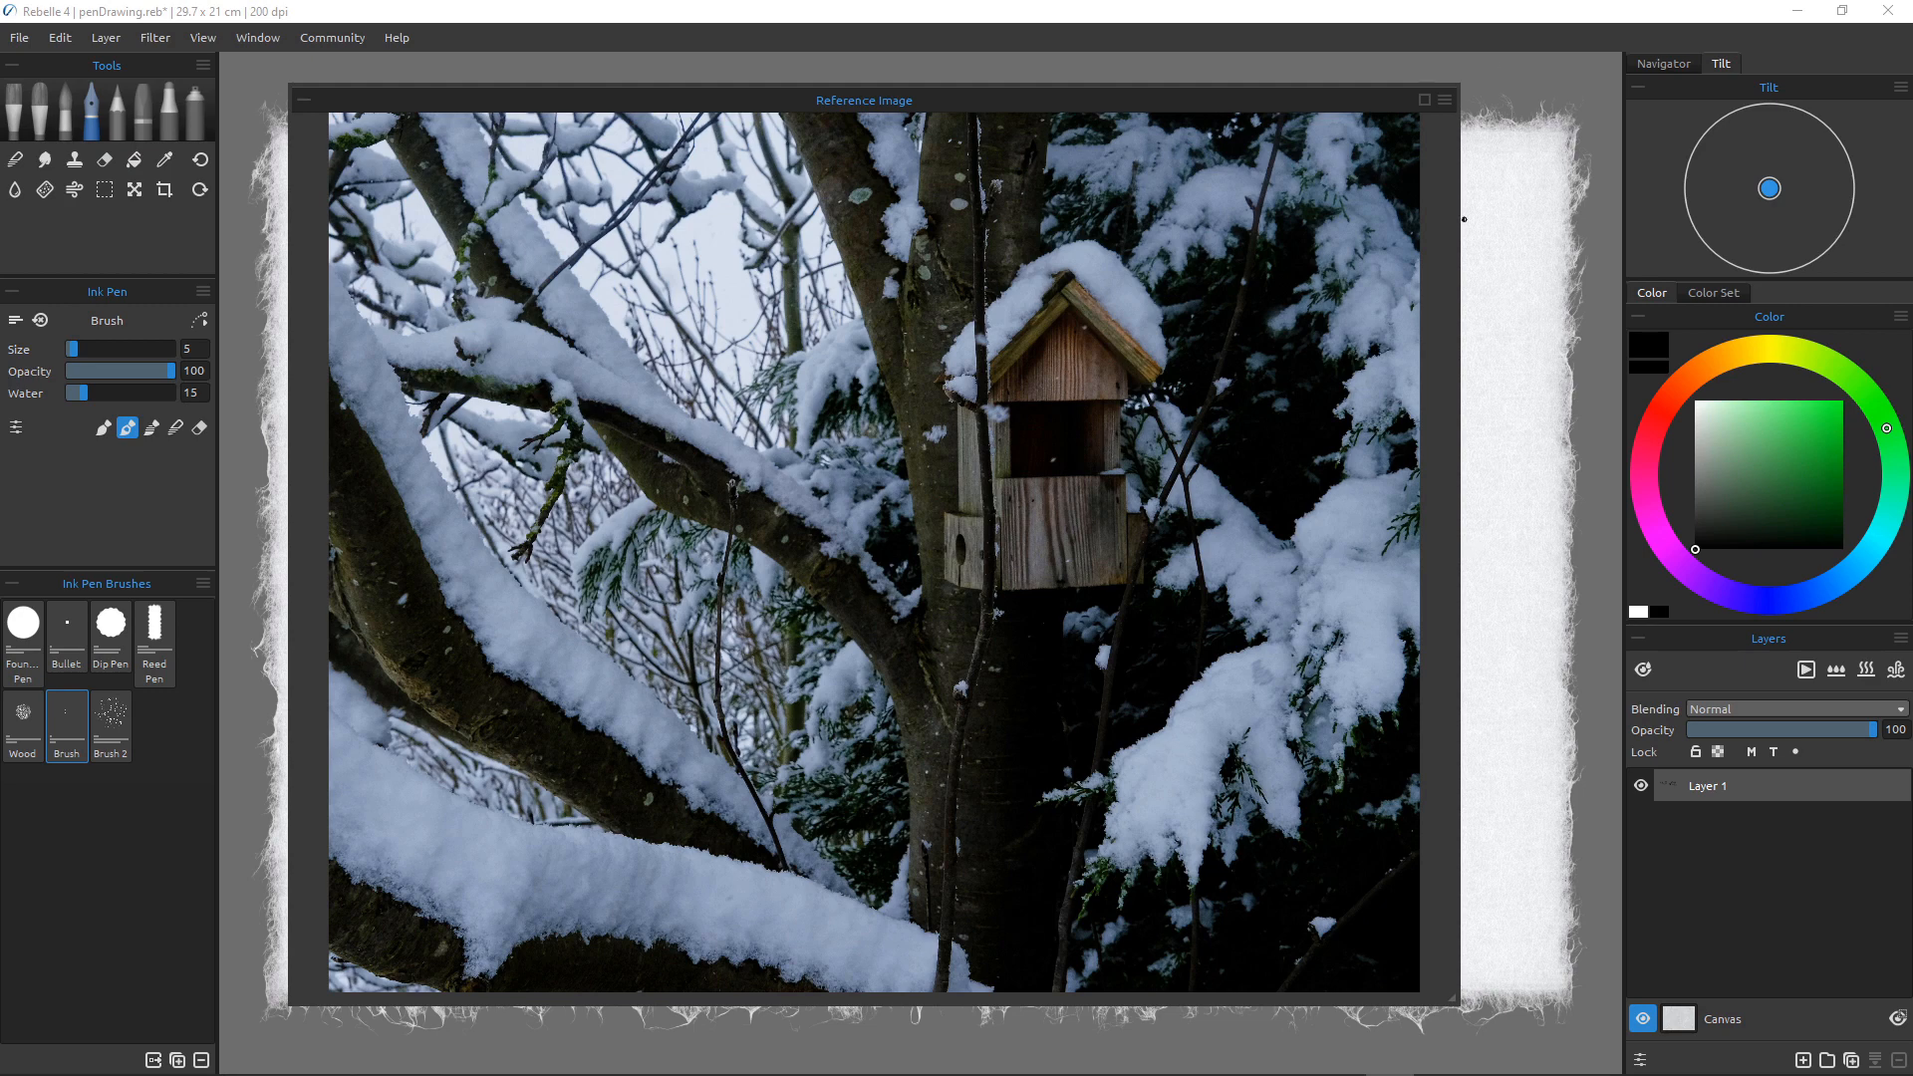
Examine the birdhouse reference photo up close, including the knot and snow on the branch, and as a whole.
left_click_drag(638, 80, 739, 50)
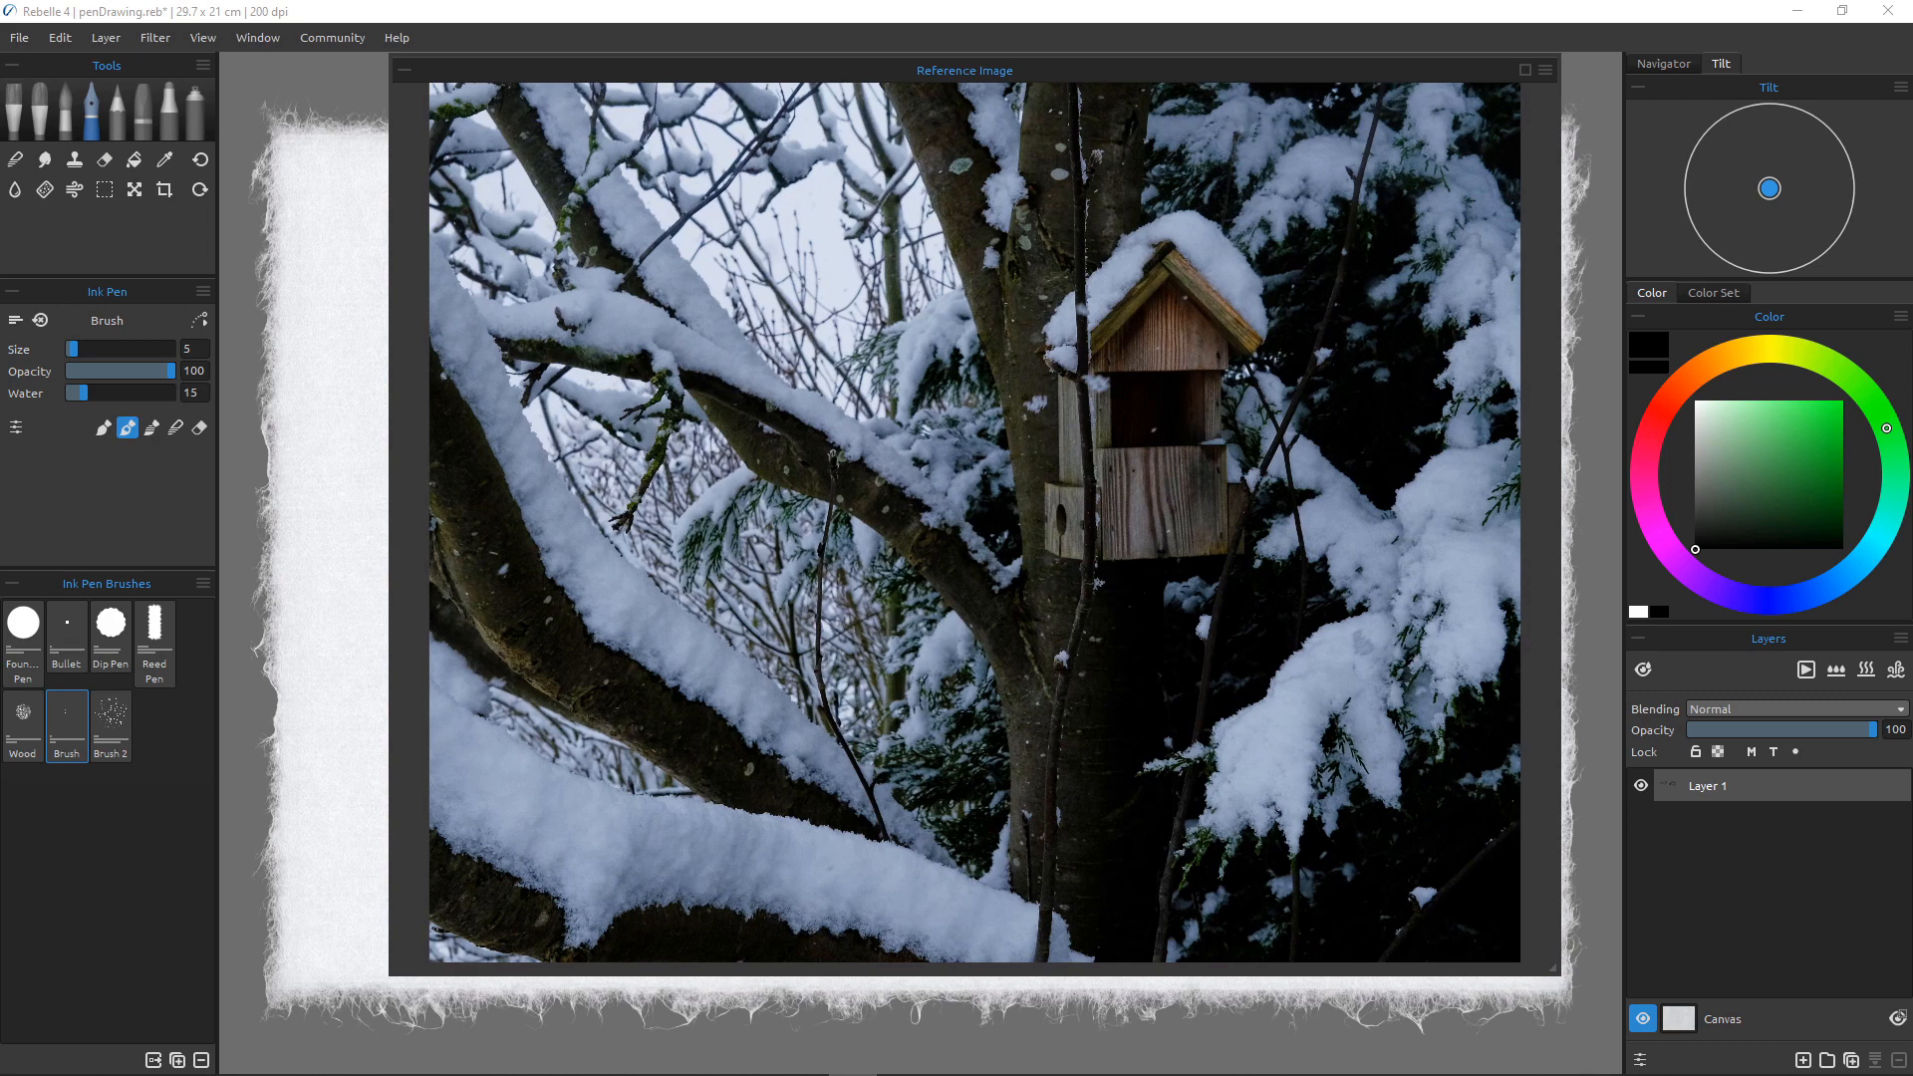
scroll(1021, 488, "up", 7)
scroll(554, 706, "up", 7)
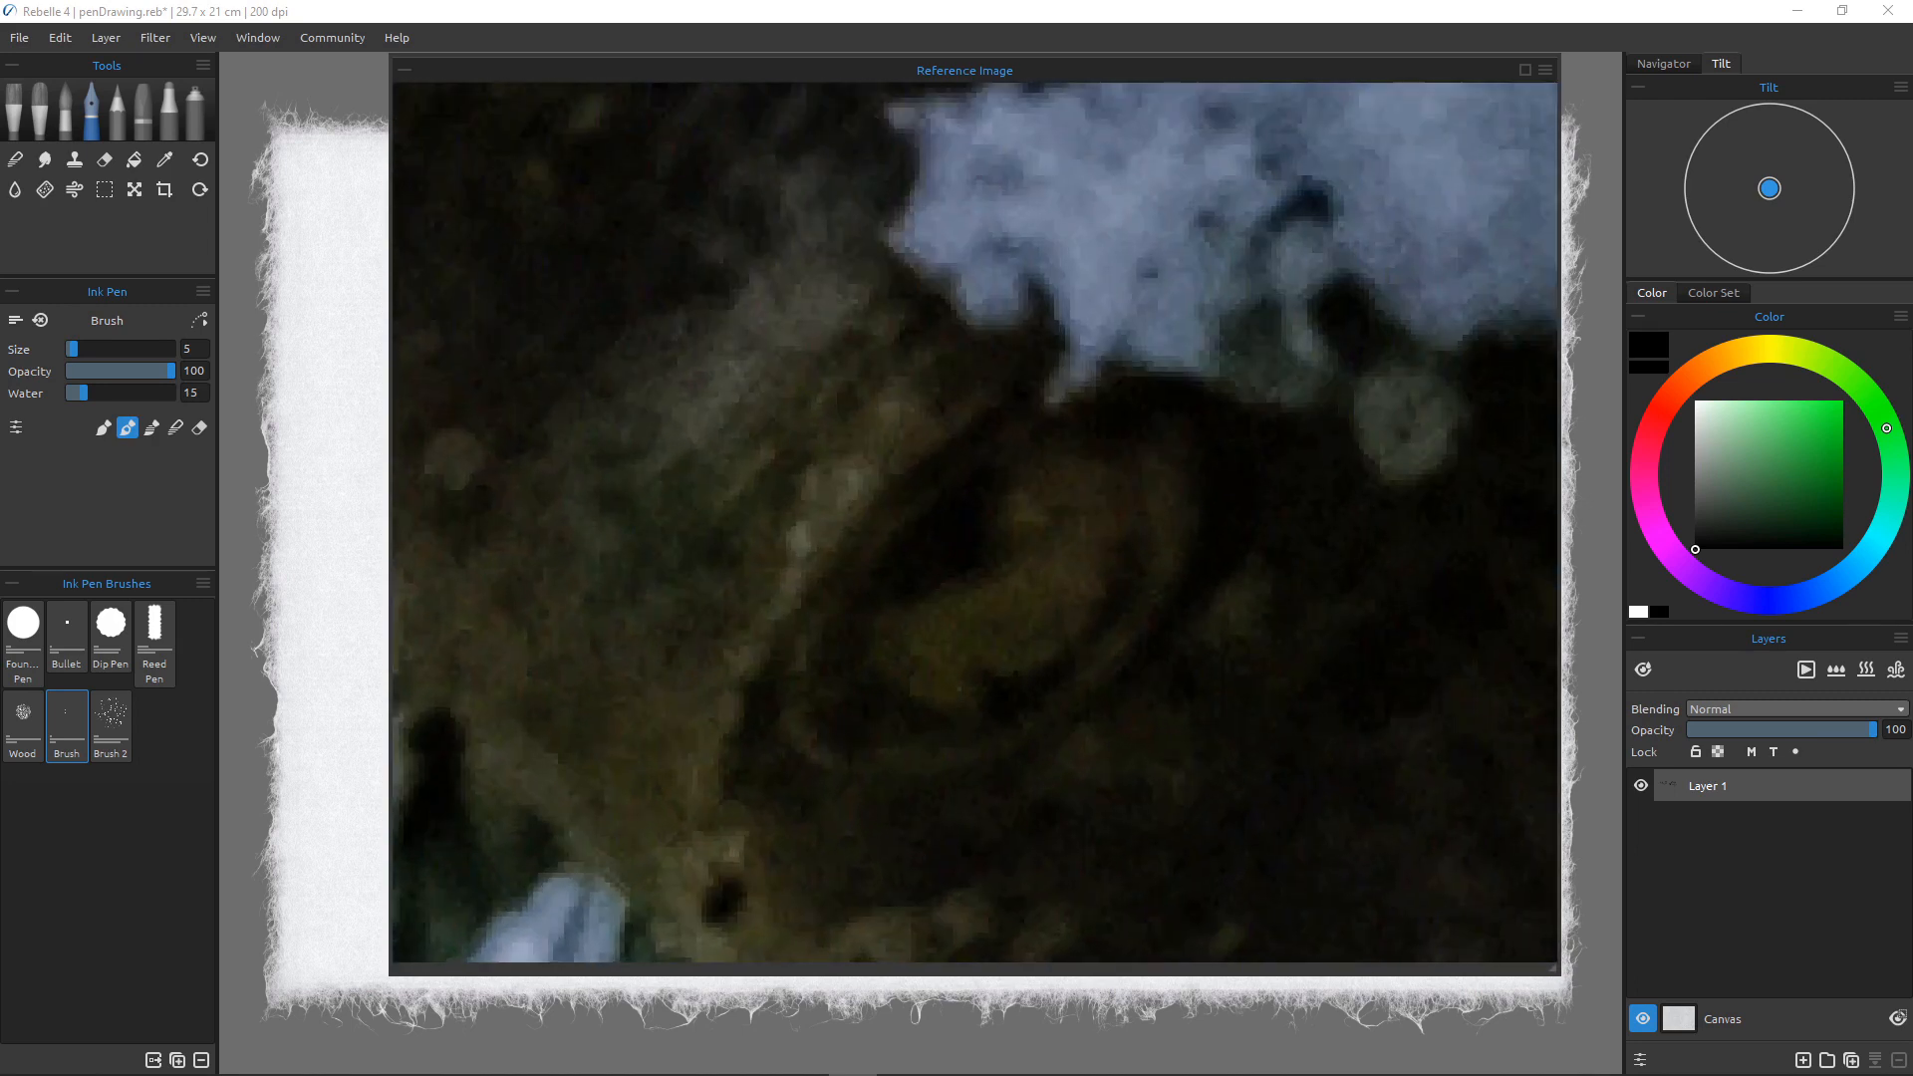
scroll(555, 705, "down", 6)
left_click_drag(554, 706, 799, 665)
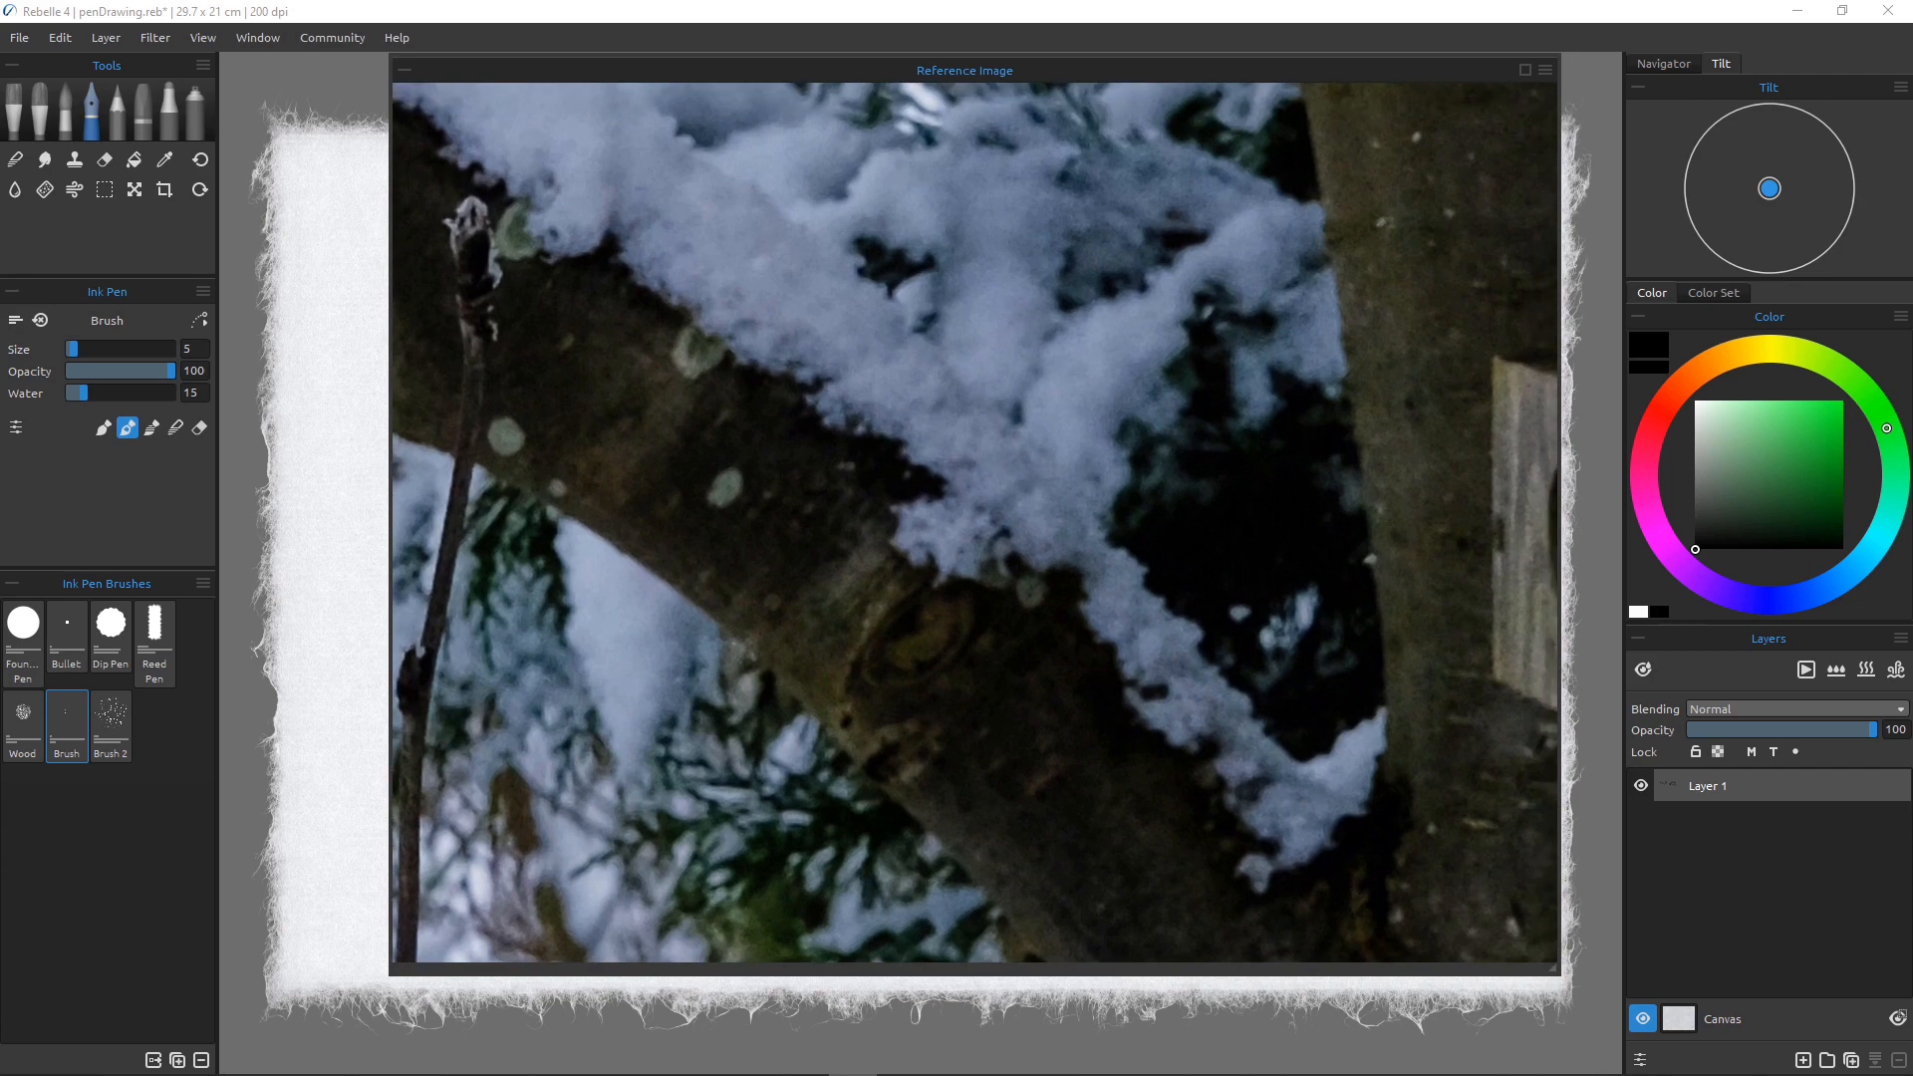
scroll(975, 522, "down", 7)
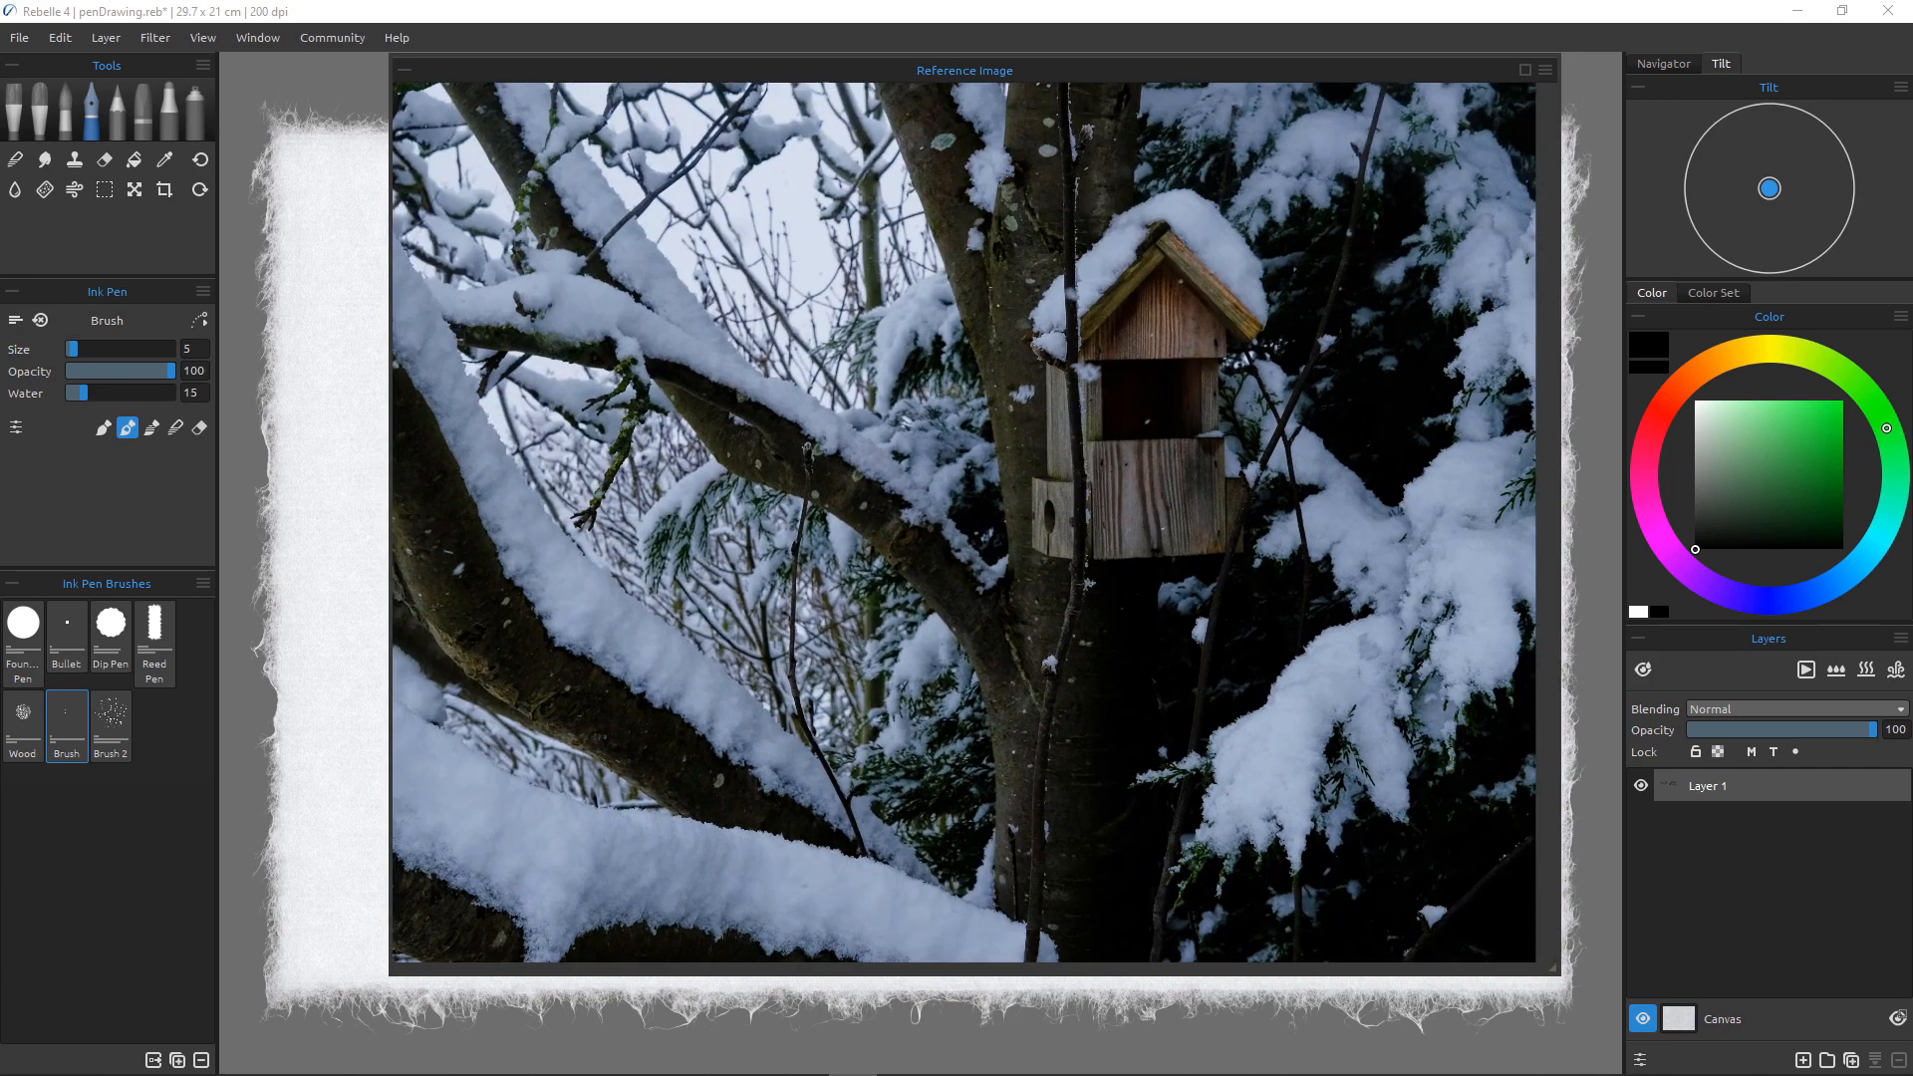
left_click_drag(975, 521, 1000, 551)
scroll(974, 521, "down", 1)
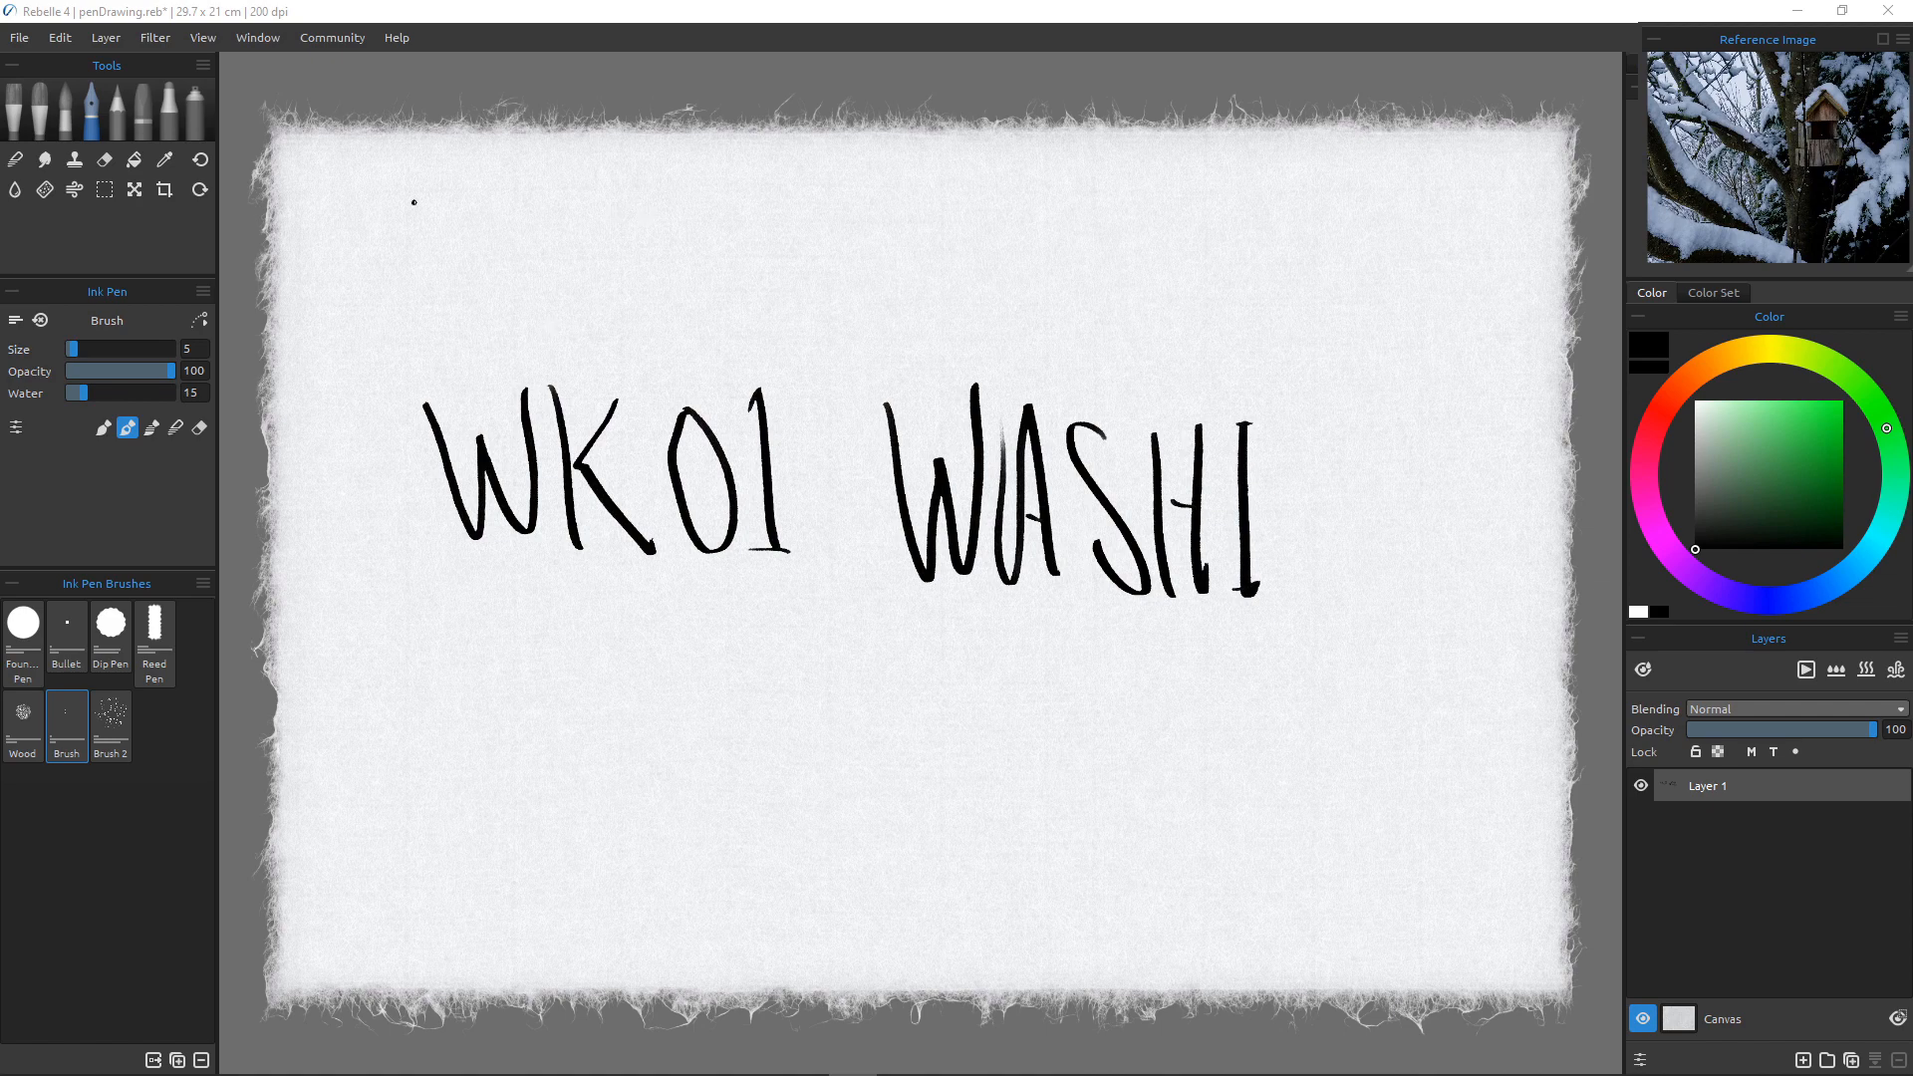
Clear the lettering from the layer and choose the Dip Pen brush at size 45.
key("Delete")
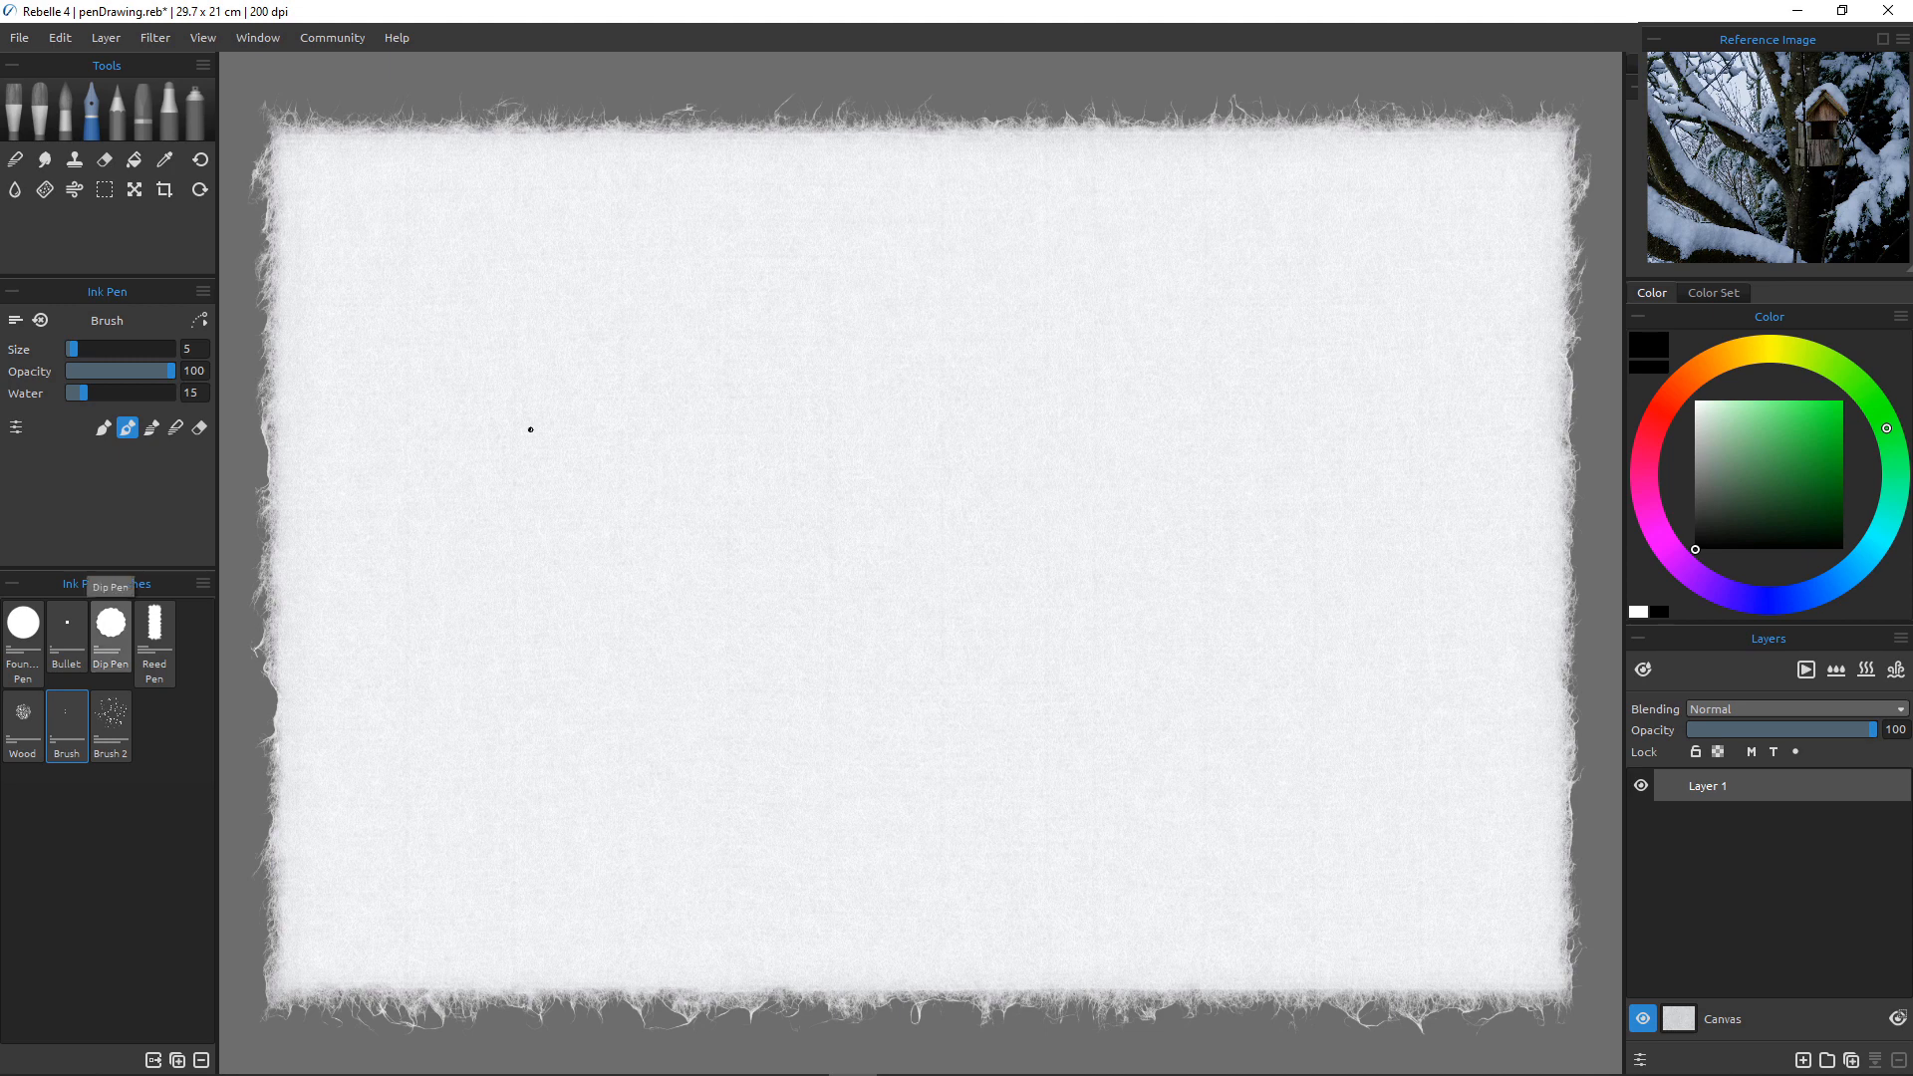
left_click(111, 628)
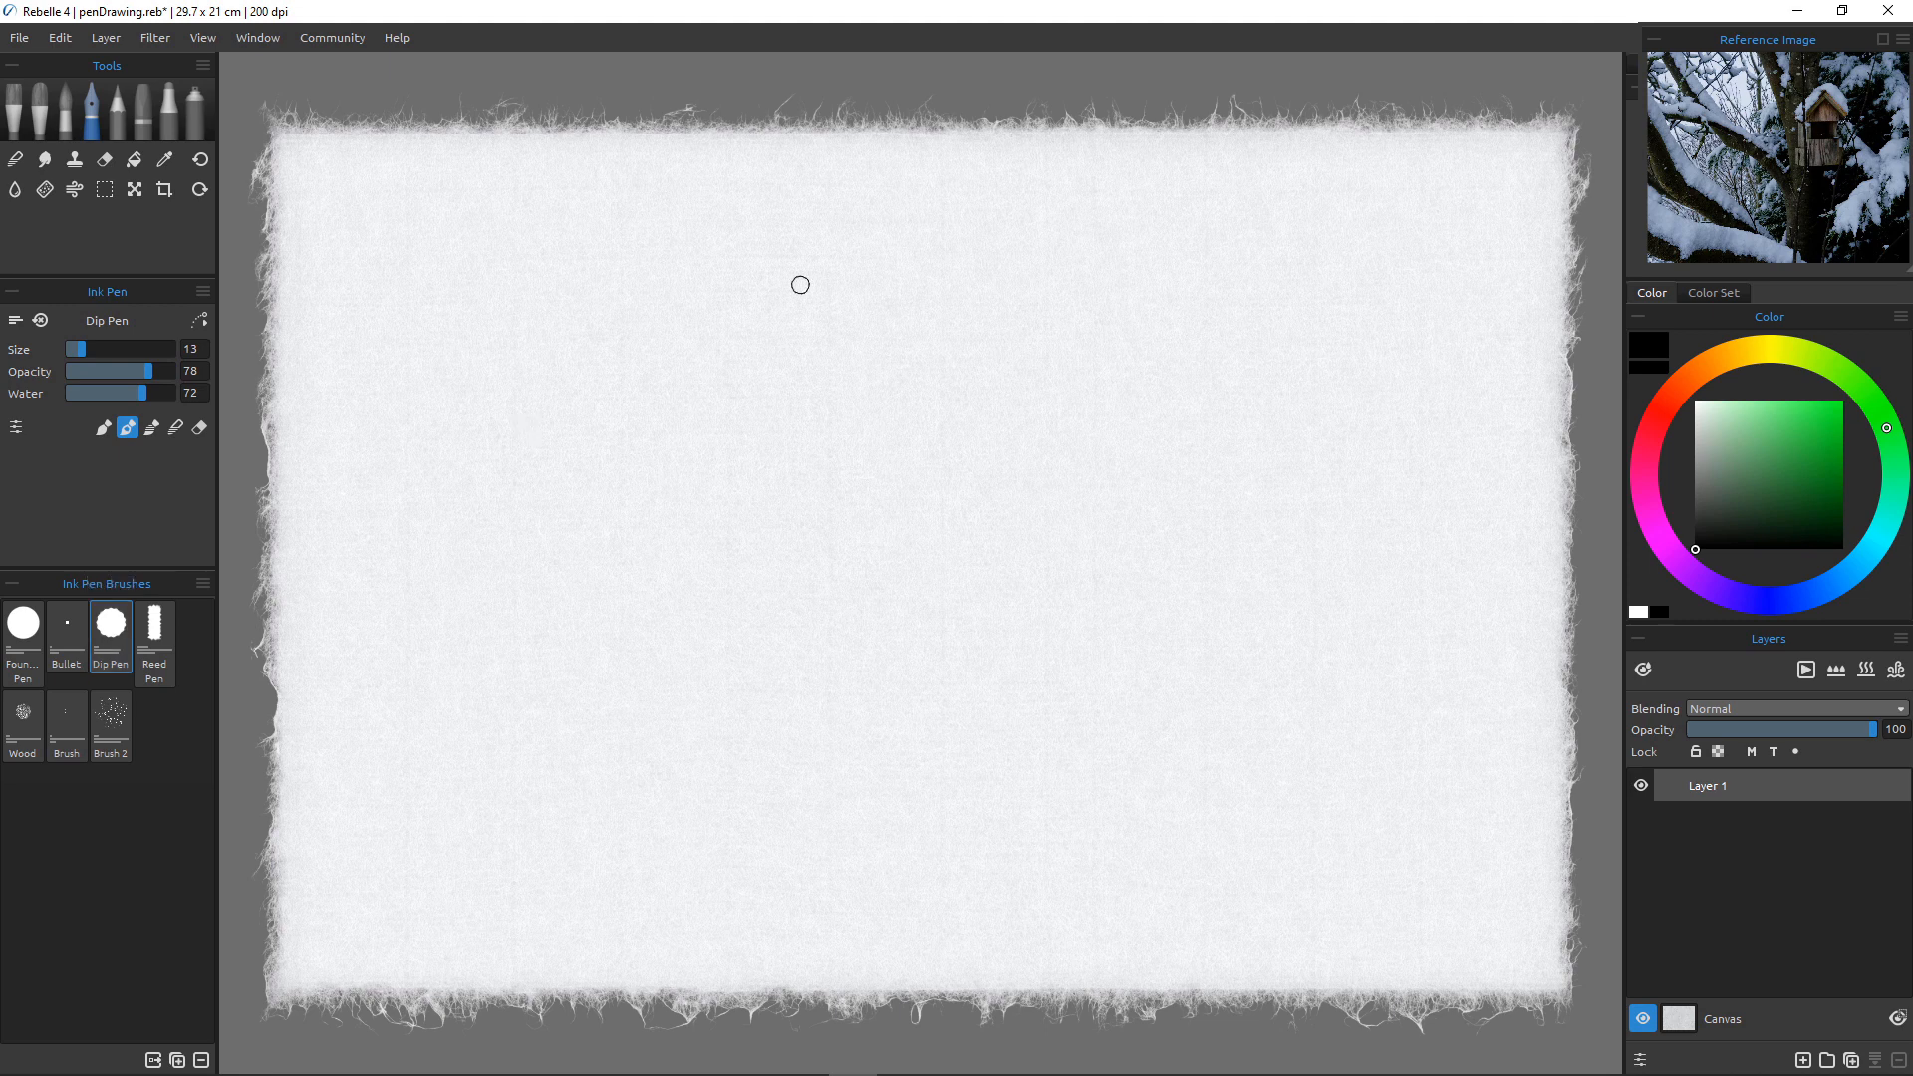
key("bracketright")
key("bracketright")
key("bracketright")
key("bracketright")
key("bracketright")
key("bracketright")
key("bracketright")
key("bracketright")
key("bracketright")
key("bracketright")
key("bracketleft")
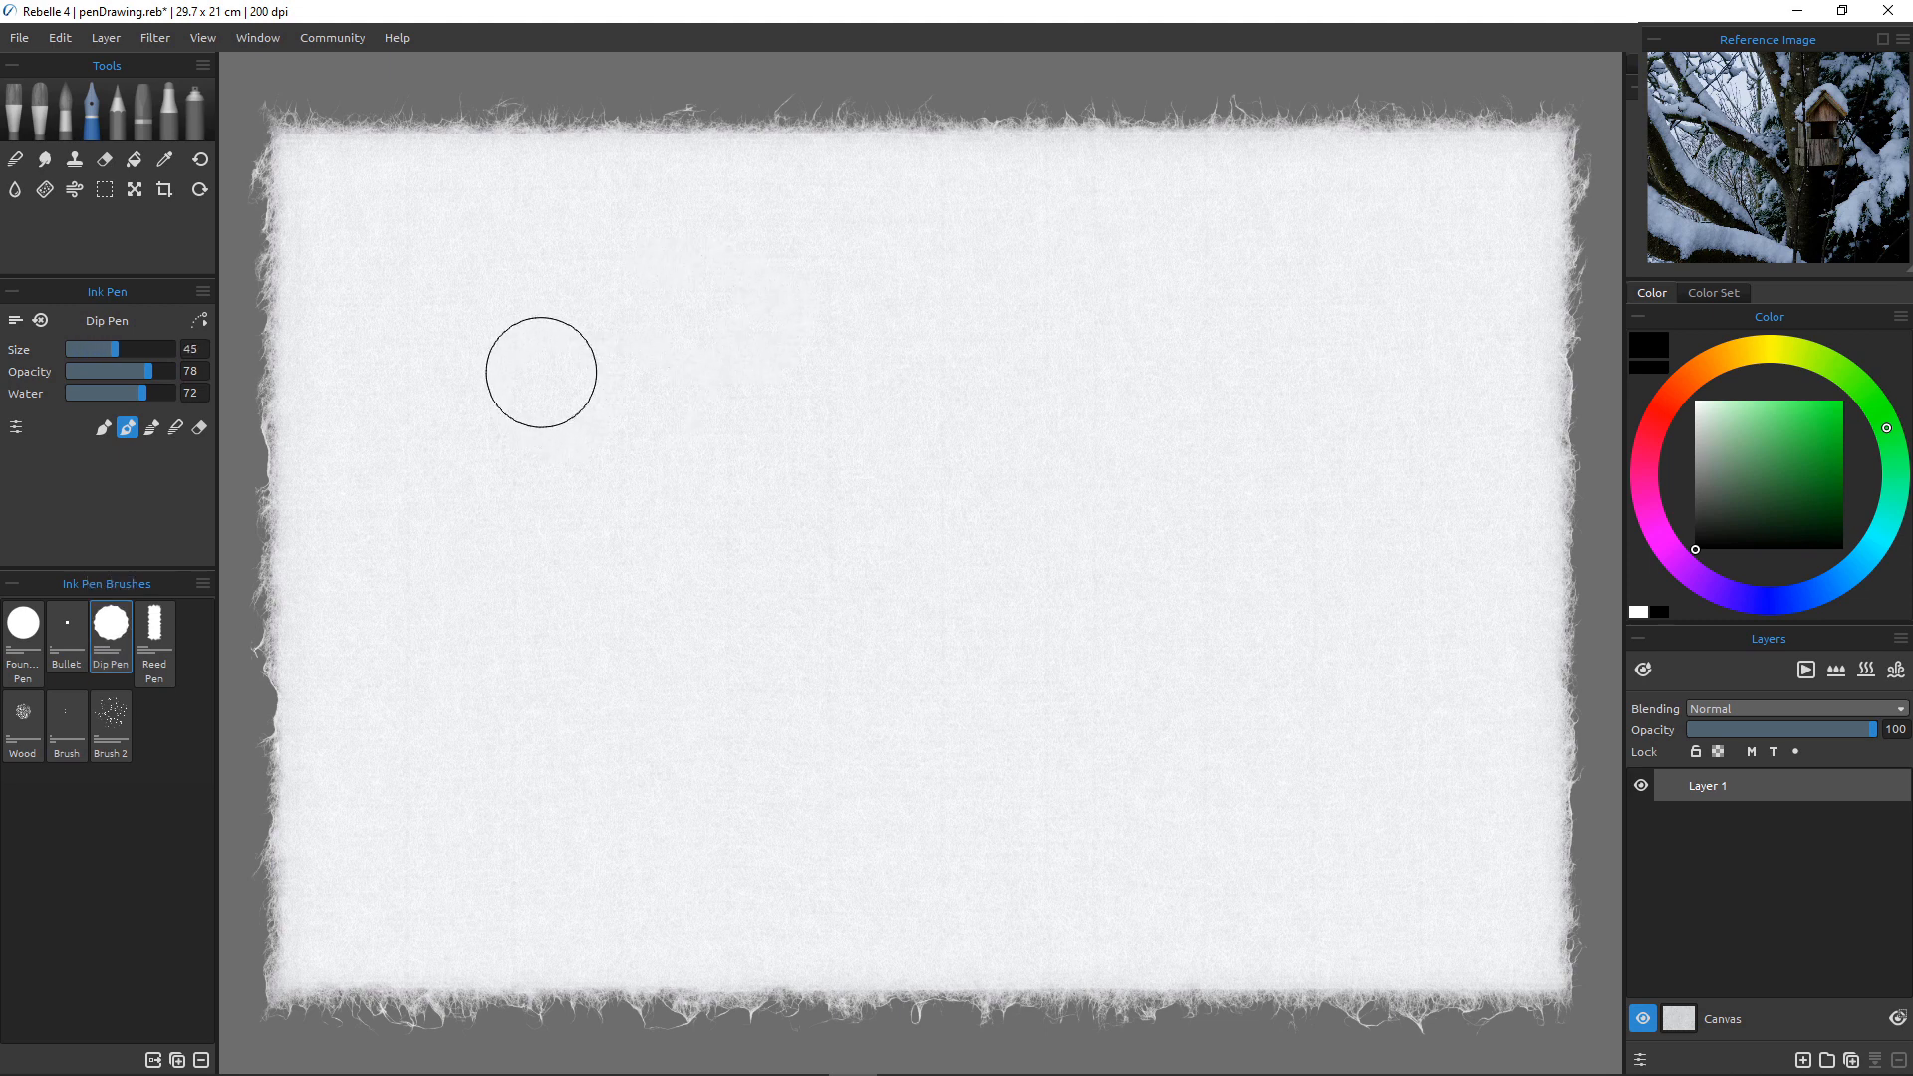
Paint one thick black test stroke, reduce the Dip Pen to size 20, and add thinner strokes above it.
mouse_move(538, 371)
left_mouse_down()
mouse_move(647, 377)
mouse_move(1211, 563)
mouse_move(562, 362)
mouse_move(938, 427)
mouse_move(521, 325)
mouse_move(1096, 476)
left_mouse_up()
key("bracketleft")
key("bracketleft")
key("bracketleft")
key("bracketleft")
key("bracketleft")
left_click_drag(658, 318, 1109, 438)
left_click_drag(776, 265, 1131, 423)
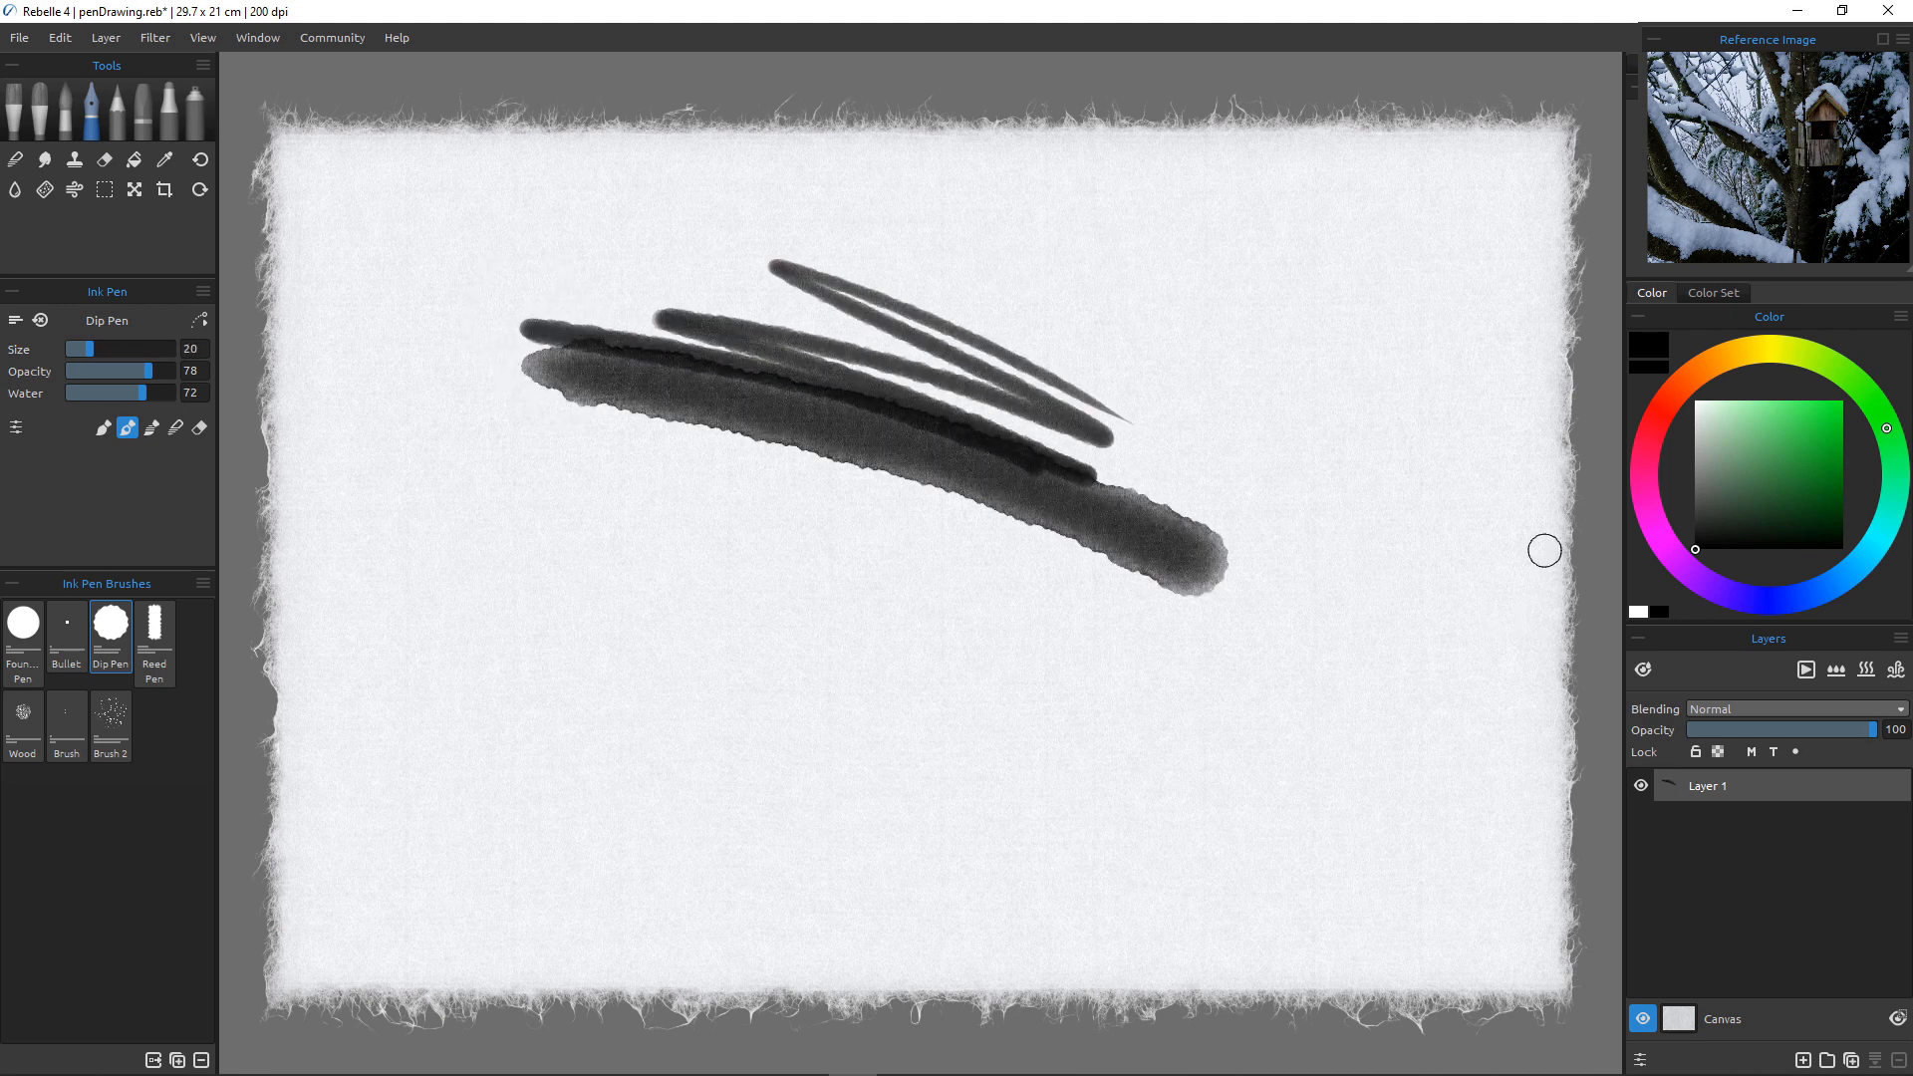
Pick a medium green and paint test strokes across the black ones, lowering the water to 16 before the second stroke.
left_click(1809, 418)
left_click_drag(1021, 232, 797, 694)
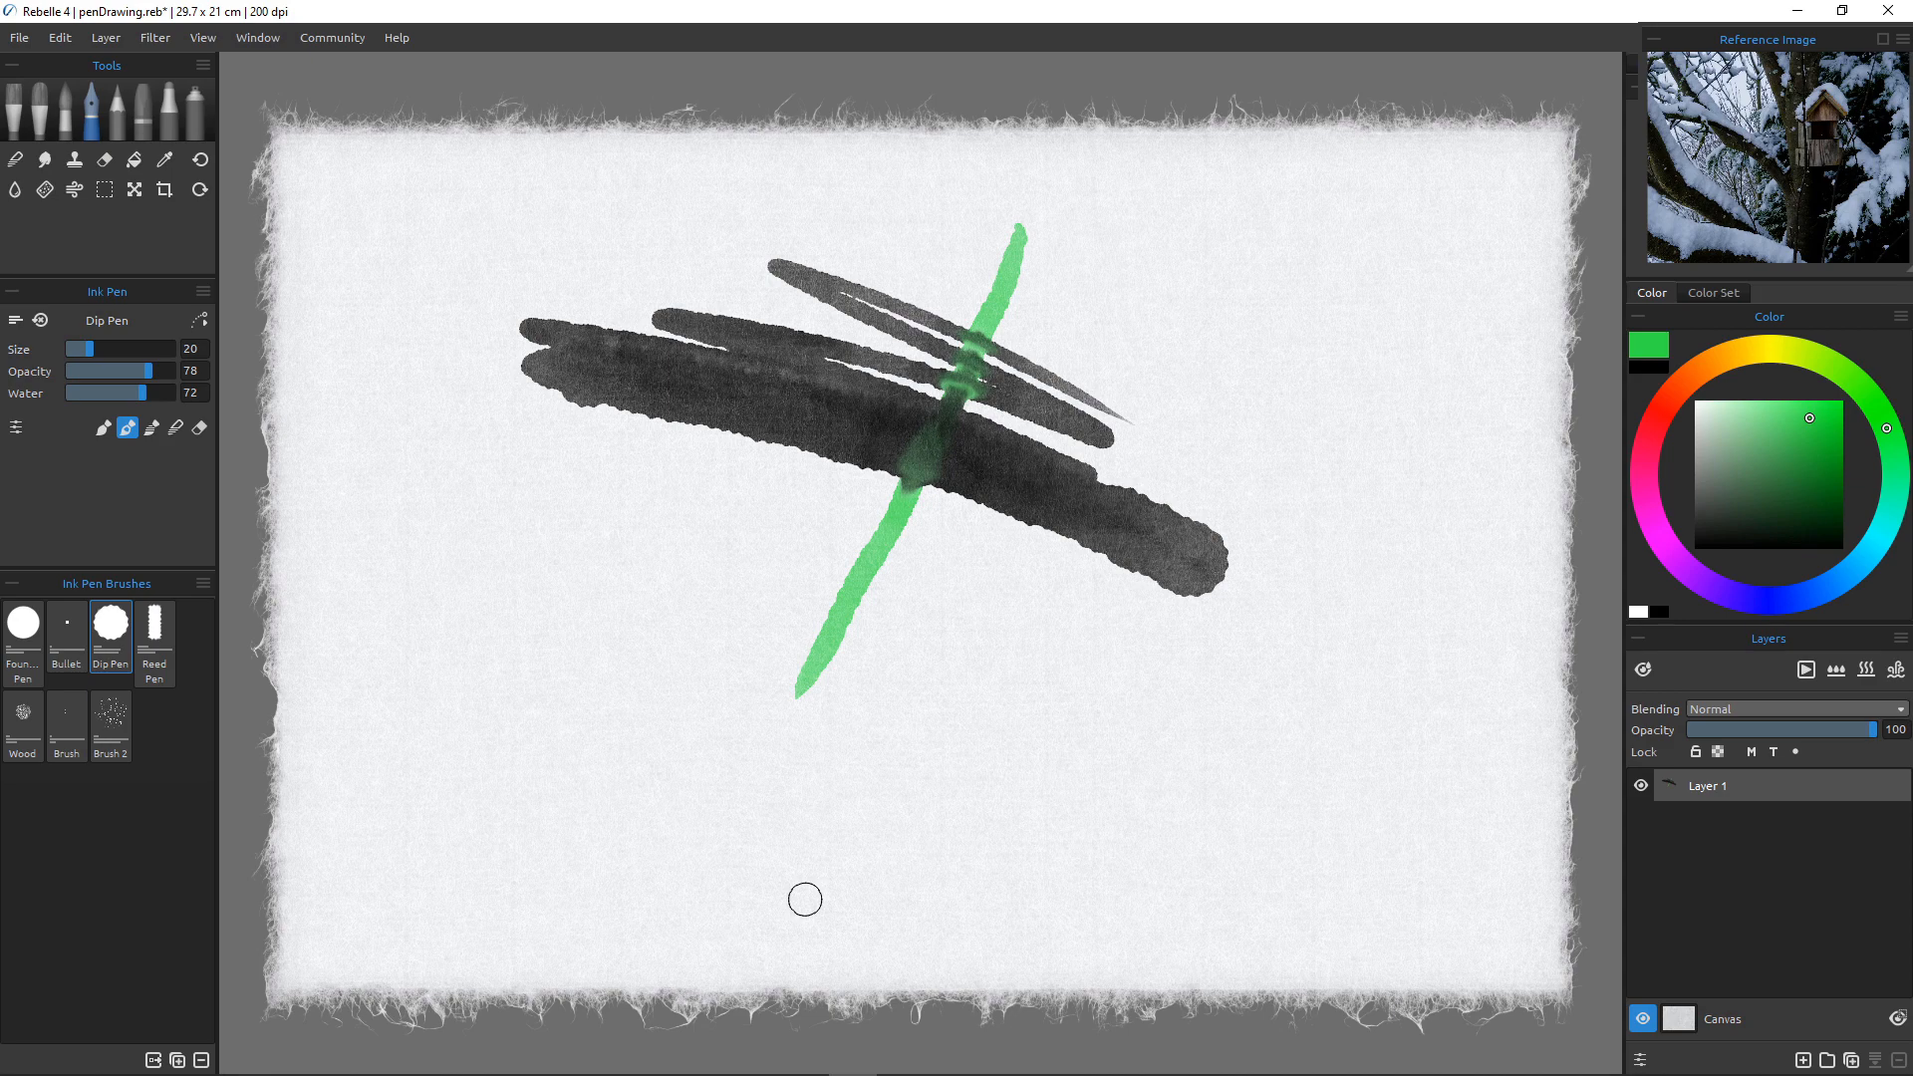
left_click_drag(142, 393, 84, 392)
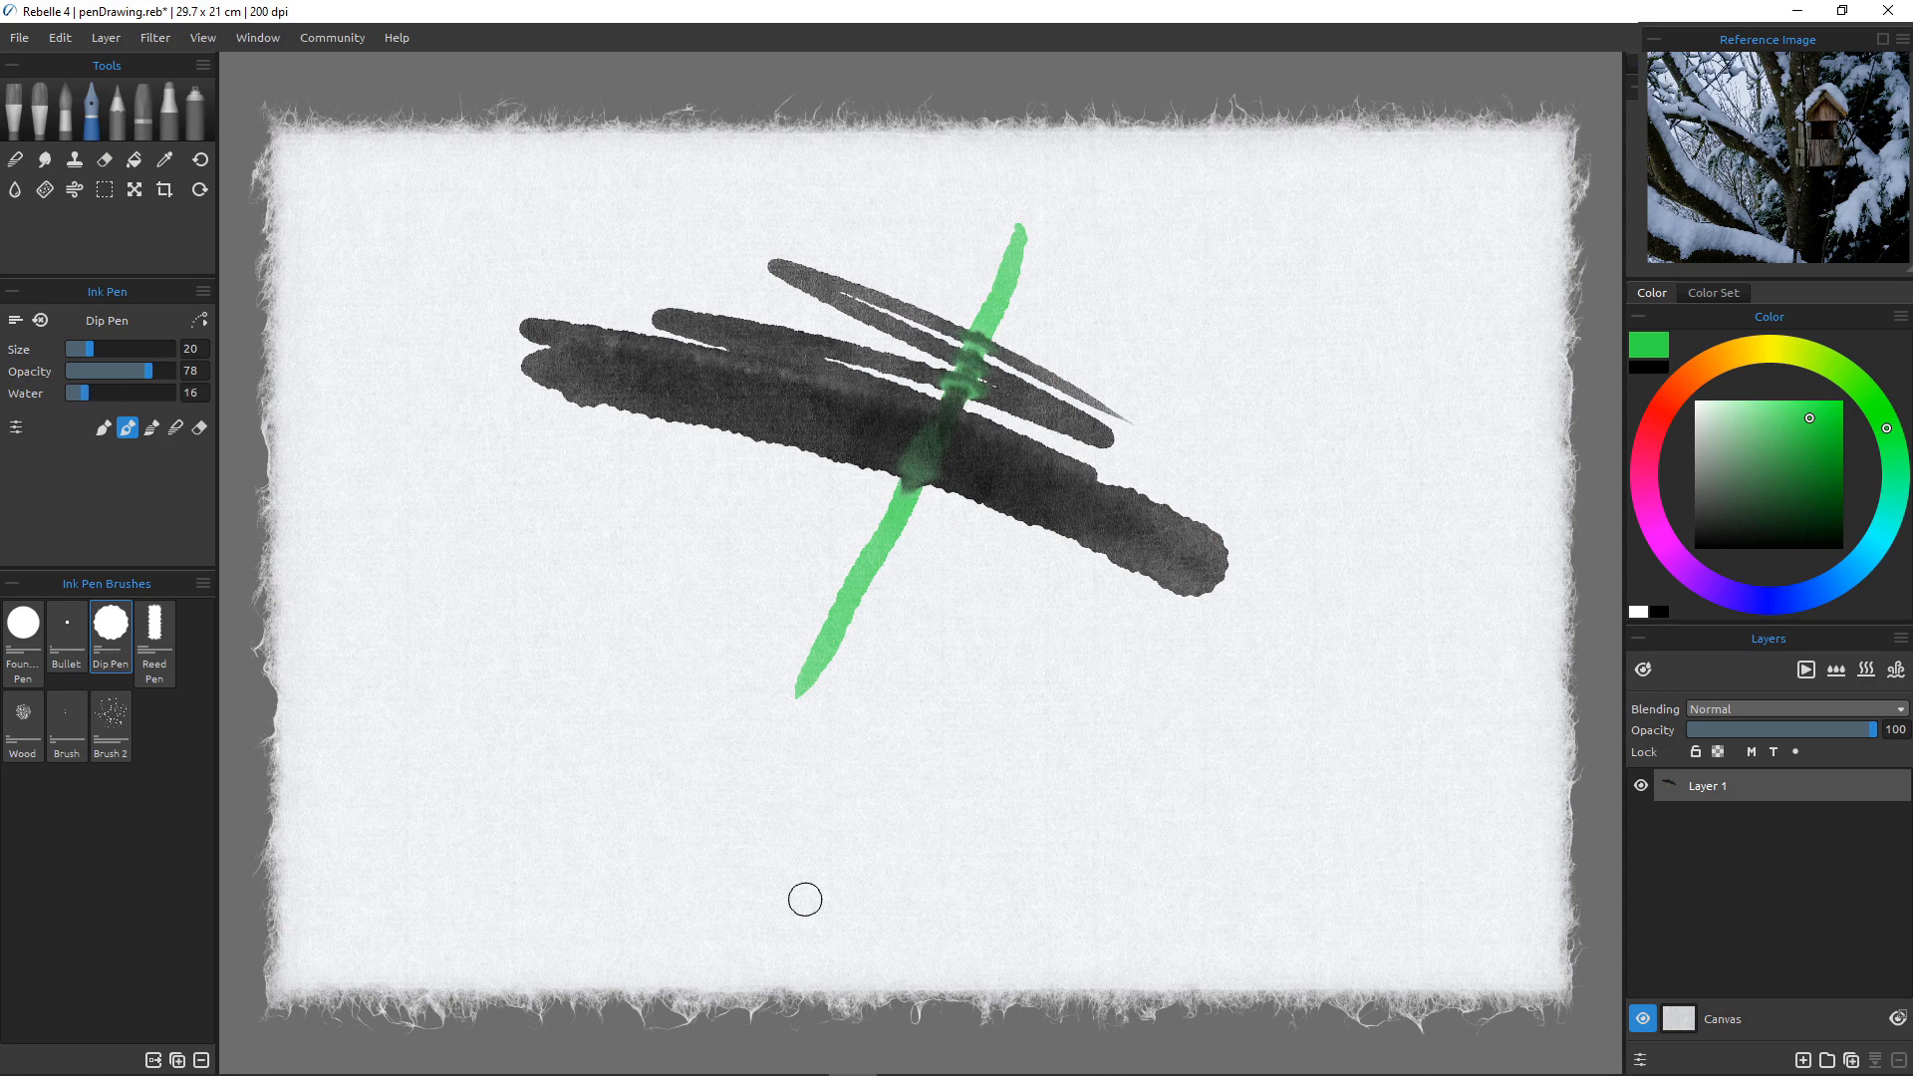
left_click_drag(748, 283, 1109, 523)
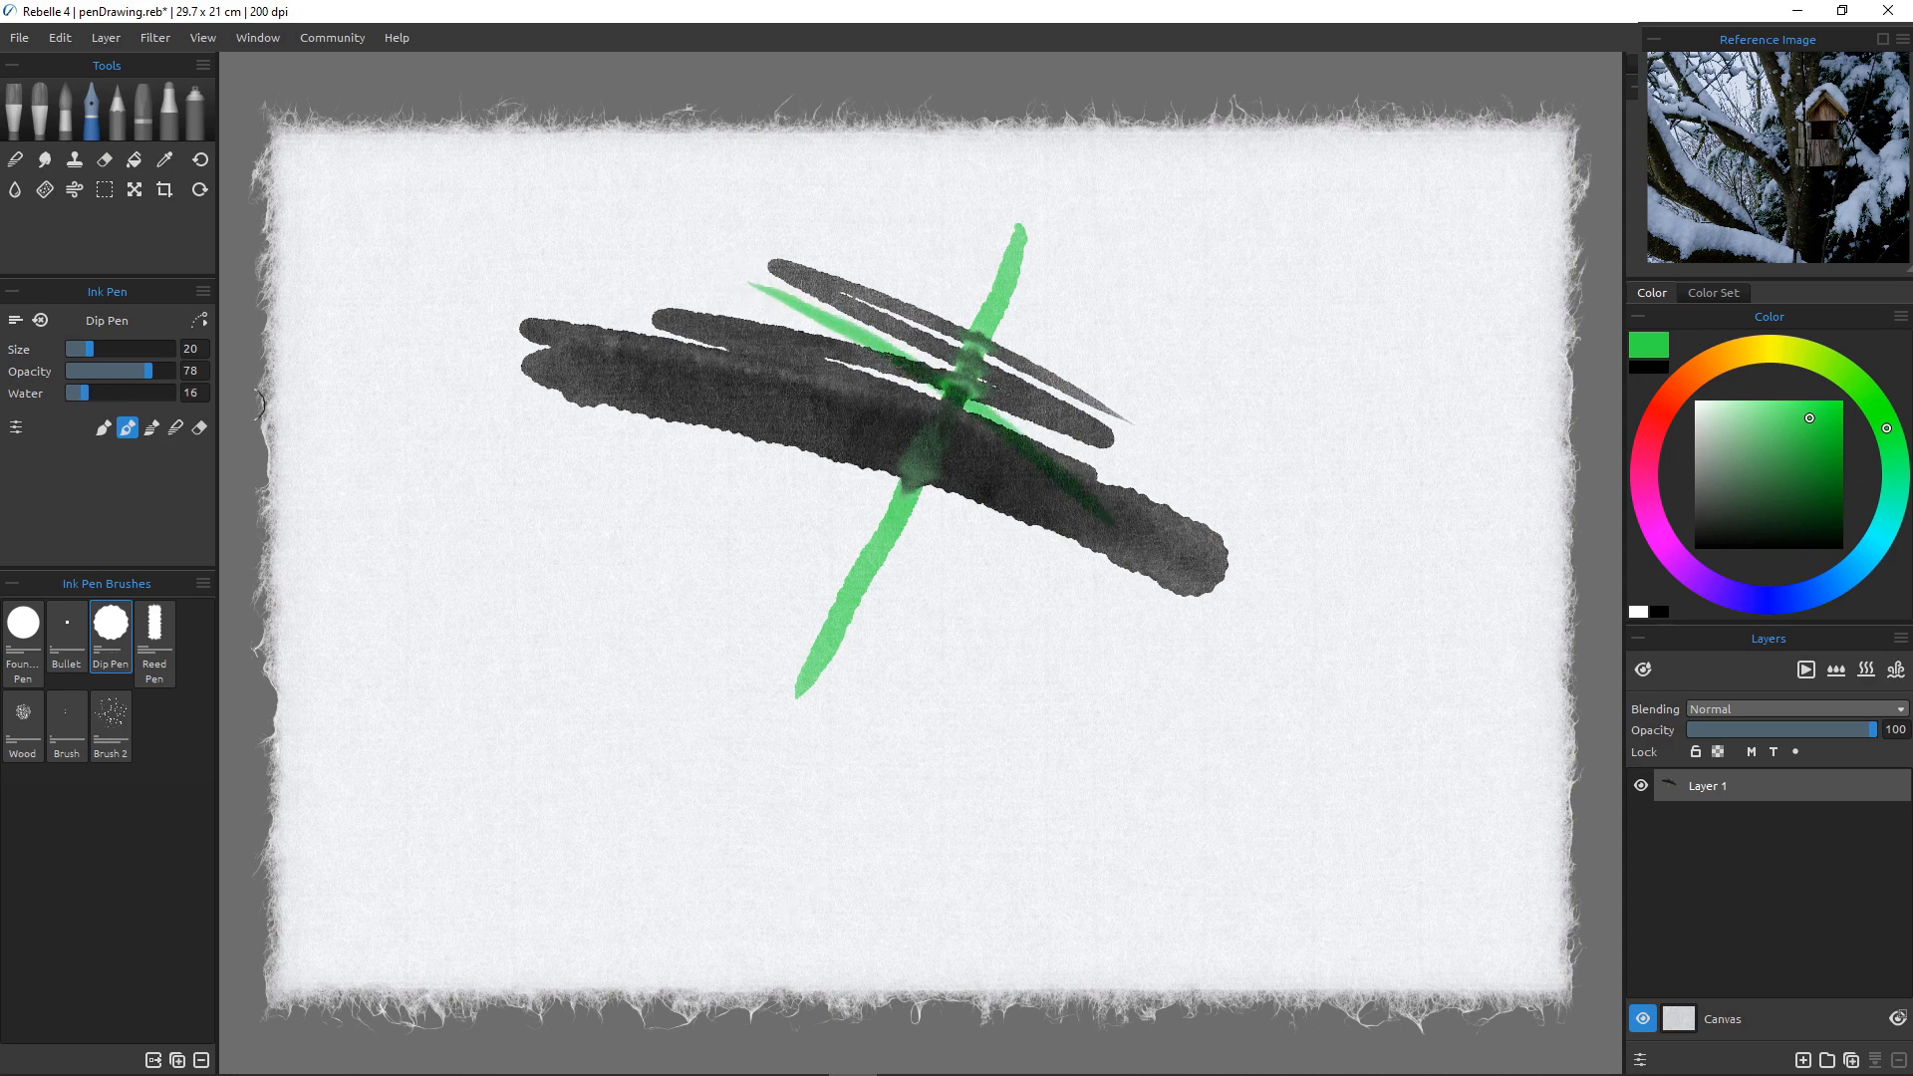
Raise the pen opacity to 100 and paint more green test strokes over the black ones.
left_click_drag(149, 371, 304, 379)
left_click_drag(800, 279, 1004, 467)
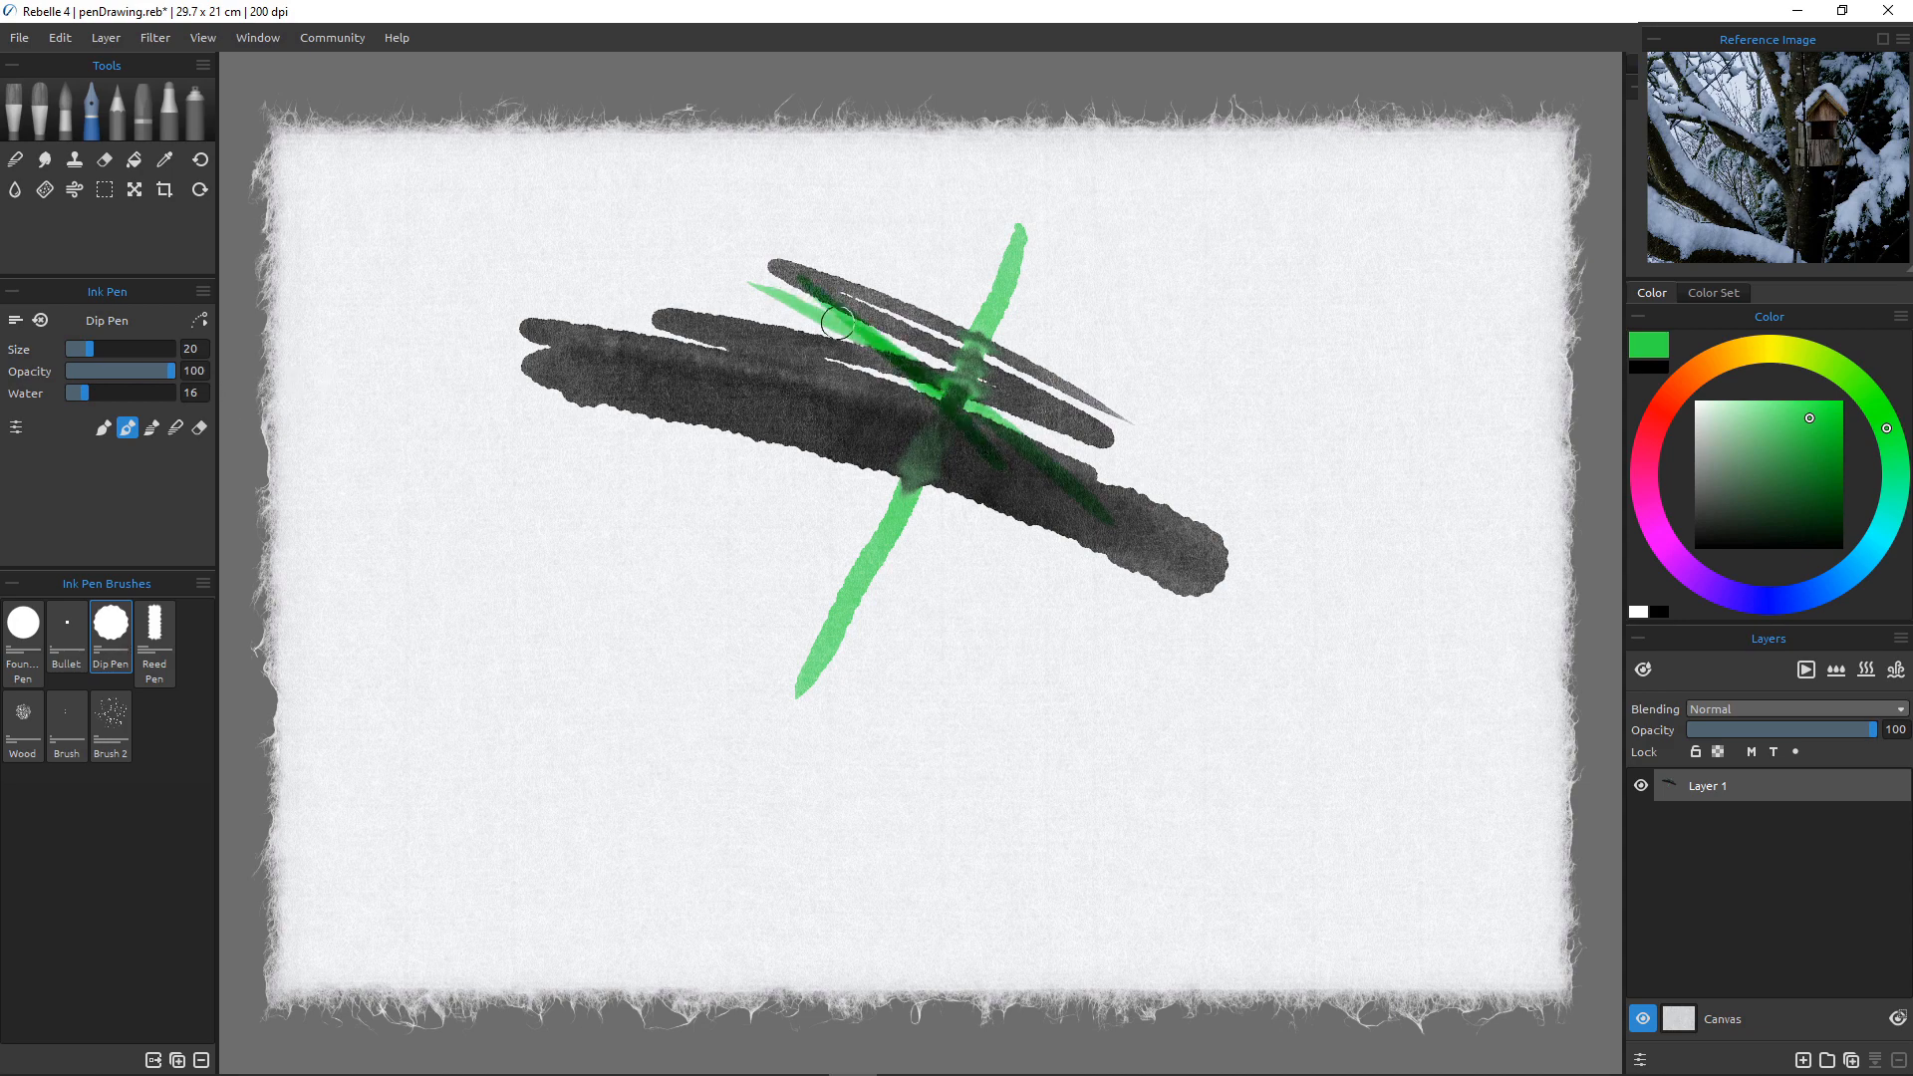
mouse_move(835, 322)
left_mouse_down()
mouse_move(783, 310)
mouse_move(907, 351)
mouse_move(774, 290)
mouse_move(865, 319)
mouse_move(792, 287)
mouse_move(853, 337)
mouse_move(716, 307)
left_mouse_up()
left_click_drag(844, 469, 964, 546)
mouse_move(626, 260)
left_mouse_down()
mouse_move(834, 514)
mouse_move(763, 455)
left_mouse_up()
left_click_drag(573, 306, 648, 390)
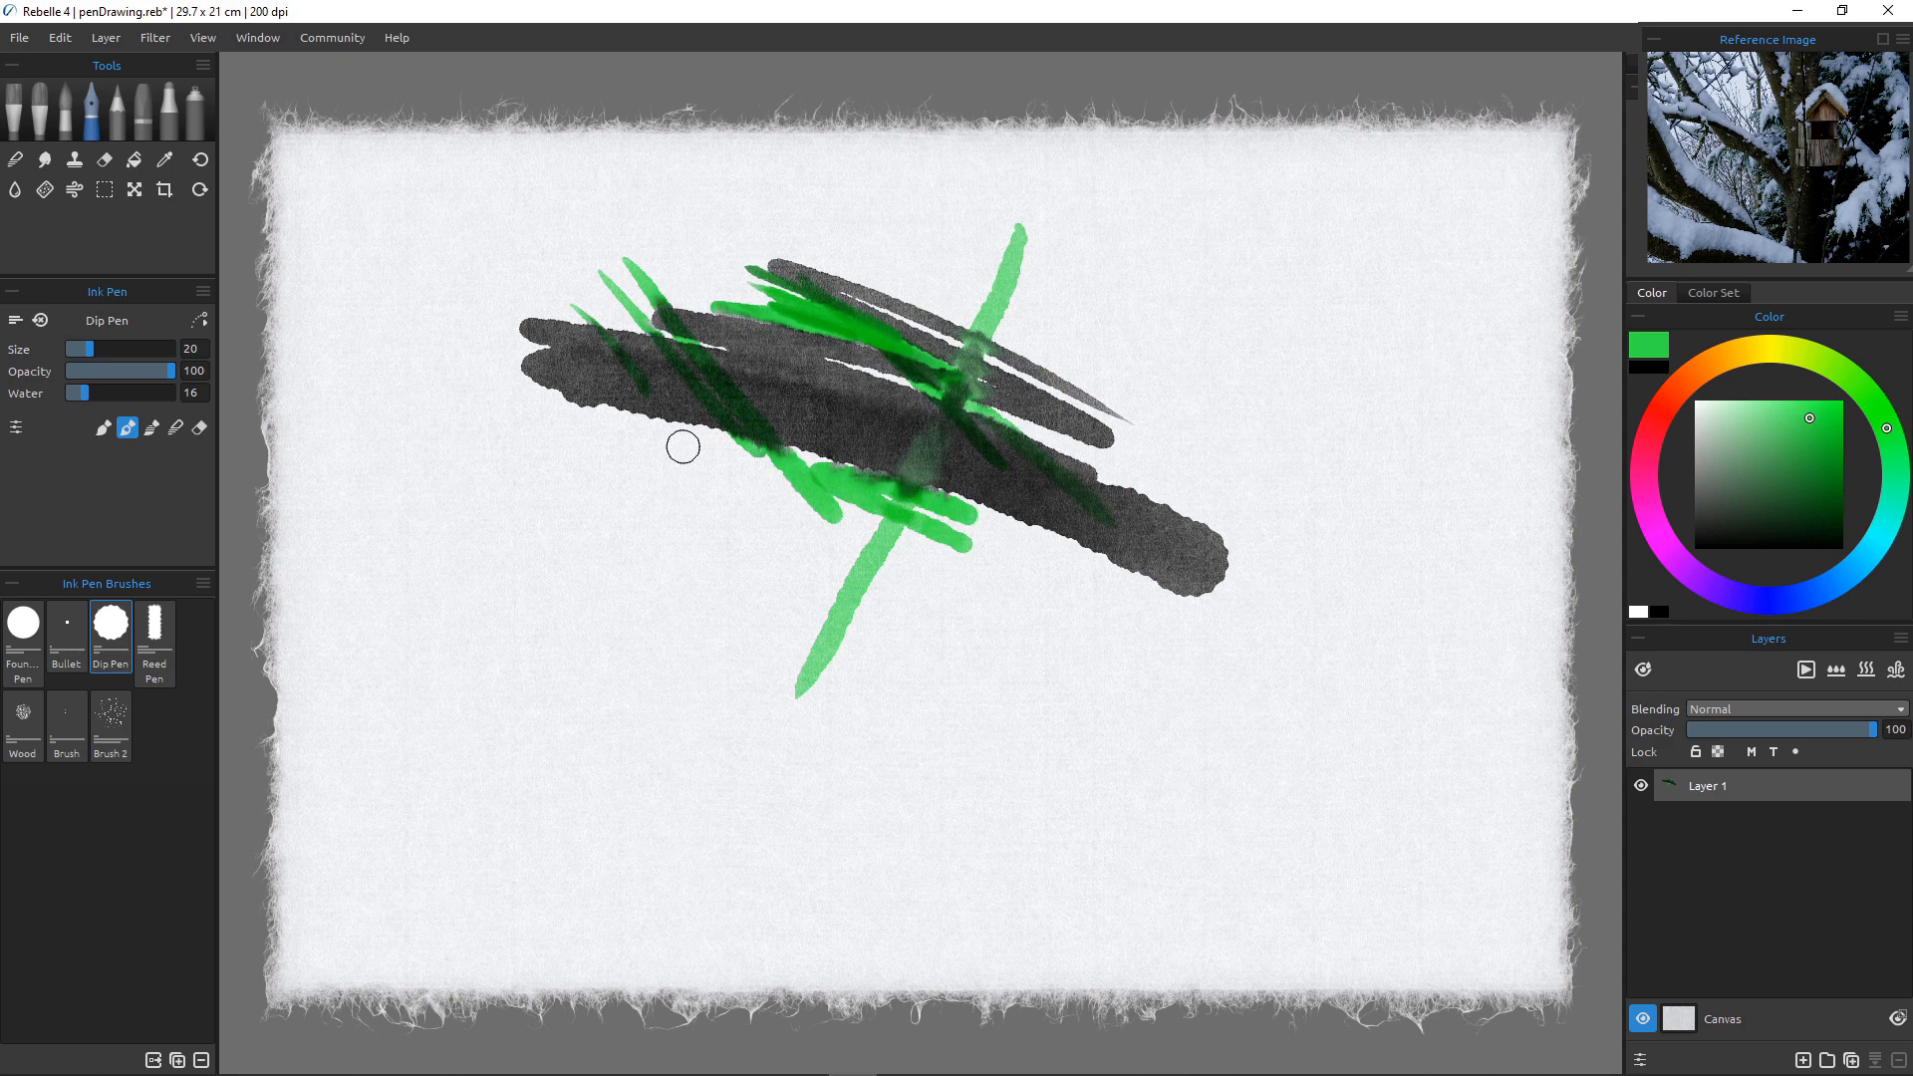
Switch the color back to black and paint diagonal test strokes across the green and black marks.
left_click_drag(1723, 509, 1694, 550)
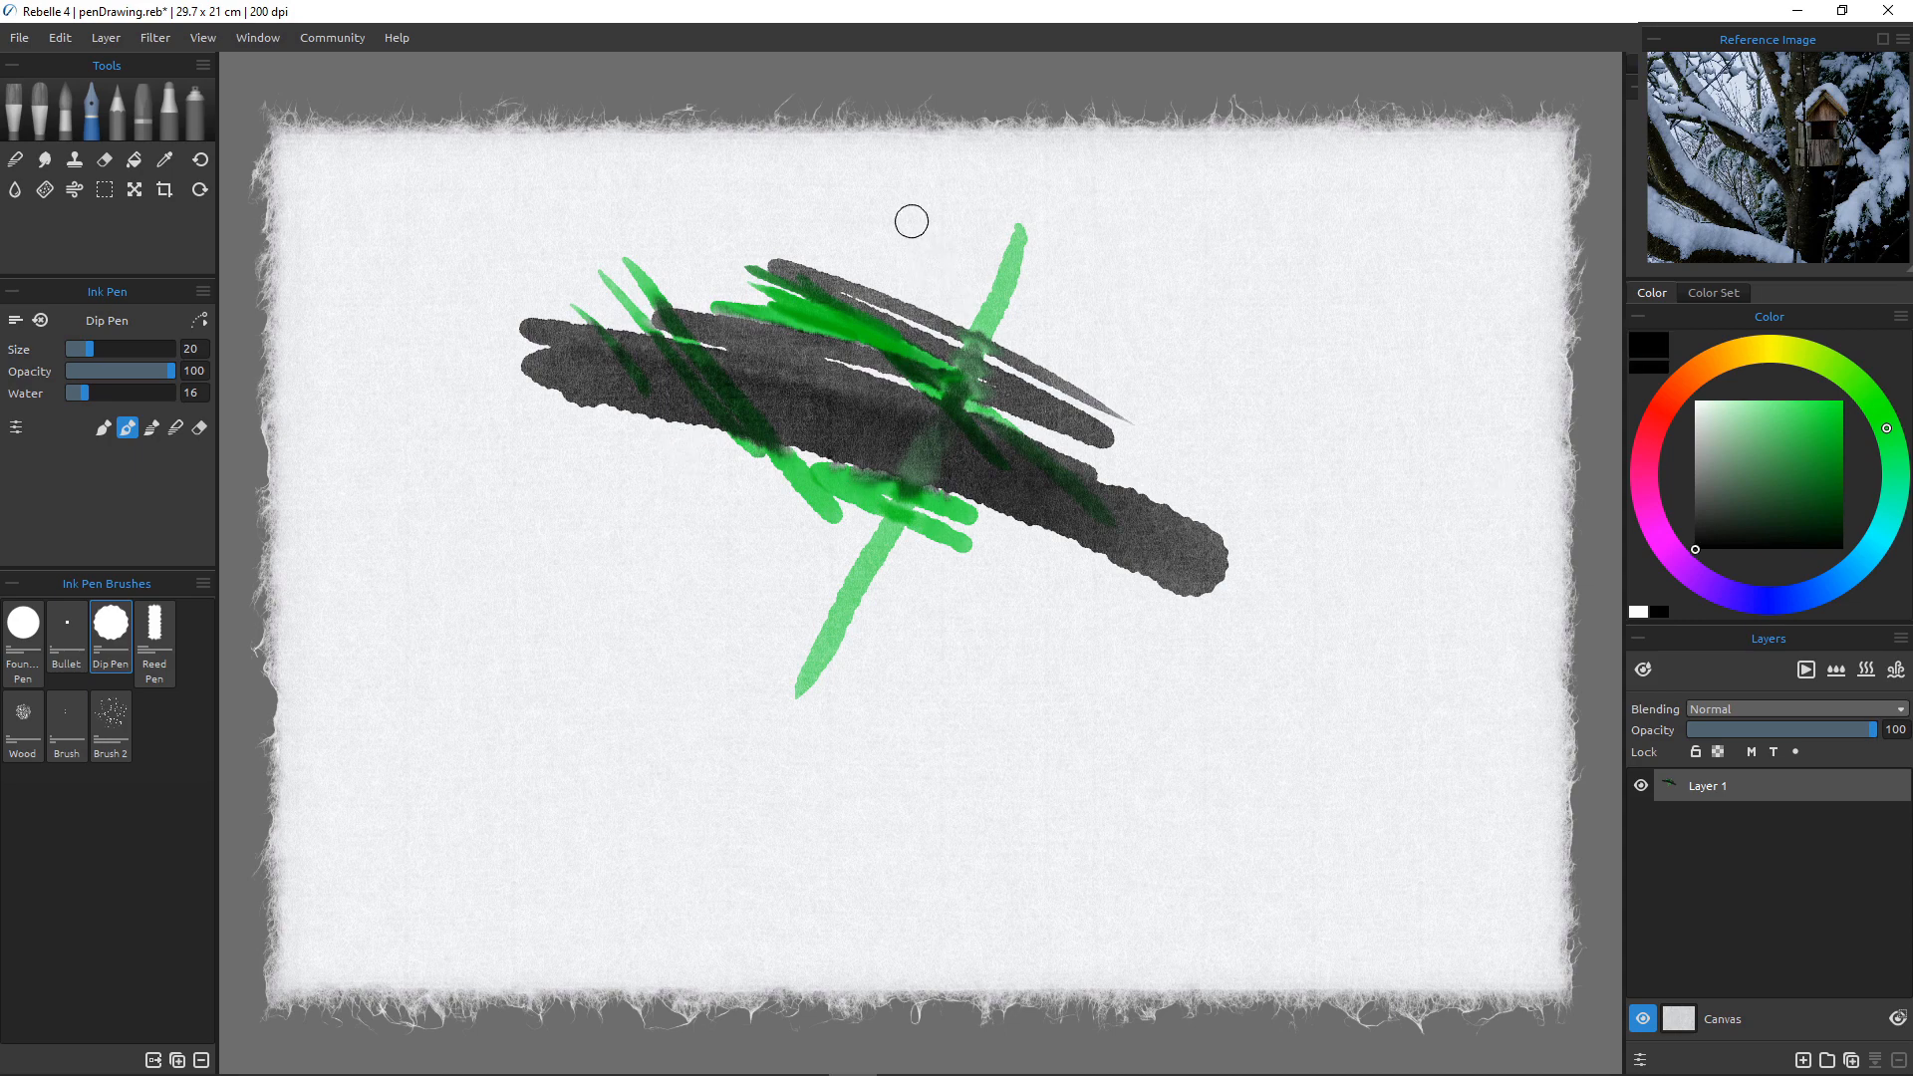
mouse_move(914, 221)
left_mouse_down()
mouse_move(1146, 630)
mouse_move(1178, 520)
left_mouse_up()
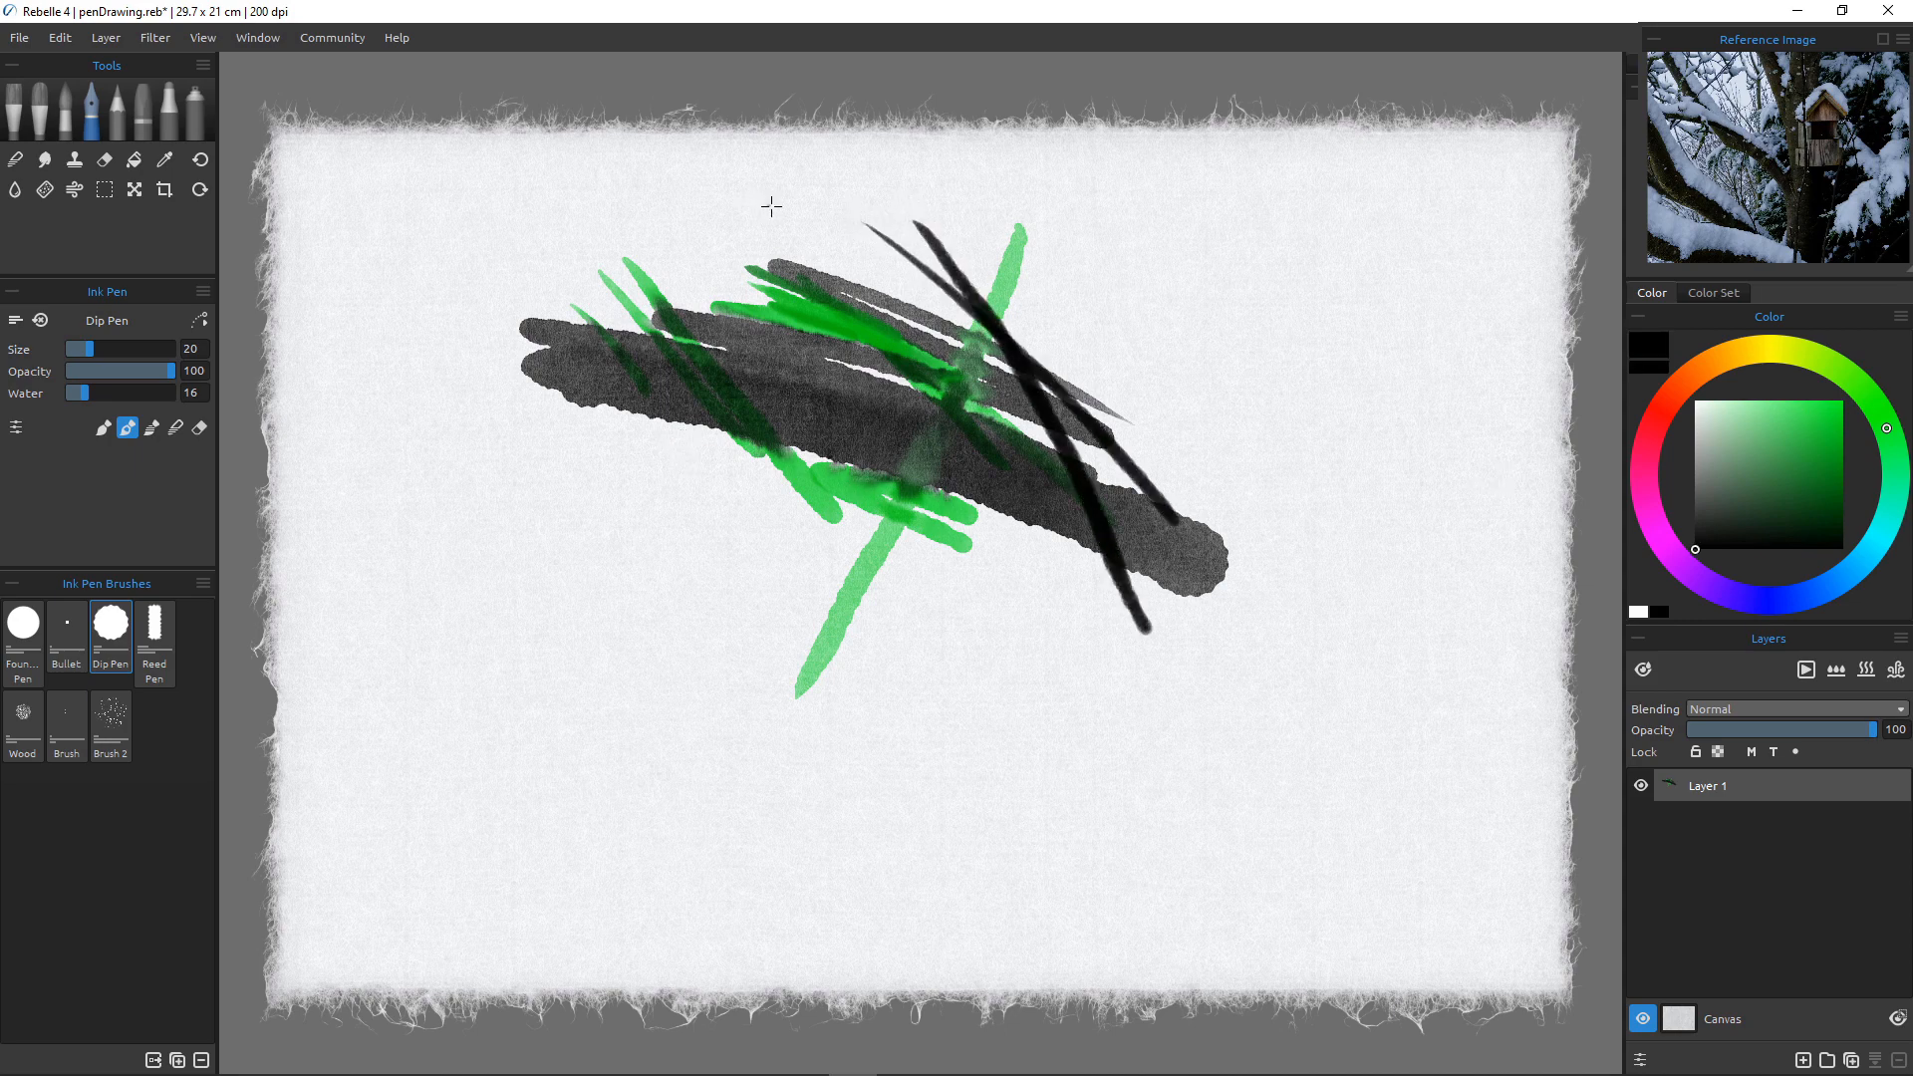
left_click_drag(770, 204, 1083, 633)
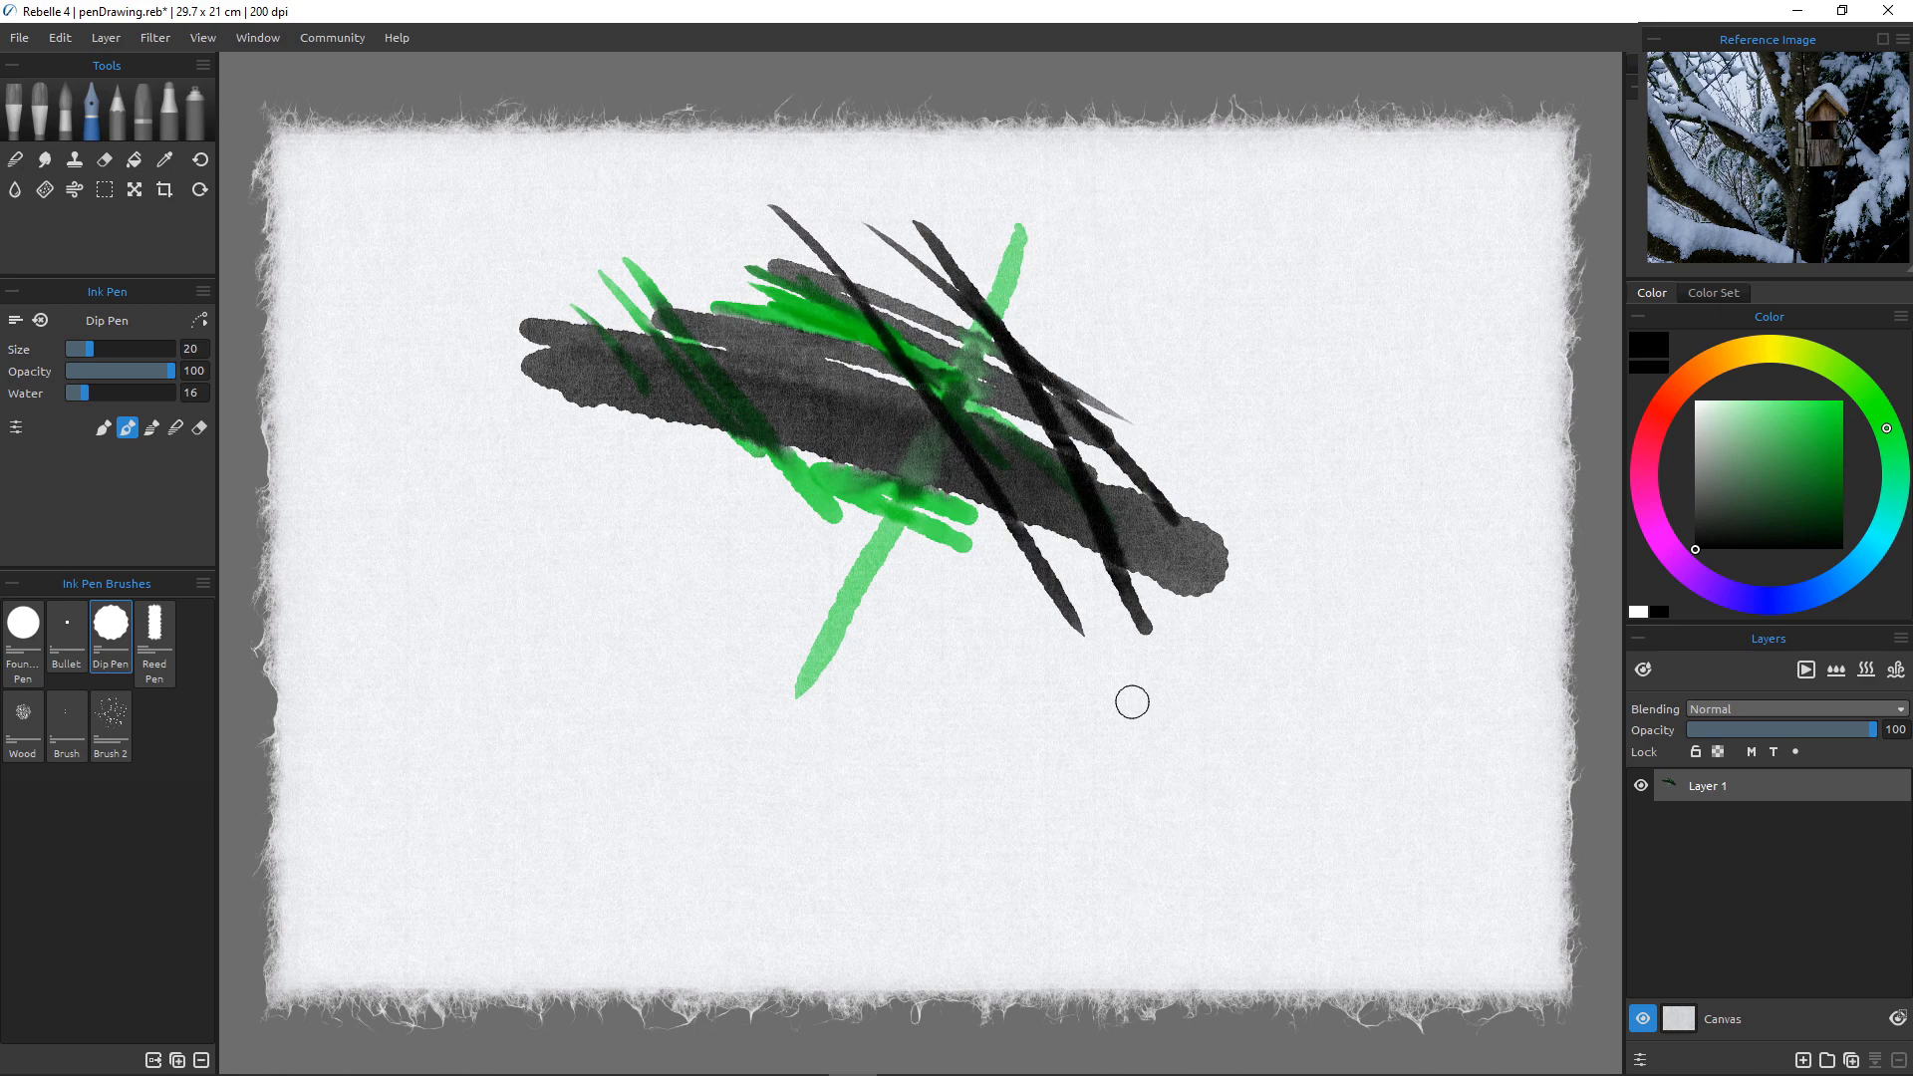
Reposition the reference photo above the color wheel and clear all test strokes from the canvas.
left_click_drag(1768, 40, 1495, 73)
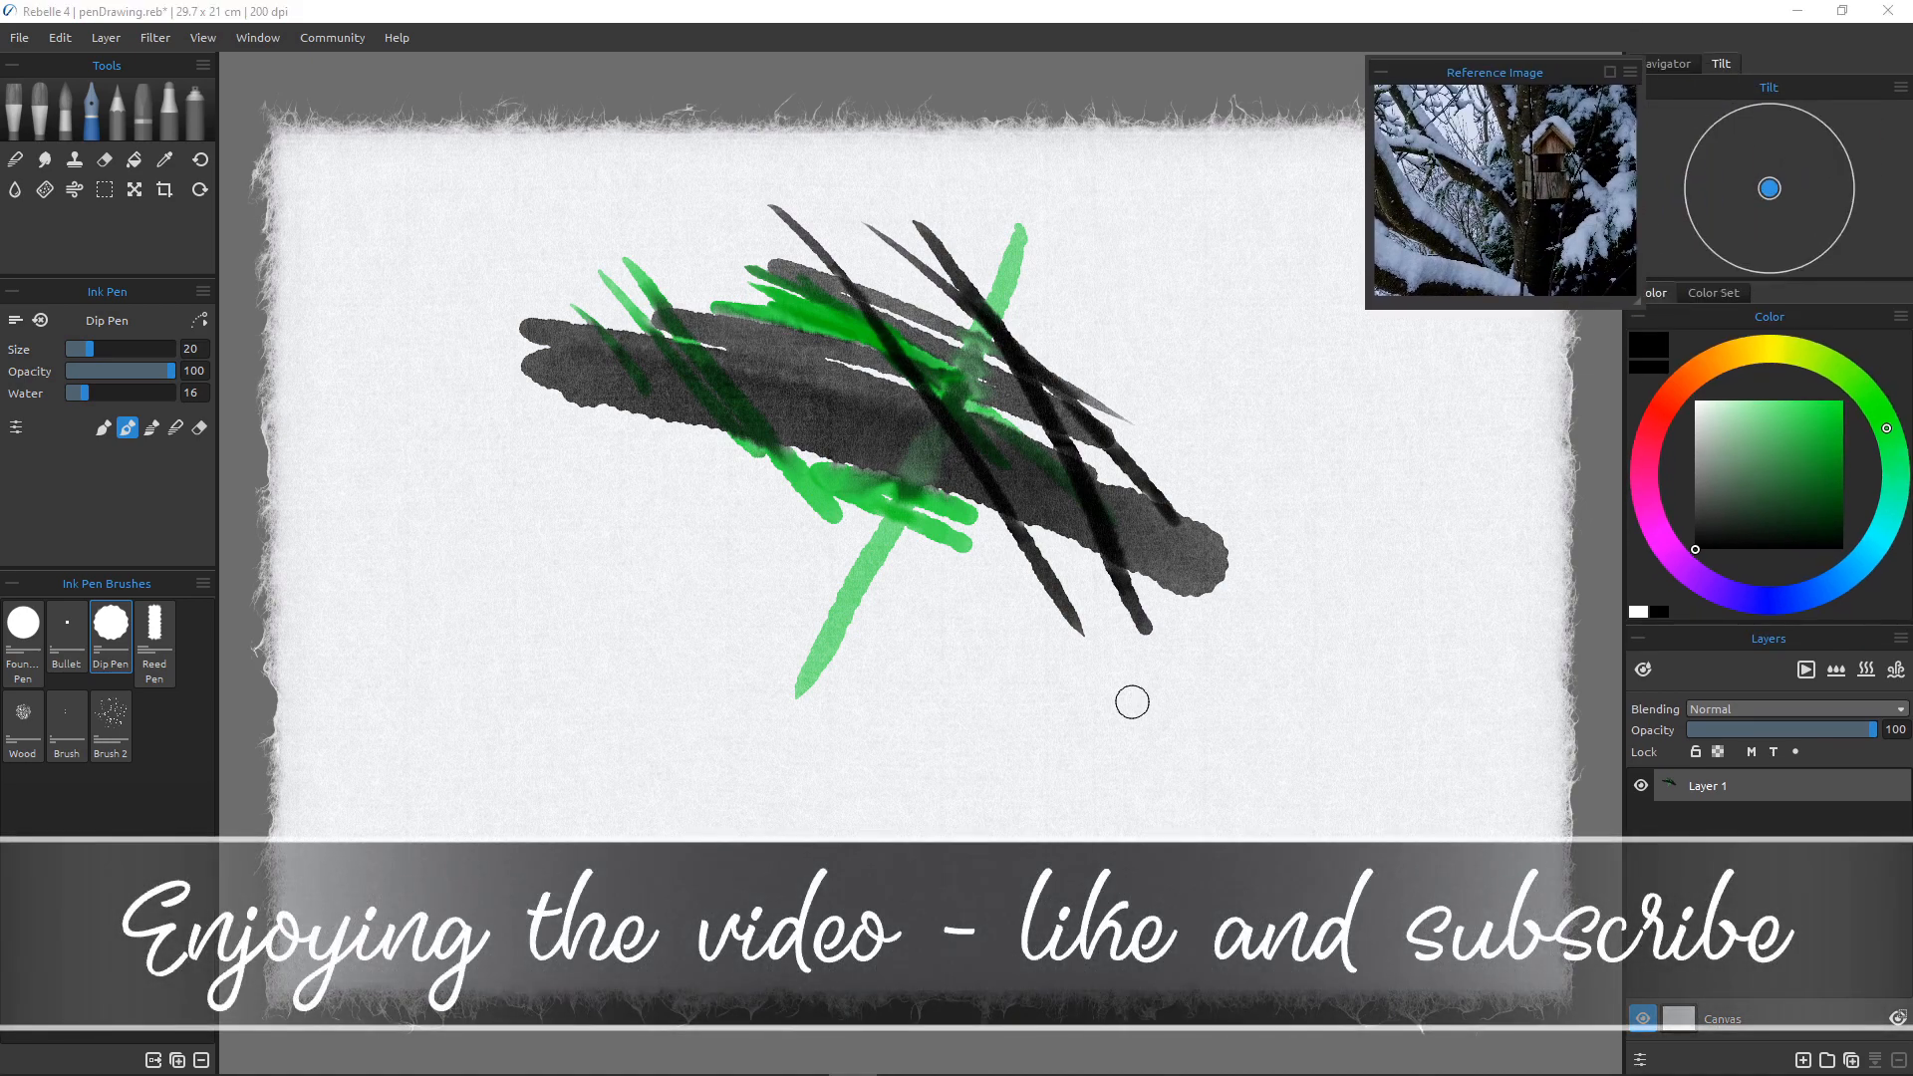
mouse_move(1495, 73)
left_mouse_down()
mouse_move(1767, 49)
mouse_move(1577, 35)
mouse_move(1754, 48)
mouse_move(1737, 41)
left_mouse_up()
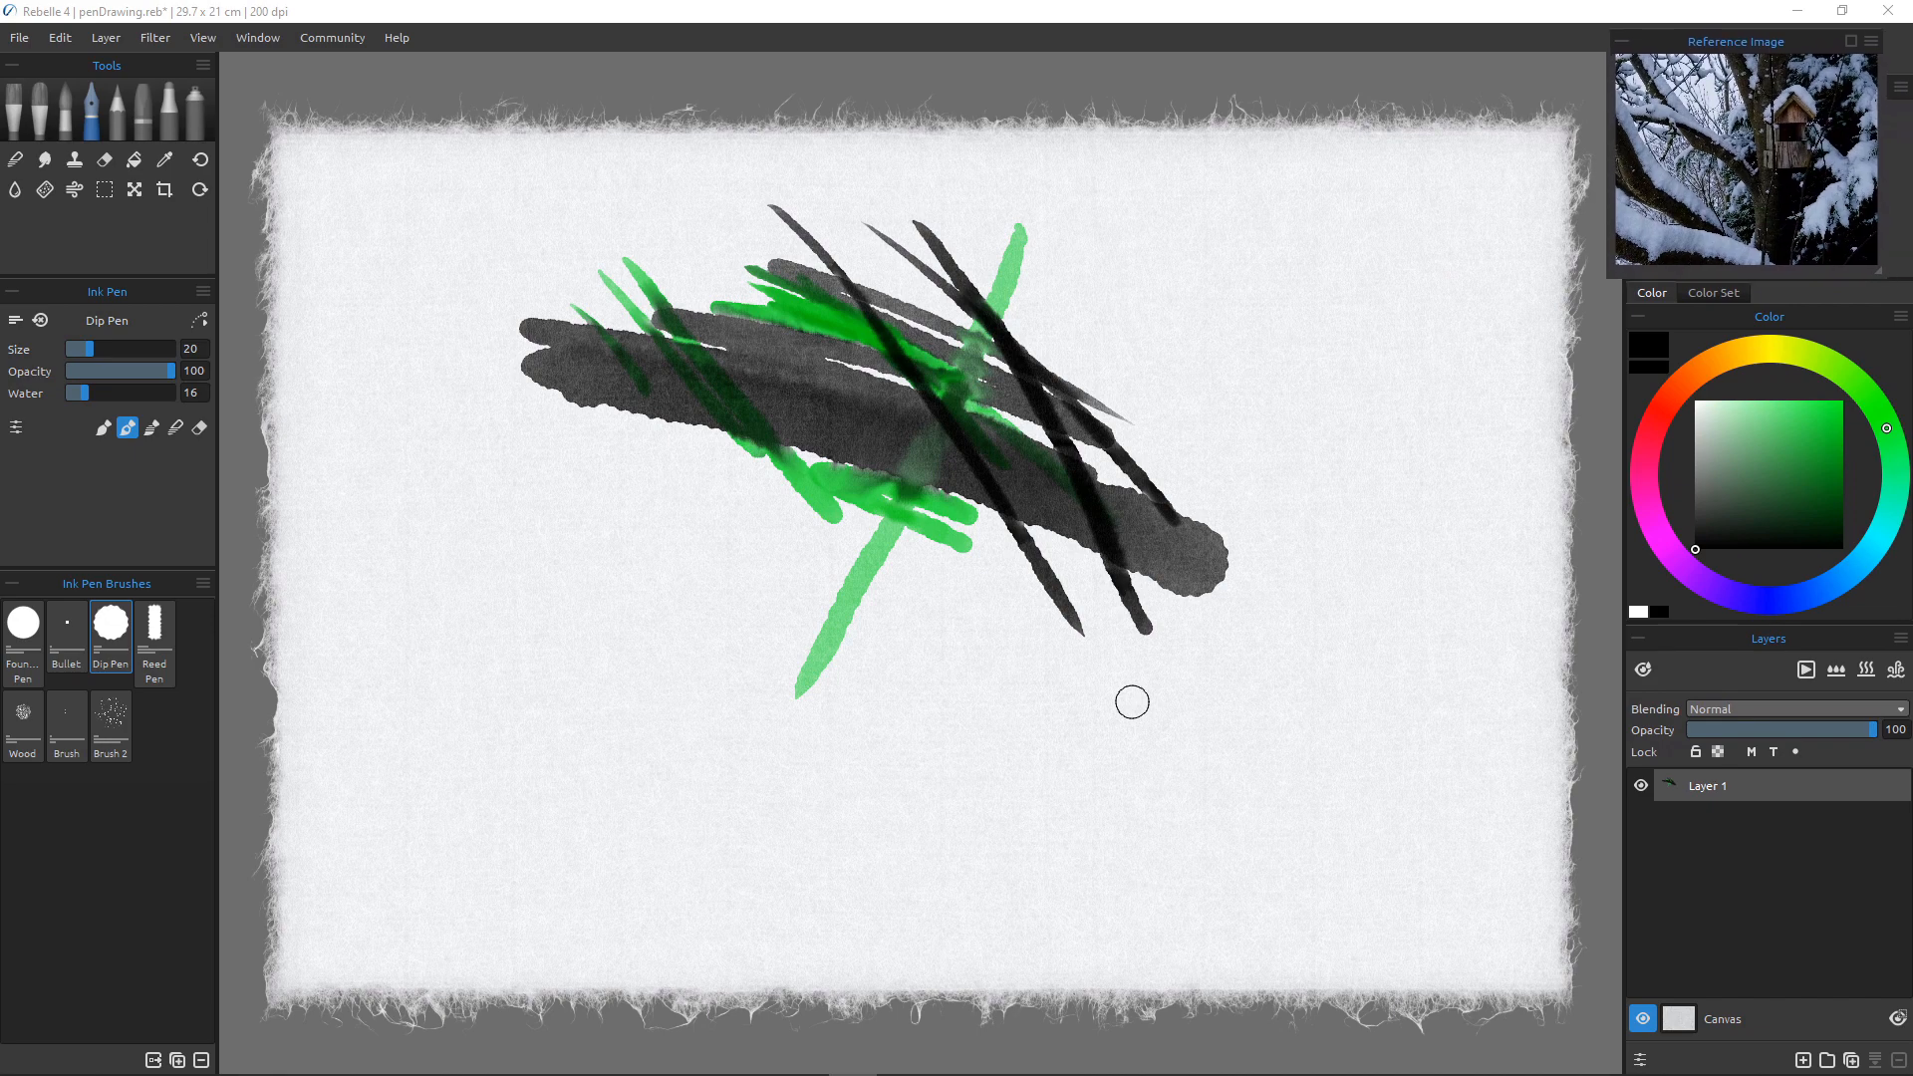
key("Delete")
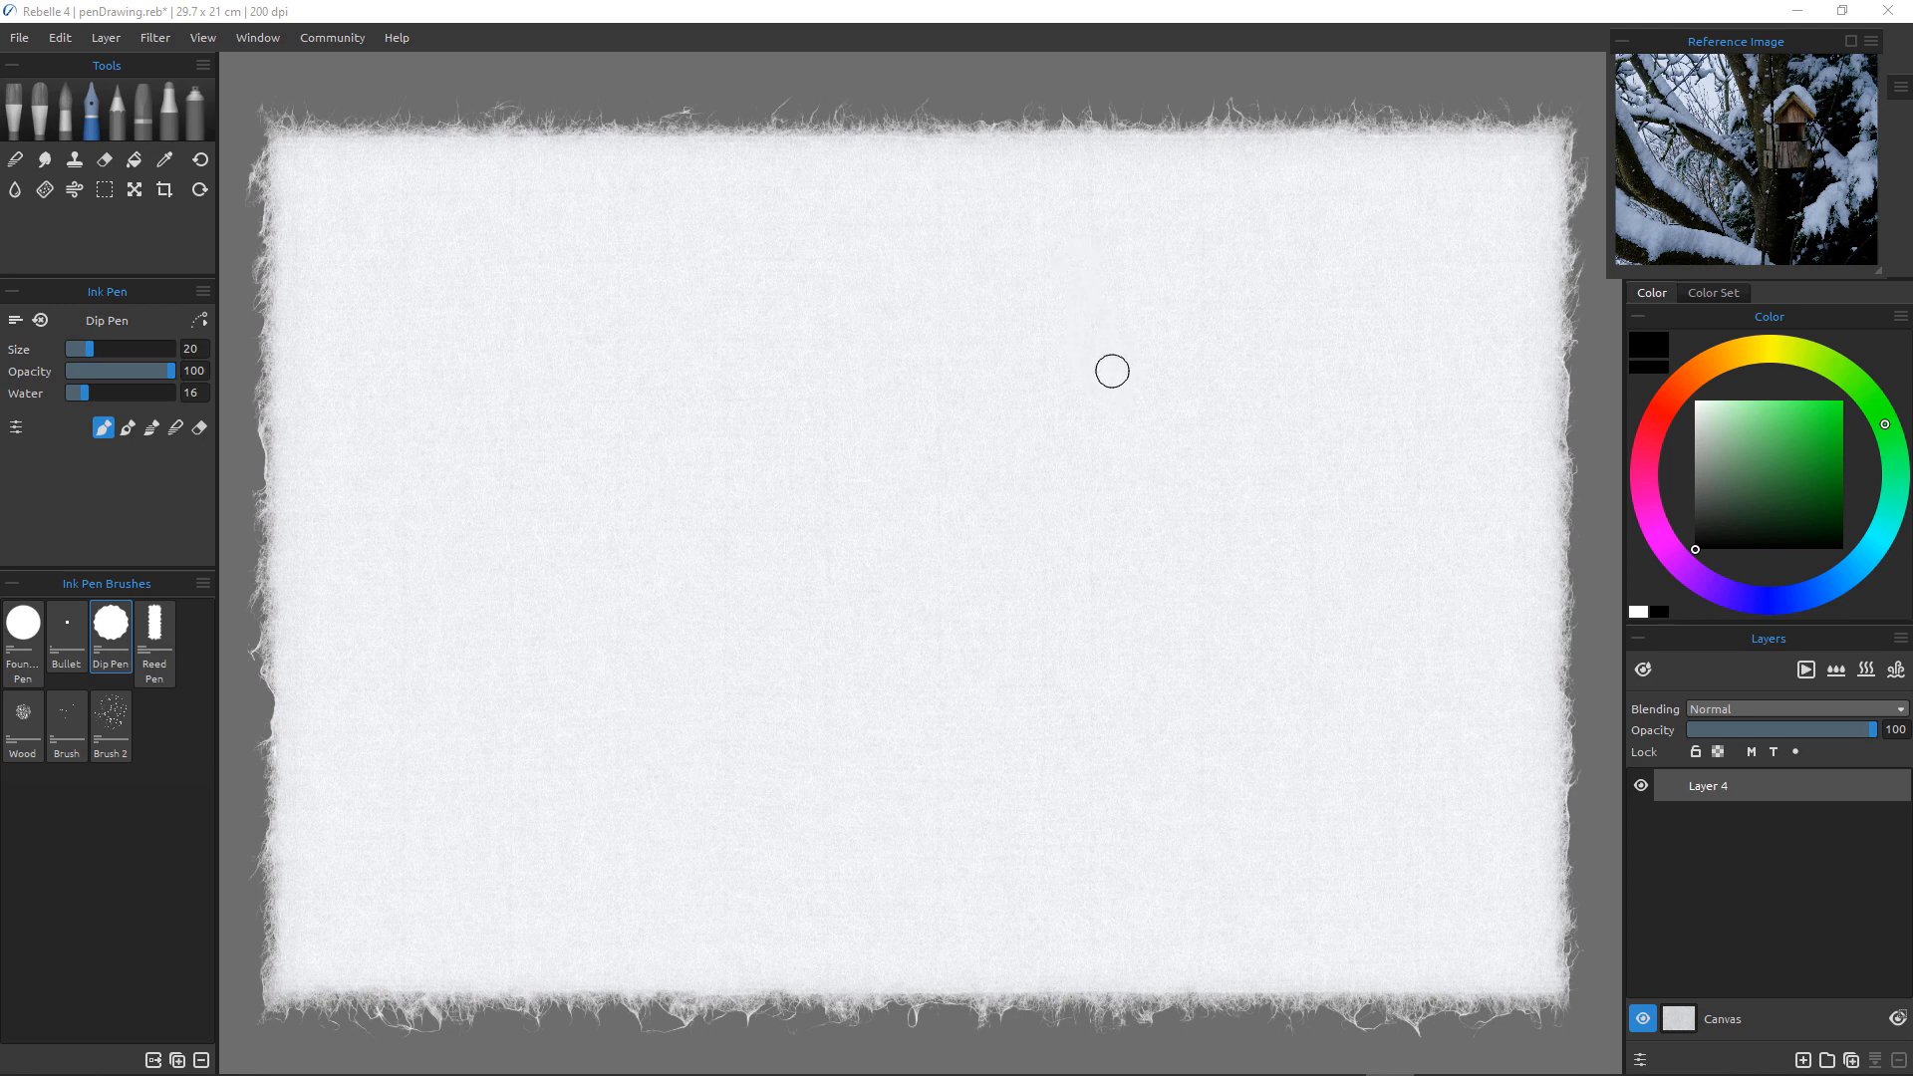
left_click_drag(1111, 338, 1146, 399)
left_click_drag(1168, 429, 1192, 455)
left_click_drag(1141, 378, 1177, 436)
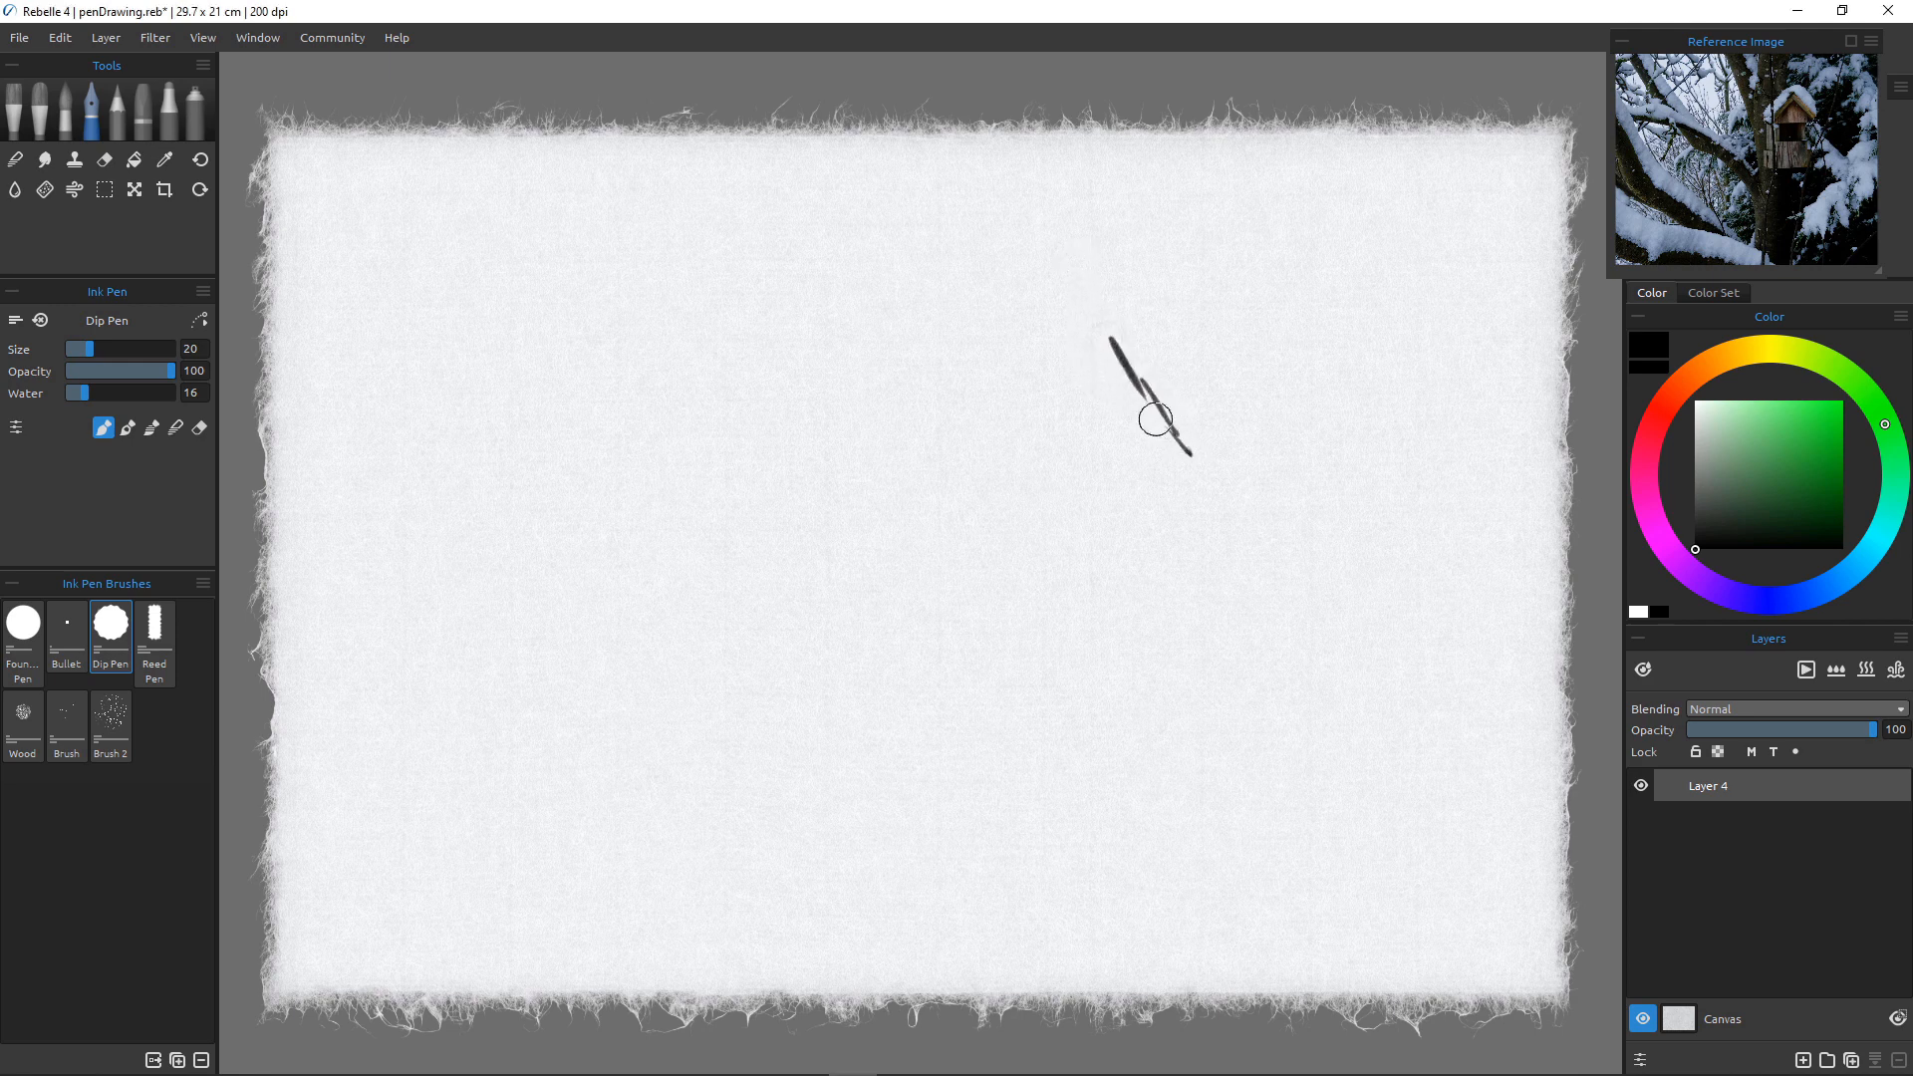
left_click_drag(1116, 332, 1176, 435)
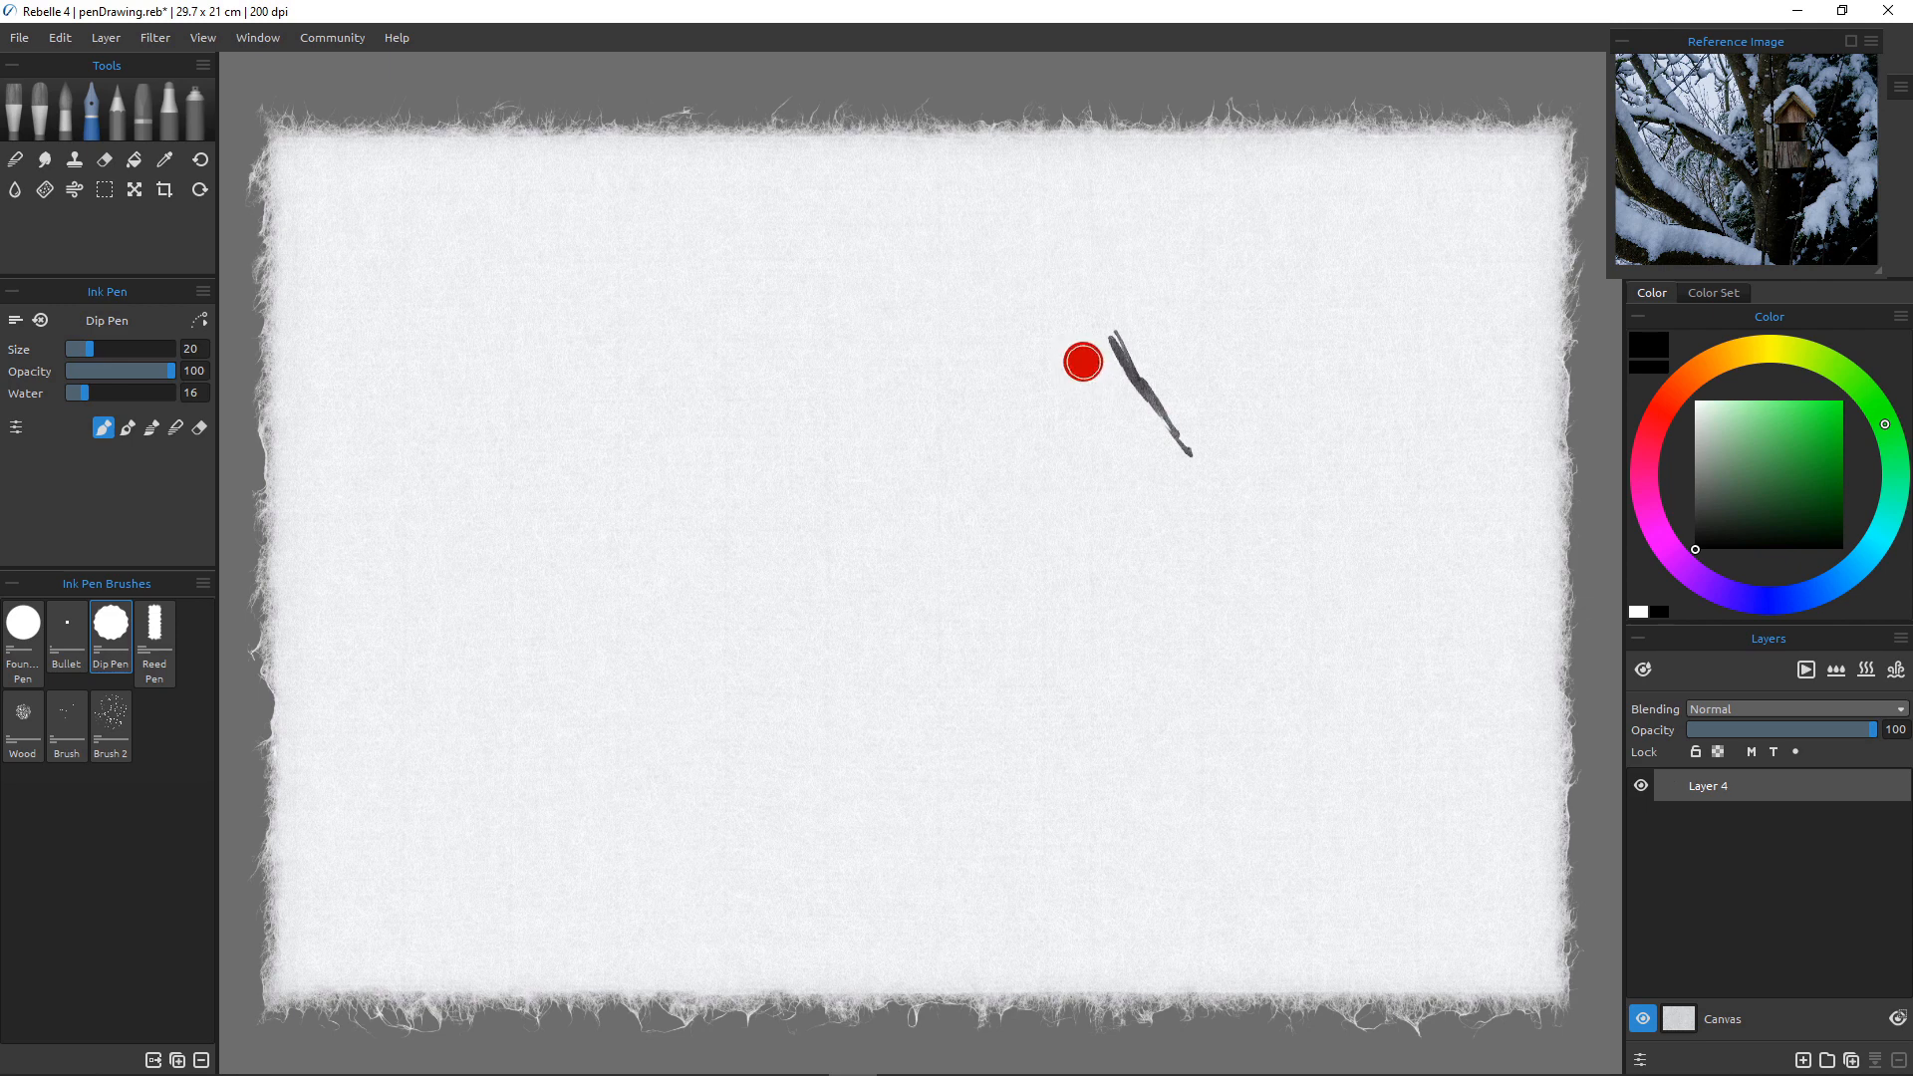
key("ctrl+z")
key("ctrl+z")
key("ctrl+z")
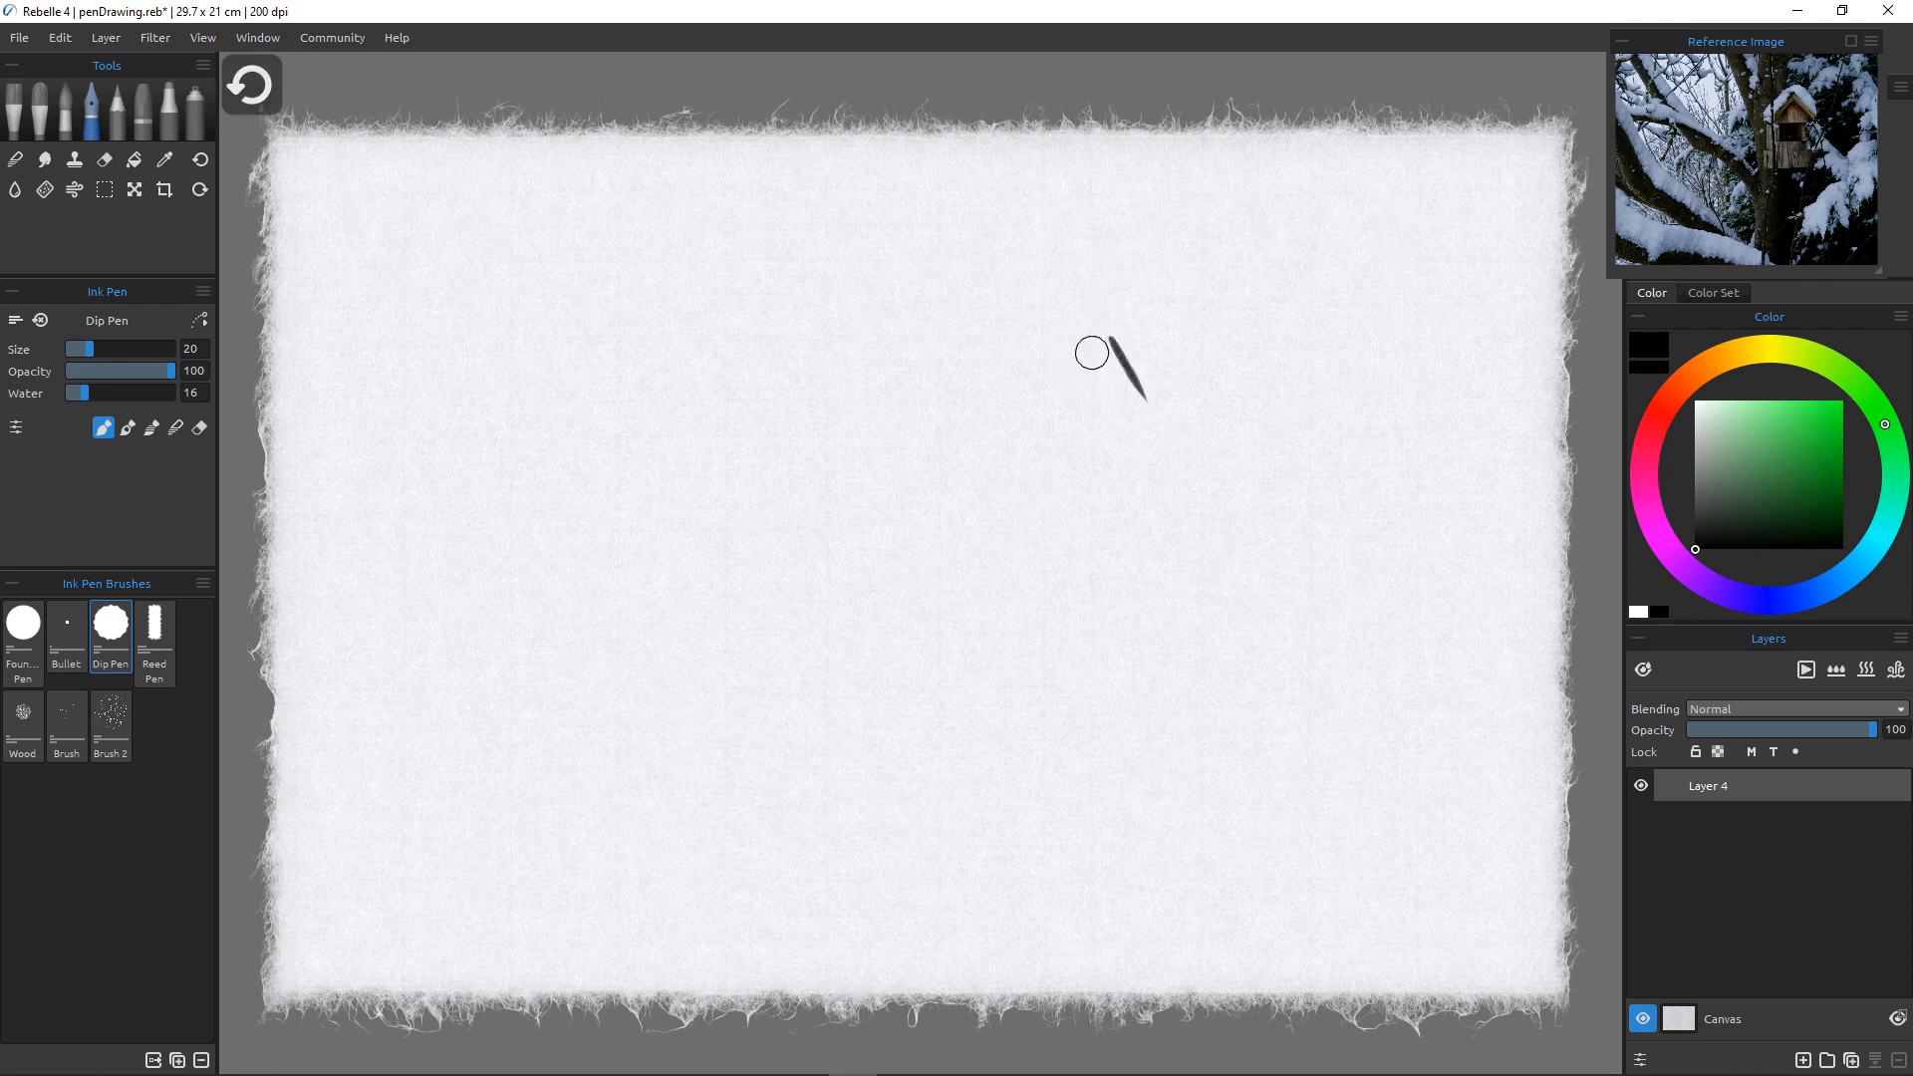
key("ctrl+z")
Draw the birdhouse's gabled roof in the upper right area of the paper, with double sloping lines on both sides.
left_click_drag(1104, 331, 1193, 406)
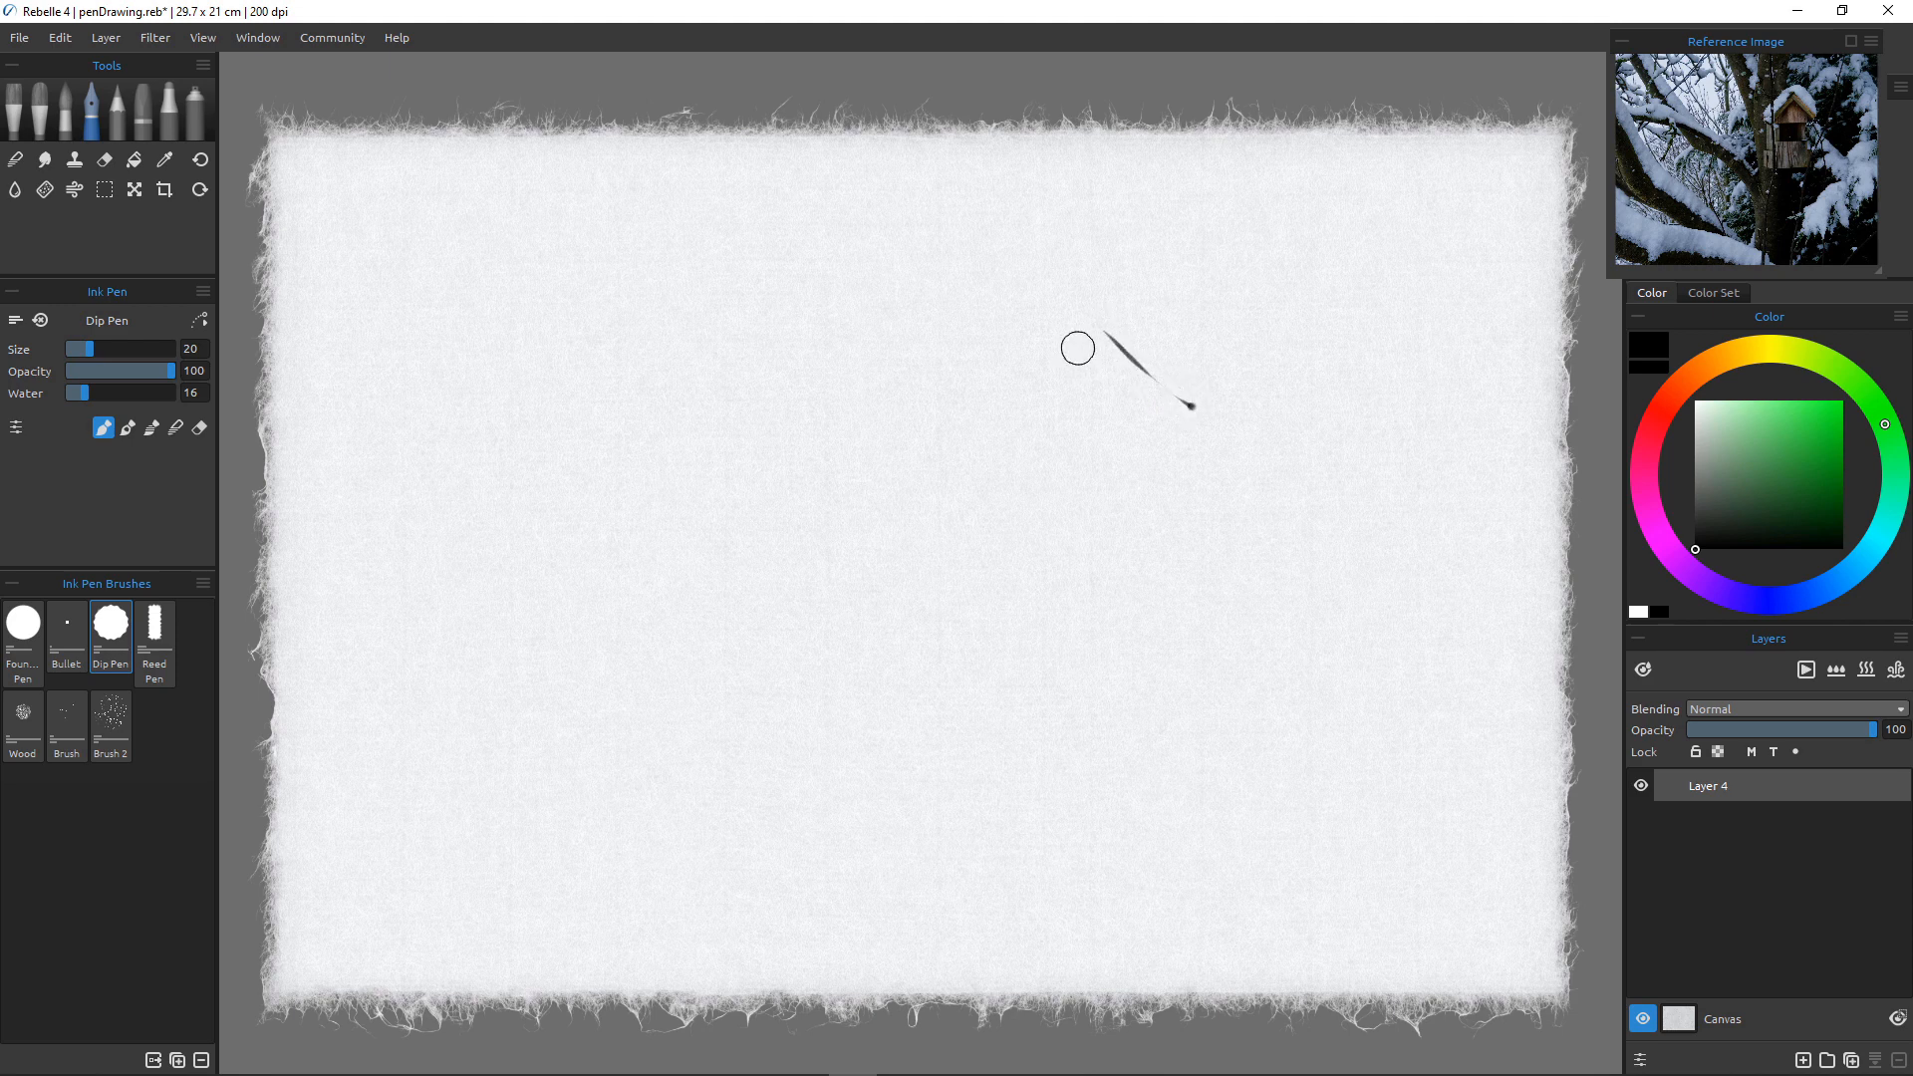
mouse_move(1075, 344)
left_mouse_down()
mouse_move(1191, 443)
mouse_move(1146, 414)
left_mouse_up()
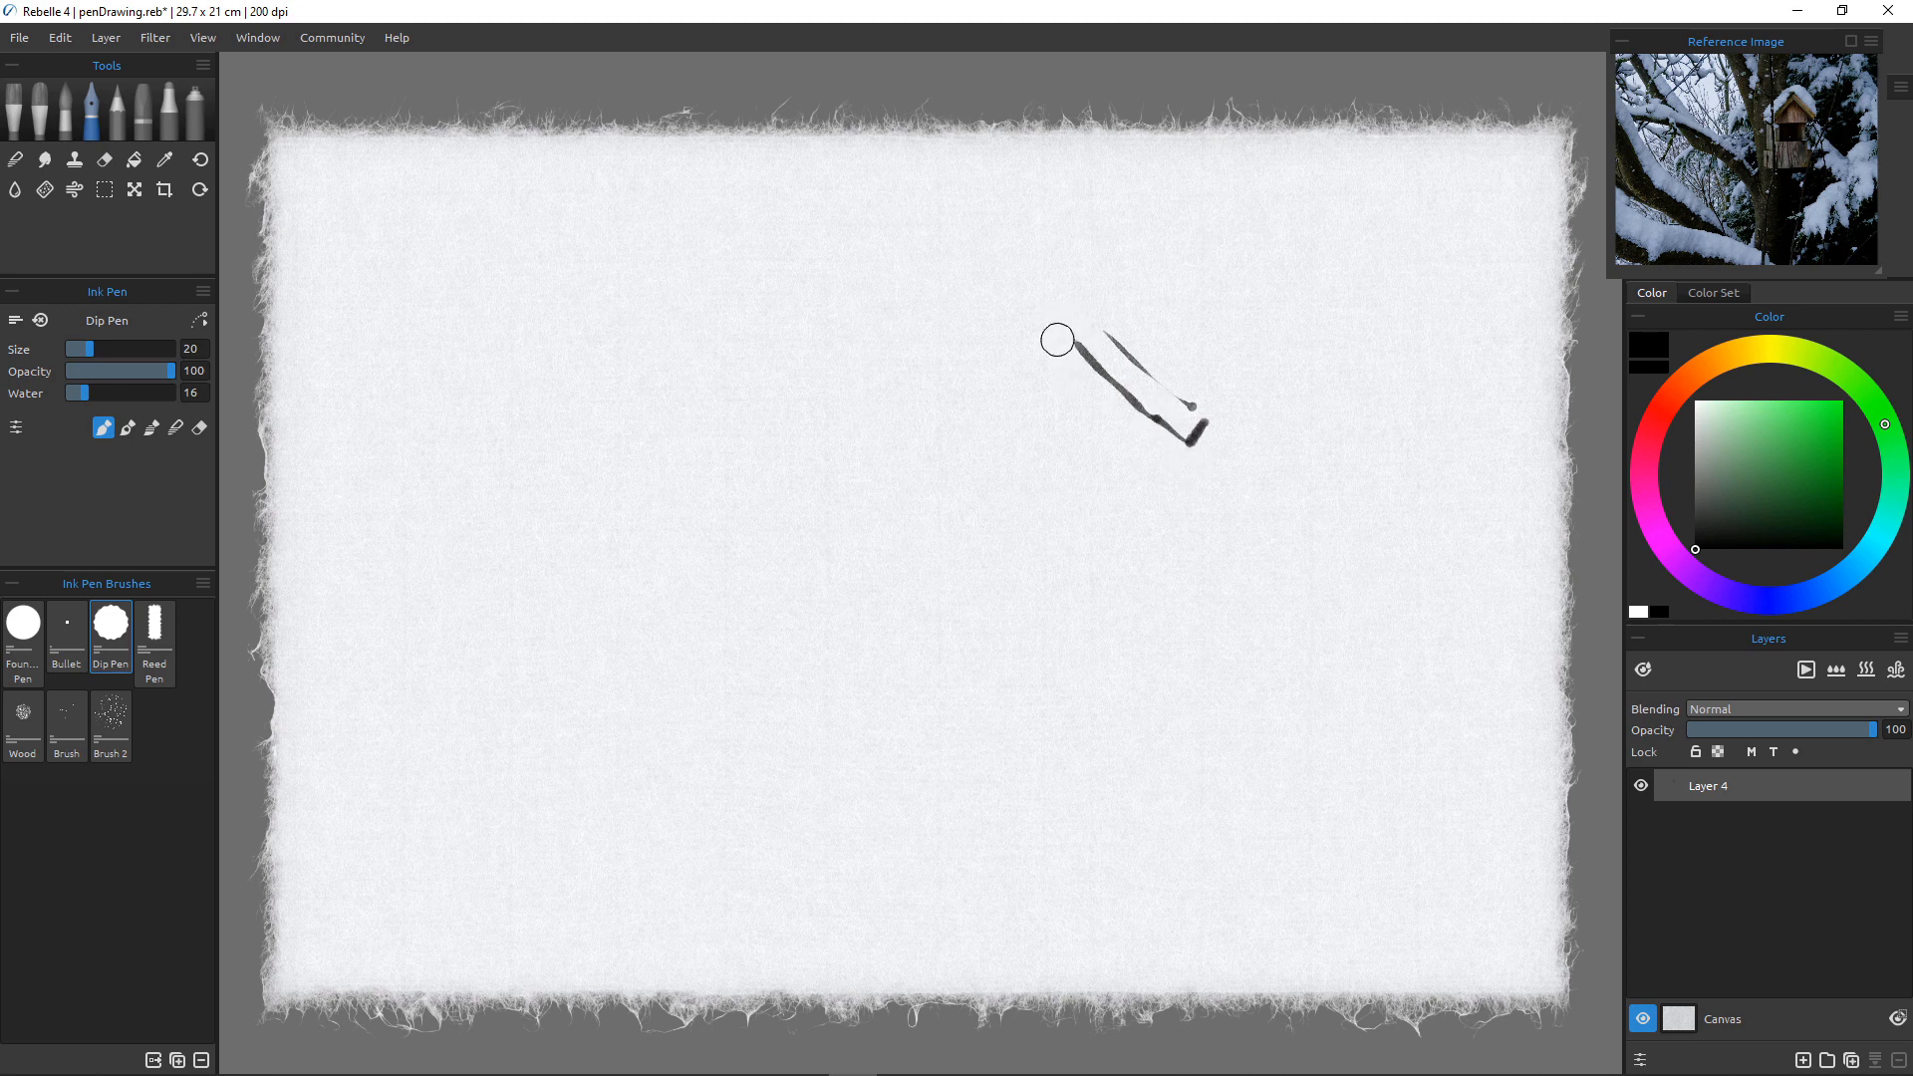
left_click_drag(1090, 325, 1075, 346)
left_click_drag(1072, 342, 1015, 411)
mouse_move(1087, 347)
left_mouse_down()
mouse_move(1000, 444)
mouse_move(1012, 403)
mouse_move(996, 417)
left_mouse_up()
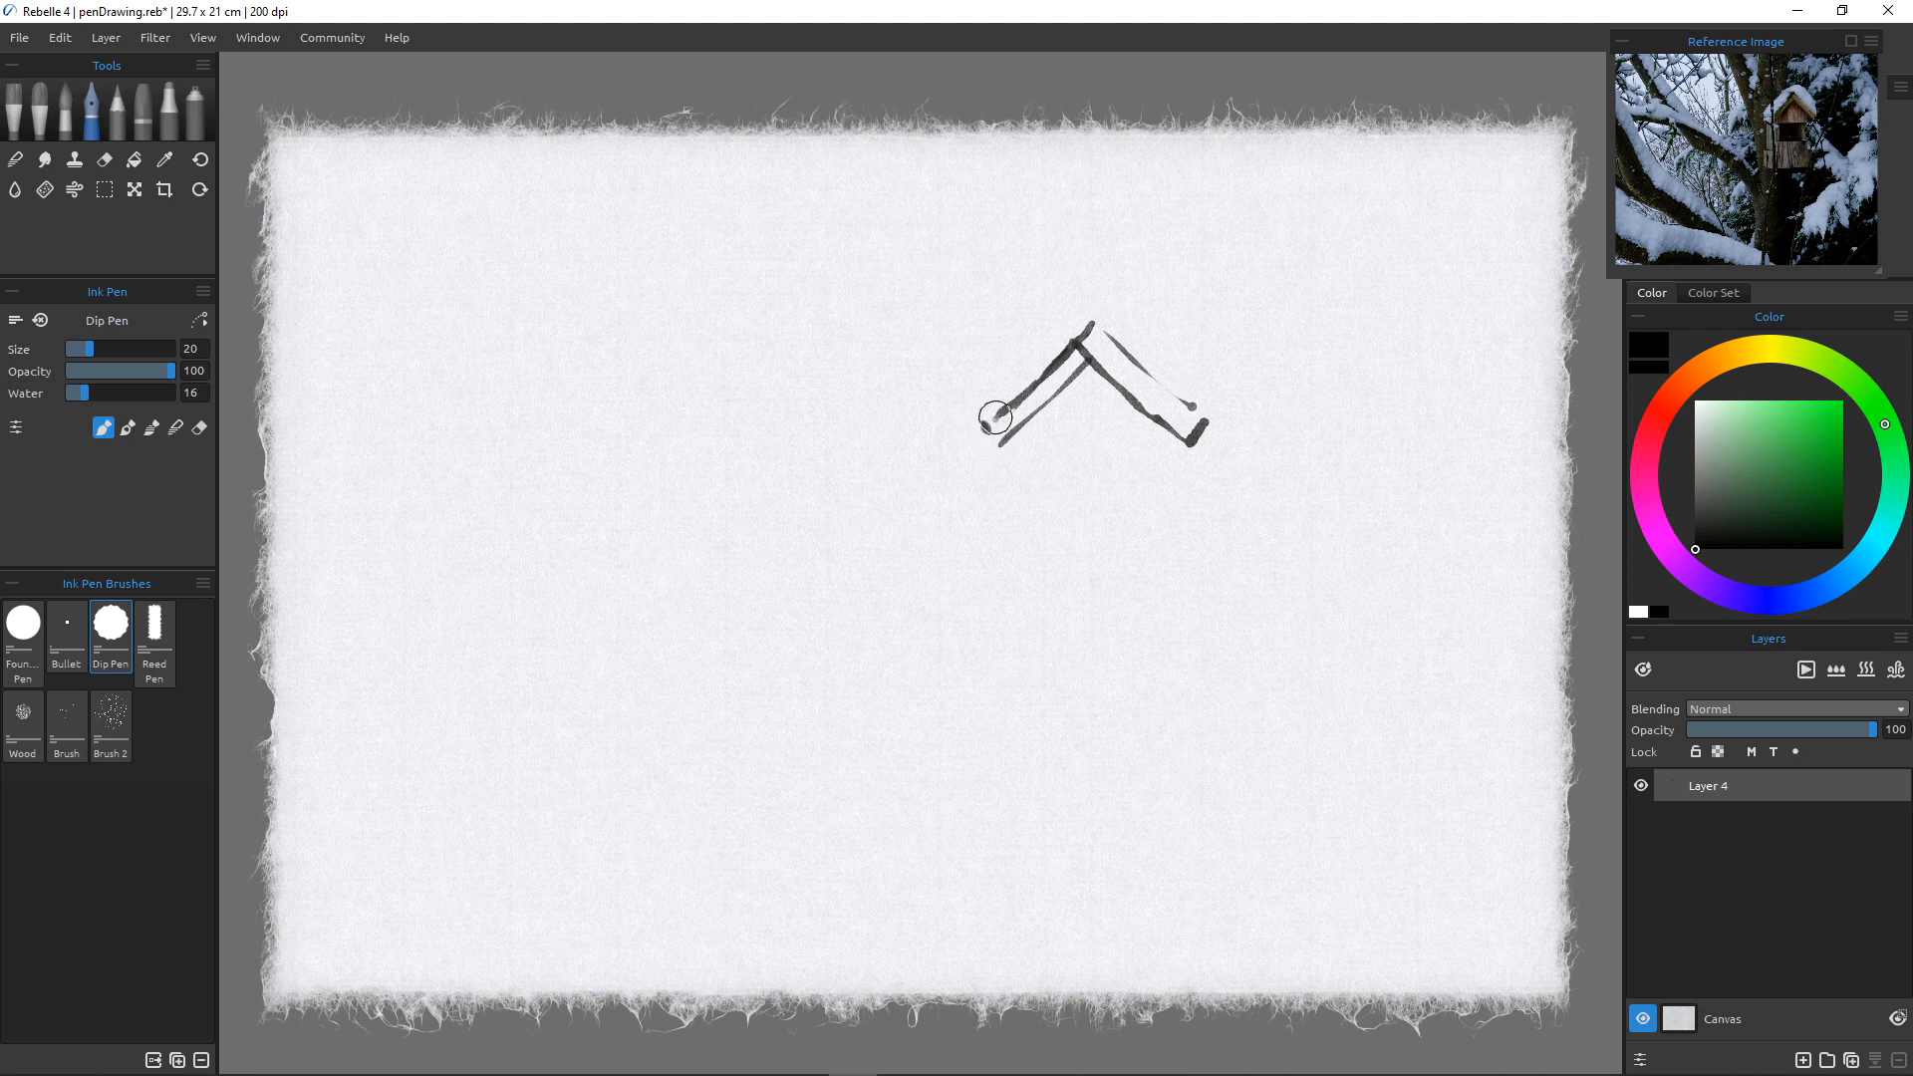
Reduce the pen size to 15 and draw a short vertical wall line below each end of the roof.
key("bracketleft")
key("bracketleft")
key("bracketleft")
key("bracketleft")
key("bracketleft")
left_click_drag(1169, 429, 1170, 488)
left_click_drag(1009, 435, 1009, 476)
Join the two short wall lines with a horizontal line and erase their ends protruding below it.
scroll(1044, 473, "up", 8)
scroll(1045, 474, "down", 5)
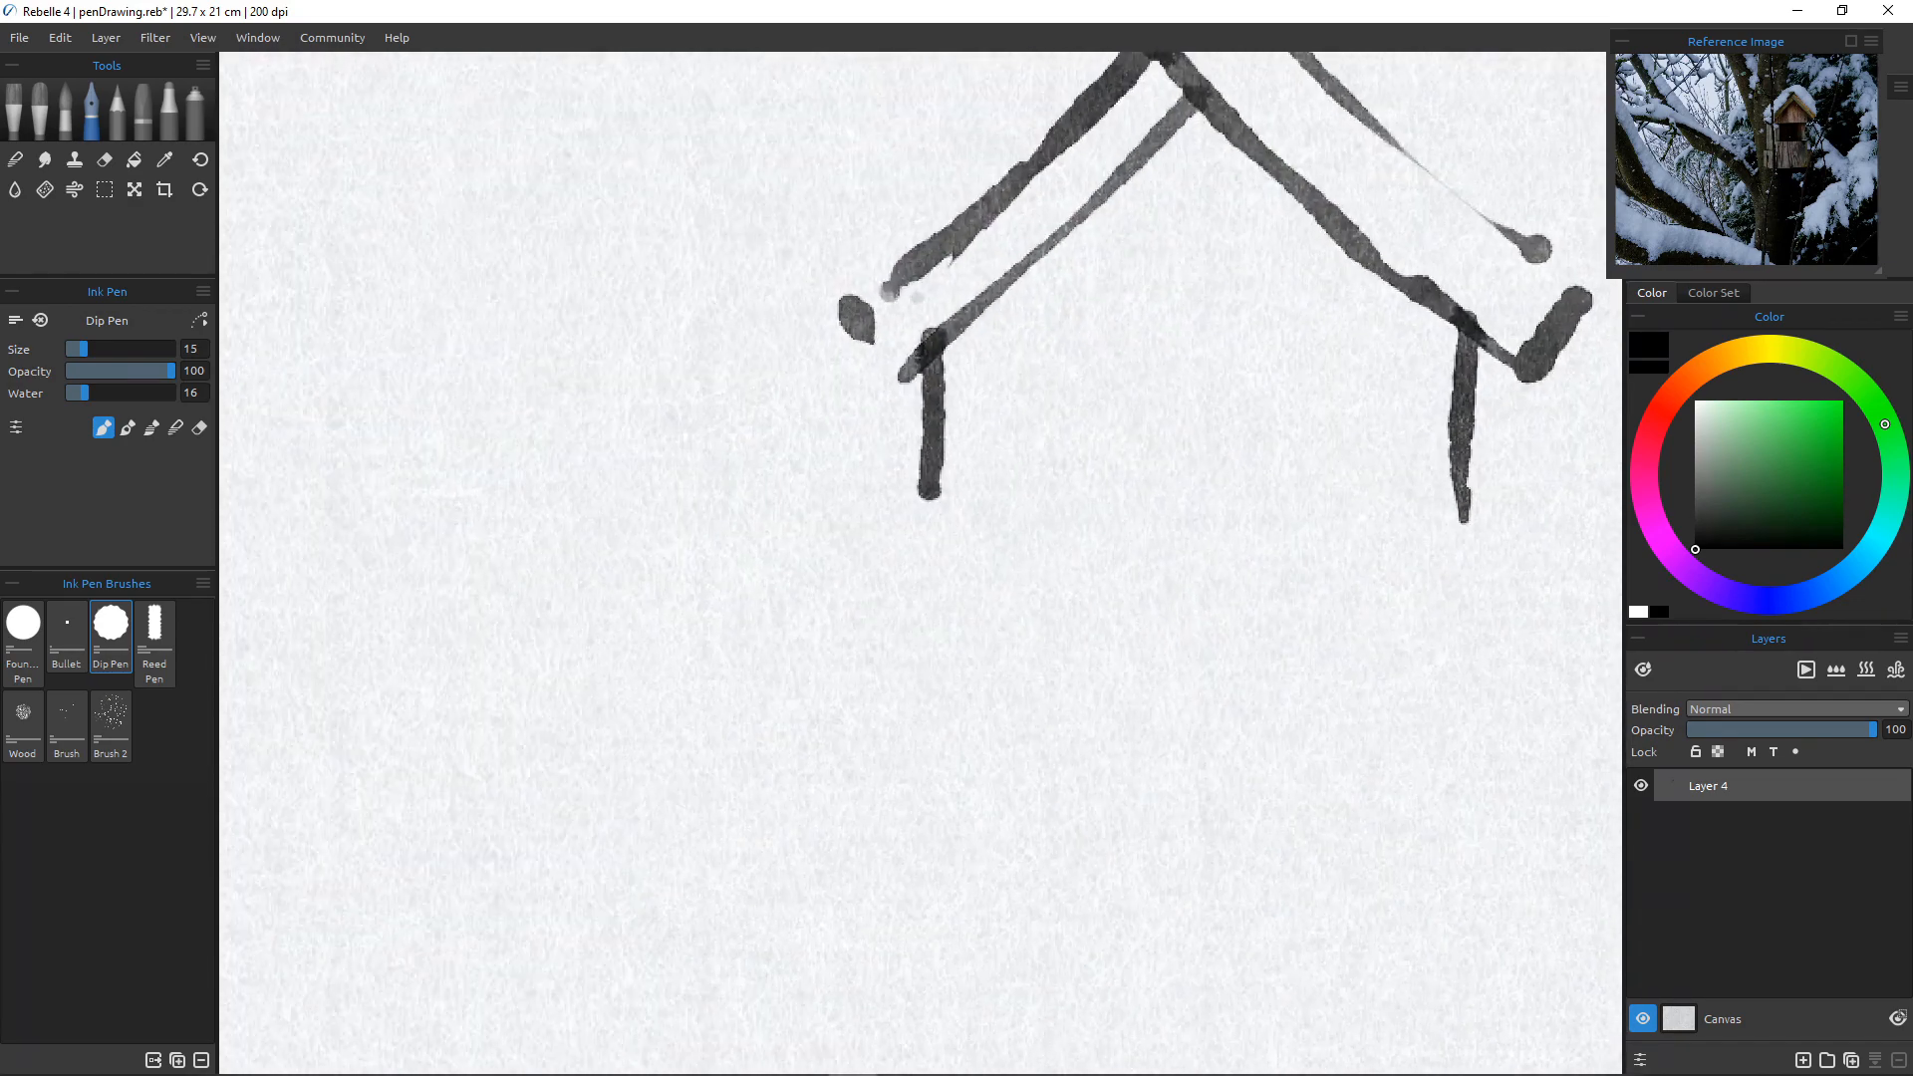
scroll(1032, 476, "down", 5)
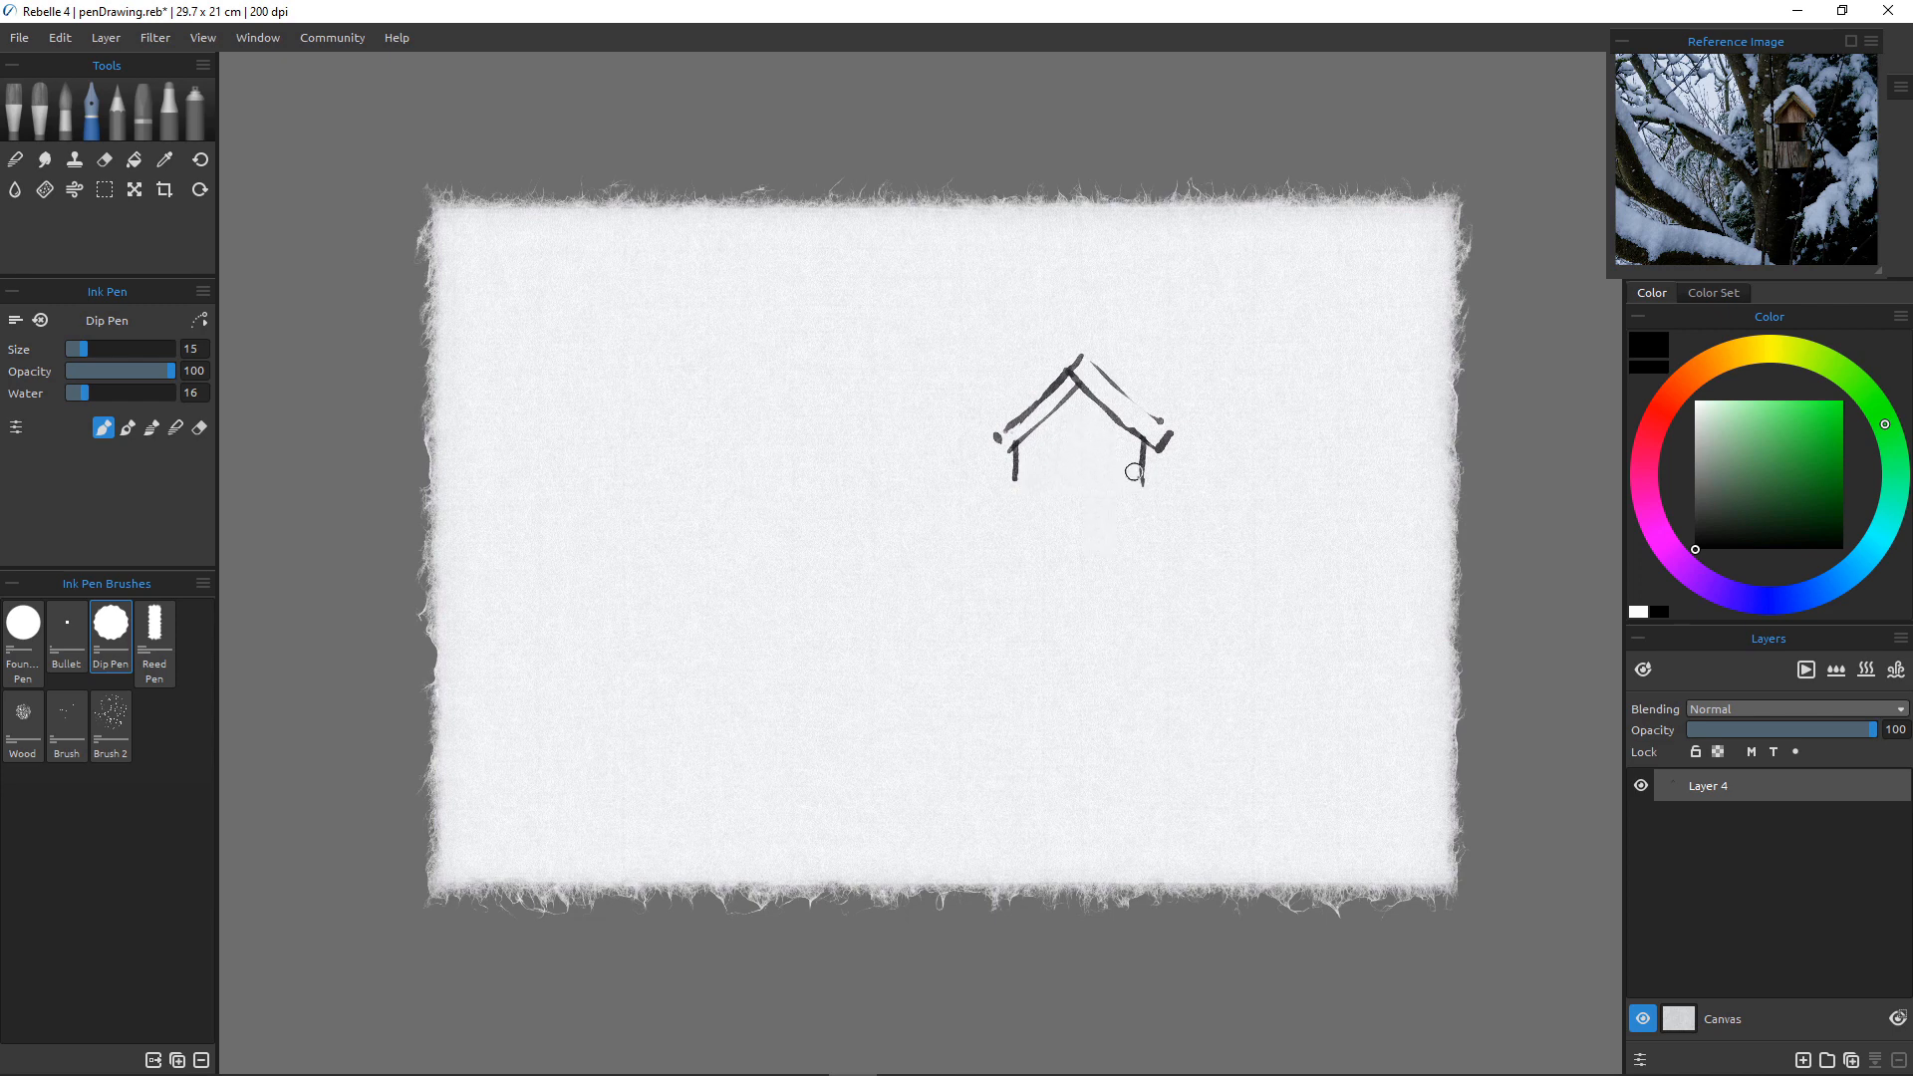
left_click_drag(1142, 463, 1016, 461)
key("e")
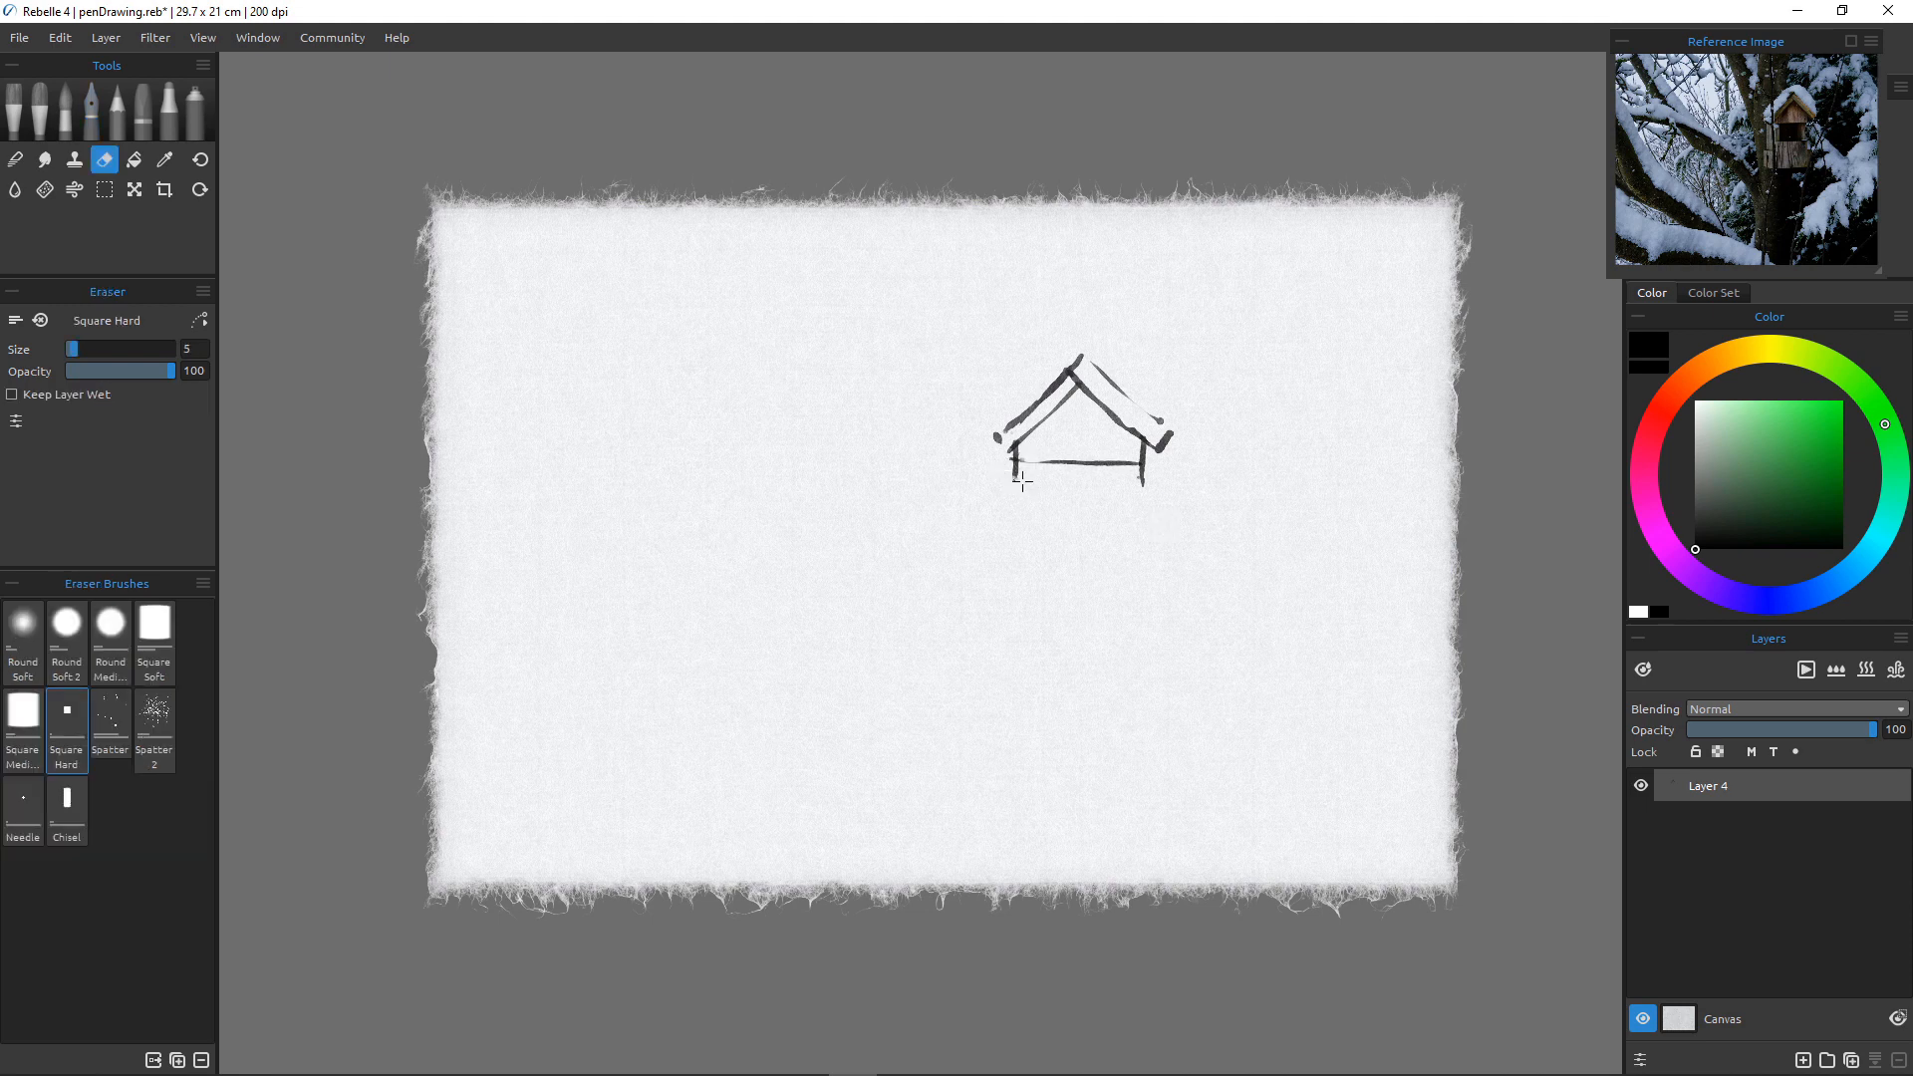
left_click_drag(1023, 482, 1005, 463)
key("e")
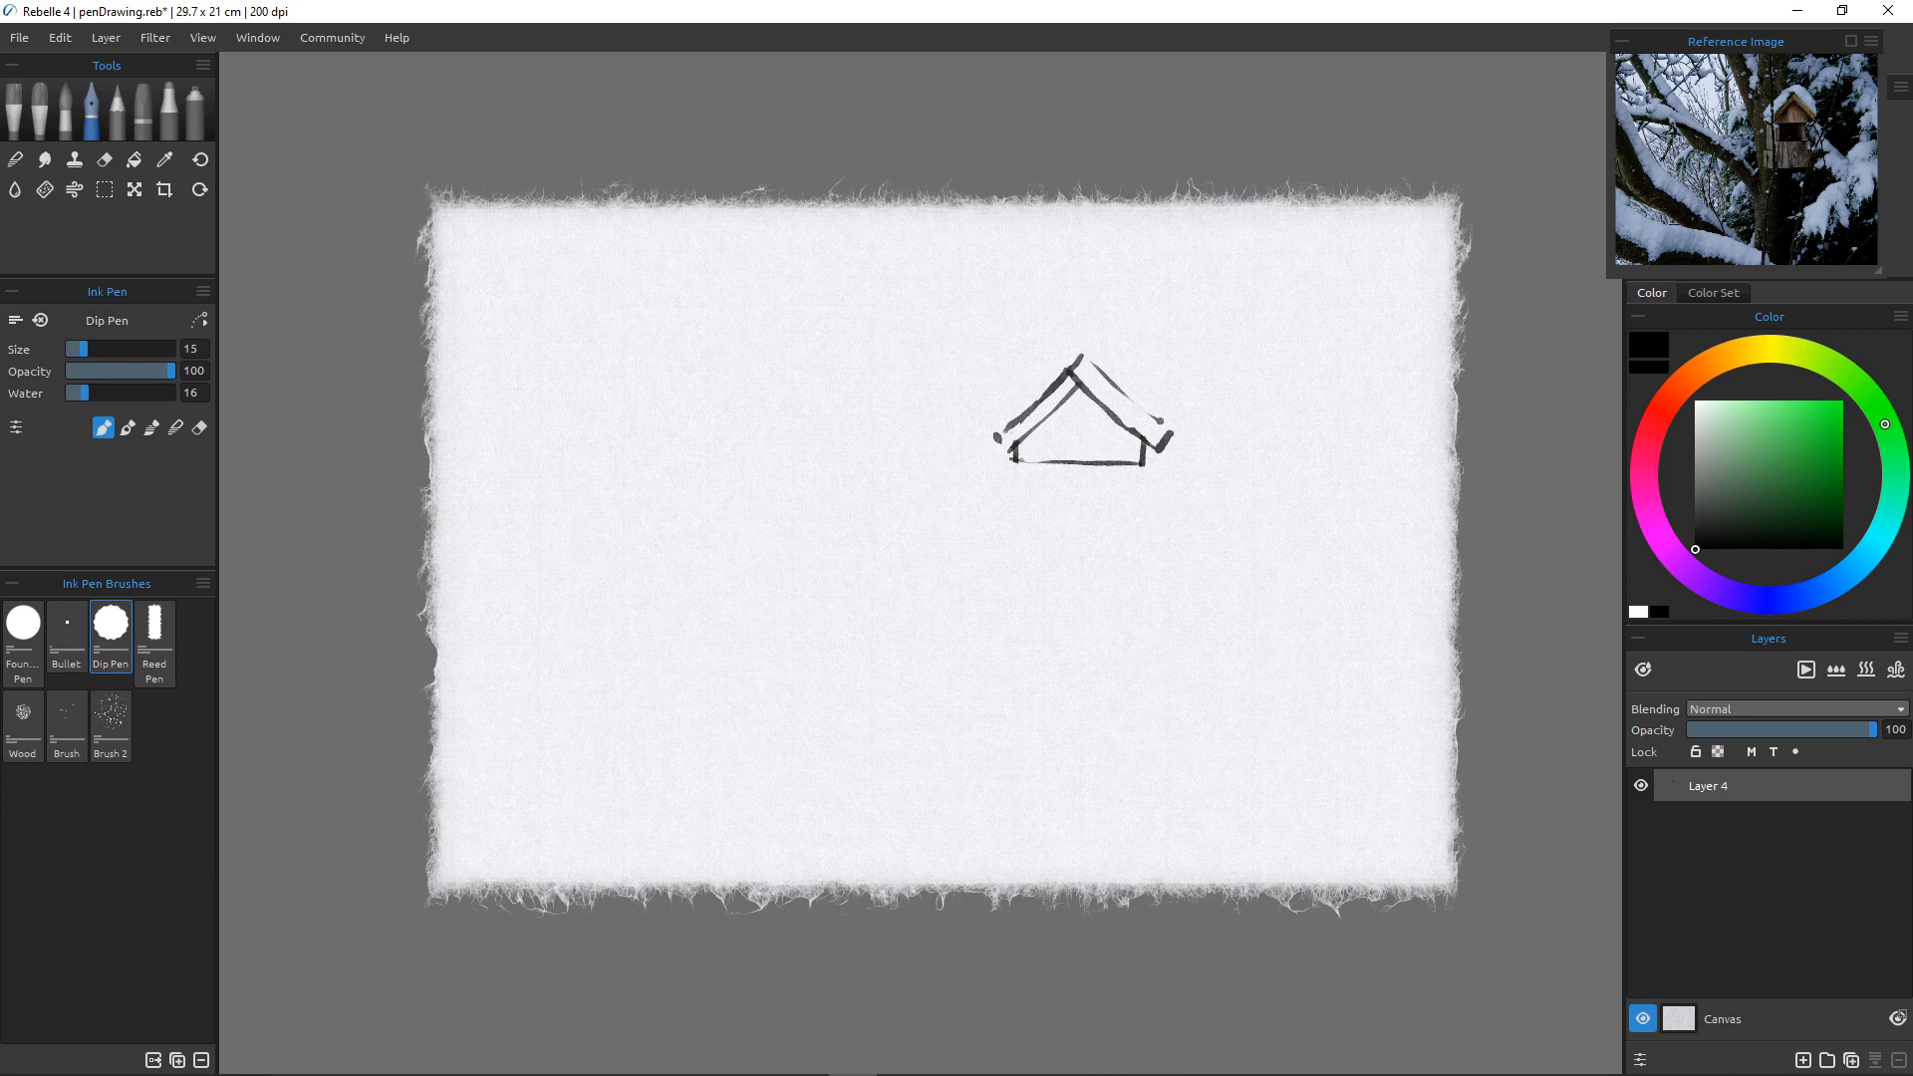
Draw the birdhouse opening beneath the gable with double-lined side posts and a bottom edge, using water 10.
scroll(1066, 516, "up", 3)
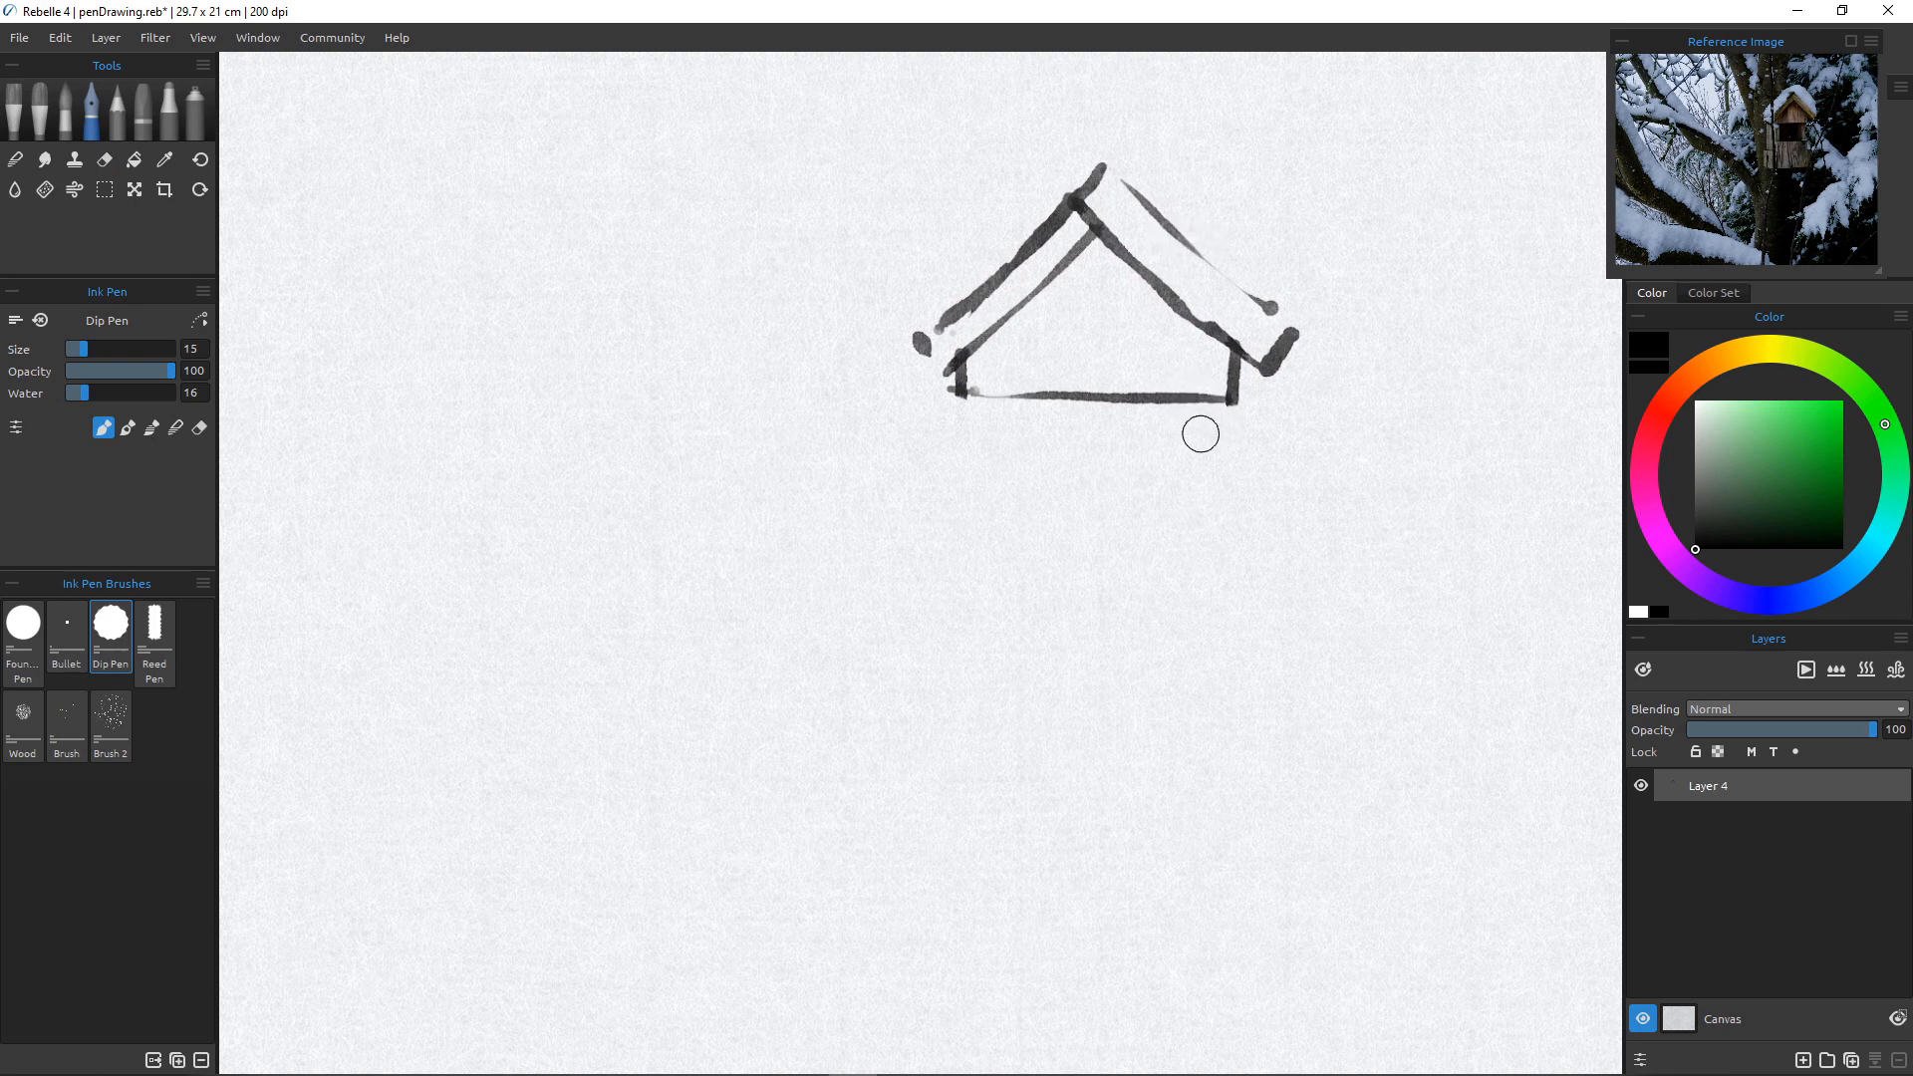
left_click_drag(1214, 400, 1216, 485)
mouse_move(1191, 398)
left_mouse_down()
mouse_move(1223, 597)
mouse_move(1180, 480)
mouse_move(1223, 485)
mouse_move(967, 483)
left_mouse_up()
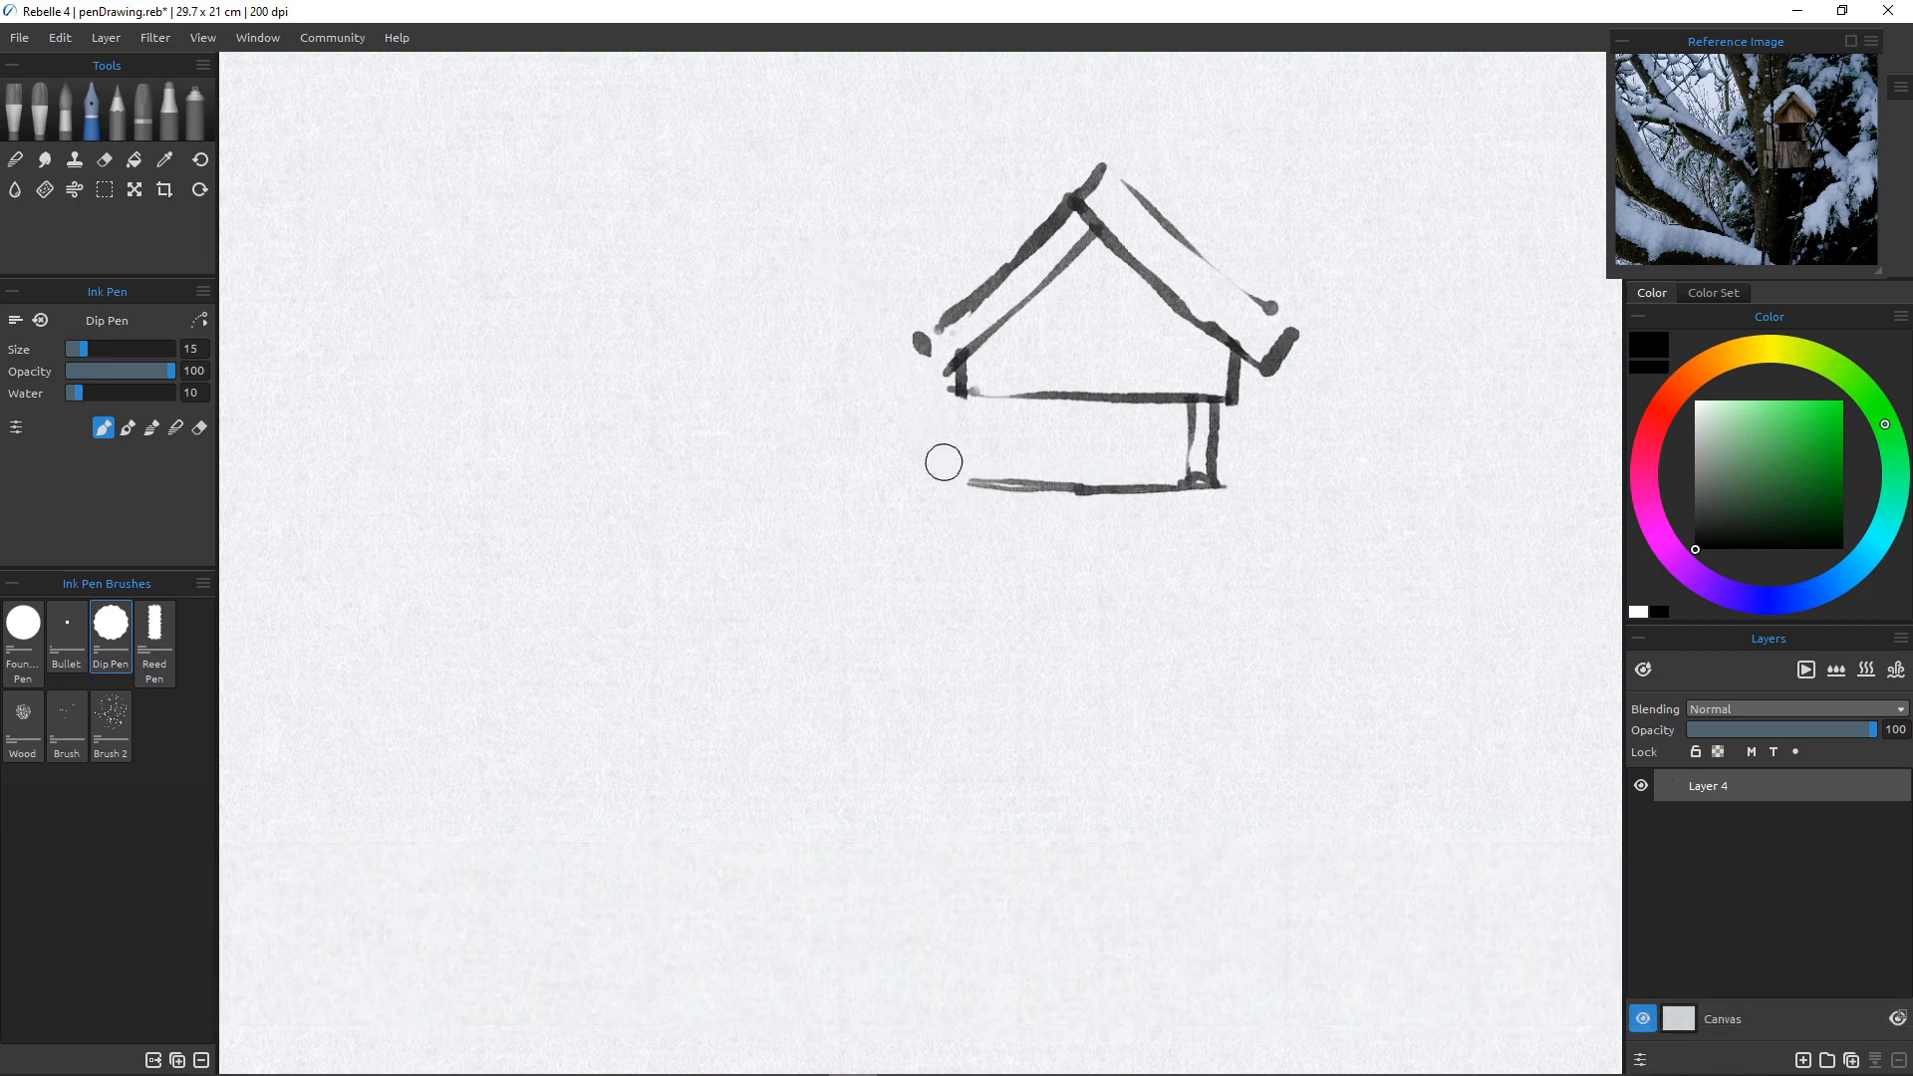
left_click_drag(976, 397, 967, 487)
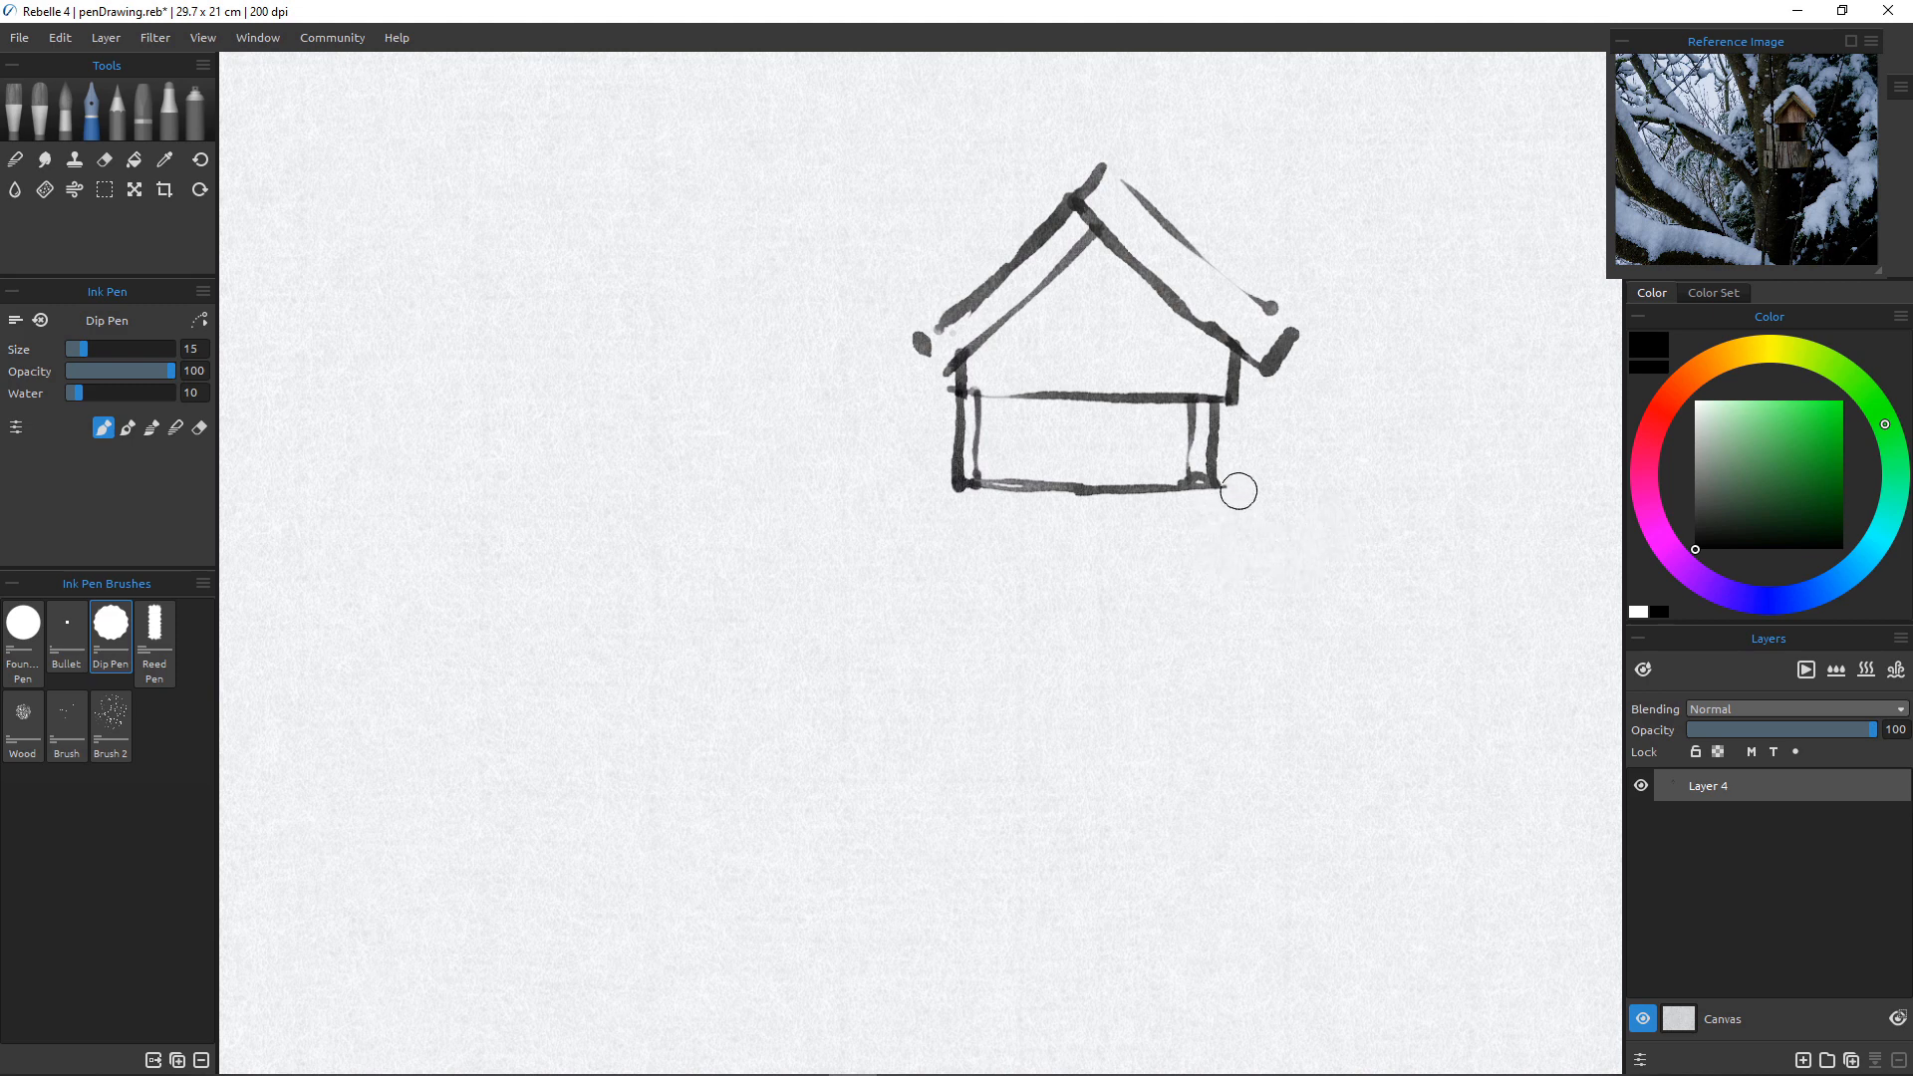
Draw the two vertical side lines of the lower box below the birdhouse opening.
left_click_drag(1239, 490, 1236, 576)
left_click_drag(1239, 486, 1233, 610)
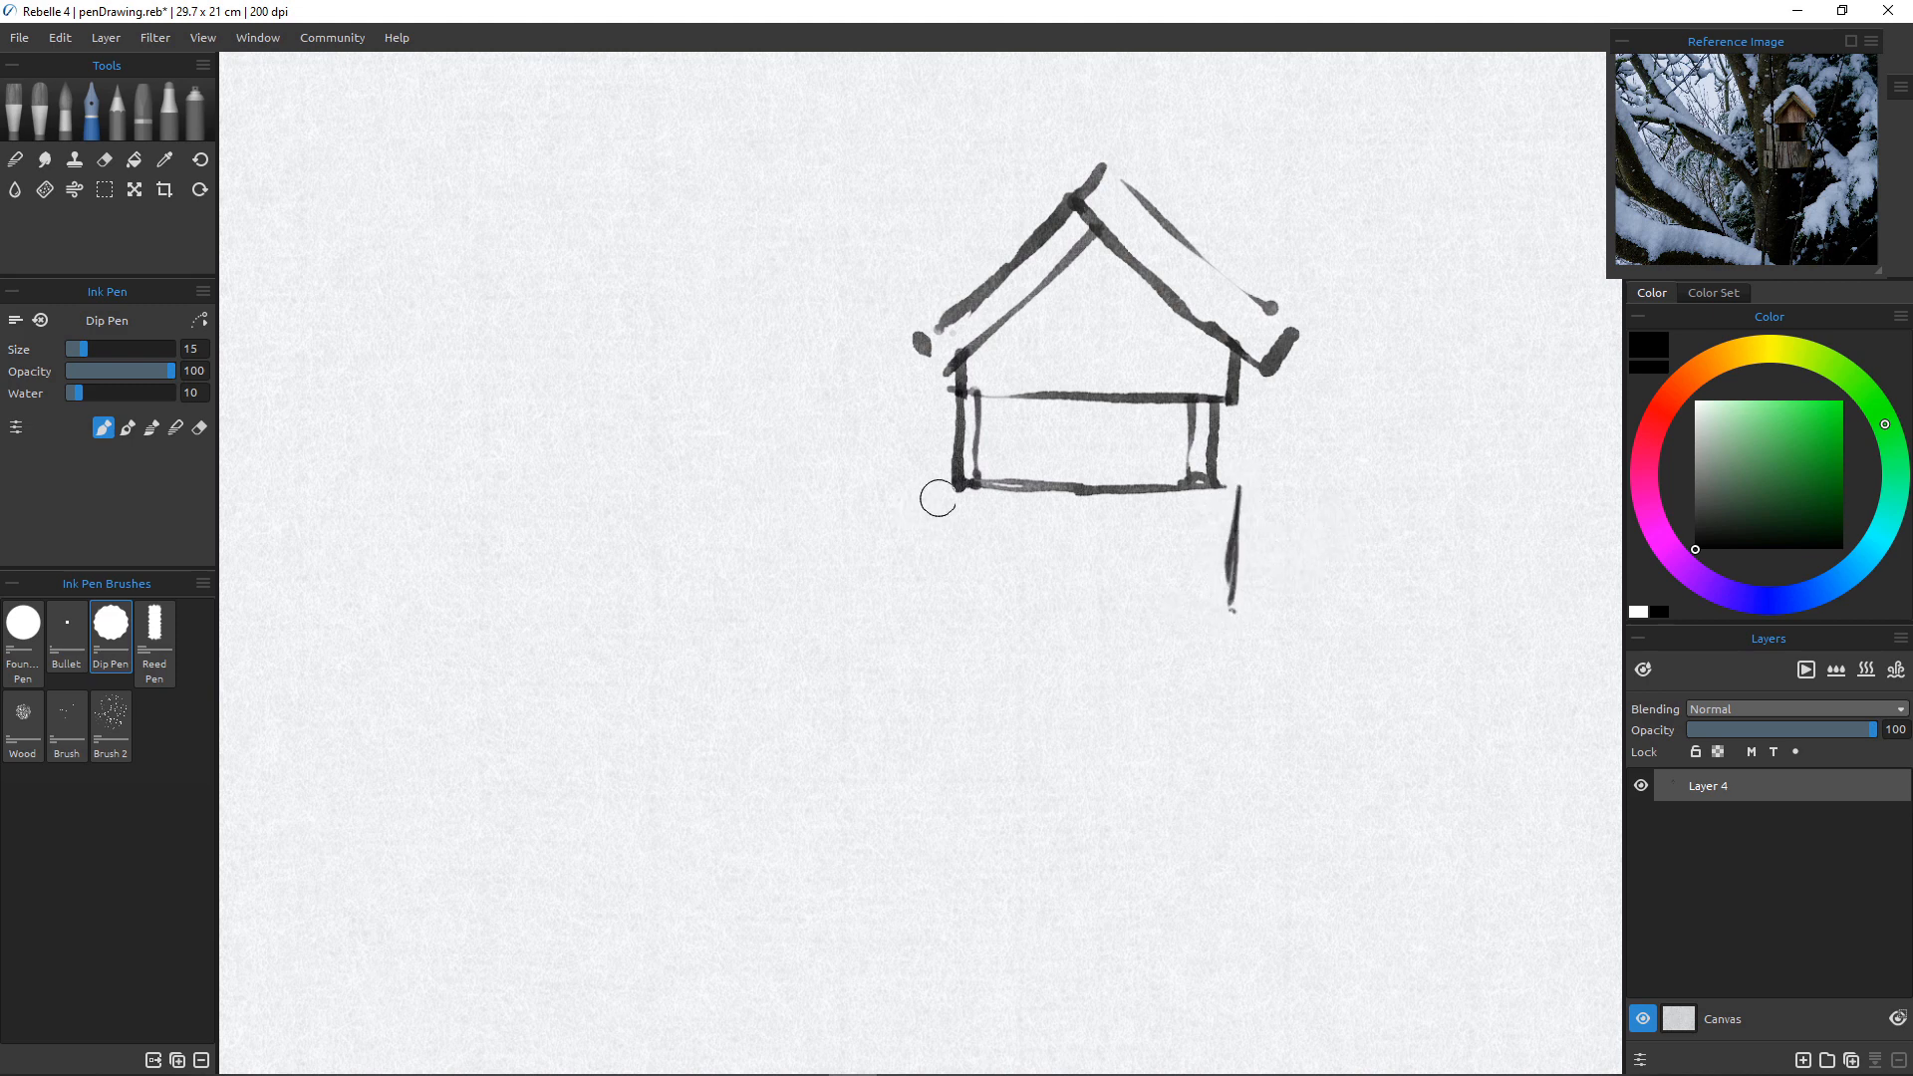
left_click_drag(954, 488, 953, 628)
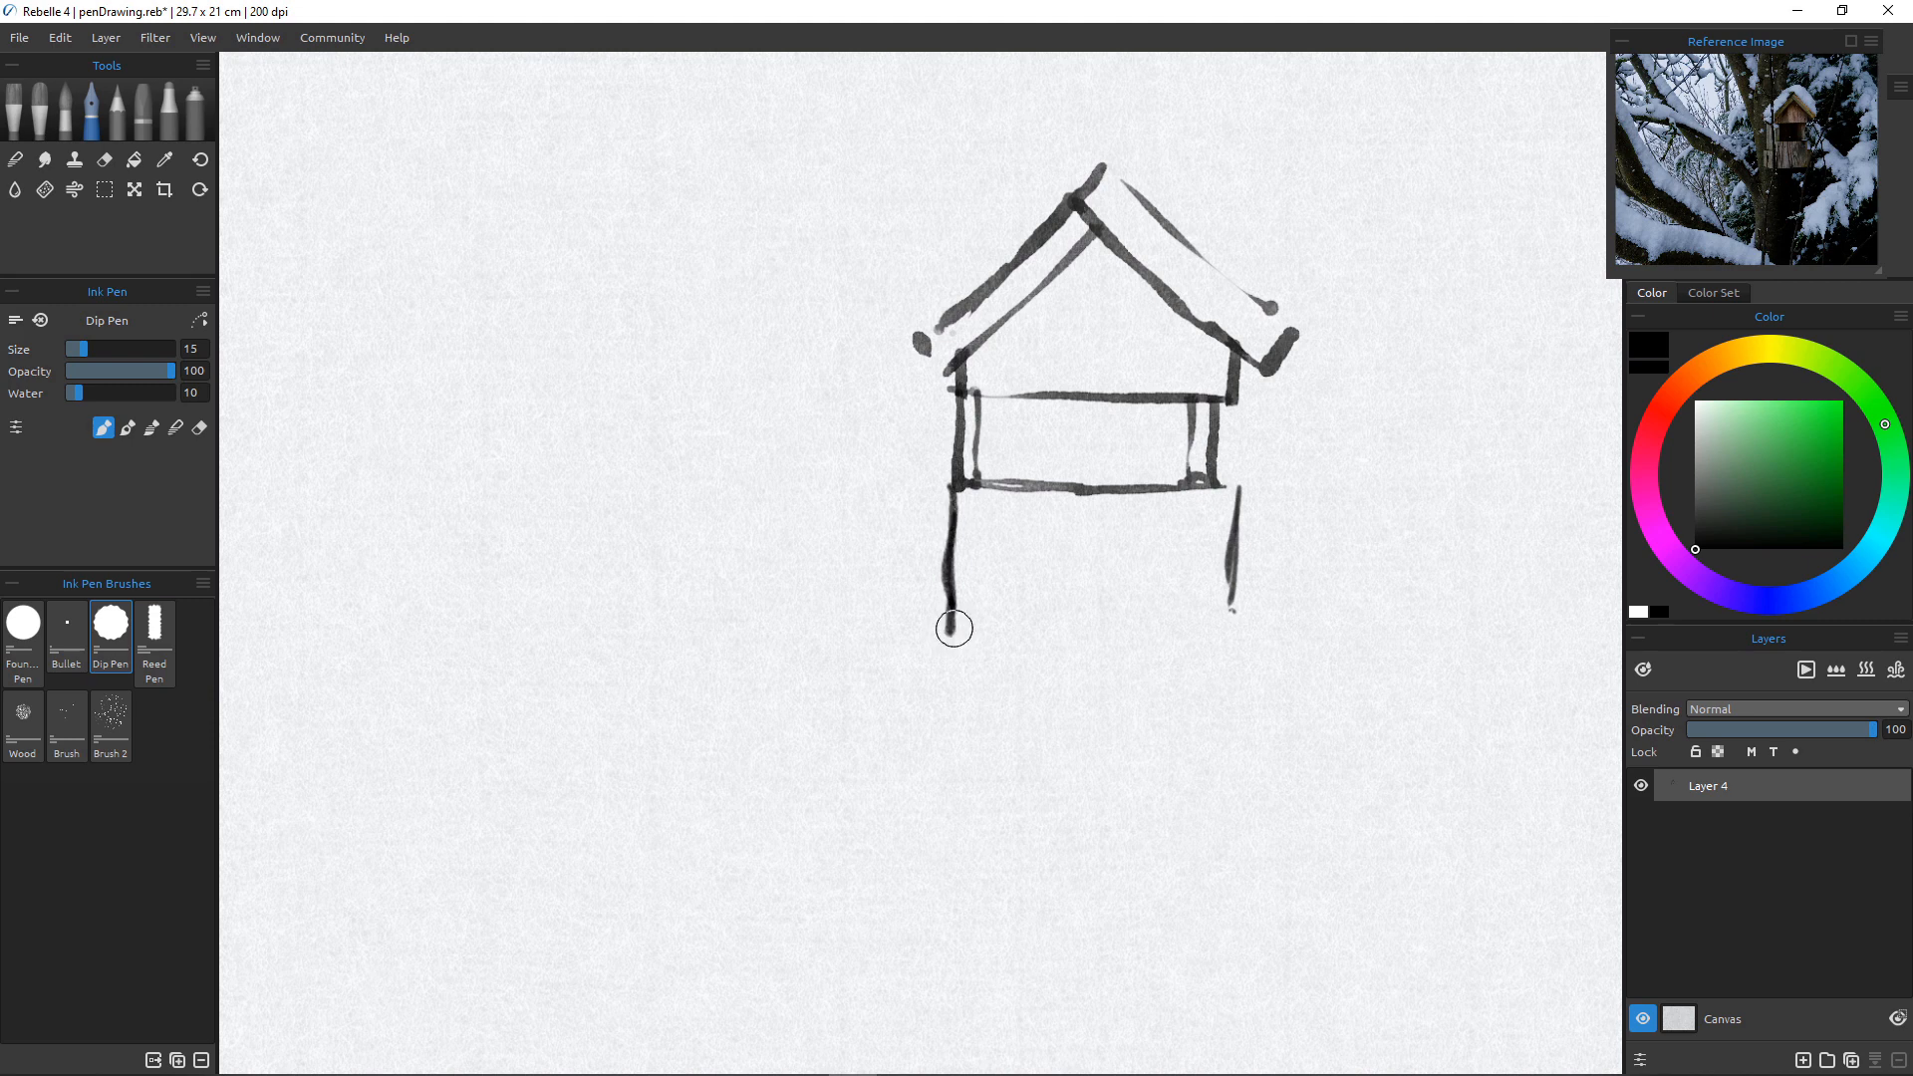
Close the lower box with a bottom line joining both side walls and reinforce it with a second line.
mouse_move(1235, 596)
left_mouse_down()
mouse_move(1226, 655)
mouse_move(1079, 654)
left_mouse_up()
left_click_drag(952, 638, 1235, 654)
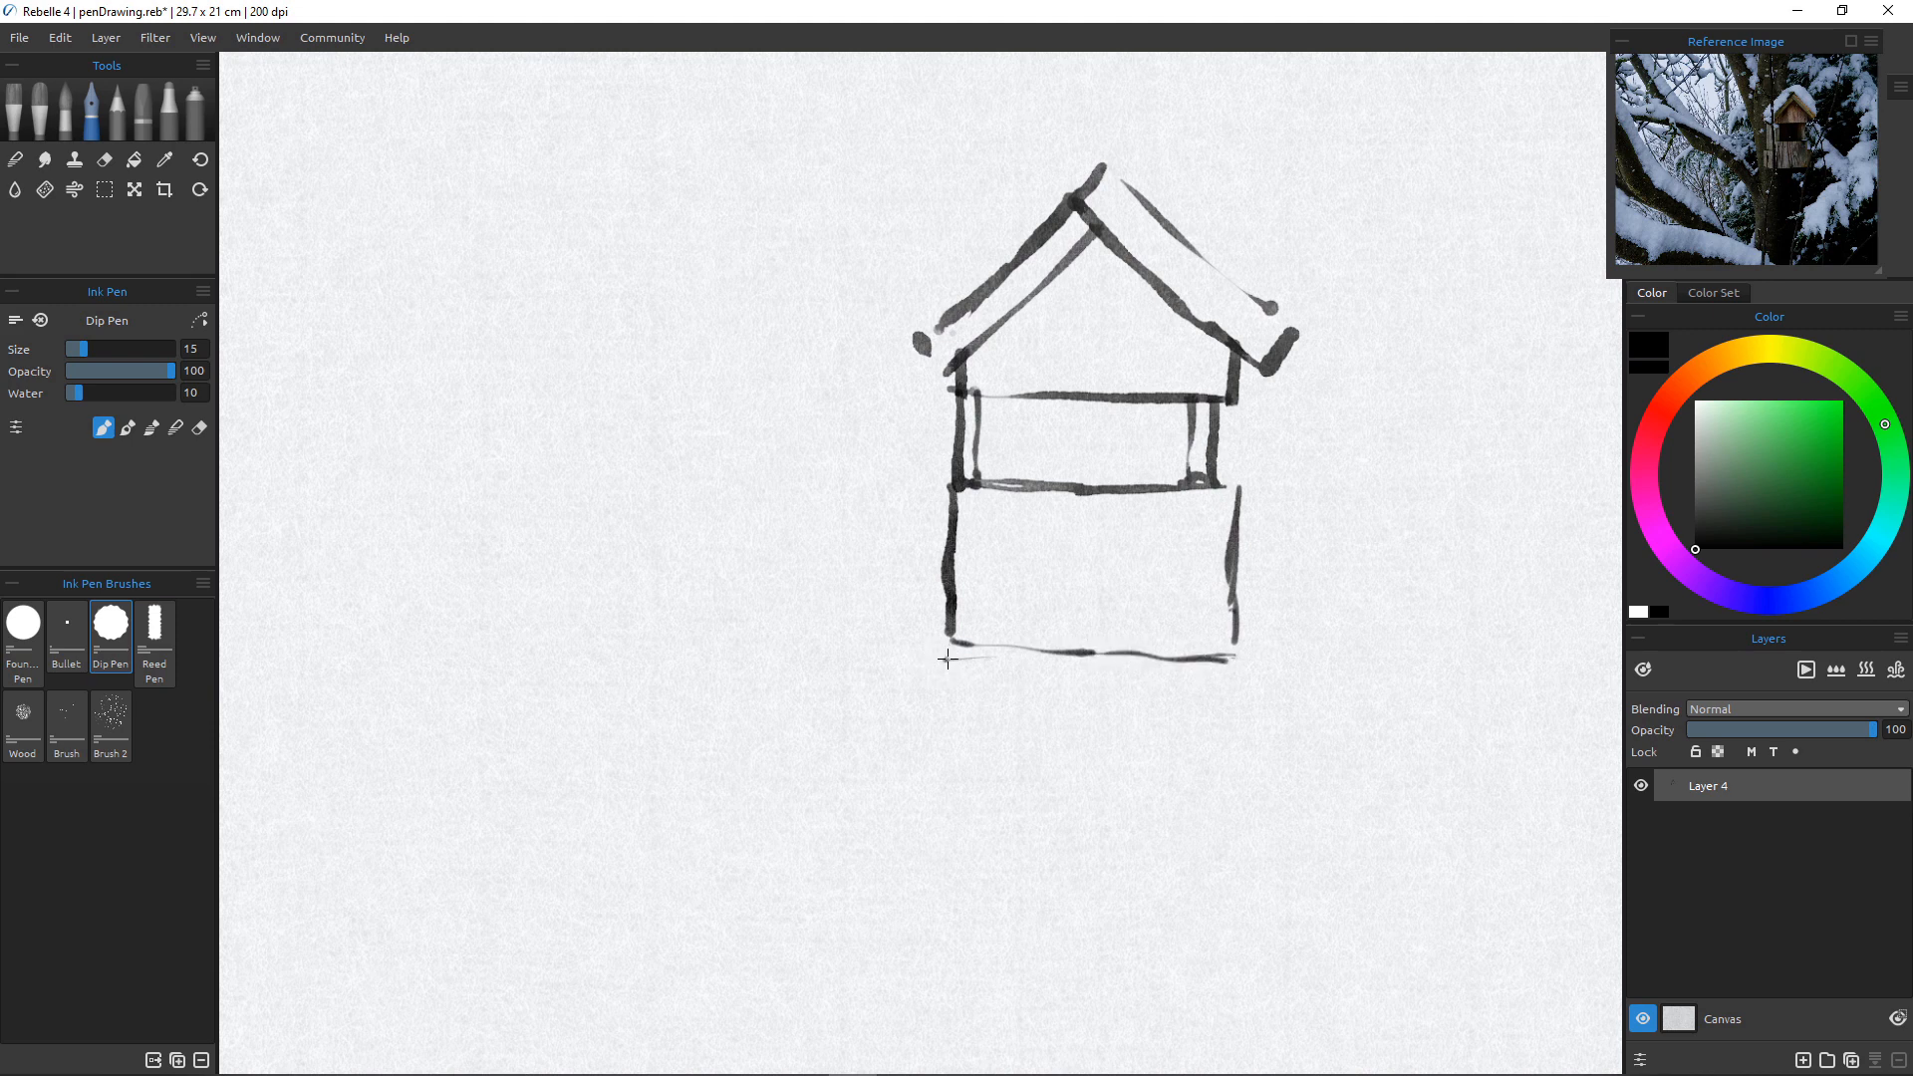
left_click_drag(947, 659, 1234, 660)
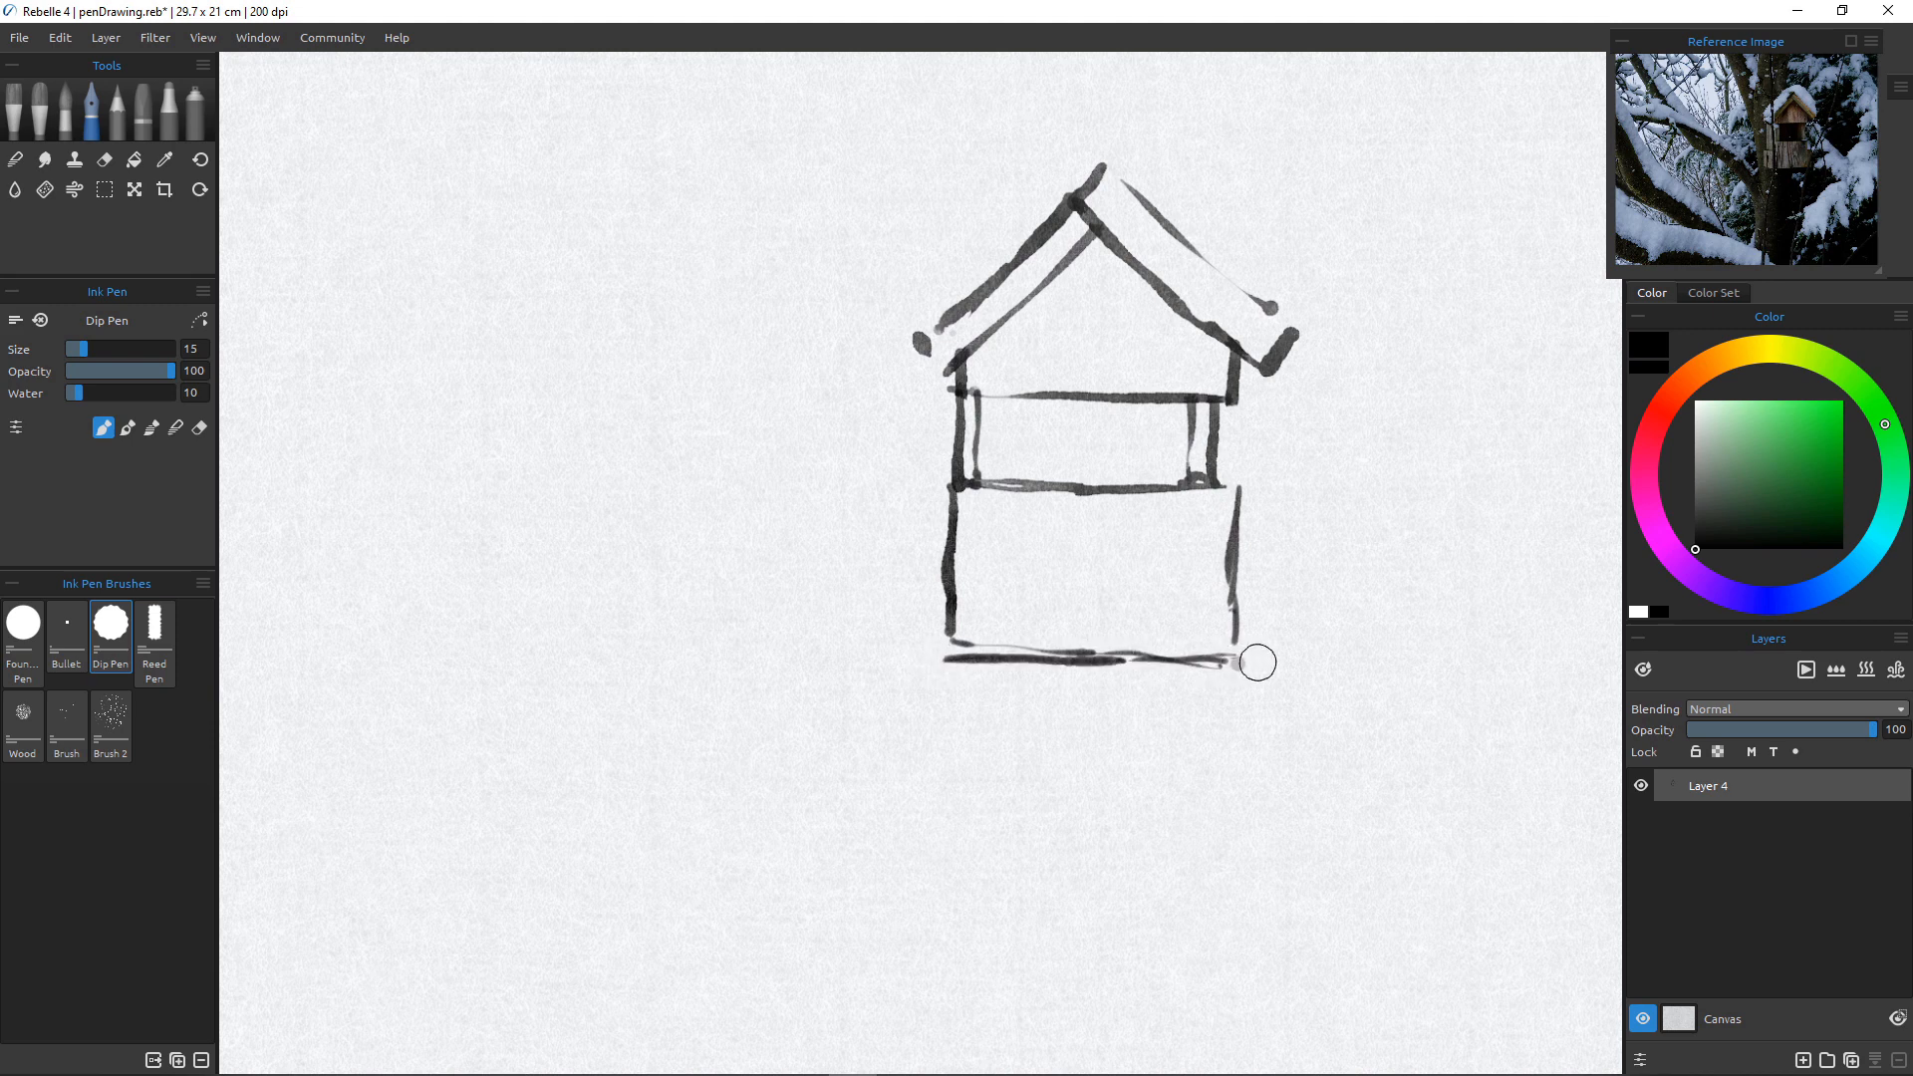
Draw small side compartments on both walls of the lower box, giving the left one an angled side with a filled oval hole.
mouse_move(1257, 563)
left_mouse_down()
mouse_move(1237, 565)
mouse_move(1262, 626)
left_mouse_up()
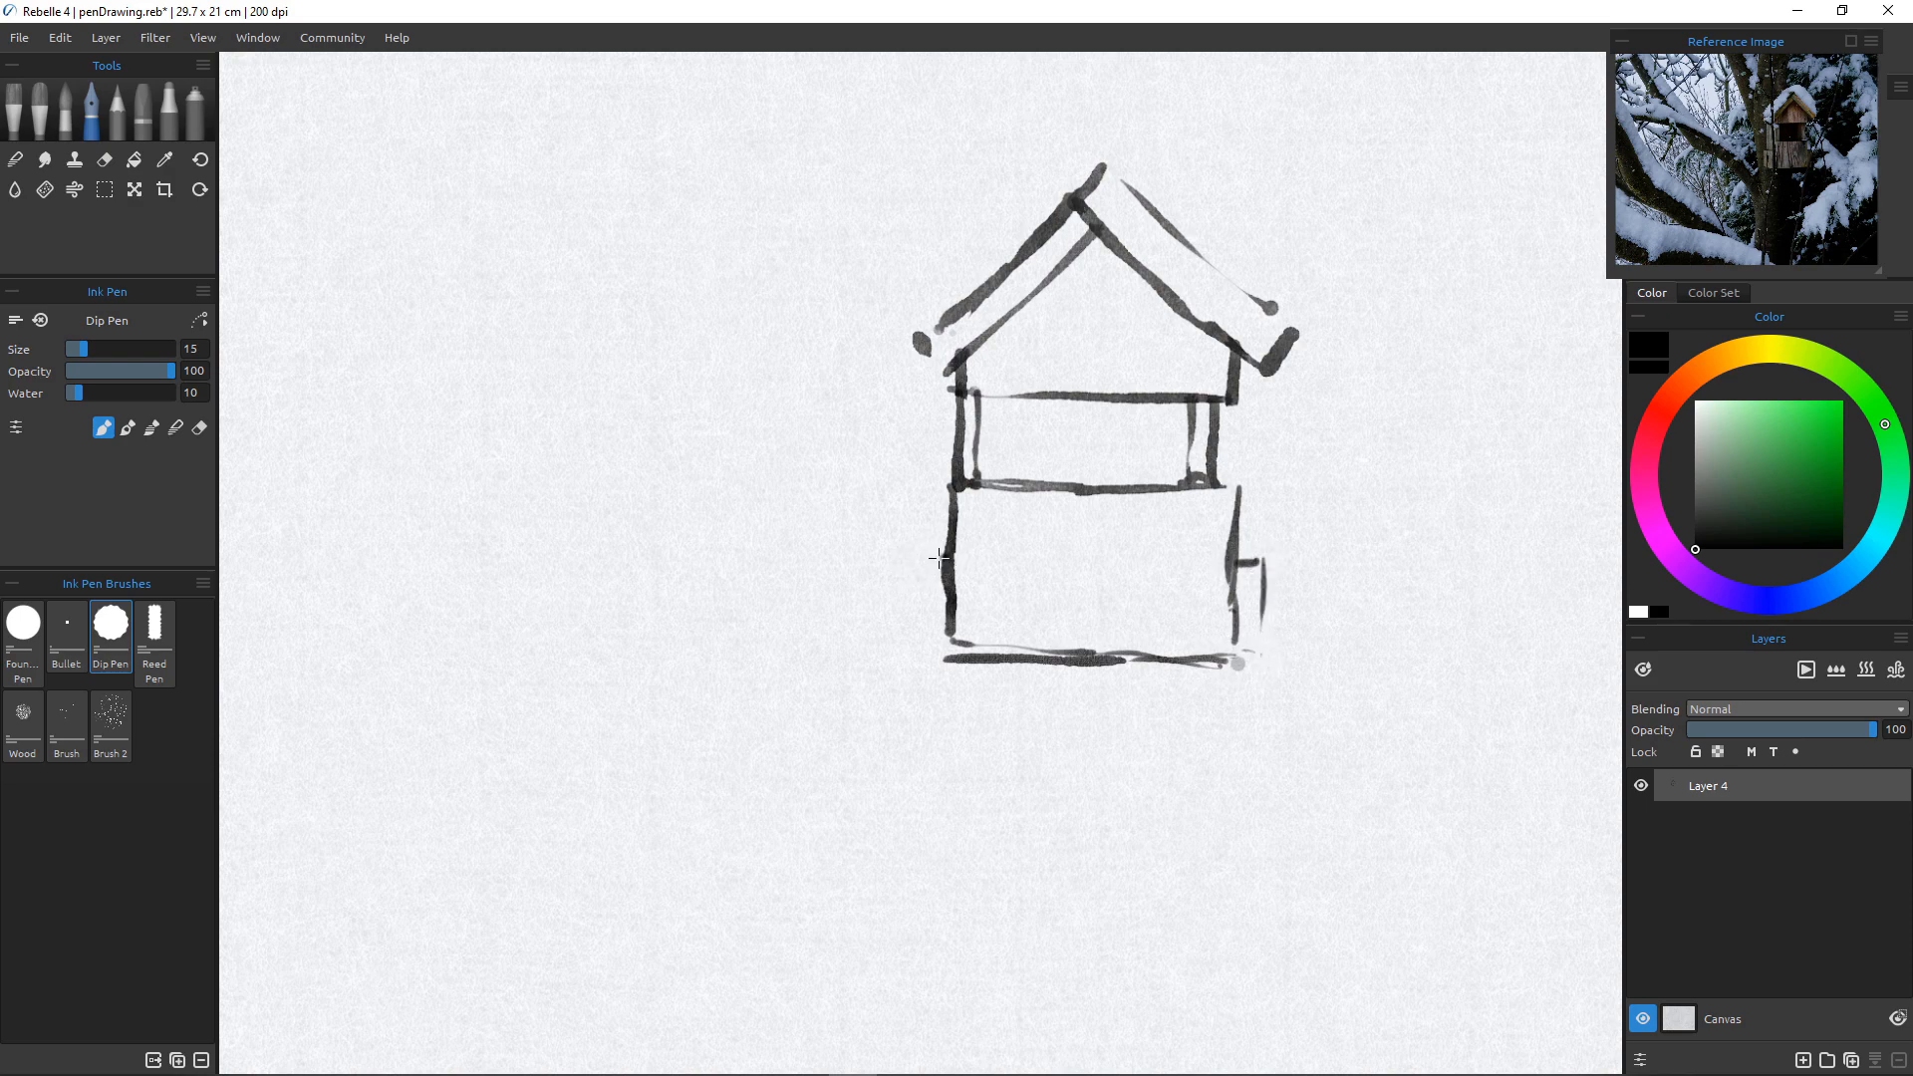
mouse_move(943, 556)
left_mouse_down()
mouse_move(923, 556)
mouse_move(918, 653)
left_mouse_up()
left_click(876, 631)
left_click_drag(867, 631, 917, 655)
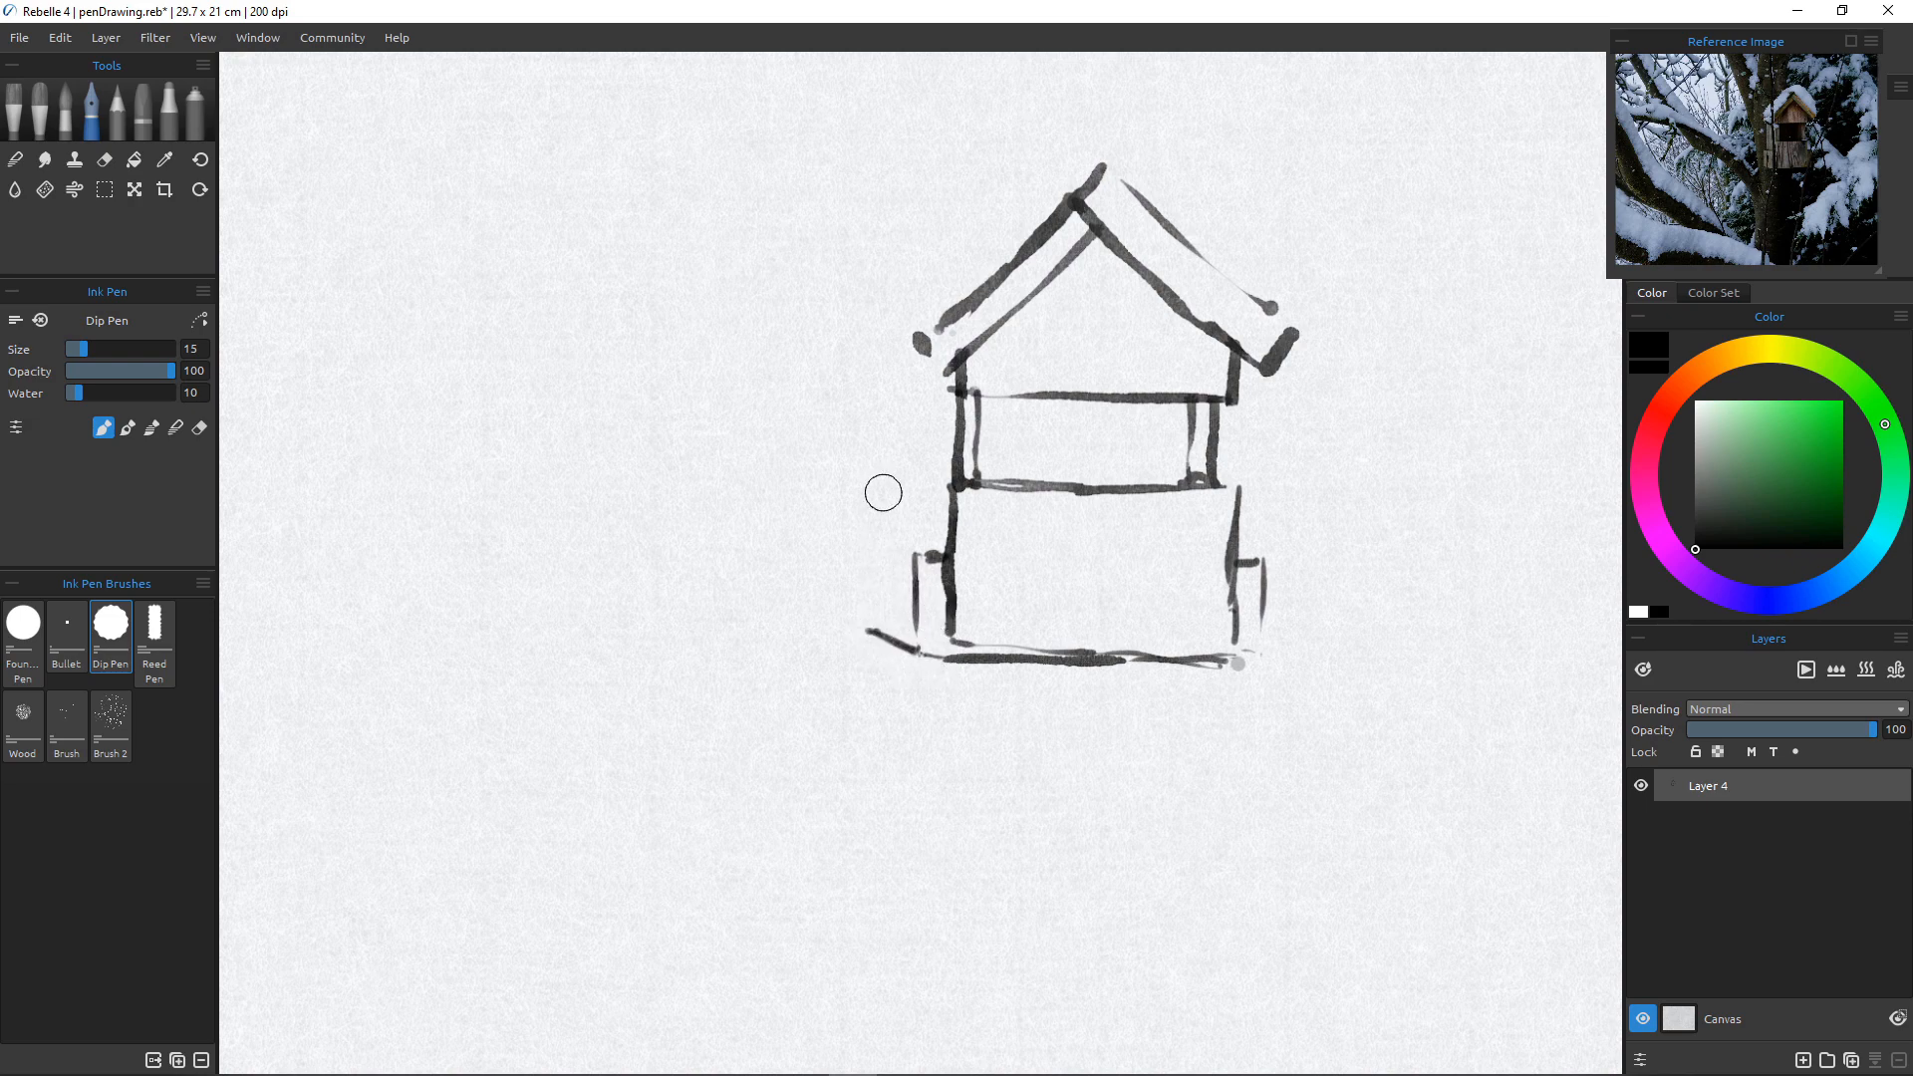
mouse_move(874, 545)
left_mouse_down()
mouse_move(918, 551)
mouse_move(875, 539)
mouse_move(869, 633)
mouse_move(891, 597)
left_mouse_up()
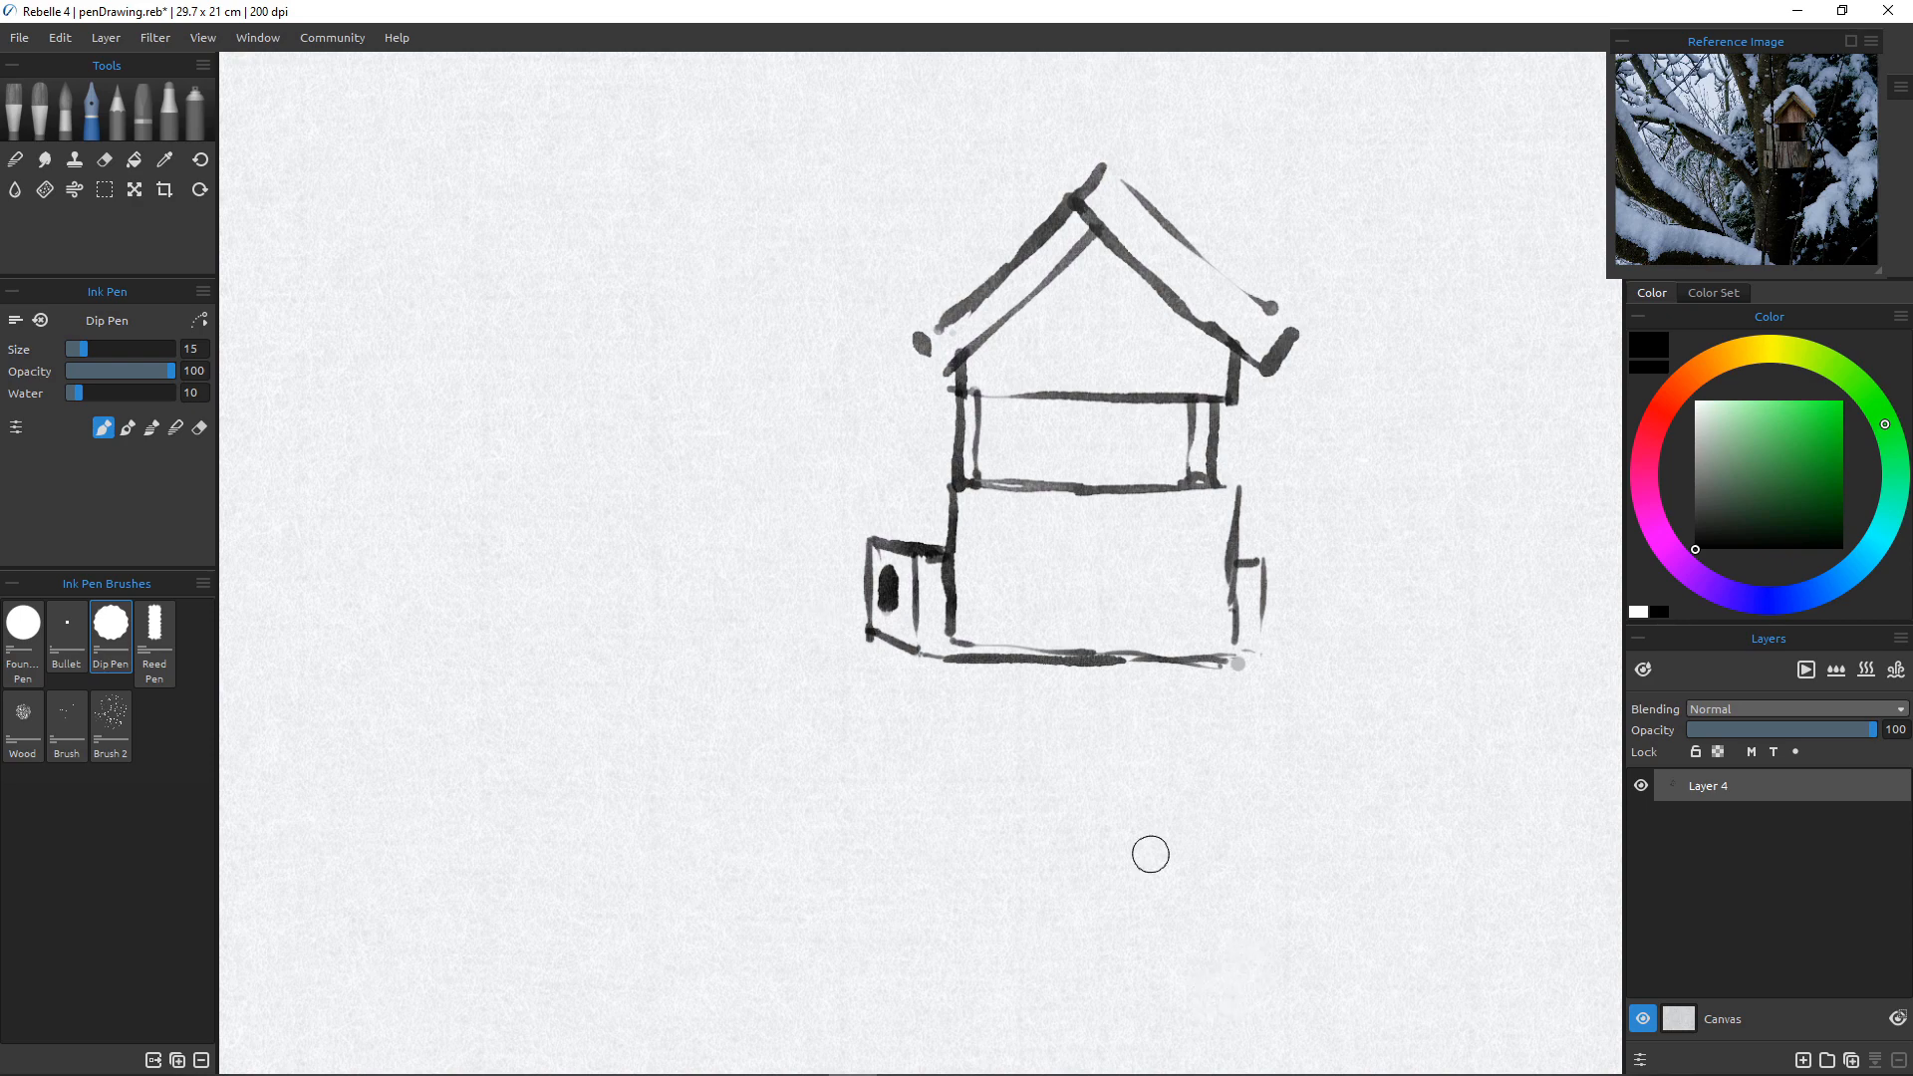
Switch to the Fountain Pen and set its size to 6, opacity to 100 and water to 9.
left_click(23, 626)
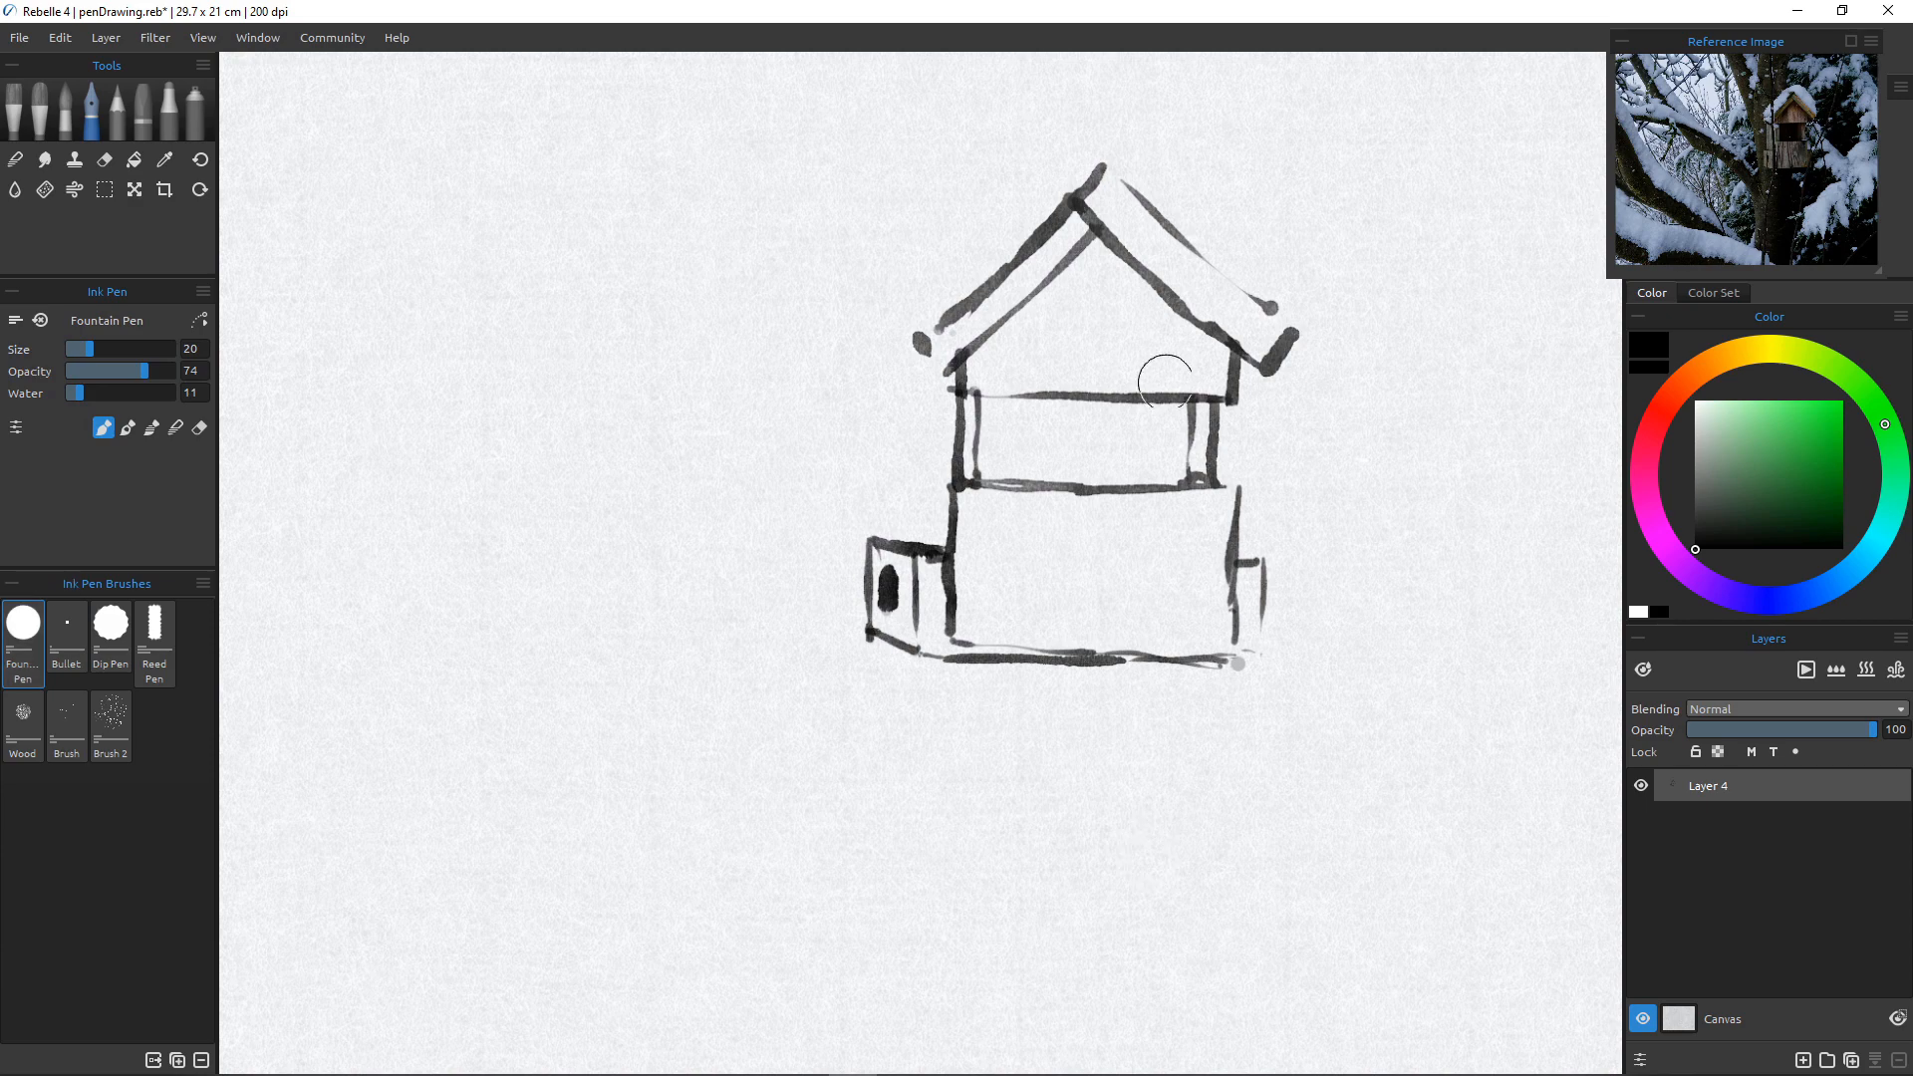
left_click_drag(1208, 324, 1208, 391)
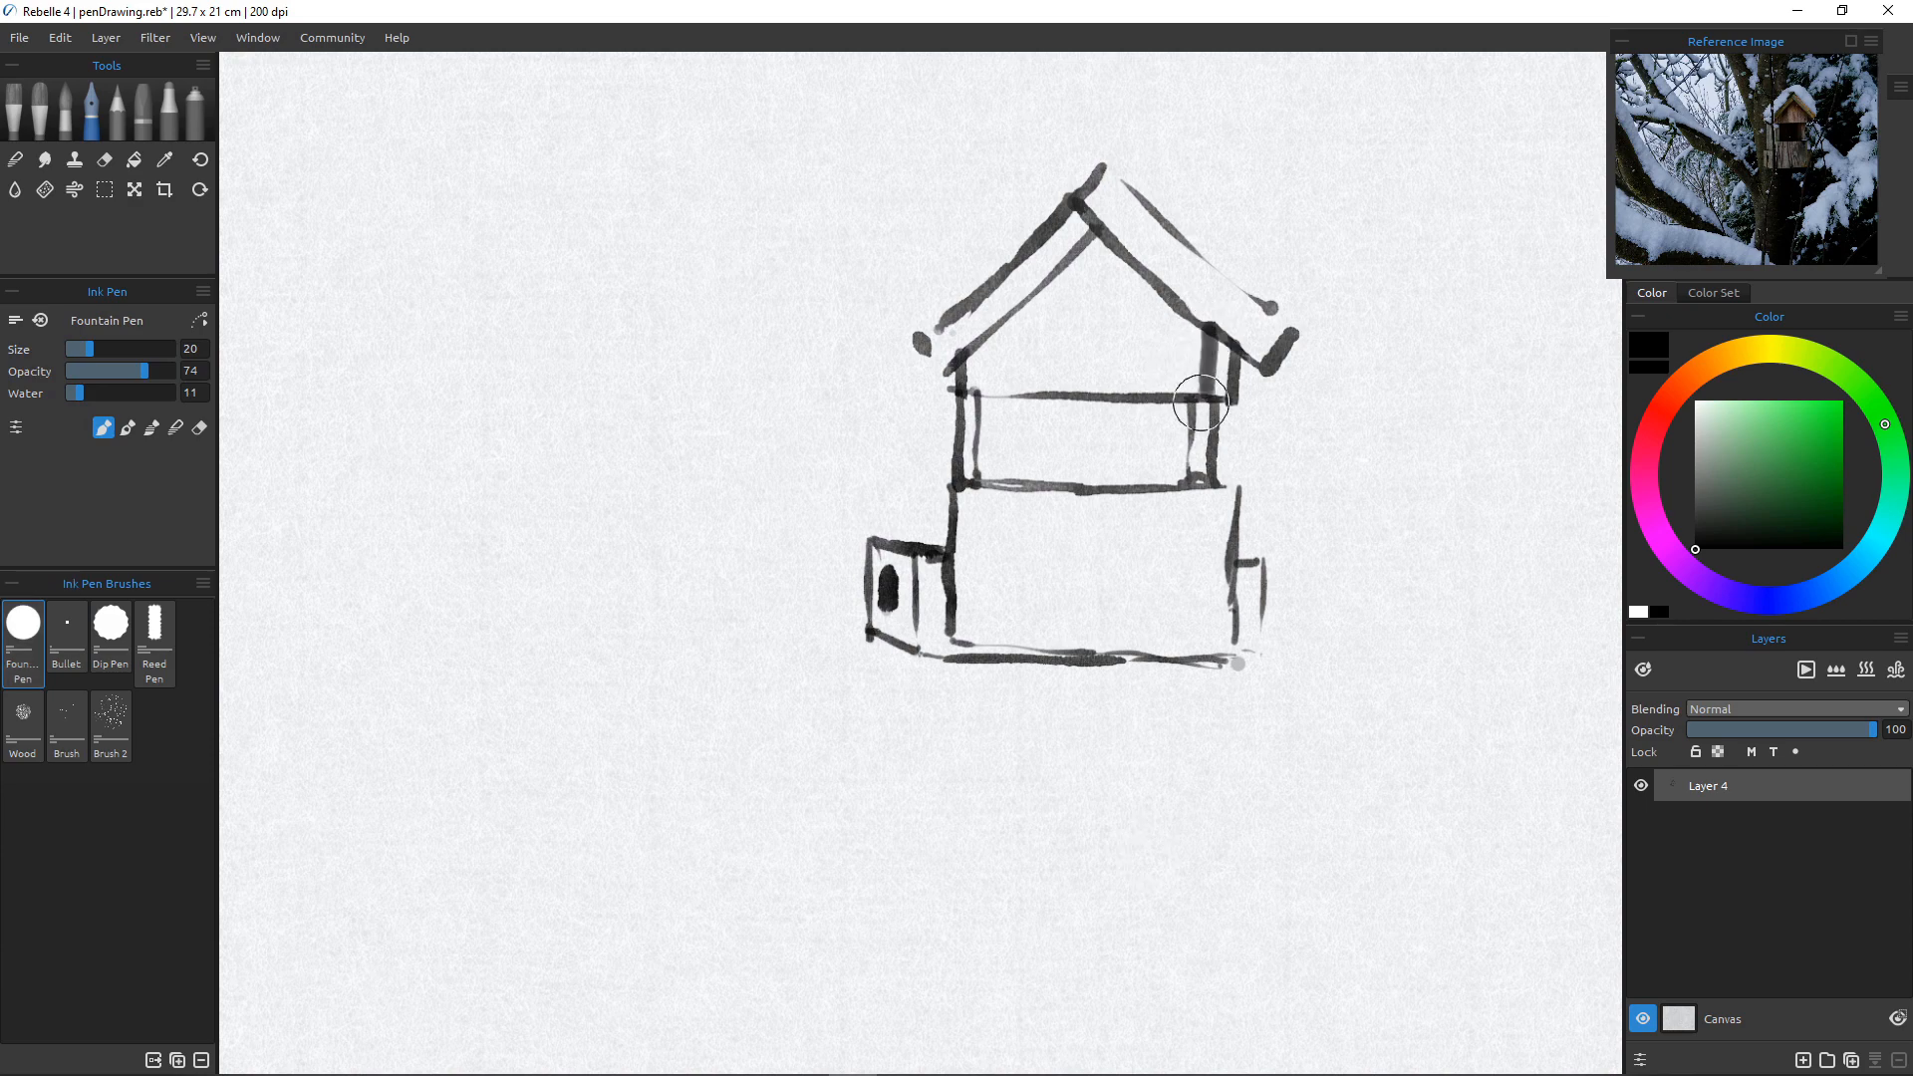
key("ctrl+z")
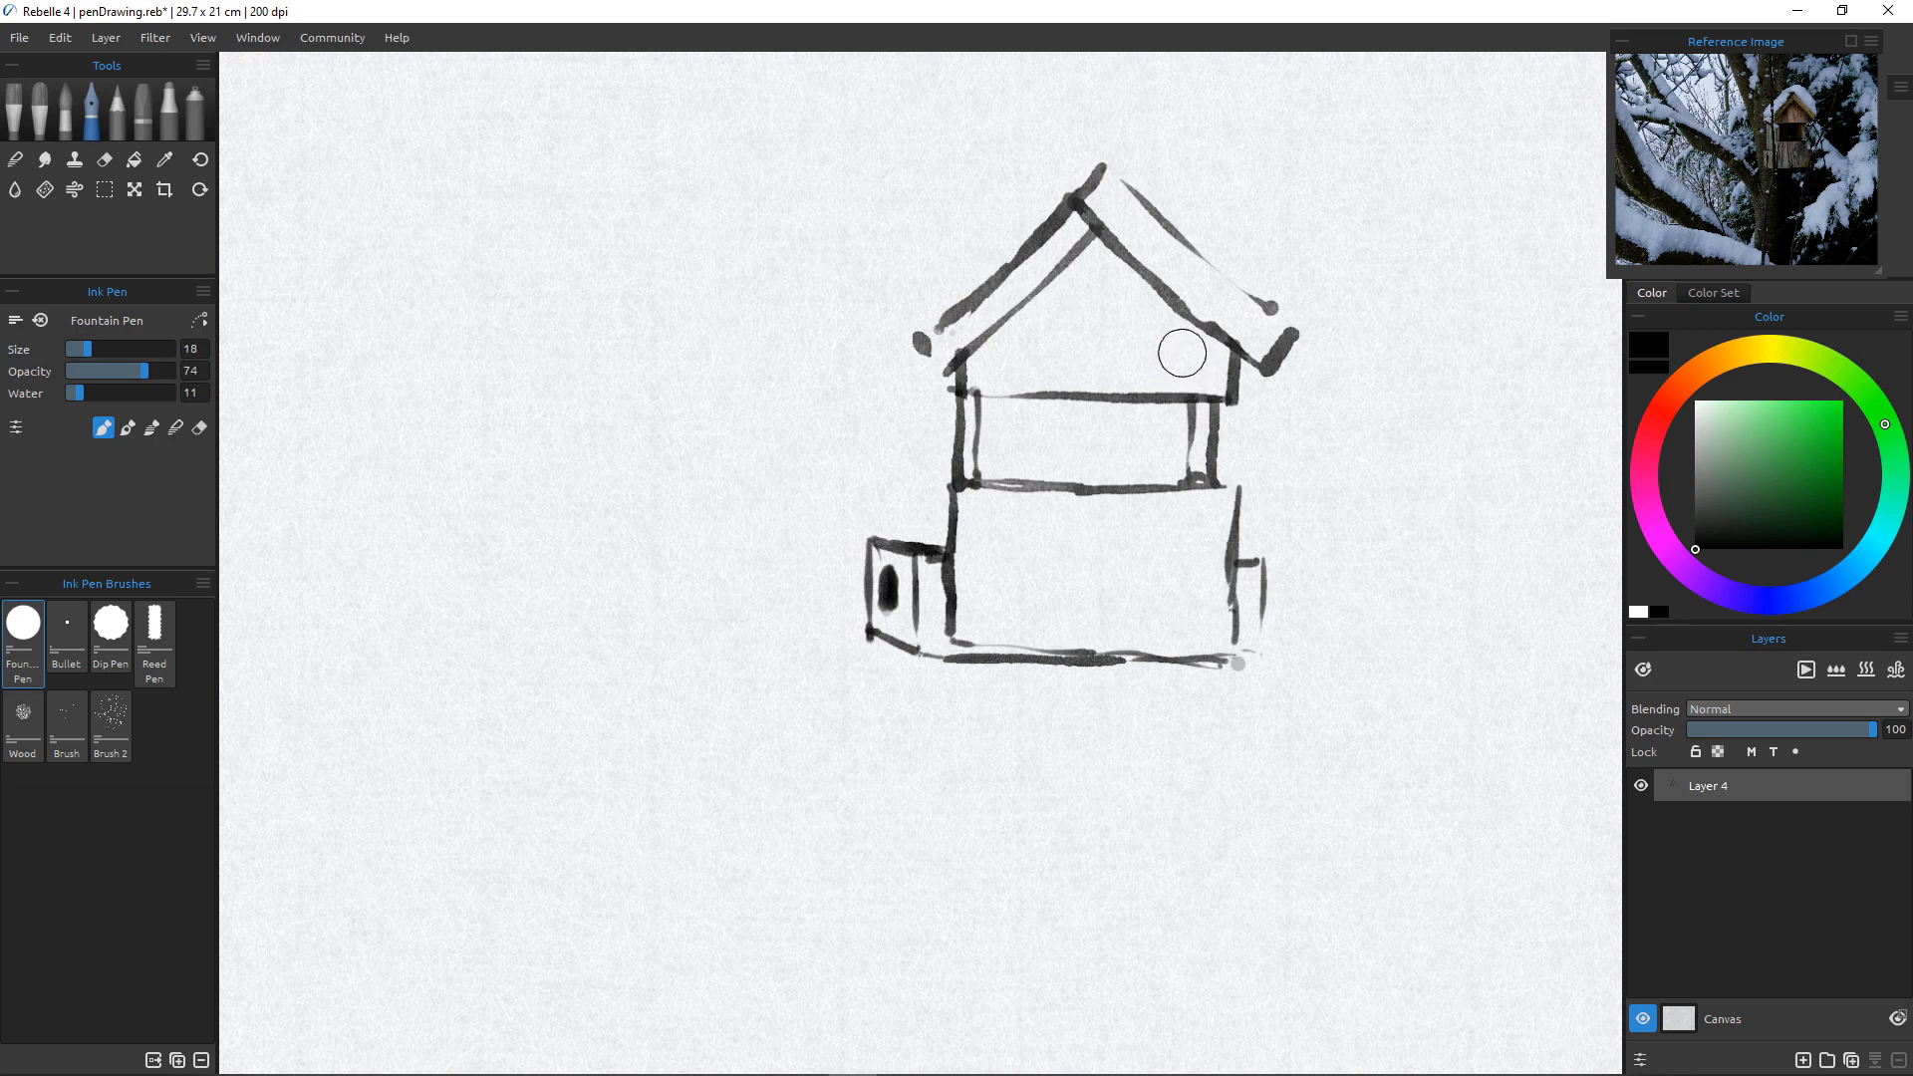
key("bracketleft")
key("bracketleft")
key("bracketleft")
key("bracketleft")
key("bracketleft")
key("bracketleft")
key("bracketleft")
key("bracketleft")
key("bracketleft")
key("bracketleft")
key("bracketleft")
key("bracketleft")
key("bracketleft")
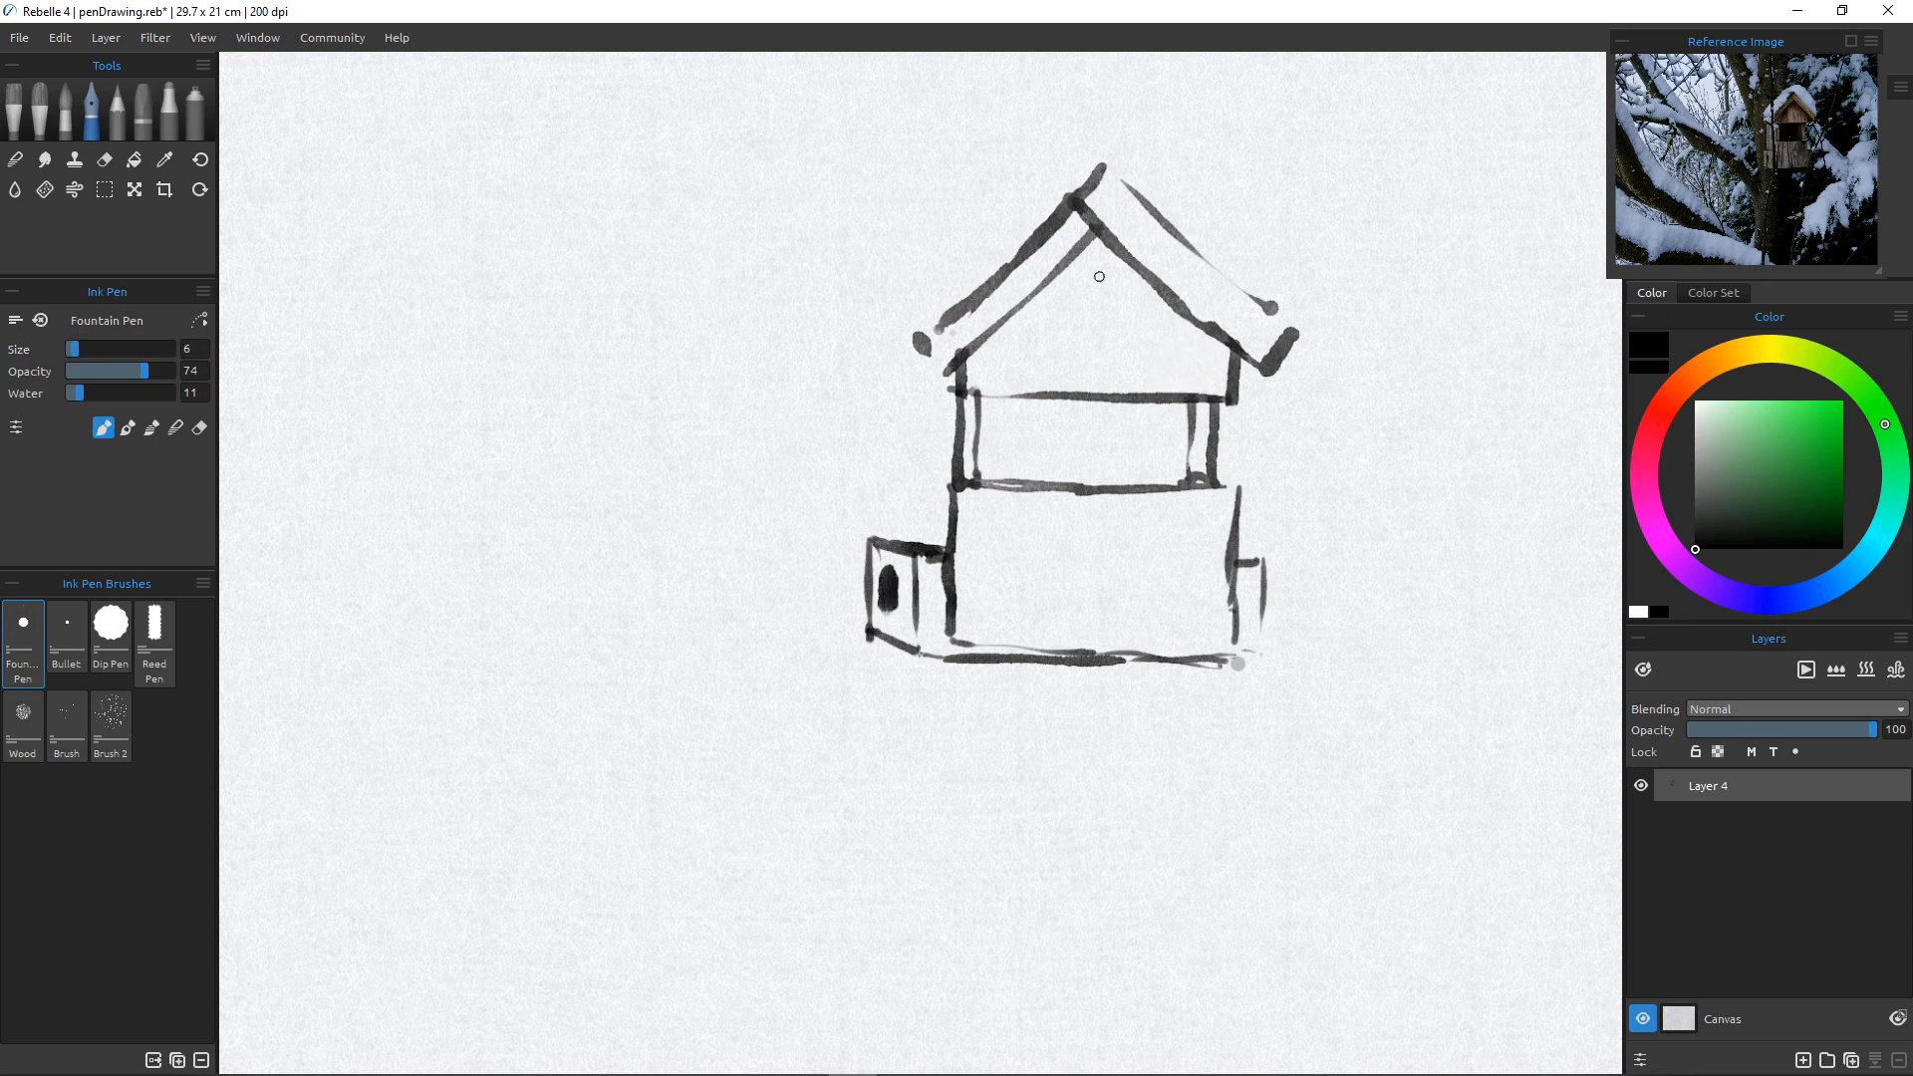
left_click_drag(144, 371, 222, 385)
left_click_drag(79, 393, 74, 393)
Draw thin, unevenly spaced vertical plank lines across the gable, from the roof edges down to the top of the opening.
left_click_drag(1212, 336, 1199, 382)
left_click_drag(1114, 242, 1107, 382)
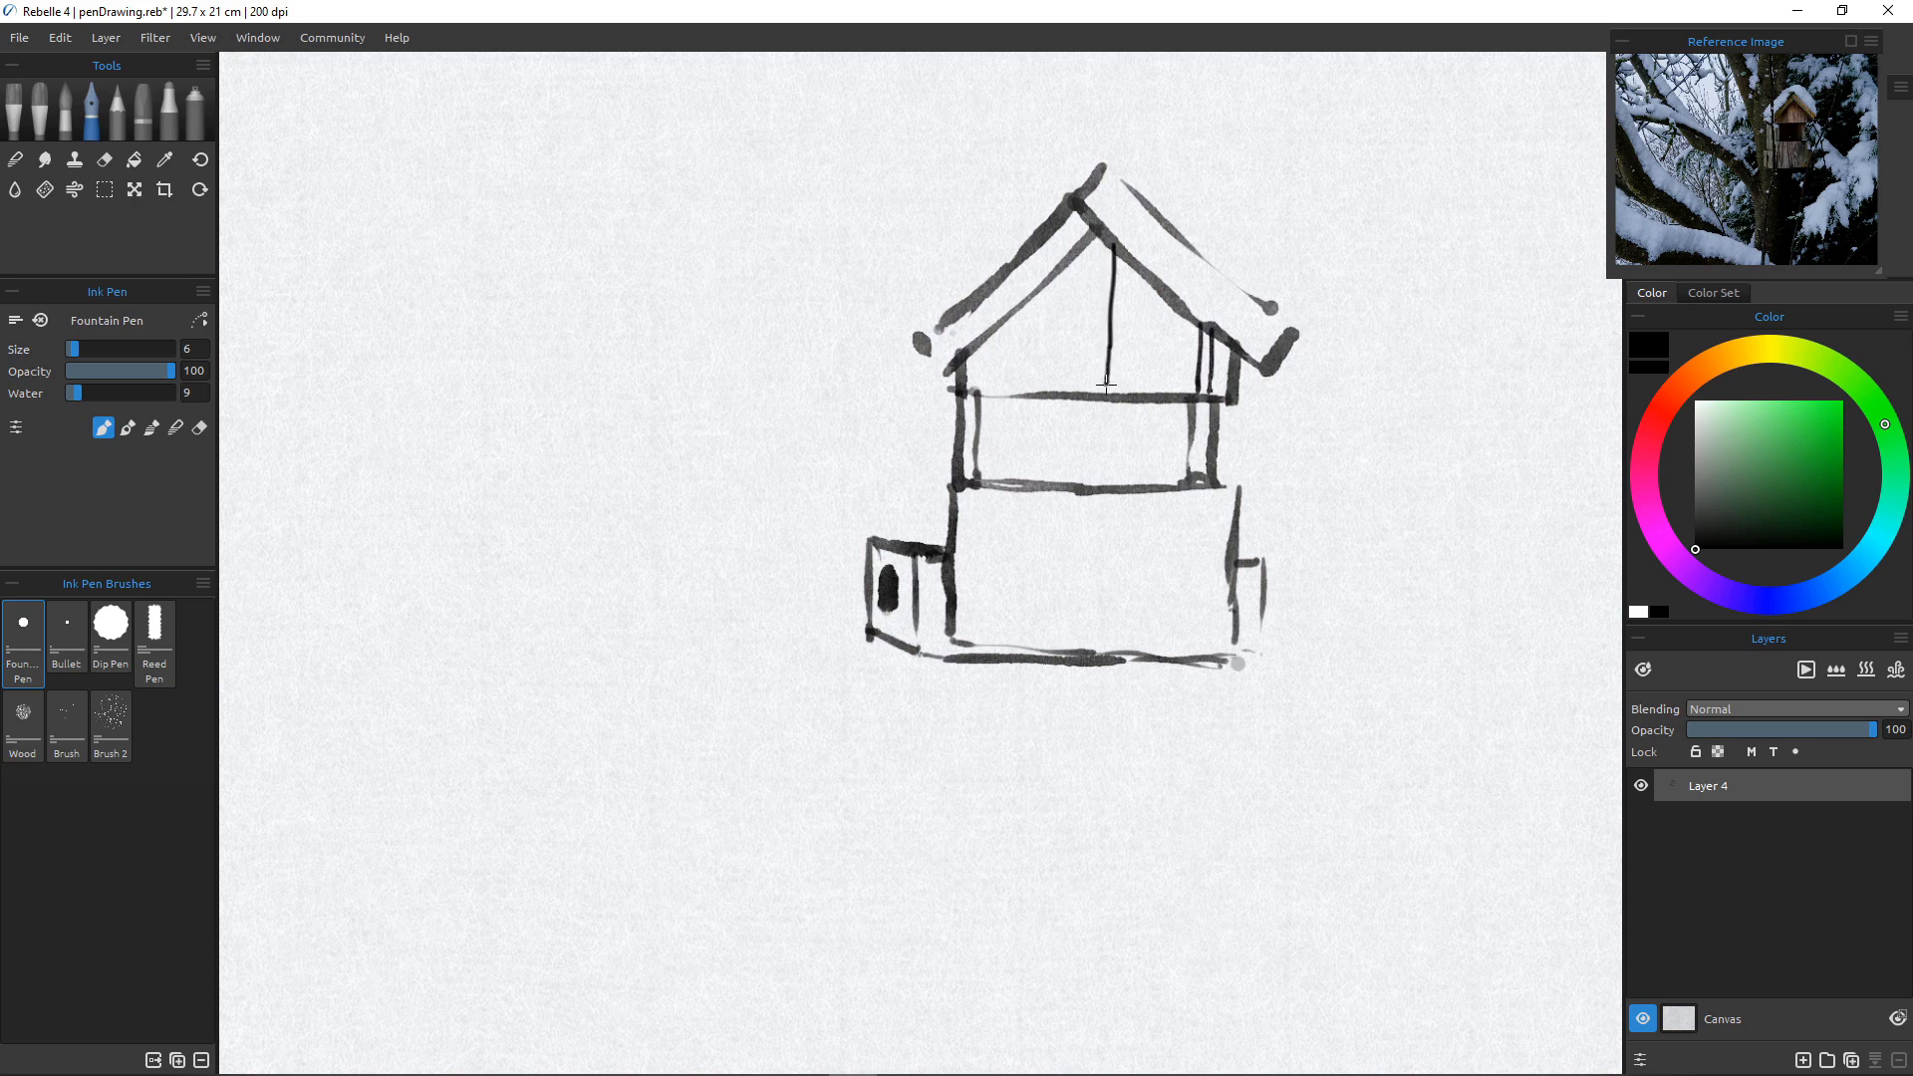
left_click_drag(1120, 247, 1116, 376)
left_click_drag(1133, 259, 1128, 390)
left_click_drag(1078, 243, 1067, 388)
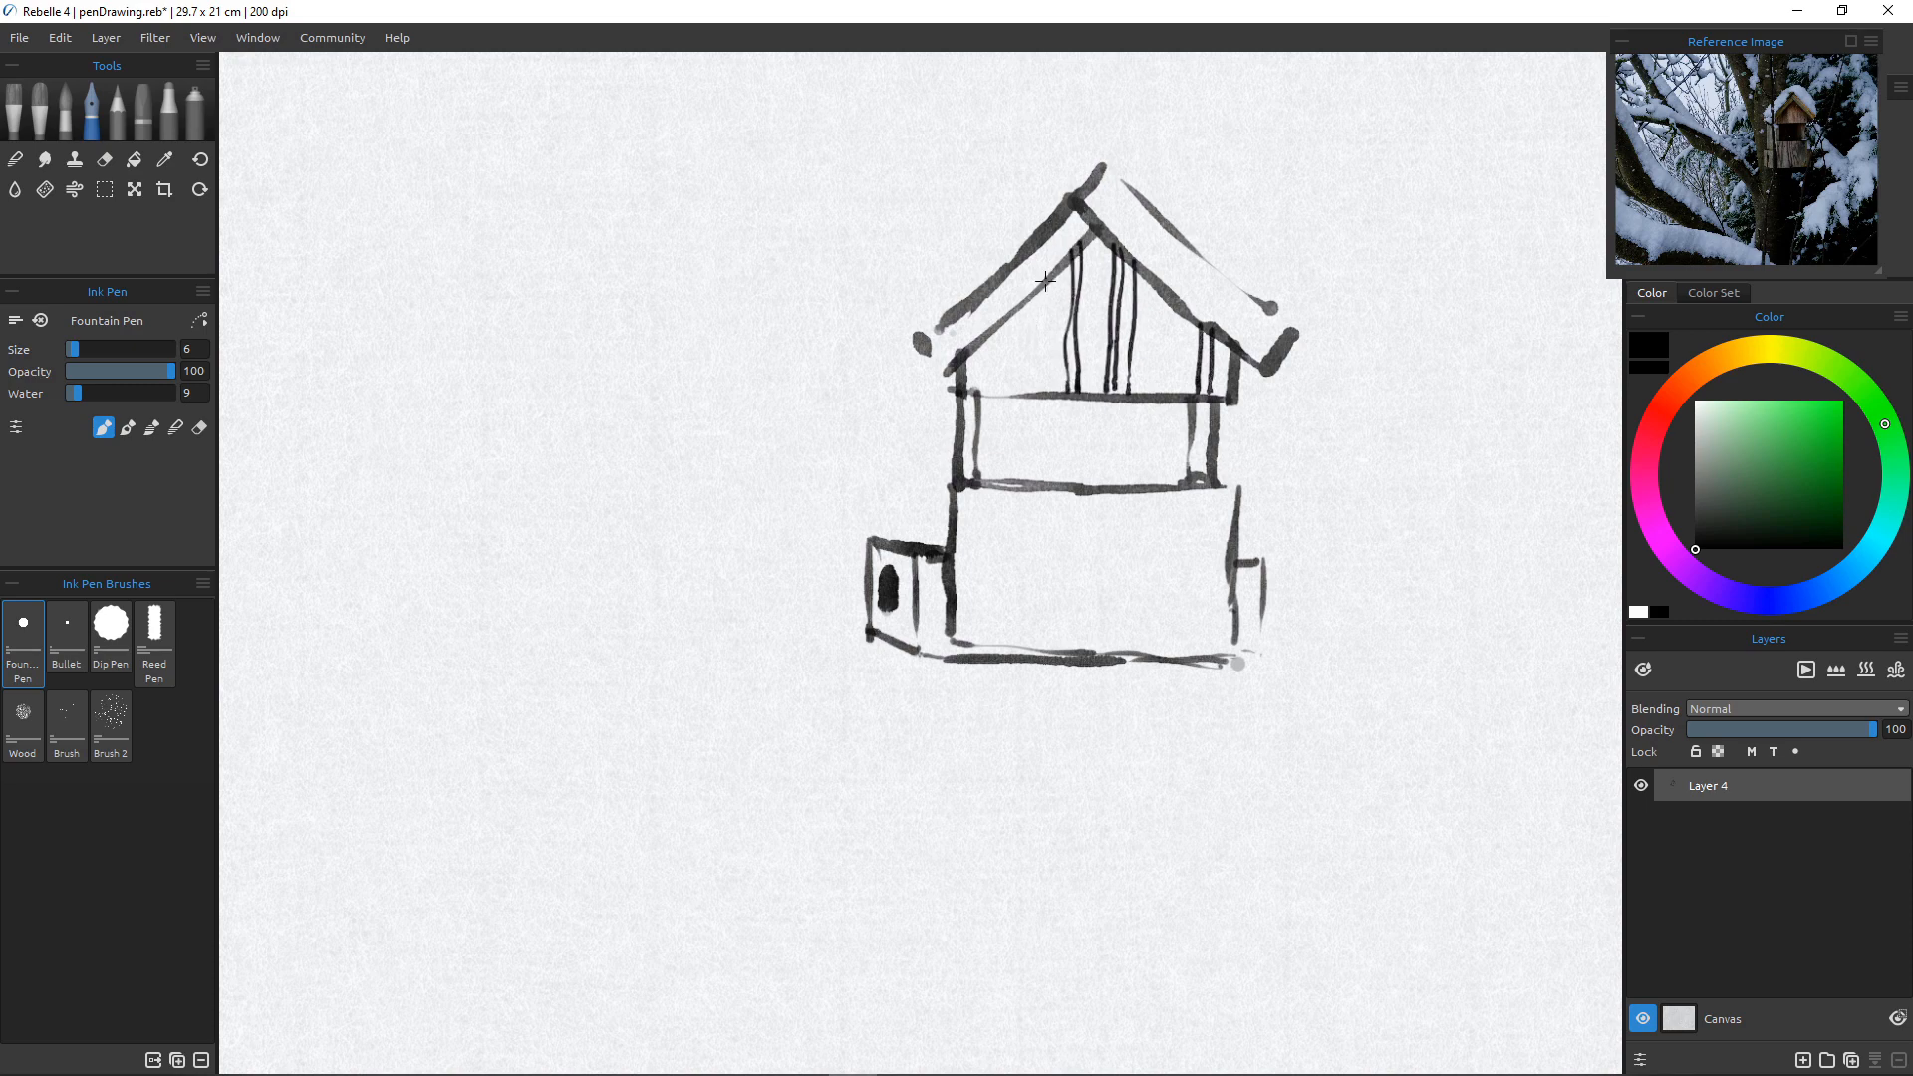
left_click_drag(1046, 281, 1037, 391)
left_click_drag(1050, 276, 1046, 383)
left_click_drag(1028, 295, 1017, 395)
mouse_move(1000, 313)
left_mouse_down()
mouse_move(995, 390)
mouse_move(978, 338)
mouse_move(968, 395)
left_mouse_up()
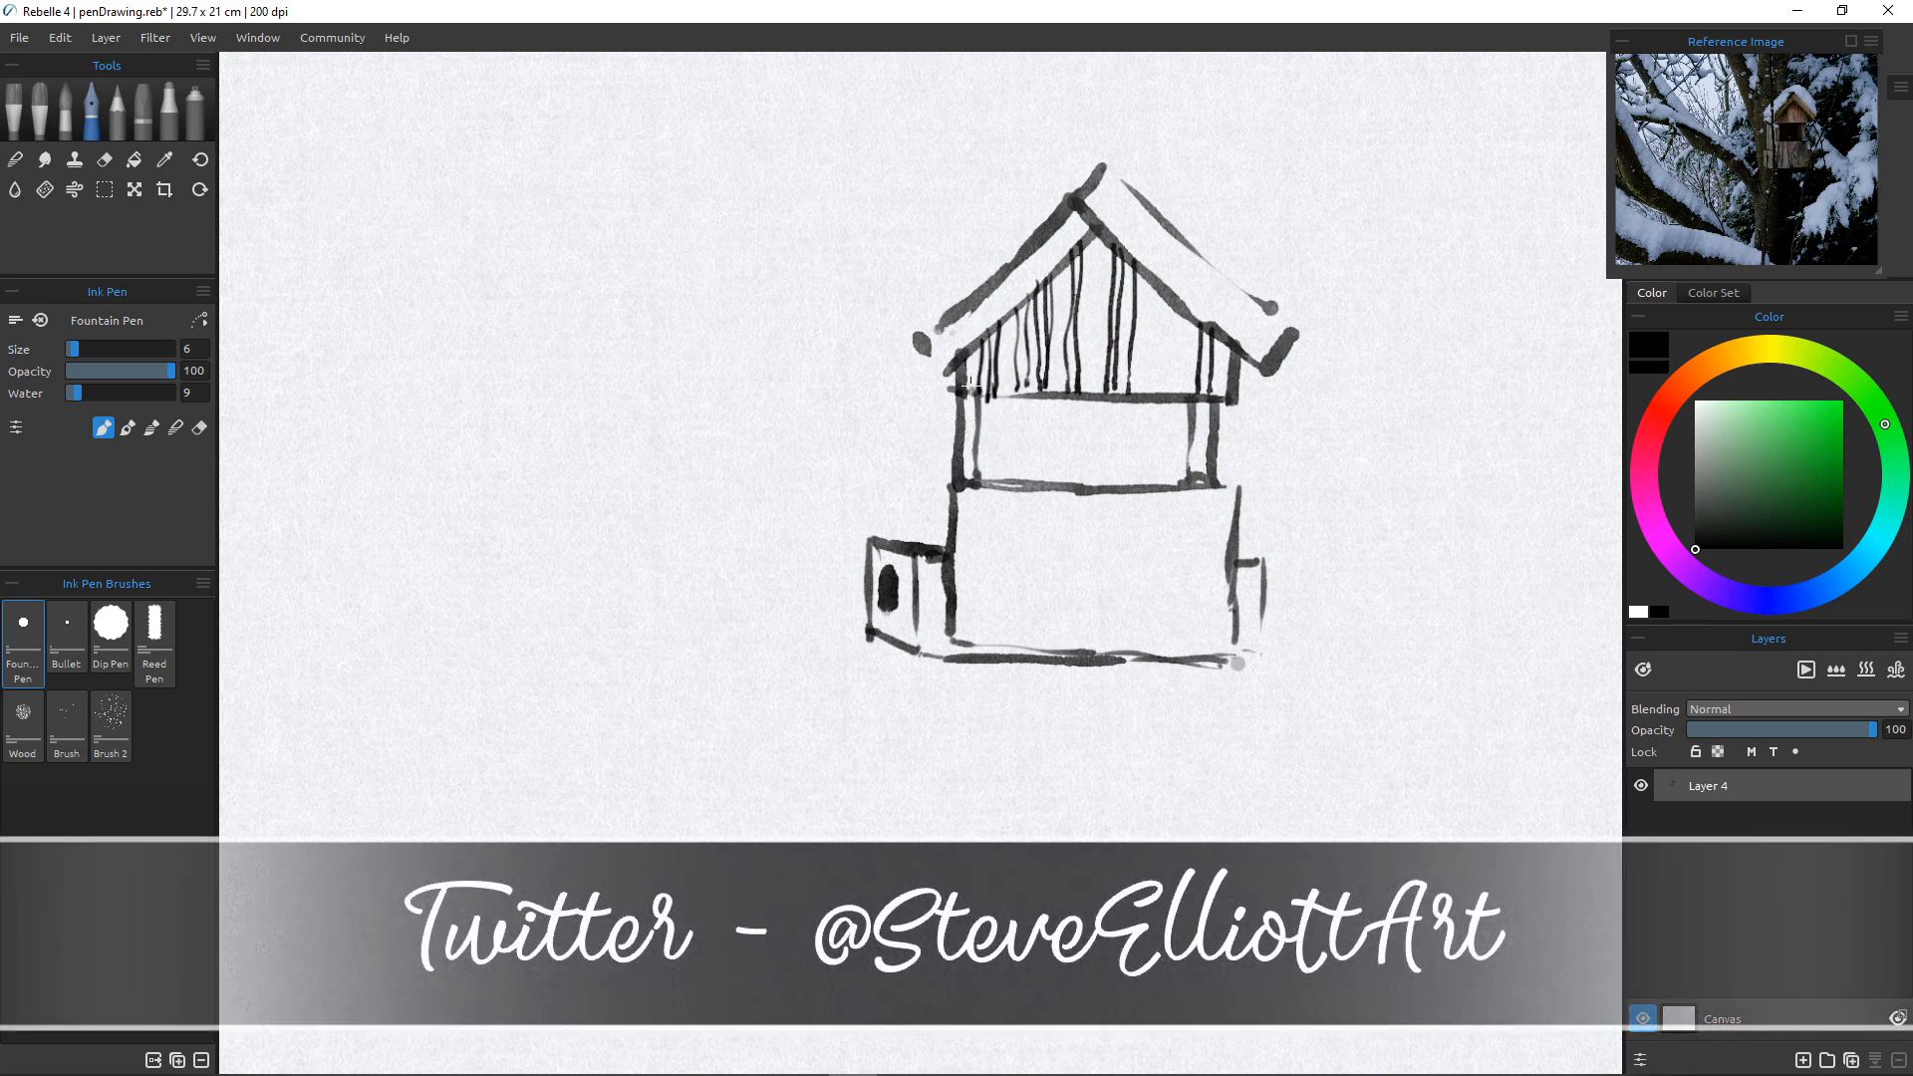
left_click_drag(1153, 282, 1153, 387)
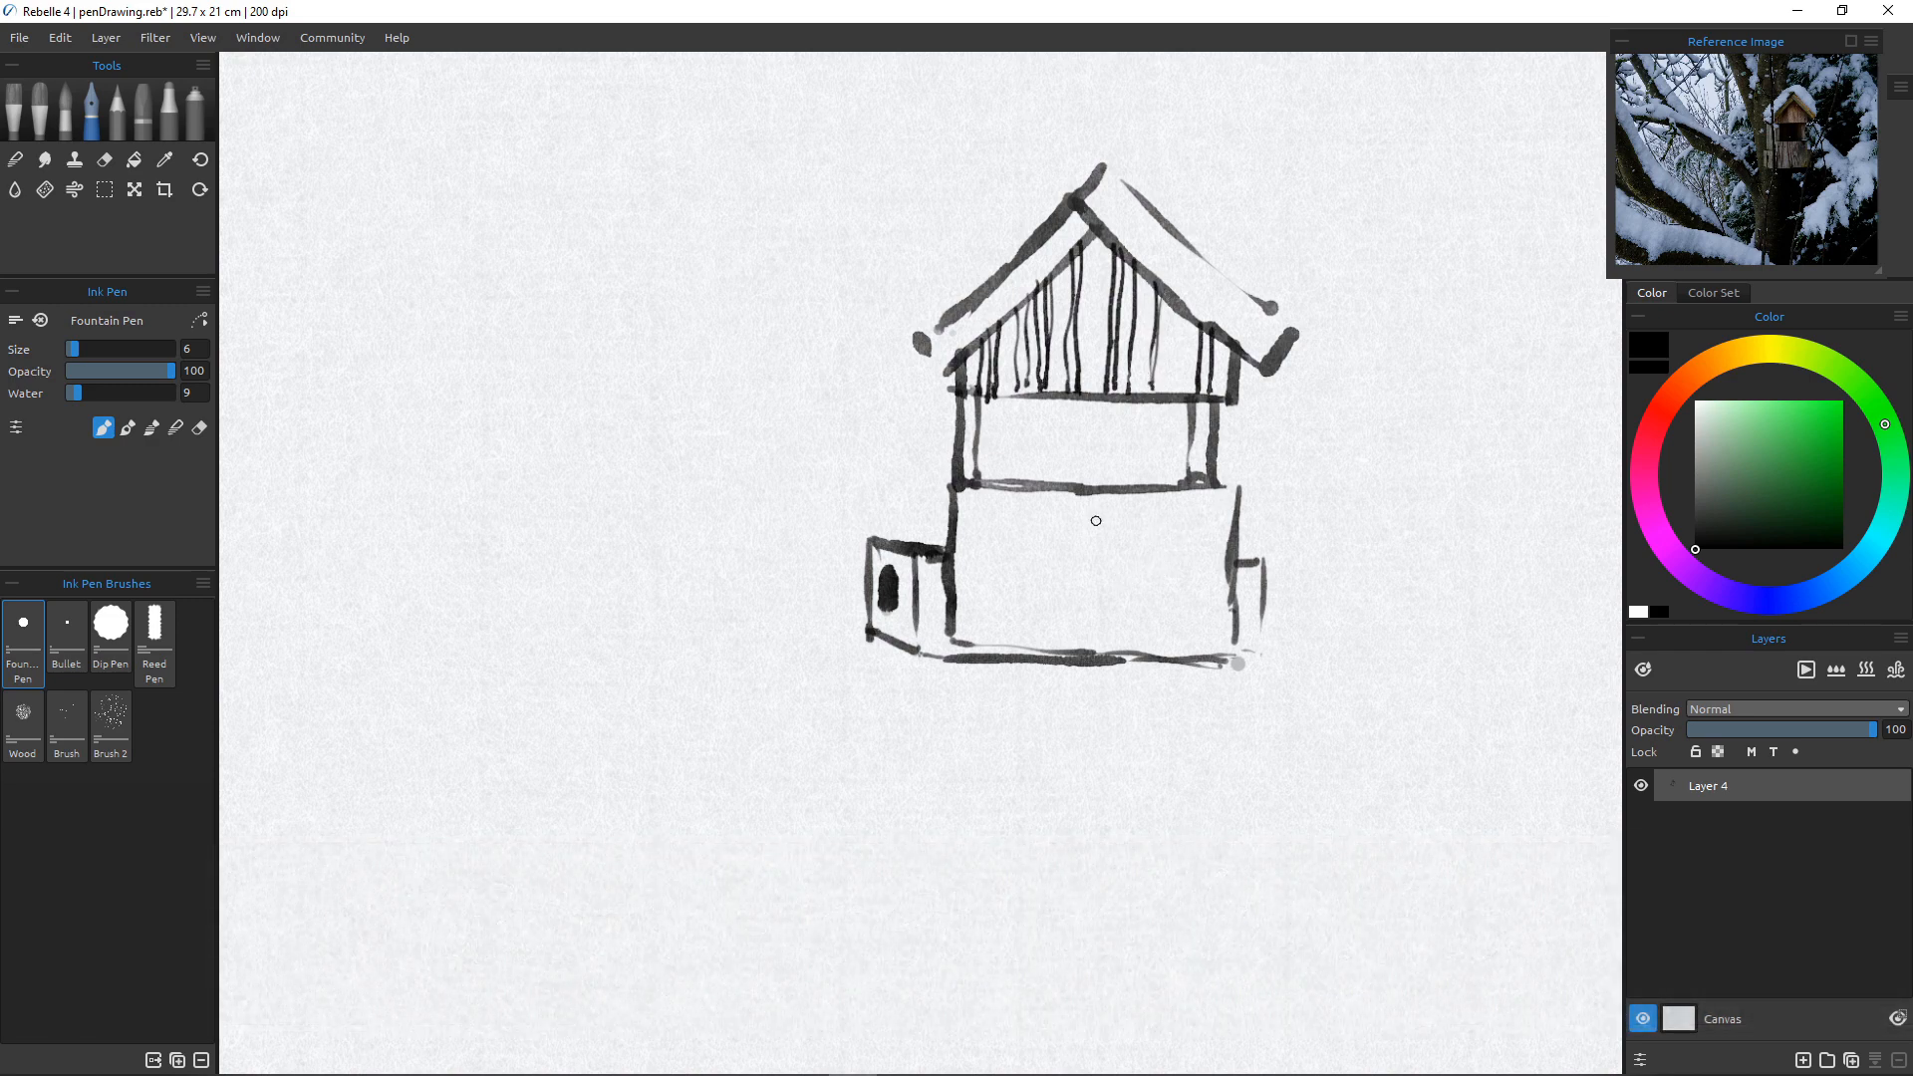
Draw closely spaced vertical plank lines from the centre of the lower box to its right wall.
left_click_drag(1104, 493, 1124, 660)
left_click_drag(1080, 491, 1100, 660)
left_click_drag(1118, 488, 1129, 650)
left_click_drag(1125, 494, 1132, 645)
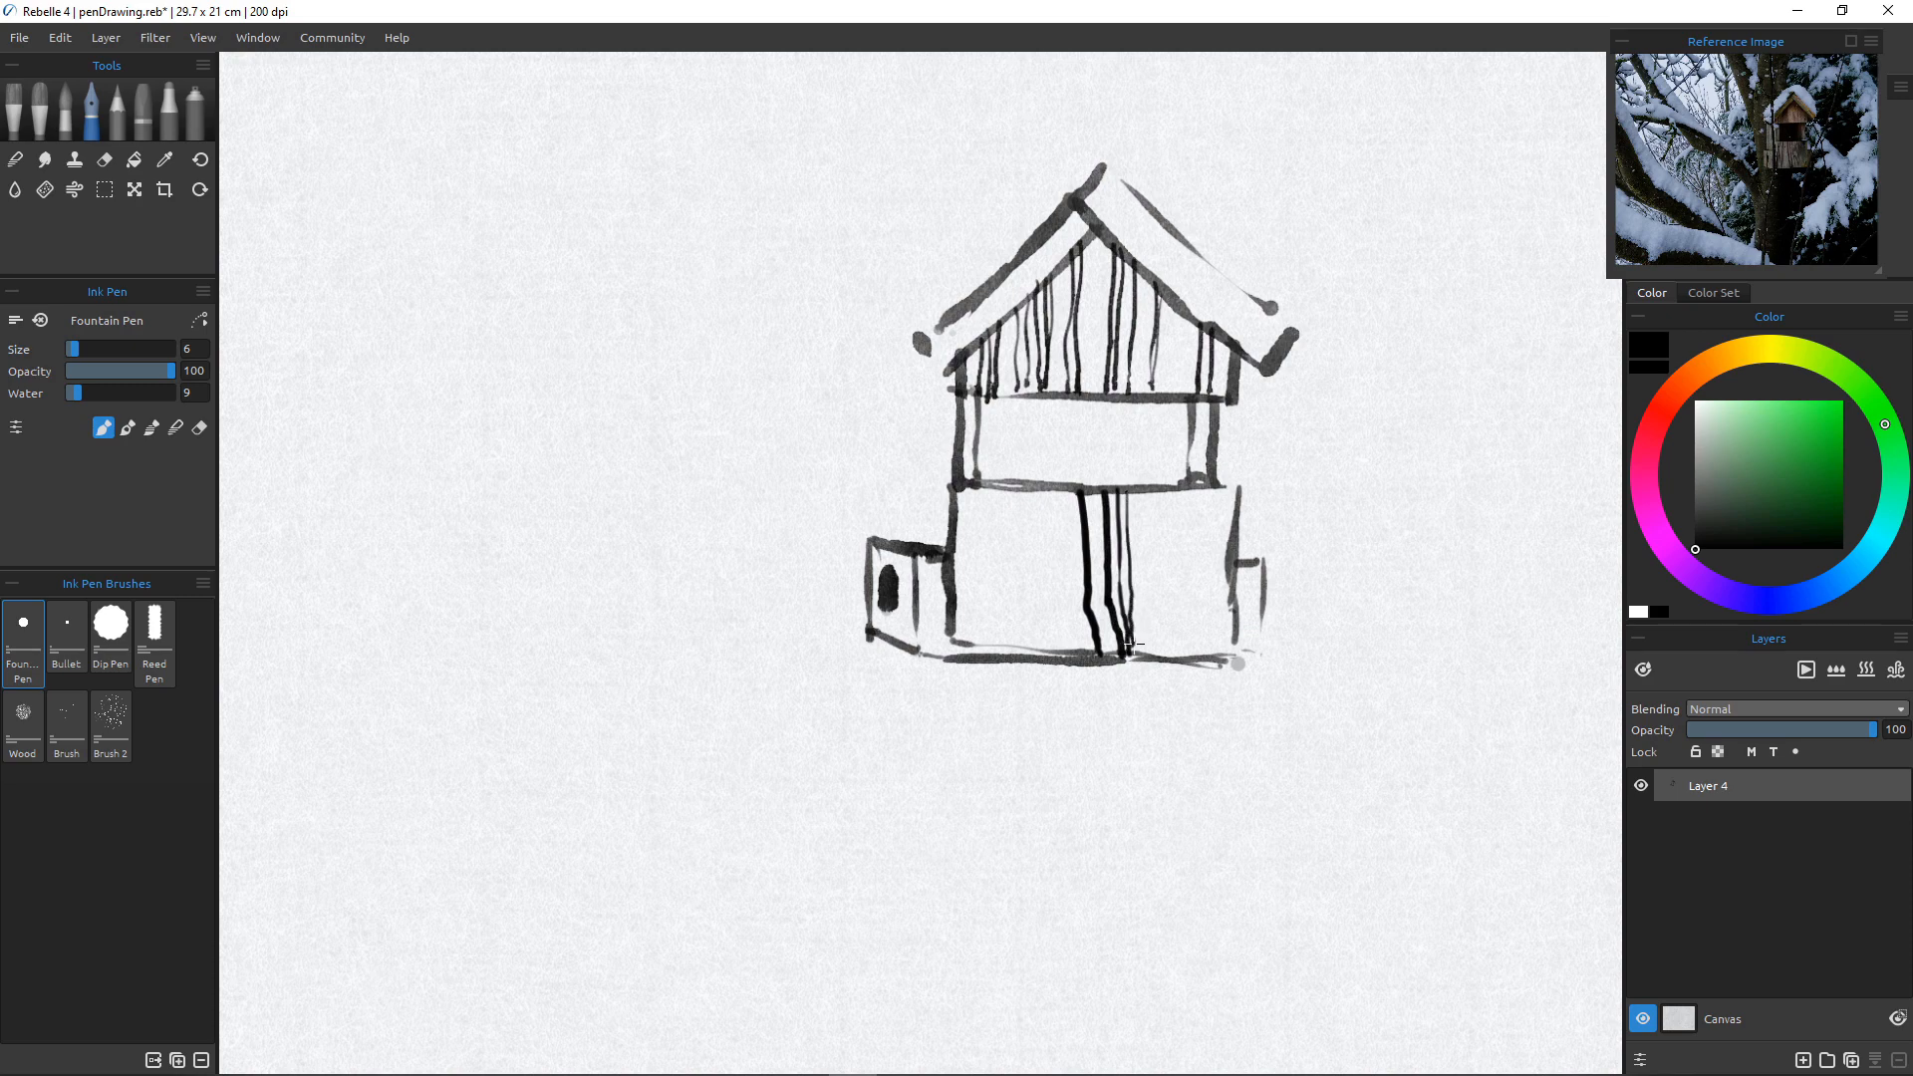
left_click_drag(1136, 491, 1135, 646)
left_click_drag(1144, 492, 1145, 648)
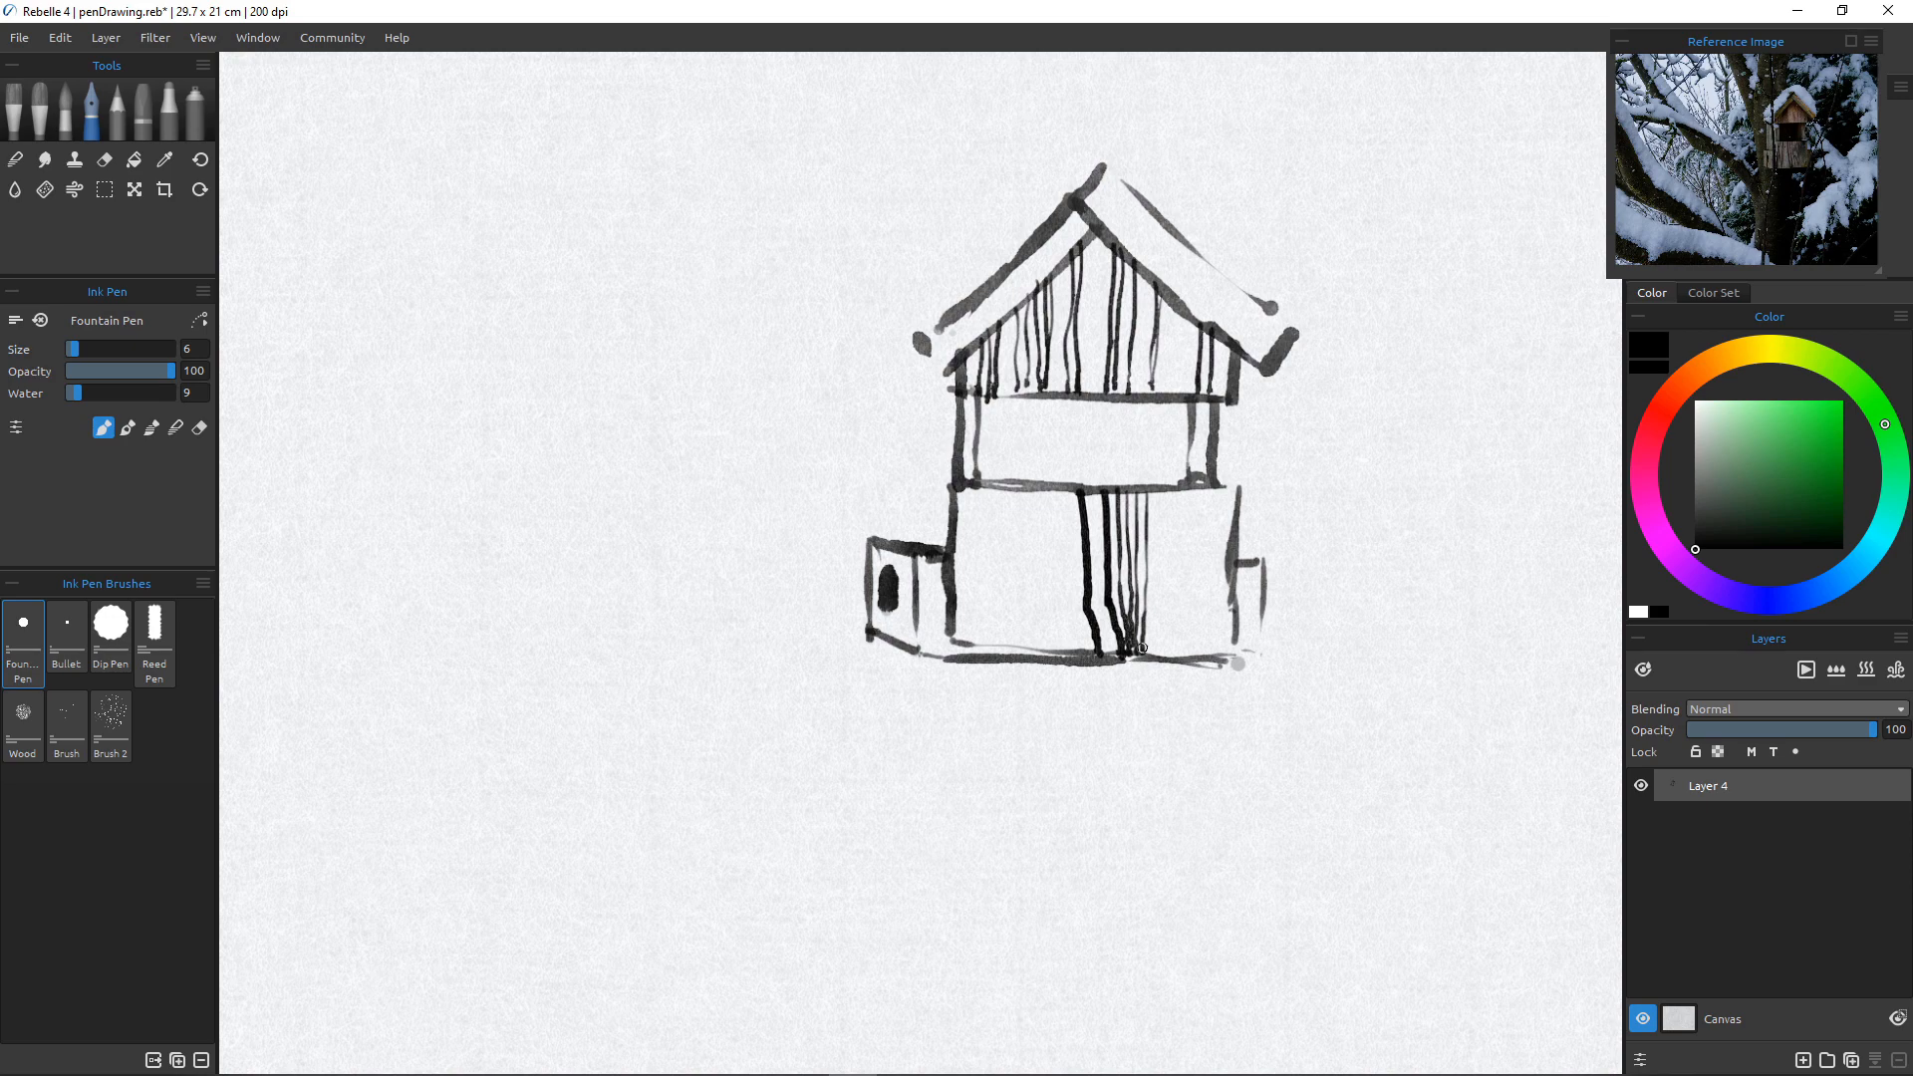
left_click_drag(1161, 490, 1164, 648)
left_click_drag(1171, 487, 1173, 648)
left_click_drag(1181, 490, 1179, 651)
left_click_drag(1191, 486, 1188, 653)
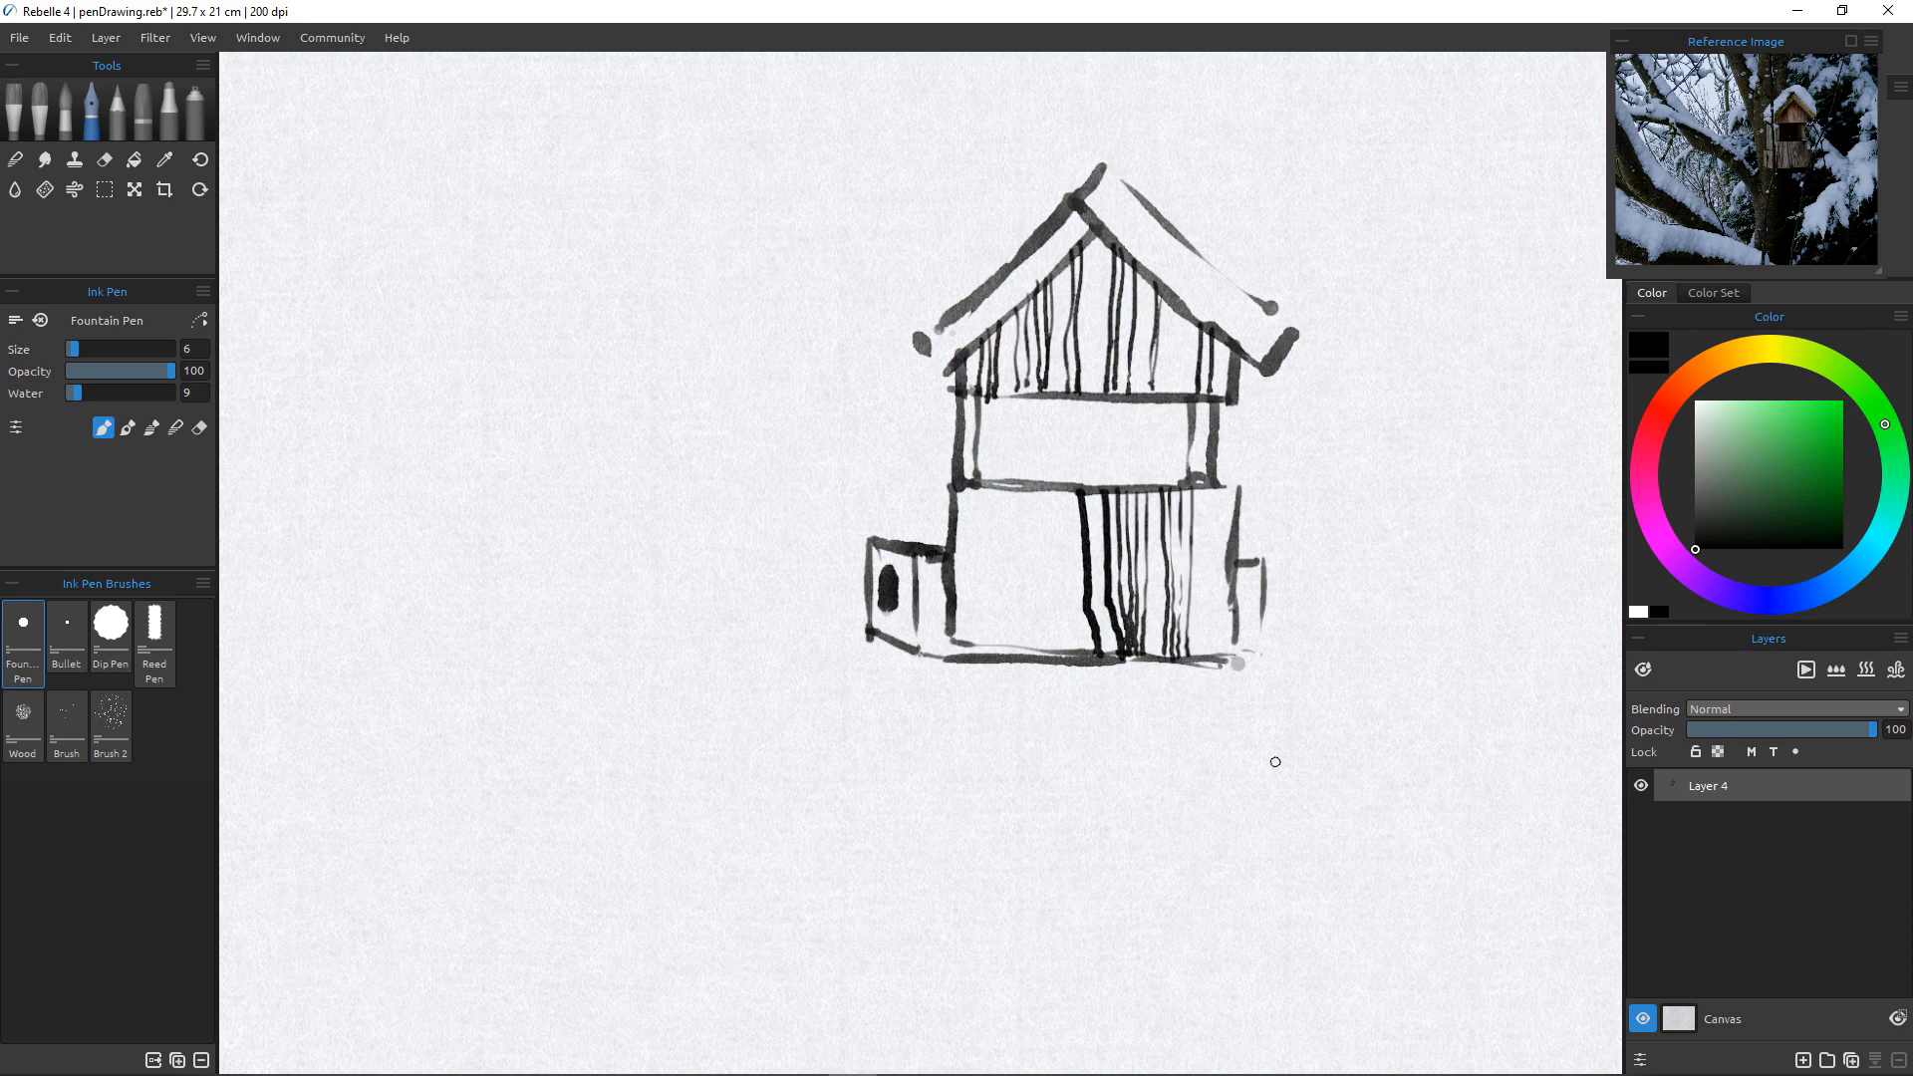
left_click_drag(1205, 488, 1206, 646)
left_click_drag(1218, 485, 1219, 650)
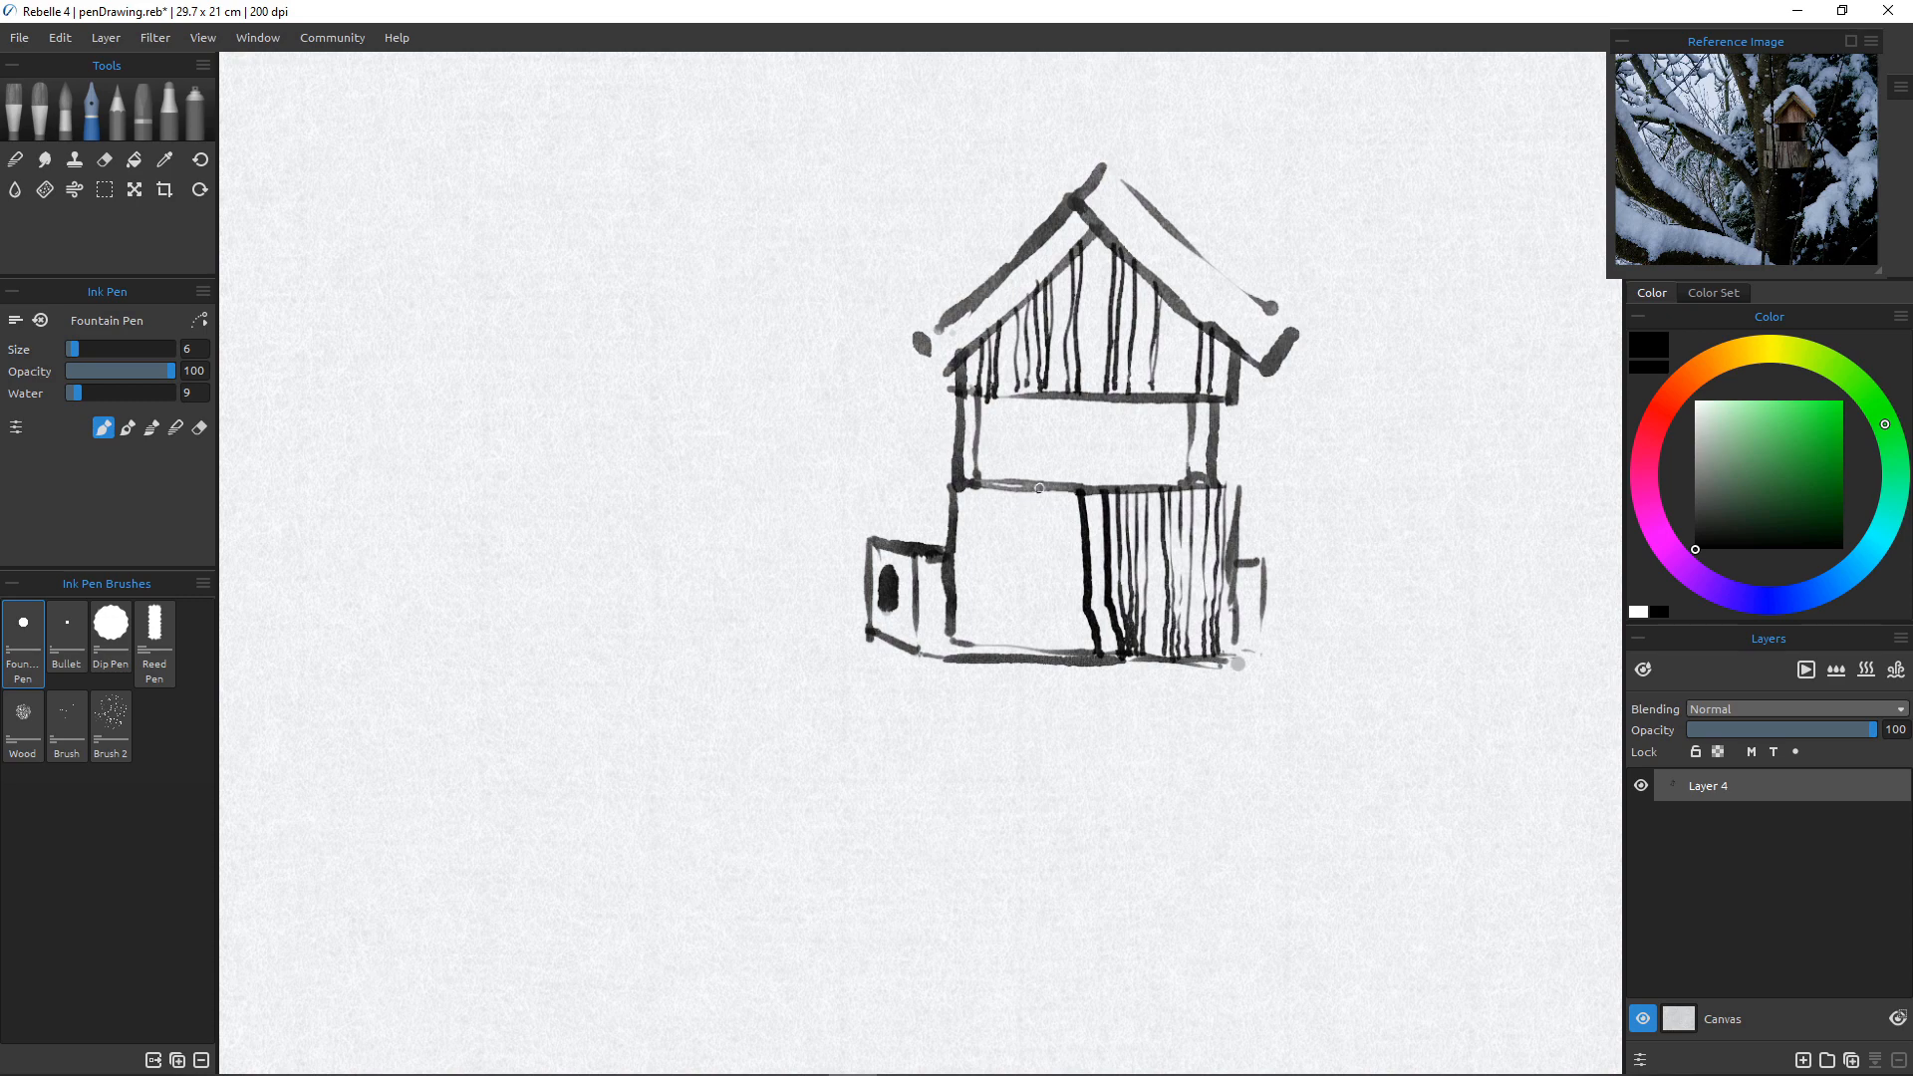
Draw vertical plank lines over the left part of the lower box, leaving a plain gap near the centre.
left_click_drag(1044, 486, 1033, 663)
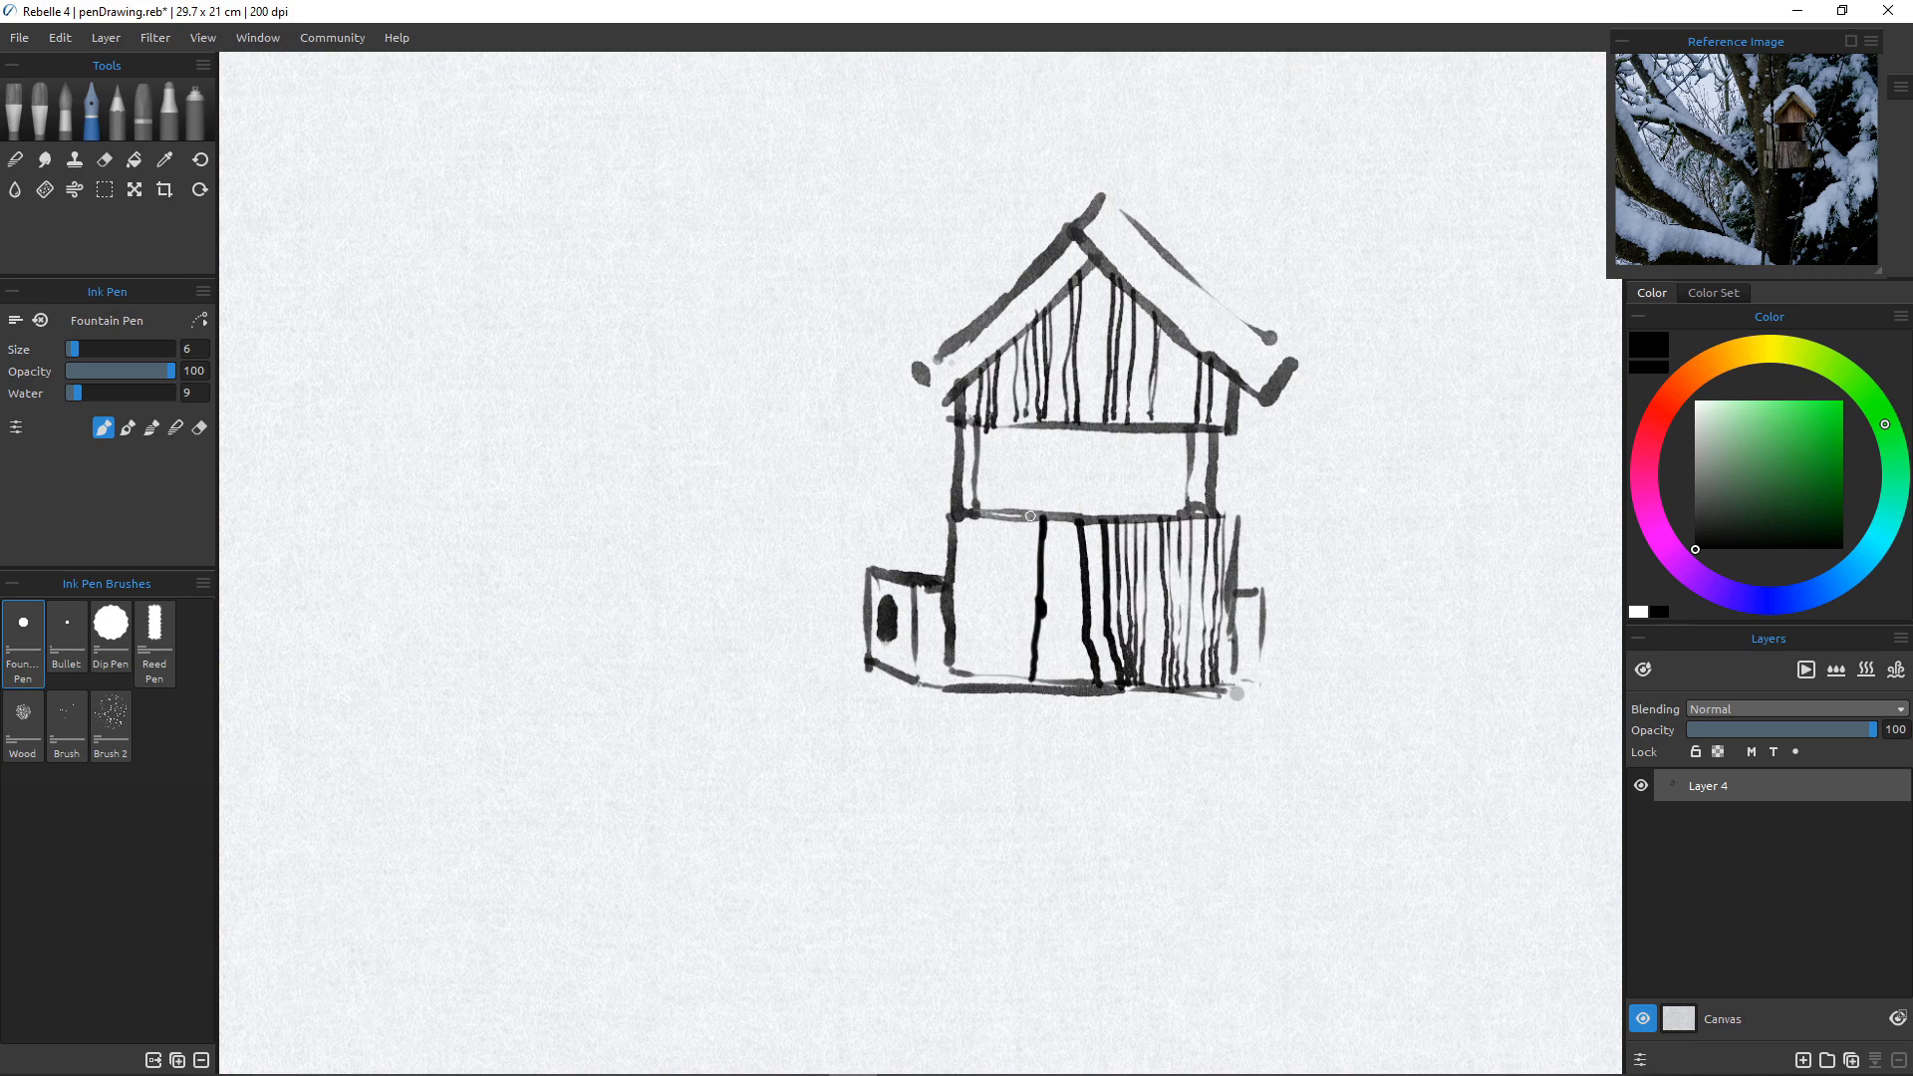
left_click_drag(1031, 515, 1019, 658)
left_click_drag(1012, 510, 1003, 665)
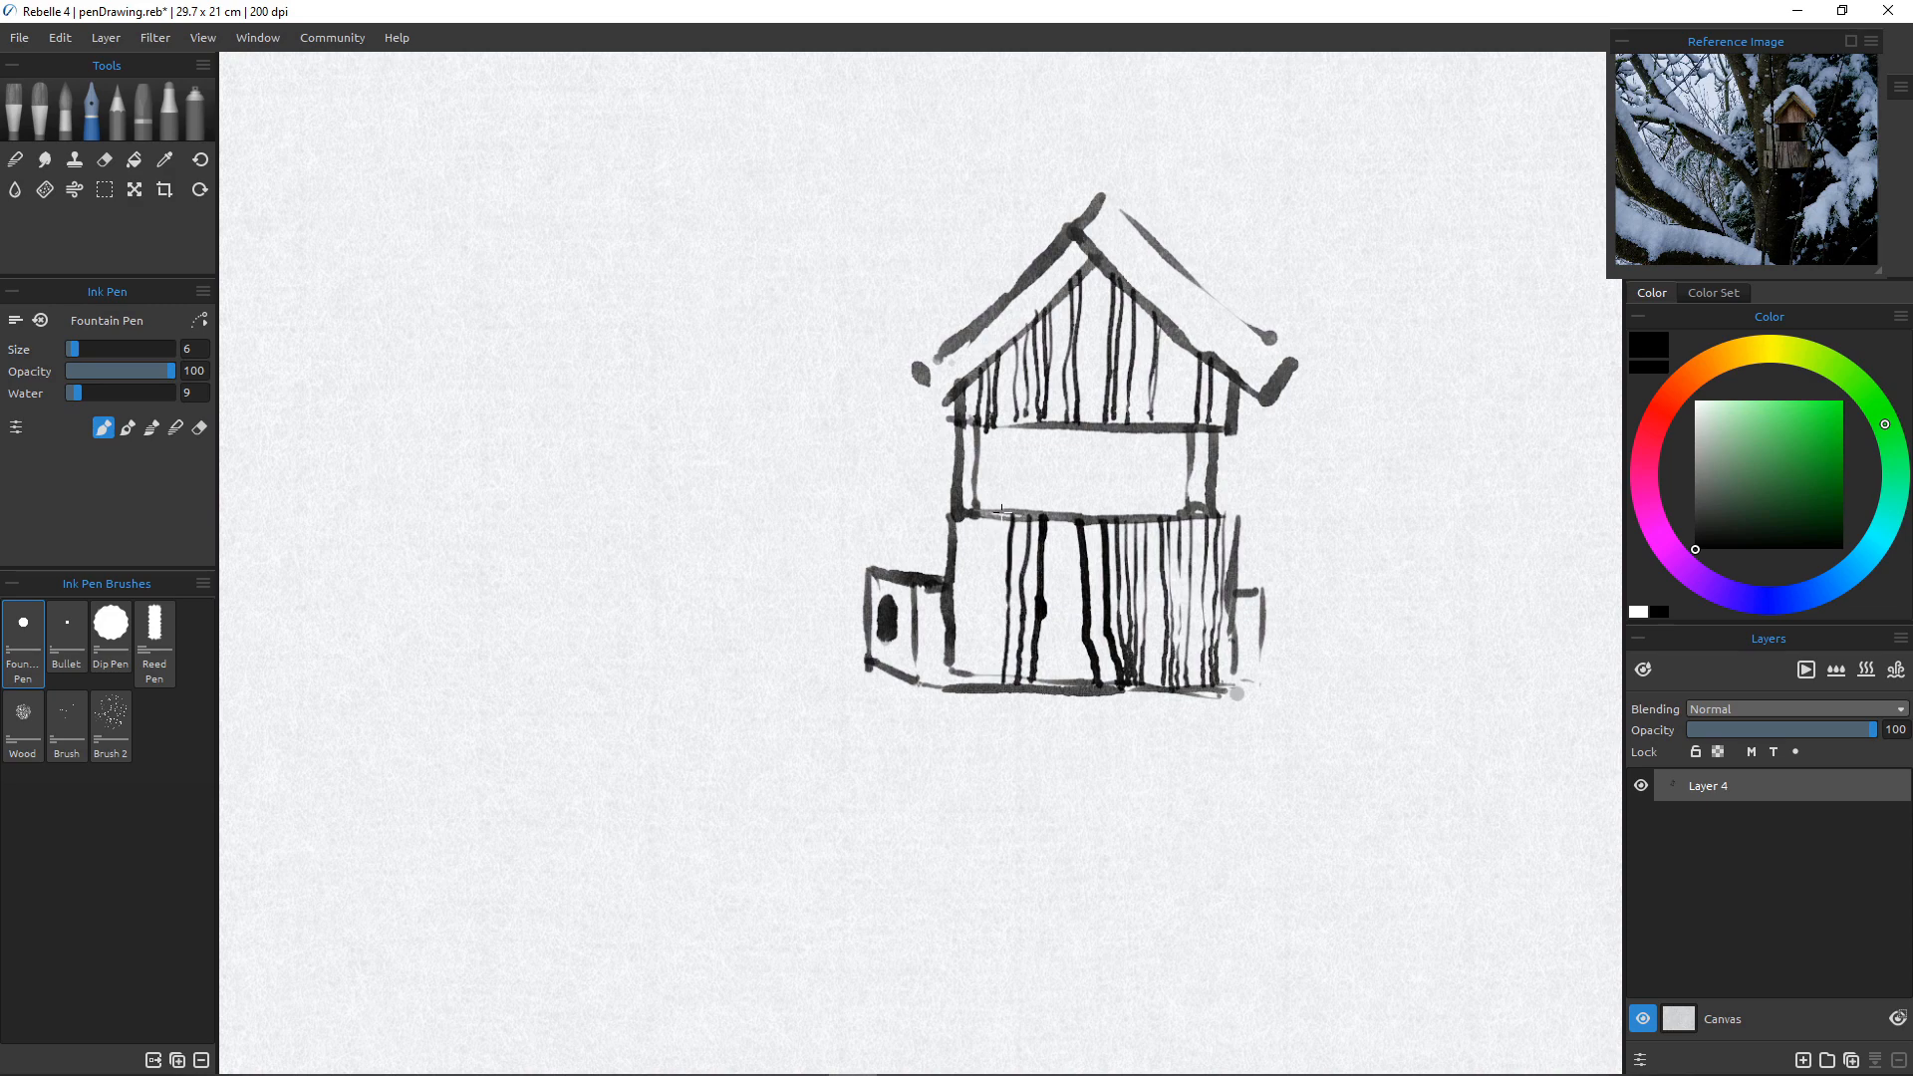
left_click_drag(1002, 510, 996, 676)
left_click_drag(985, 514, 984, 691)
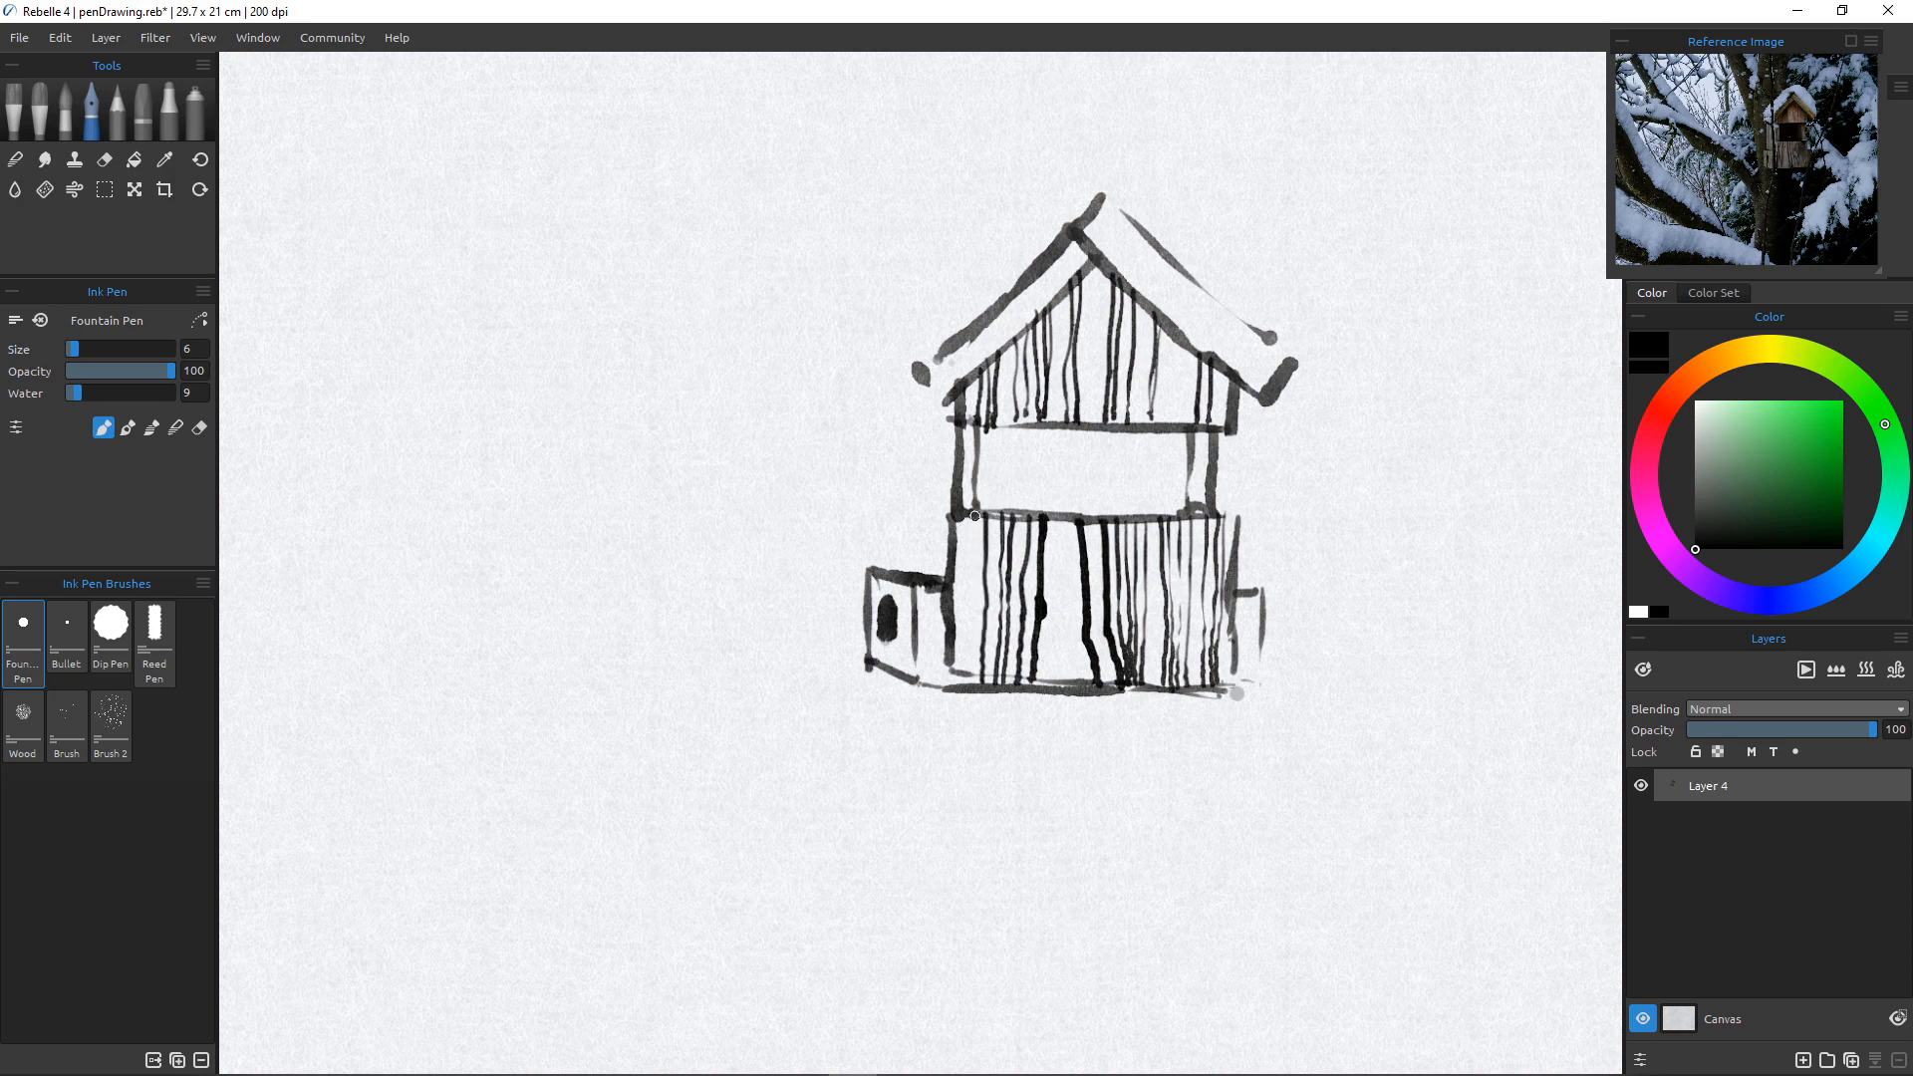
left_click_drag(975, 512, 974, 683)
left_click_drag(965, 516, 964, 681)
left_click_drag(958, 514, 957, 682)
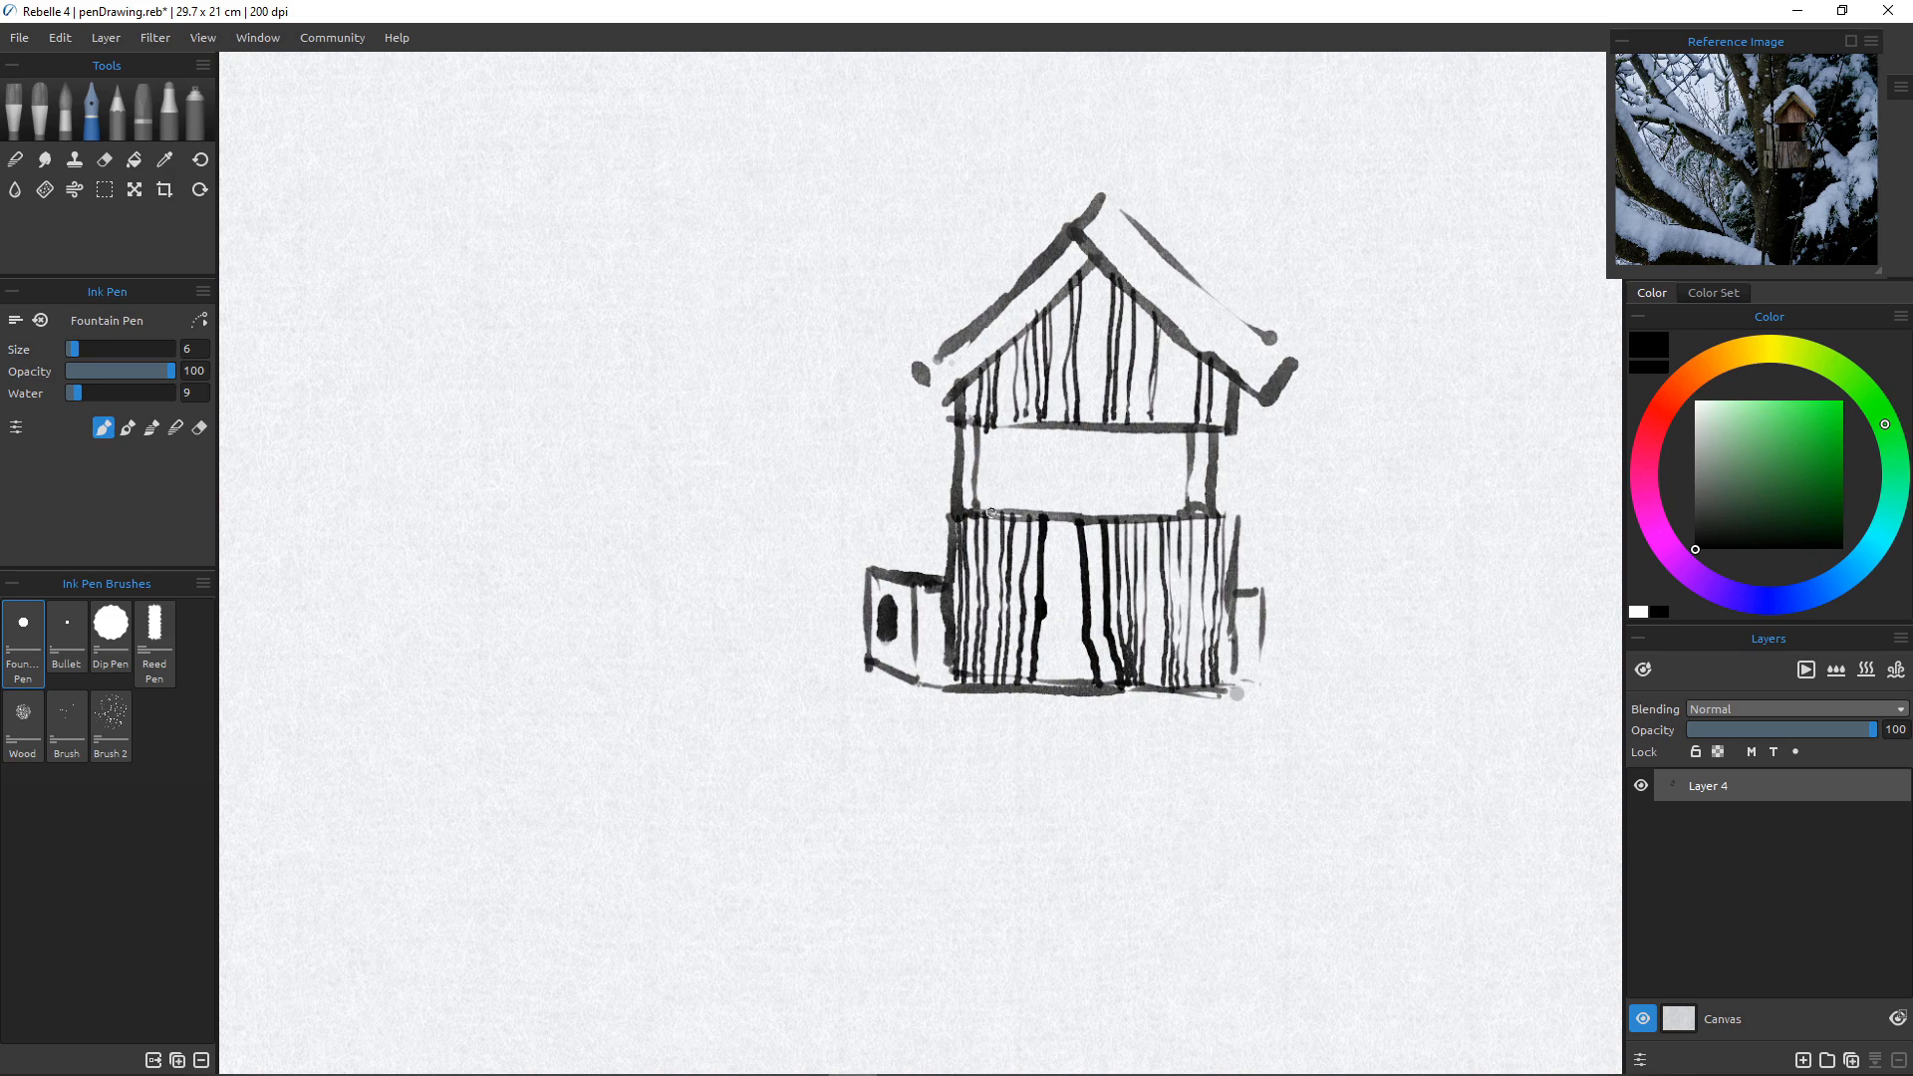
left_click_drag(991, 513, 984, 679)
Draw vertical plank lines for the birdhouse's side wall above the left side compartment.
left_click_drag(887, 413, 889, 559)
left_click_drag(945, 416, 935, 573)
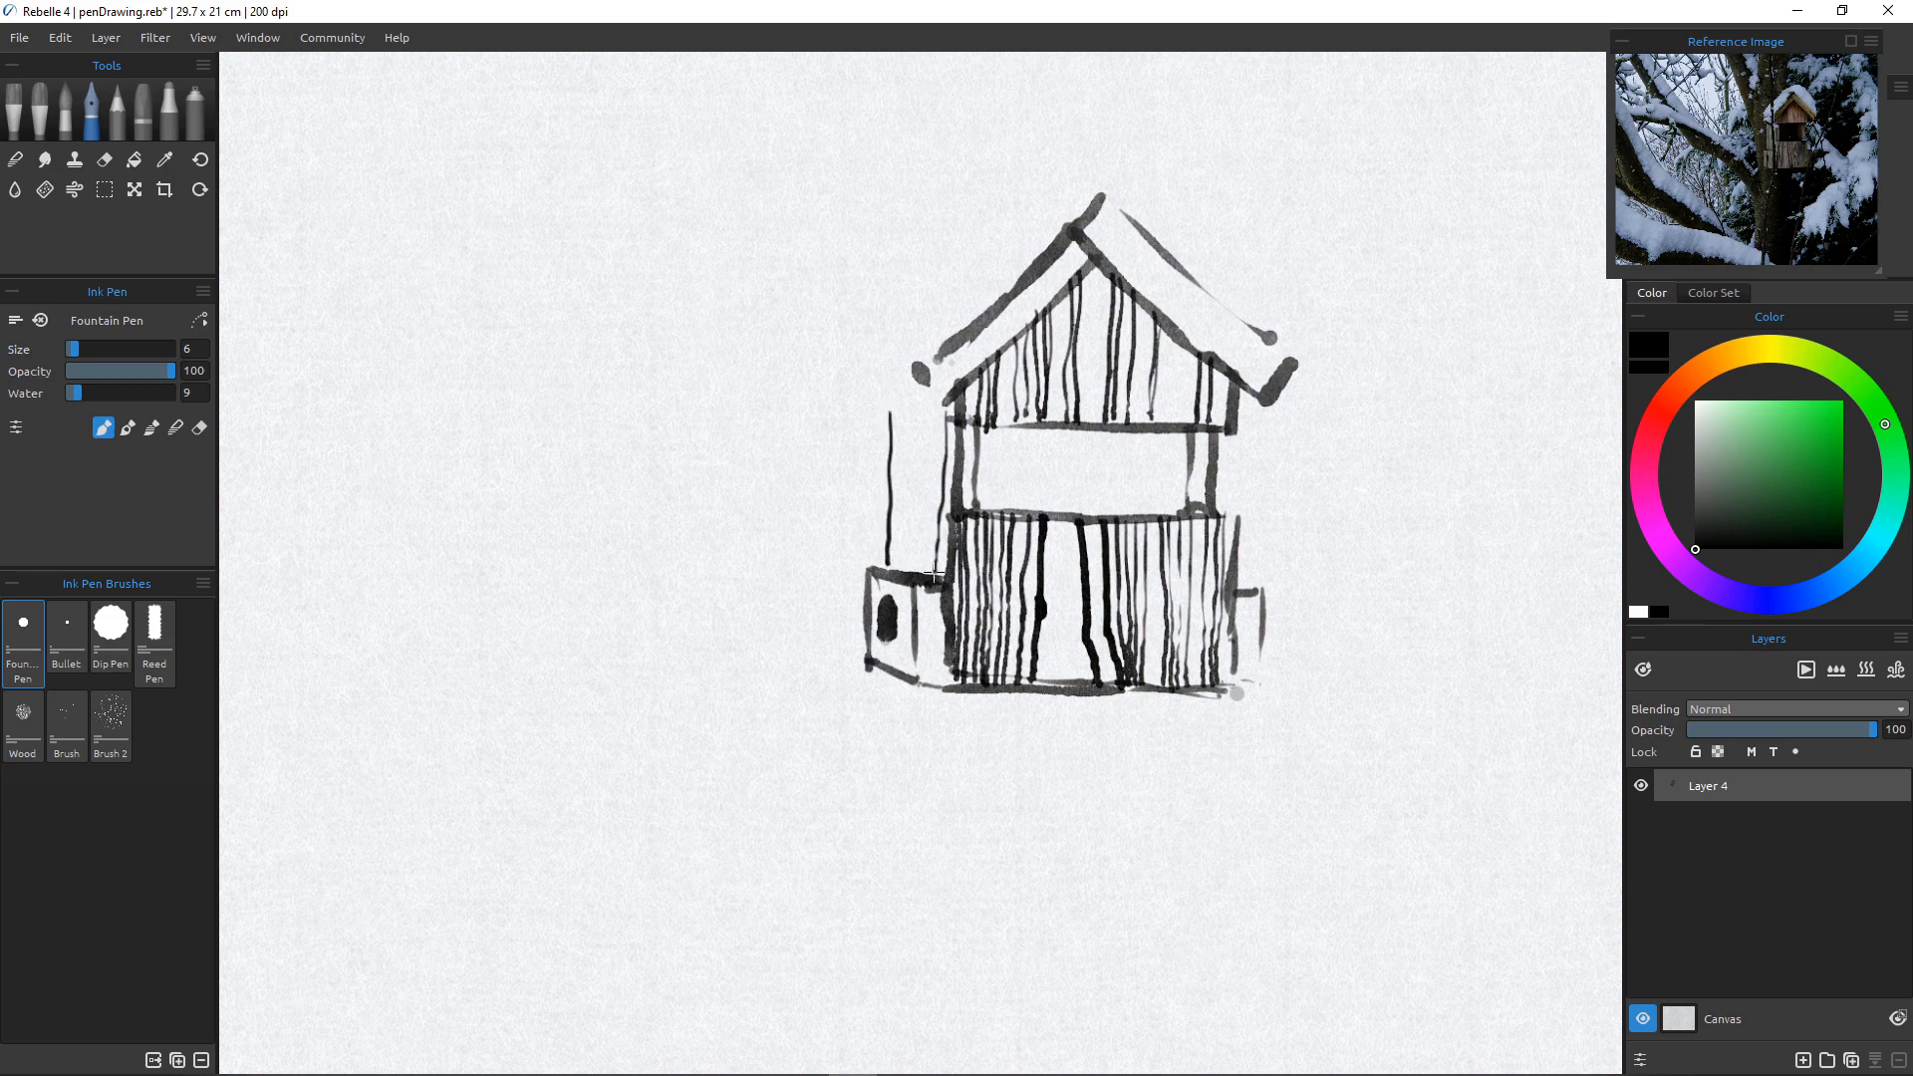
left_click_drag(937, 414, 933, 566)
left_click_drag(950, 450, 938, 563)
left_click_drag(911, 410, 907, 563)
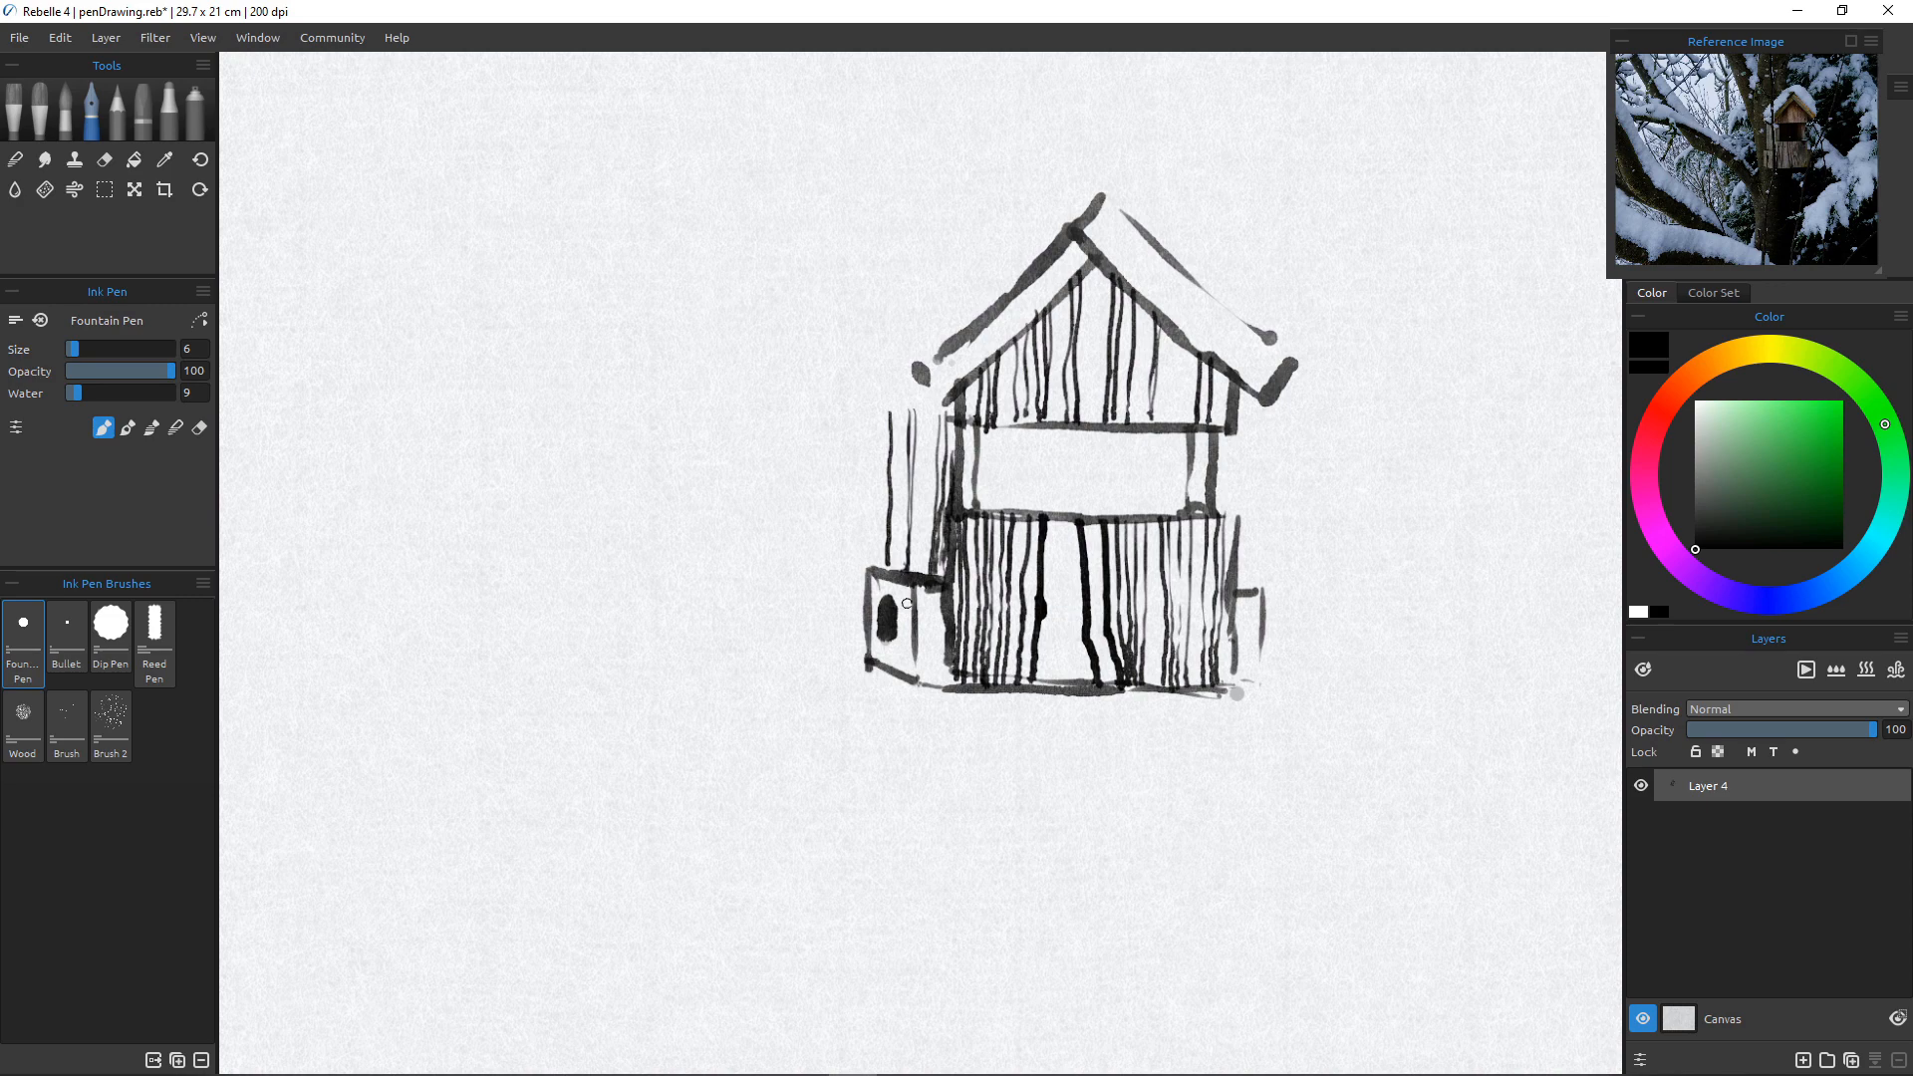
Fill the birdhouse opening with solid black, switching to the Reed Pen to cover the area.
mouse_move(1002, 441)
left_mouse_down()
mouse_move(1065, 450)
mouse_move(1006, 437)
mouse_move(1079, 432)
left_mouse_up()
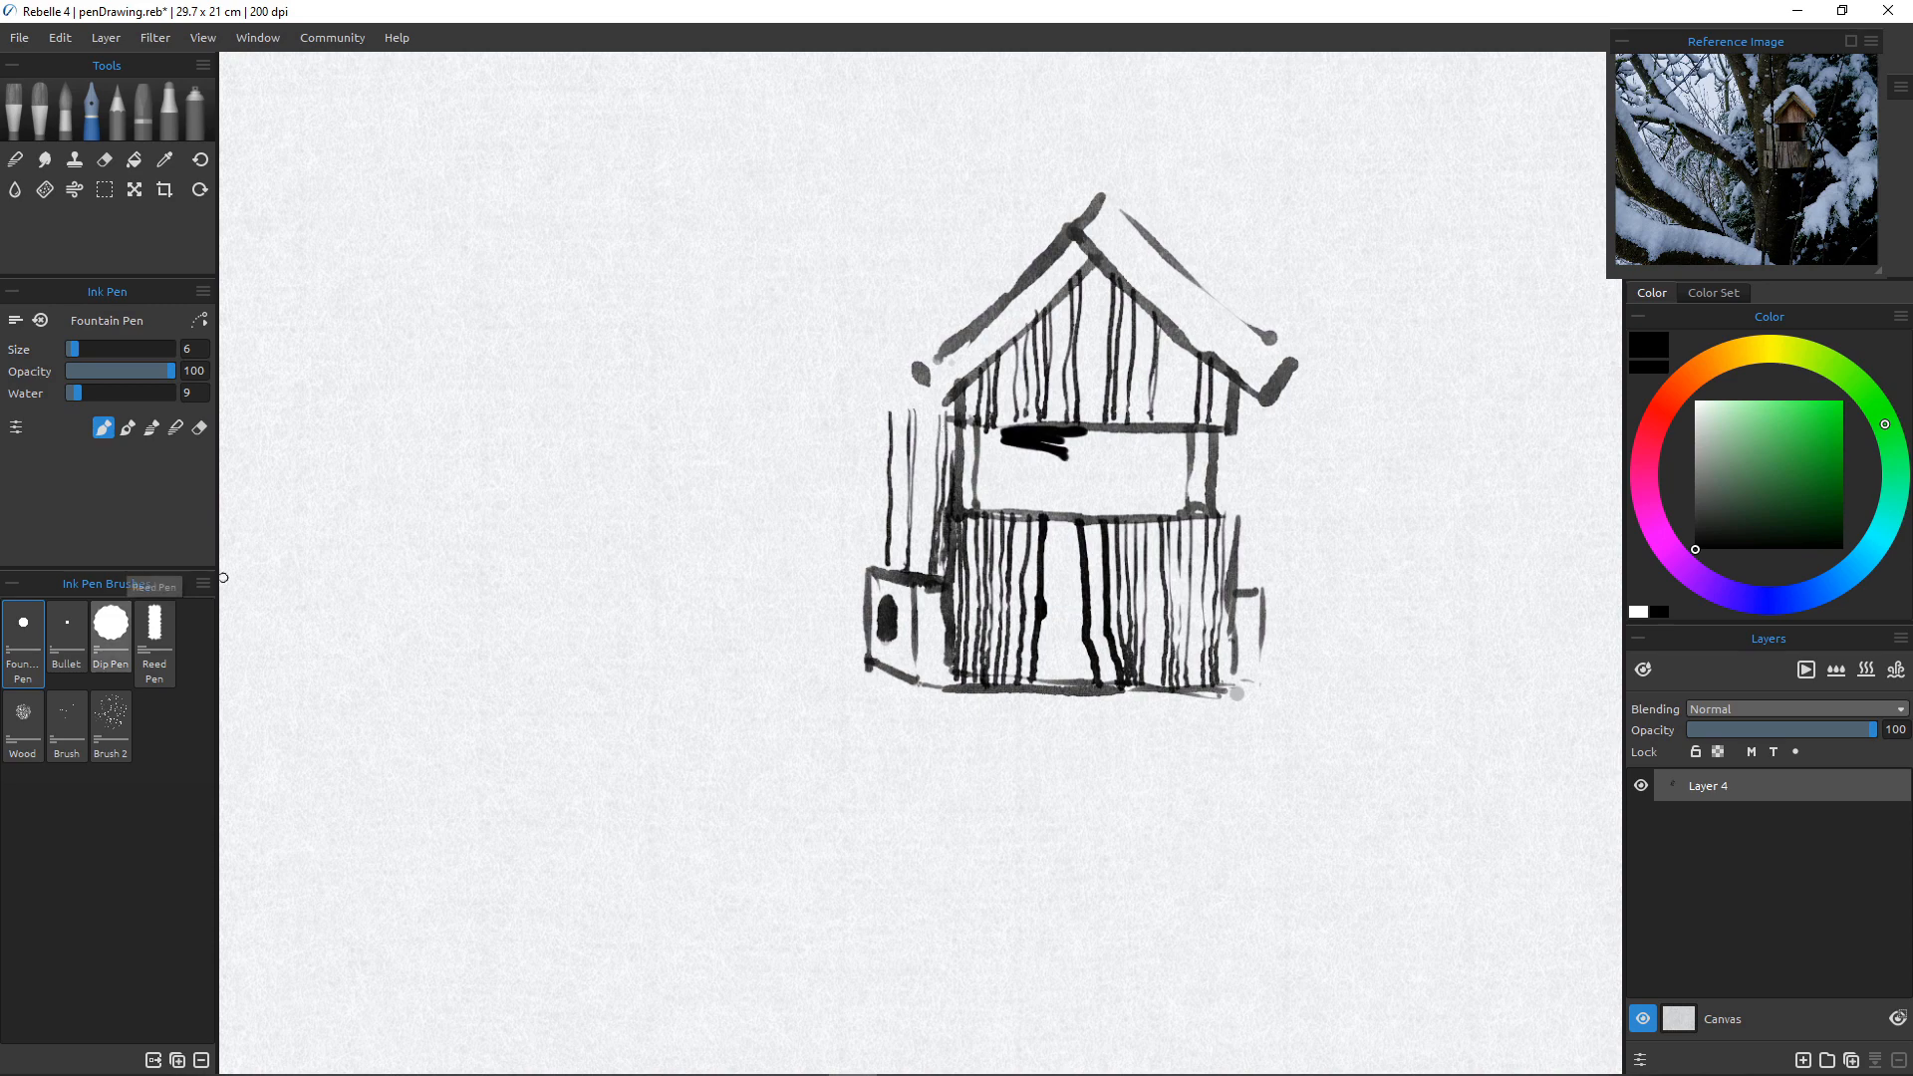
left_click(110, 625)
left_click(154, 638)
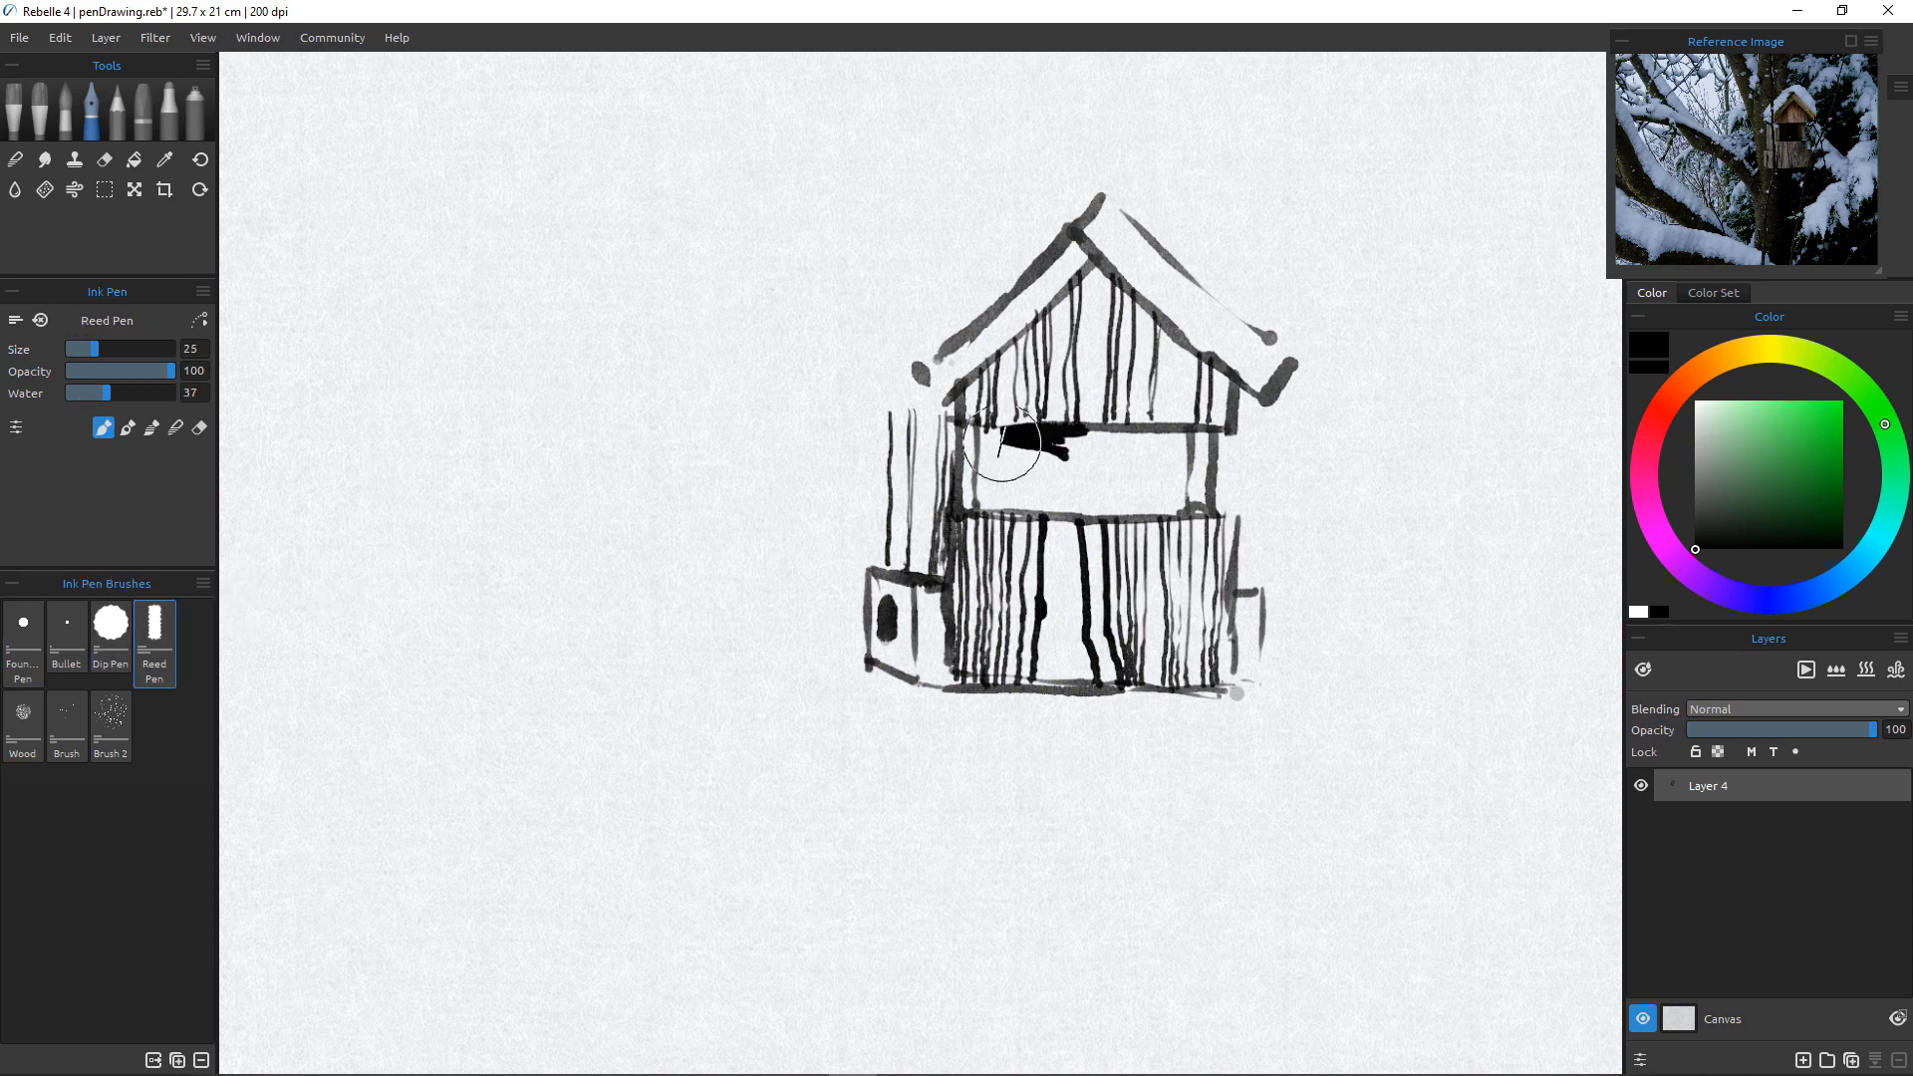
mouse_move(1111, 457)
left_mouse_down()
mouse_move(982, 448)
mouse_move(991, 482)
mouse_move(1113, 493)
mouse_move(982, 488)
mouse_move(1054, 499)
mouse_move(1179, 448)
mouse_move(1130, 453)
mouse_move(1176, 473)
mouse_move(1144, 485)
mouse_move(1170, 500)
mouse_move(1124, 491)
left_mouse_up()
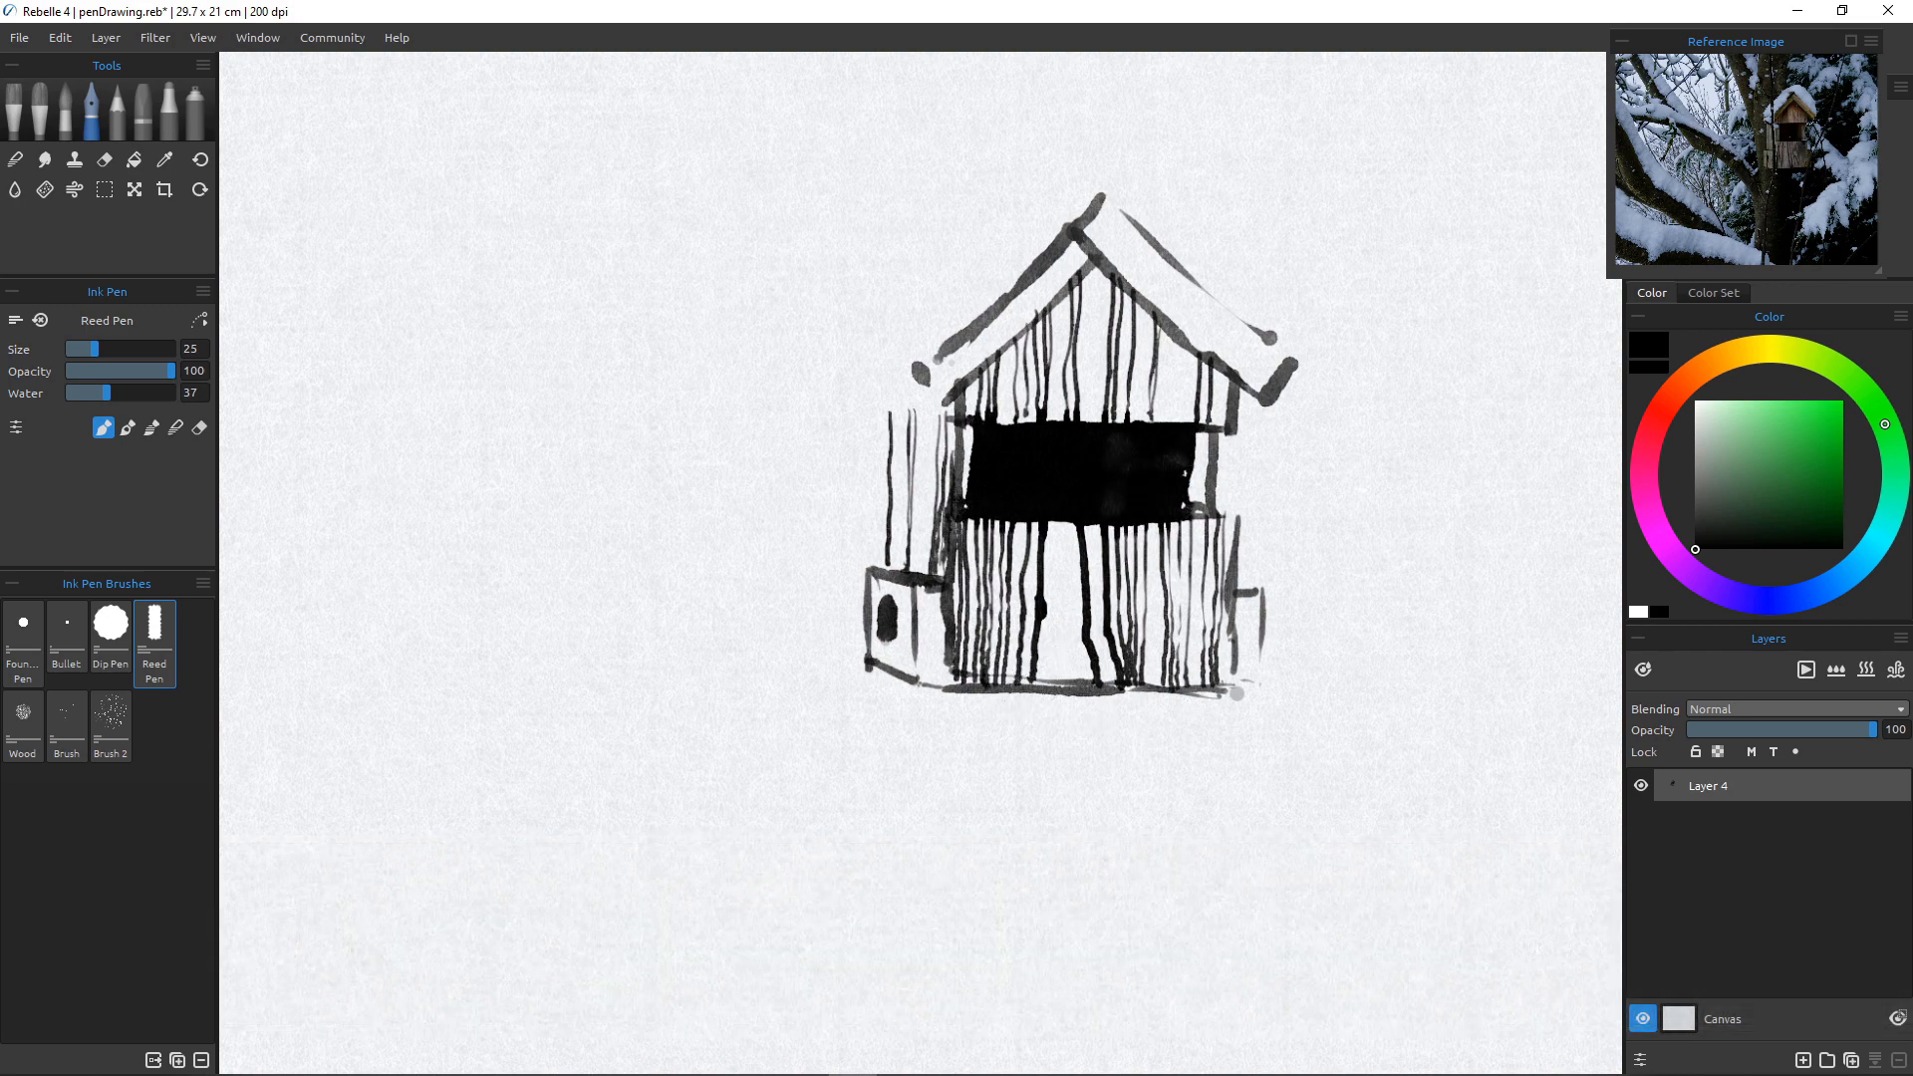
Outline a bumpy layer of snow over both slopes of the roof with the Dip Pen.
scroll(1042, 694, "down", 8)
scroll(1042, 694, "up", 5)
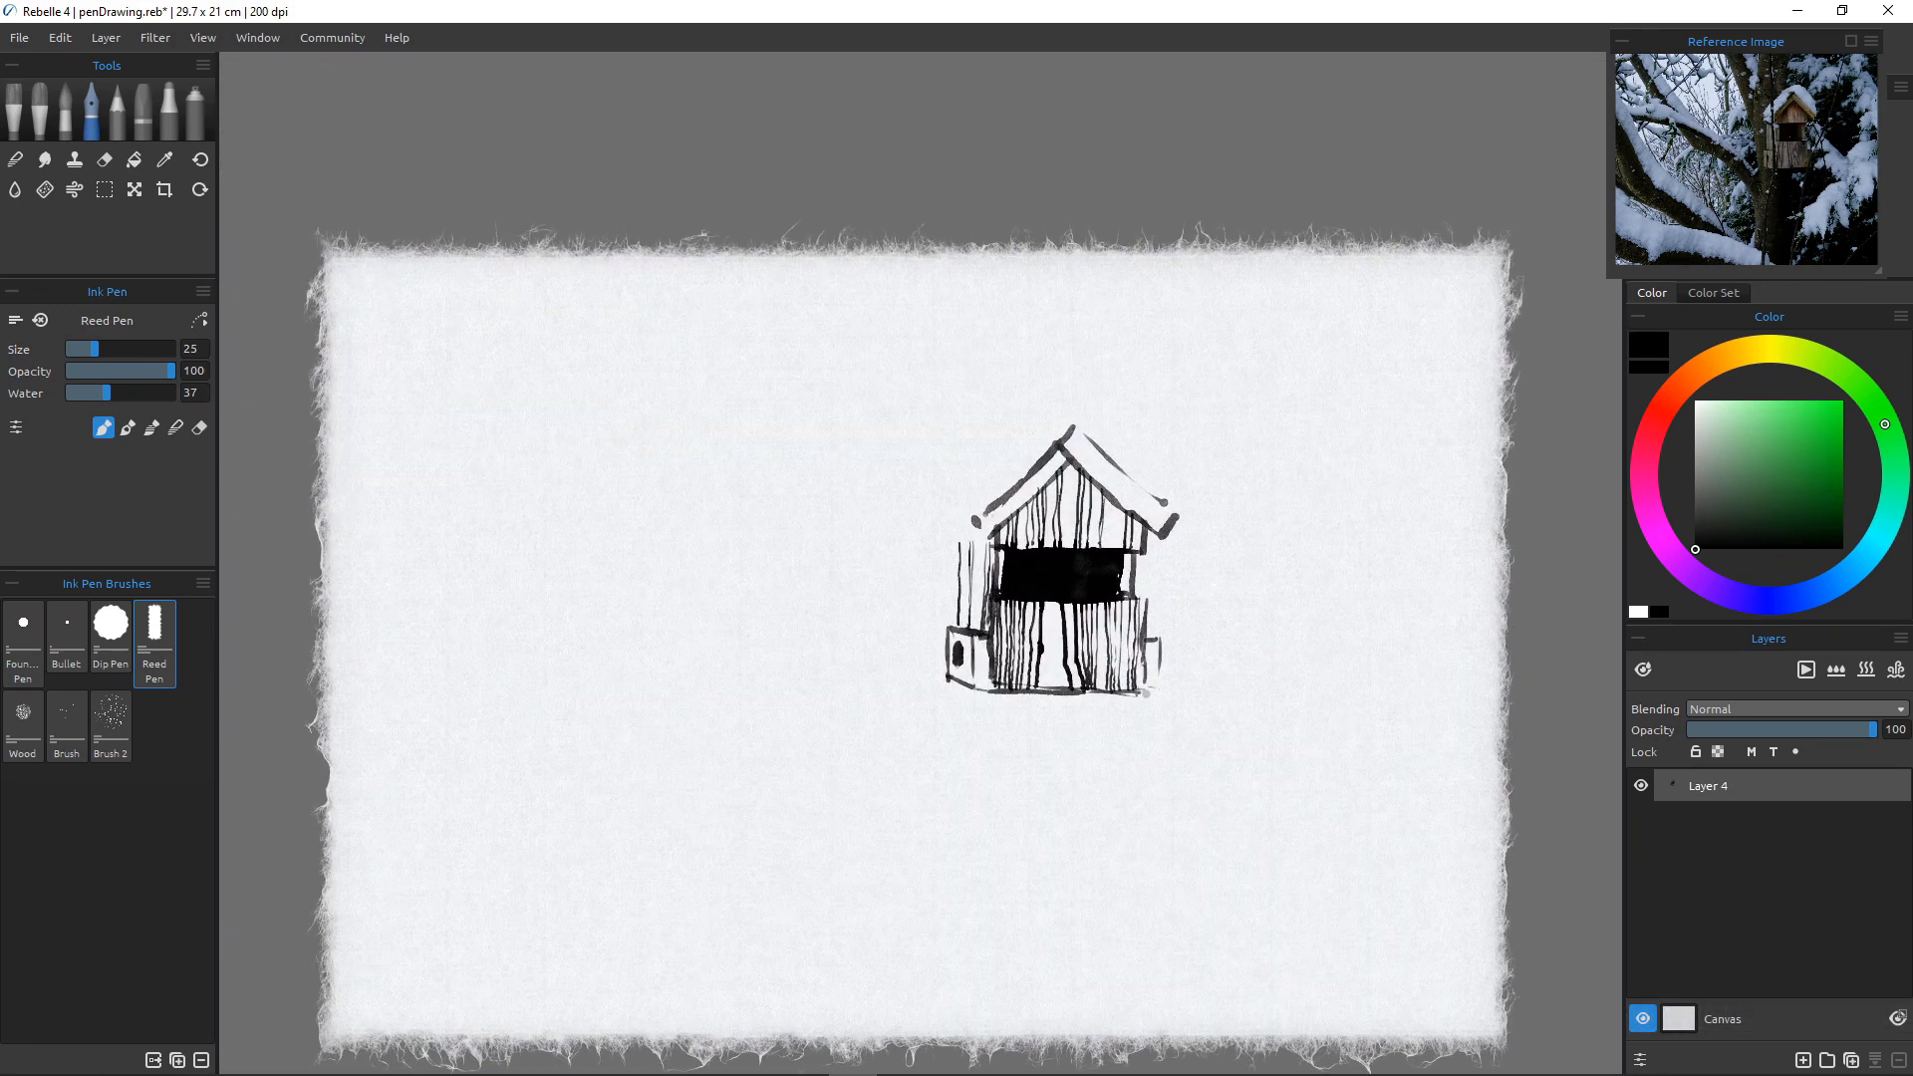
left_click_drag(1041, 694, 1036, 590)
scroll(973, 634, "down", 1)
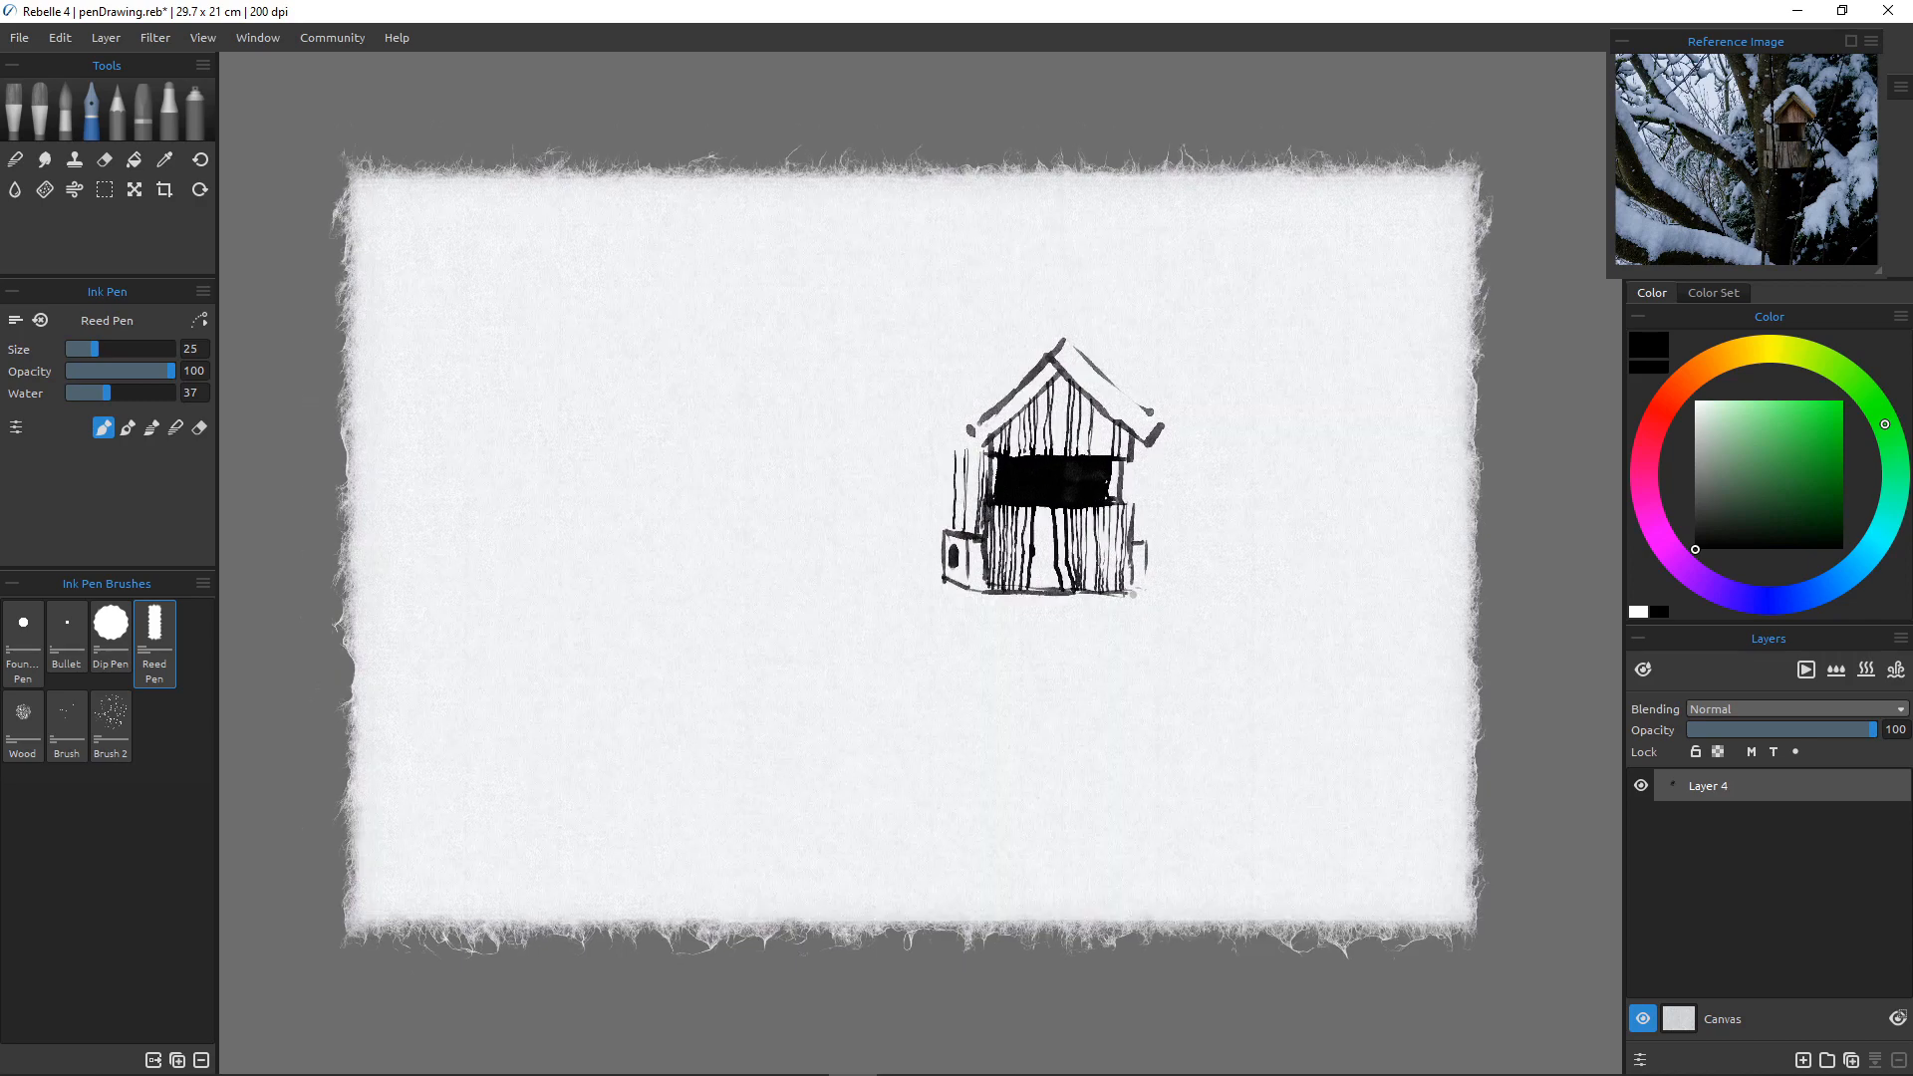
scroll(974, 634, "up", 5)
scroll(974, 634, "down", 3)
scroll(598, 631, "up", 1)
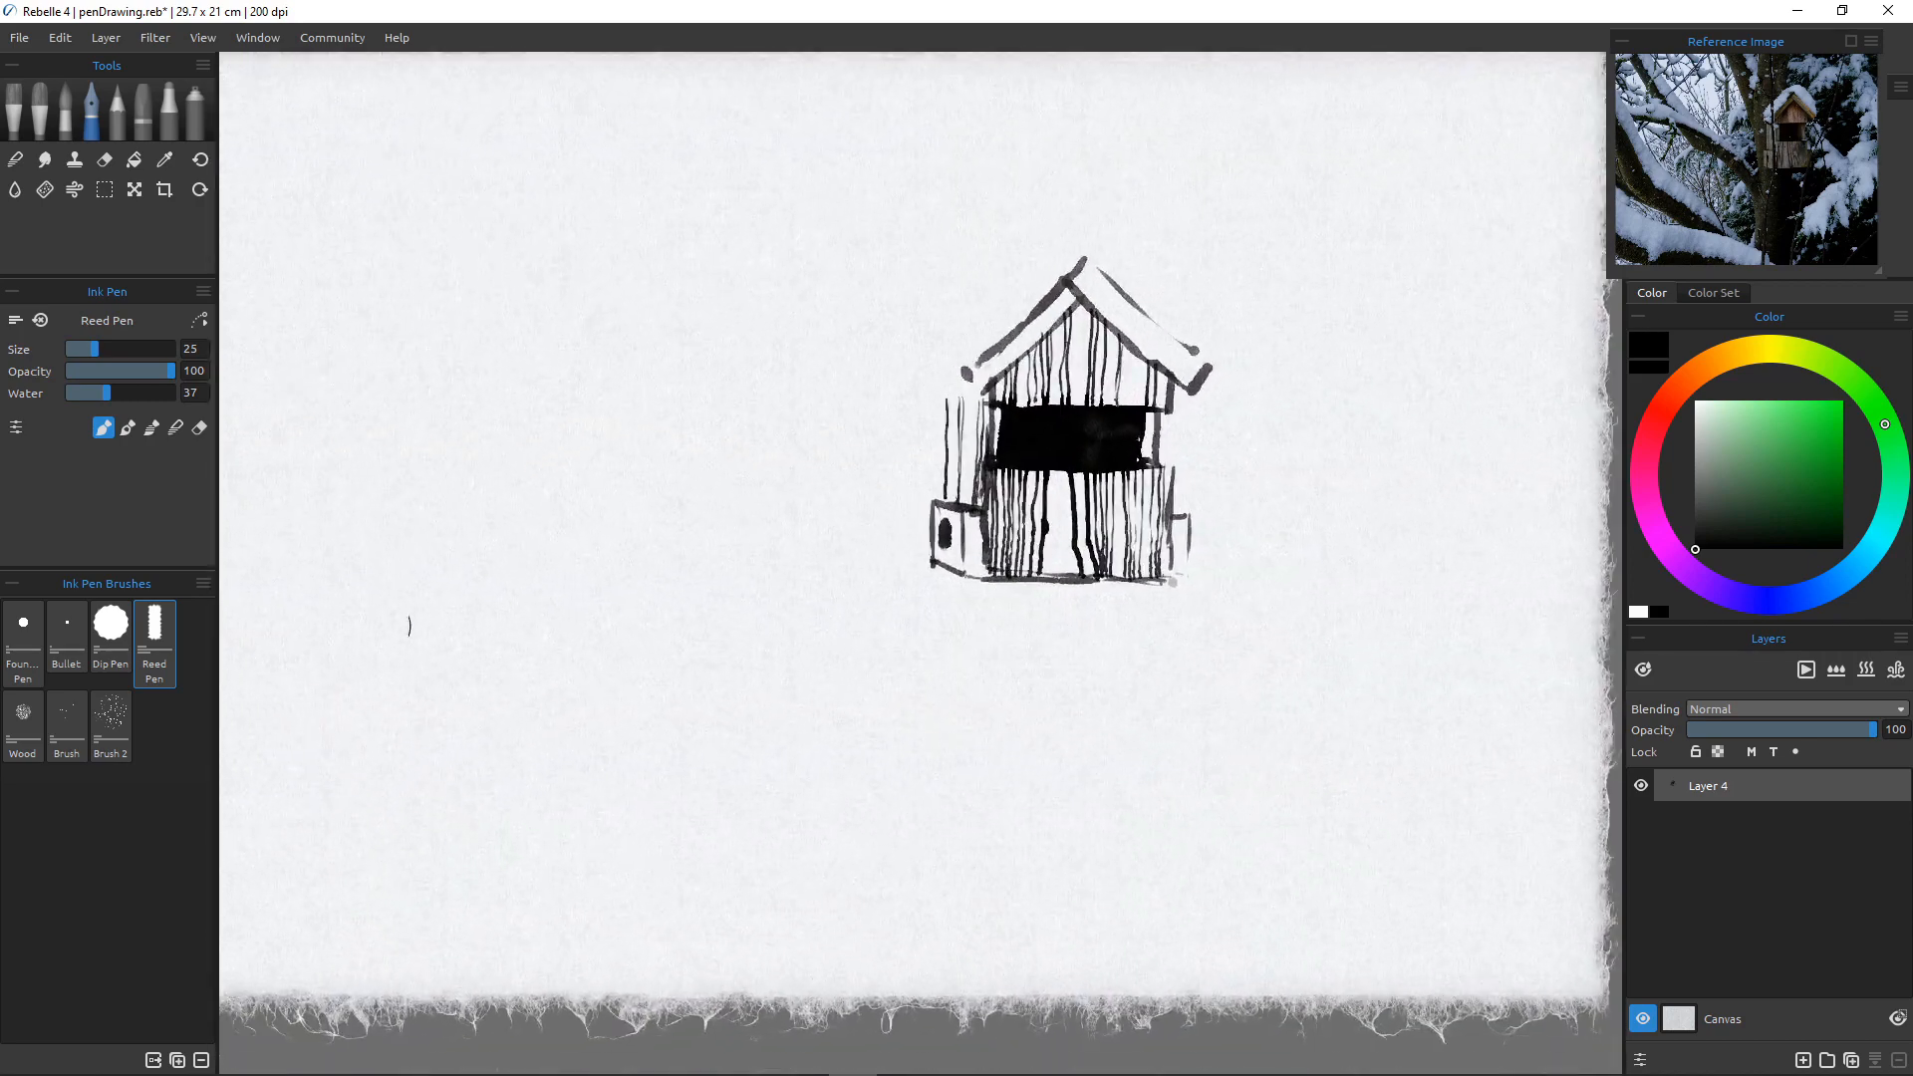
left_click(111, 628)
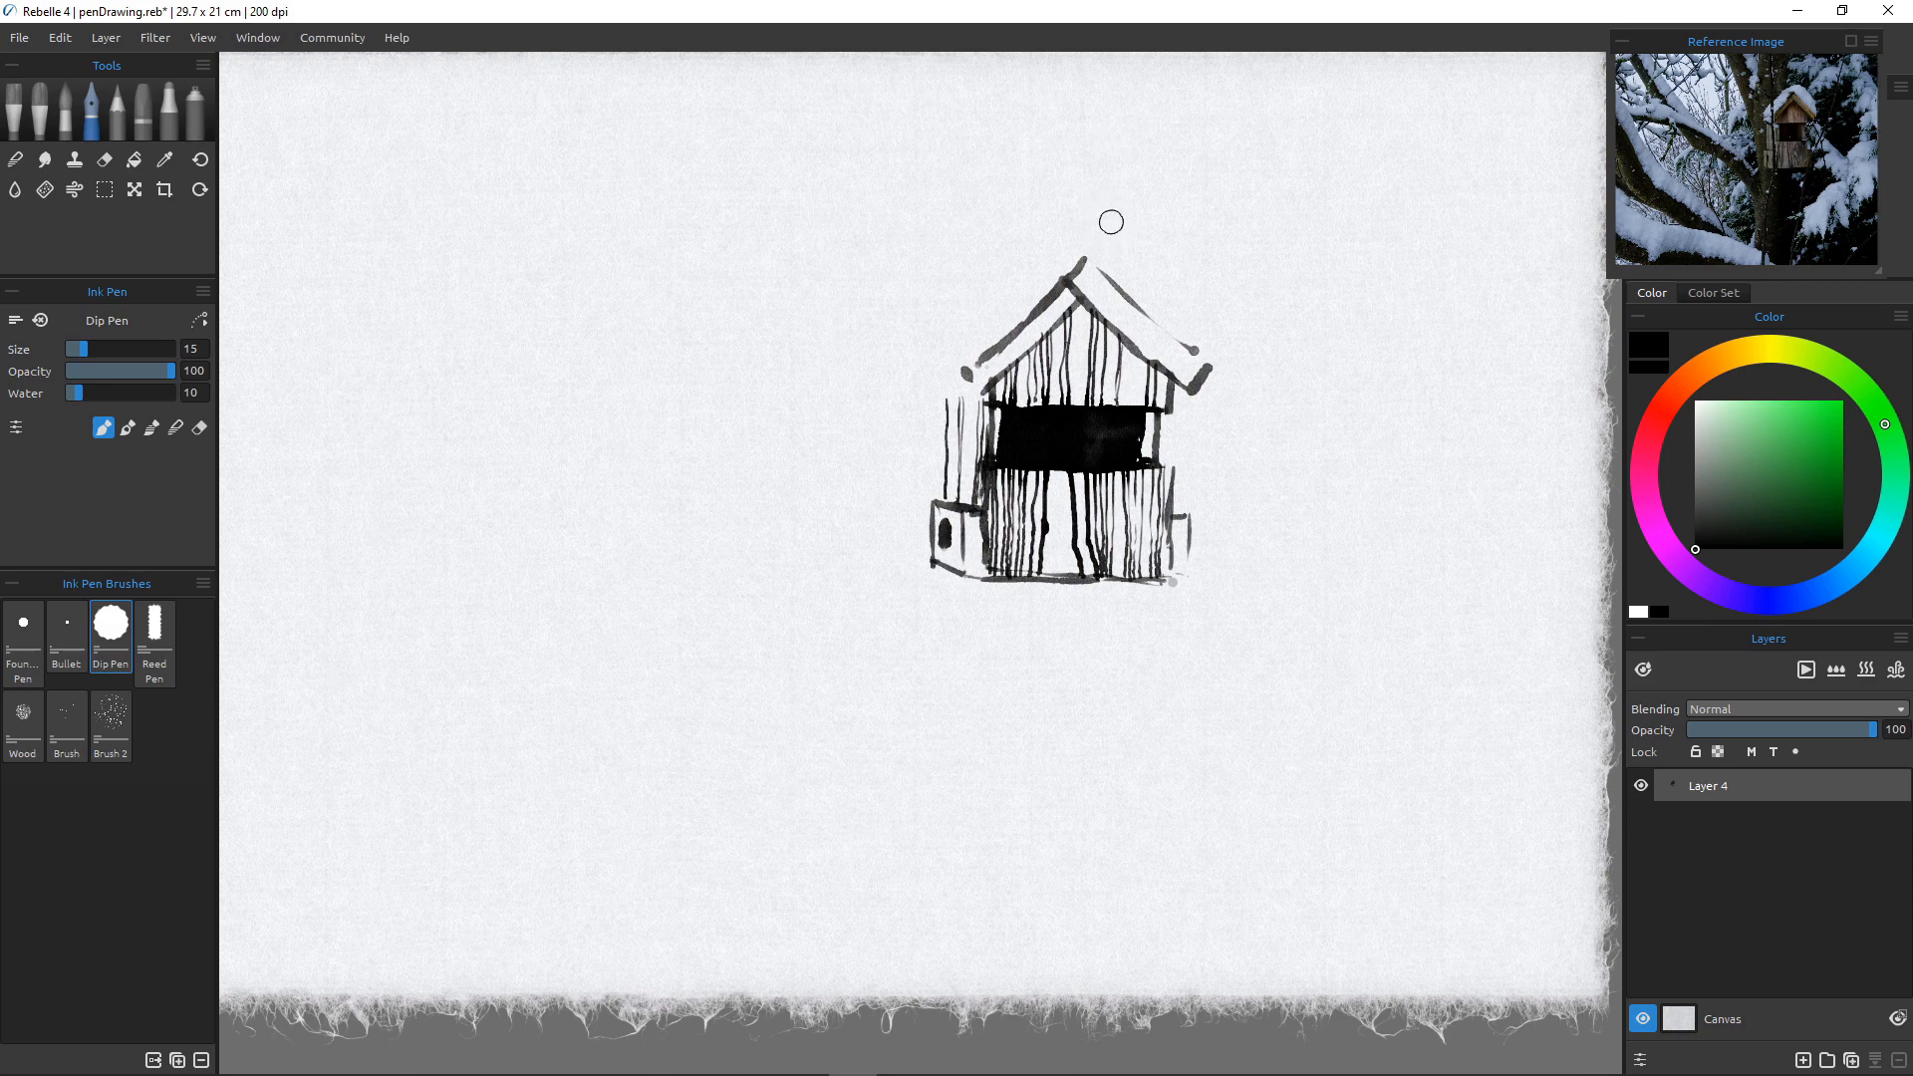
left_click_drag(1111, 218, 1134, 245)
left_click_drag(1216, 346, 1207, 368)
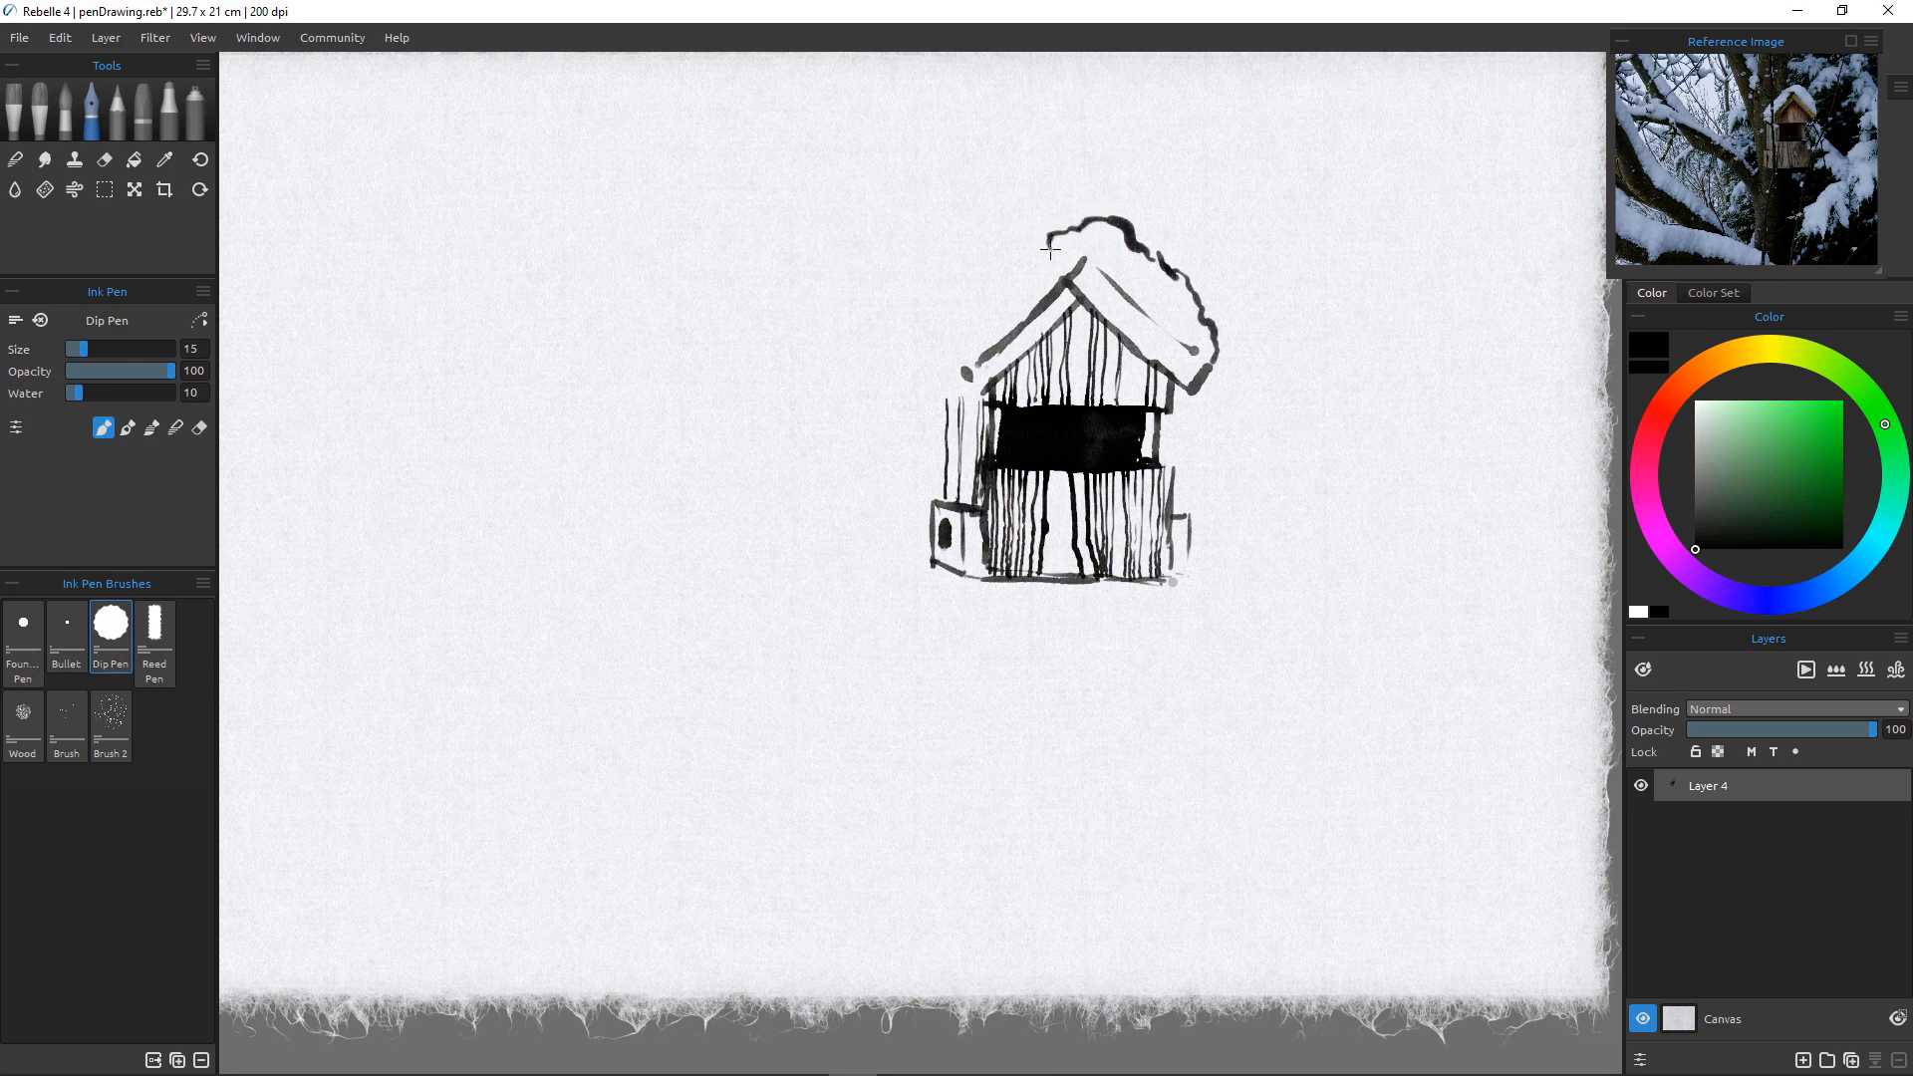
left_click_drag(1048, 241, 993, 294)
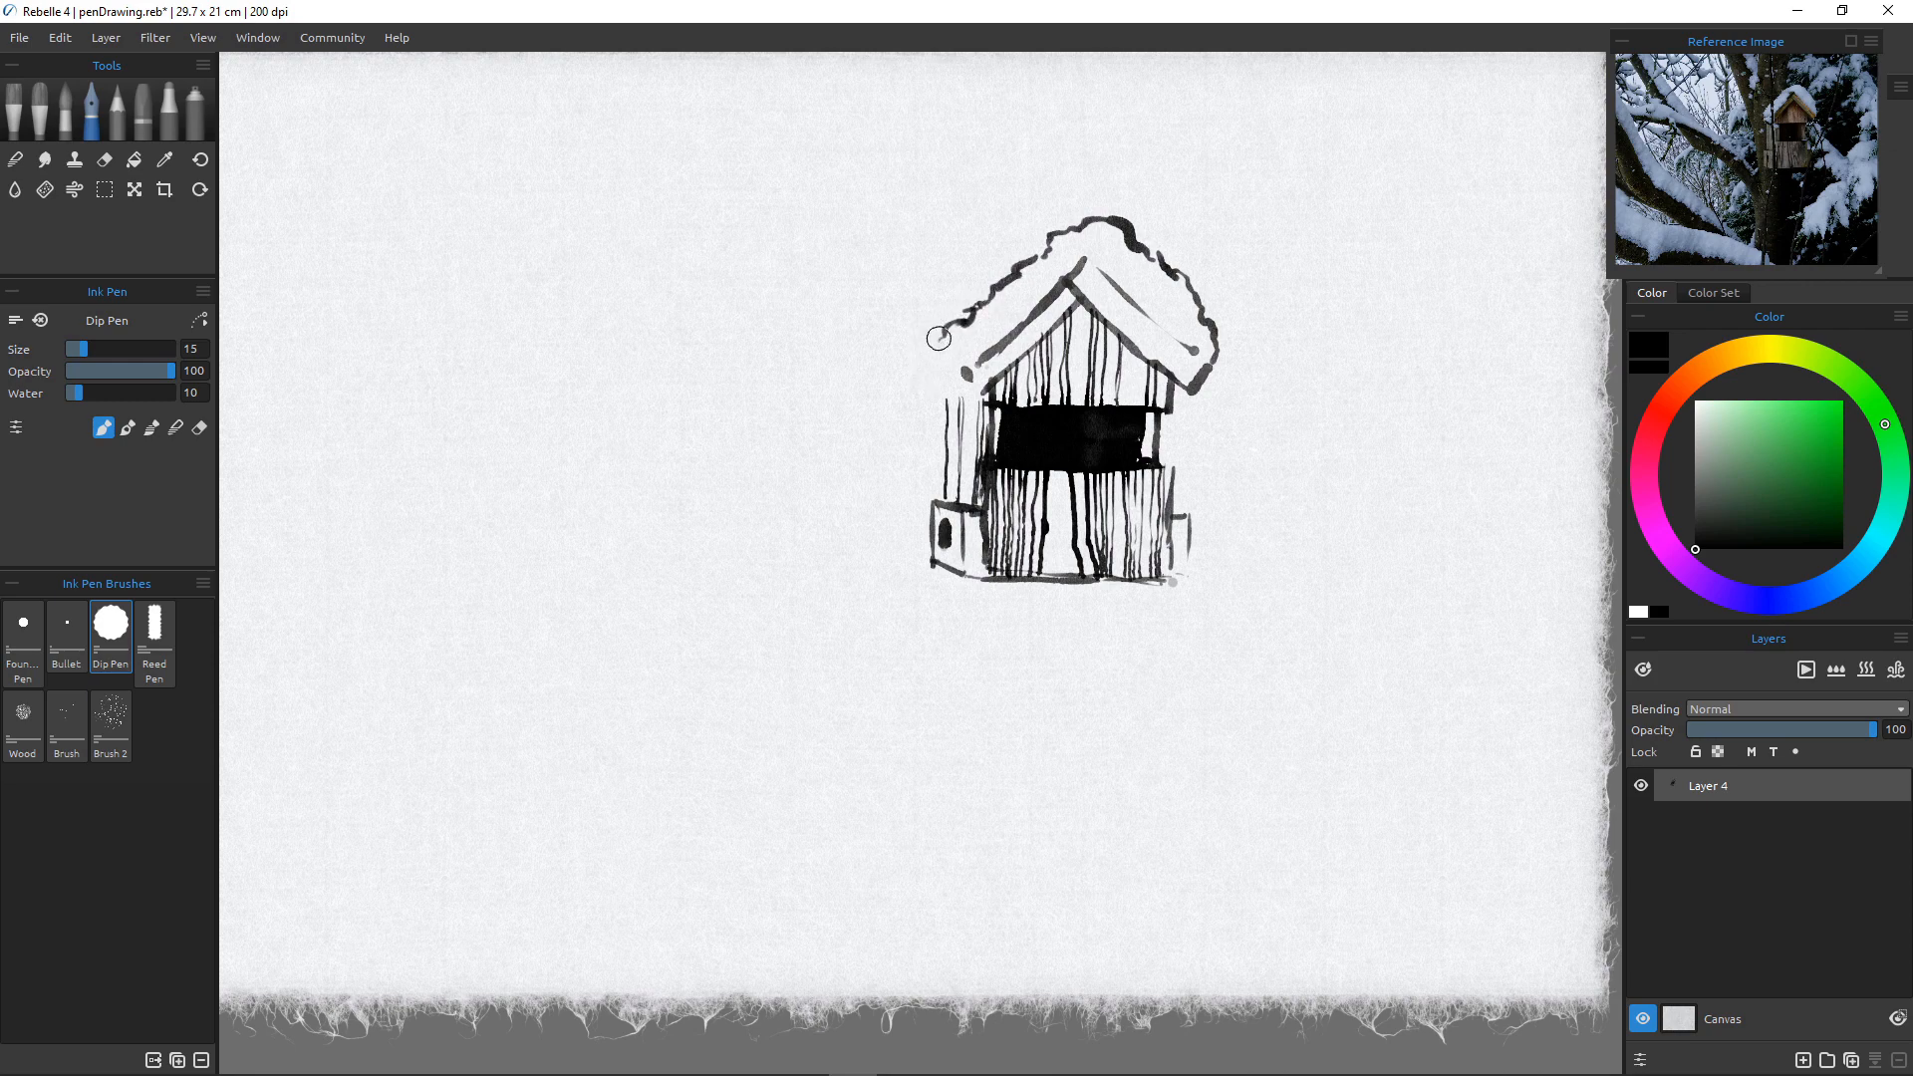
left_click_drag(938, 338, 936, 363)
Draw the tree trunk's edges as a line above and below the birdhouse and a long line to its left ending in a hook.
left_click_drag(1078, 86, 1060, 227)
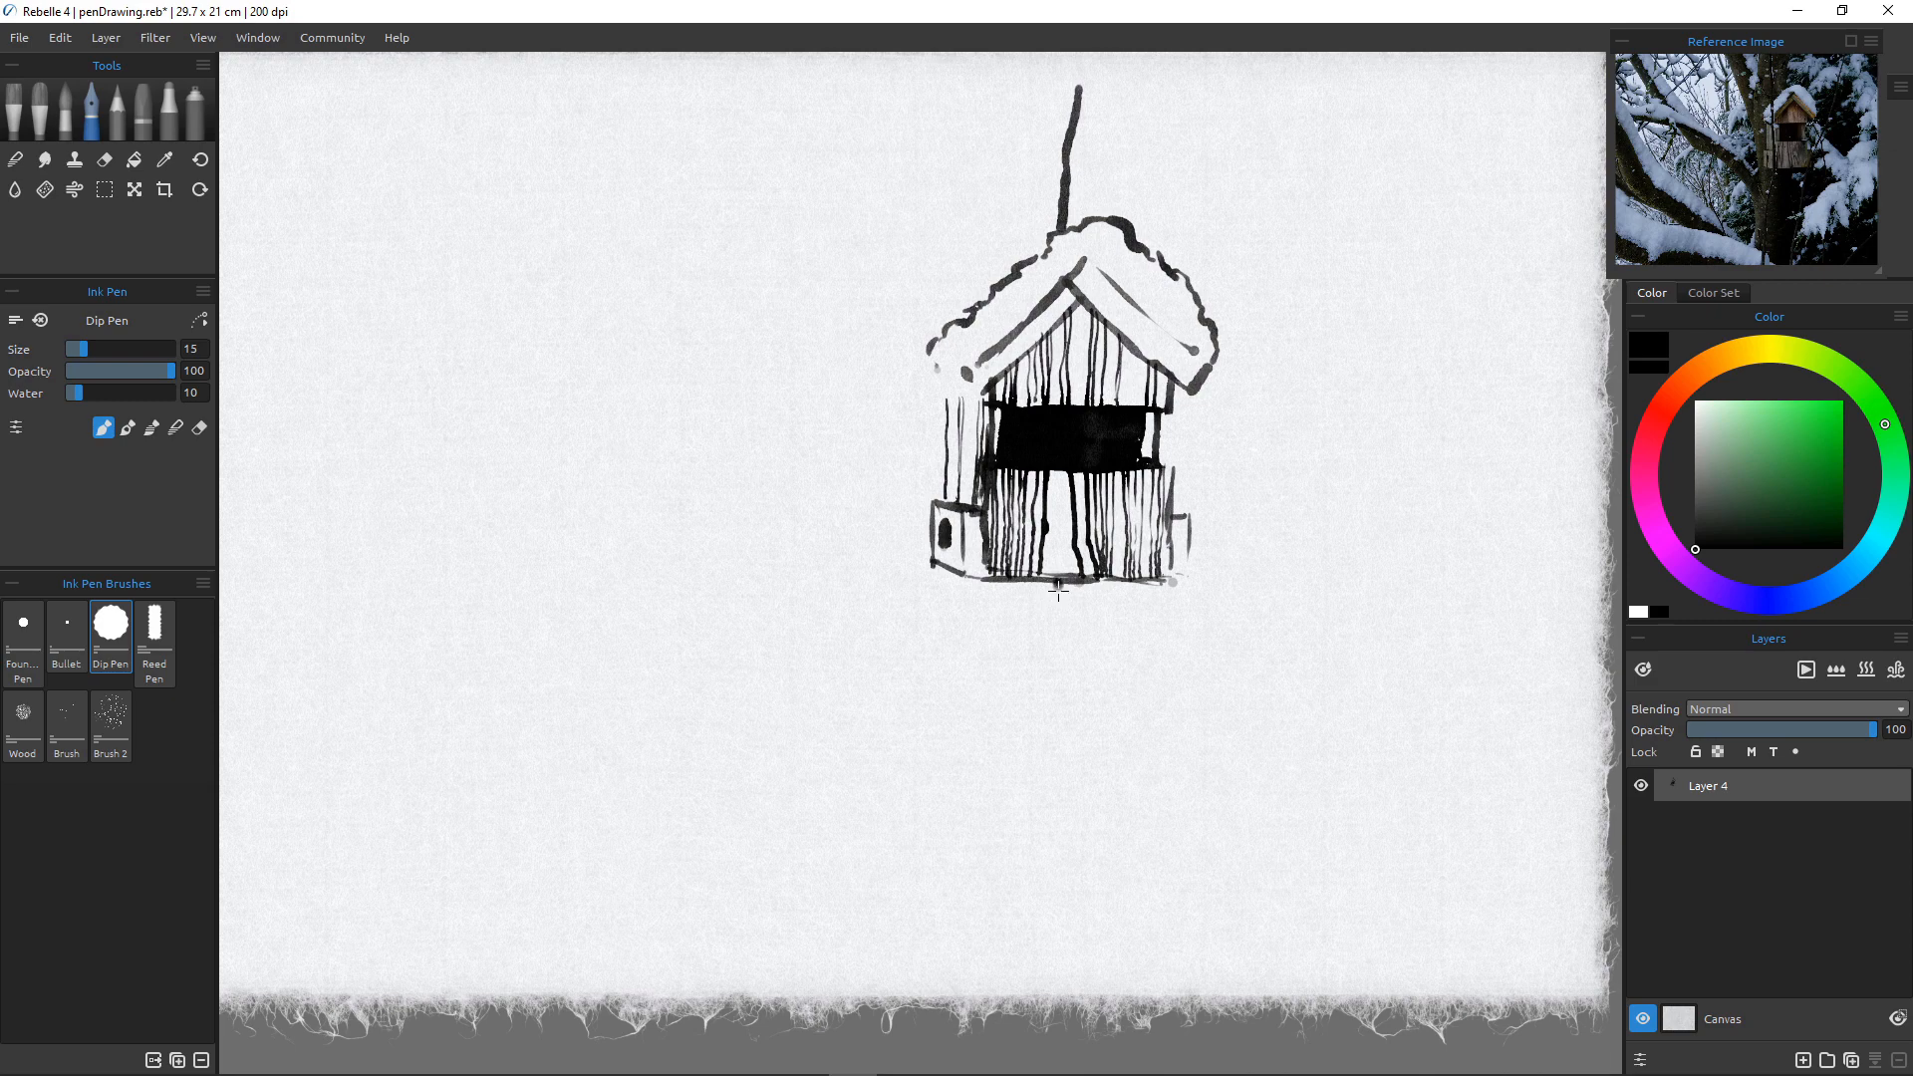
left_click_drag(1058, 584, 1051, 802)
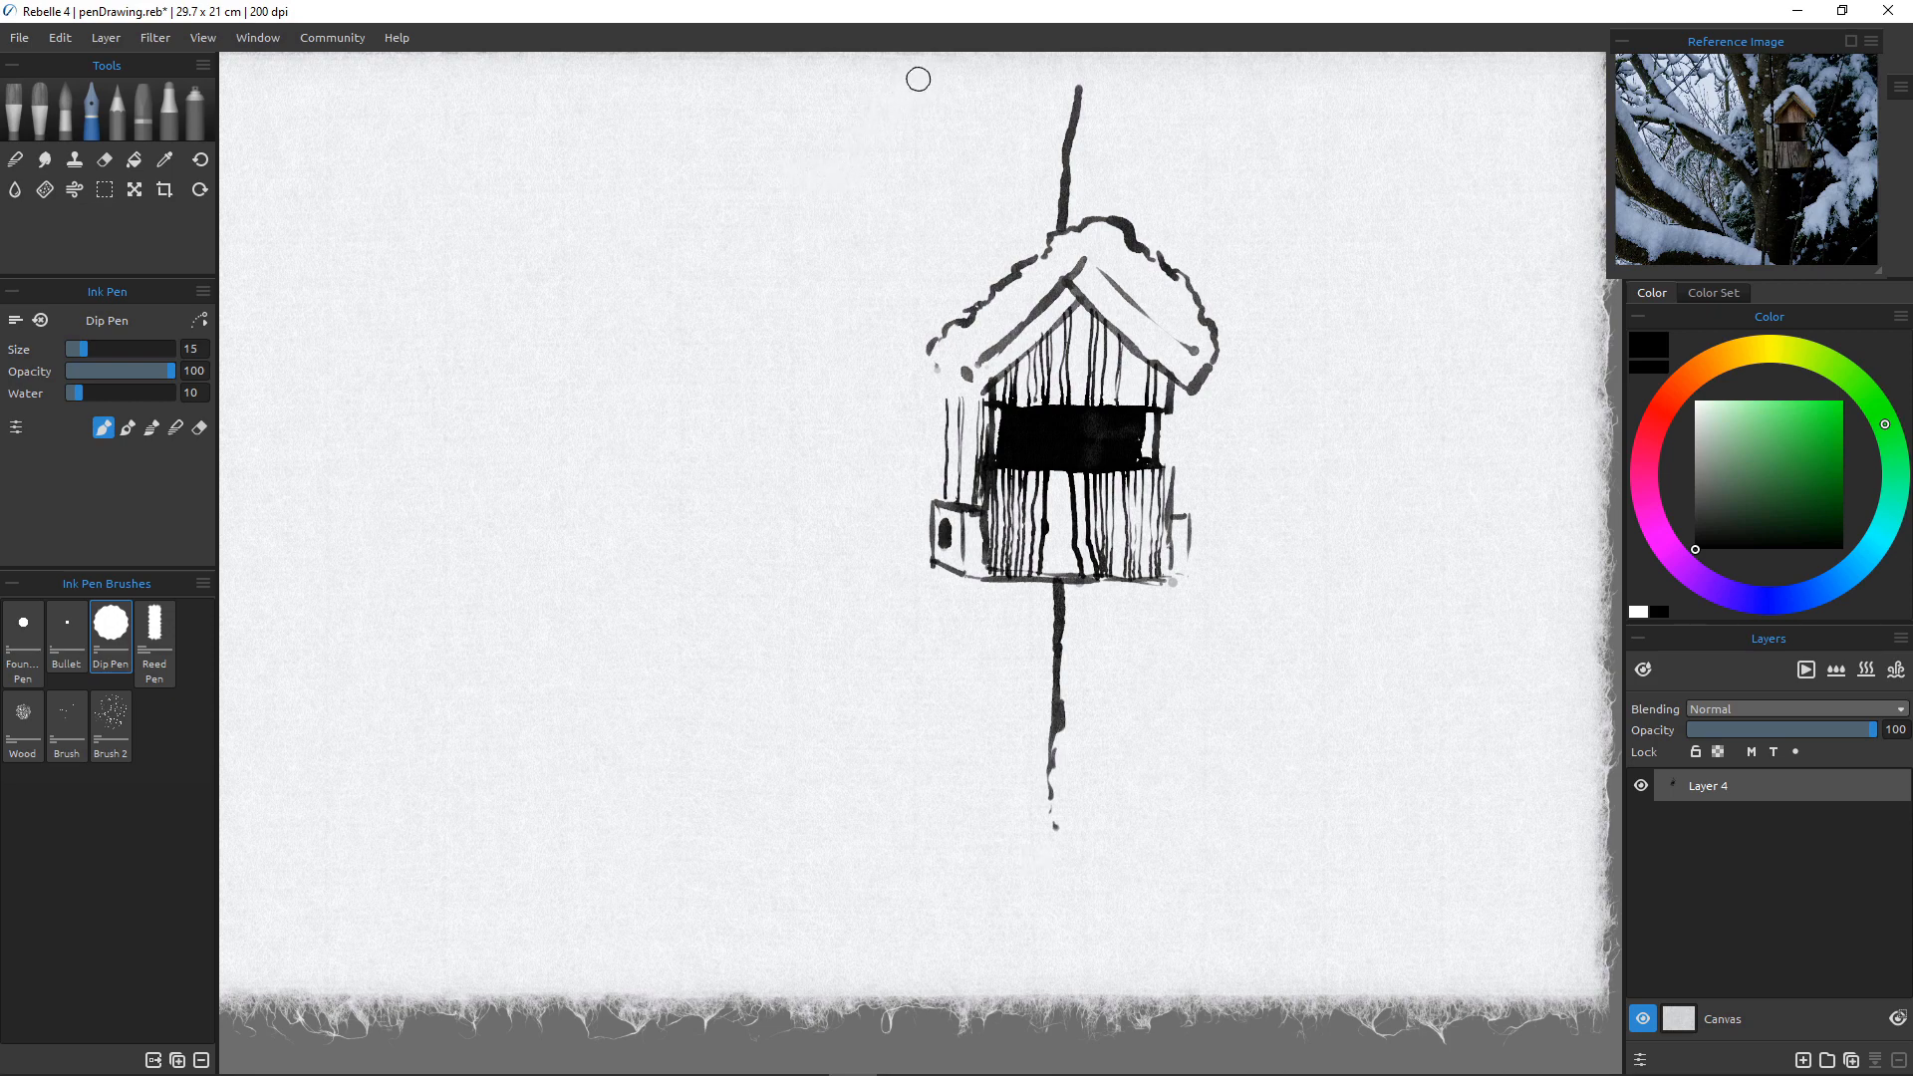
mouse_move(917, 76)
left_mouse_down()
mouse_move(857, 445)
mouse_move(865, 623)
mouse_move(834, 621)
left_mouse_up()
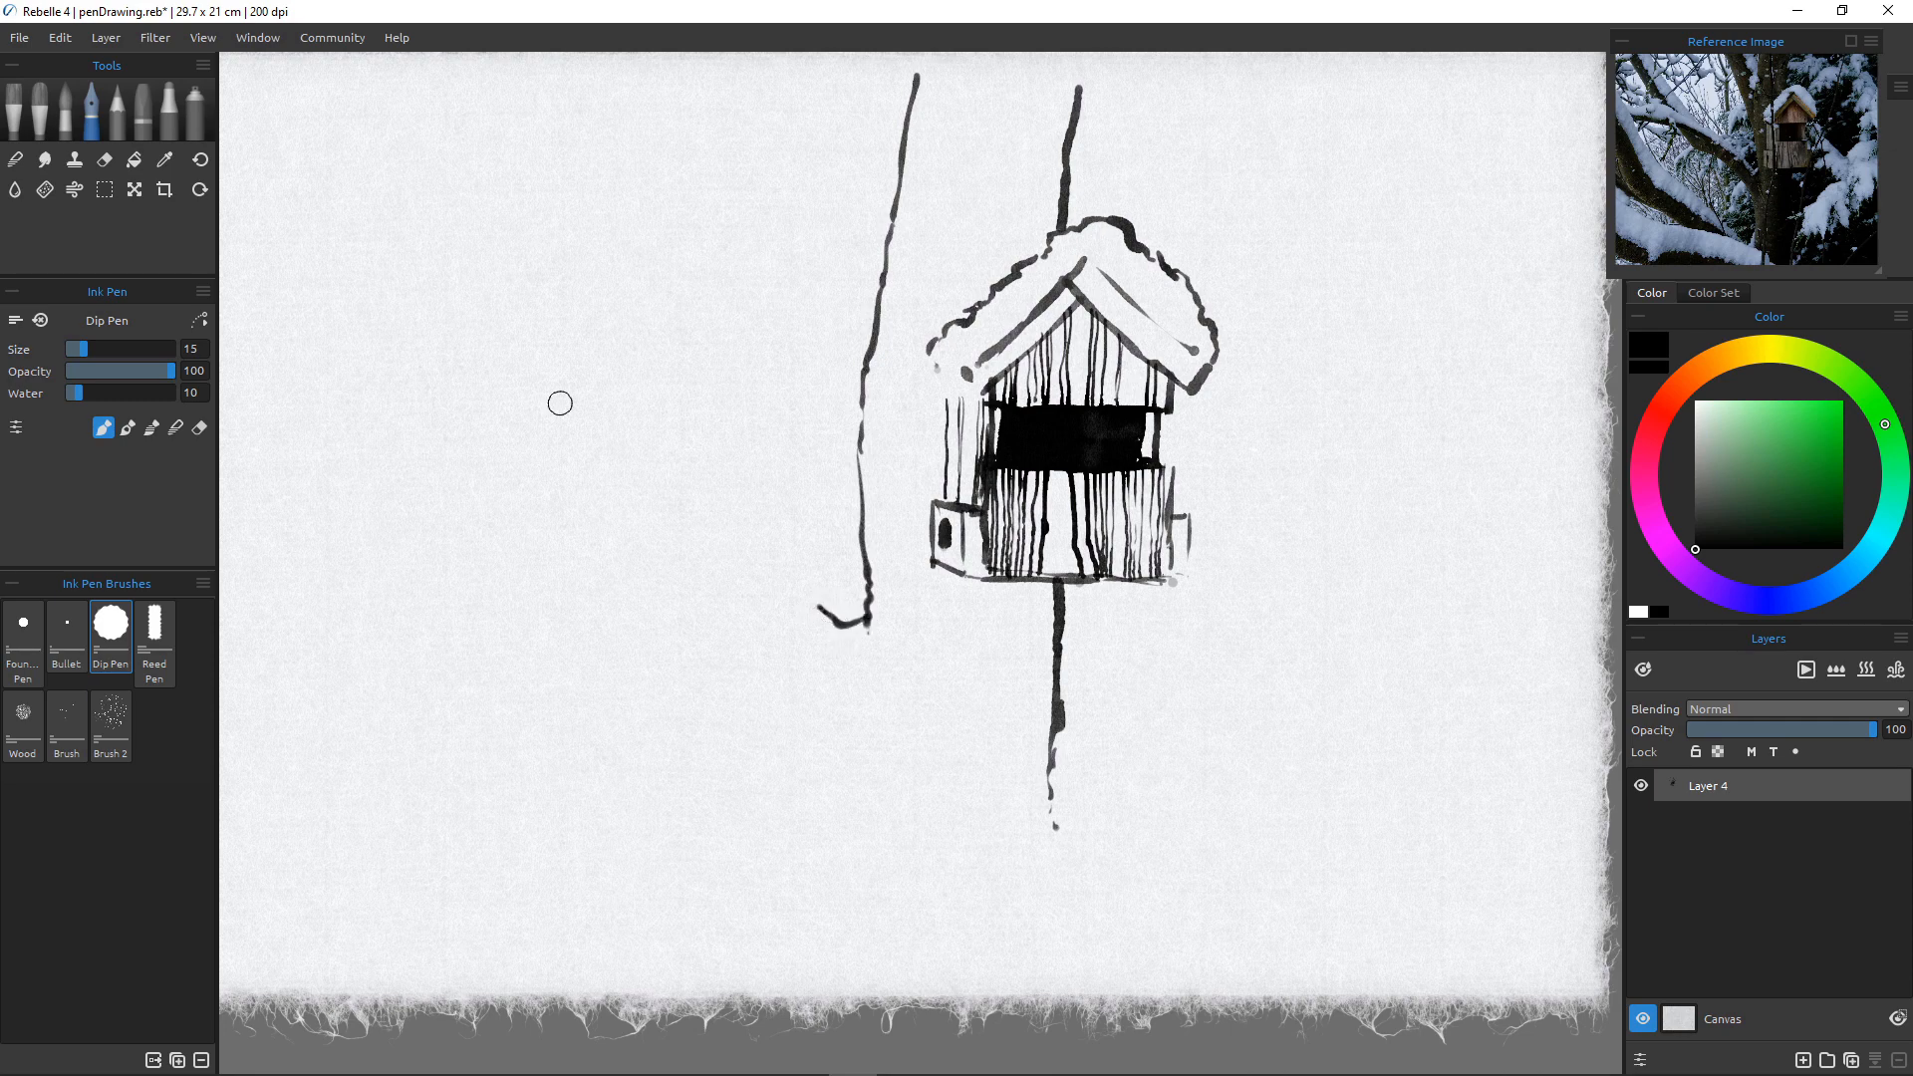
Draw the upper and lower edges of a long branch rising leftward from the hook on the trunk's left edge.
scroll(688, 653, "down", 3)
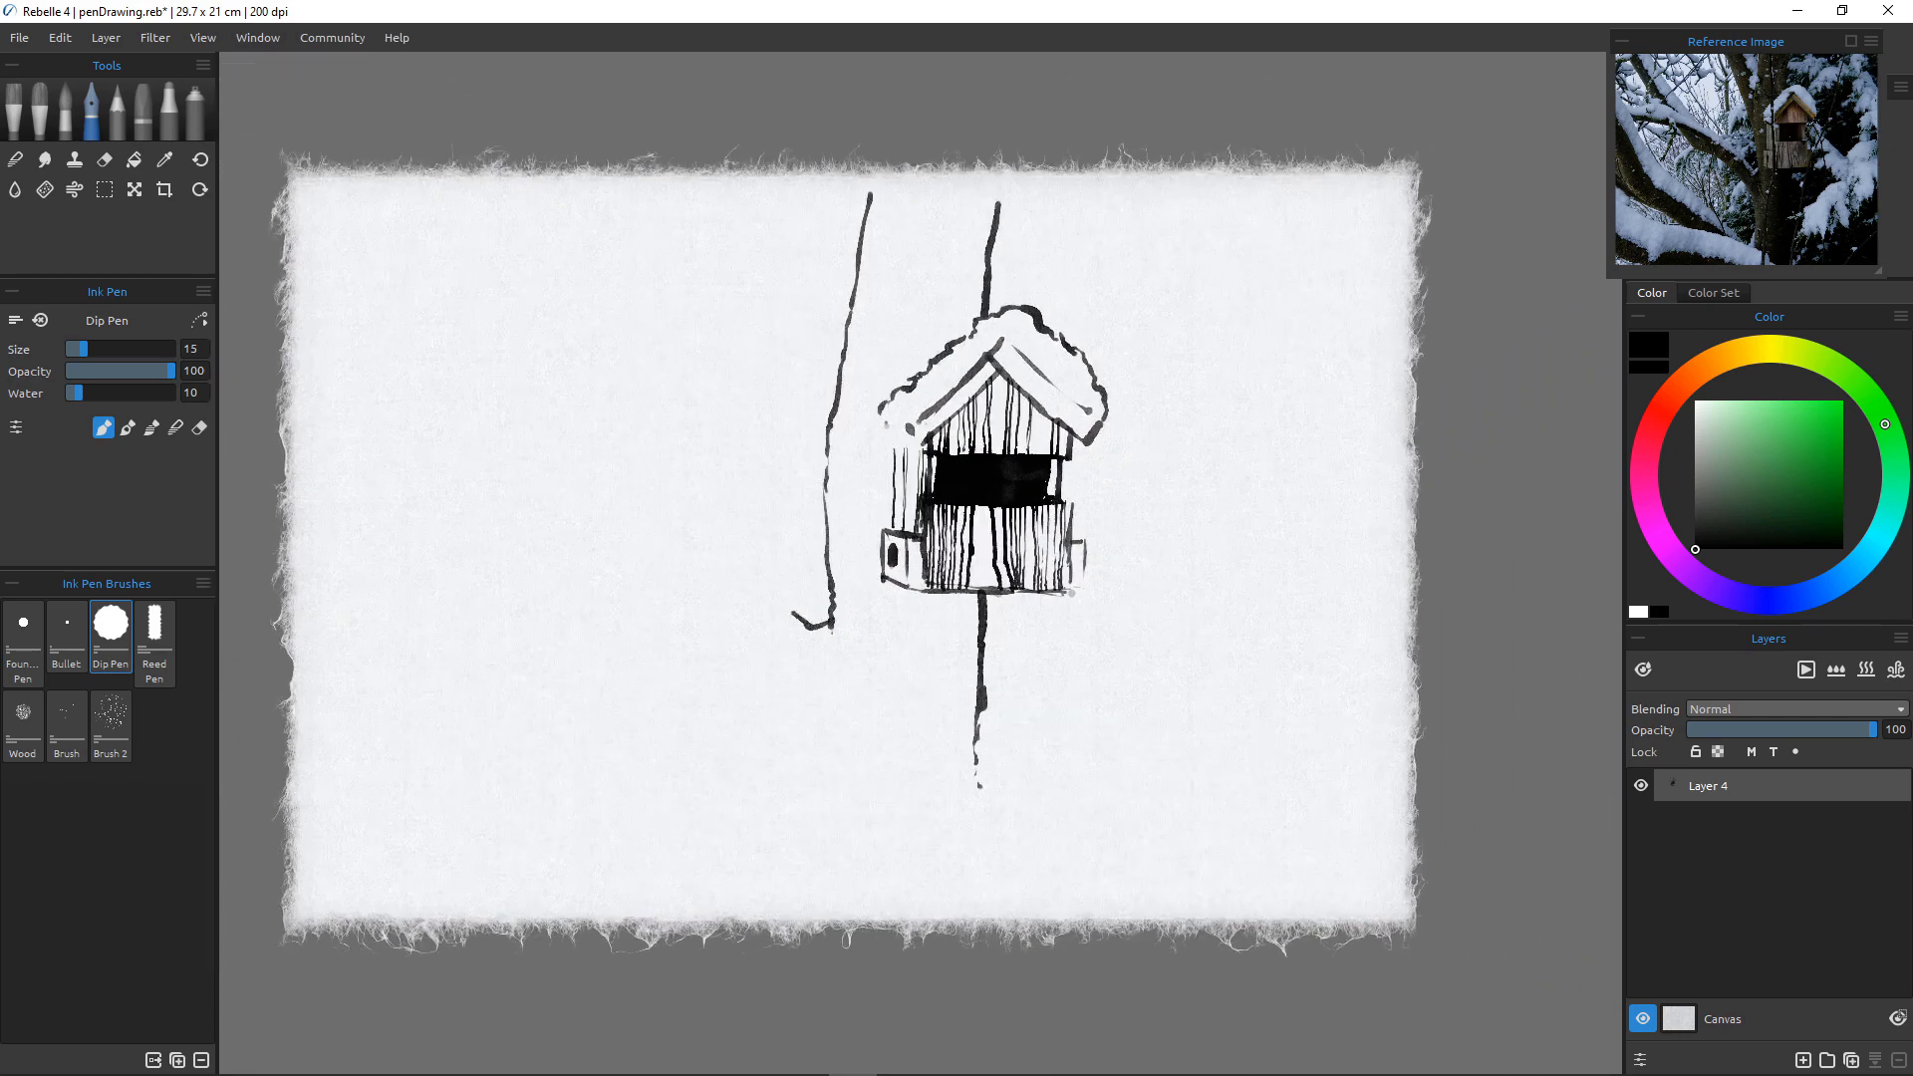
scroll(687, 653, "up", 3)
scroll(687, 653, "down", 2)
scroll(680, 642, "down", 1)
left_click_drag(680, 643, 746, 647)
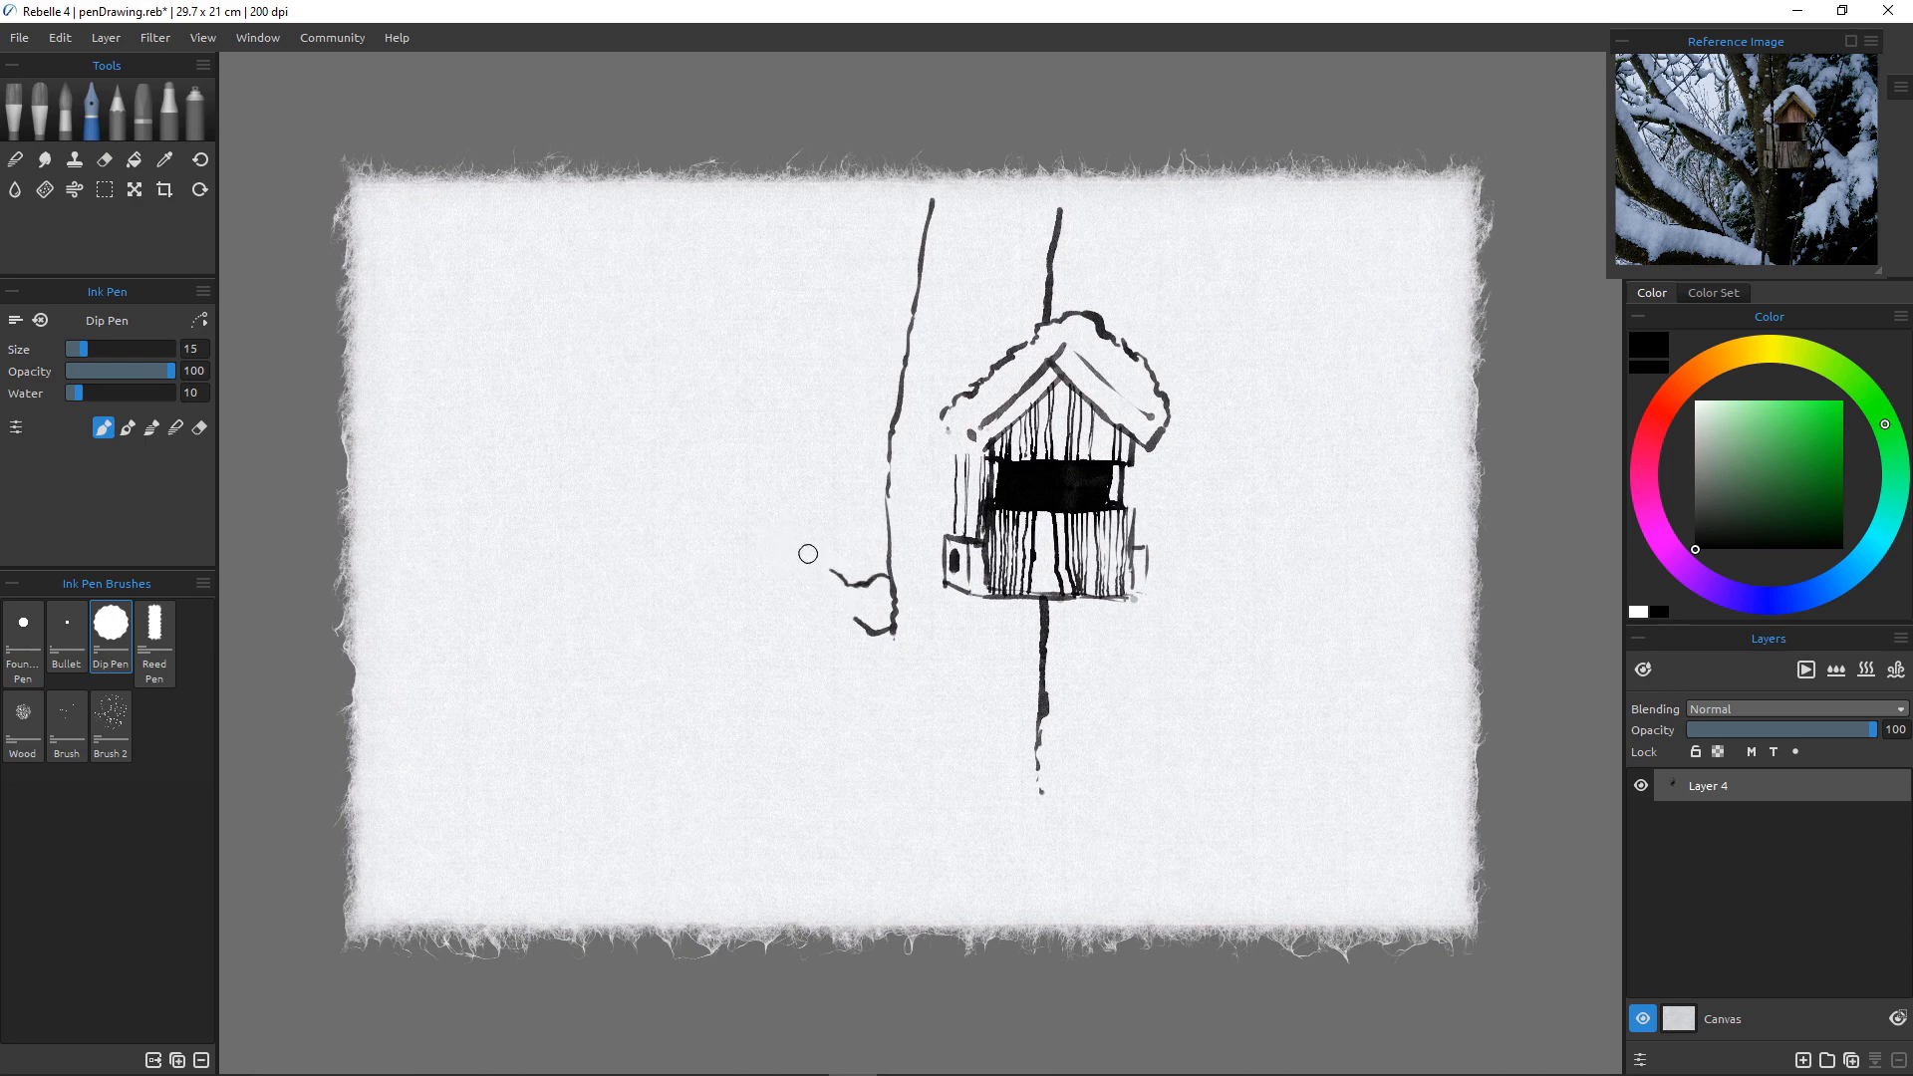
mouse_move(827, 567)
left_mouse_down()
mouse_move(516, 416)
mouse_move(402, 421)
left_mouse_up()
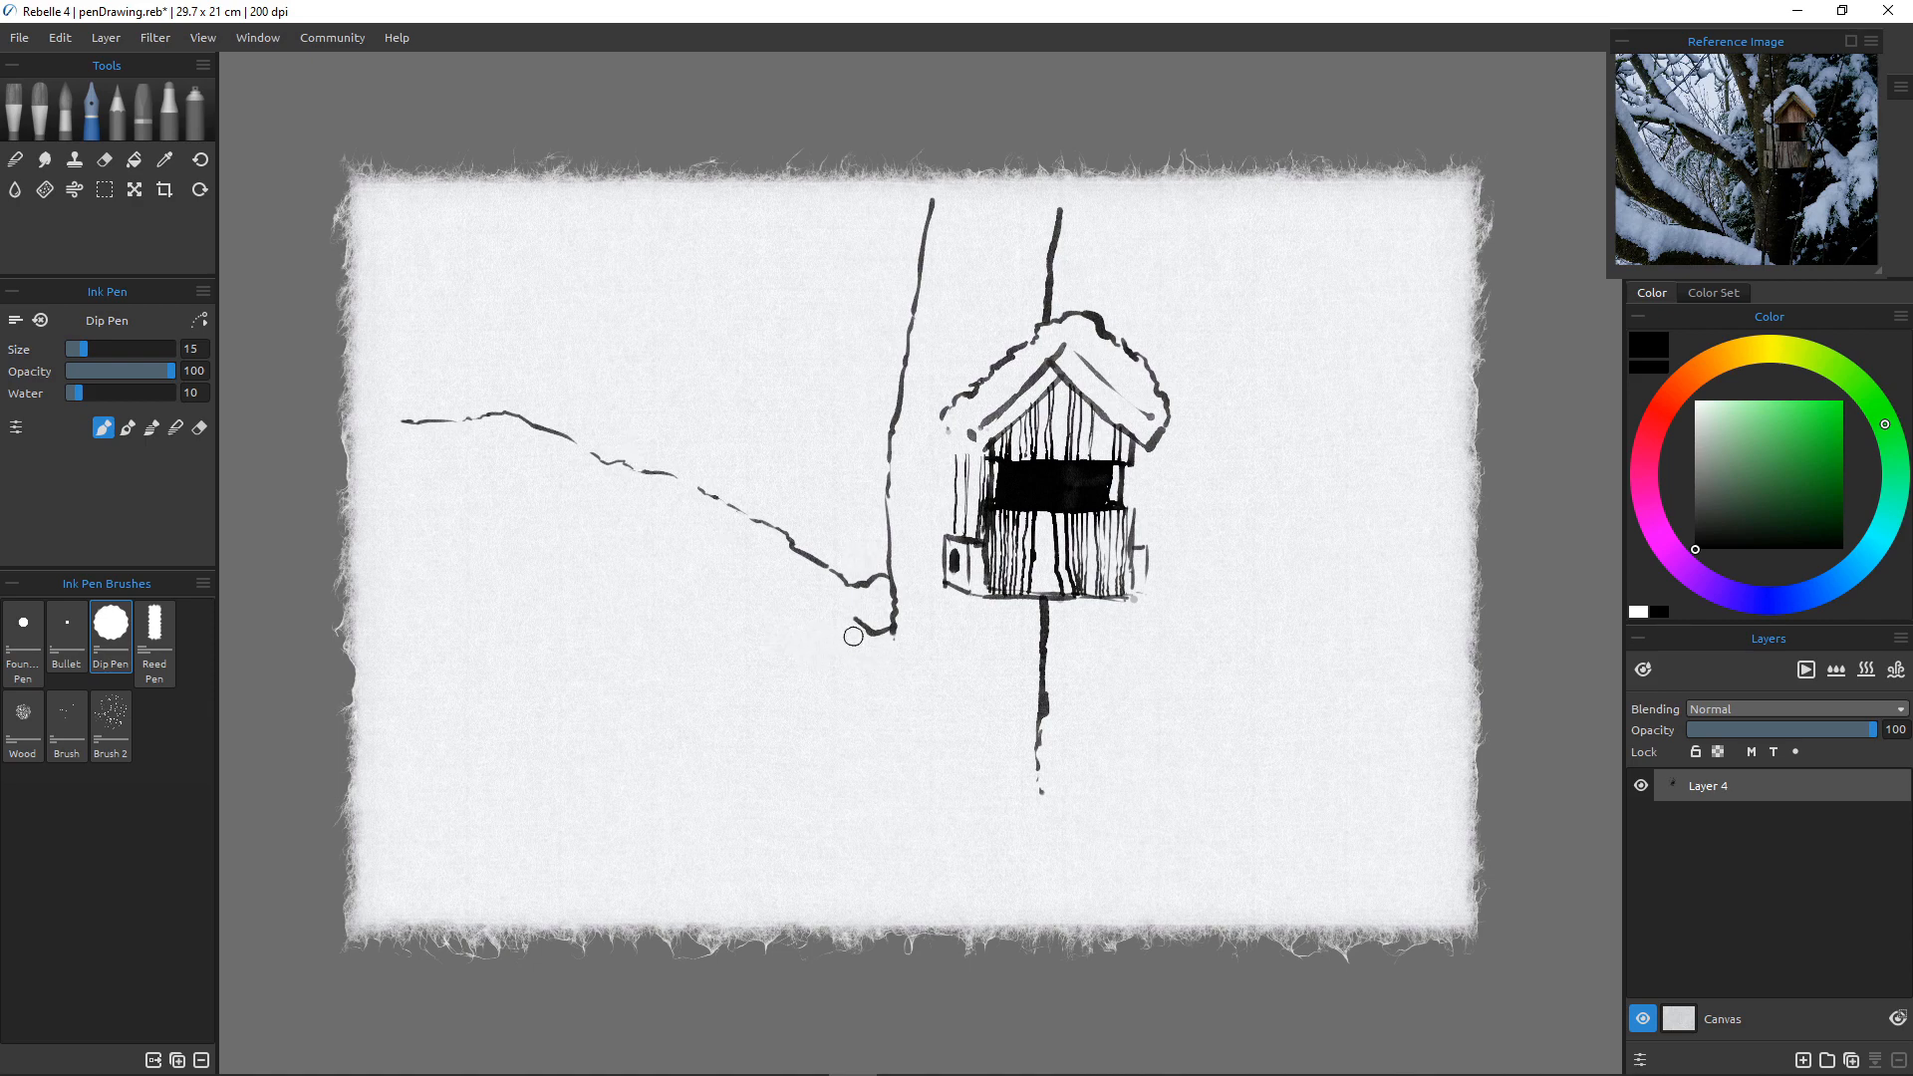
mouse_move(880, 692)
left_mouse_down()
mouse_move(832, 627)
mouse_move(615, 518)
left_mouse_up()
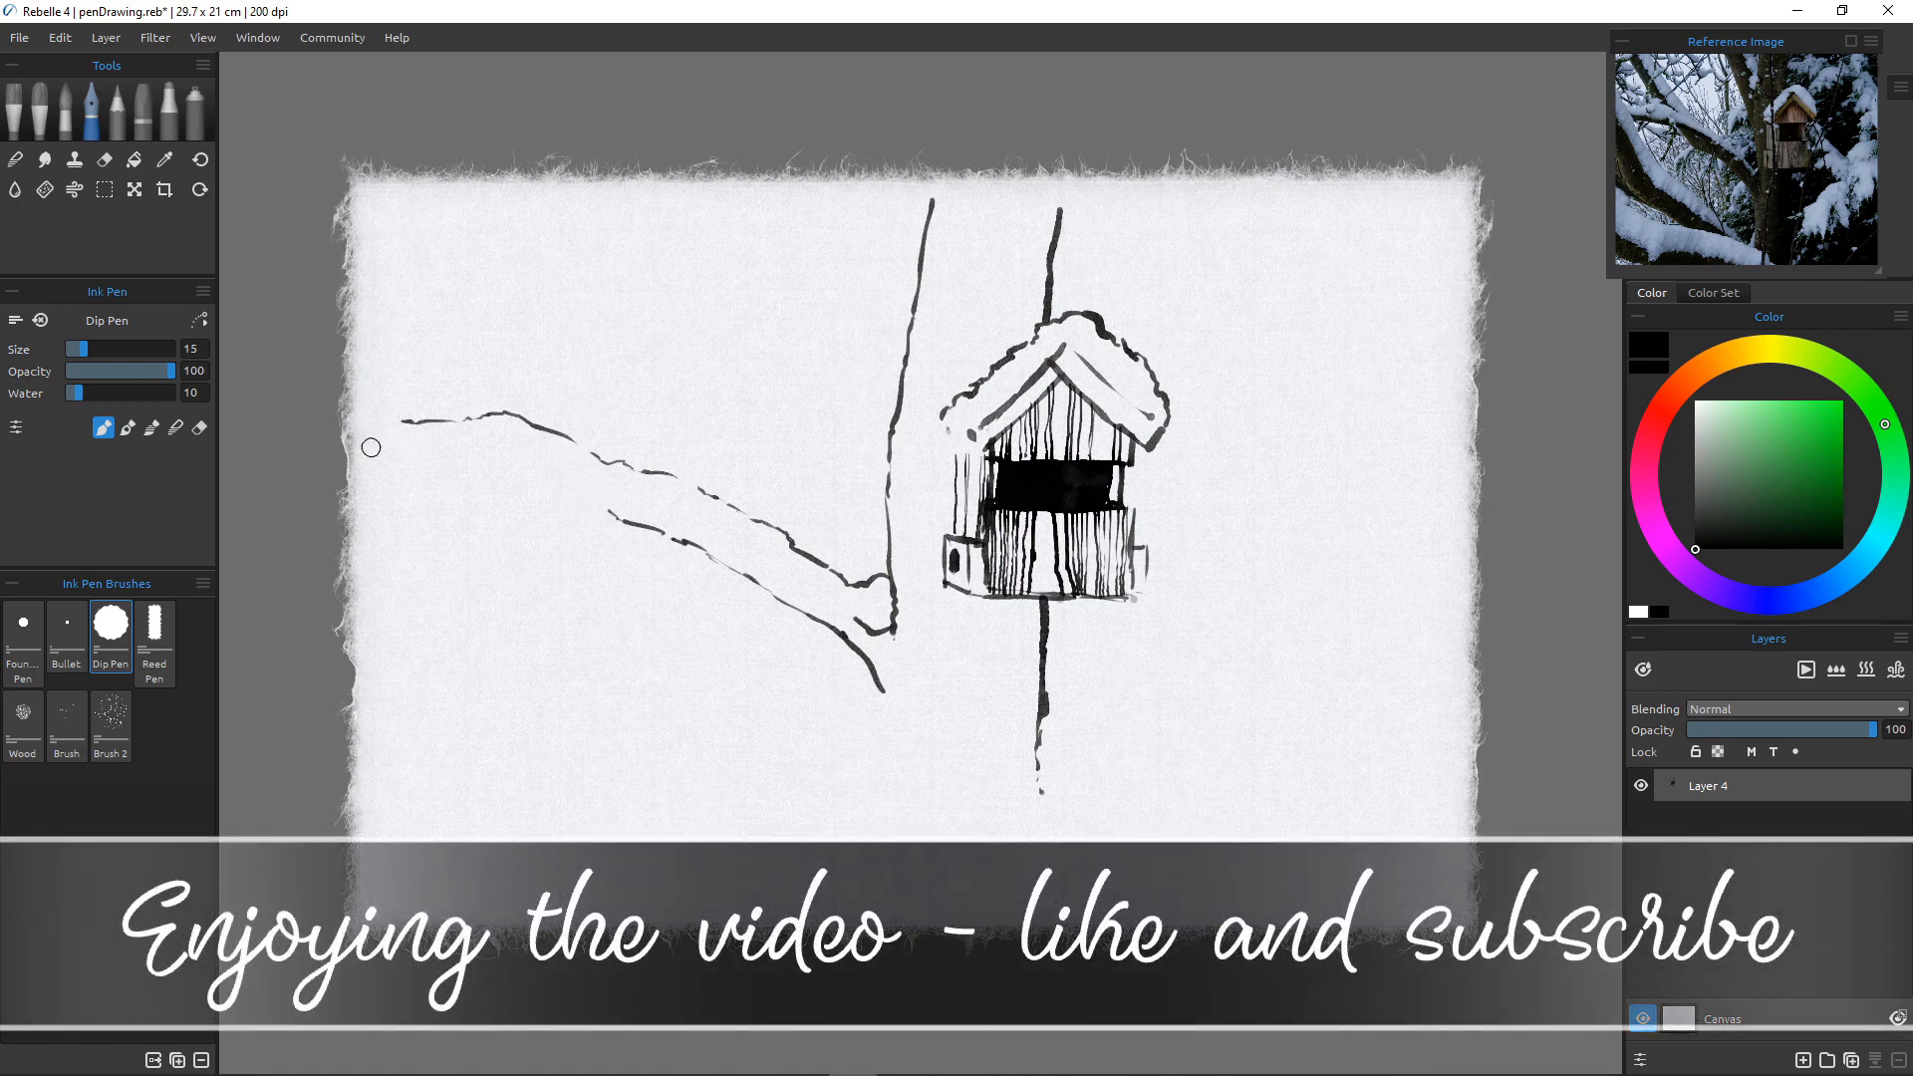
Complete the underside of the branch's outer end and outline the snow layer along its top back to the trunk.
left_click_drag(380, 443, 561, 460)
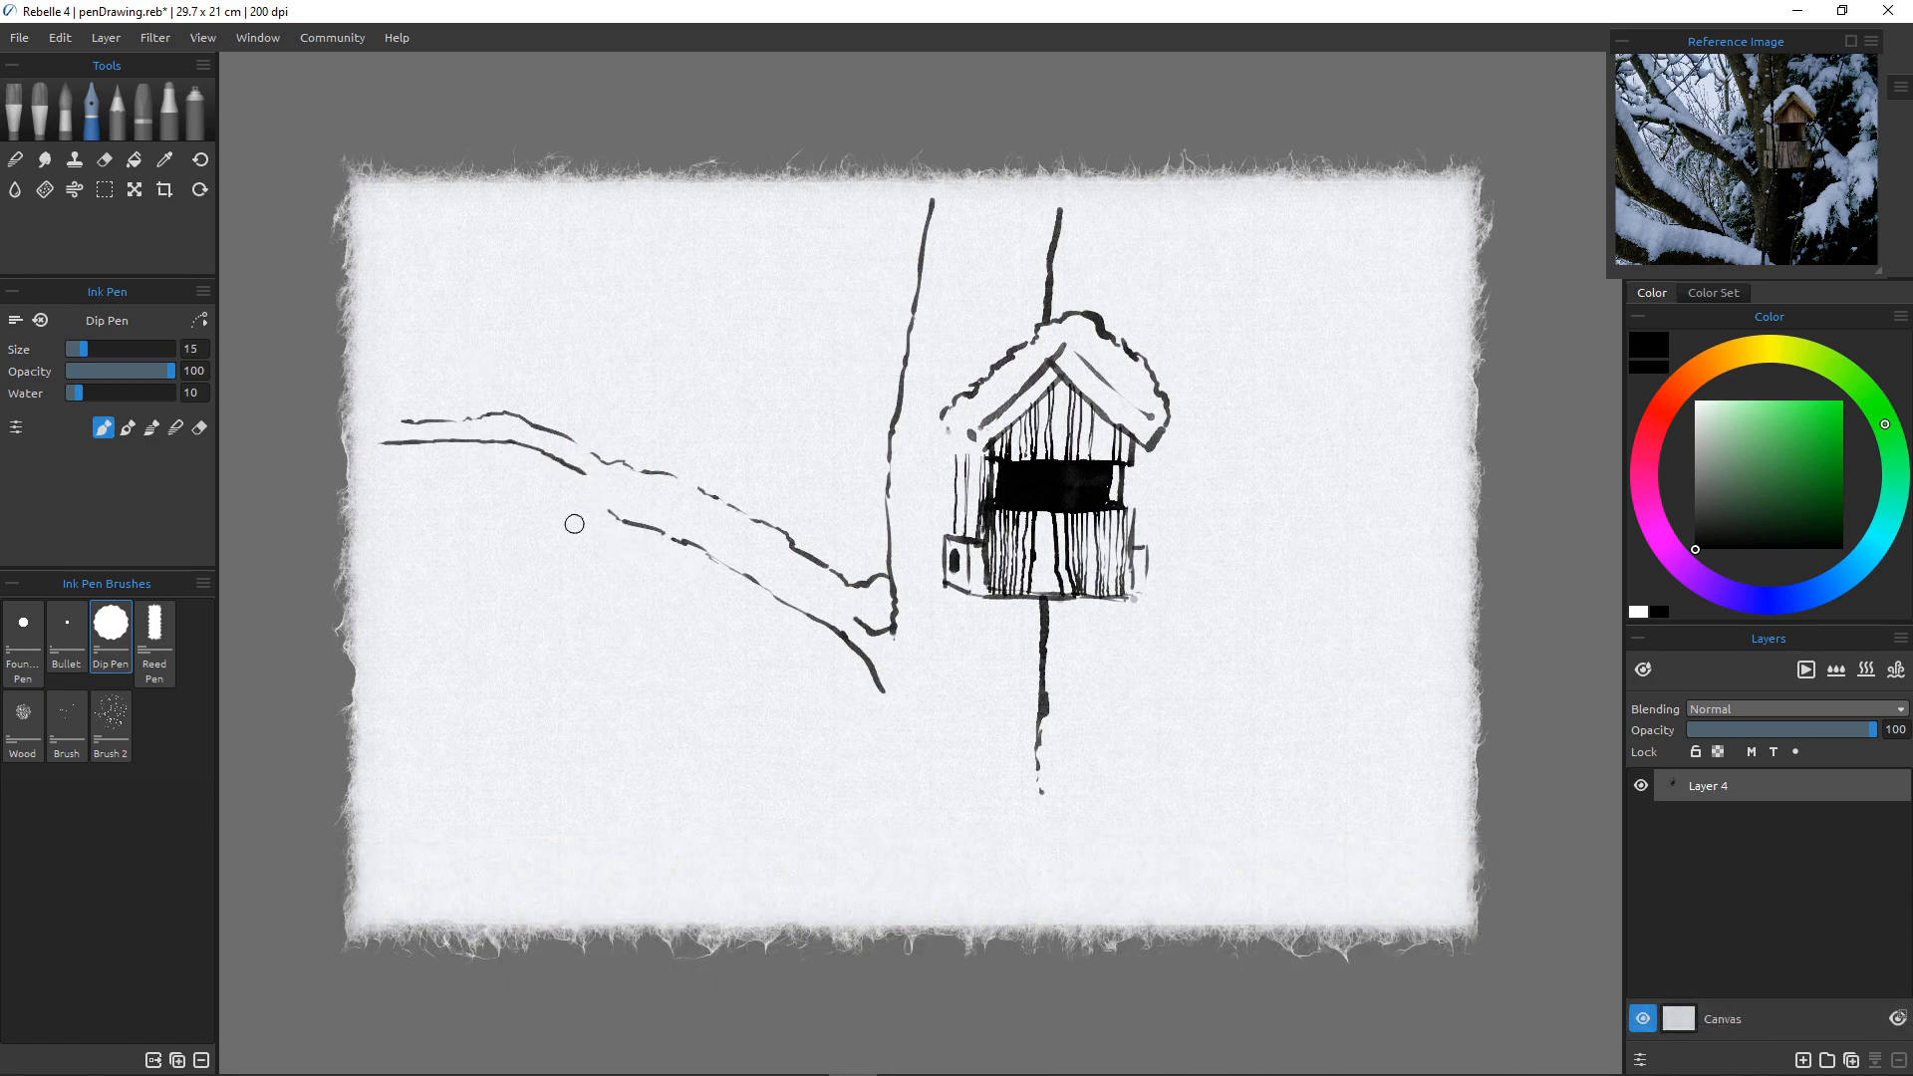
left_click_drag(593, 475, 634, 496)
left_click_drag(373, 376, 407, 384)
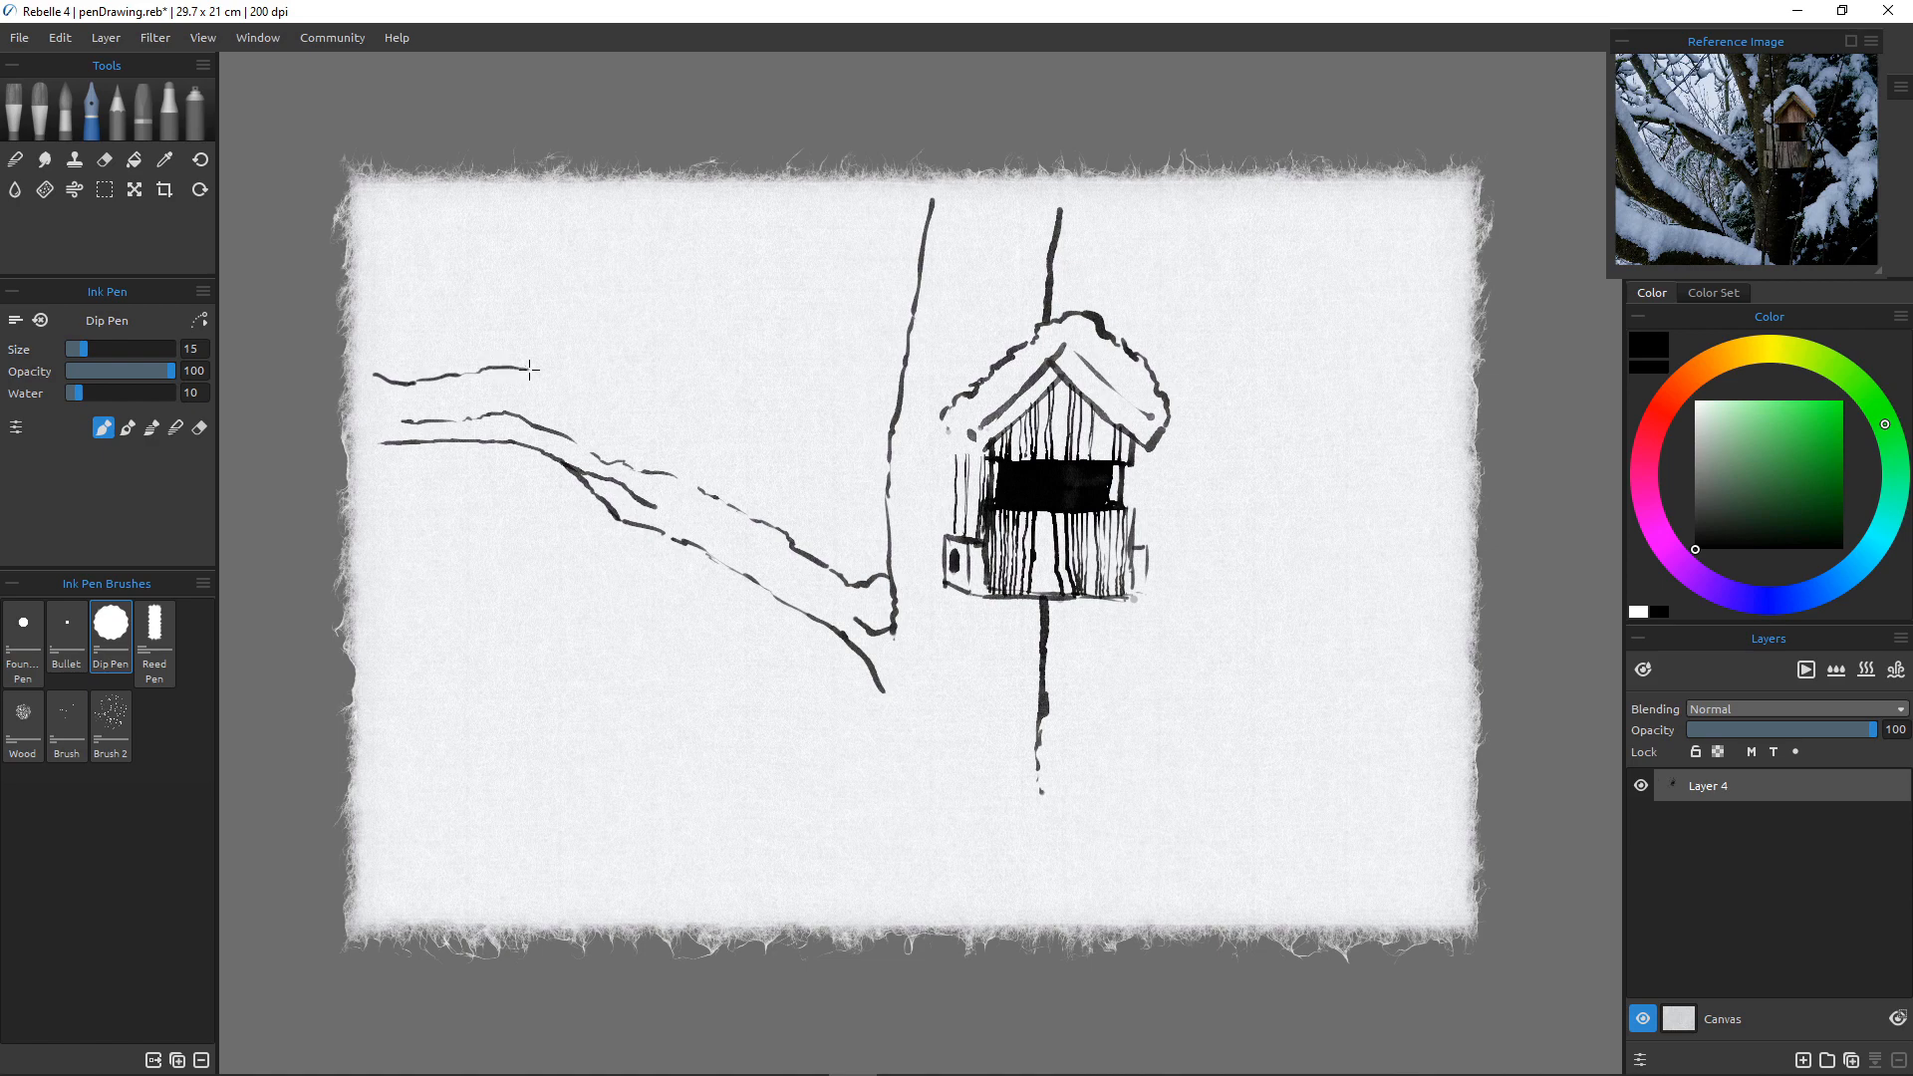
left_click_drag(520, 368, 659, 428)
left_click_drag(718, 453, 799, 516)
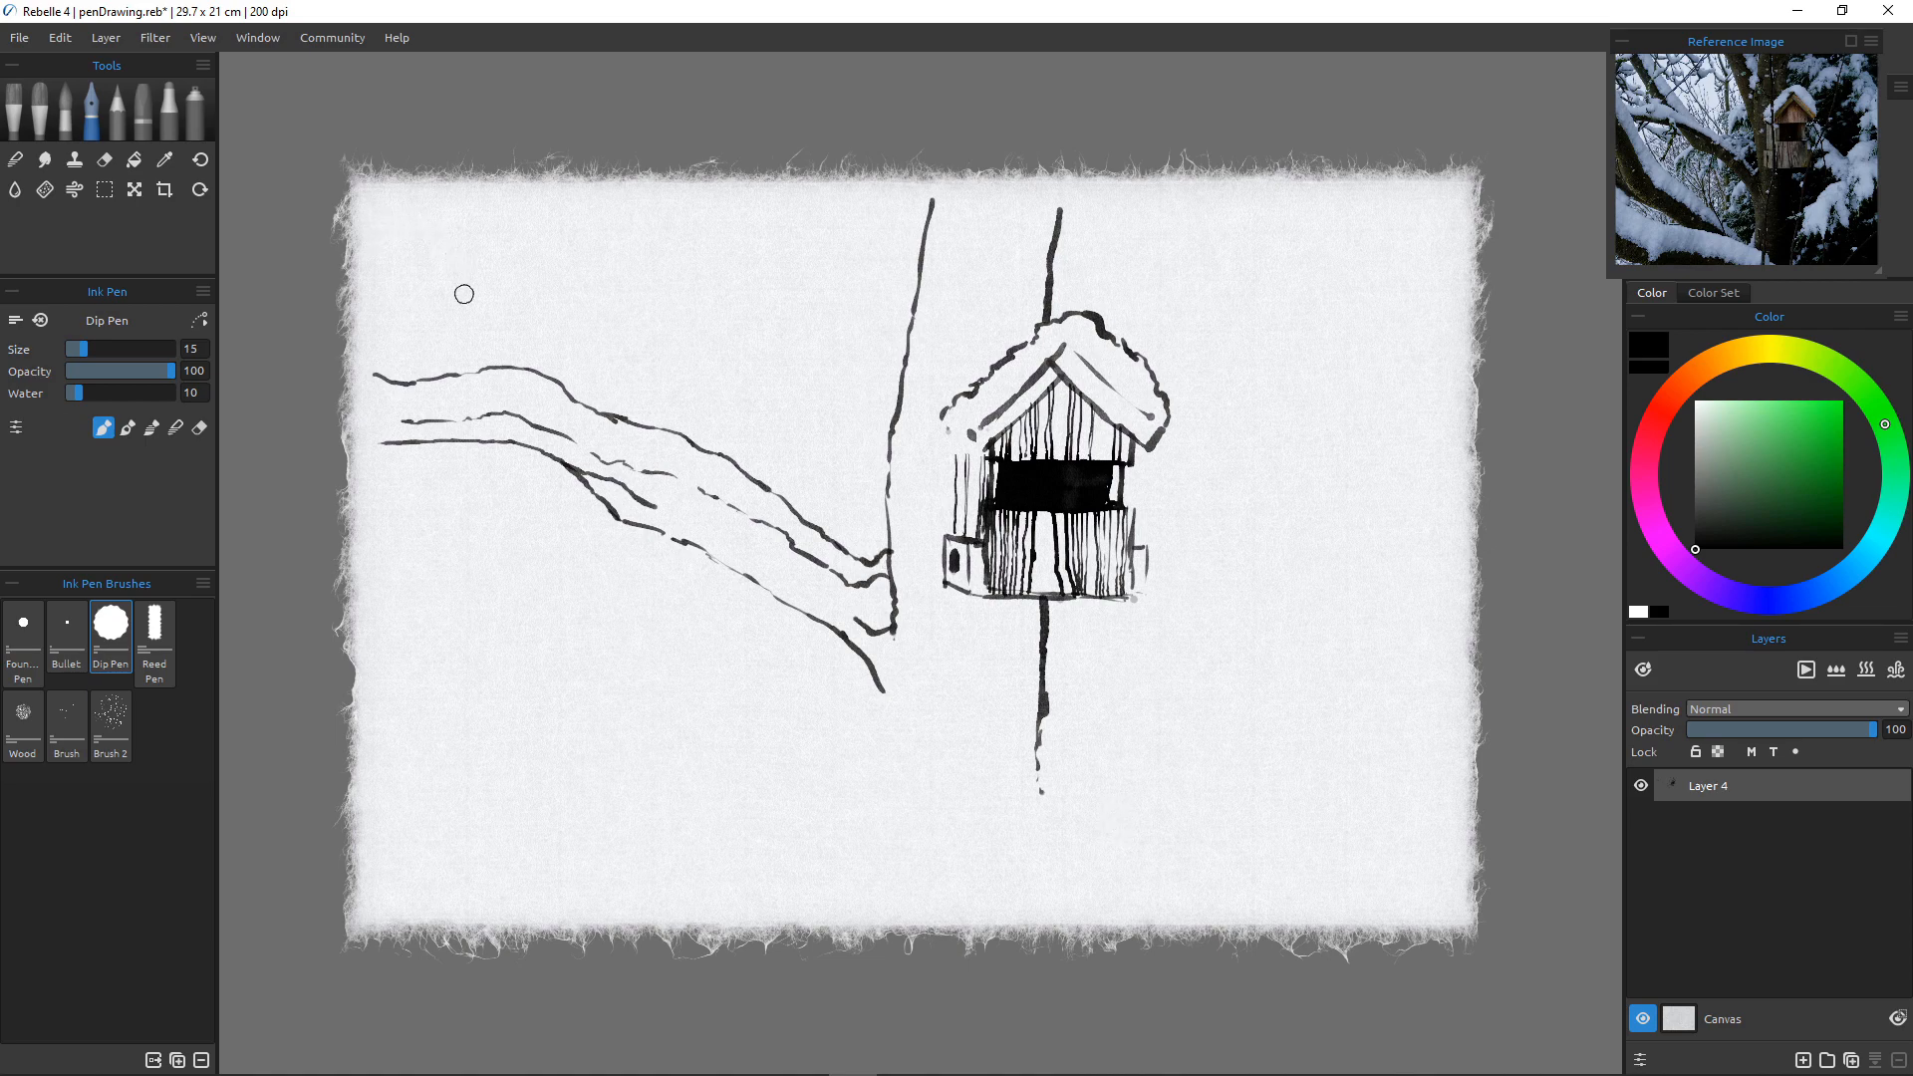
Draw two side branches growing from the top of the snowy branch up to the paper's upper-left edge.
left_click_drag(492, 360, 479, 332)
left_click_drag(416, 218, 493, 361)
left_click_drag(399, 215, 356, 240)
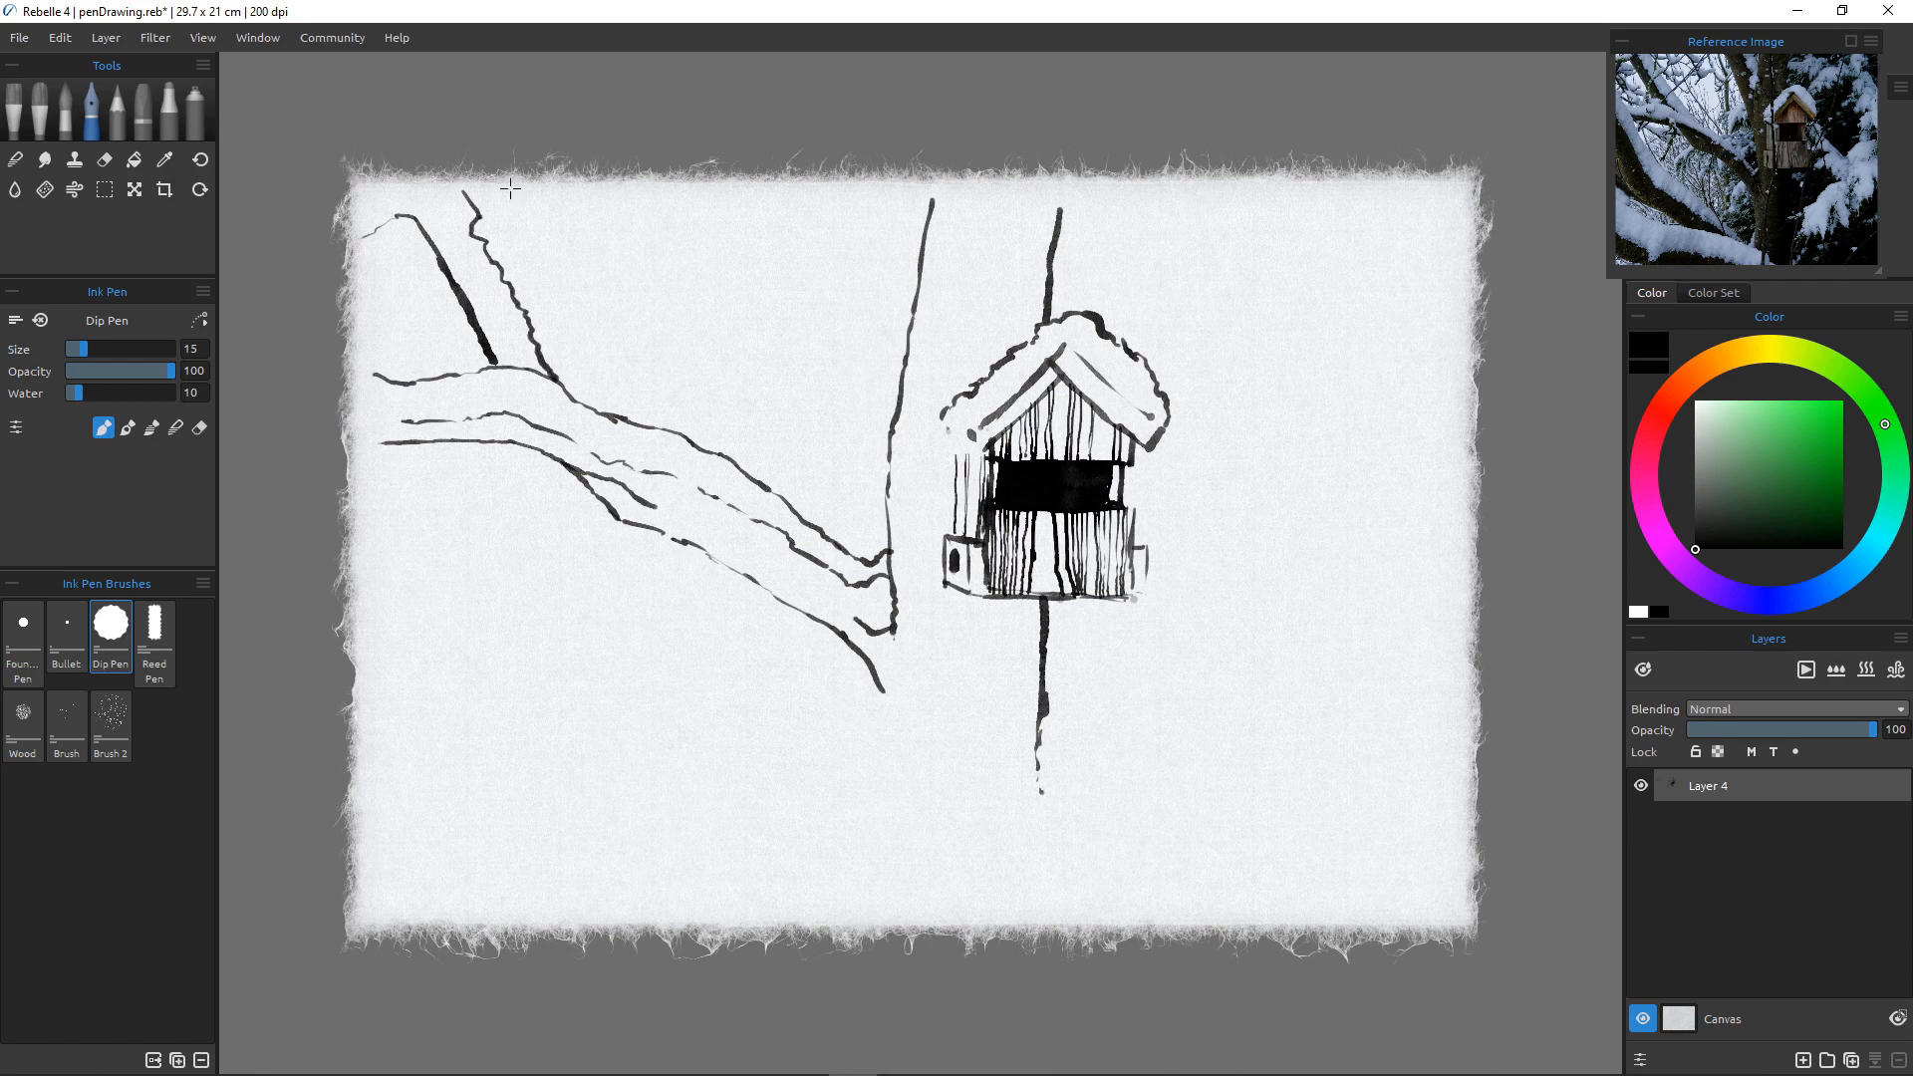
left_click_drag(510, 189, 560, 271)
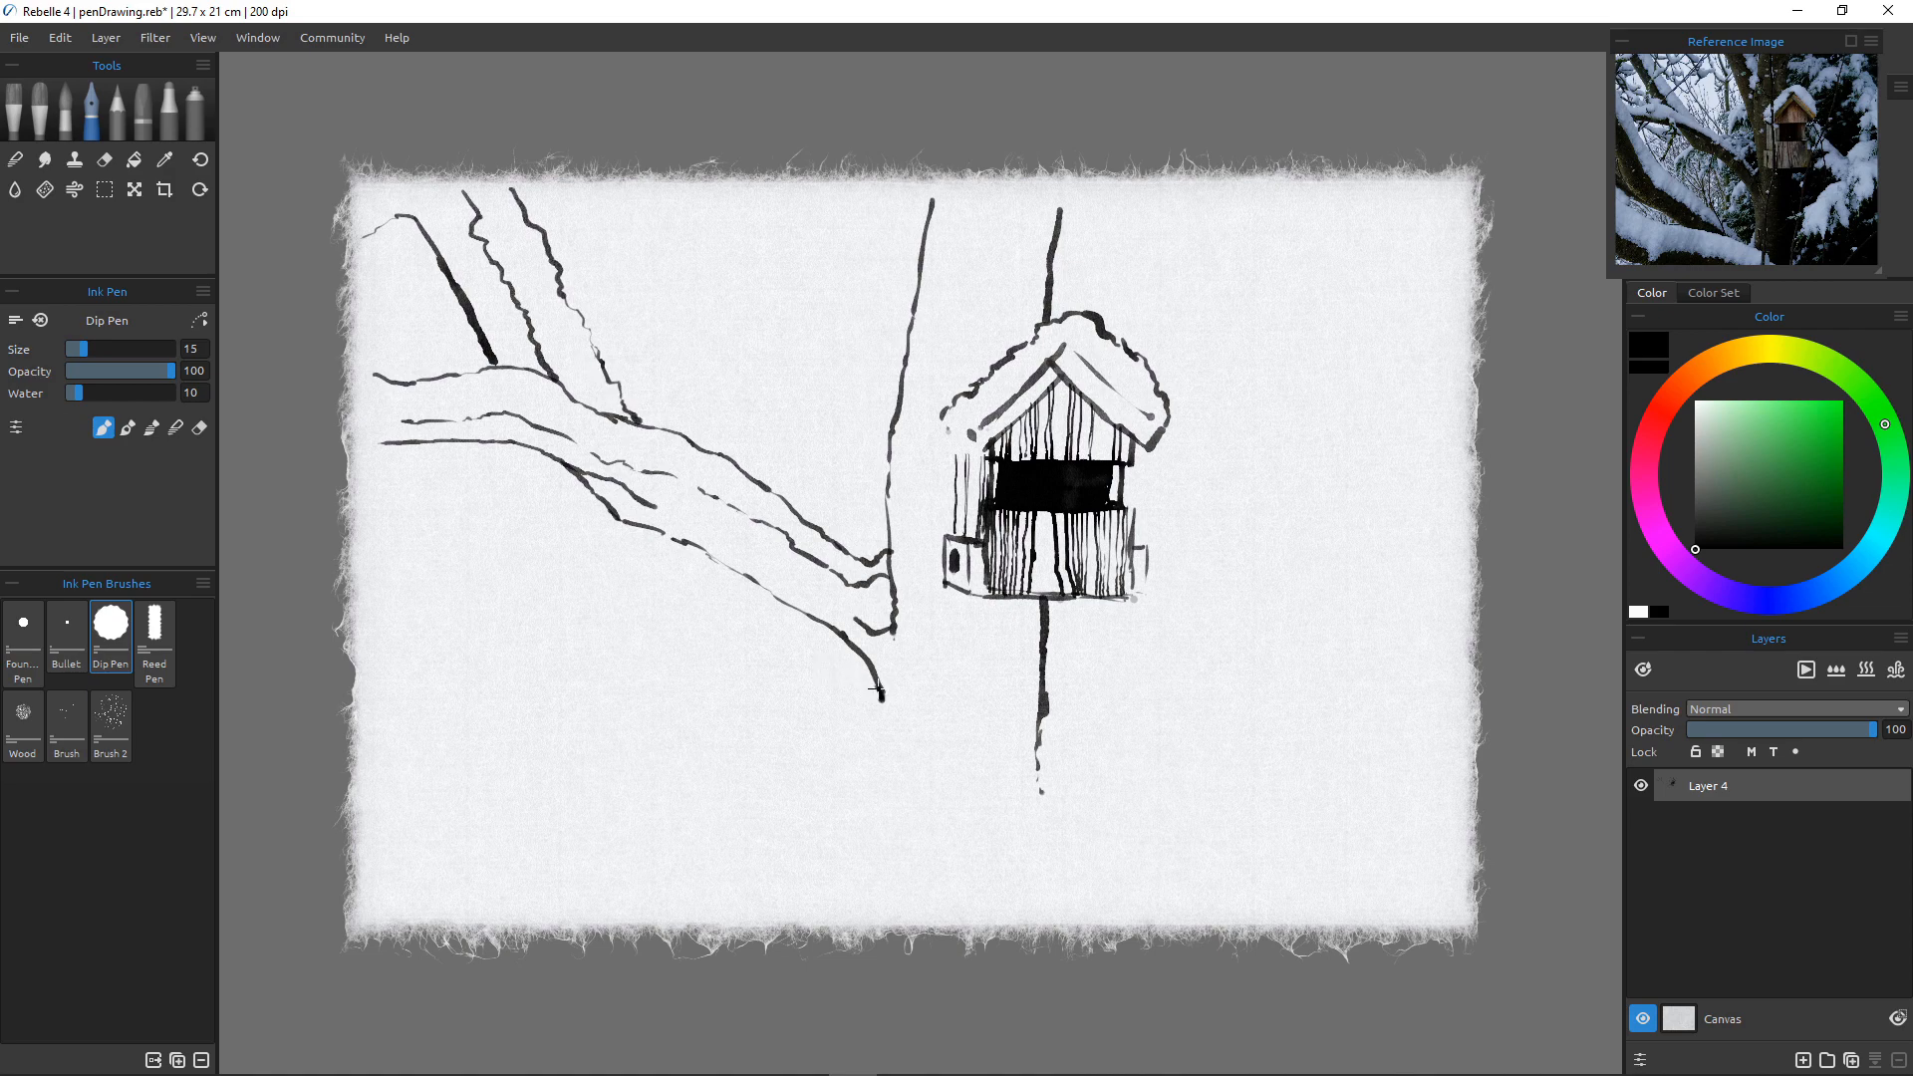
Extend the trunk's left edge downward and draw two wavy lines for a second branch below the first one.
left_click_drag(880, 706, 865, 784)
mouse_move(377, 415)
left_mouse_down()
mouse_move(742, 710)
mouse_move(810, 732)
left_mouse_up()
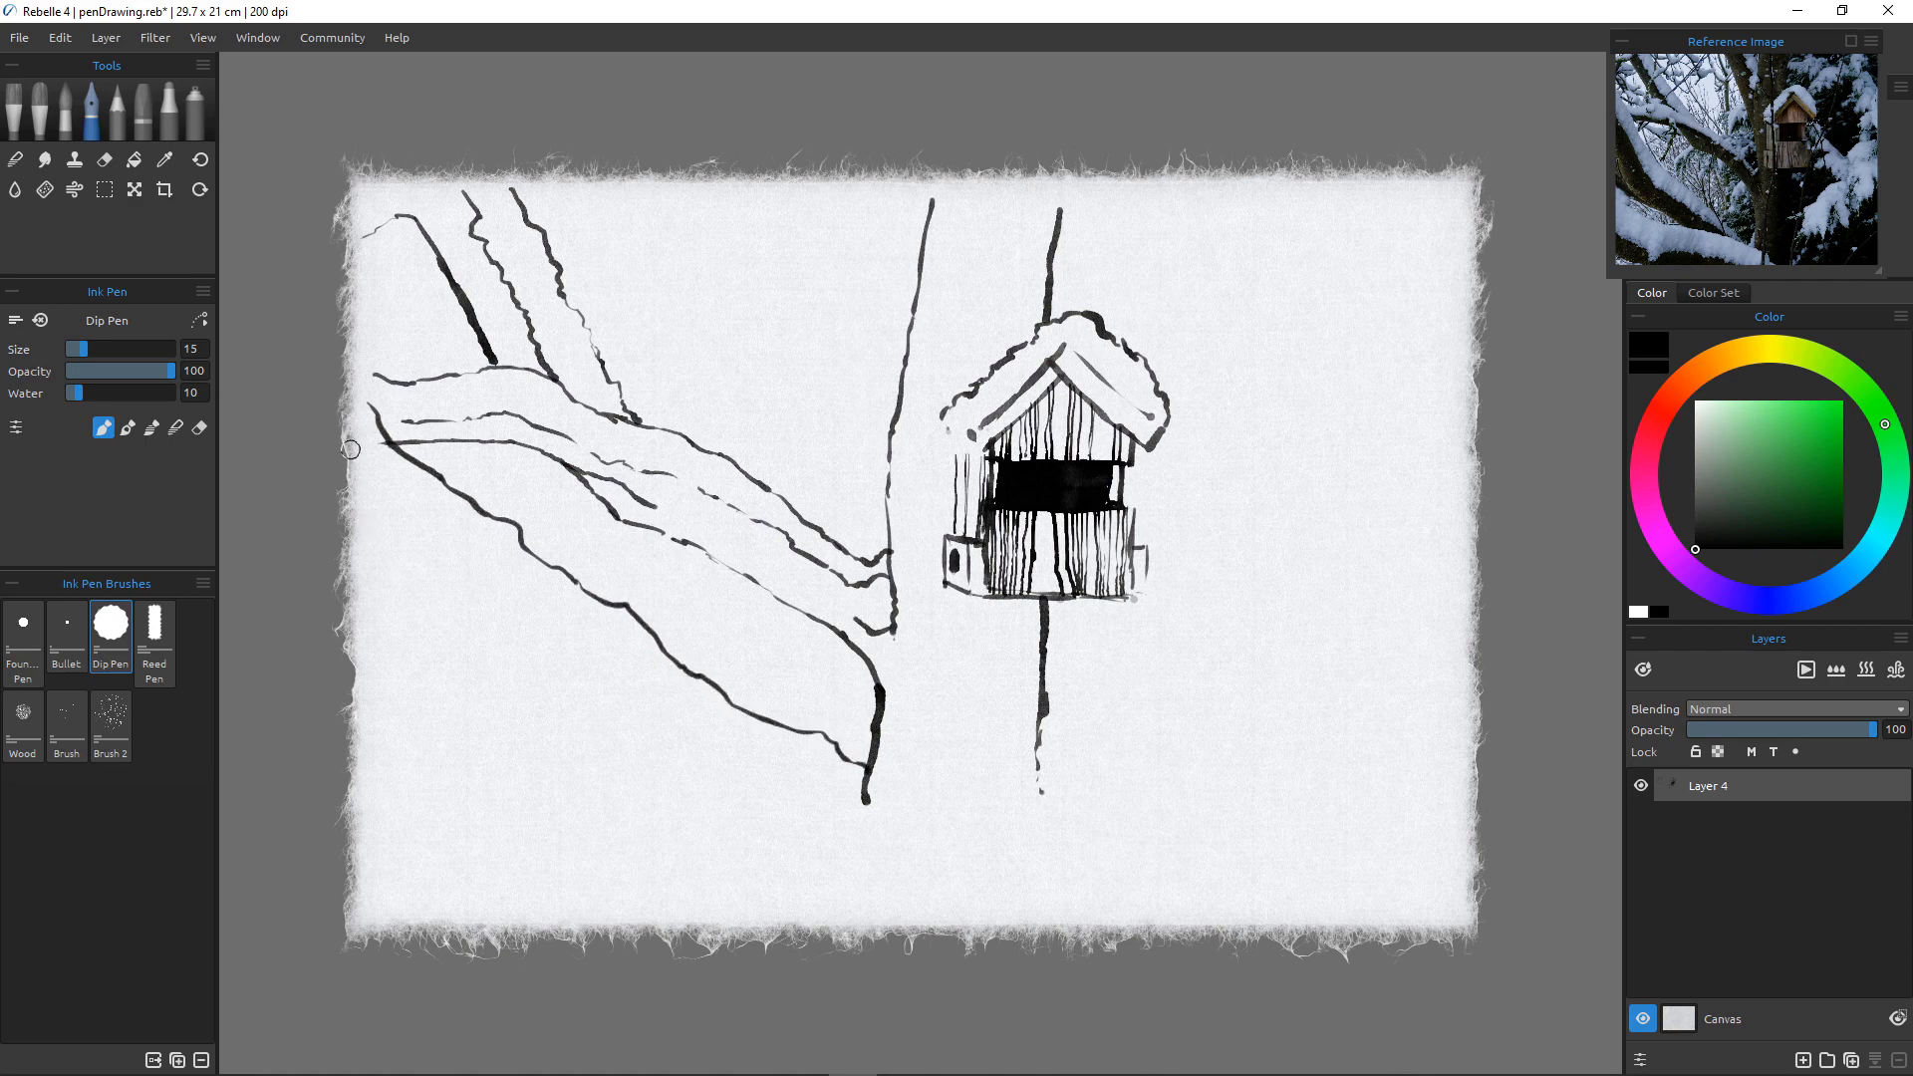
mouse_move(357, 495)
left_mouse_down()
mouse_move(676, 730)
mouse_move(847, 790)
left_mouse_up()
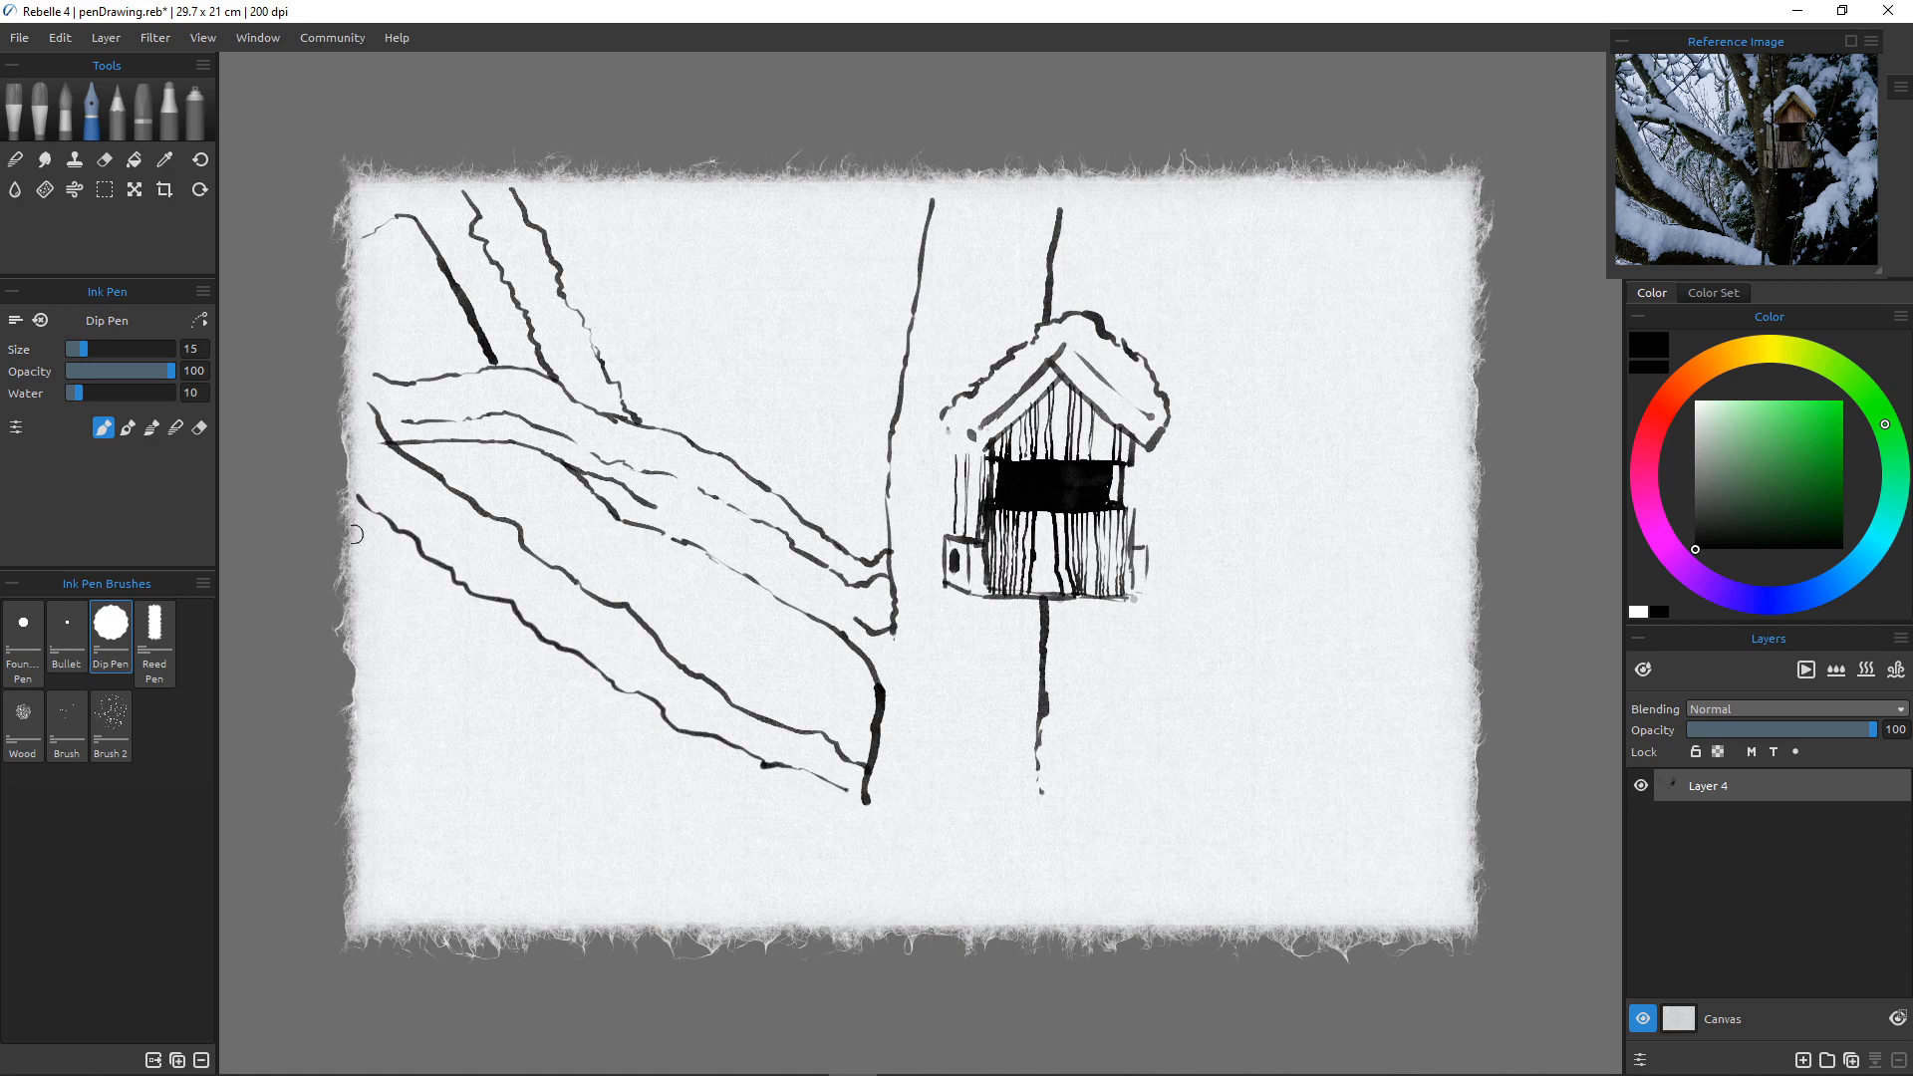
Draw the lowest branch at the lower left, with its bottom line continuing past the trunk, and erase the stray strokes at its fork.
mouse_move(349, 586)
left_mouse_down()
mouse_move(417, 677)
mouse_move(569, 725)
left_mouse_up()
left_click_drag(446, 696, 553, 729)
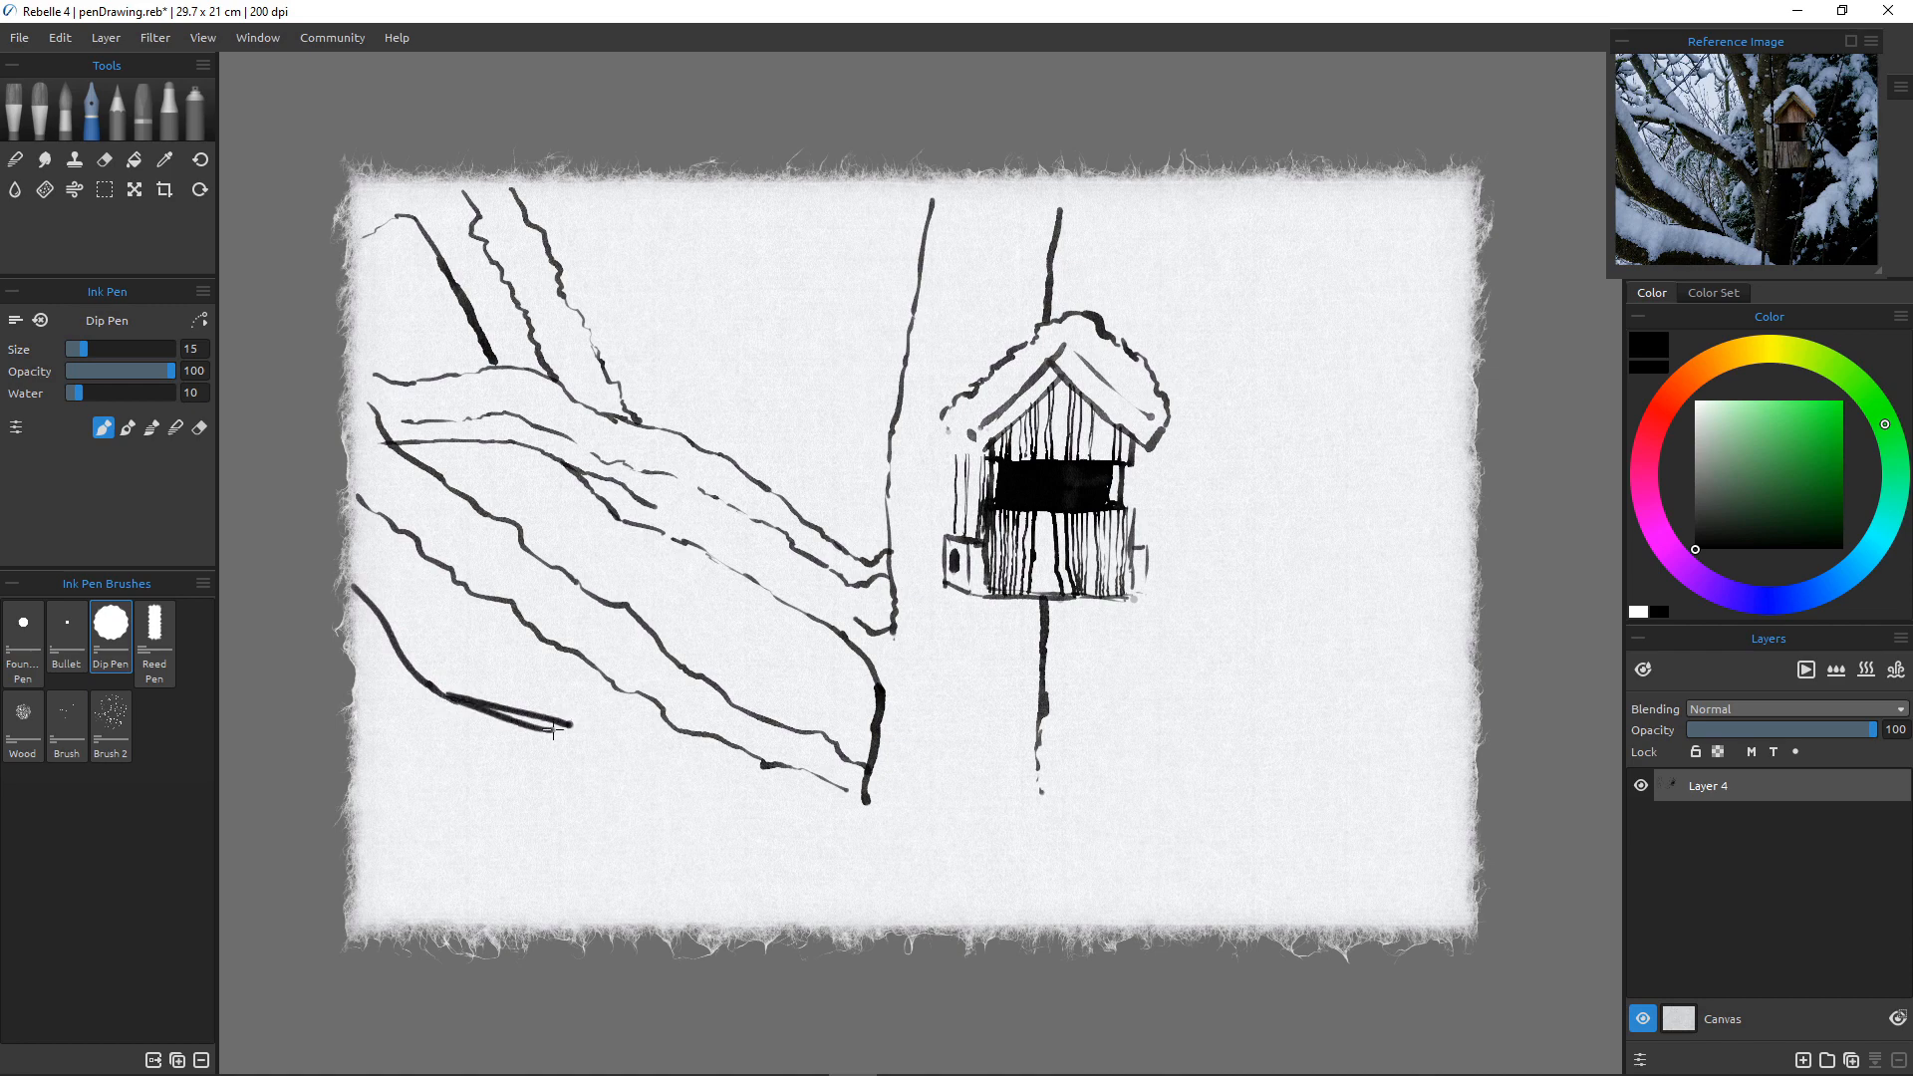
left_click_drag(445, 697, 591, 770)
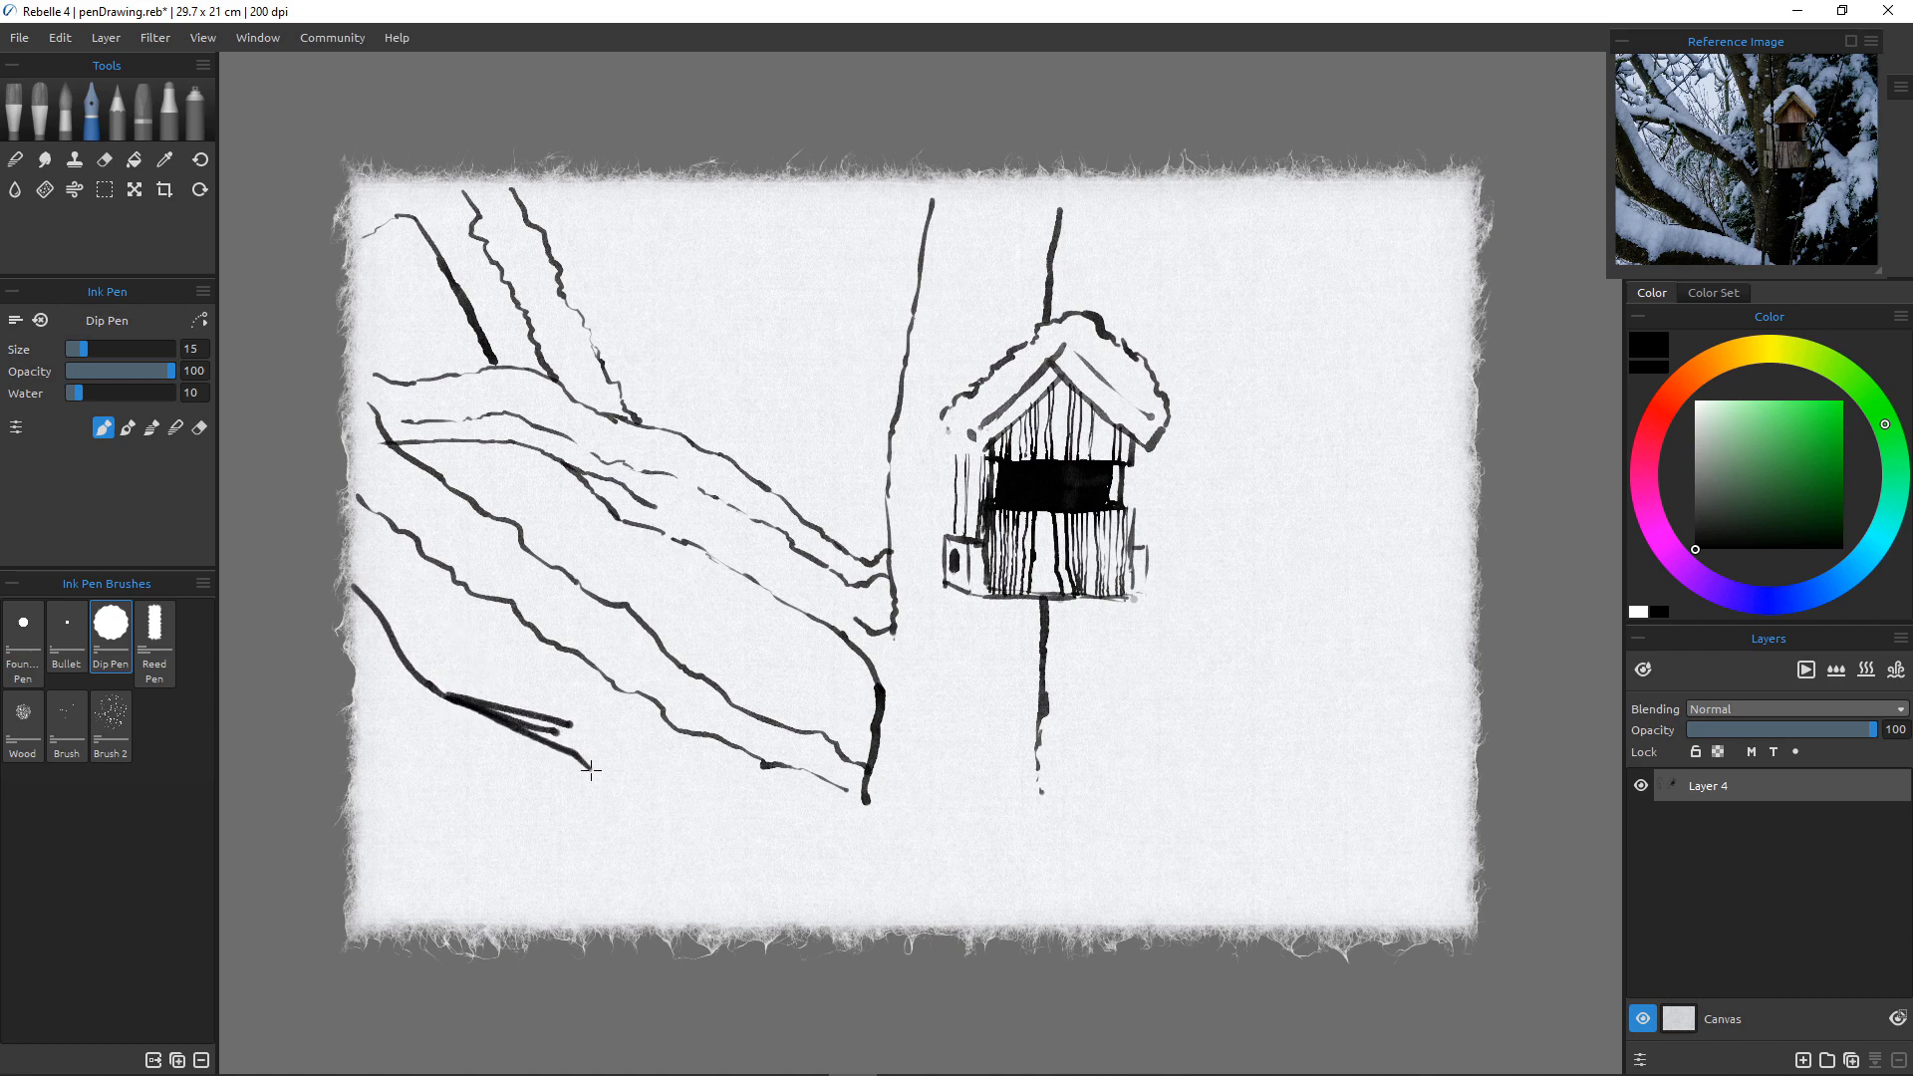
mouse_move(359, 686)
left_mouse_down()
mouse_move(557, 761)
mouse_move(864, 821)
mouse_move(962, 894)
left_mouse_up()
left_click_drag(859, 796, 865, 820)
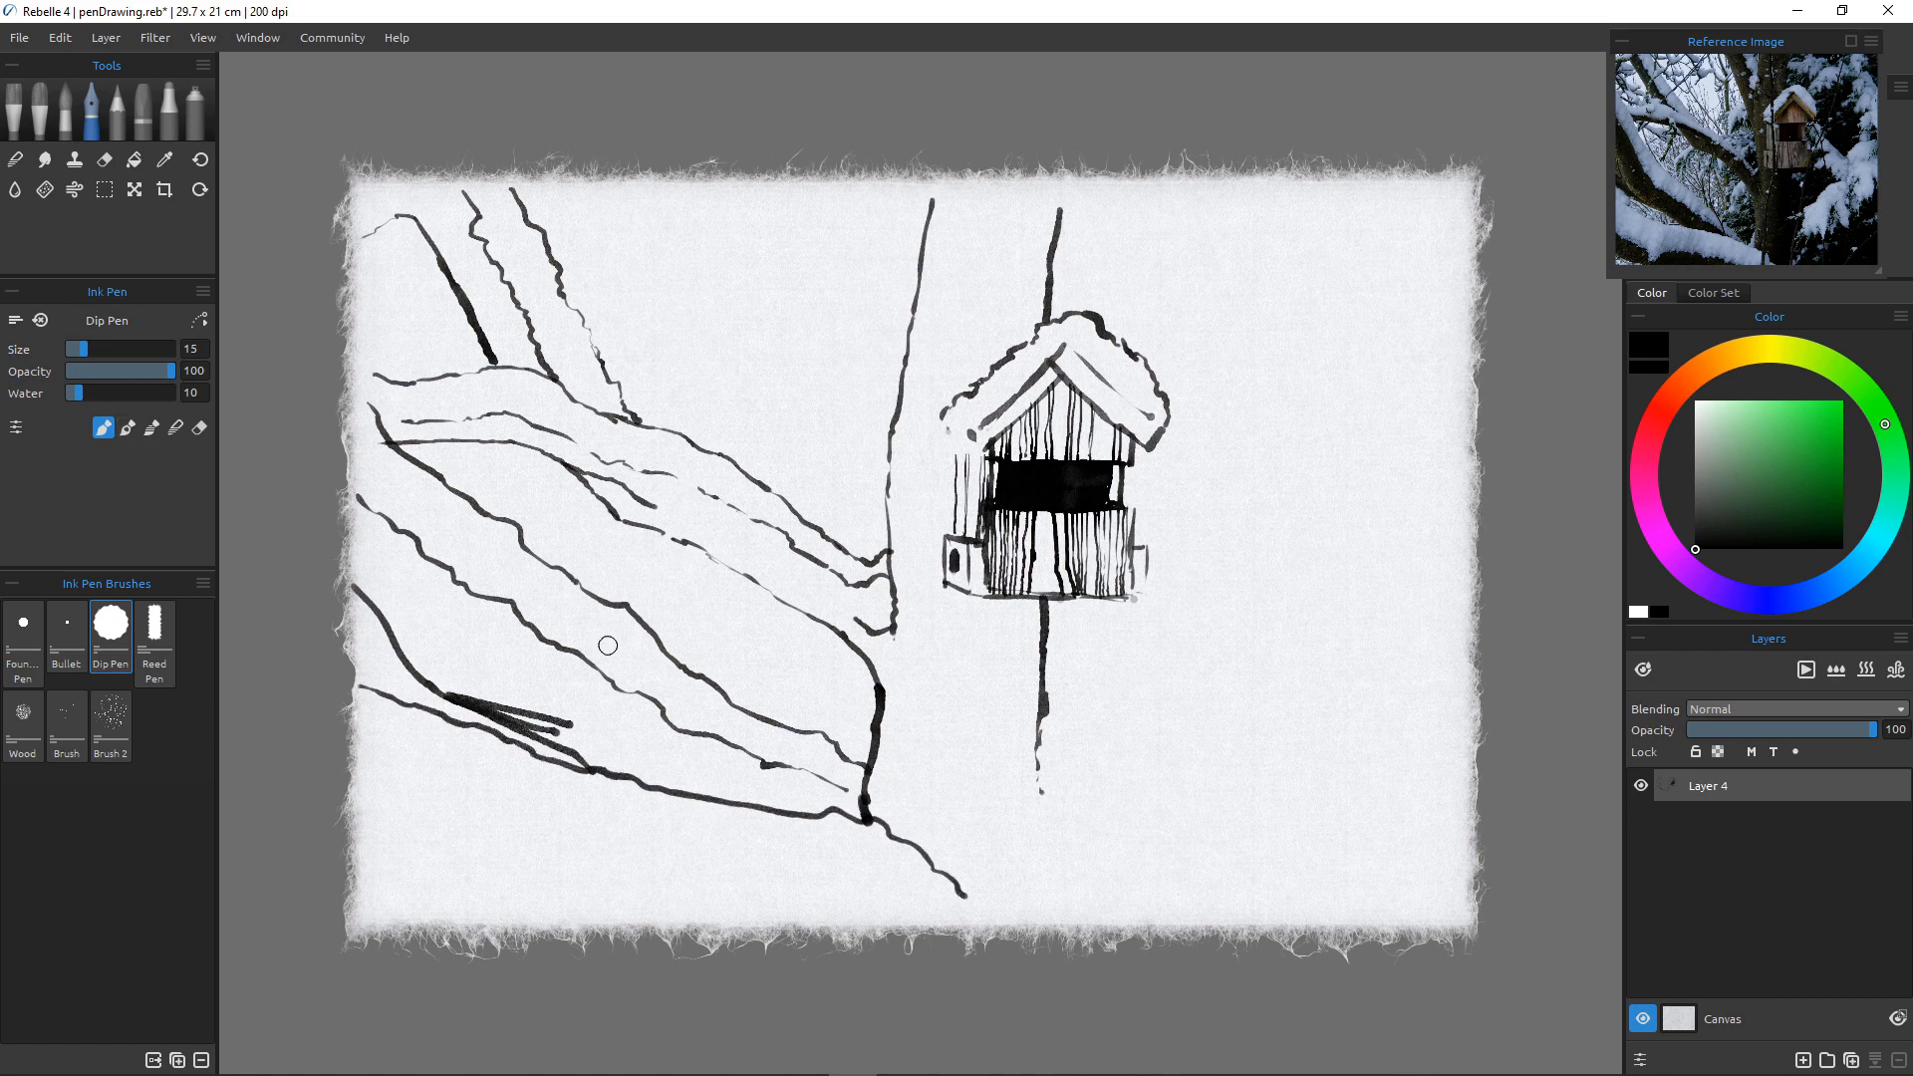
key("e")
mouse_move(566, 720)
left_mouse_down()
mouse_move(533, 709)
mouse_move(558, 726)
mouse_move(538, 732)
mouse_move(490, 696)
mouse_move(518, 719)
left_mouse_up()
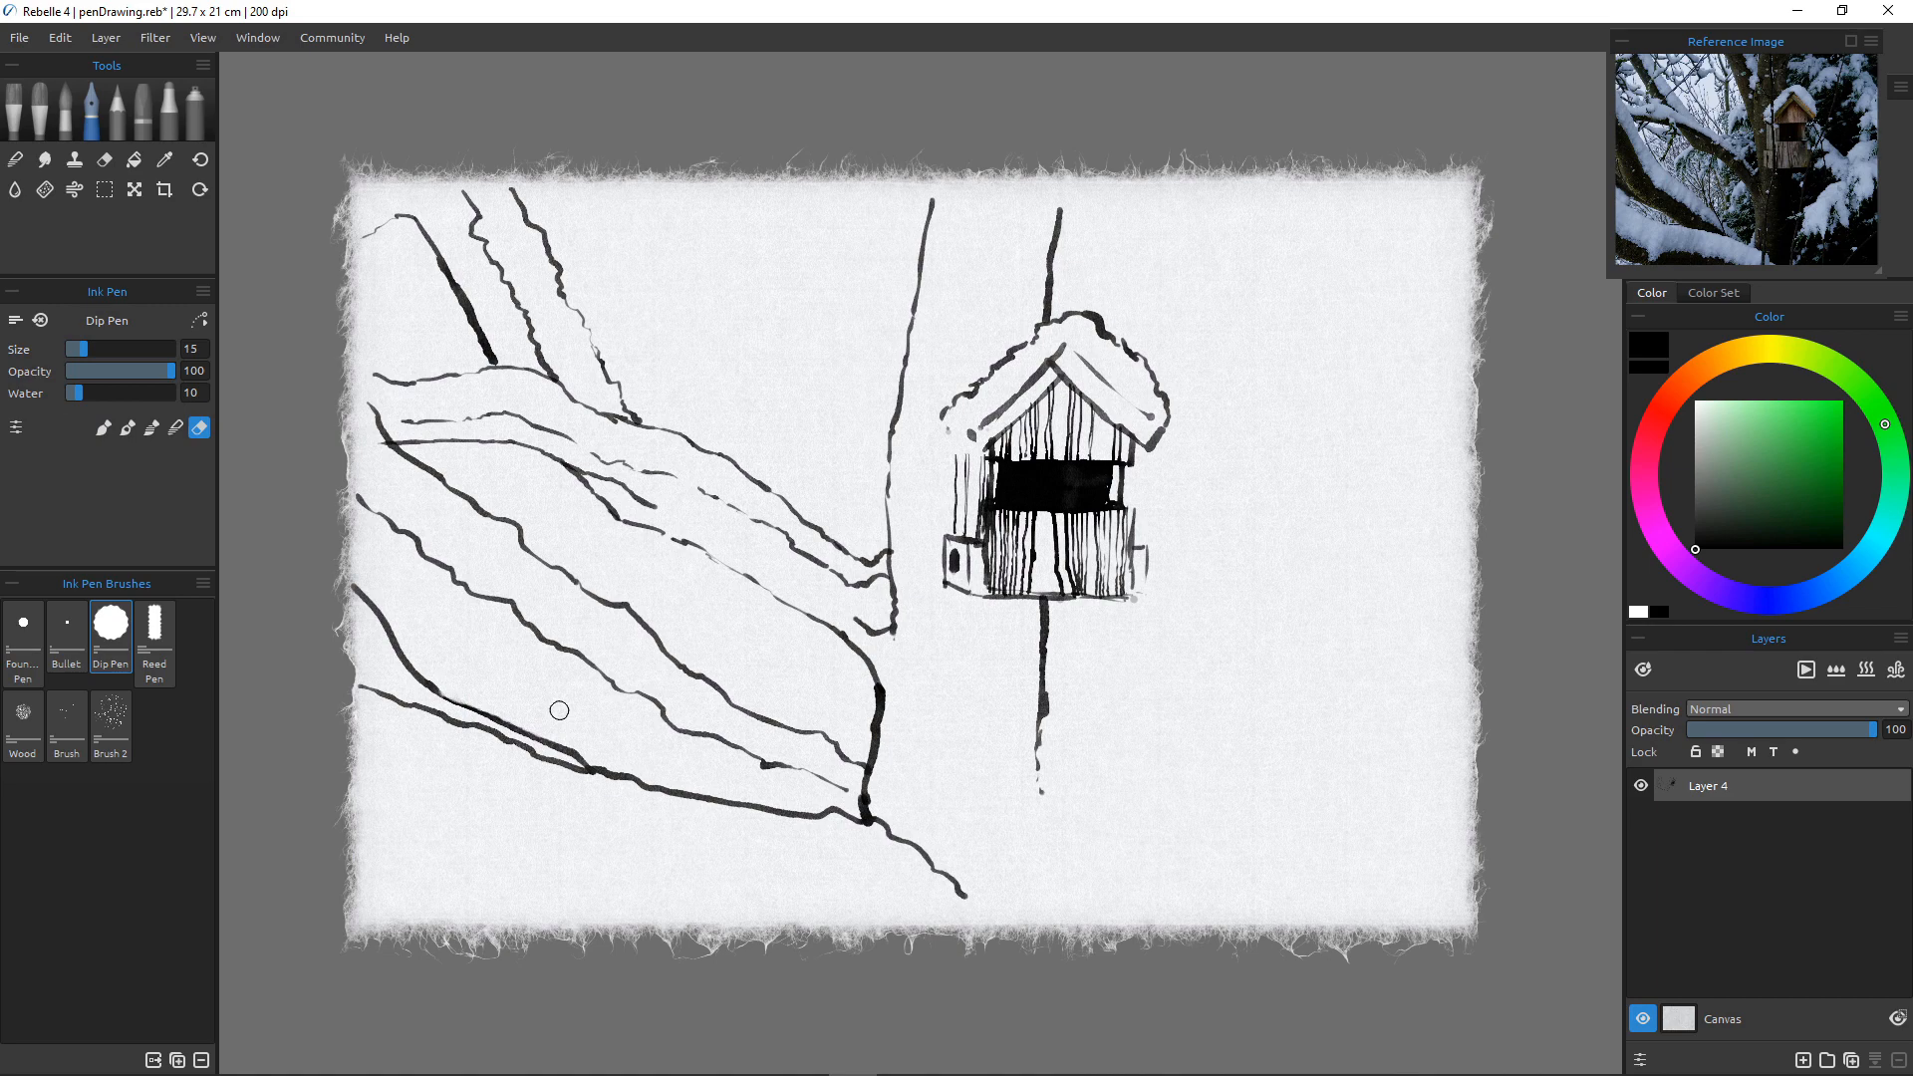
key("e")
Outline the snowy foliage right of the birdhouse, from under the roof to the paper's right side, with a small clump beside the base.
left_click_drag(1159, 469, 1276, 595)
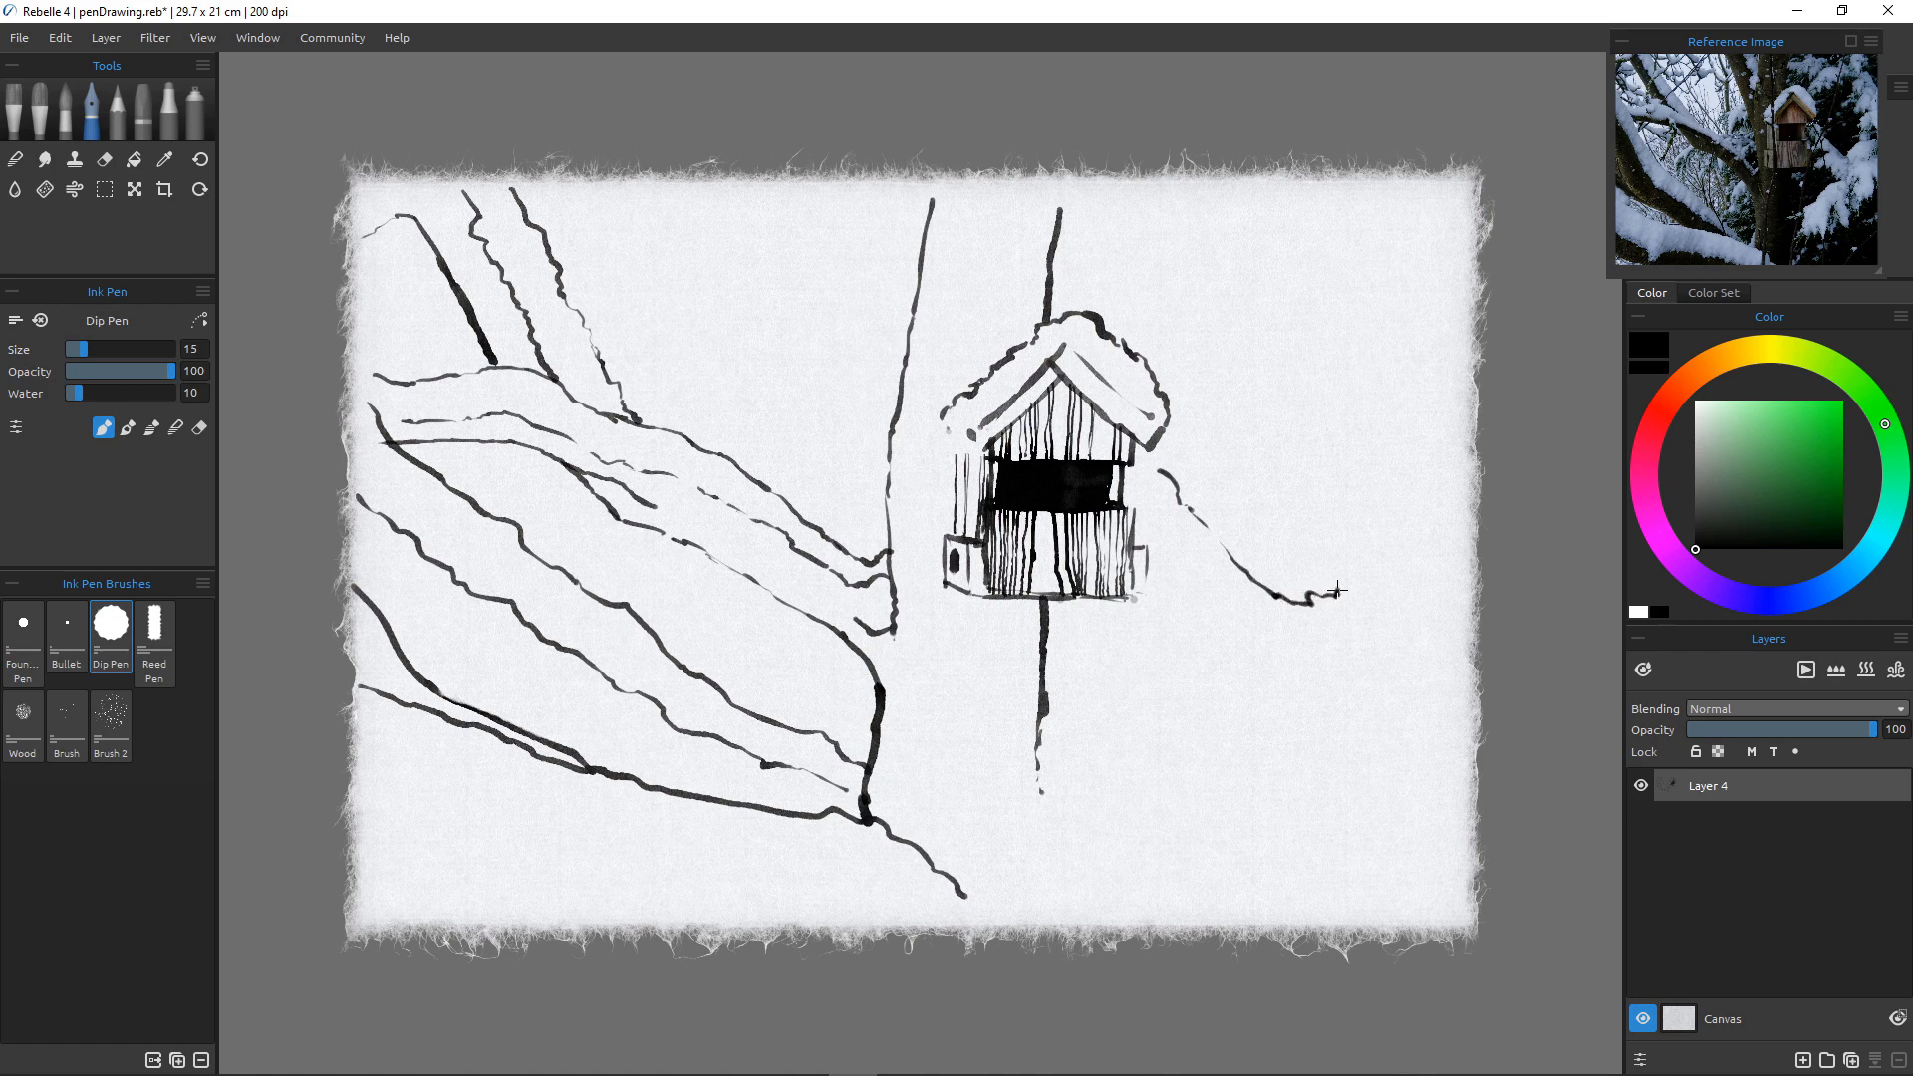
mouse_move(1347, 587)
left_mouse_down()
mouse_move(1393, 530)
mouse_move(1436, 530)
left_mouse_up()
mouse_move(1148, 560)
left_mouse_down()
mouse_move(1195, 597)
mouse_move(1125, 618)
mouse_move(1114, 642)
mouse_move(1195, 654)
left_mouse_up()
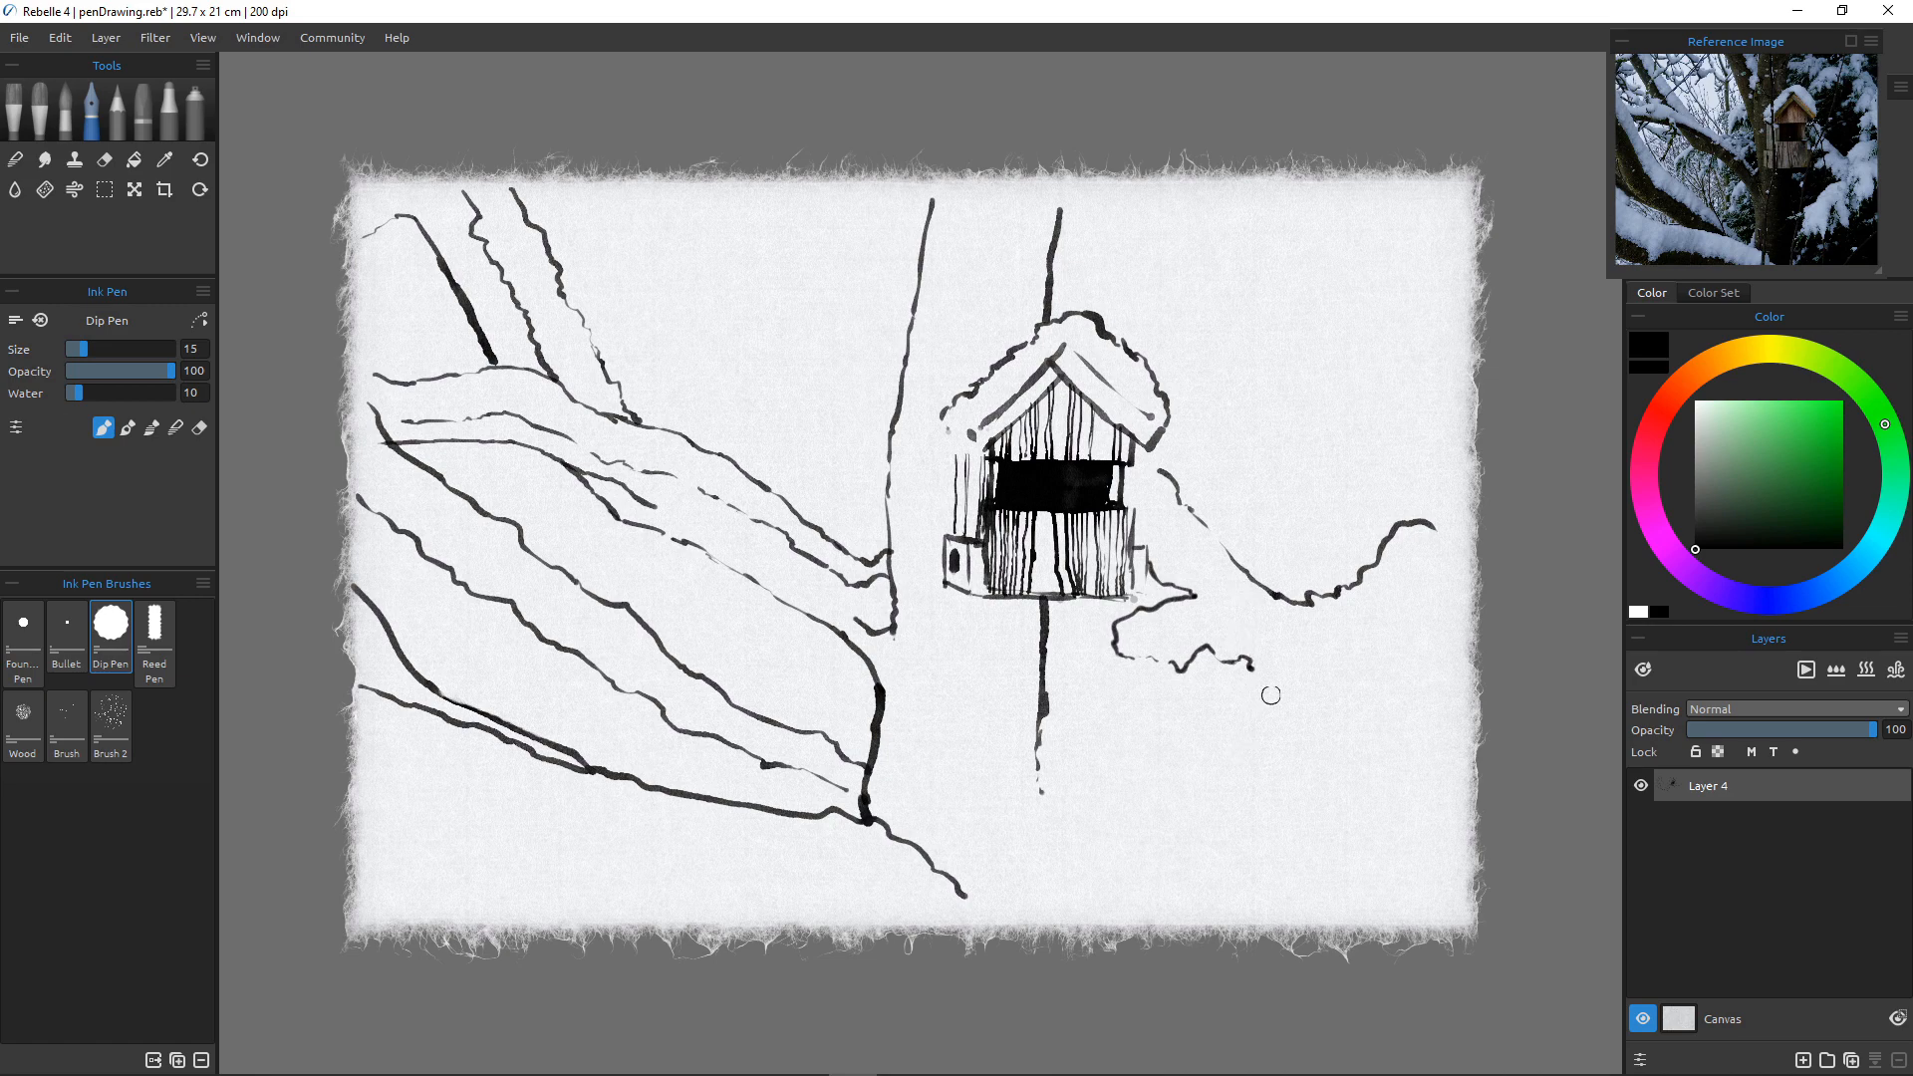
Outline the large ragged snow clump at the lower right of the birdhouse and undo the extra stroke at its bottom edge.
mouse_move(1320, 605)
left_mouse_down()
mouse_move(1327, 669)
mouse_move(1304, 664)
mouse_move(1348, 659)
mouse_move(1324, 686)
mouse_move(1295, 677)
mouse_move(1258, 729)
mouse_move(1229, 715)
mouse_move(1096, 800)
left_mouse_up()
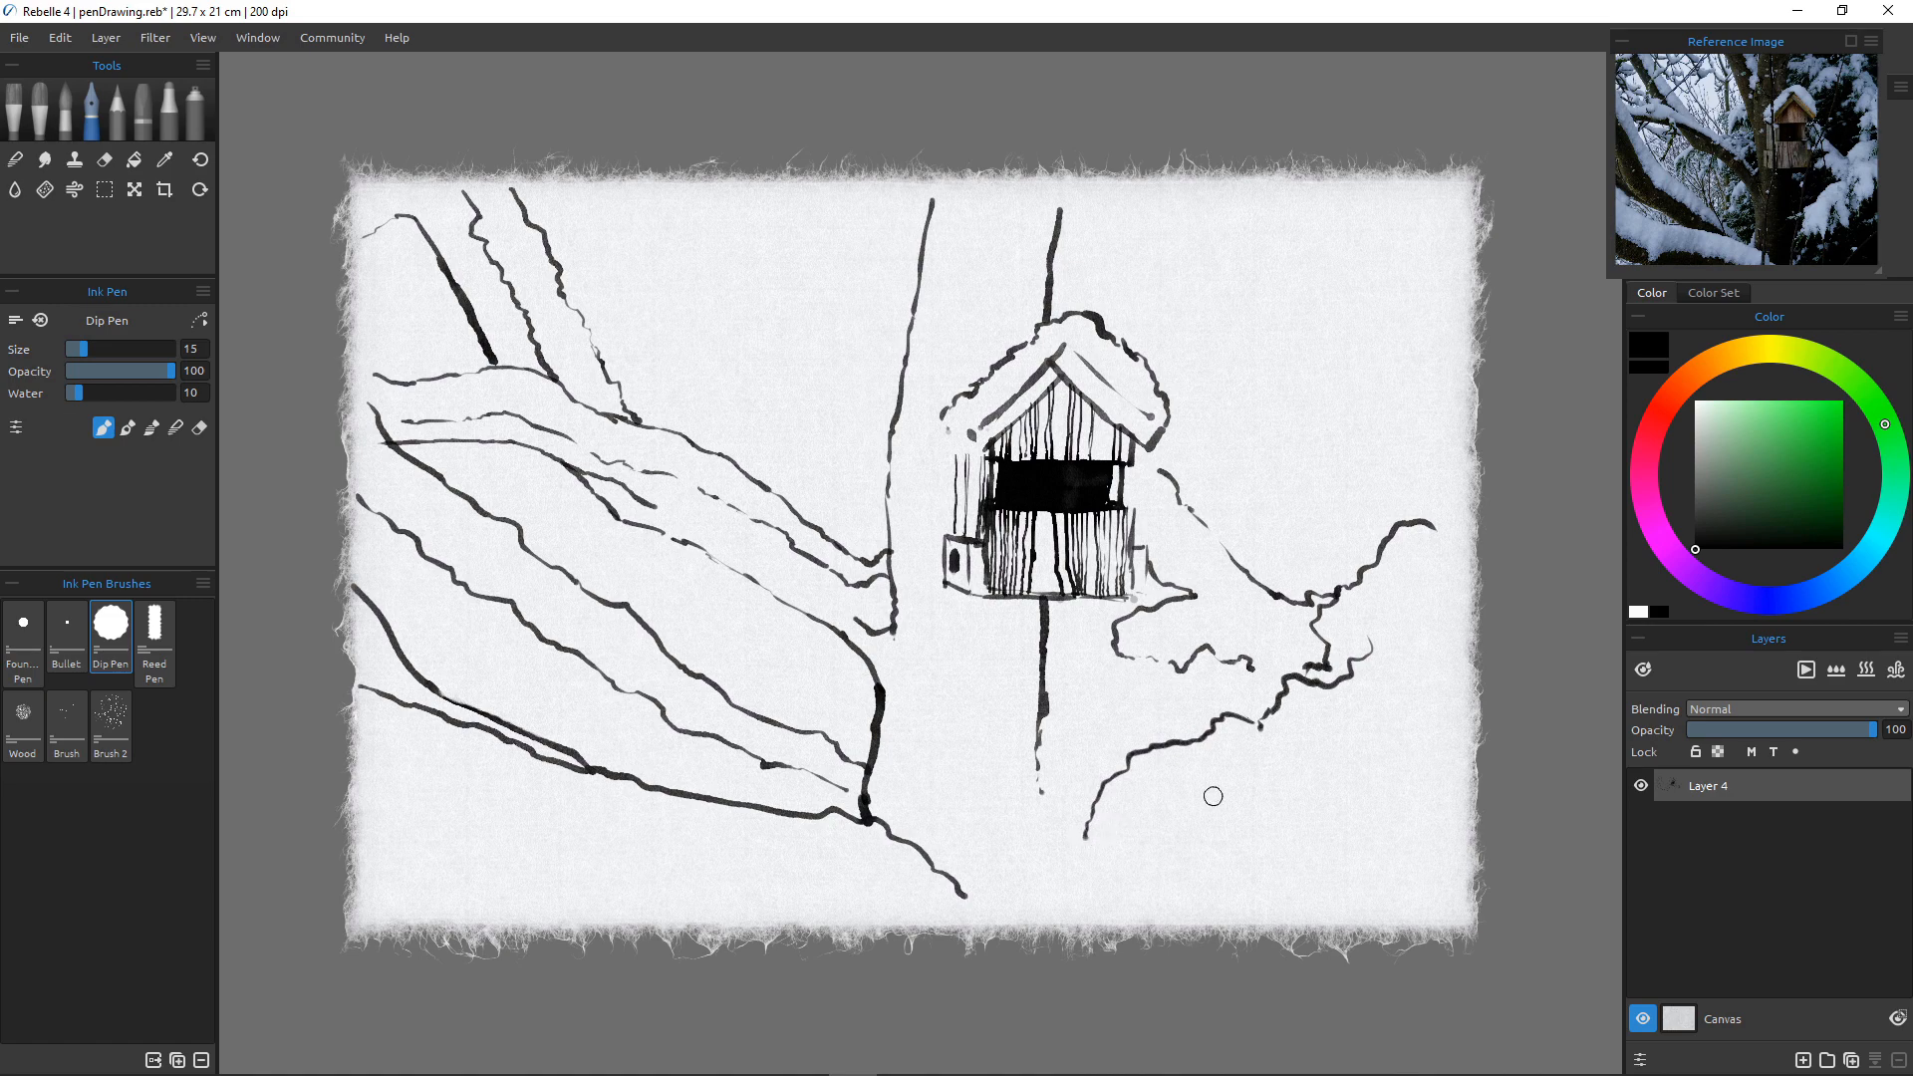
mouse_move(1351, 727)
left_mouse_down()
mouse_move(1335, 849)
mouse_move(1299, 807)
mouse_move(1327, 863)
left_mouse_up()
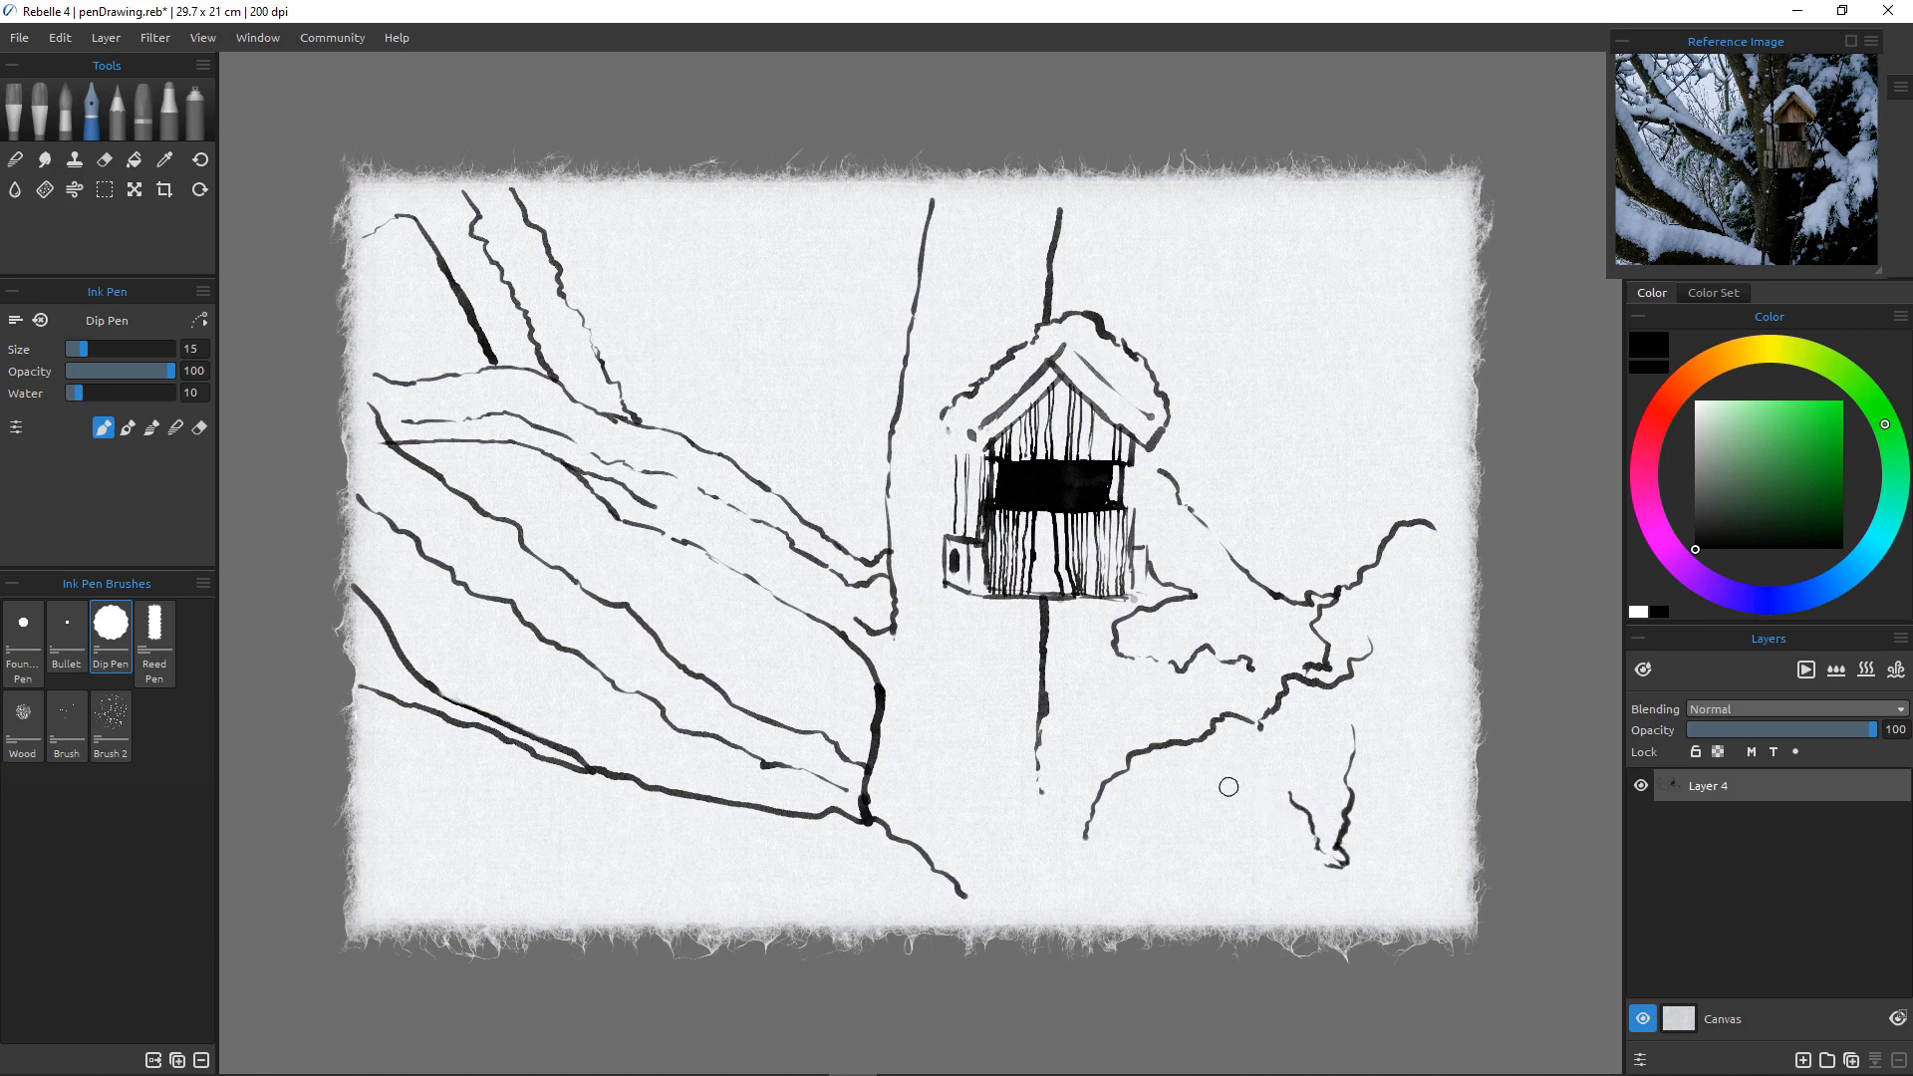
mouse_move(1283, 791)
left_mouse_down()
mouse_move(1260, 788)
mouse_move(1214, 863)
mouse_move(1186, 831)
left_mouse_up()
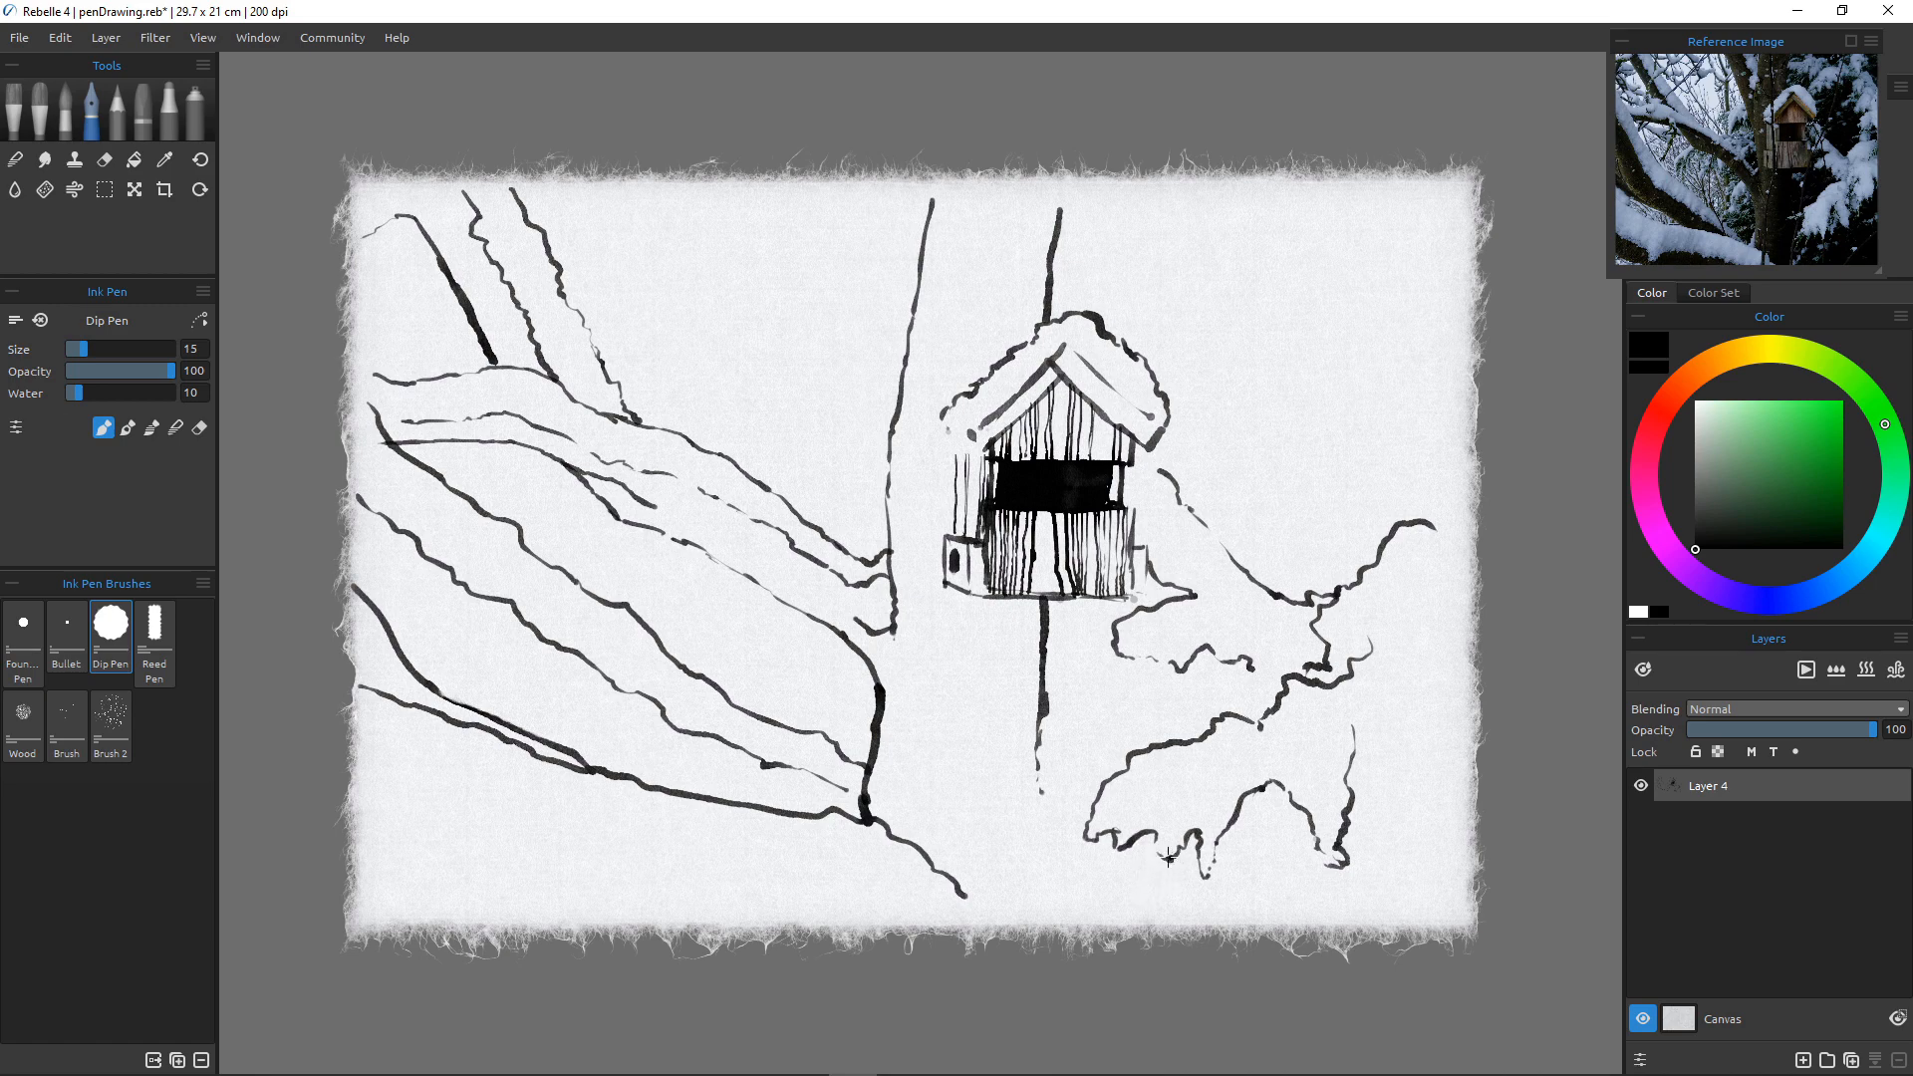
left_click_drag(1168, 855, 1146, 895)
key("ctrl+z")
Outline the snow-covered foliage above and to the right of the birdhouse roof, with jagged lower edges.
left_click_drag(1059, 235, 1111, 250)
mouse_move(1193, 229)
left_mouse_down()
mouse_move(1136, 239)
mouse_move(1118, 274)
mouse_move(1180, 303)
left_mouse_up()
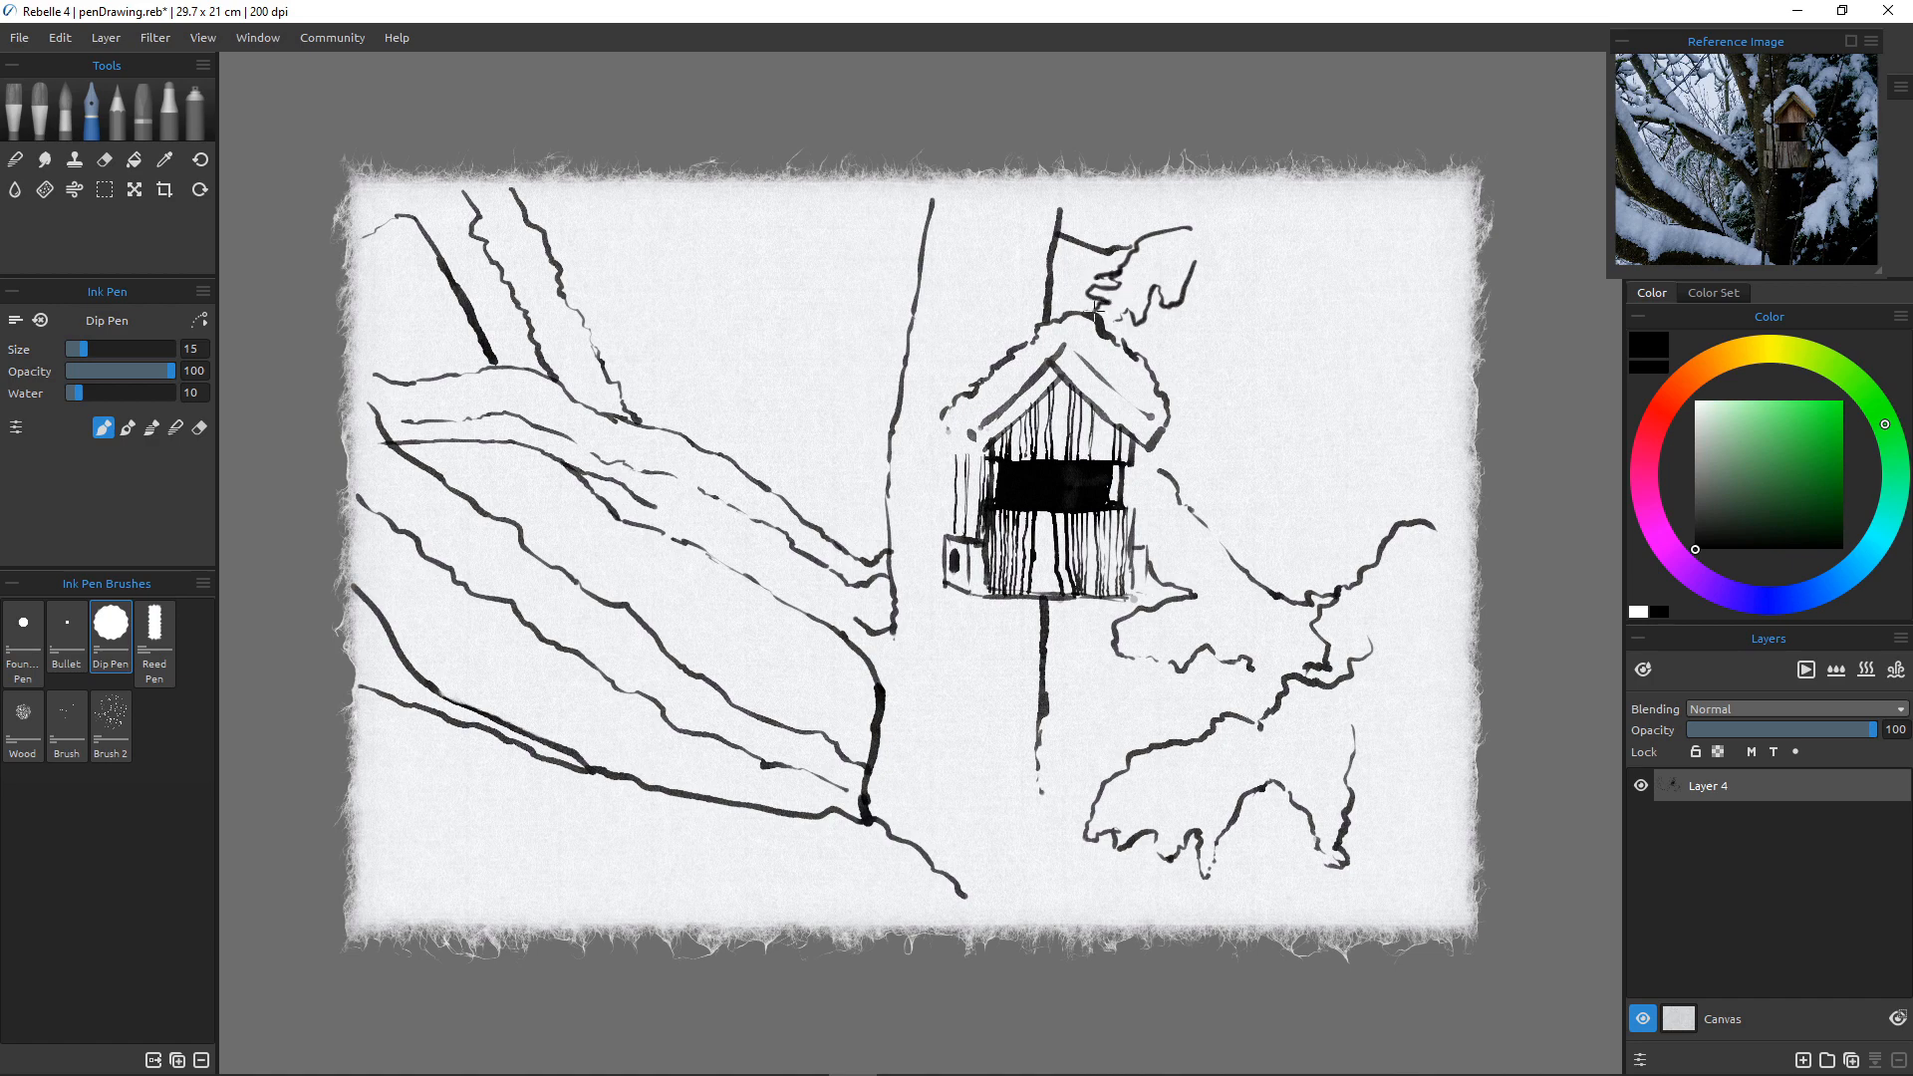
left_click_drag(1122, 319, 1114, 329)
mouse_move(1320, 274)
left_mouse_down()
mouse_move(1254, 264)
mouse_move(1156, 356)
left_mouse_up()
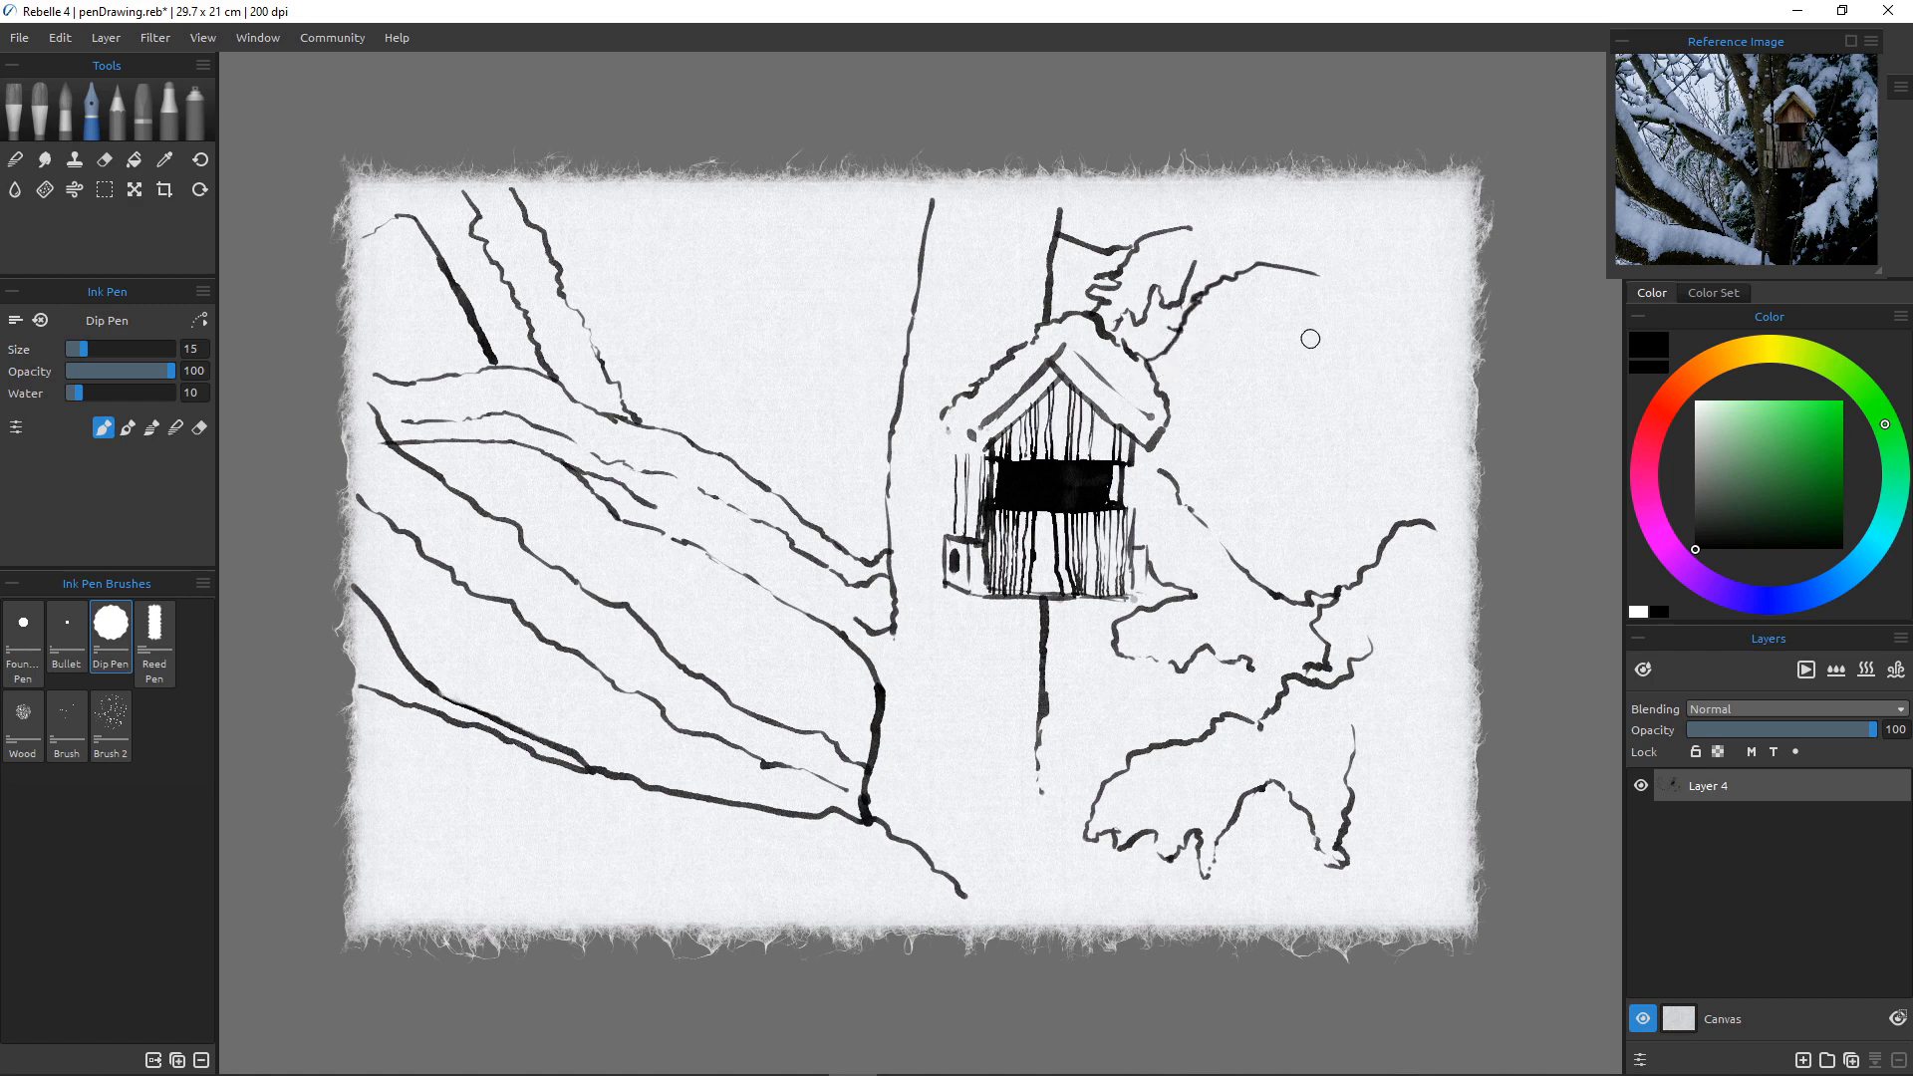
left_click_drag(1316, 311, 1330, 279)
mouse_move(1309, 304)
left_mouse_down()
mouse_move(1331, 327)
mouse_move(1314, 343)
mouse_move(1335, 339)
mouse_move(1314, 346)
left_mouse_up()
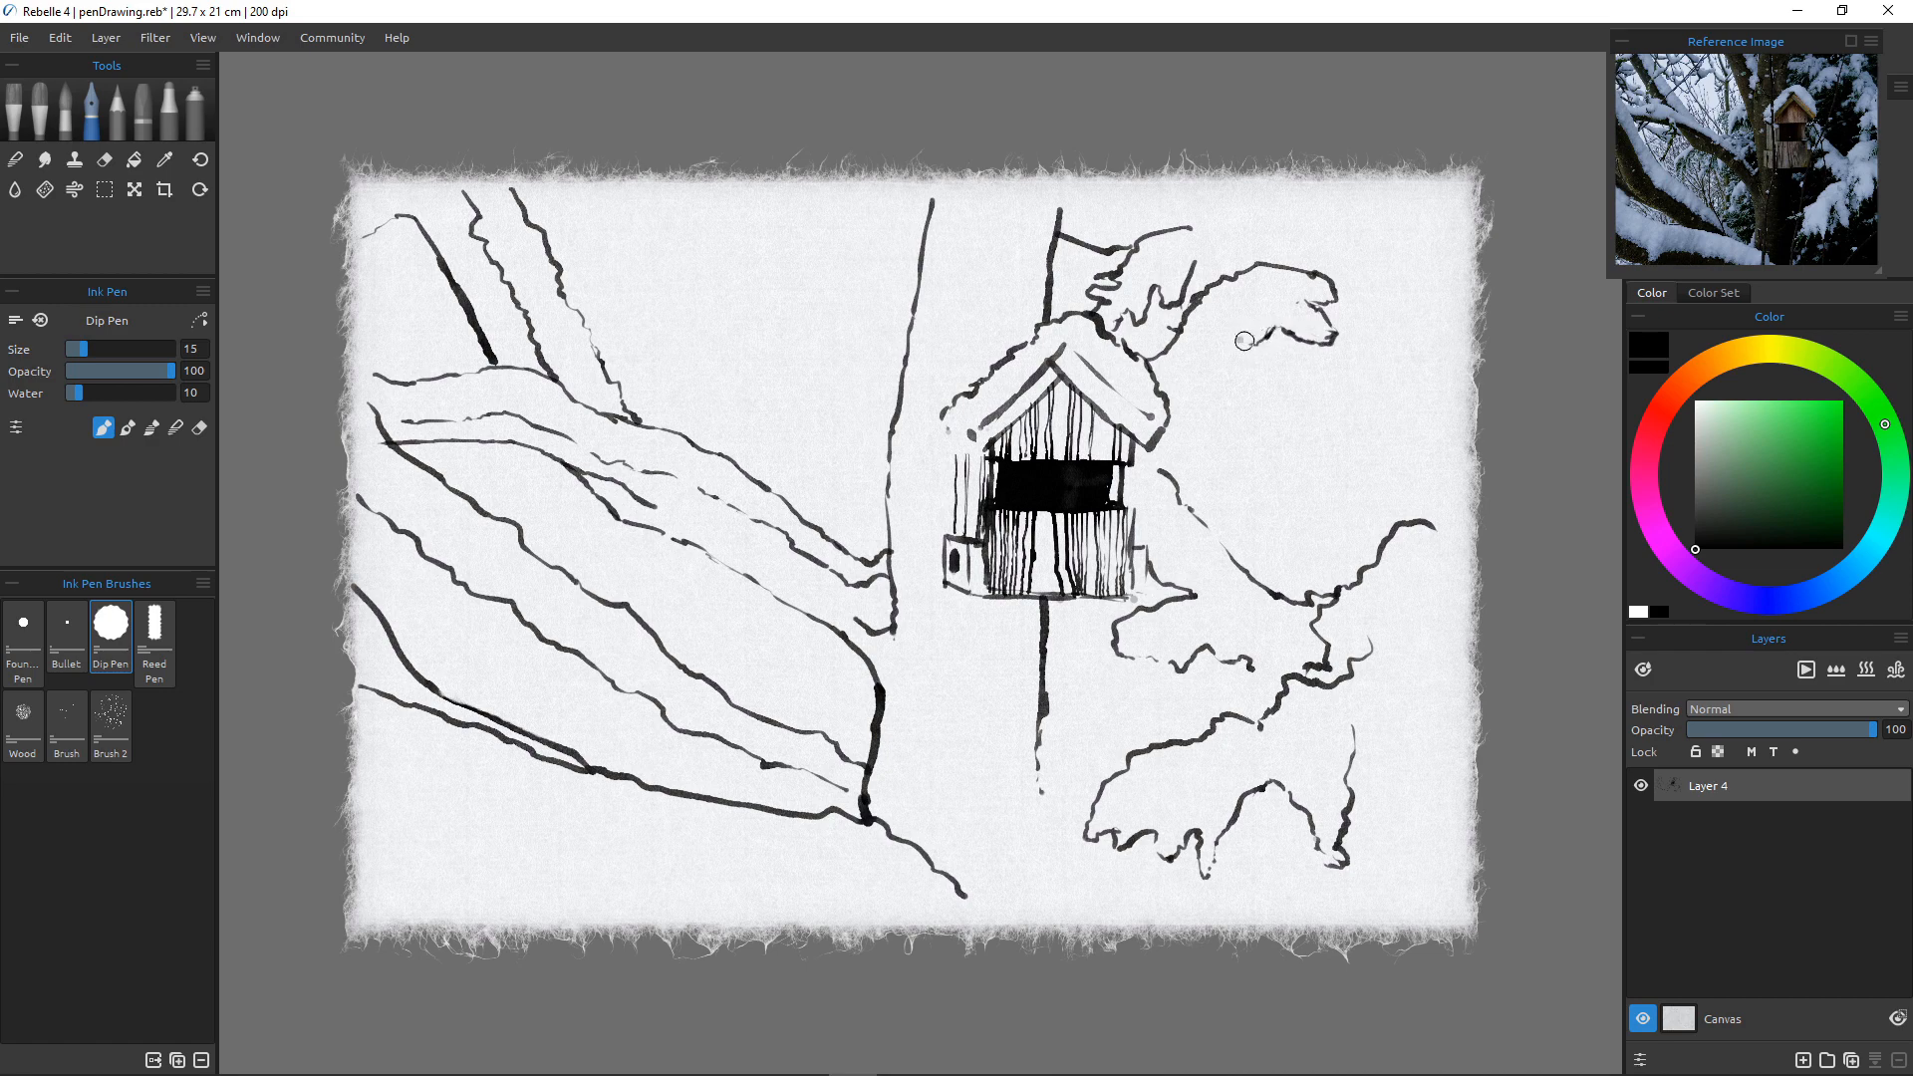
mouse_move(1235, 326)
left_mouse_down()
mouse_move(1201, 332)
mouse_move(1268, 332)
mouse_move(1233, 374)
left_mouse_up()
left_click_drag(1184, 361, 1196, 394)
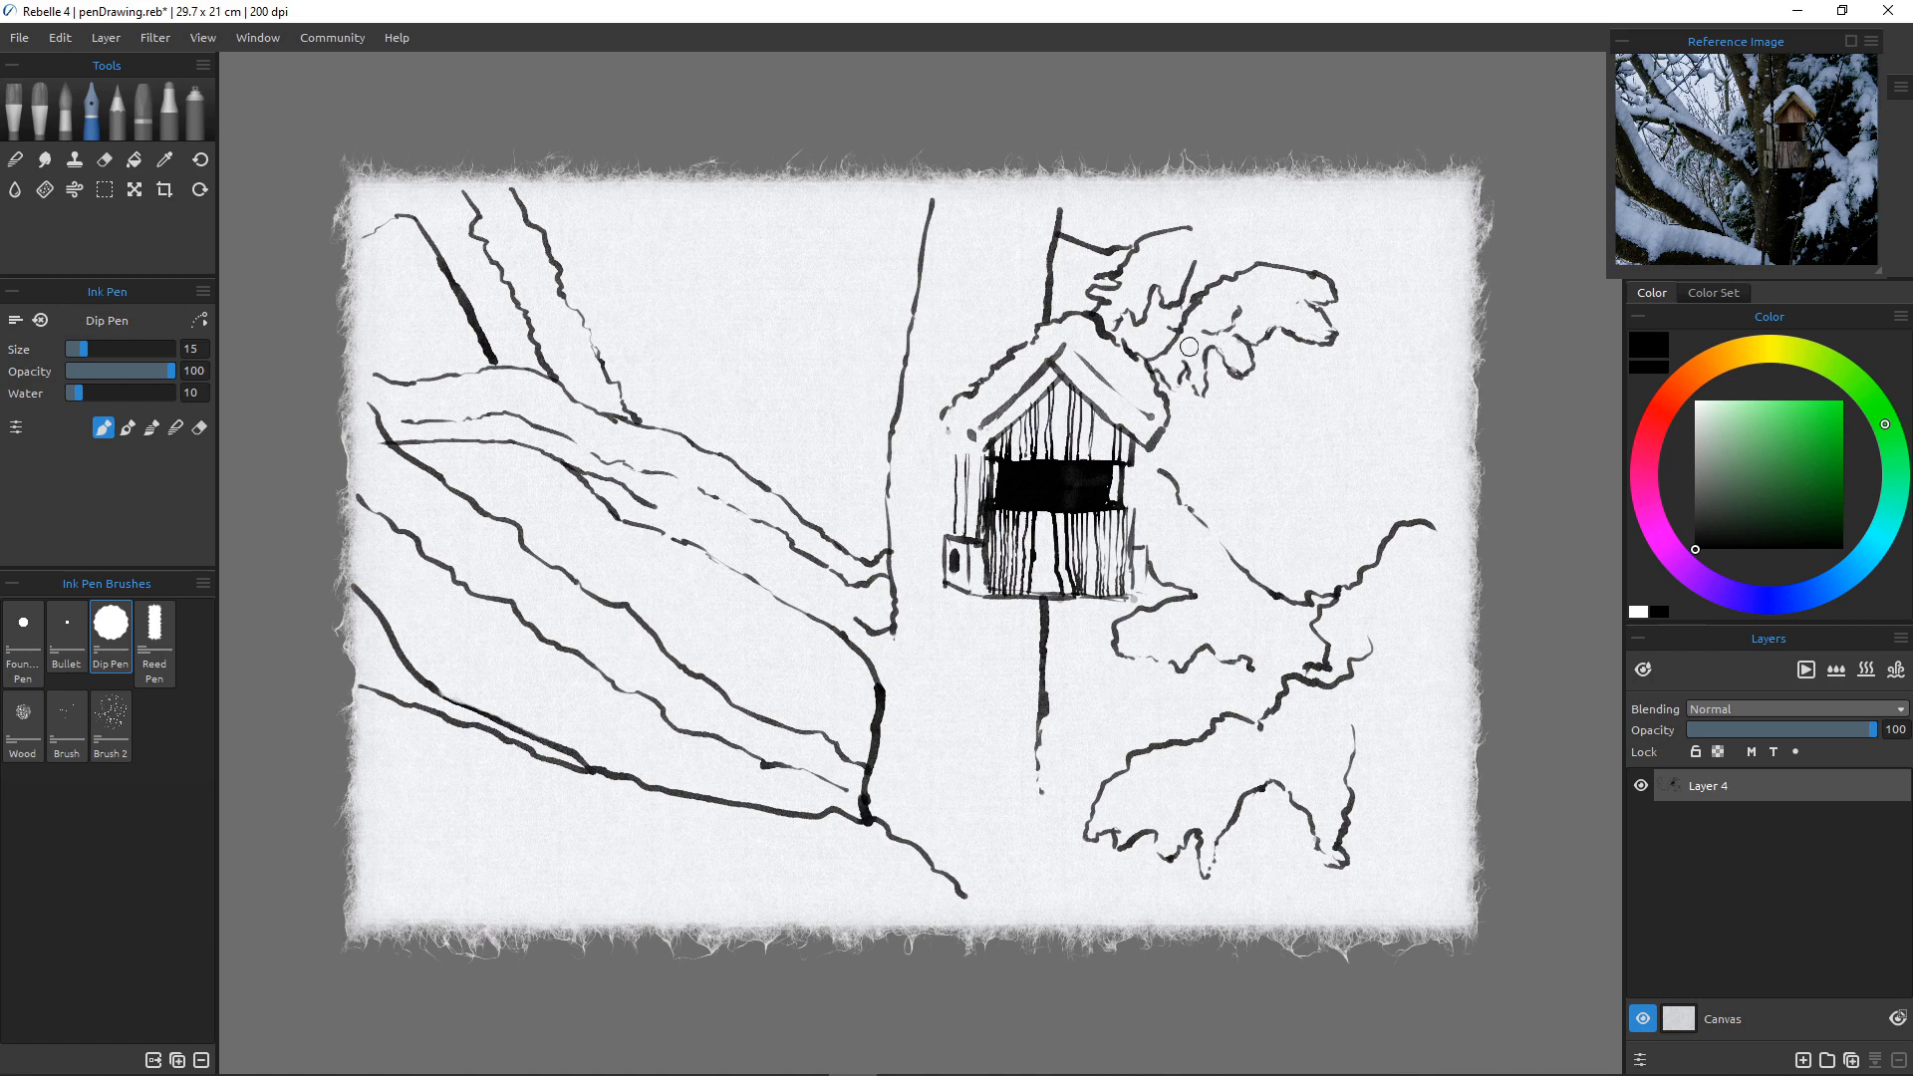
Outline the hanging foliage in the drawing's upper-right corner and small snow patches below it.
left_click_drag(1360, 202, 1333, 273)
mouse_move(1415, 201)
left_mouse_down()
mouse_move(1433, 258)
mouse_move(1391, 242)
mouse_move(1429, 253)
mouse_move(1425, 228)
mouse_move(1382, 243)
mouse_move(1411, 299)
mouse_move(1397, 359)
left_mouse_up()
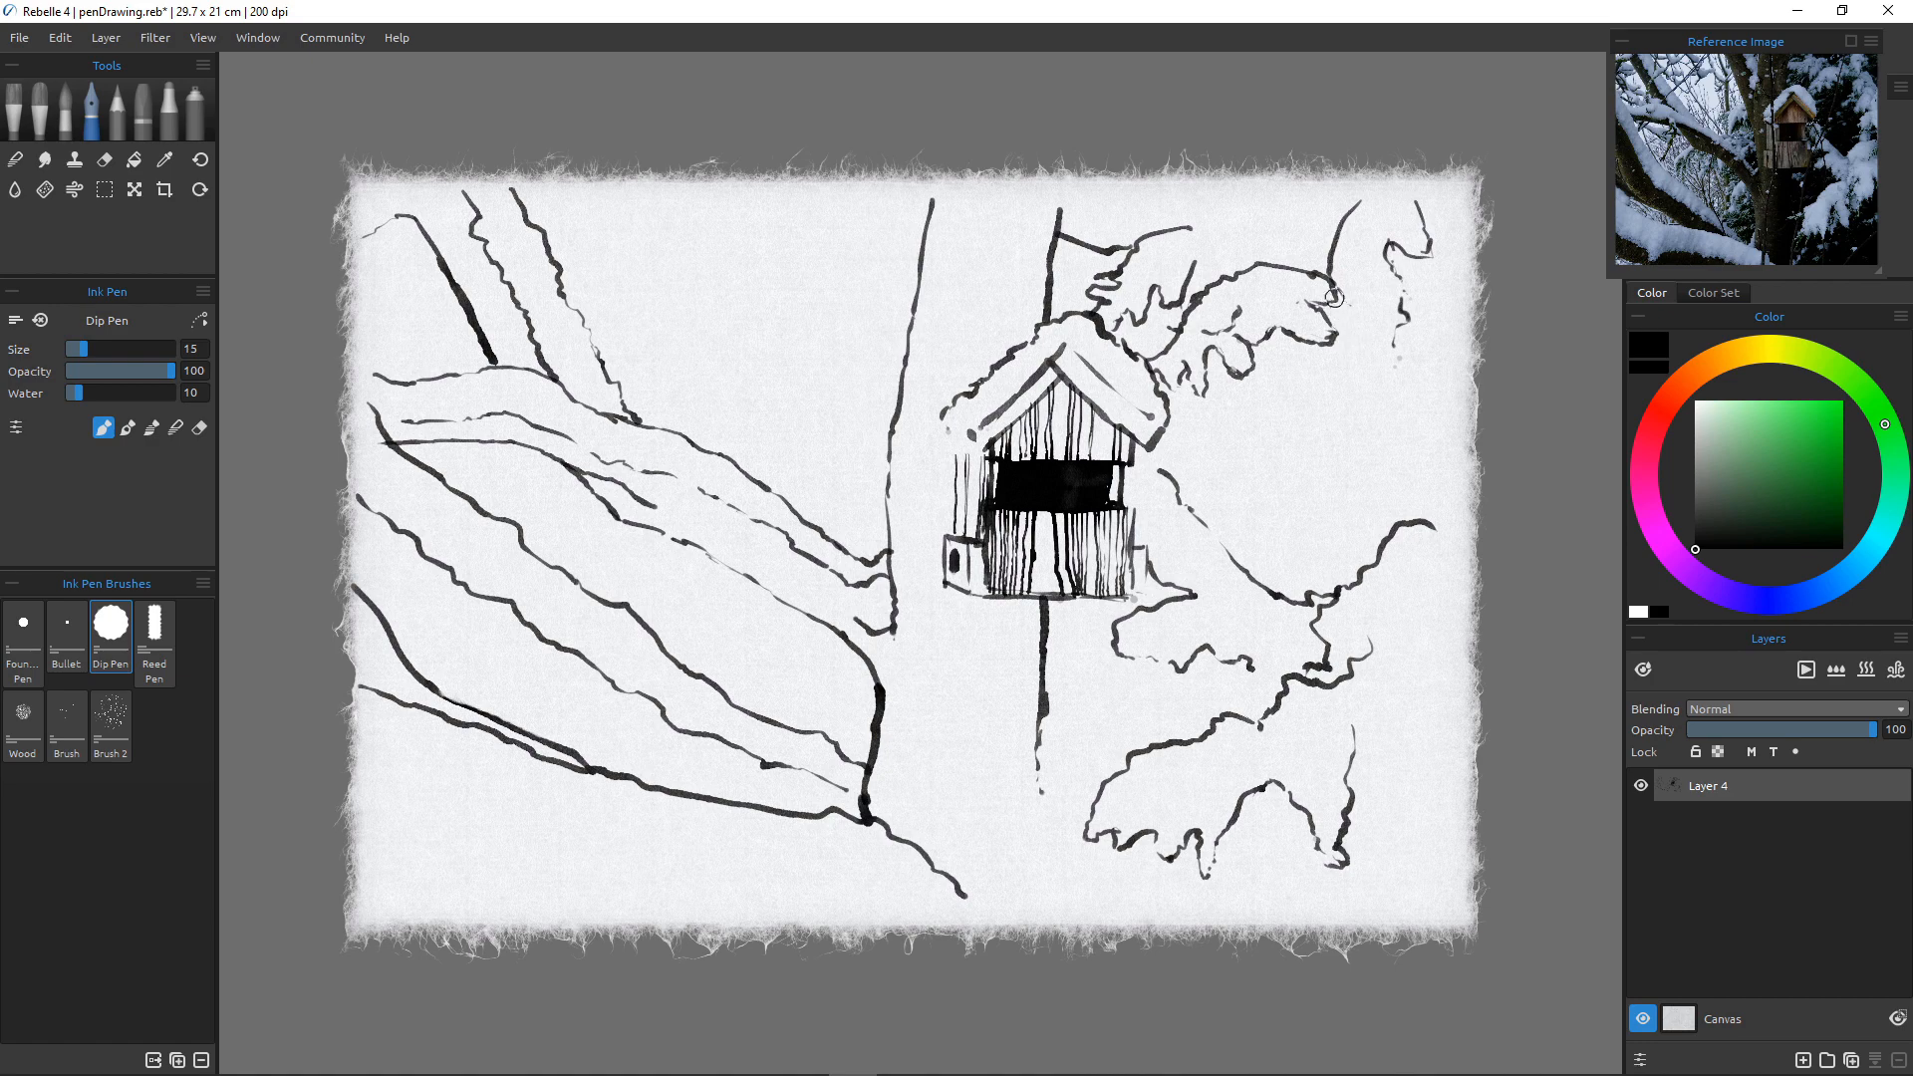
mouse_move(1327, 299)
left_mouse_down()
mouse_move(1397, 368)
mouse_move(1395, 323)
mouse_move(1378, 430)
left_mouse_up()
mouse_move(1368, 423)
left_mouse_down()
mouse_move(1321, 445)
mouse_move(1339, 455)
left_mouse_up()
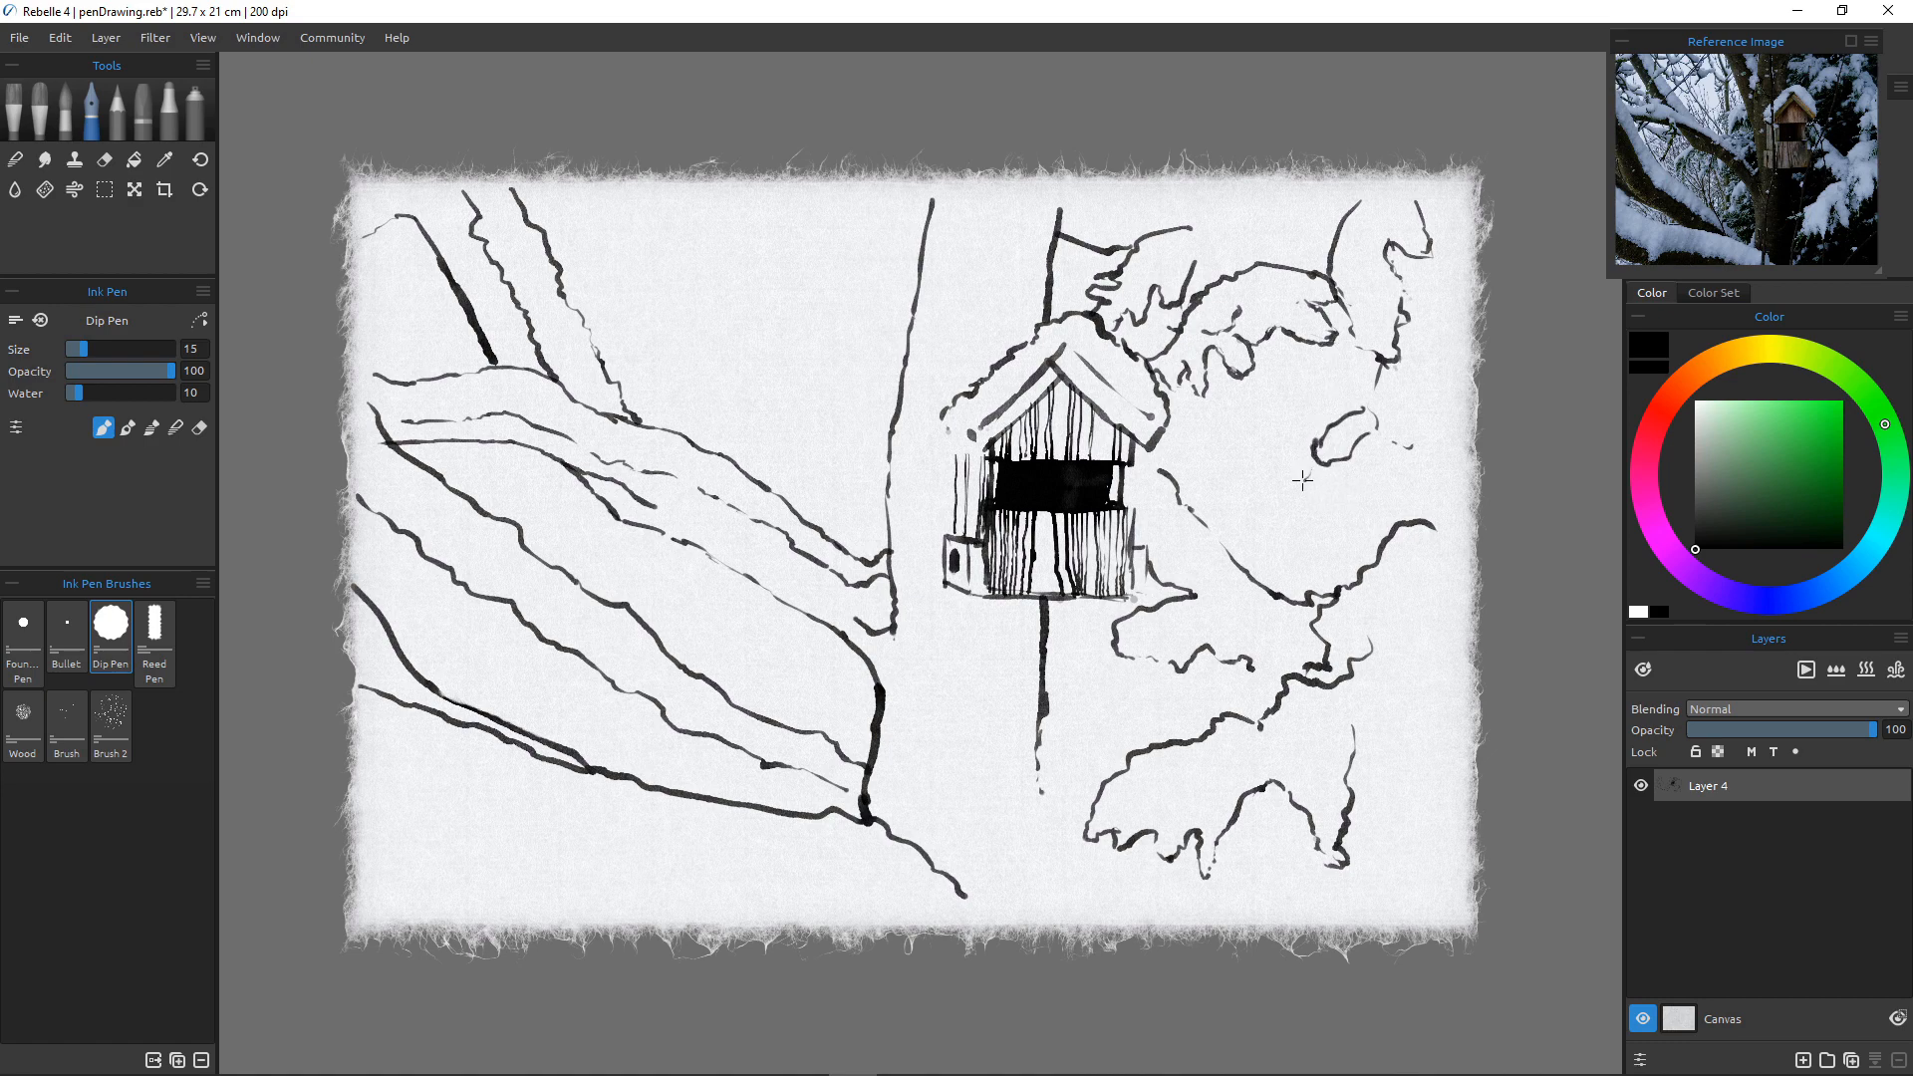
mouse_move(1303, 480)
left_mouse_down()
mouse_move(1325, 455)
mouse_move(1236, 491)
mouse_move(1260, 480)
left_mouse_up()
Fill the dark gaps above and right of the roof with the Reed Pen, and hatch beside the roof's right end with the Fountain Pen.
left_click(154, 637)
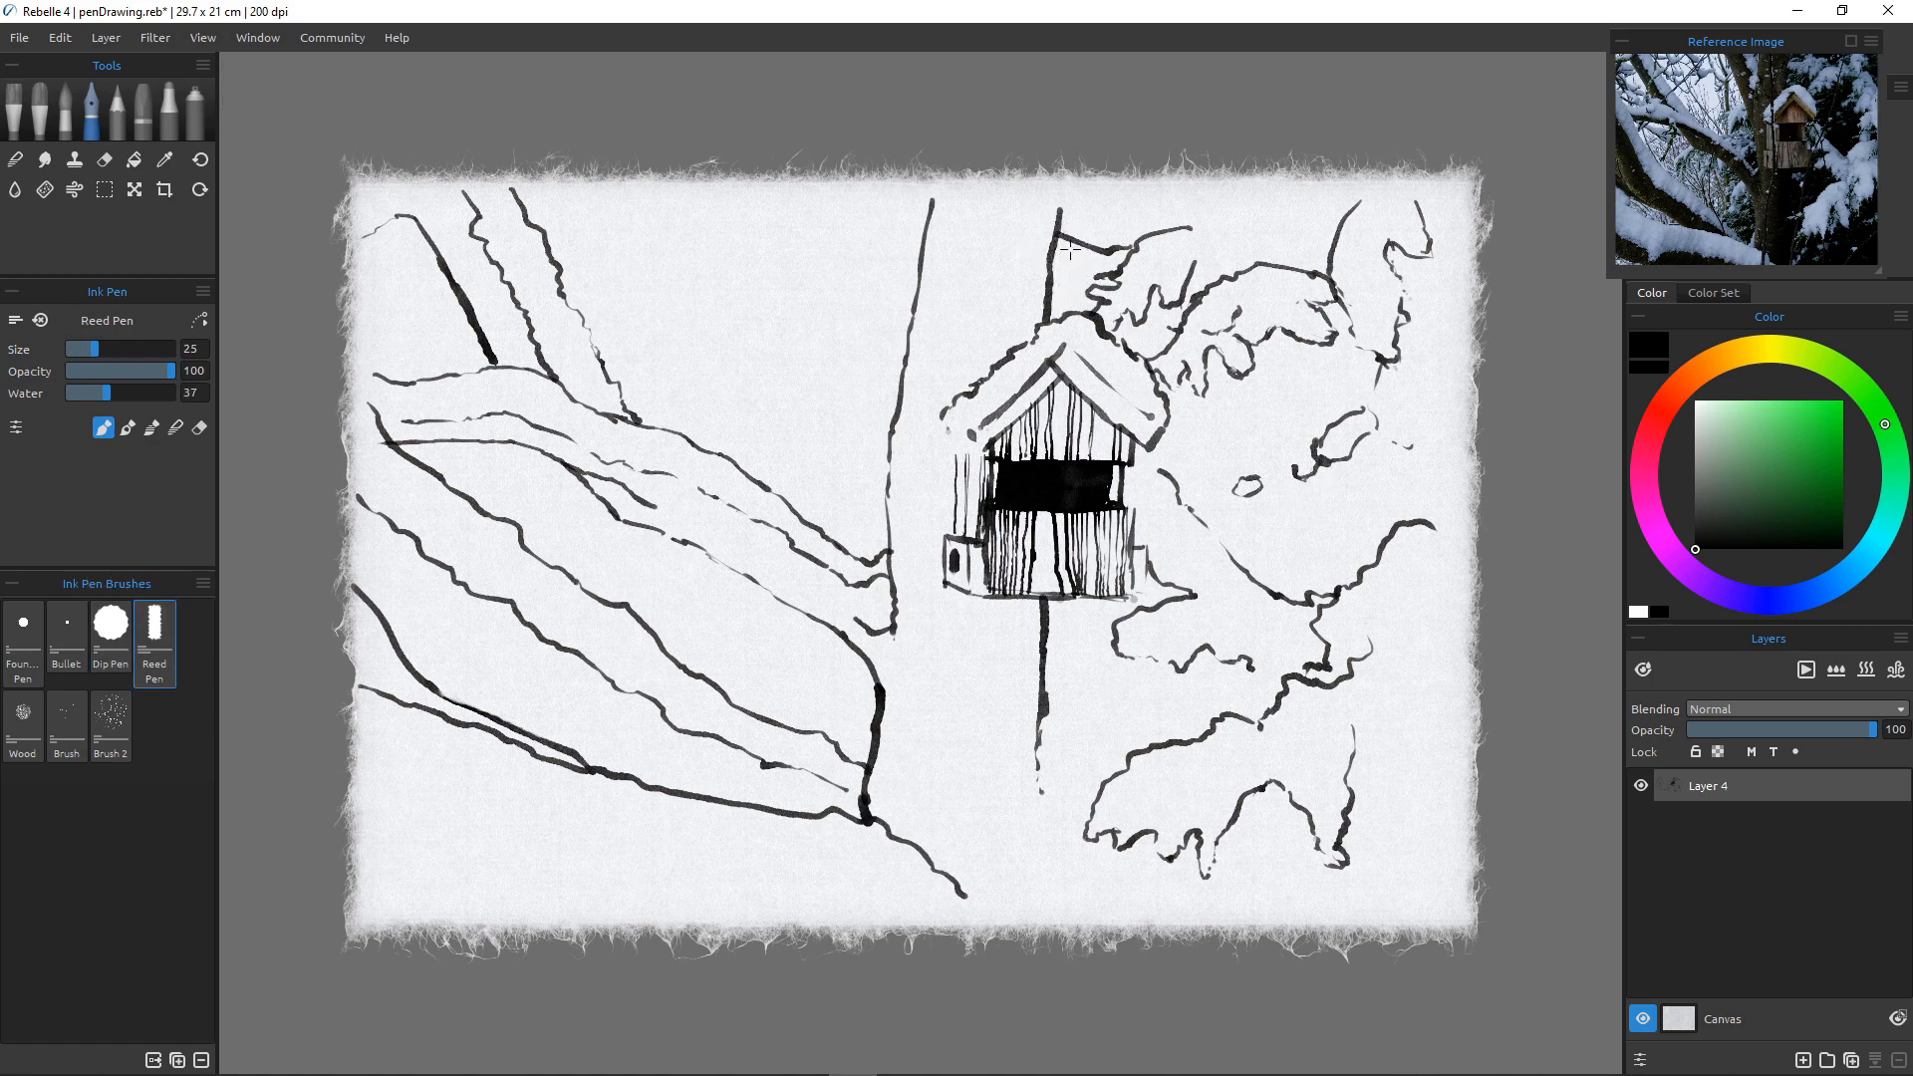
mouse_move(1073, 257)
left_mouse_down()
mouse_move(1123, 245)
mouse_move(1091, 260)
mouse_move(1109, 283)
mouse_move(1068, 241)
mouse_move(1062, 263)
mouse_move(1062, 235)
mouse_move(1062, 304)
left_mouse_up()
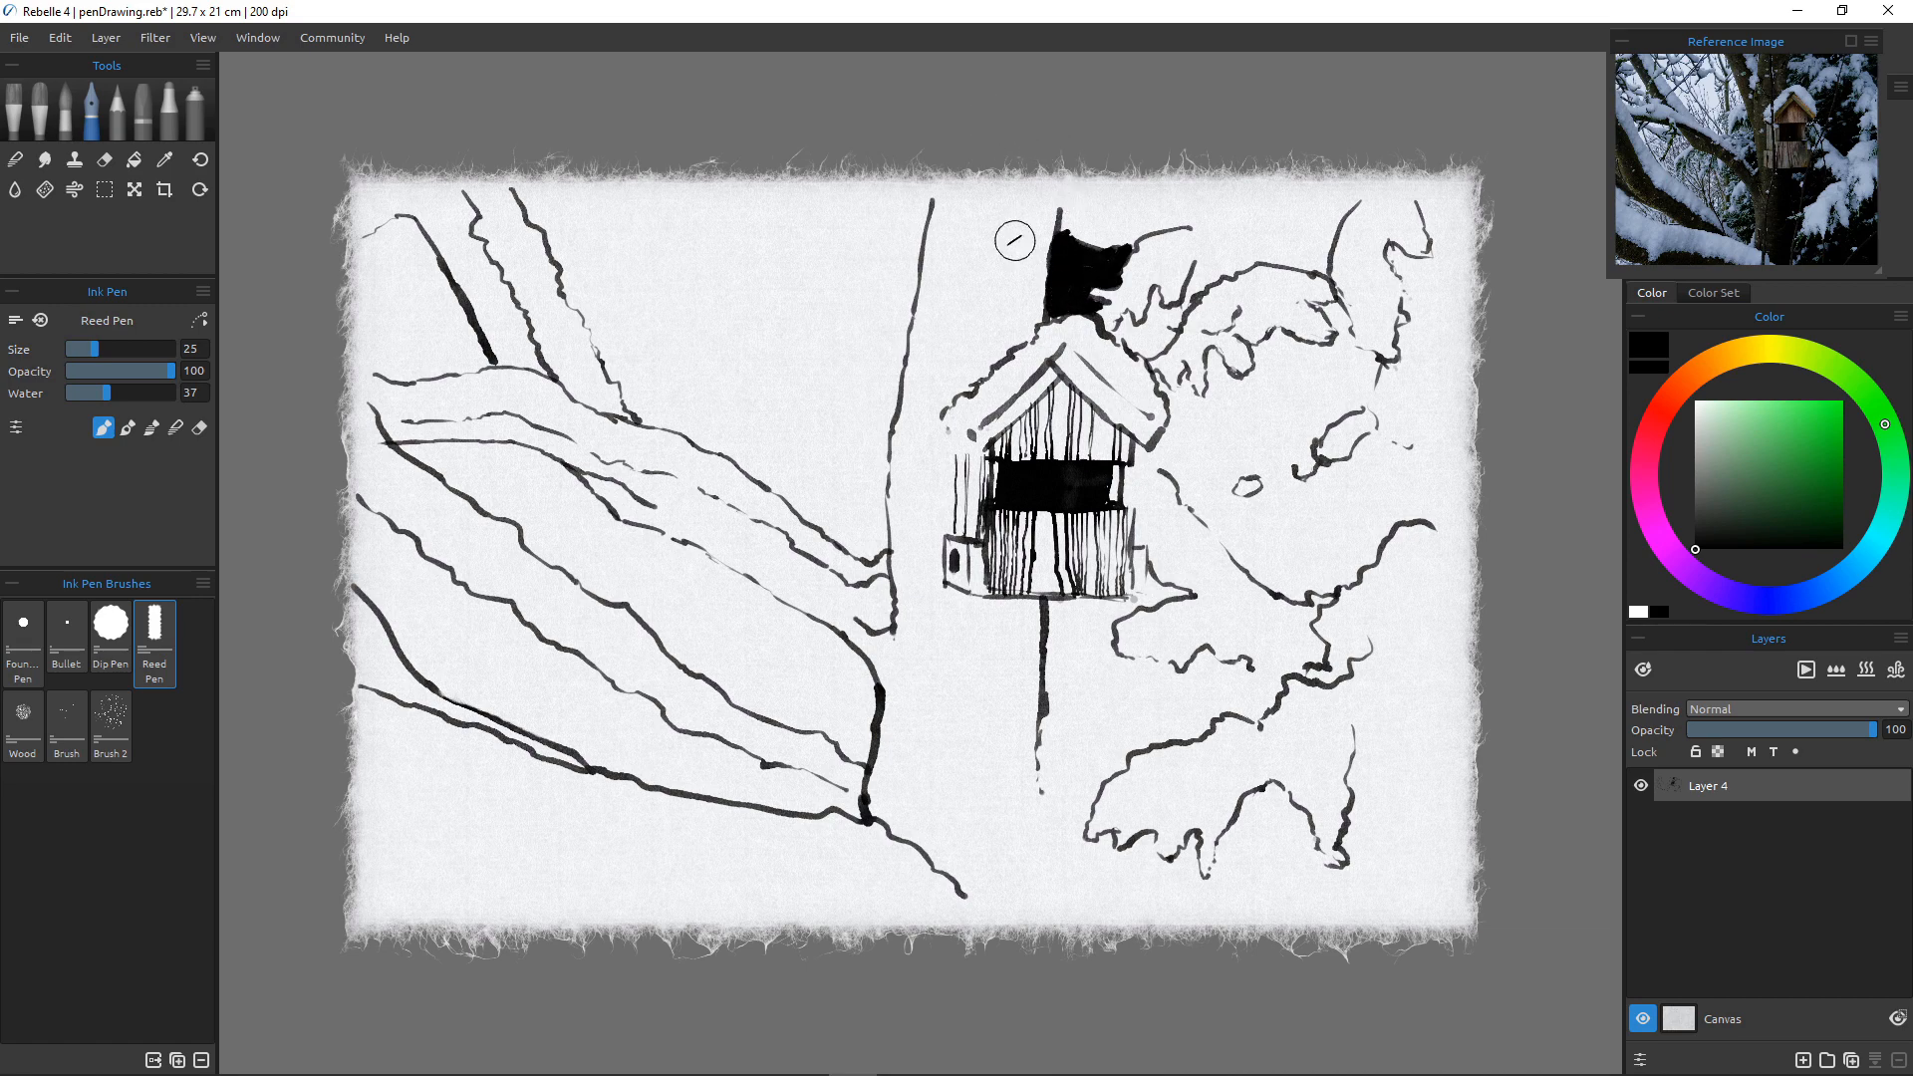
mouse_move(1064, 221)
left_mouse_down()
mouse_move(1082, 240)
mouse_move(1084, 191)
mouse_move(1085, 237)
mouse_move(1071, 202)
mouse_move(1124, 241)
mouse_move(1101, 196)
mouse_move(1174, 223)
mouse_move(1125, 235)
mouse_move(1118, 215)
mouse_move(1214, 251)
mouse_move(1211, 329)
mouse_move(1195, 289)
left_mouse_up()
mouse_move(1204, 259)
left_mouse_down()
mouse_move(1196, 299)
mouse_move(1156, 299)
mouse_move(1177, 314)
mouse_move(1156, 349)
mouse_move(1141, 324)
mouse_move(1124, 335)
left_mouse_up()
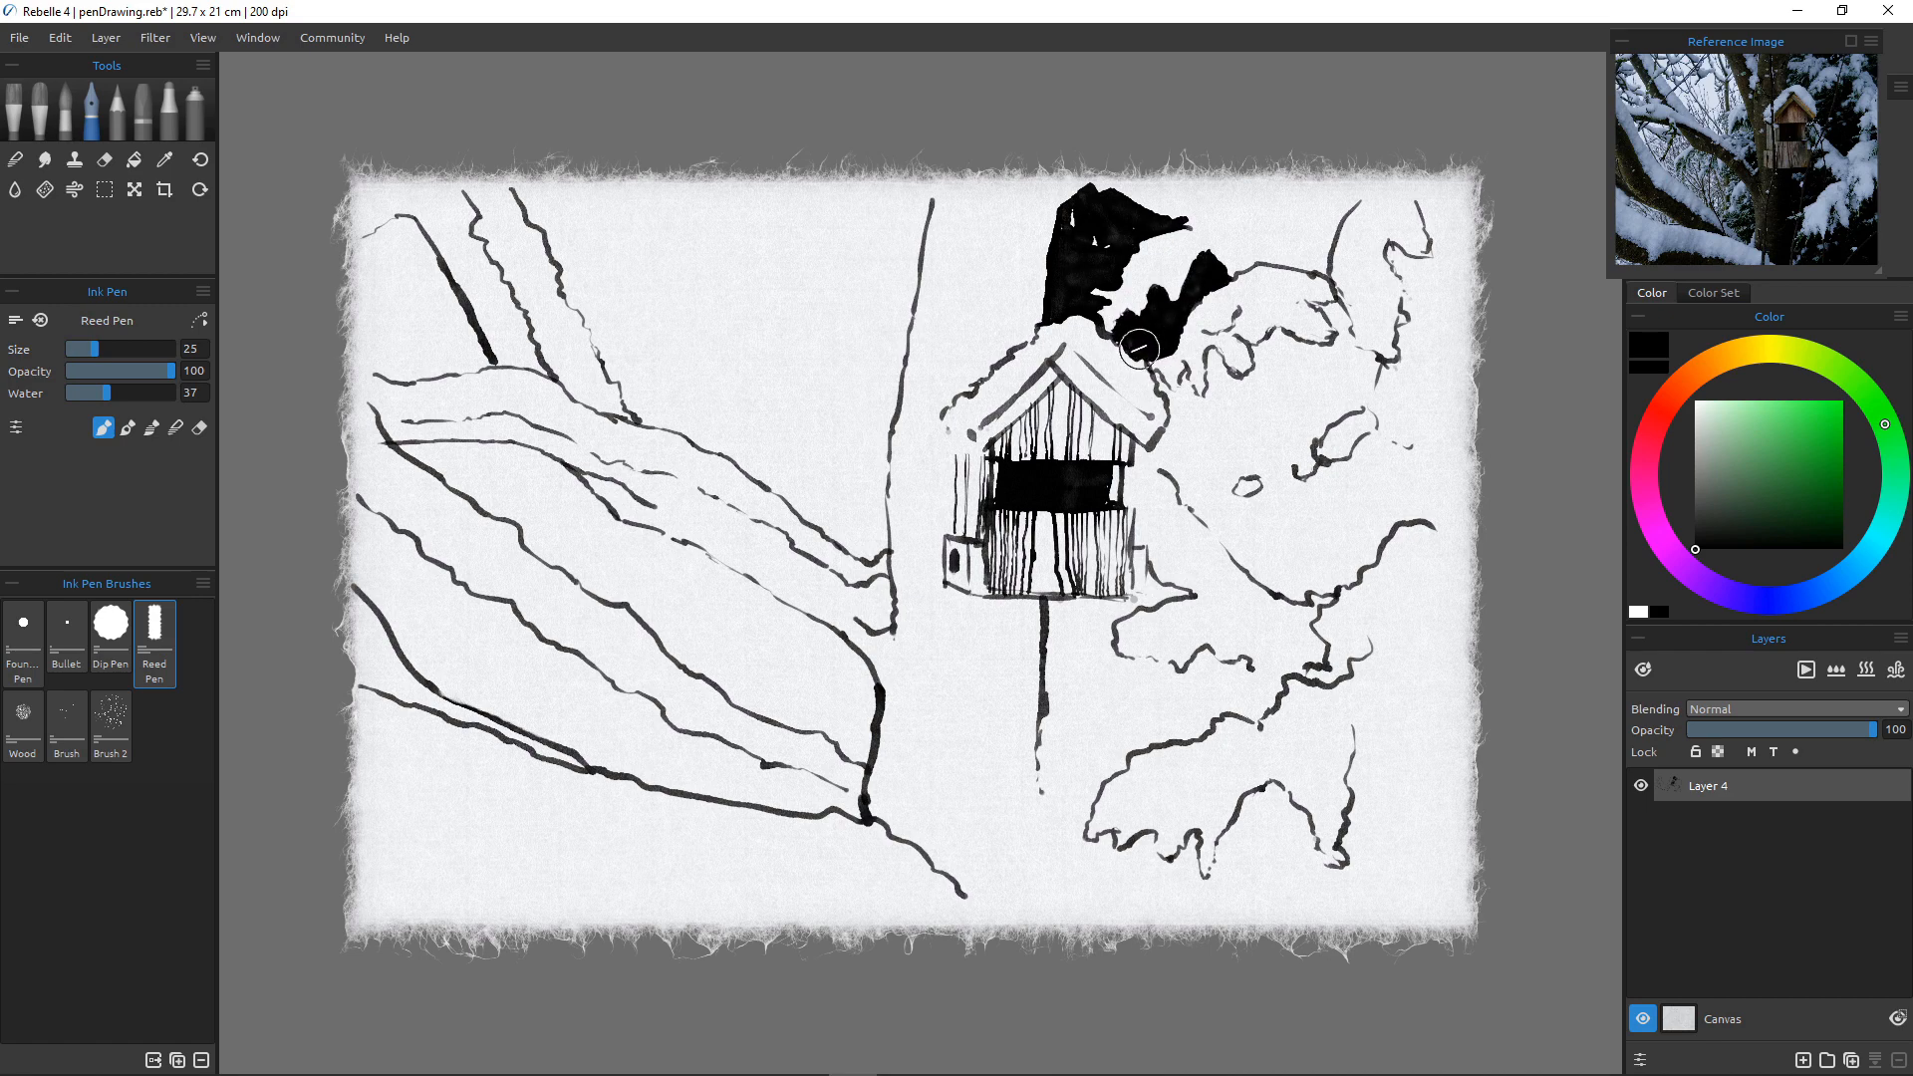
mouse_move(1216, 356)
left_mouse_down()
mouse_move(1191, 420)
mouse_move(1188, 374)
mouse_move(1215, 435)
mouse_move(1173, 395)
mouse_move(1169, 458)
mouse_move(1229, 448)
mouse_move(1203, 510)
mouse_move(1221, 477)
mouse_move(1221, 527)
mouse_move(1222, 477)
mouse_move(1258, 543)
mouse_move(1216, 515)
mouse_move(1271, 567)
left_mouse_up()
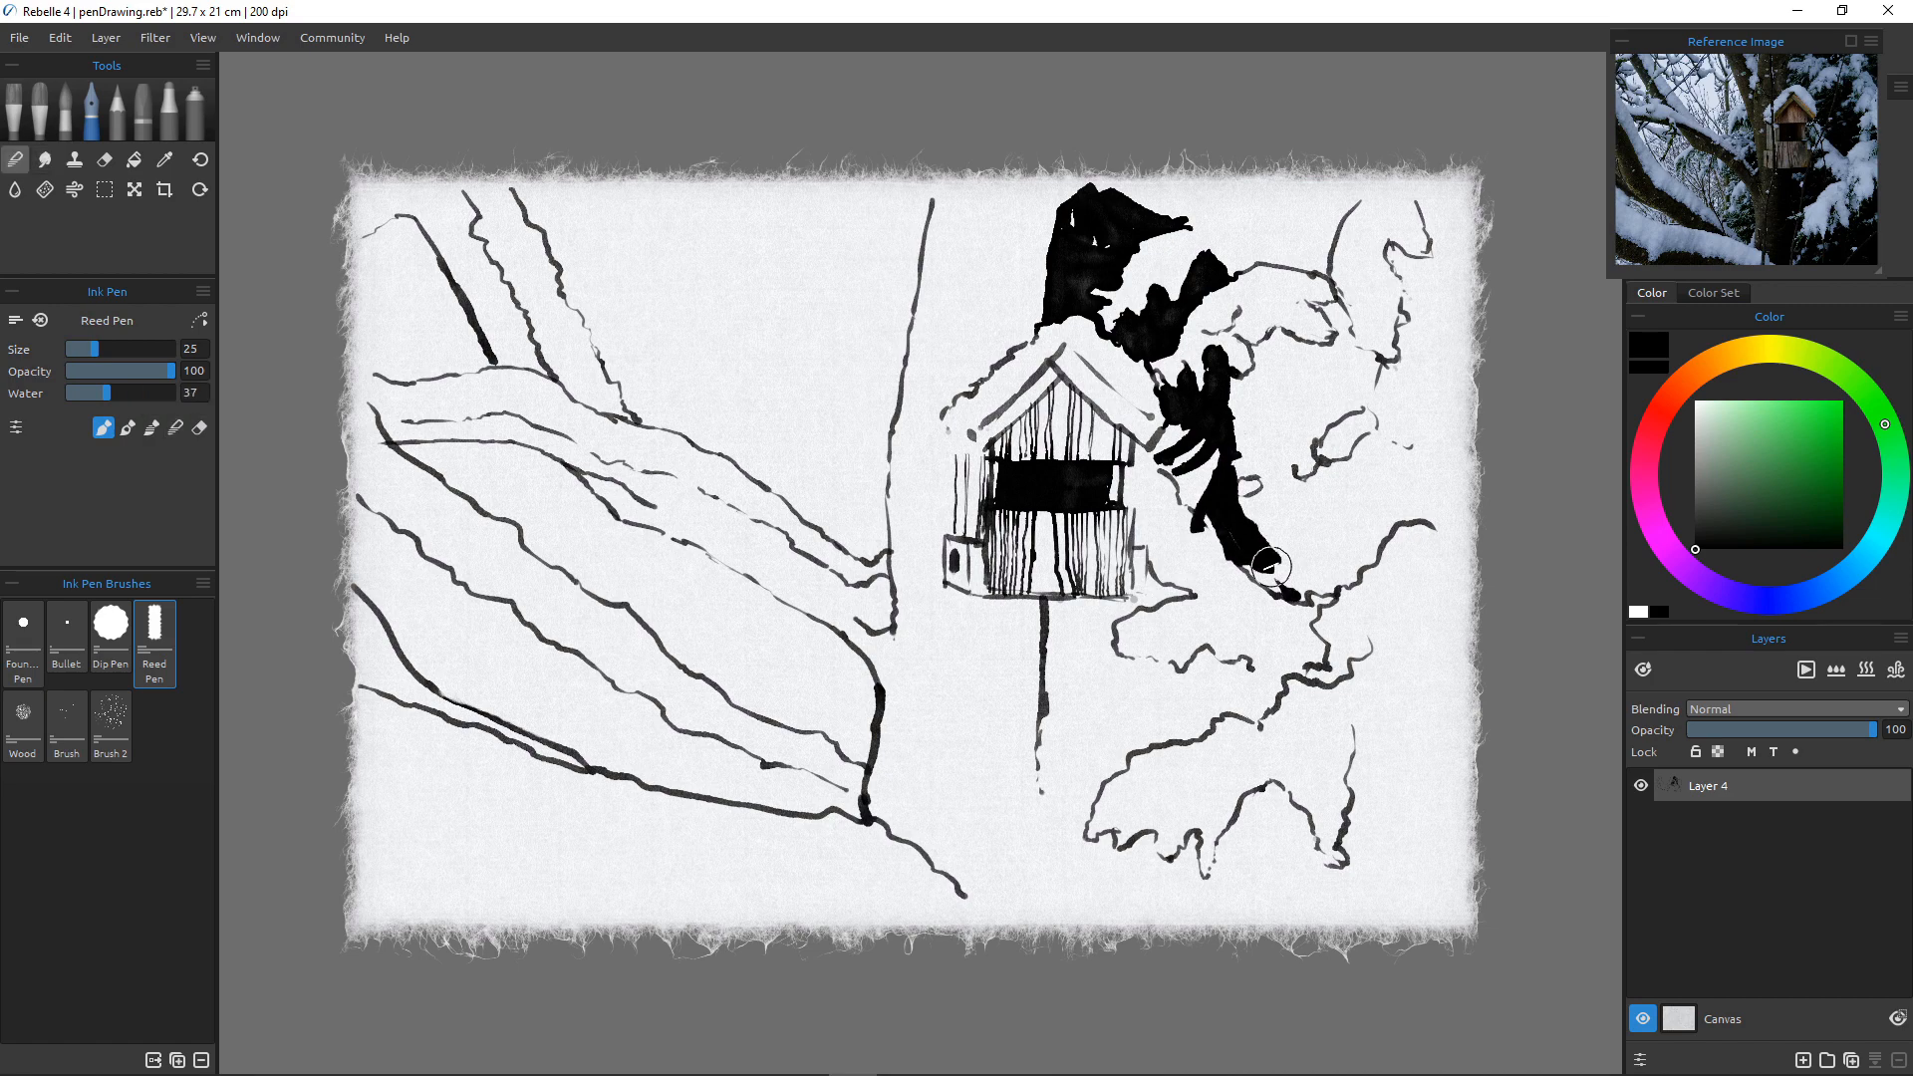
left_click(23, 642)
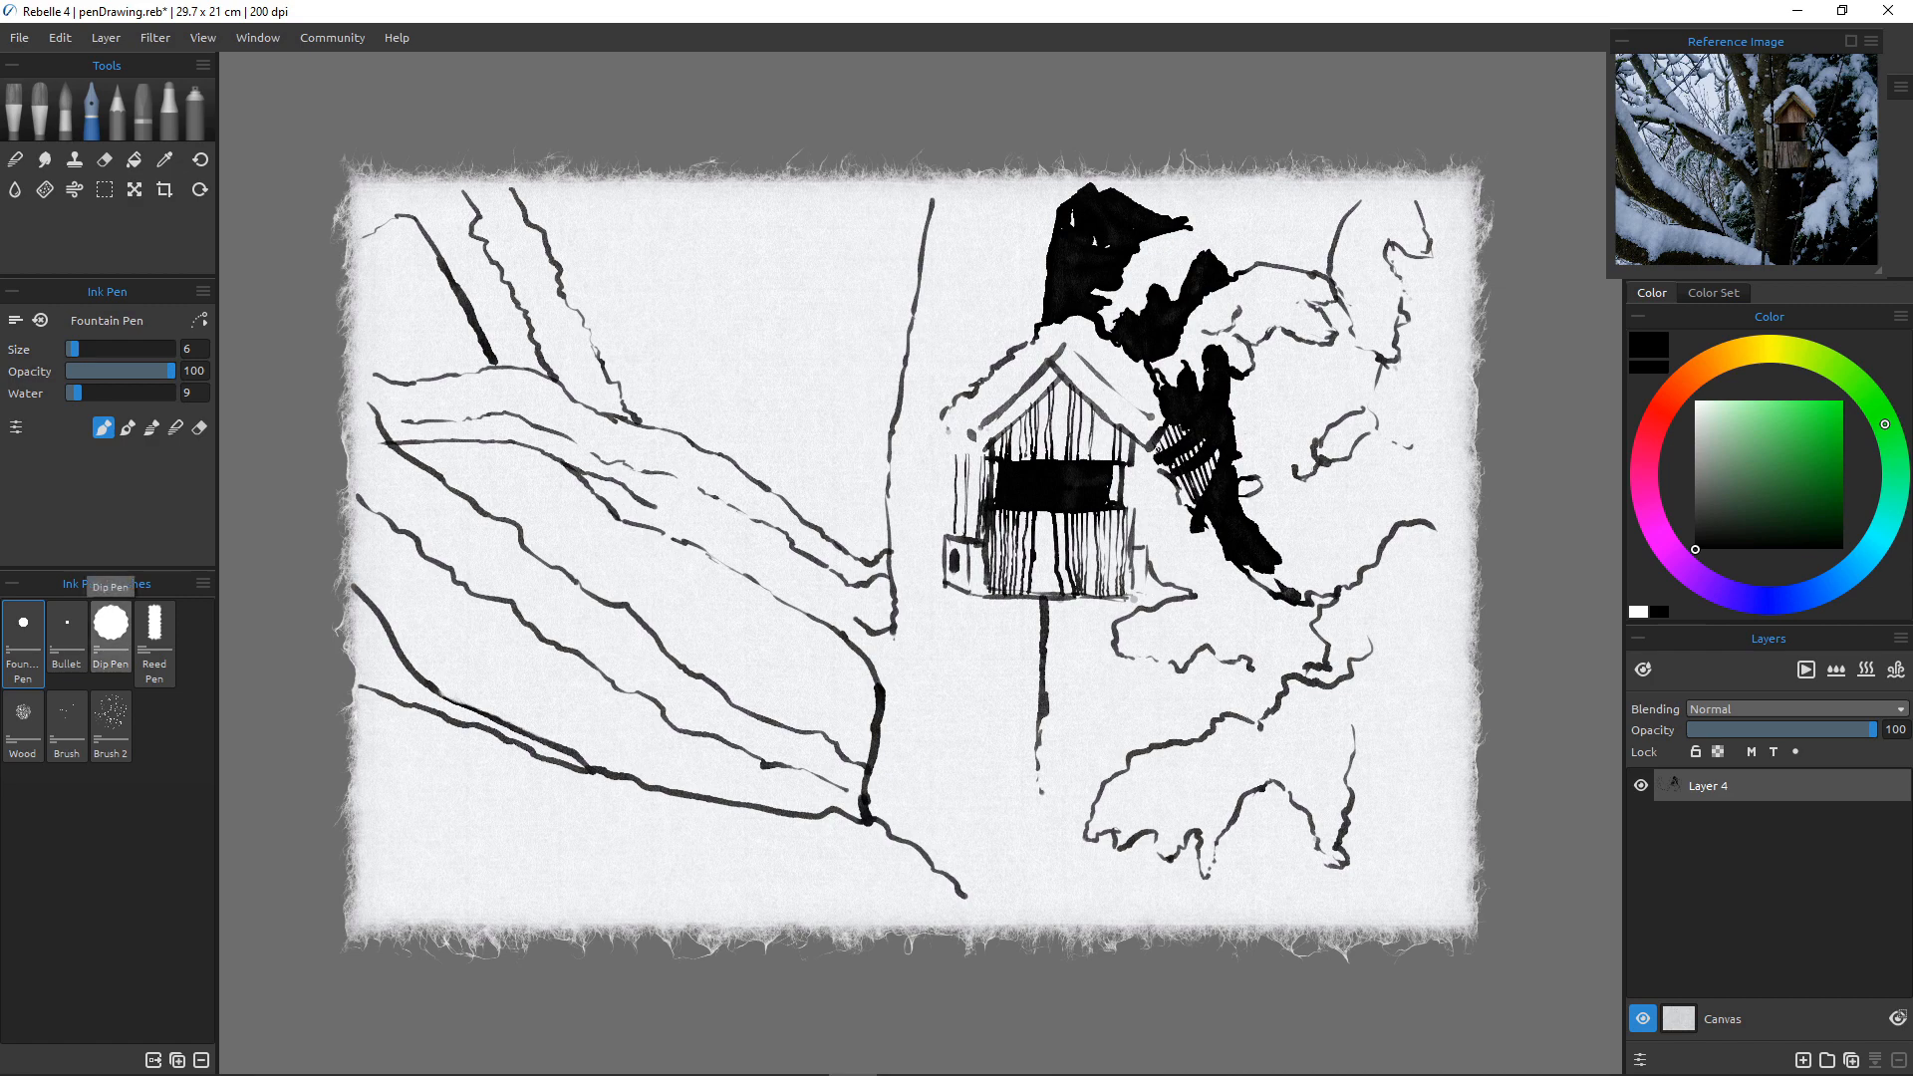
Fill the dark gaps between the foliage outlines in the drawing's upper-right corner with the Reed Pen at size 25.
left_click(110, 627)
left_click(155, 627)
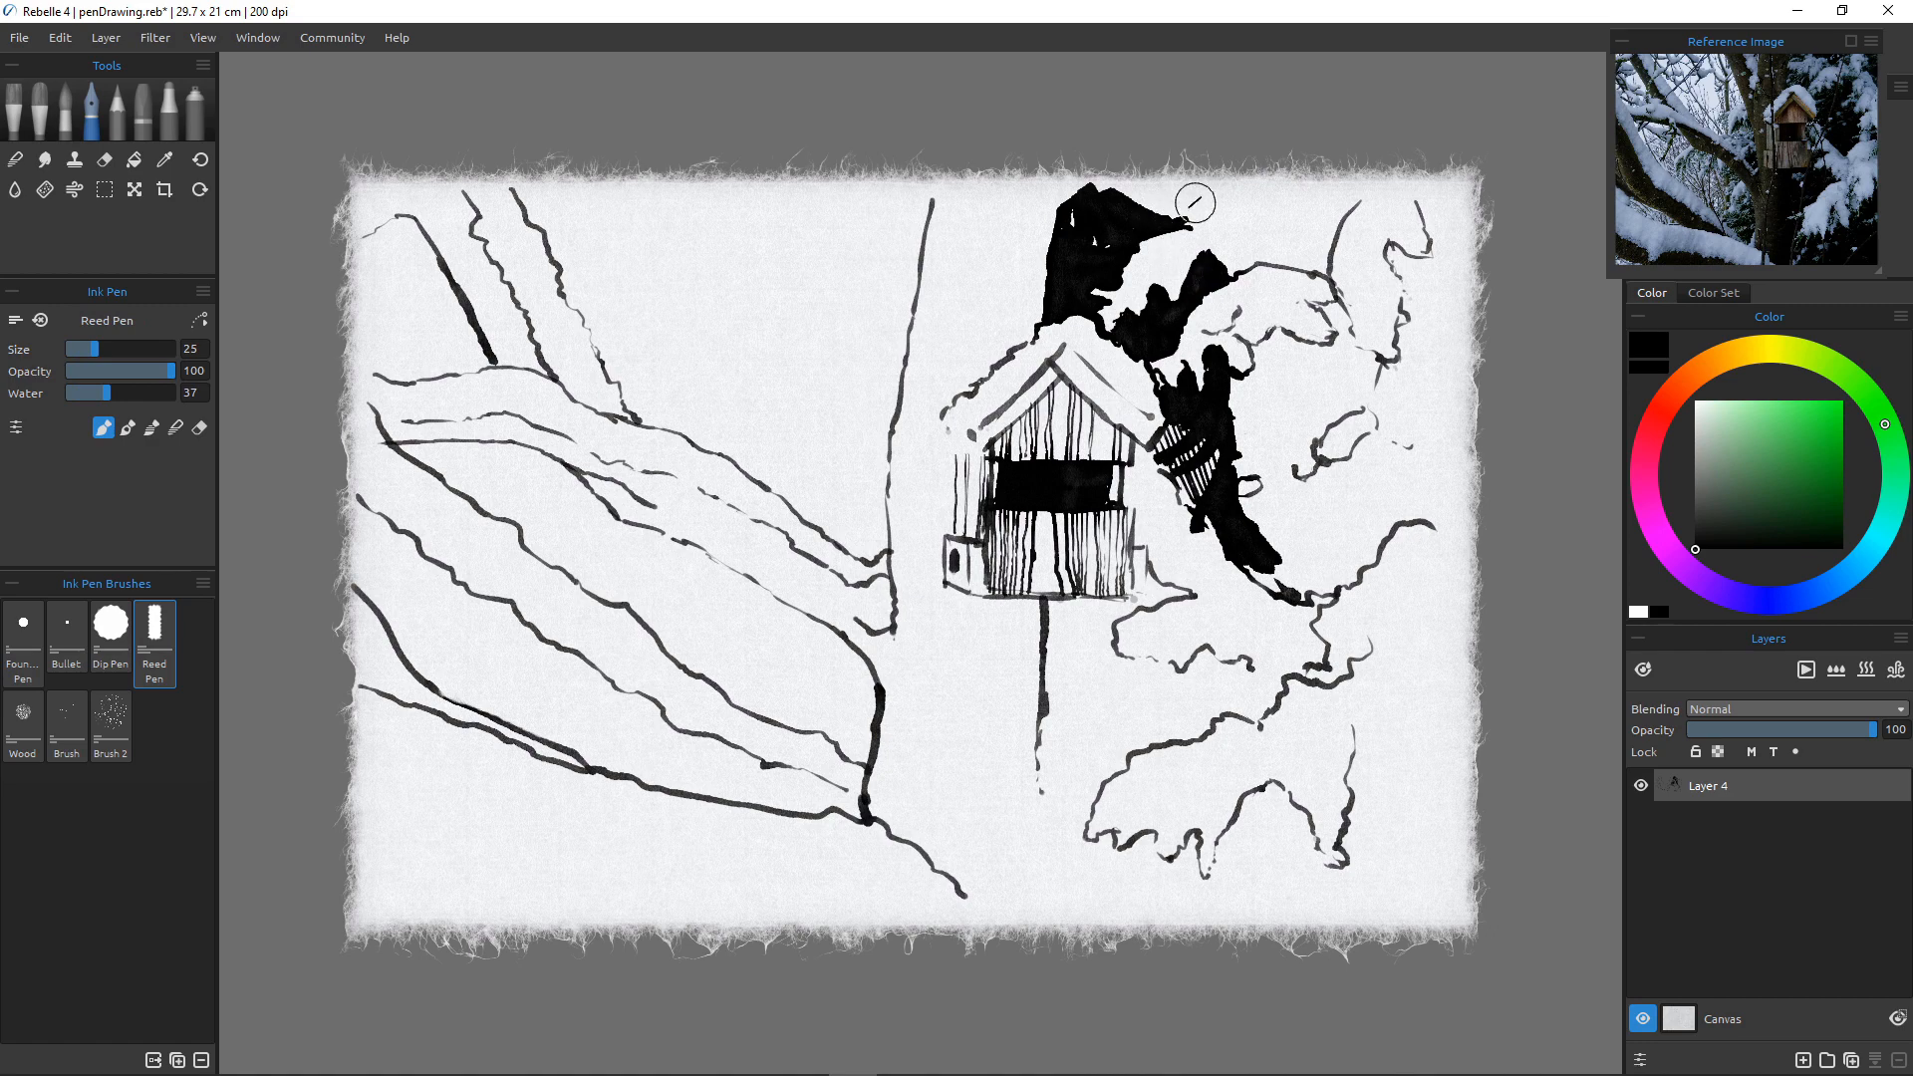
mouse_move(1184, 202)
left_mouse_down()
mouse_move(1226, 267)
mouse_move(1250, 263)
mouse_move(1240, 192)
mouse_move(1234, 229)
mouse_move(1349, 202)
mouse_move(1326, 218)
mouse_move(1327, 259)
mouse_move(1283, 251)
left_mouse_up()
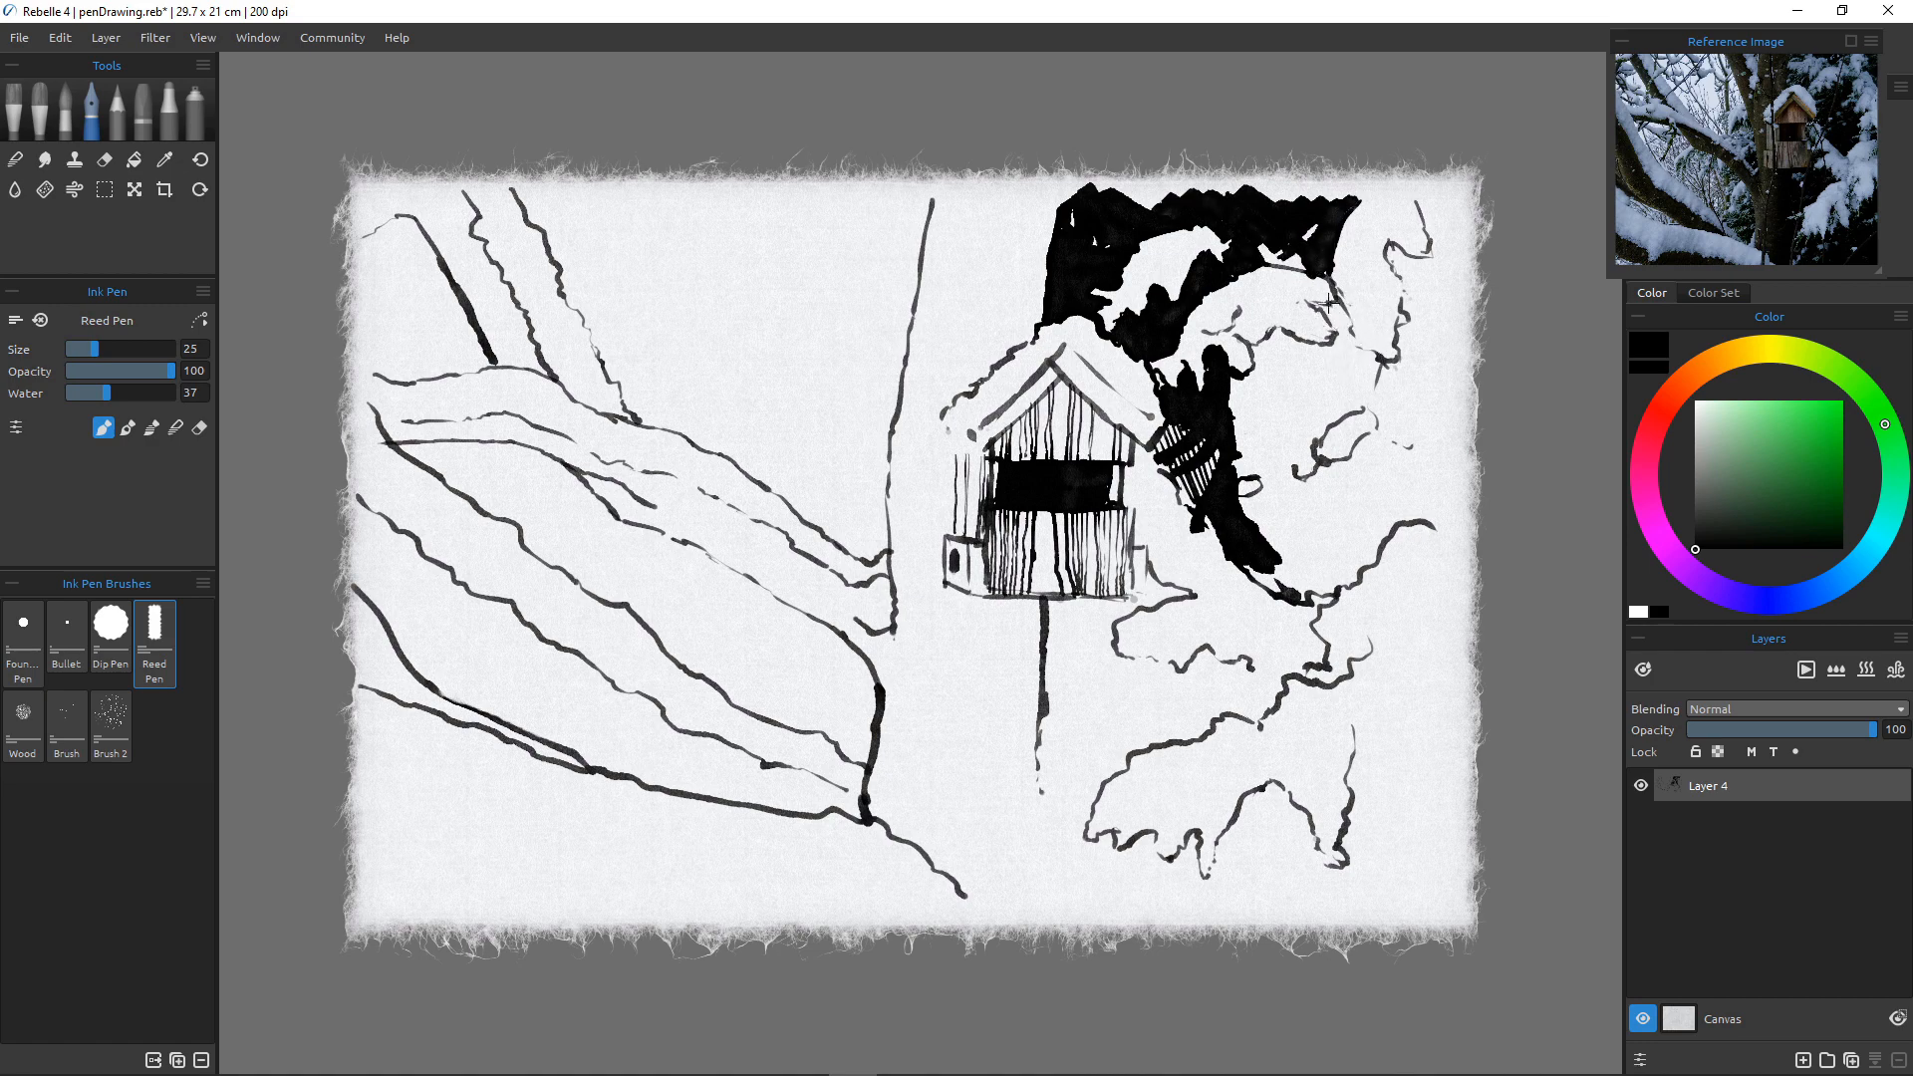
left_click_drag(1326, 297, 1378, 358)
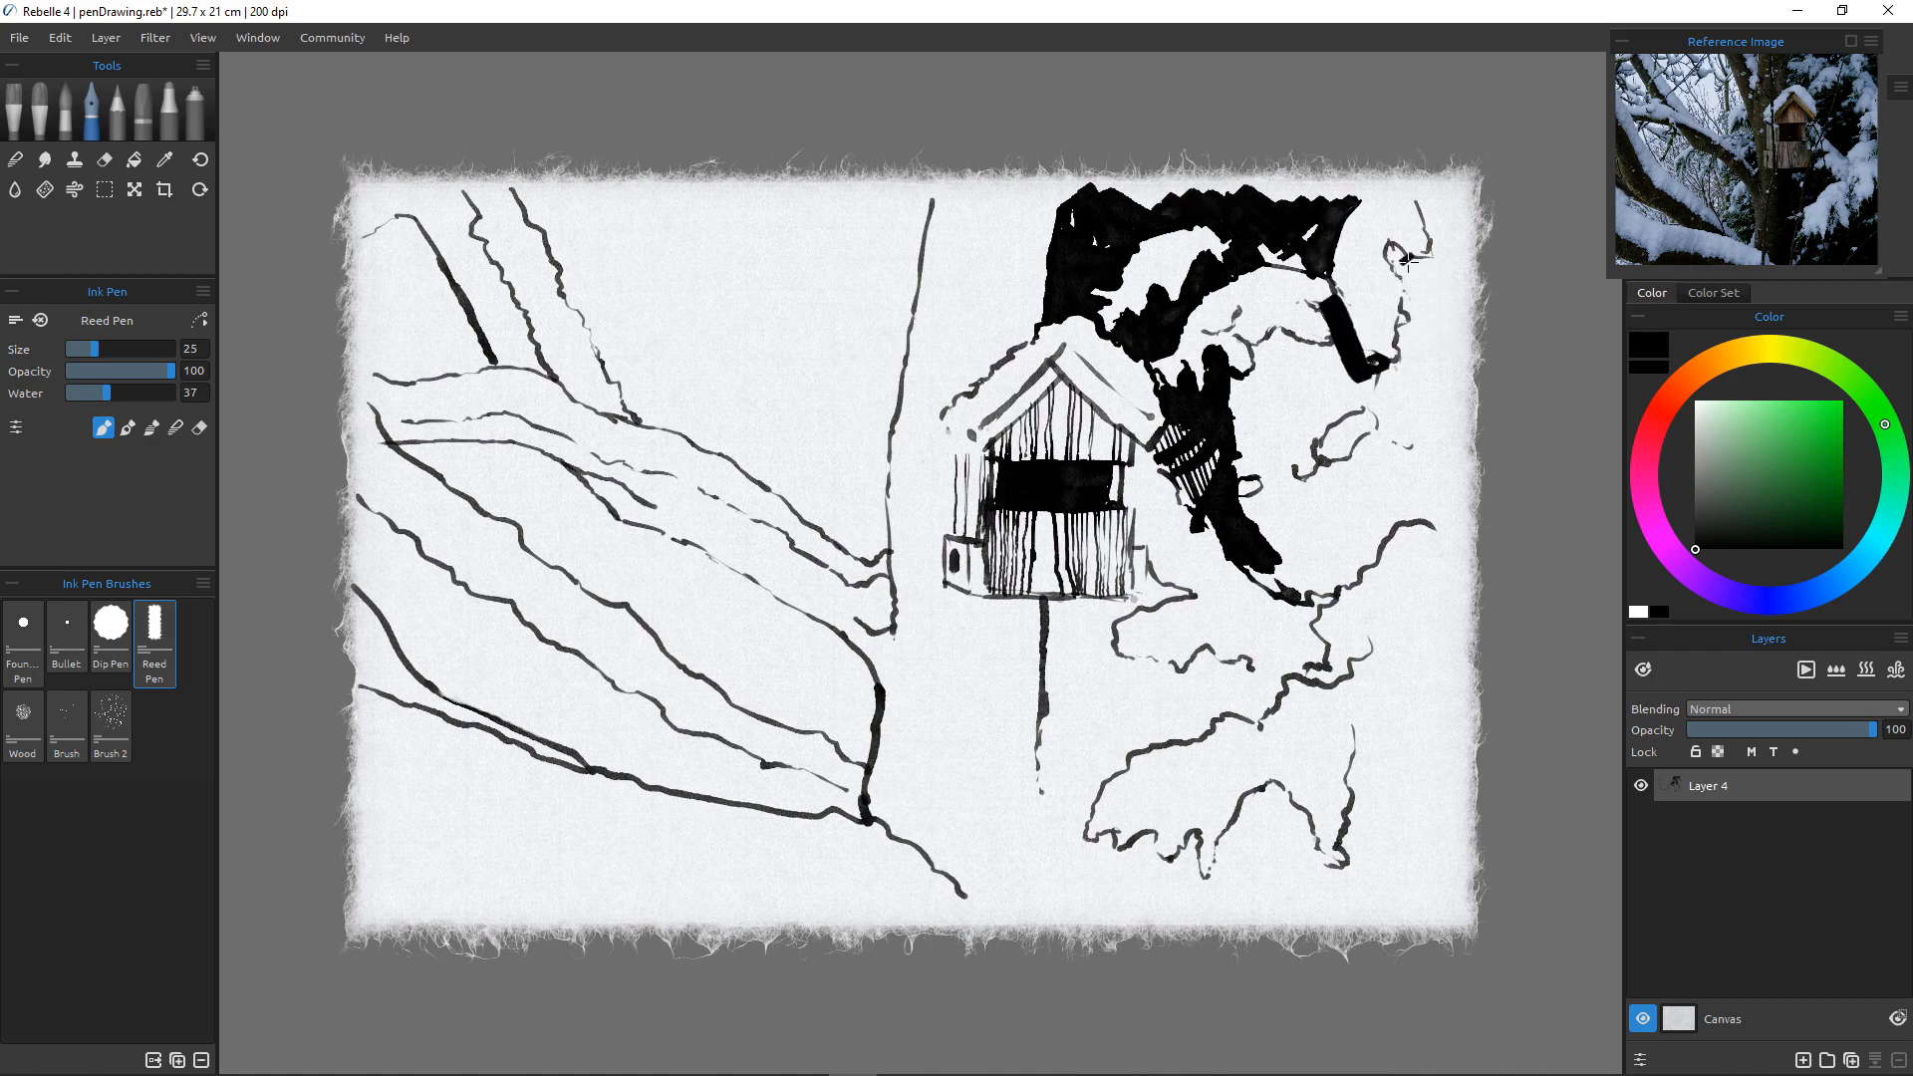
mouse_move(1409, 262)
left_mouse_down()
mouse_move(1460, 348)
mouse_move(1411, 295)
mouse_move(1439, 379)
mouse_move(1398, 333)
mouse_move(1392, 387)
left_mouse_up()
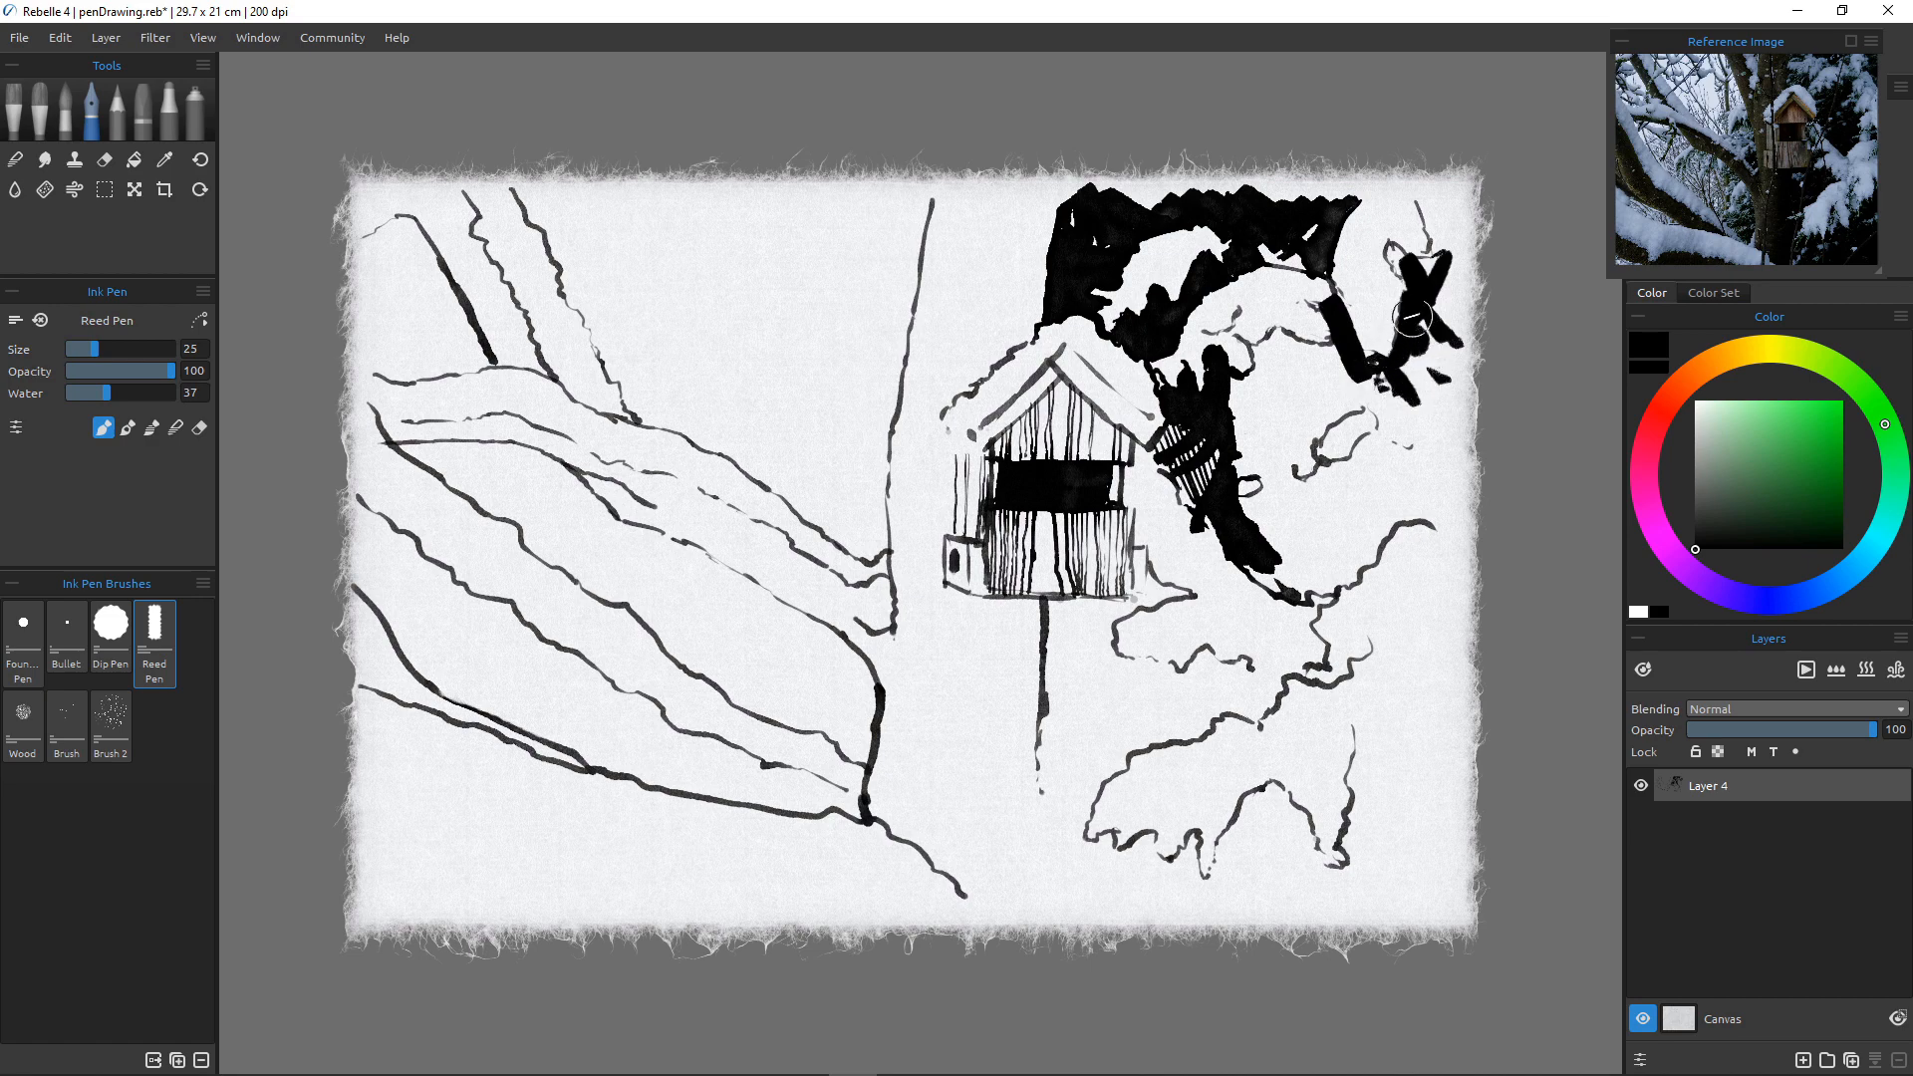
left_click_drag(1432, 185, 1441, 231)
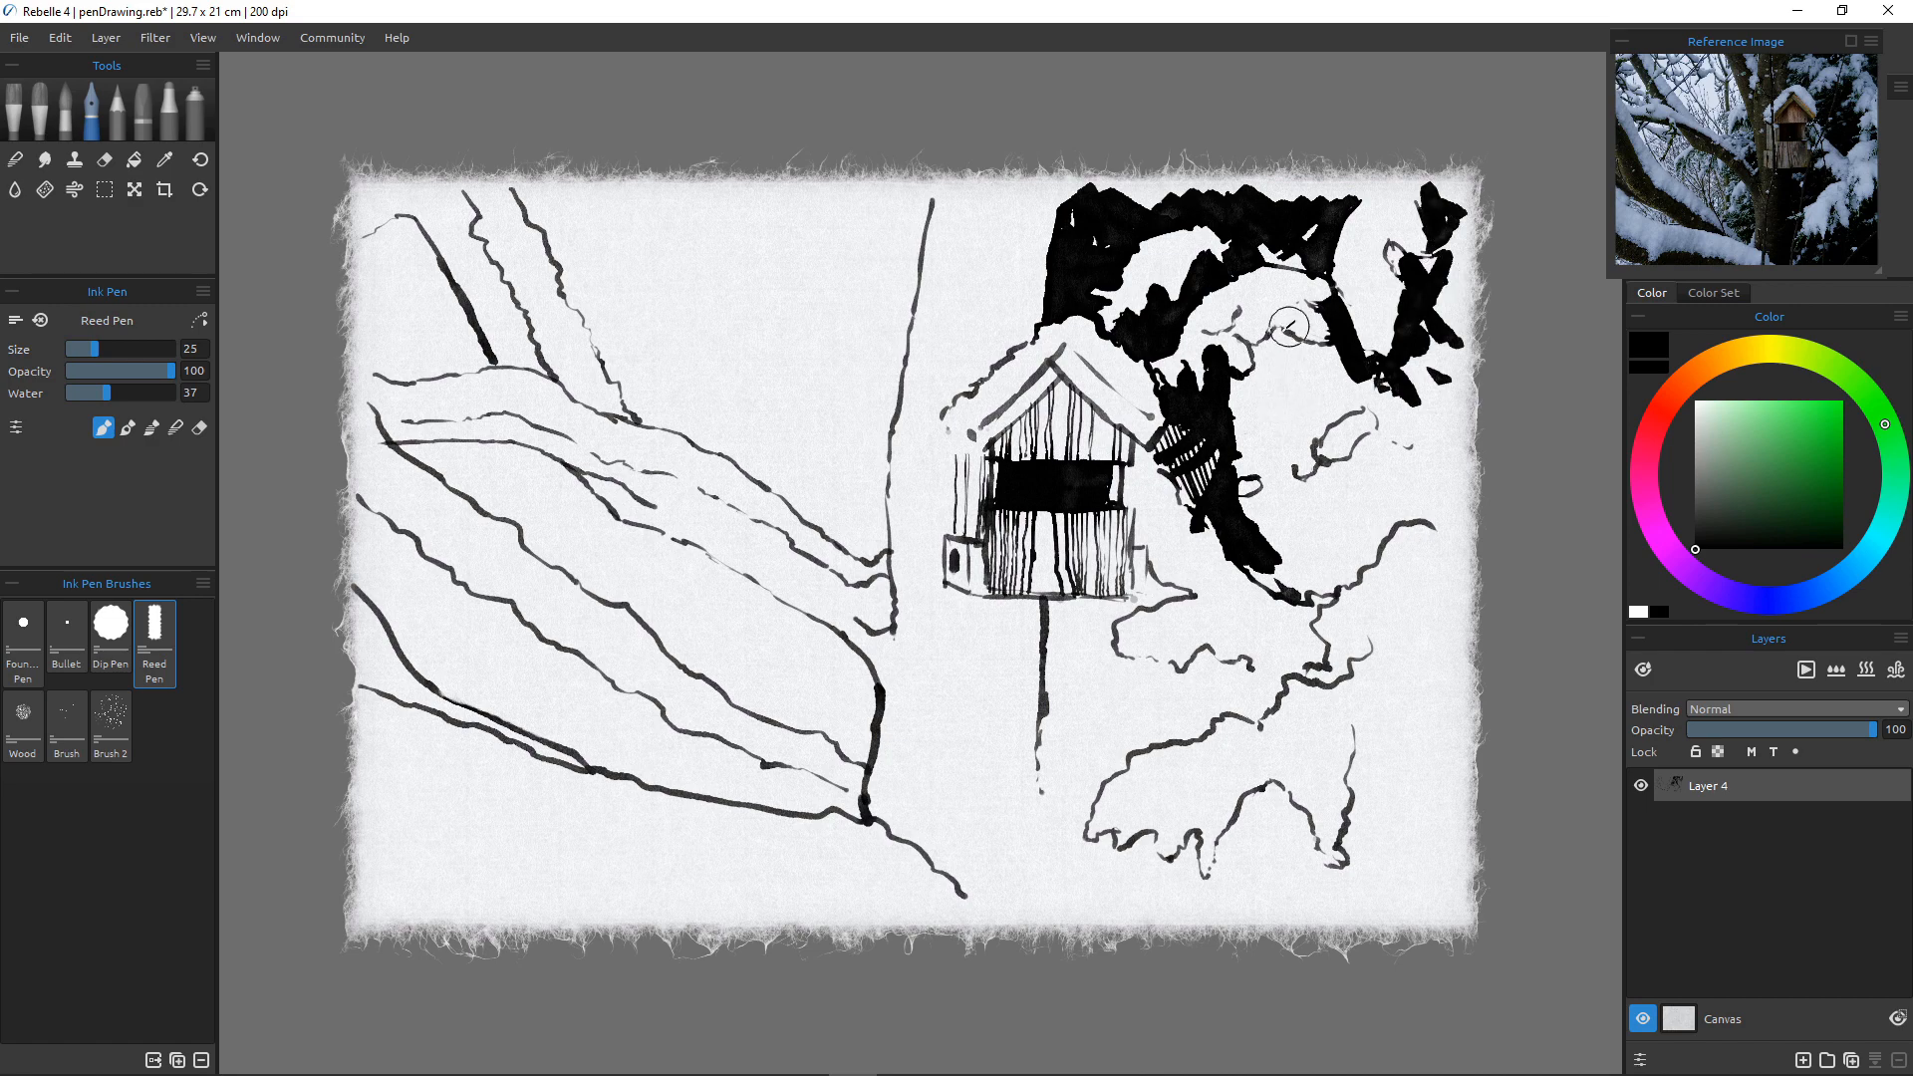
Ink jagged dark patches beneath the arched snow clump right of the roof with the Reed Pen.
mouse_move(1294, 325)
left_mouse_down()
mouse_move(1340, 353)
mouse_move(1281, 365)
mouse_move(1257, 337)
mouse_move(1290, 359)
mouse_move(1261, 354)
mouse_move(1264, 397)
left_mouse_up()
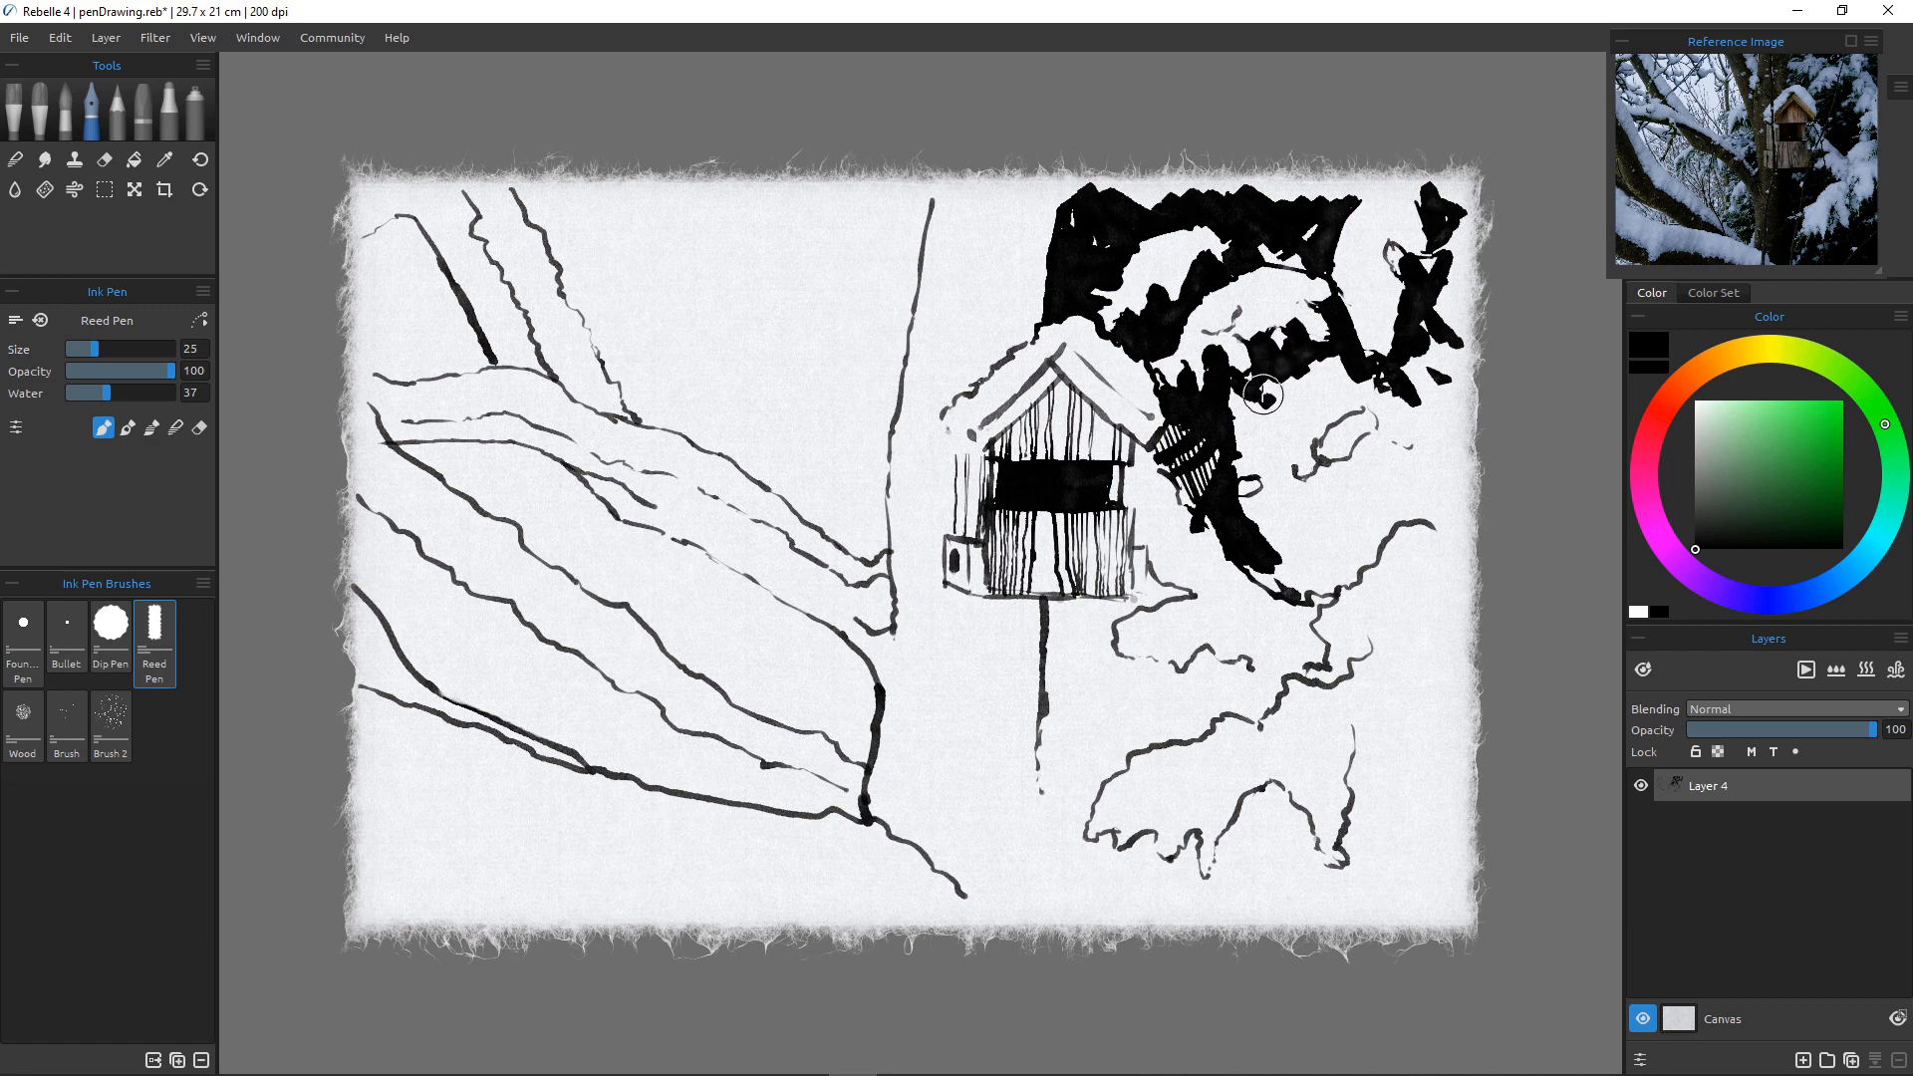
scroll(1244, 316, "up", 5)
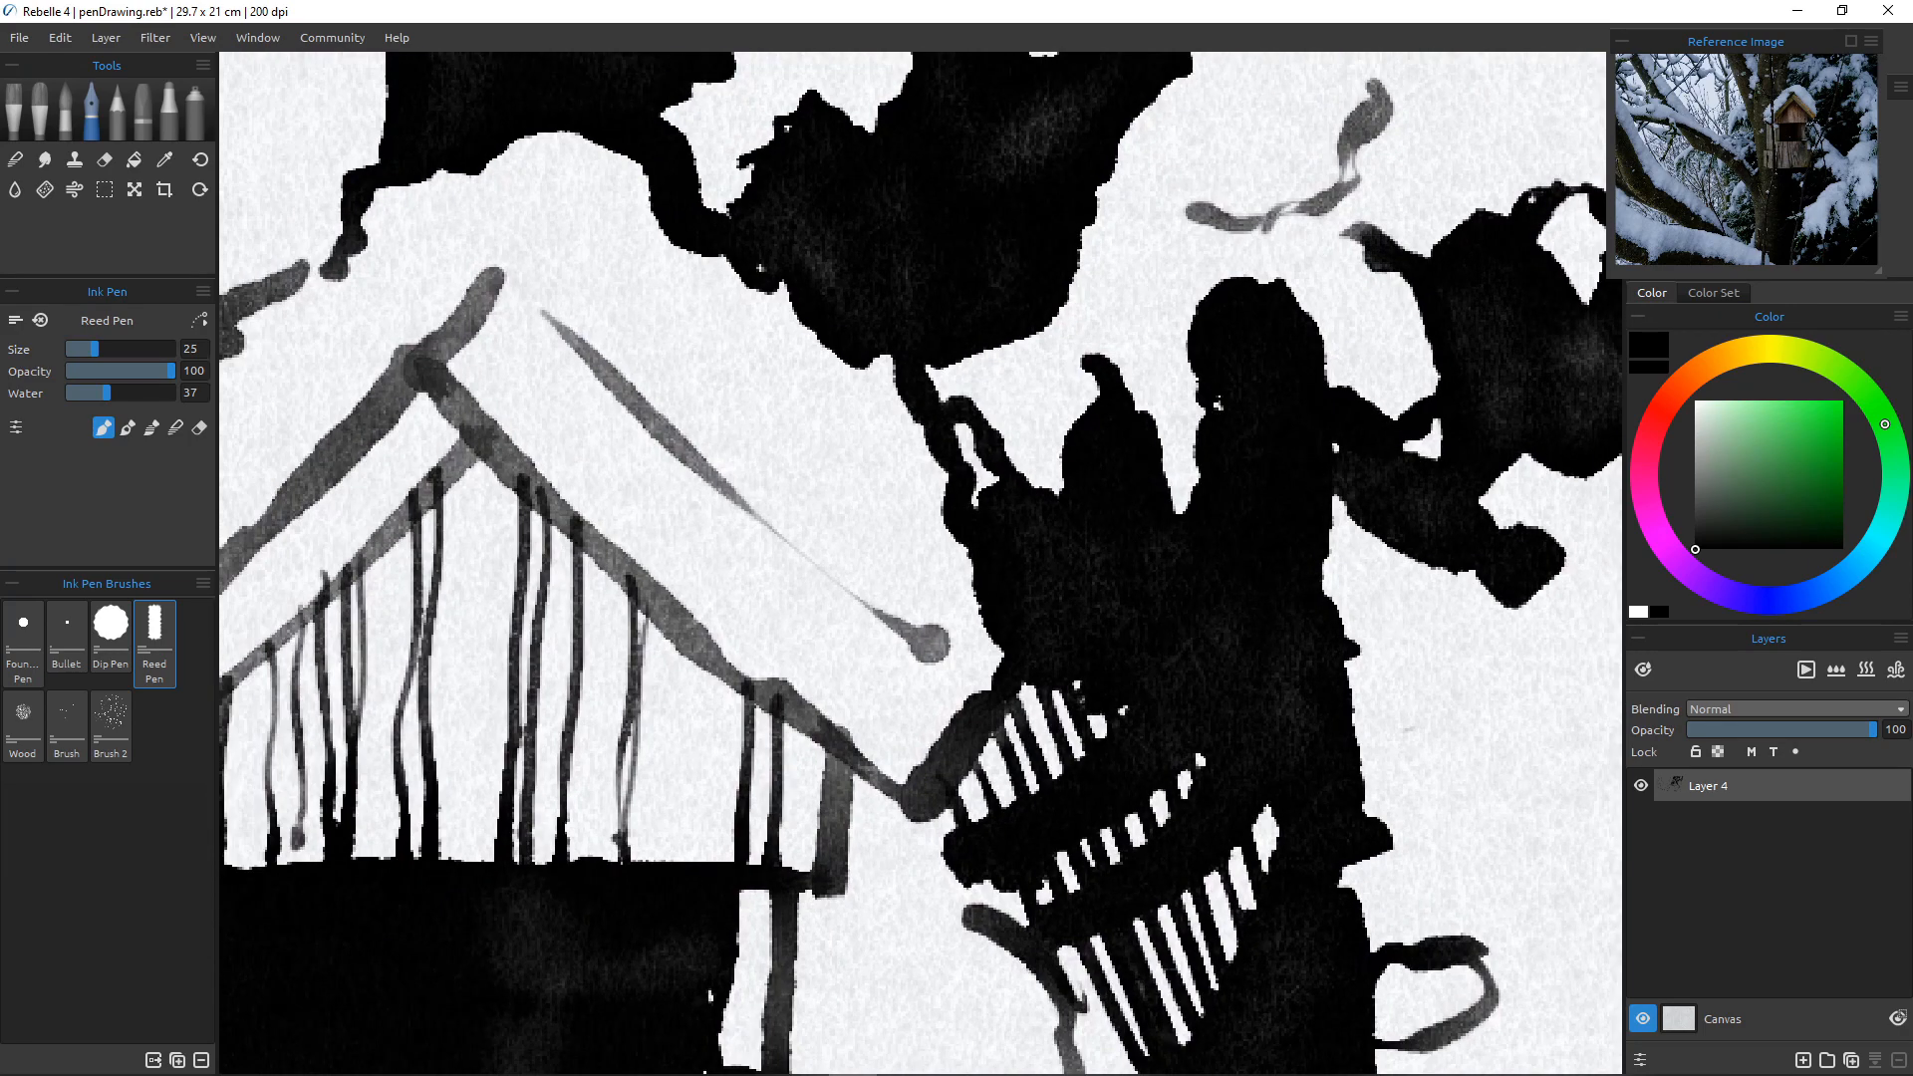
scroll(1196, 481, "down", 8)
scroll(1196, 481, "up", 5)
scroll(1196, 480, "down", 1)
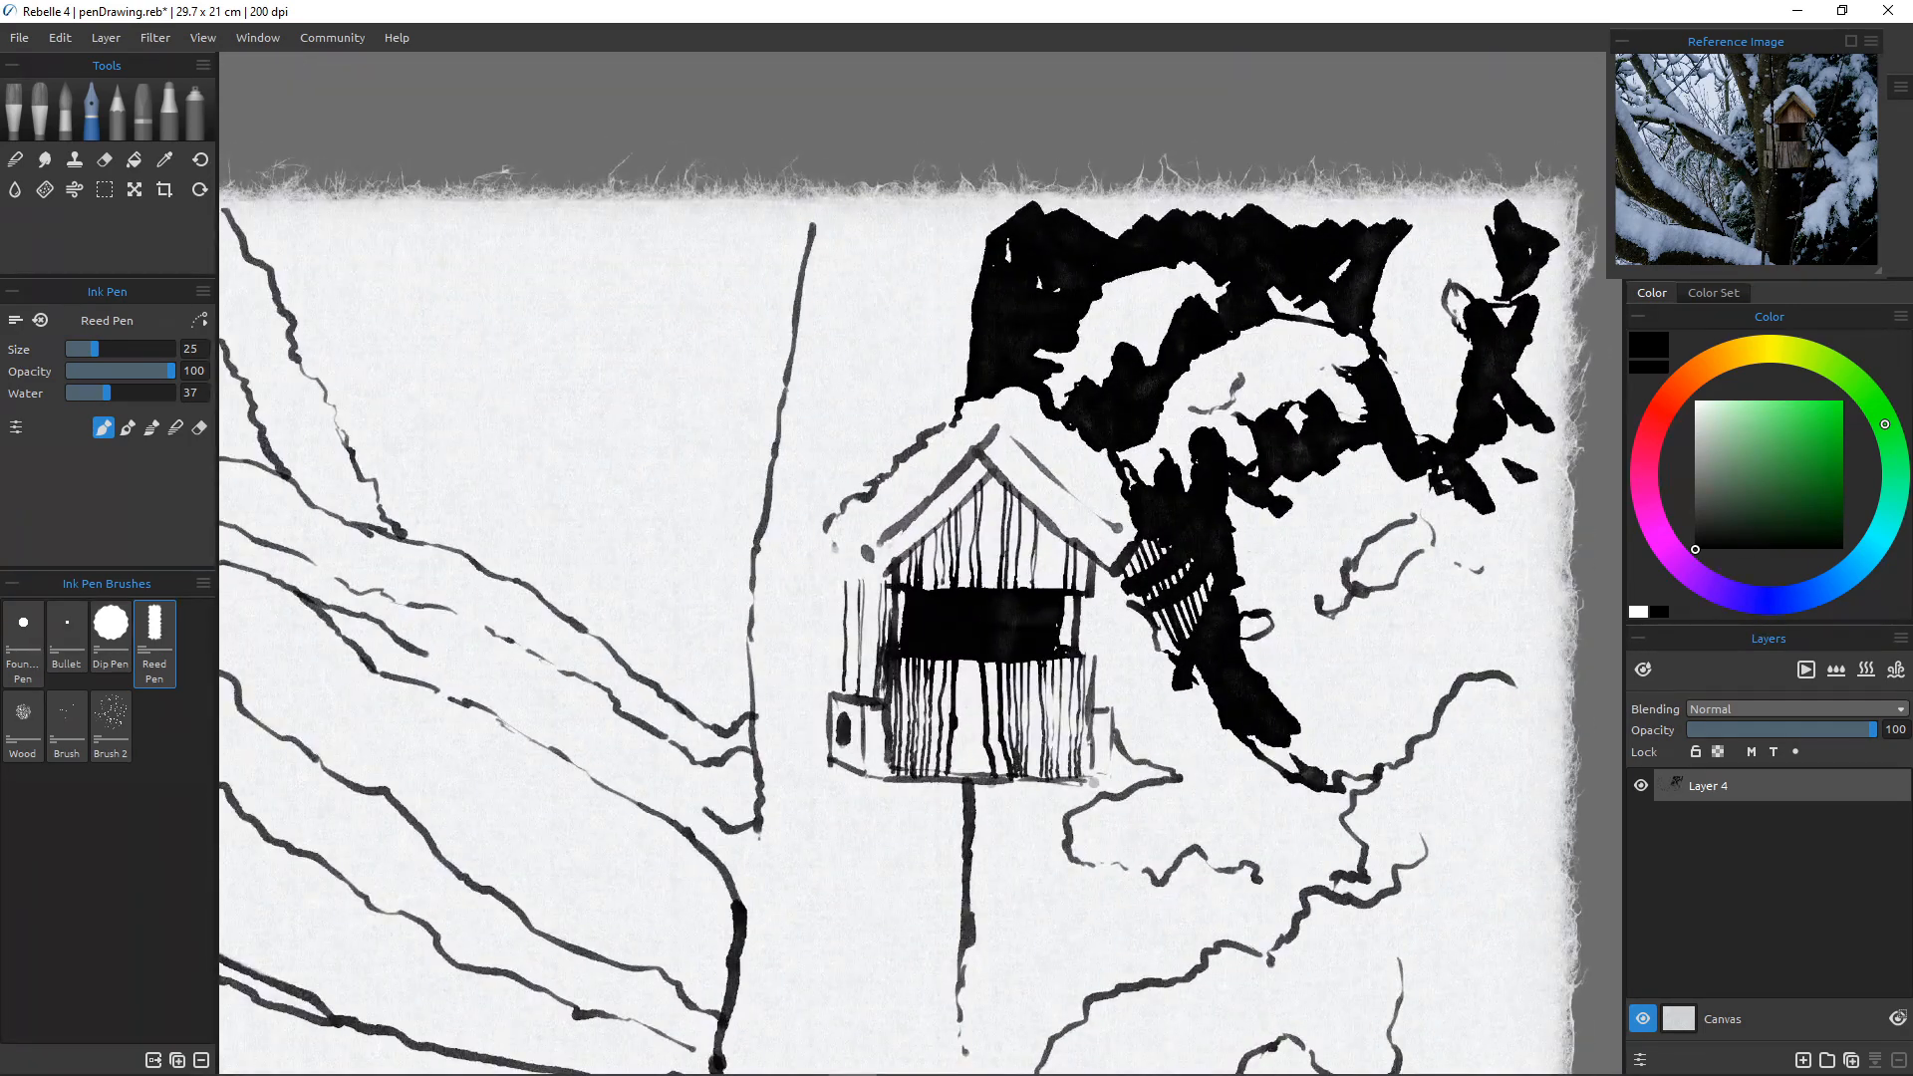
scroll(1196, 481, "down", 4)
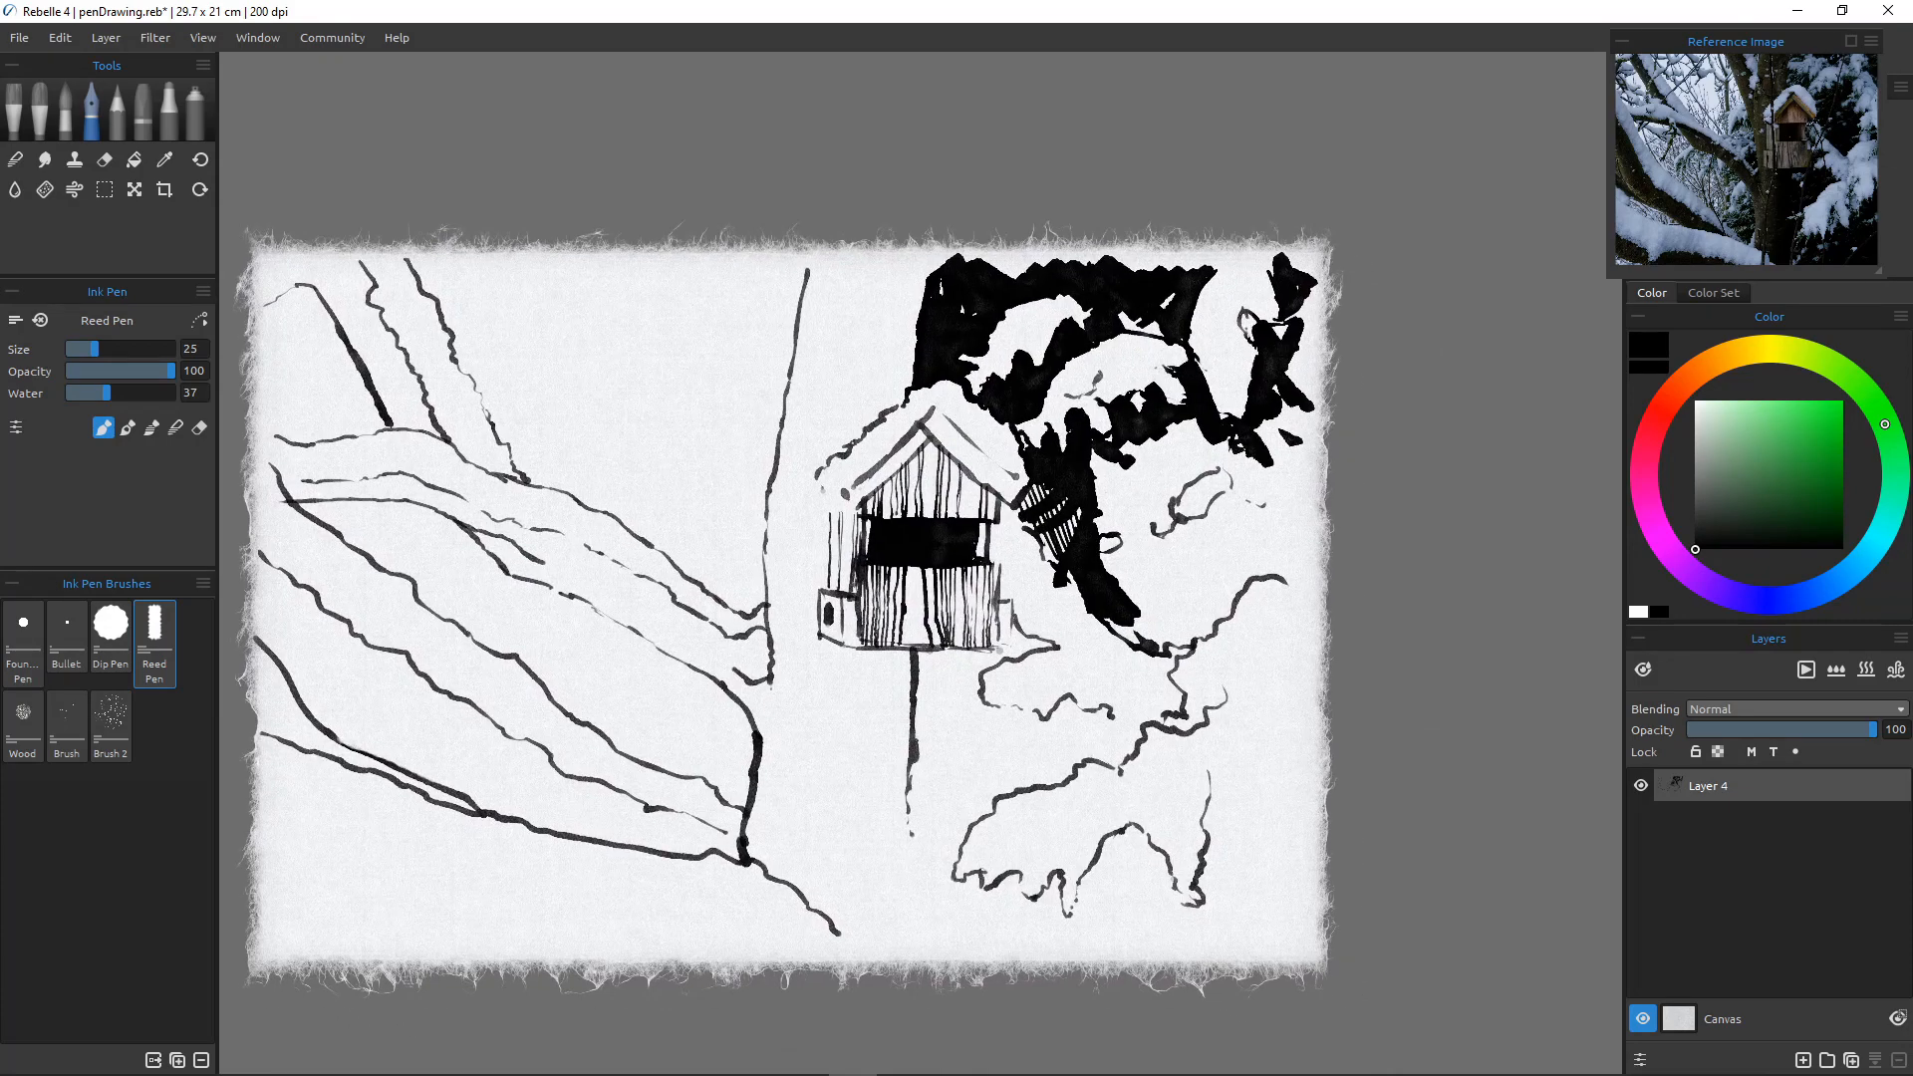
scroll(987, 473, "up", 3)
scroll(987, 473, "down", 1)
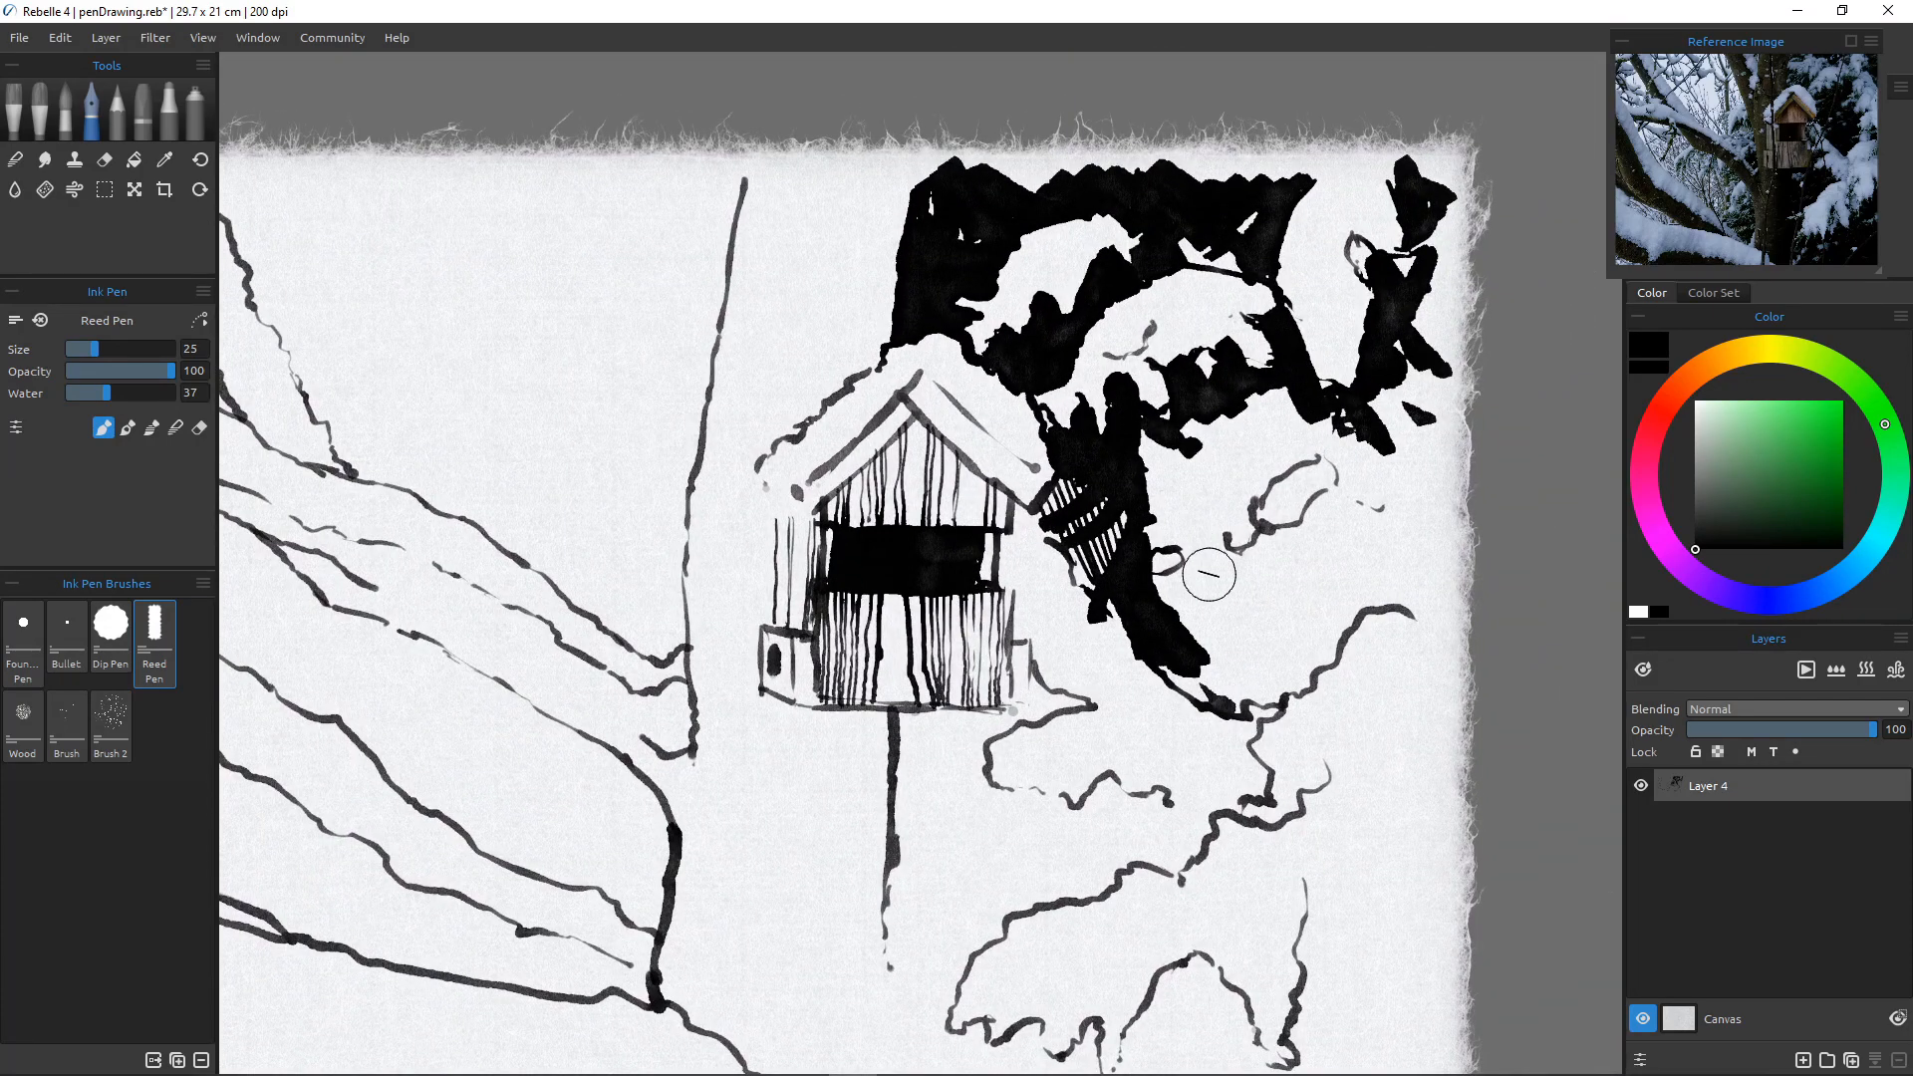
mouse_move(1246, 400)
left_mouse_down()
mouse_move(1276, 442)
mouse_move(1319, 417)
left_mouse_up()
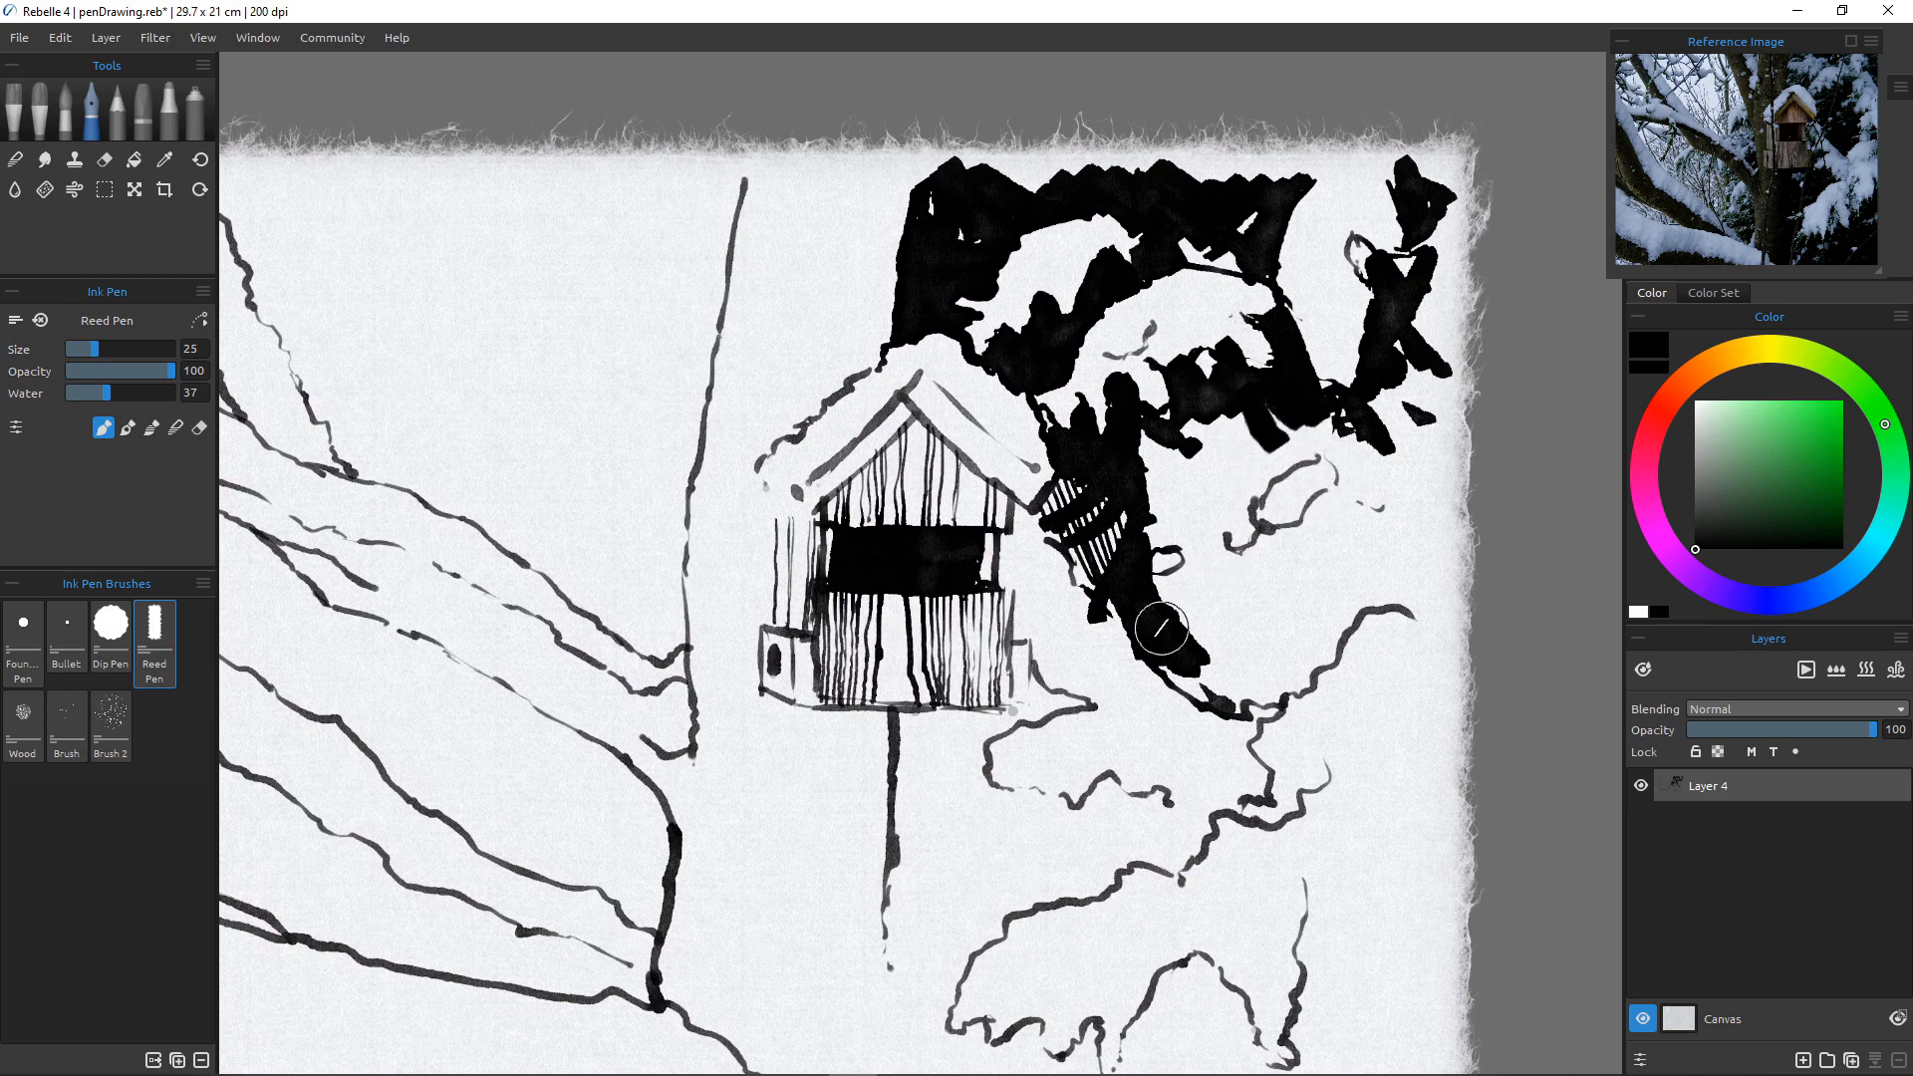
Fill the round foliage mass right of the birdhouse using Brush 2, leaving small white gaps, and solidify its lower edge with the Reed Pen.
left_click(111, 725)
mouse_move(1201, 423)
left_mouse_down()
mouse_move(1226, 471)
mouse_move(1241, 416)
mouse_move(1265, 440)
mouse_move(1170, 417)
mouse_move(1171, 486)
mouse_move(1139, 453)
mouse_move(1187, 467)
mouse_move(1187, 419)
mouse_move(1214, 477)
mouse_move(1199, 583)
mouse_move(1200, 535)
mouse_move(1290, 595)
mouse_move(1148, 528)
mouse_move(1214, 576)
mouse_move(1180, 638)
mouse_move(1230, 585)
mouse_move(1246, 660)
mouse_move(1228, 653)
mouse_move(1247, 690)
left_mouse_up()
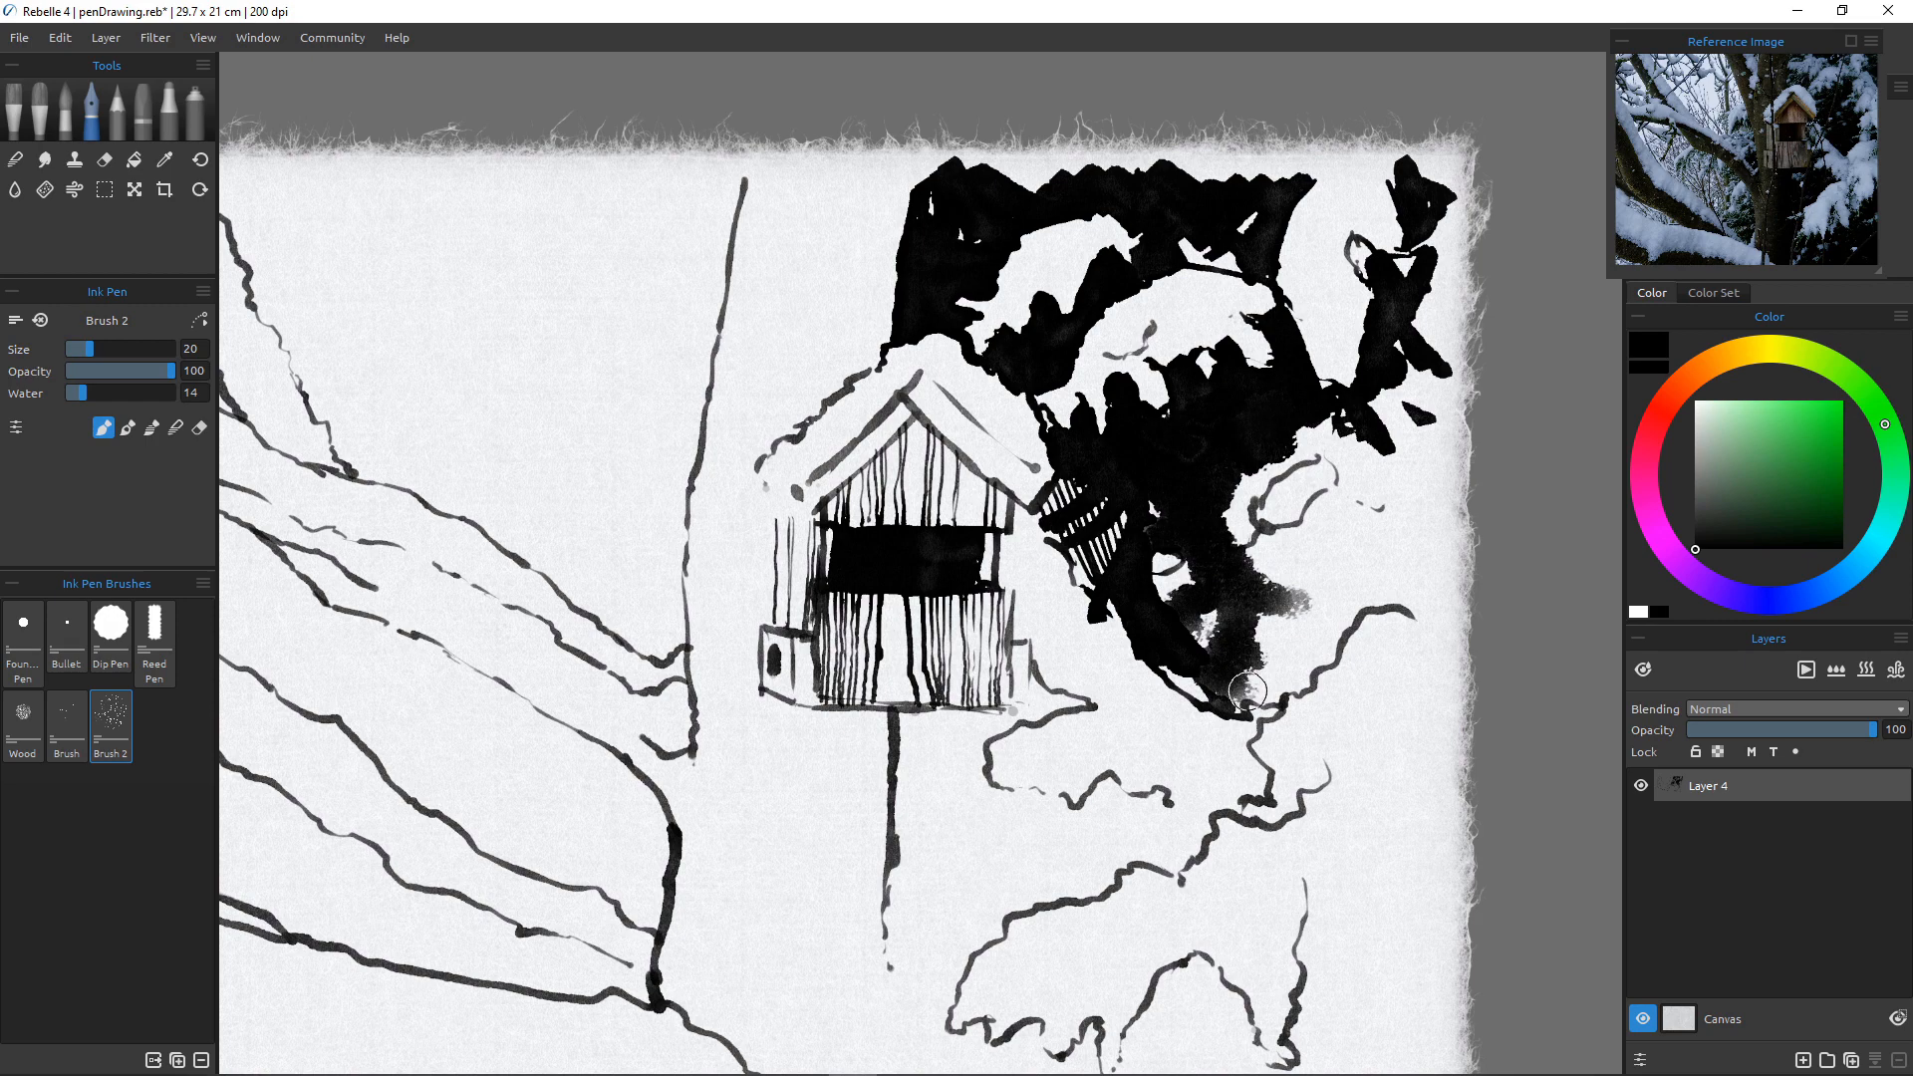
mouse_move(1368, 596)
left_mouse_down()
mouse_move(1324, 654)
mouse_move(1239, 713)
left_mouse_up()
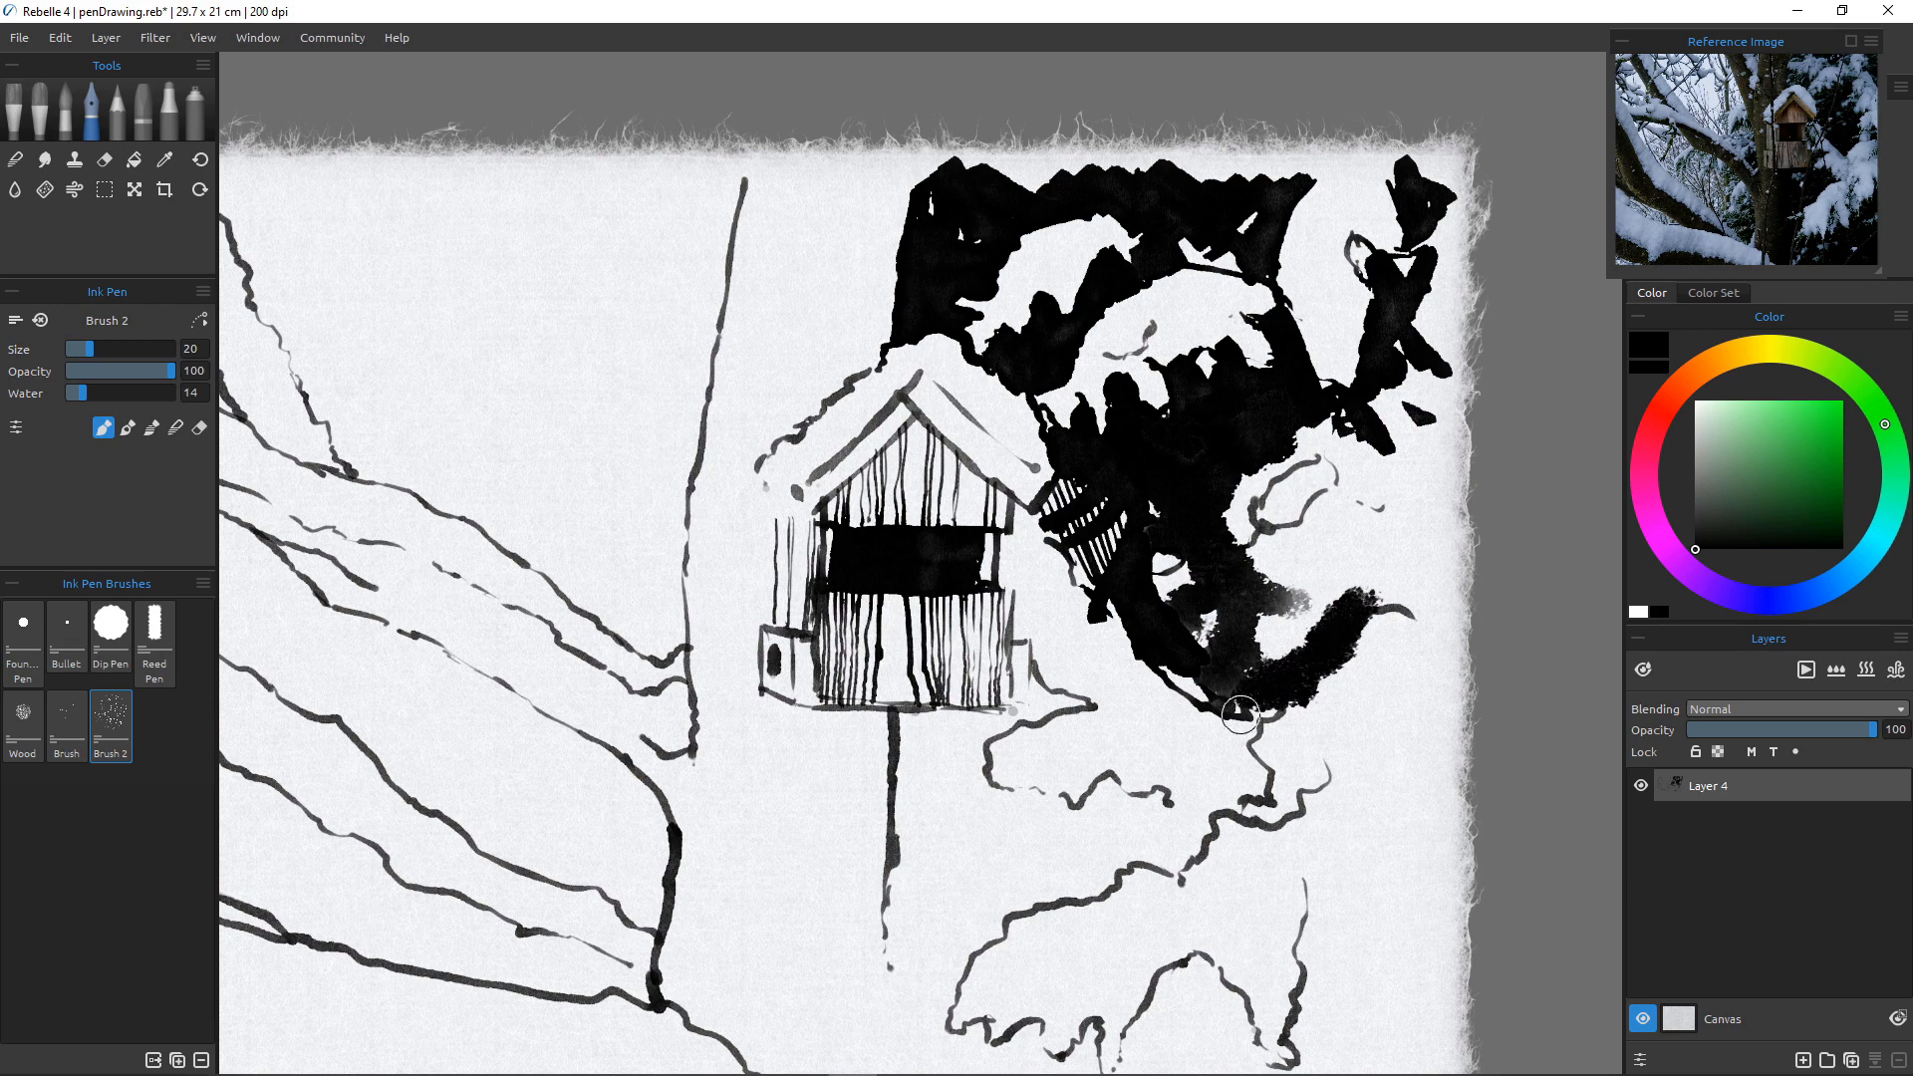
left_click_drag(1440, 598, 1352, 595)
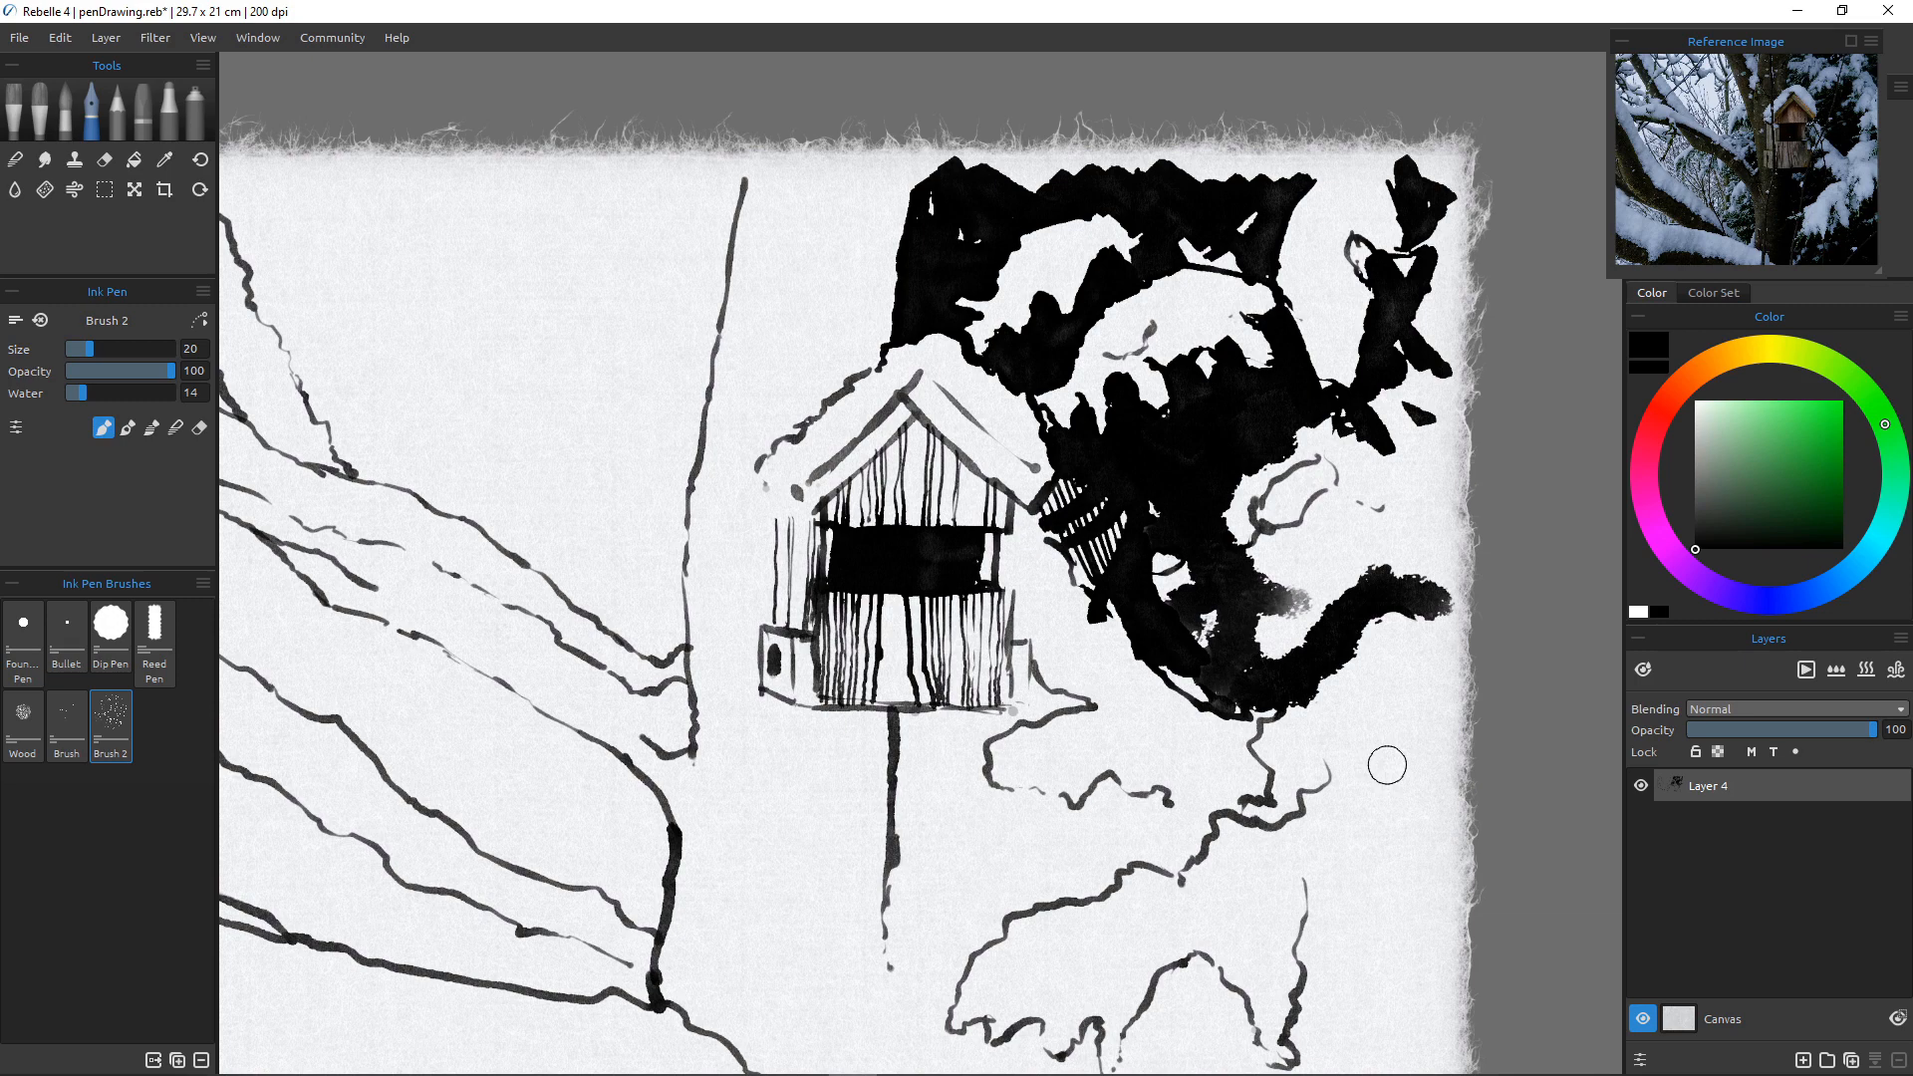
mouse_move(1400, 450)
left_mouse_down()
mouse_move(1415, 487)
mouse_move(1364, 523)
mouse_move(1375, 505)
mouse_move(1369, 543)
mouse_move(1405, 547)
mouse_move(1376, 570)
left_mouse_up()
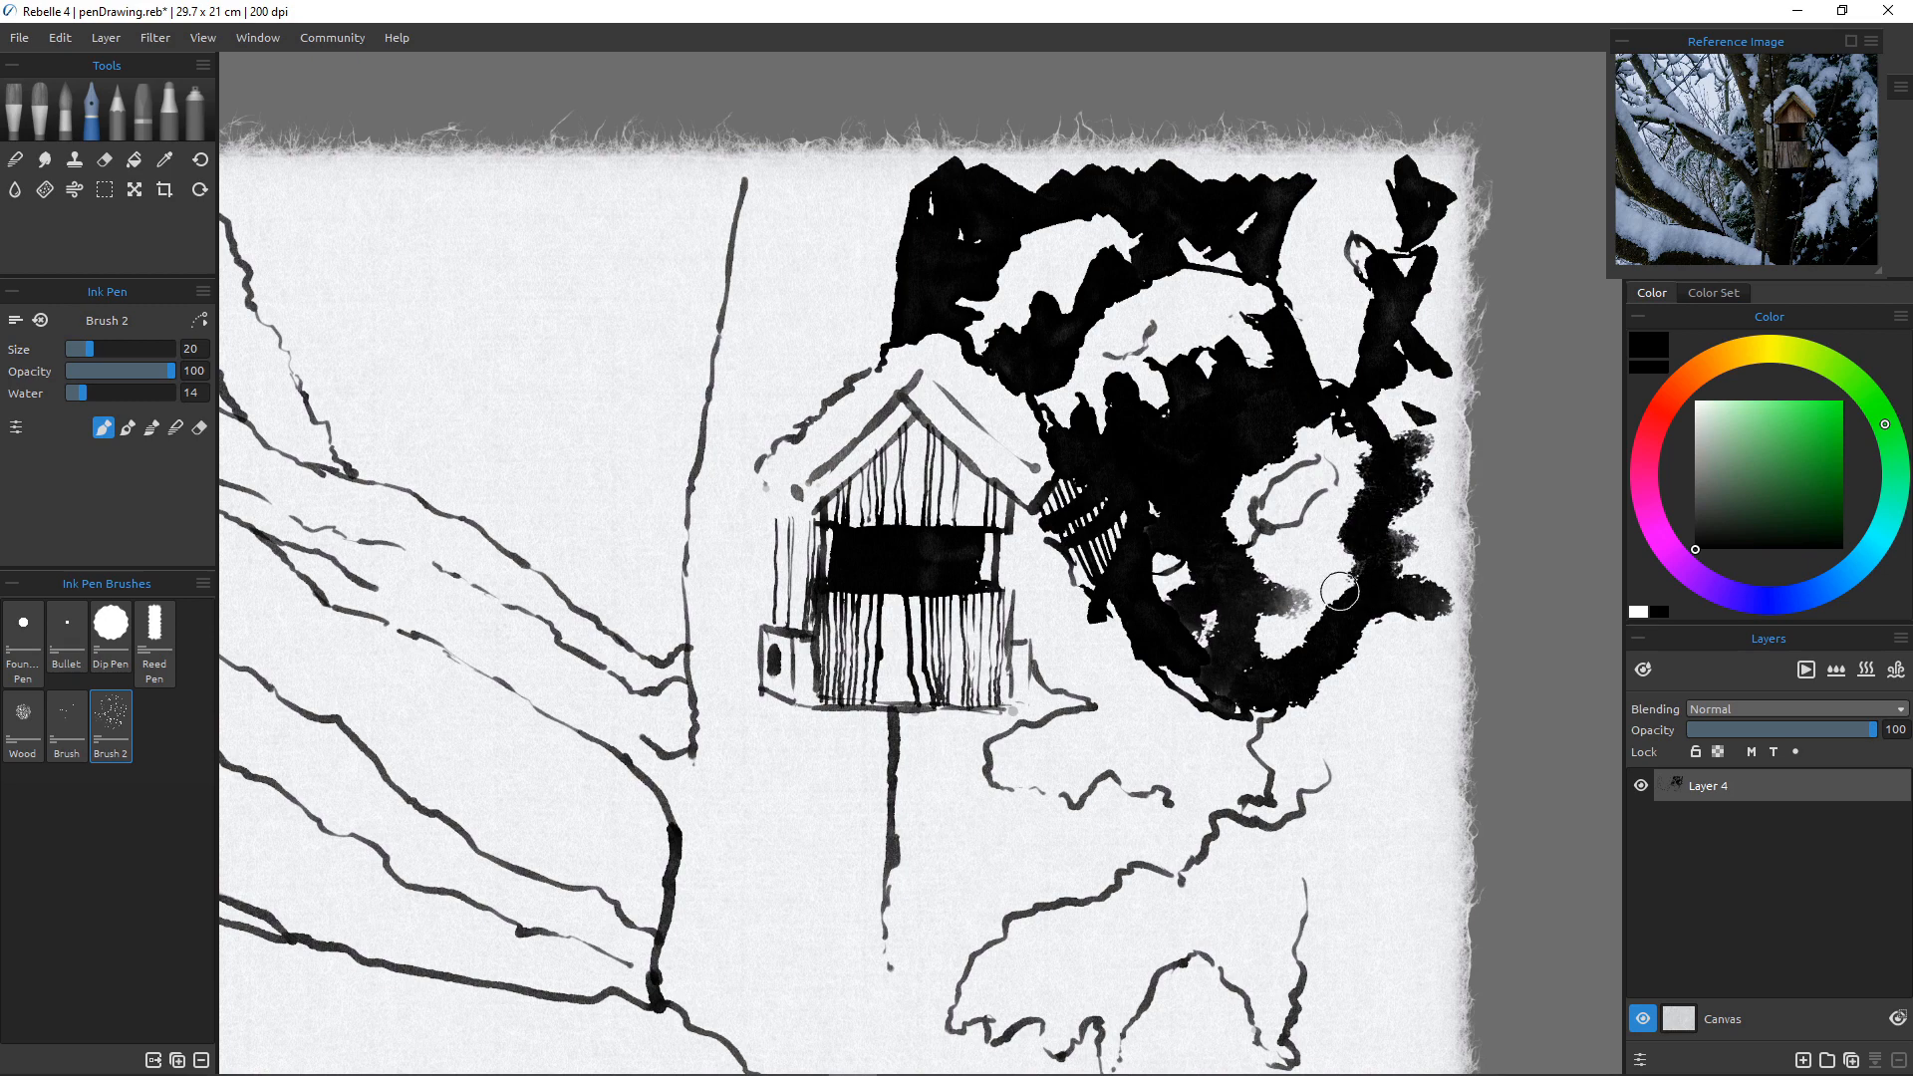
mouse_move(1247, 488)
left_mouse_down()
mouse_move(1333, 450)
mouse_move(1336, 414)
mouse_move(1368, 476)
mouse_move(1338, 529)
mouse_move(1261, 485)
mouse_move(1246, 573)
mouse_move(1305, 511)
mouse_move(1318, 555)
mouse_move(1330, 618)
mouse_move(1319, 564)
mouse_move(1267, 615)
mouse_move(1301, 652)
left_mouse_up()
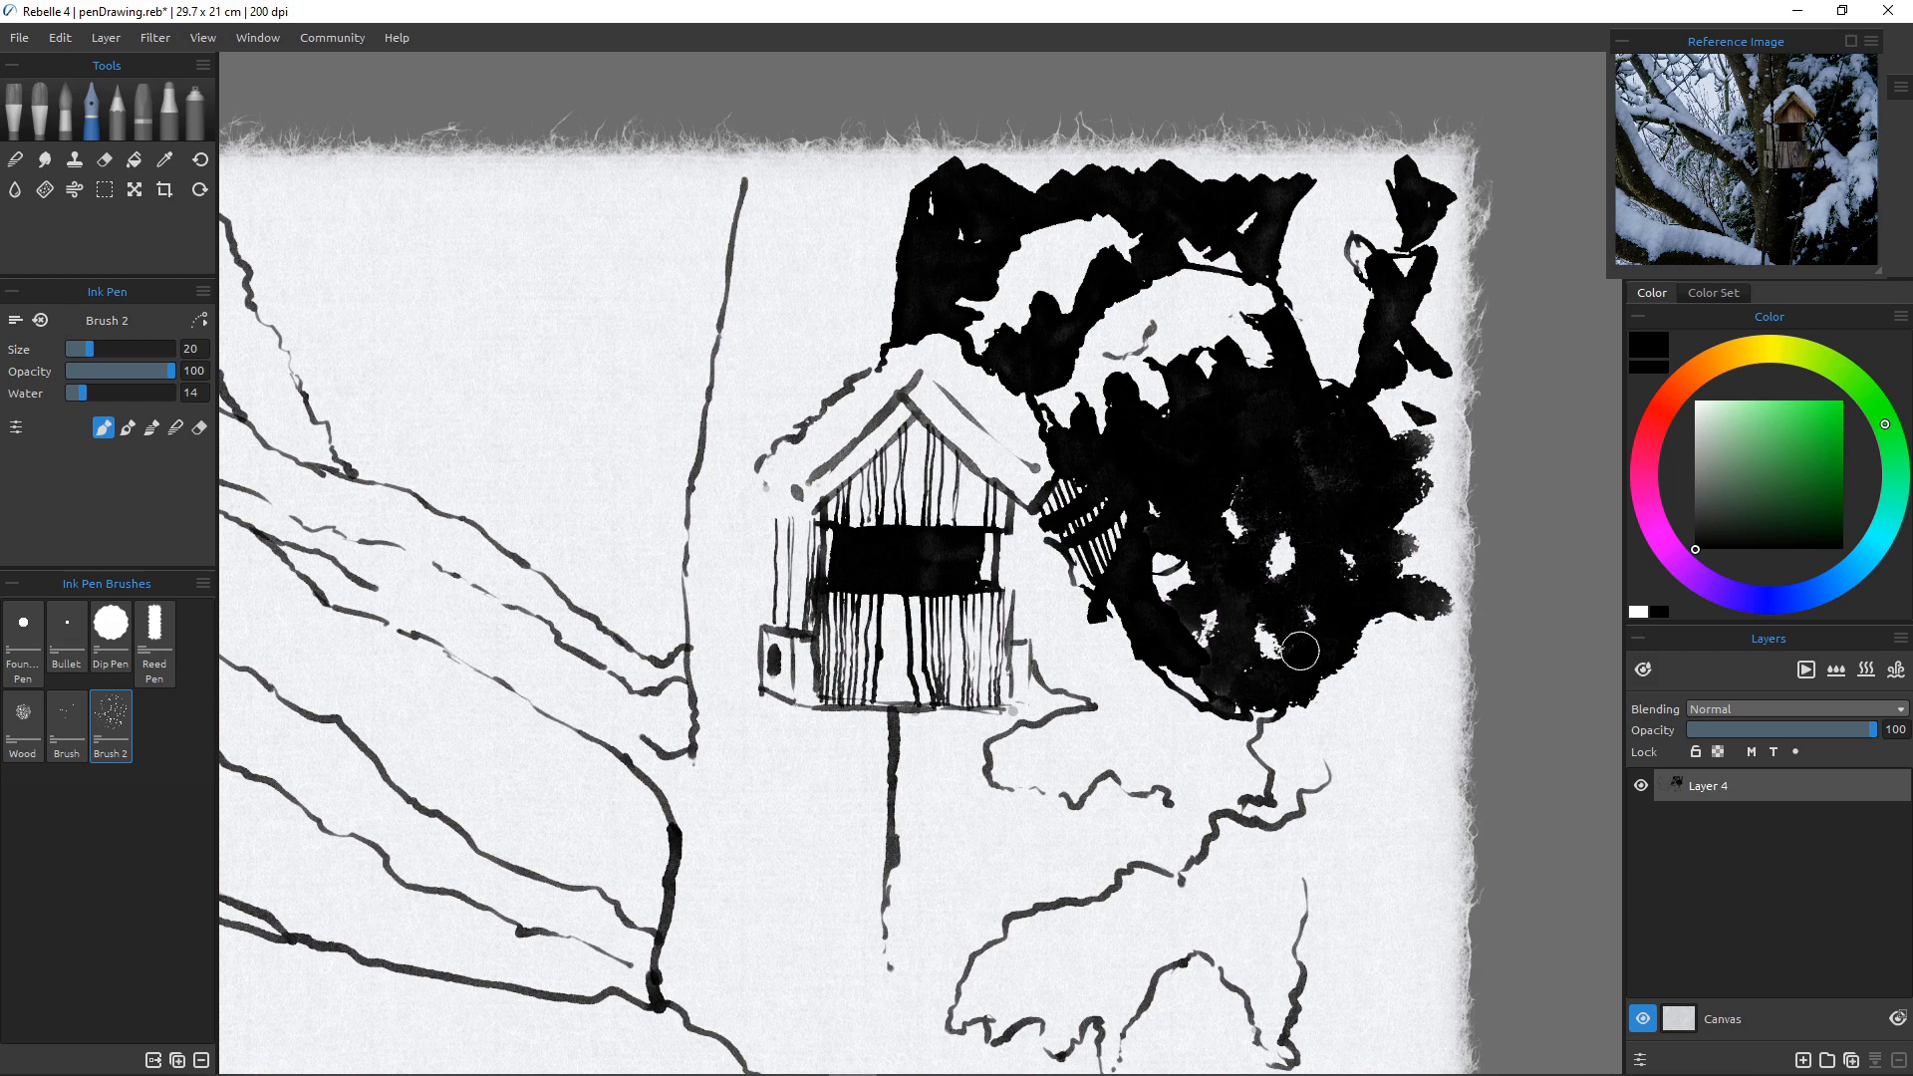
left_click(155, 638)
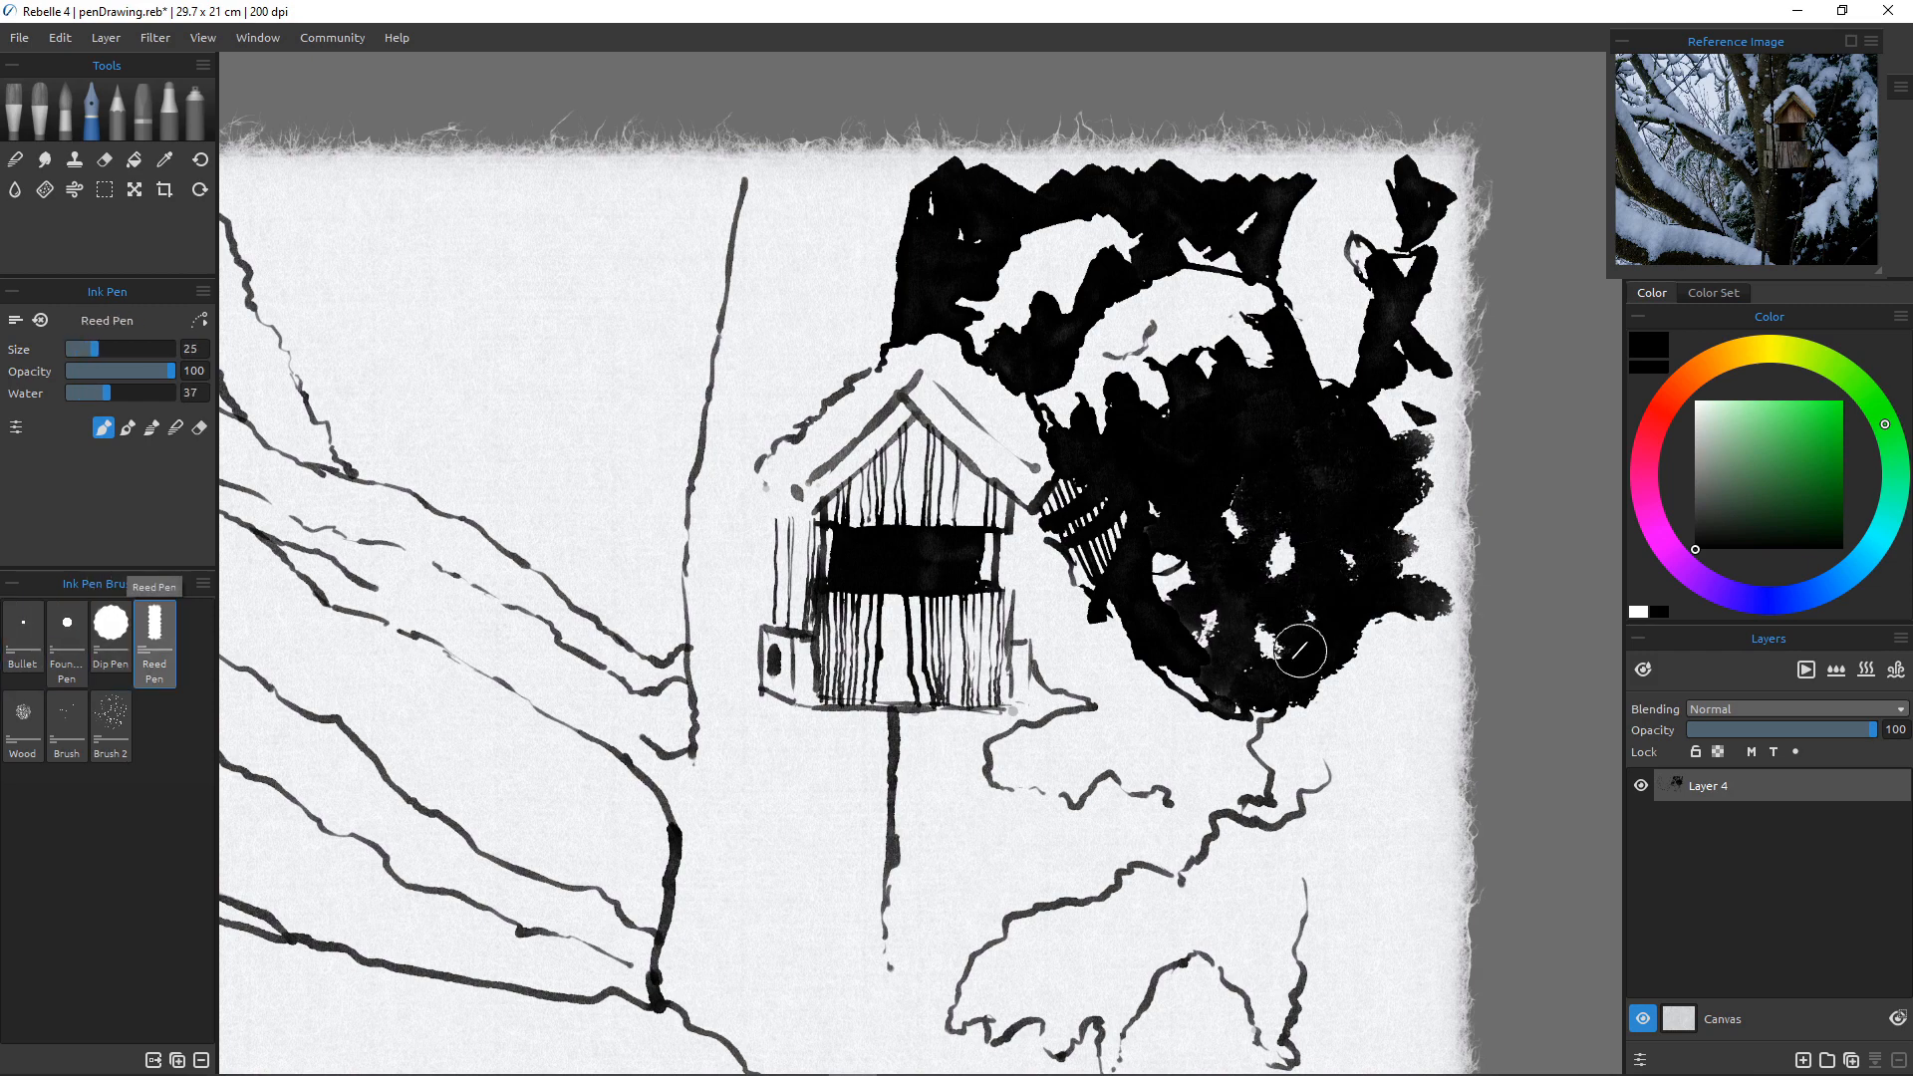
left_click_drag(1168, 659, 1258, 728)
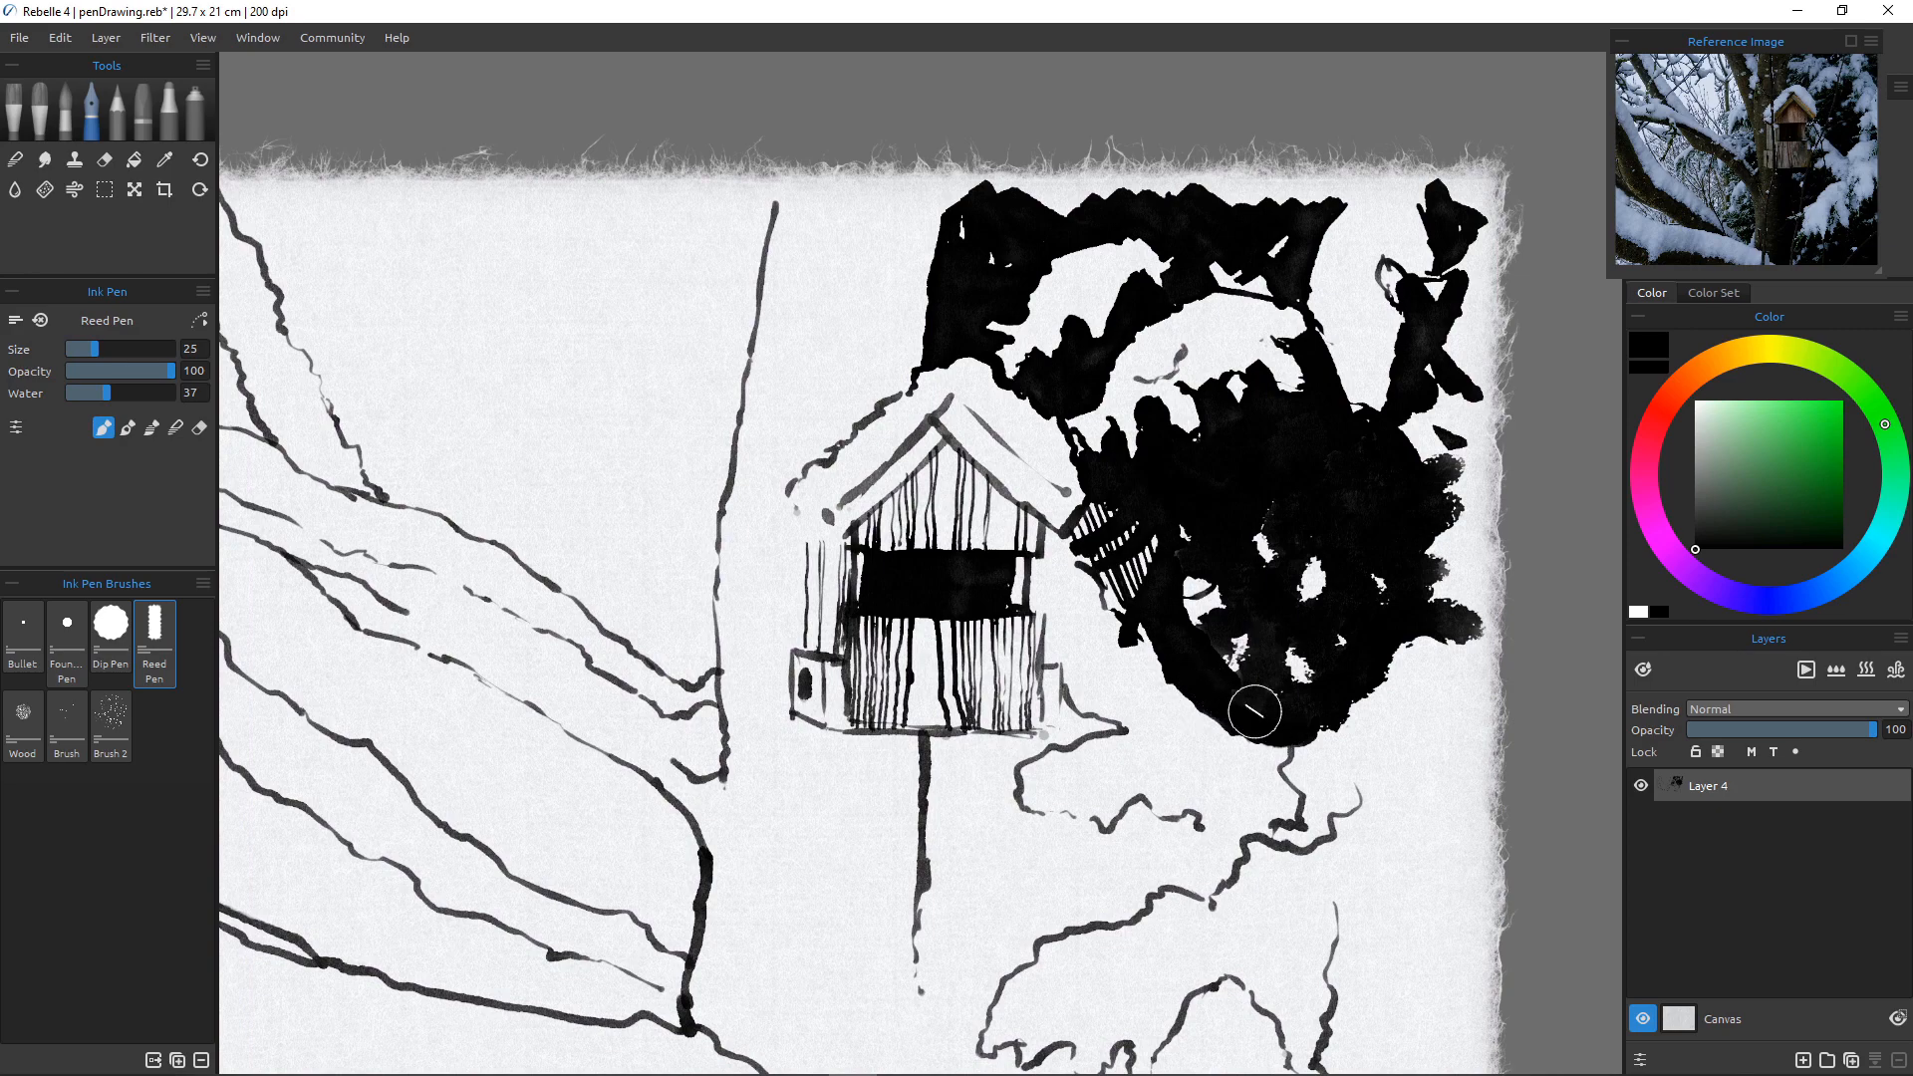
Fill the dark background along the birdhouse's right wall and beneath its floor with the Reed Pen.
scroll(1014, 665, "up", 4)
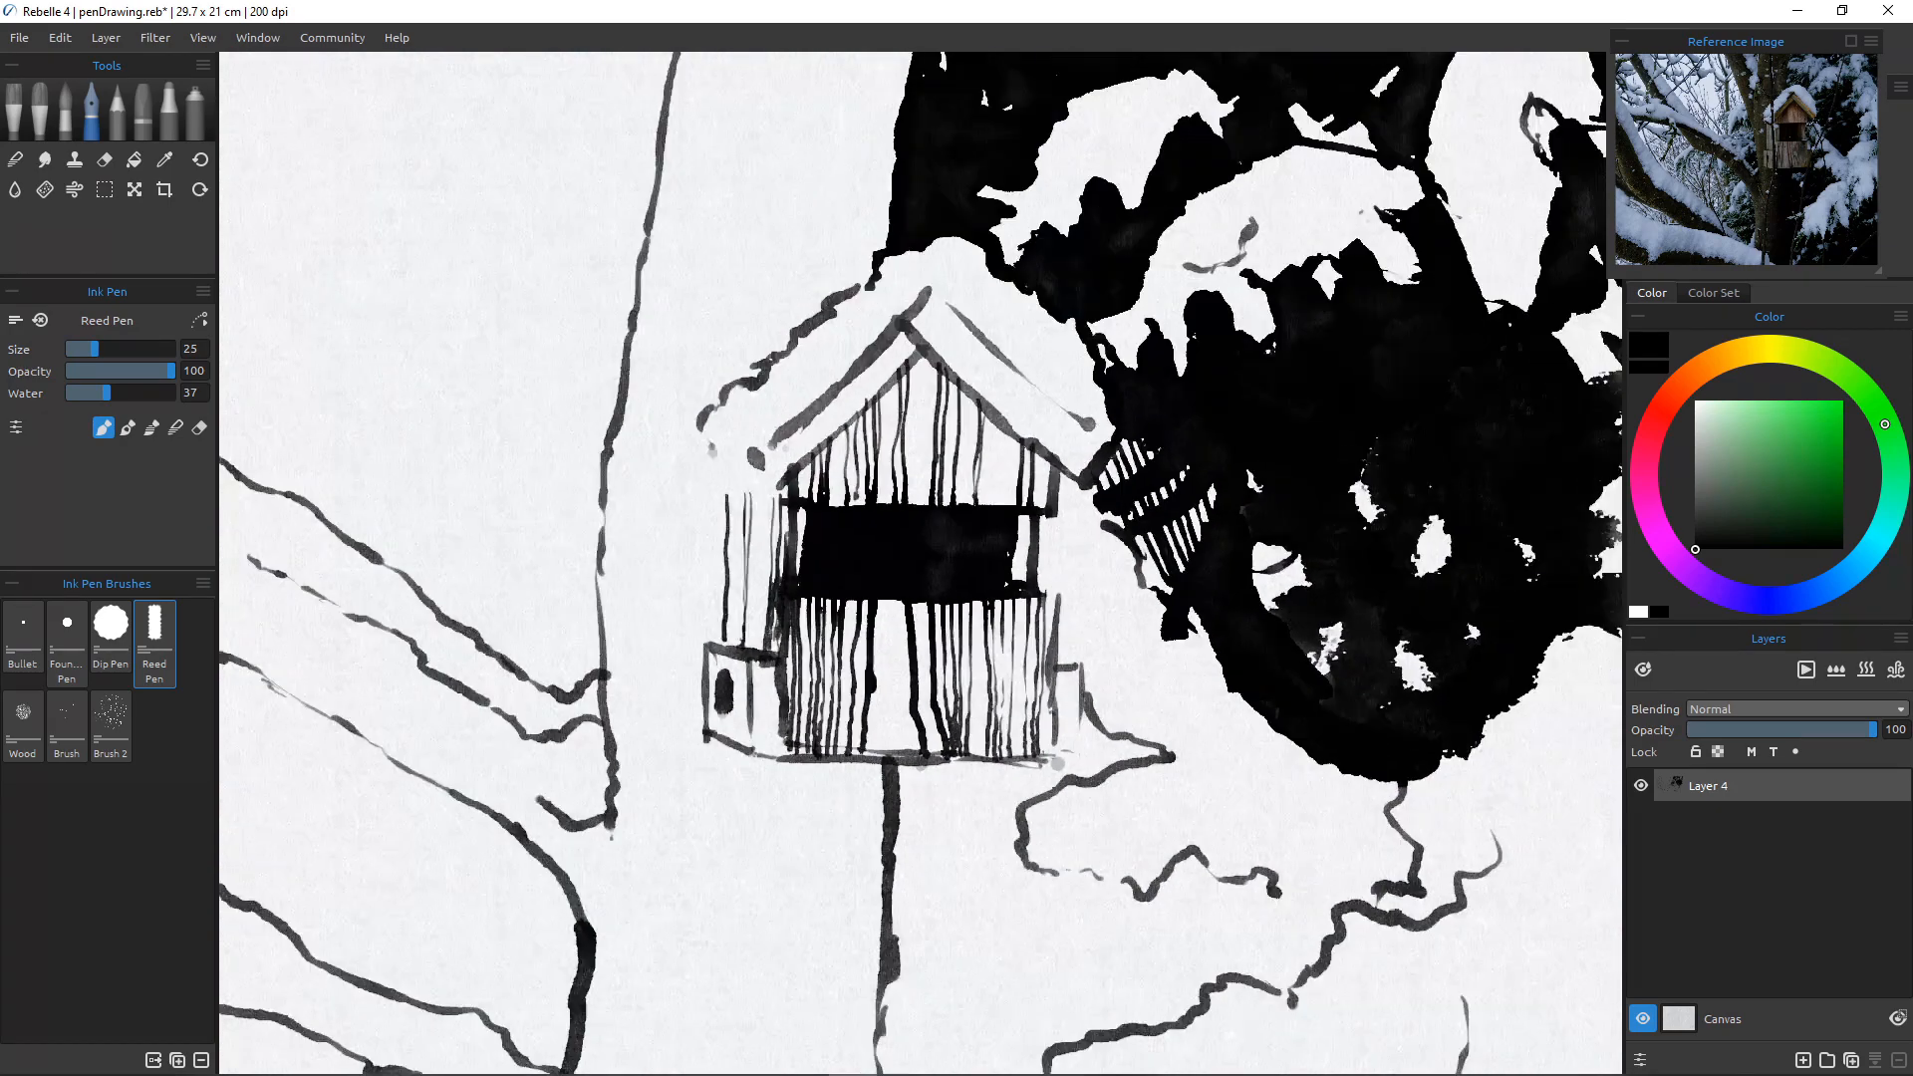
scroll(1014, 665, "down", 6)
left_click_drag(1014, 665, 914, 586)
scroll(896, 625, "up", 5)
scroll(896, 625, "down", 3)
scroll(896, 625, "up", 1)
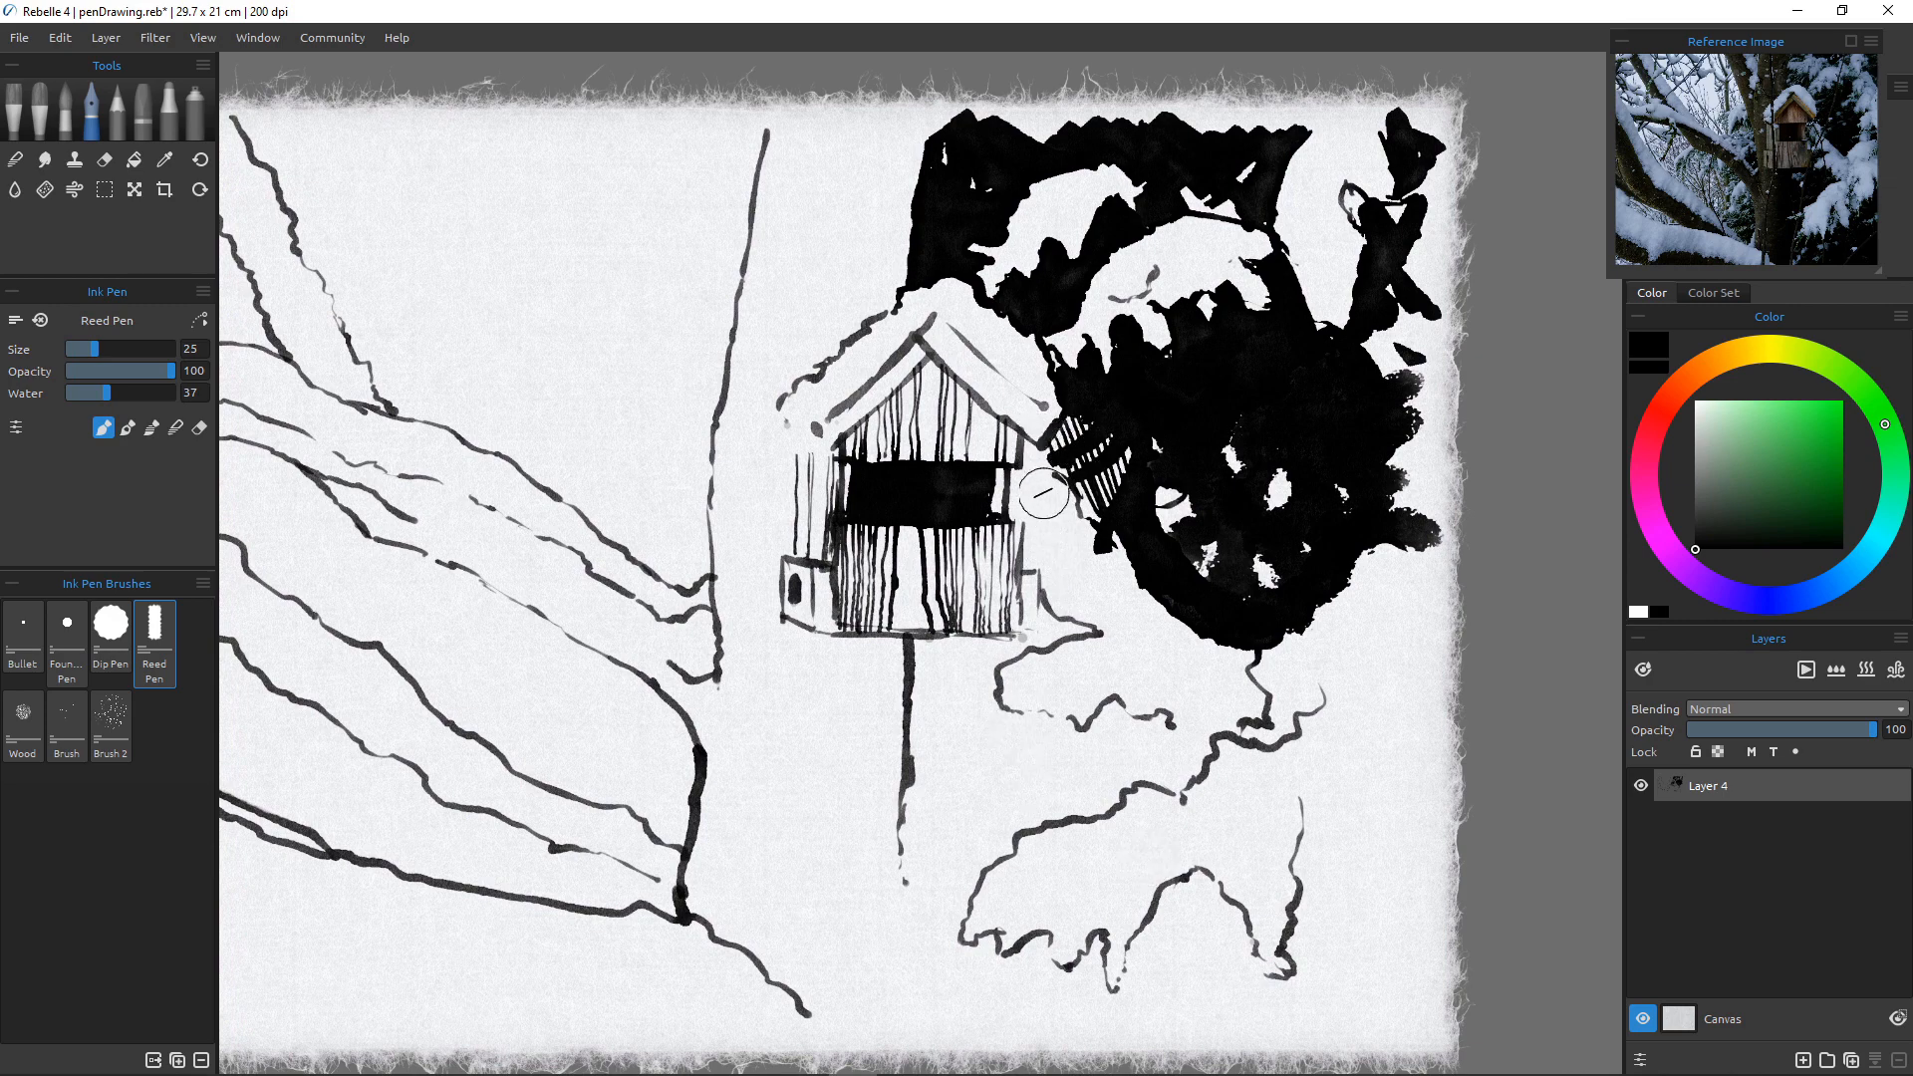
mouse_move(1028, 453)
left_mouse_down()
mouse_move(1019, 515)
mouse_move(1018, 476)
mouse_move(1012, 499)
mouse_move(1043, 511)
mouse_move(1011, 512)
mouse_move(1036, 513)
mouse_move(1063, 597)
mouse_move(1052, 514)
mouse_move(1065, 604)
left_mouse_up()
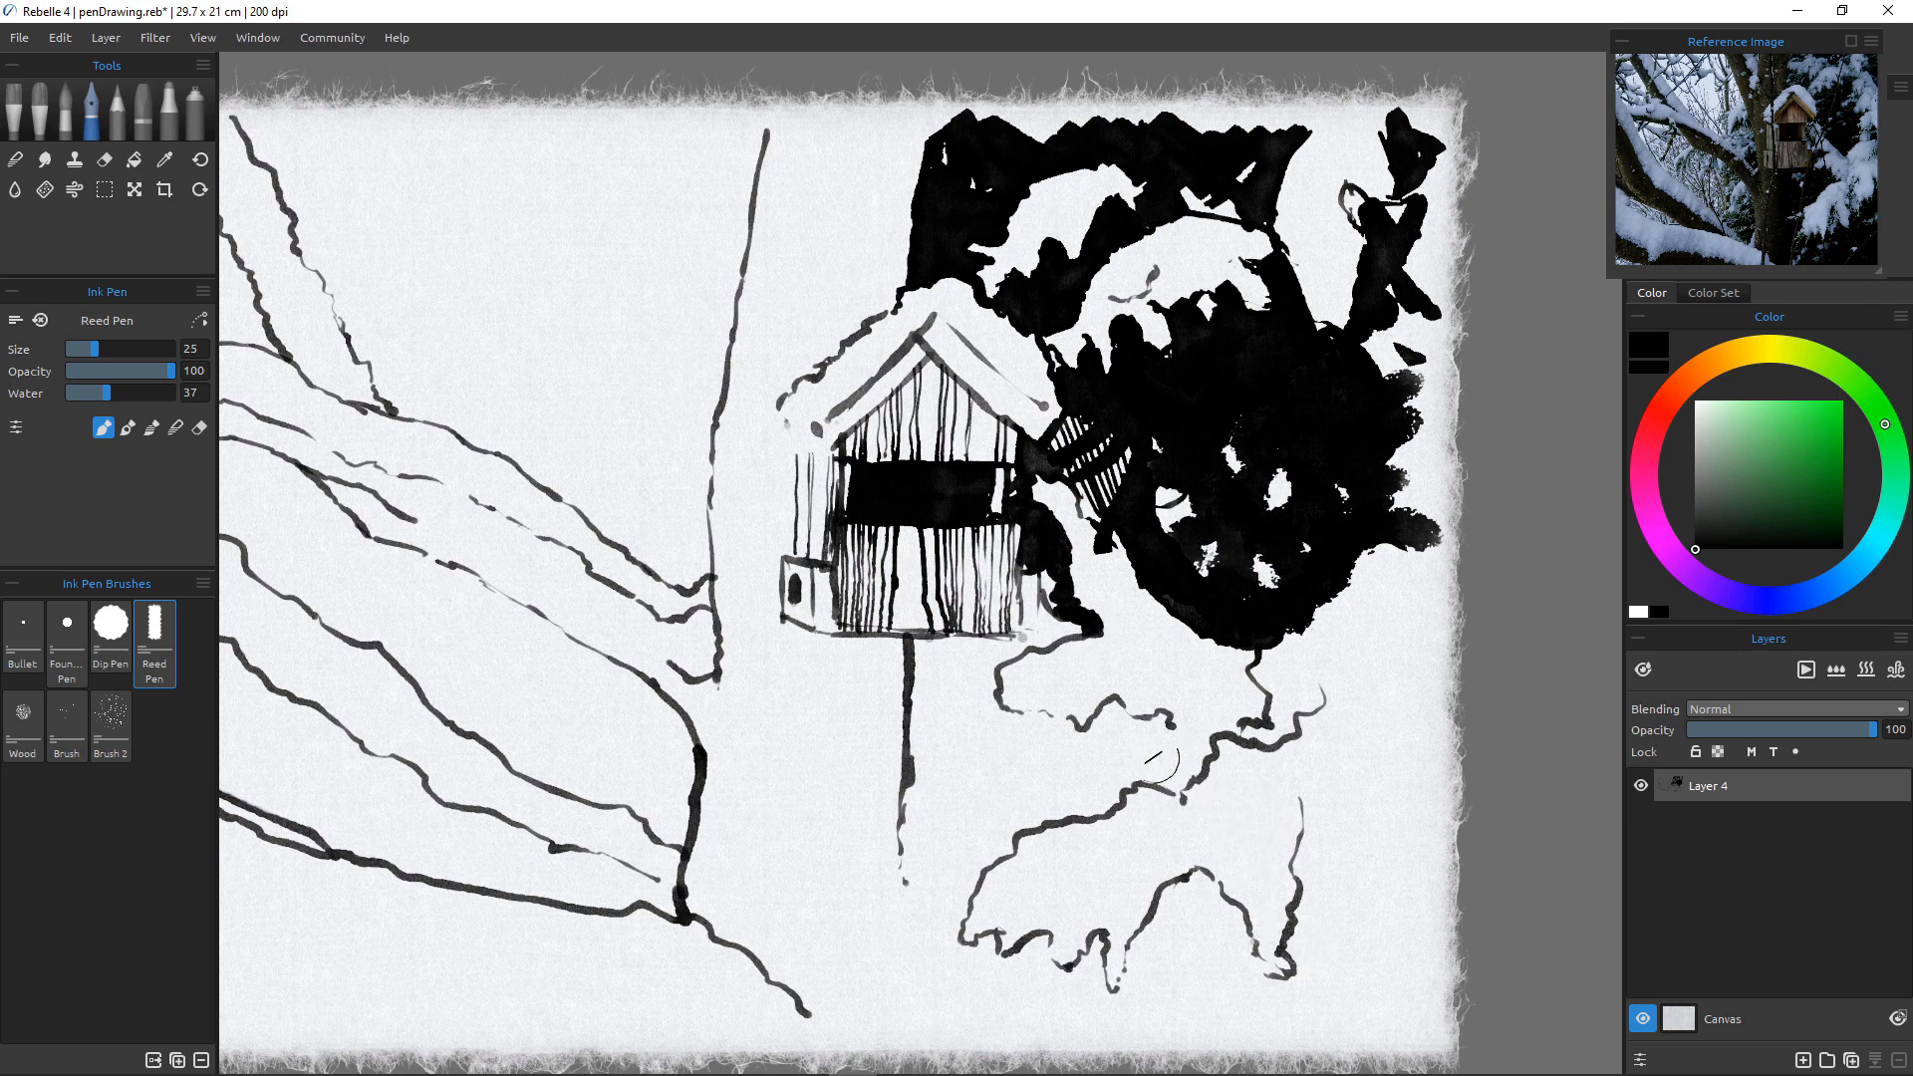
left_click_drag(1191, 779, 1212, 759)
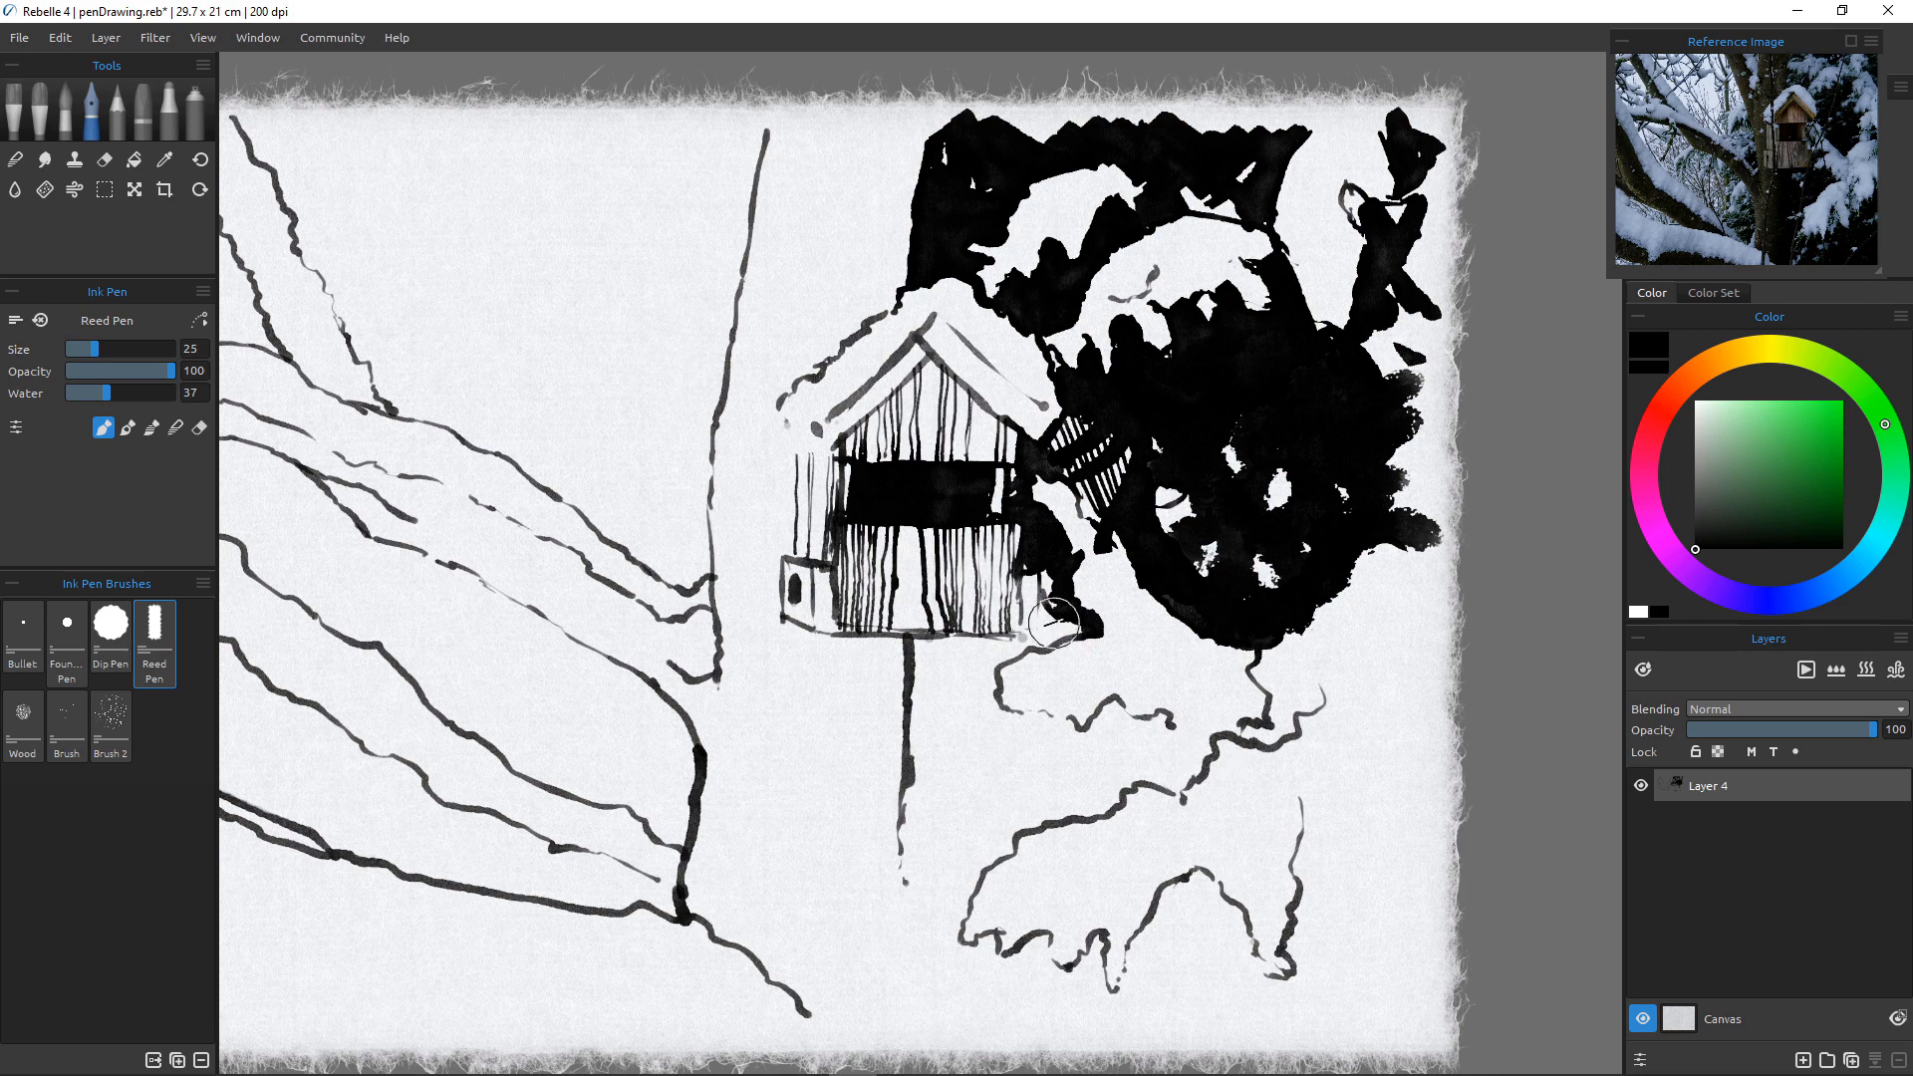
mouse_move(1049, 607)
left_mouse_down()
mouse_move(1047, 638)
mouse_move(917, 646)
left_mouse_up()
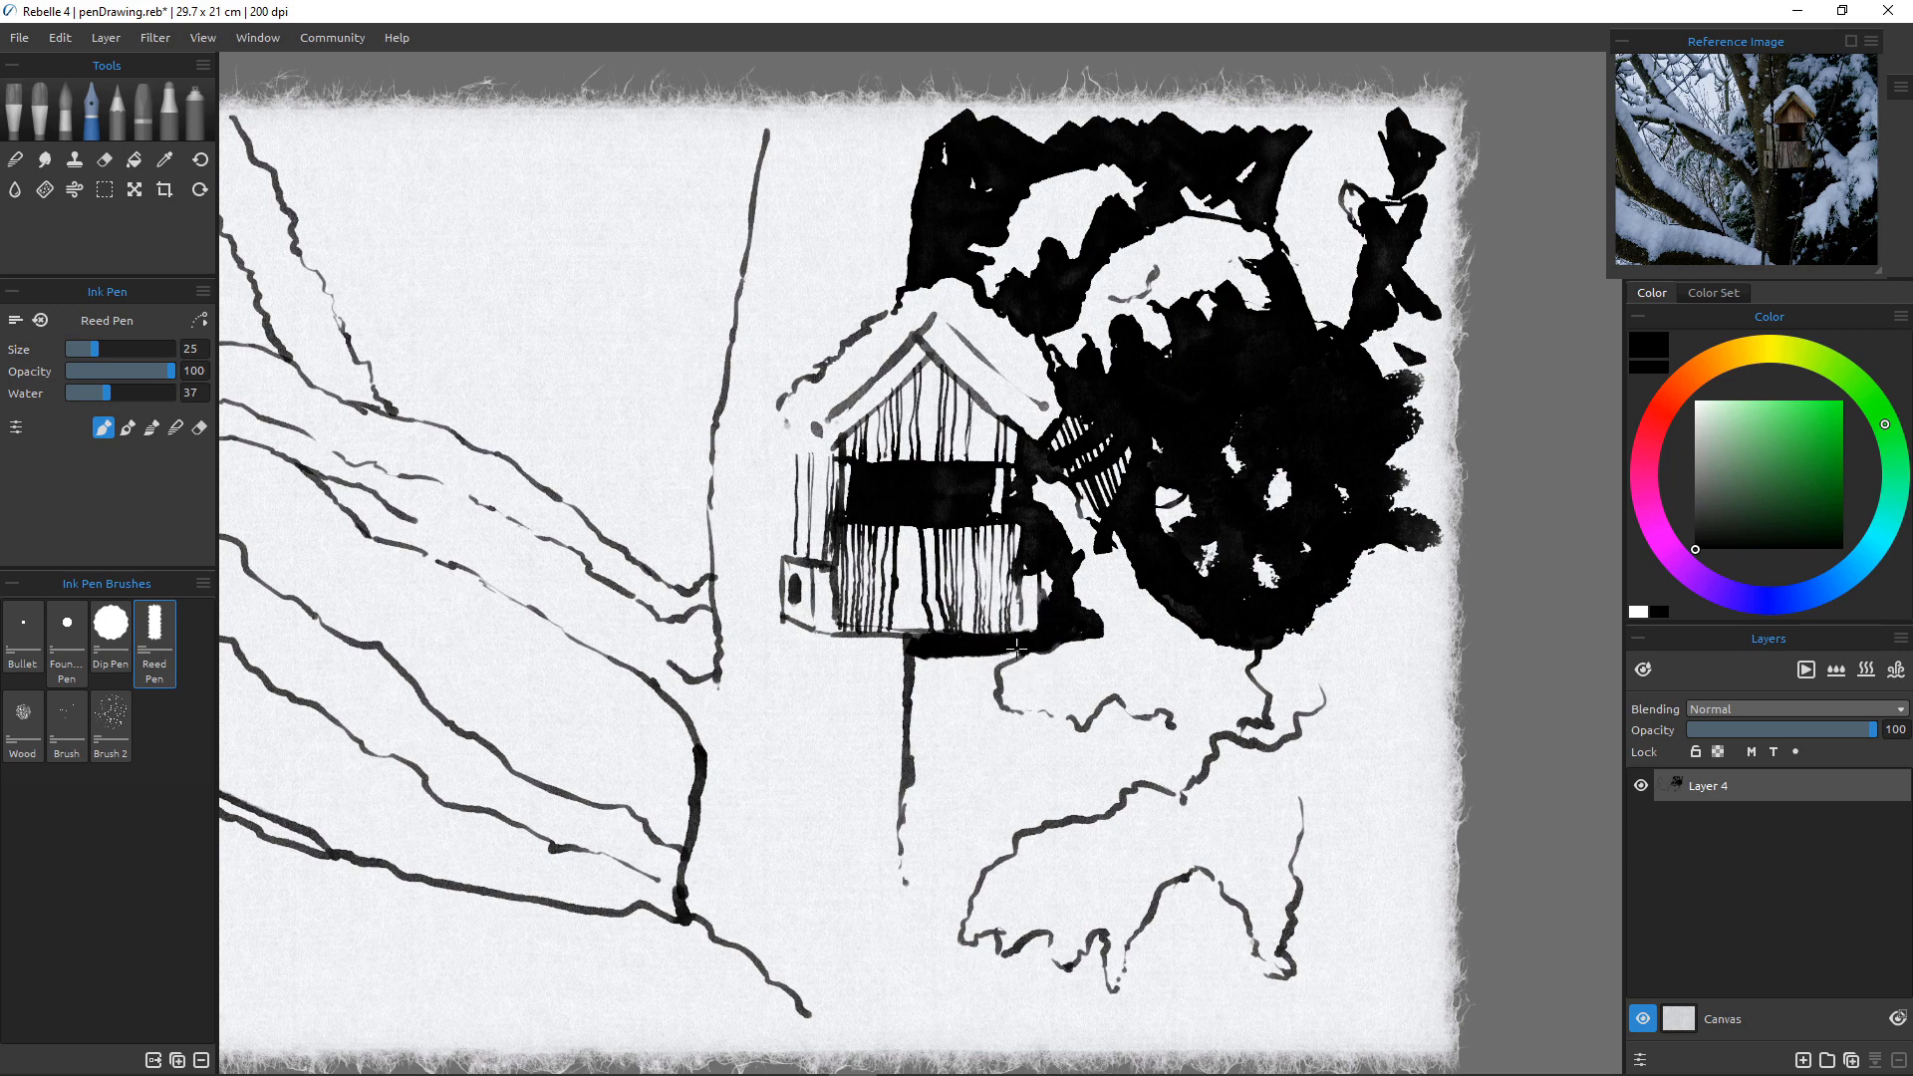
Ink the trunk below the birdhouse and the shadow under the small snow clump, and erase the clump's leftover outline.
left_click_drag(990, 665, 1026, 742)
mouse_move(943, 645)
left_mouse_down()
mouse_move(984, 715)
mouse_move(961, 718)
mouse_move(912, 648)
mouse_move(931, 772)
mouse_move(931, 663)
mouse_move(1000, 764)
left_mouse_up()
mouse_move(995, 718)
left_mouse_down()
mouse_move(1040, 728)
mouse_move(1023, 723)
mouse_move(1032, 775)
mouse_move(1057, 708)
mouse_move(1045, 760)
mouse_move(1024, 717)
mouse_move(1085, 725)
mouse_move(1153, 780)
mouse_move(1124, 759)
mouse_move(1092, 774)
mouse_move(1101, 797)
mouse_move(1042, 782)
left_mouse_up()
left_click(199, 428)
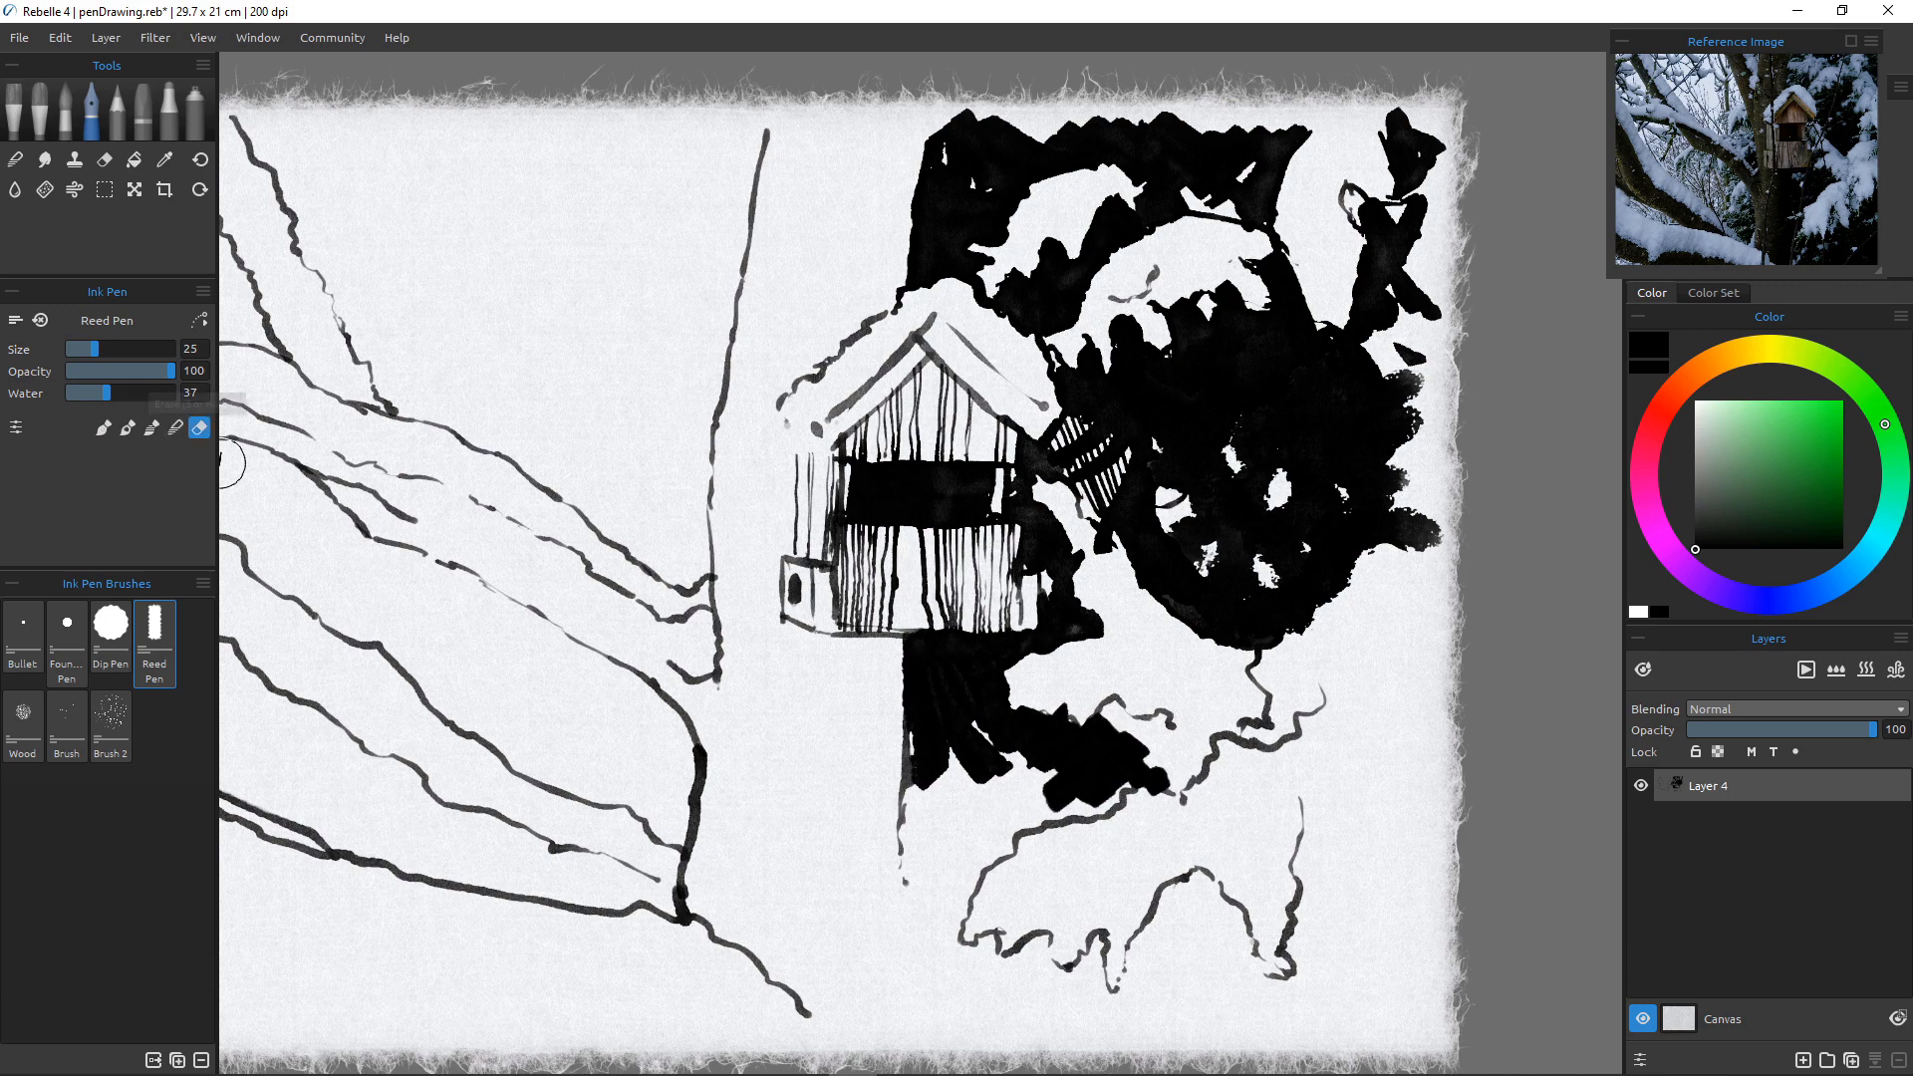
left_click_drag(1166, 719, 1119, 670)
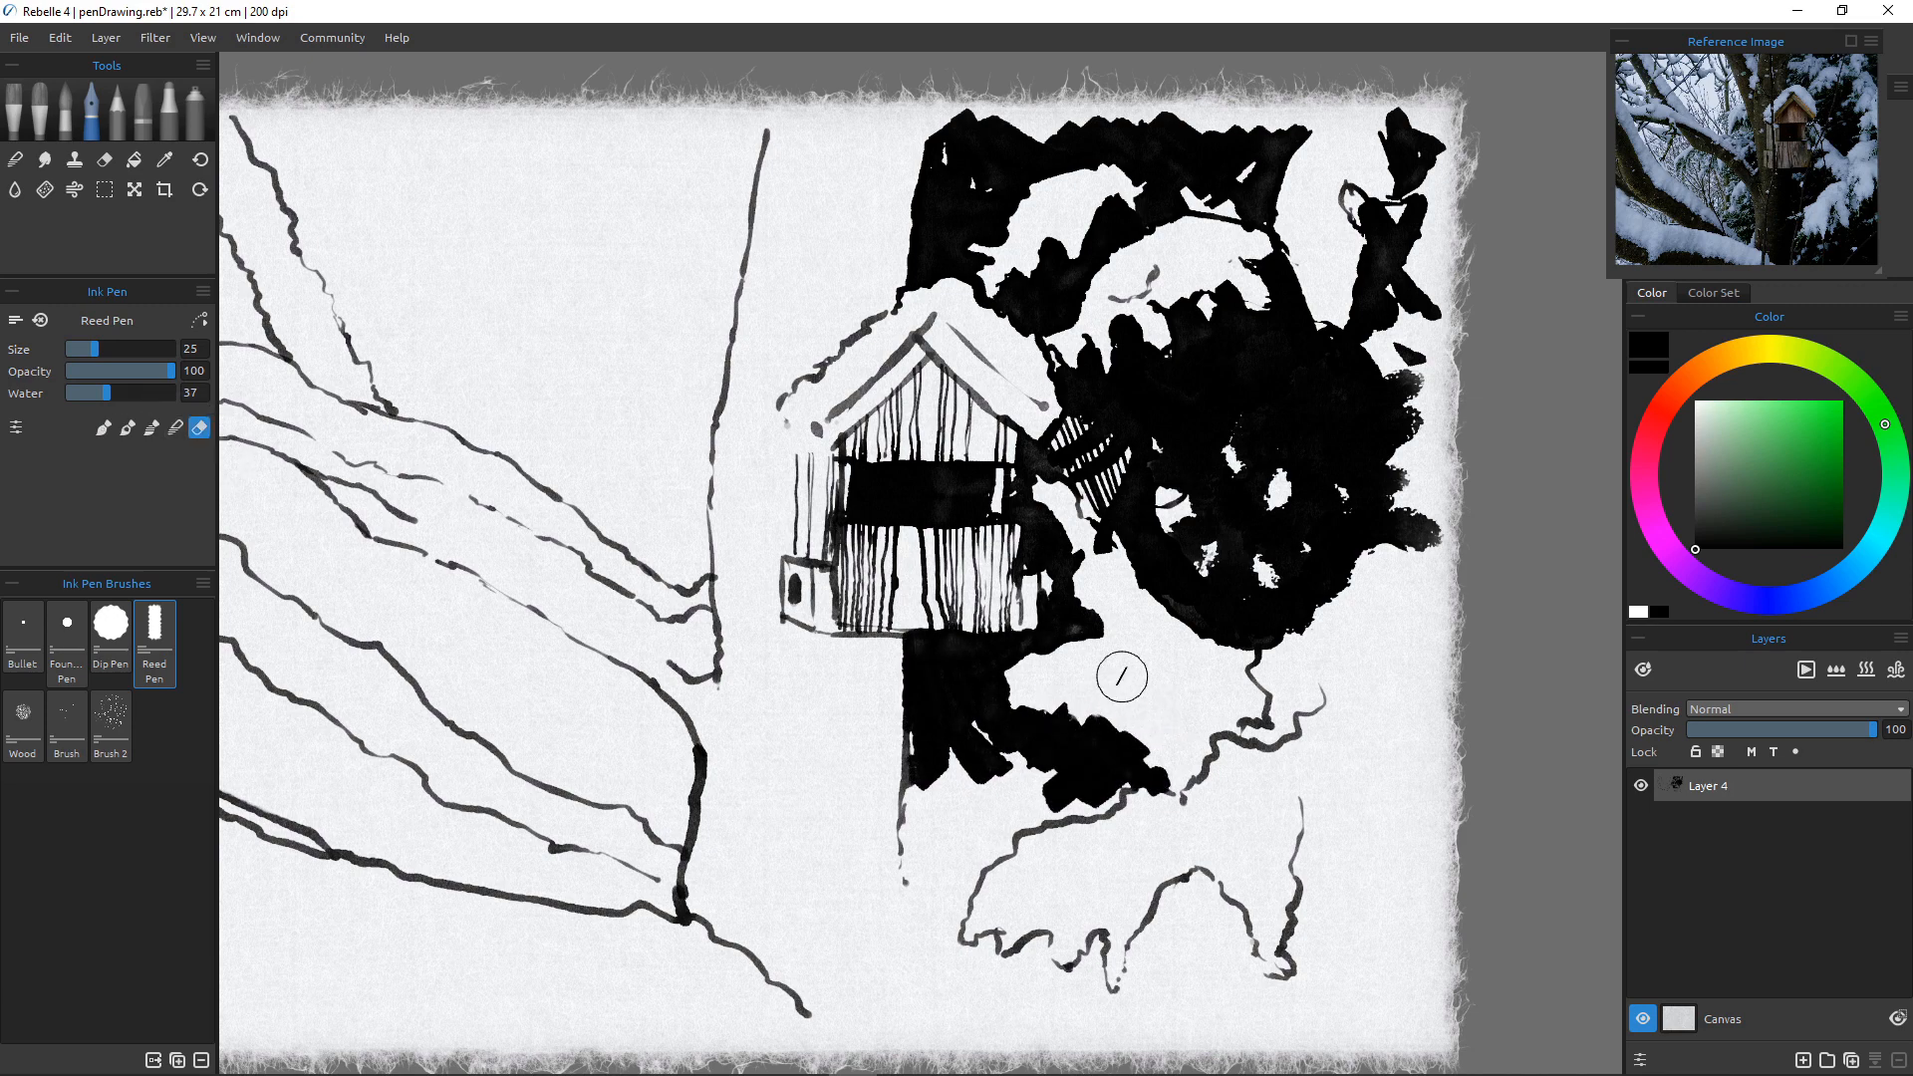
Extend the black trunk downward with the Reed Pen and fill jagged dark gaps along the large snow clump's lower edge.
left_click(104, 428)
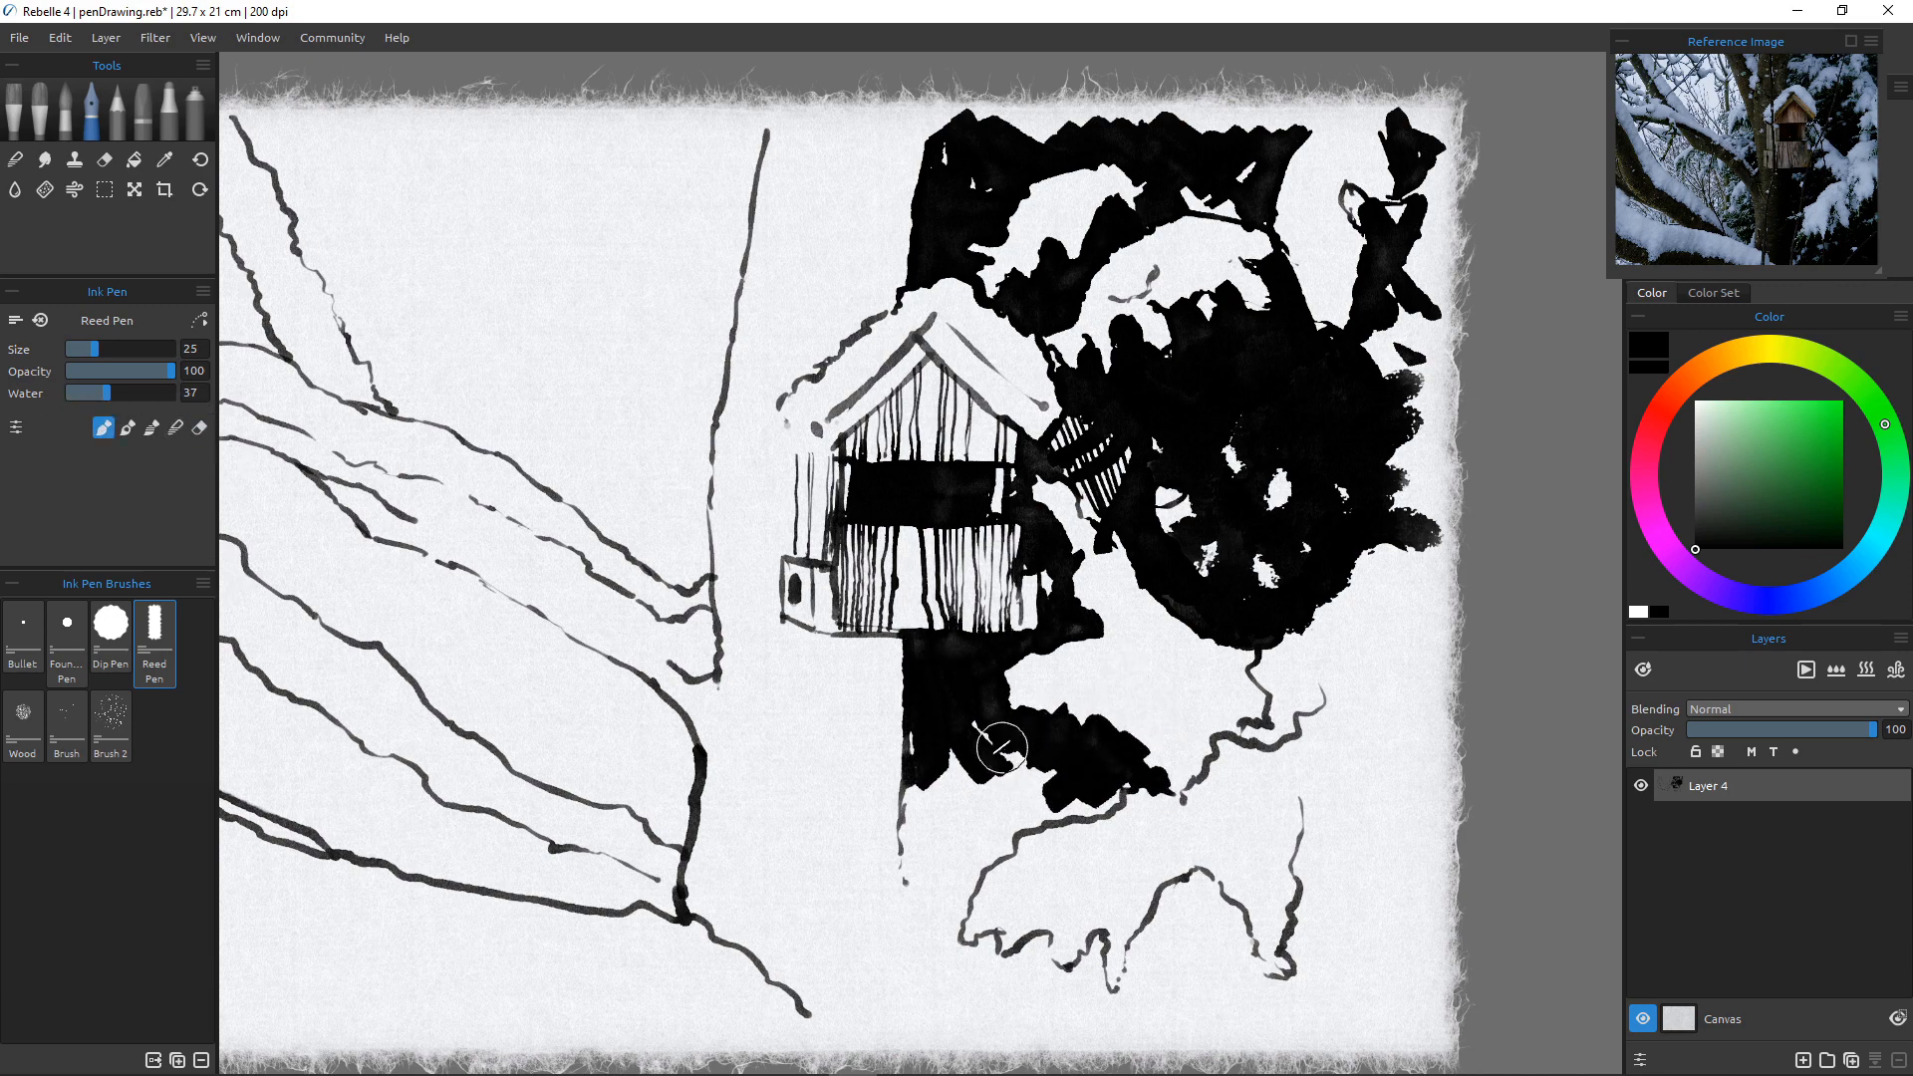
mouse_move(1002, 746)
left_mouse_down()
mouse_move(1041, 796)
mouse_move(1008, 825)
left_mouse_up()
left_click_drag(942, 773, 972, 872)
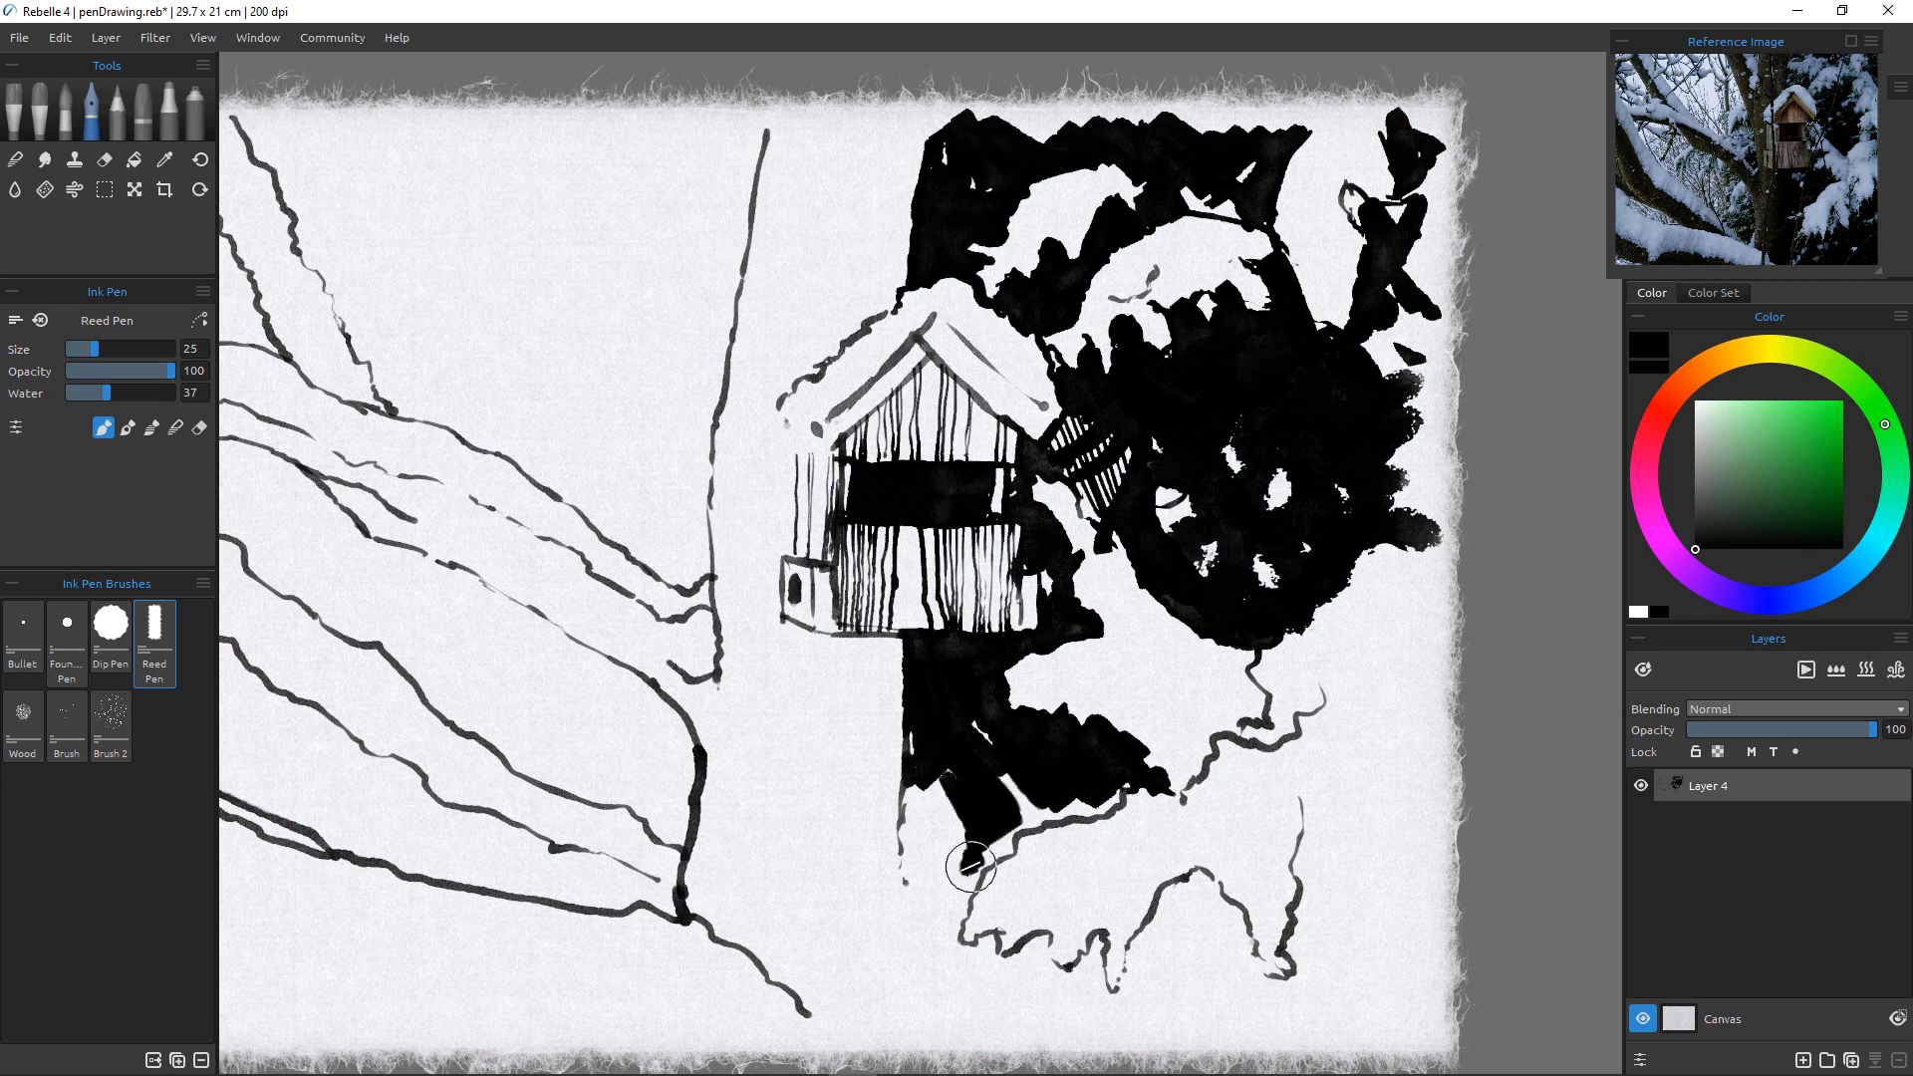
mouse_move(912, 787)
left_mouse_down()
mouse_move(923, 893)
mouse_move(911, 807)
mouse_move(906, 896)
mouse_move(939, 887)
mouse_move(932, 931)
mouse_move(961, 891)
mouse_move(945, 946)
mouse_move(955, 932)
mouse_move(965, 979)
left_mouse_up()
mouse_move(1055, 929)
left_mouse_down()
mouse_move(1032, 1009)
mouse_move(1021, 952)
mouse_move(1005, 991)
left_mouse_up()
left_click_drag(1119, 919, 1078, 1019)
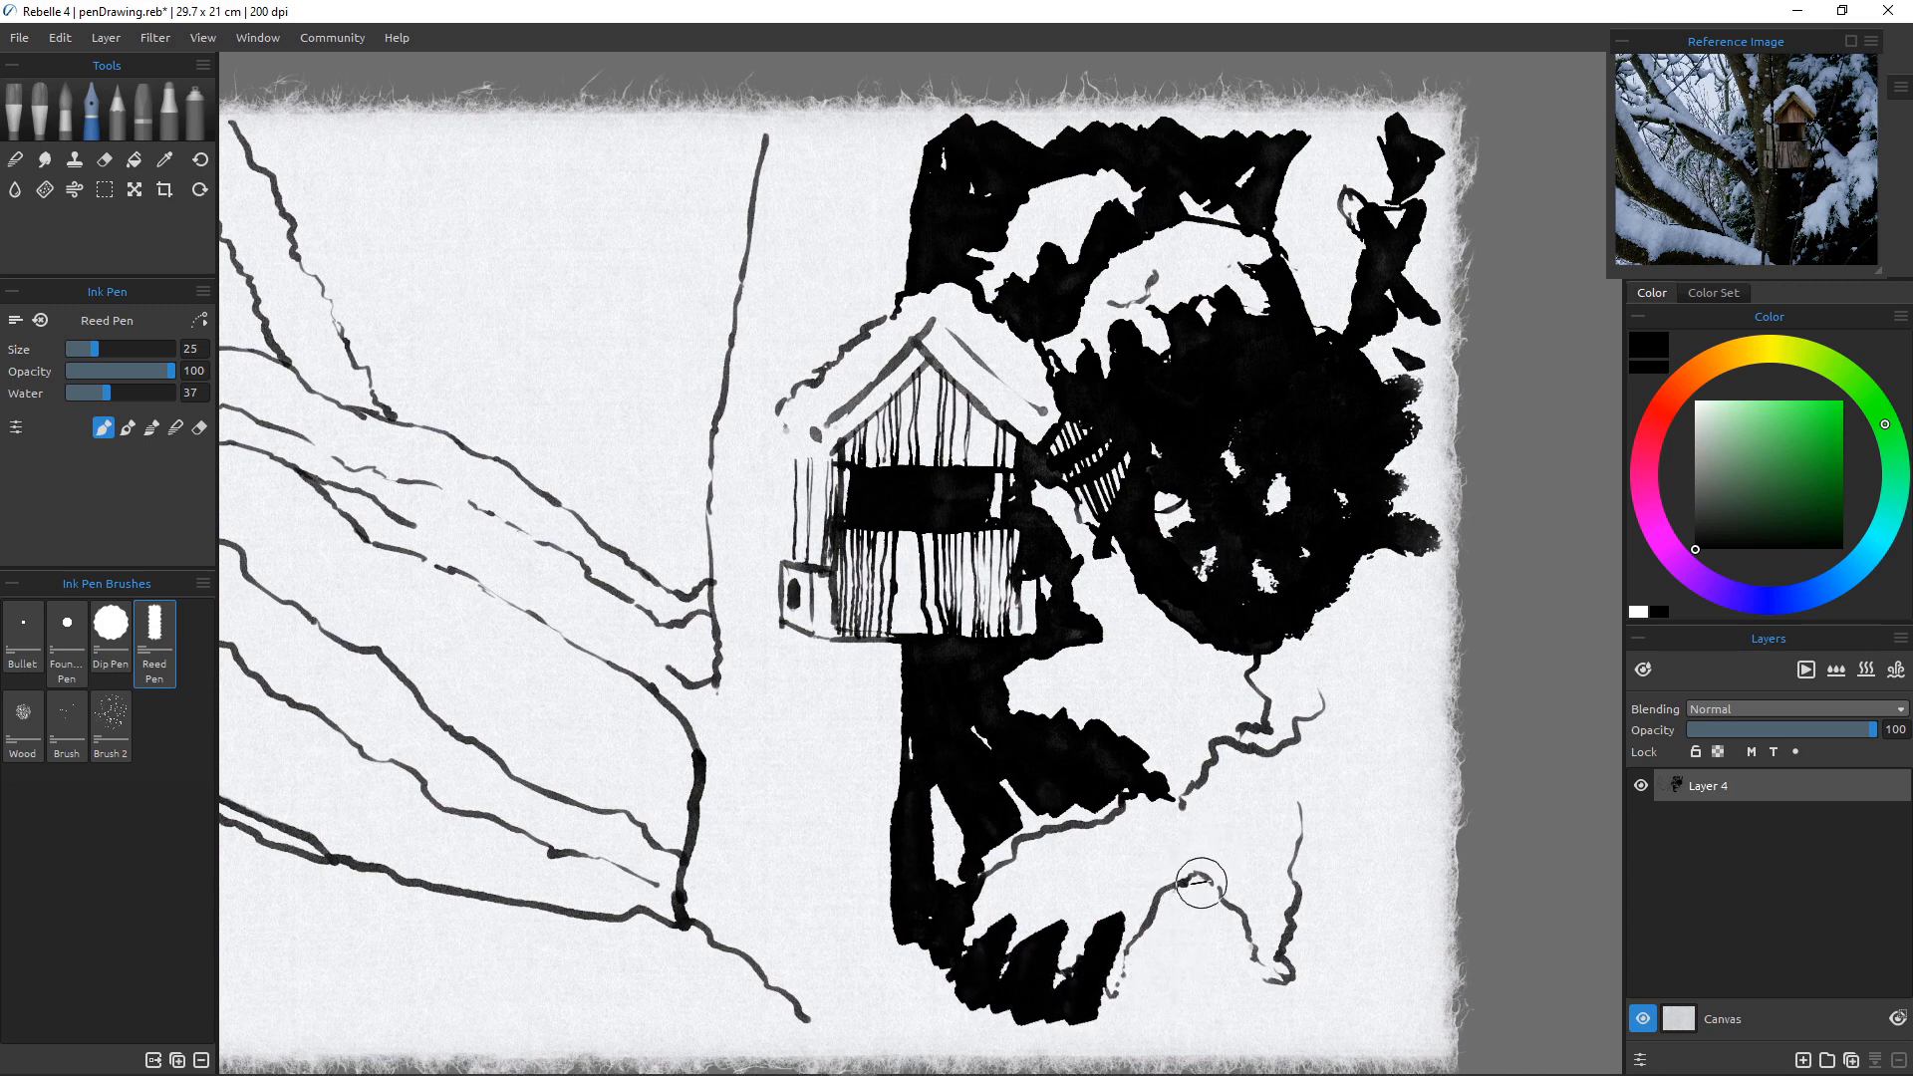
left_click_drag(1189, 877, 1126, 955)
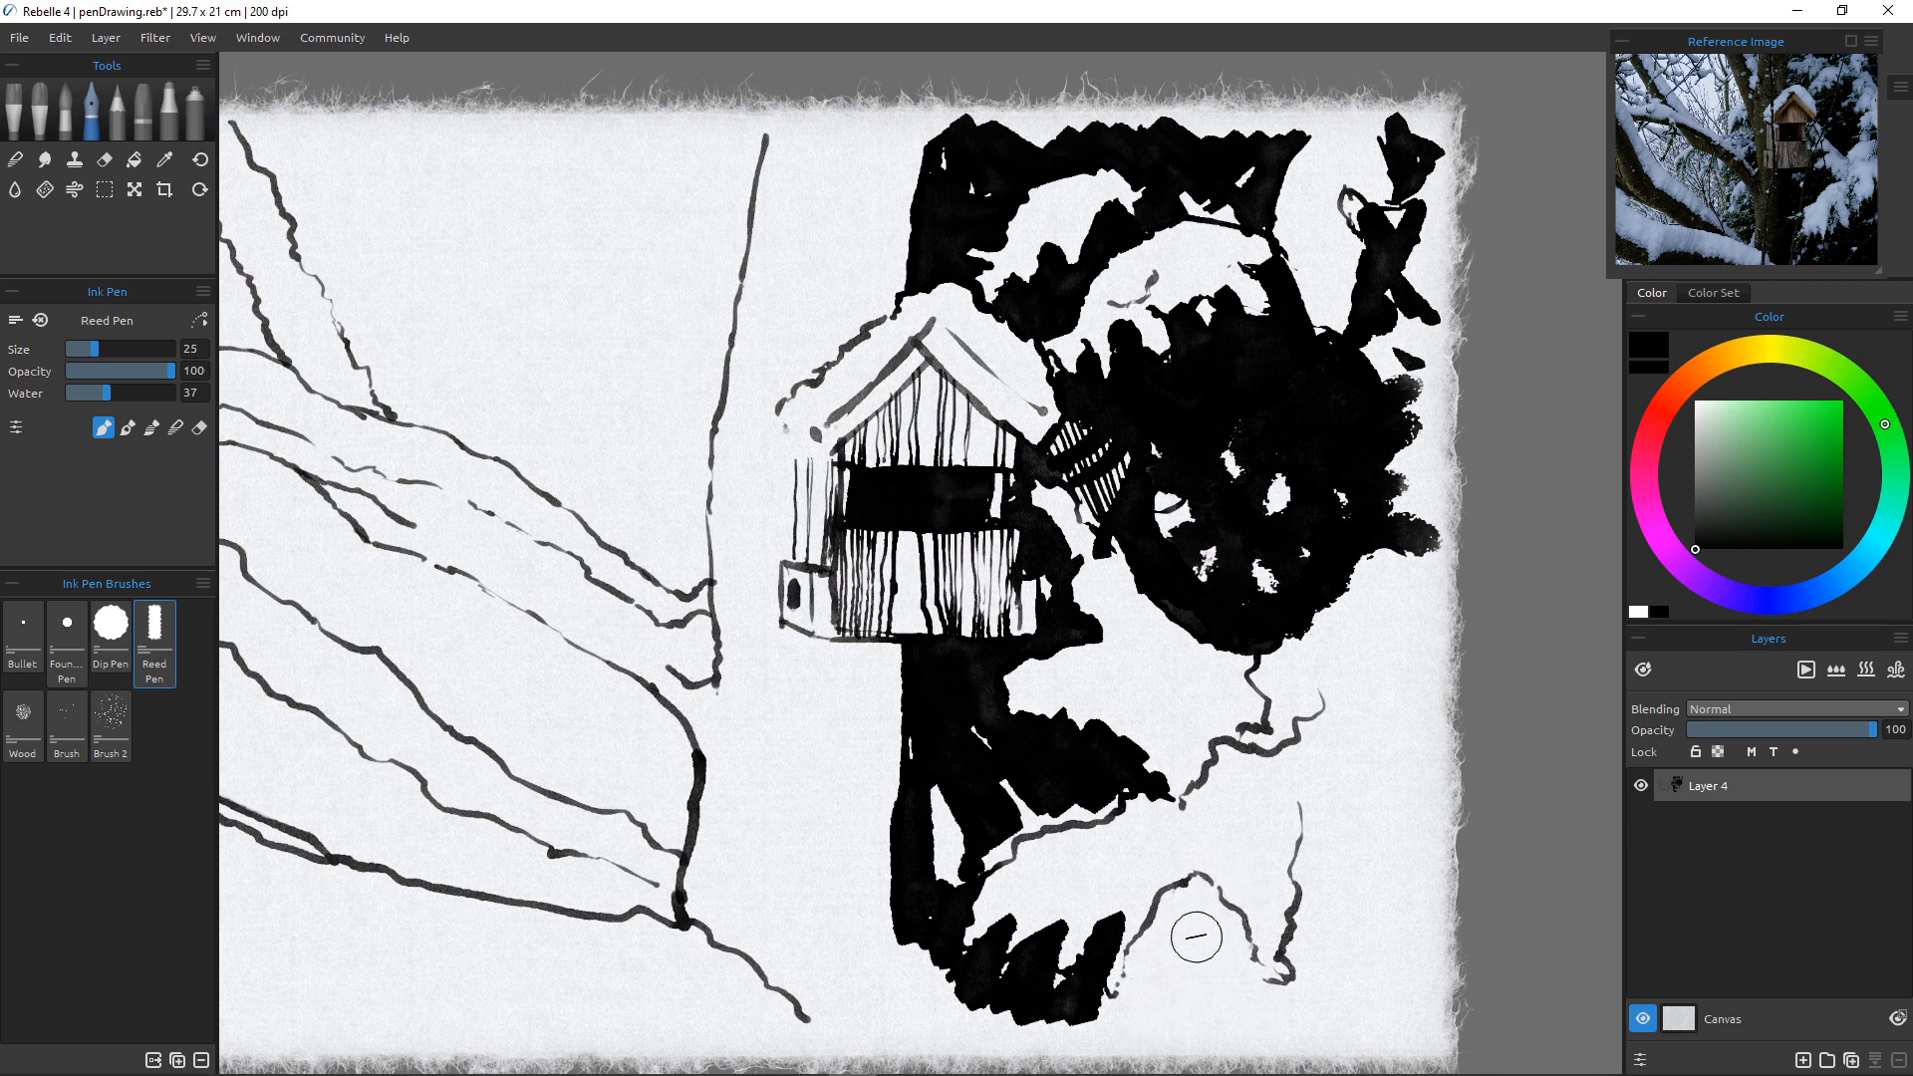
Outline a pointed hanging shape inside the arch of the large snow clump's lower edge with the Dip Pen.
left_click(110, 628)
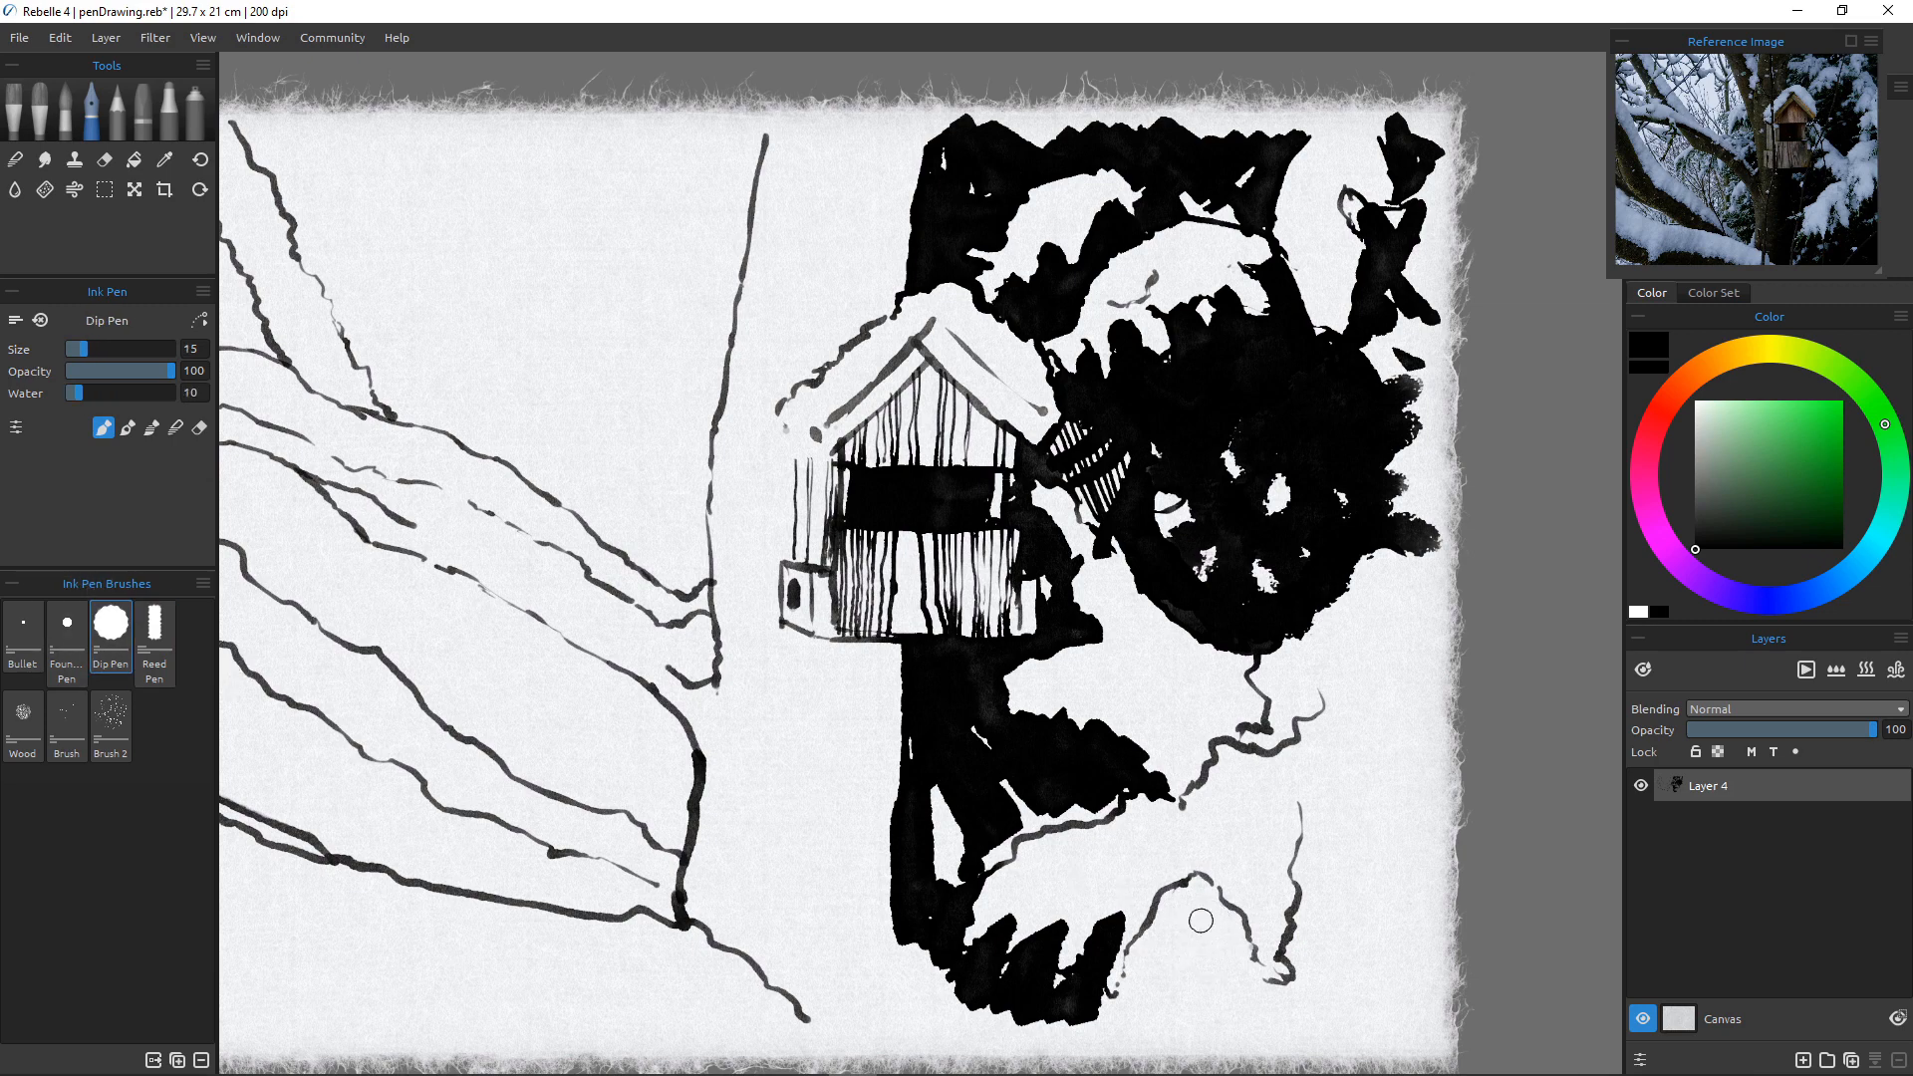
left_click_drag(1221, 890, 1188, 971)
left_click_drag(1159, 906, 1186, 982)
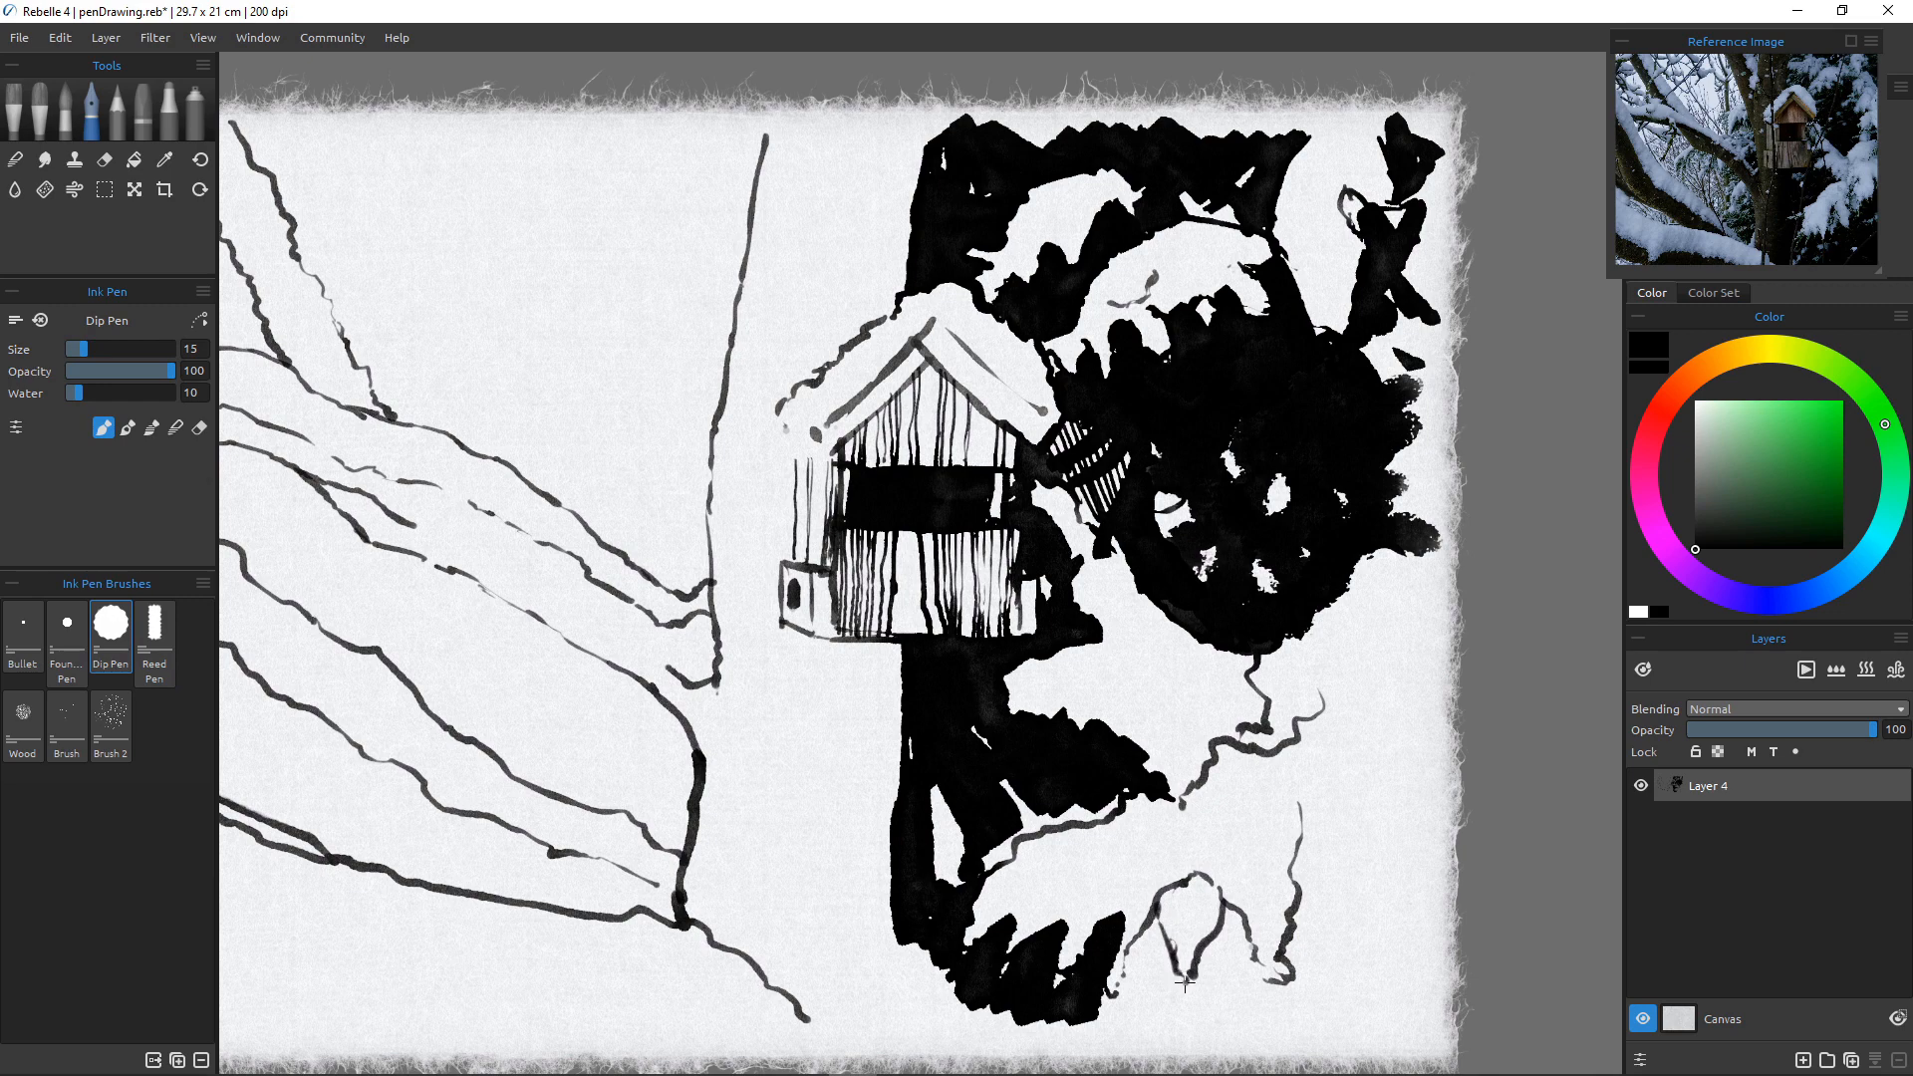
mouse_move(1206, 878)
left_mouse_down()
mouse_move(1221, 933)
mouse_move(1204, 931)
left_mouse_up()
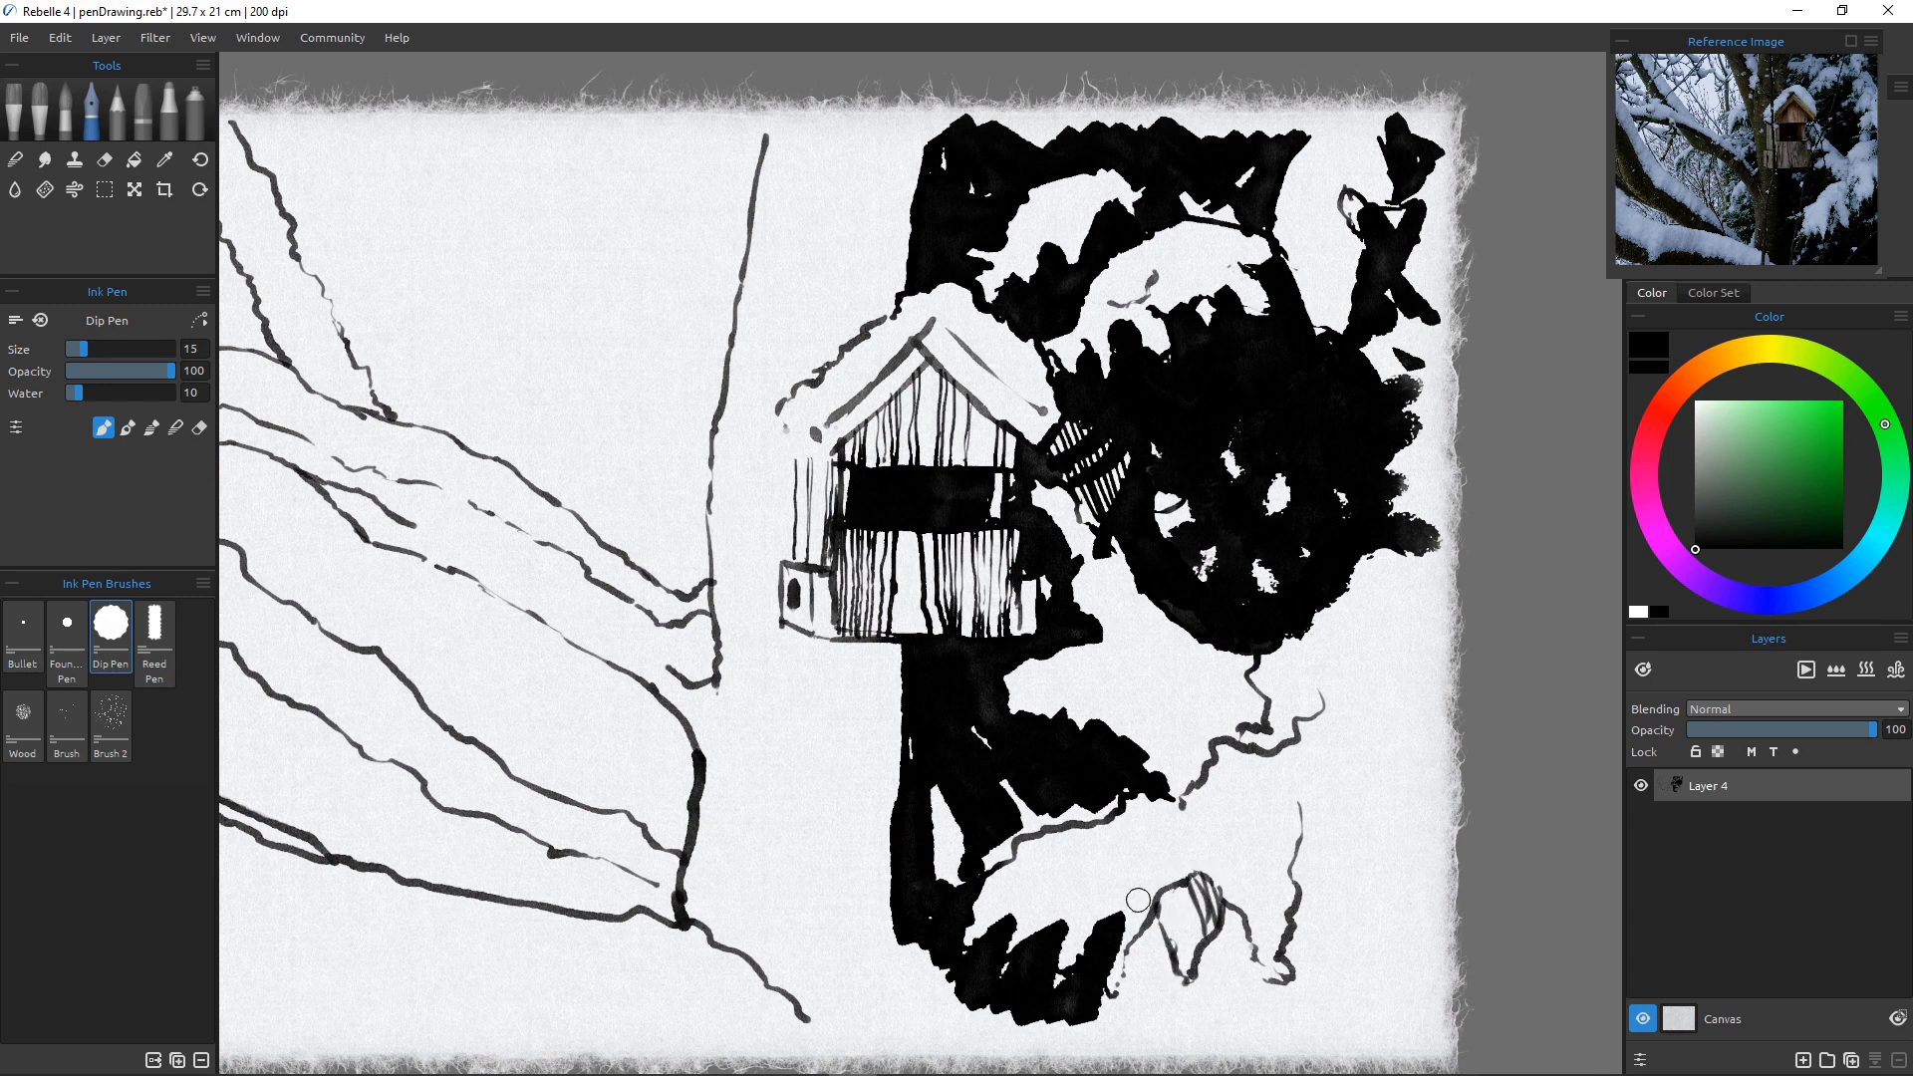
key("ctrl+z")
key("ctrl+z")
key("ctrl+z")
key("ctrl+z")
key("ctrl+z")
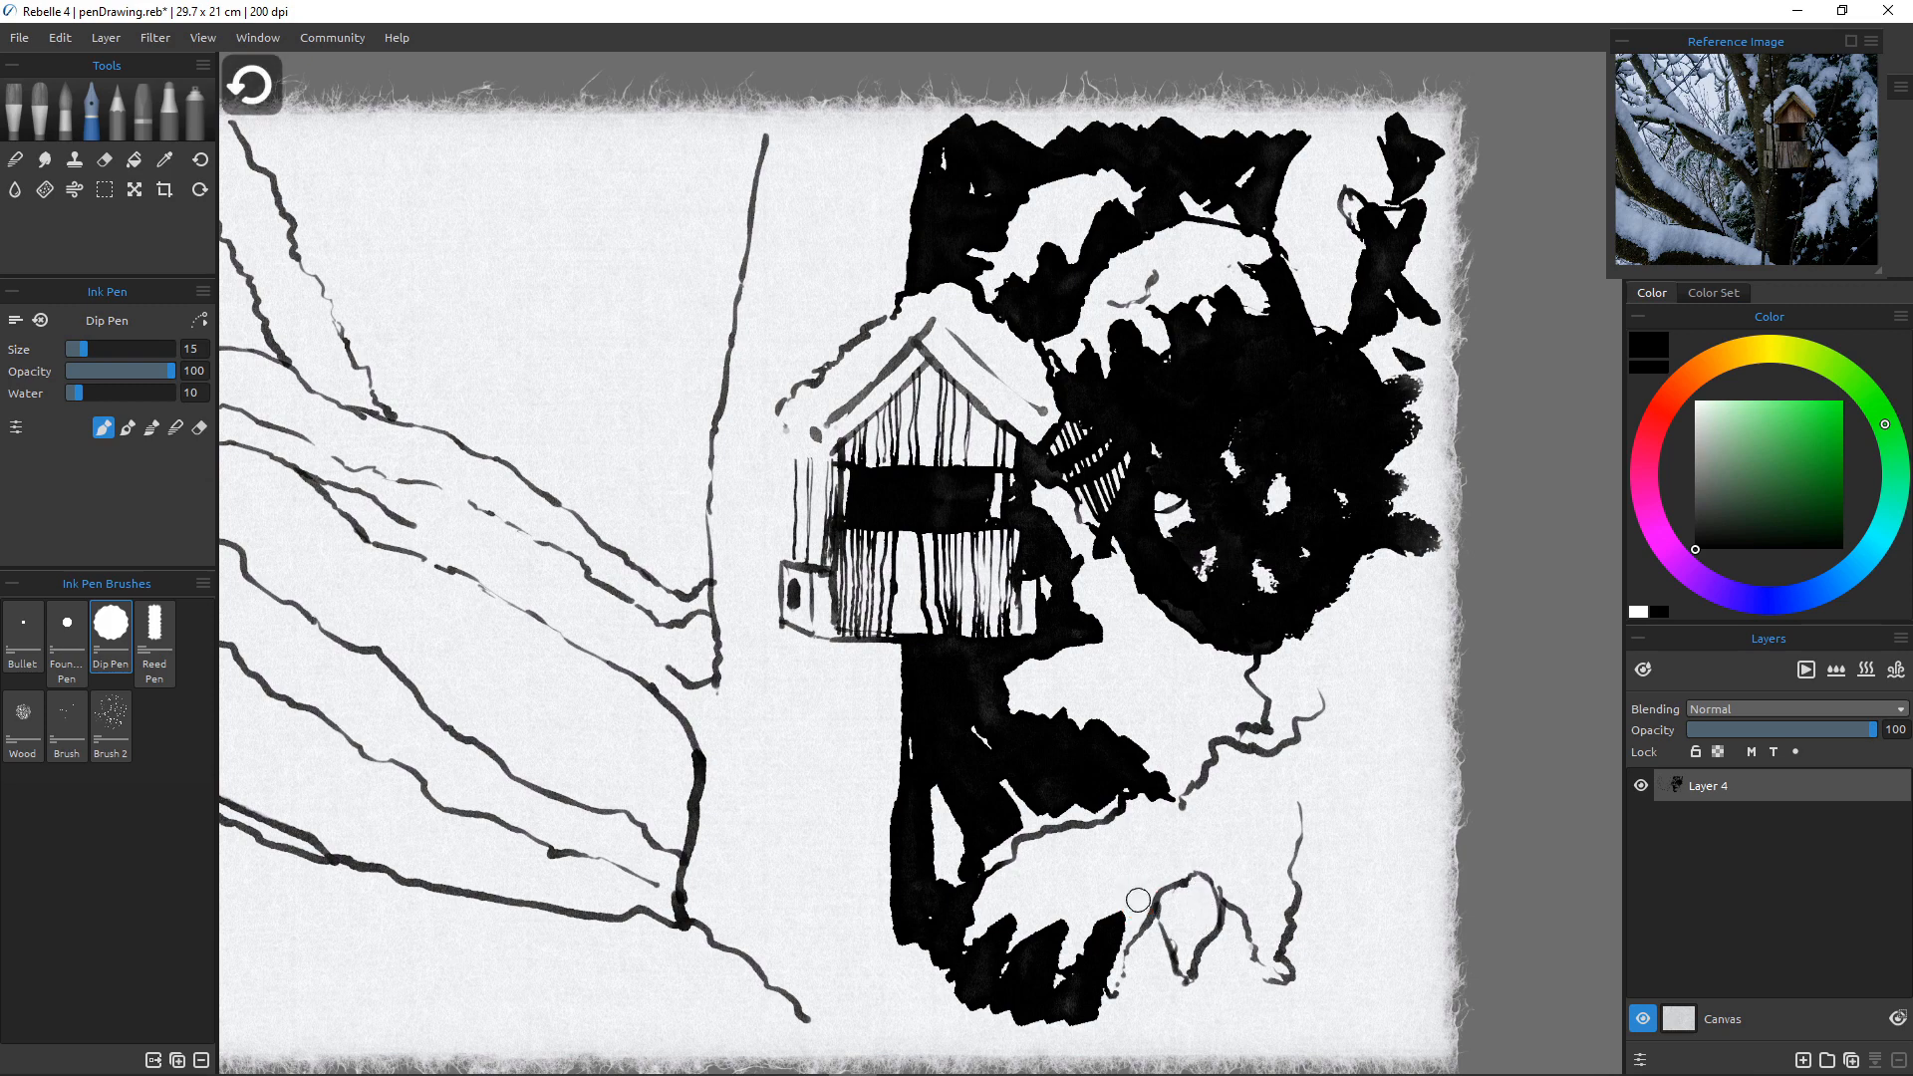
Hatch the pointed hanging shape under the large snow clump with diagonal Fountain Pen lines.
left_click(22, 638)
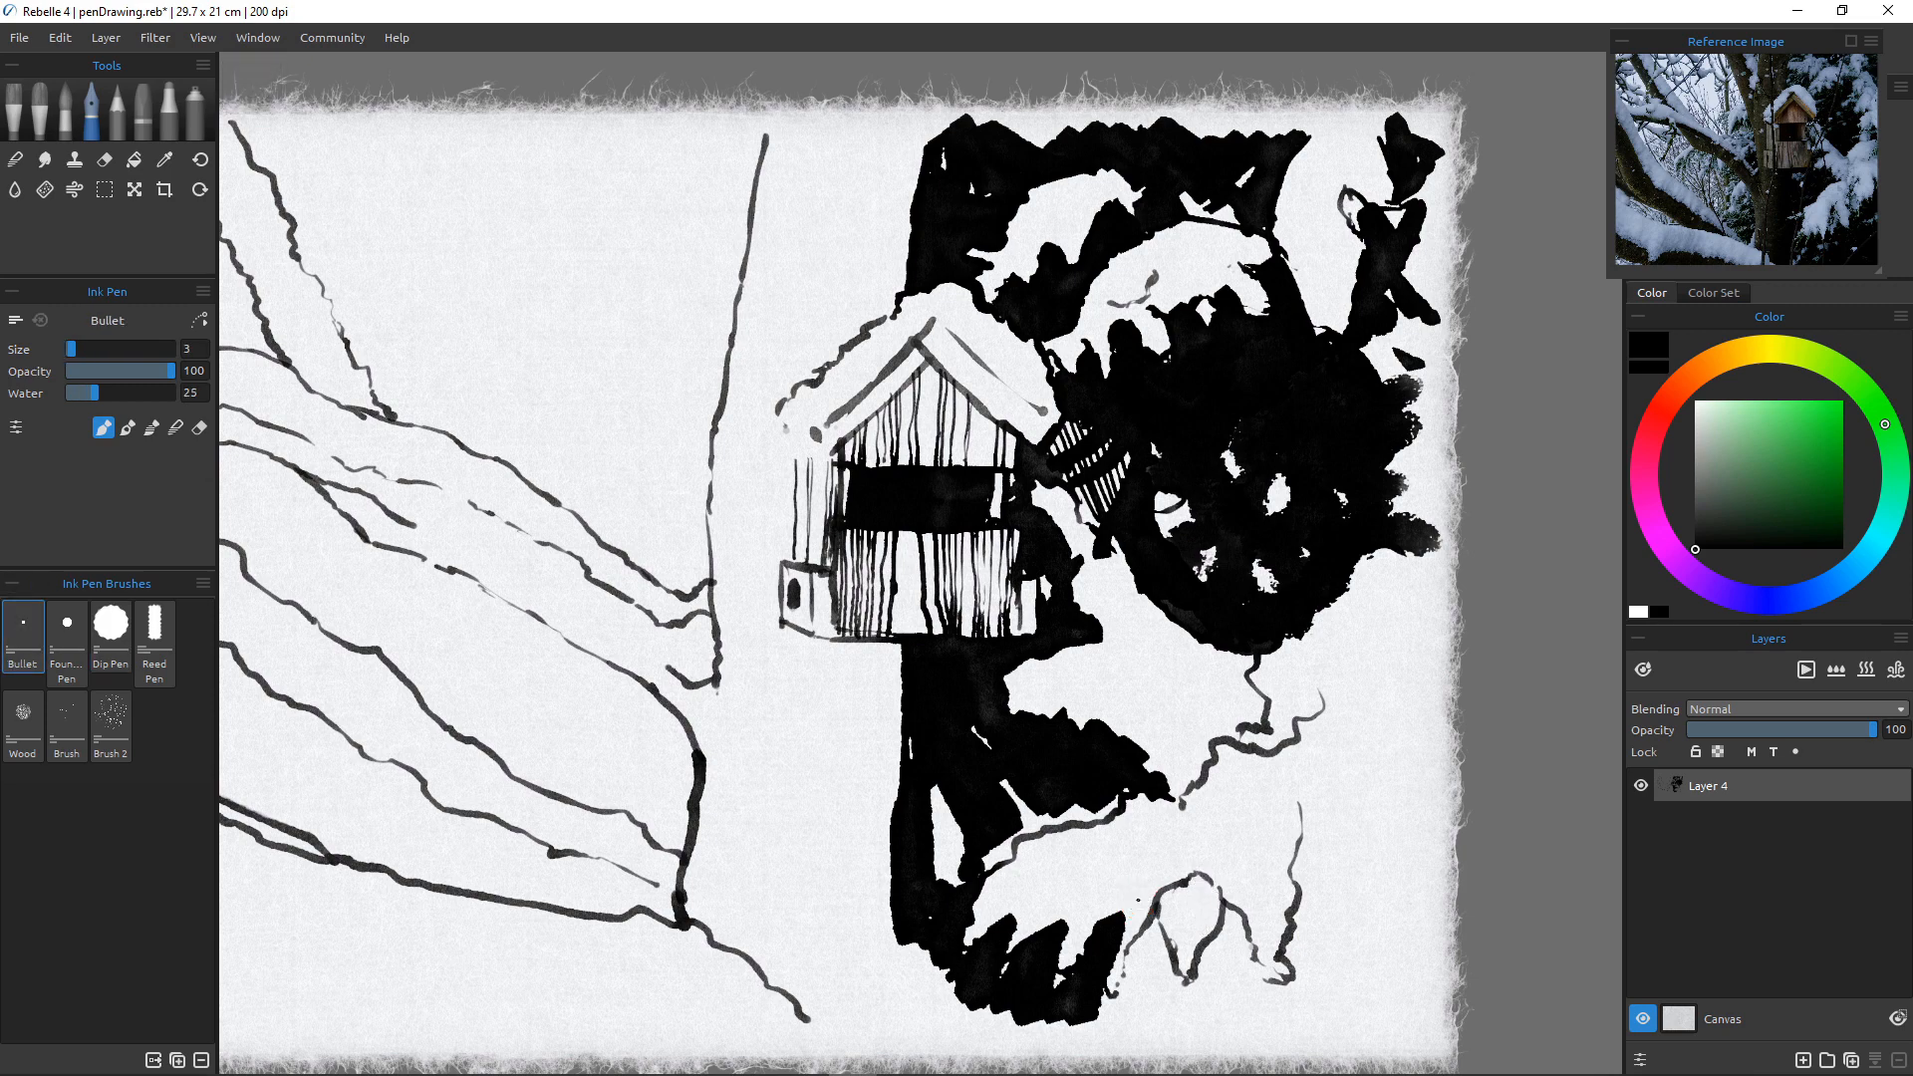
left_click(67, 638)
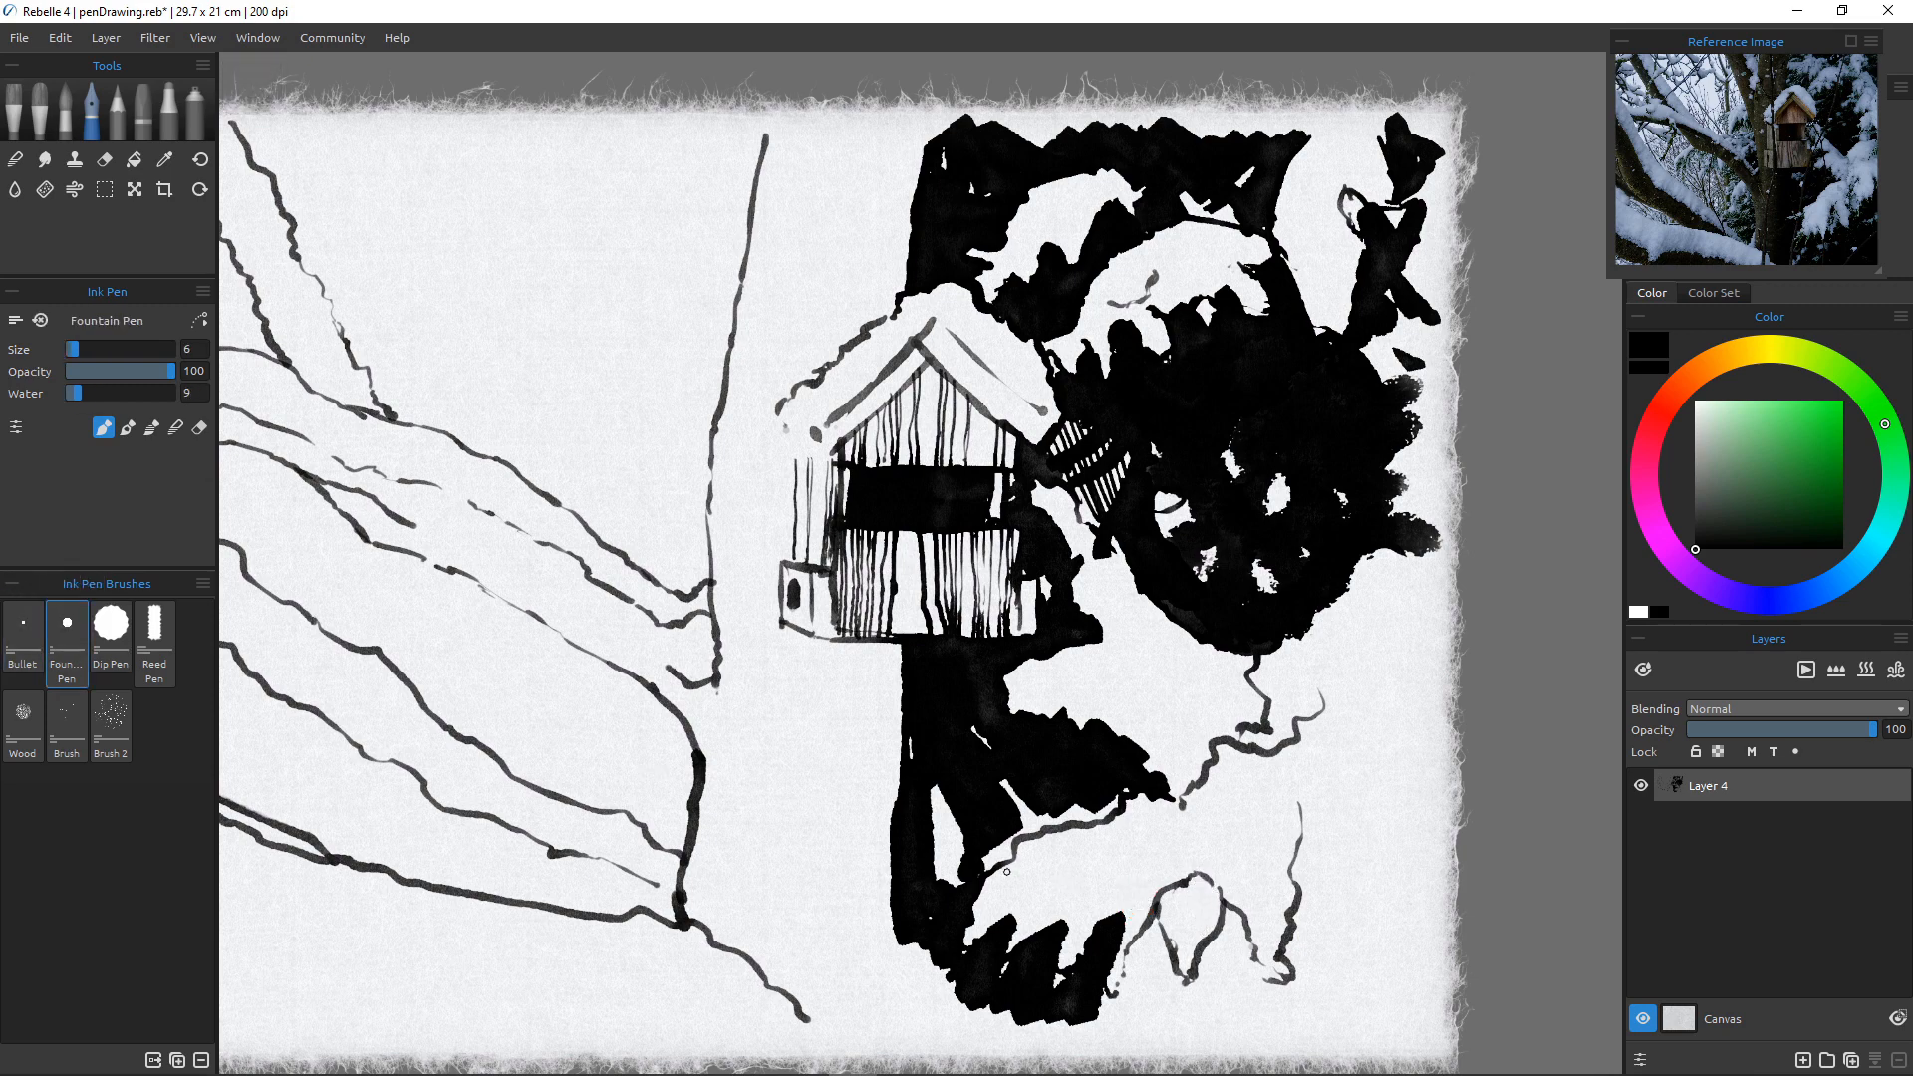
mouse_move(1201, 875)
left_mouse_down()
mouse_move(1214, 919)
mouse_move(1212, 881)
mouse_move(1187, 886)
mouse_move(1214, 933)
mouse_move(1167, 888)
mouse_move(1196, 954)
mouse_move(1160, 895)
mouse_move(1184, 972)
left_mouse_up()
left_click_drag(1162, 902, 1184, 973)
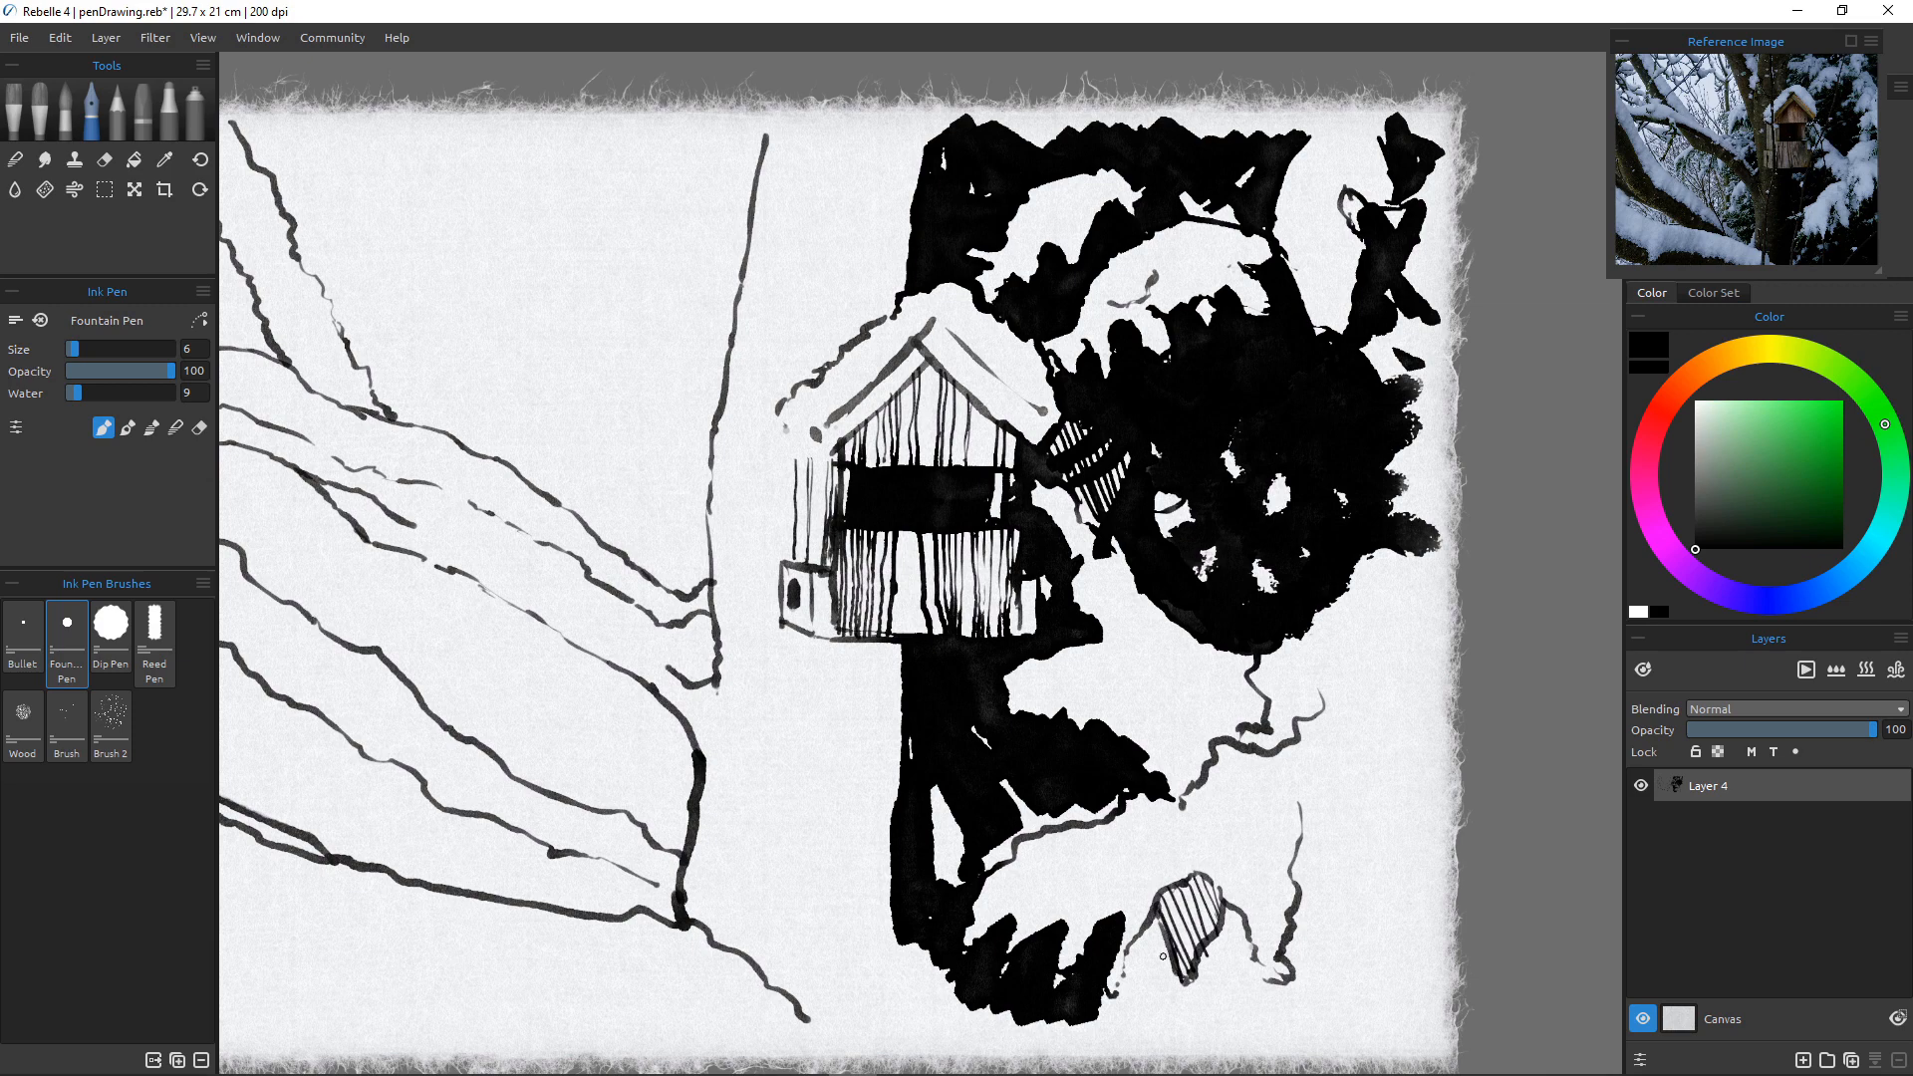
Fill the dark gaps on both sides of the hatched hanging shape with the Reed Pen.
left_click(155, 638)
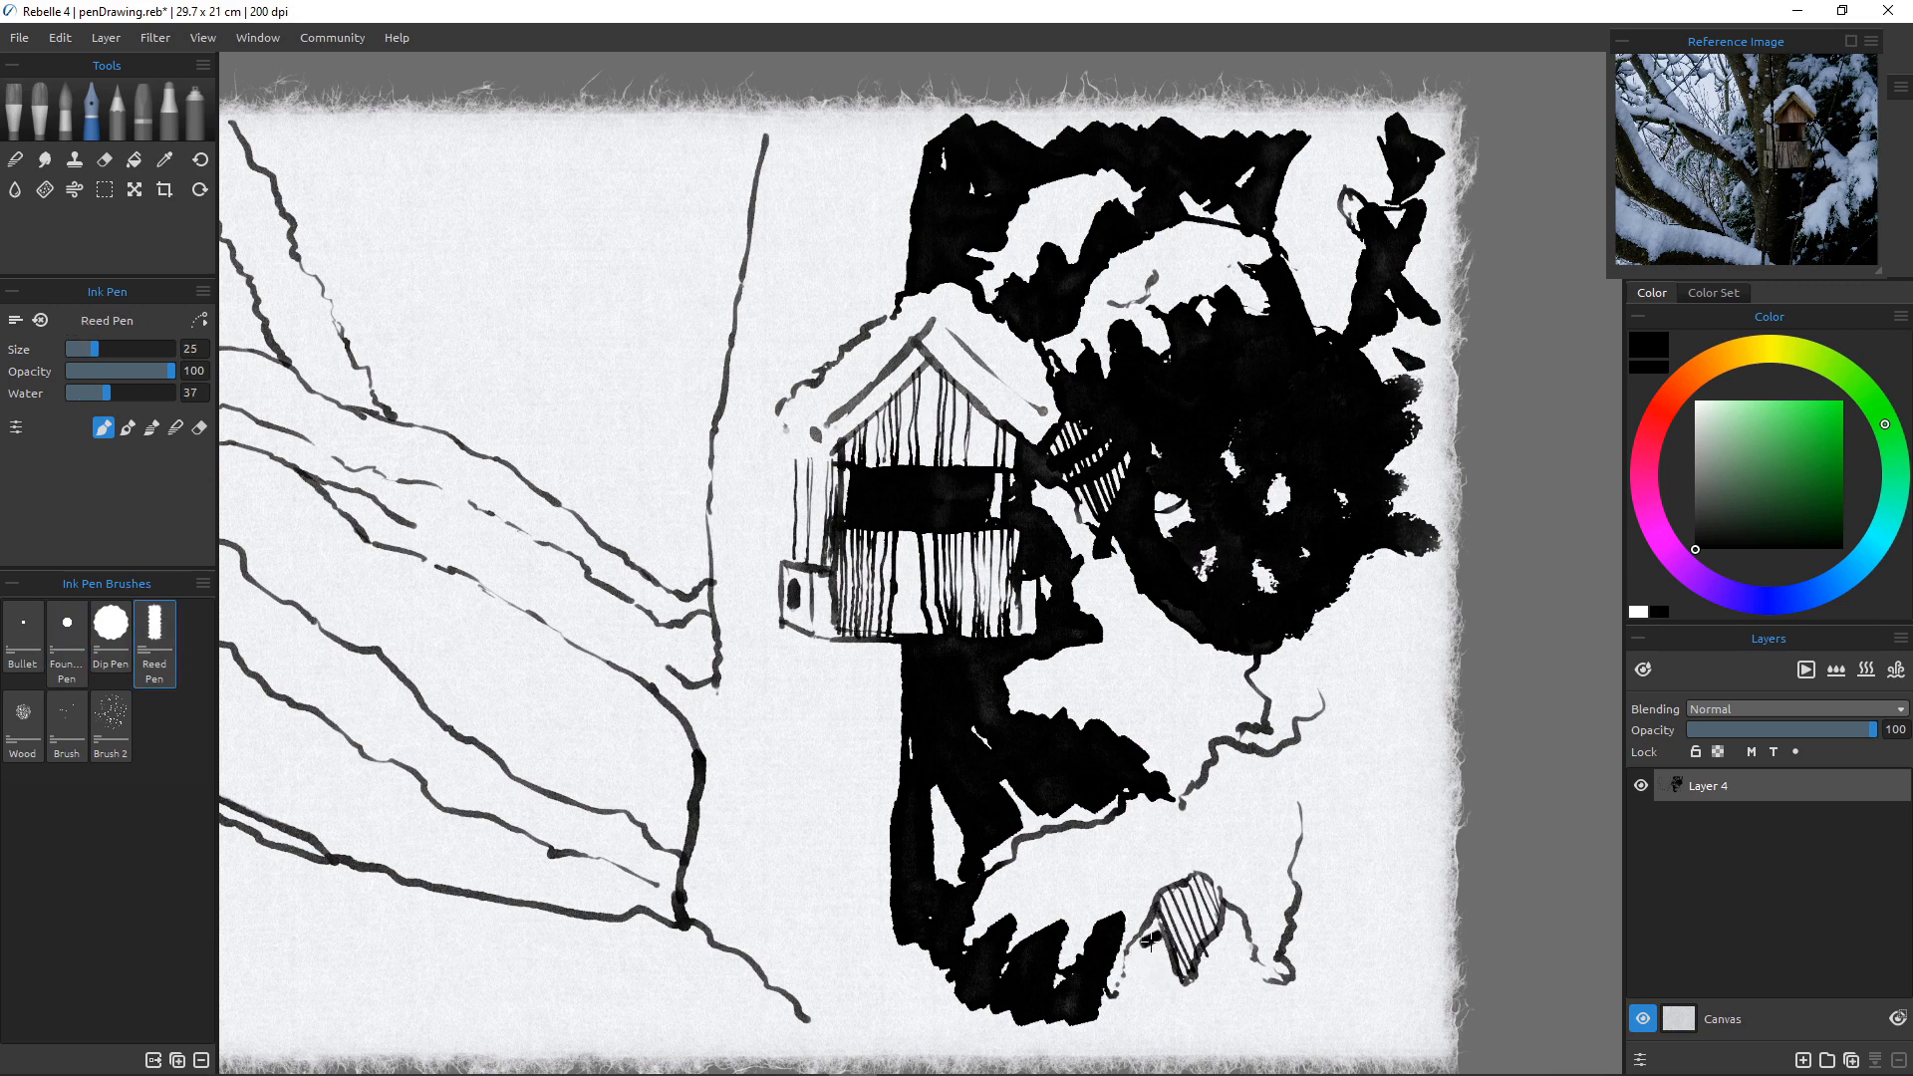
mouse_move(1158, 932)
left_mouse_down()
mouse_move(1170, 988)
mouse_move(1146, 935)
mouse_move(1115, 989)
mouse_move(1174, 996)
left_mouse_up()
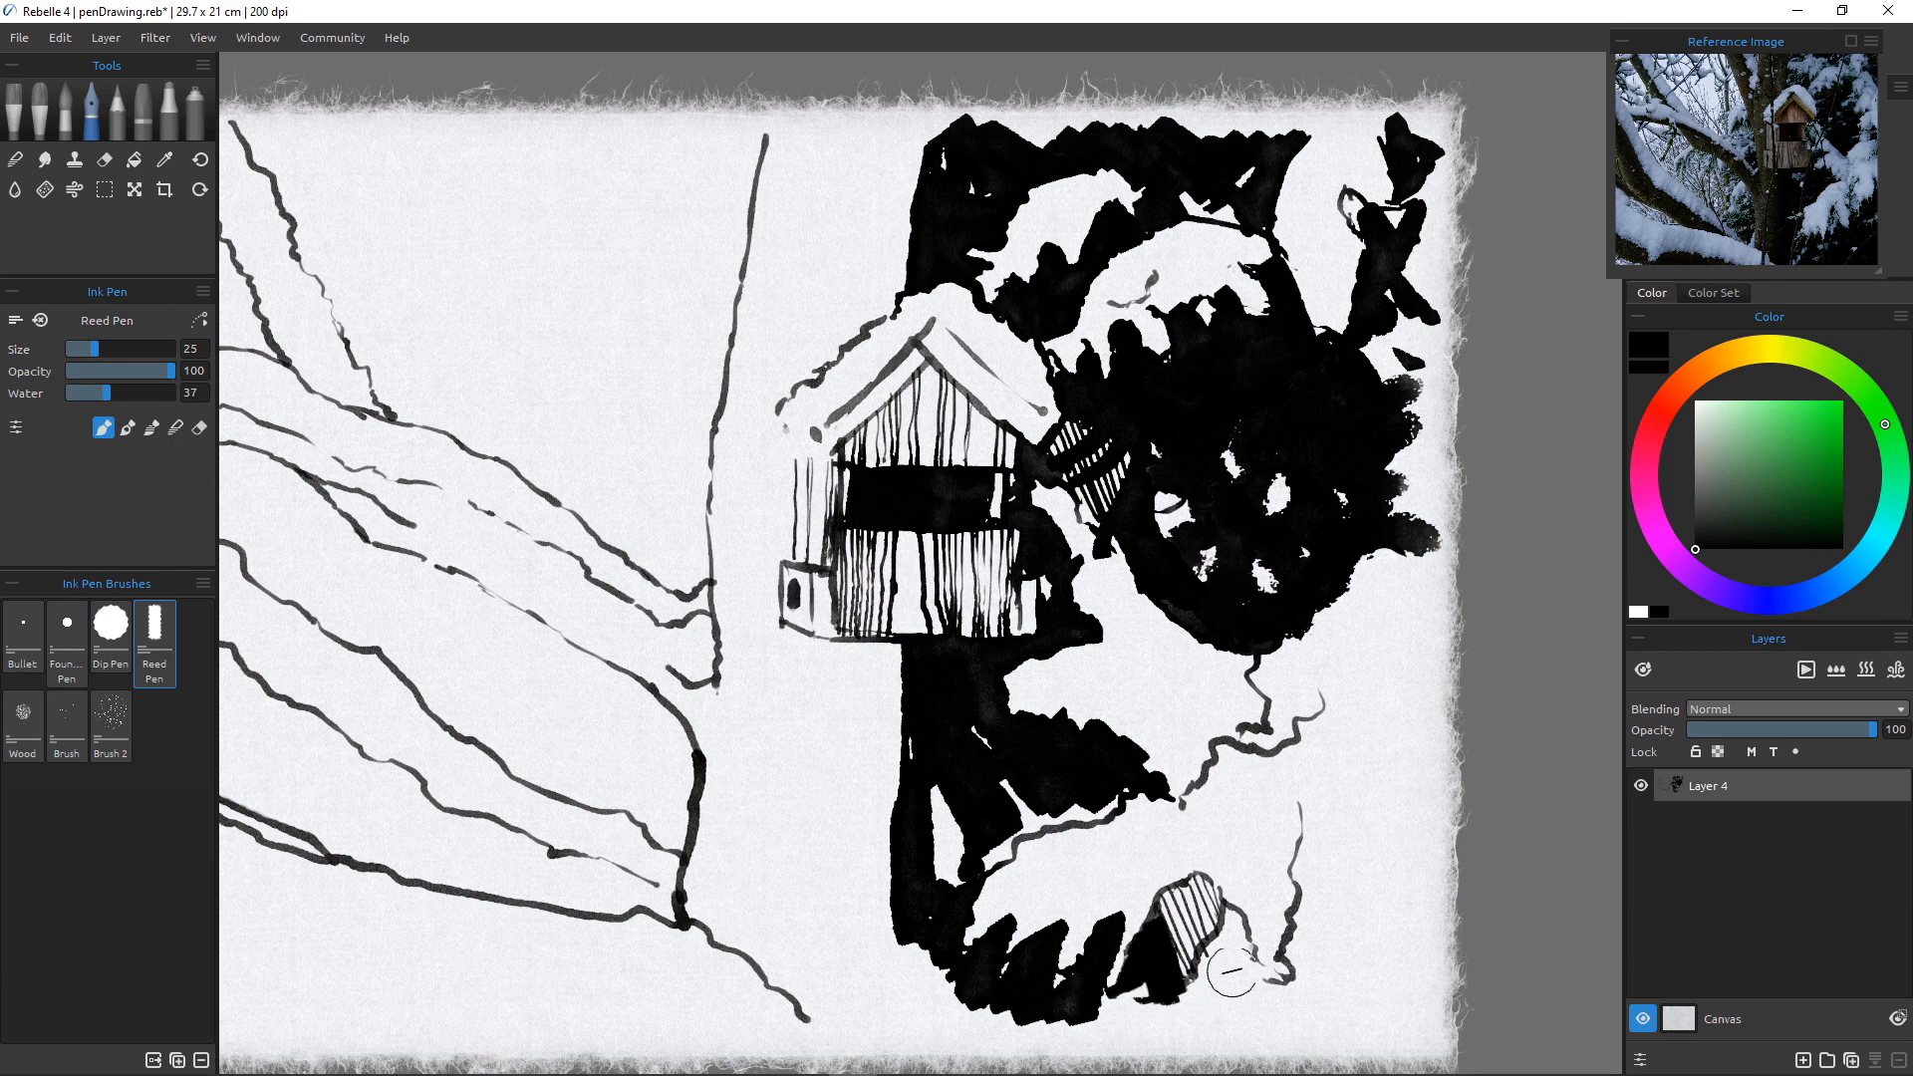
mouse_move(1228, 911)
left_mouse_down()
mouse_move(1241, 952)
mouse_move(1228, 920)
mouse_move(1188, 984)
mouse_move(1261, 994)
left_mouse_up()
Paint a tall rough-edged black foliage mass to the right of the large snow clump, mainly with Brush 2.
left_click_drag(1317, 809, 1298, 877)
left_click(111, 726)
mouse_move(1322, 792)
left_mouse_down()
mouse_move(1288, 989)
mouse_move(1423, 708)
mouse_move(1395, 902)
mouse_move(1346, 962)
mouse_move(1341, 1006)
mouse_move(1322, 981)
mouse_move(1413, 1019)
left_mouse_up()
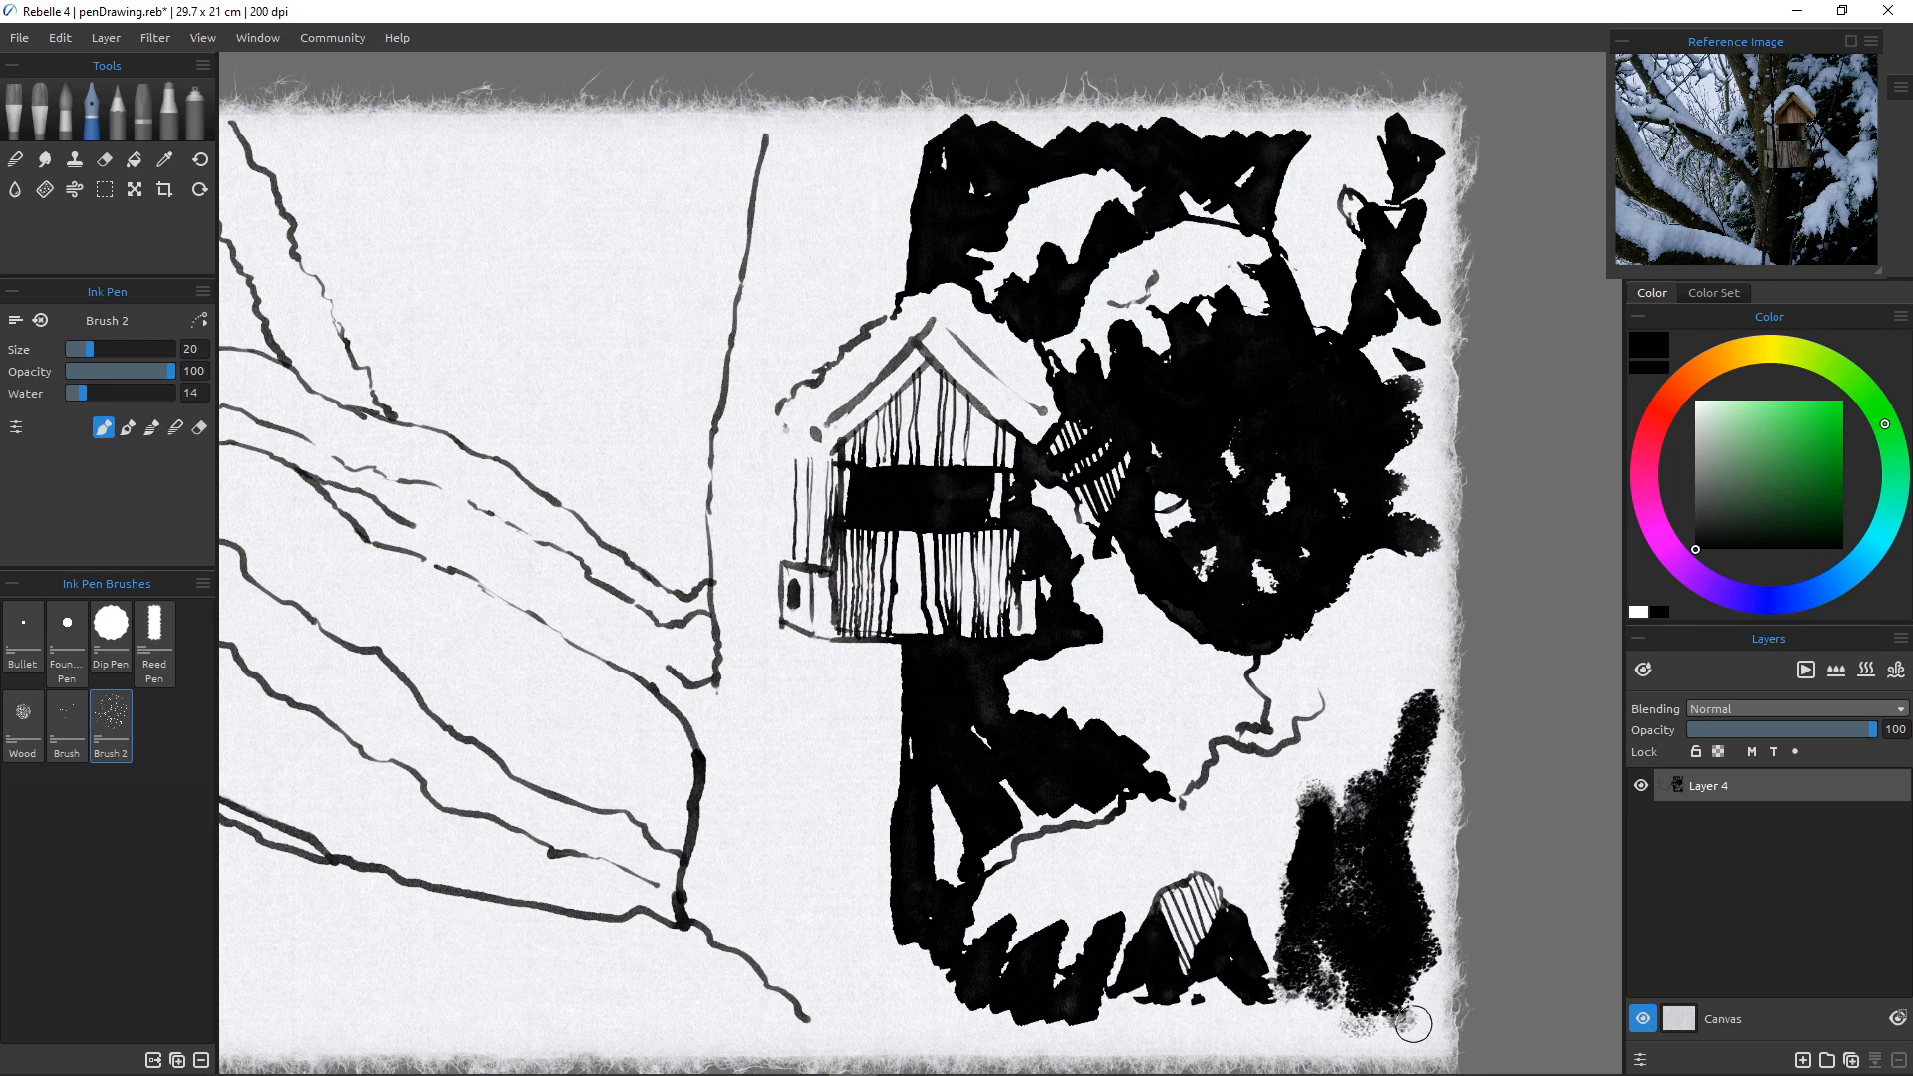
Hatch the small white gaps inside the round dark foliage mass with the Bullet pen.
left_click(23, 633)
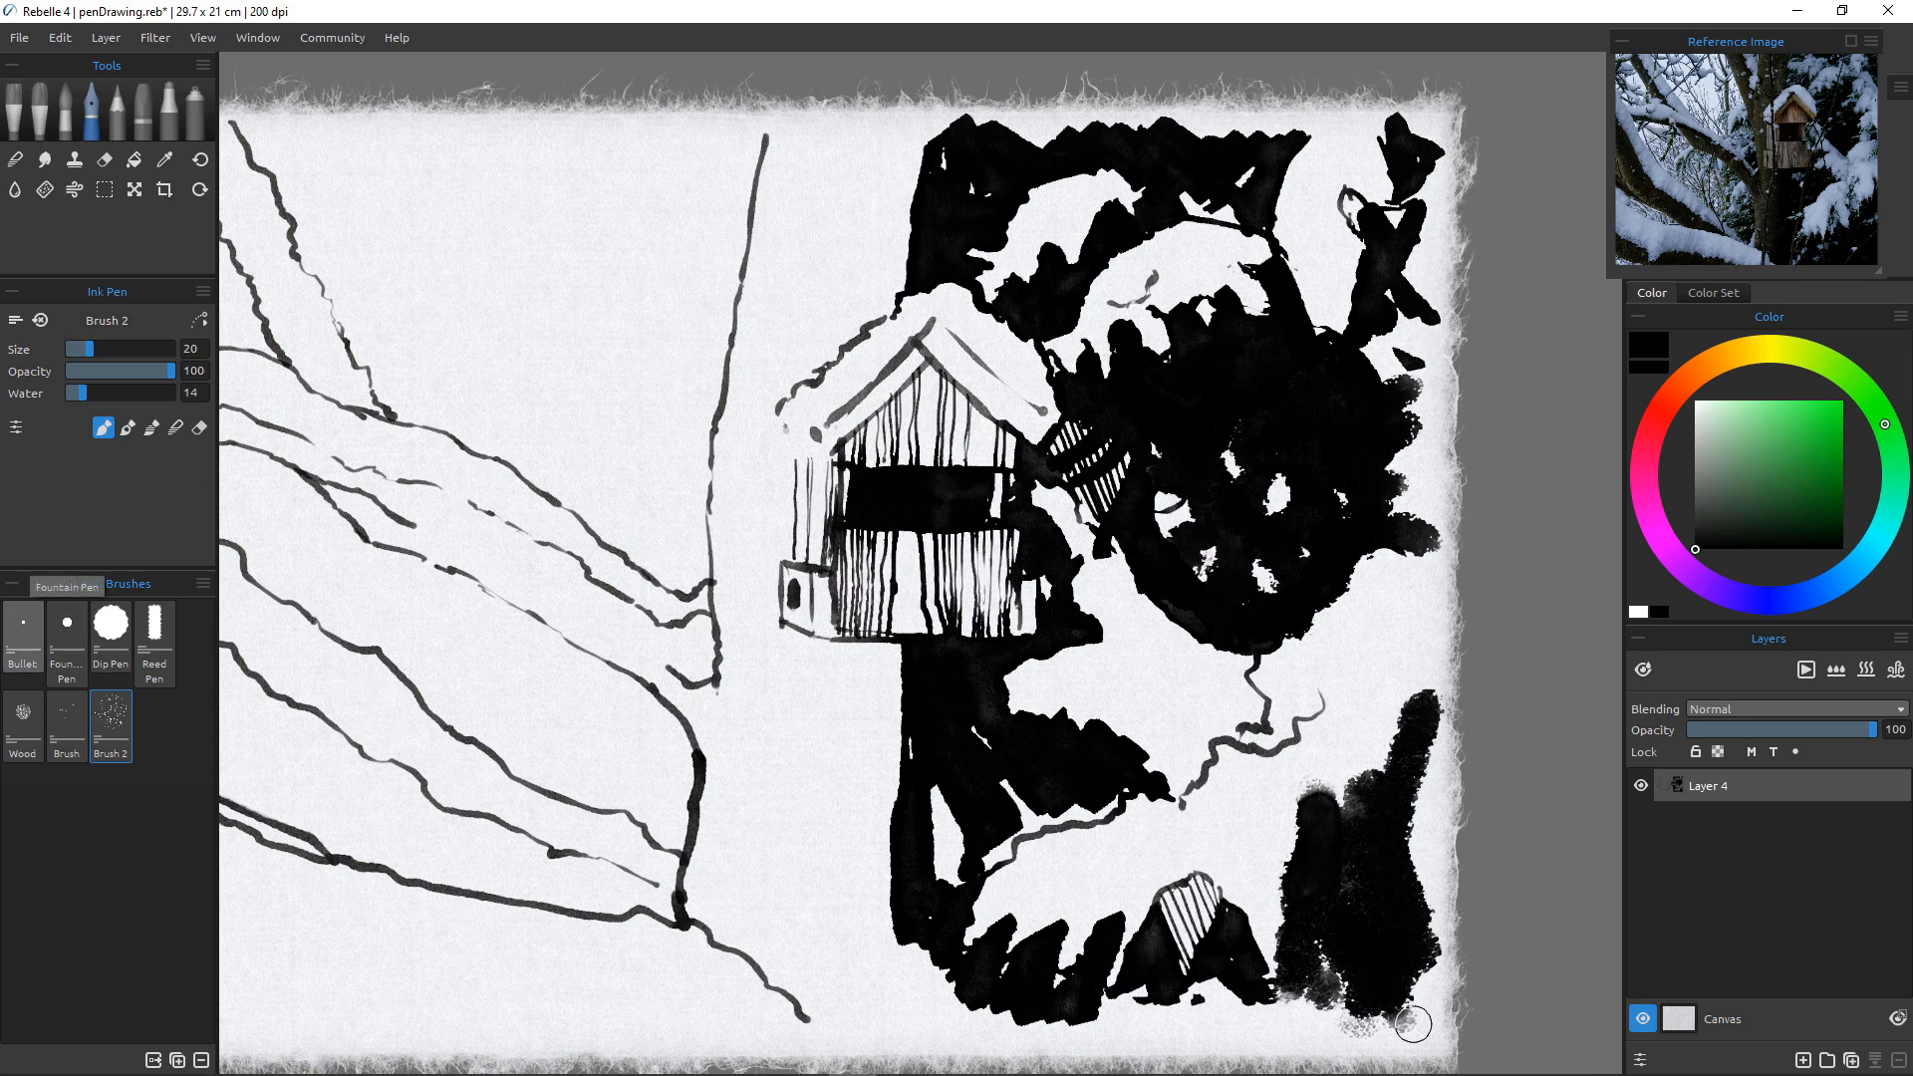
left_click_drag(1275, 468, 1291, 507)
mouse_move(1267, 478)
left_mouse_down()
mouse_move(1331, 476)
mouse_move(1250, 541)
mouse_move(1283, 609)
left_mouse_up()
mouse_move(1248, 546)
left_mouse_down()
mouse_move(1272, 588)
mouse_move(1215, 575)
left_mouse_up()
left_click_drag(1193, 552, 1208, 584)
left_click_drag(1173, 492, 1197, 524)
mouse_move(1164, 489)
left_mouse_down()
mouse_move(1192, 527)
mouse_move(1168, 539)
mouse_move(1186, 525)
left_mouse_up()
left_click_drag(1203, 548, 1216, 570)
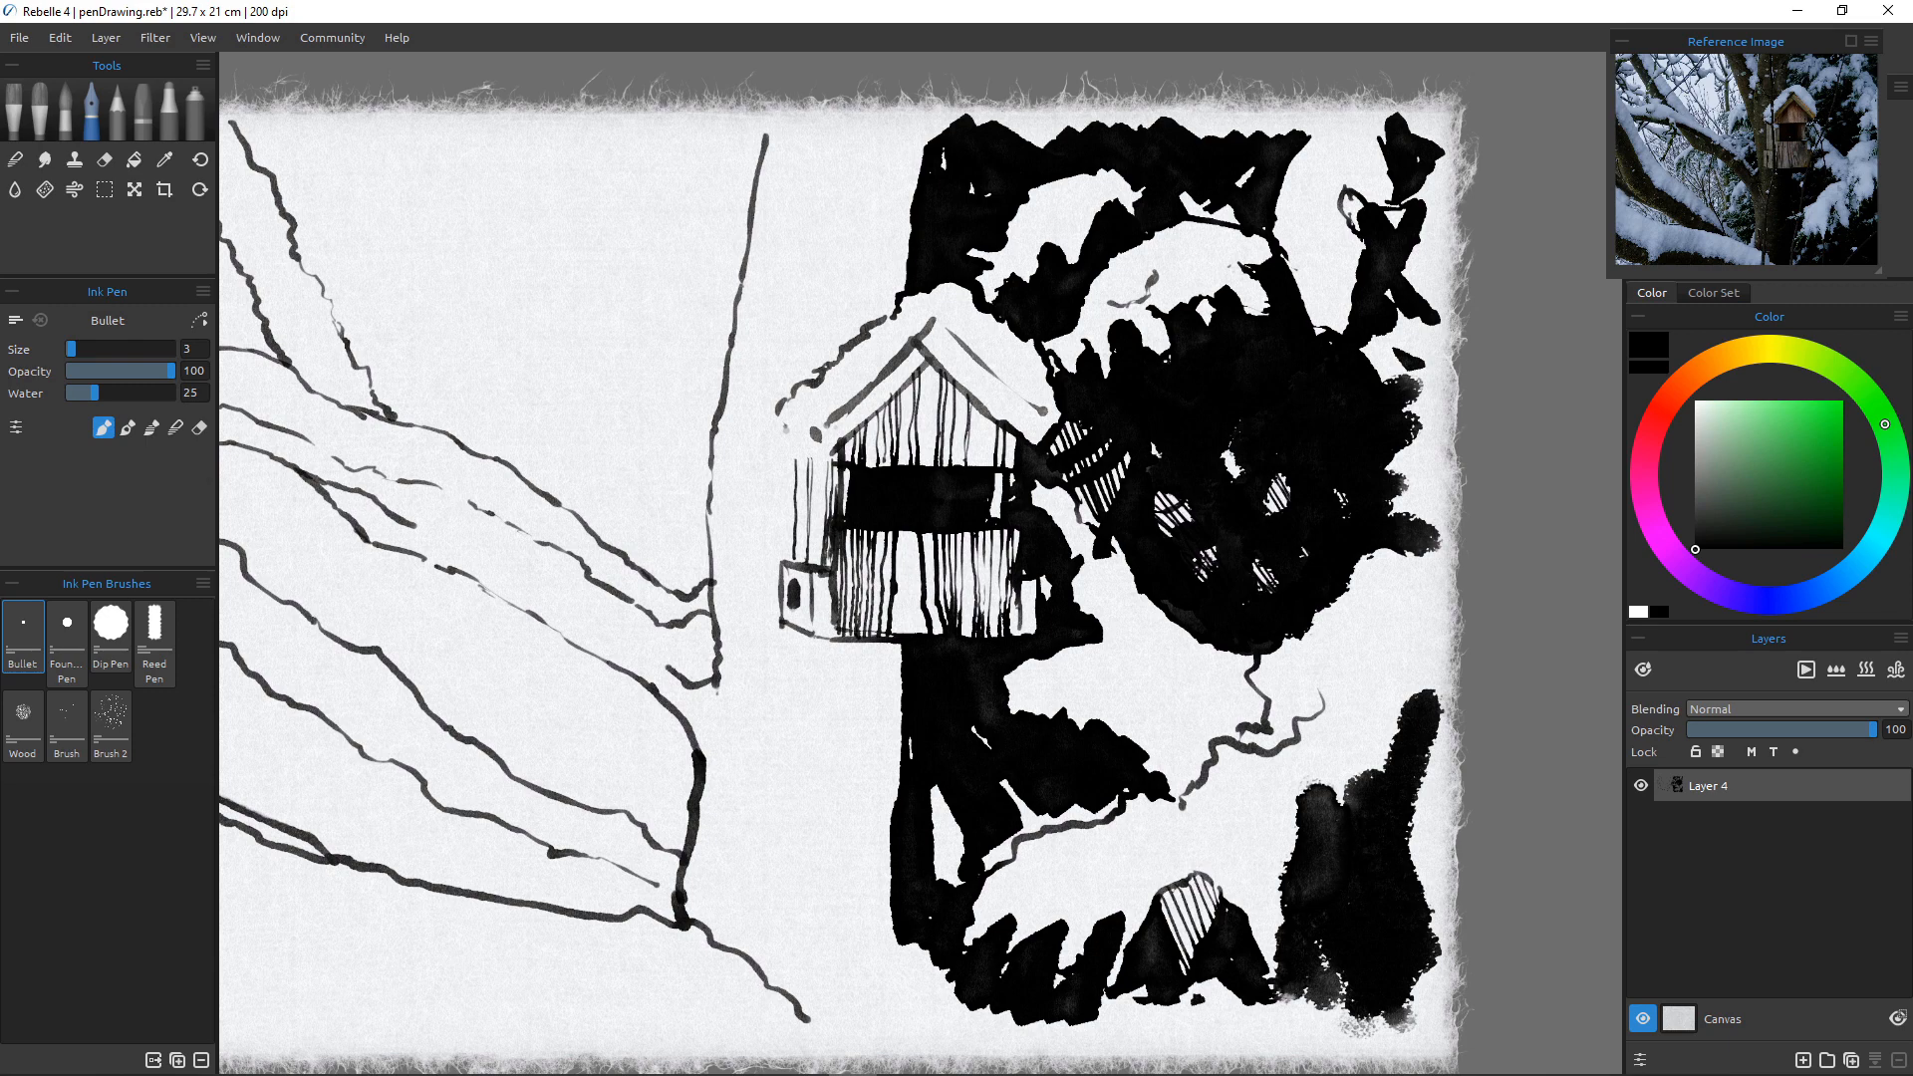
Add fine curved Bullet-pen needle strokes along the round foliage's lower-left edge and hatch the twig below it down to the snow clumps.
left_click_drag(1304, 790, 1335, 783)
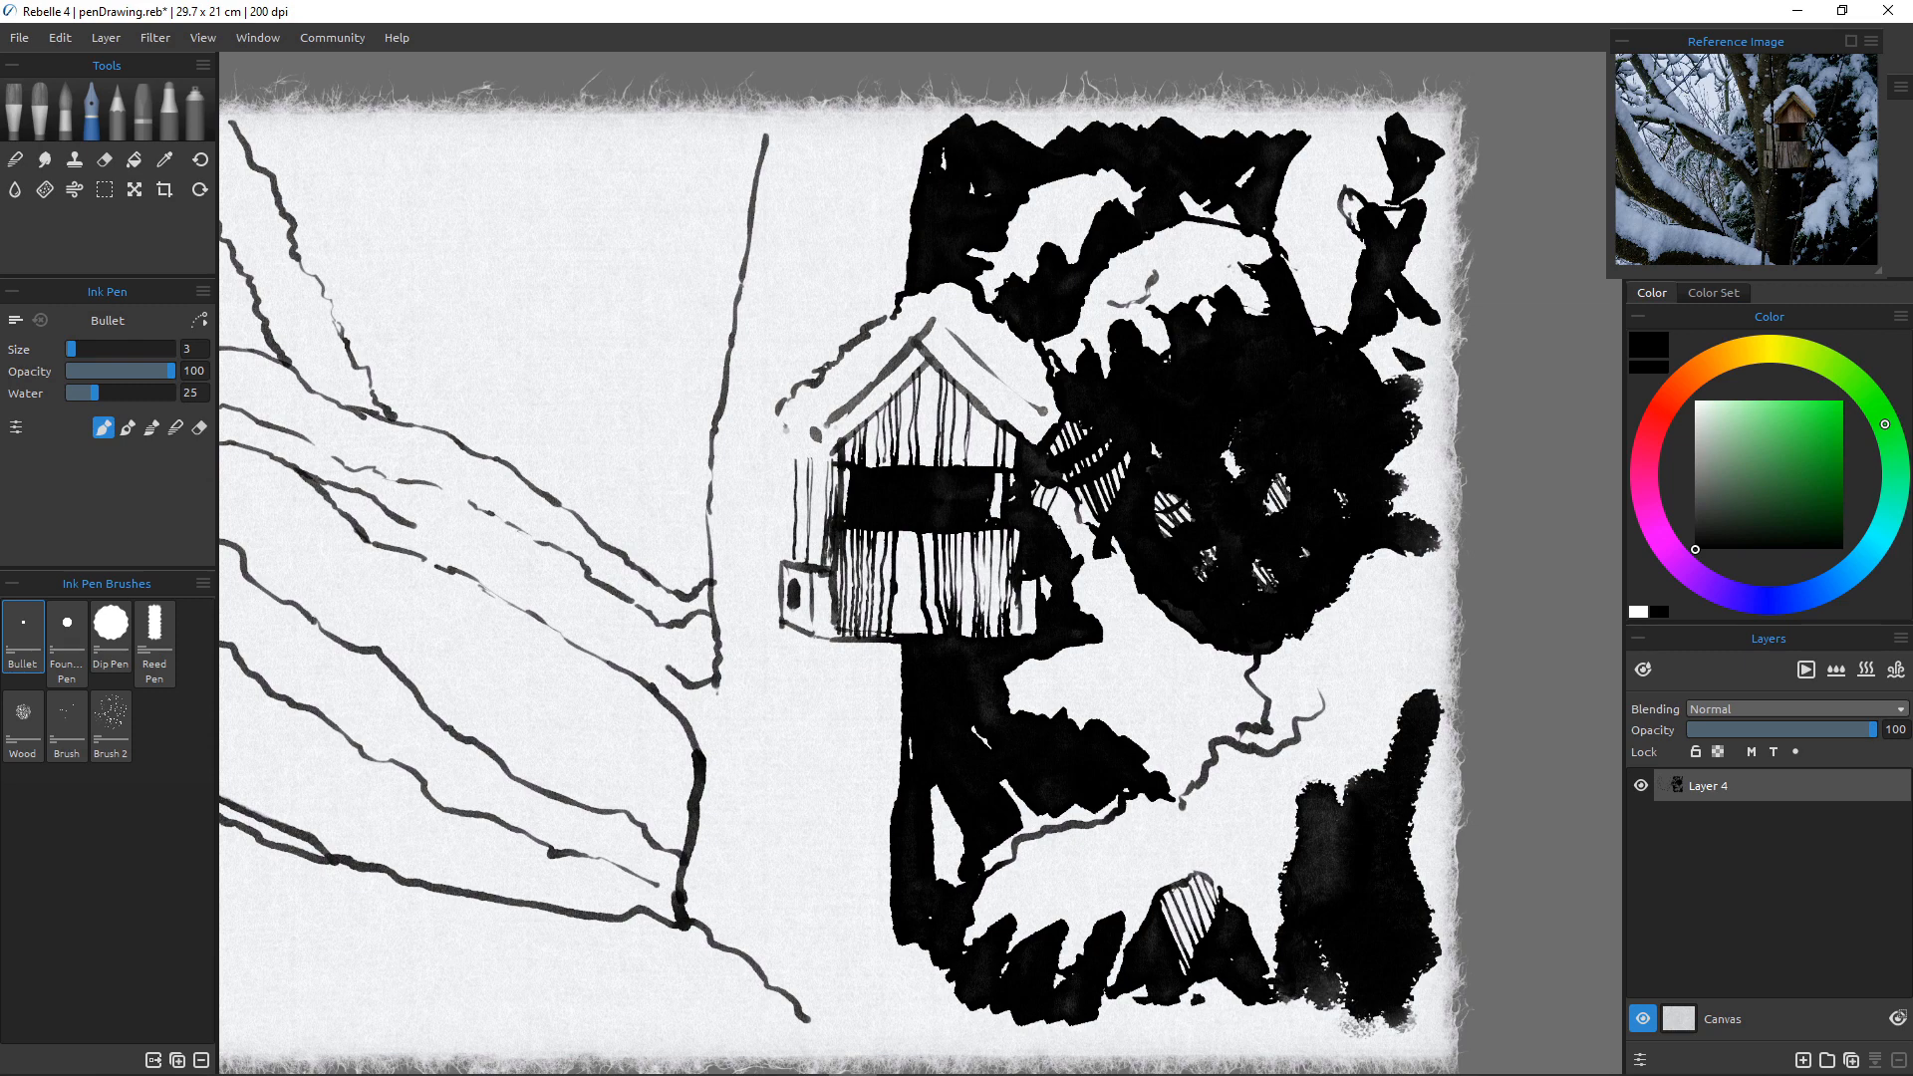
mouse_move(1059, 534)
left_mouse_down()
mouse_move(1064, 497)
mouse_move(1084, 501)
mouse_move(1073, 550)
left_mouse_up()
mouse_move(1110, 562)
left_mouse_down()
mouse_move(1188, 655)
mouse_move(1246, 656)
mouse_move(1193, 664)
left_mouse_up()
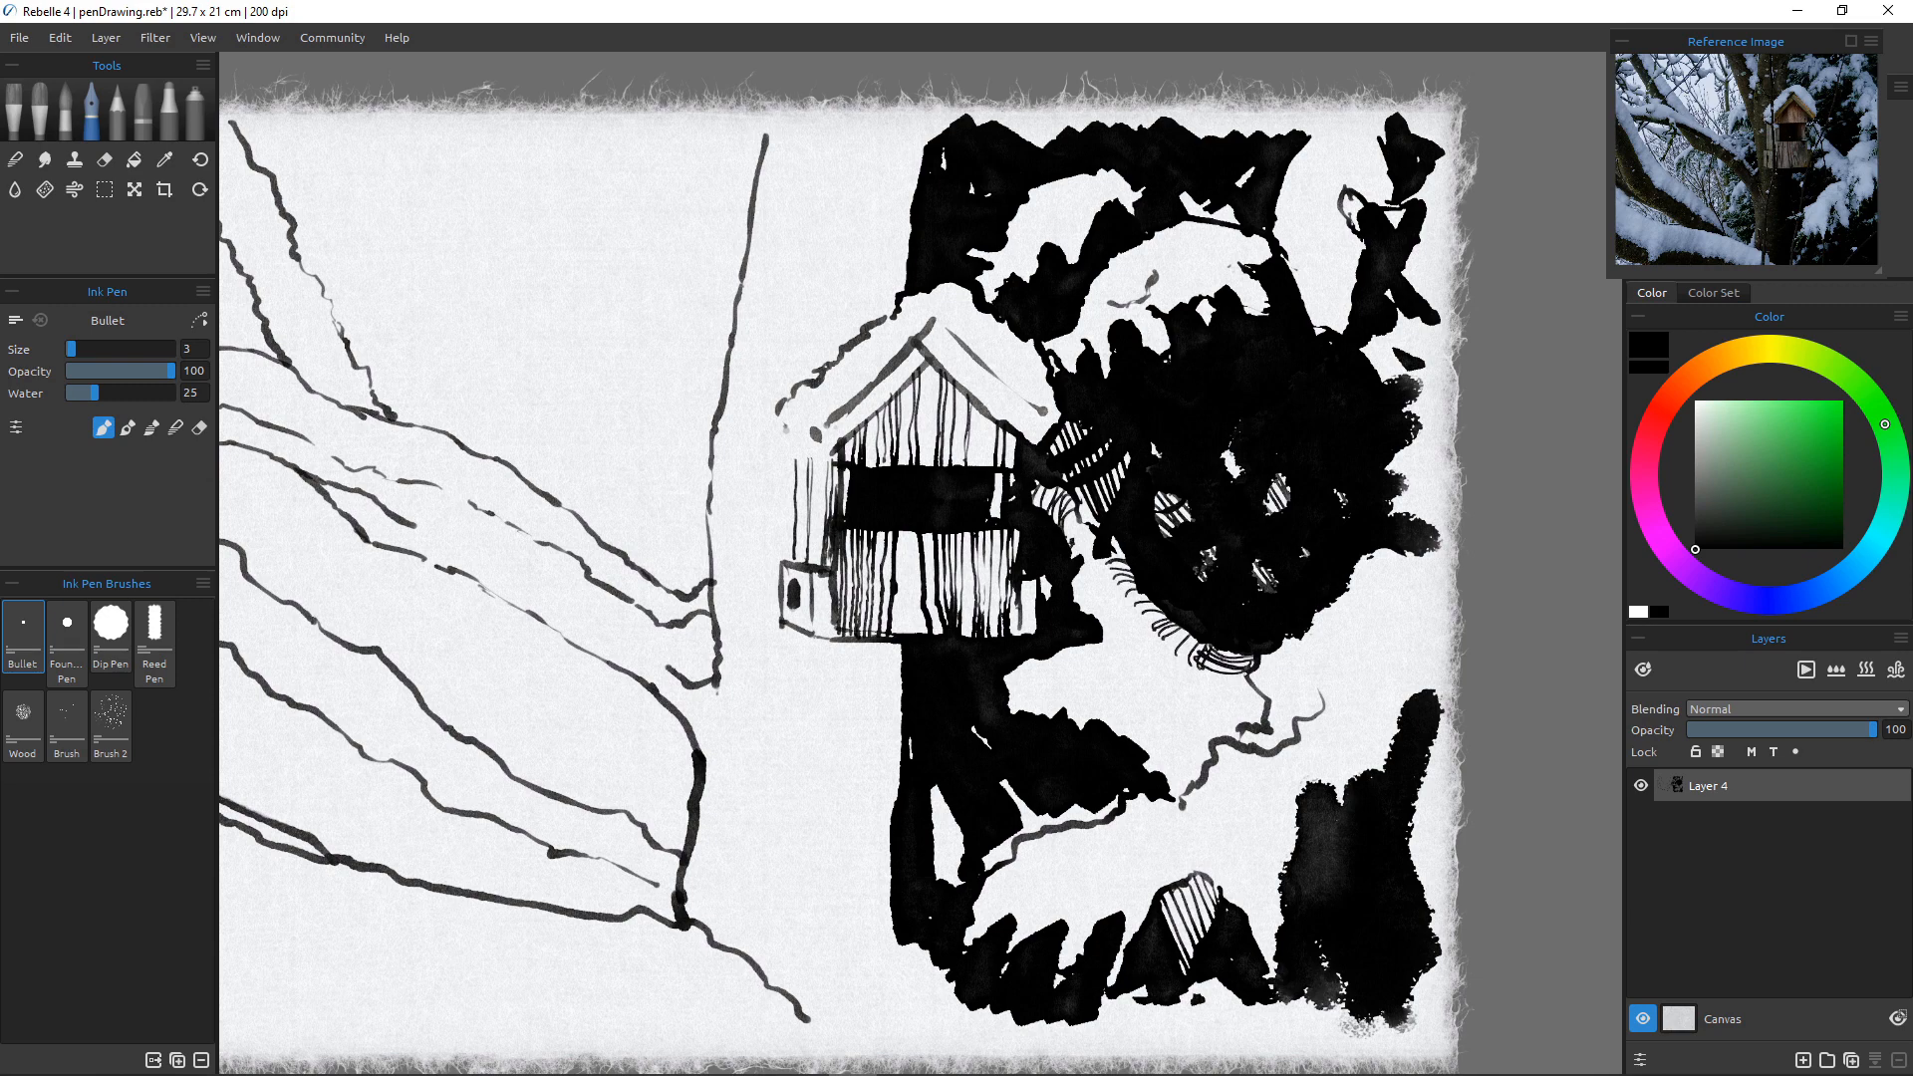
left_click_drag(1157, 728, 1158, 774)
mouse_move(1243, 671)
left_mouse_down()
mouse_move(1264, 735)
mouse_move(1236, 698)
left_mouse_up()
mouse_move(1220, 667)
left_mouse_down()
mouse_move(1264, 720)
mouse_move(1240, 732)
left_mouse_up()
left_click_drag(1225, 723, 1226, 734)
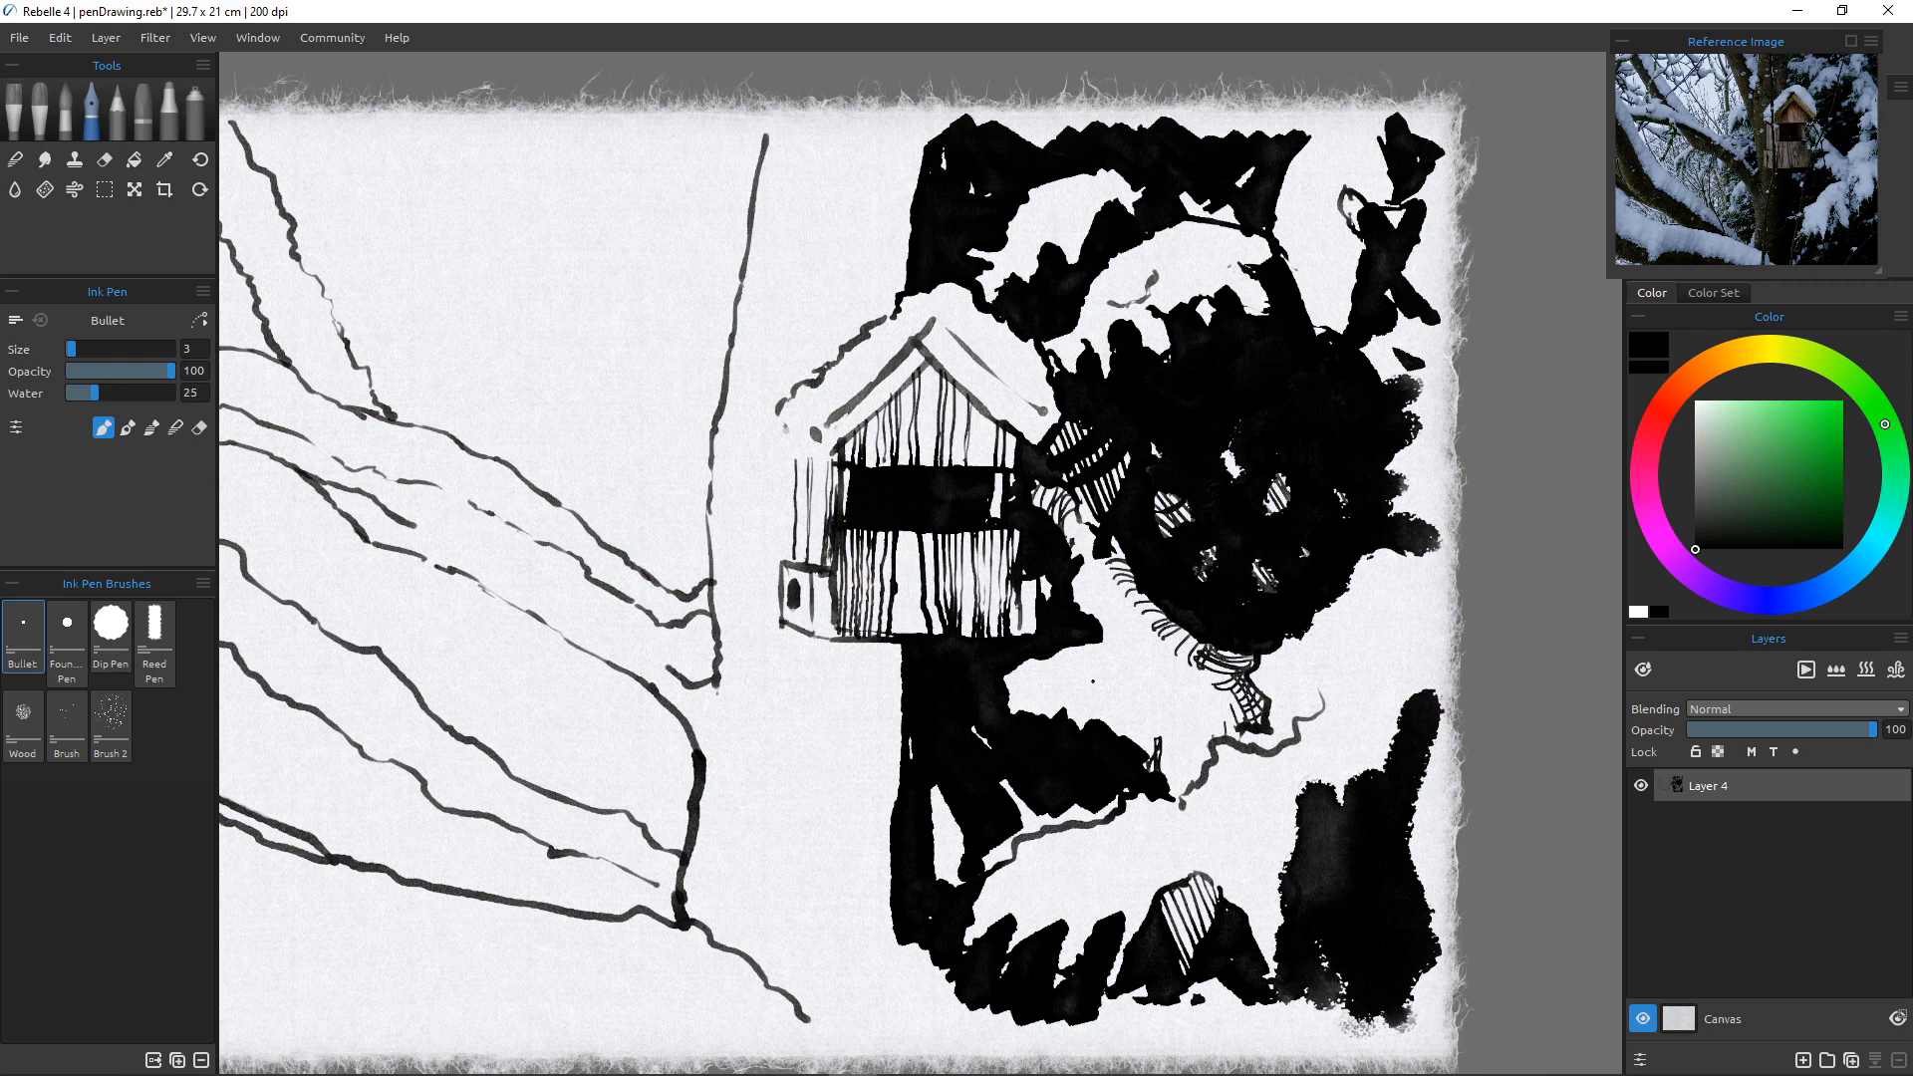
Add short fine strokes along the jagged edge of the dark area to the right of the birdhouse wall.
mouse_move(1102, 615)
left_mouse_down()
mouse_move(1106, 644)
mouse_move(1092, 630)
left_mouse_up()
left_click_drag(1081, 593, 1083, 615)
left_click_drag(1073, 583, 1087, 594)
left_click_drag(1079, 562, 1089, 578)
Cross-hatch a small patch in the notch on the round foliage mass's outer right edge with the Bullet pen.
left_click_drag(1408, 448, 1436, 540)
mouse_move(1409, 448)
left_mouse_down()
mouse_move(1436, 503)
mouse_move(1442, 480)
mouse_move(1415, 527)
left_mouse_up()
left_click_drag(1433, 466, 1390, 540)
left_click_drag(1407, 464, 1391, 516)
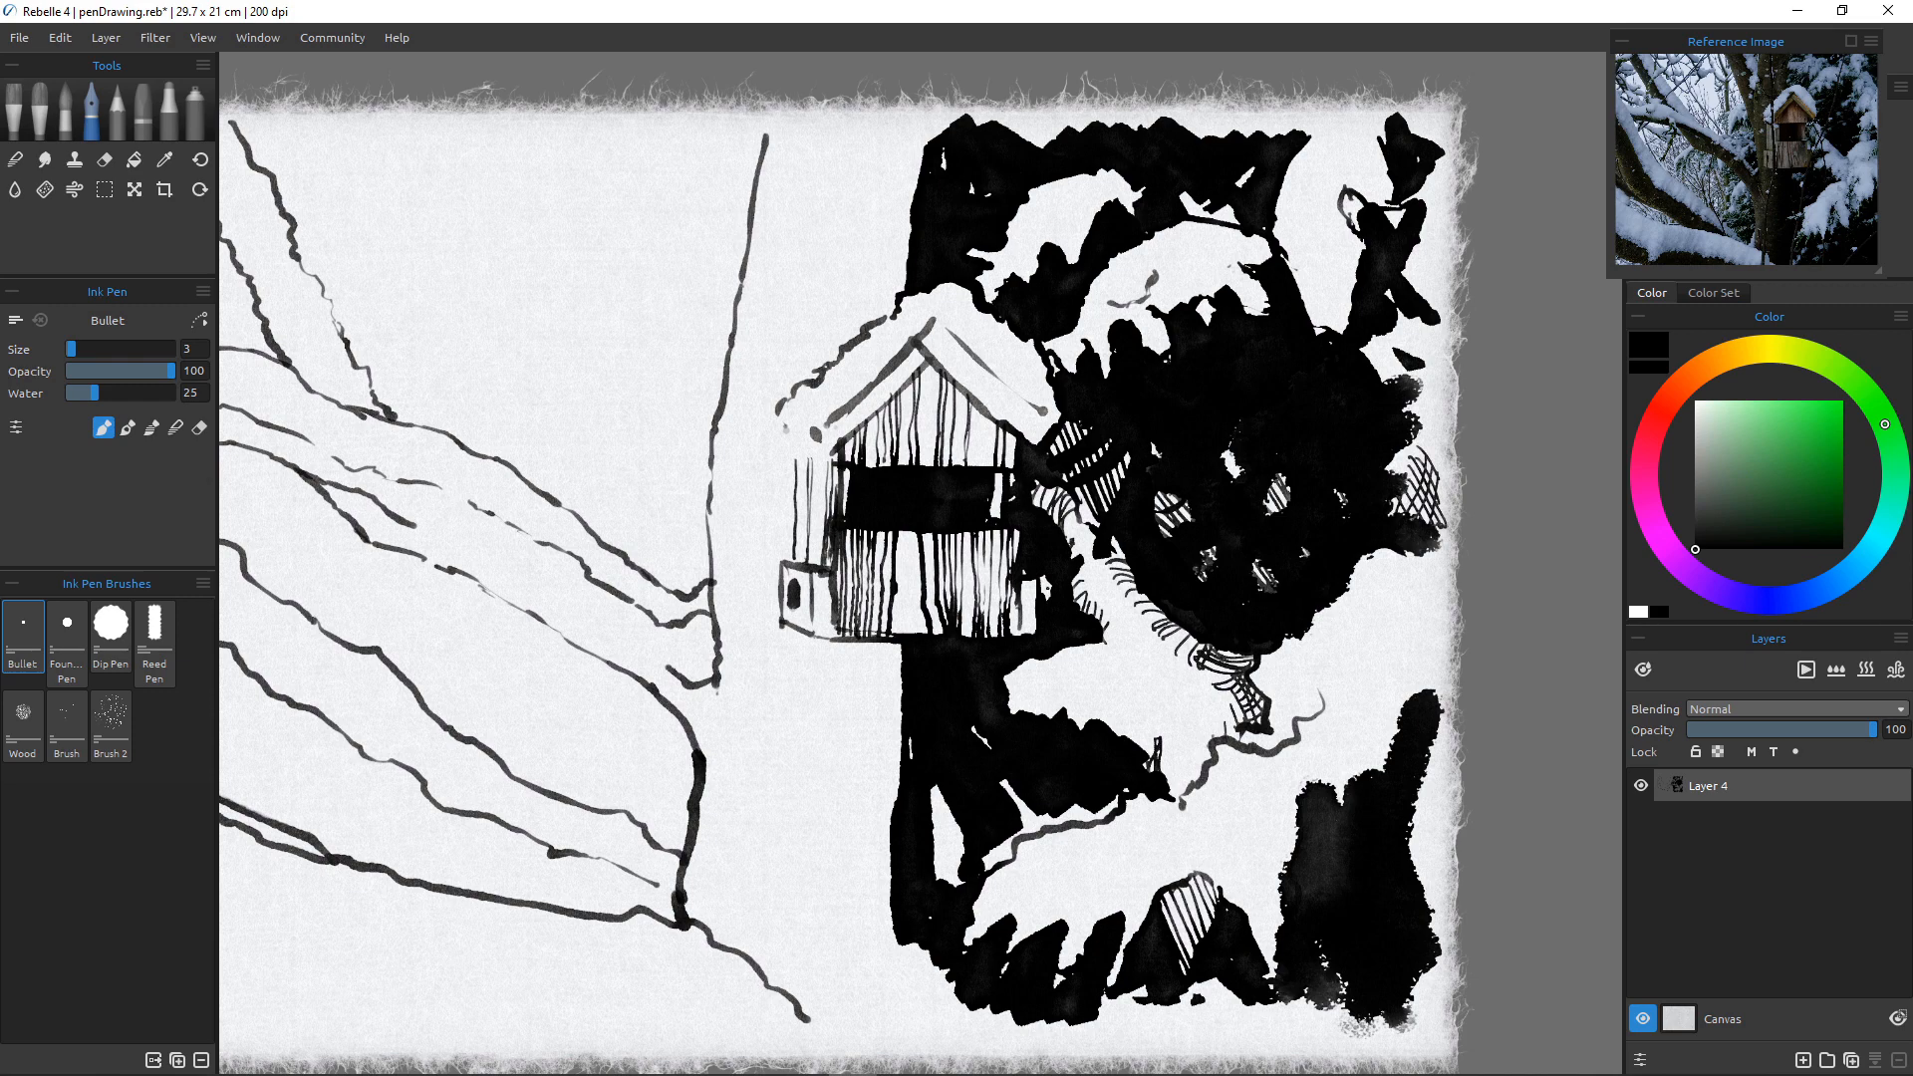
Hatch fine shading strokes along the lower edge of the small snow clump below the birdhouse with the Bullet pen.
left_click_drag(1006, 669, 1015, 709)
left_click_drag(1017, 670, 1034, 713)
left_click_drag(1036, 676, 1055, 716)
left_click_drag(1060, 689, 1066, 716)
left_click_drag(1110, 697, 1091, 720)
mouse_move(1102, 685)
left_mouse_down()
mouse_move(1098, 718)
mouse_move(1062, 732)
mouse_move(1086, 701)
mouse_move(1108, 713)
left_mouse_up()
left_click_drag(1116, 695, 1103, 711)
key("e")
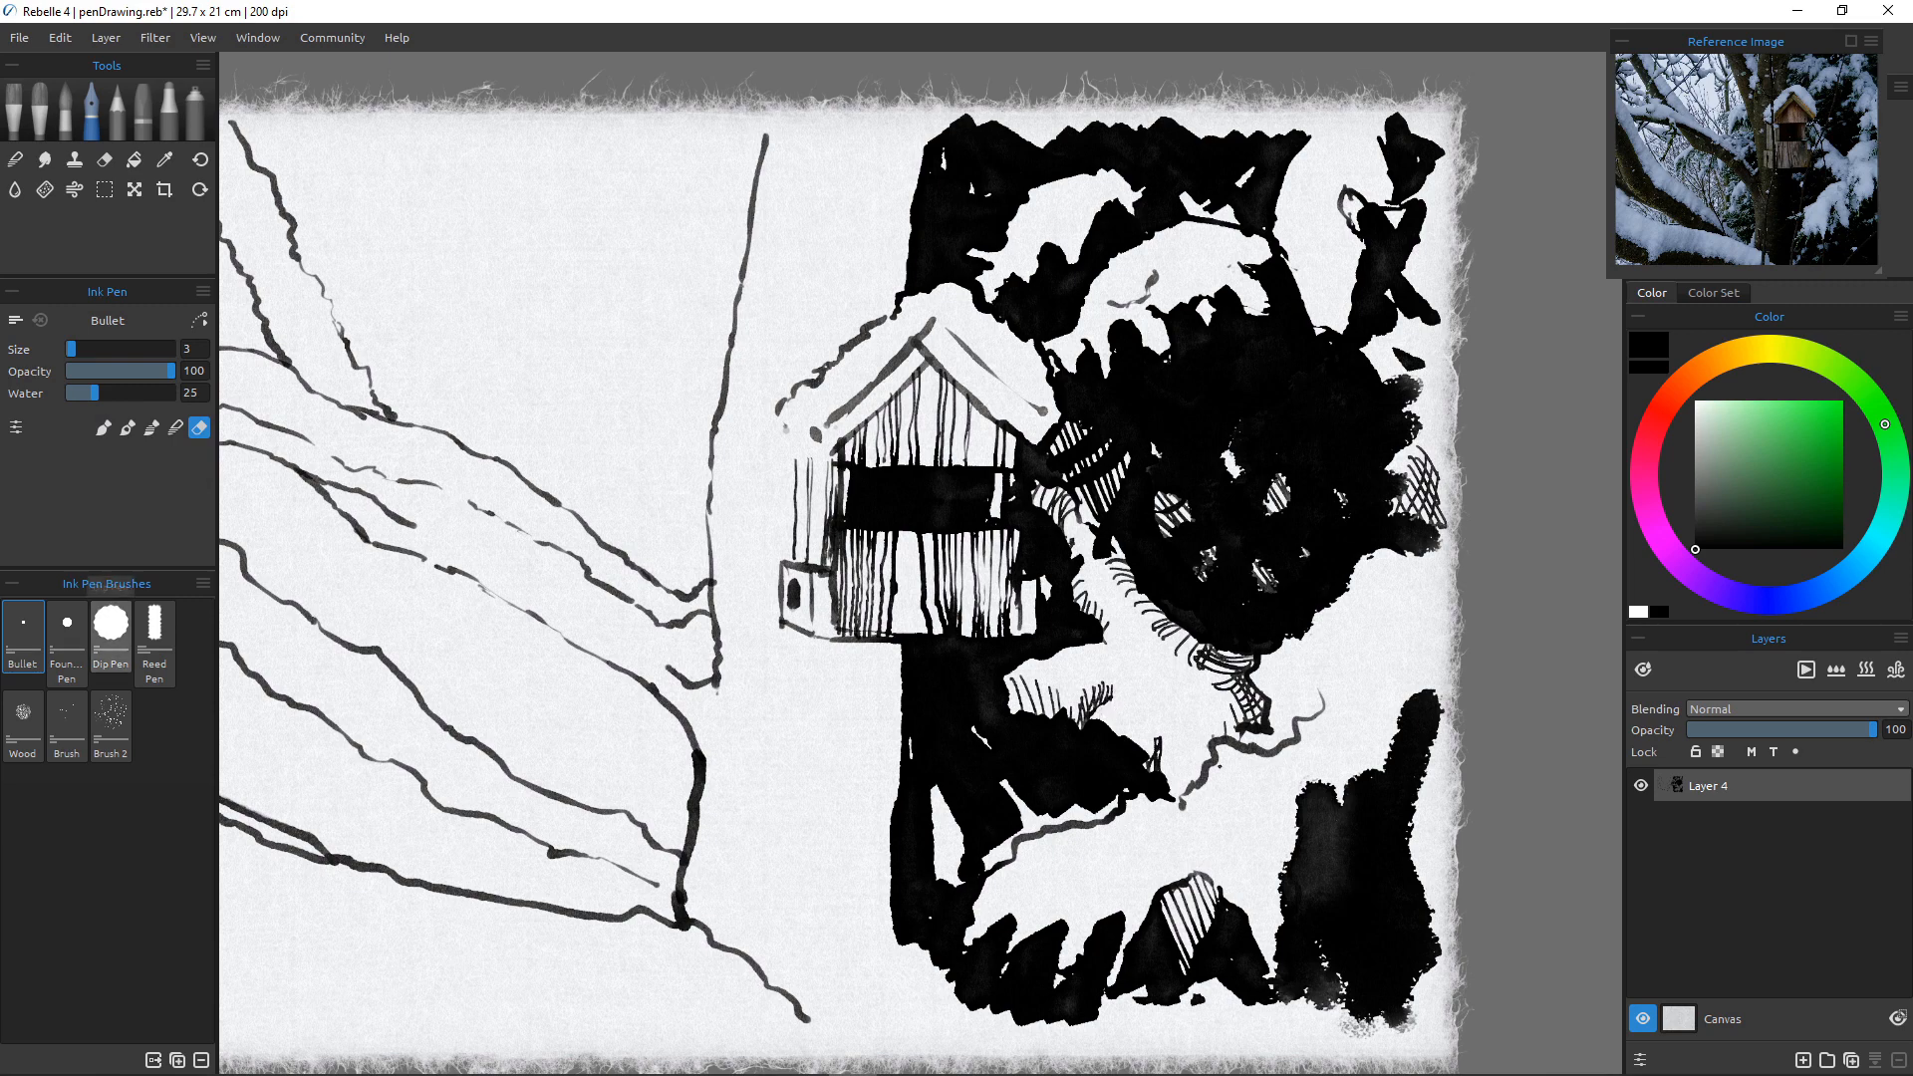
left_click(104, 427)
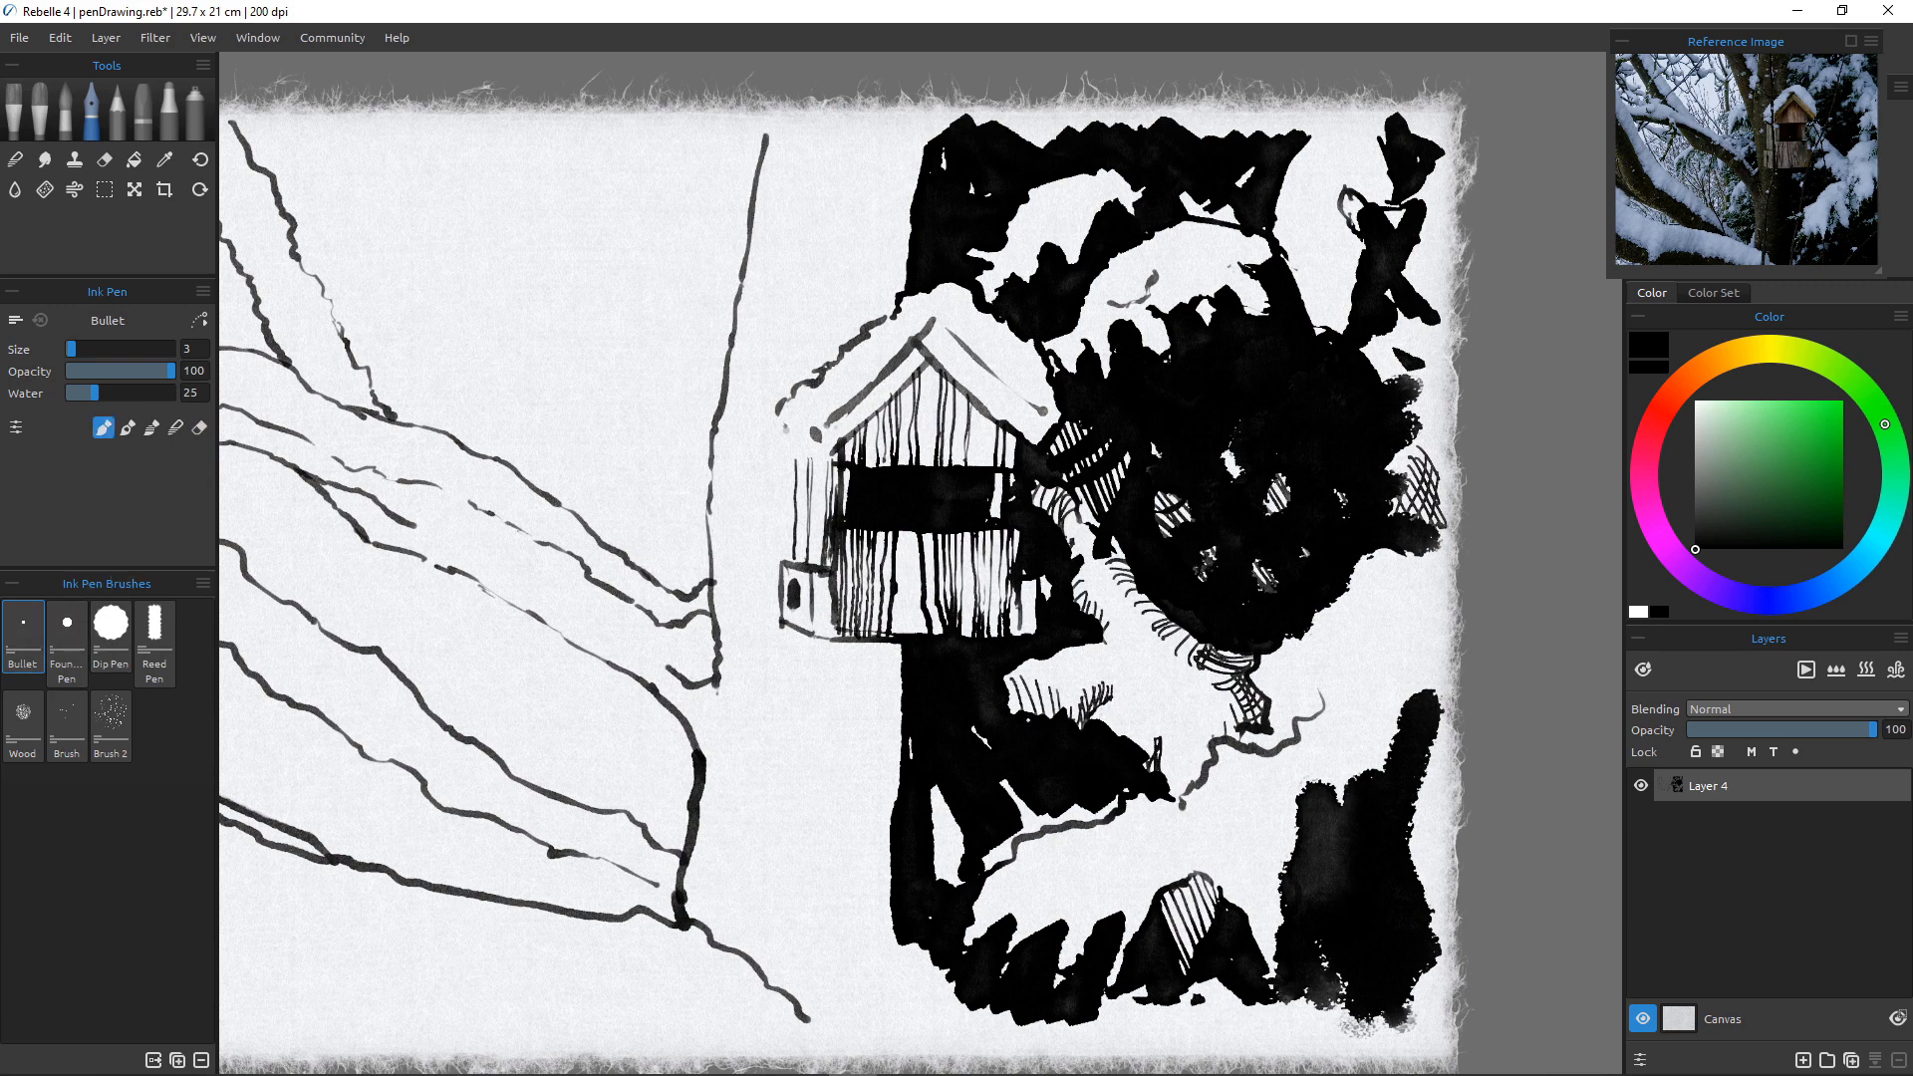
left_click_drag(1070, 714, 1090, 693)
mouse_move(1066, 720)
left_mouse_down()
mouse_move(1090, 705)
mouse_move(1045, 713)
left_mouse_up()
left_click_drag(1019, 716, 1033, 703)
mouse_move(1121, 691)
left_mouse_down()
mouse_move(1139, 673)
mouse_move(1114, 700)
left_mouse_up()
Shade both slopes of the birdhouse's snowy roof with short Bullet-pen hatching lines.
mouse_move(1032, 340)
left_mouse_down()
mouse_move(1041, 413)
mouse_move(1015, 395)
left_mouse_up()
left_click_drag(935, 320, 915, 343)
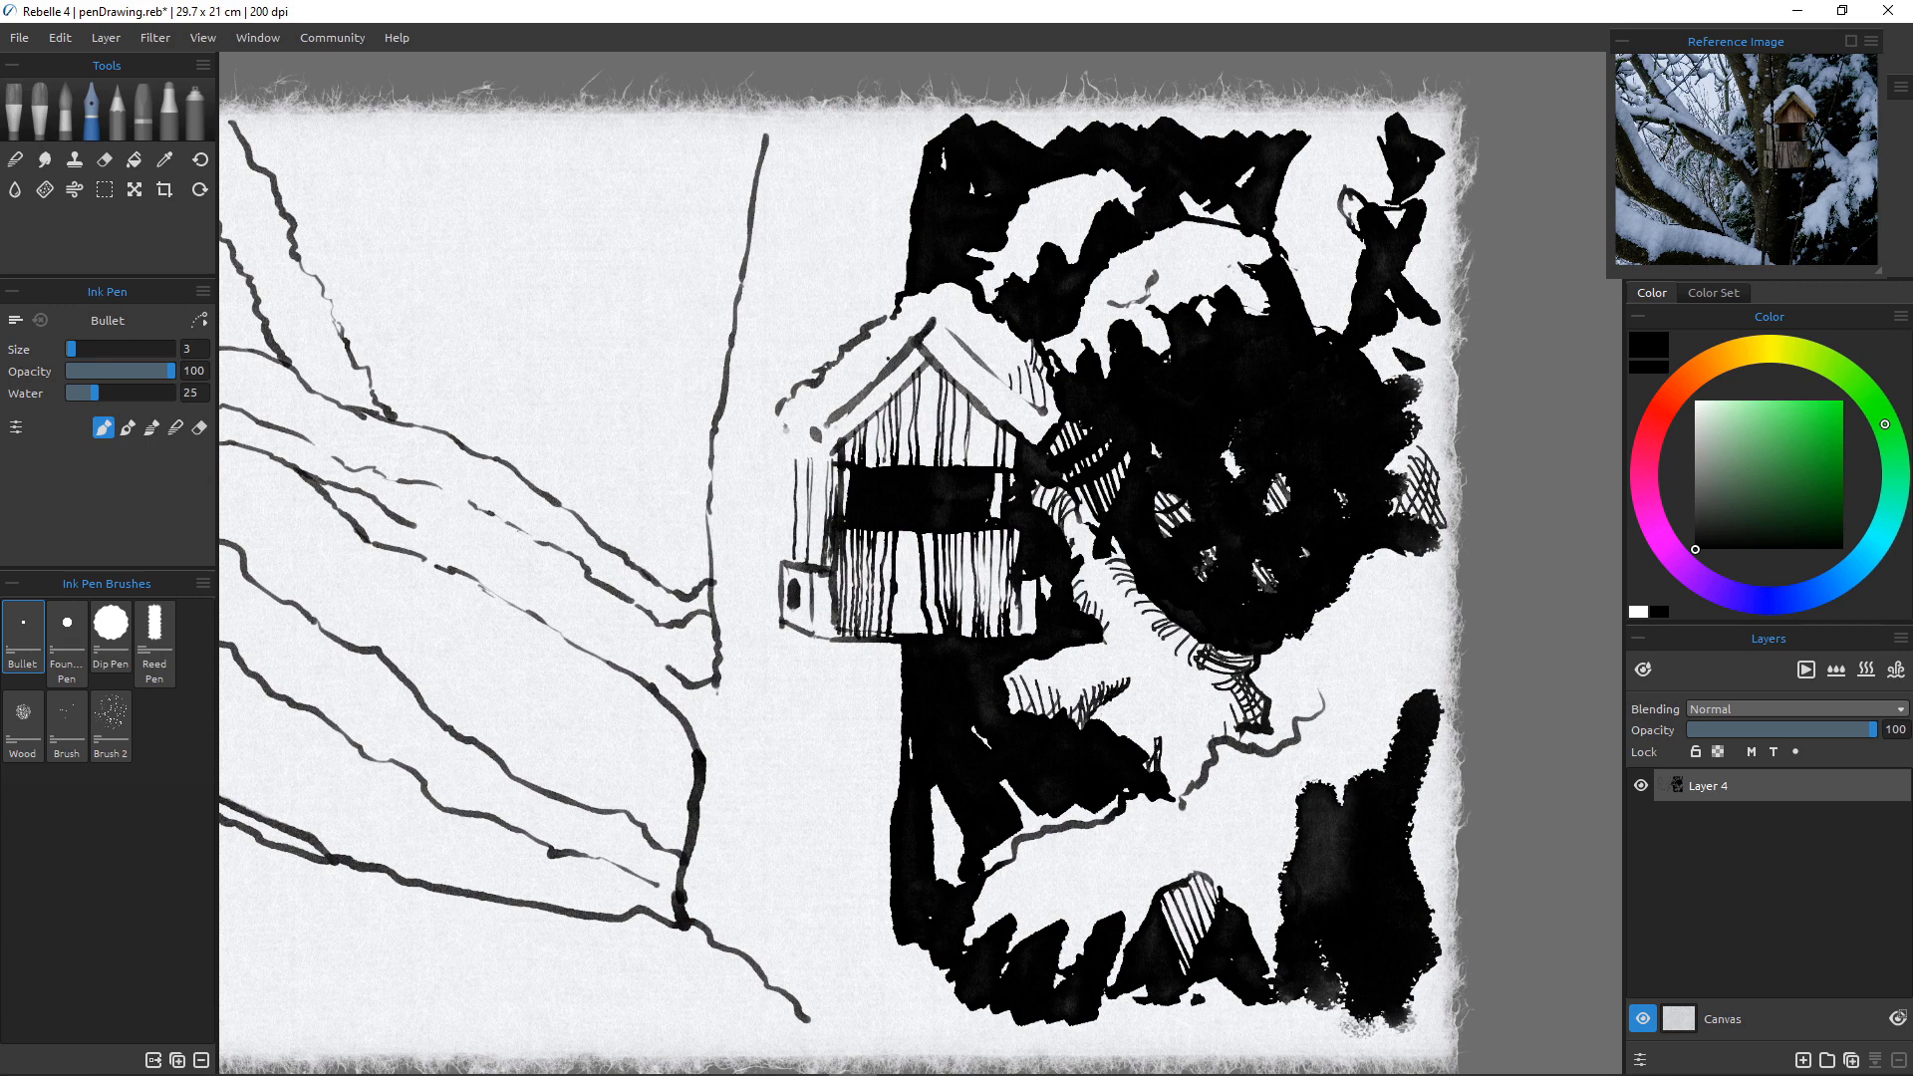
mouse_move(903, 327)
left_mouse_down()
mouse_move(901, 360)
mouse_move(832, 411)
left_mouse_up()
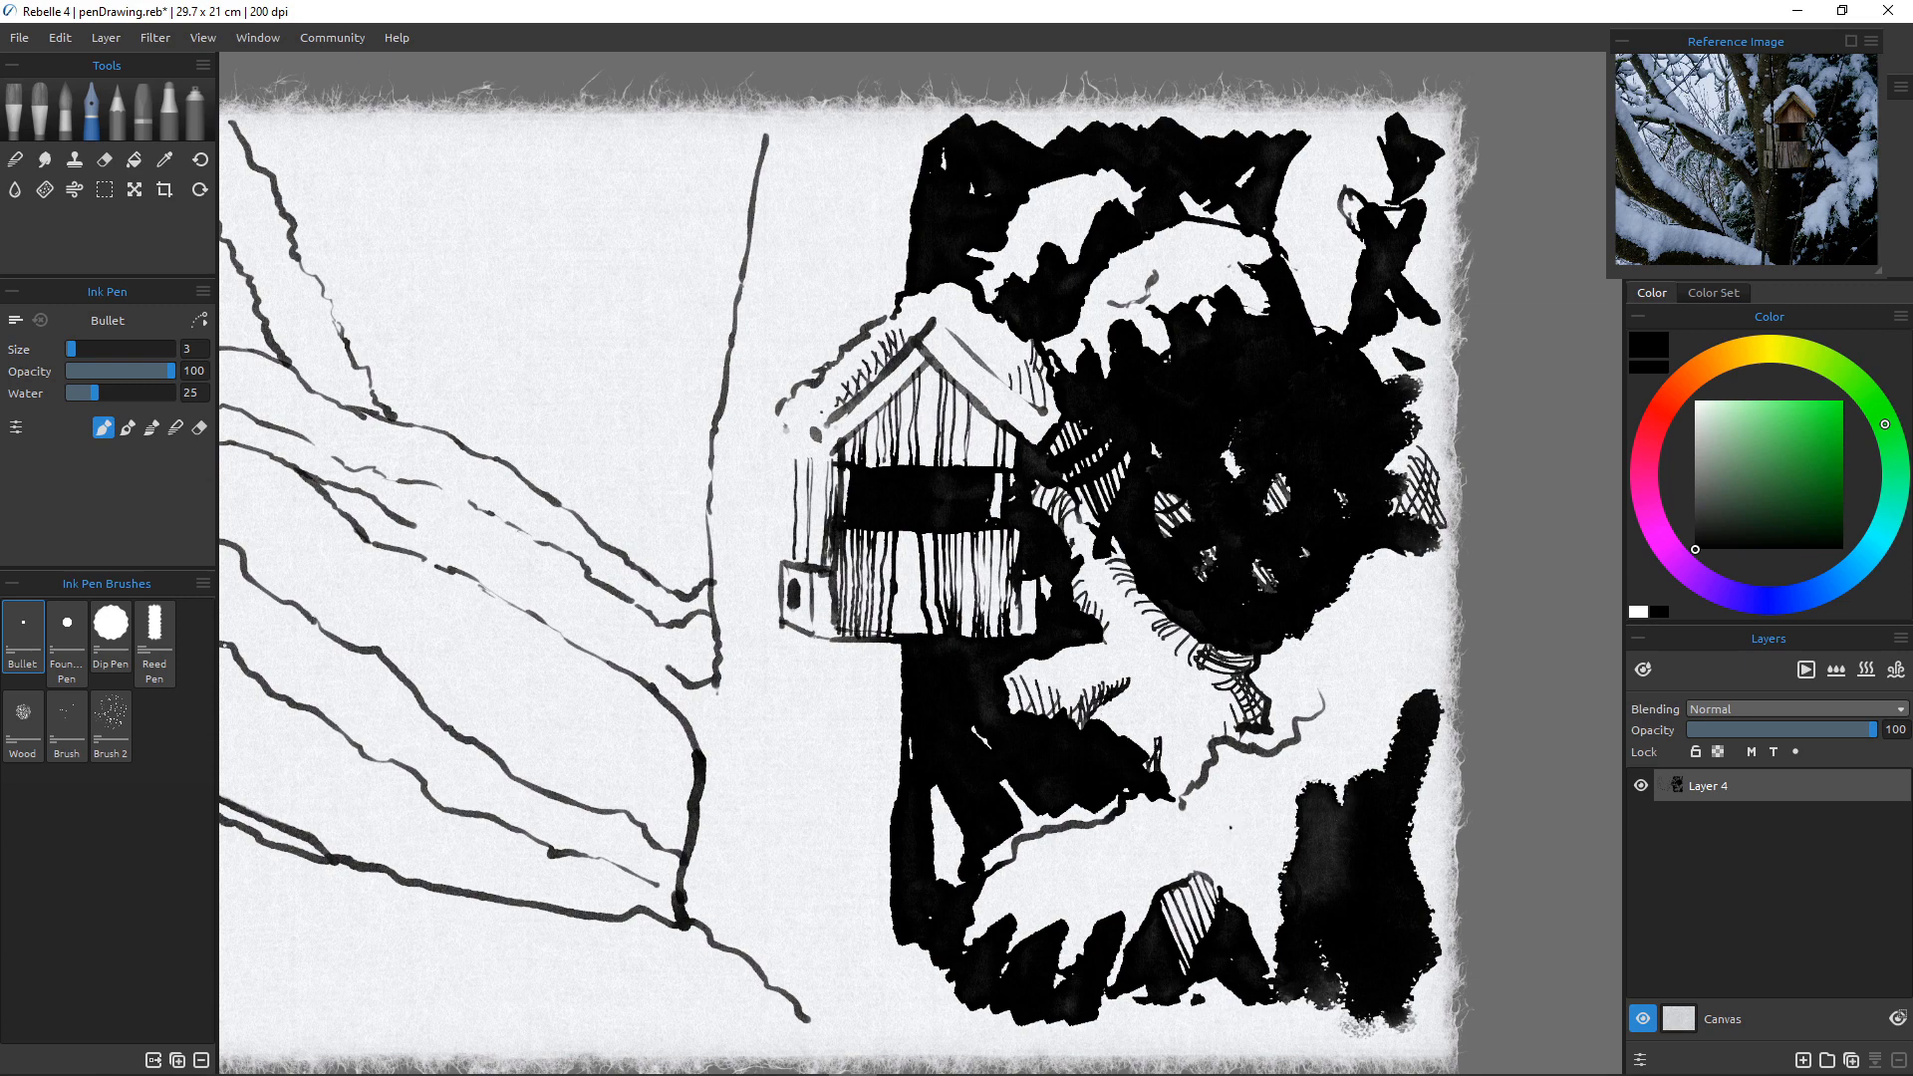
Draw a twig rising from the hatched hanging shape with a drooping sprig of needles using the Dip Pen.
left_click(110, 633)
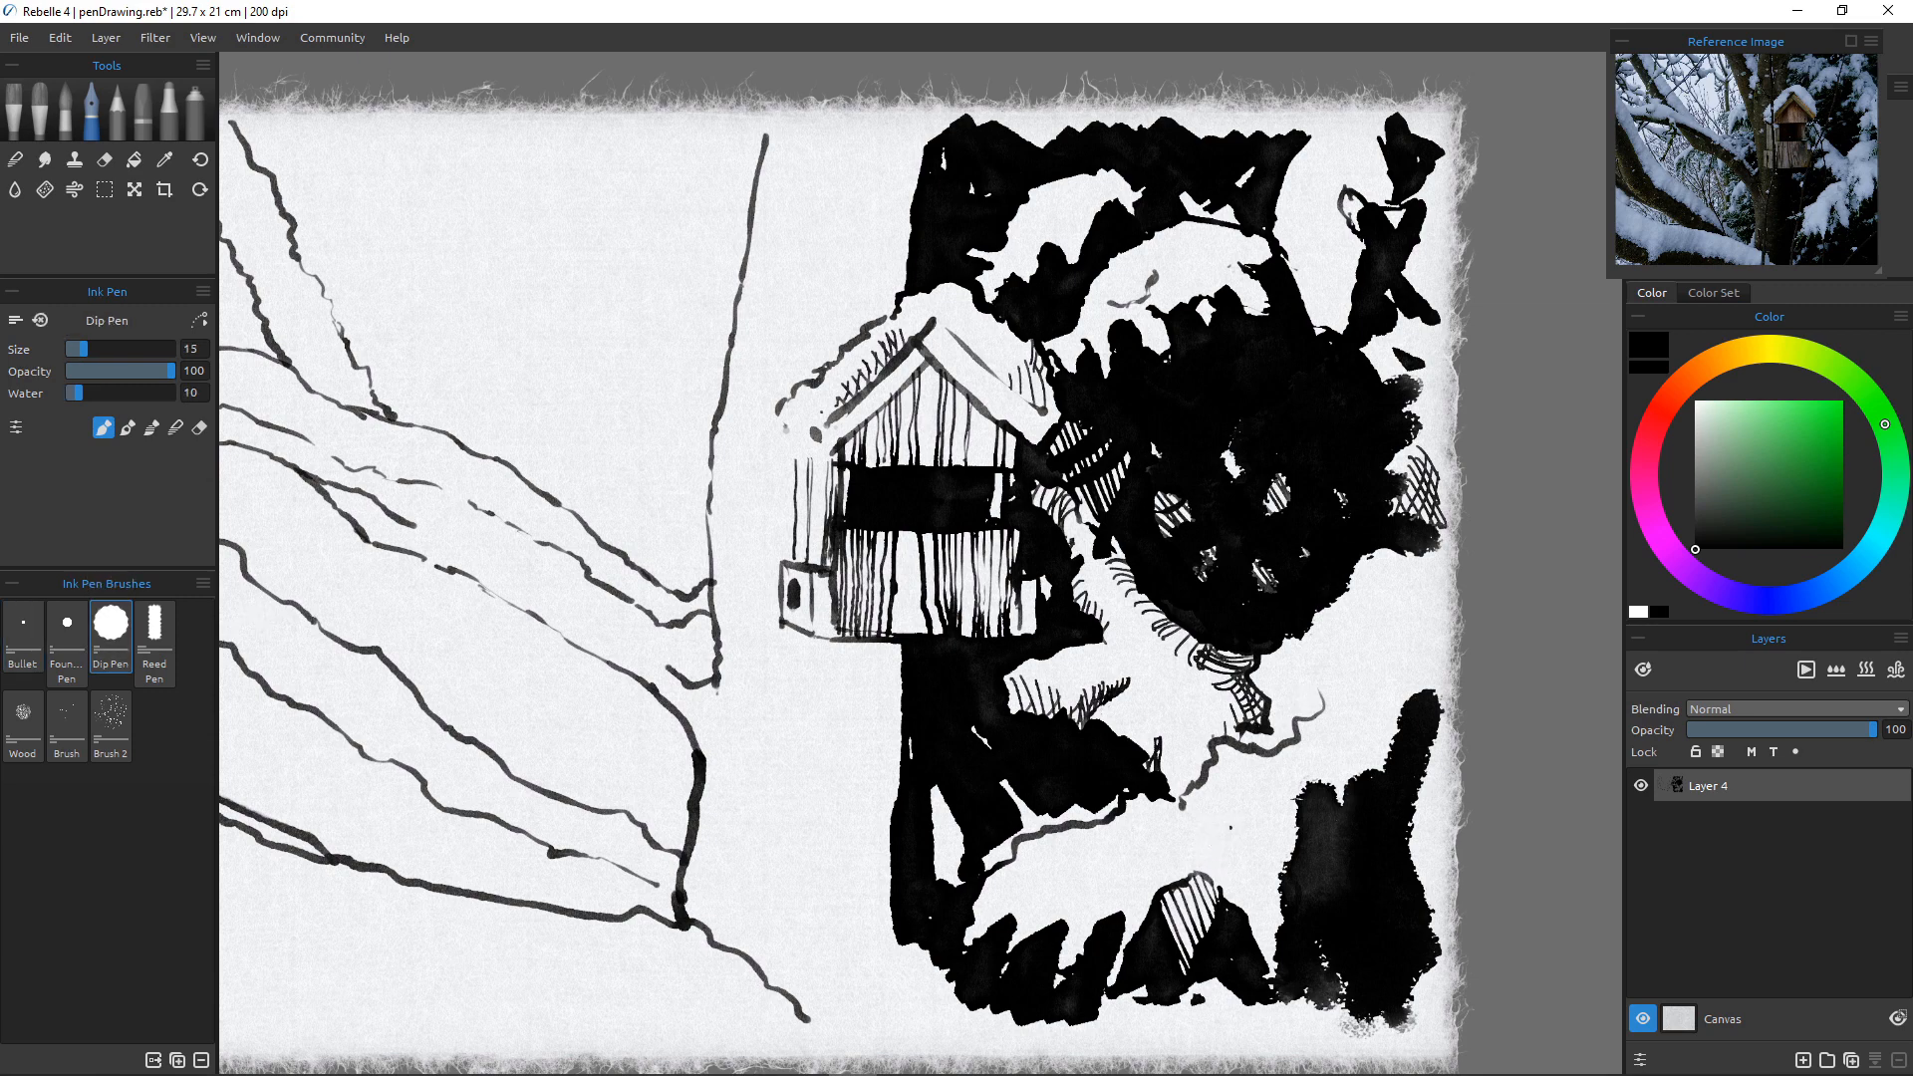
left_click_drag(1216, 854, 1209, 864)
key("ctrl+z")
left_click_drag(1219, 849, 1195, 870)
mouse_move(1241, 817)
left_mouse_down()
mouse_move(1247, 871)
mouse_move(1245, 854)
mouse_move(1268, 881)
mouse_move(1247, 865)
mouse_move(1248, 889)
mouse_move(1249, 873)
mouse_move(1260, 910)
left_mouse_up()
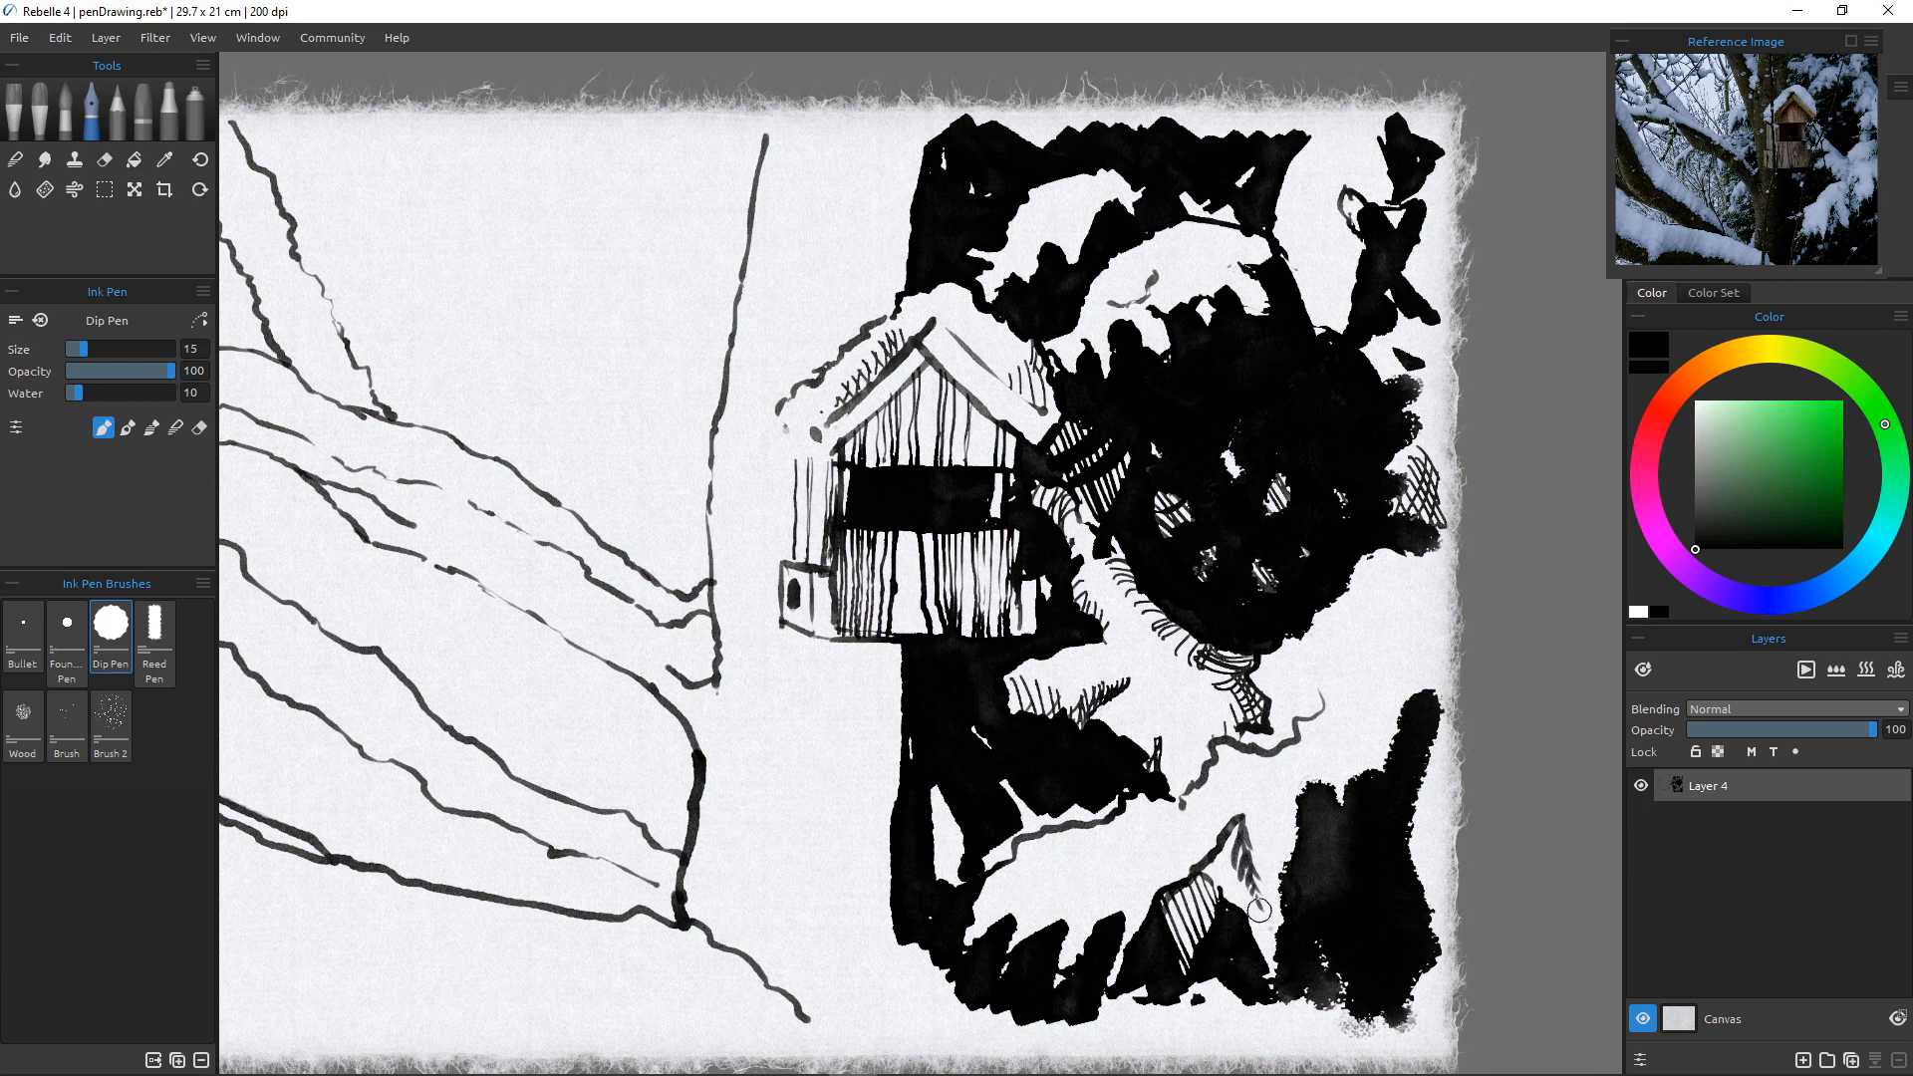
mouse_move(1267, 794)
left_mouse_down()
mouse_move(1239, 825)
mouse_move(1259, 806)
left_mouse_up()
Add Dip Pen needle strokes in the white gaps along the large snow clump's lower edge.
left_click_drag(1089, 915, 1065, 993)
mouse_move(1087, 922)
left_mouse_down()
mouse_move(1079, 992)
mouse_move(1074, 954)
left_mouse_up()
left_click_drag(1058, 961, 1060, 976)
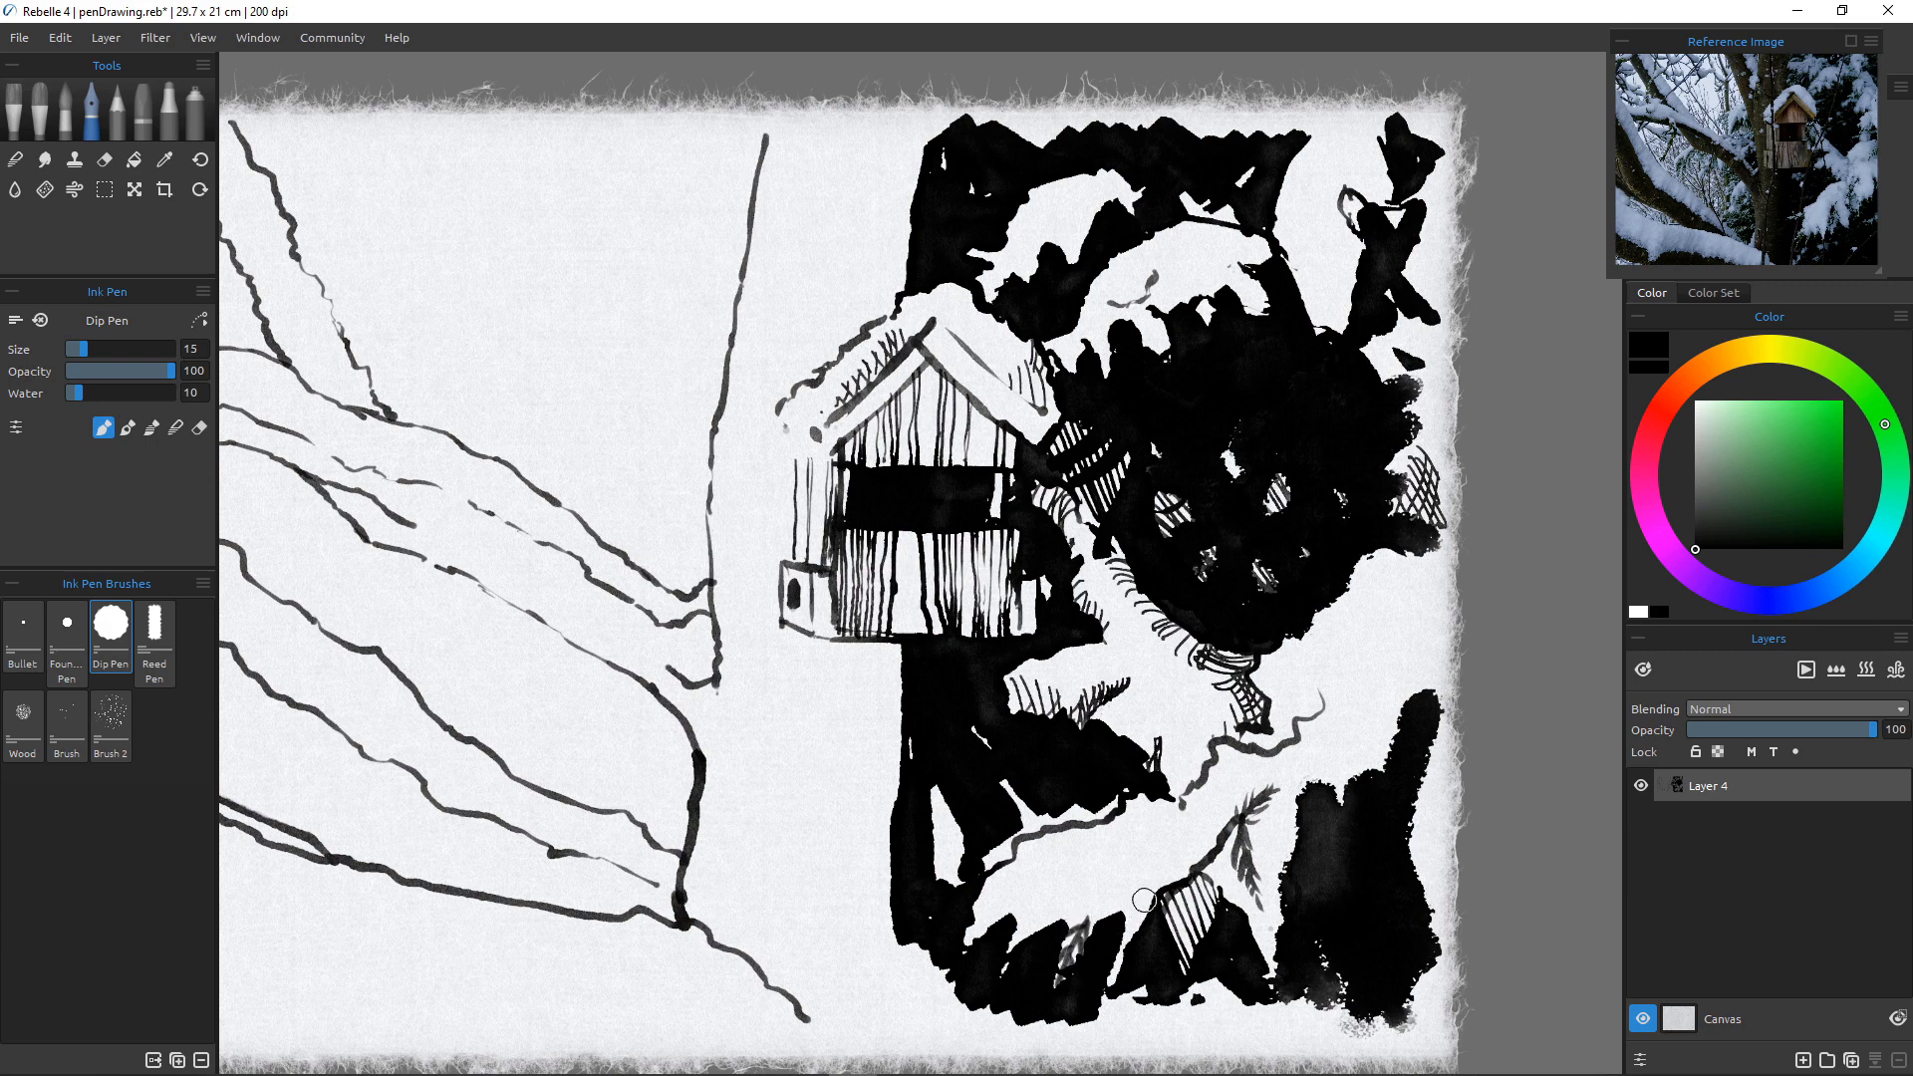
left_click_drag(1144, 903, 1116, 970)
key("[")
mouse_move(1032, 918)
left_mouse_down()
mouse_move(1006, 986)
mouse_move(1013, 941)
left_mouse_up()
Add finer Fountain Pen needle strokes along the large snow clump's lower edge toward its left end.
left_click(67, 630)
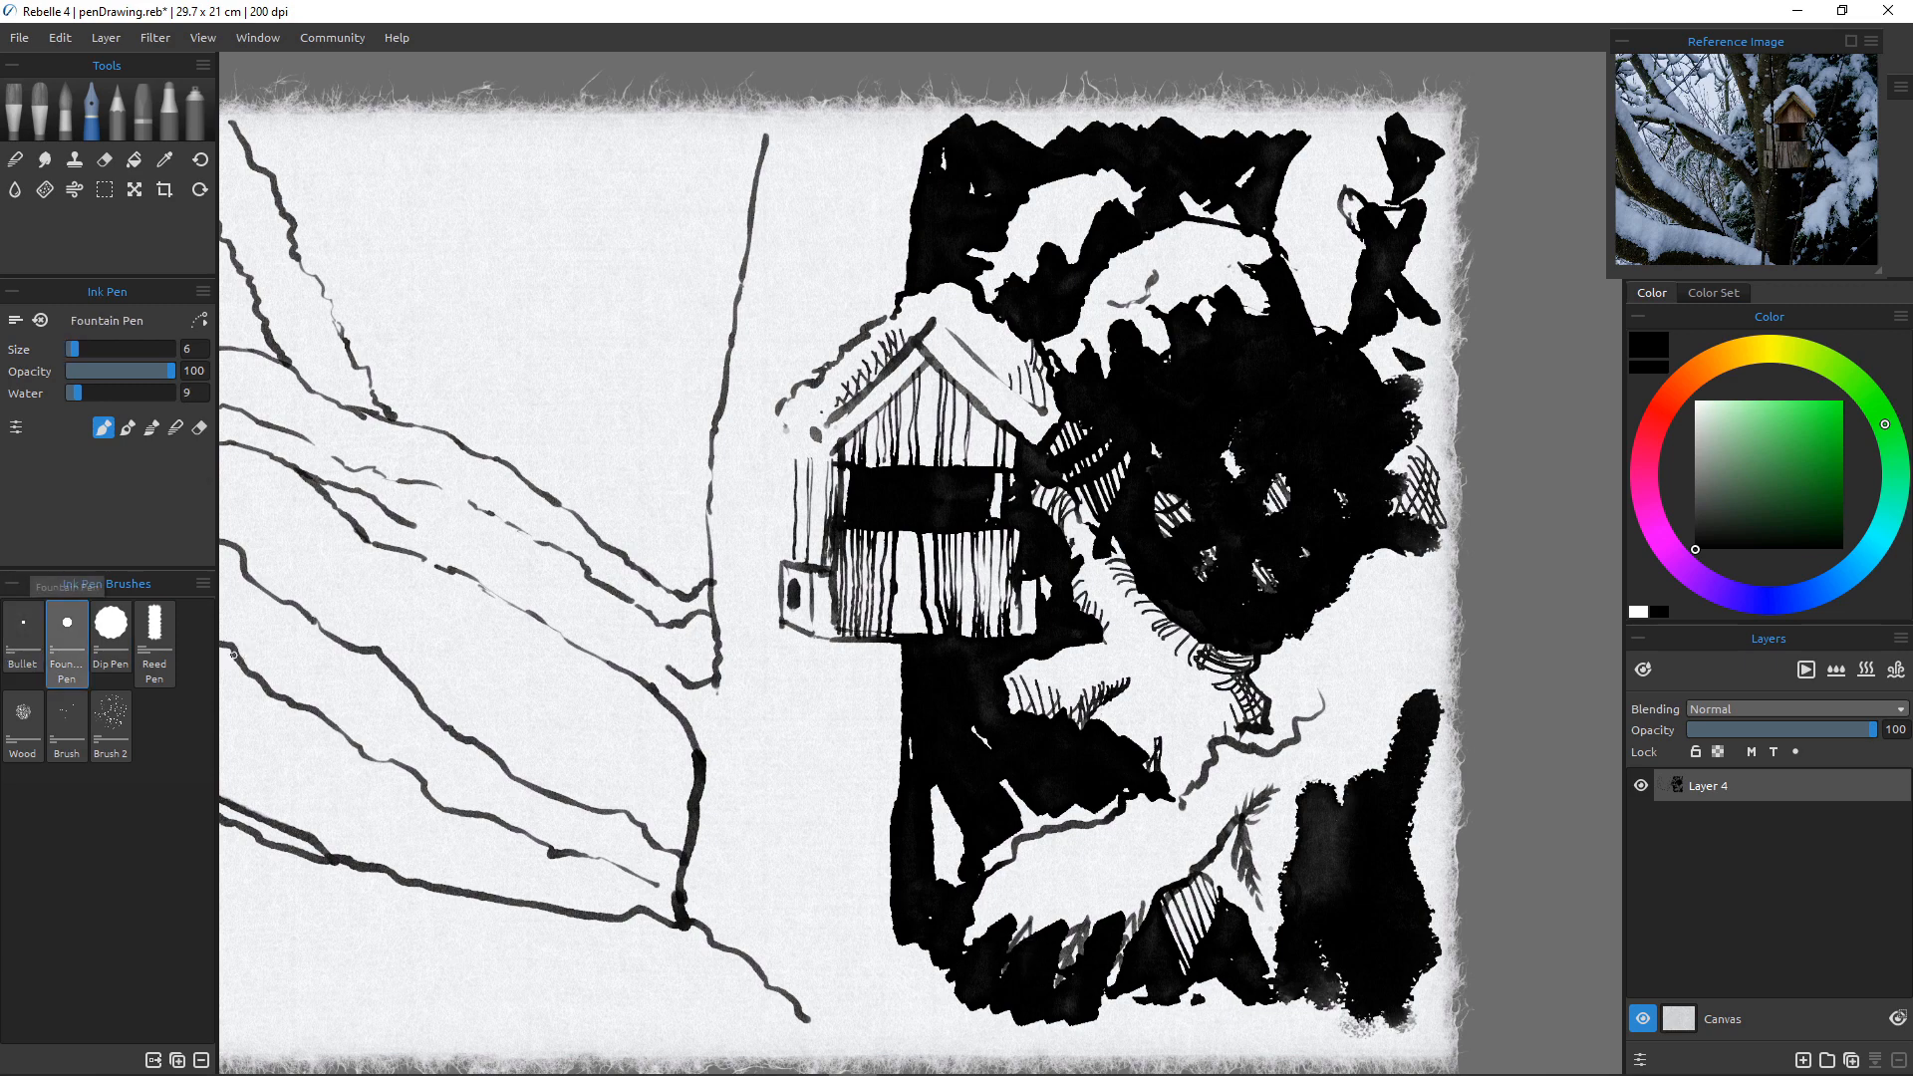
mouse_move(1030, 915)
left_mouse_down()
mouse_move(1088, 916)
mouse_move(1064, 992)
mouse_move(1080, 942)
mouse_move(1085, 965)
mouse_move(1059, 976)
mouse_move(1077, 924)
mouse_move(1067, 963)
mouse_move(1130, 948)
mouse_move(1132, 912)
mouse_move(1130, 962)
left_mouse_up()
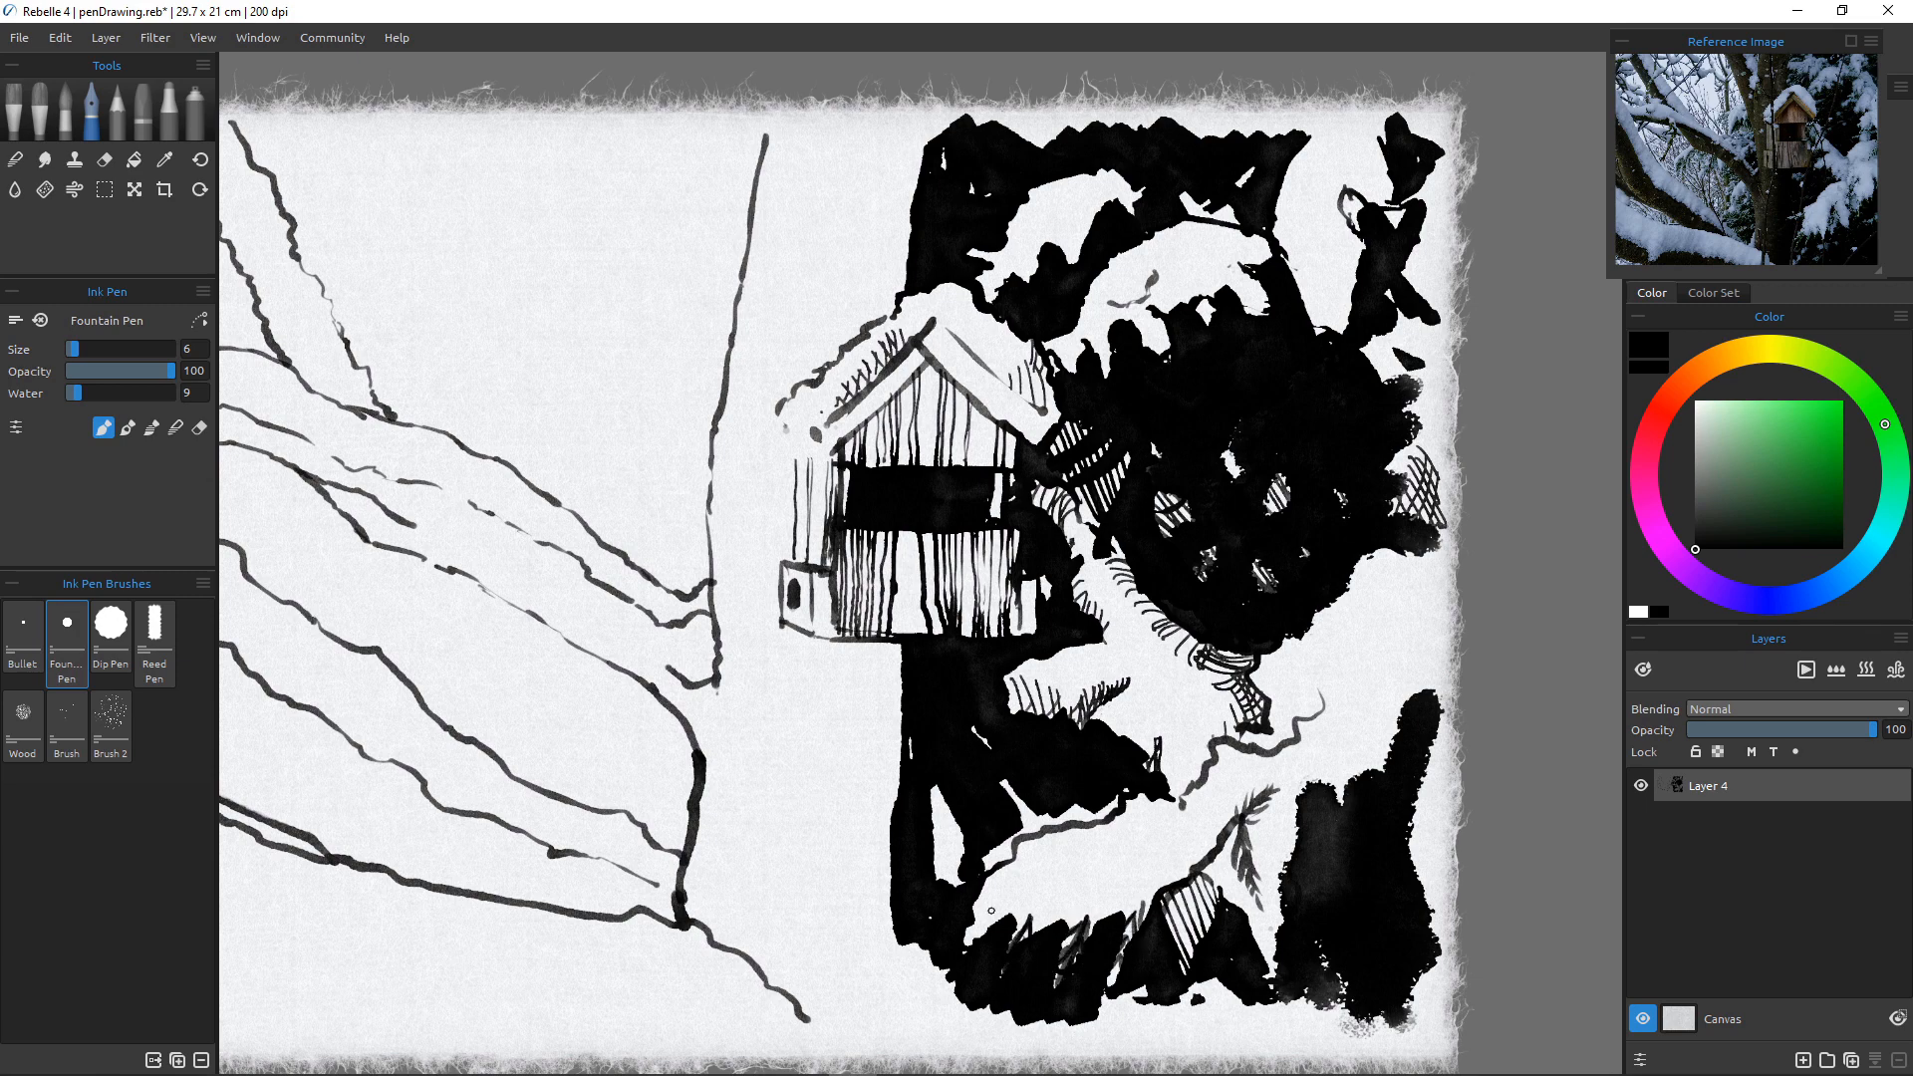
mouse_move(992, 910)
left_mouse_down()
mouse_move(965, 973)
mouse_move(975, 929)
left_mouse_up()
left_click_drag(999, 899, 984, 930)
Ink a stem above the large snow clump and erase a white needled sprig out of the black area with the Fountain Pen.
left_click_drag(1051, 833, 1001, 774)
key("e")
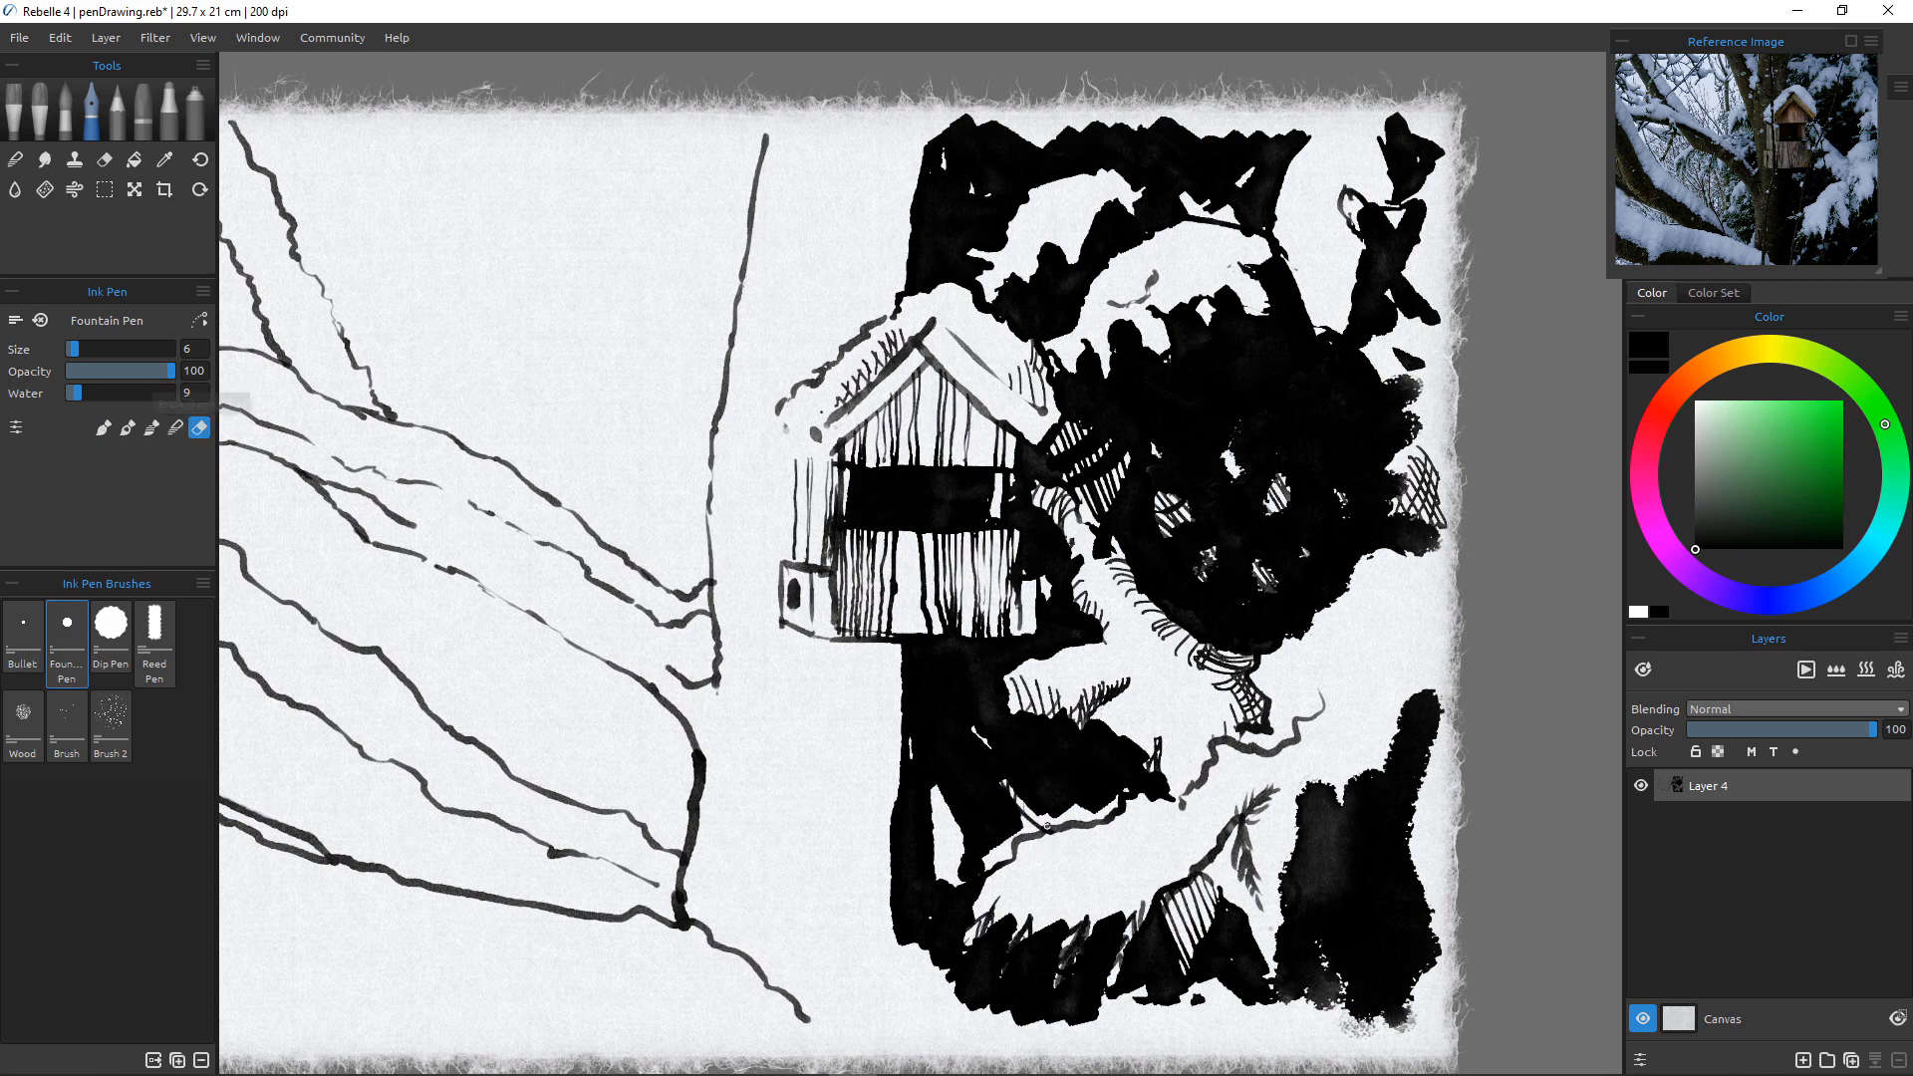
mouse_move(979, 716)
left_mouse_down()
mouse_move(1010, 764)
mouse_move(959, 726)
mouse_move(1010, 807)
mouse_move(1011, 752)
mouse_move(1039, 812)
left_mouse_up()
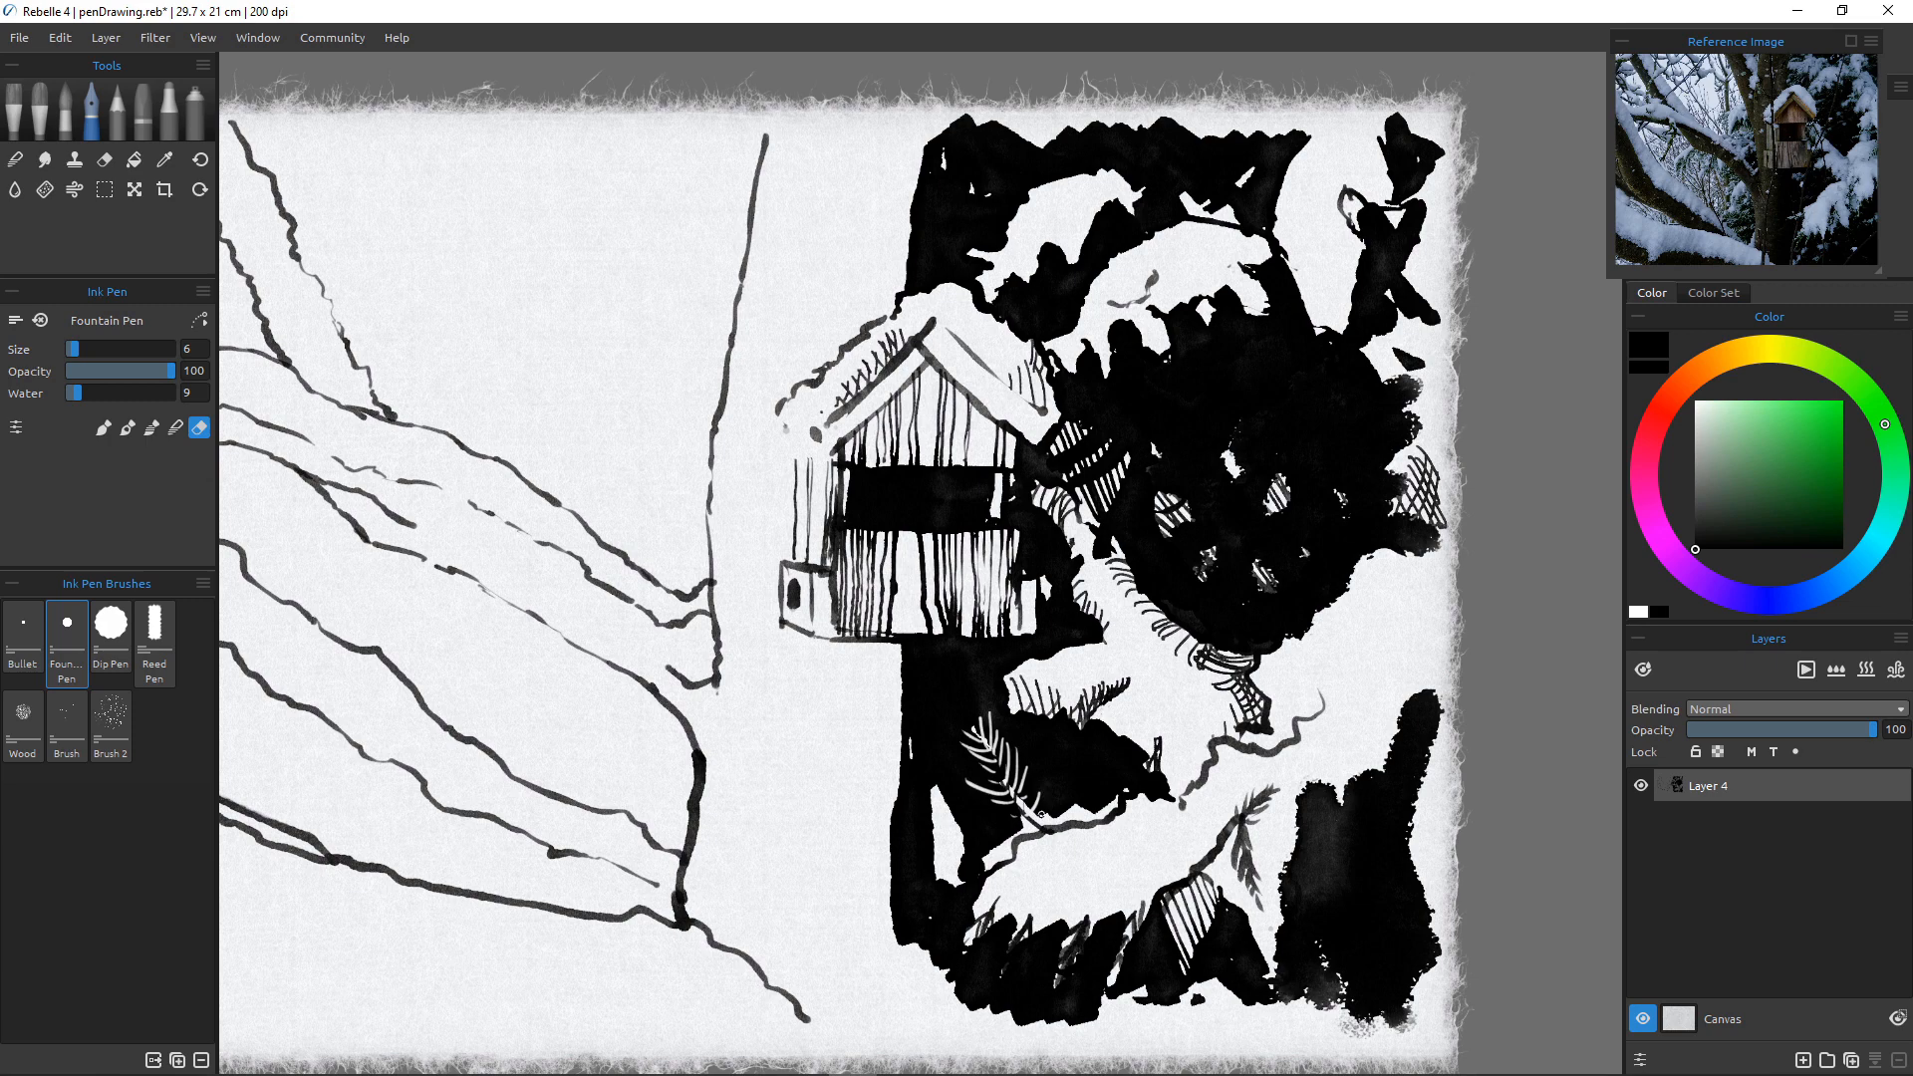
mouse_move(1045, 800)
left_mouse_down()
mouse_move(1037, 777)
mouse_move(1043, 815)
left_mouse_up()
Erase thin white needles into the sprig by the hatched shape and into the black beneath the large snow clump.
left_click_drag(1239, 805, 1249, 883)
left_click_drag(1089, 909, 1049, 987)
mouse_move(1082, 923)
left_mouse_down()
mouse_move(1053, 981)
mouse_move(1127, 901)
mouse_move(1118, 978)
mouse_move(1127, 910)
mouse_move(1111, 961)
mouse_move(1123, 922)
mouse_move(1135, 992)
left_mouse_up()
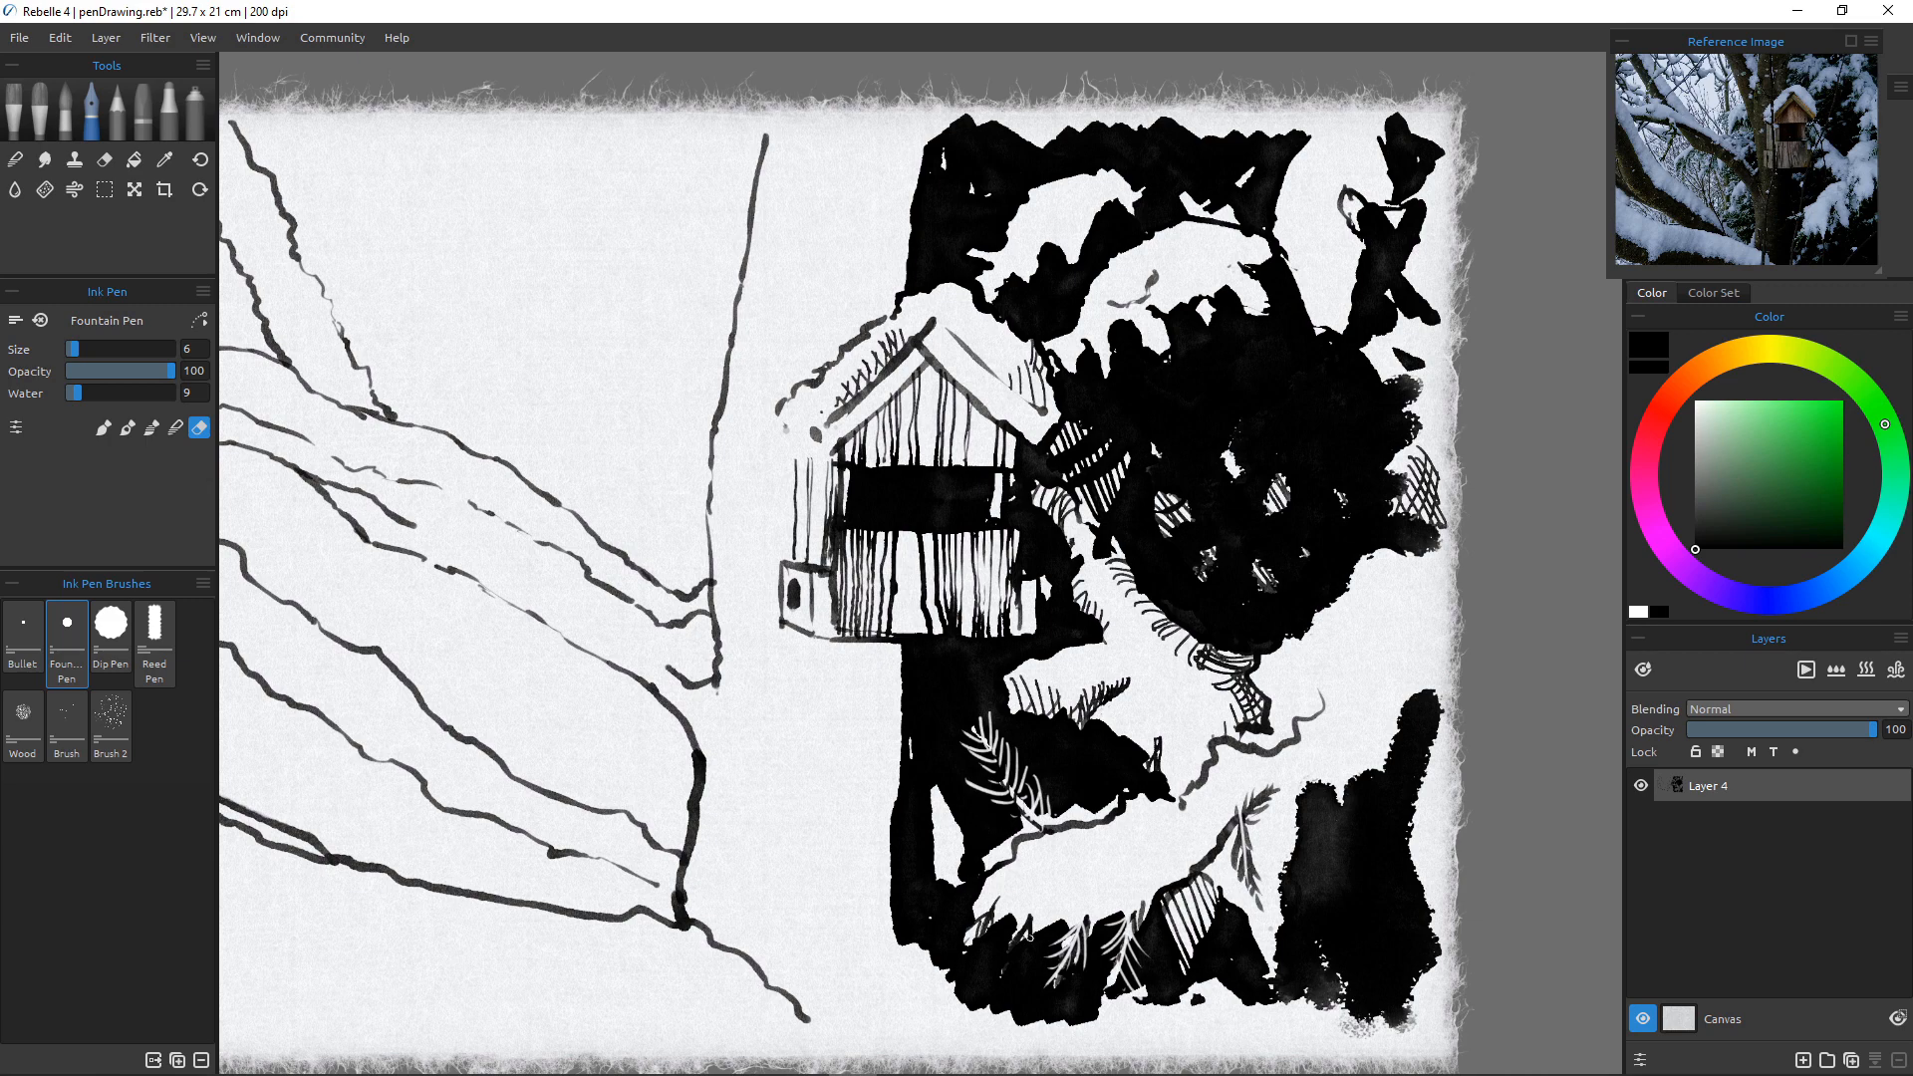
left_click_drag(1036, 907, 989, 959)
left_click_drag(1002, 945, 979, 997)
mouse_move(1020, 929)
left_mouse_down()
mouse_move(1007, 994)
mouse_move(988, 994)
left_mouse_up()
mouse_move(1025, 915)
left_mouse_down()
mouse_move(1027, 955)
mouse_move(954, 932)
mouse_move(971, 916)
left_mouse_up()
Undo the last stroke, then ink Fountain Pen needles at the large clump's left end and the right-hand sprig's tip.
key("e")
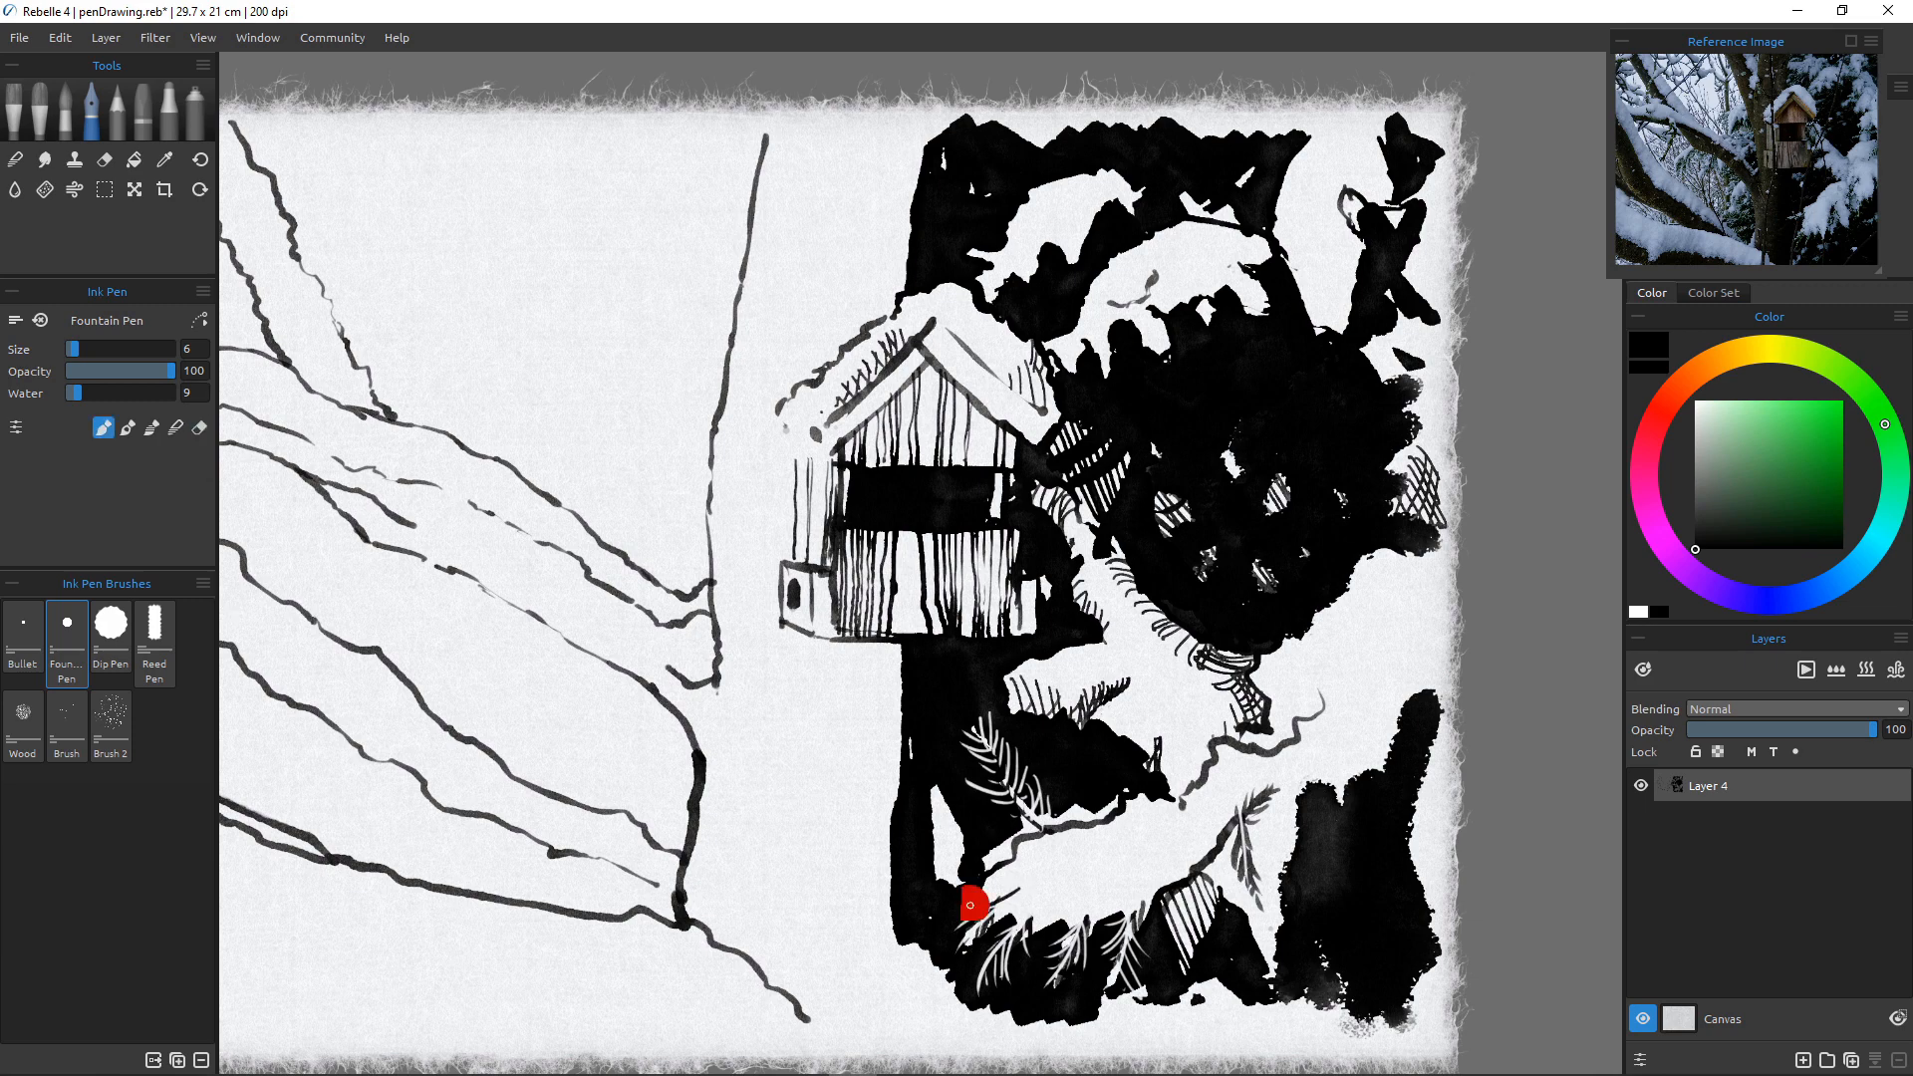
key("ctrl+z")
left_click_drag(1021, 888, 960, 955)
mouse_move(1016, 891)
left_mouse_down()
mouse_move(960, 929)
mouse_move(1005, 914)
left_mouse_up()
mouse_move(1038, 910)
left_mouse_down()
mouse_move(1052, 926)
mouse_move(1018, 919)
left_mouse_up()
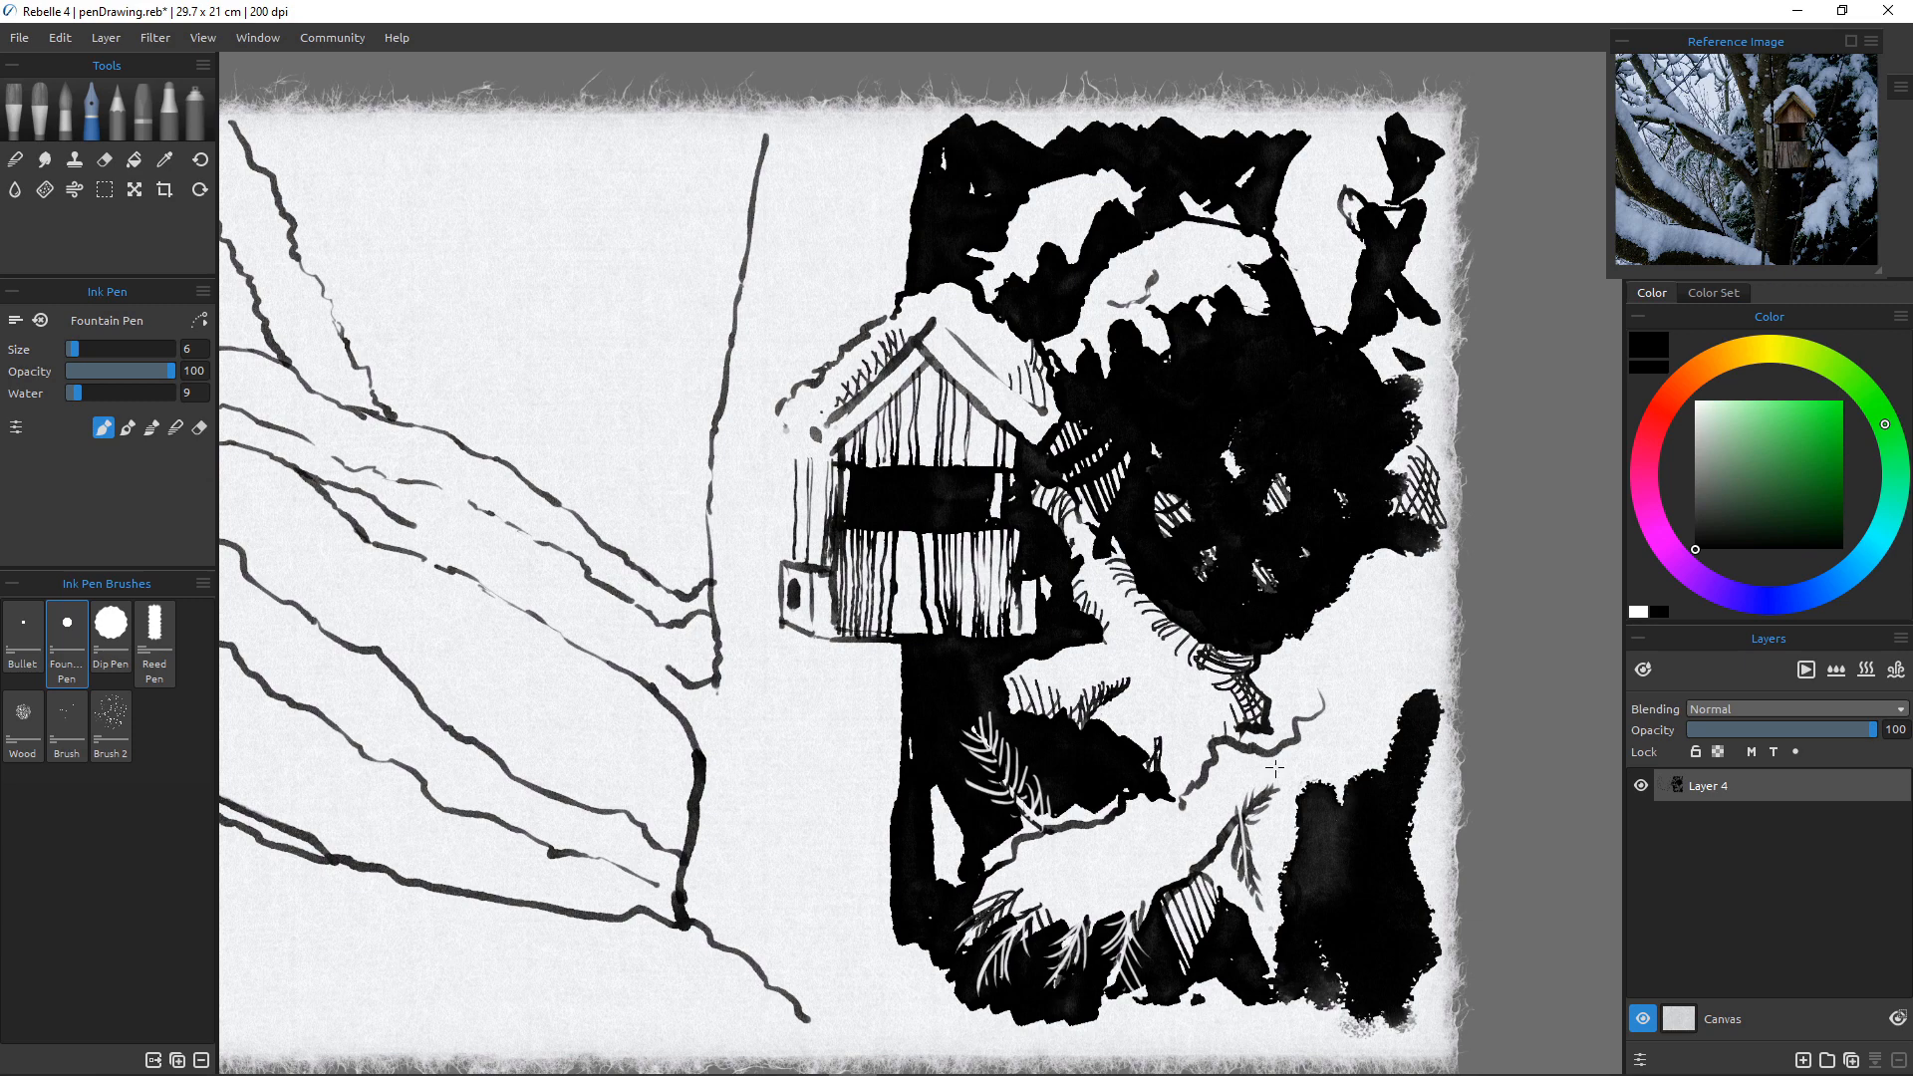
left_click_drag(1275, 768, 1258, 797)
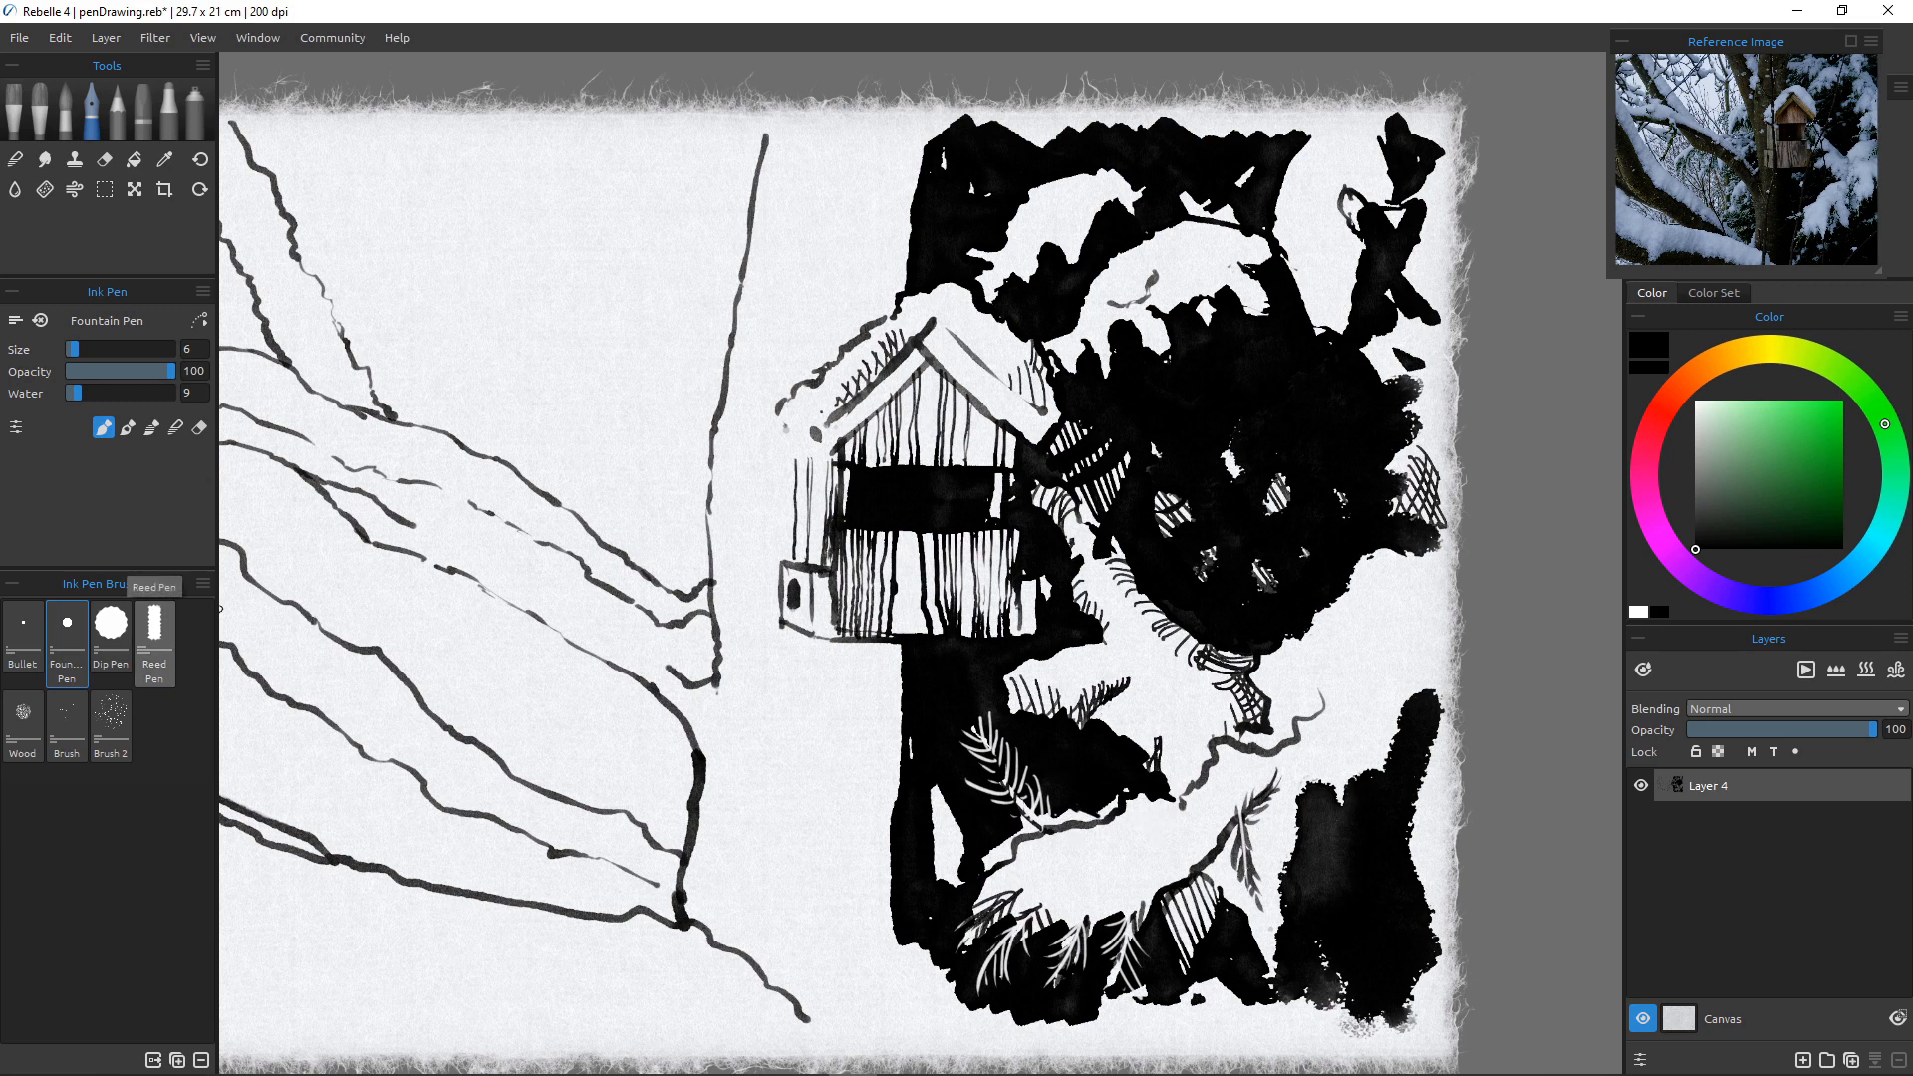
Extend the black over the outline on the large snow clump's upper-left edge with the Reed Pen.
left_click(111, 623)
left_click(154, 638)
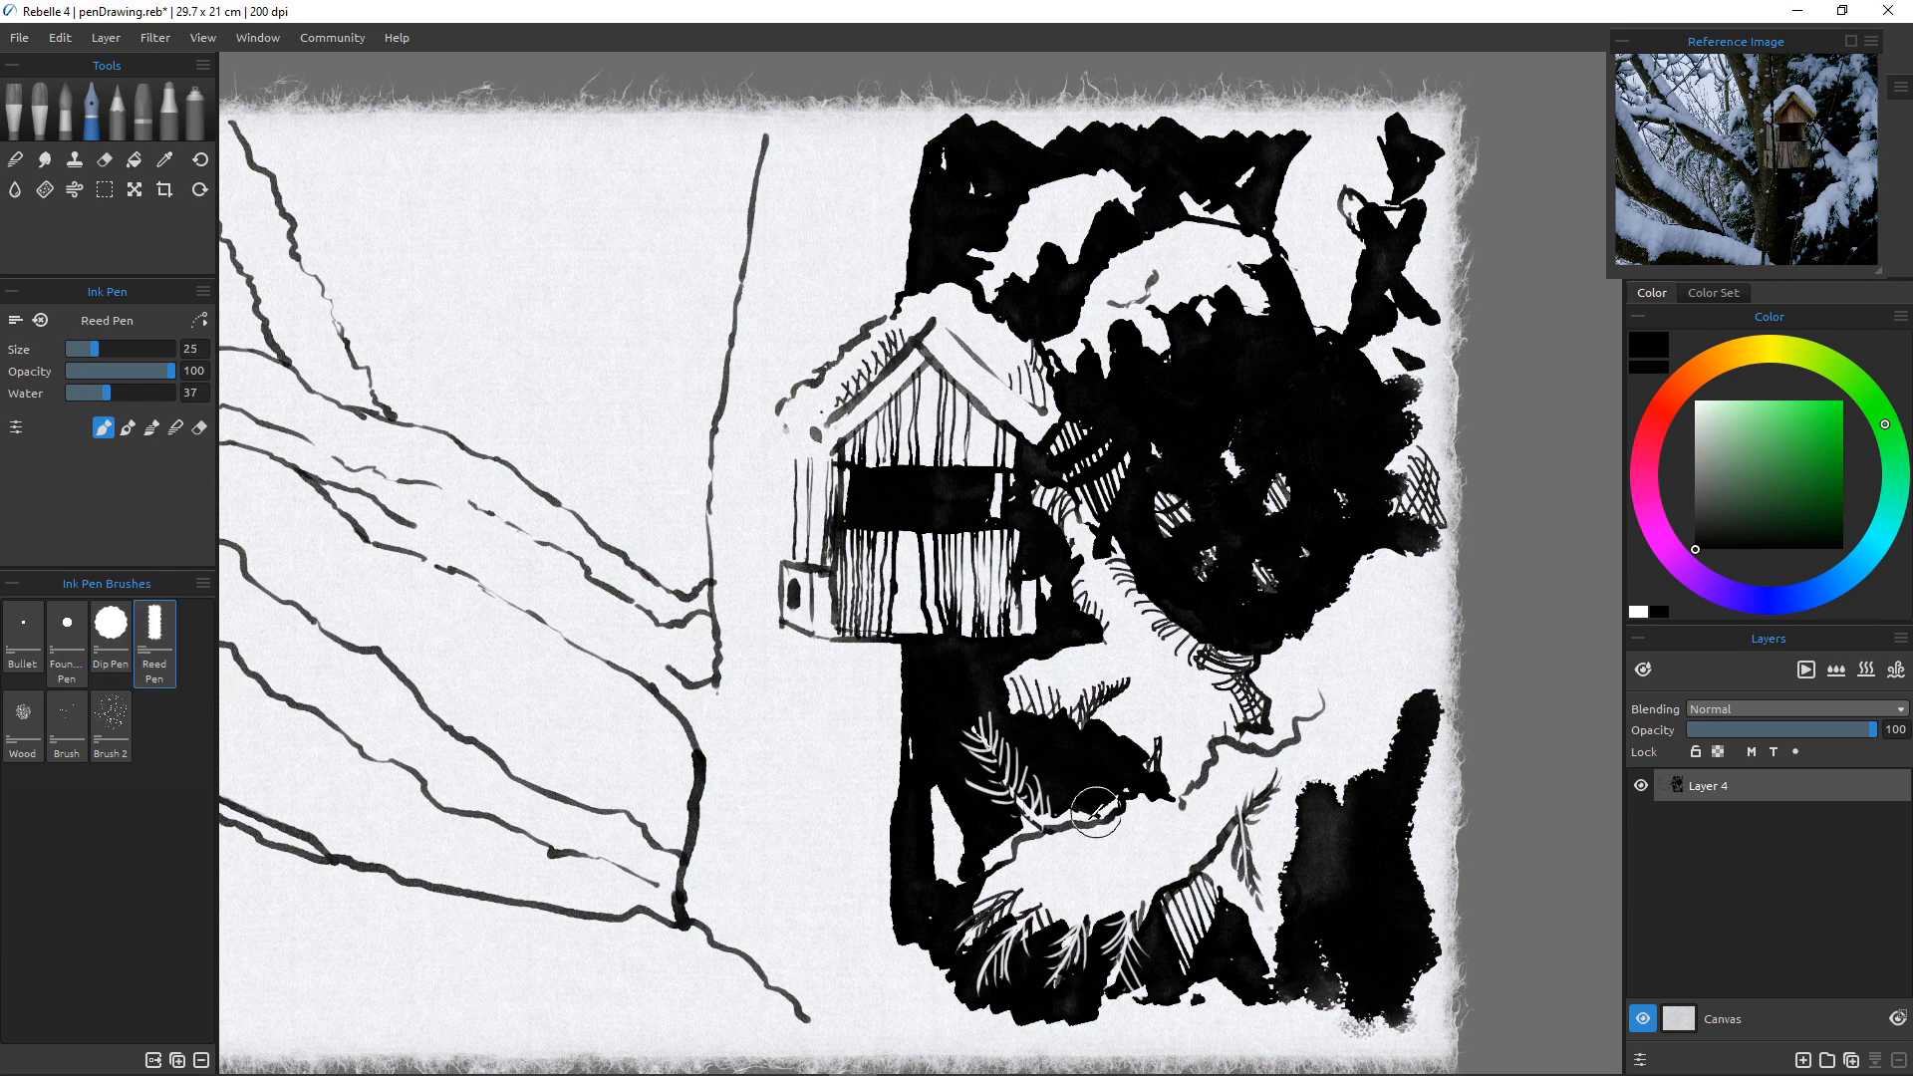
mouse_move(1105, 800)
left_mouse_down()
mouse_move(993, 825)
mouse_move(1024, 830)
mouse_move(972, 873)
left_mouse_up()
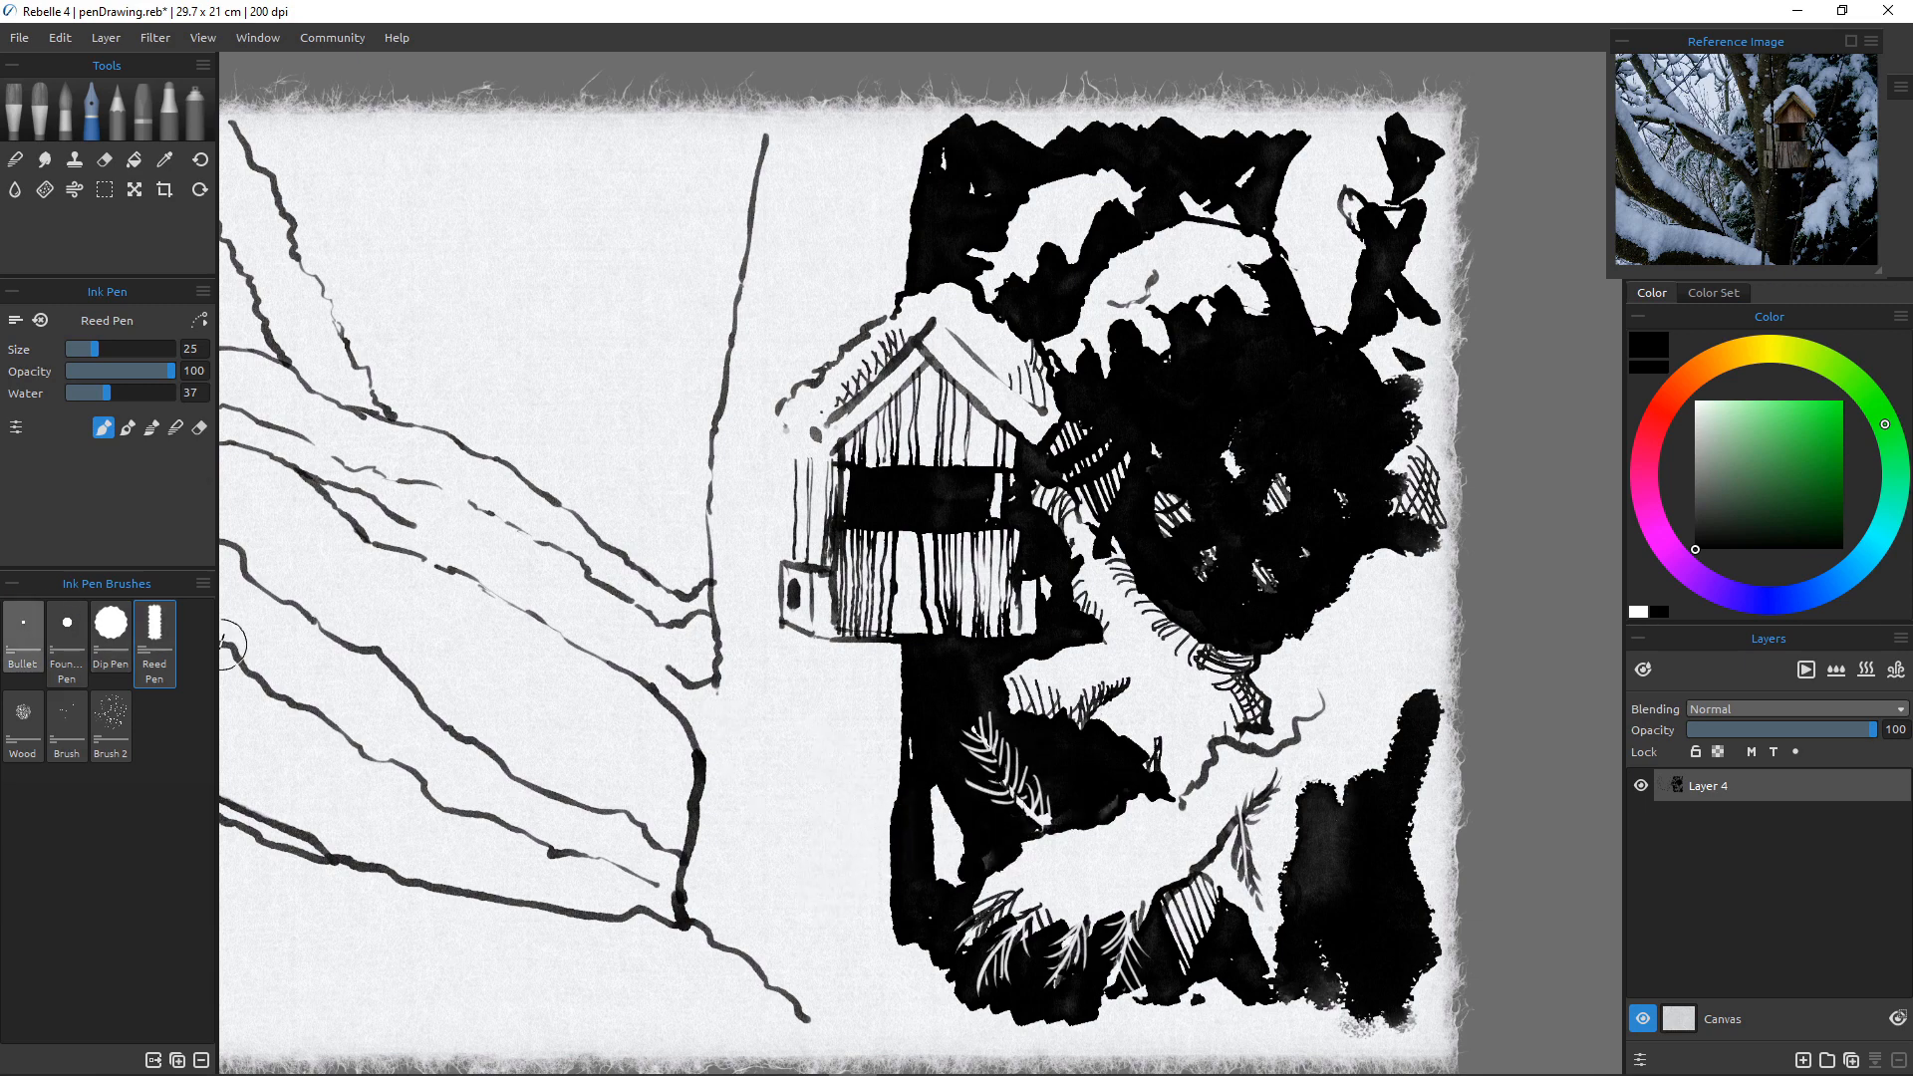
Hatch the narrow white gap in the trunk beside the large snow clump with diagonal Fountain Pen lines.
left_click(67, 630)
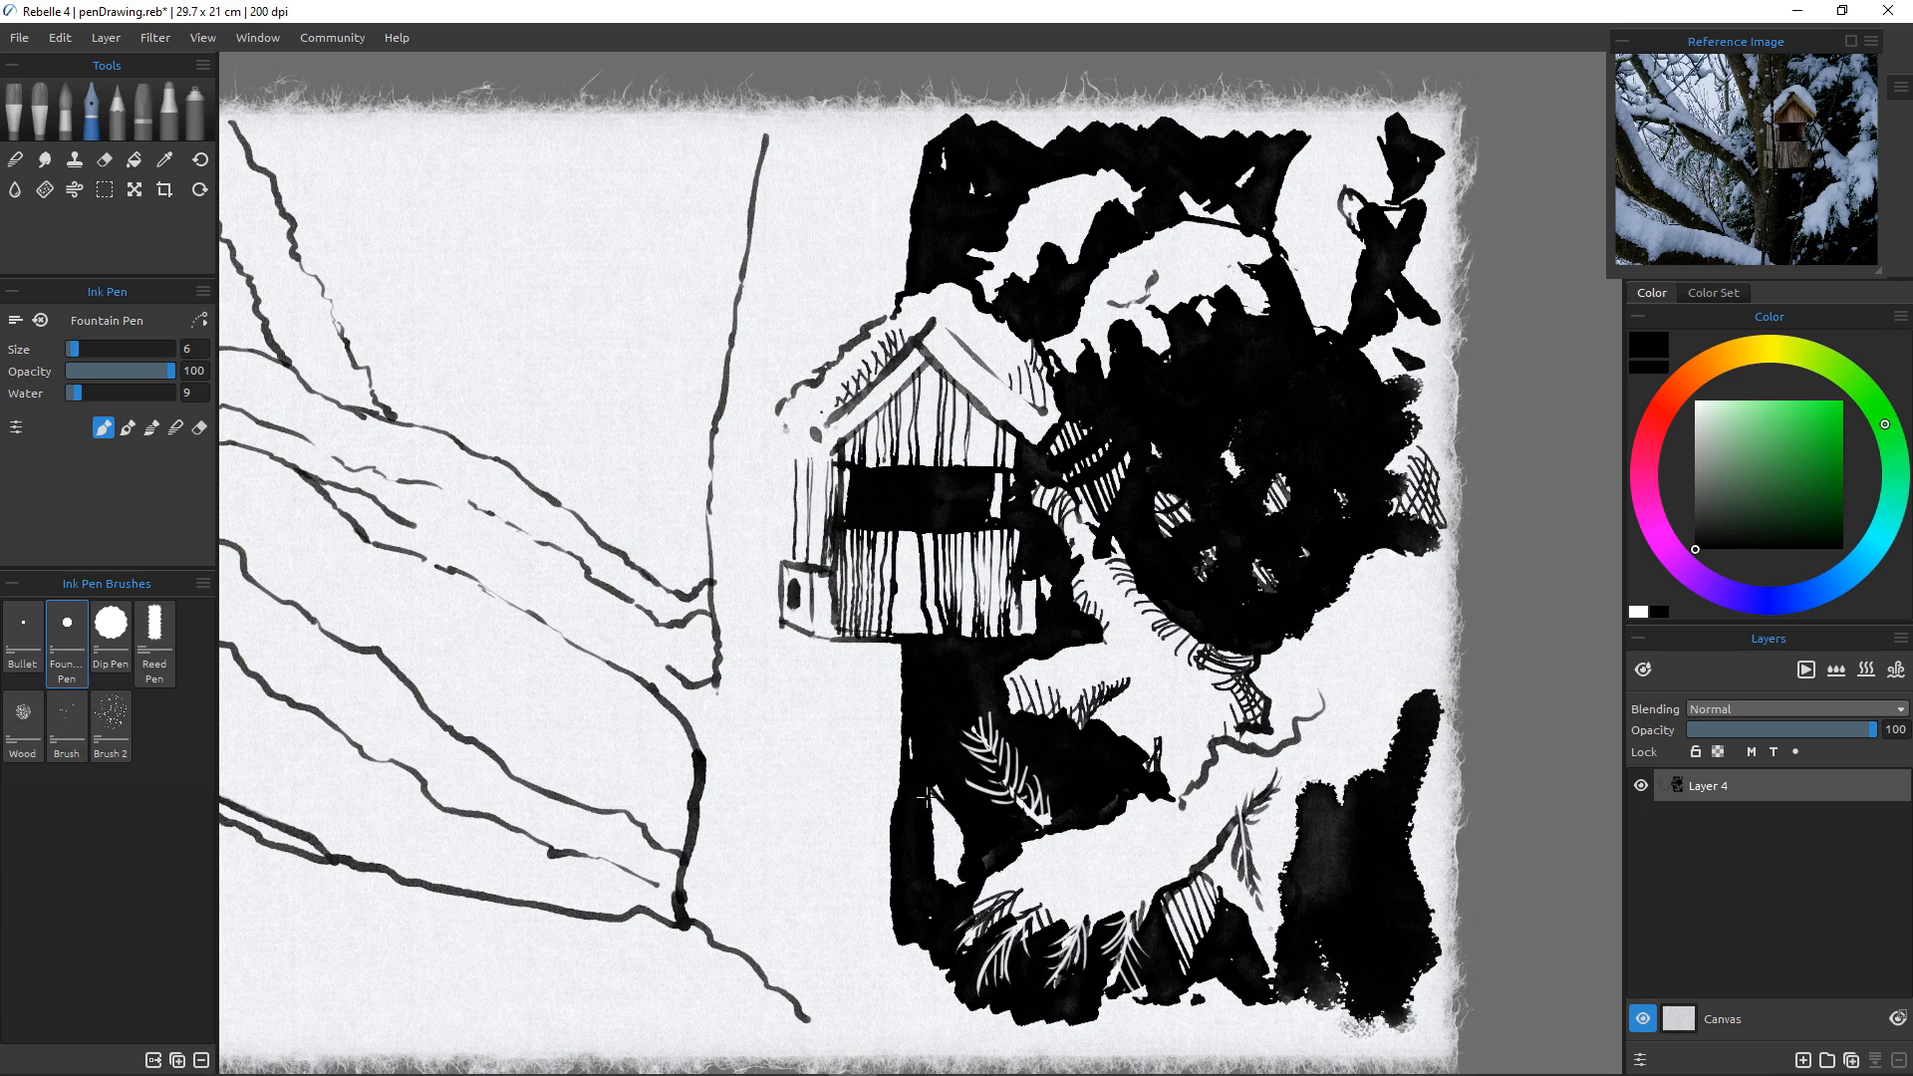
left_click_drag(932, 805, 964, 852)
left_click_drag(930, 823, 962, 867)
left_click_drag(933, 850, 959, 886)
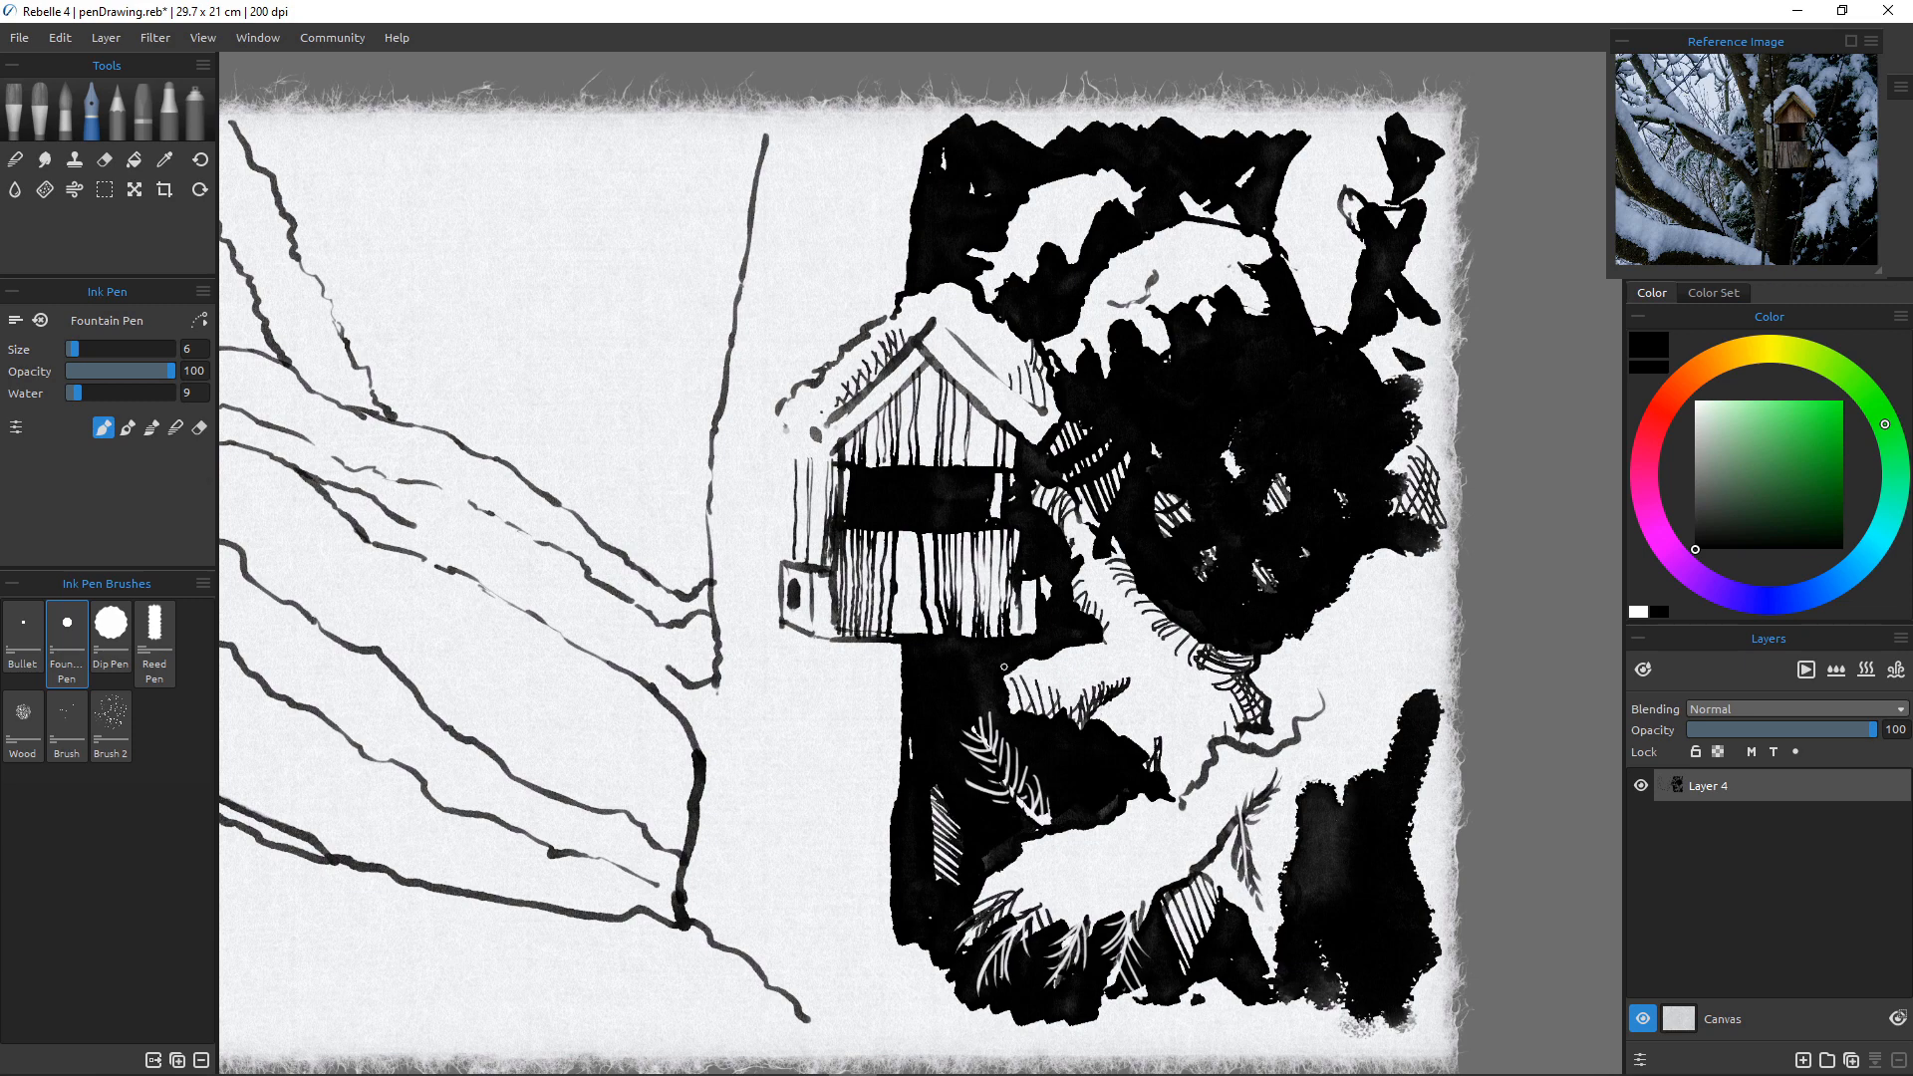
Cross-hatch the left end of the small snow clump below the birdhouse with the Fountain Pen.
mouse_move(1009, 675)
left_mouse_down()
mouse_move(1066, 711)
mouse_move(1012, 660)
mouse_move(1069, 697)
mouse_move(1036, 647)
mouse_move(1076, 691)
left_mouse_up()
left_click_drag(1053, 655, 1084, 689)
mouse_move(1063, 651)
left_mouse_down()
mouse_move(1108, 679)
mouse_move(1016, 709)
left_mouse_up()
mouse_move(1047, 660)
left_mouse_down()
mouse_move(1029, 702)
mouse_move(1048, 706)
mouse_move(1077, 662)
left_mouse_up()
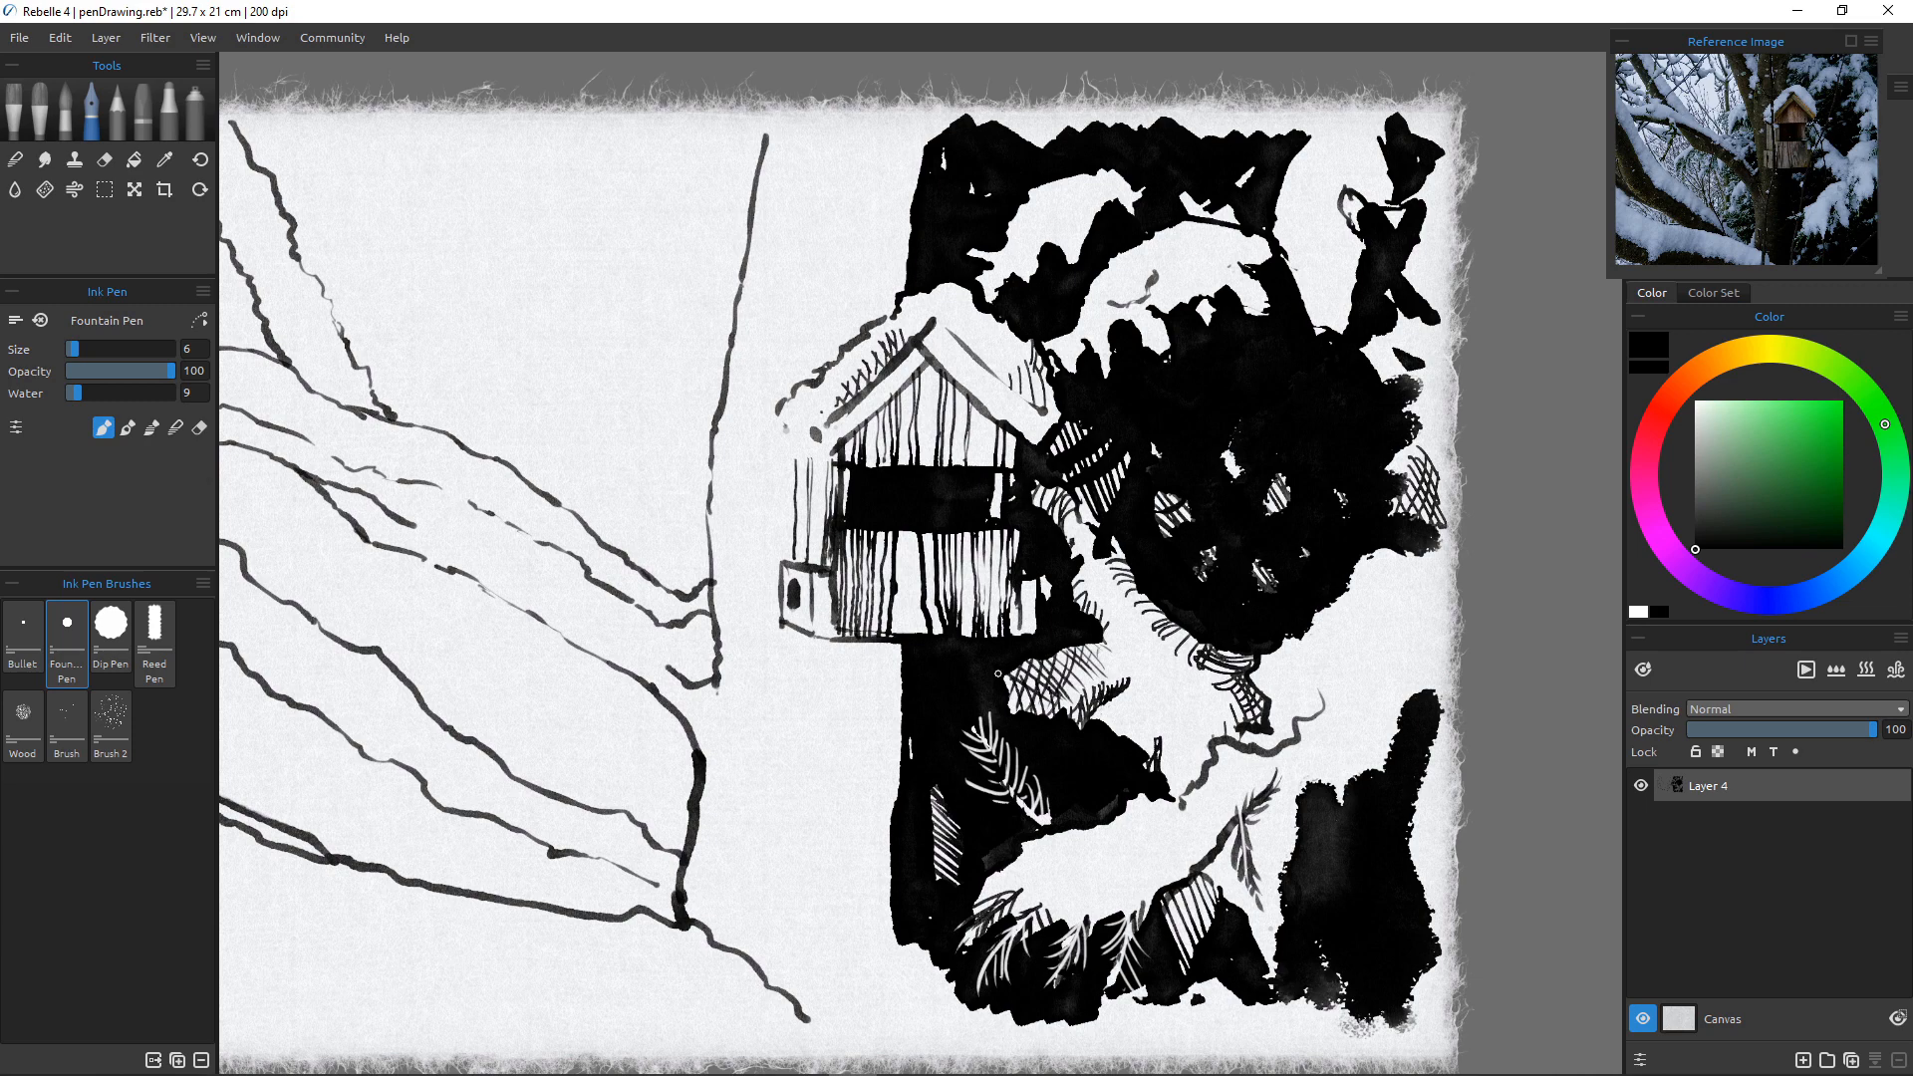
Black out the leftmost tip of the small snow clump's cross-hatching with the Reed Pen and switch the pen to erasing.
left_click(155, 643)
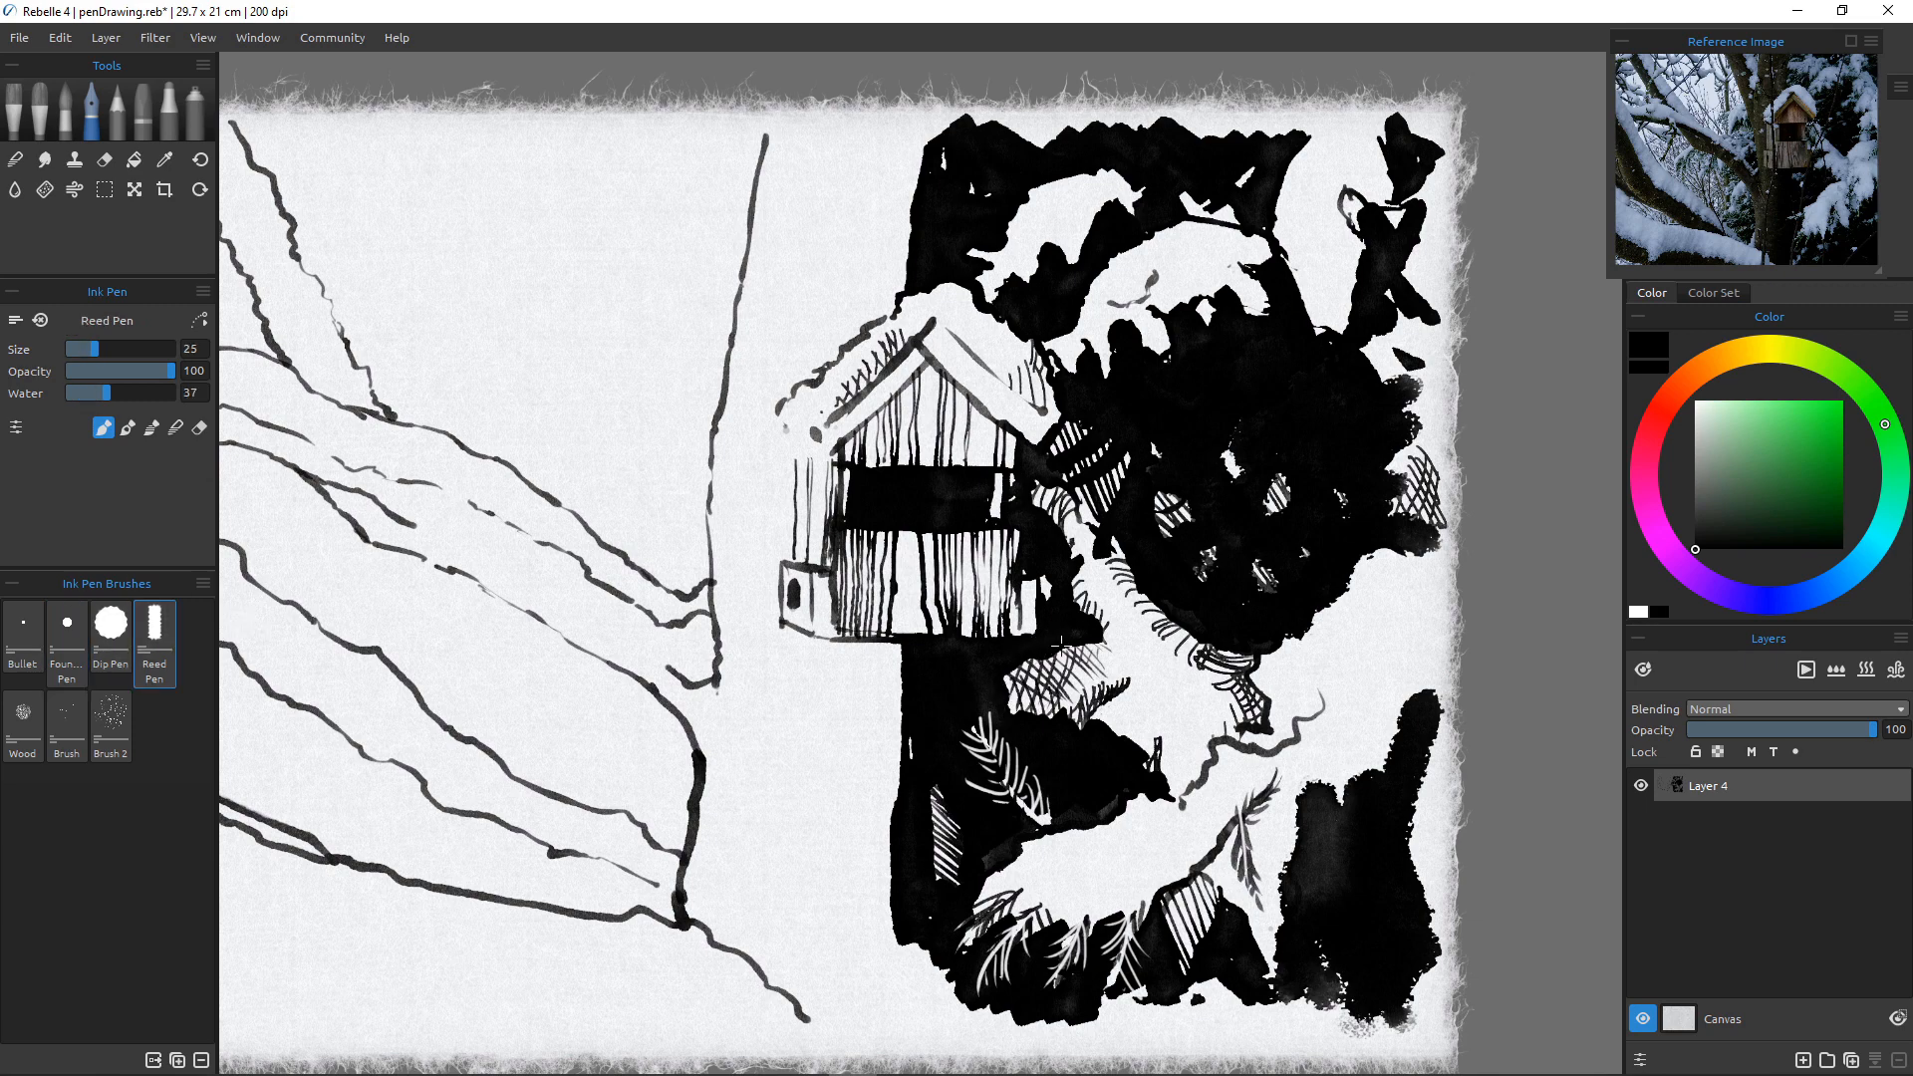
mouse_move(1046, 659)
left_mouse_down()
mouse_move(998, 689)
mouse_move(1034, 712)
mouse_move(1017, 677)
mouse_move(1047, 664)
mouse_move(1022, 731)
left_mouse_up()
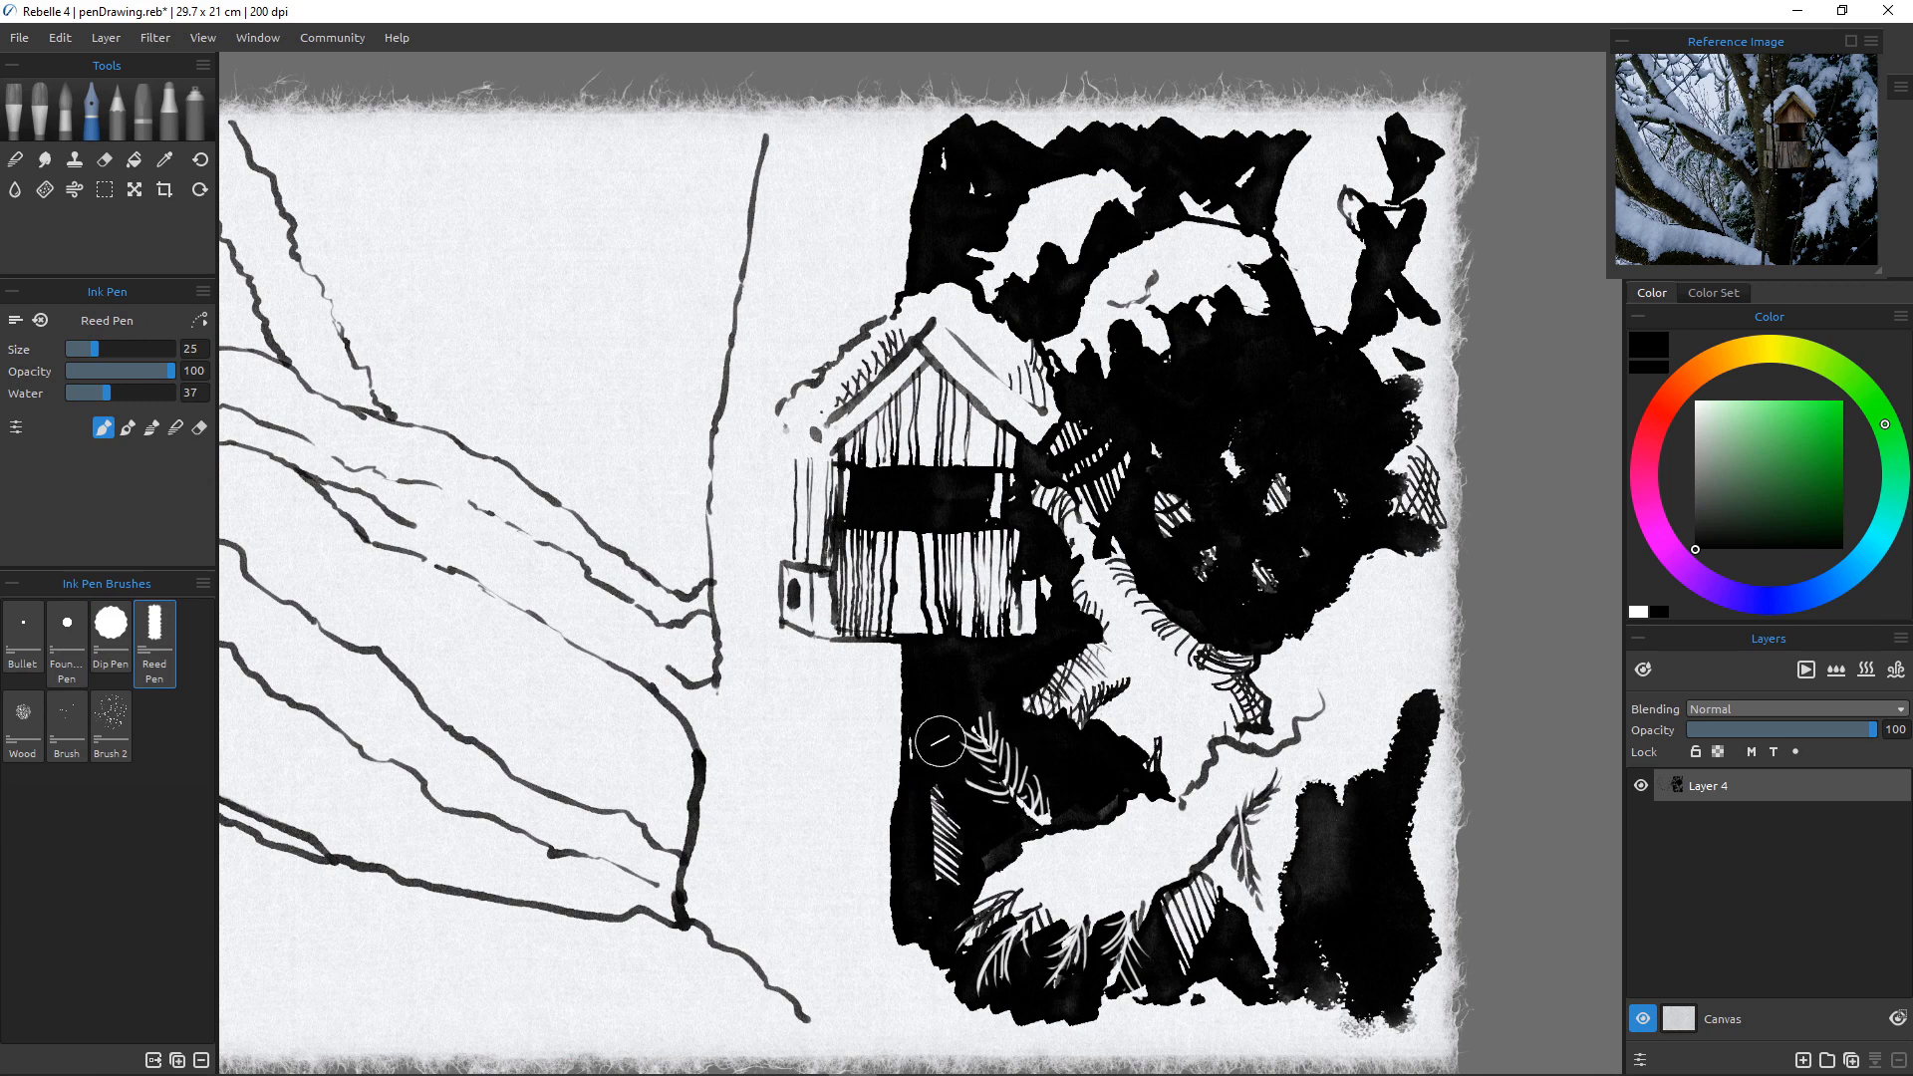
key("e")
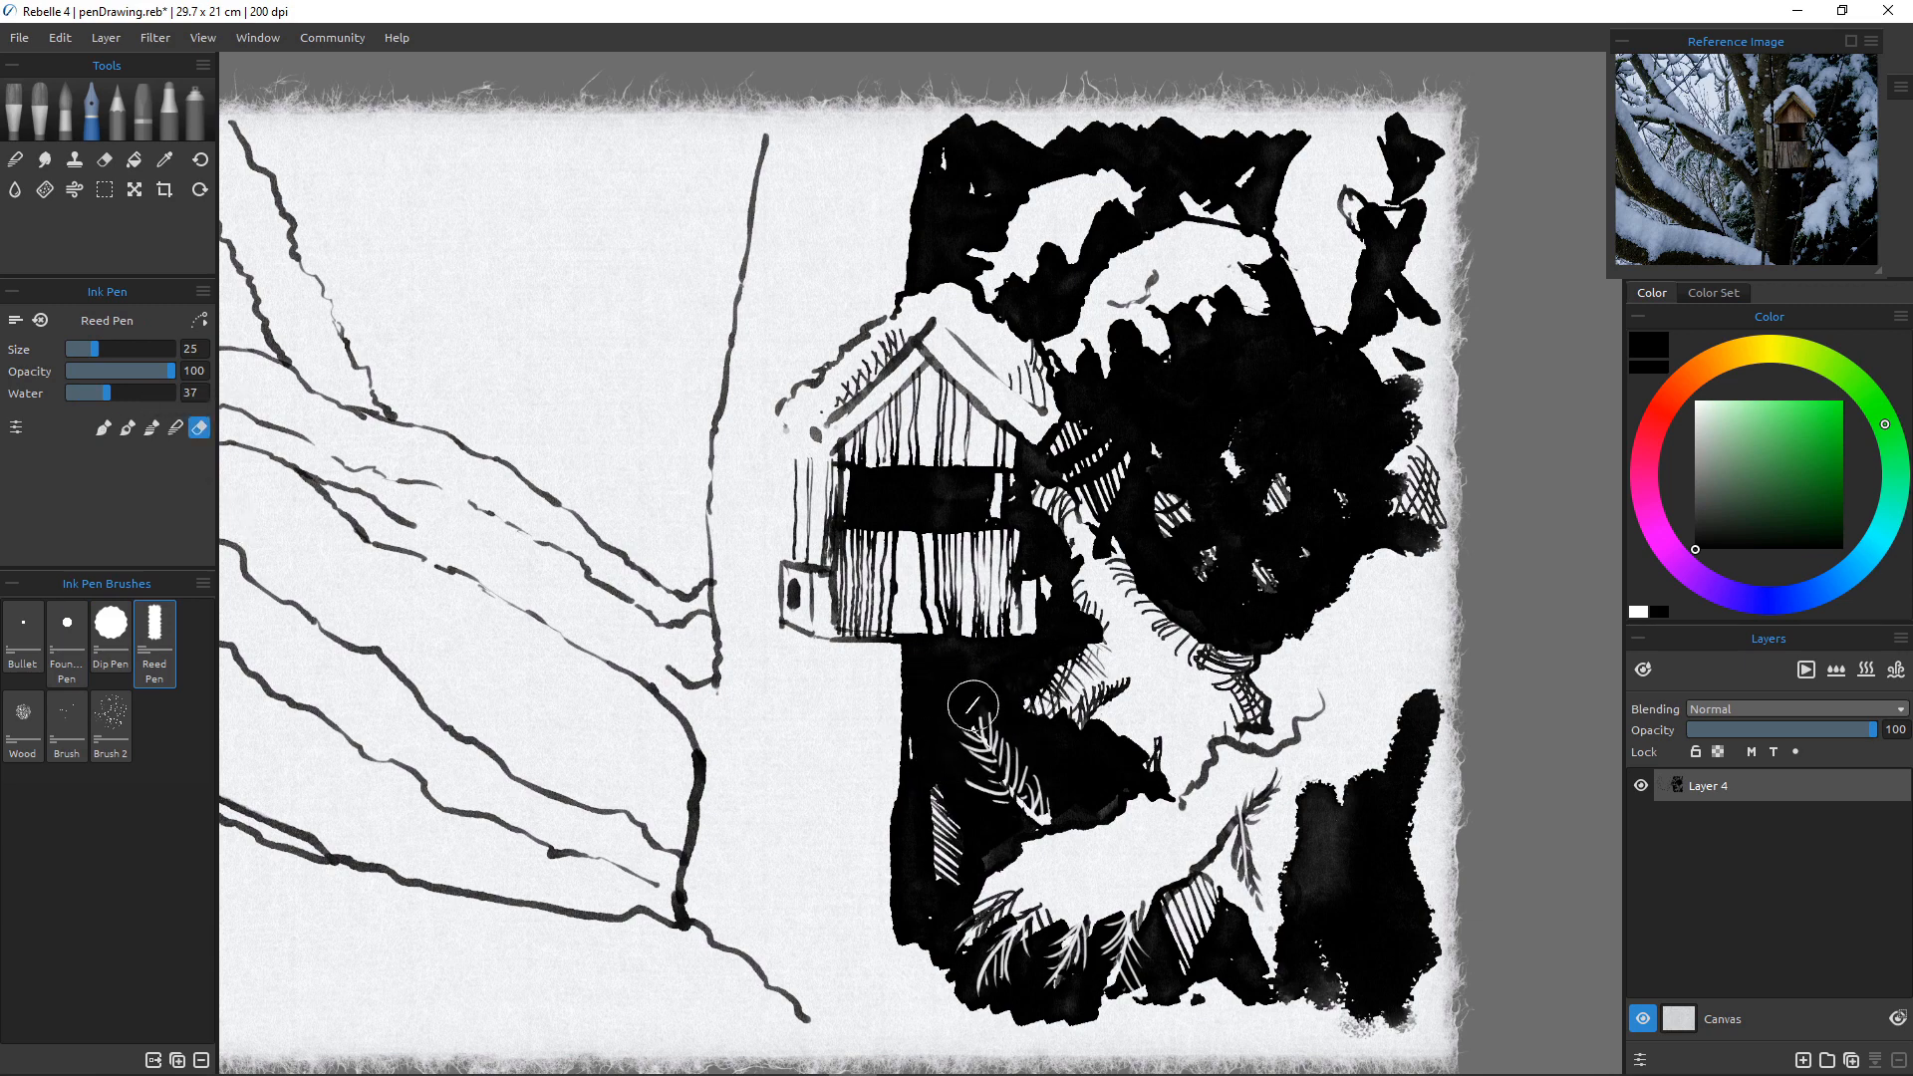
Erase a small oval snow patch in the black trunk just below the birdhouse and hatch it with black Fountain Pen lines.
mouse_move(961, 683)
left_mouse_down()
mouse_move(931, 670)
mouse_move(965, 675)
left_mouse_up()
left_click(67, 643)
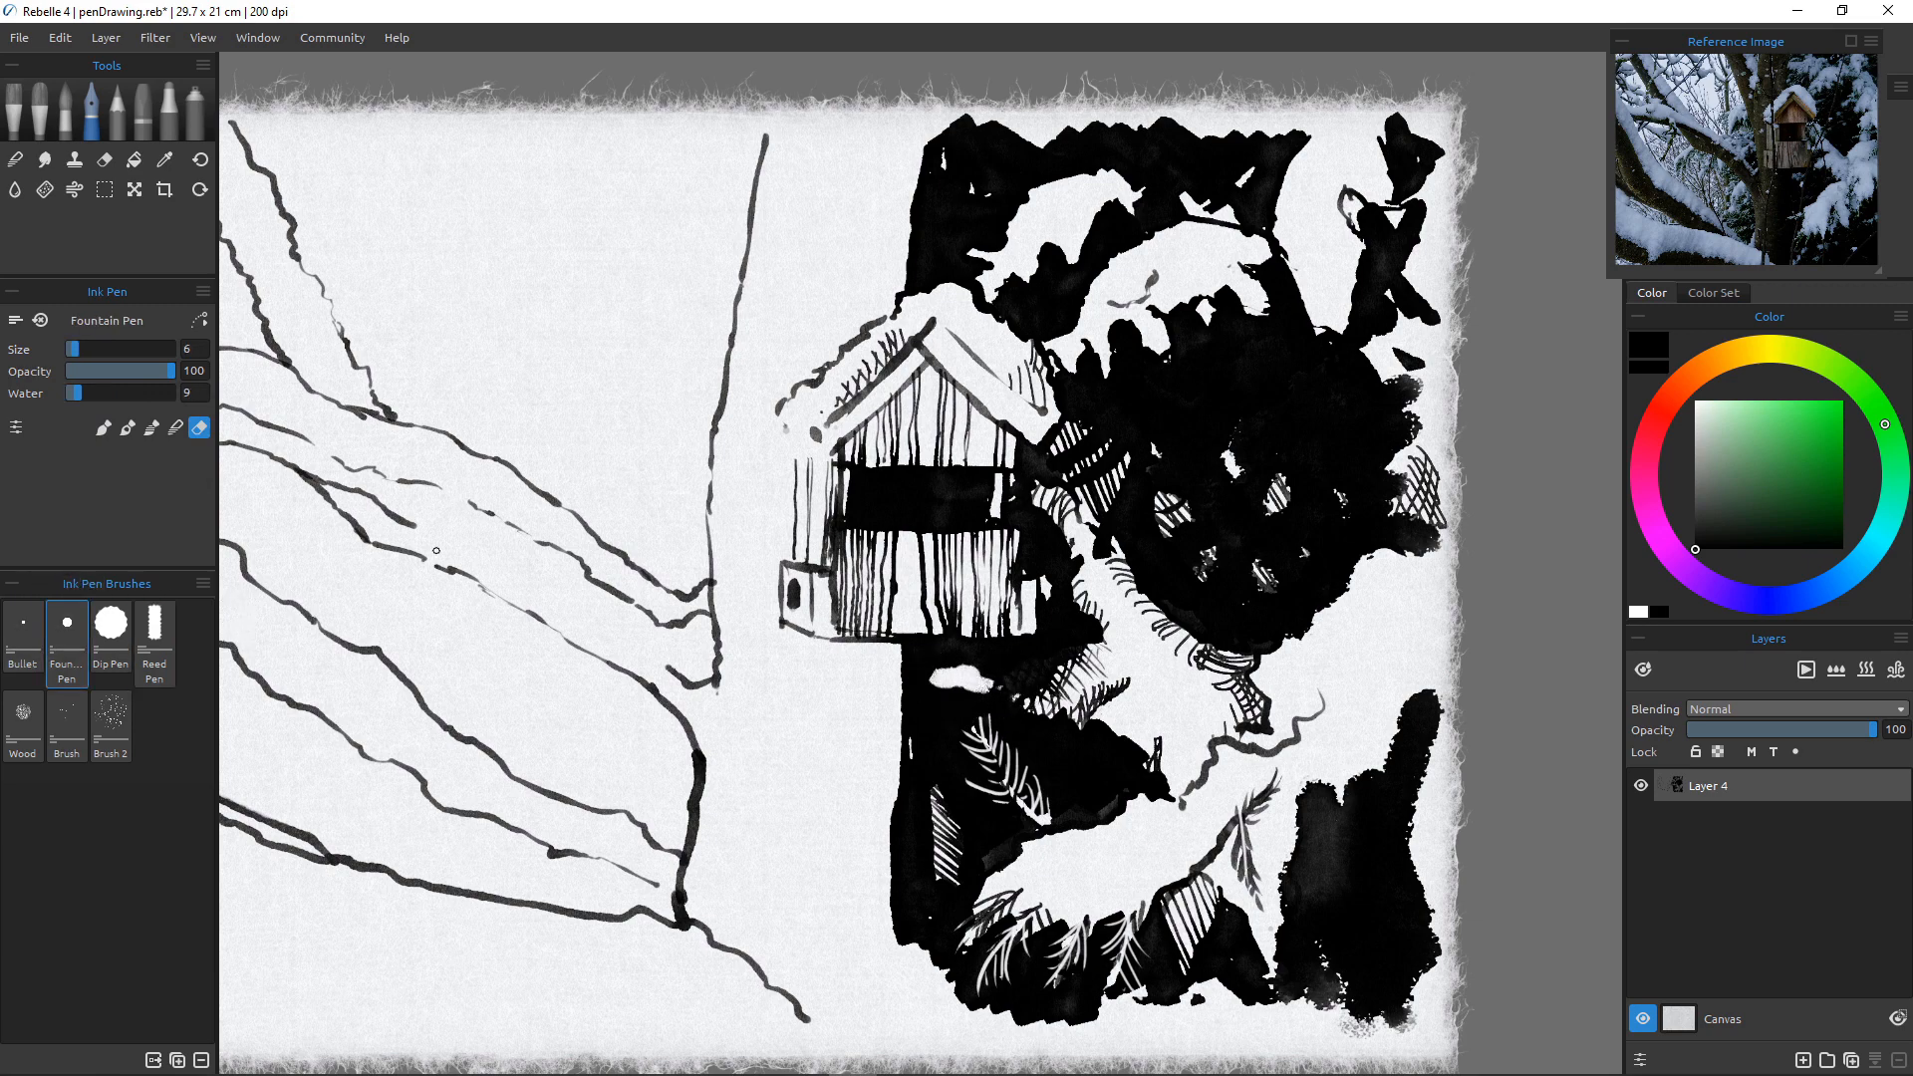
left_click_drag(973, 659, 961, 661)
left_click(103, 428)
mouse_move(944, 667)
left_mouse_down()
mouse_move(957, 689)
mouse_move(938, 685)
left_mouse_up()
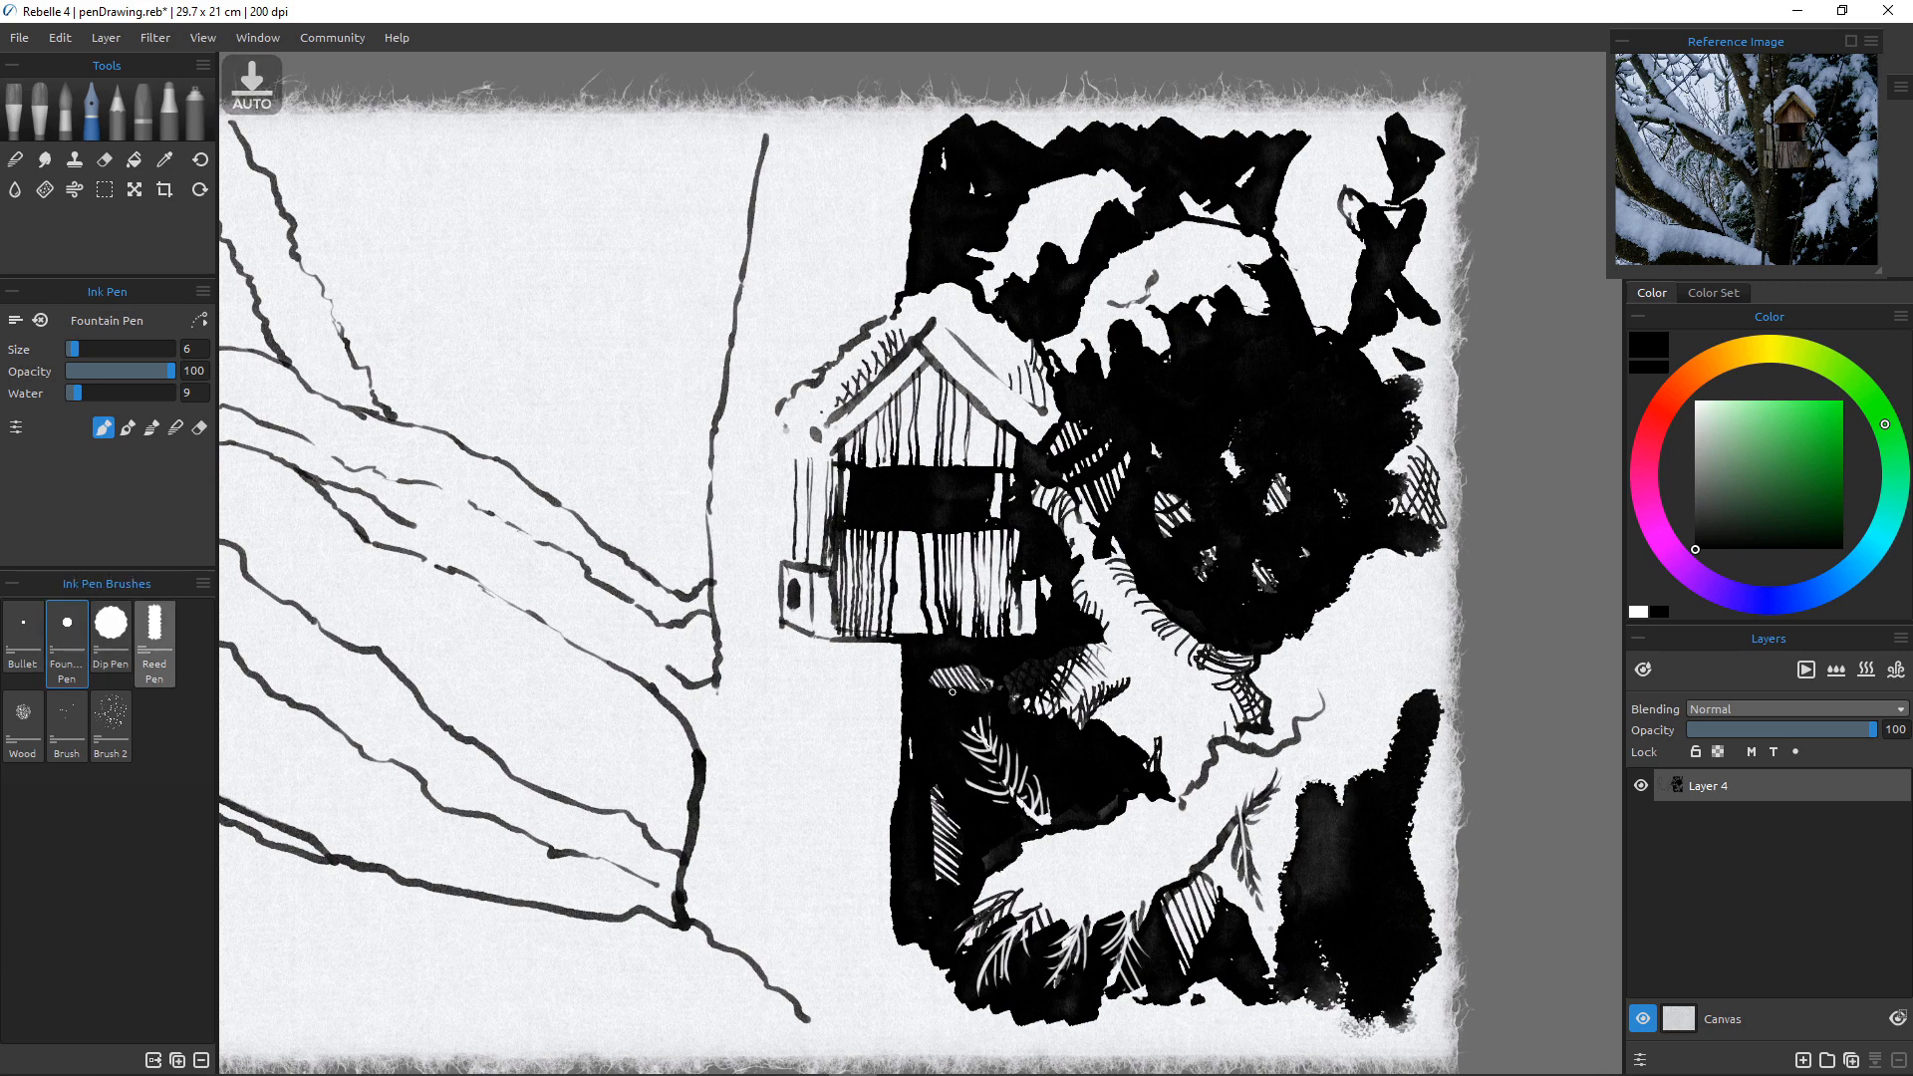
Erase most of the cross-hatching on the small snow clump below the birdhouse with the Reed Pen.
left_click(155, 643)
key("e")
mouse_move(1115, 661)
left_mouse_down()
mouse_move(1061, 696)
mouse_move(1103, 687)
mouse_move(1058, 706)
mouse_move(1072, 678)
mouse_move(1029, 709)
mouse_move(1053, 721)
left_mouse_up()
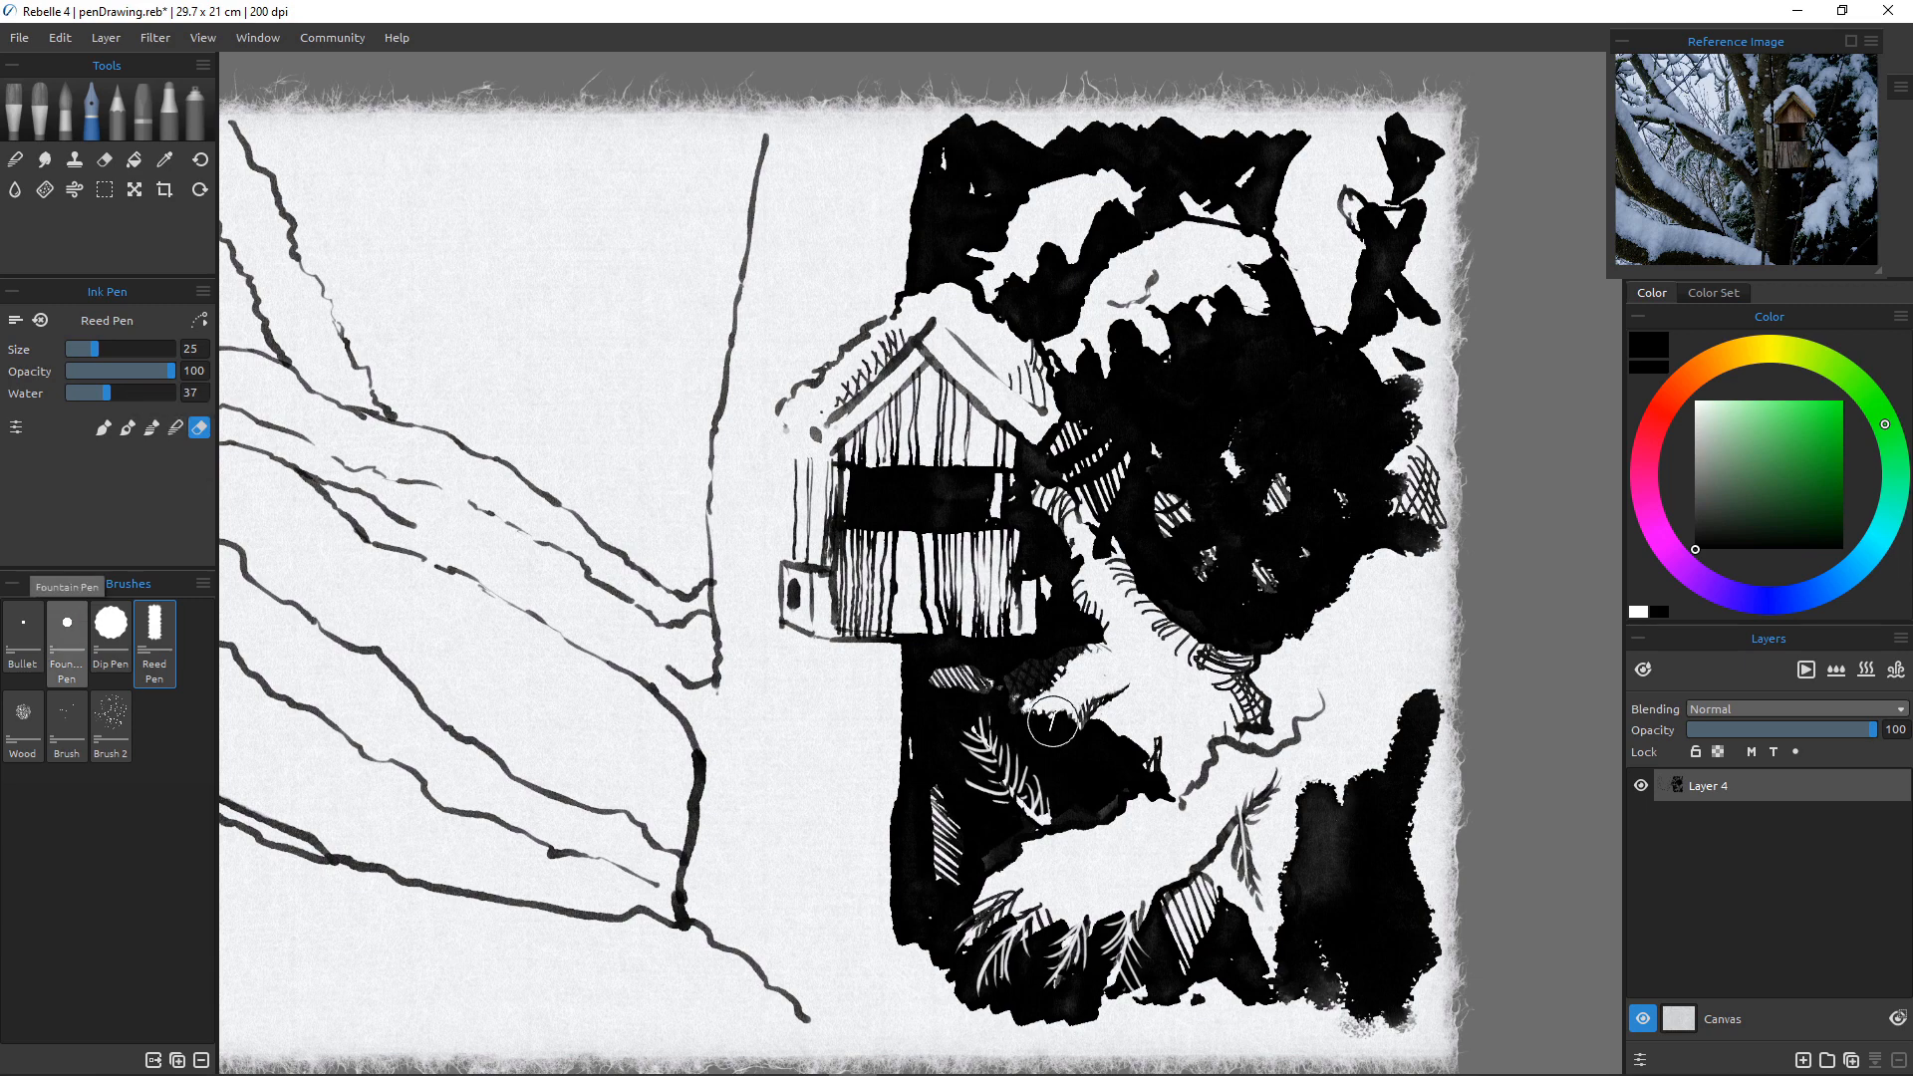
Draw black Fountain Pen needles along the lower edge of the snow clump above the dark foliage and in the white gap to its right.
left_click(67, 638)
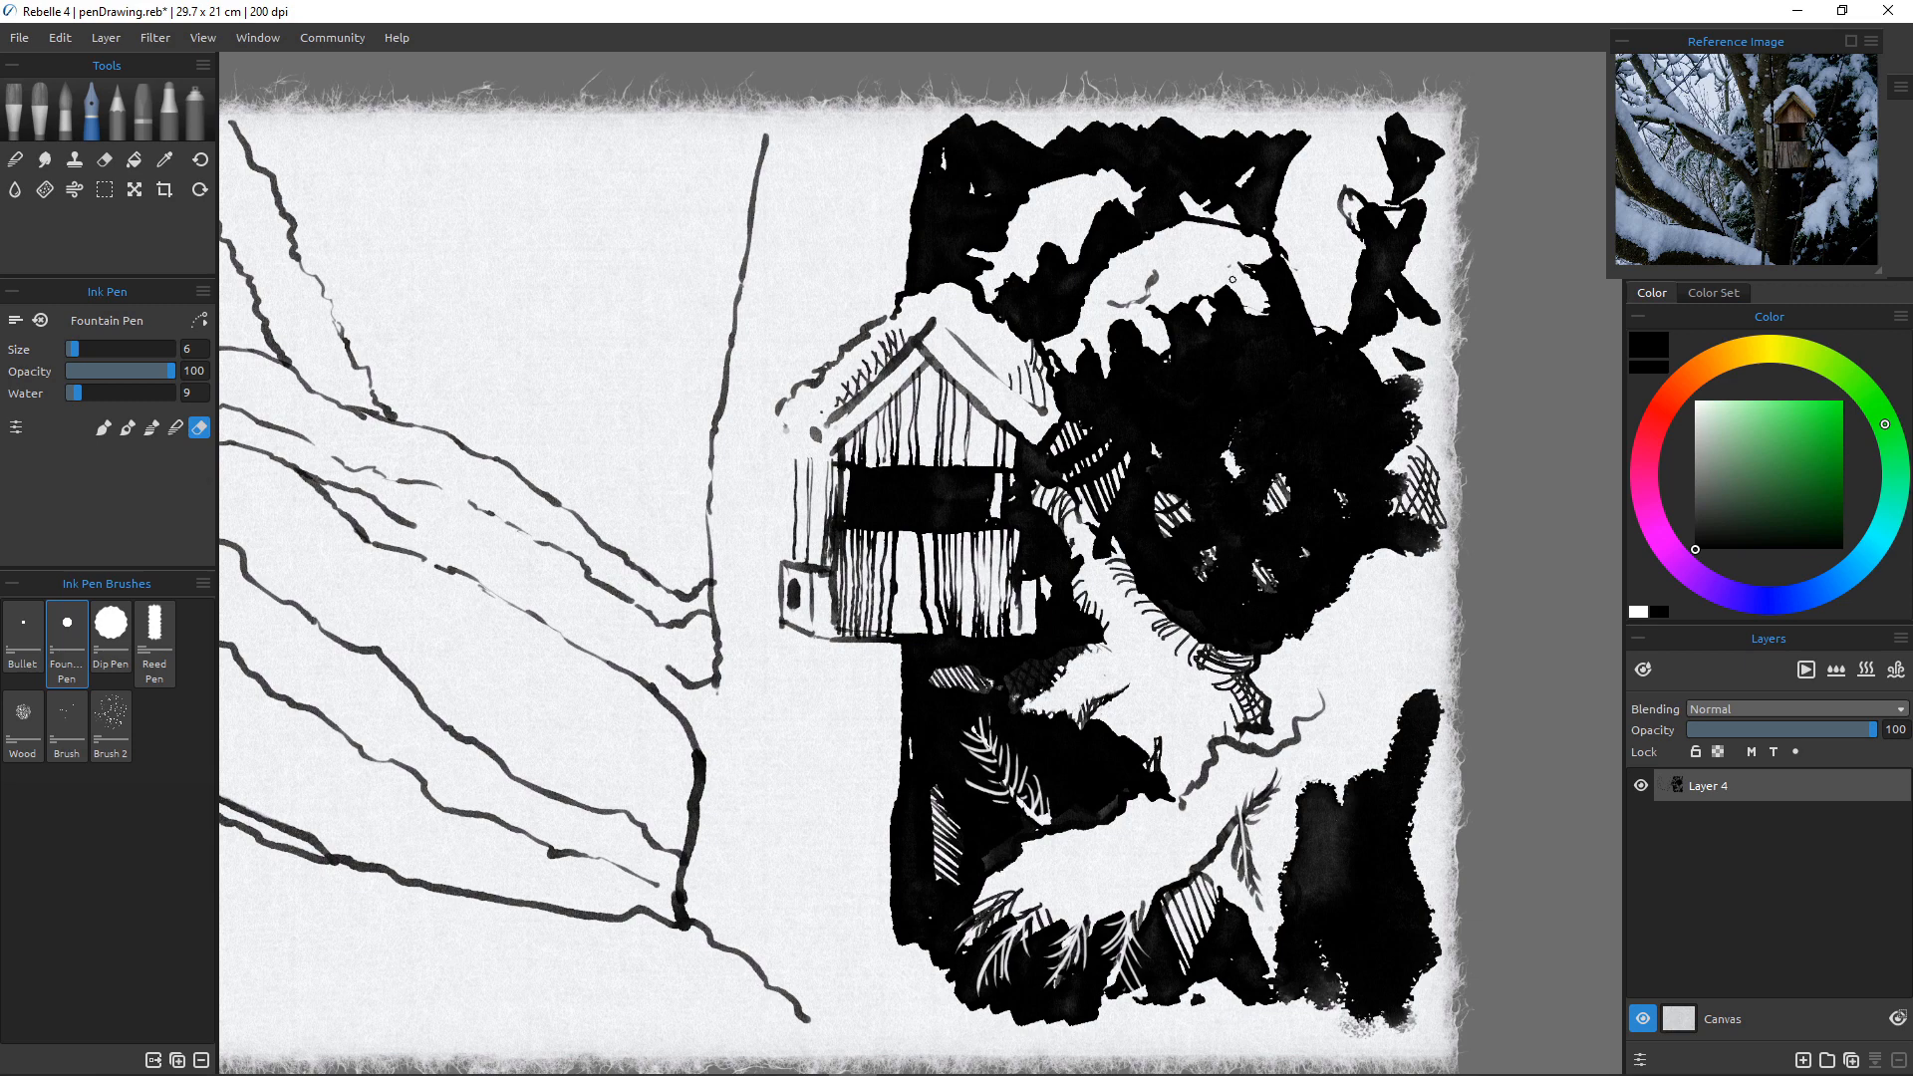
key("e")
left_click_drag(1220, 260, 1279, 342)
mouse_move(1223, 260)
left_mouse_down()
mouse_move(1284, 290)
mouse_move(1248, 282)
mouse_move(1285, 322)
left_mouse_up()
mouse_move(1221, 260)
left_mouse_down()
mouse_move(1224, 296)
mouse_move(1260, 313)
left_mouse_up()
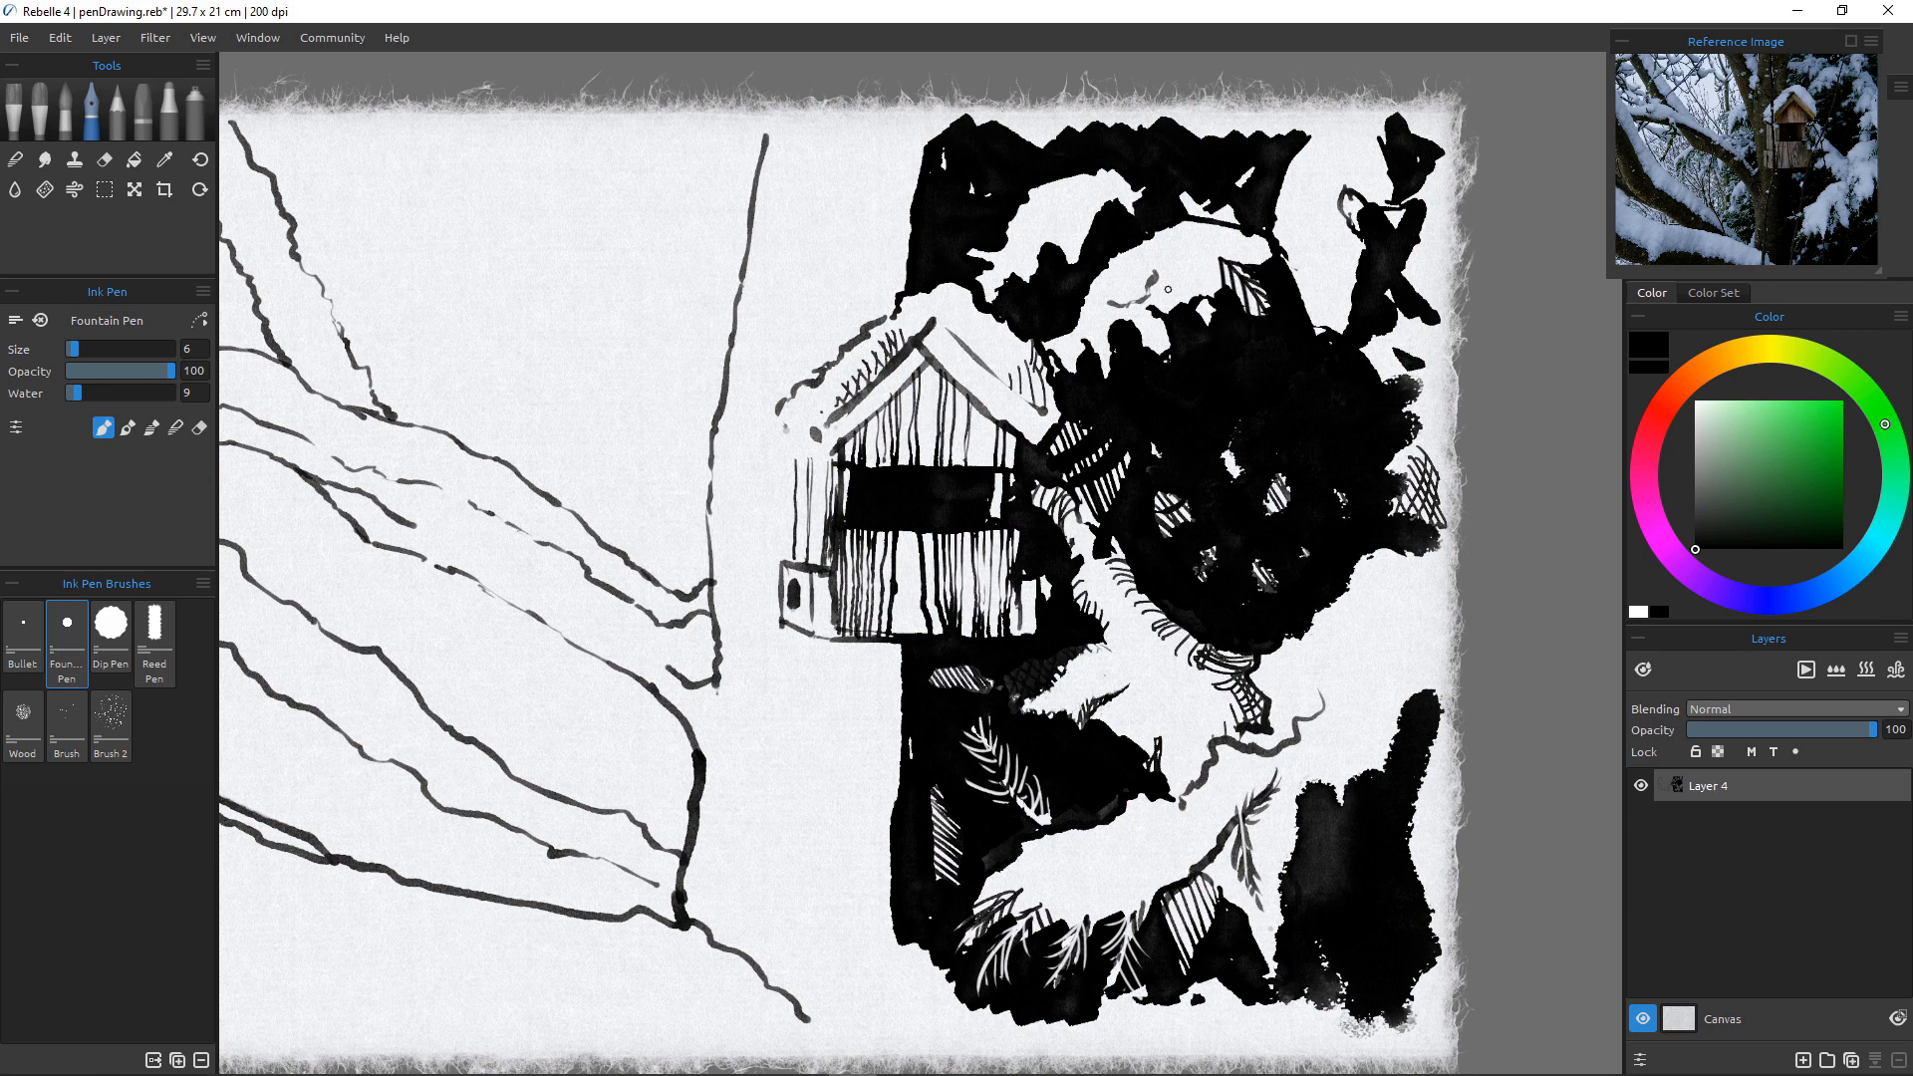
mouse_move(1172, 257)
left_mouse_down()
mouse_move(1221, 345)
mouse_move(1197, 277)
left_mouse_up()
mouse_move(1189, 259)
left_mouse_down()
mouse_move(1218, 291)
mouse_move(1180, 273)
mouse_move(1193, 299)
left_mouse_up()
mouse_move(1203, 304)
left_mouse_down()
mouse_move(1173, 371)
mouse_move(1138, 307)
mouse_move(1180, 375)
mouse_move(1143, 311)
mouse_move(1189, 363)
mouse_move(1145, 344)
left_mouse_up()
left_click_drag(1148, 320, 1164, 352)
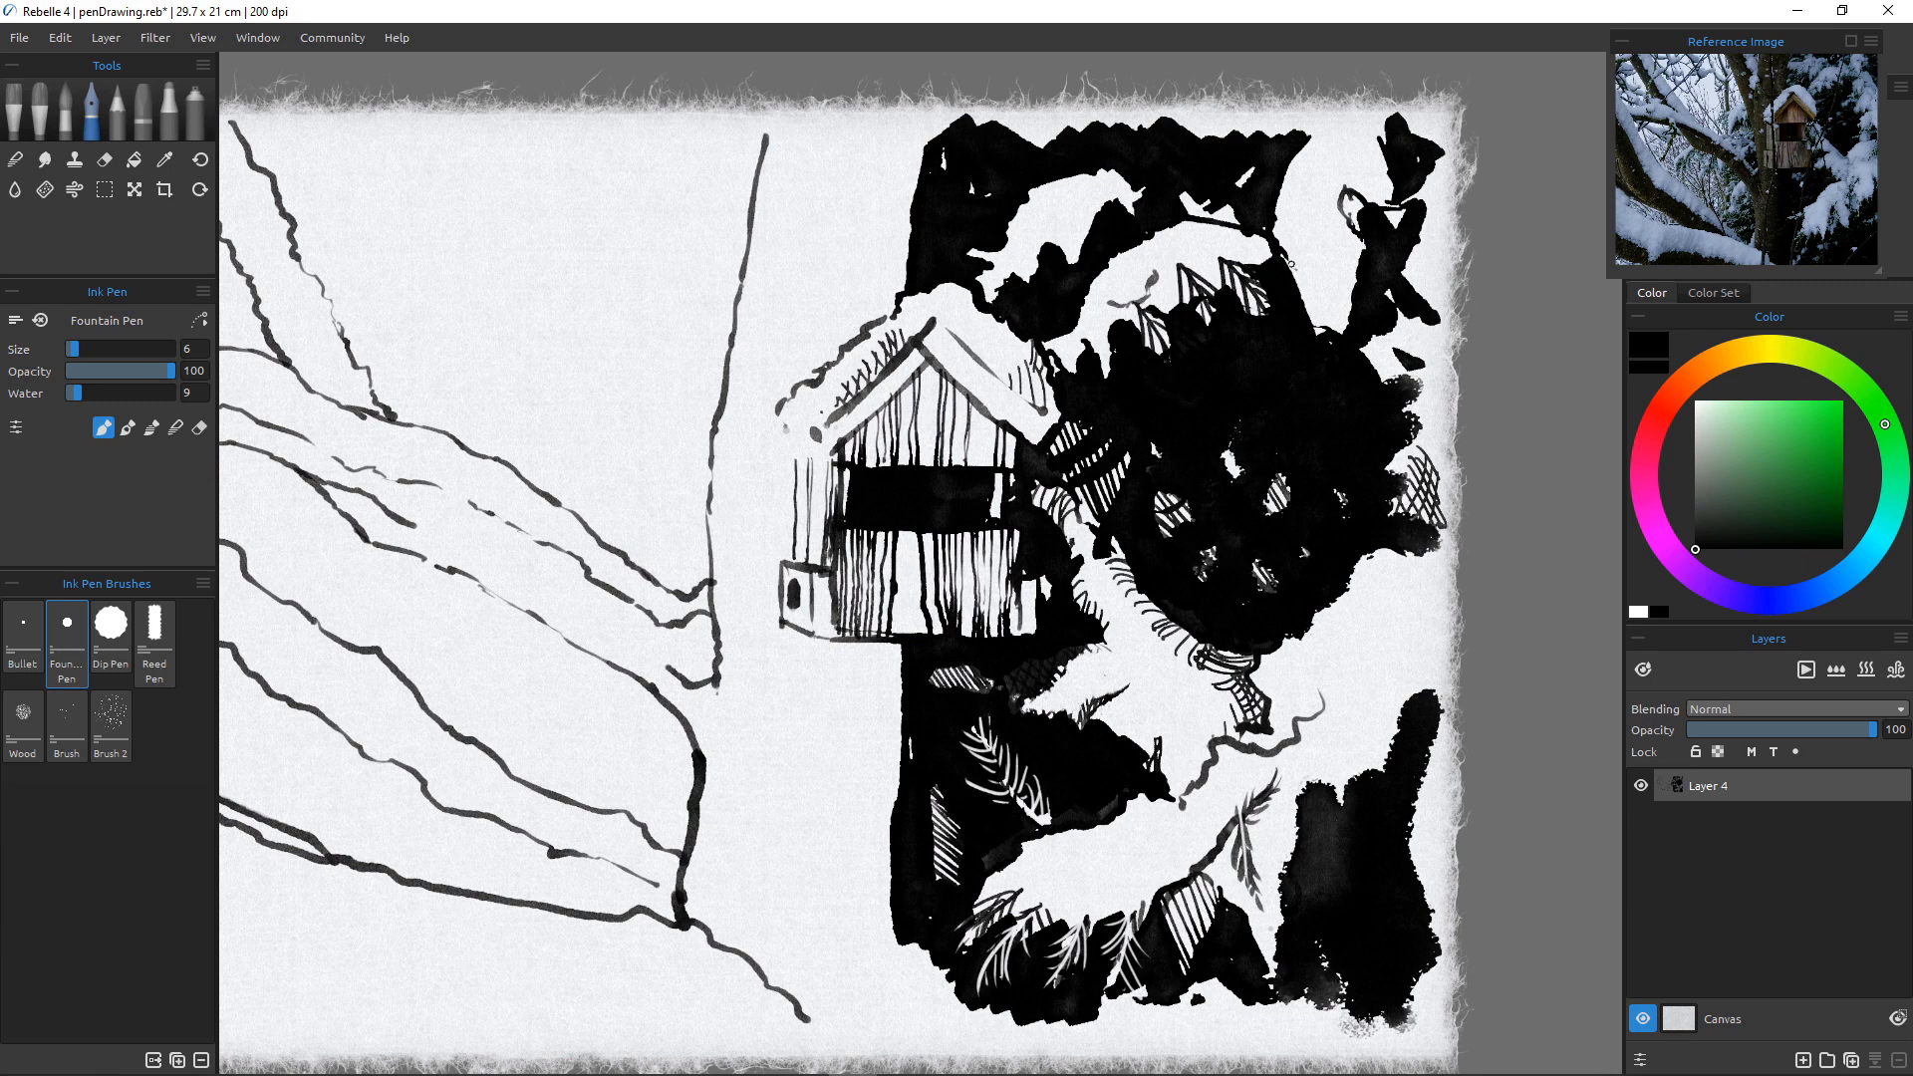
mouse_move(1311, 223)
left_mouse_down()
mouse_move(1289, 267)
mouse_move(1300, 246)
mouse_move(1295, 289)
mouse_move(1318, 255)
mouse_move(1326, 327)
left_mouse_up()
left_click_drag(1330, 248, 1351, 309)
Erase thin white needles into the dark foliage under the right-hand needle tufts with the Fountain Pen.
key("e")
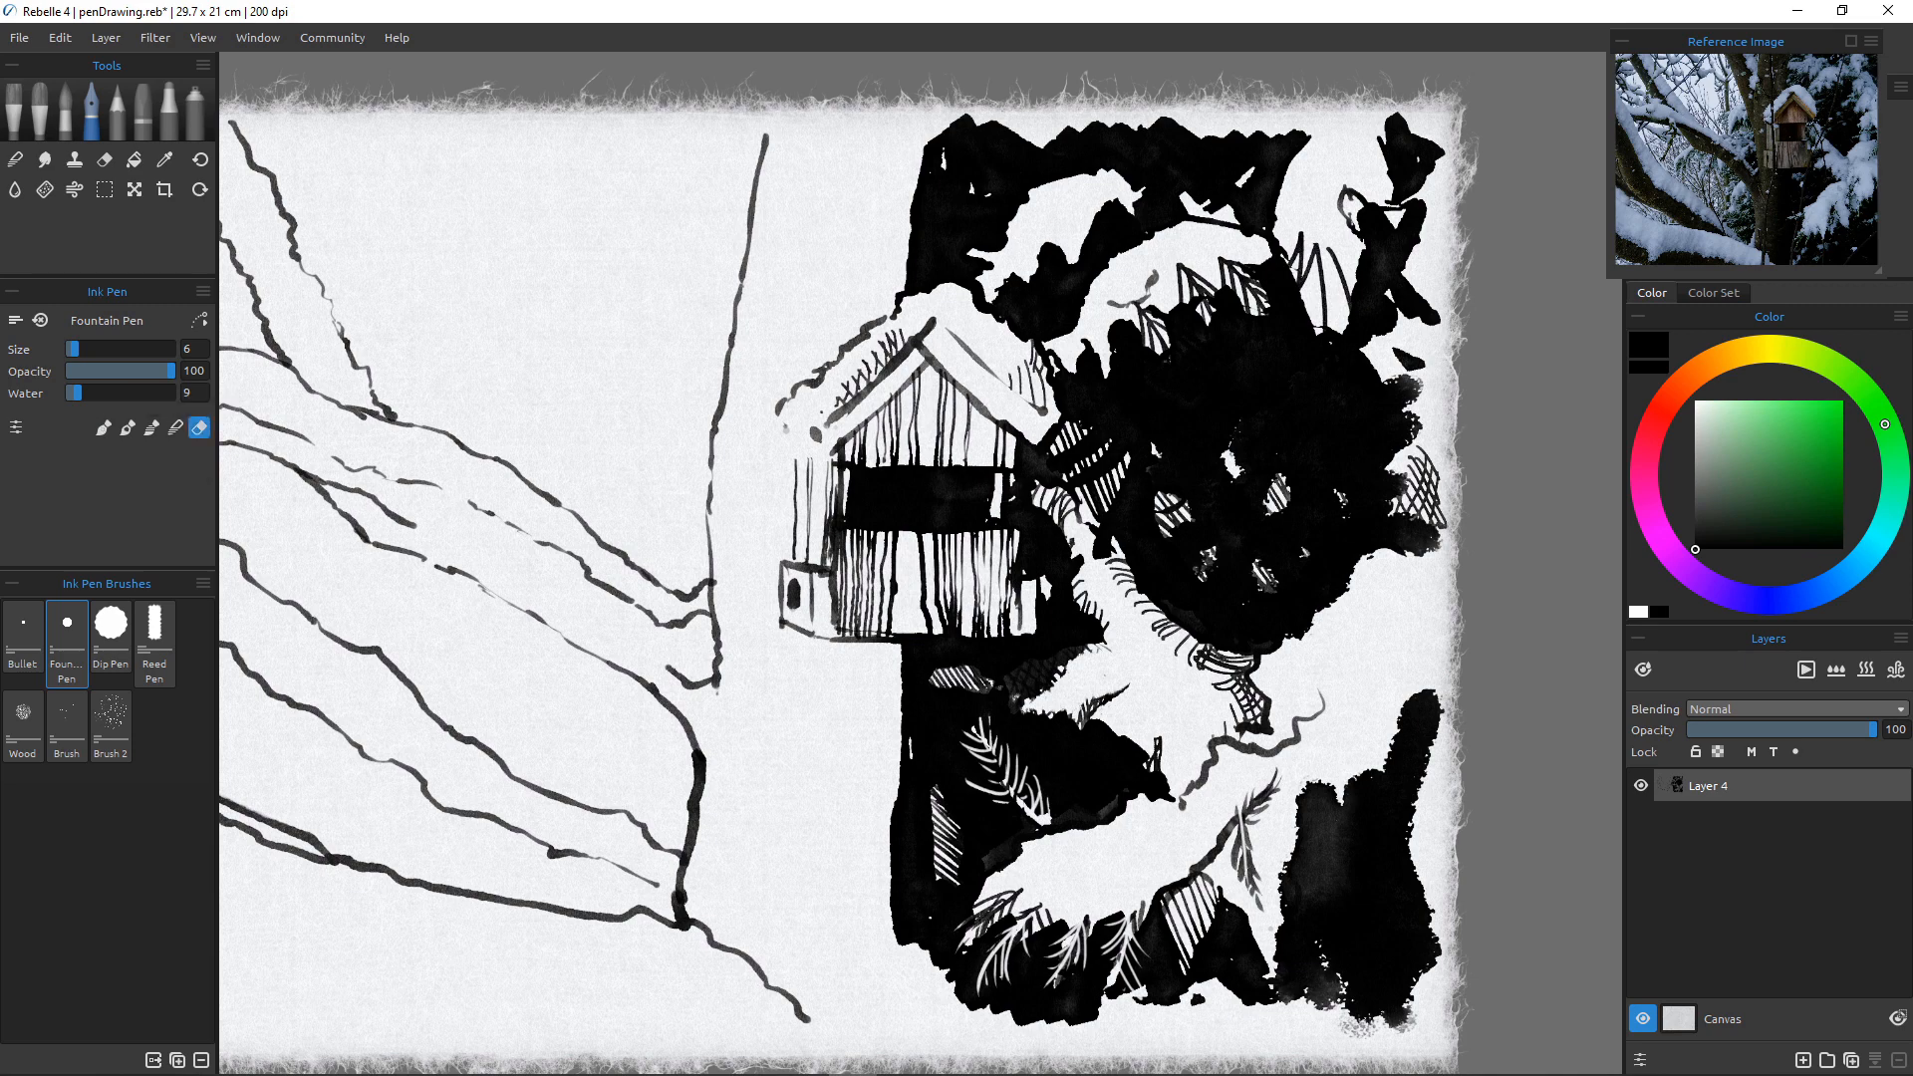
mouse_move(1257, 299)
left_mouse_down()
mouse_move(1287, 367)
mouse_move(1302, 349)
left_mouse_up()
mouse_move(1261, 288)
left_mouse_down()
mouse_move(1285, 308)
mouse_move(1299, 289)
mouse_move(1228, 329)
mouse_move(1247, 346)
left_mouse_up()
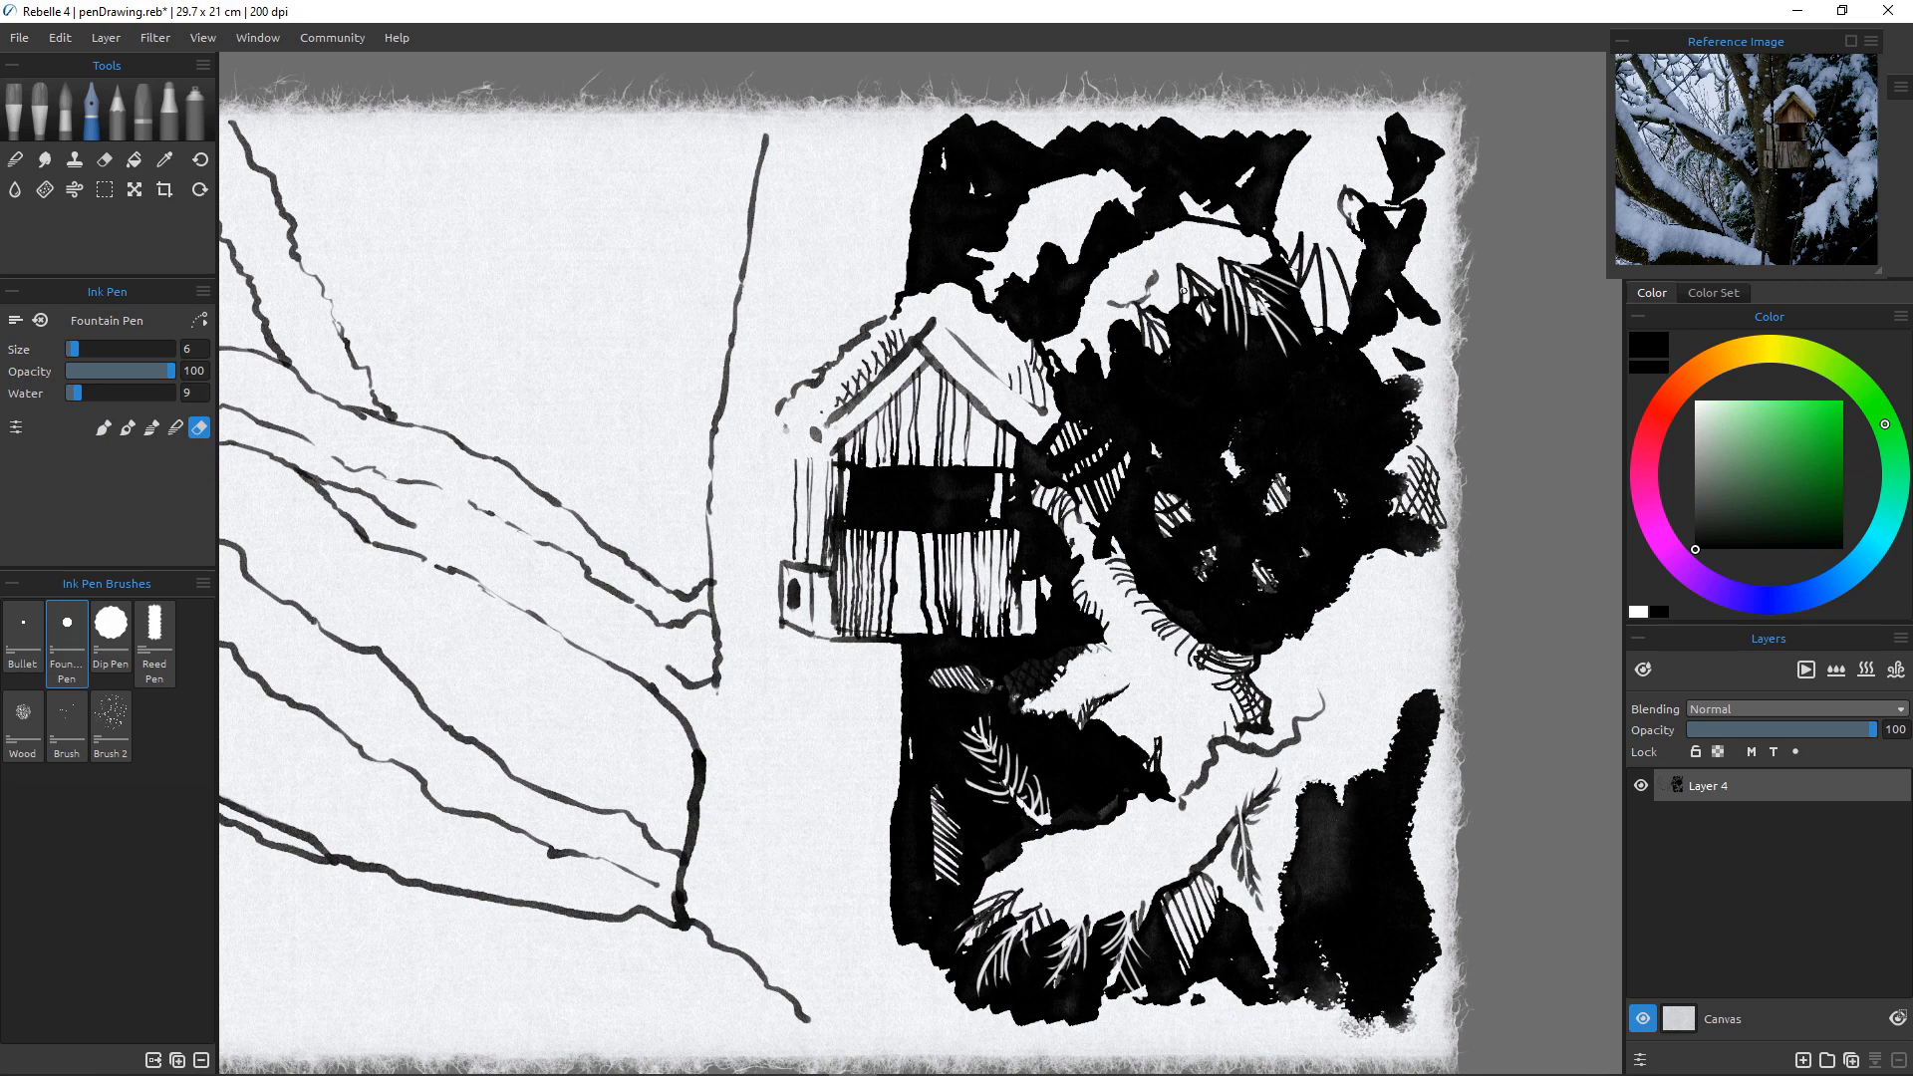
scroll(1266, 306, "up", 5)
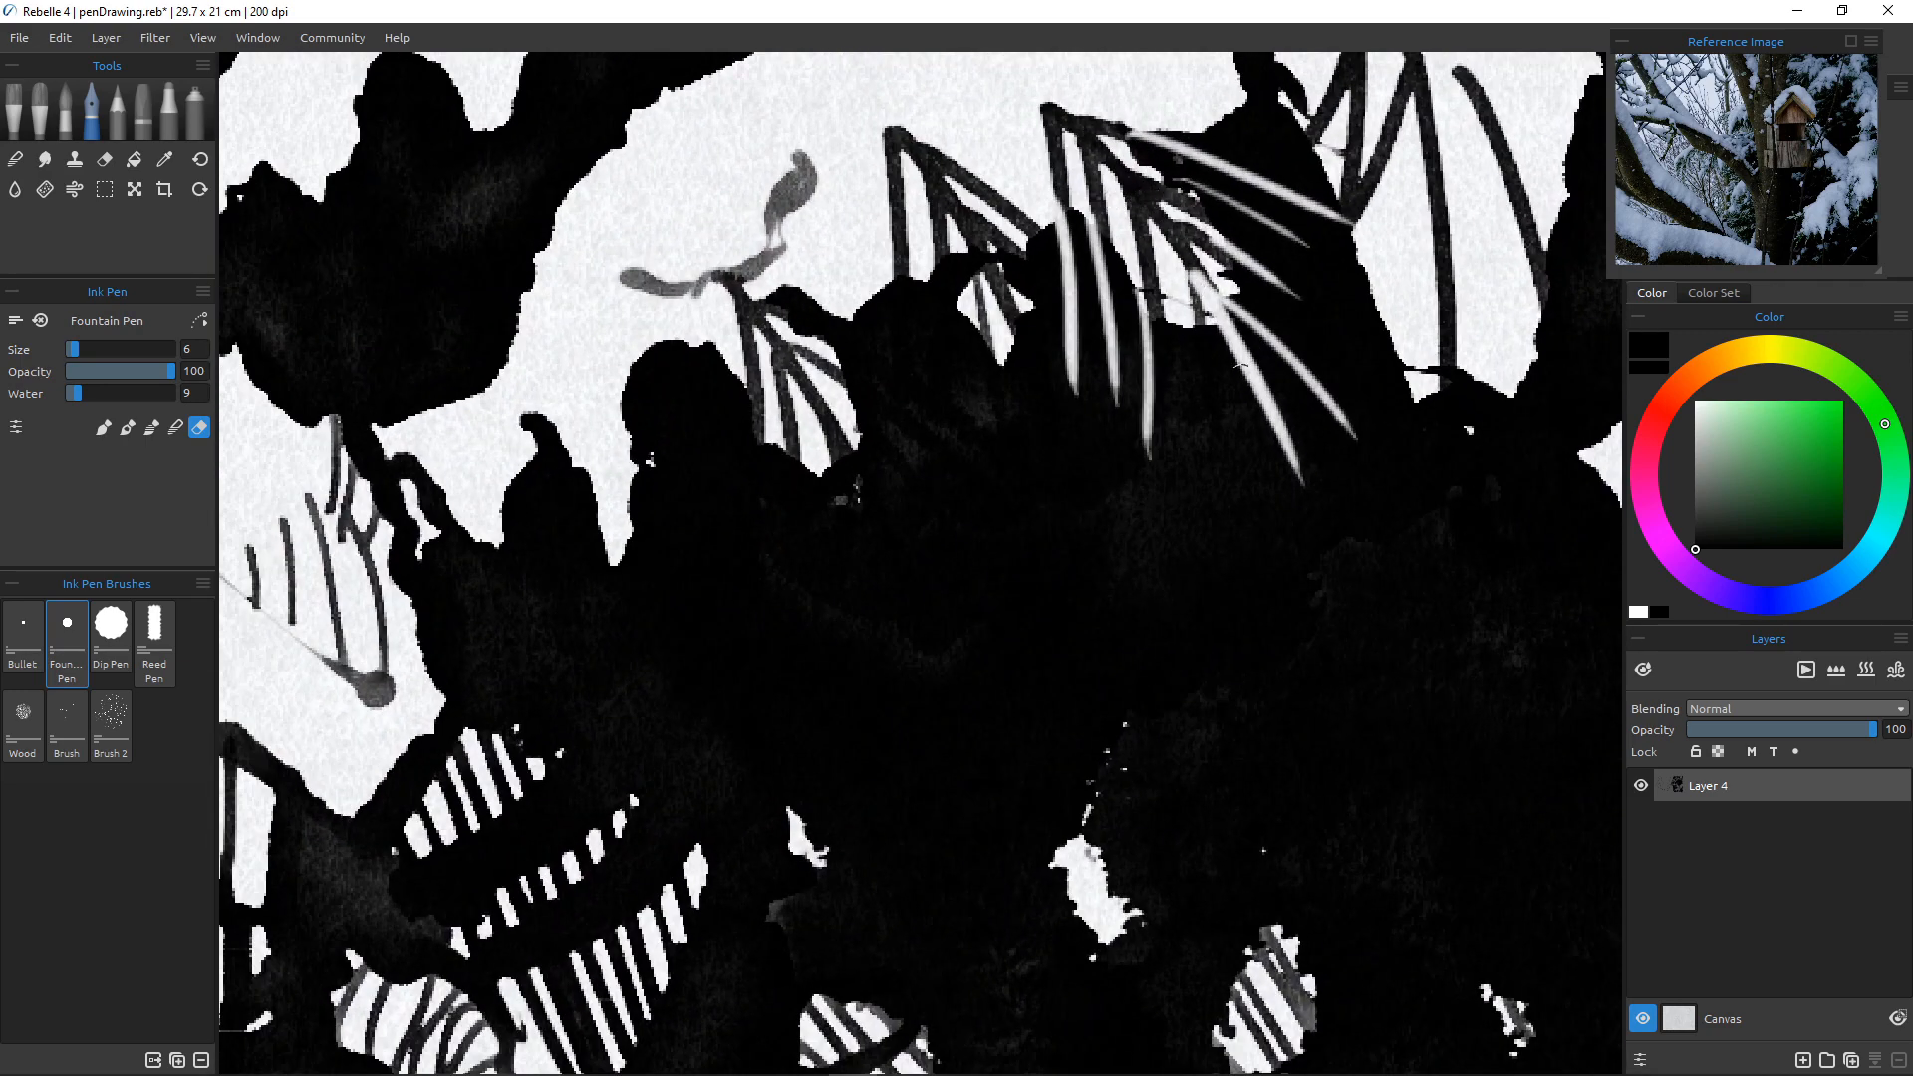
left_click_drag(1204, 315, 1206, 383)
left_click_drag(1011, 311, 1054, 422)
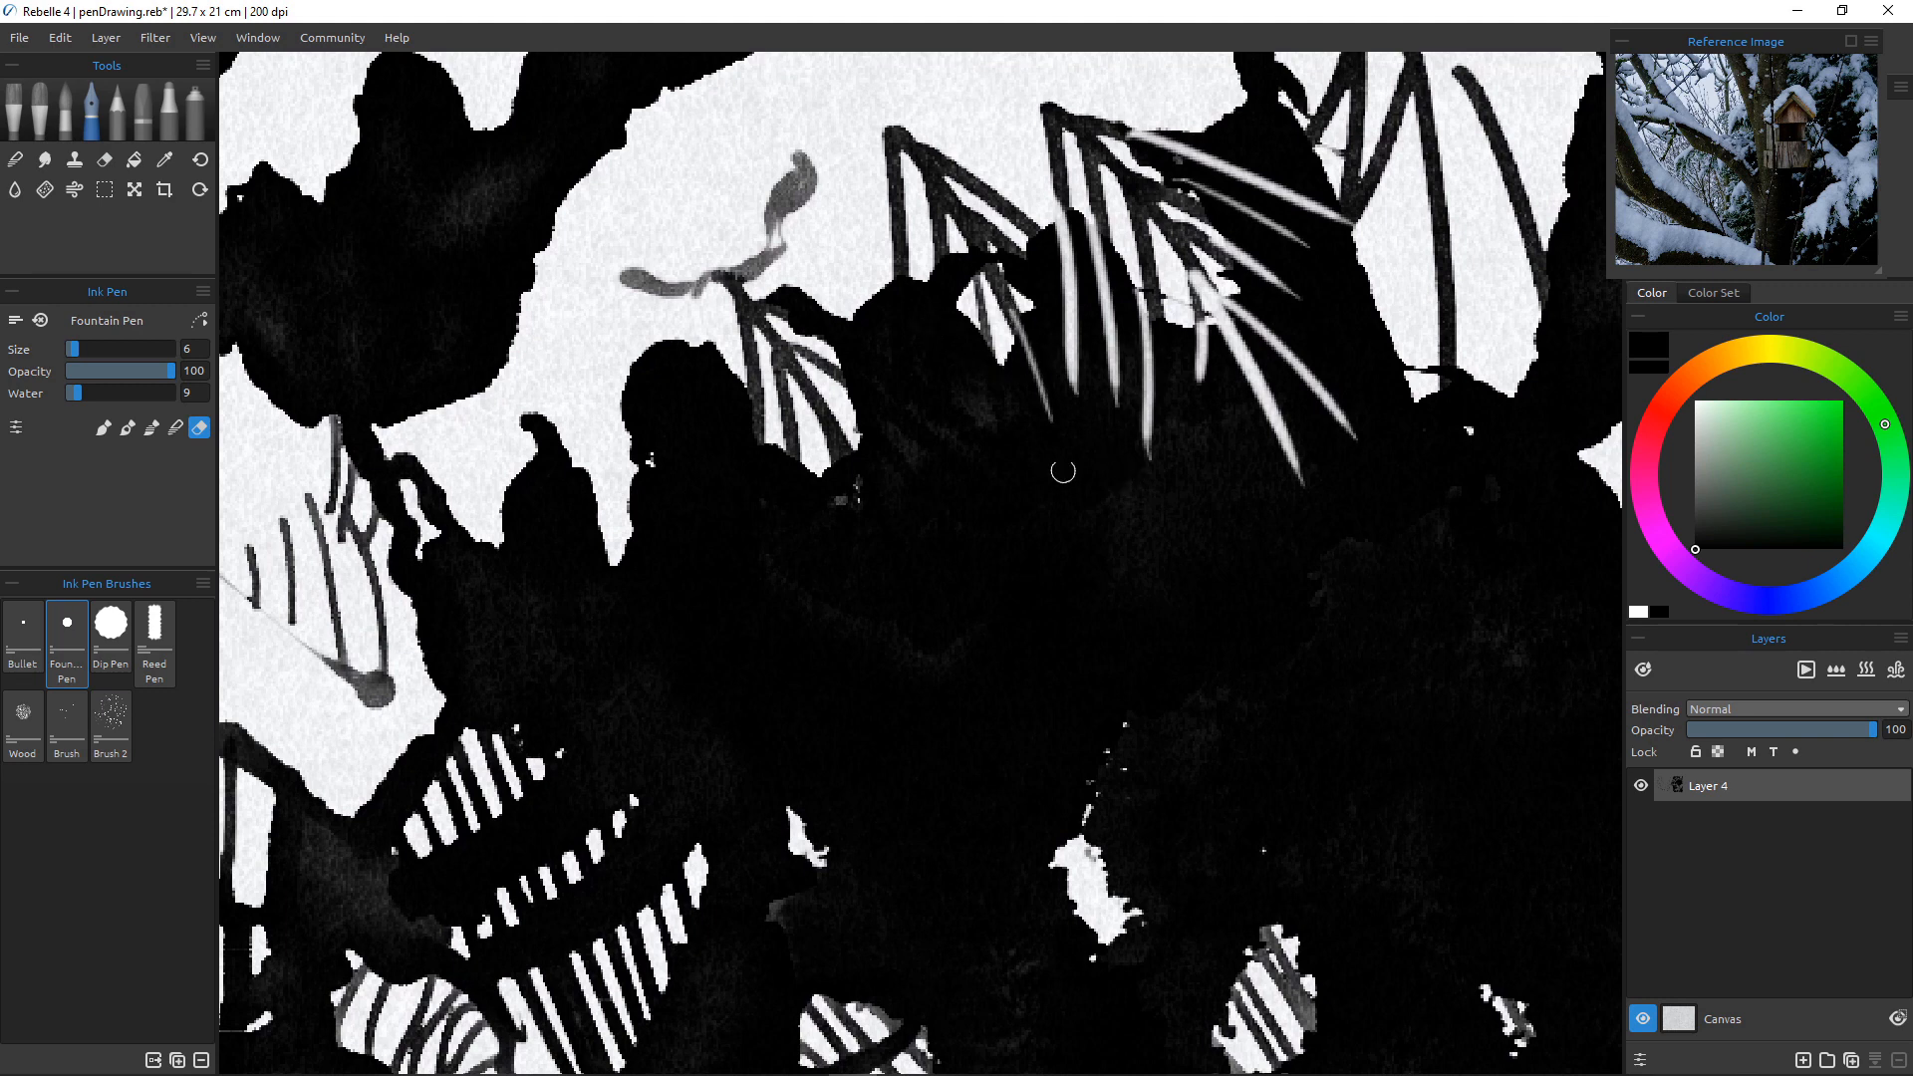
left_click_drag(988, 341, 997, 471)
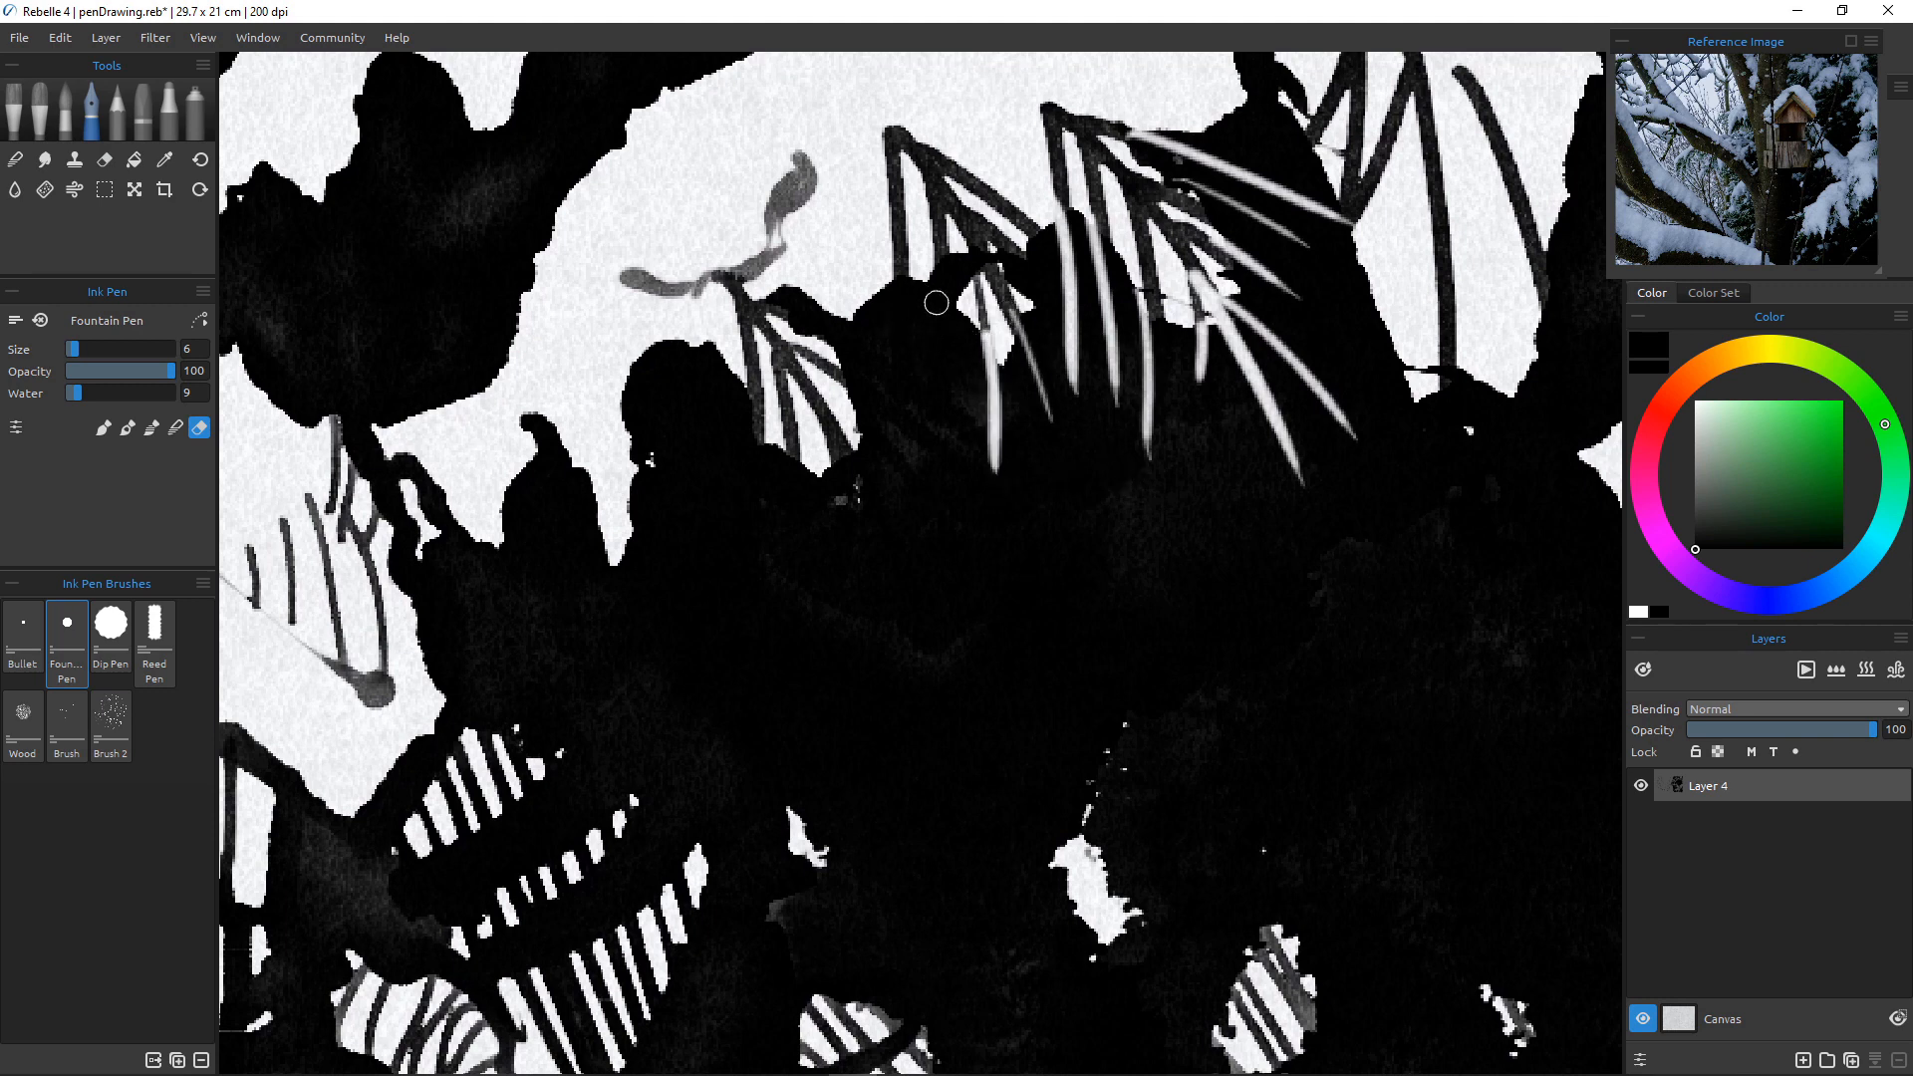
Continue the left-hand needle tufts into the dark foliage as thin white lines with the erasing Fountain Pen.
left_click_drag(937, 297, 940, 409)
mouse_move(900, 267)
left_mouse_down()
mouse_move(949, 505)
mouse_move(1024, 609)
mouse_move(1084, 511)
mouse_move(836, 375)
mouse_move(960, 489)
left_mouse_up()
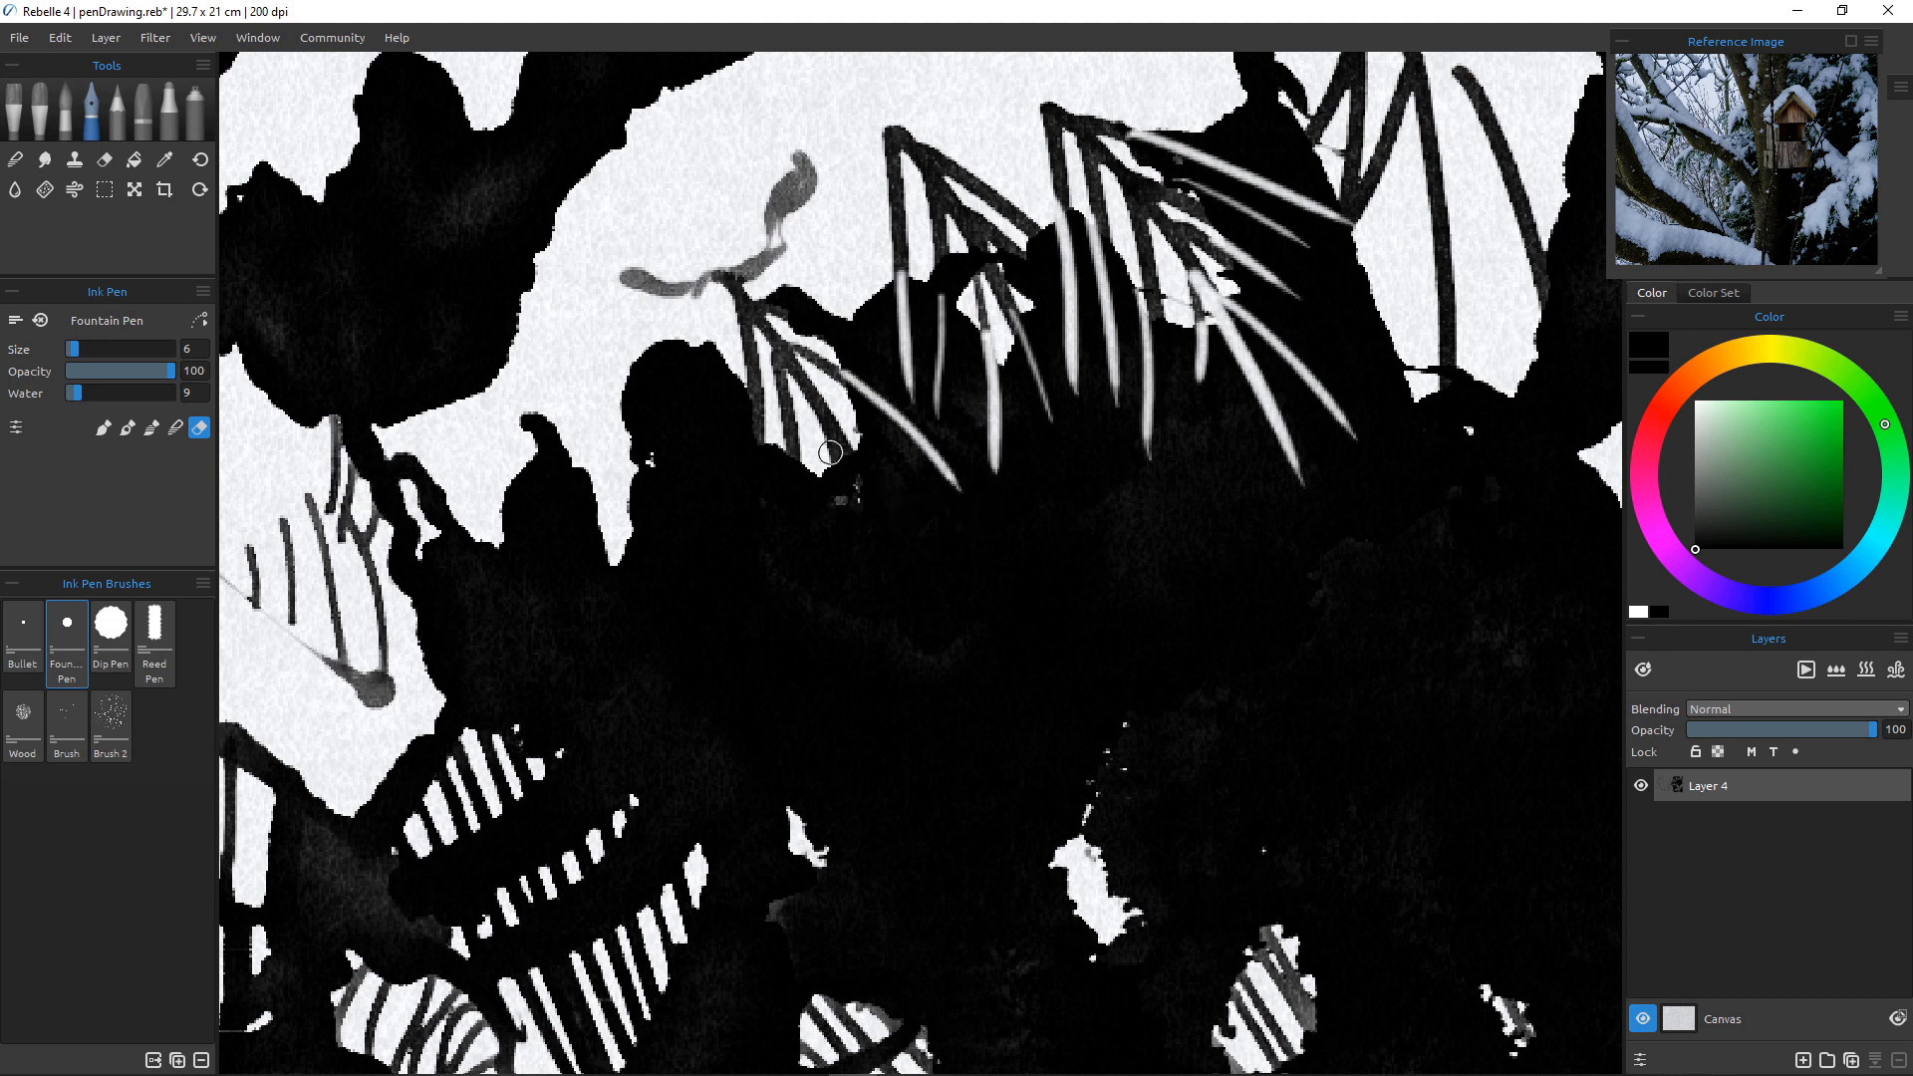
left_click_drag(833, 454, 890, 604)
left_click_drag(840, 451, 910, 610)
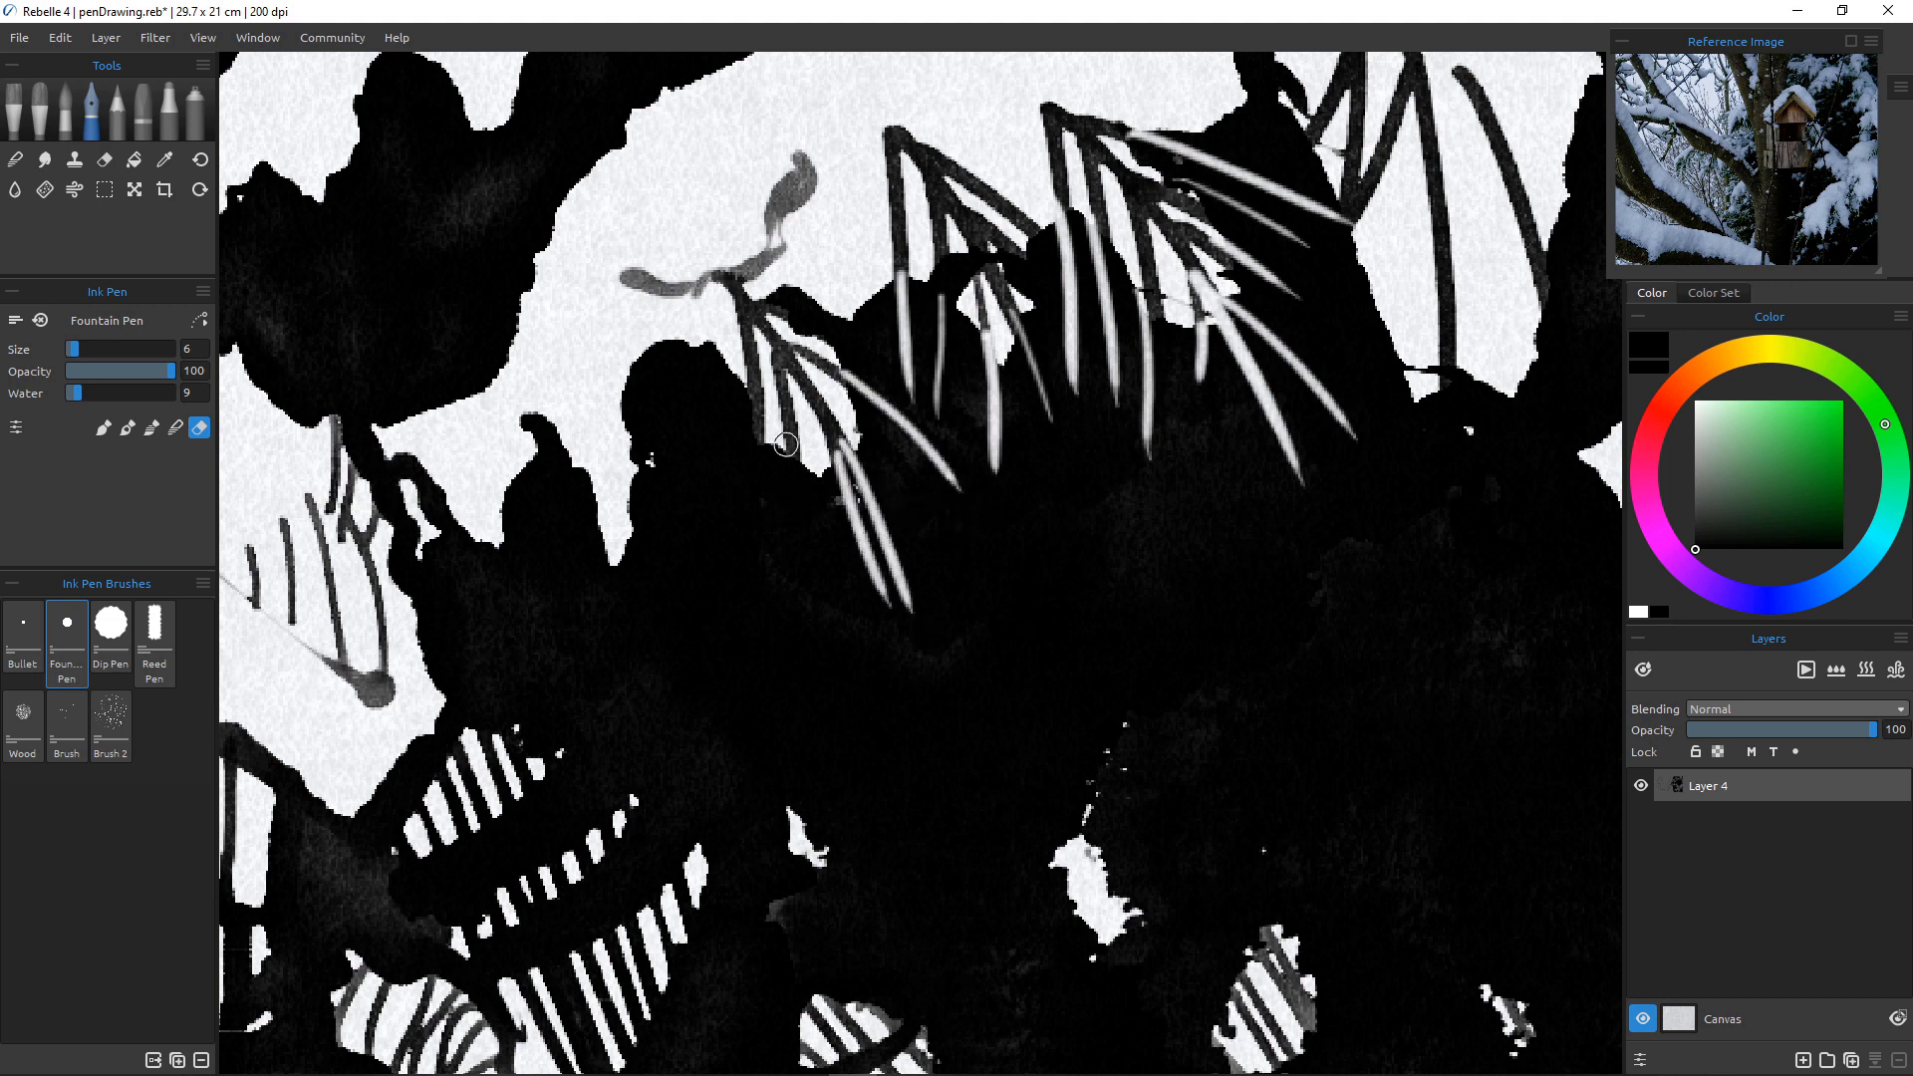
left_click_drag(783, 438, 805, 565)
left_click_drag(748, 393, 777, 624)
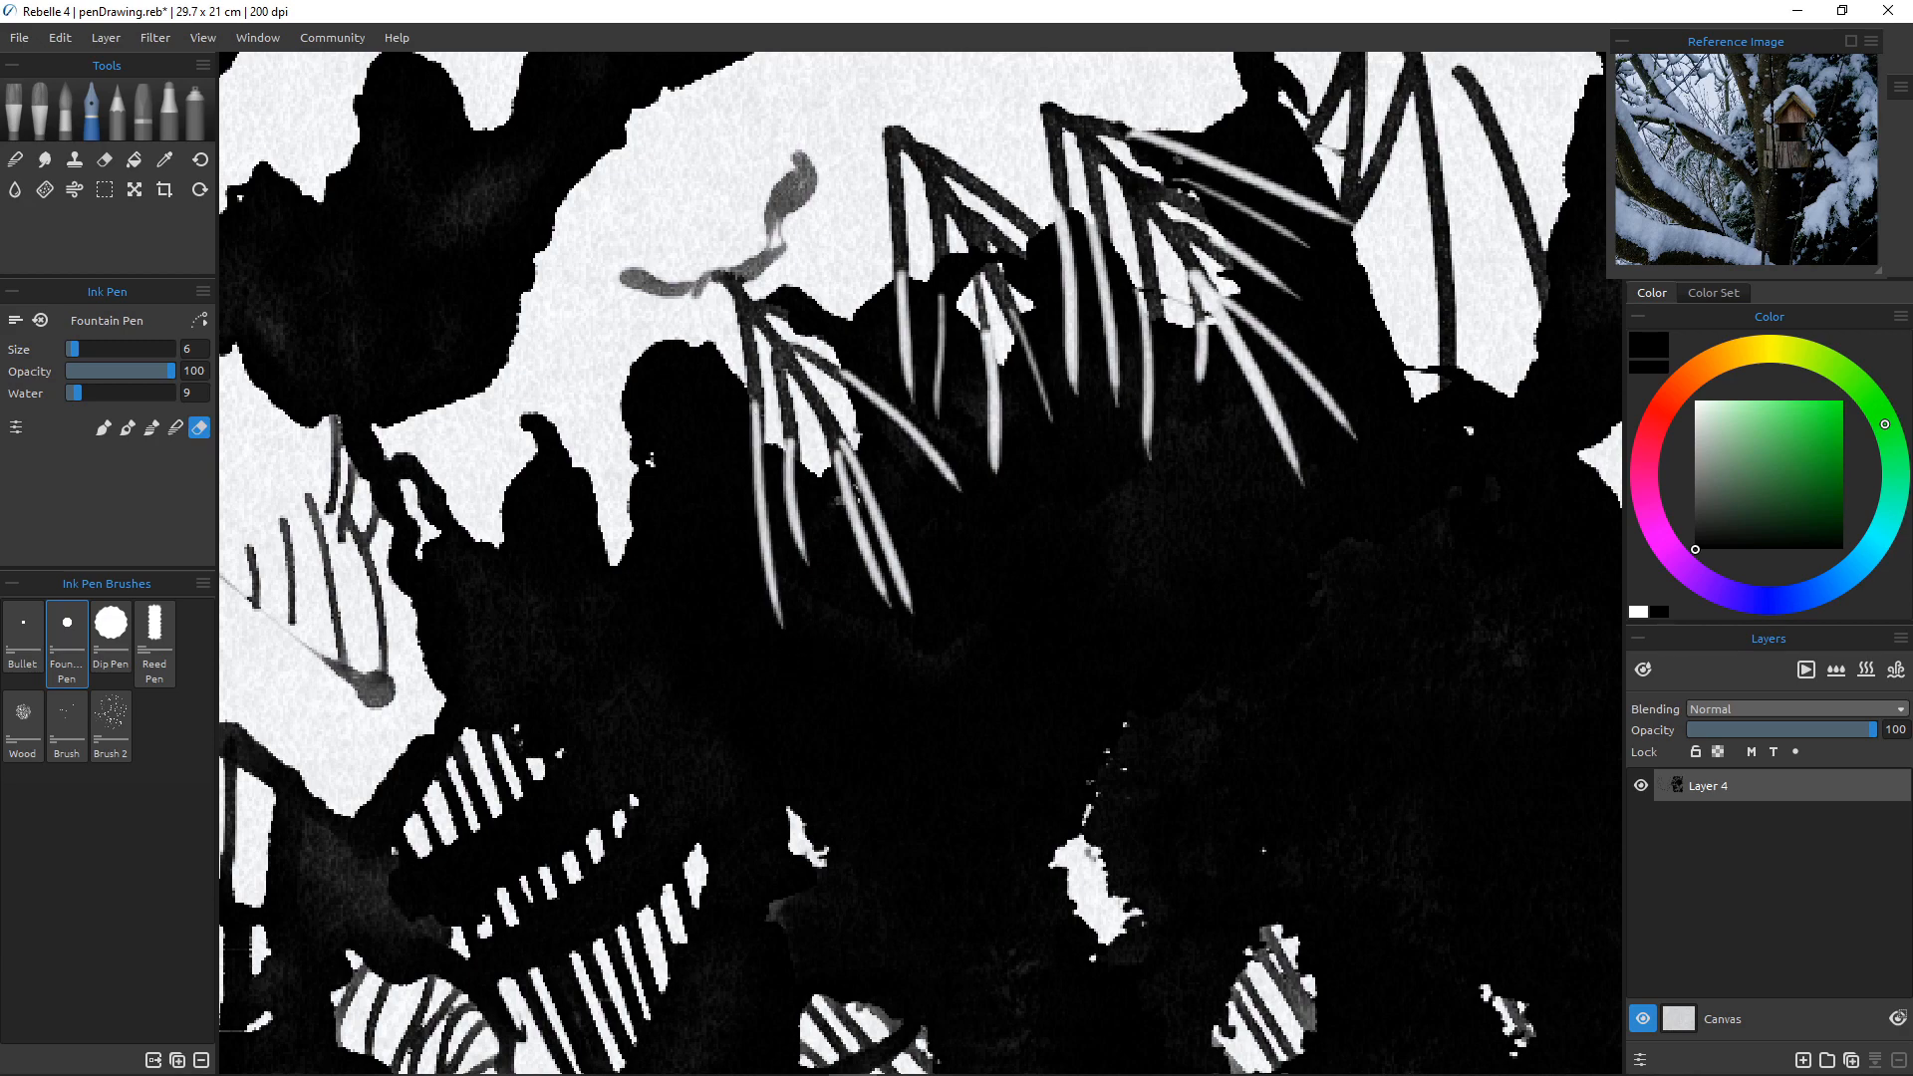
Erase the stray grey squiggle on the snow clump above the dark foliage with the Reed Pen.
scroll(737, 862, "down", 10)
scroll(738, 862, "up", 2)
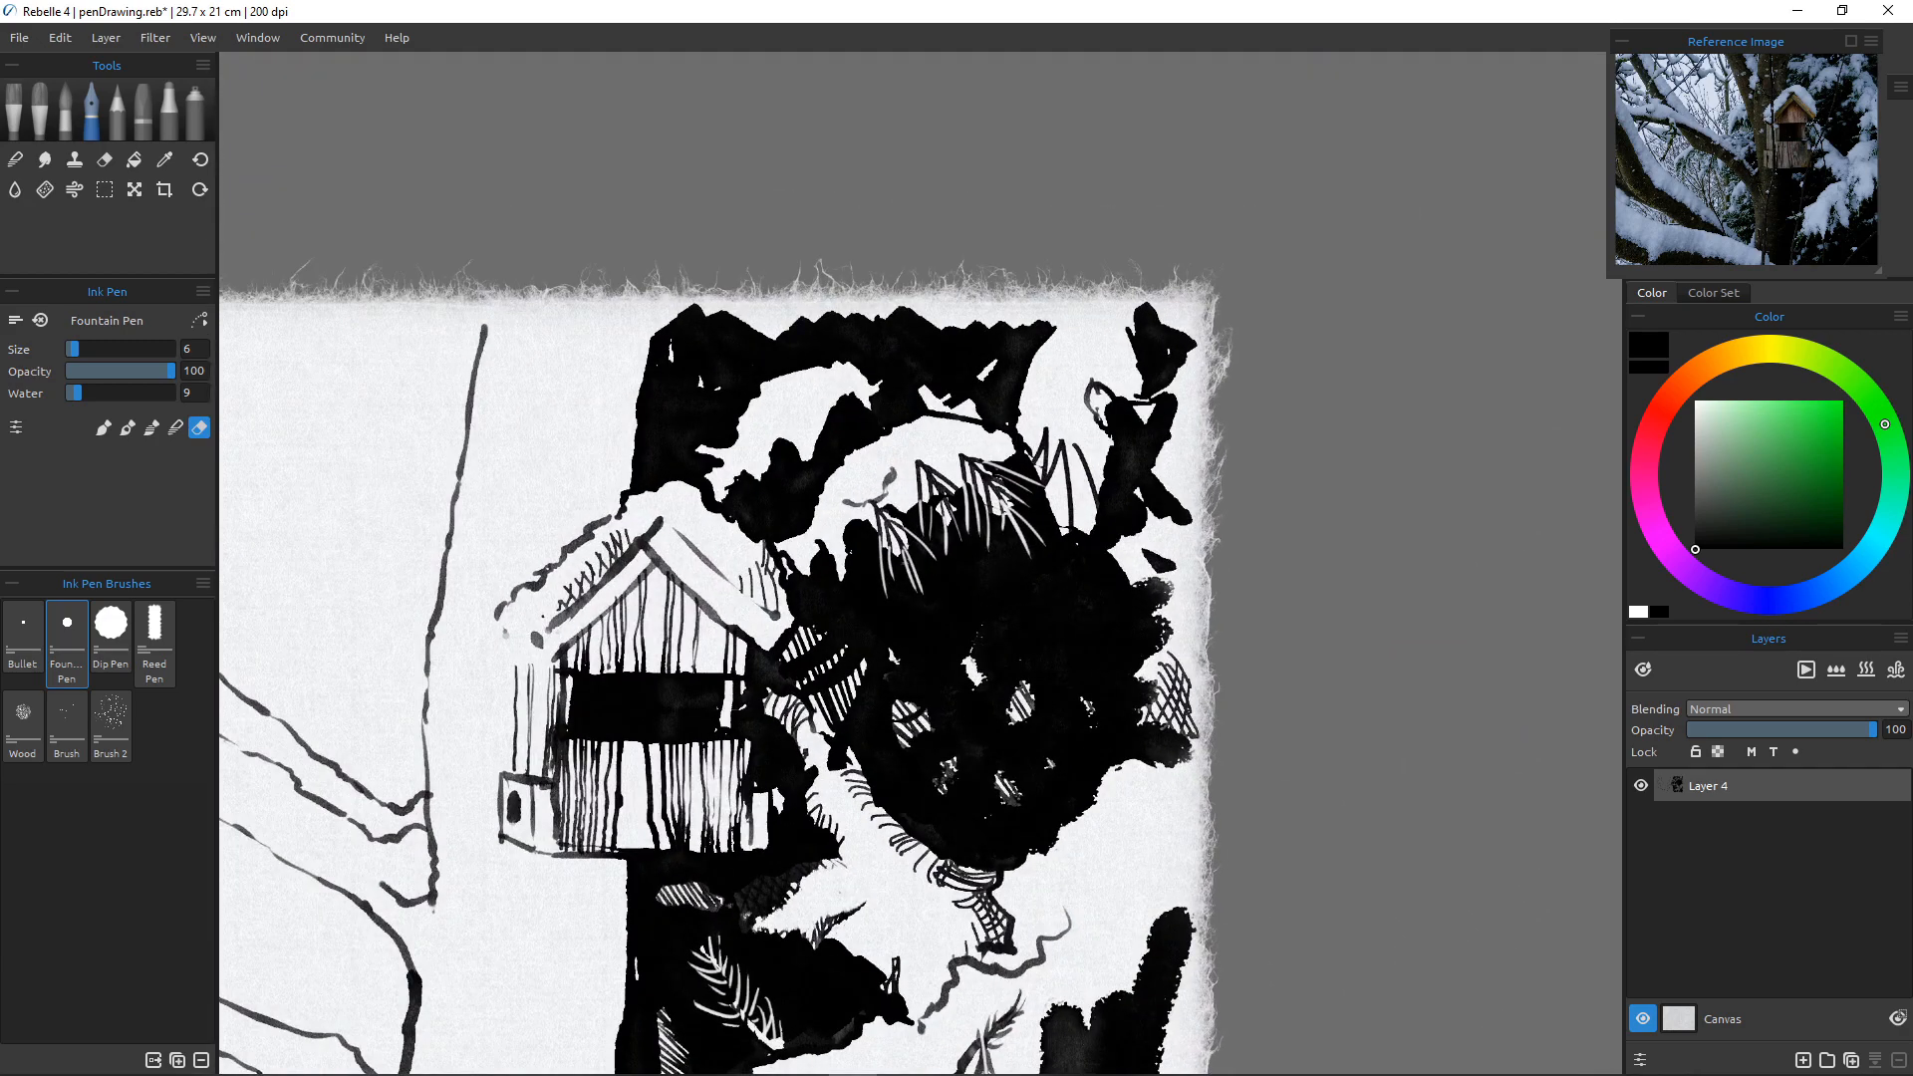
scroll(904, 578, "up", 4)
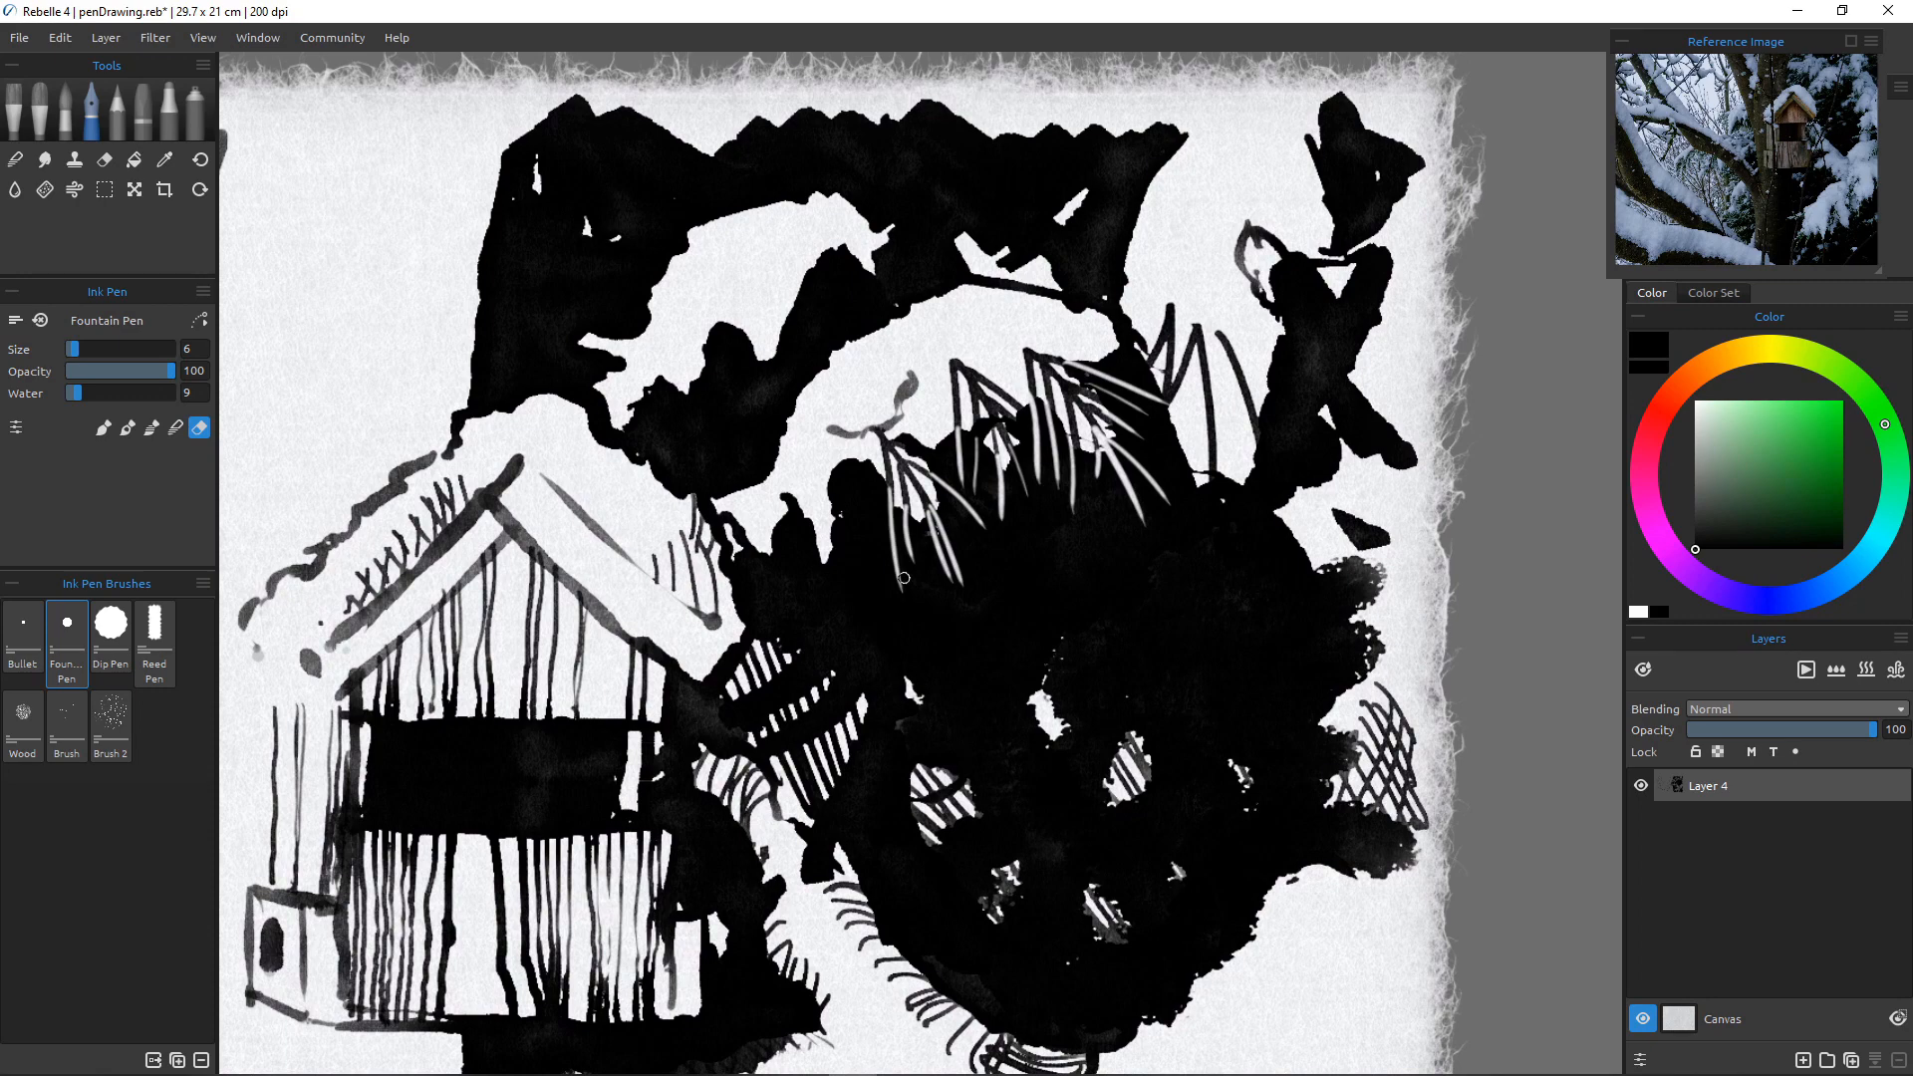
scroll(951, 668, "down", 6)
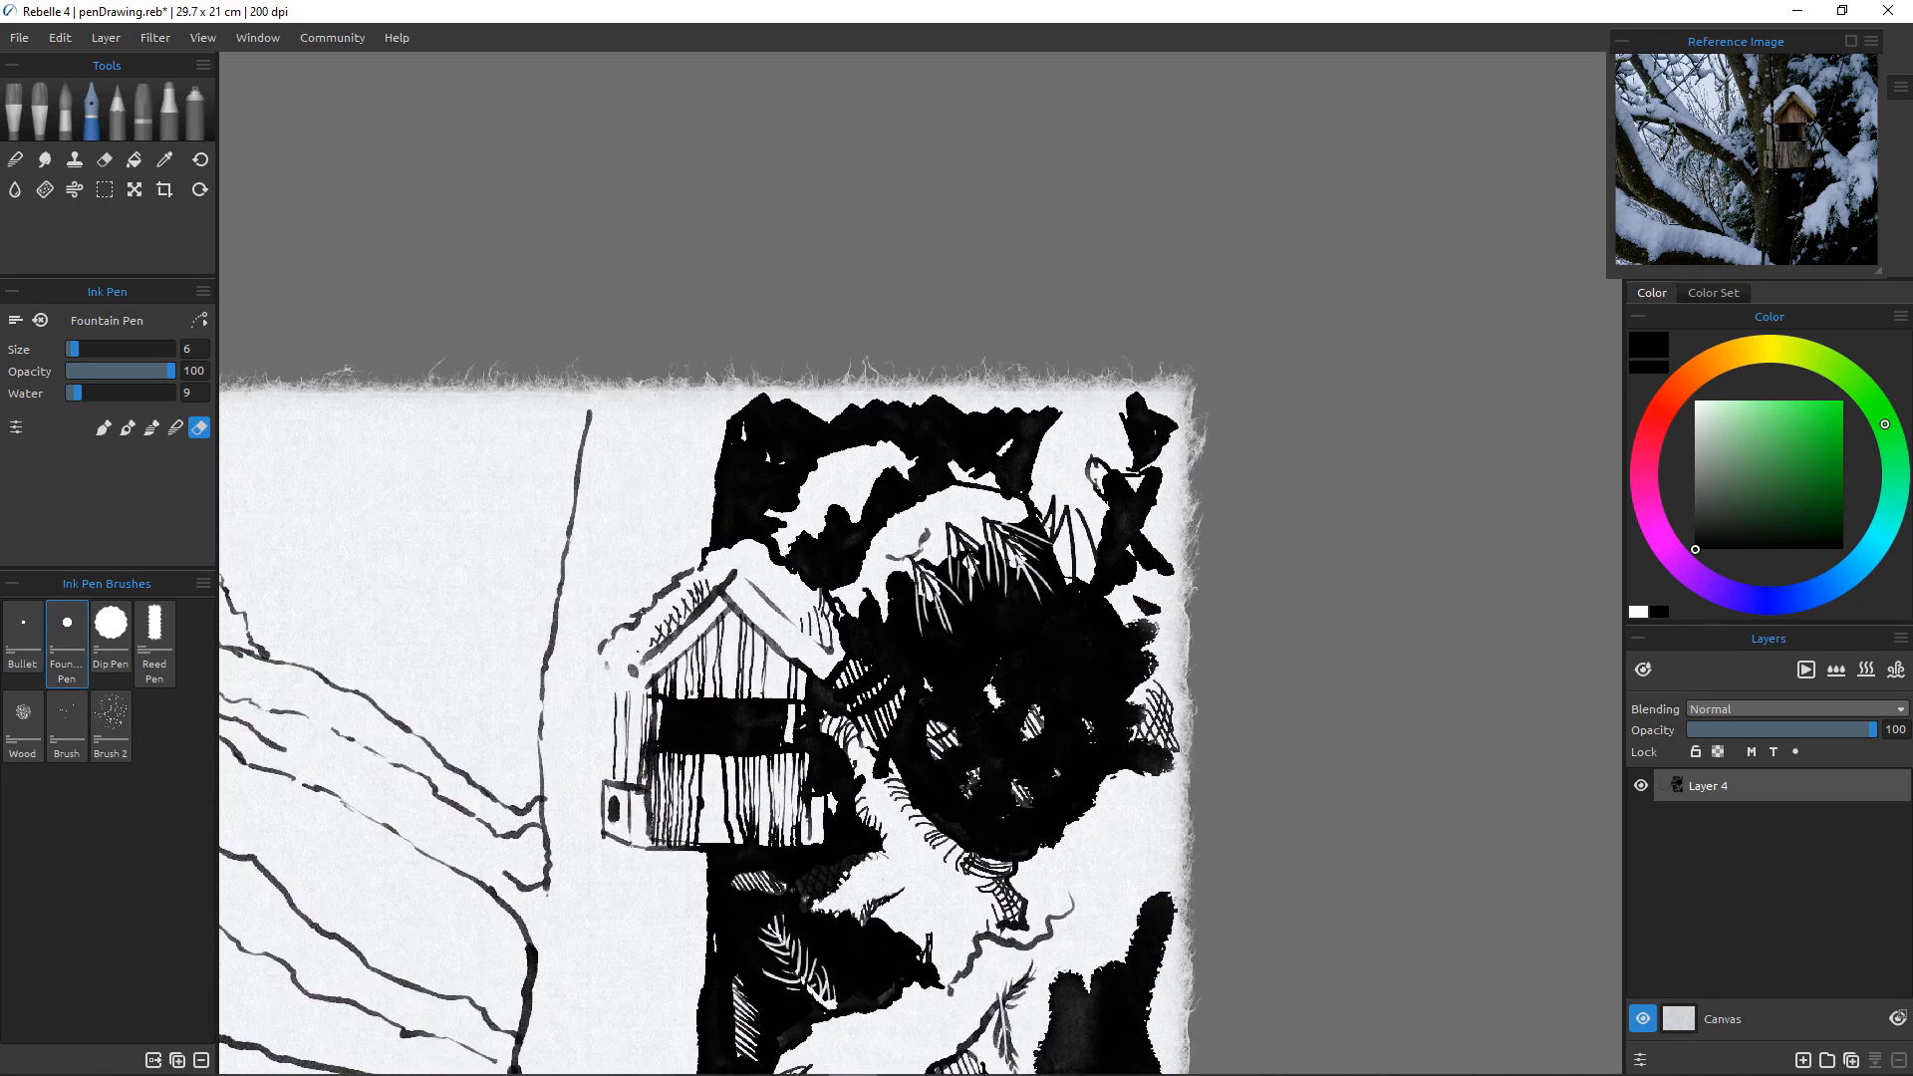
scroll(951, 668, "up", 1)
left_click_drag(952, 668, 1099, 527)
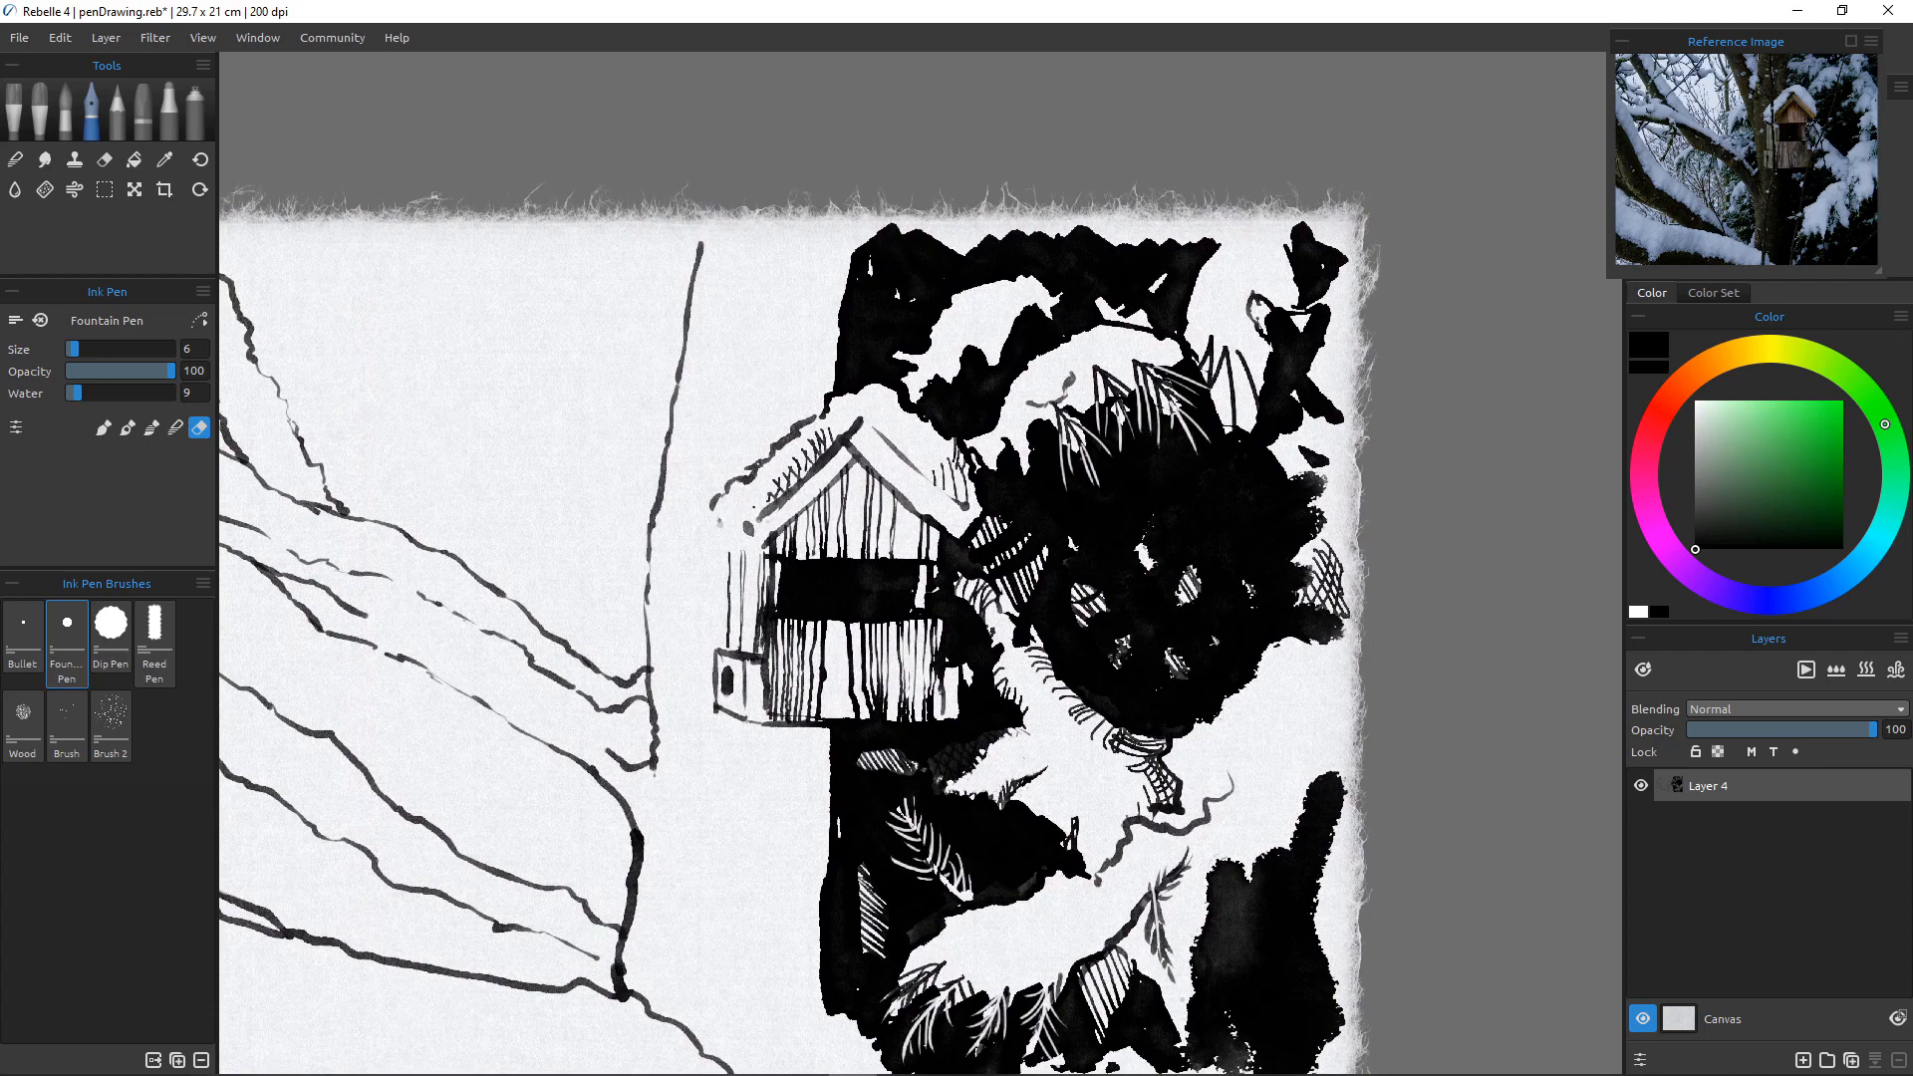
scroll(937, 698, "down", 2)
scroll(937, 697, "up", 1)
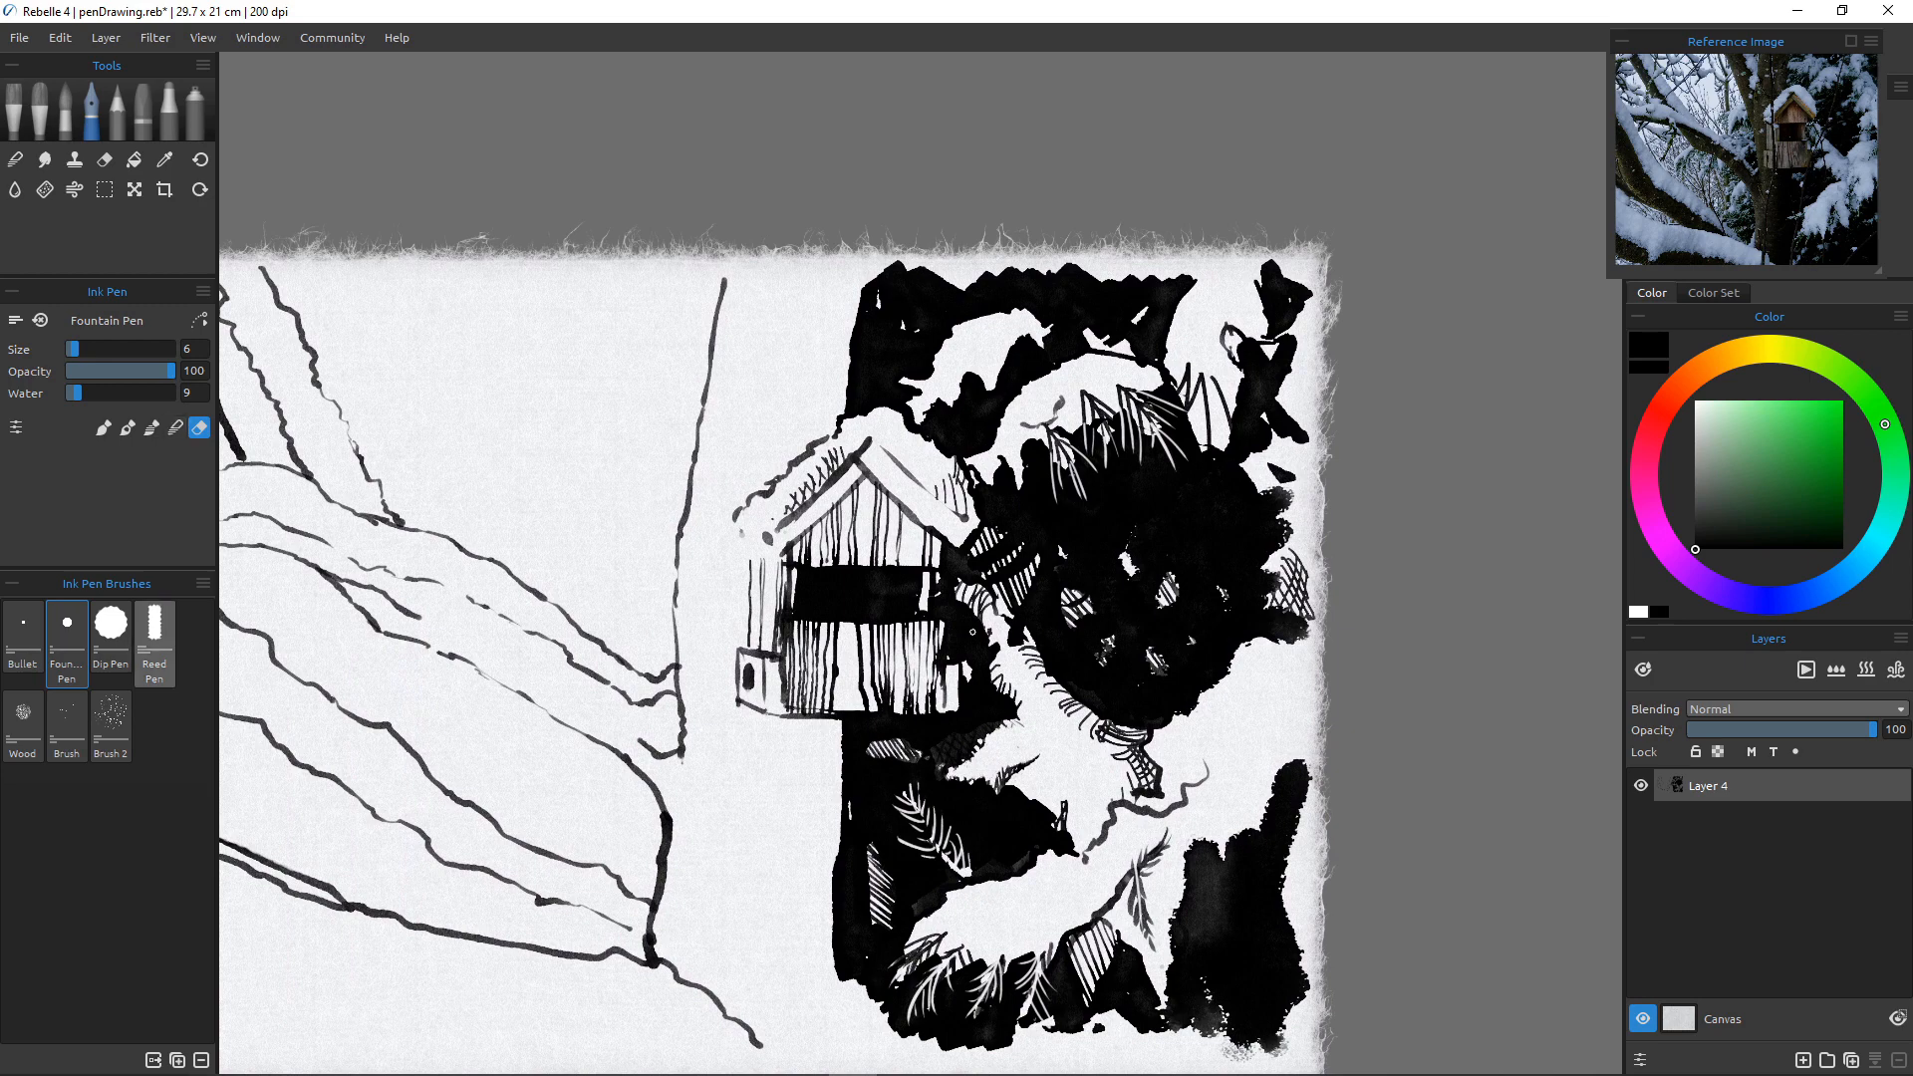
left_click(155, 633)
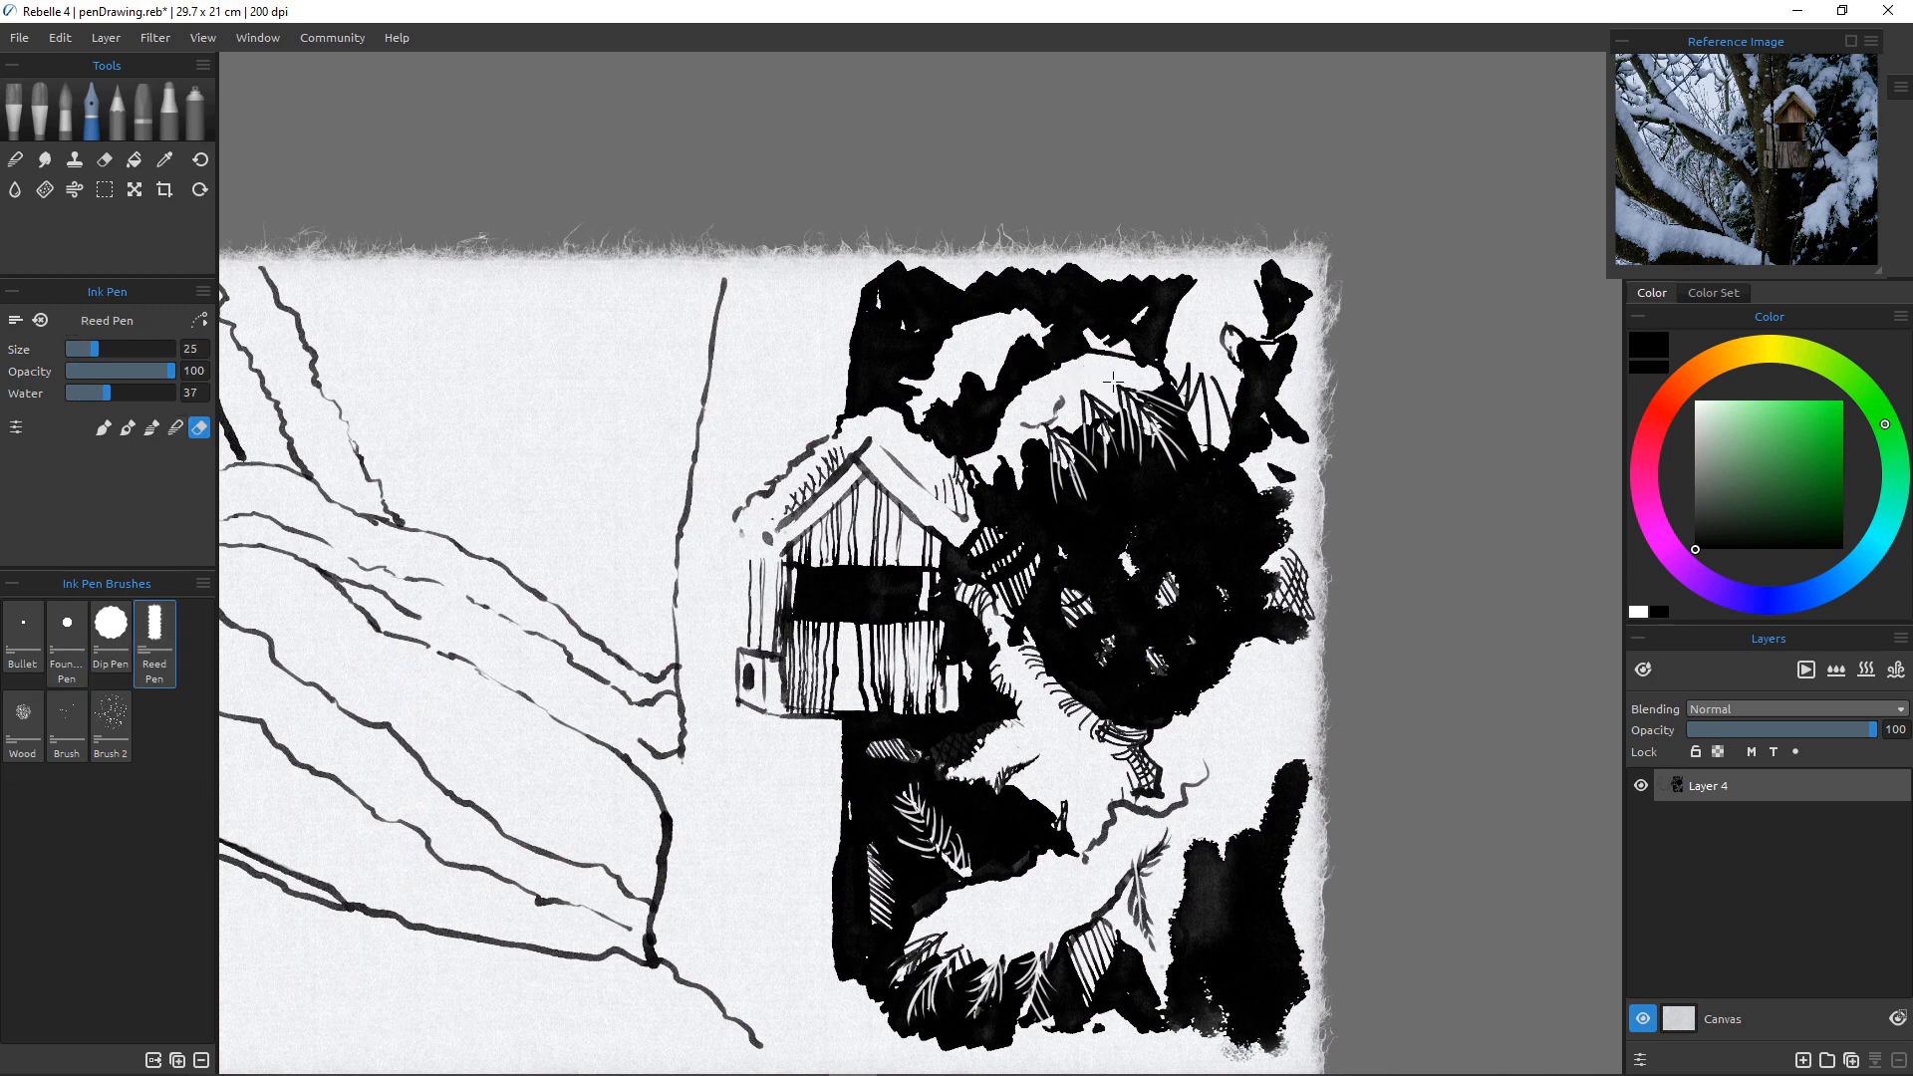
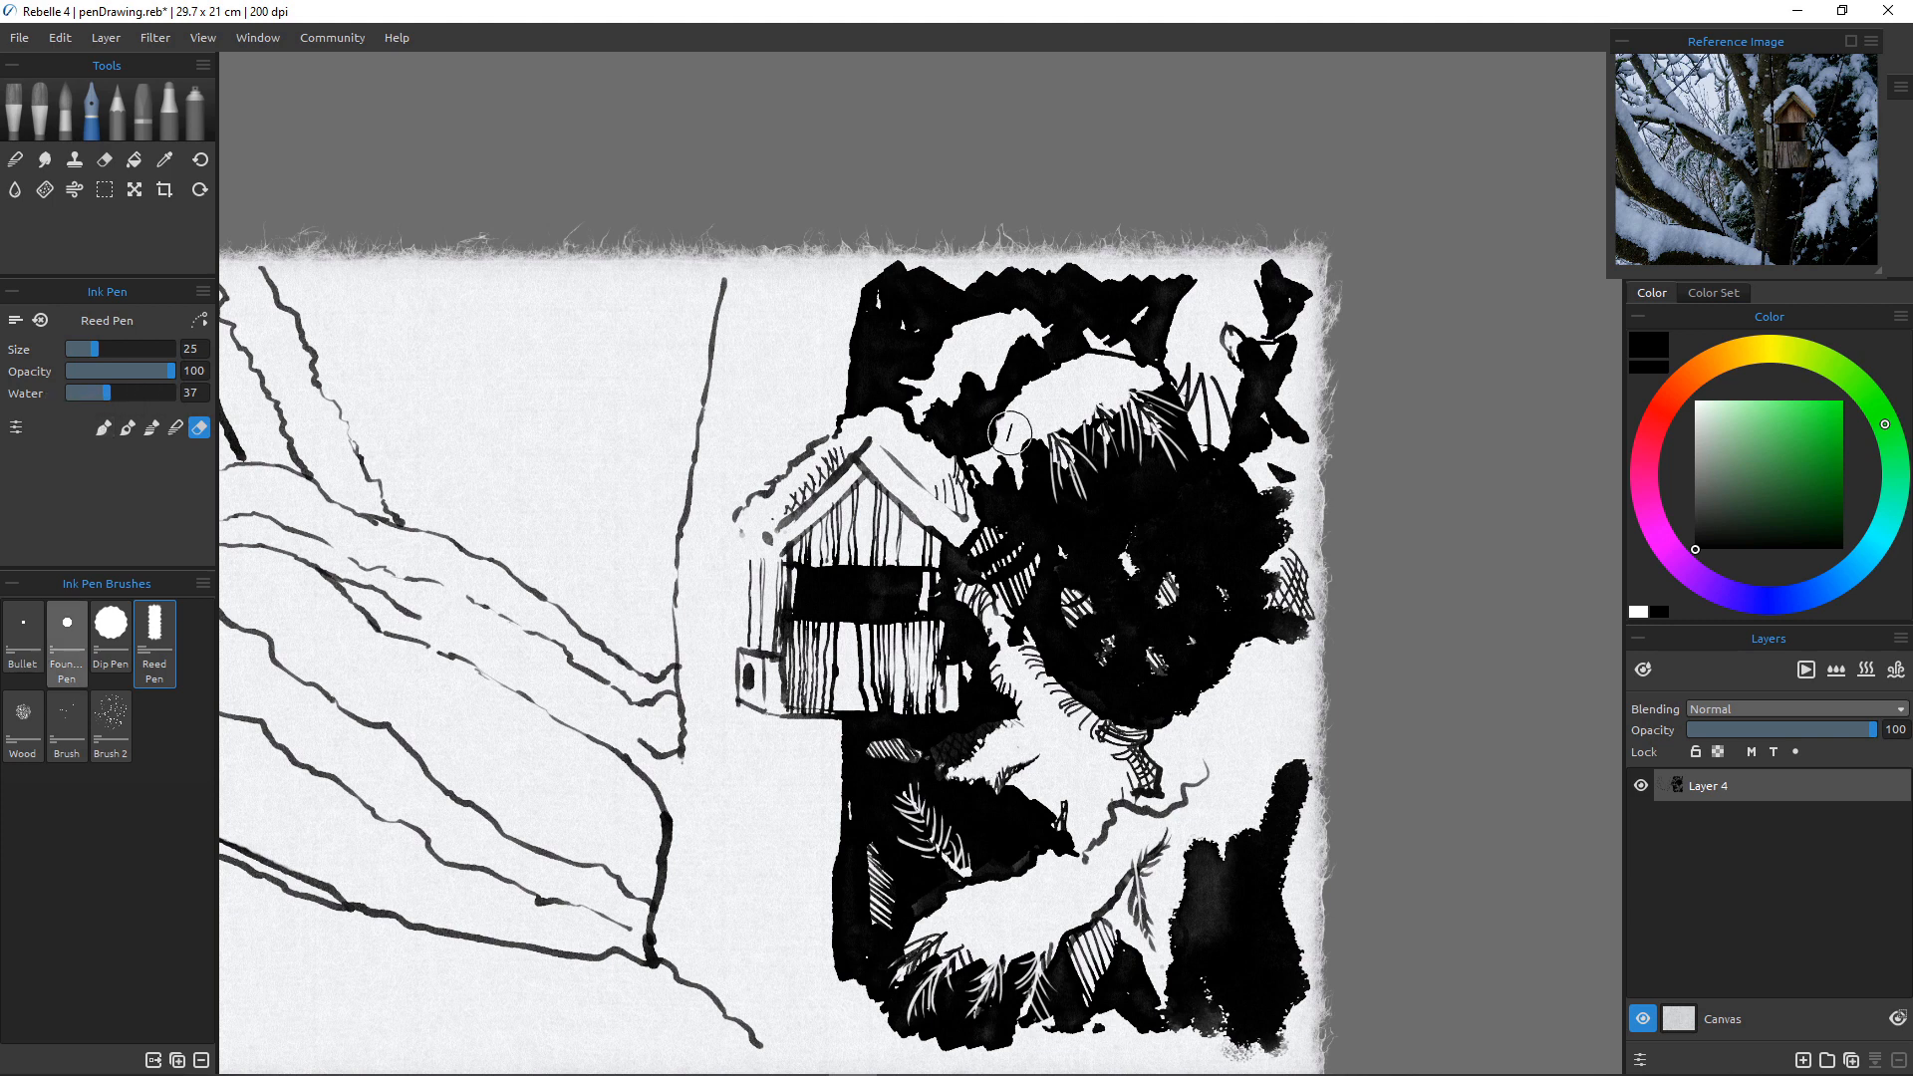
Erase fine white needles into the black area between the two upper snow clumps with the Fountain Pen.
left_click(67, 643)
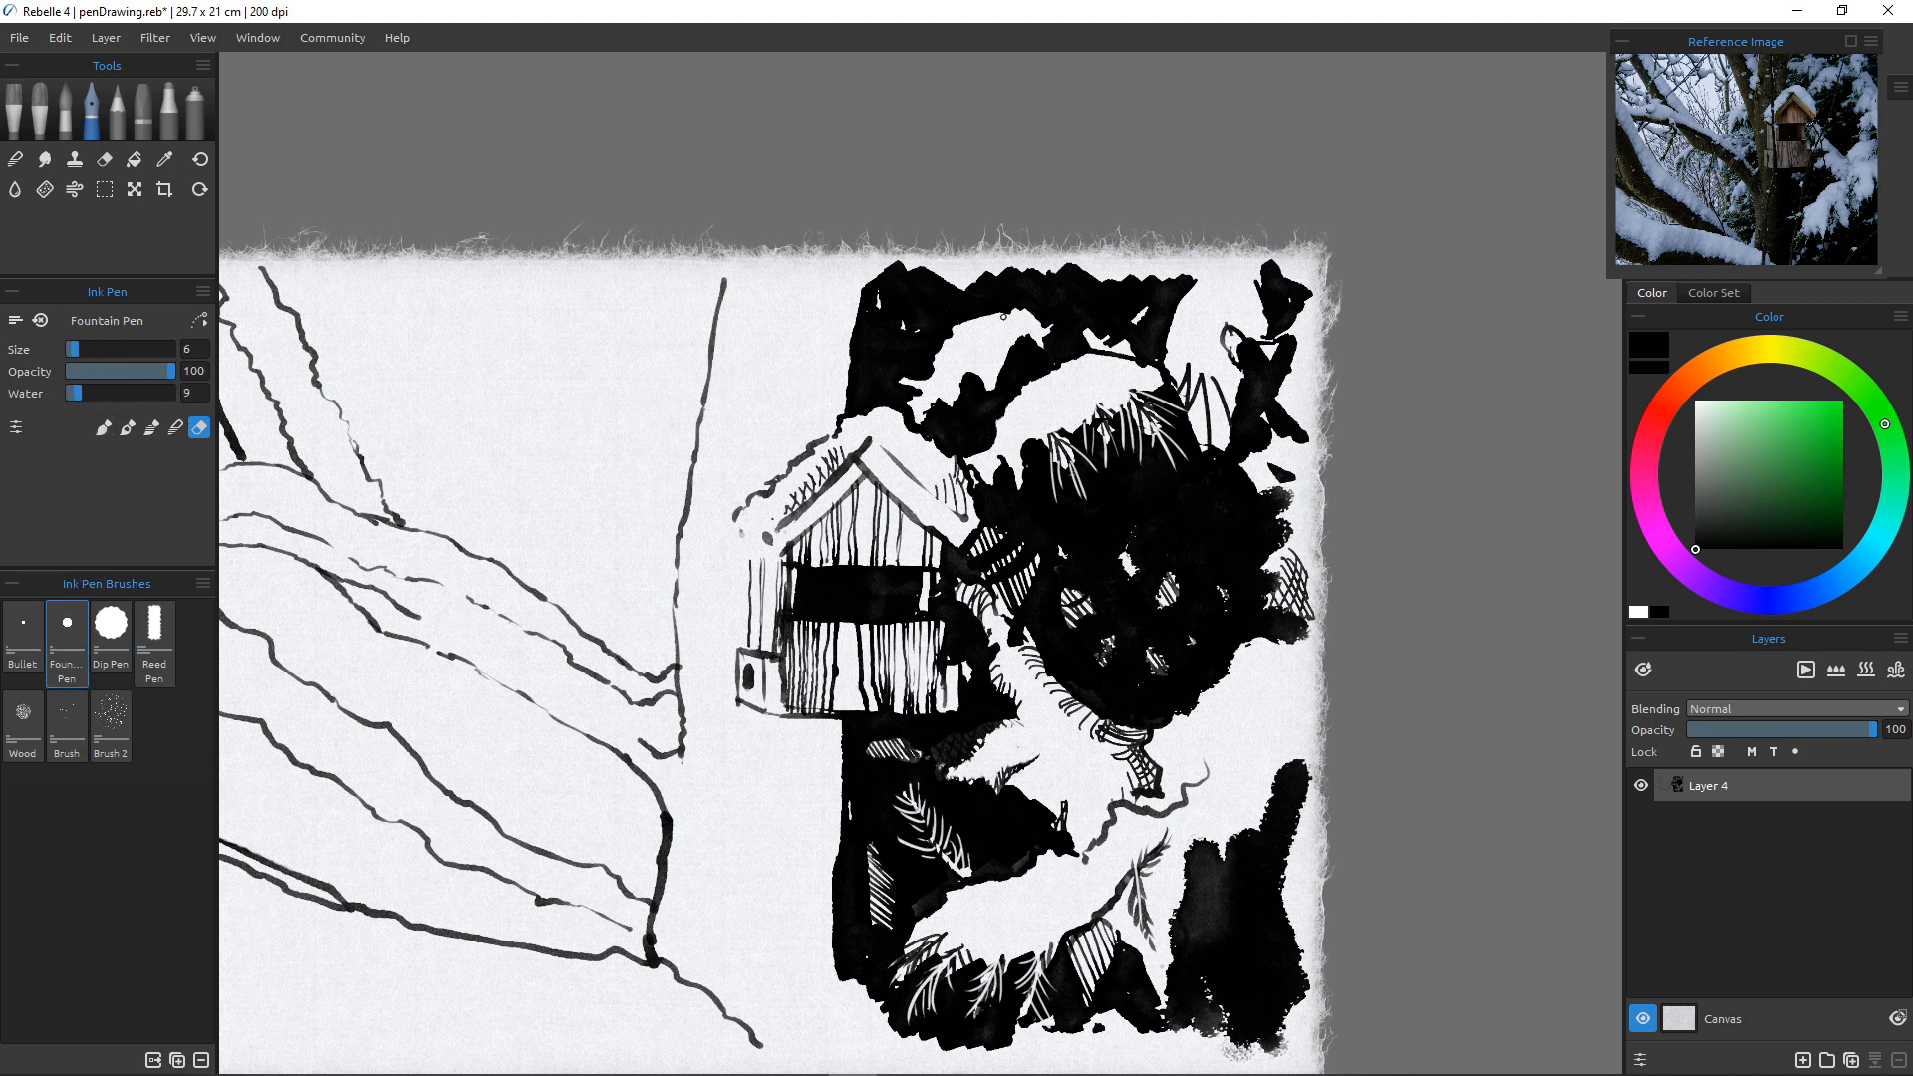
mouse_move(1019, 336)
left_mouse_down()
mouse_move(1054, 398)
mouse_move(1013, 334)
mouse_move(1076, 381)
mouse_move(1025, 339)
mouse_move(1070, 397)
mouse_move(998, 344)
mouse_move(1035, 323)
mouse_move(1088, 342)
mouse_move(1042, 318)
mouse_move(1069, 317)
mouse_move(1044, 335)
mouse_move(1041, 314)
mouse_move(1066, 354)
left_mouse_up()
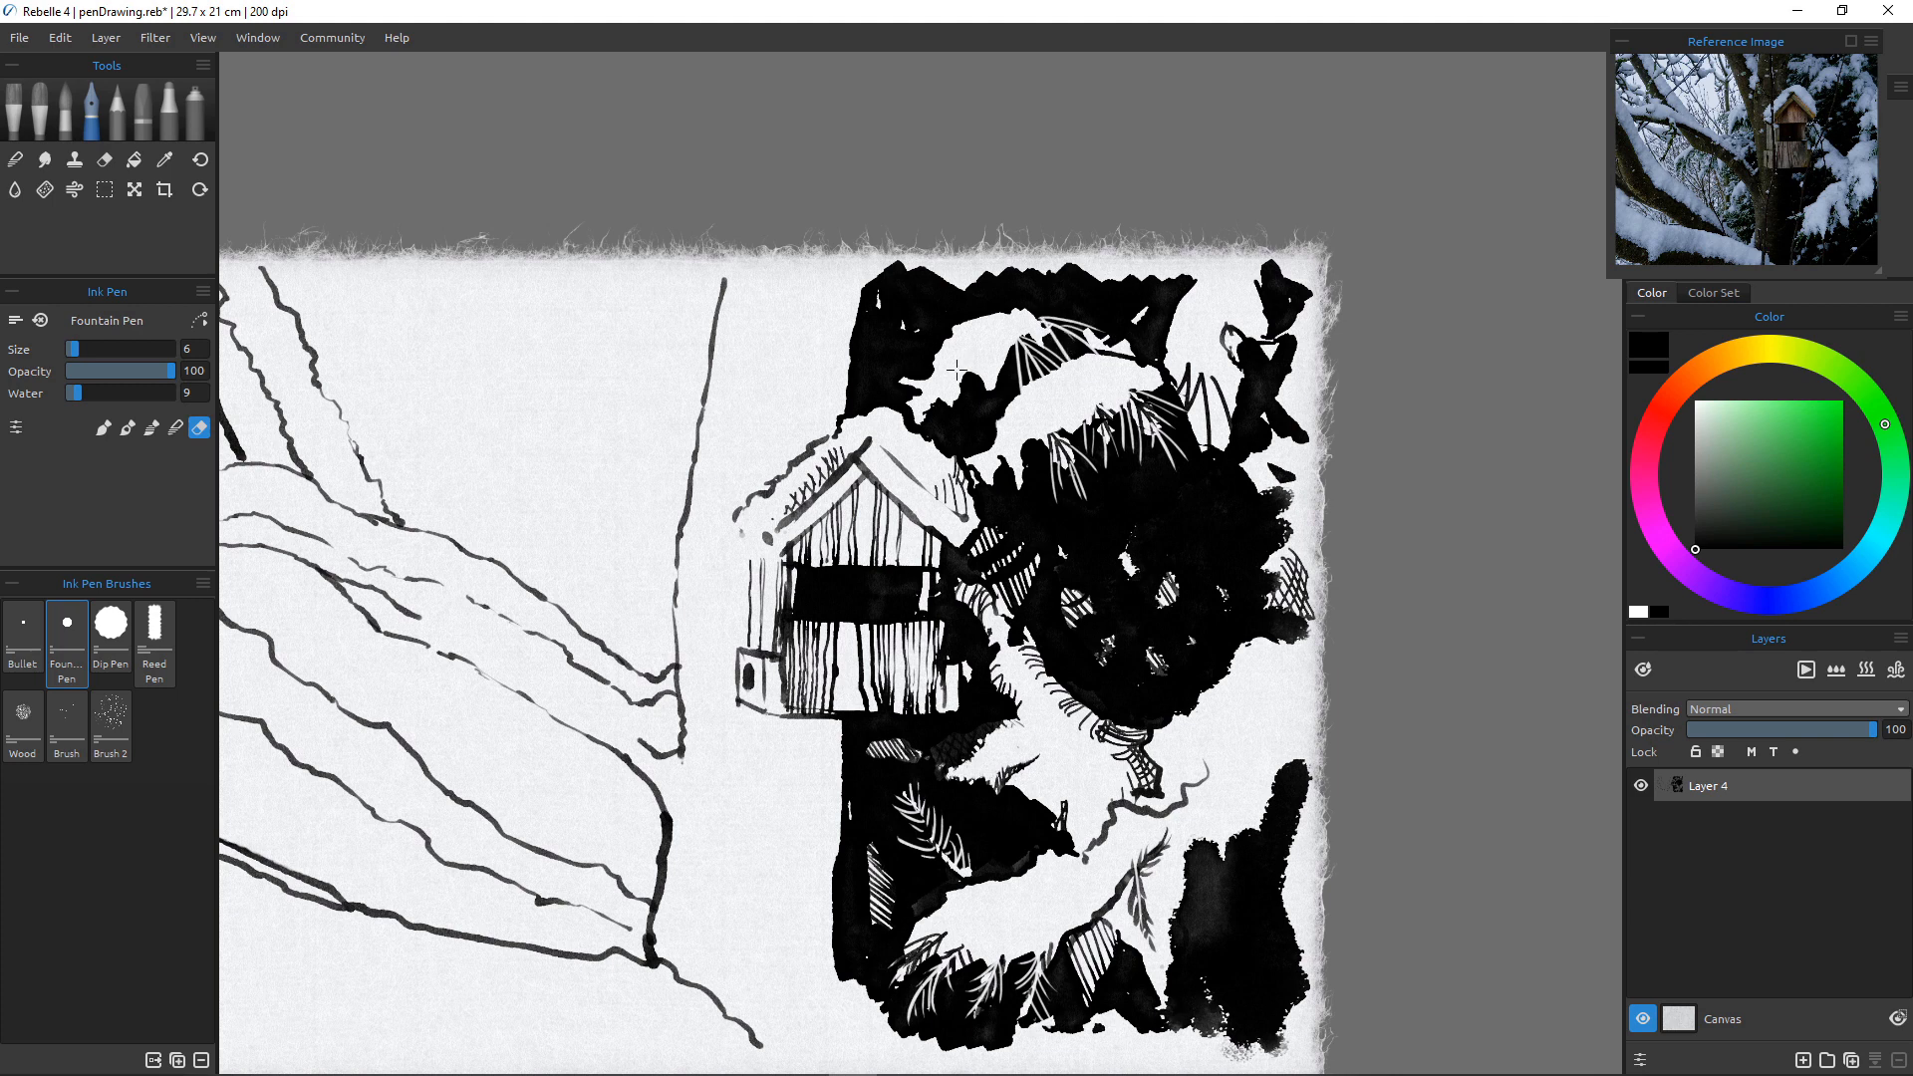
left_click_drag(958, 399, 945, 455)
mouse_move(958, 368)
left_mouse_down()
mouse_move(966, 424)
mouse_move(955, 439)
mouse_move(953, 394)
mouse_move(938, 430)
mouse_move(988, 365)
mouse_move(1005, 432)
mouse_move(978, 443)
mouse_move(988, 388)
mouse_move(963, 431)
left_mouse_up()
Erase thin white needles along the right edge of the dark foliage, from beside the upper snow clump down to the cross-hatched patch.
mouse_move(1283, 411)
left_mouse_down()
mouse_move(1244, 390)
mouse_move(1275, 431)
mouse_move(1237, 438)
mouse_move(1220, 507)
mouse_move(1258, 537)
mouse_move(1206, 467)
left_mouse_up()
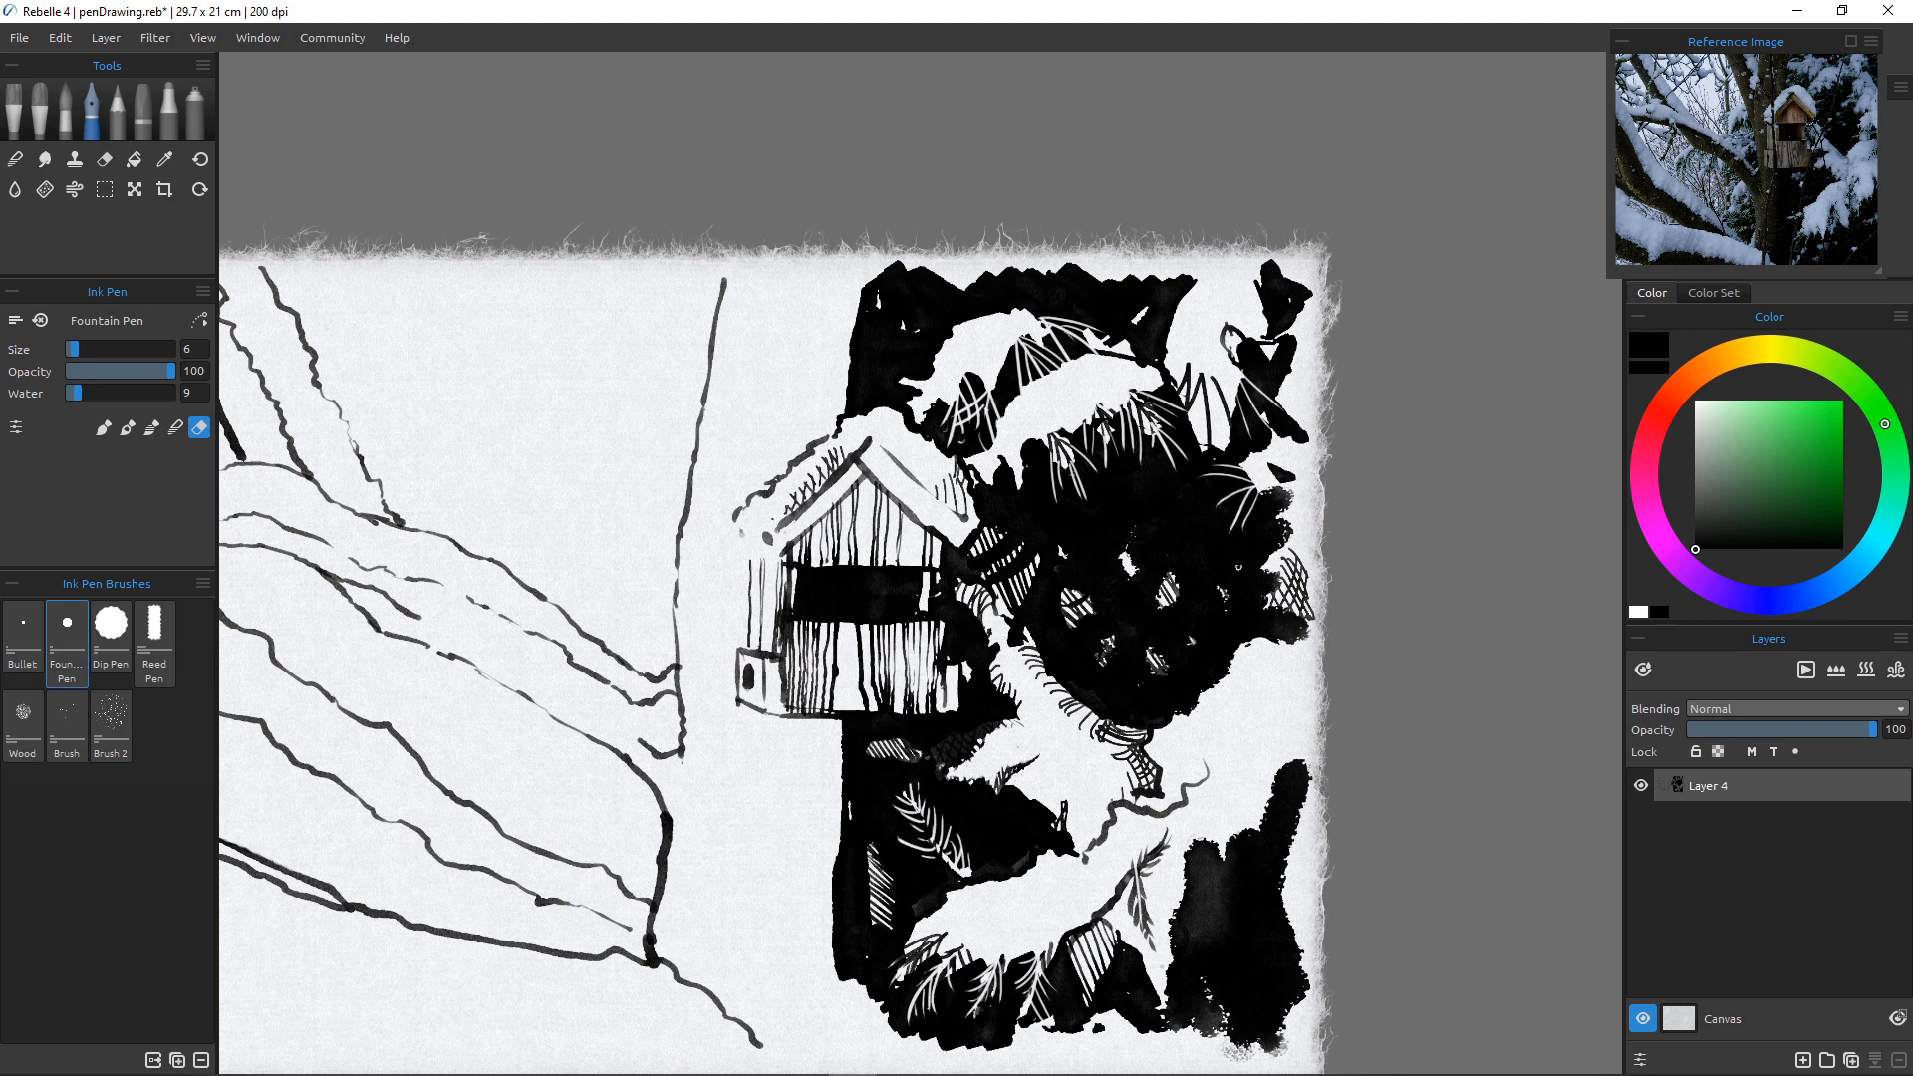
mouse_move(1277, 552)
left_mouse_down()
mouse_move(1229, 586)
mouse_move(1258, 603)
left_mouse_up()
left_click_drag(1290, 505, 1252, 538)
left_click_drag(1256, 455, 1219, 451)
Draw a few black Fountain Pen needles hanging from the lower-right edge of the dark foliage over the snow.
key("e")
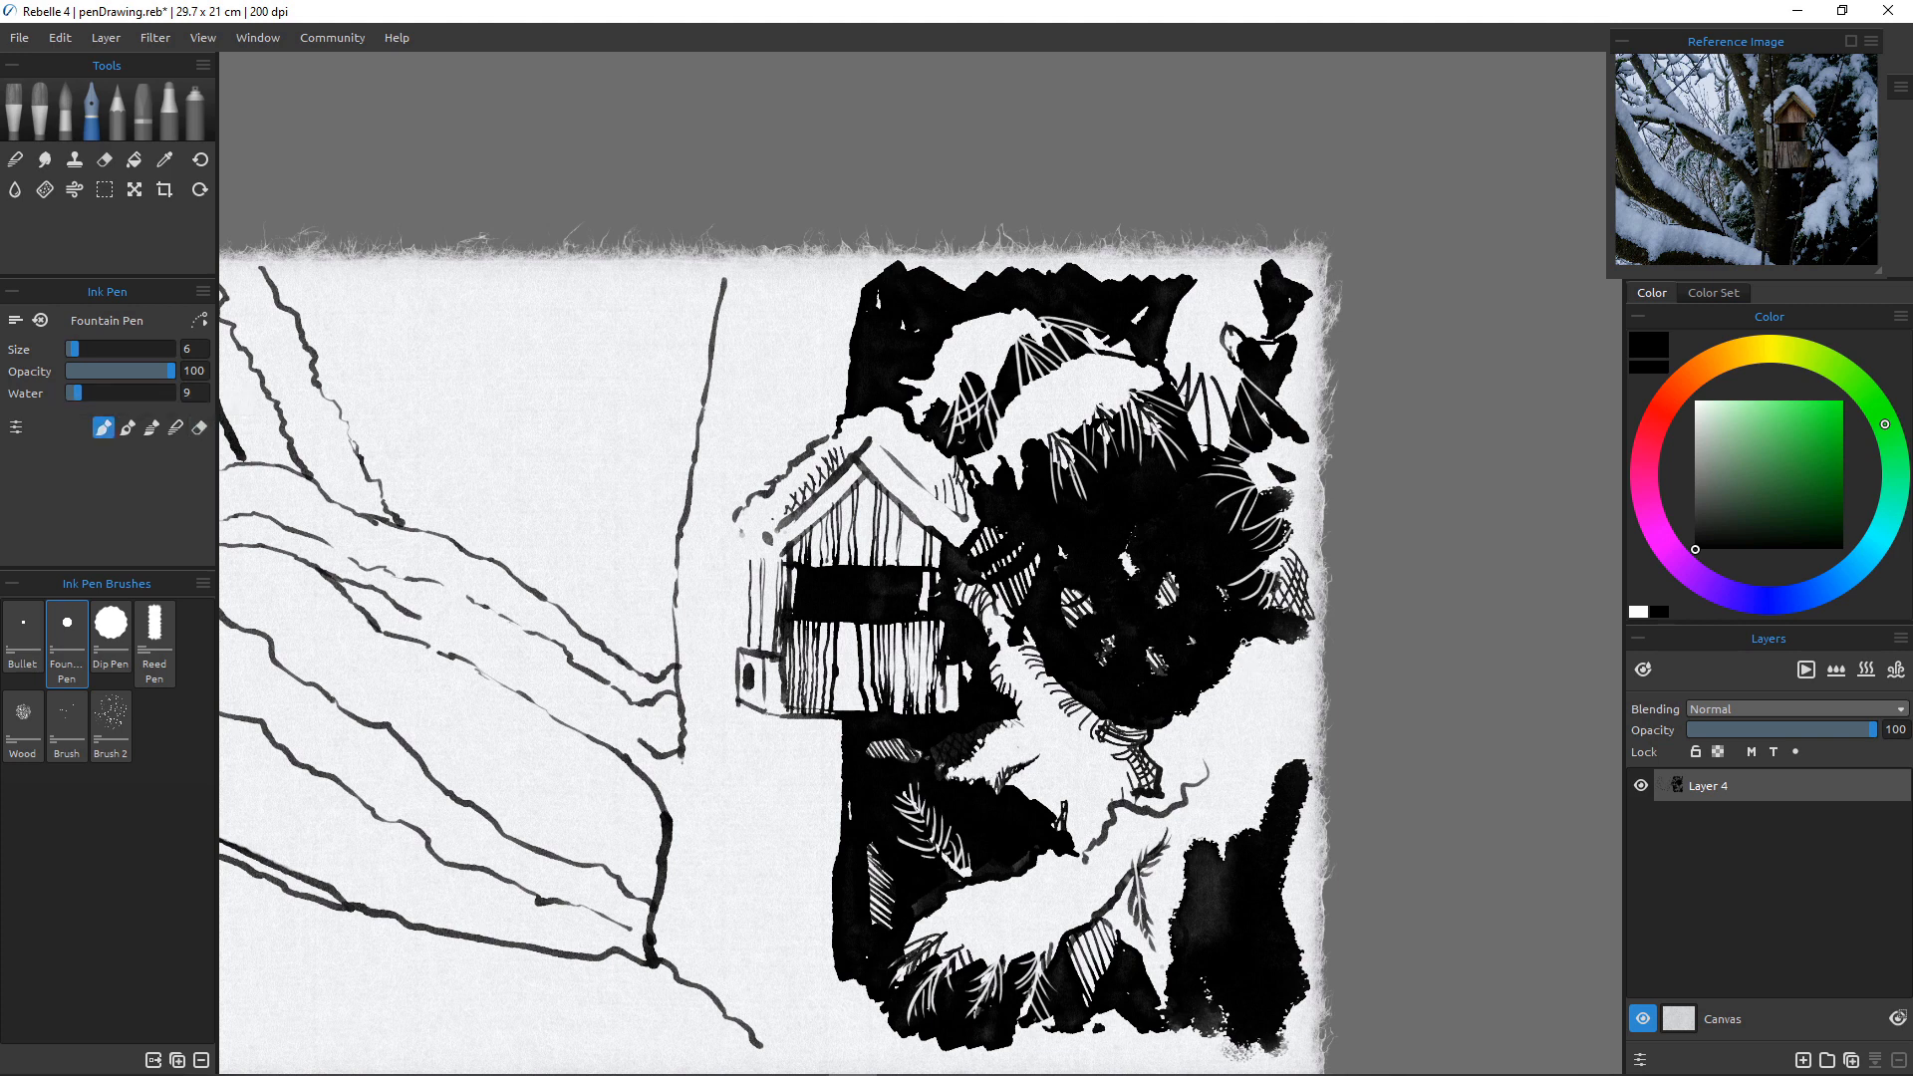
mouse_move(1247, 636)
left_mouse_down()
mouse_move(1244, 690)
mouse_move(1288, 687)
left_mouse_up()
left_click_drag(1245, 643, 1237, 670)
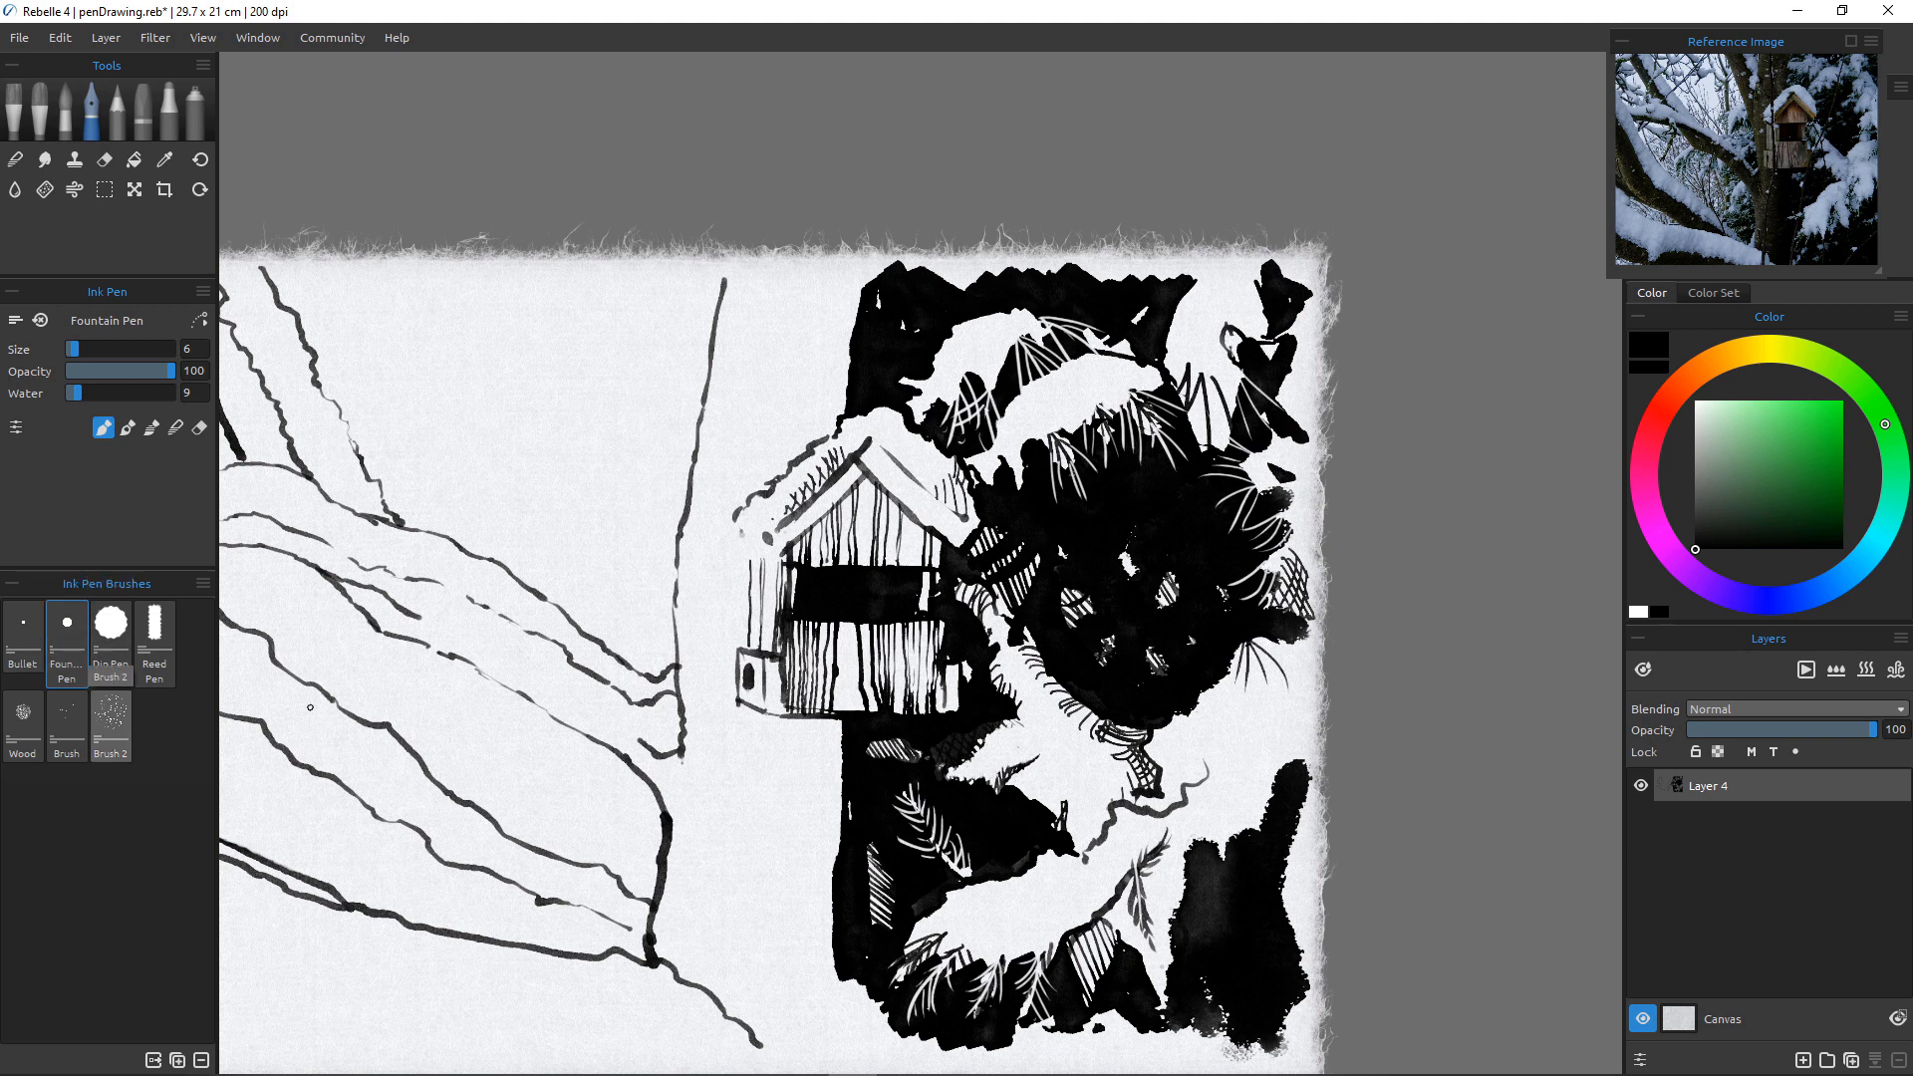
Erase the wavy line across the large snow area and the cross-hatched stub beneath the dark foliage with the Reed Pen.
left_click(155, 642)
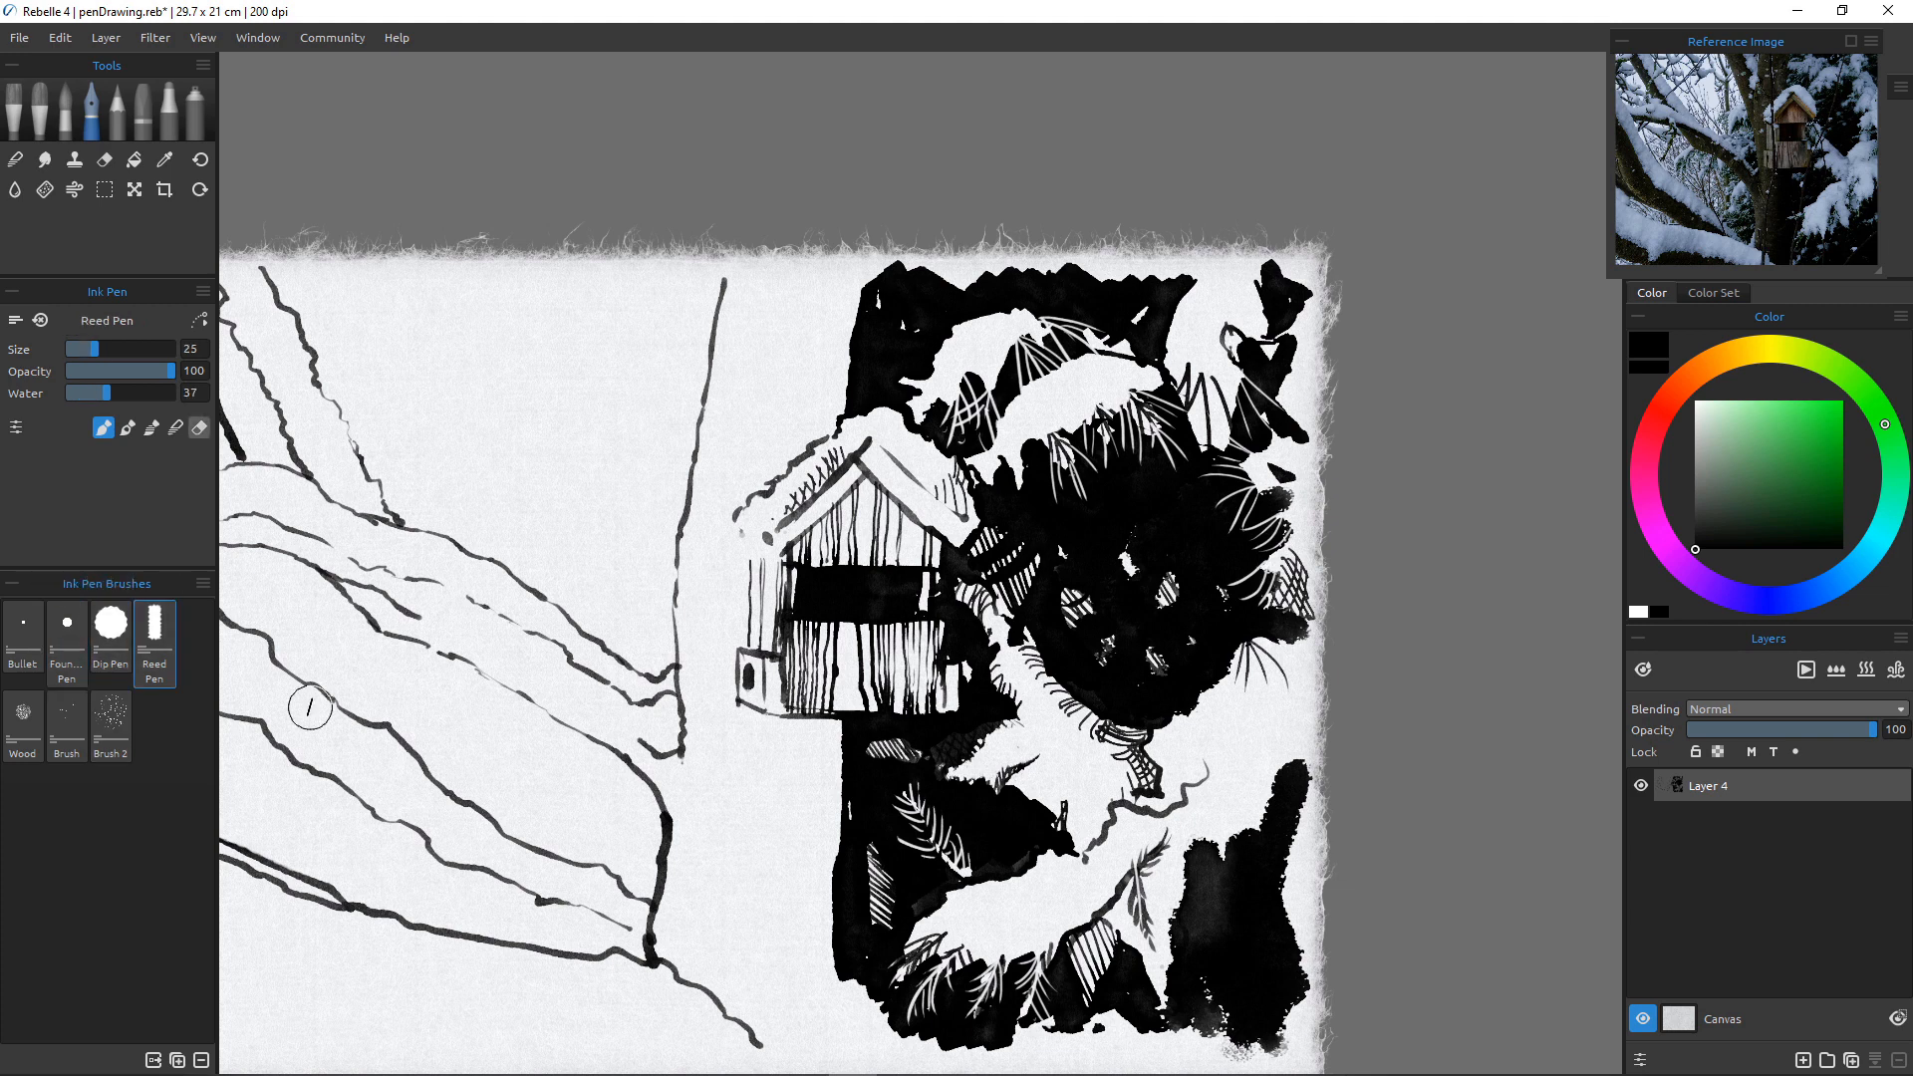
left_click(200, 428)
mouse_move(1200, 755)
left_mouse_down()
mouse_move(1149, 816)
mouse_move(1106, 802)
mouse_move(1080, 863)
left_mouse_up()
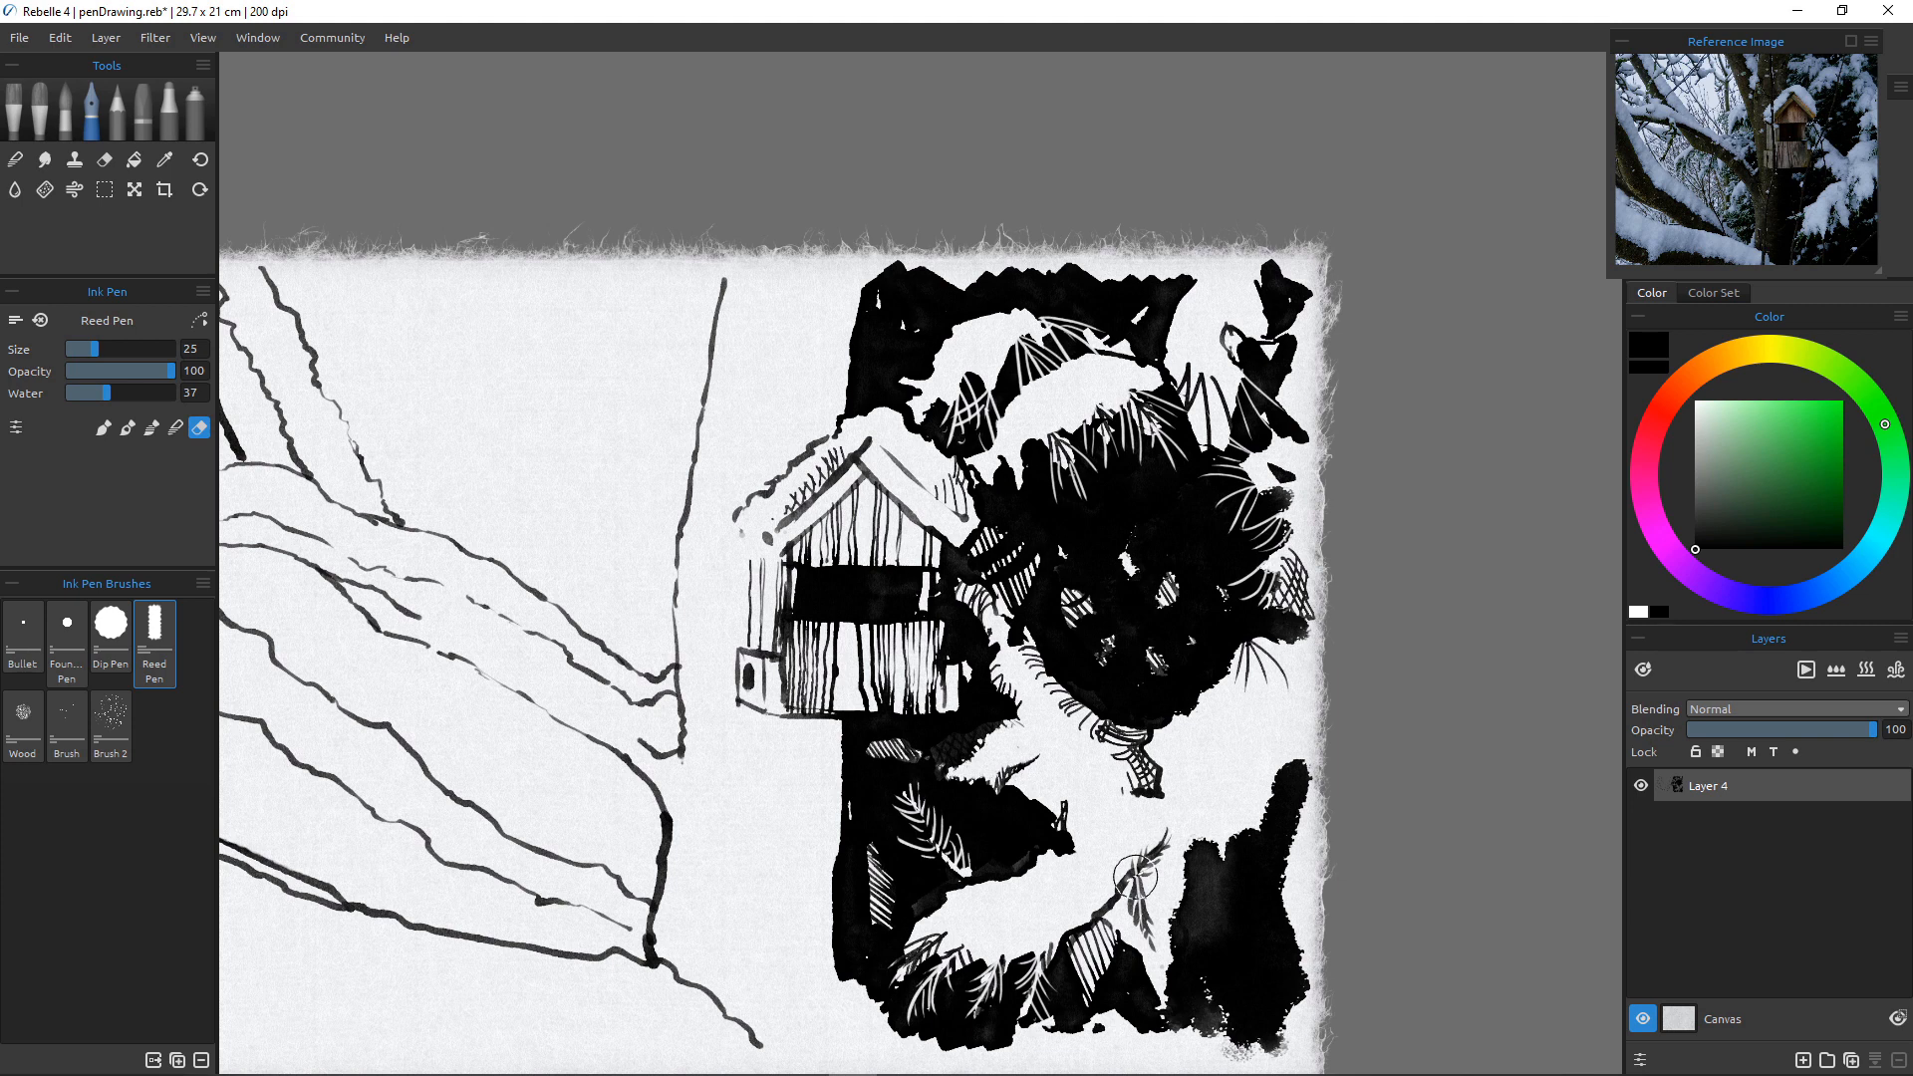
left_click_drag(1121, 767, 1149, 796)
mouse_move(1130, 778)
left_mouse_down()
mouse_move(1119, 808)
mouse_move(1146, 763)
mouse_move(1158, 798)
left_mouse_up()
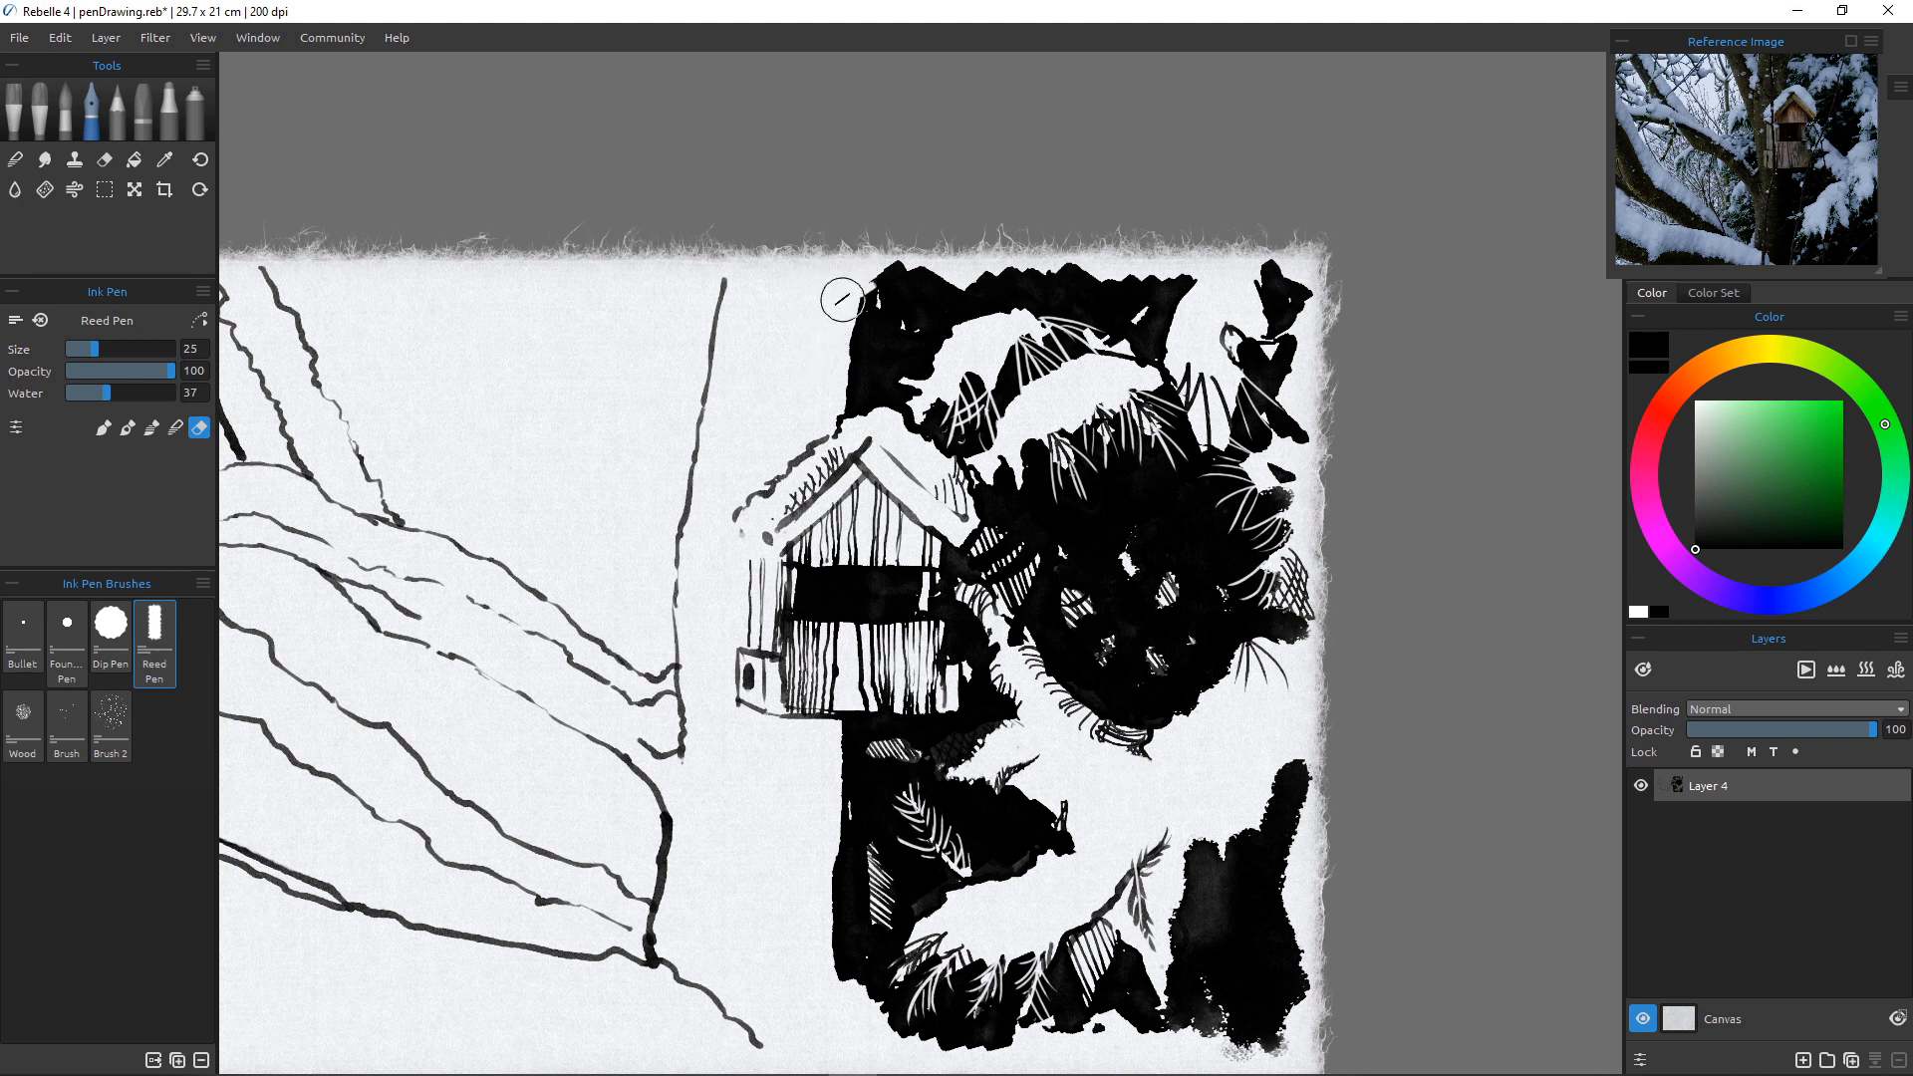
Extend the black background leftward above the birdhouse roof with horizontal Reed Pen strokes and a few Dip Pen strokes near the roof edge.
key("e")
mouse_move(877, 292)
left_mouse_down()
mouse_move(794, 299)
mouse_move(847, 304)
left_mouse_up()
mouse_move(865, 308)
left_mouse_down()
mouse_move(768, 305)
mouse_move(848, 314)
mouse_move(778, 314)
mouse_move(856, 396)
mouse_move(870, 483)
mouse_move(530, 565)
mouse_move(767, 332)
mouse_move(857, 333)
mouse_move(795, 342)
mouse_move(853, 329)
mouse_move(805, 315)
mouse_move(839, 333)
mouse_move(817, 346)
mouse_move(859, 355)
mouse_move(766, 351)
mouse_move(862, 361)
mouse_move(773, 374)
mouse_move(857, 379)
mouse_move(777, 385)
mouse_move(852, 345)
mouse_move(754, 356)
mouse_move(780, 402)
mouse_move(850, 410)
mouse_move(774, 397)
left_mouse_up()
left_click(111, 633)
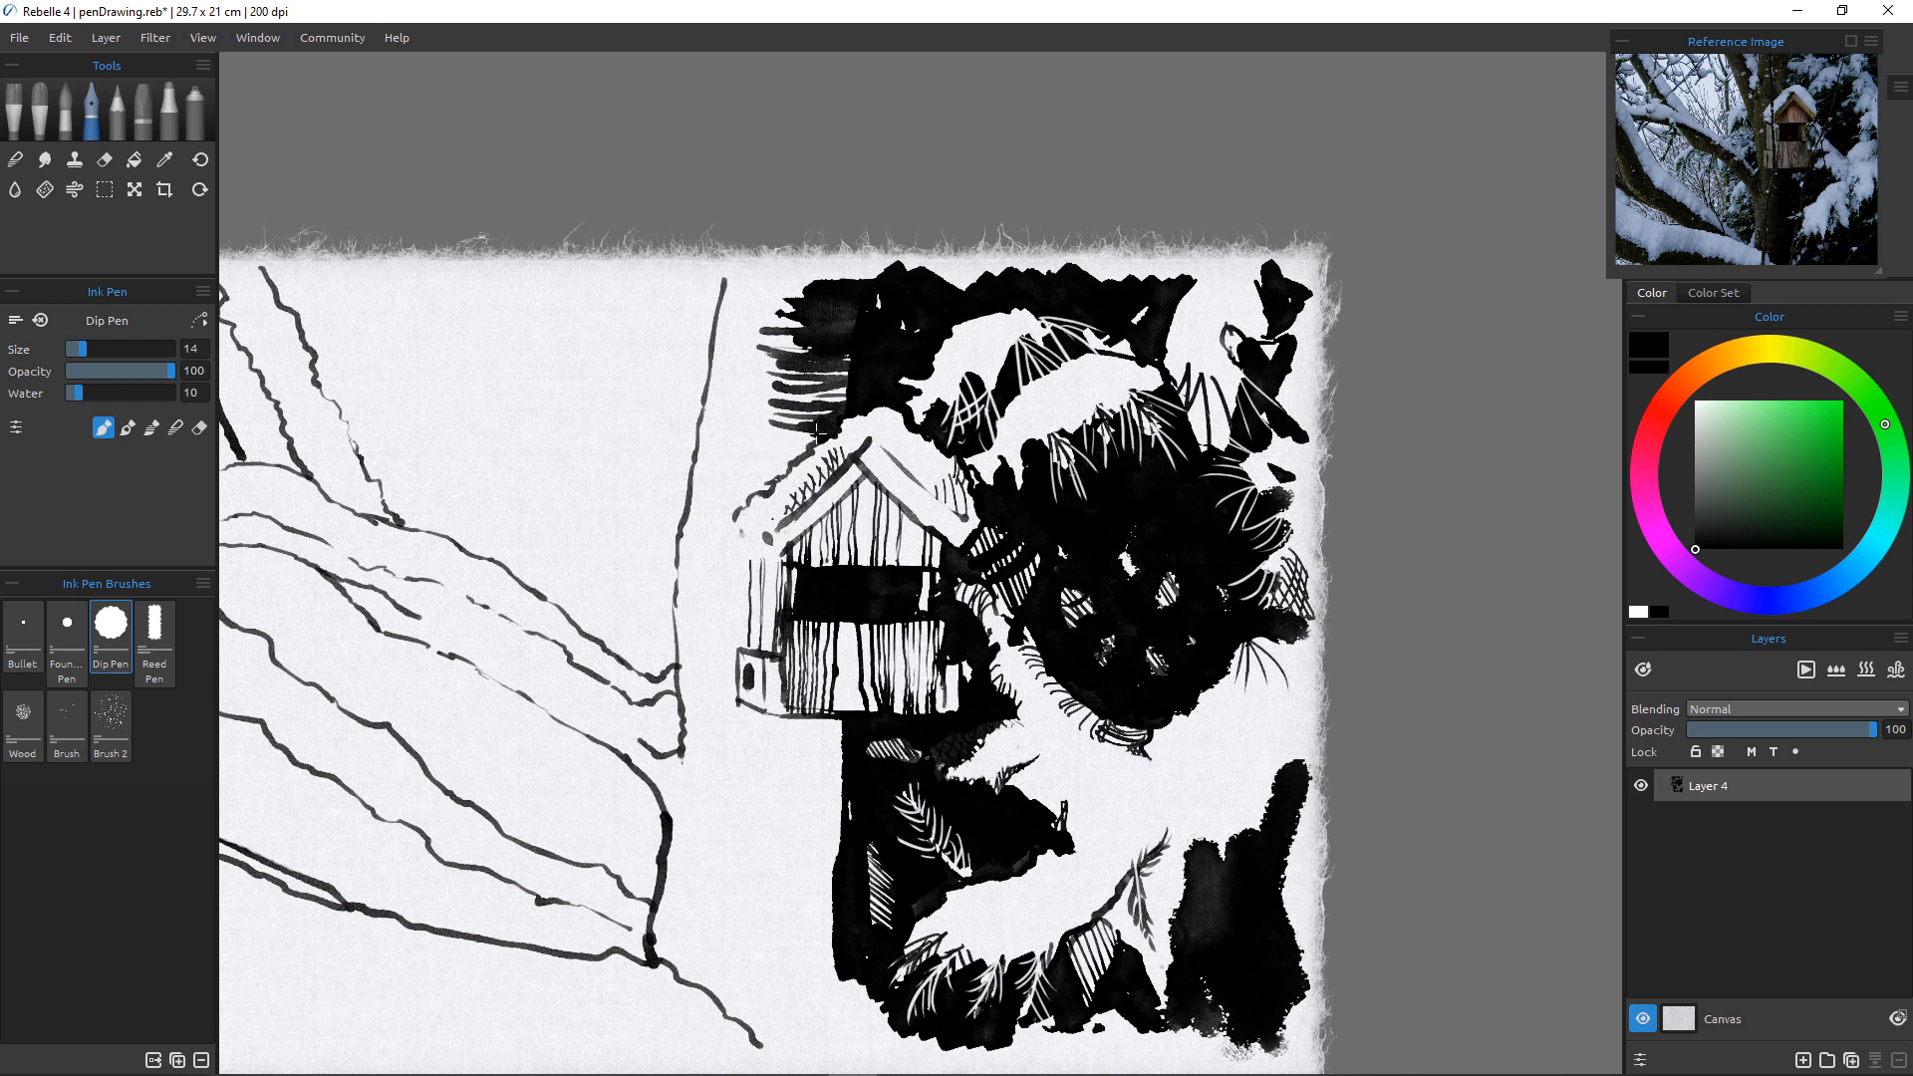
left_click_drag(819, 436, 746, 437)
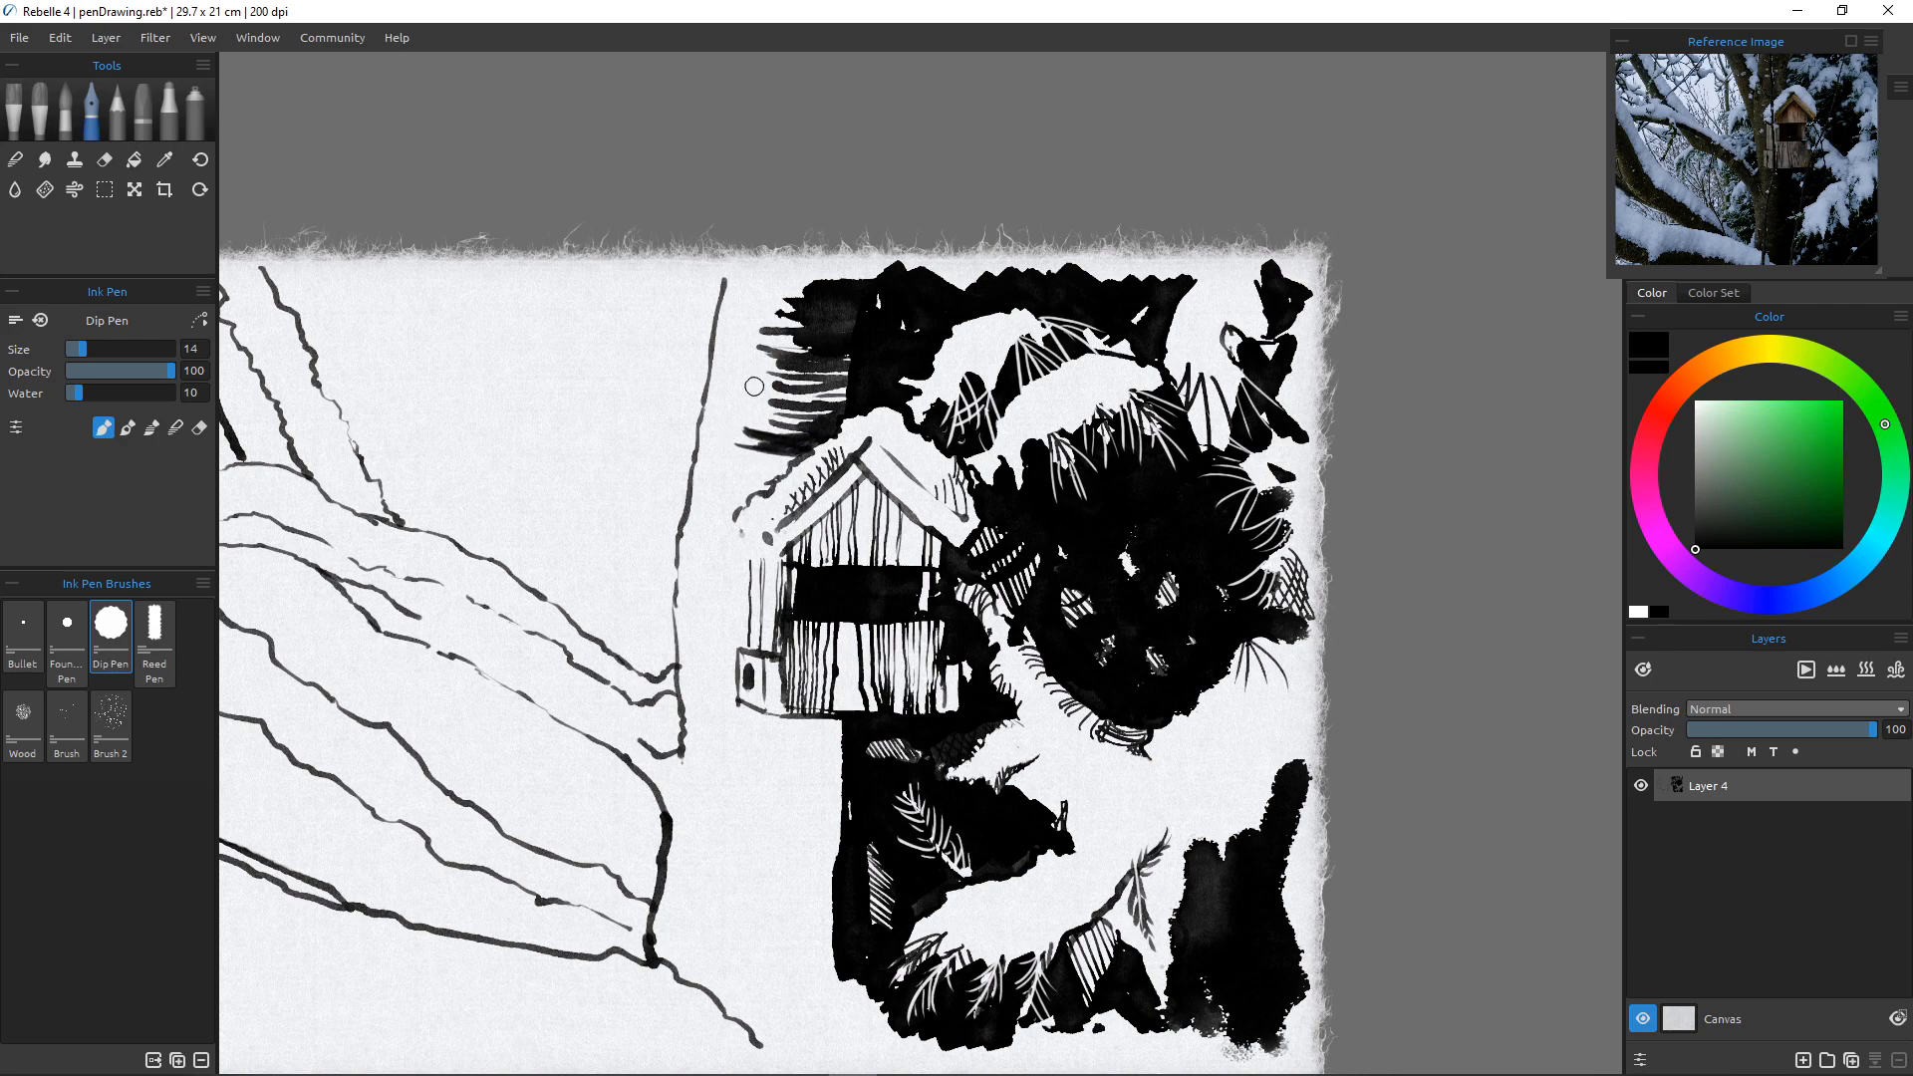
Add Dip Pen strokes along the roof's left slope and fill the white gaps between the horizontal strokes above it.
scroll(768, 388, "up", 2)
scroll(820, 367, "up", 2)
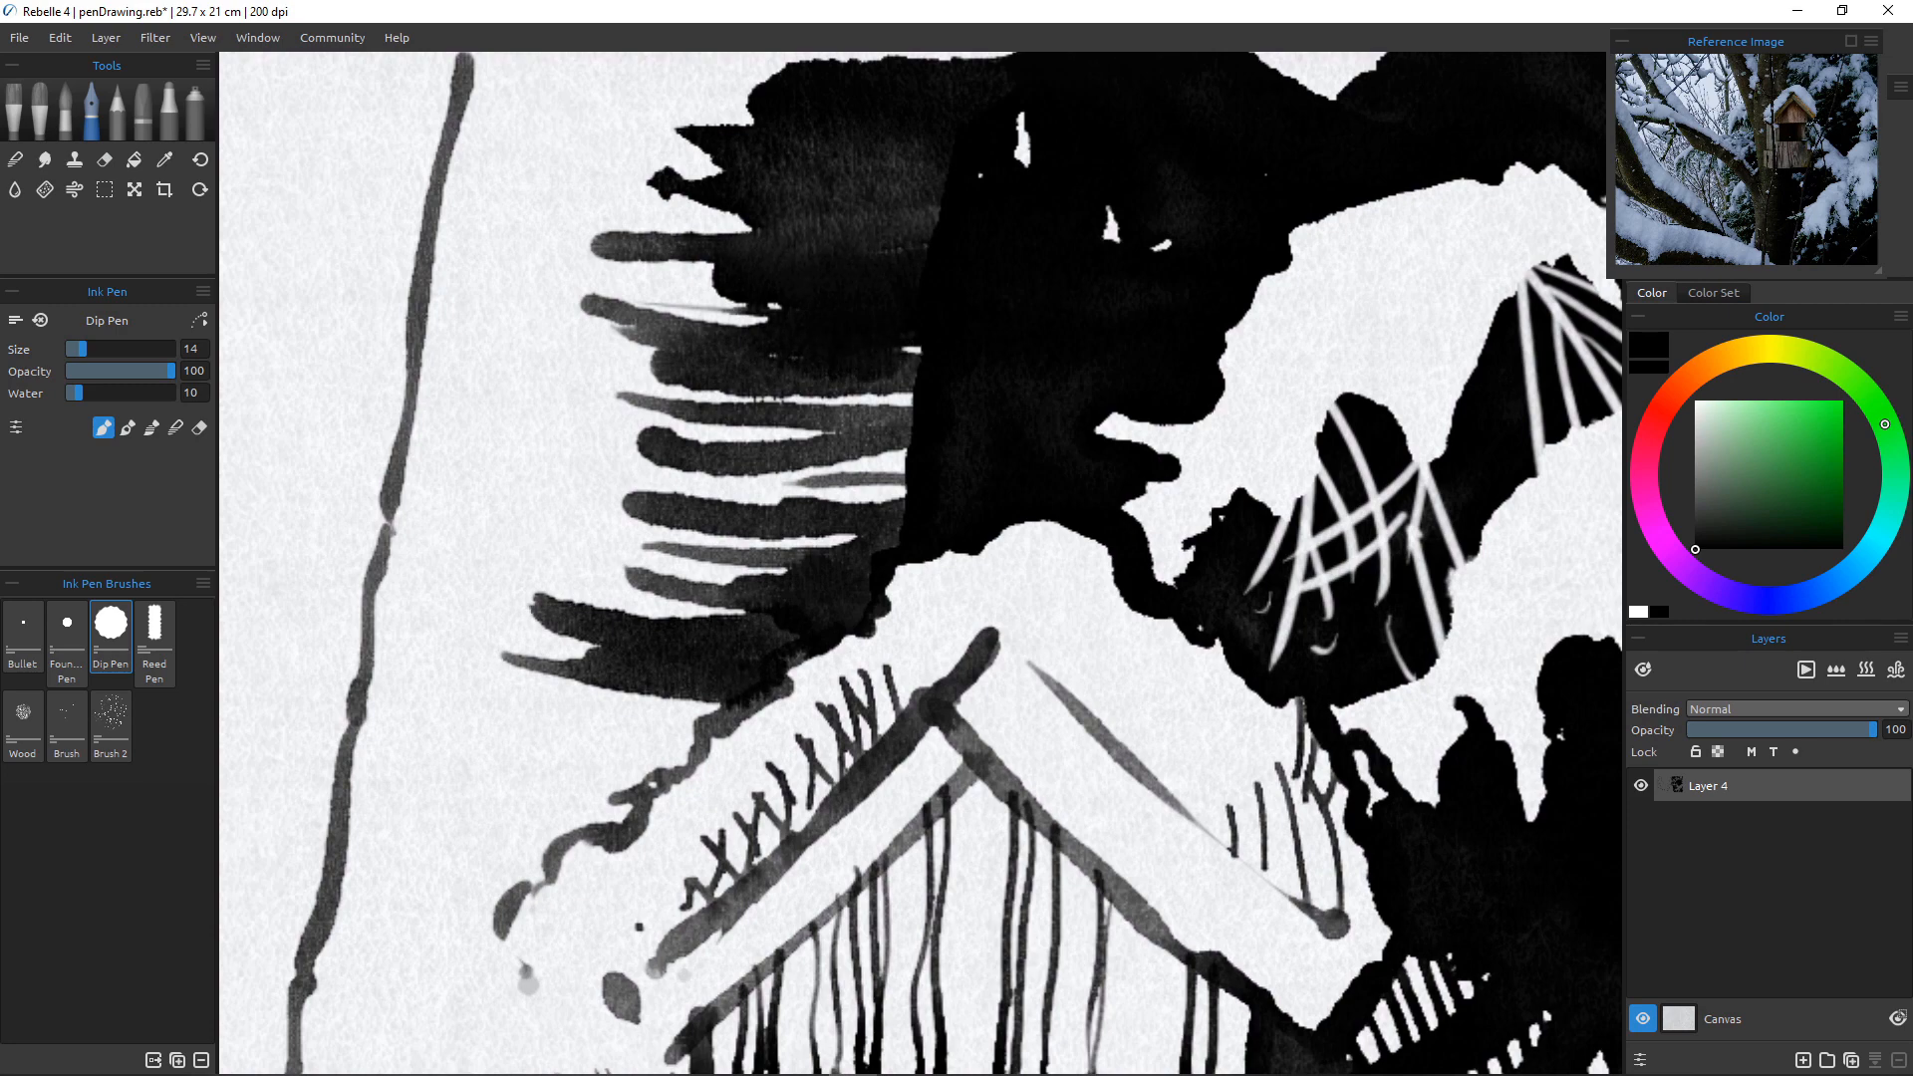
scroll(837, 558, "up", 2)
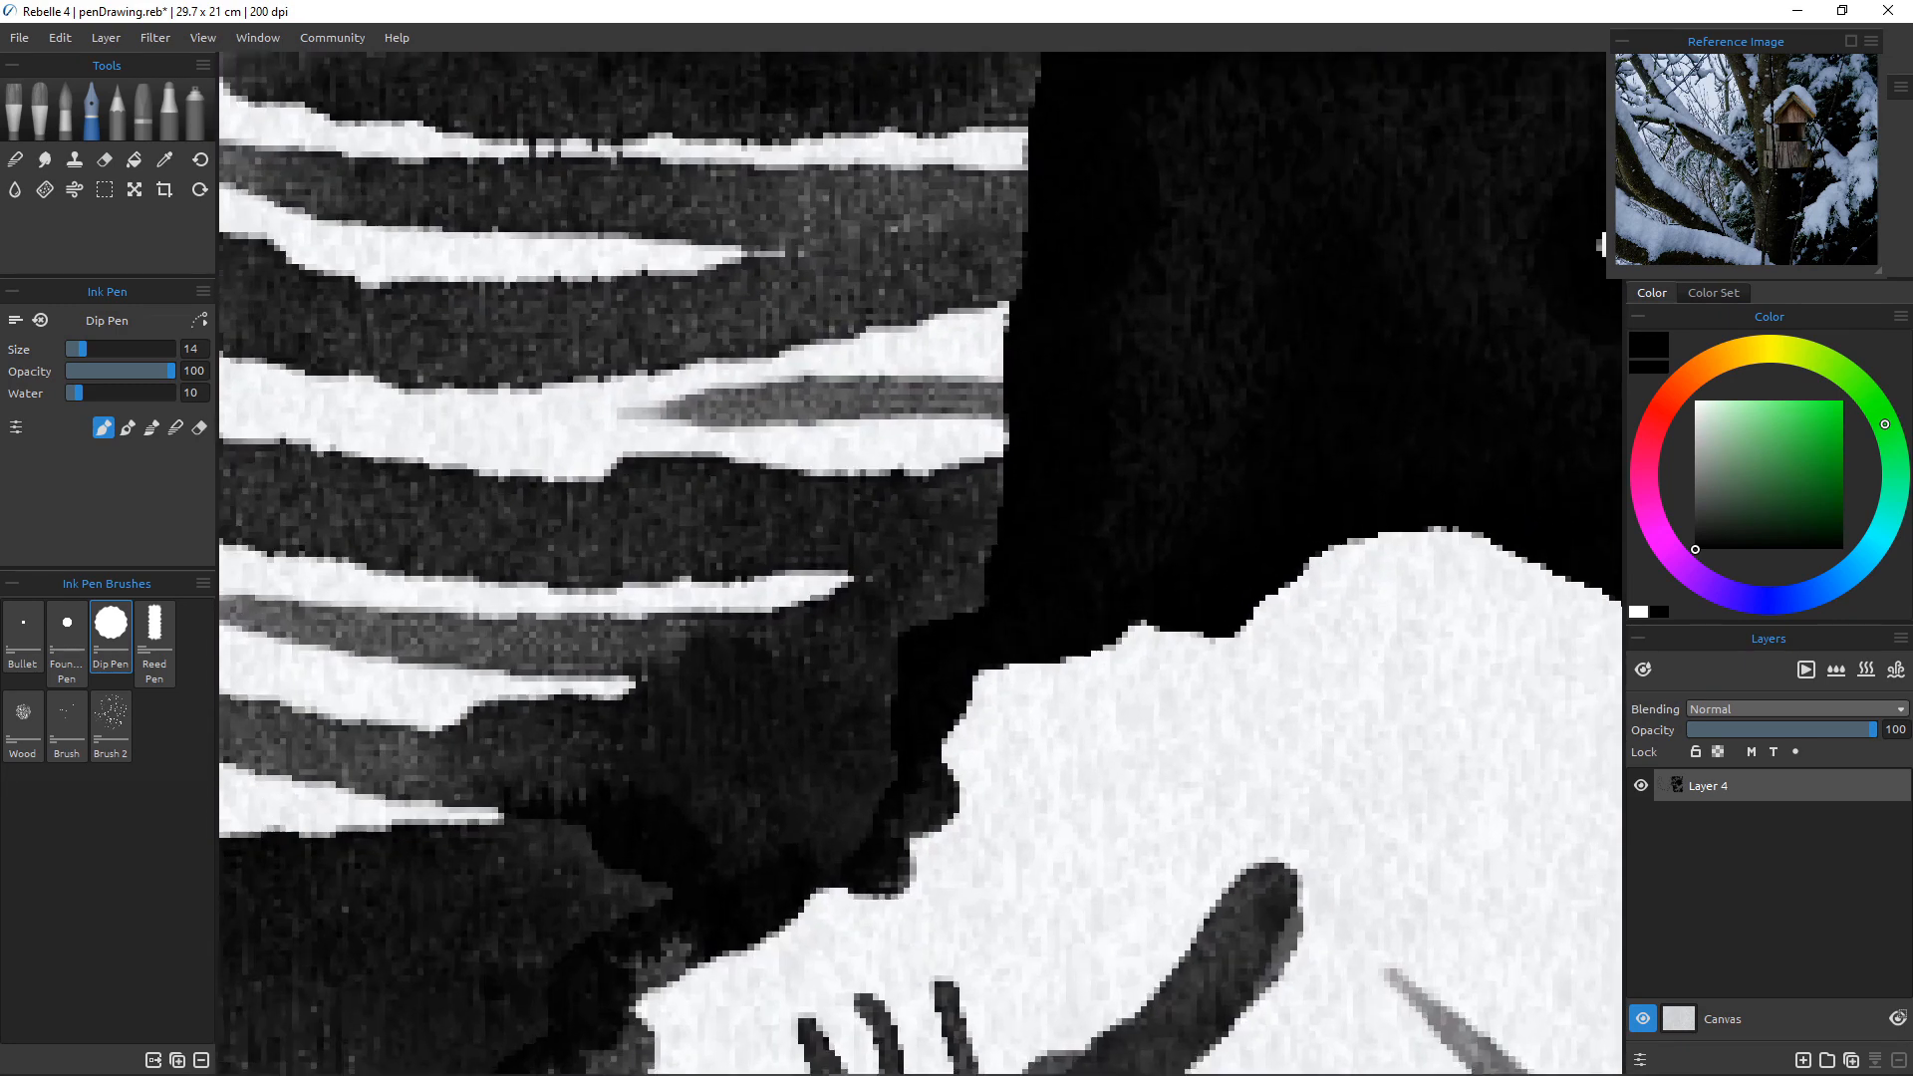
scroll(838, 558, "down", 8)
scroll(837, 555, "down", 1)
scroll(813, 551, "up", 6)
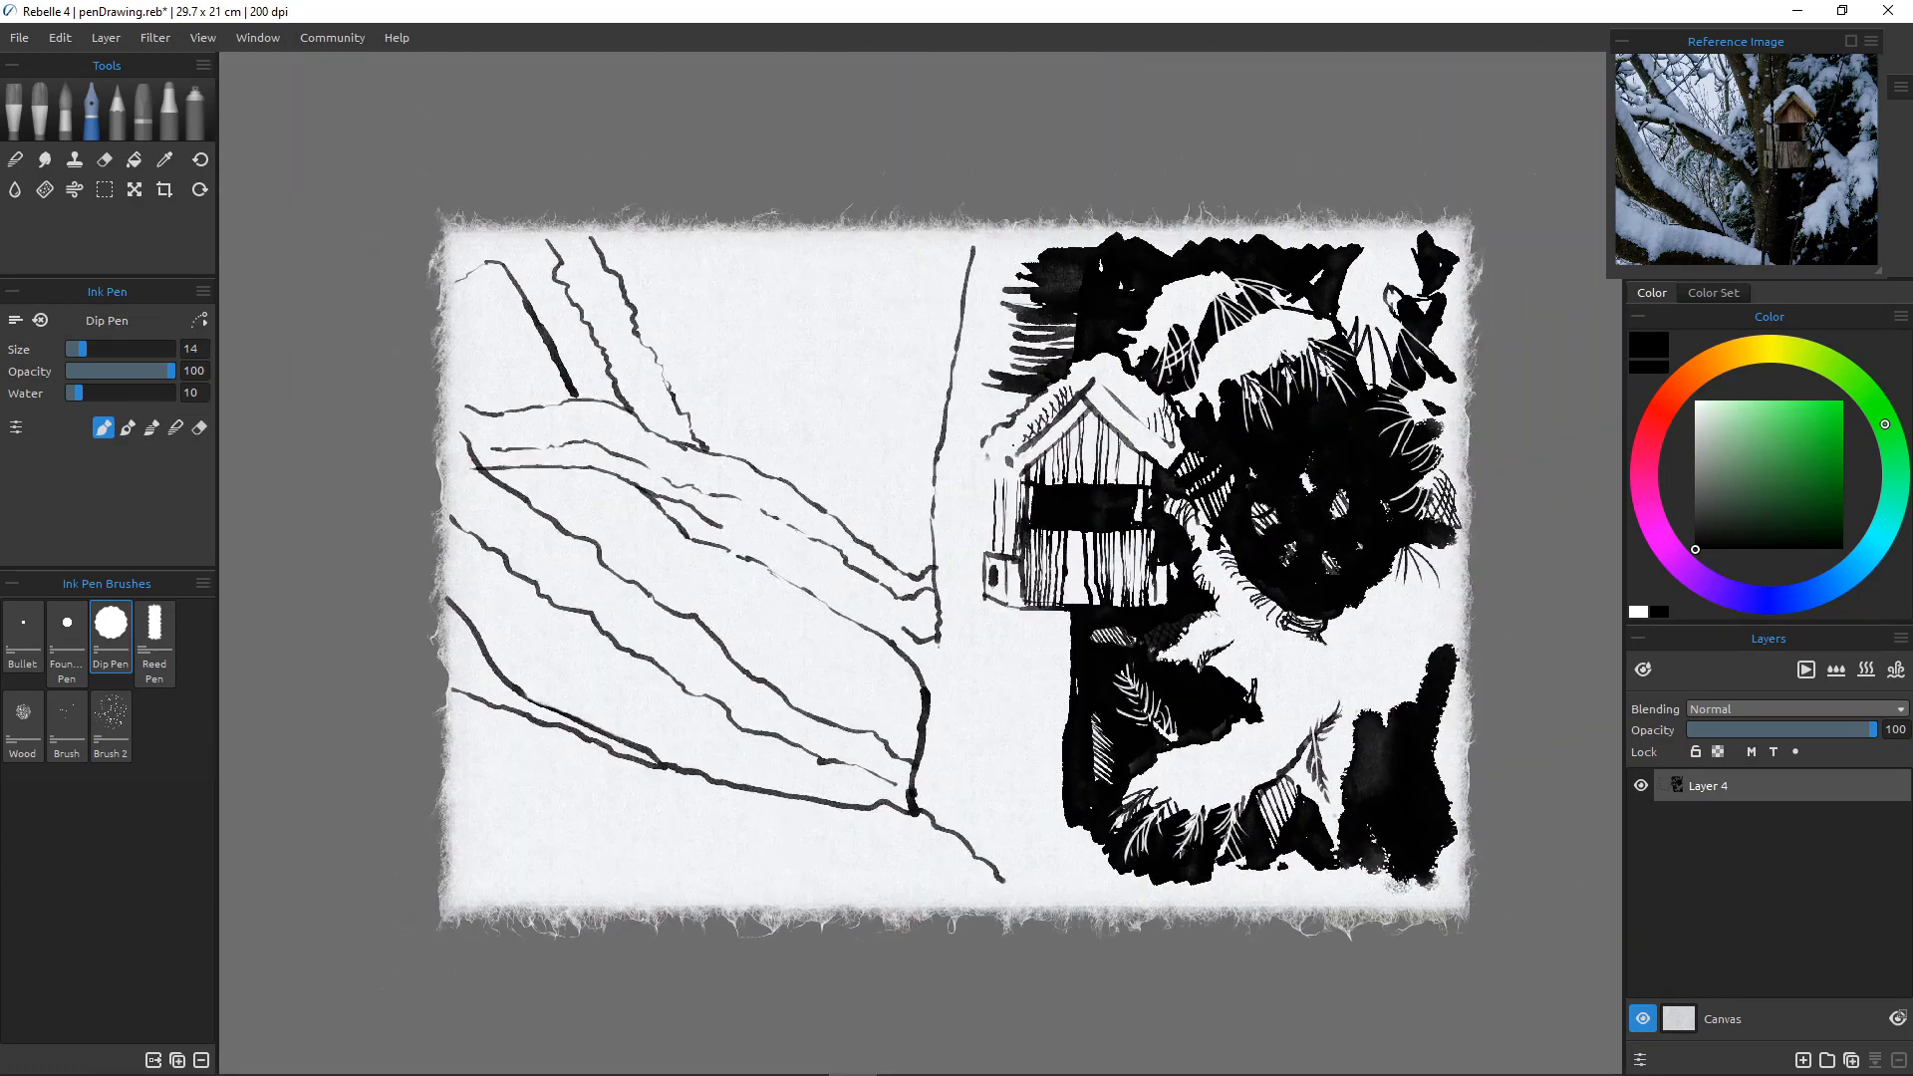
scroll(813, 539, "down", 1)
scroll(935, 543, "up", 2)
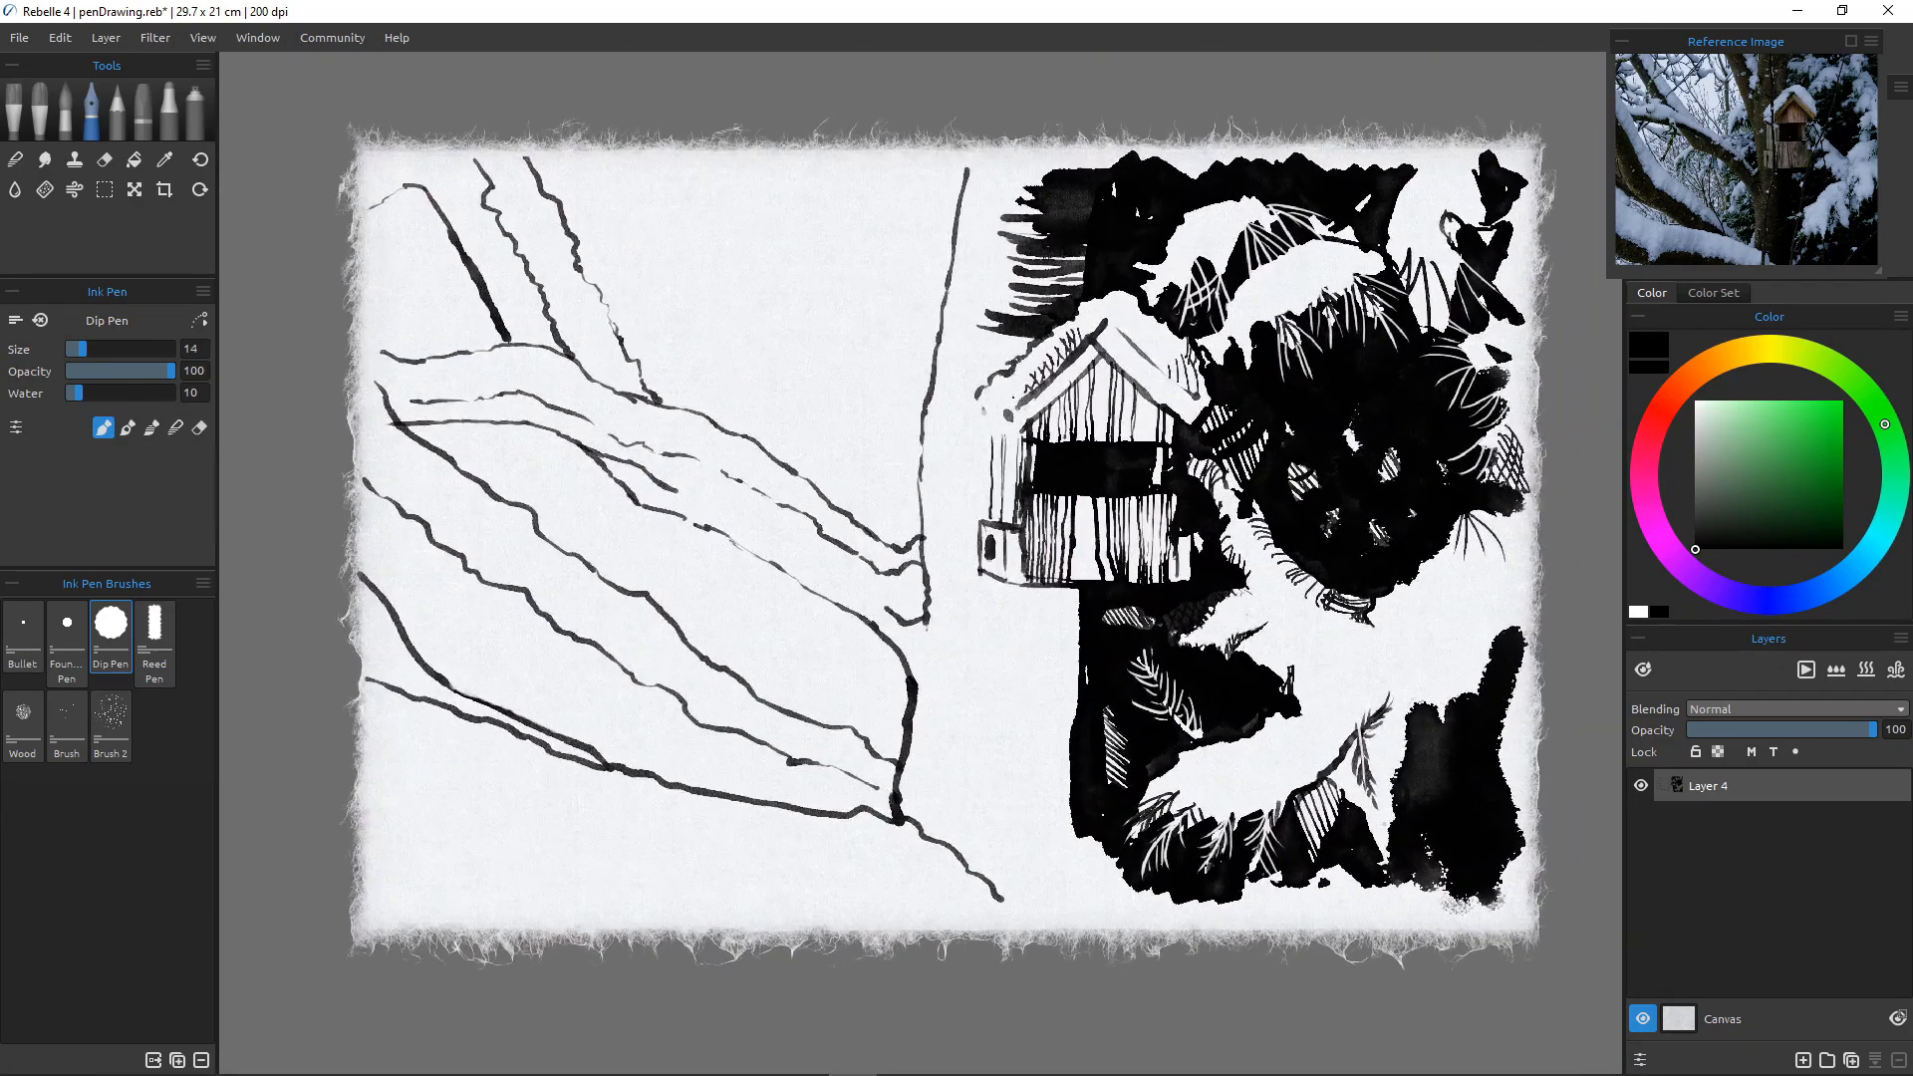
scroll(935, 543, "down", 1)
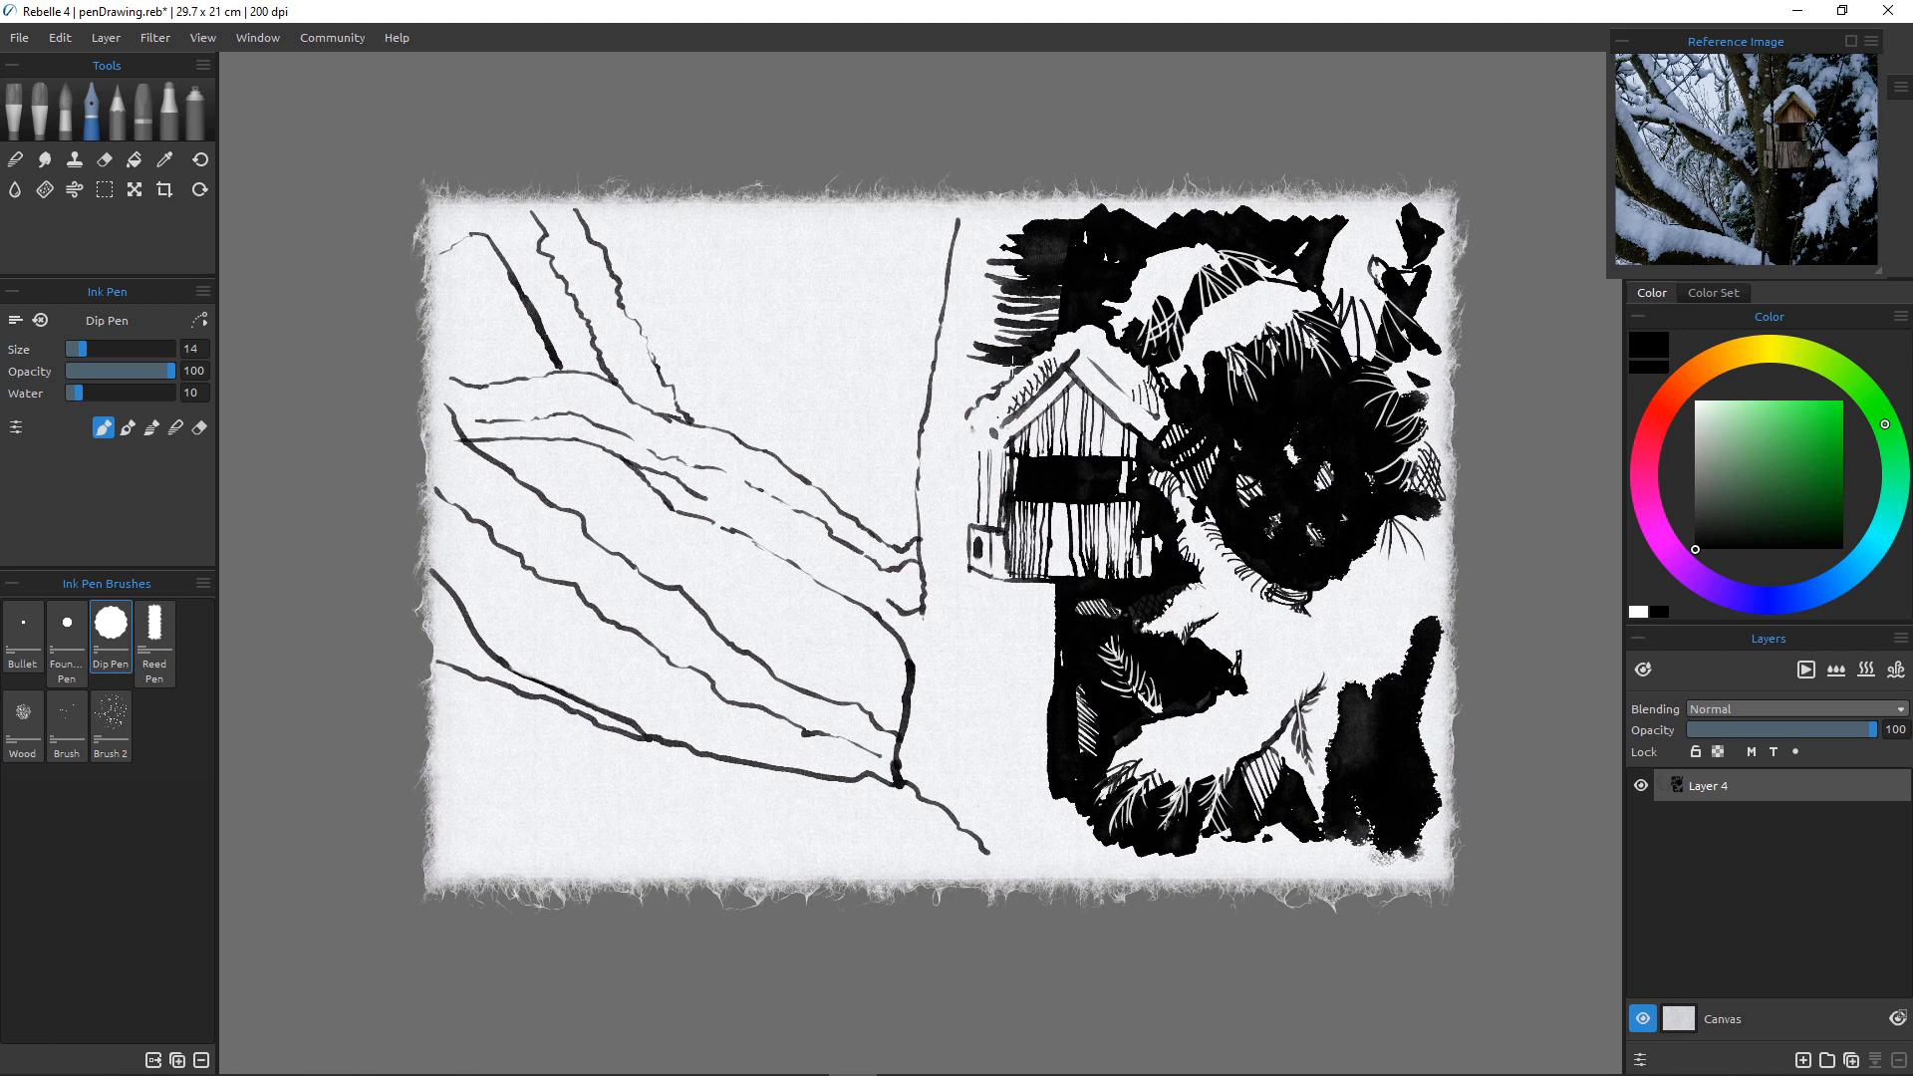
left_click_drag(1009, 369, 945, 401)
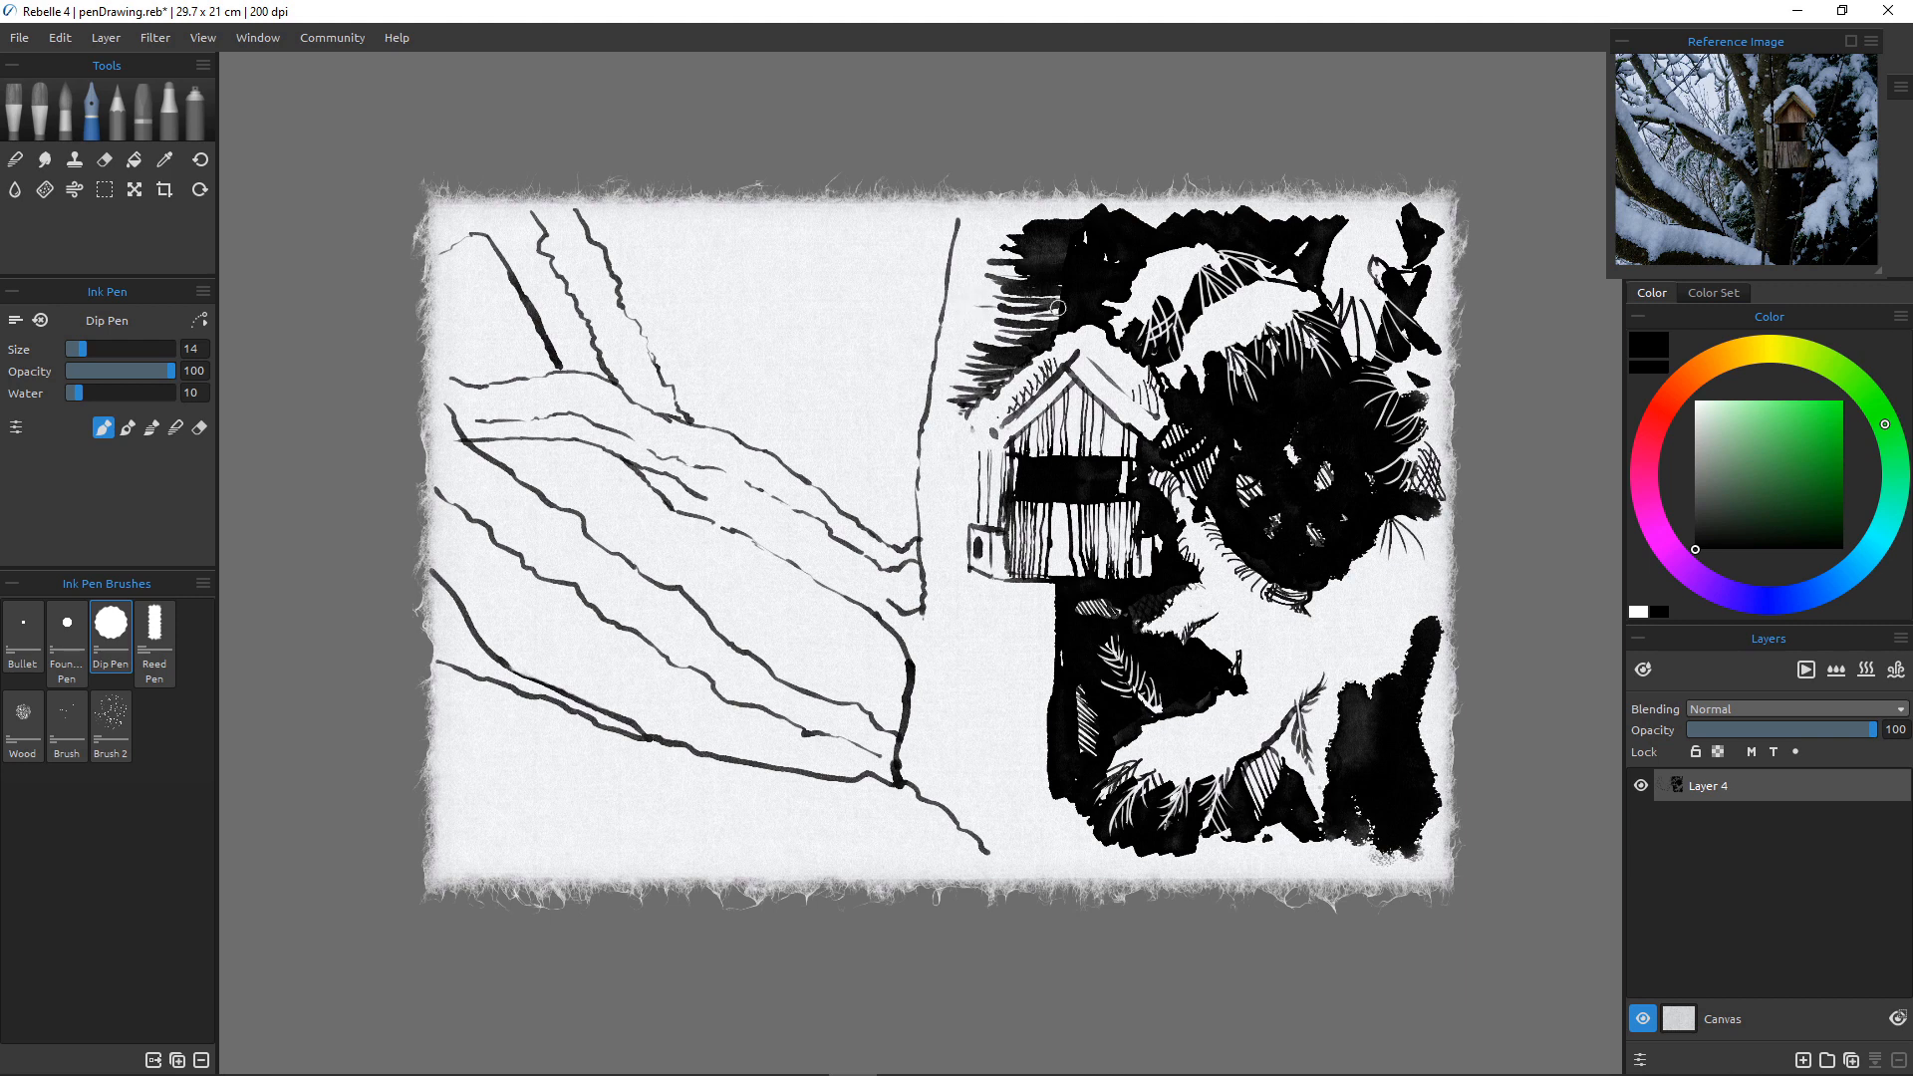
mouse_move(1062, 304)
left_mouse_down()
mouse_move(971, 317)
mouse_move(966, 338)
left_mouse_up()
Darken the background beside the birdhouse's left wall with short horizontal Dip Pen strokes.
mouse_move(966, 420)
left_mouse_down()
mouse_move(968, 493)
mouse_move(976, 445)
mouse_move(979, 481)
mouse_move(969, 449)
mouse_move(940, 445)
mouse_move(973, 485)
mouse_move(946, 486)
mouse_move(969, 508)
mouse_move(941, 499)
mouse_move(964, 518)
mouse_move(976, 501)
mouse_move(941, 530)
left_mouse_up()
left_click_drag(970, 510, 942, 518)
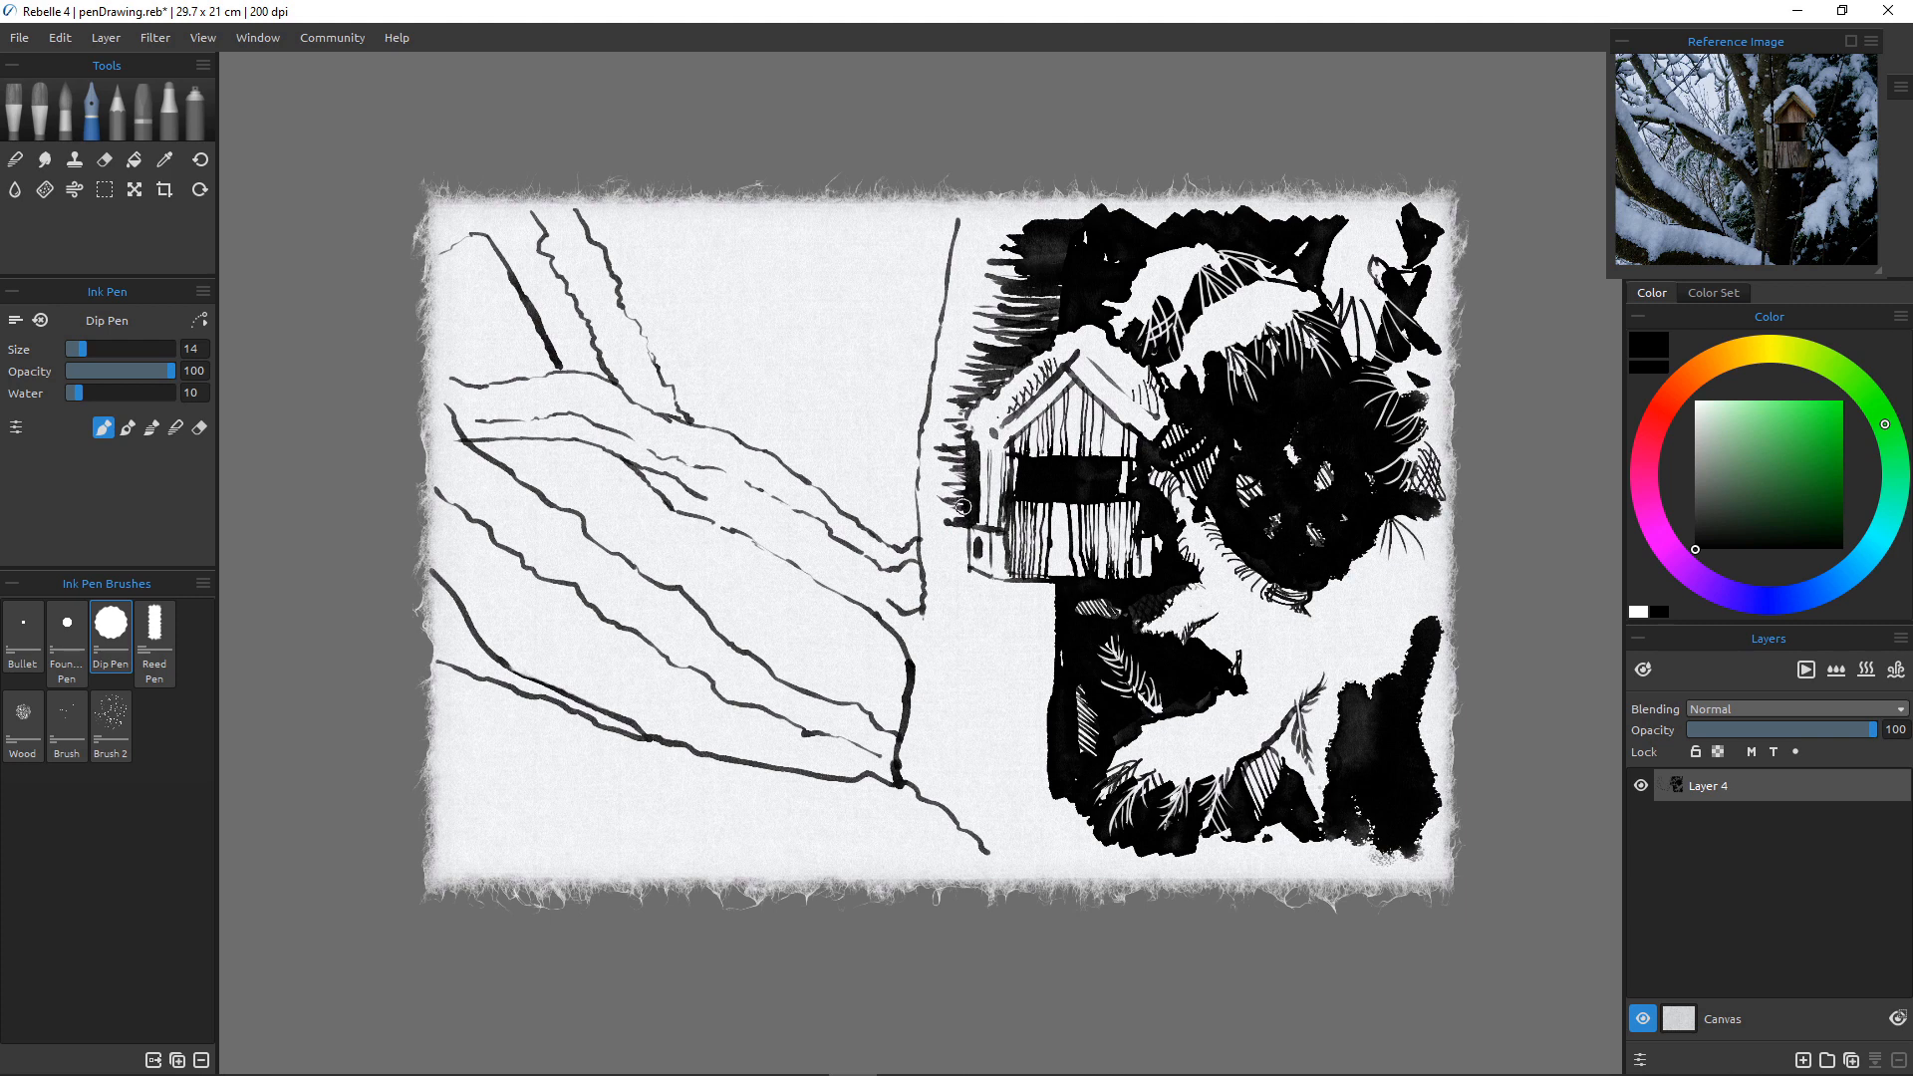
mouse_move(971, 477)
left_mouse_down()
mouse_move(945, 486)
mouse_move(945, 419)
left_mouse_up()
mouse_move(965, 502)
left_mouse_down()
mouse_move(936, 510)
mouse_move(945, 453)
left_mouse_up()
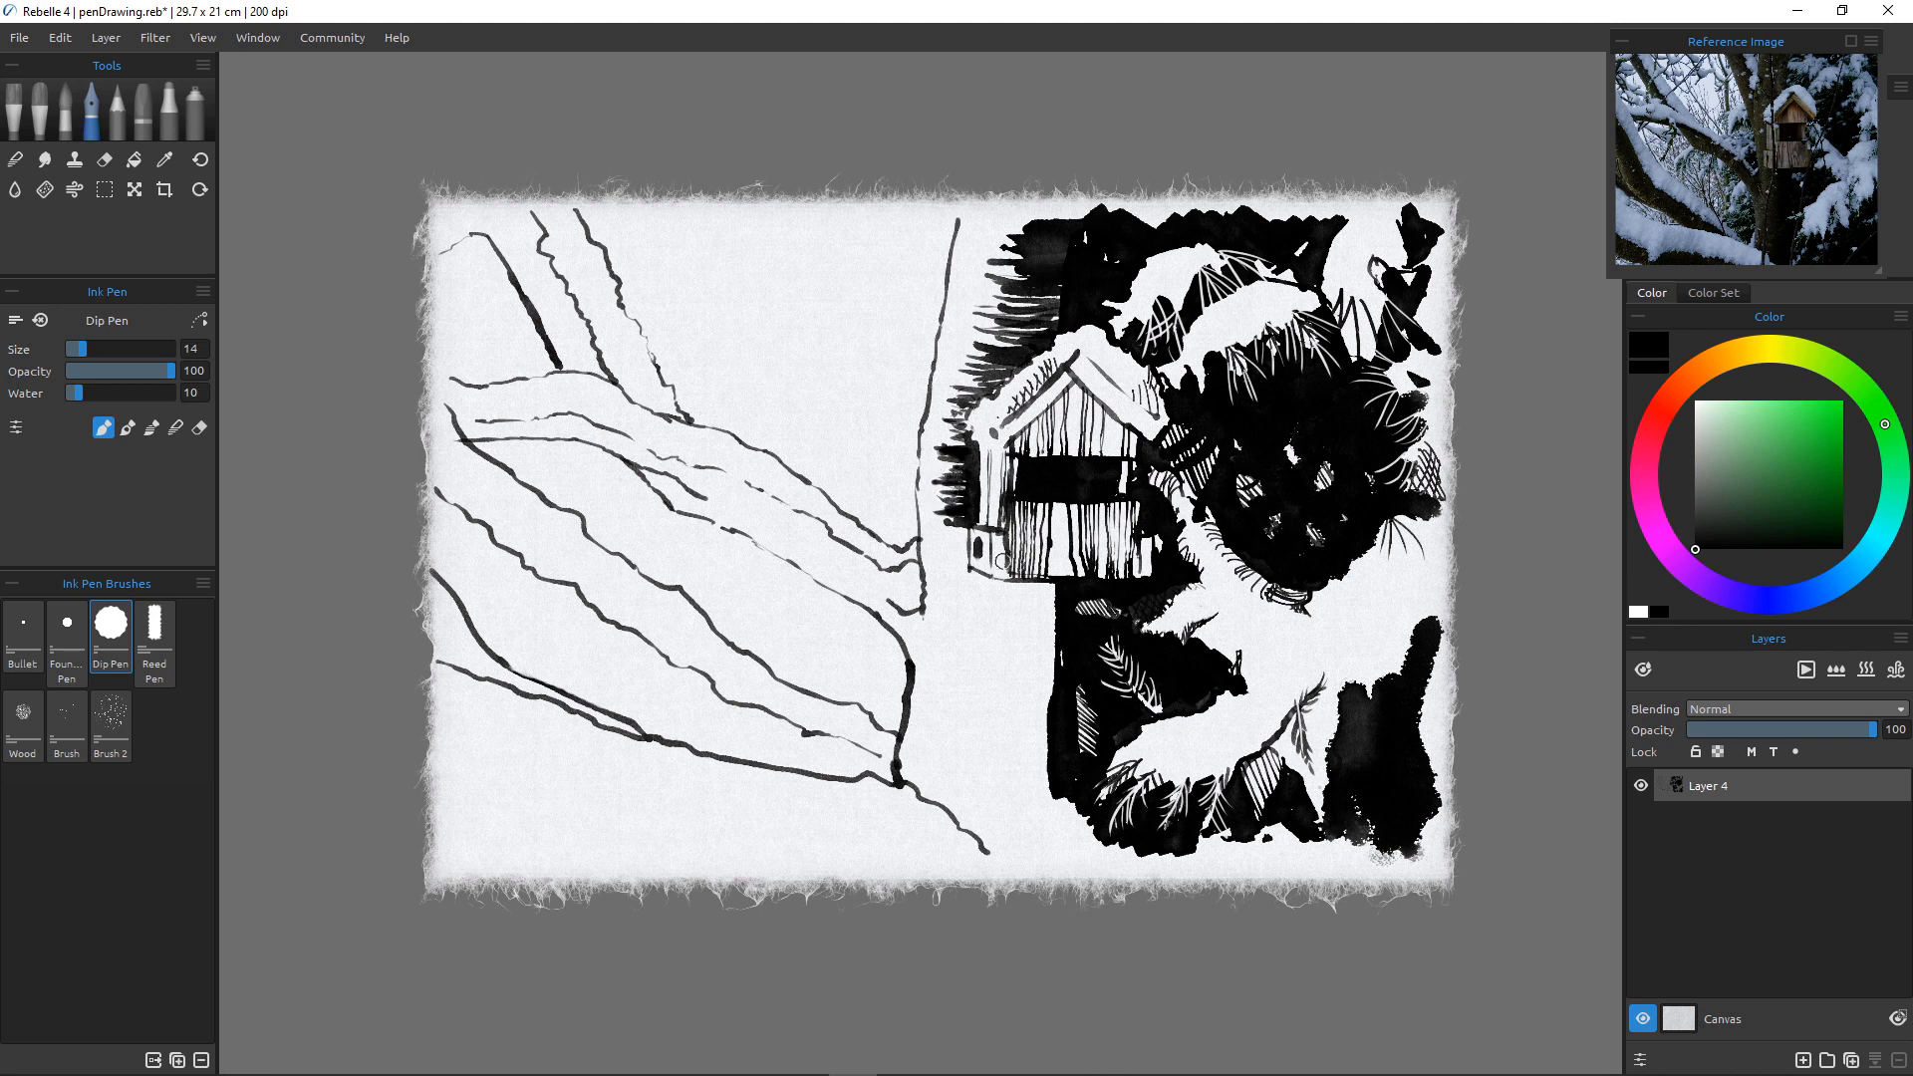
Hatch the tree trunk below the birdhouse with rough horizontal Dip Pen strokes and fill its base solid black.
mouse_move(985, 580)
left_mouse_down()
mouse_move(969, 590)
mouse_move(955, 544)
mouse_move(958, 596)
left_mouse_up()
mouse_move(965, 516)
left_mouse_down()
mouse_move(922, 546)
mouse_move(962, 548)
mouse_move(921, 552)
mouse_move(964, 561)
mouse_move(929, 564)
mouse_move(1066, 591)
mouse_move(969, 602)
mouse_move(1063, 609)
mouse_move(964, 610)
mouse_move(1065, 619)
mouse_move(963, 618)
mouse_move(1075, 628)
mouse_move(966, 630)
mouse_move(1065, 650)
mouse_move(996, 661)
mouse_move(1065, 671)
mouse_move(977, 646)
mouse_move(1061, 652)
mouse_move(1028, 598)
mouse_move(1023, 617)
mouse_move(989, 603)
mouse_move(999, 625)
mouse_move(1057, 597)
mouse_move(996, 642)
mouse_move(994, 670)
mouse_move(1063, 670)
mouse_move(1005, 686)
mouse_move(1067, 700)
mouse_move(957, 709)
mouse_move(1055, 715)
mouse_move(966, 738)
mouse_move(1049, 762)
mouse_move(992, 787)
mouse_move(1017, 798)
mouse_move(956, 760)
mouse_move(1044, 807)
mouse_move(973, 814)
mouse_move(987, 827)
mouse_move(917, 776)
mouse_move(981, 830)
mouse_move(907, 775)
mouse_move(962, 769)
mouse_move(981, 820)
mouse_move(1086, 837)
mouse_move(999, 823)
left_mouse_up()
Fill the dark gaps above and below the upper branch beside the trunk with black Reed Pen strokes, leaving small white patches.
left_click(154, 638)
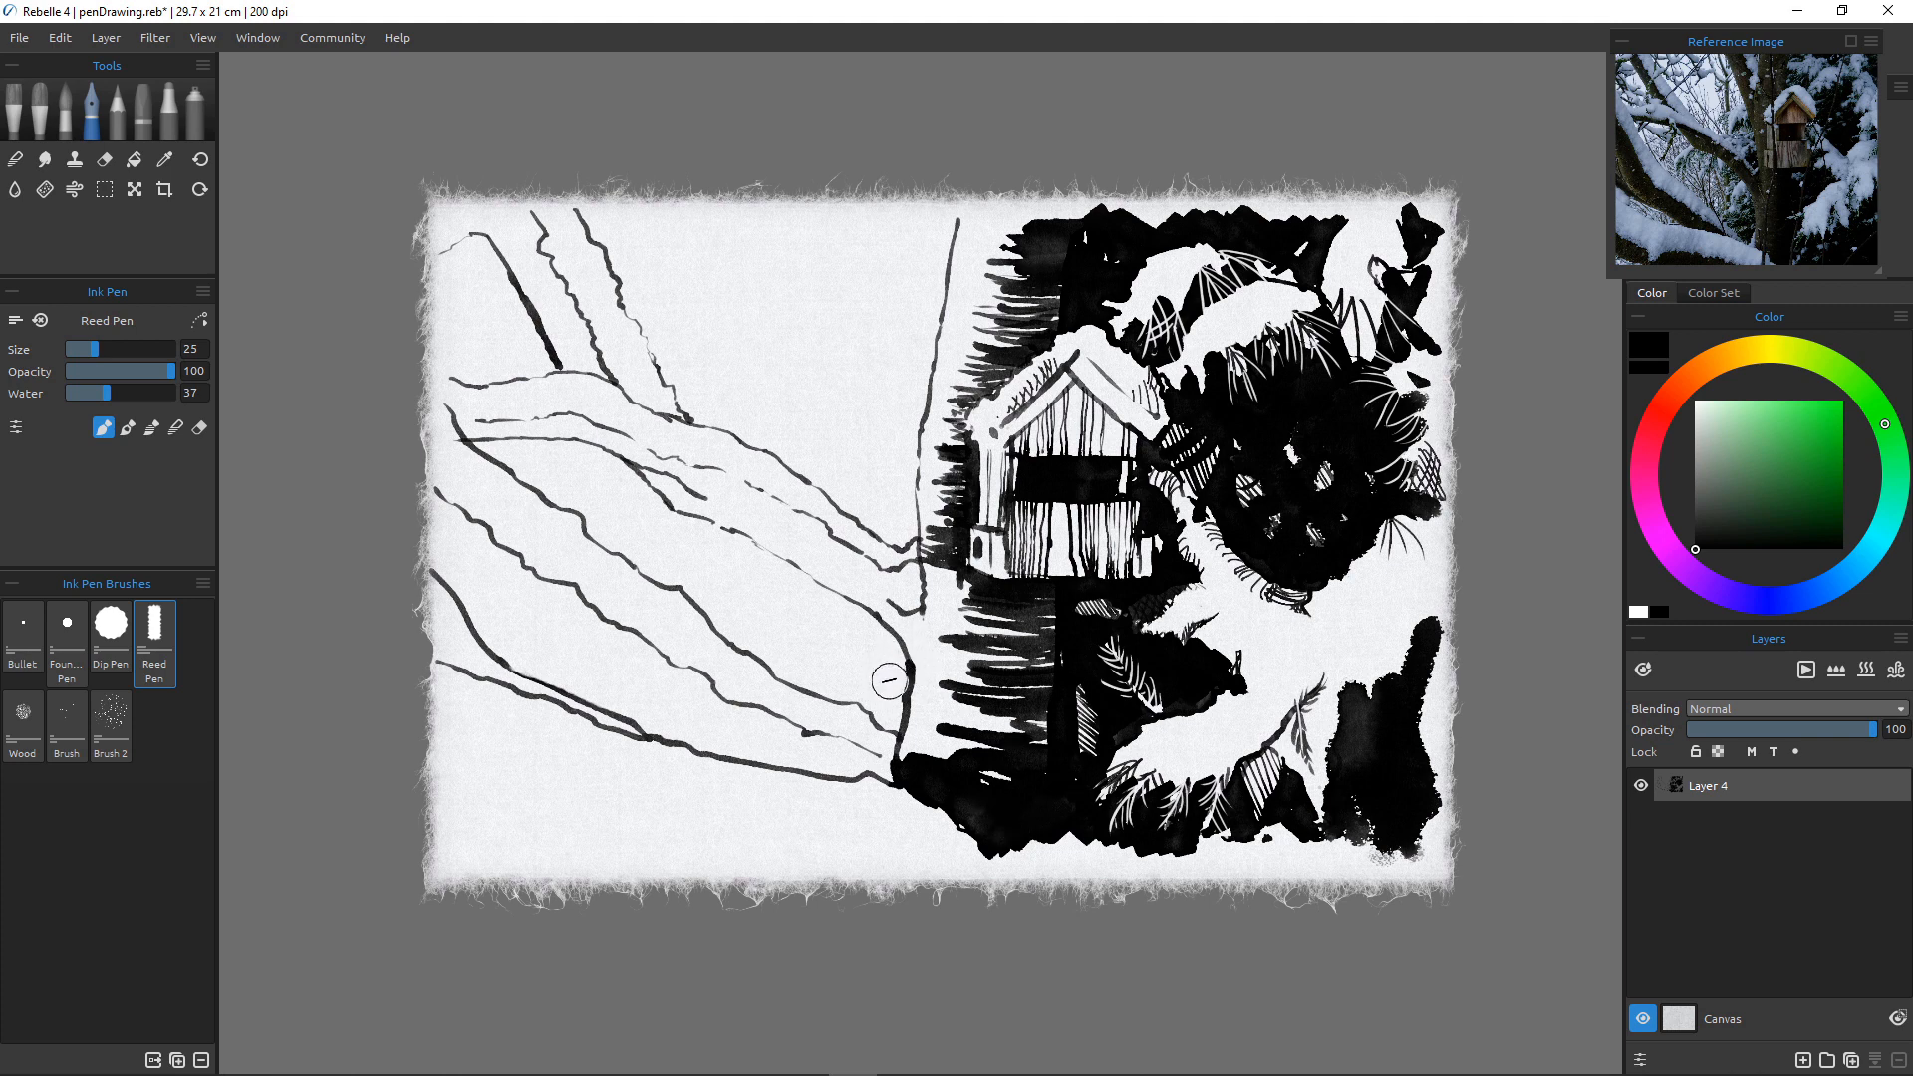
mouse_move(880, 654)
left_mouse_down()
mouse_move(888, 724)
mouse_move(808, 686)
mouse_move(842, 680)
mouse_move(842, 637)
mouse_move(875, 657)
mouse_move(829, 690)
mouse_move(872, 660)
mouse_move(829, 674)
left_mouse_up()
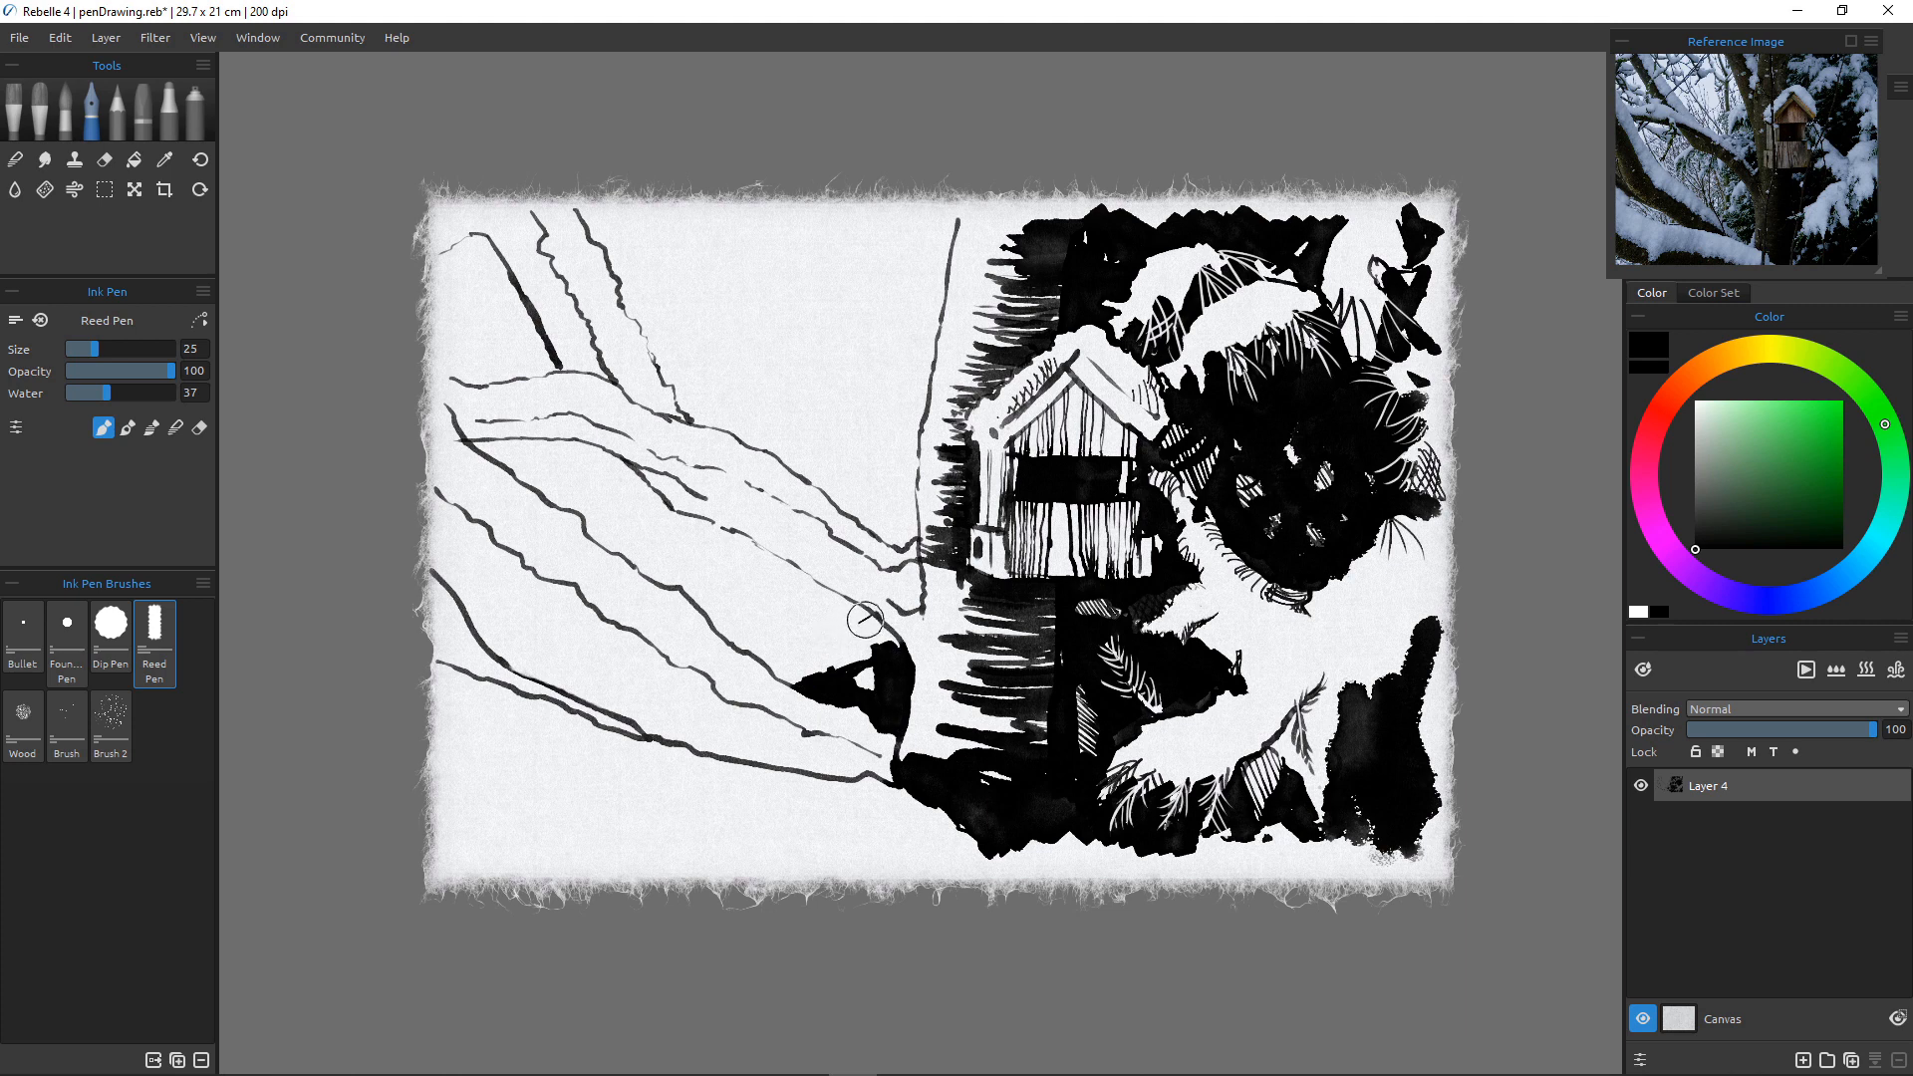
mouse_move(875, 624)
left_mouse_down()
mouse_move(843, 618)
mouse_move(807, 668)
mouse_move(774, 676)
left_mouse_up()
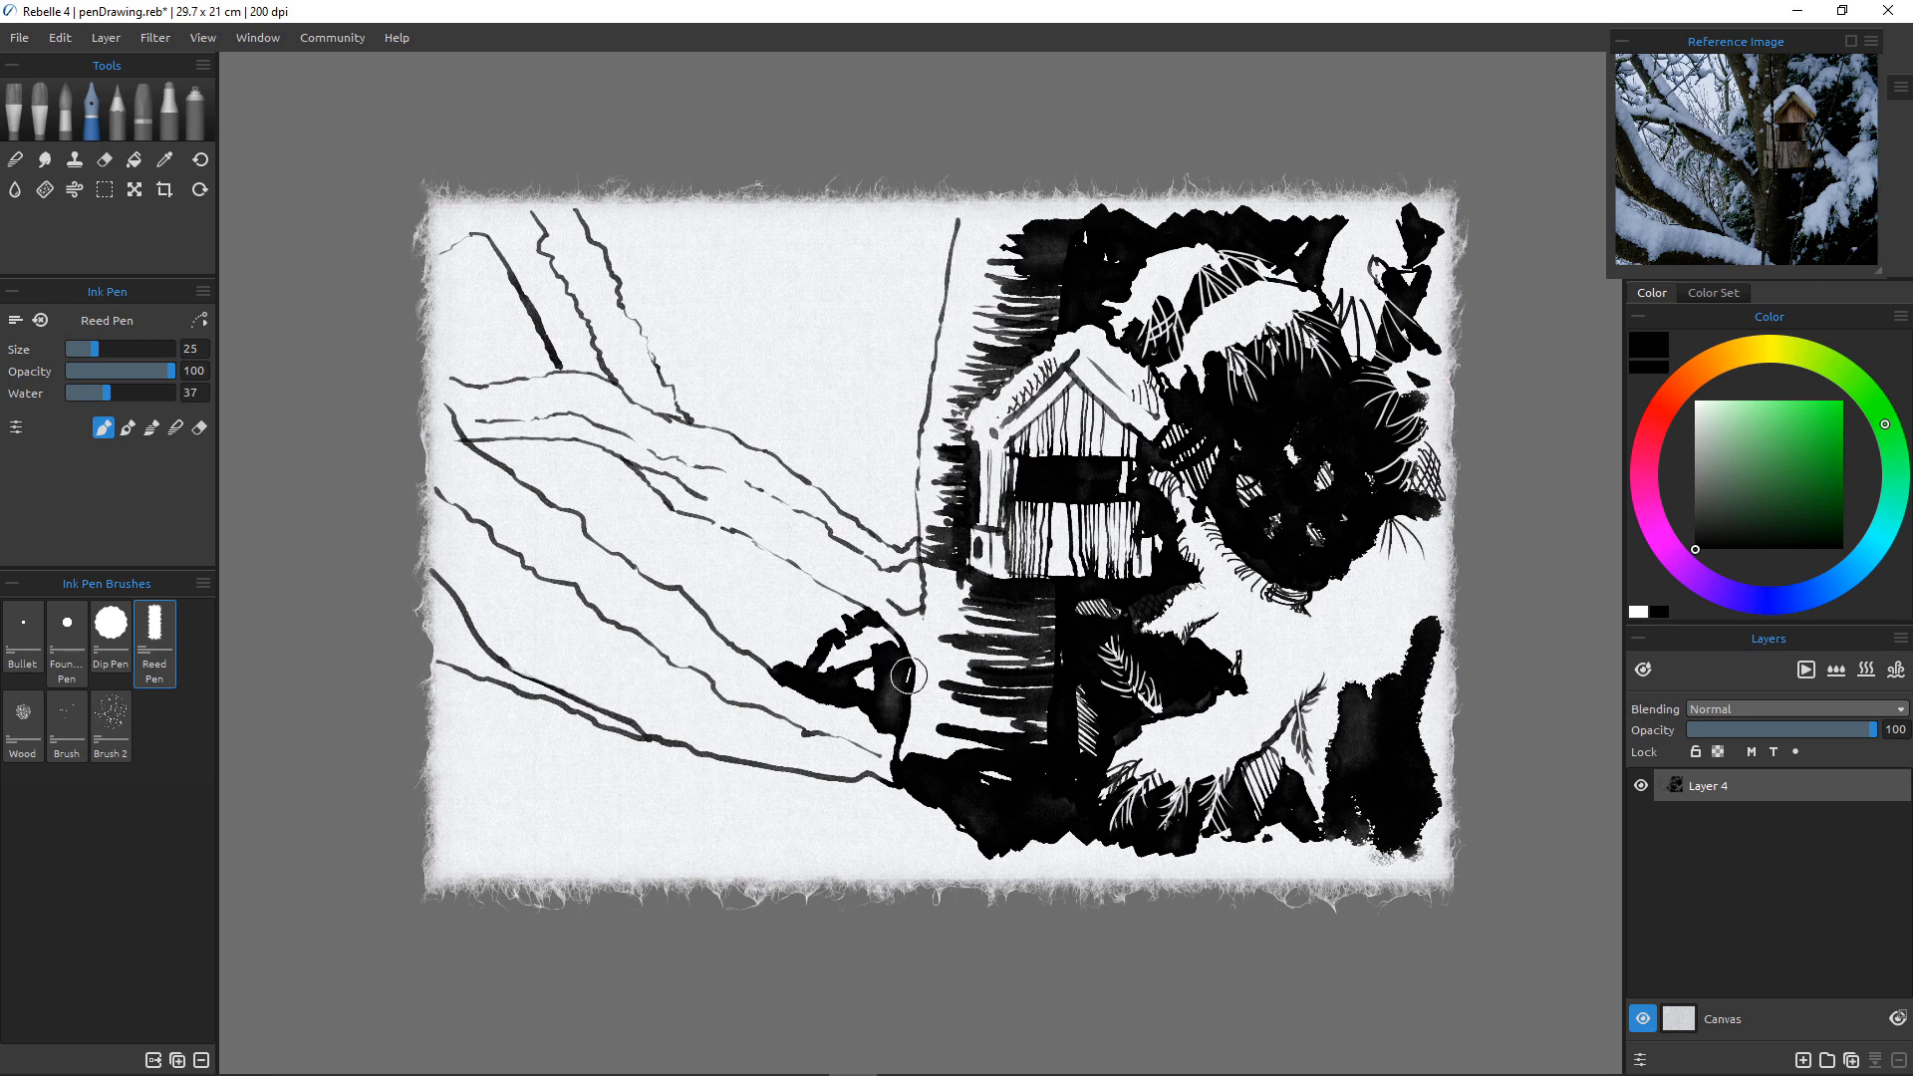
mouse_move(888, 486)
left_mouse_down()
mouse_move(905, 524)
mouse_move(908, 475)
mouse_move(901, 544)
mouse_move(855, 516)
mouse_move(886, 515)
mouse_move(867, 479)
mouse_move(892, 522)
mouse_move(846, 481)
mouse_move(881, 458)
mouse_move(823, 489)
left_mouse_up()
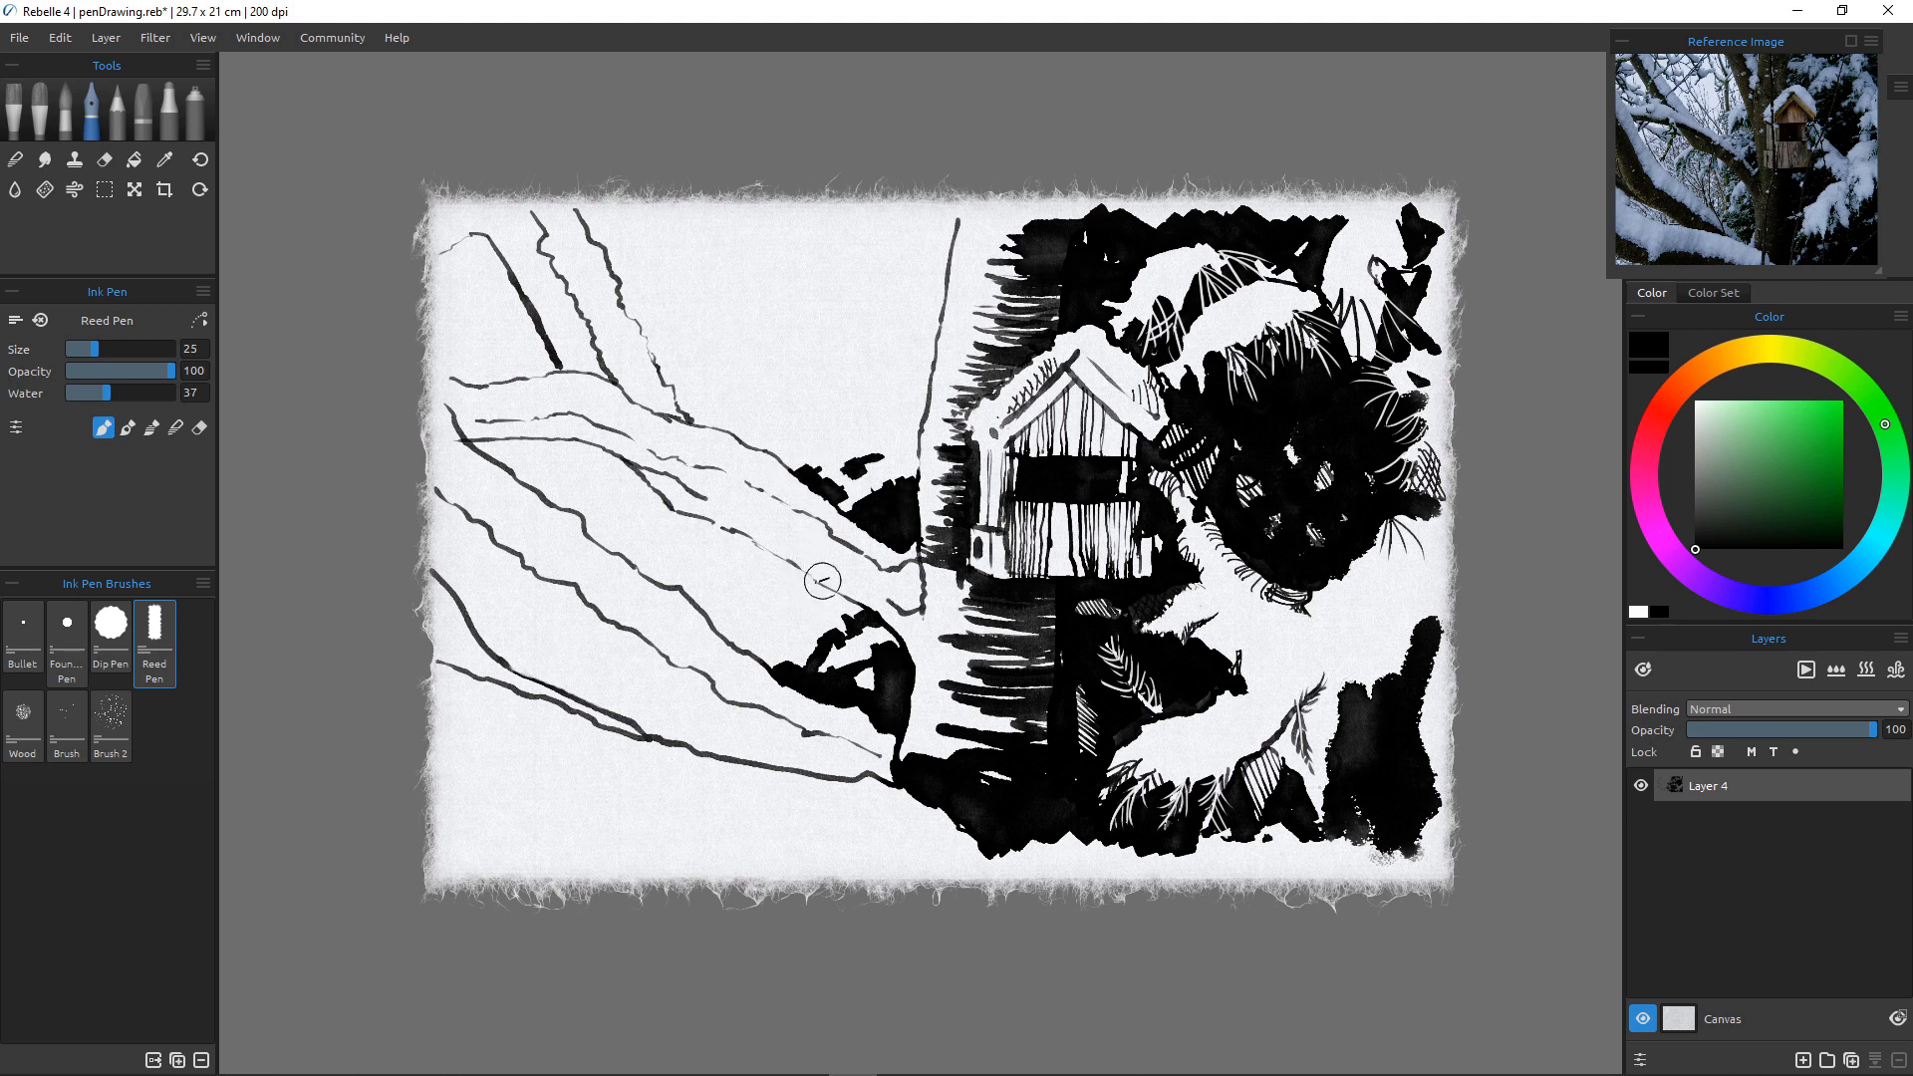
mouse_move(803, 582)
left_mouse_down()
mouse_move(822, 590)
mouse_move(782, 609)
mouse_move(789, 636)
mouse_move(780, 610)
mouse_move(778, 648)
left_mouse_up()
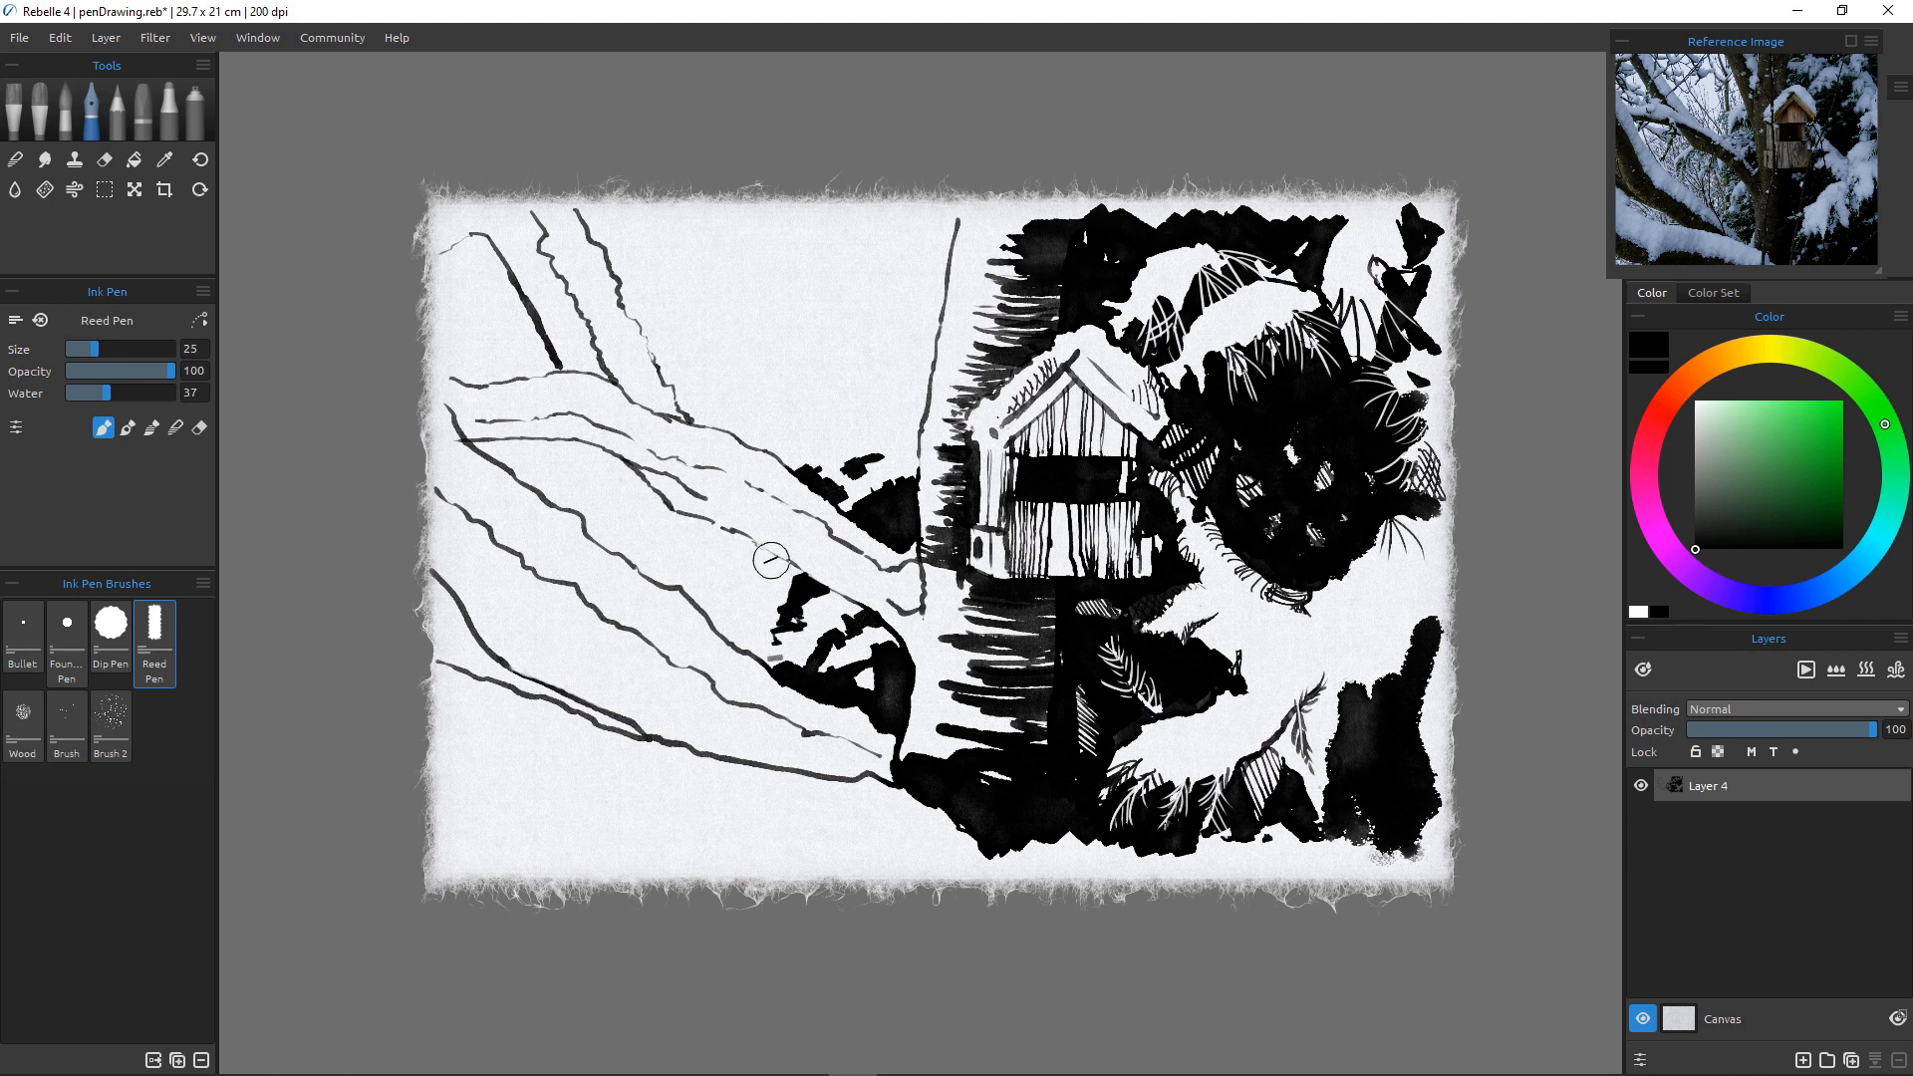
mouse_move(759, 547)
left_mouse_down()
mouse_move(793, 574)
mouse_move(739, 540)
left_mouse_up()
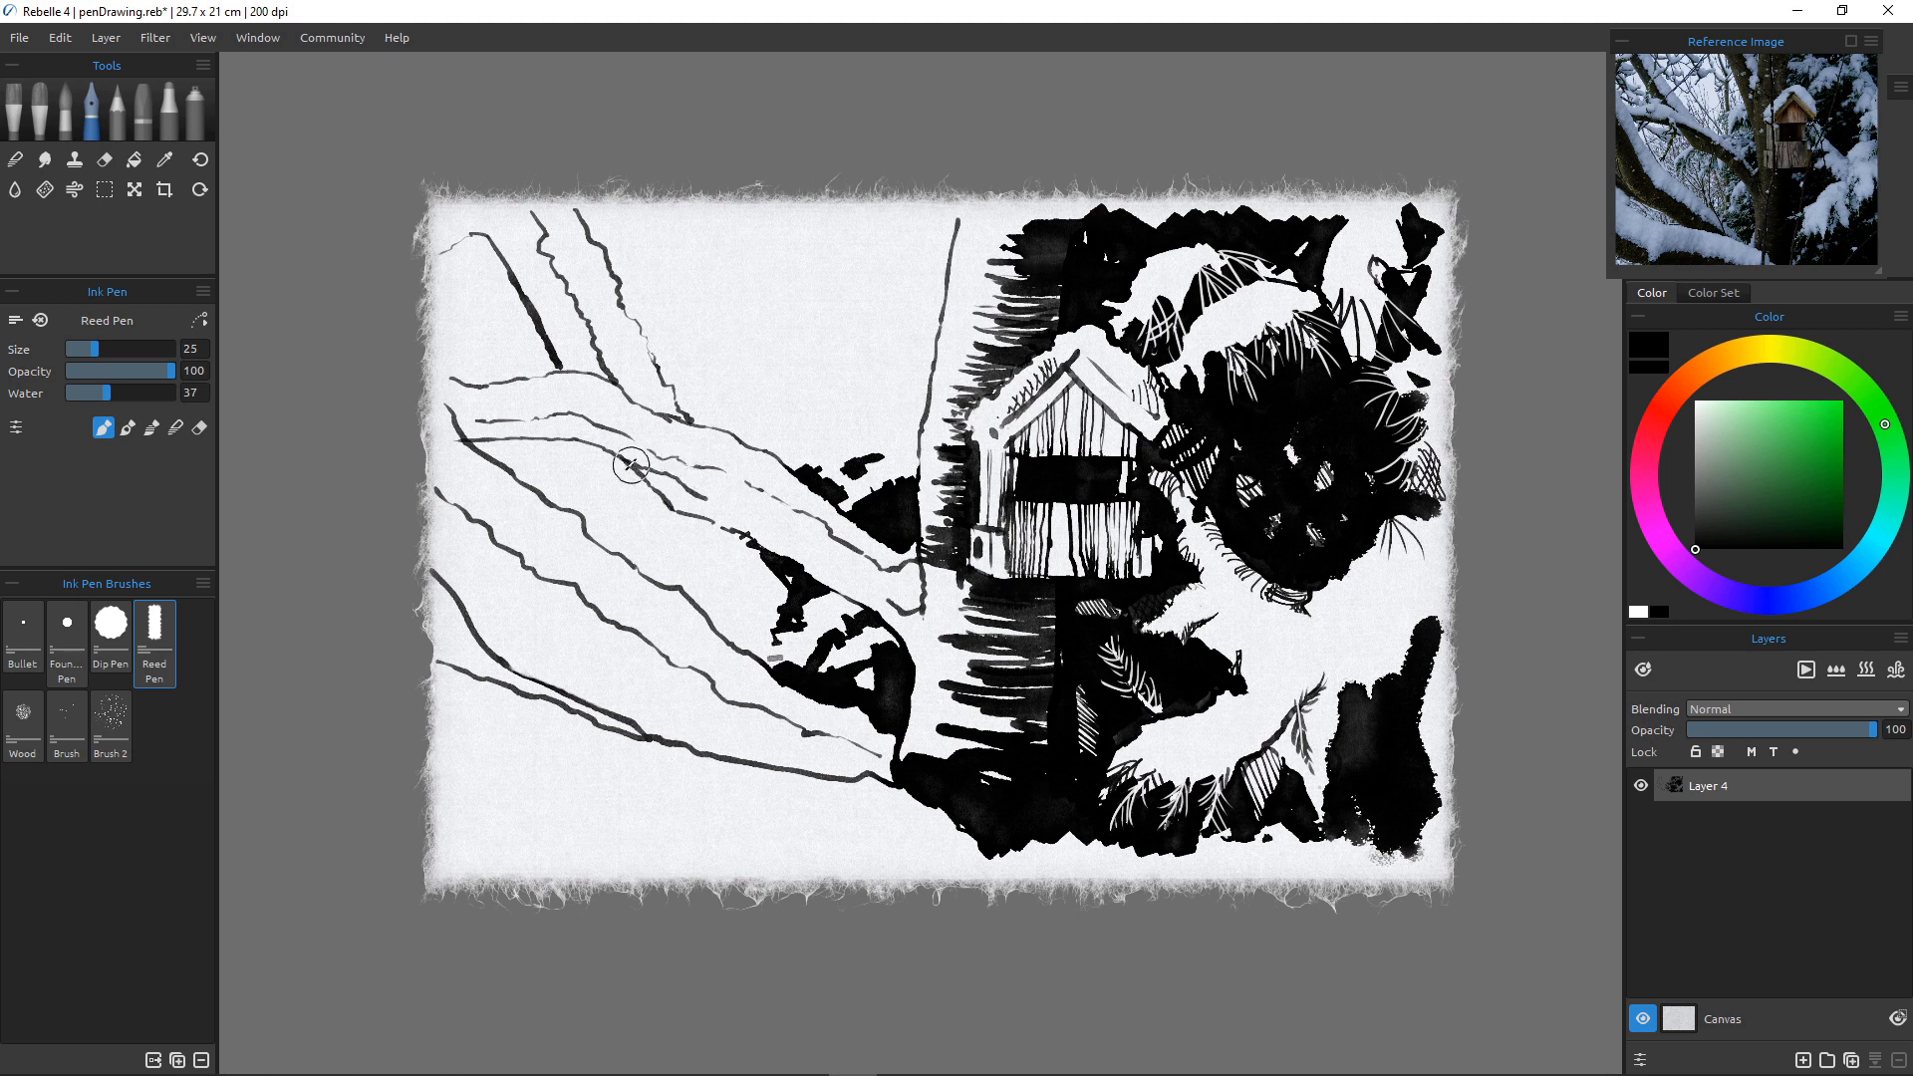
Ink a solid Reed Pen shadow under the upper branch's snow and add short Dip Pen hatching along its whole length.
mouse_move(613, 435)
left_mouse_down()
mouse_move(747, 493)
mouse_move(718, 486)
mouse_move(734, 506)
mouse_move(713, 488)
mouse_move(802, 513)
mouse_move(887, 576)
mouse_move(907, 558)
mouse_move(917, 576)
mouse_move(879, 568)
mouse_move(881, 588)
mouse_move(915, 609)
mouse_move(879, 611)
left_mouse_up()
left_click(111, 630)
mouse_move(874, 575)
left_mouse_down()
mouse_move(871, 611)
mouse_move(841, 583)
mouse_move(839, 602)
left_mouse_up()
mouse_move(821, 530)
left_mouse_down()
mouse_move(680, 495)
mouse_move(721, 485)
mouse_move(662, 504)
left_mouse_up()
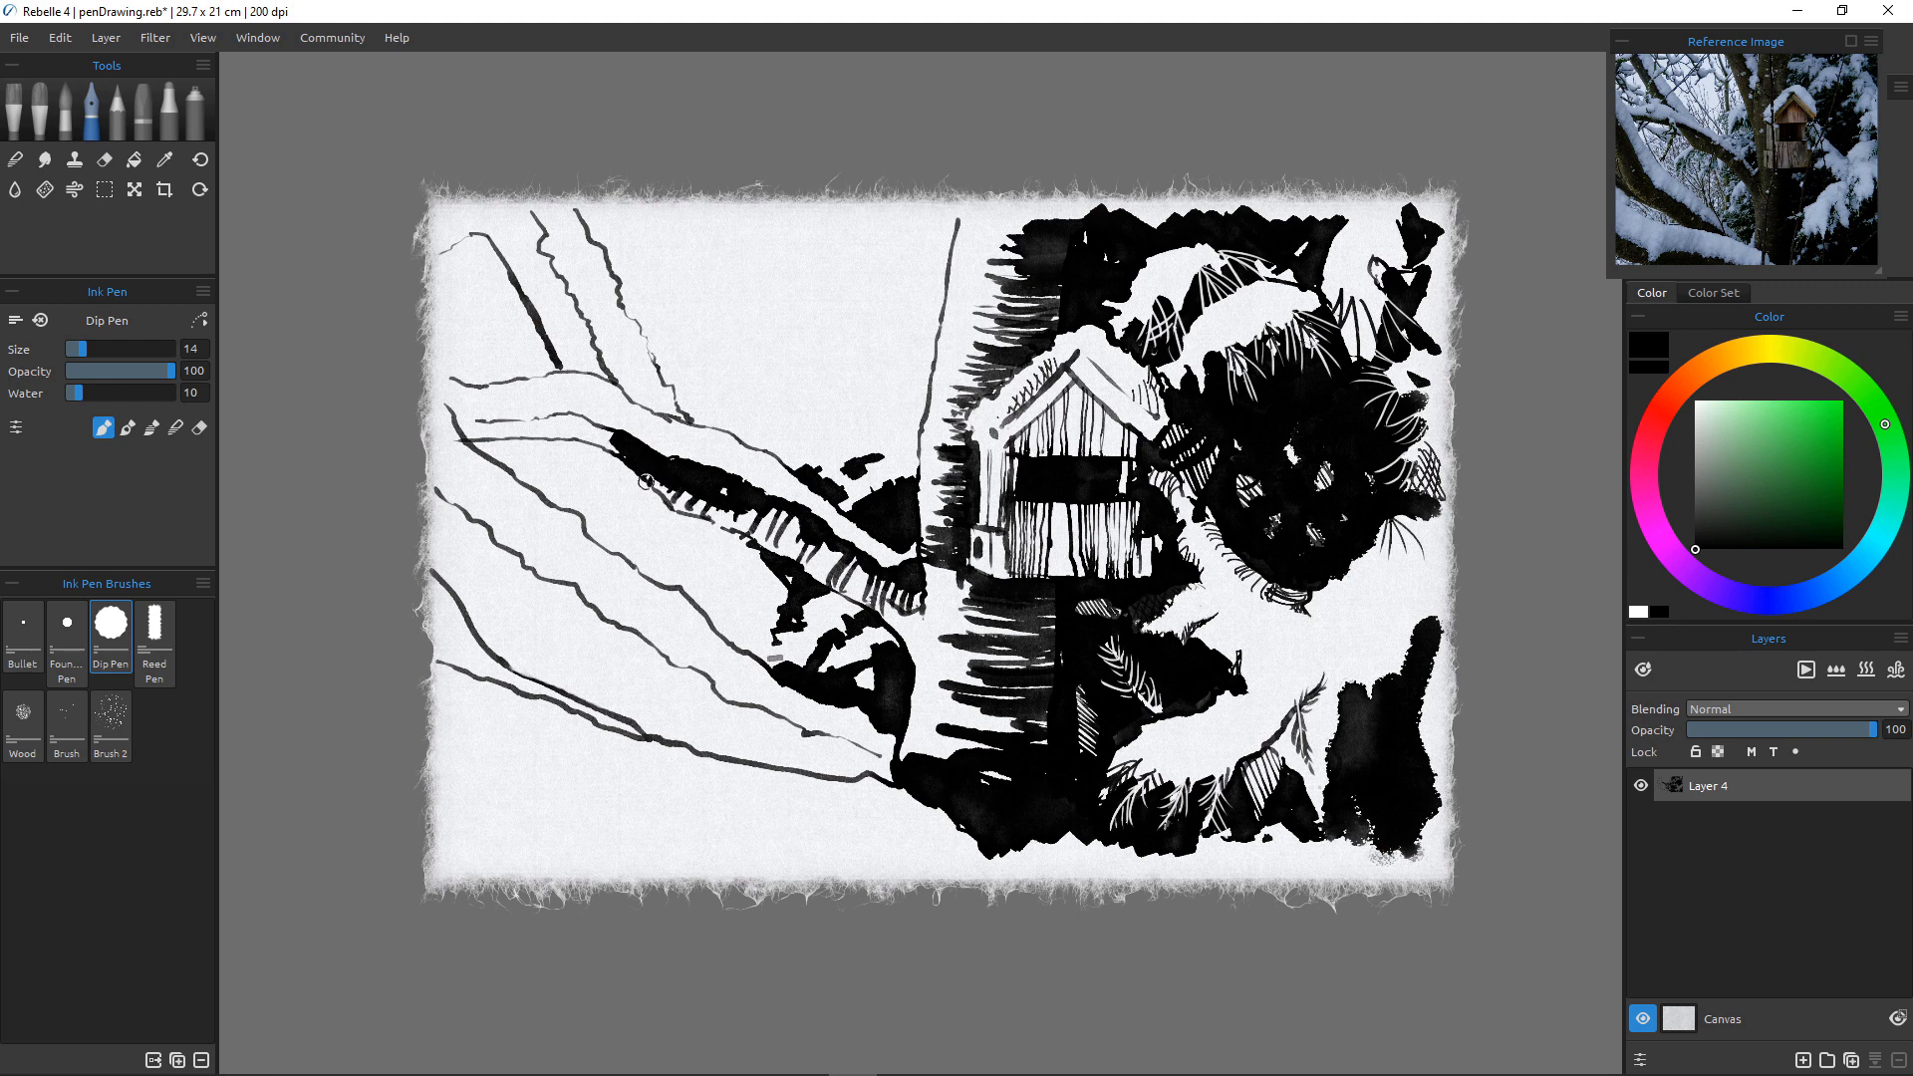
mouse_move(798, 516)
left_mouse_down()
mouse_move(782, 545)
mouse_move(857, 595)
left_mouse_up()
left_click_drag(691, 488, 666, 500)
mouse_move(664, 476)
left_mouse_down()
mouse_move(584, 432)
mouse_move(617, 431)
mouse_move(551, 419)
mouse_move(605, 444)
mouse_move(558, 431)
left_mouse_up()
mouse_move(552, 420)
left_mouse_down()
mouse_move(488, 421)
mouse_move(501, 437)
mouse_move(467, 428)
mouse_move(533, 416)
mouse_move(461, 435)
left_mouse_up()
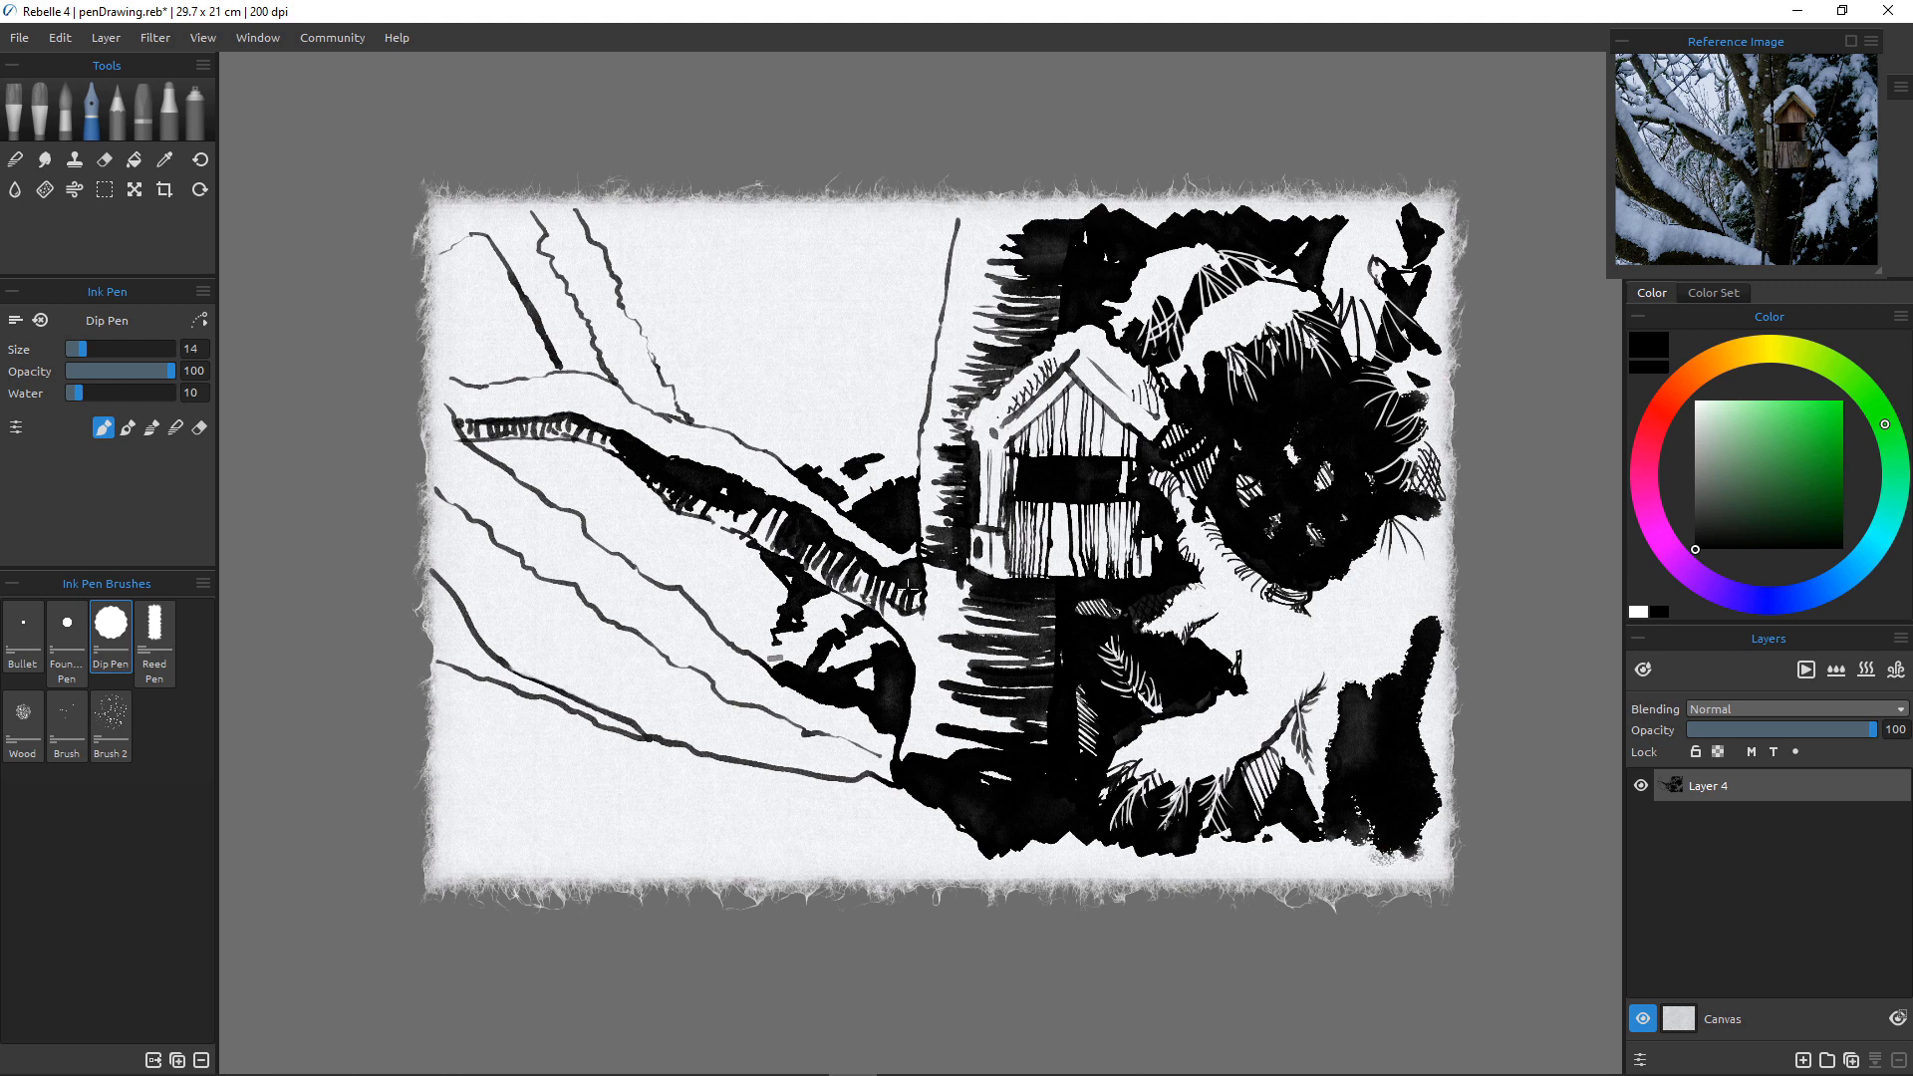
Darken the junction of the upper branch and trunk with curved Dip Pen strokes, undoing the last two.
mouse_move(911, 596)
left_mouse_down()
mouse_move(928, 642)
mouse_move(896, 623)
mouse_move(927, 666)
mouse_move(889, 611)
mouse_move(929, 696)
left_mouse_up()
key("ctrl+z")
key("ctrl+z")
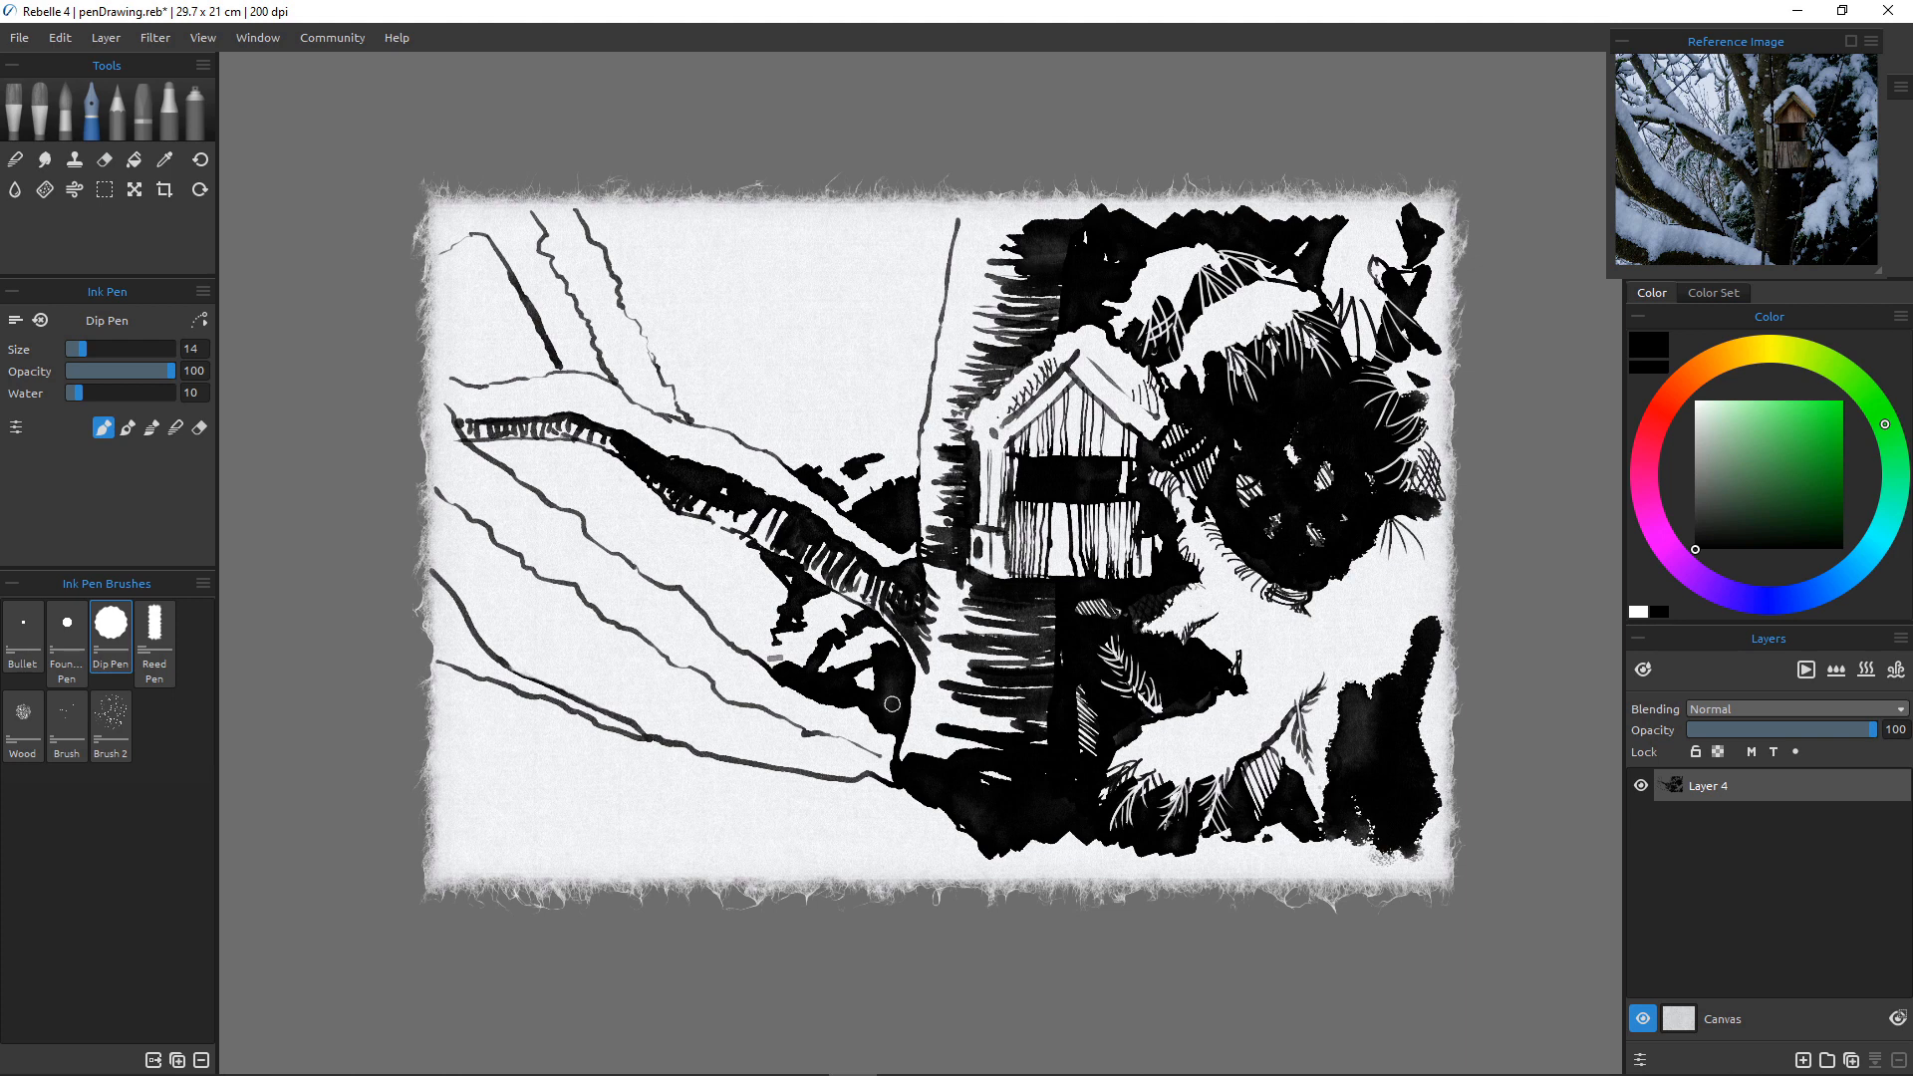
Draw fine fir needles with the Fountain Pen below the upper branch and around the dark gaps beside the trunk.
left_click(67, 643)
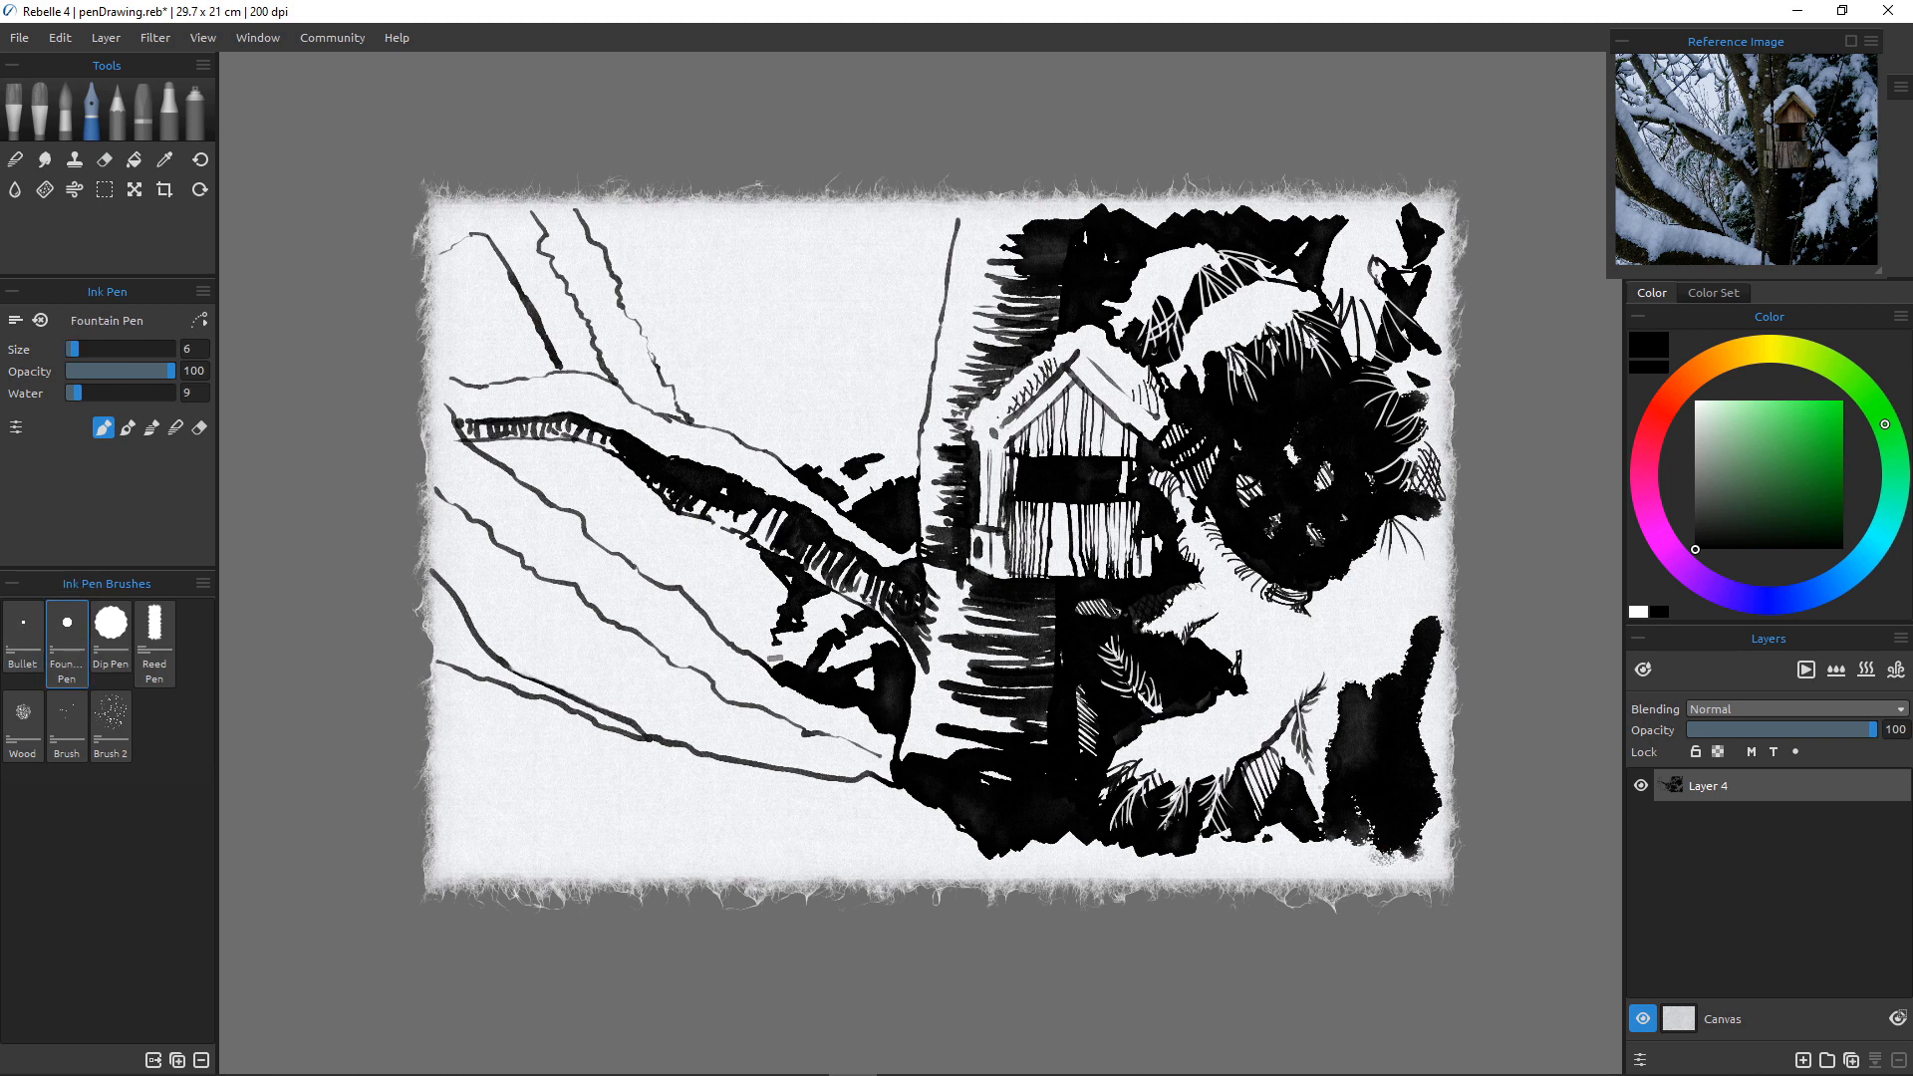
mouse_move(754, 547)
left_mouse_down()
mouse_move(721, 593)
mouse_move(745, 604)
mouse_move(735, 555)
mouse_move(697, 601)
left_mouse_up()
mouse_move(716, 554)
left_mouse_down()
mouse_move(663, 575)
mouse_move(679, 587)
mouse_move(639, 568)
mouse_move(669, 575)
left_mouse_up()
mouse_move(662, 560)
left_mouse_down()
mouse_move(646, 582)
mouse_move(681, 547)
mouse_move(704, 571)
mouse_move(699, 549)
mouse_move(676, 579)
left_mouse_up()
mouse_move(735, 519)
left_mouse_down()
mouse_move(716, 557)
mouse_move(739, 618)
mouse_move(767, 617)
mouse_move(748, 612)
left_mouse_up()
mouse_move(757, 593)
left_mouse_down()
mouse_move(739, 627)
mouse_move(774, 592)
mouse_move(712, 601)
mouse_move(736, 636)
mouse_move(765, 610)
mouse_move(762, 625)
left_mouse_up()
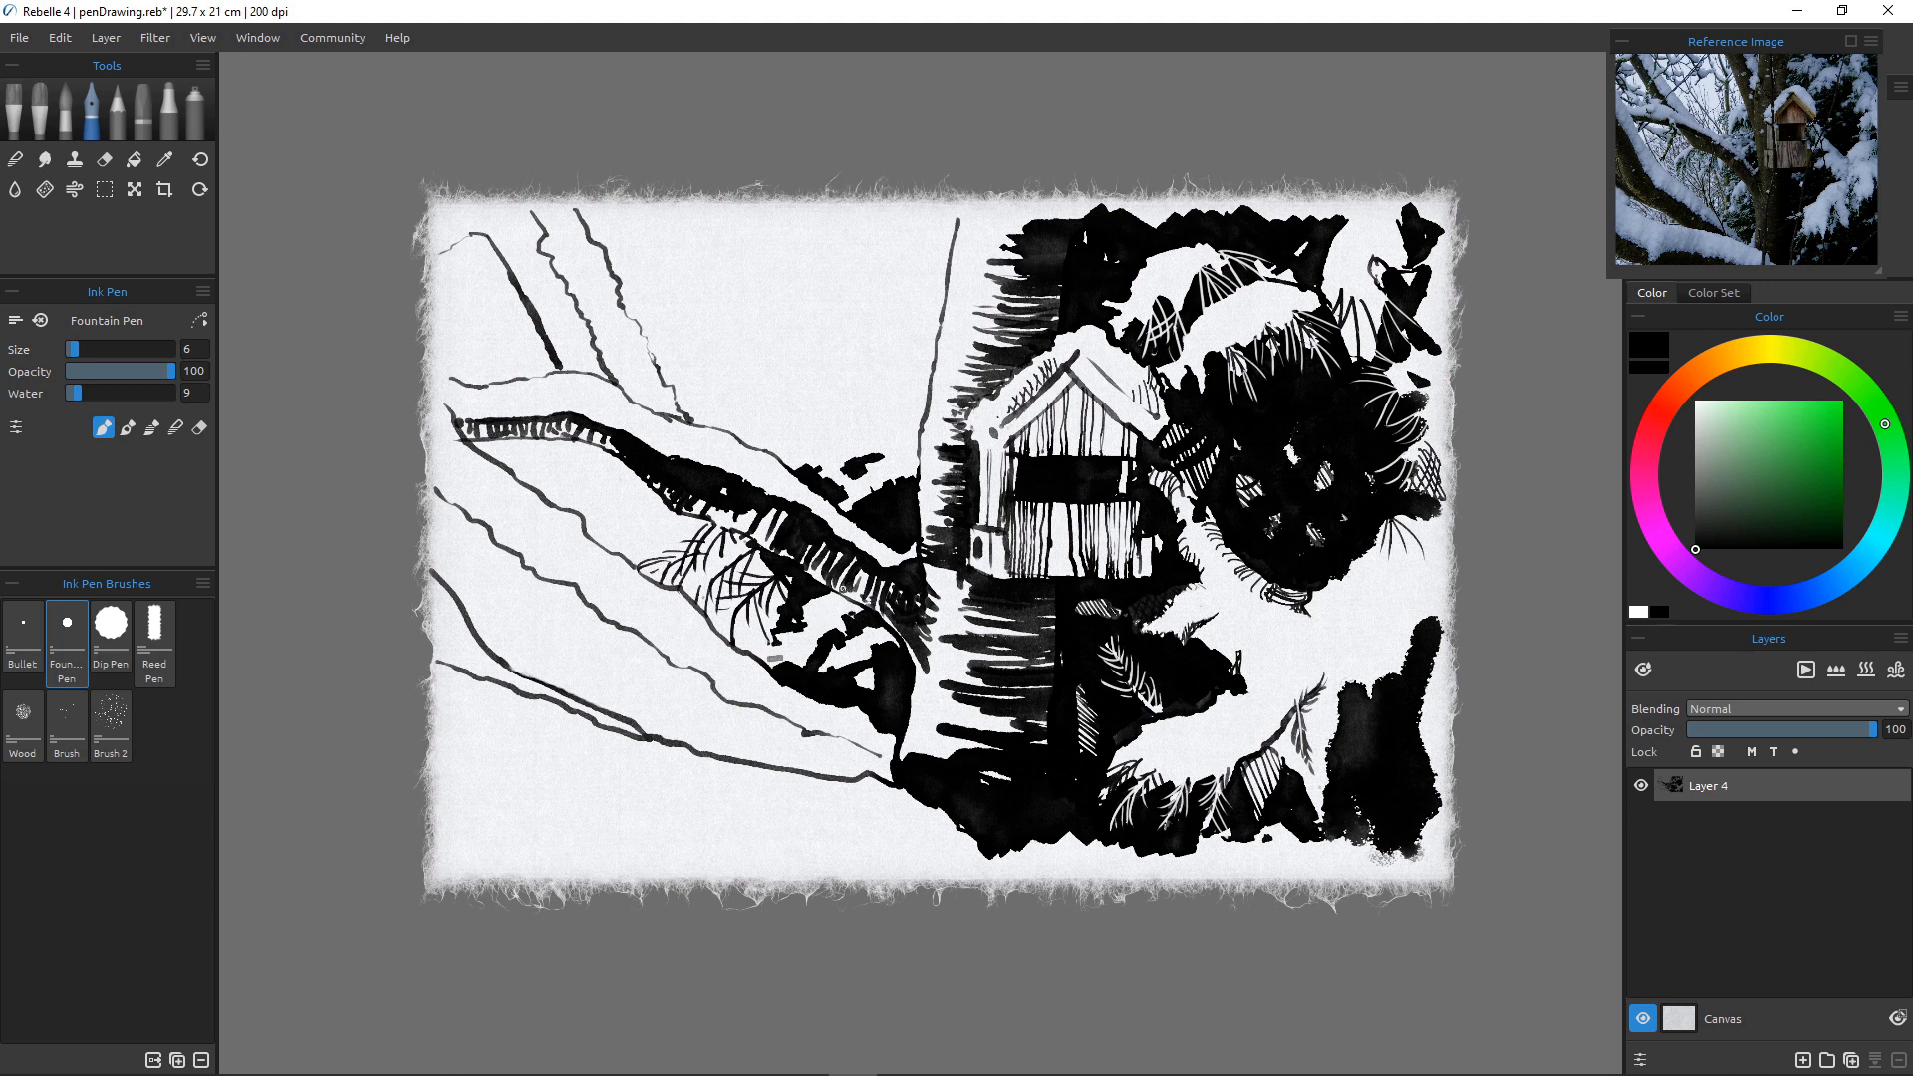
mouse_move(887, 654)
left_mouse_down()
mouse_move(850, 621)
mouse_move(878, 663)
mouse_move(830, 660)
left_mouse_up()
mouse_move(885, 690)
left_mouse_down()
mouse_move(859, 678)
mouse_move(870, 689)
left_mouse_up()
mouse_move(783, 624)
left_mouse_down()
mouse_move(801, 624)
mouse_move(737, 642)
mouse_move(756, 656)
left_mouse_up()
Outline a snow mound between the trunk and upper branch and add a cluster of drooping fir needles at its tip.
mouse_move(932, 363)
left_mouse_down()
mouse_move(791, 422)
mouse_move(830, 396)
mouse_move(821, 444)
mouse_move(815, 409)
mouse_move(773, 440)
mouse_move(794, 405)
mouse_move(763, 425)
mouse_move(797, 448)
left_mouse_up()
left_click_drag(816, 407, 793, 439)
left_click_drag(804, 406, 778, 445)
mouse_move(787, 419)
left_mouse_down()
mouse_move(768, 434)
mouse_move(783, 476)
left_mouse_up()
left_click_drag(782, 438, 766, 455)
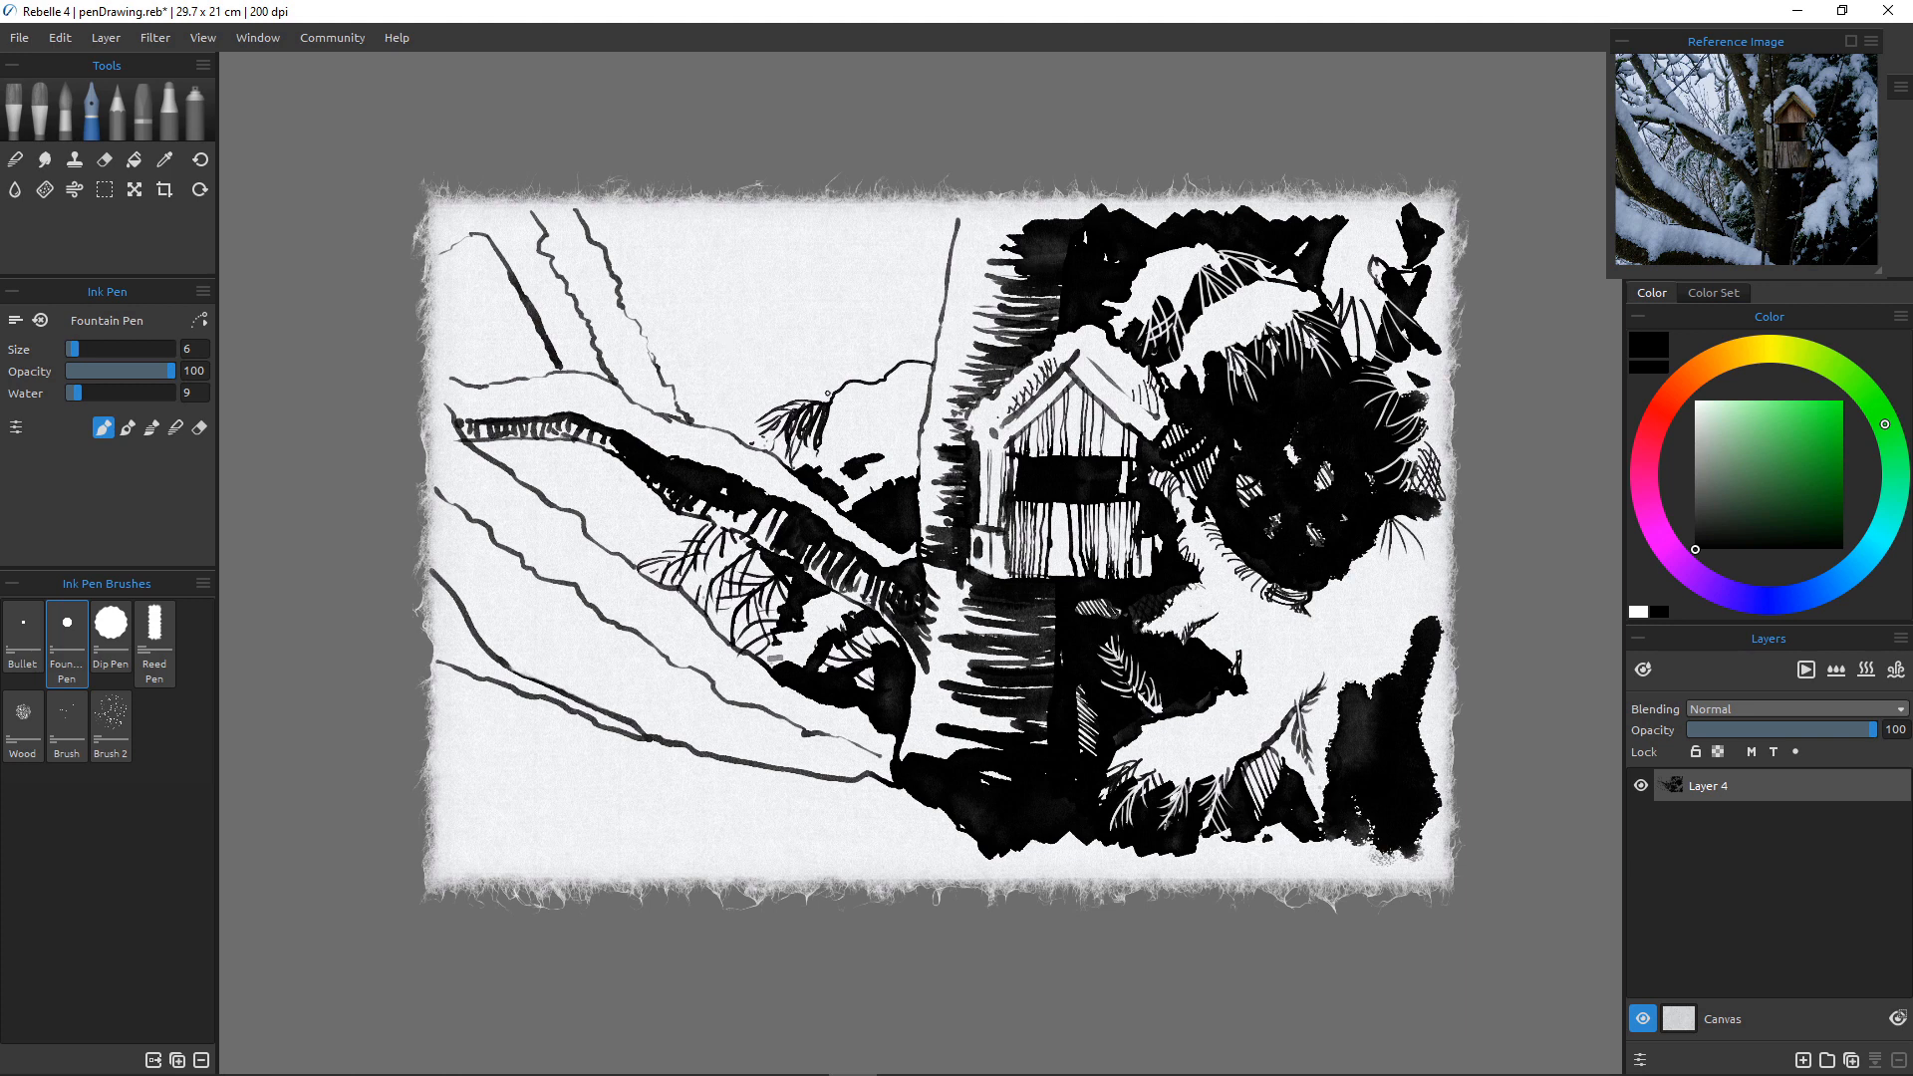
mouse_move(823, 397)
left_mouse_down()
mouse_move(782, 373)
mouse_move(810, 354)
left_mouse_up()
Hatch the shadow under the snow mound beside the trunk, using the Dip Pen for the heavier strokes.
left_click_drag(913, 436, 902, 494)
left_click(111, 638)
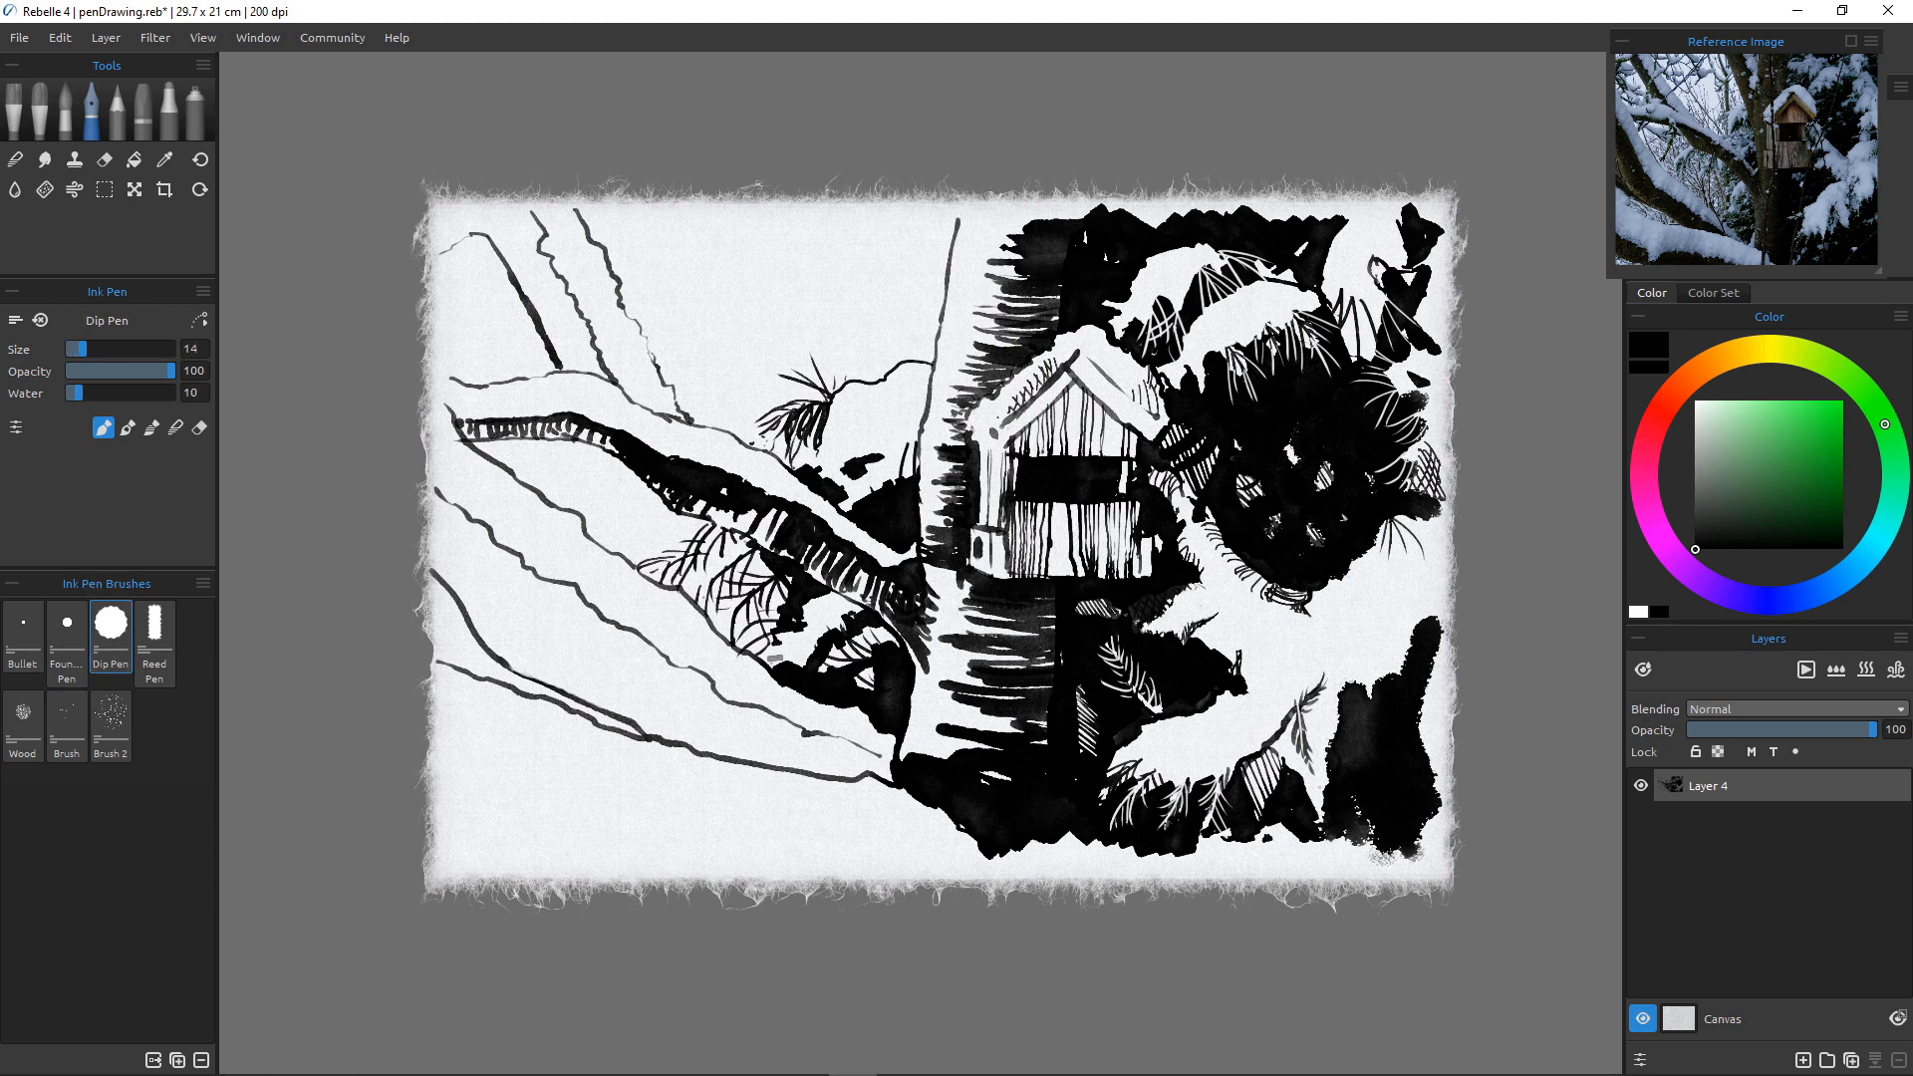
mouse_move(912, 439)
left_mouse_down()
mouse_move(901, 503)
mouse_move(886, 482)
mouse_move(877, 510)
mouse_move(850, 510)
mouse_move(836, 470)
mouse_move(849, 508)
left_mouse_up()
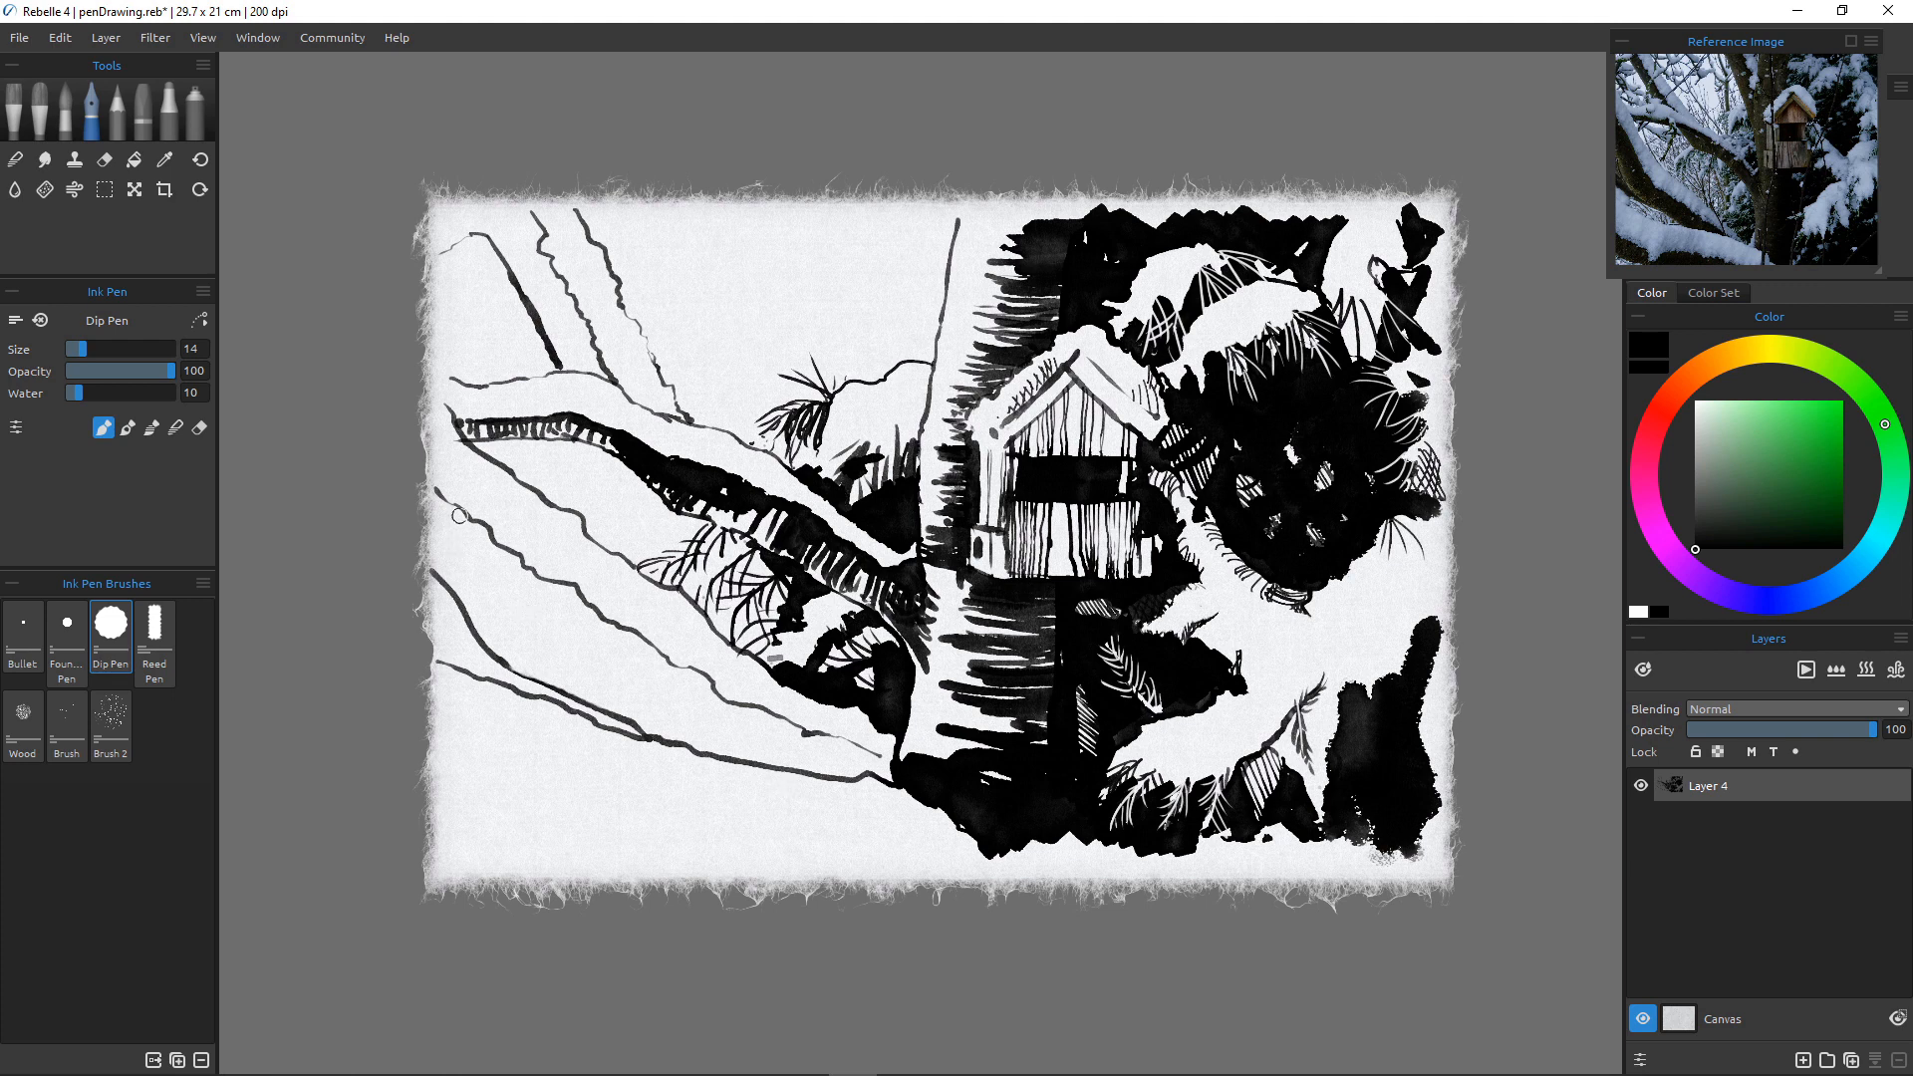
Thicken the snow edge of the lower main branch and hatch curved Dip Pen bark shading from the trunk to its far end.
left_click_drag(445, 503, 435, 537)
mouse_move(445, 508)
left_mouse_down()
mouse_move(494, 557)
mouse_move(575, 588)
mouse_move(666, 669)
mouse_move(883, 771)
mouse_move(826, 777)
mouse_move(836, 739)
mouse_move(815, 769)
mouse_move(828, 735)
mouse_move(830, 775)
mouse_move(819, 735)
mouse_move(807, 758)
mouse_move(810, 734)
mouse_move(797, 751)
mouse_move(793, 727)
mouse_move(804, 737)
mouse_move(719, 723)
left_mouse_up()
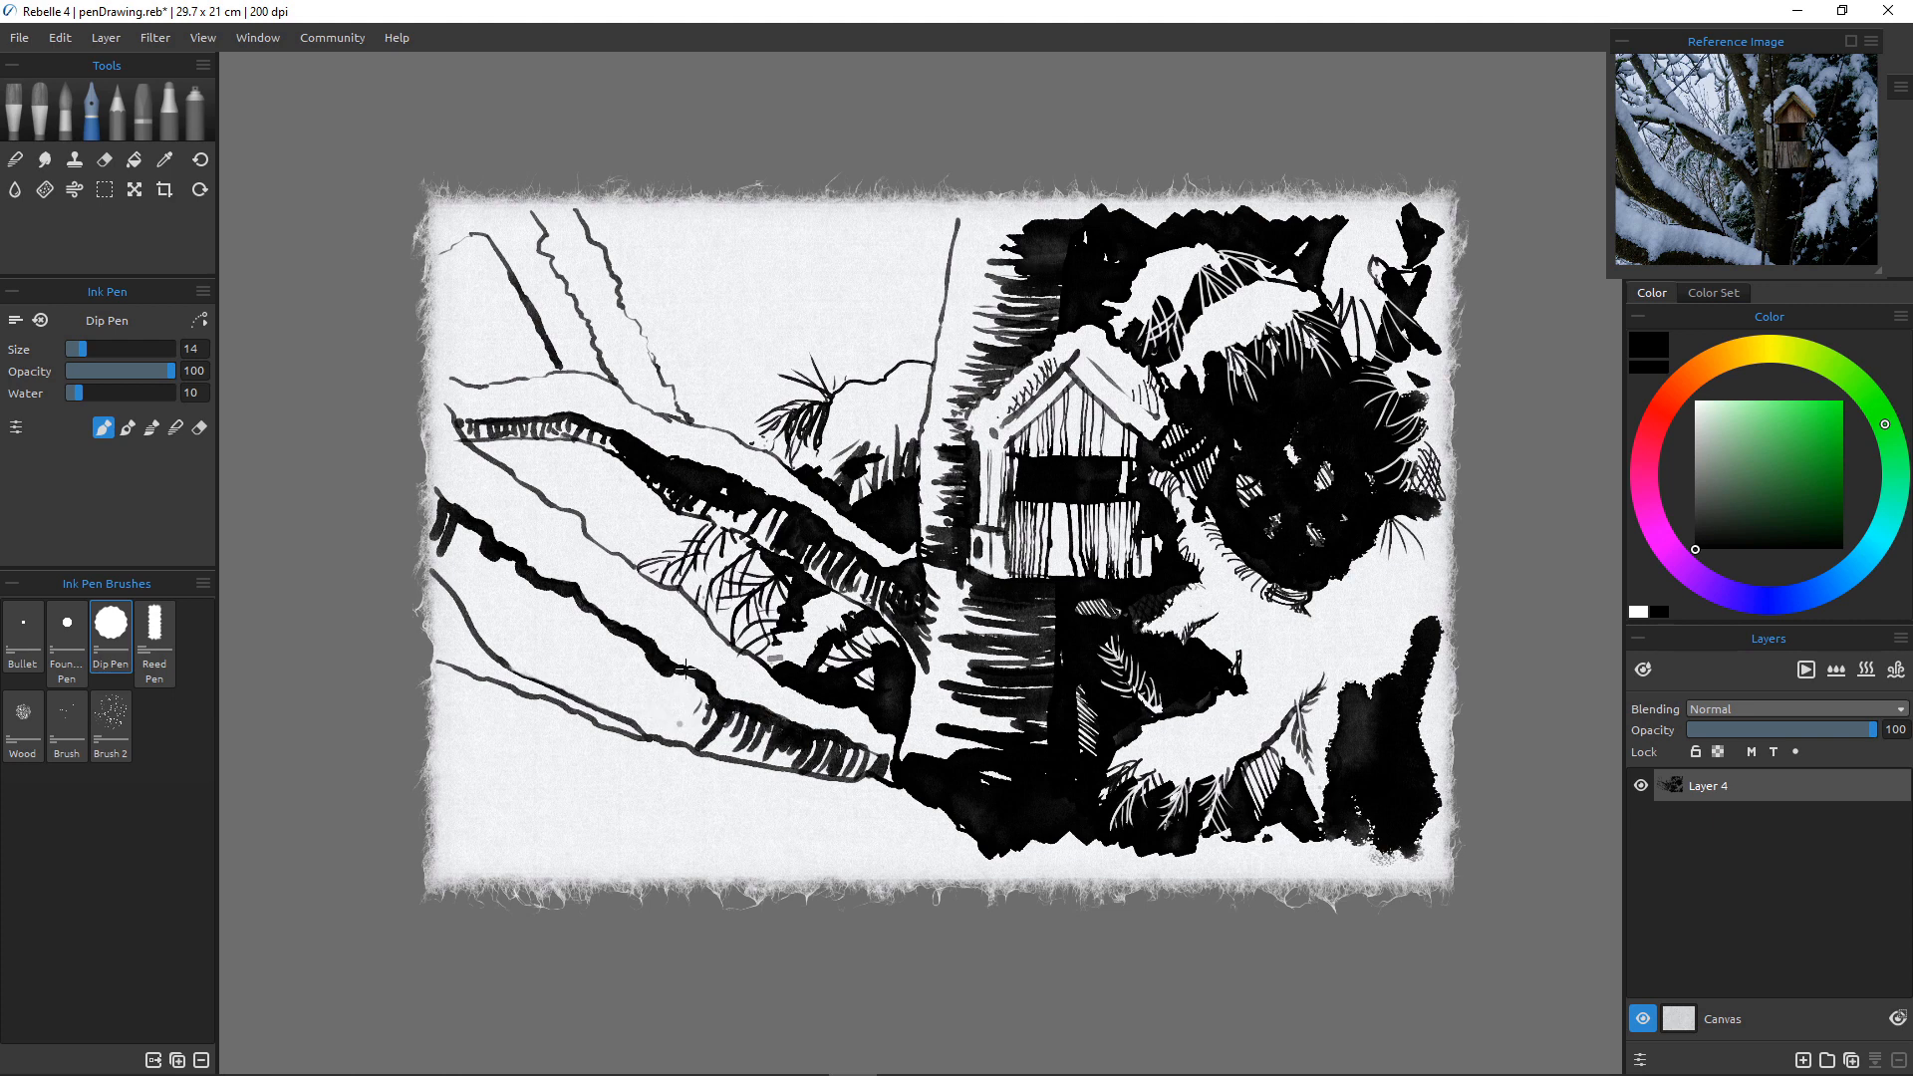
mouse_move(686, 678)
left_mouse_down()
mouse_move(690, 734)
mouse_move(642, 719)
mouse_move(675, 709)
left_mouse_up()
left_click_drag(687, 680, 684, 701)
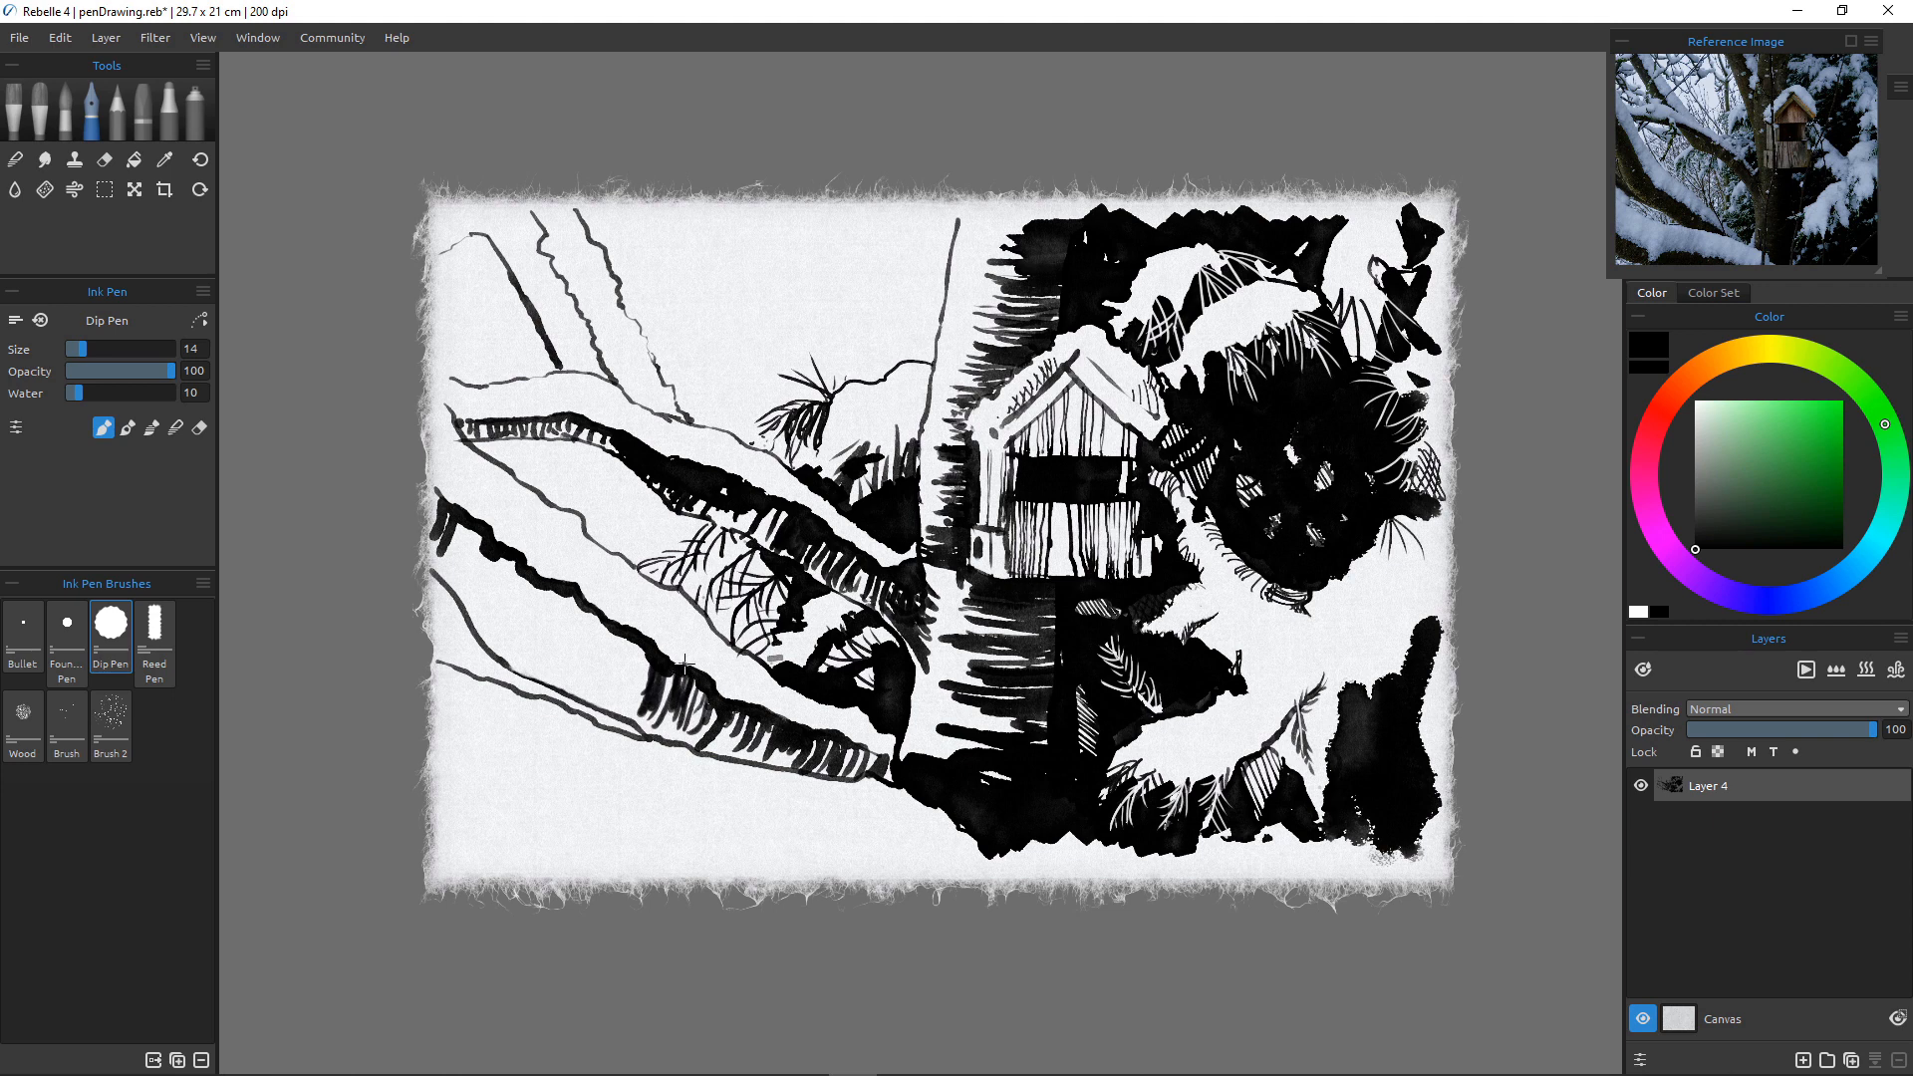
mouse_move(646, 640)
left_mouse_down()
mouse_move(641, 684)
mouse_move(622, 634)
mouse_move(601, 699)
left_mouse_up()
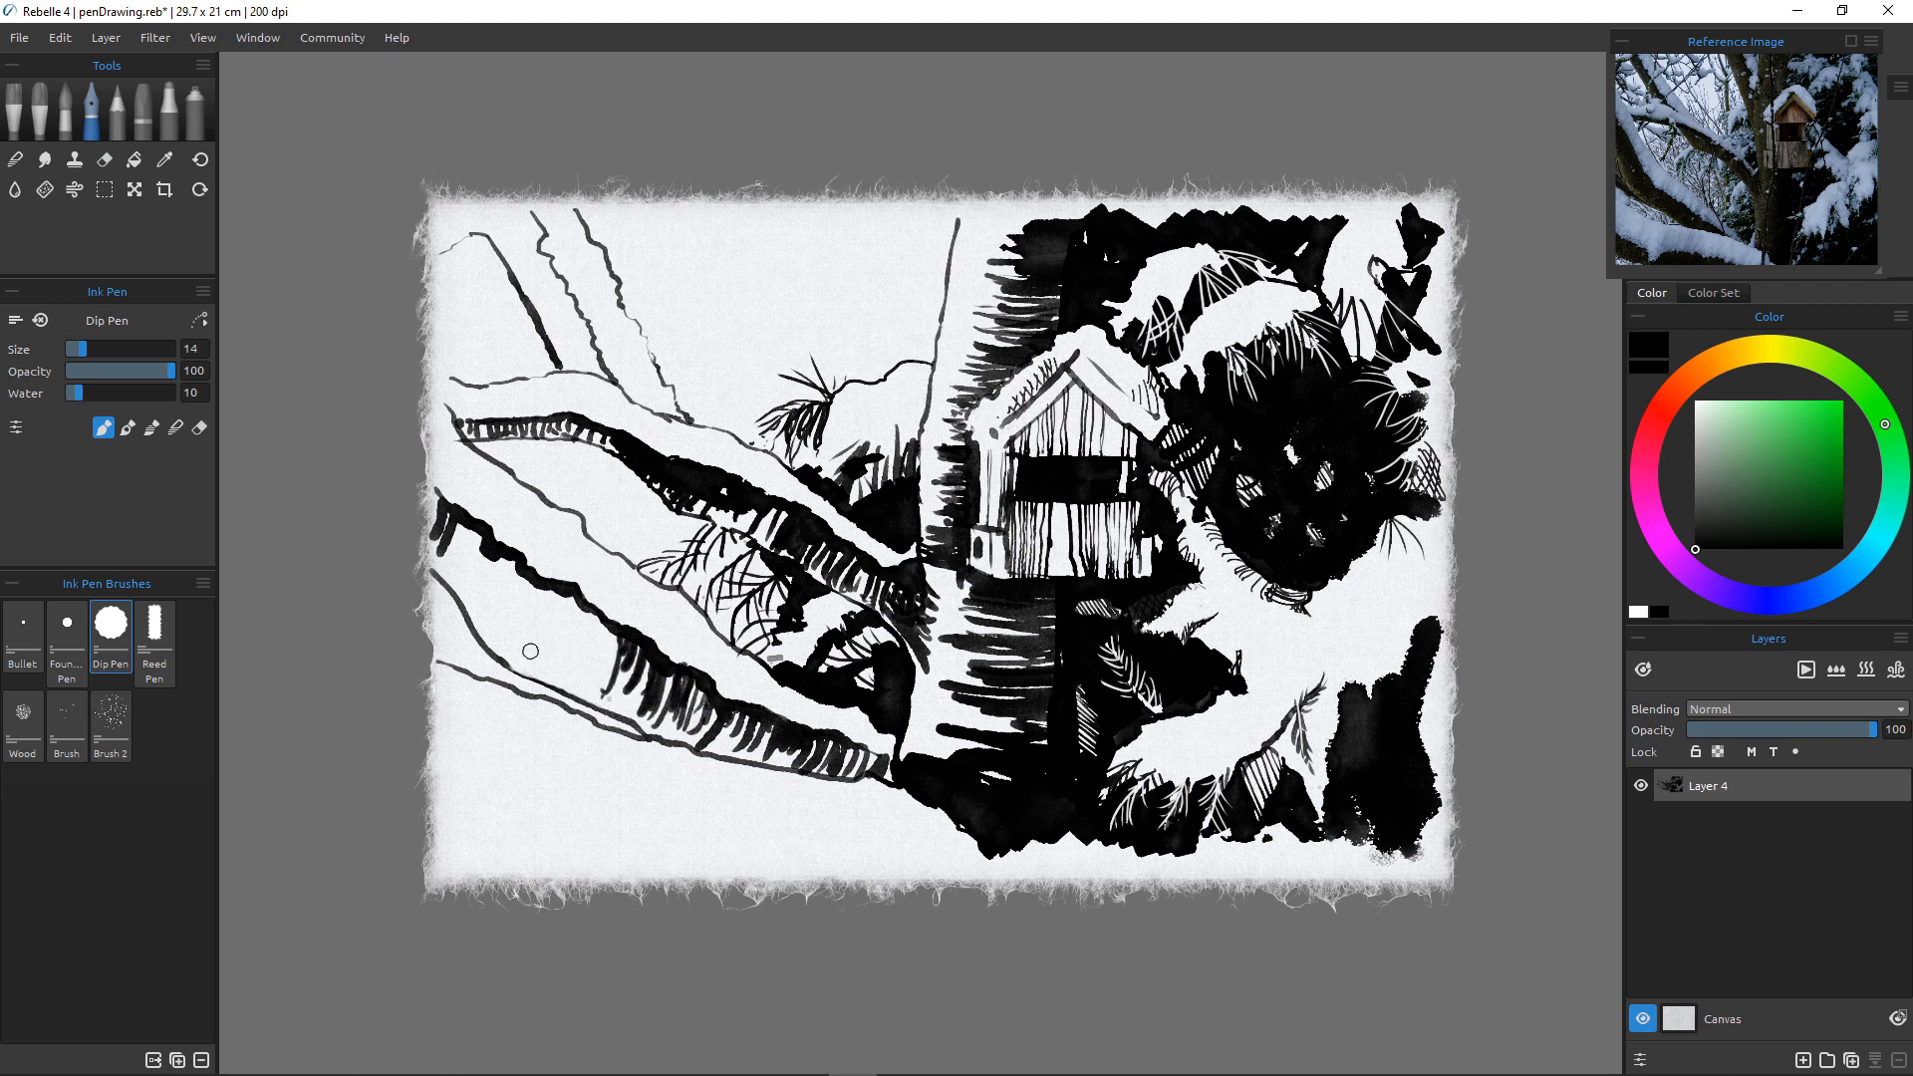
left_click_drag(606, 630, 563, 684)
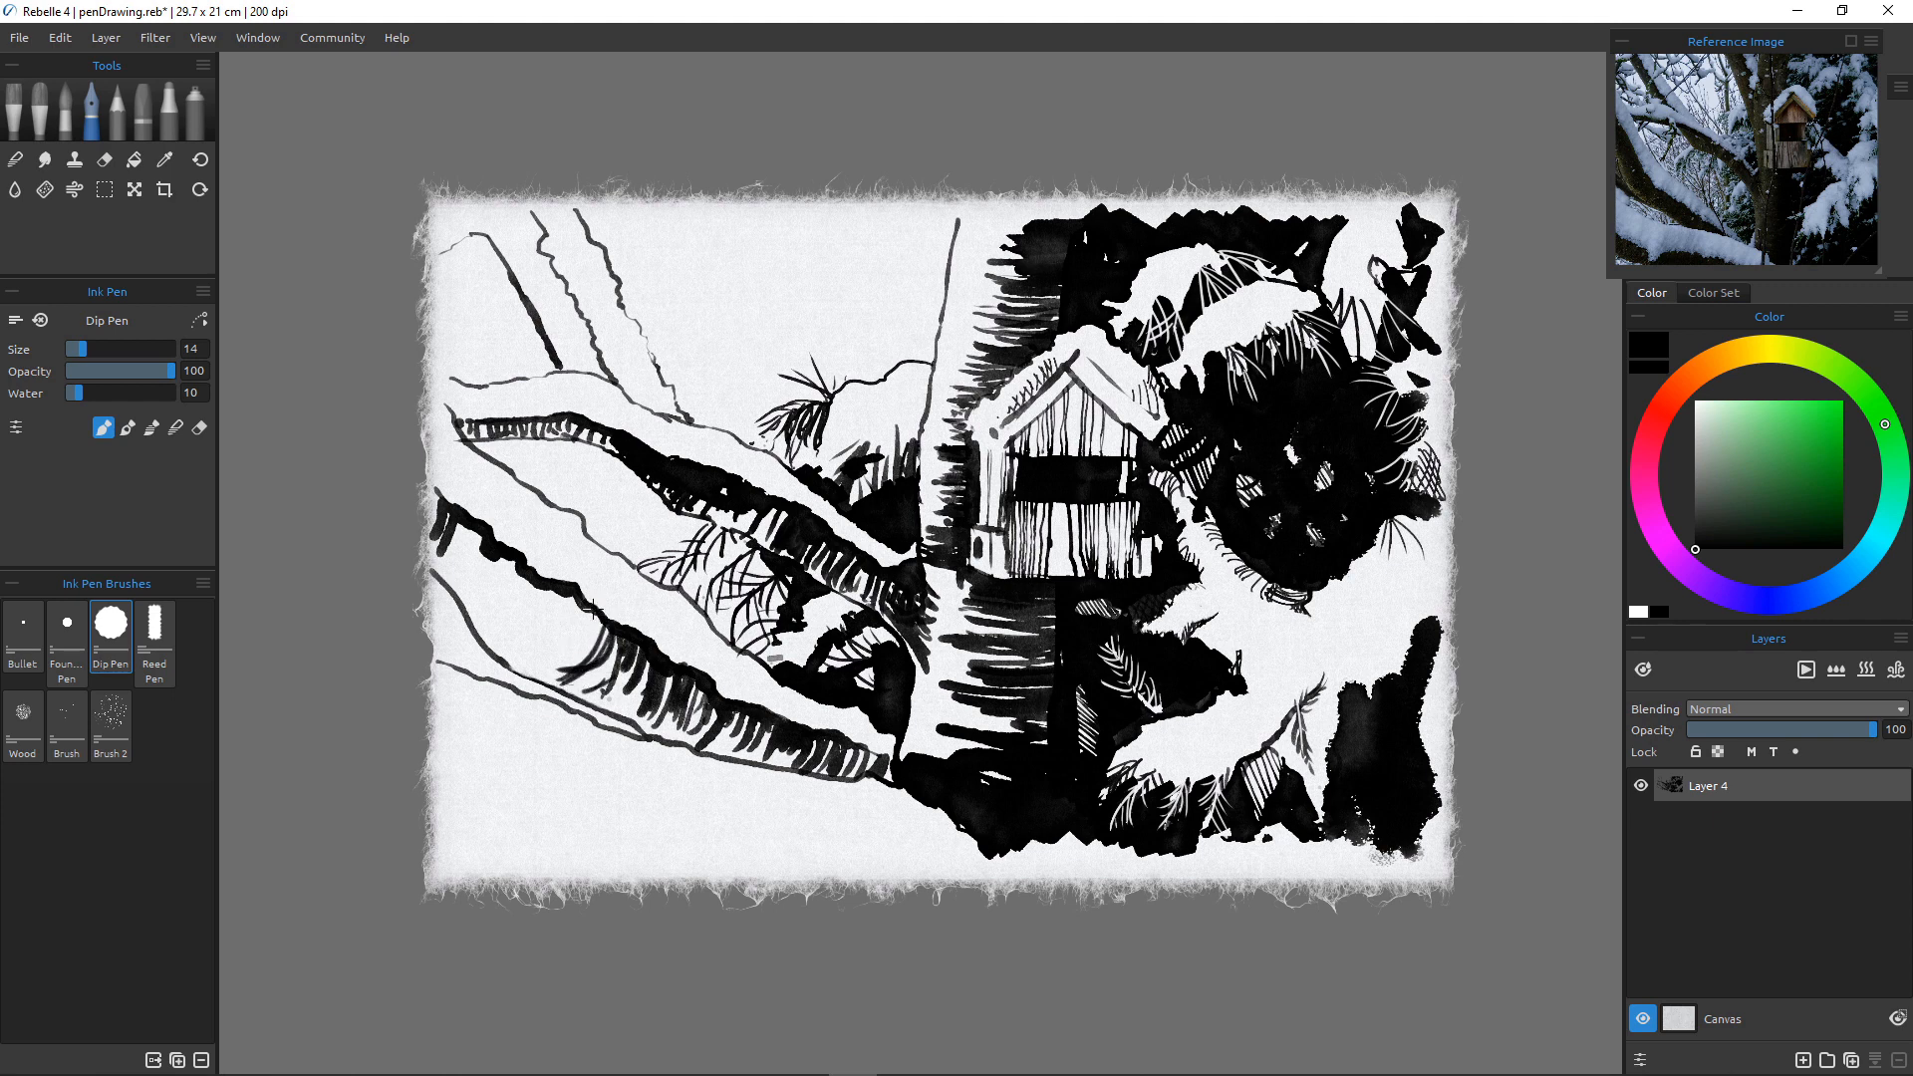
mouse_move(596, 610)
left_mouse_down()
mouse_move(564, 662)
mouse_move(582, 650)
mouse_move(501, 676)
left_mouse_up()
mouse_move(578, 602)
left_mouse_down()
mouse_move(538, 646)
mouse_move(569, 611)
mouse_move(552, 588)
mouse_move(536, 629)
mouse_move(477, 613)
mouse_move(545, 615)
mouse_move(480, 624)
mouse_move(531, 577)
mouse_move(492, 602)
mouse_move(516, 566)
mouse_move(491, 592)
mouse_move(521, 571)
mouse_move(550, 585)
mouse_move(524, 607)
mouse_move(478, 556)
mouse_move(494, 553)
mouse_move(442, 583)
mouse_move(480, 566)
mouse_move(500, 489)
mouse_move(459, 591)
mouse_move(471, 546)
mouse_move(486, 540)
mouse_move(467, 570)
mouse_move(492, 548)
mouse_move(481, 573)
mouse_move(493, 549)
mouse_move(467, 581)
mouse_move(443, 548)
left_mouse_up()
left_click_drag(439, 544, 420, 564)
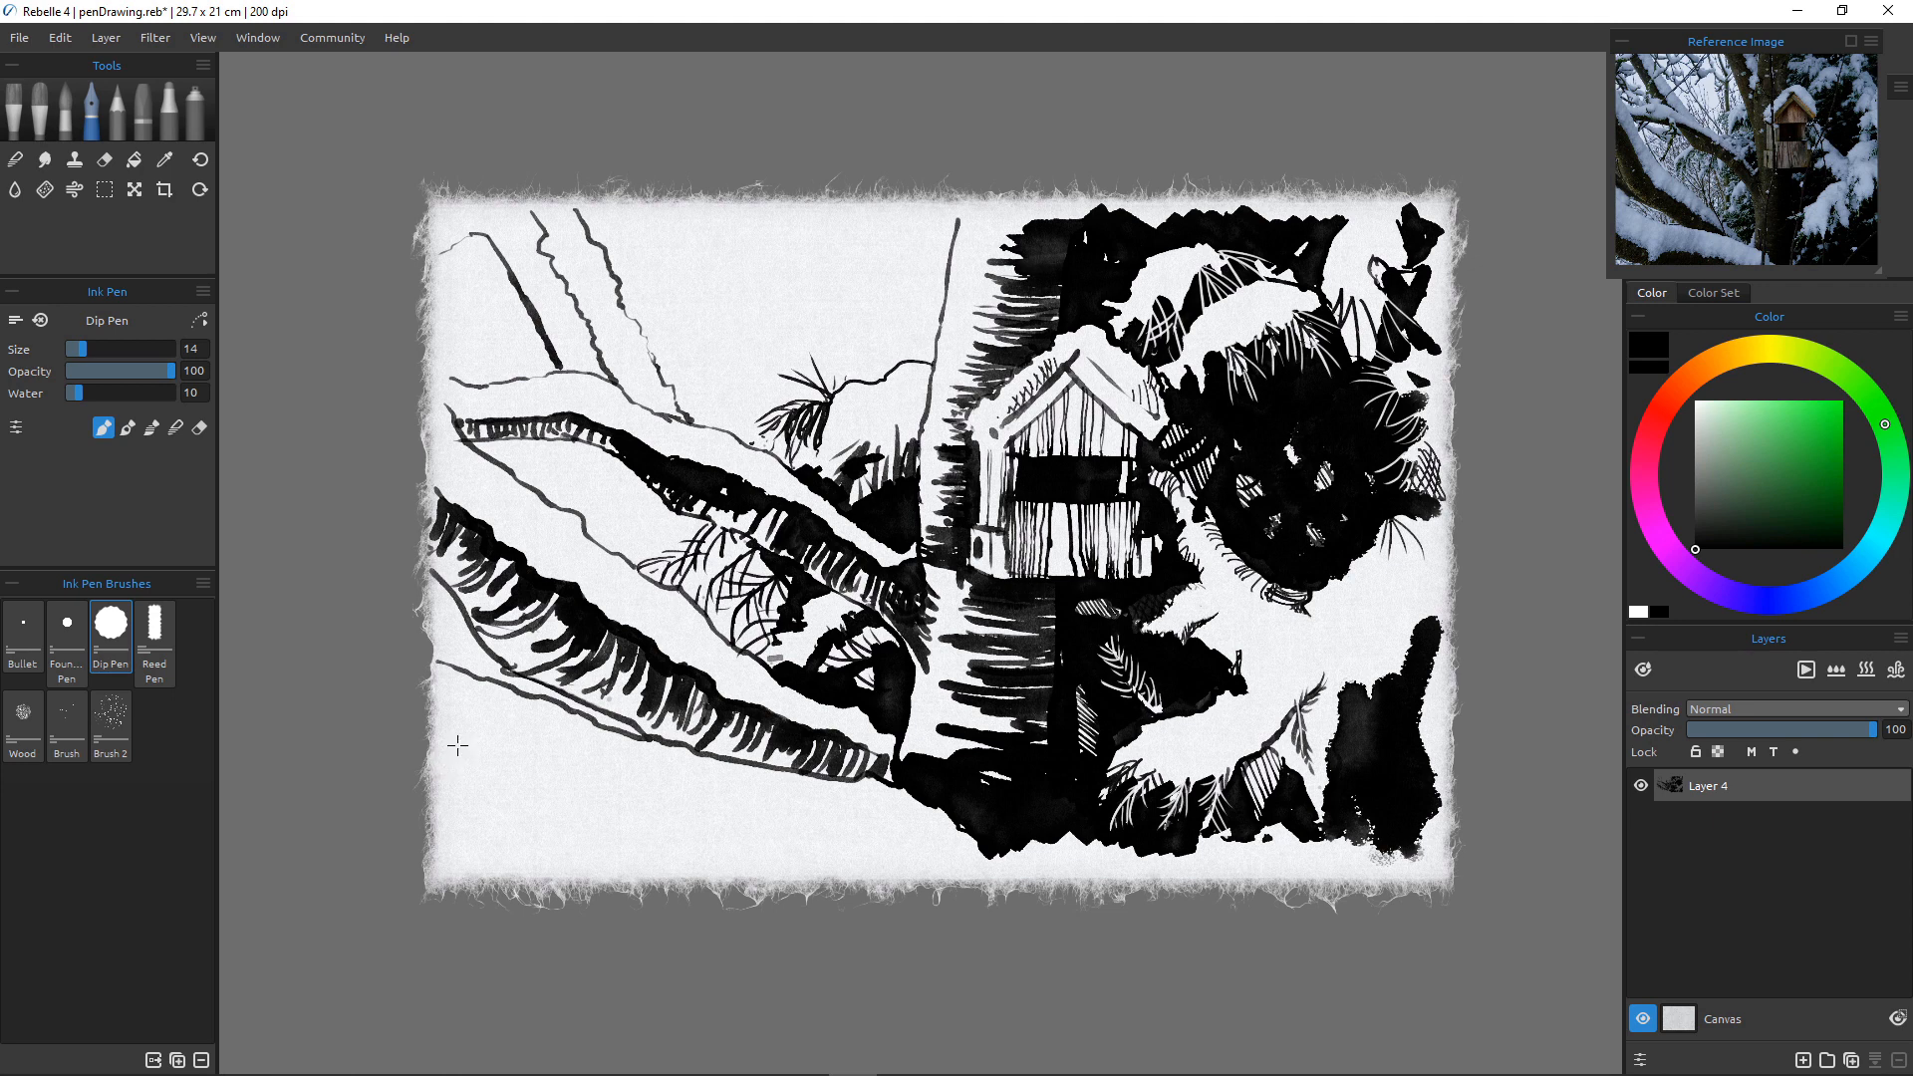
Draw two curved branch segments emerging from the snow in the drawing's lower left and shade them with curved Dip Pen hatching.
mouse_move(457, 745)
left_mouse_down()
mouse_move(561, 777)
mouse_move(598, 847)
mouse_move(746, 815)
mouse_move(863, 860)
mouse_move(778, 851)
mouse_move(797, 842)
mouse_move(793, 860)
mouse_move(830, 851)
mouse_move(779, 836)
mouse_move(754, 864)
mouse_move(767, 831)
mouse_move(746, 854)
mouse_move(761, 823)
mouse_move(742, 846)
mouse_move(753, 819)
mouse_move(714, 847)
left_mouse_up()
left_click_drag(720, 816, 700, 843)
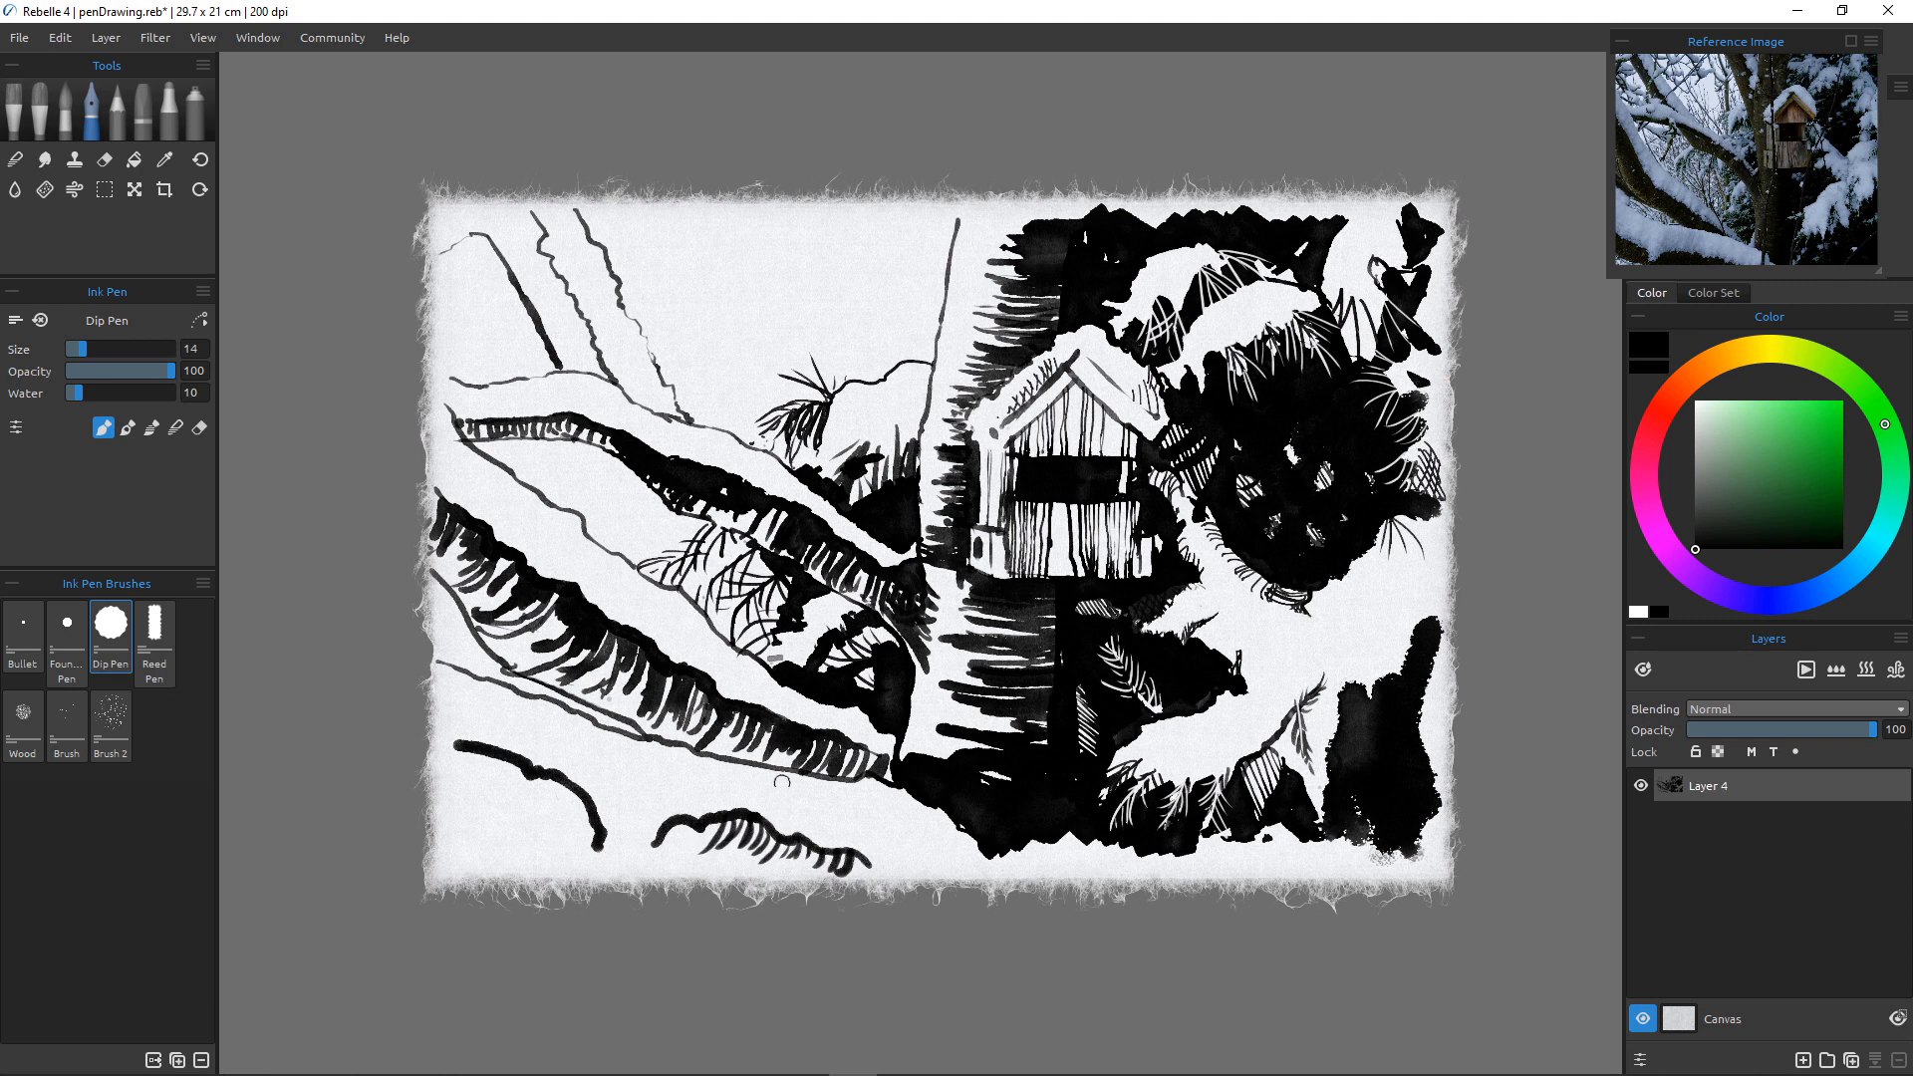
mouse_move(714, 814)
left_mouse_down()
mouse_move(675, 844)
mouse_move(675, 818)
mouse_move(691, 822)
mouse_move(649, 852)
mouse_move(753, 838)
left_mouse_up()
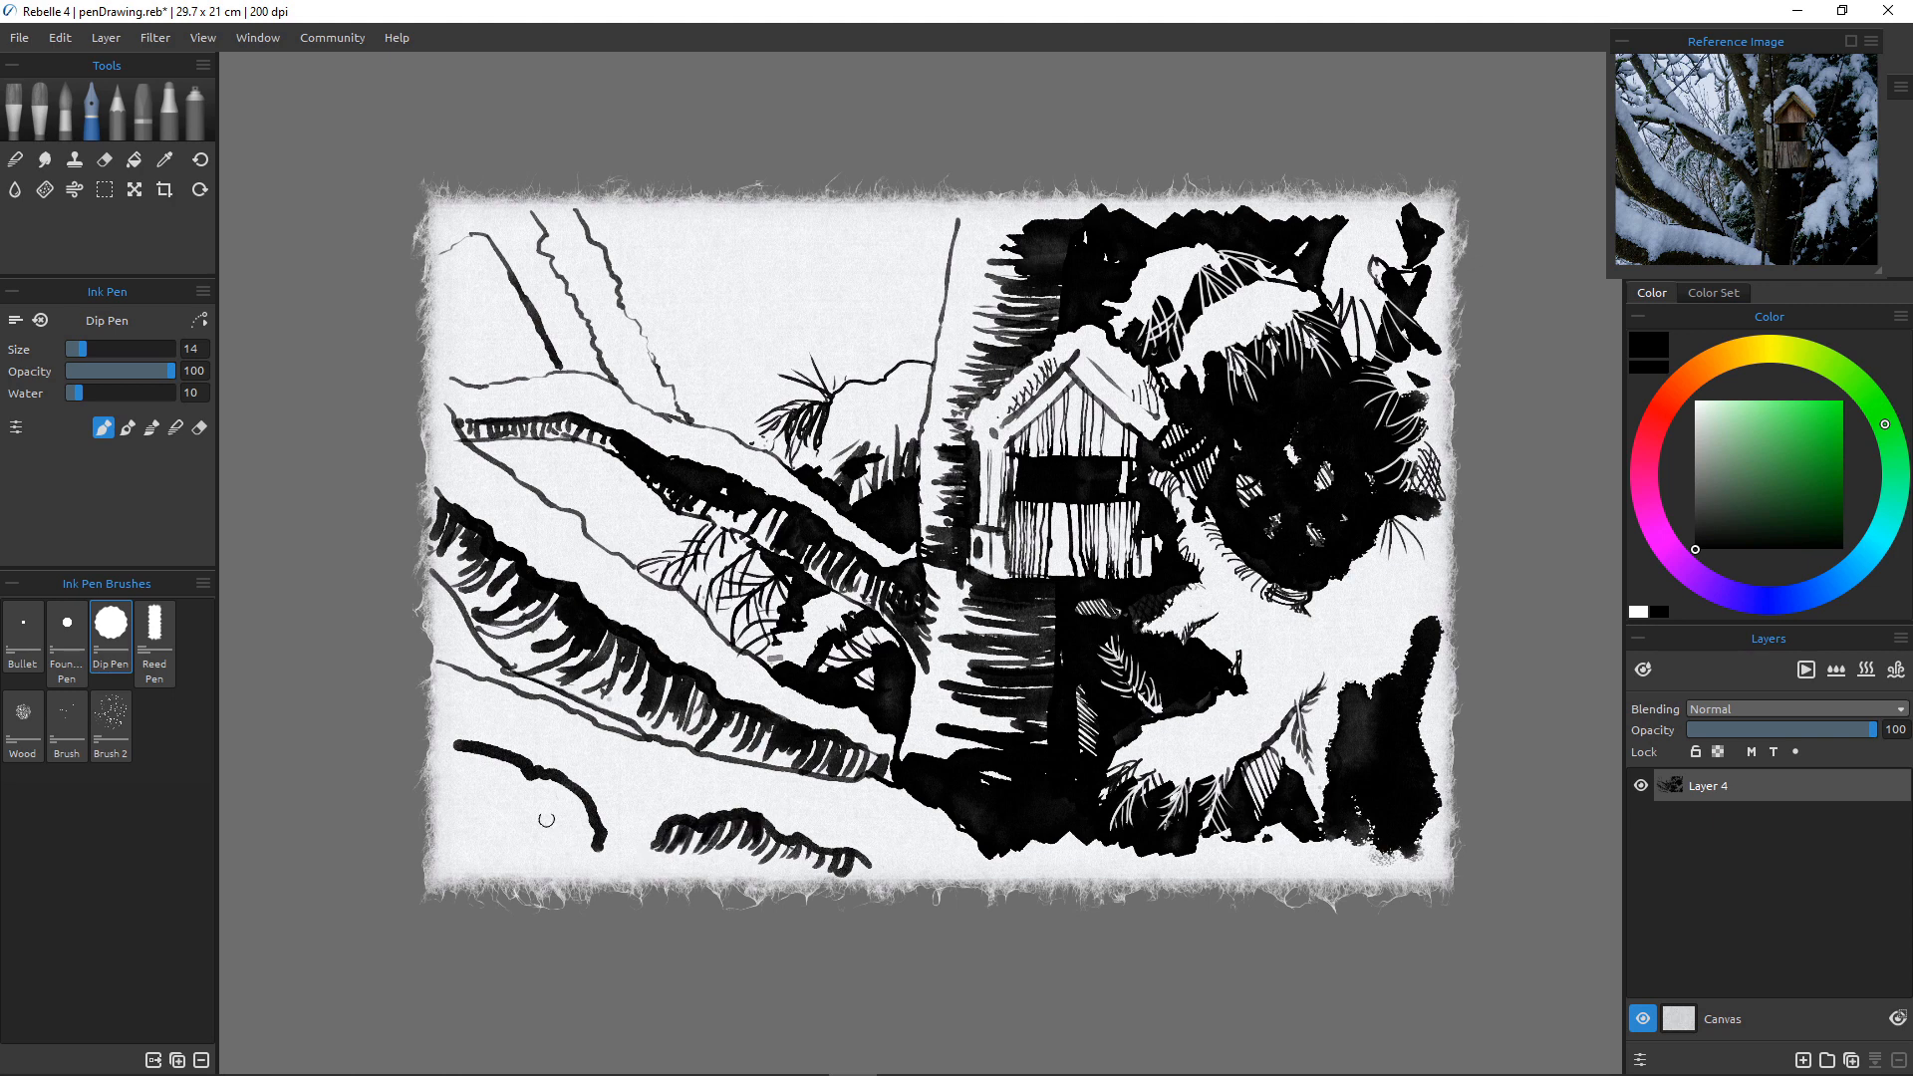
mouse_move(586, 805)
left_mouse_down()
mouse_move(574, 845)
mouse_move(598, 847)
mouse_move(576, 812)
mouse_move(564, 835)
mouse_move(518, 804)
mouse_move(510, 821)
mouse_move(480, 808)
mouse_move(491, 786)
mouse_move(466, 813)
left_mouse_up()
mouse_move(513, 752)
left_mouse_down()
mouse_move(470, 782)
mouse_move(477, 746)
mouse_move(459, 801)
mouse_move(468, 758)
mouse_move(532, 794)
mouse_move(462, 810)
mouse_move(551, 804)
mouse_move(478, 815)
left_mouse_up()
mouse_move(471, 818)
left_mouse_down()
mouse_move(560, 813)
mouse_move(478, 836)
mouse_move(572, 852)
left_mouse_up()
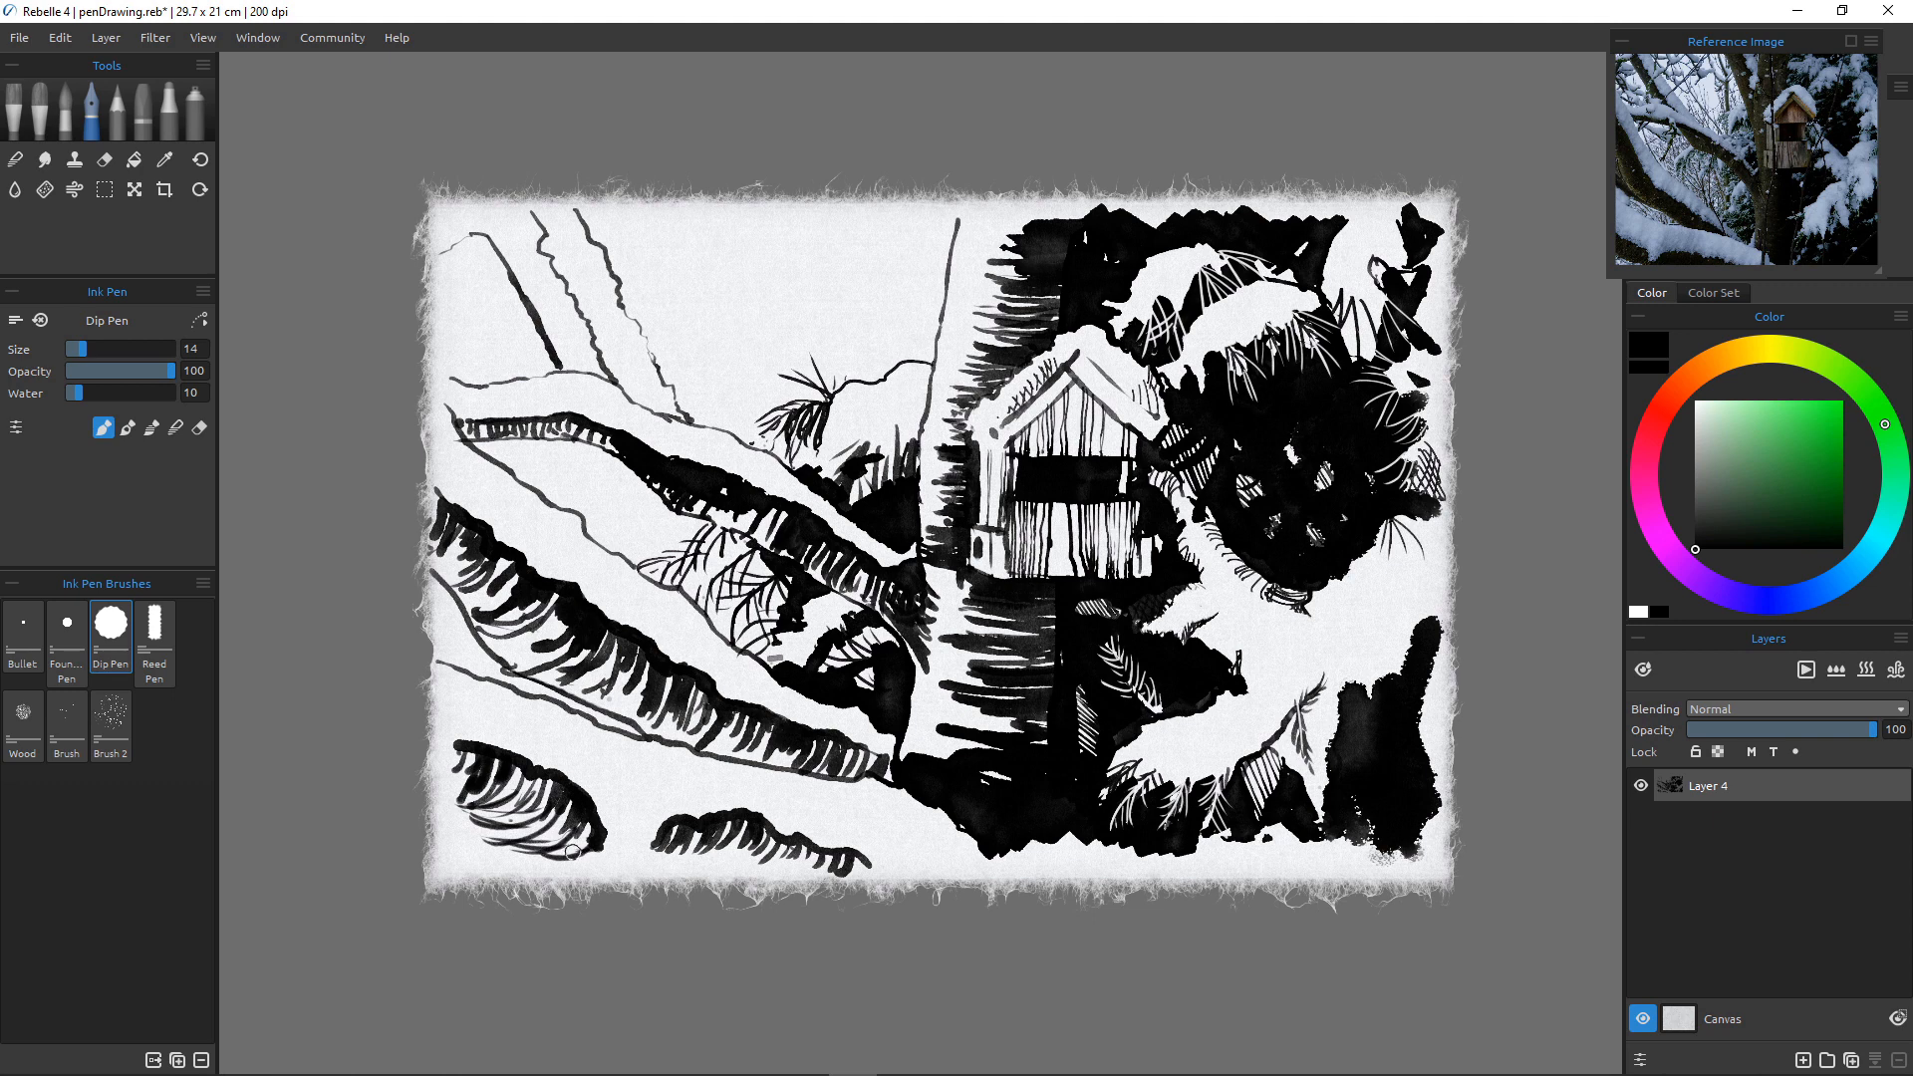
mouse_move(426, 748)
left_mouse_down()
mouse_move(472, 755)
mouse_move(498, 787)
mouse_move(480, 813)
left_mouse_up()
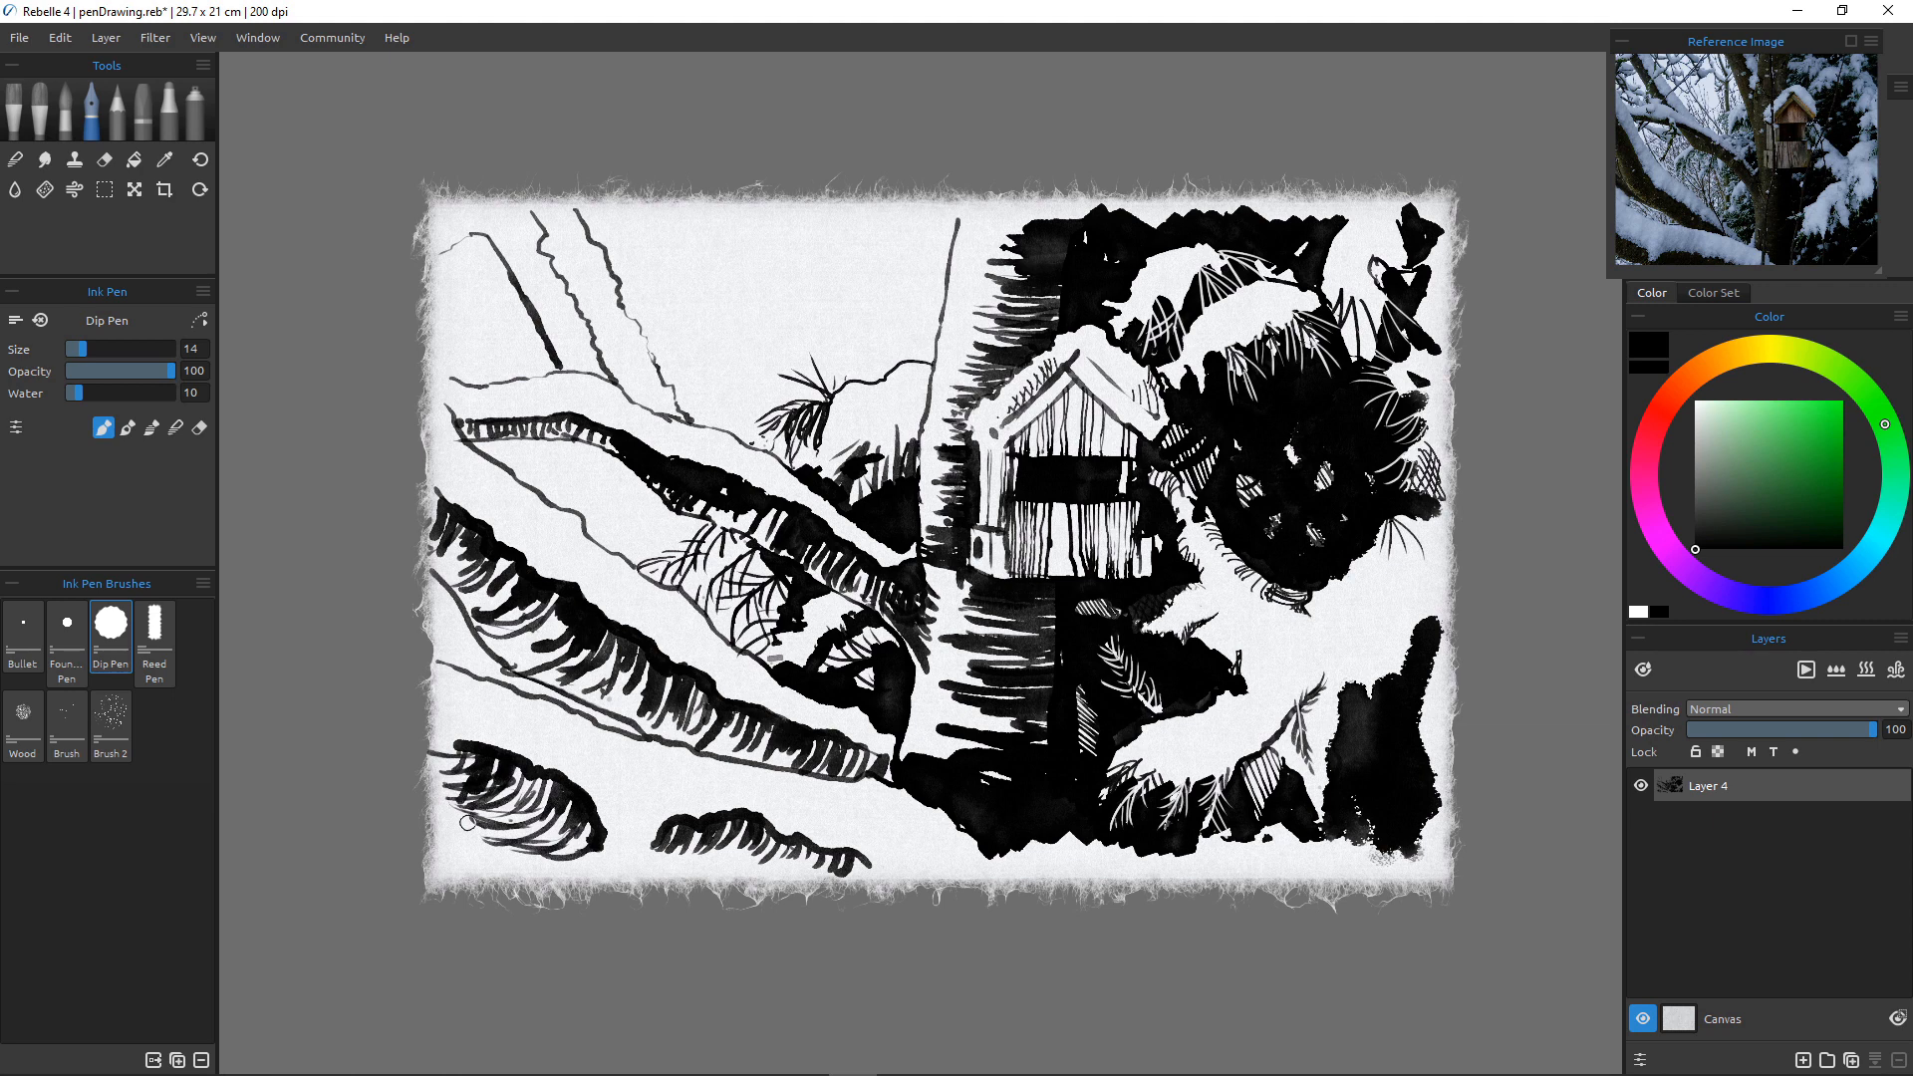
Add Dip Pen hatching rising from the bottom contour of the lower main branch along its length.
mouse_move(434, 566)
left_mouse_down()
mouse_move(493, 588)
mouse_move(447, 586)
mouse_move(512, 619)
mouse_move(466, 611)
mouse_move(543, 658)
mouse_move(495, 651)
mouse_move(570, 673)
mouse_move(567, 696)
mouse_move(535, 678)
mouse_move(646, 704)
mouse_move(603, 707)
mouse_move(680, 738)
mouse_move(649, 735)
mouse_move(819, 774)
left_mouse_up()
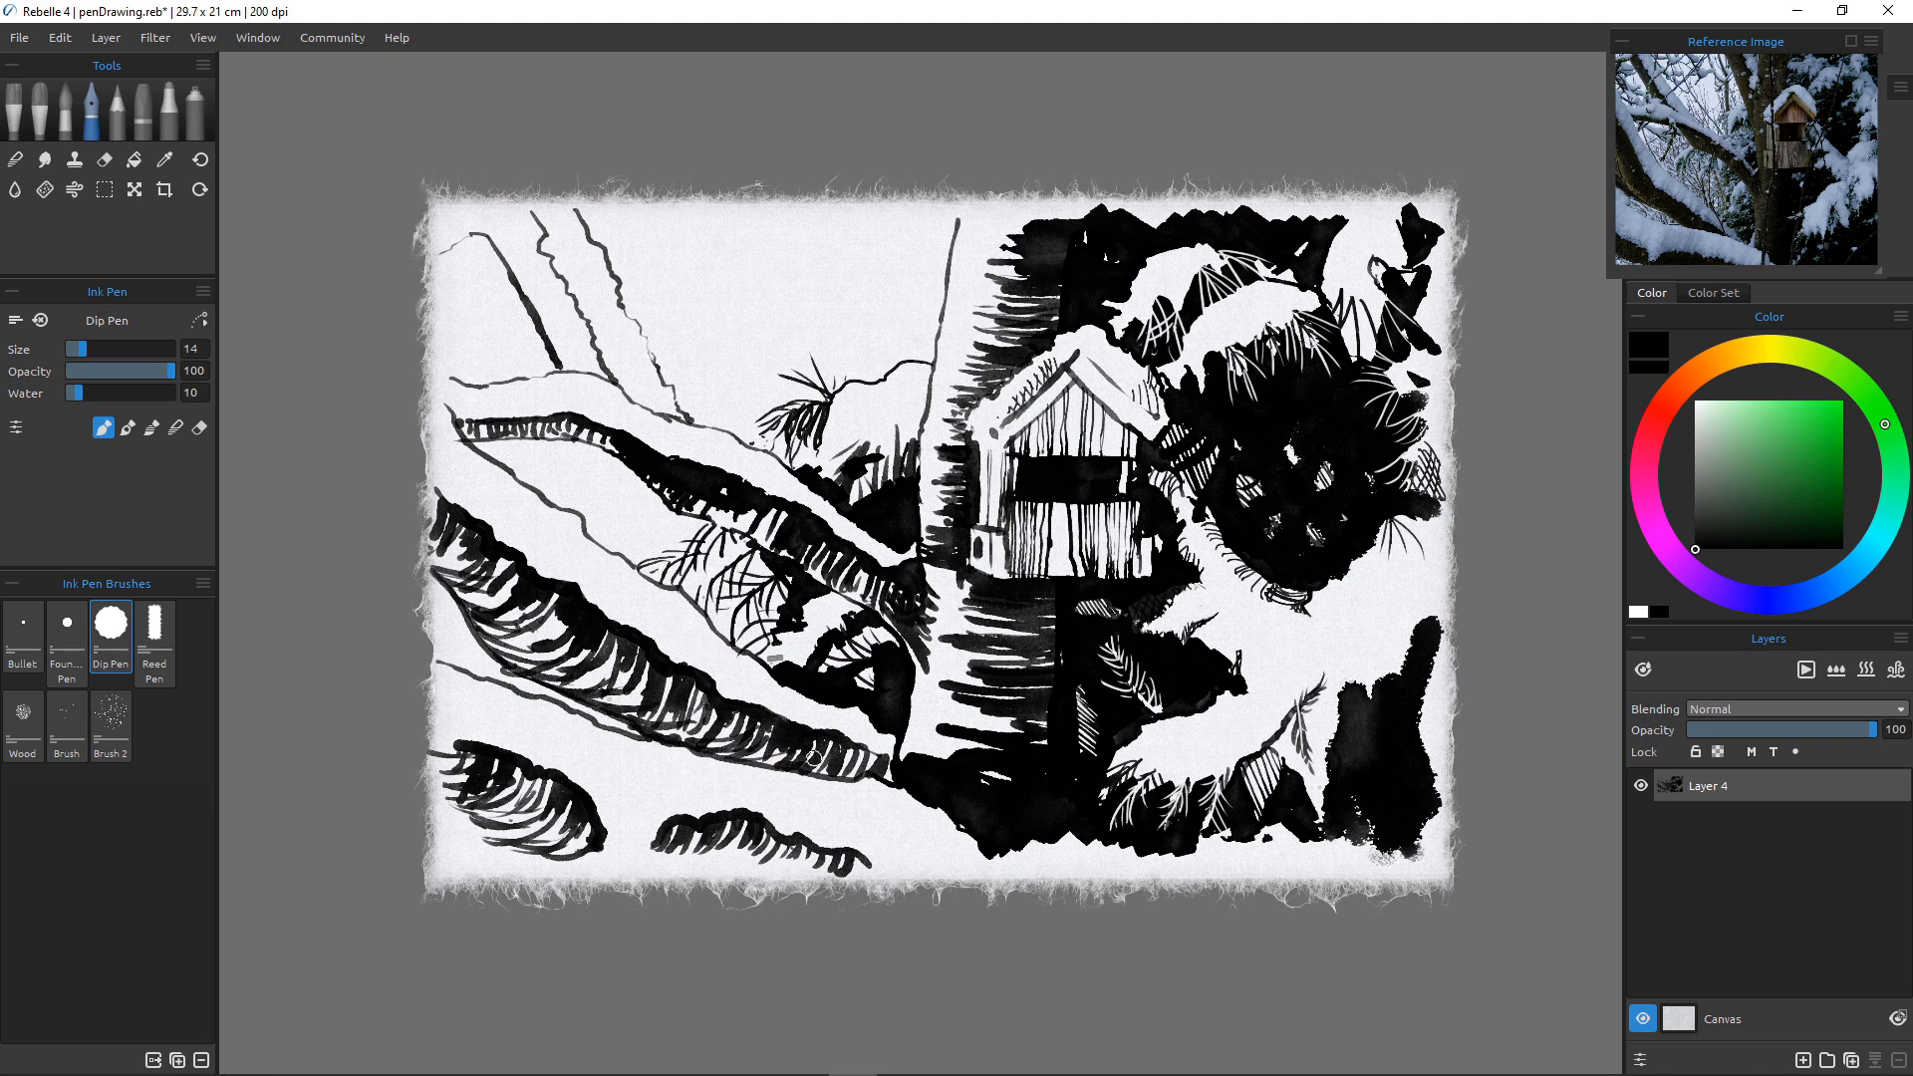
Cross-hatch the shaded bark of the upper branch with fine Fountain Pen strokes up to the trunk.
left_click(67, 638)
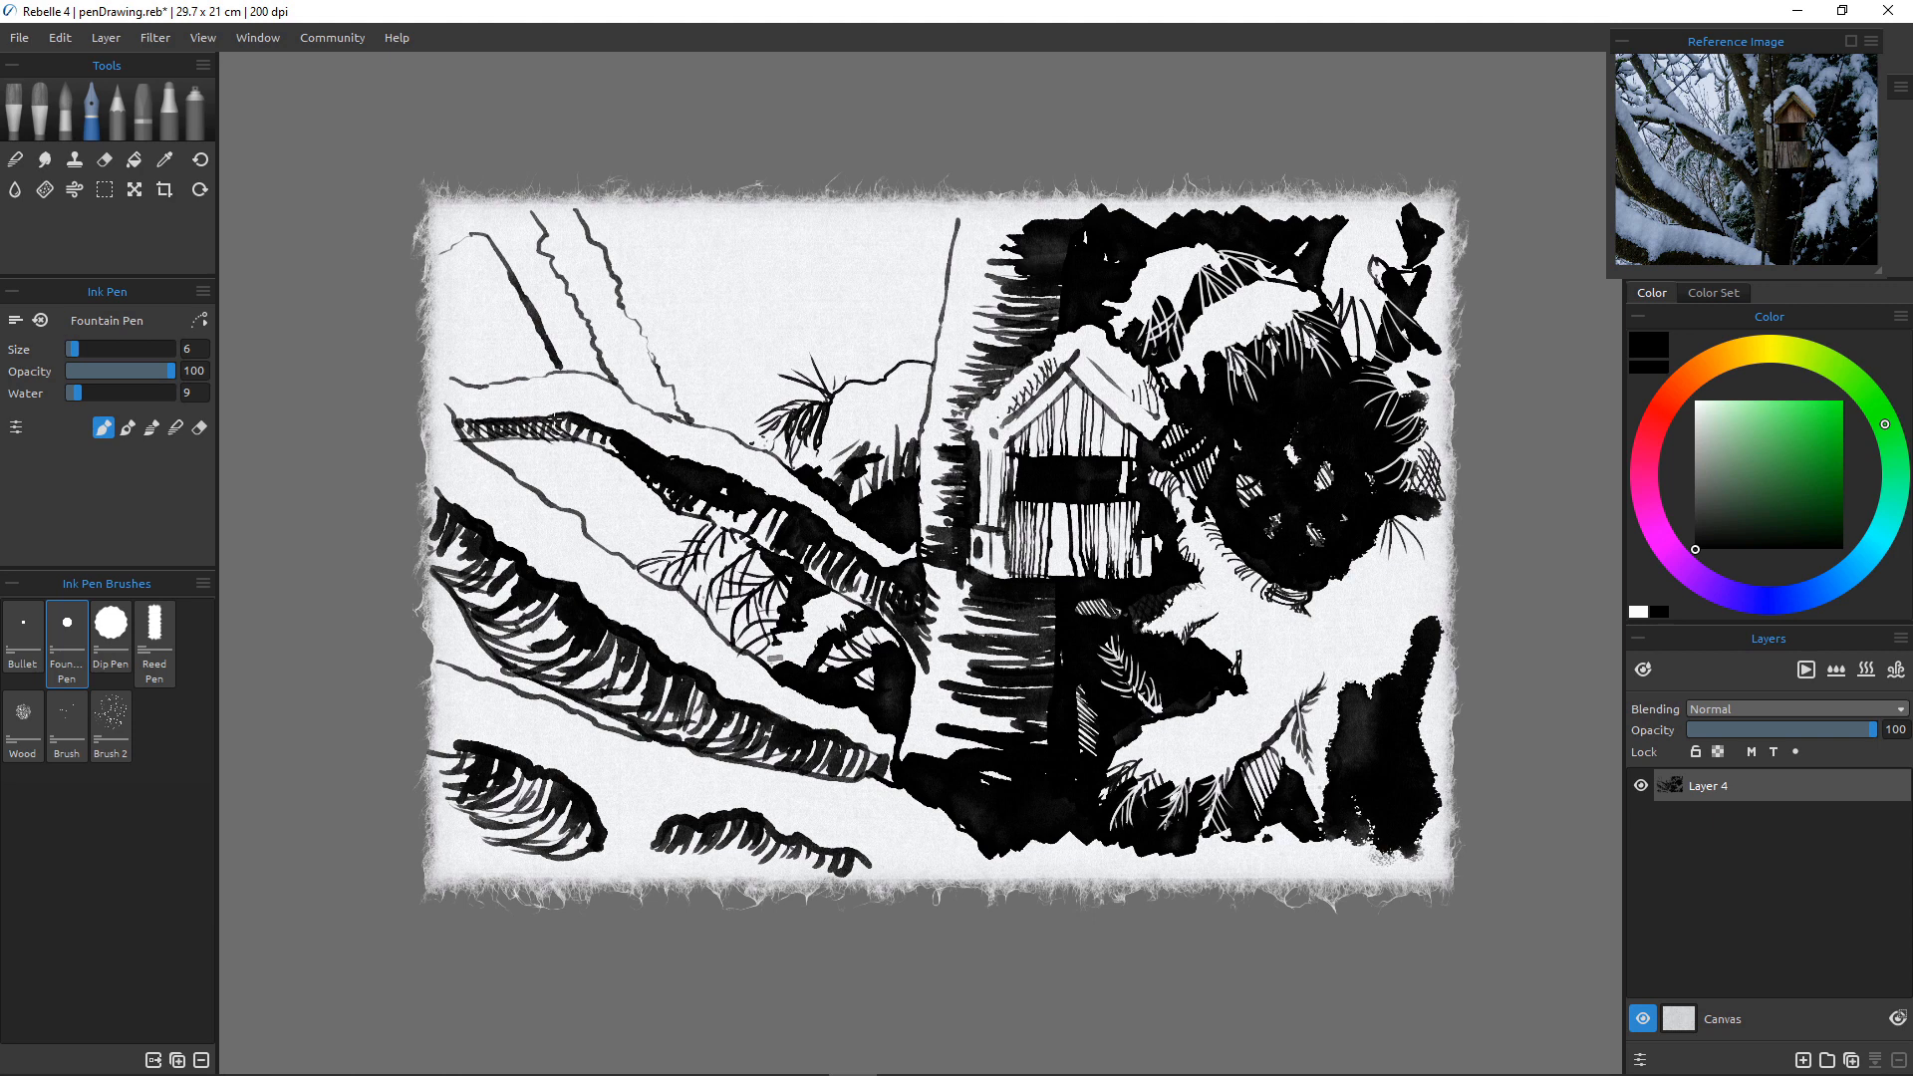
mouse_move(568, 418)
left_mouse_down()
mouse_move(558, 442)
mouse_move(592, 447)
left_mouse_up()
left_click(199, 428)
left_click(103, 427)
left_click_drag(729, 509, 743, 528)
left_click_drag(756, 502, 774, 526)
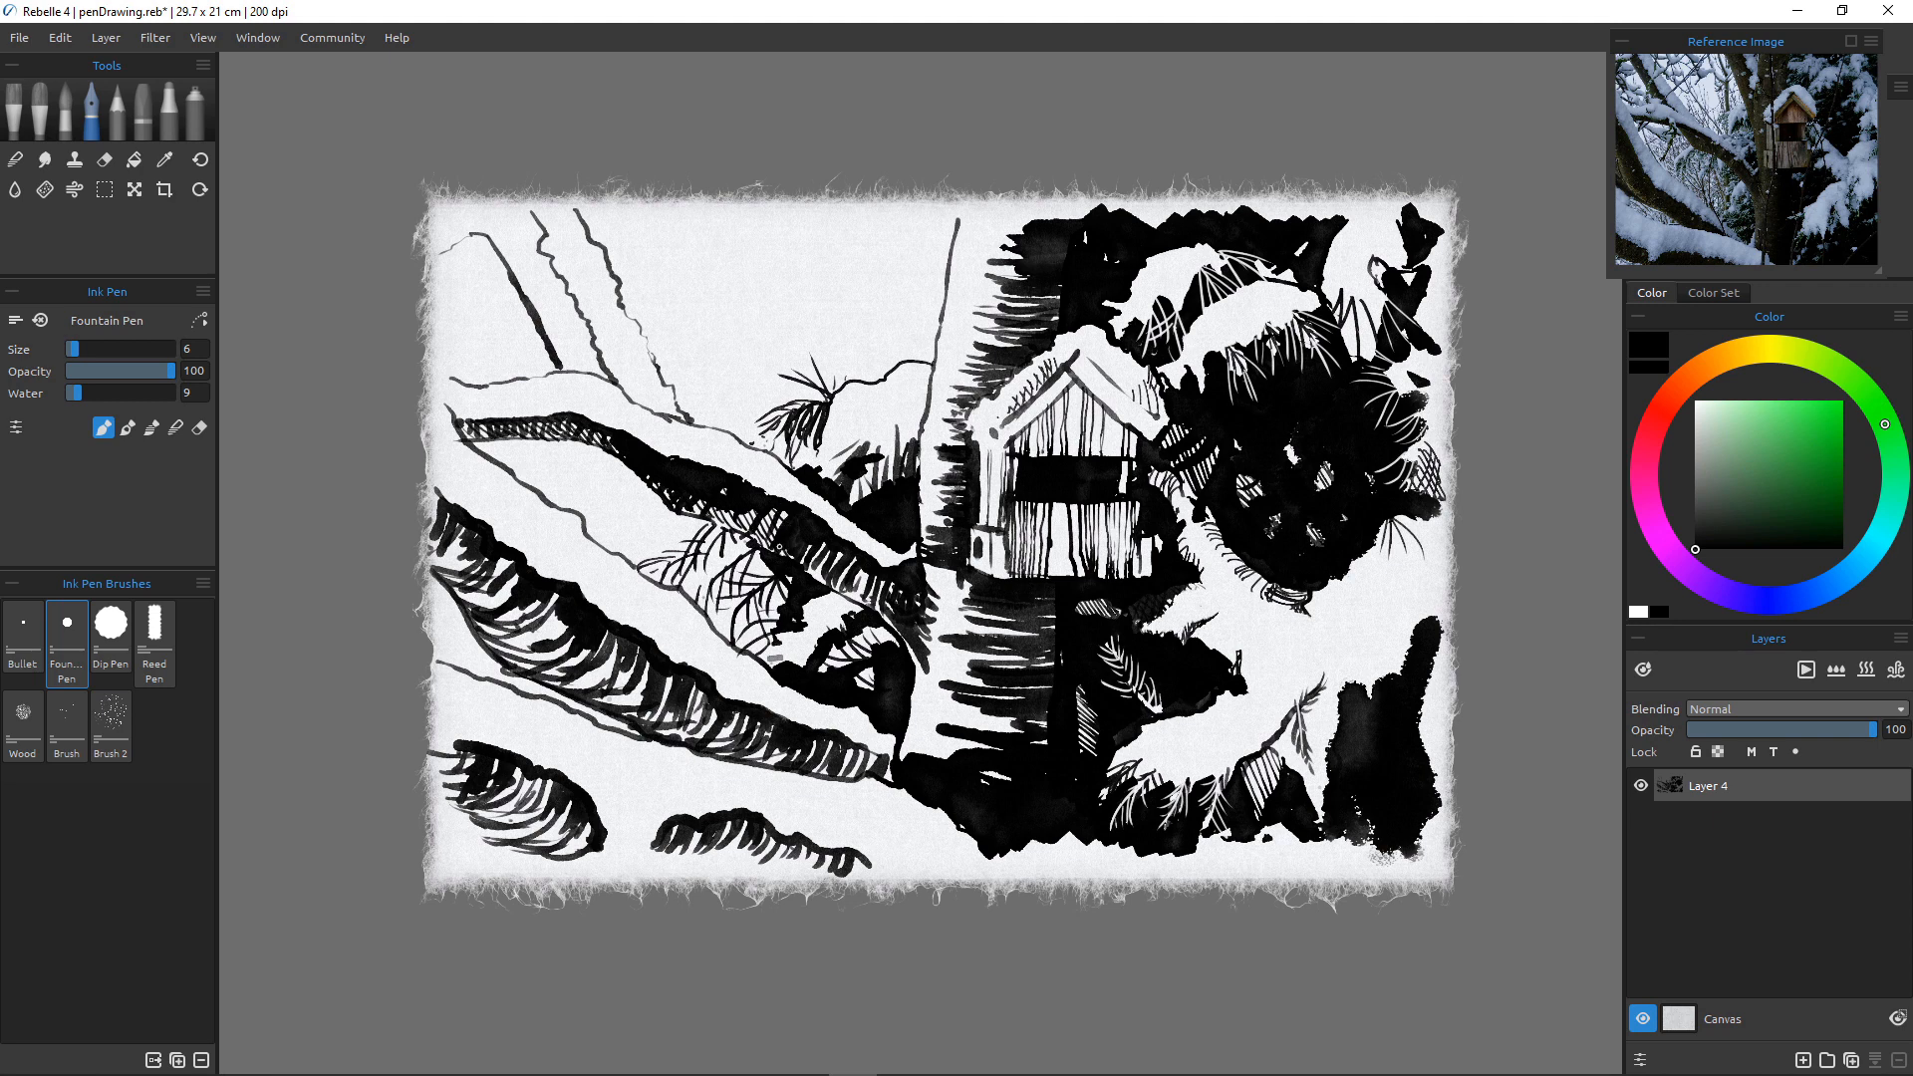
mouse_move(794, 544)
left_mouse_down()
mouse_move(877, 598)
mouse_move(913, 658)
left_mouse_up()
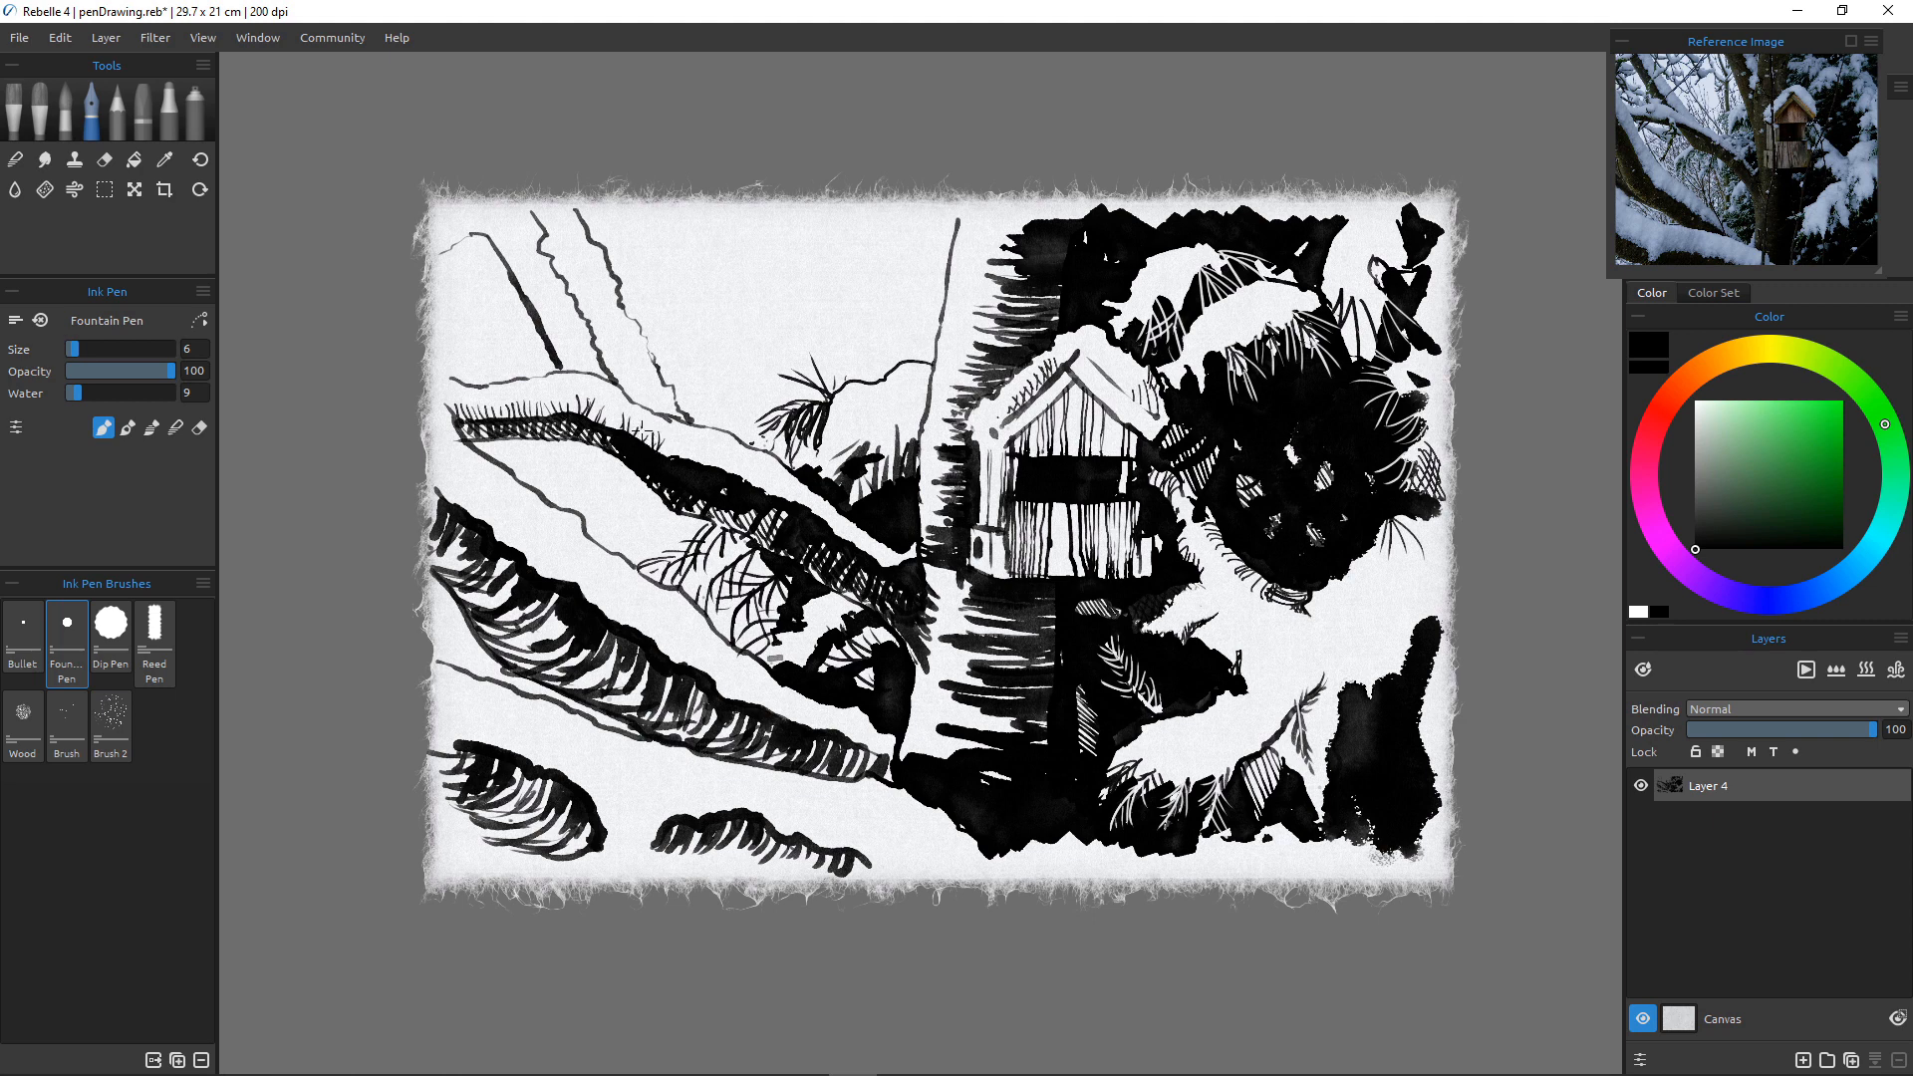
Shade the snow on top of the upper branch with fine short Fountain Pen hatching toward the trunk.
mouse_move(643, 431)
left_mouse_down()
mouse_move(613, 419)
mouse_move(677, 451)
left_mouse_up()
left_click_drag(721, 445, 746, 480)
left_click_drag(765, 471, 777, 488)
left_click_drag(764, 472, 781, 485)
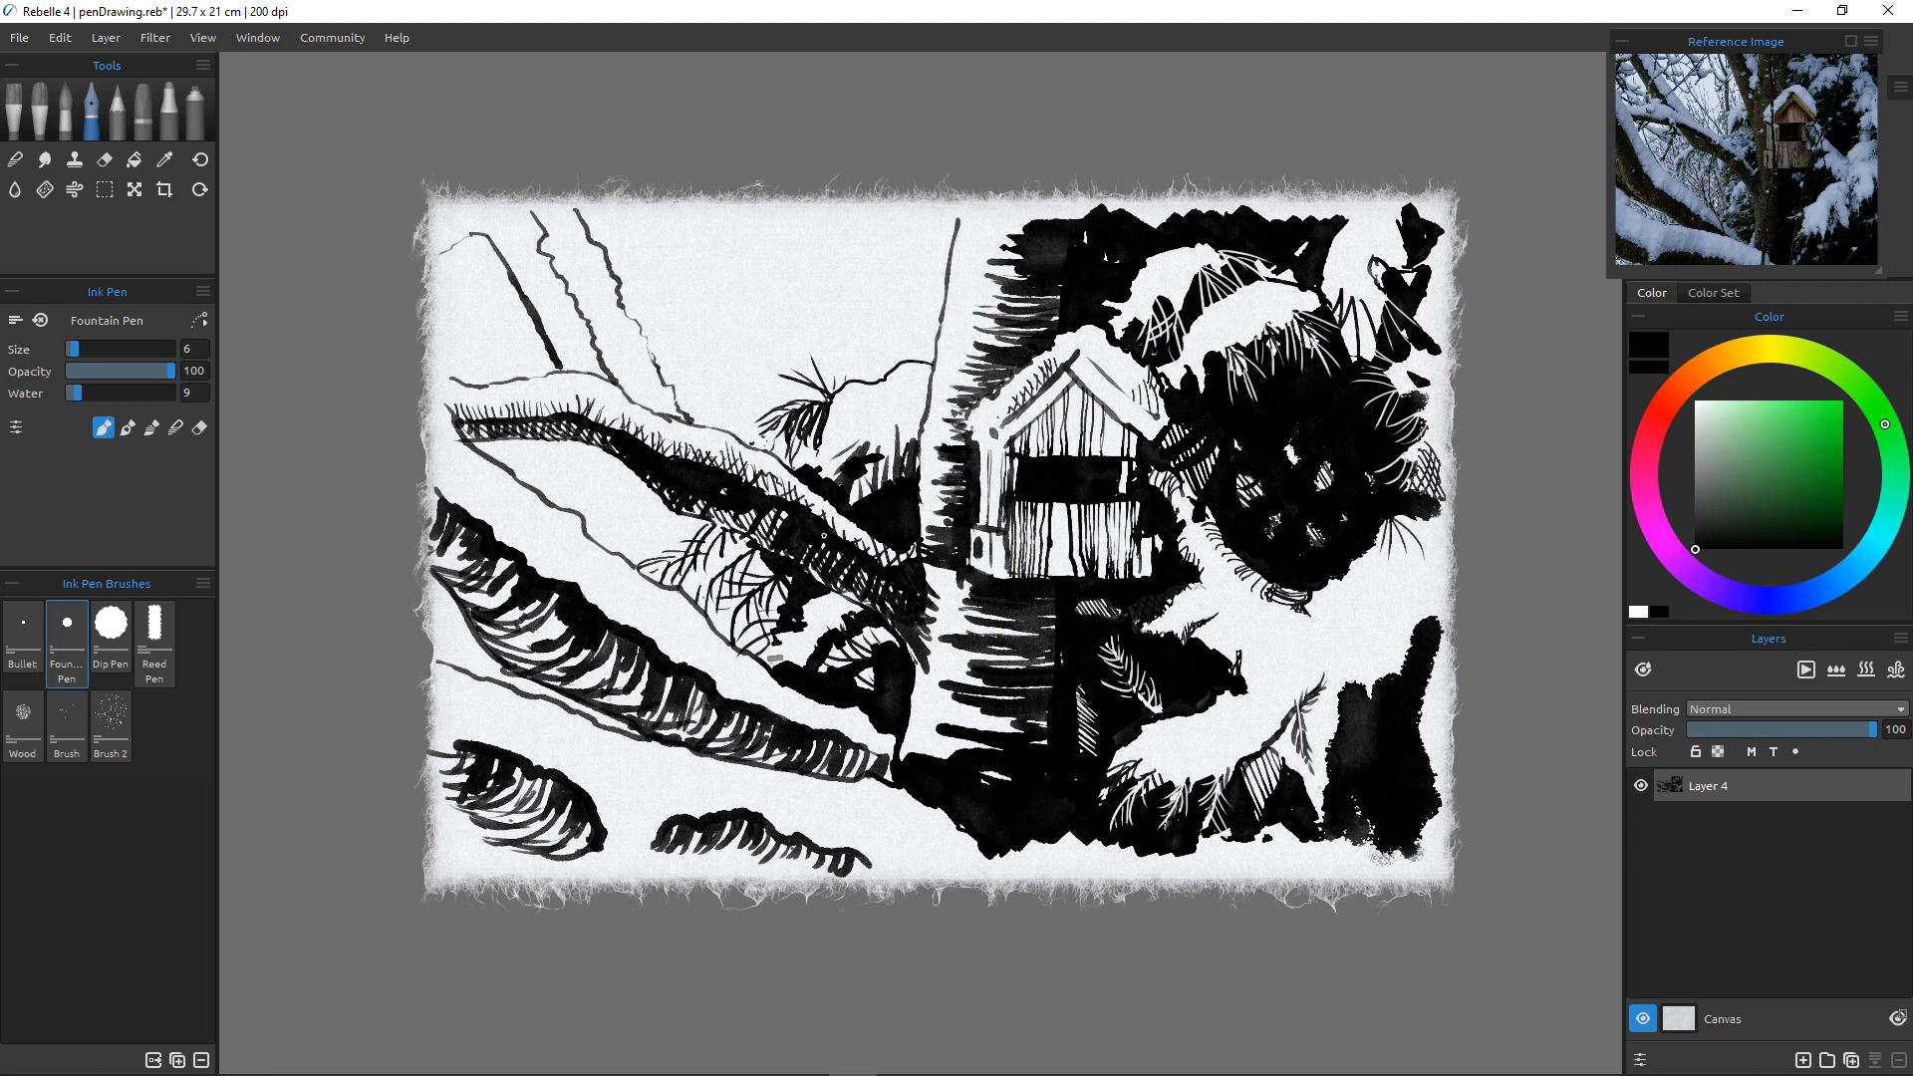
Ink the steep branch in the drawing's upper left with a thick dark Dip Pen edge and hatching across its width.
left_click(111, 628)
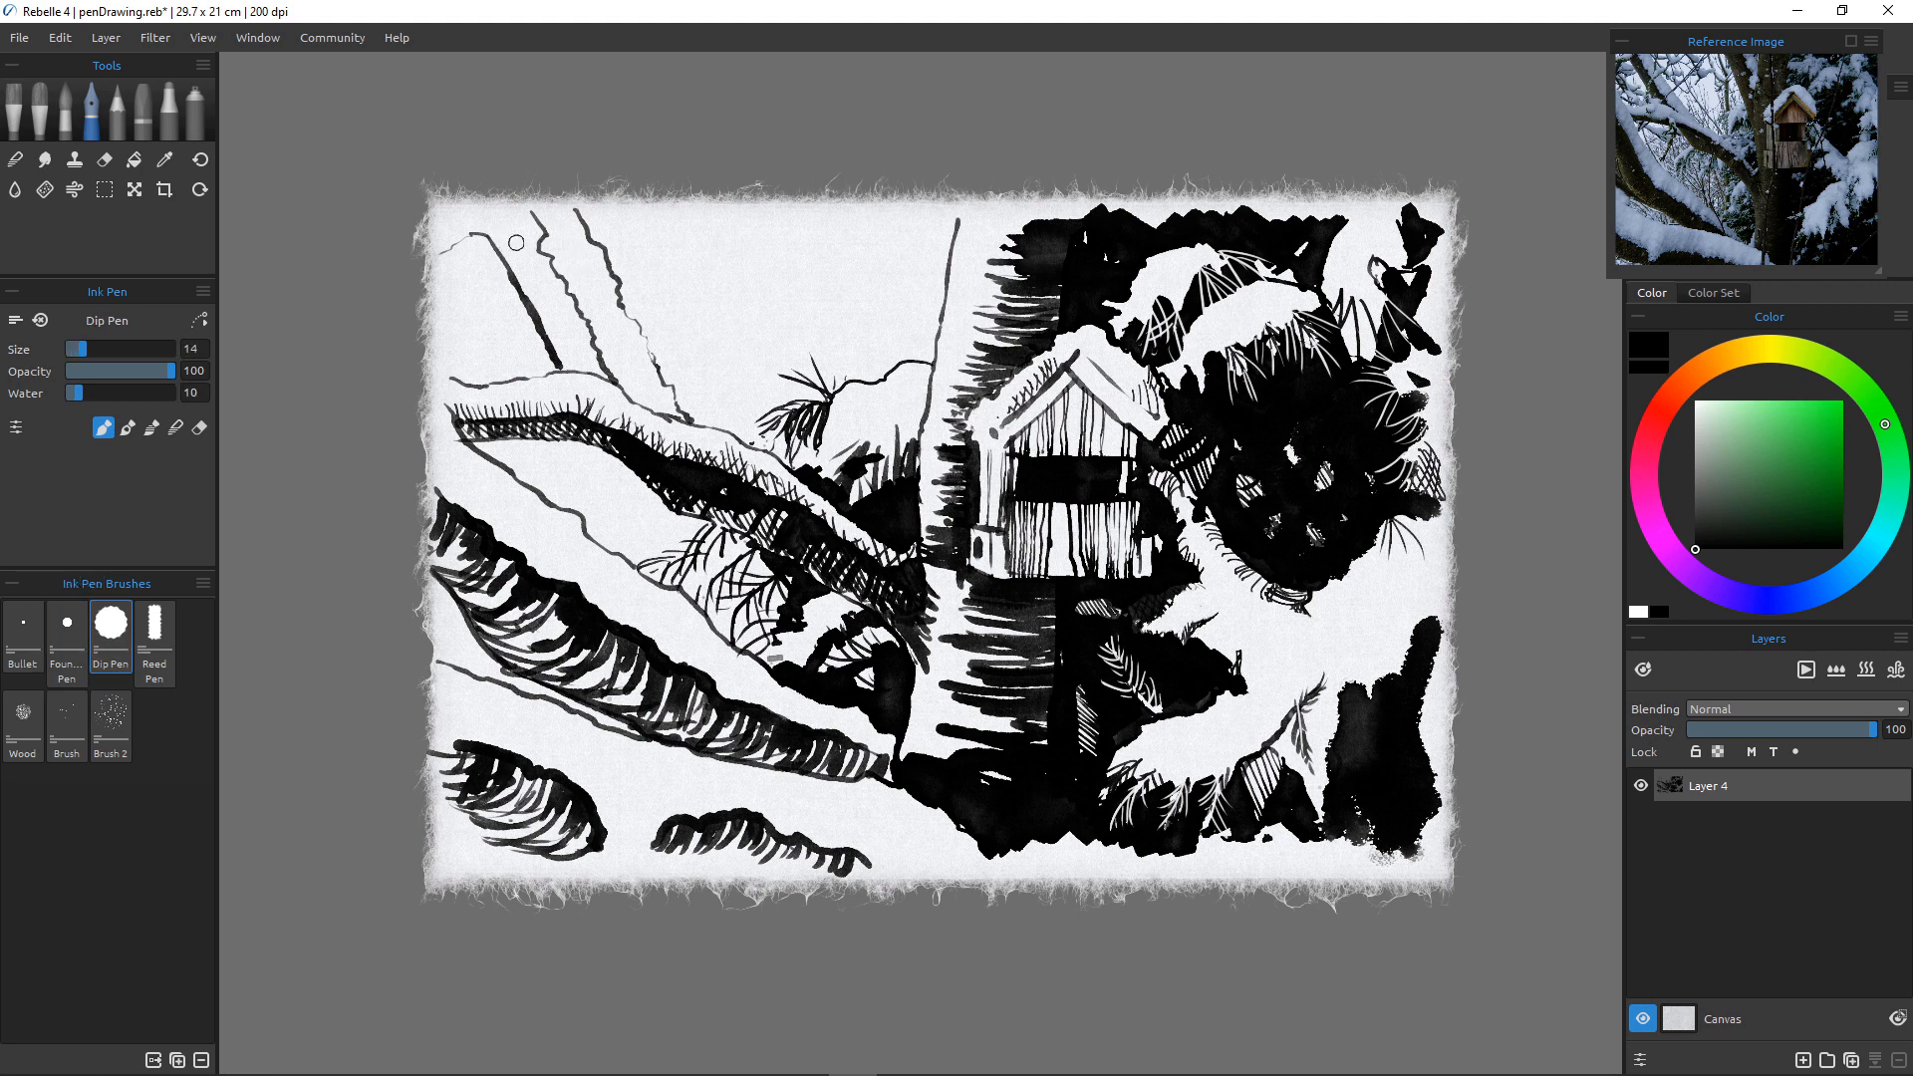
left_click_drag(512, 212, 604, 375)
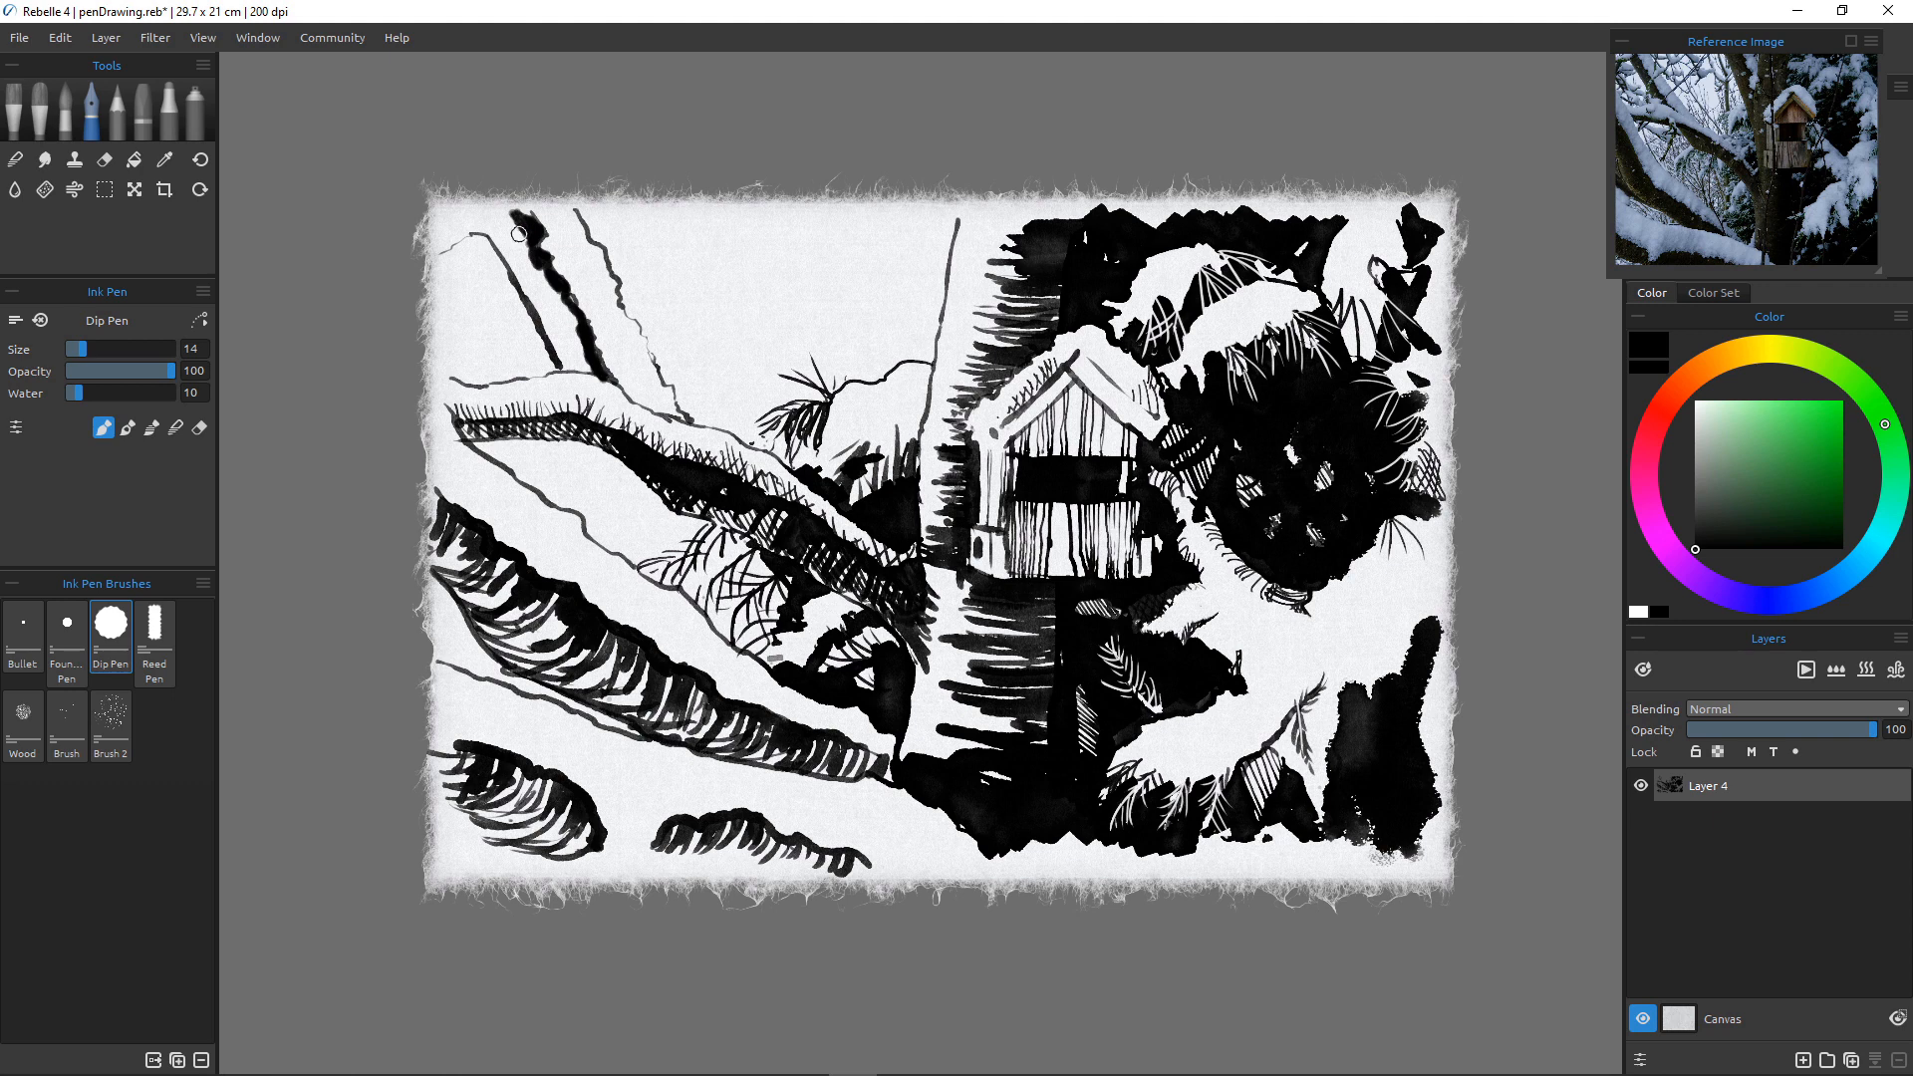
mouse_move(523, 226)
left_mouse_down()
mouse_move(534, 277)
mouse_move(550, 271)
mouse_move(528, 287)
mouse_move(558, 284)
mouse_move(530, 296)
mouse_move(563, 292)
mouse_move(540, 306)
mouse_move(569, 300)
mouse_move(585, 372)
left_mouse_up()
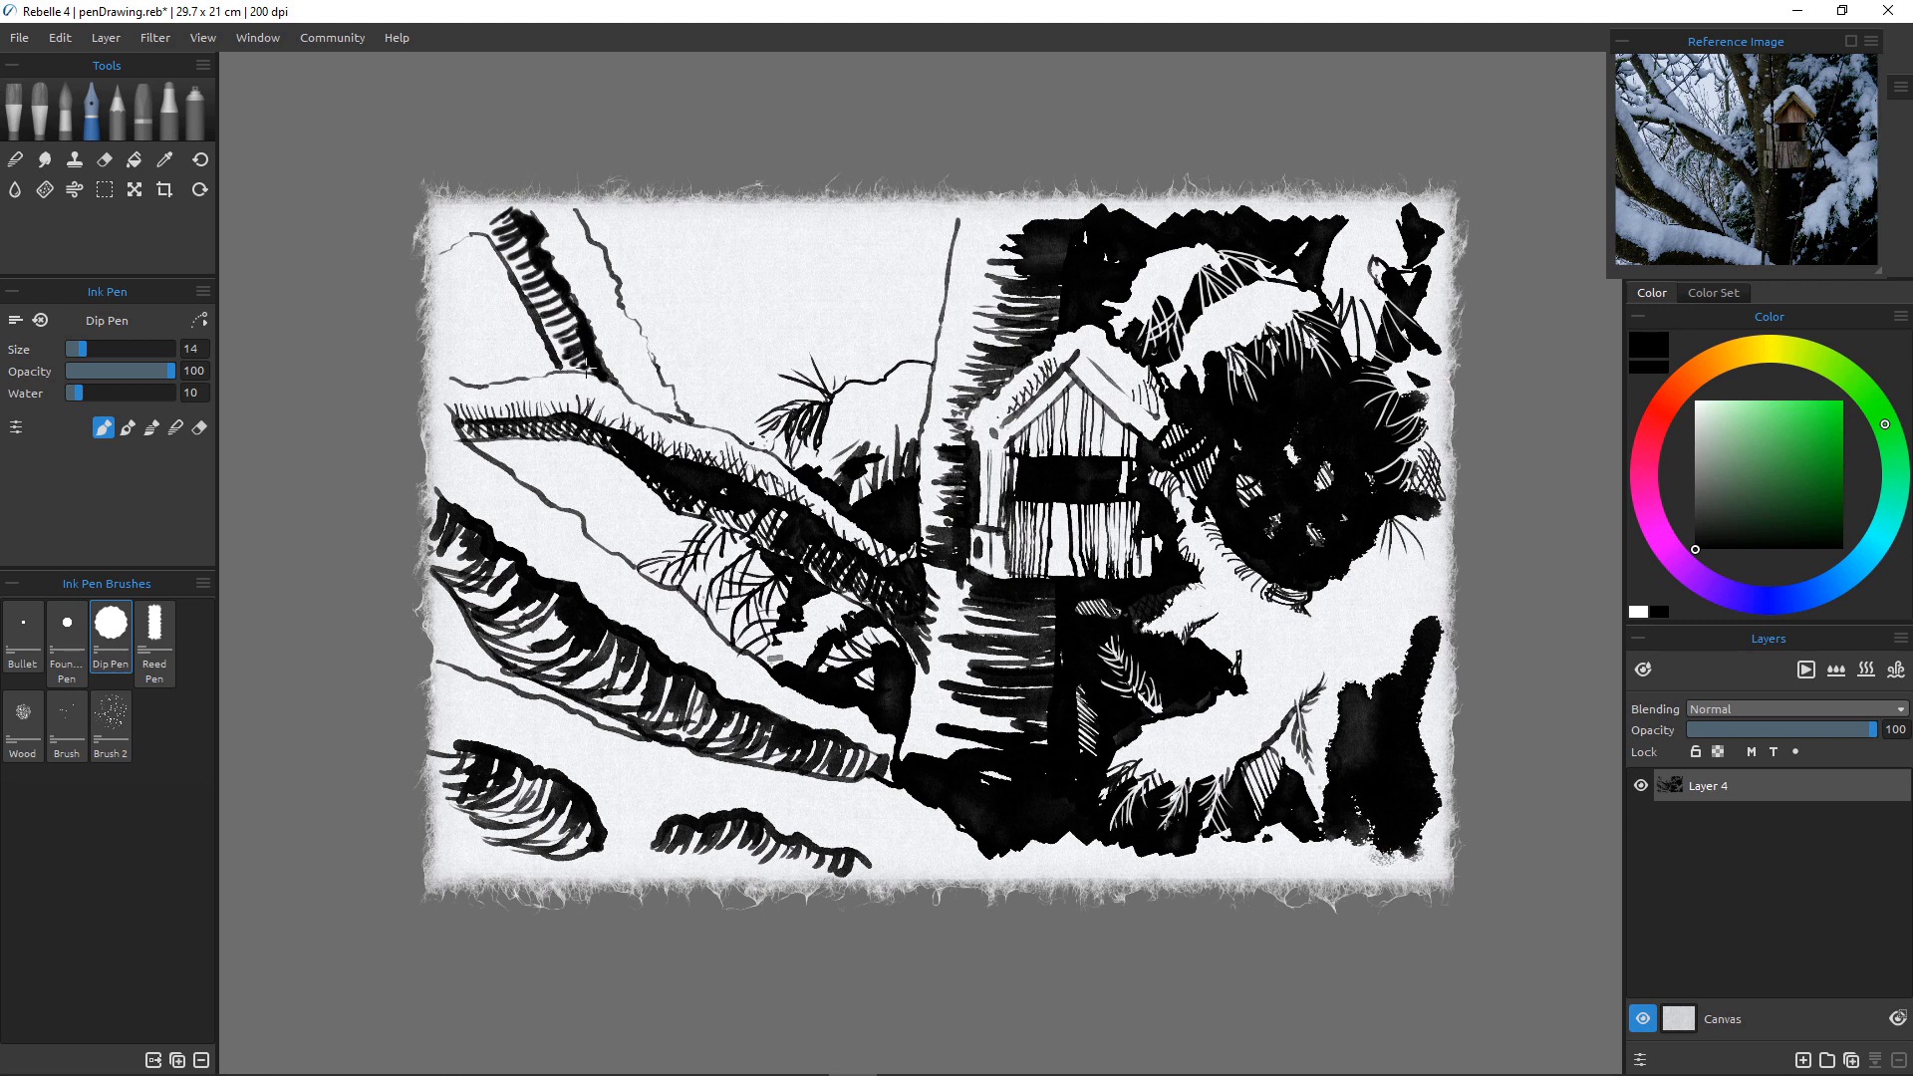
left_click_drag(496, 238, 531, 255)
mouse_move(504, 249)
left_mouse_down()
mouse_move(566, 299)
mouse_move(529, 304)
mouse_move(560, 349)
left_mouse_up()
left_click_drag(547, 336, 575, 372)
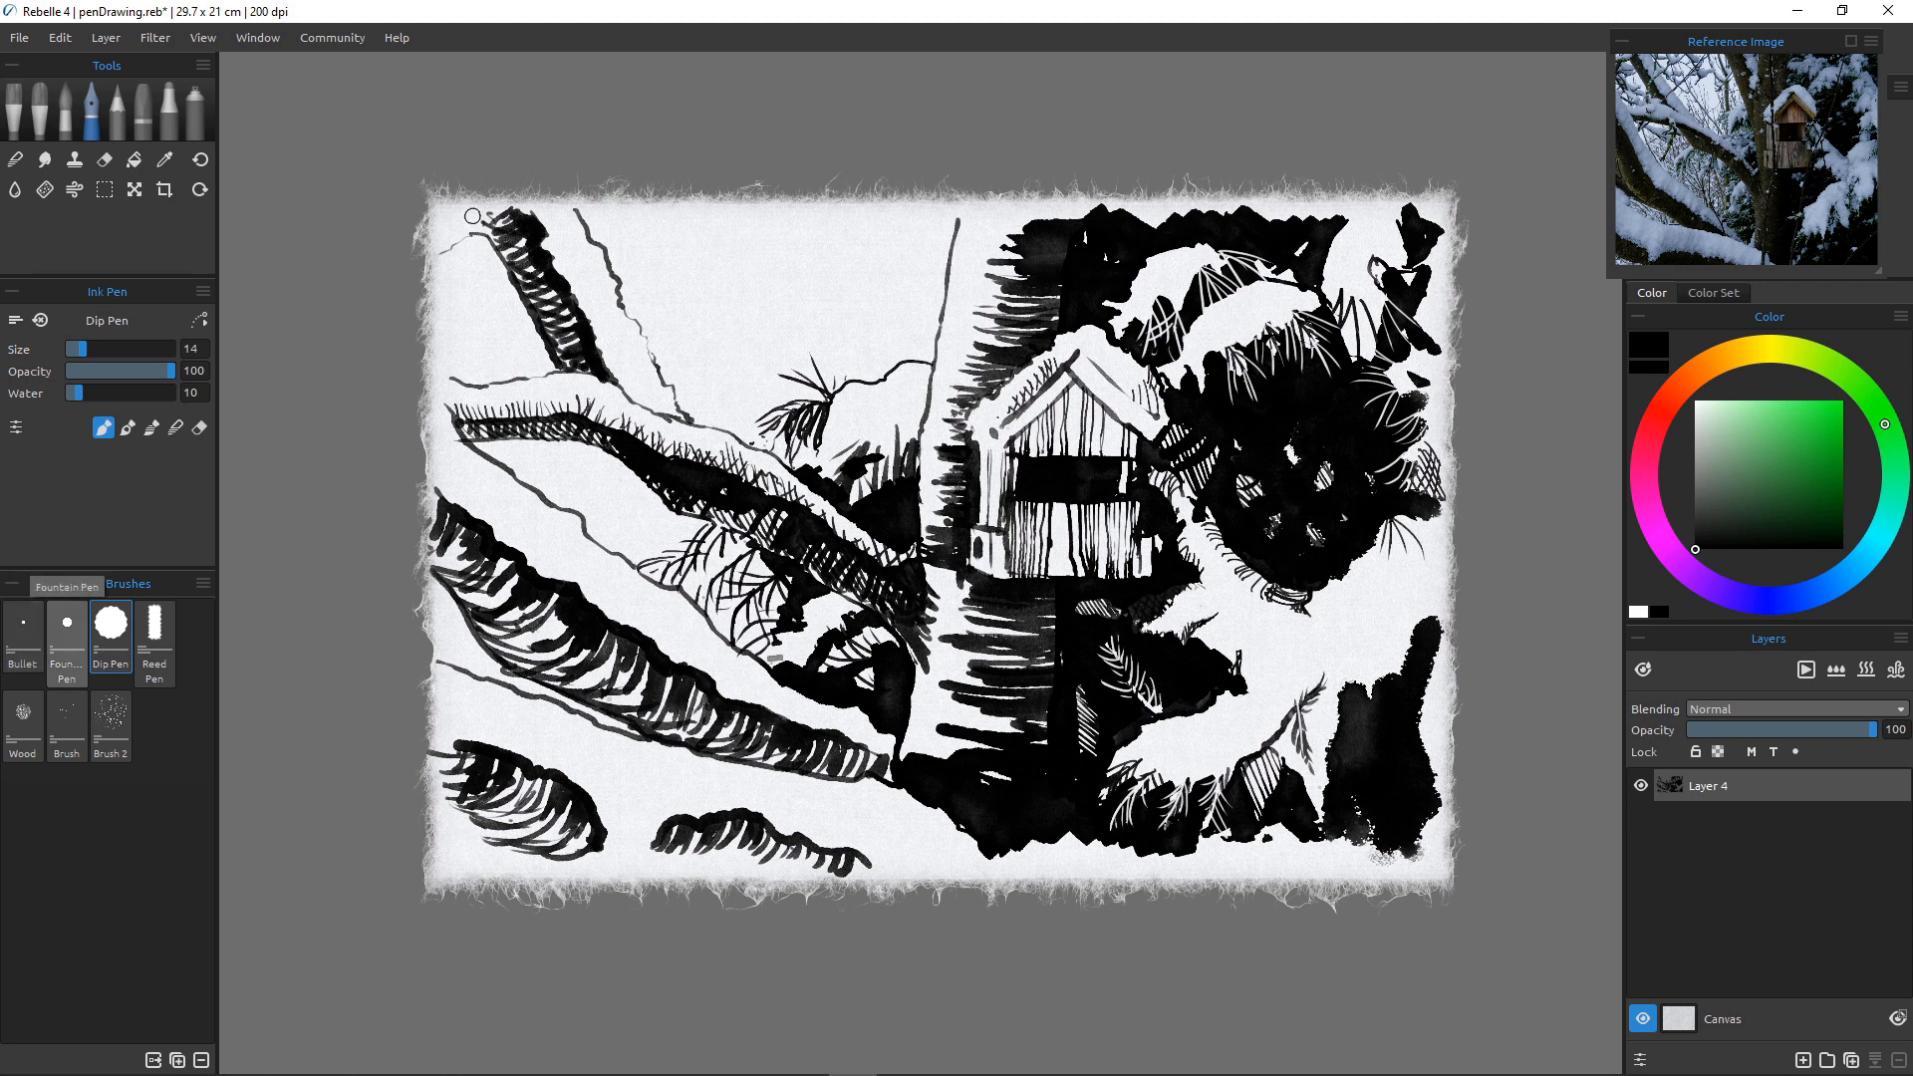
Cross-hatch the steep upper-left branch with the Fountain Pen and draw a jagged snow contour along its right side.
left_click(67, 637)
mouse_move(534, 247)
left_mouse_down()
mouse_move(570, 311)
mouse_move(536, 297)
mouse_move(581, 344)
mouse_move(541, 329)
mouse_move(567, 369)
left_mouse_up()
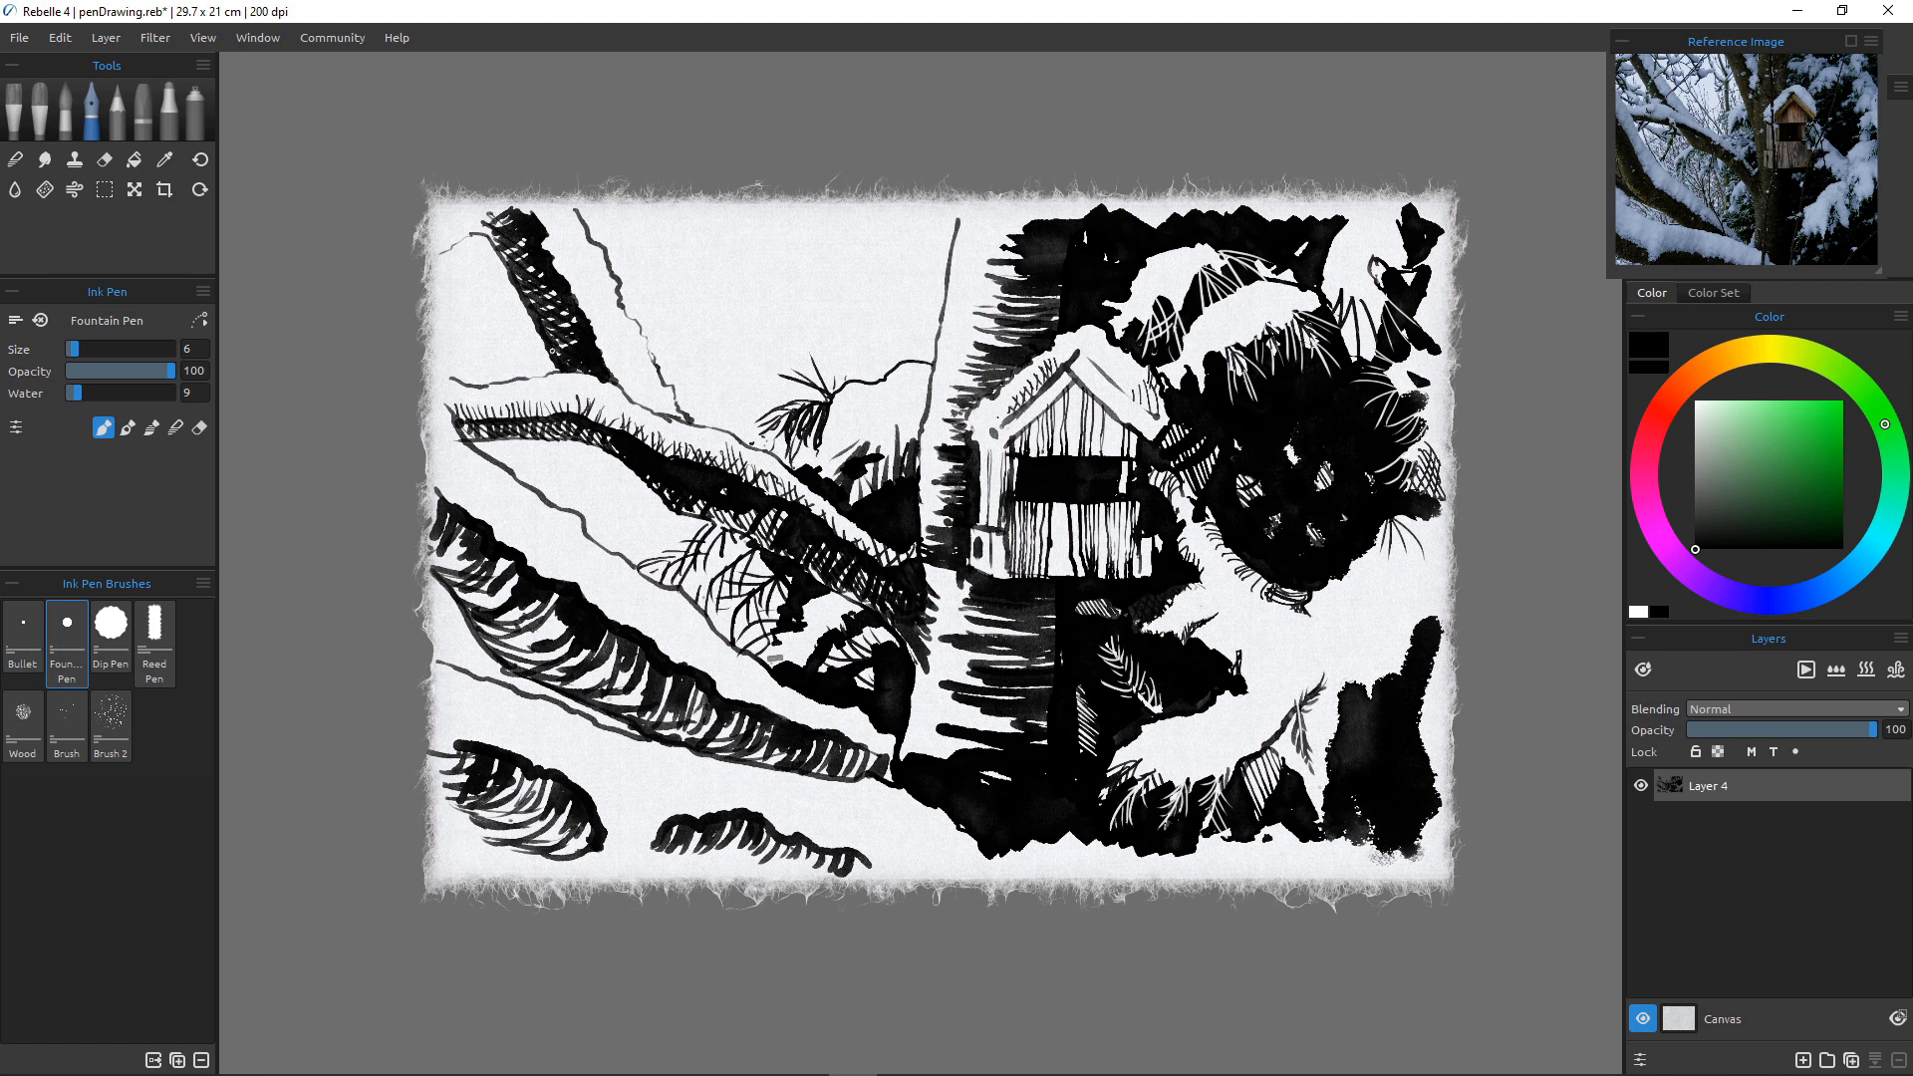
mouse_move(541, 211)
left_mouse_down()
mouse_move(642, 398)
mouse_move(625, 381)
mouse_move(666, 411)
left_mouse_up()
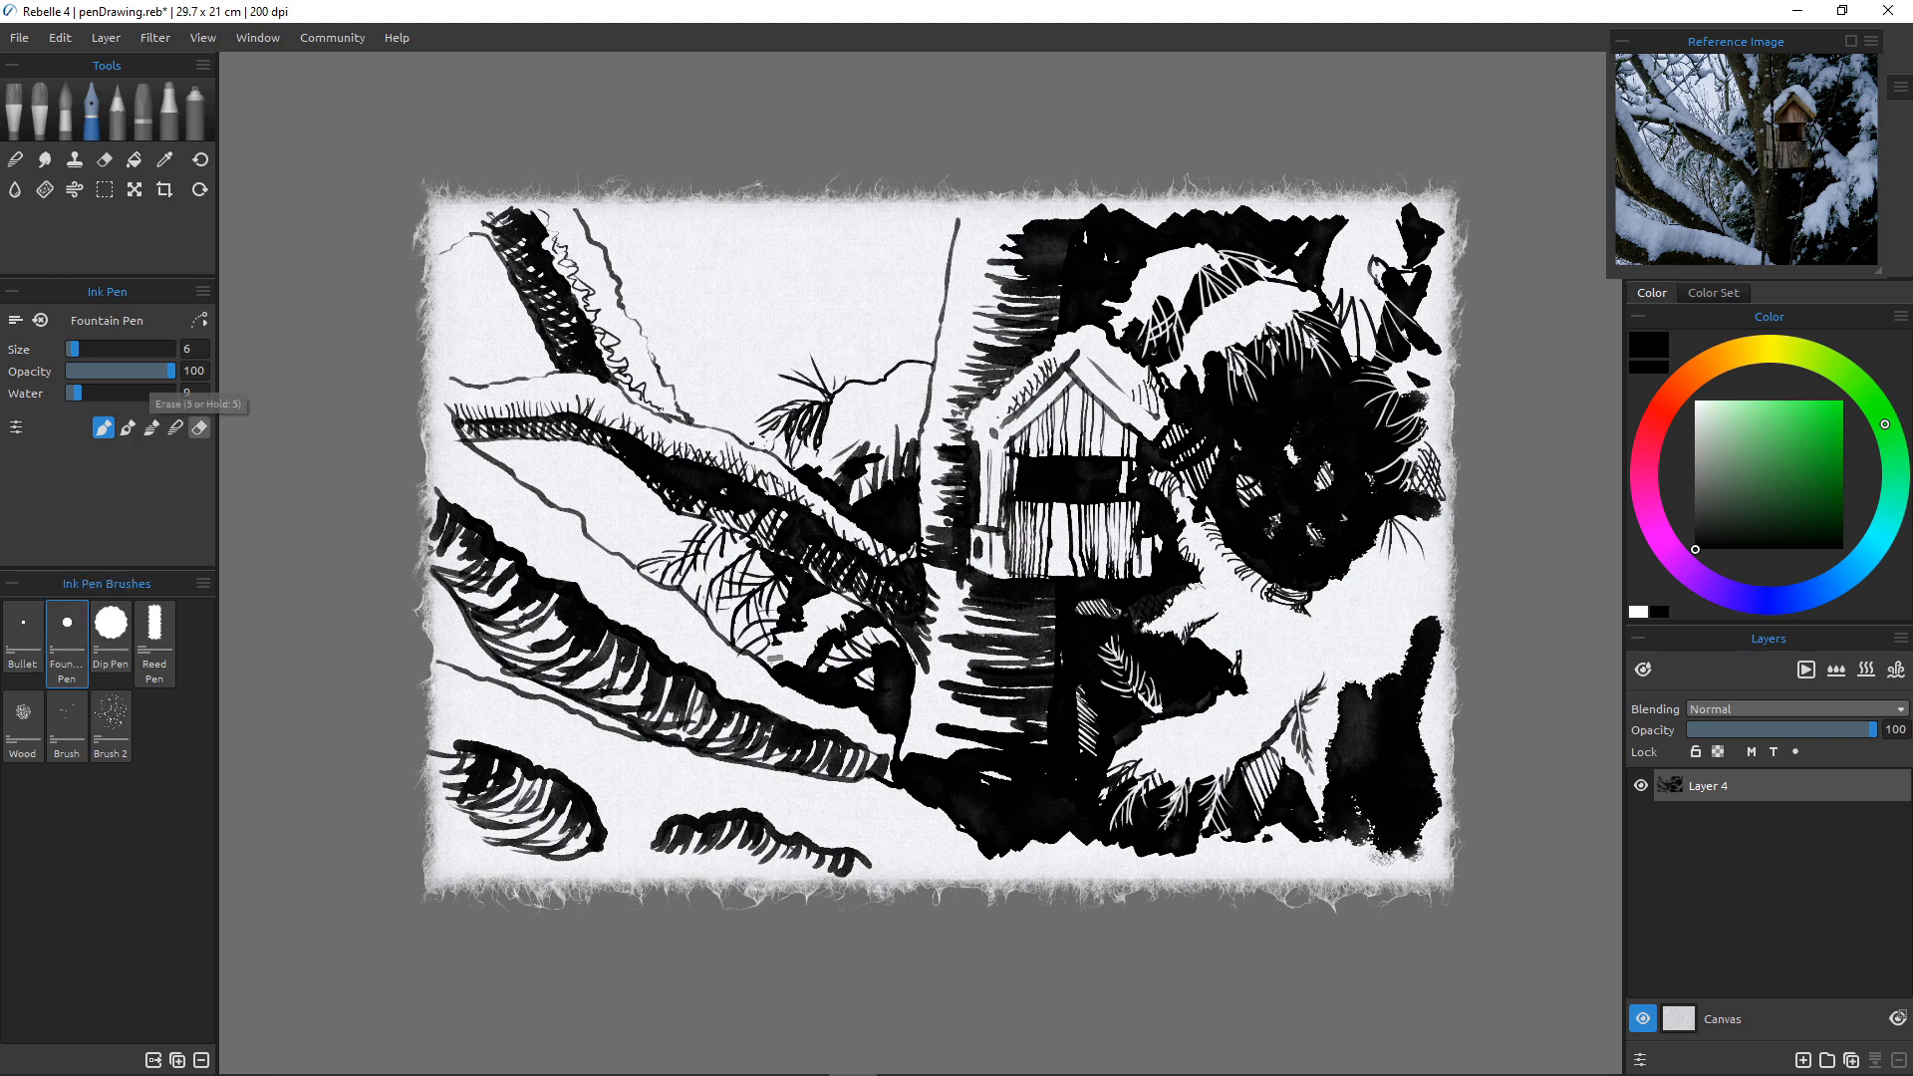
Erase the short hatching from the snow on top of the upper branch using the Reed Pen at size 25.
left_click(200, 428)
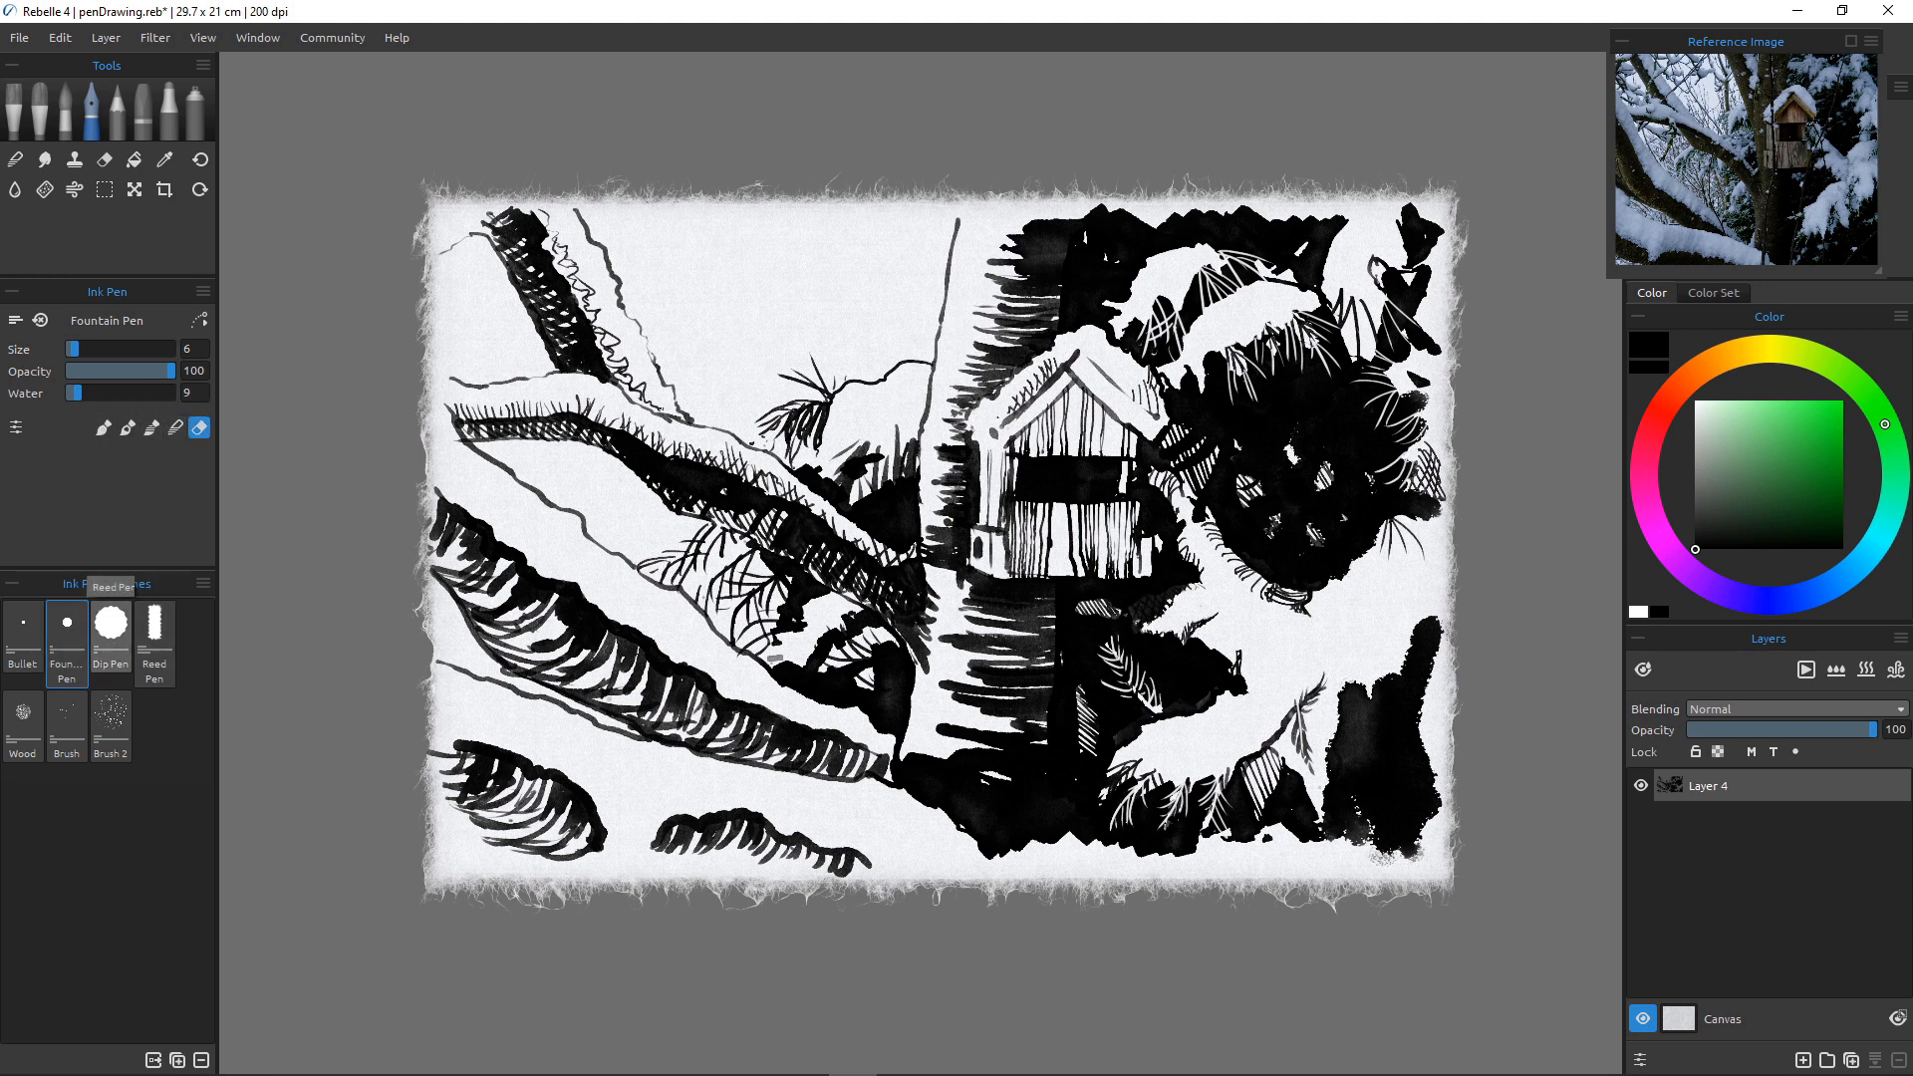
left_click(154, 638)
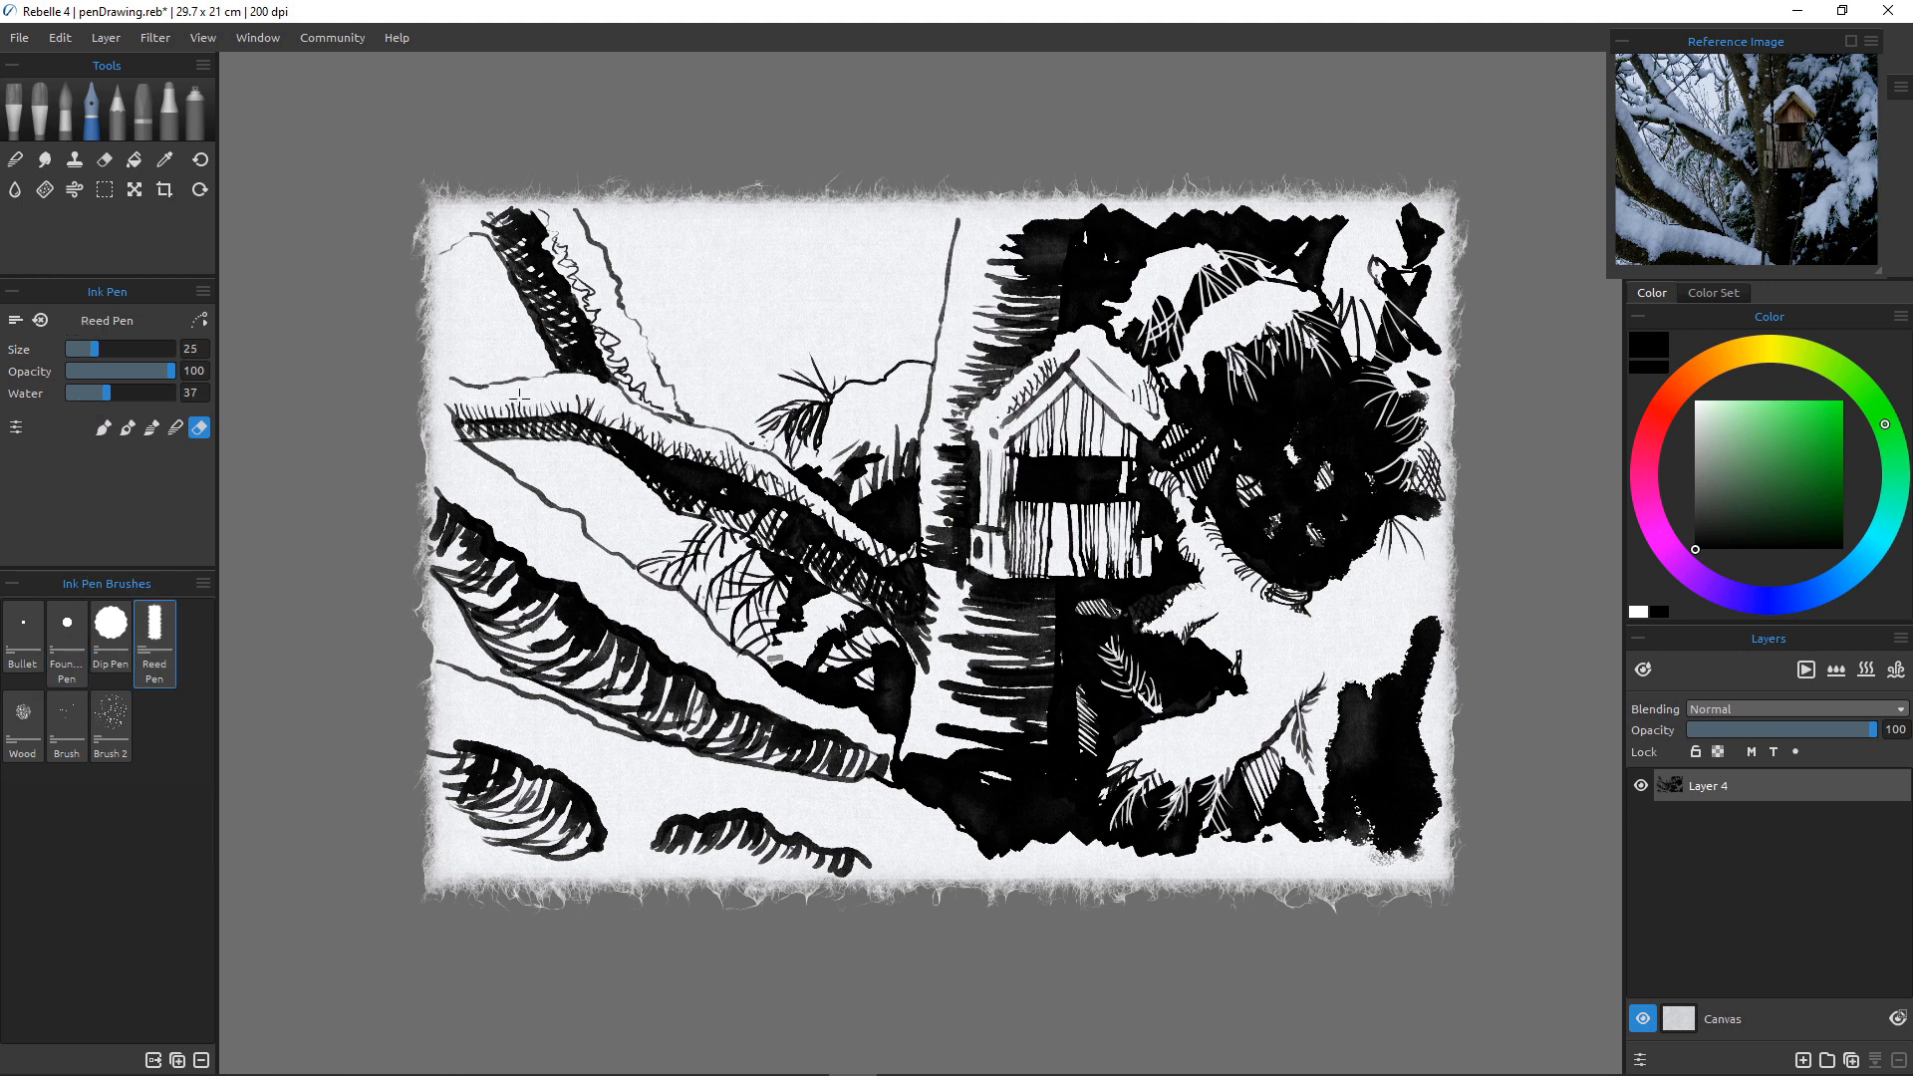
left_click_drag(519, 401, 452, 410)
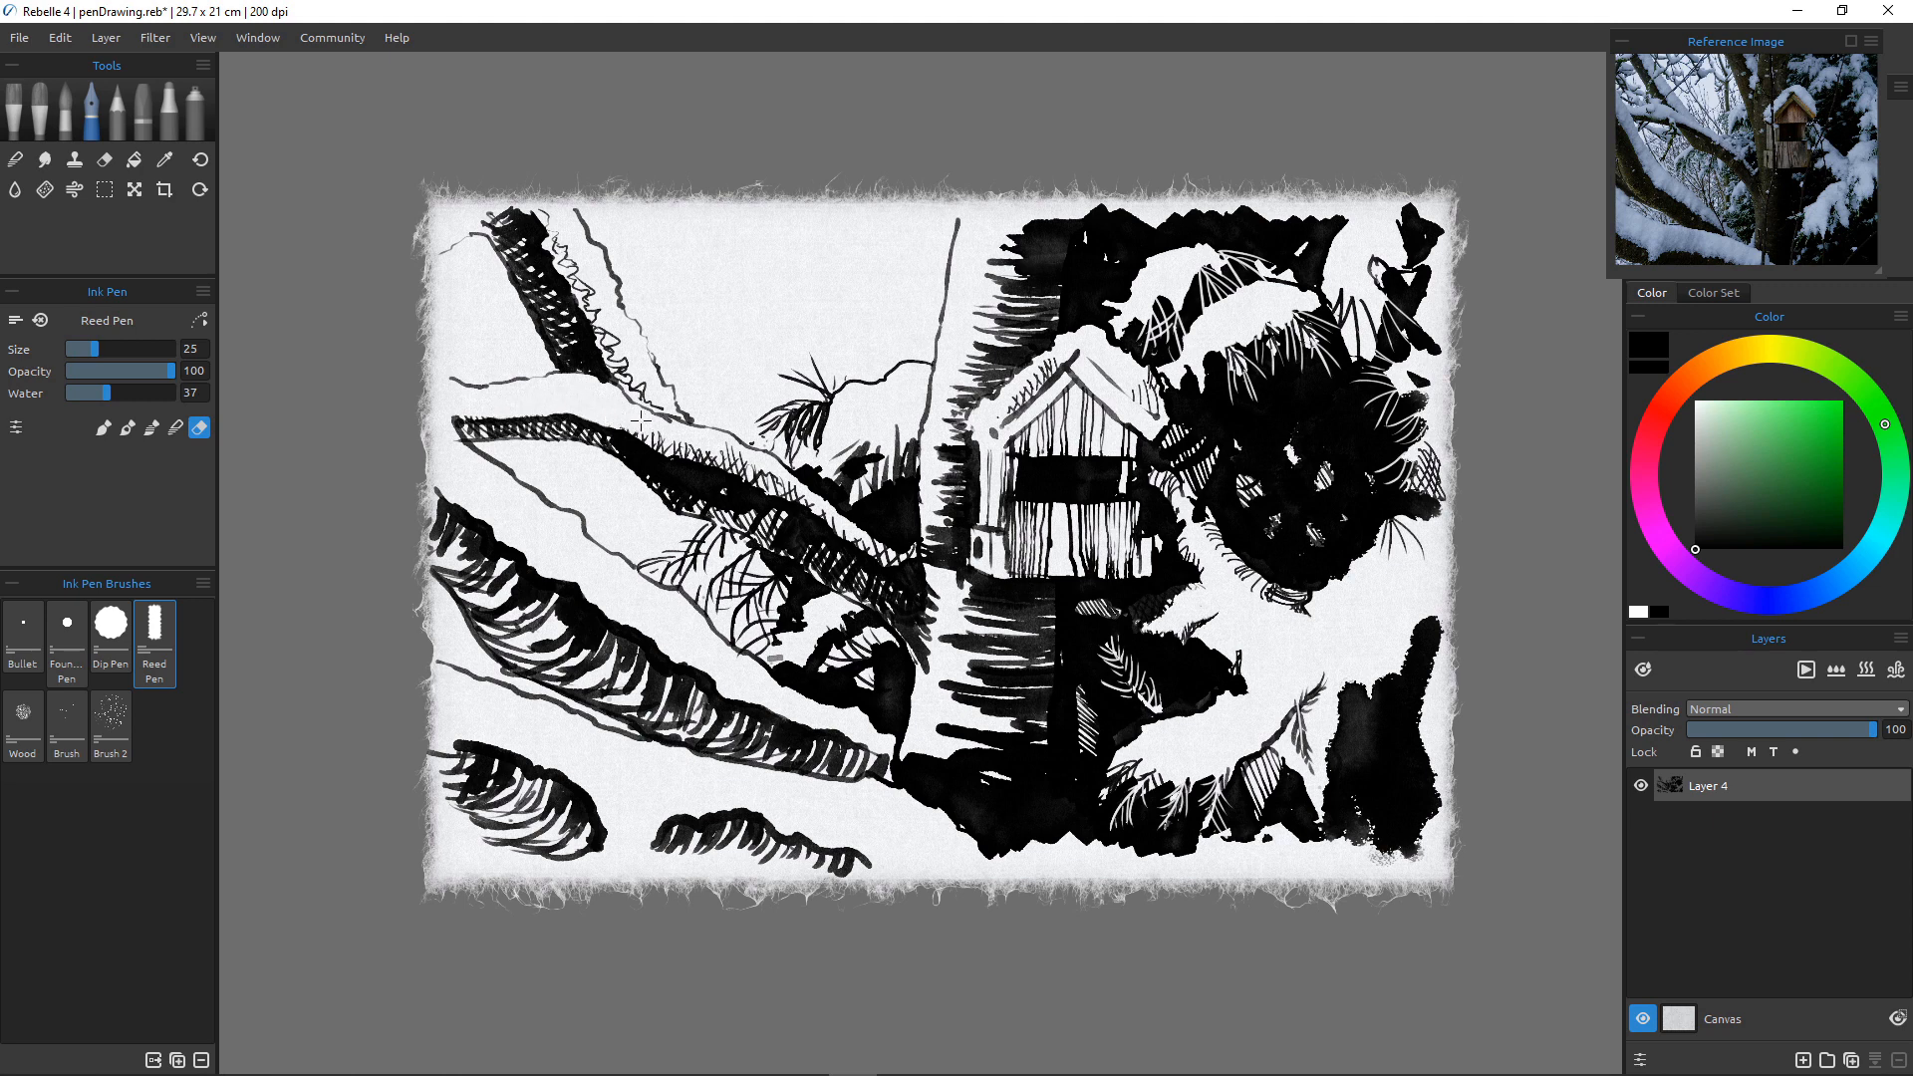
mouse_move(639, 422)
left_mouse_down()
mouse_move(780, 470)
mouse_move(915, 549)
left_mouse_up()
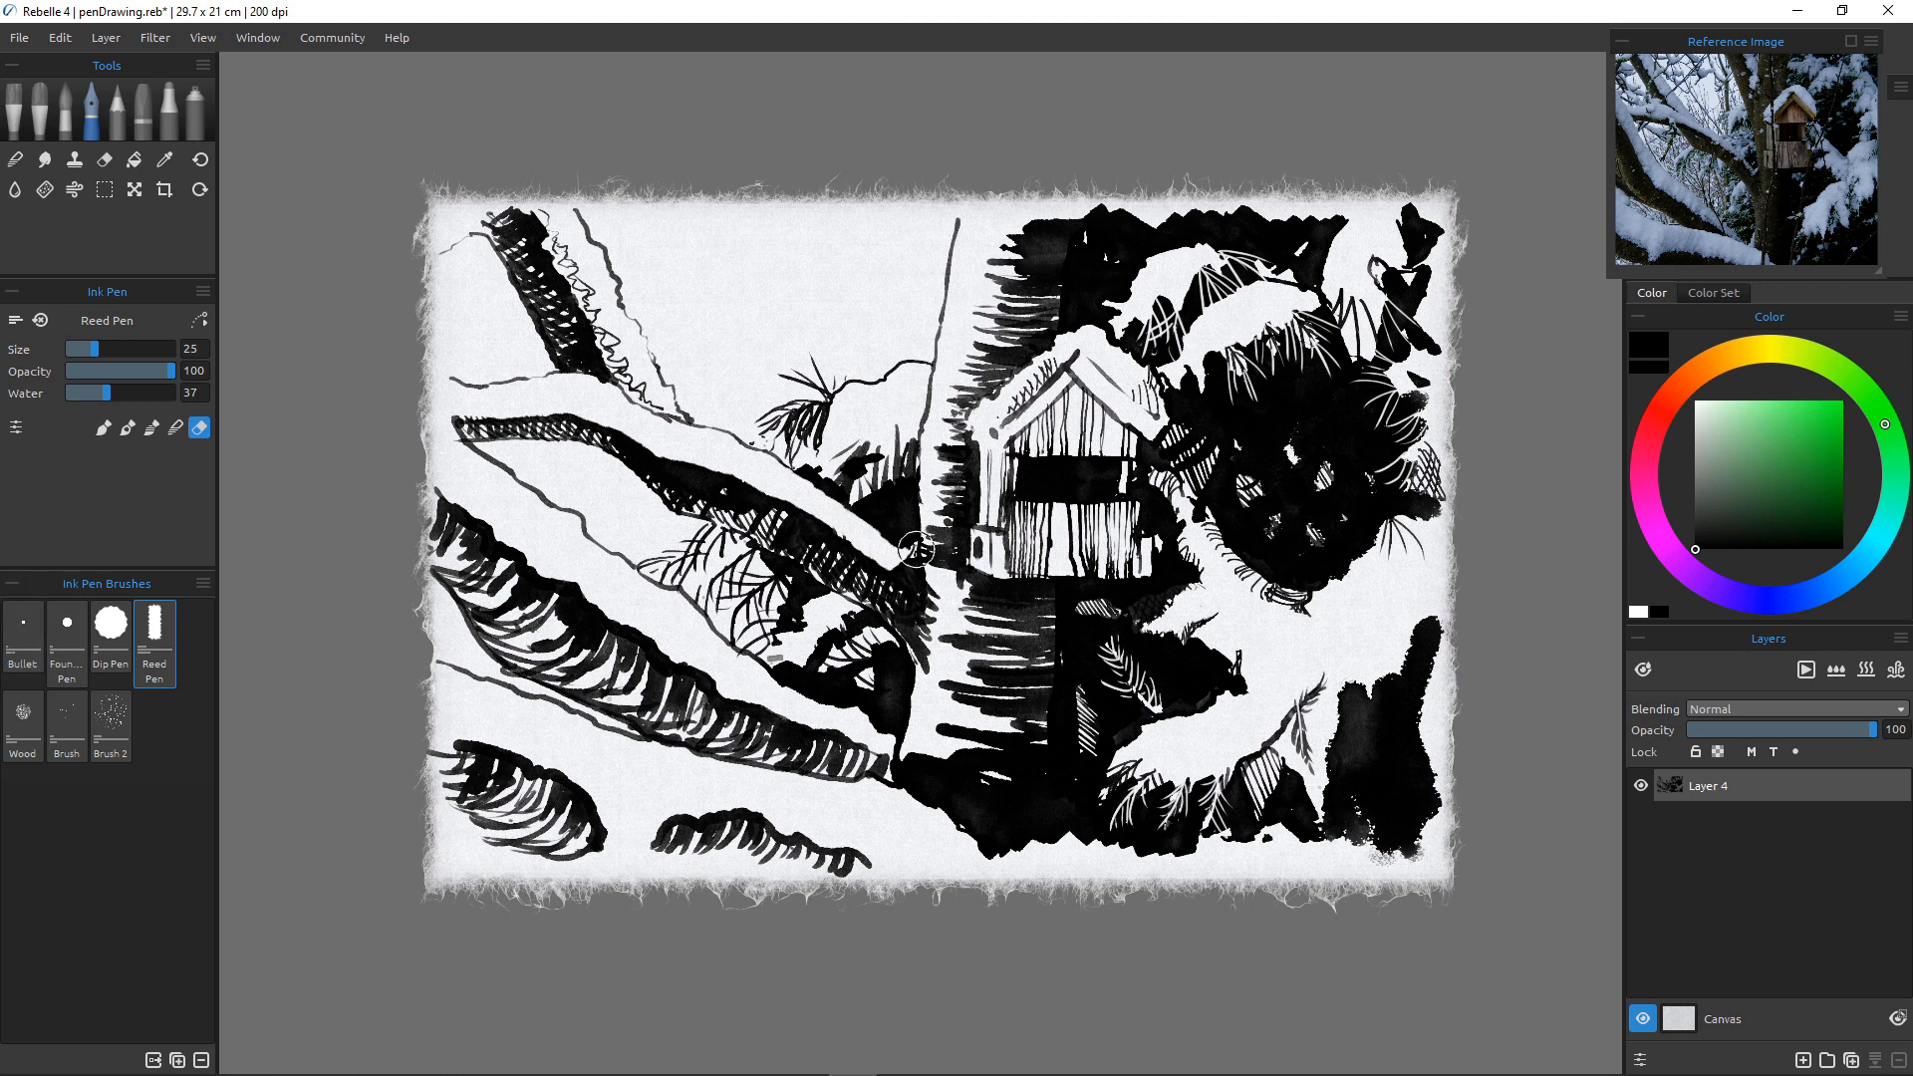
Texture the snow on the upper branch with fine Fountain Pen squiggles running along the bark to the trunk.
left_click(67, 638)
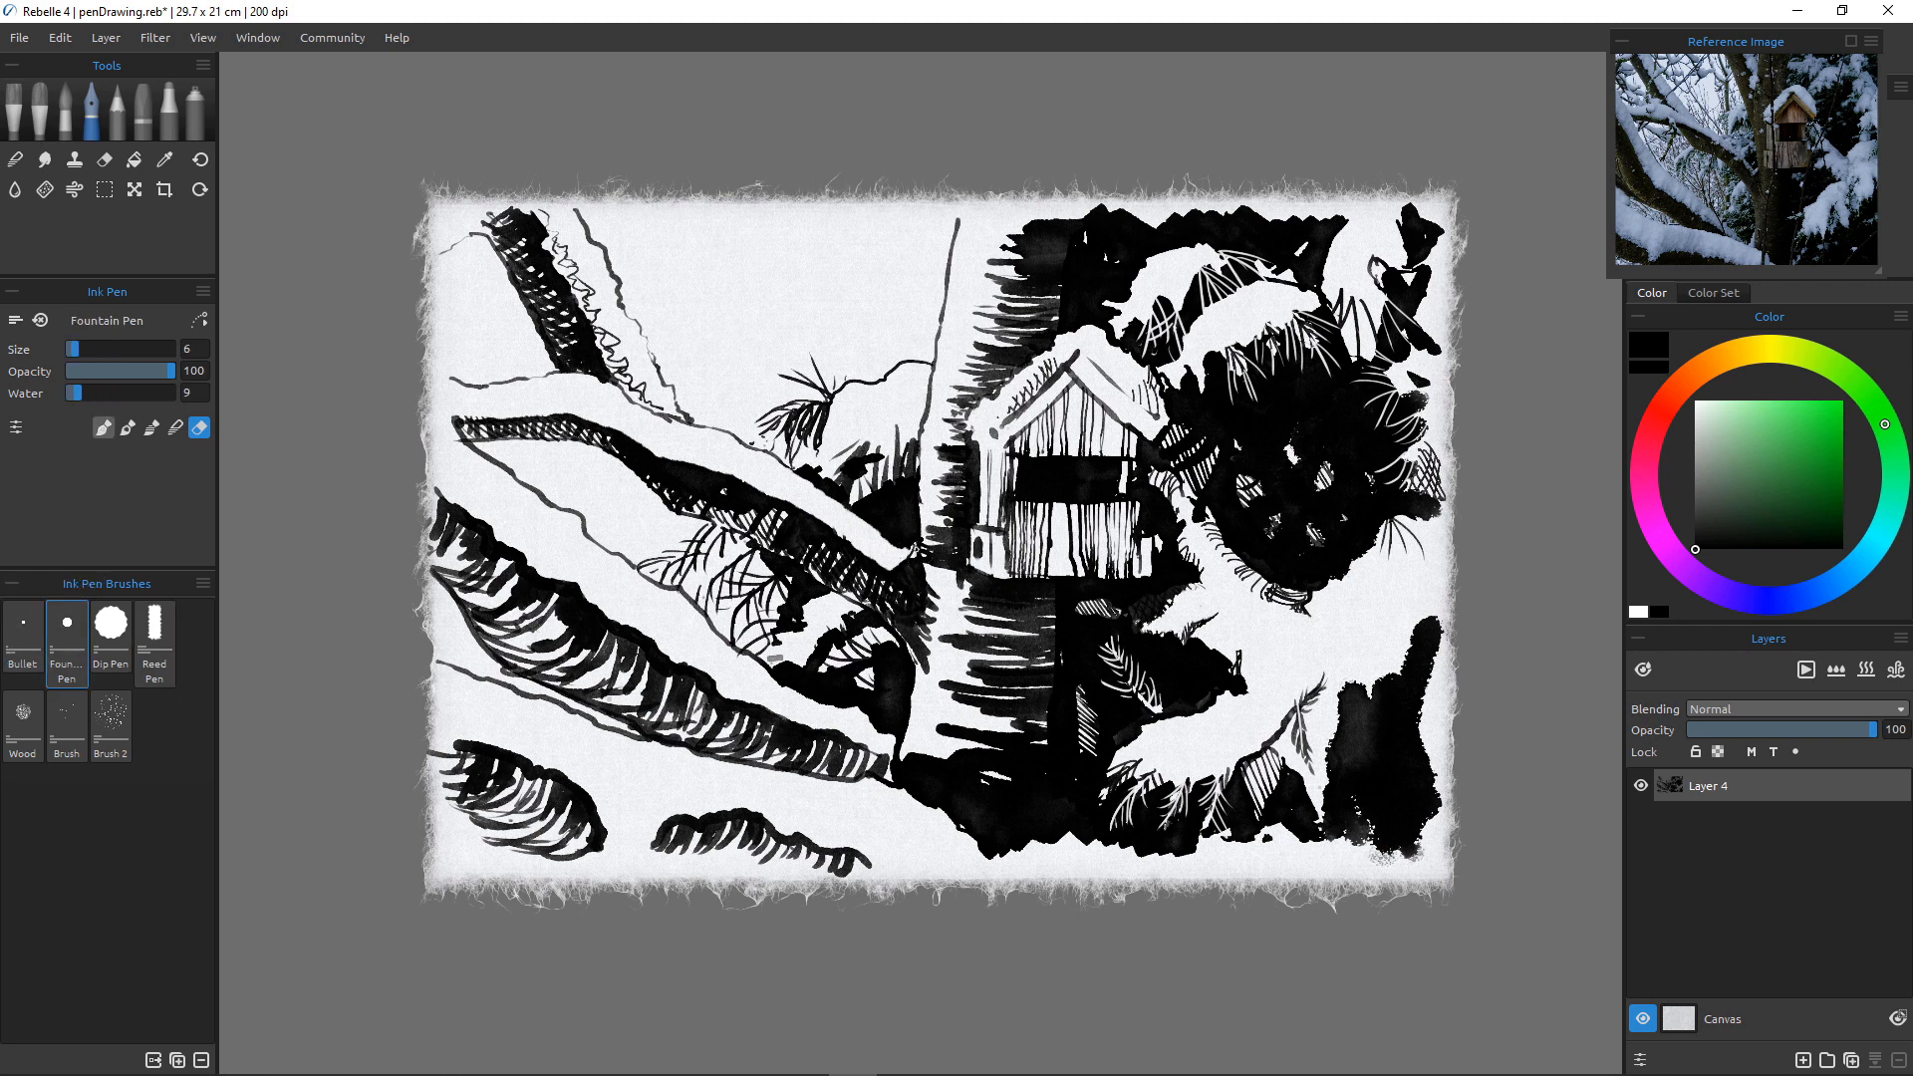
left_click(104, 427)
mouse_move(456, 406)
left_mouse_down()
mouse_move(617, 412)
mouse_move(640, 448)
mouse_move(748, 473)
left_mouse_up()
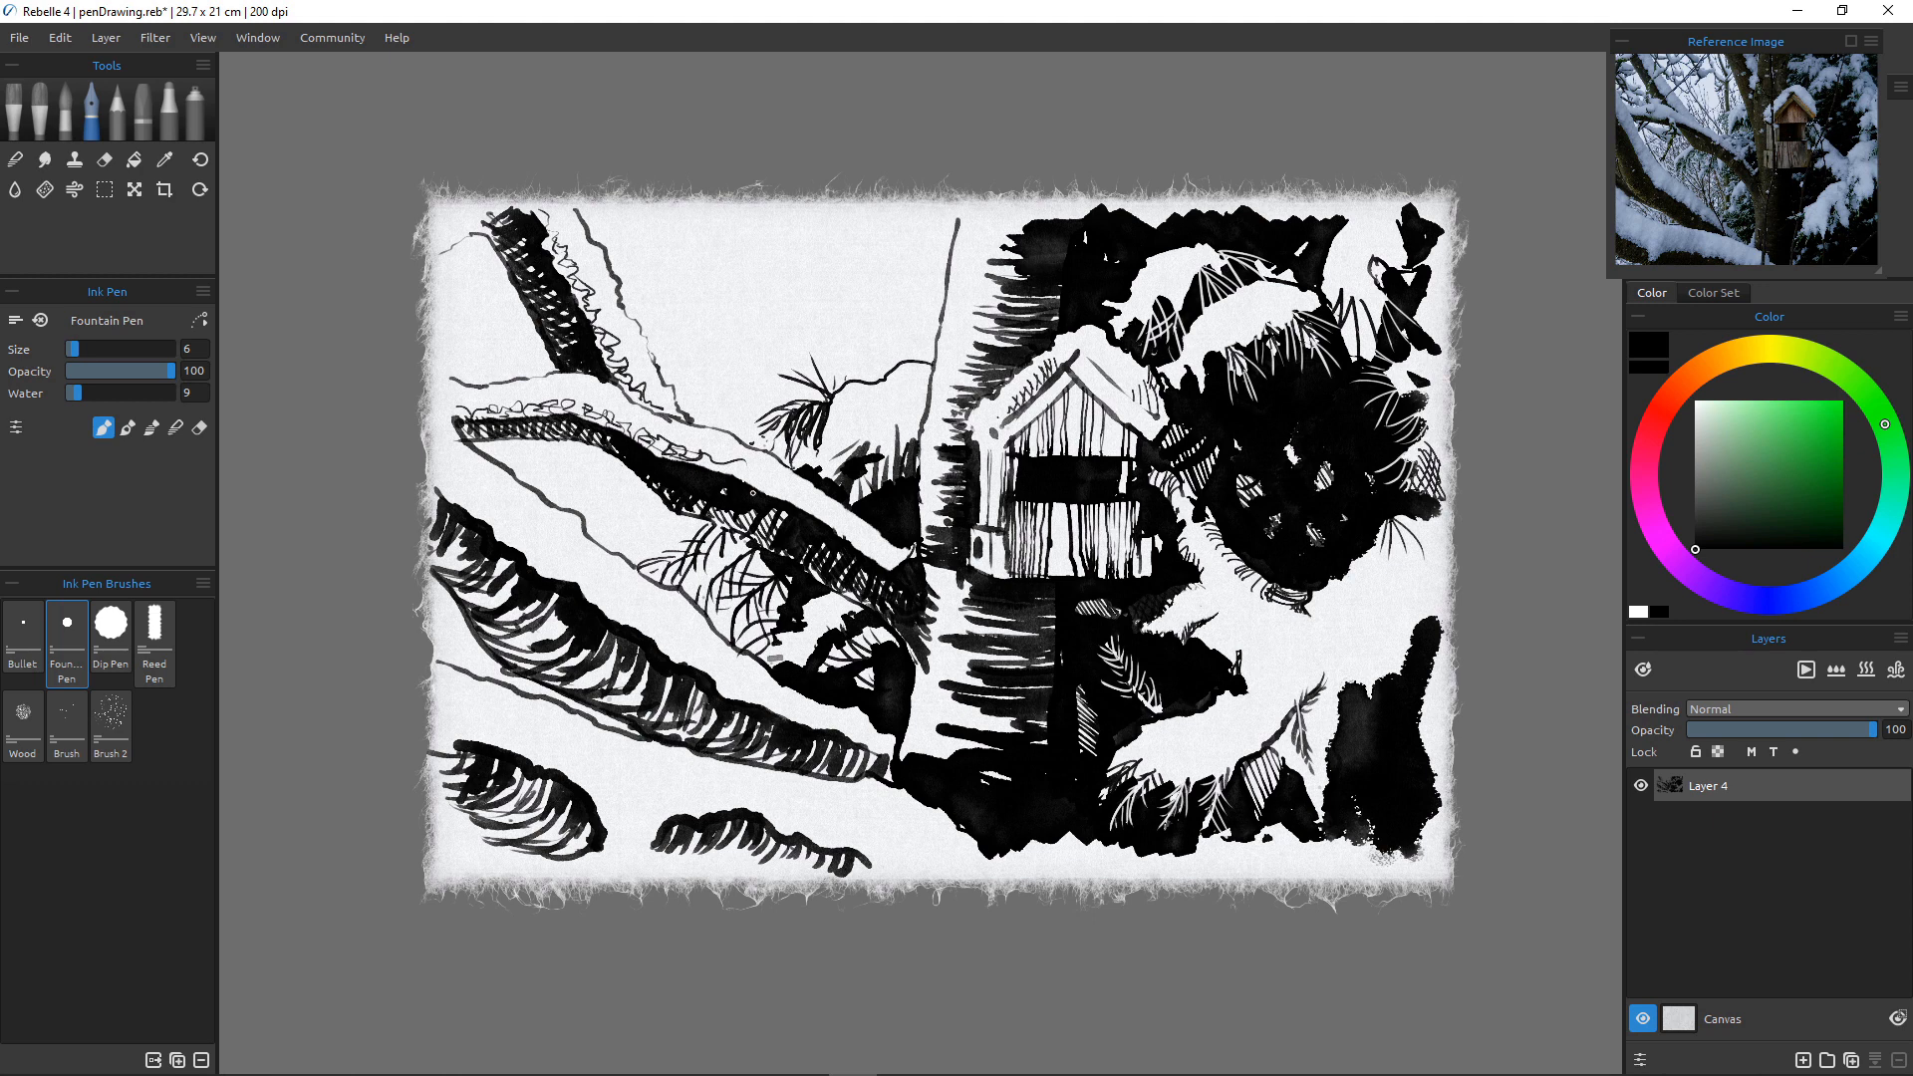
mouse_move(714, 466)
left_mouse_down()
mouse_move(778, 485)
mouse_move(761, 494)
mouse_move(808, 494)
mouse_move(812, 523)
mouse_move(843, 508)
mouse_move(910, 564)
left_mouse_up()
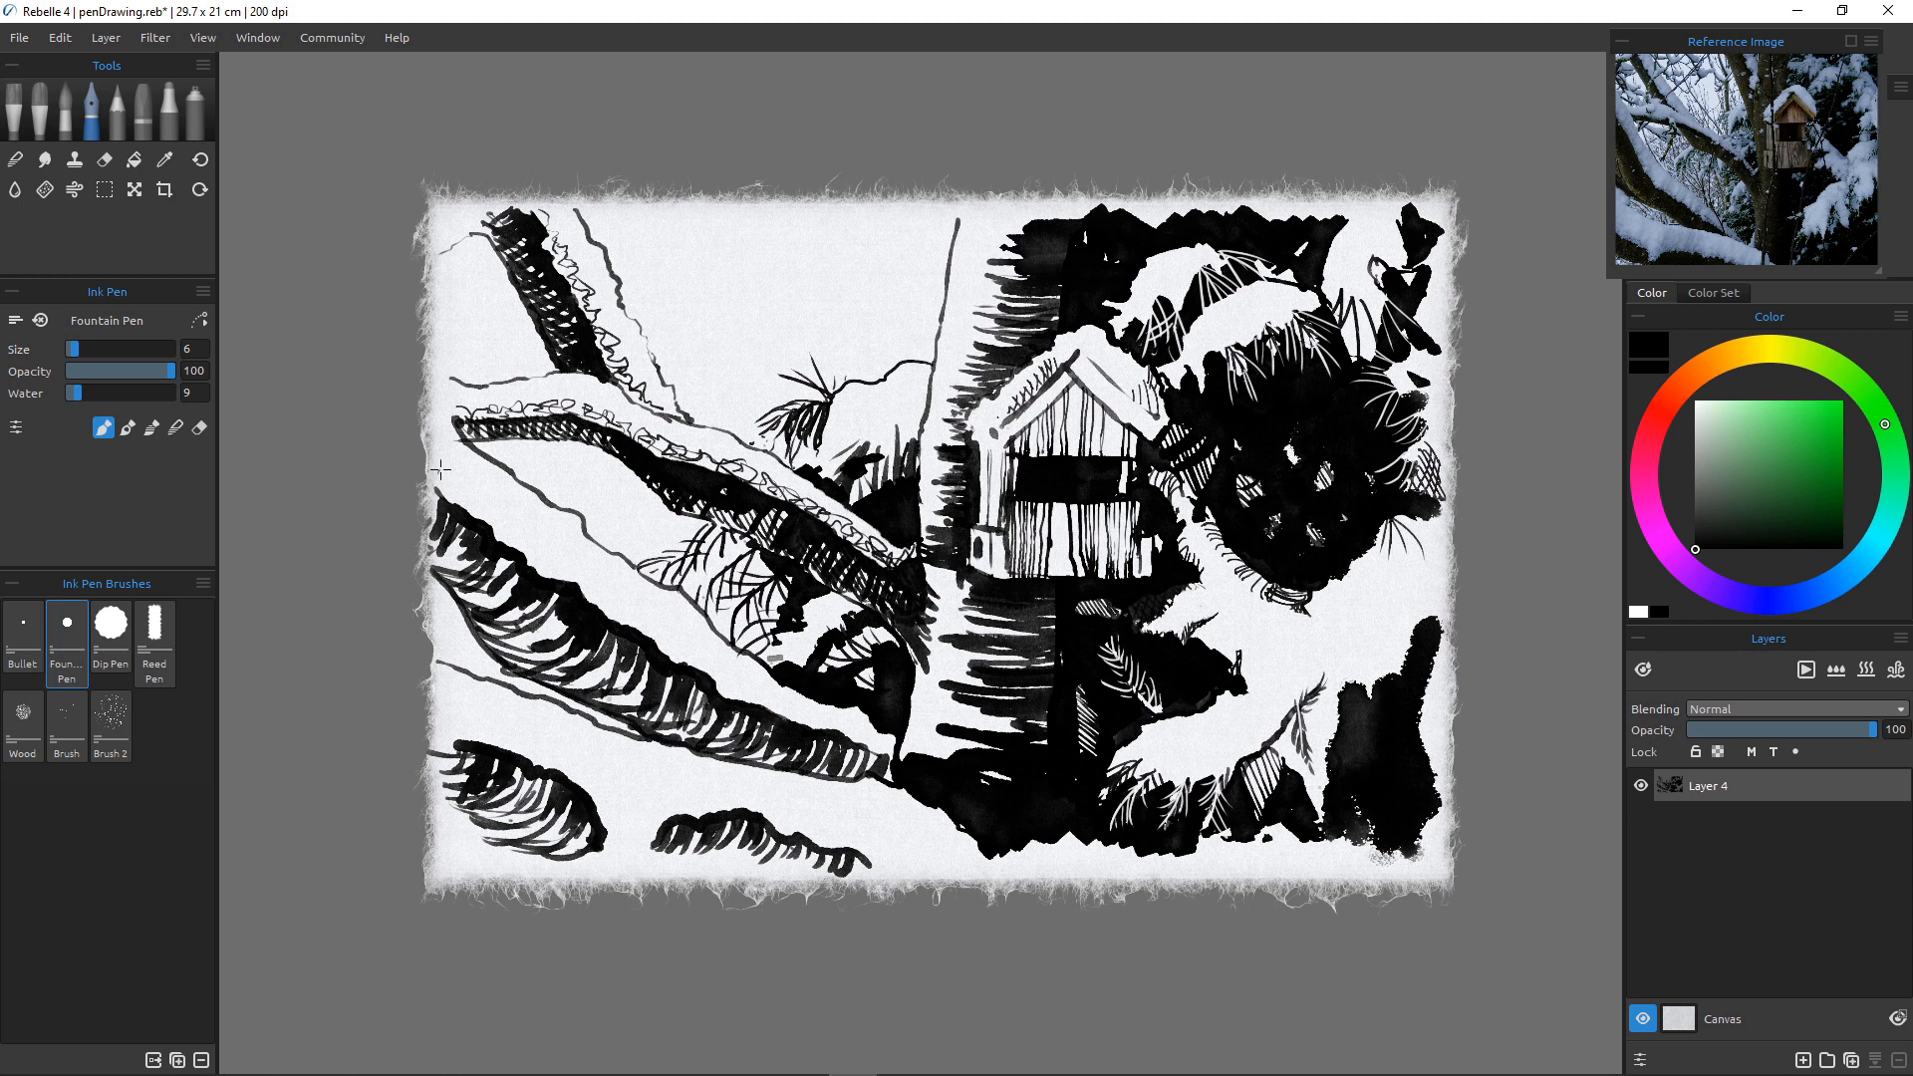
Squiggle fine Fountain Pen texture along the snow of the large lower branch and extend it on the upper and steep branches.
mouse_move(441, 470)
left_mouse_down()
mouse_move(462, 508)
mouse_move(515, 515)
mouse_move(526, 559)
mouse_move(566, 580)
left_mouse_up()
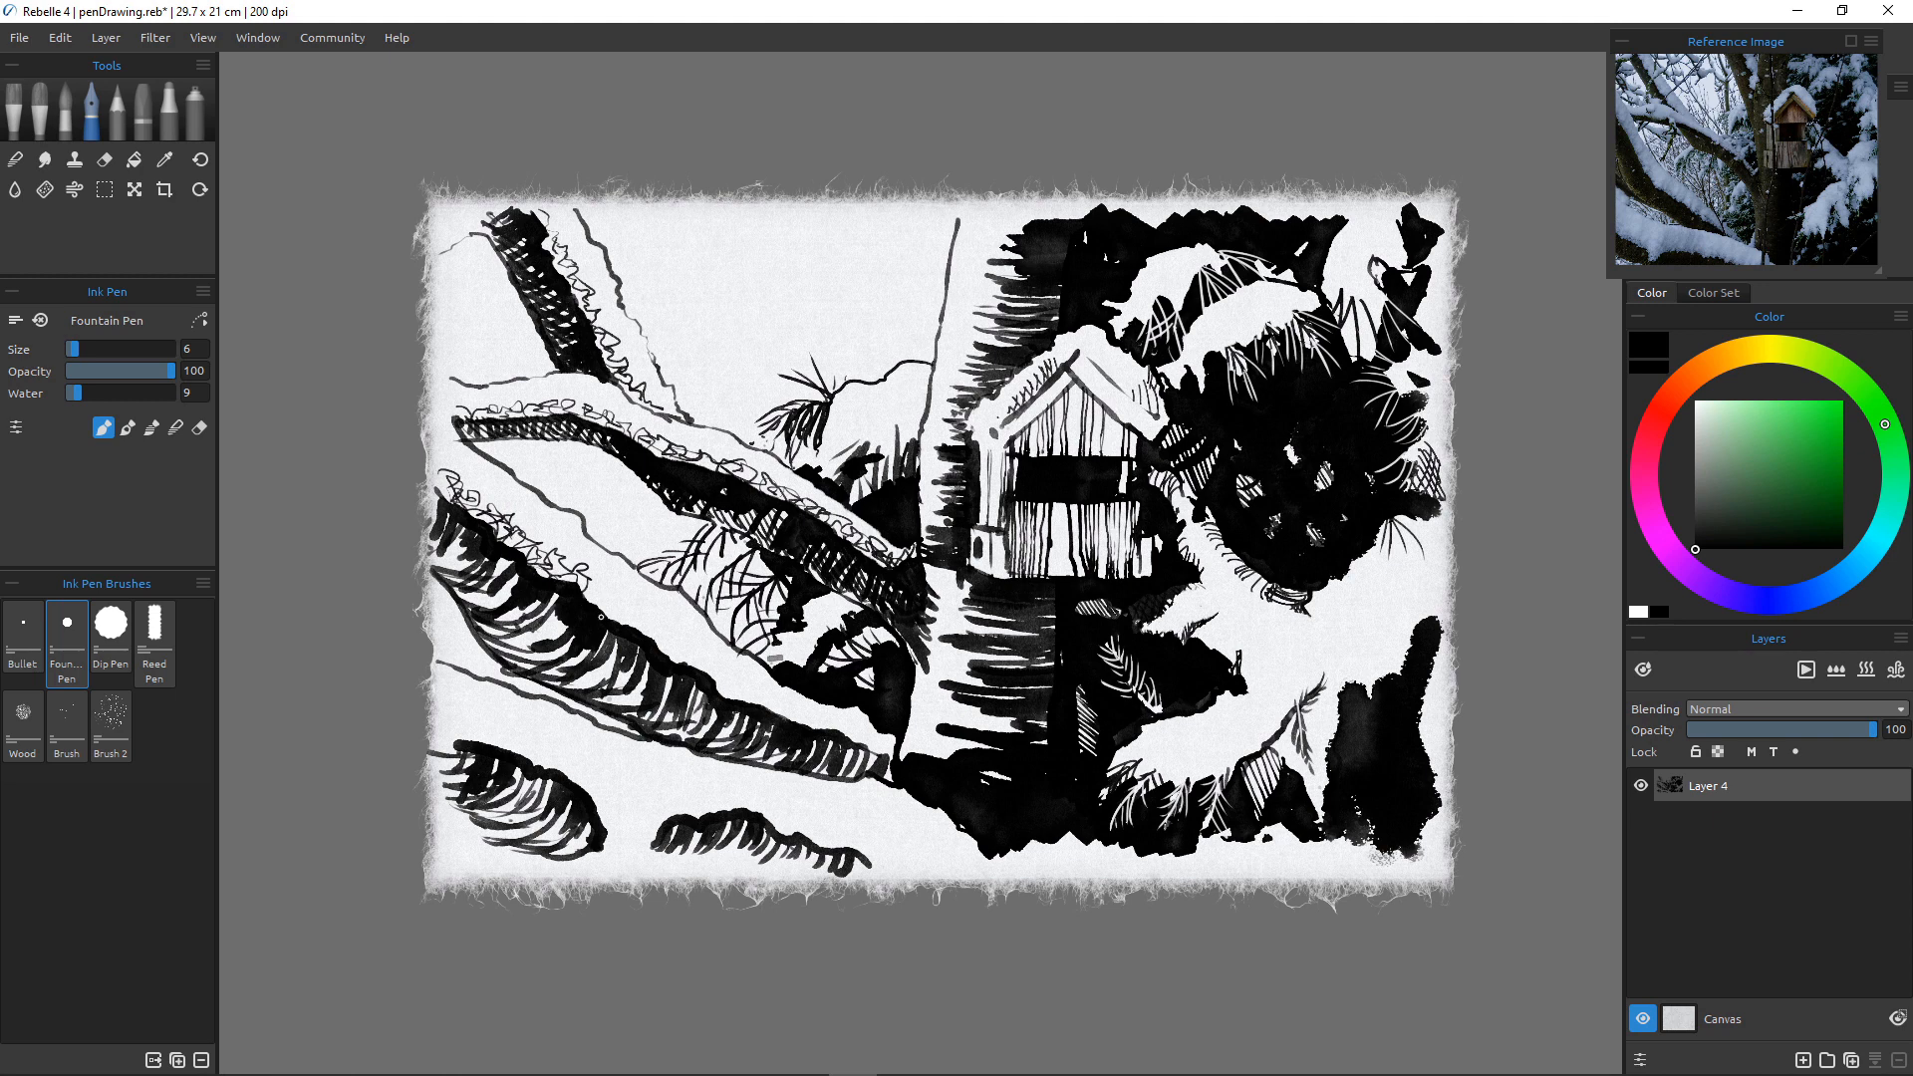
mouse_move(578, 592)
left_mouse_down()
mouse_move(619, 570)
mouse_move(605, 602)
mouse_move(626, 613)
mouse_move(643, 593)
mouse_move(630, 624)
mouse_move(665, 638)
mouse_move(690, 606)
mouse_move(697, 643)
mouse_move(673, 660)
mouse_move(703, 674)
mouse_move(729, 648)
mouse_move(709, 675)
mouse_move(725, 694)
mouse_move(773, 700)
left_mouse_up()
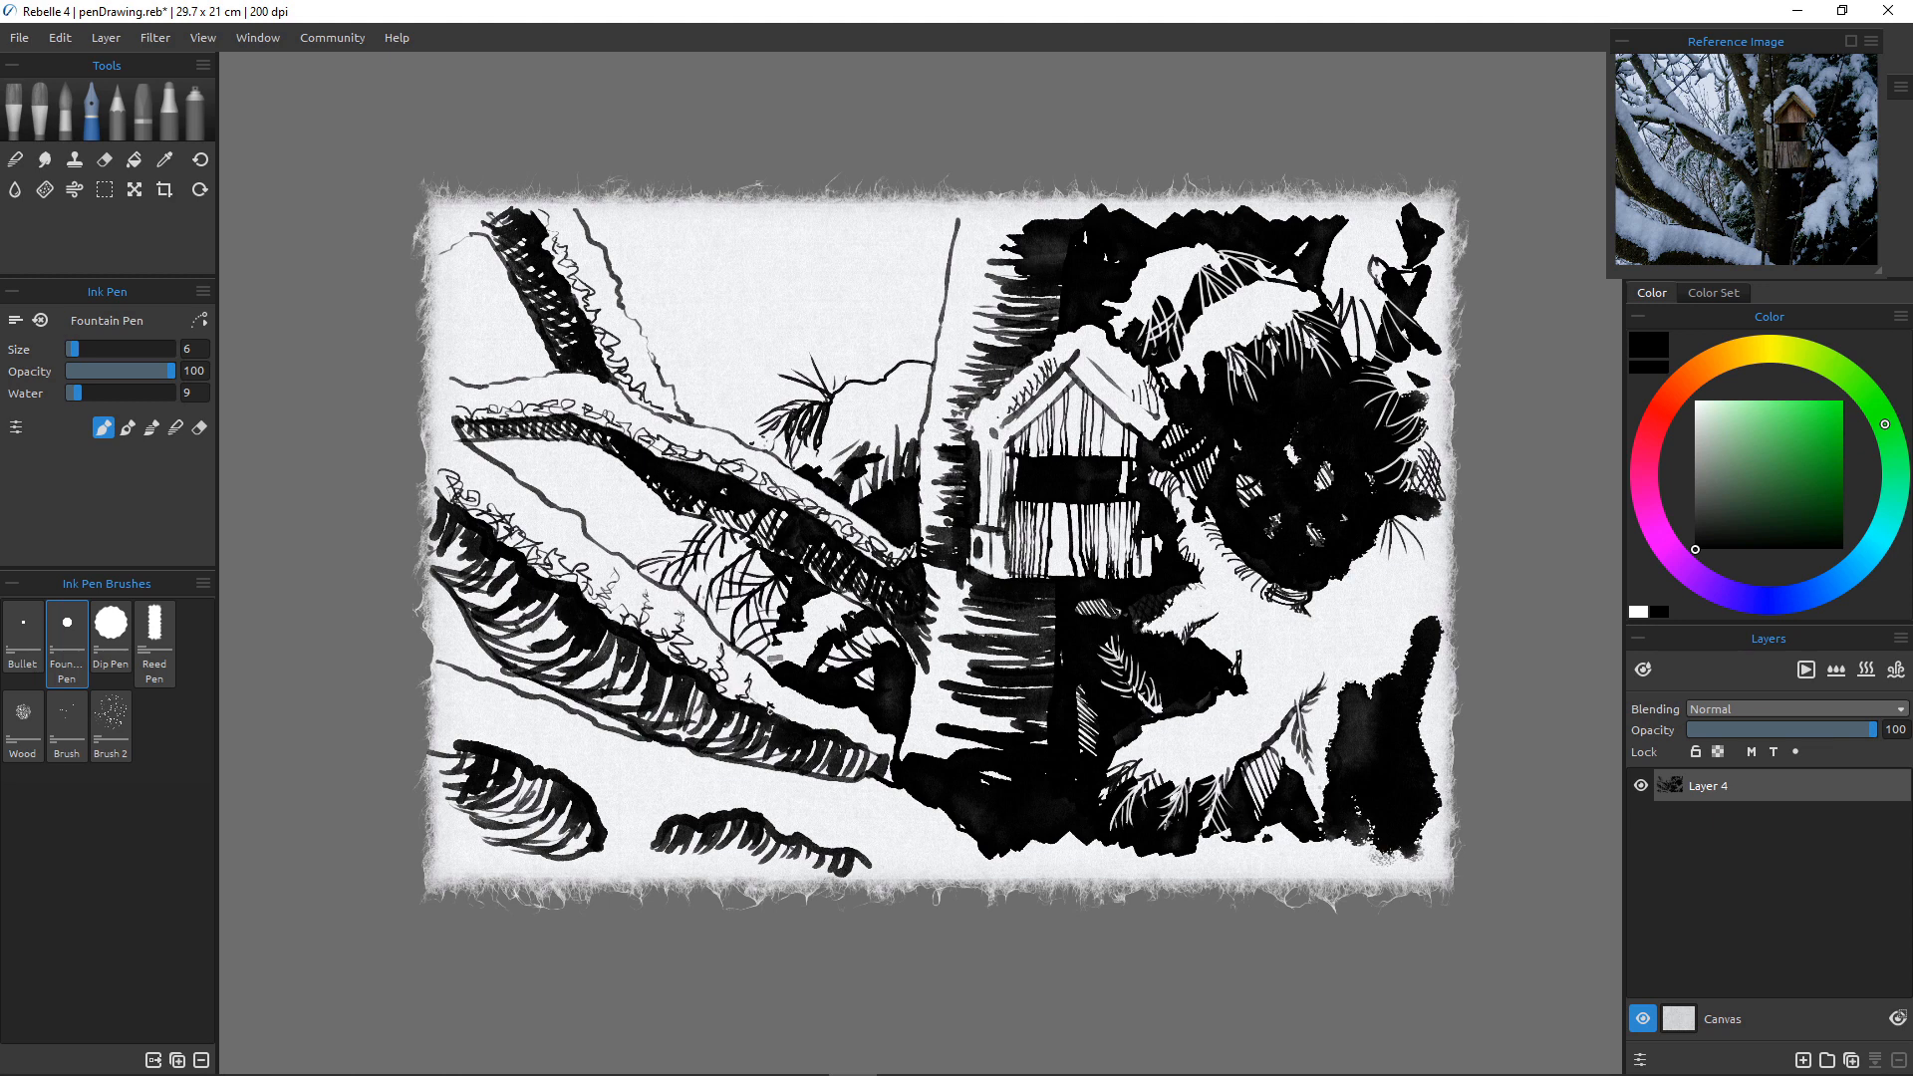
mouse_move(777, 705)
left_mouse_down()
mouse_move(828, 699)
mouse_move(887, 745)
left_mouse_up()
left_click_drag(781, 477, 832, 511)
mouse_move(731, 460)
left_mouse_down()
mouse_move(733, 442)
mouse_move(719, 459)
mouse_move(682, 430)
left_mouse_up()
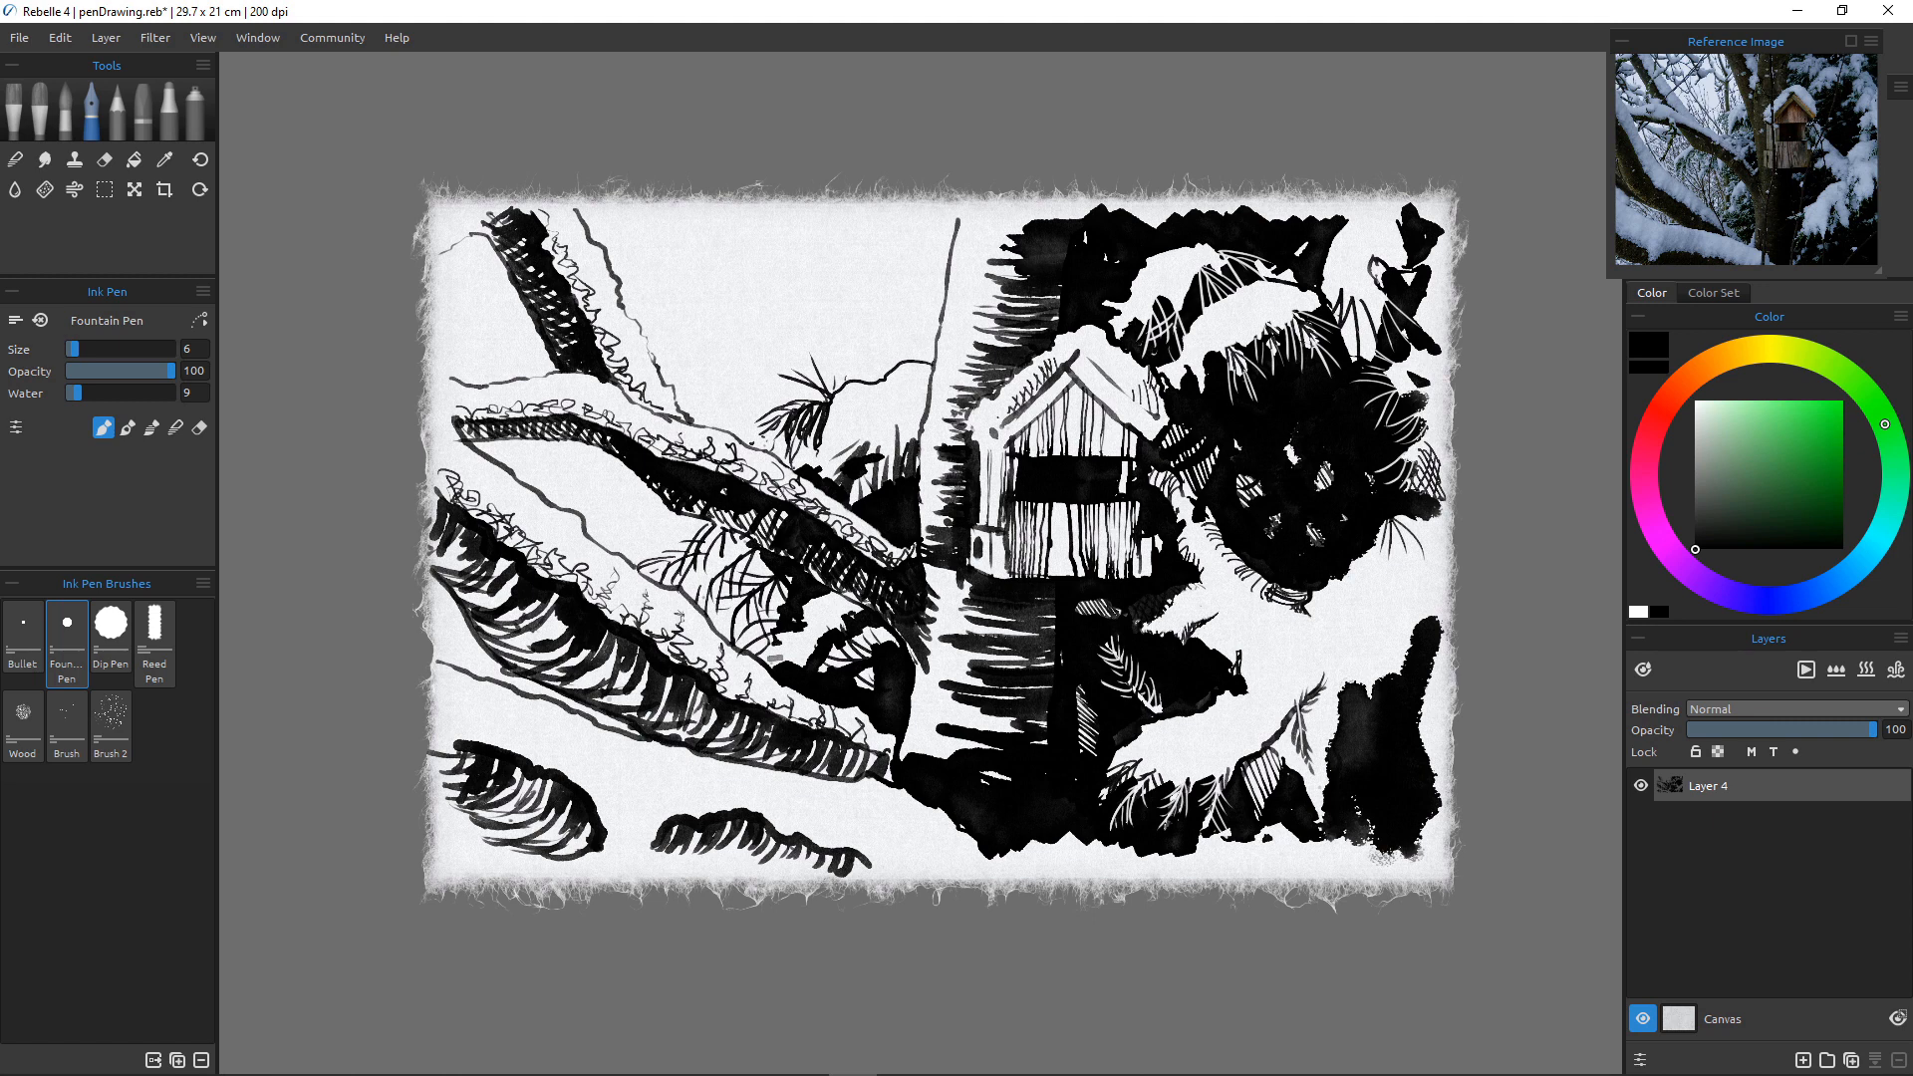
mouse_move(598, 319)
left_mouse_down()
mouse_move(683, 416)
mouse_move(623, 384)
mouse_move(648, 393)
mouse_move(638, 325)
left_mouse_up()
Add loose Fountain Pen squiggles to the snow above the two short dark branch pieces at the drawing's lower edge.
mouse_move(666, 789)
left_mouse_down()
mouse_move(660, 822)
mouse_move(713, 804)
mouse_move(674, 790)
left_mouse_up()
mouse_move(698, 794)
left_mouse_down()
mouse_move(774, 799)
mouse_move(796, 835)
mouse_move(818, 820)
mouse_move(931, 859)
left_mouse_up()
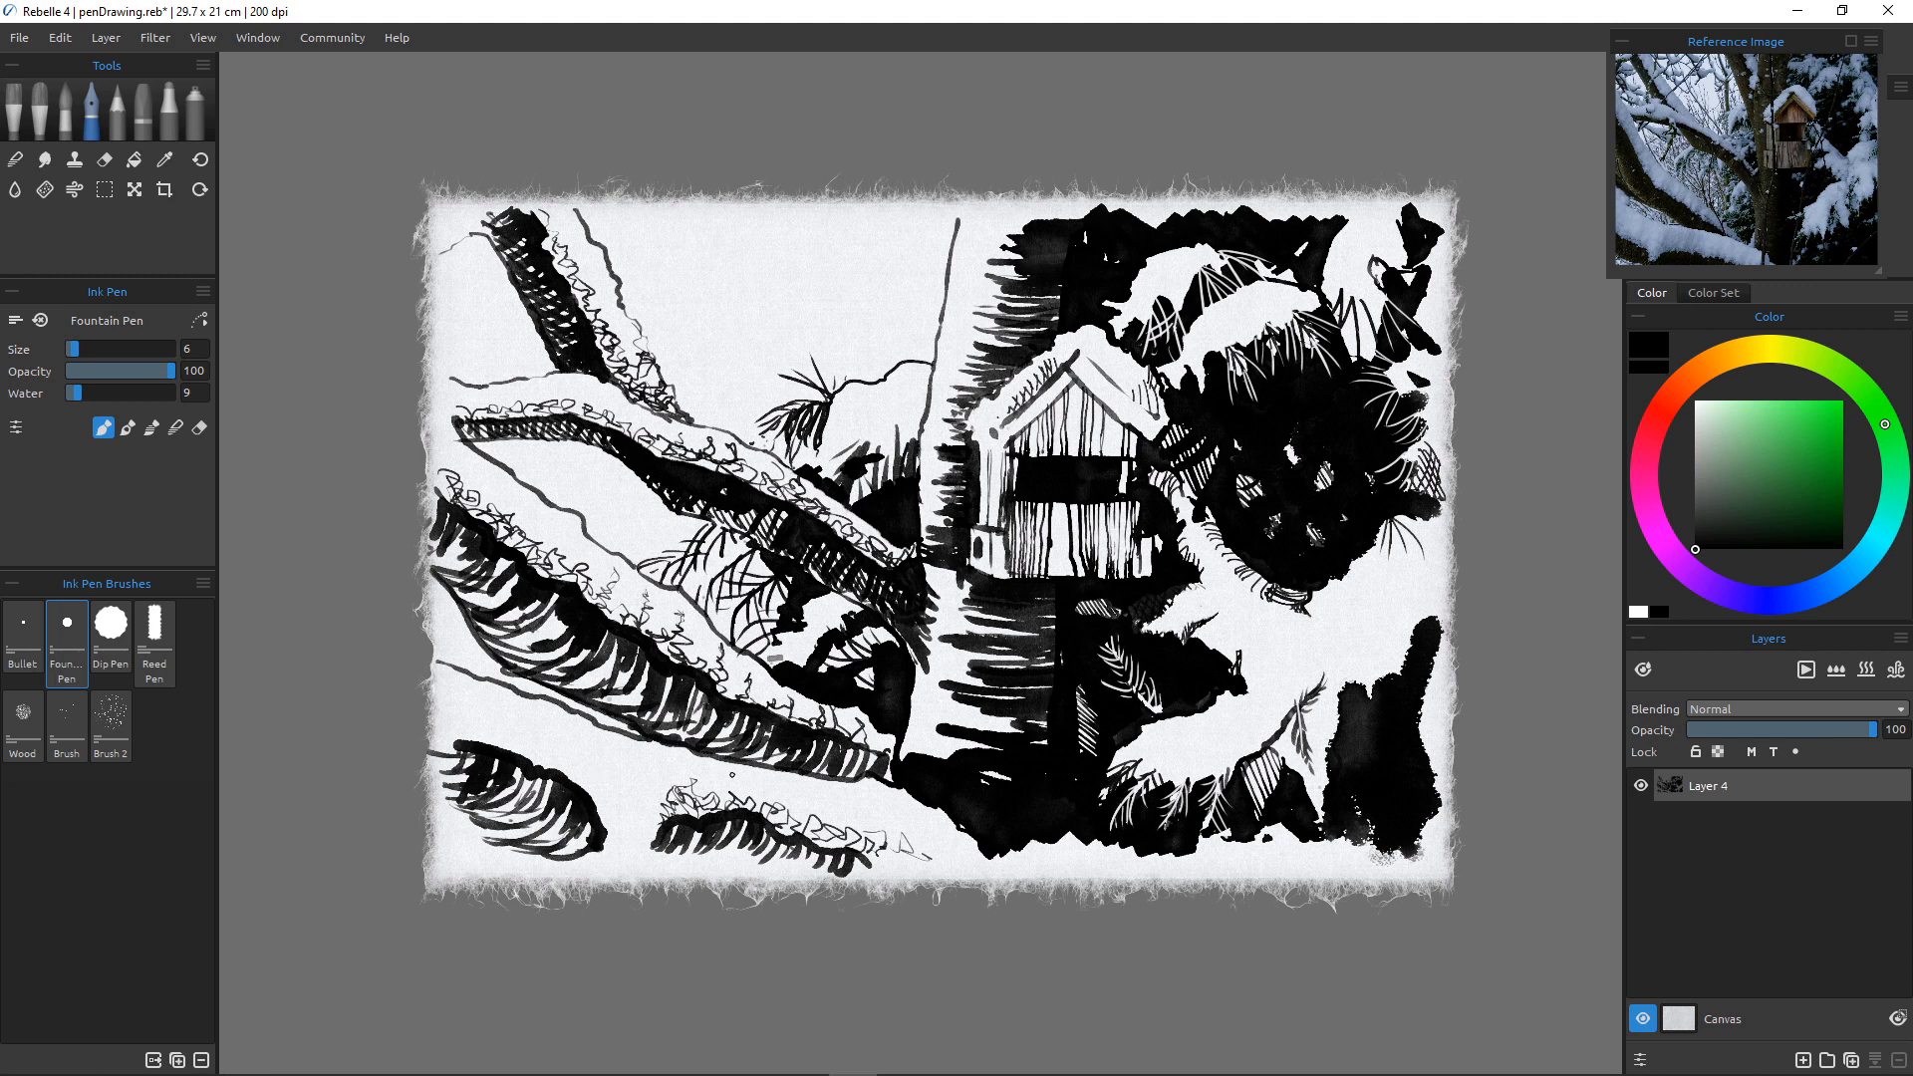
mouse_move(732, 774)
left_mouse_down()
mouse_move(735, 793)
mouse_move(739, 769)
mouse_move(788, 810)
mouse_move(855, 809)
mouse_move(915, 845)
left_mouse_up()
mouse_move(596, 768)
left_mouse_down()
mouse_move(598, 755)
mouse_move(572, 778)
mouse_move(516, 745)
mouse_move(539, 727)
mouse_move(523, 744)
mouse_move(502, 739)
mouse_move(508, 712)
mouse_move(478, 730)
mouse_move(474, 701)
mouse_move(464, 724)
mouse_move(437, 727)
mouse_move(439, 682)
left_mouse_up()
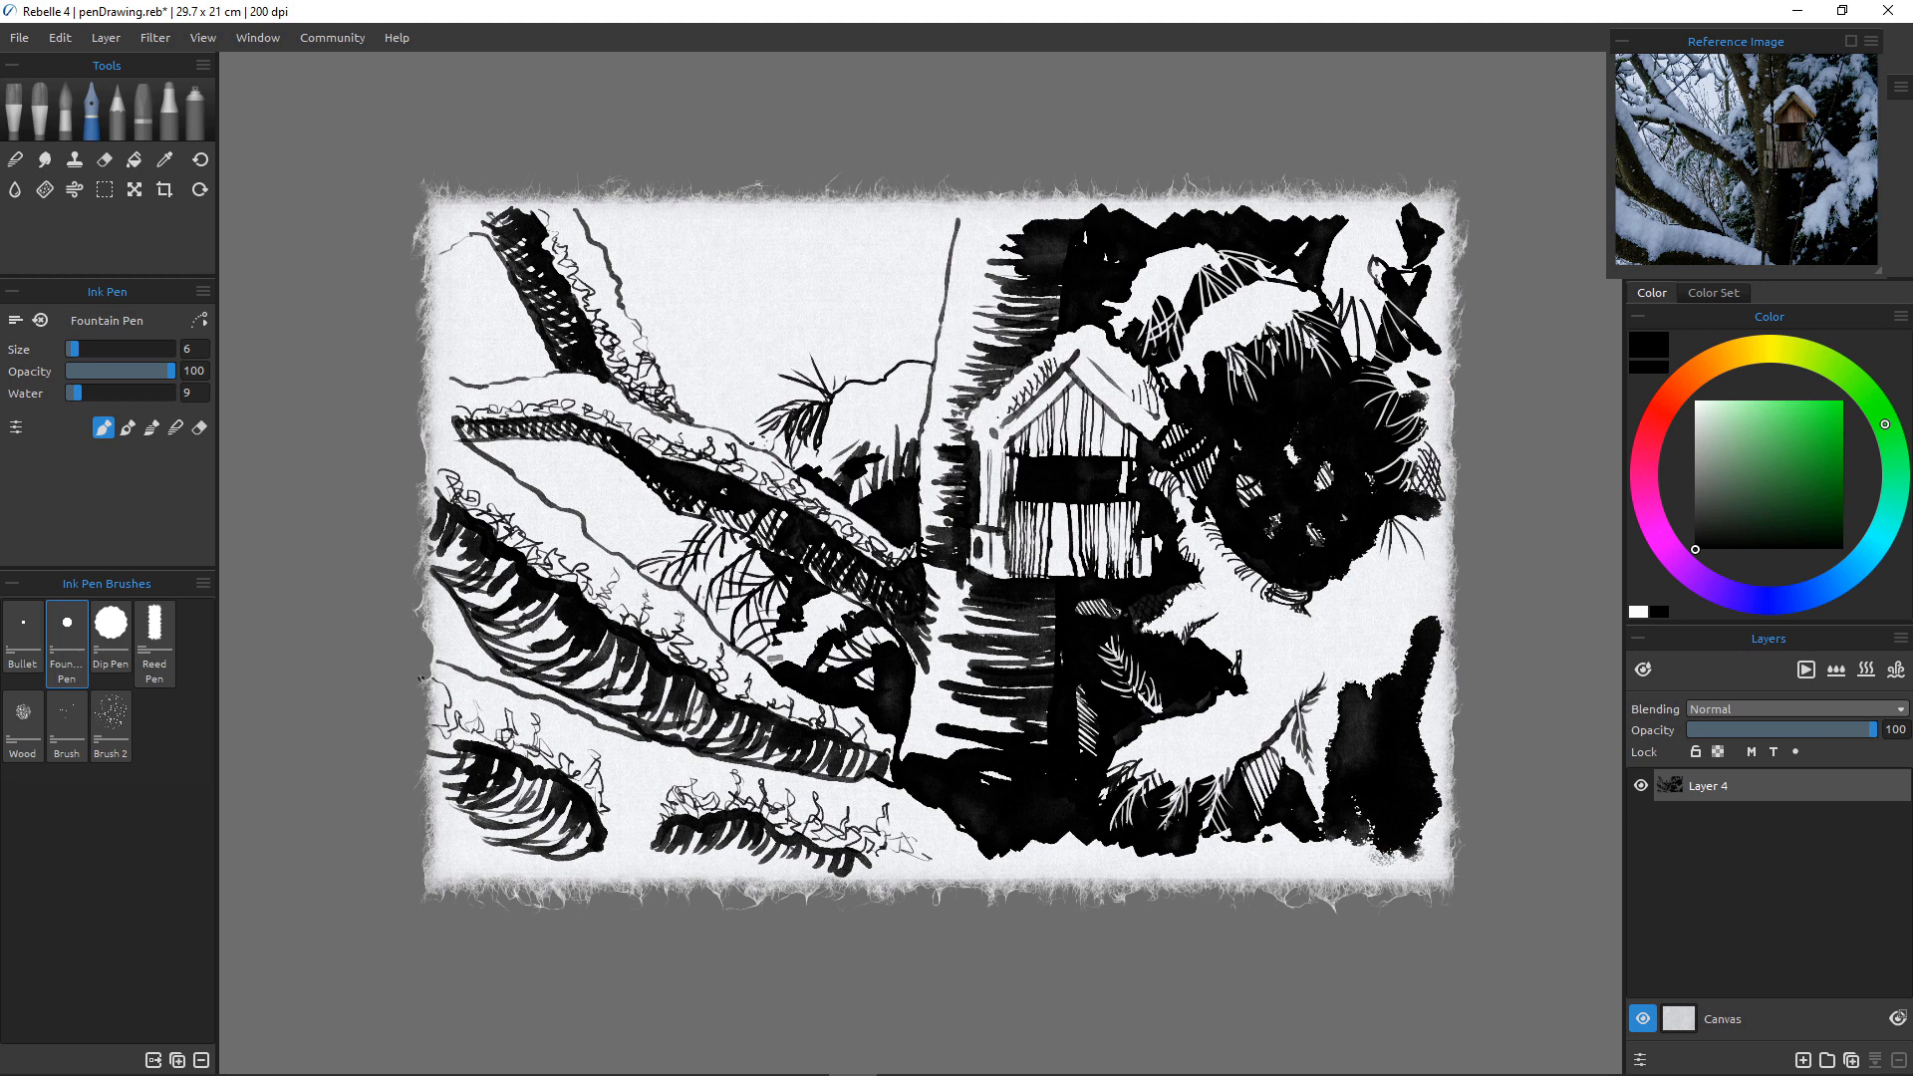
mouse_move(1242, 322)
left_mouse_down()
mouse_move(1216, 333)
mouse_move(1314, 300)
left_mouse_up()
left_click_drag(1208, 339, 1189, 376)
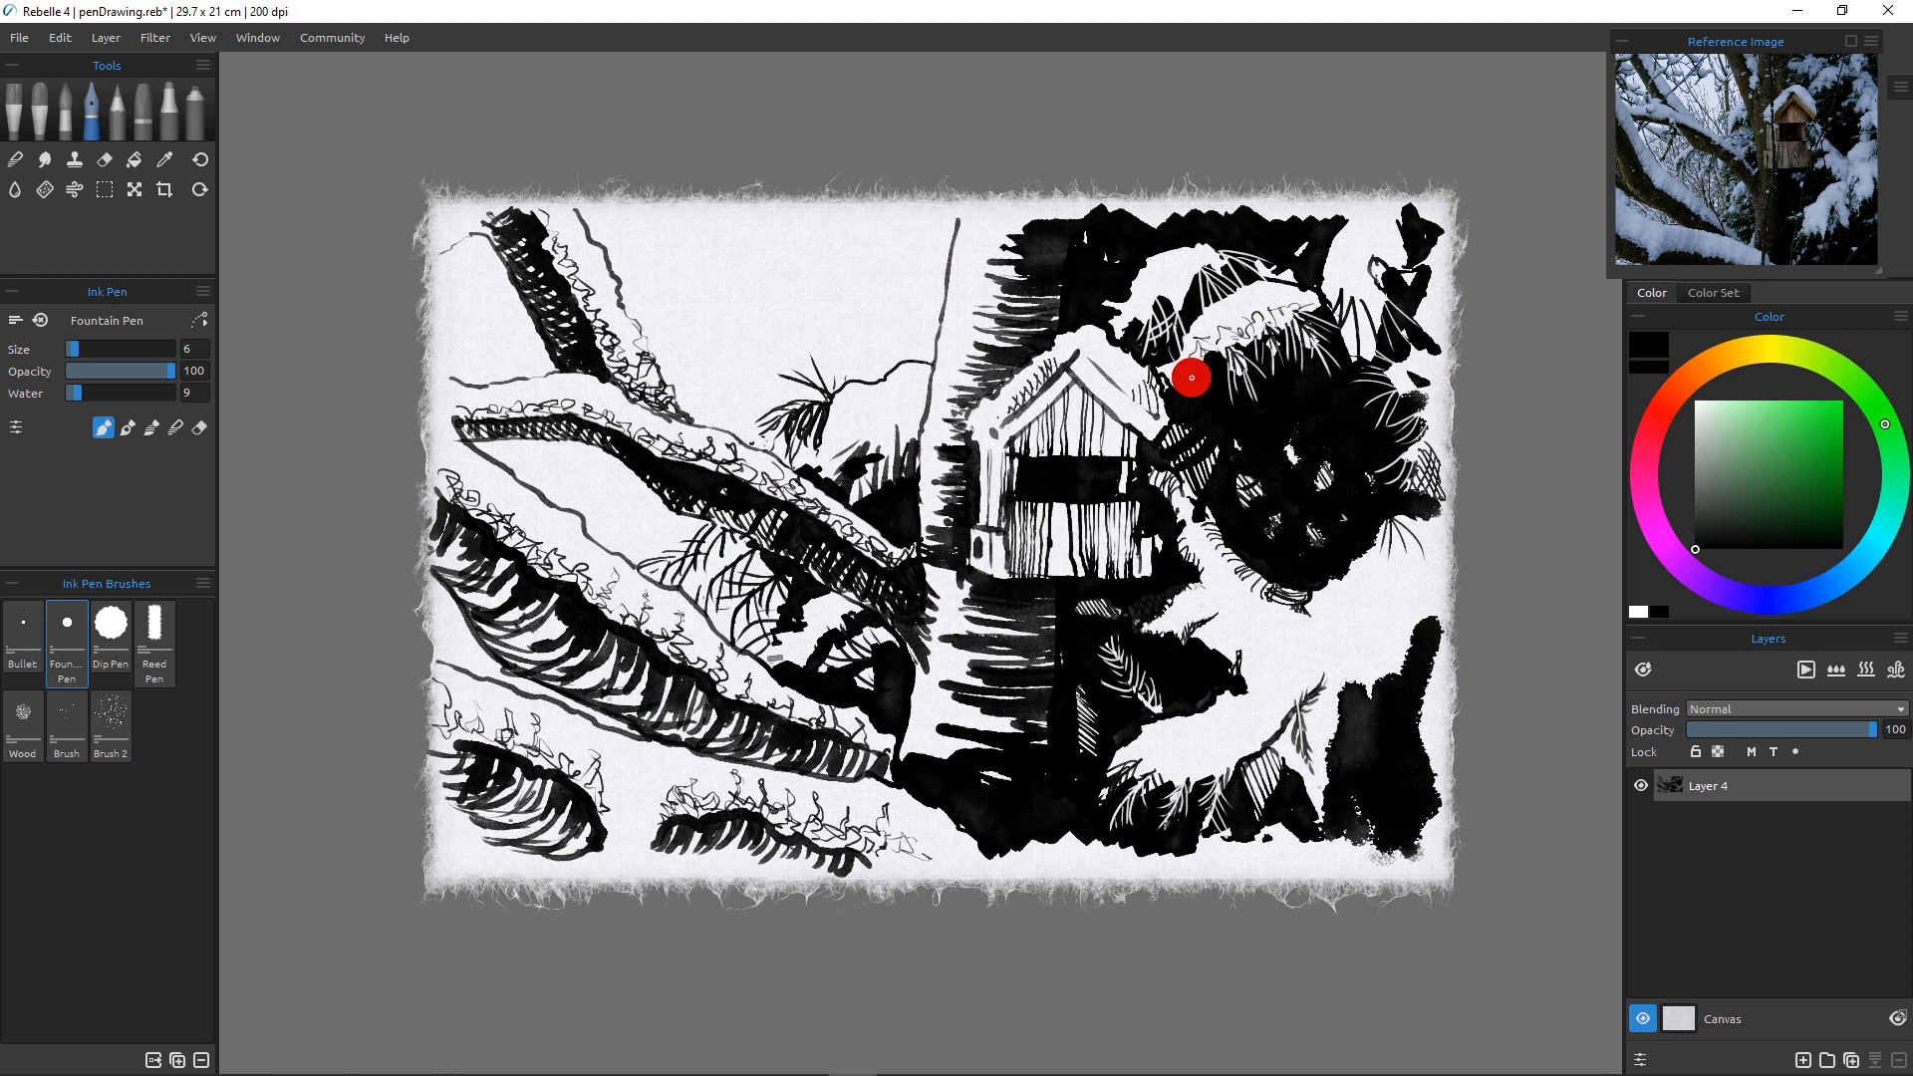
key("ctrl+z")
key("ctrl+z")
key("ctrl+z")
key("ctrl+z")
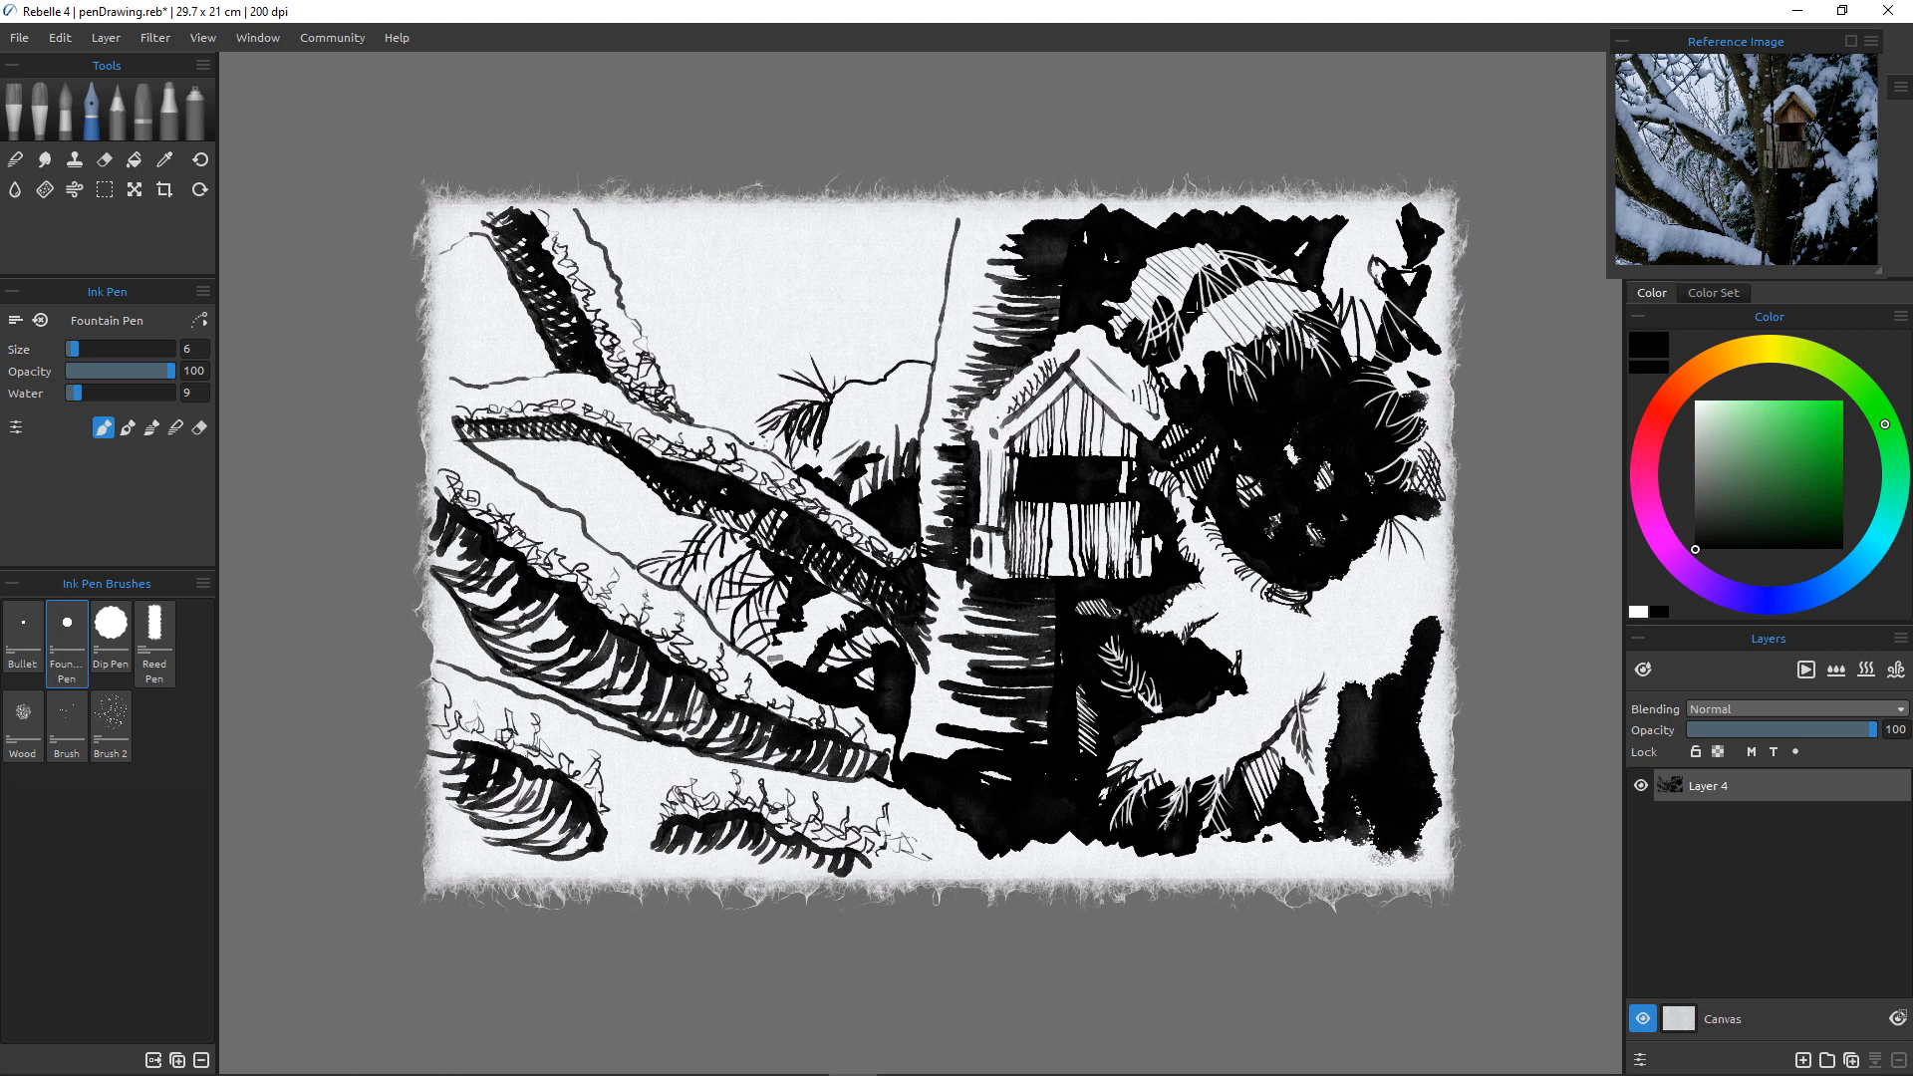
Hatch the fir's snow clumps beside the birdhouse roof with parallel lines and squiggle texture onto the snow mound left of the trunk.
mouse_move(1180, 343)
left_mouse_down()
mouse_move(1193, 372)
mouse_move(1178, 366)
left_mouse_up()
mouse_move(860, 413)
left_mouse_down()
mouse_move(829, 448)
mouse_move(867, 419)
mouse_move(921, 427)
mouse_move(929, 361)
mouse_move(902, 429)
mouse_move(867, 409)
mouse_move(855, 450)
left_mouse_up()
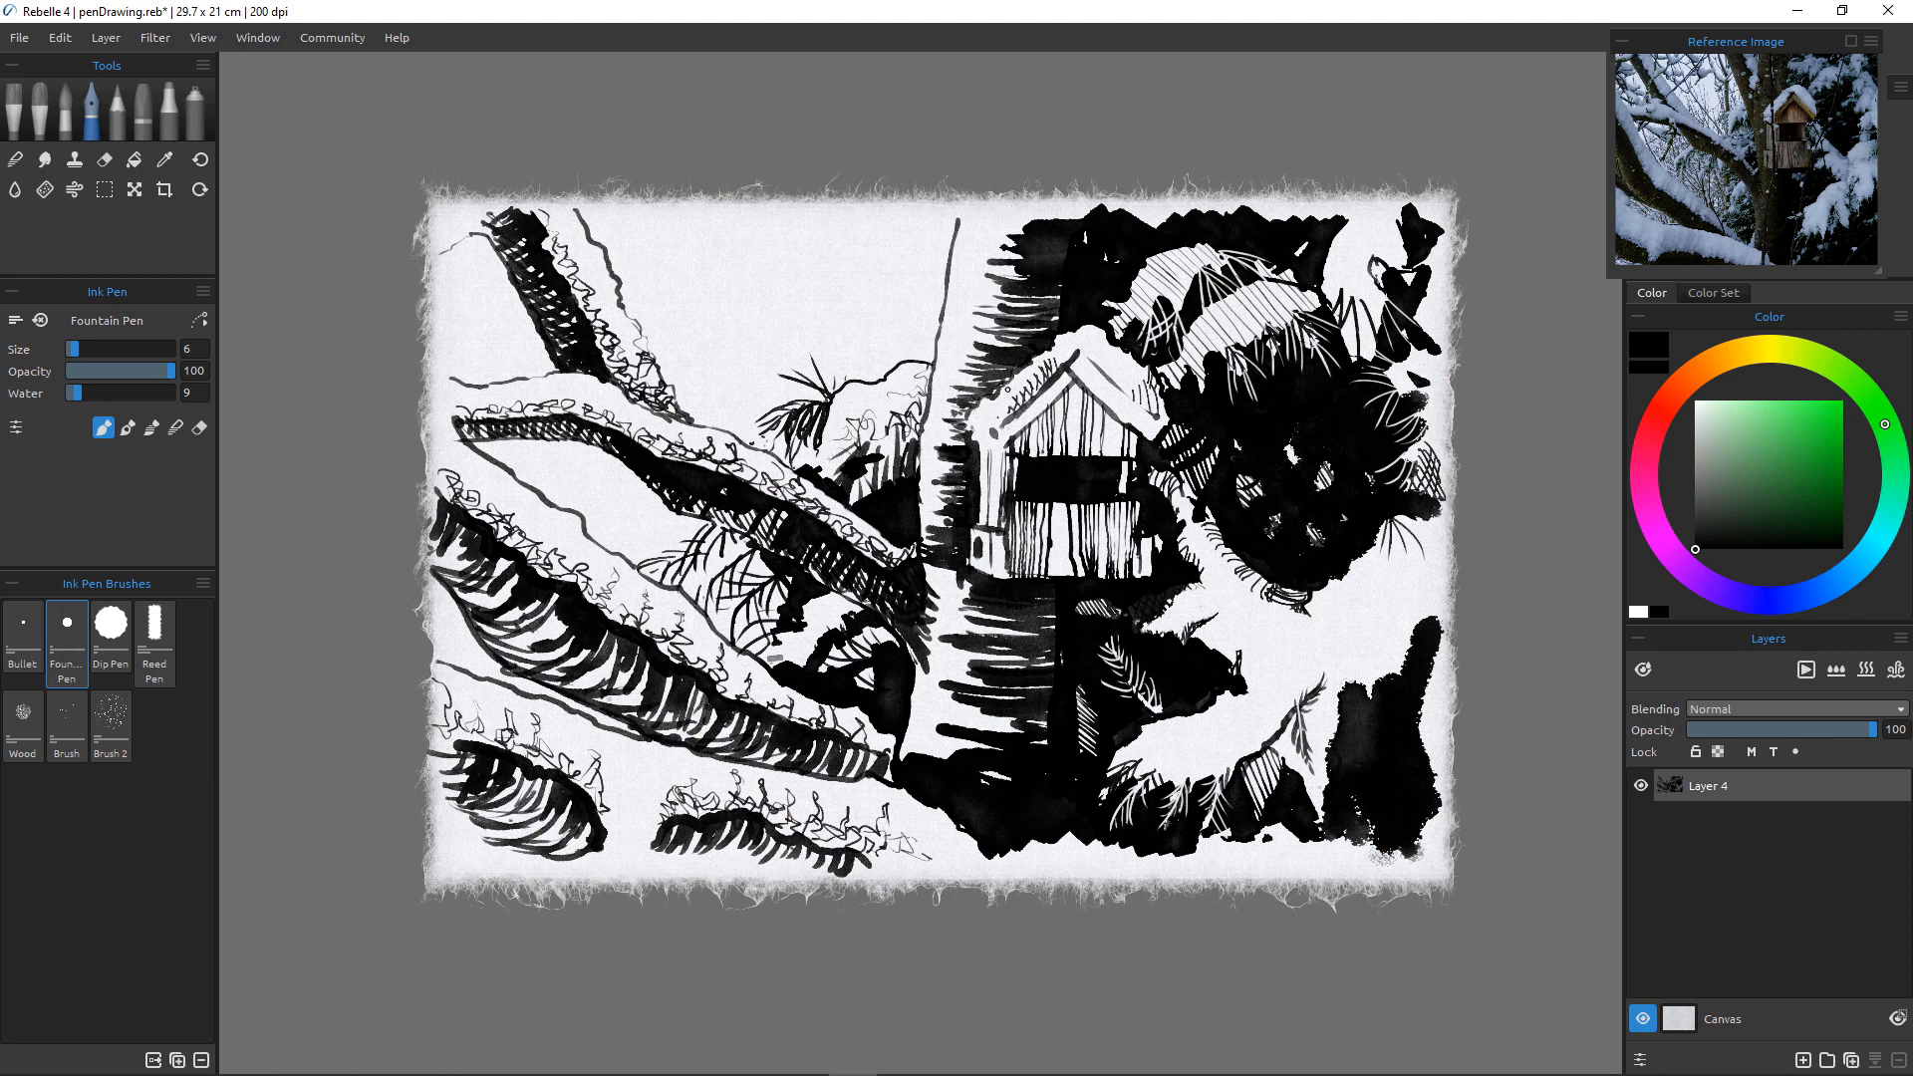
Black out the foliage gaps right of the hatched snow clumps with the Reed Pen, refining them at size 8.
left_click(154, 643)
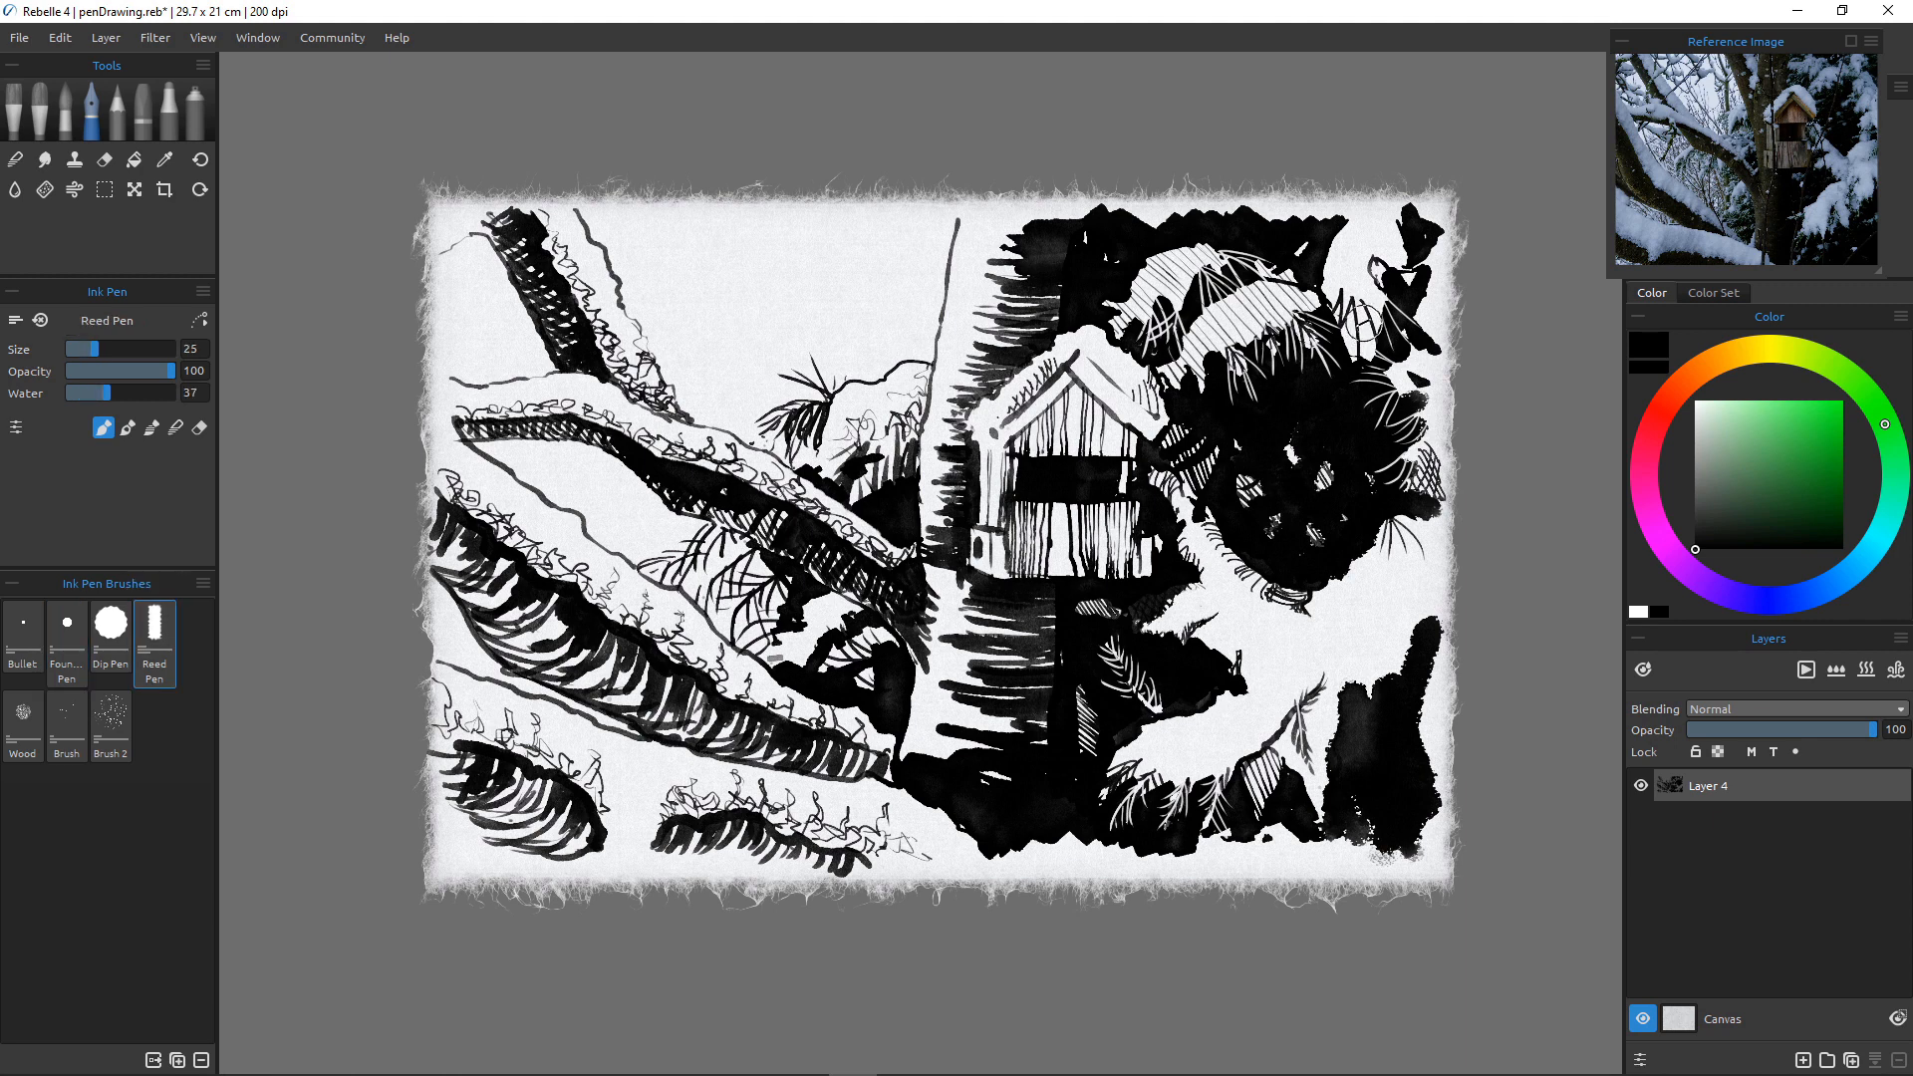
mouse_move(1361, 321)
left_mouse_down()
mouse_move(1358, 382)
mouse_move(1337, 311)
mouse_move(1344, 364)
left_mouse_up()
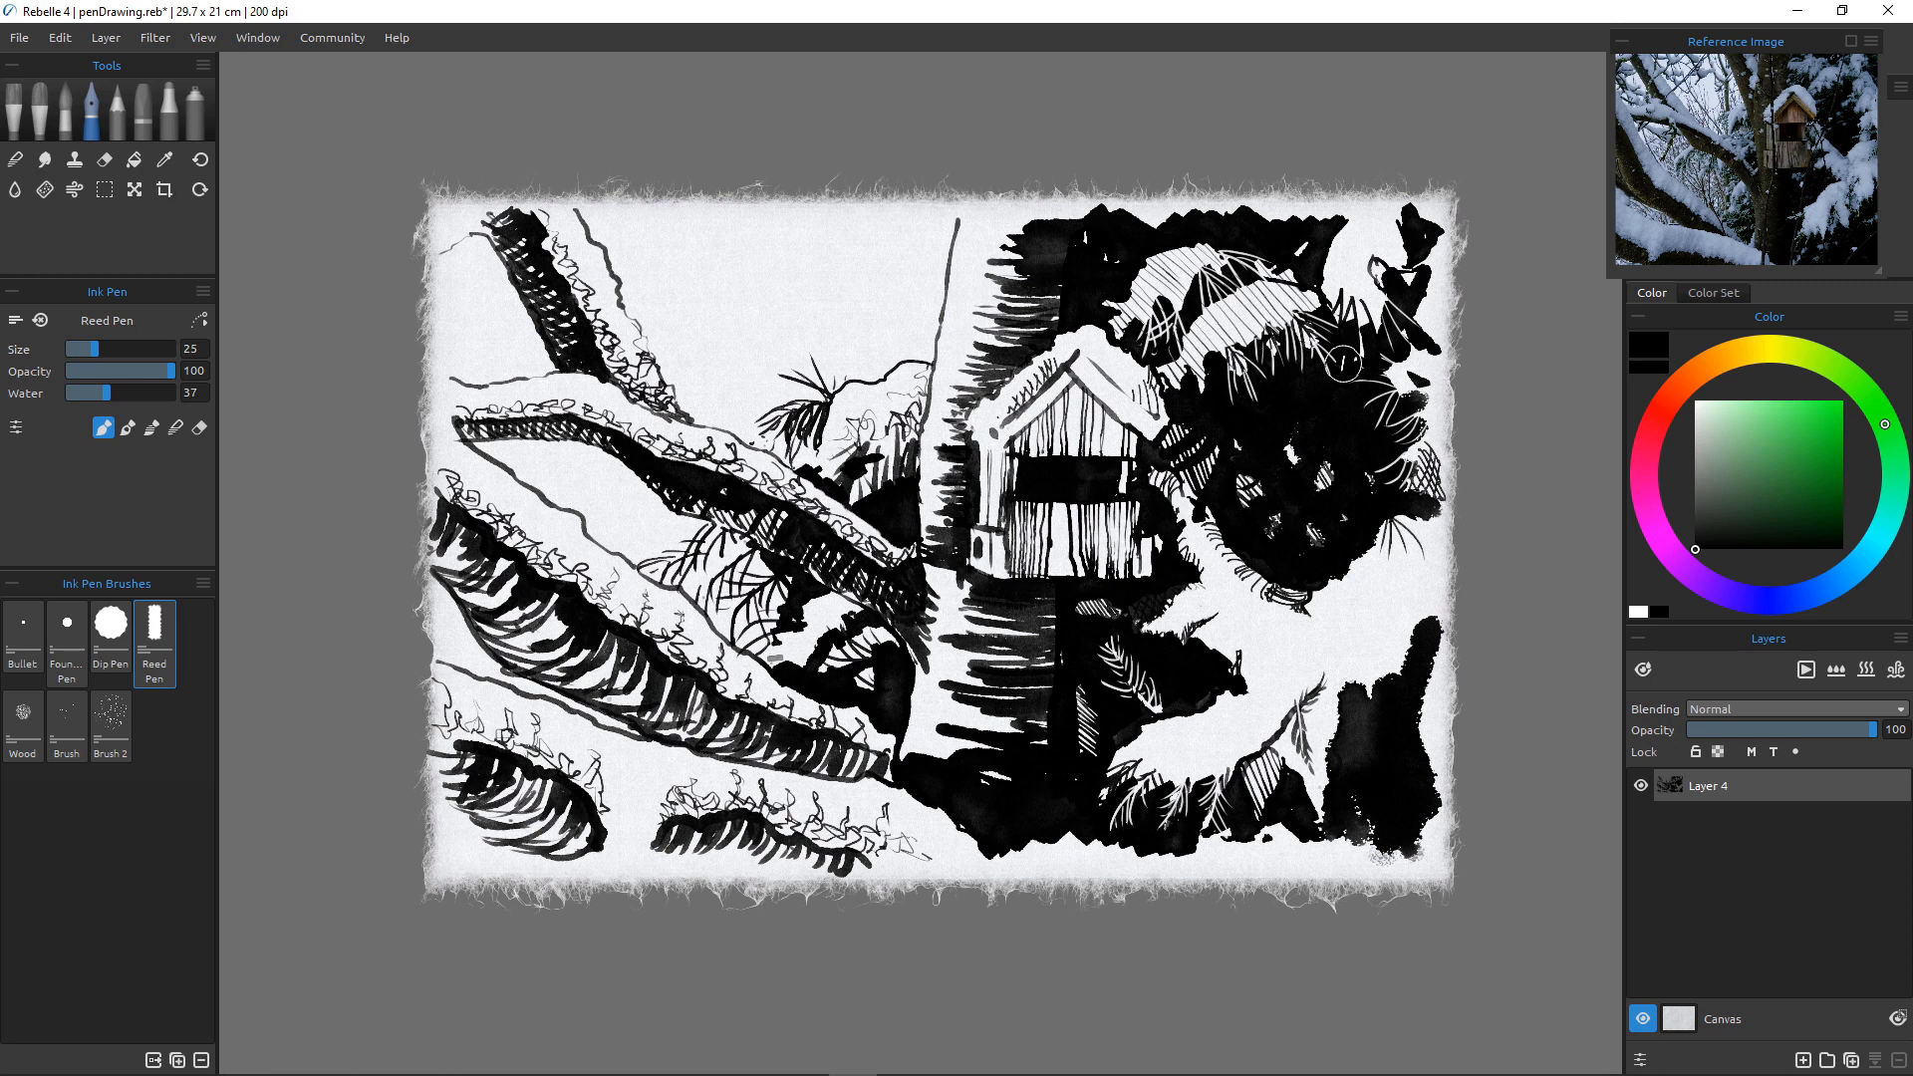
key("bracketleft")
key("bracketleft")
key("bracketleft")
key("bracketleft")
key("bracketleft")
key("bracketleft")
key("bracketleft")
key("bracketleft")
key("bracketleft")
key("bracketleft")
key("bracketleft")
key("bracketleft")
key("bracketleft")
key("bracketleft")
key("bracketleft")
key("bracketleft")
key("bracketleft")
mouse_move(1360, 302)
left_mouse_down()
mouse_move(1364, 332)
mouse_move(1332, 320)
left_mouse_up()
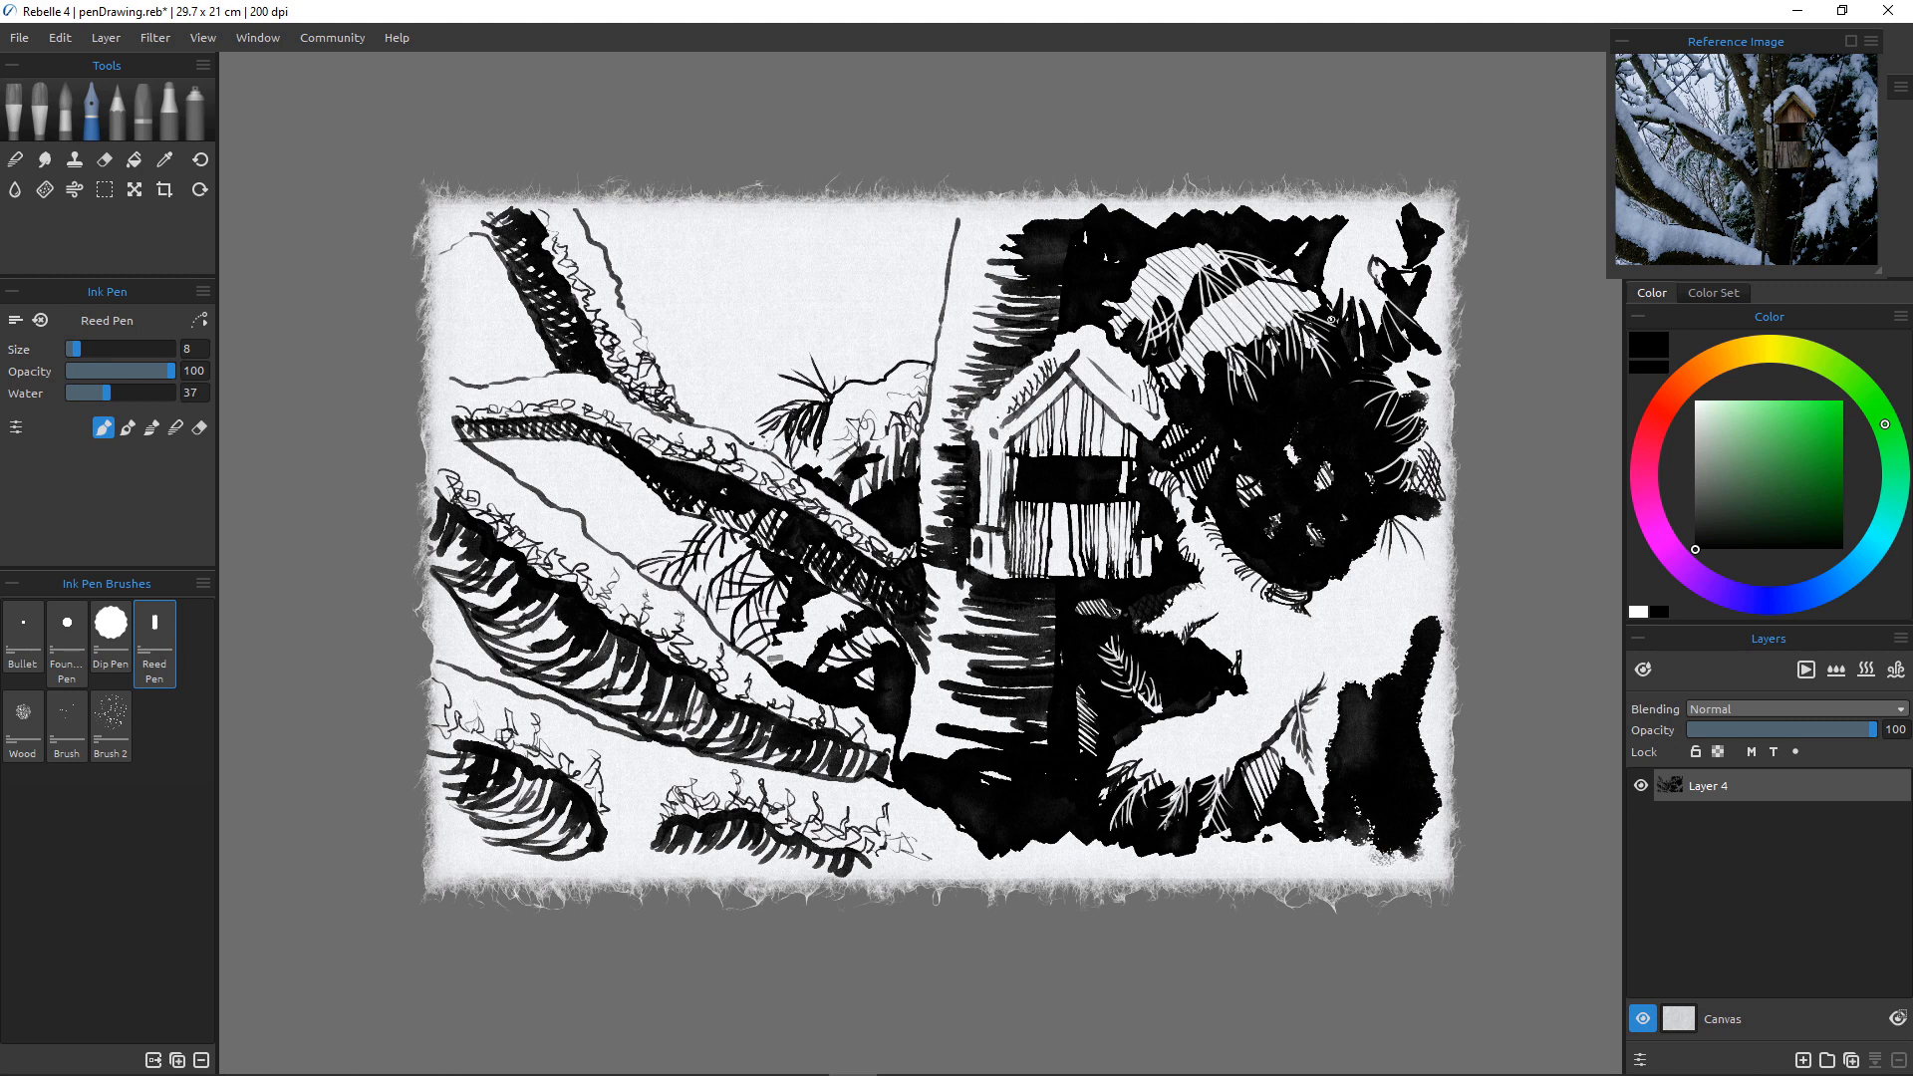
key("bracketright")
key("bracketright")
key("bracketright")
key("bracketright")
key("bracketright")
key("bracketright")
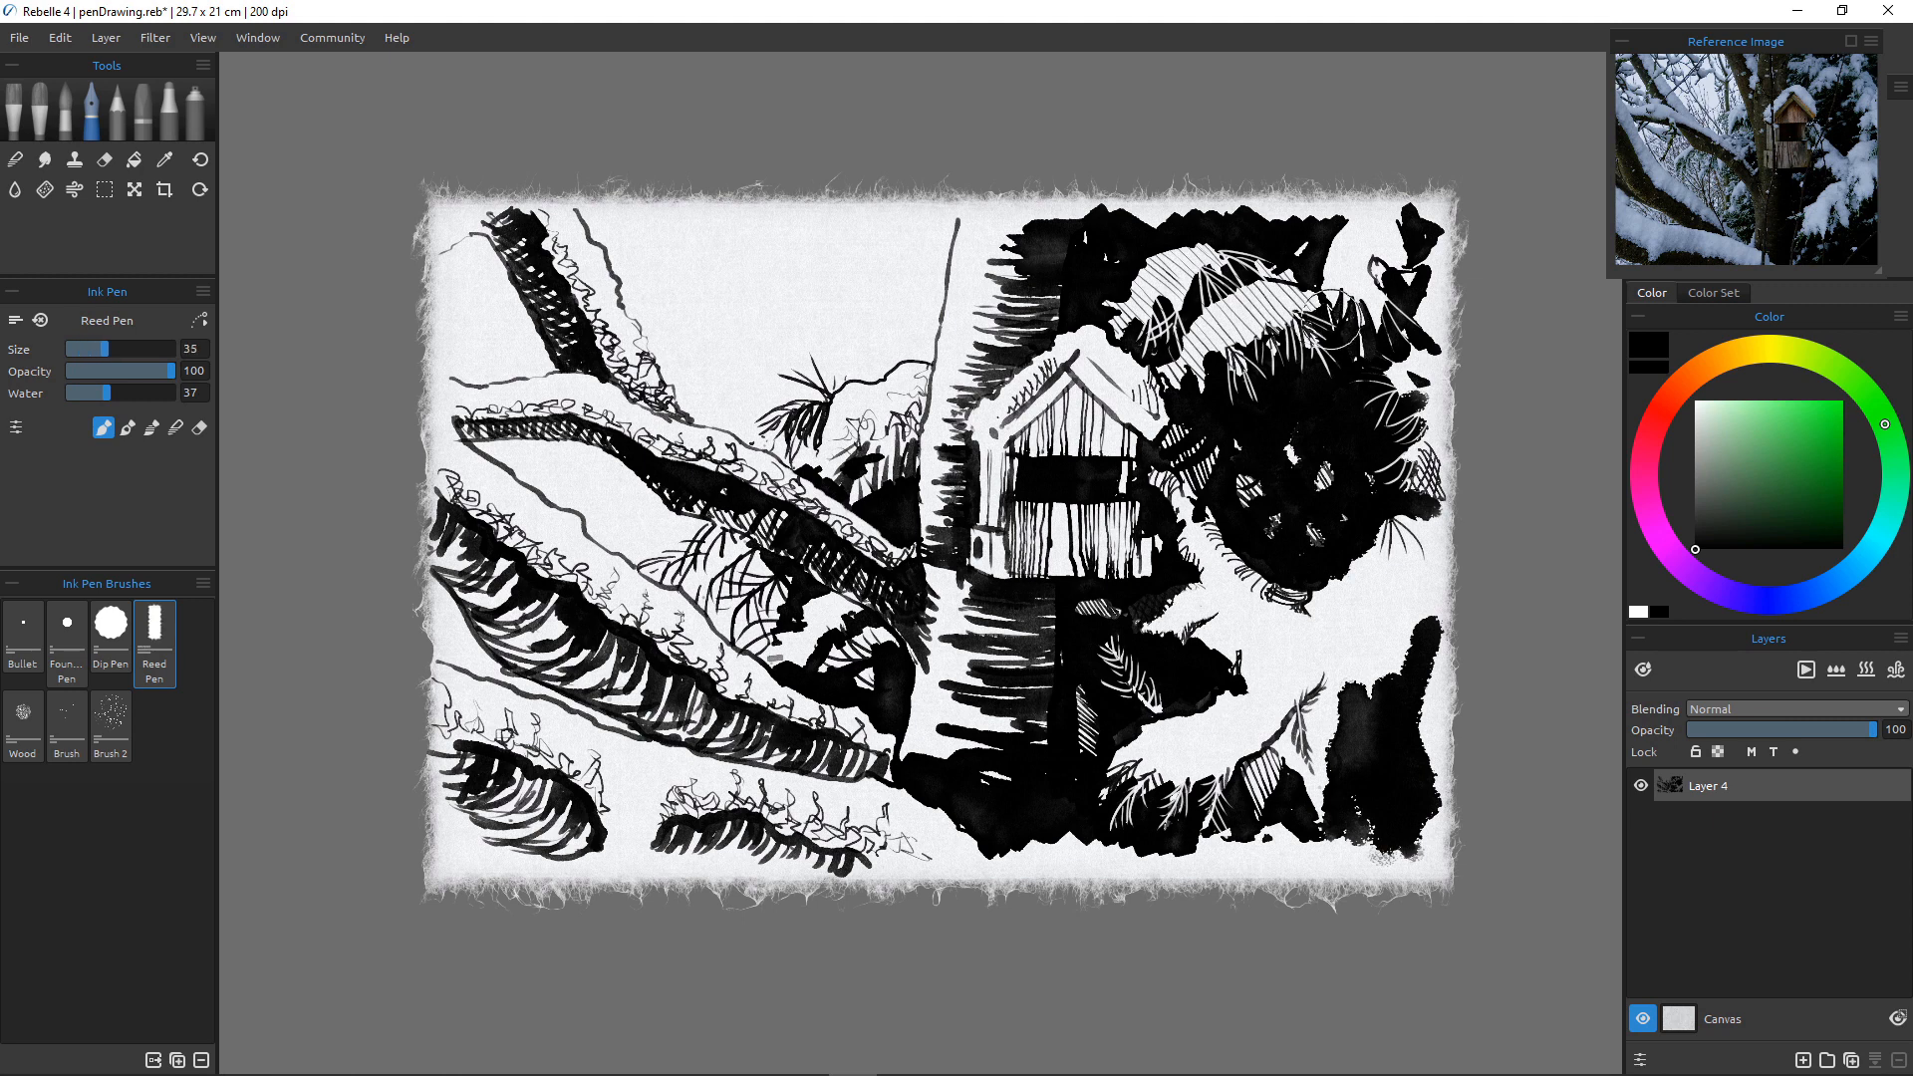
key("bracketright")
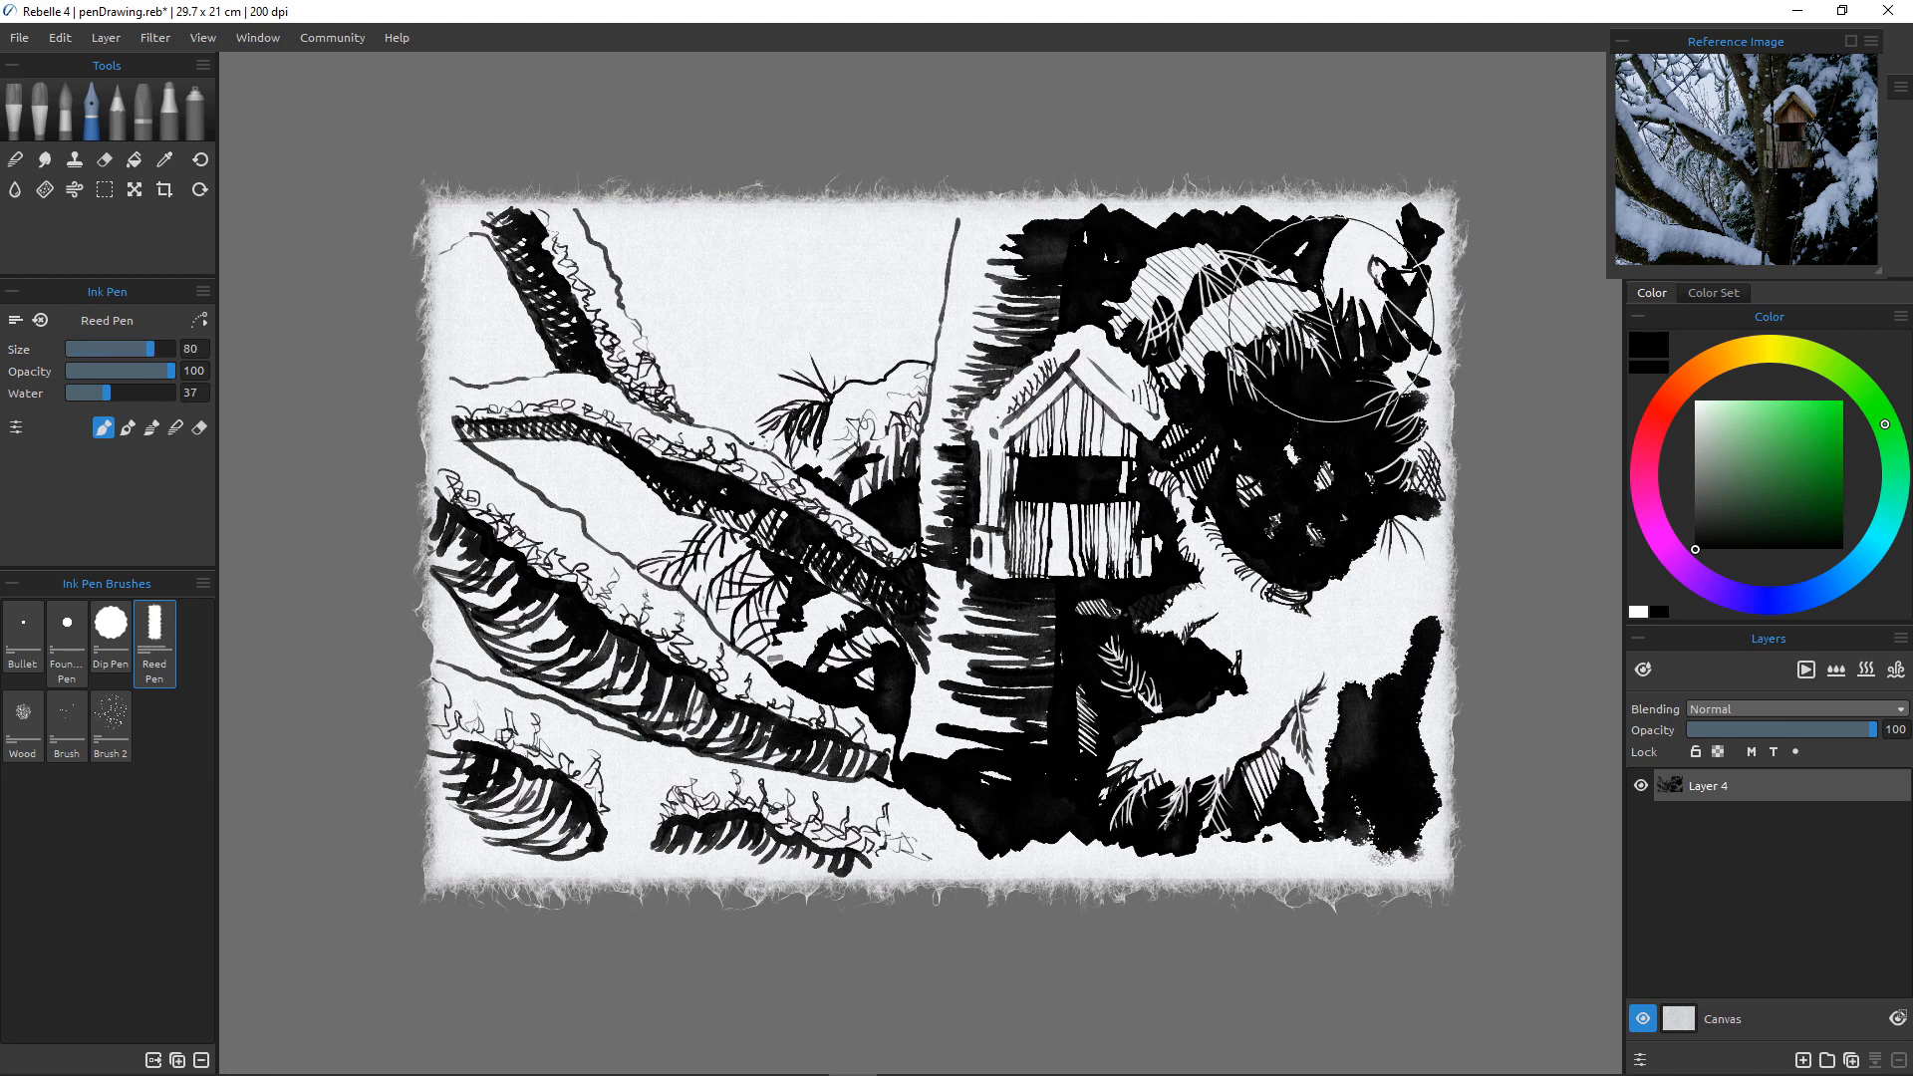
key("bracketright")
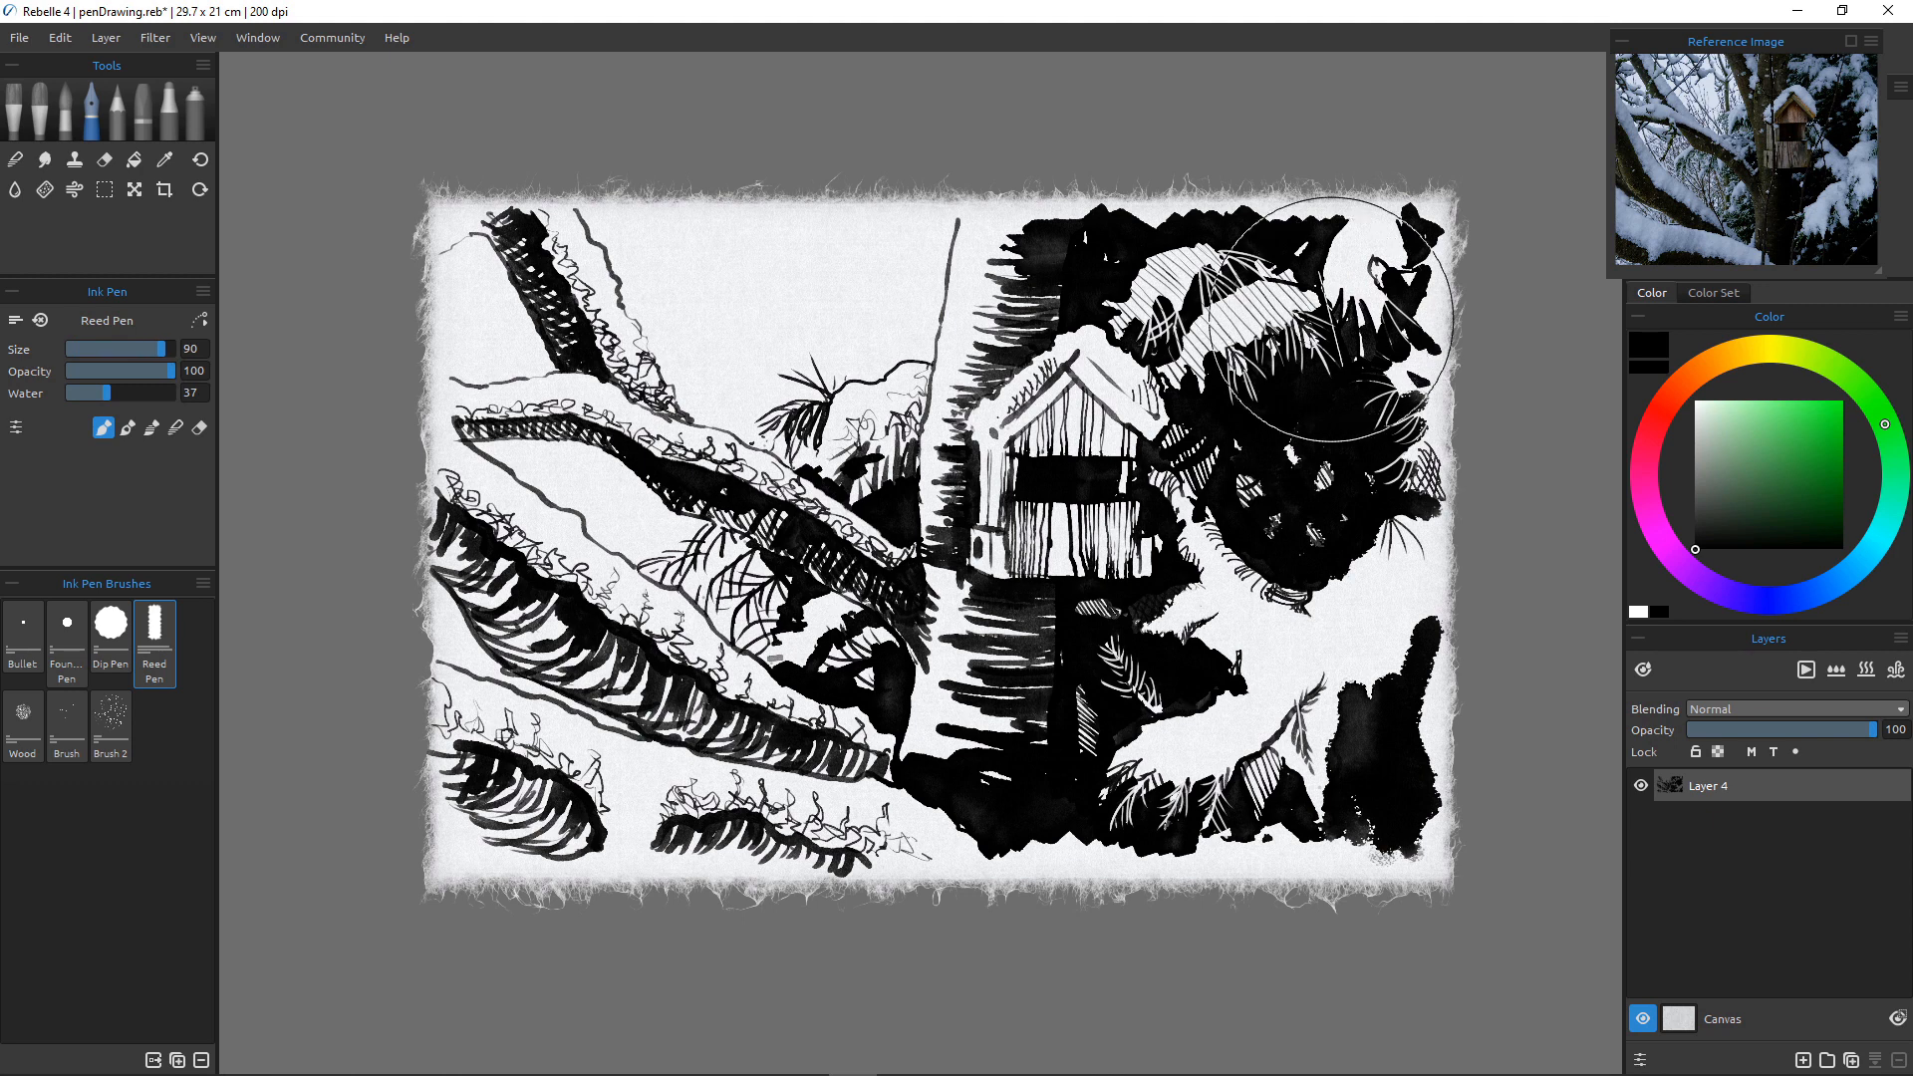
Texture the snow on the lower-right fir branch with fine Fountain Pen squiggles and short strokes toward its dark edge.
left_click(67, 643)
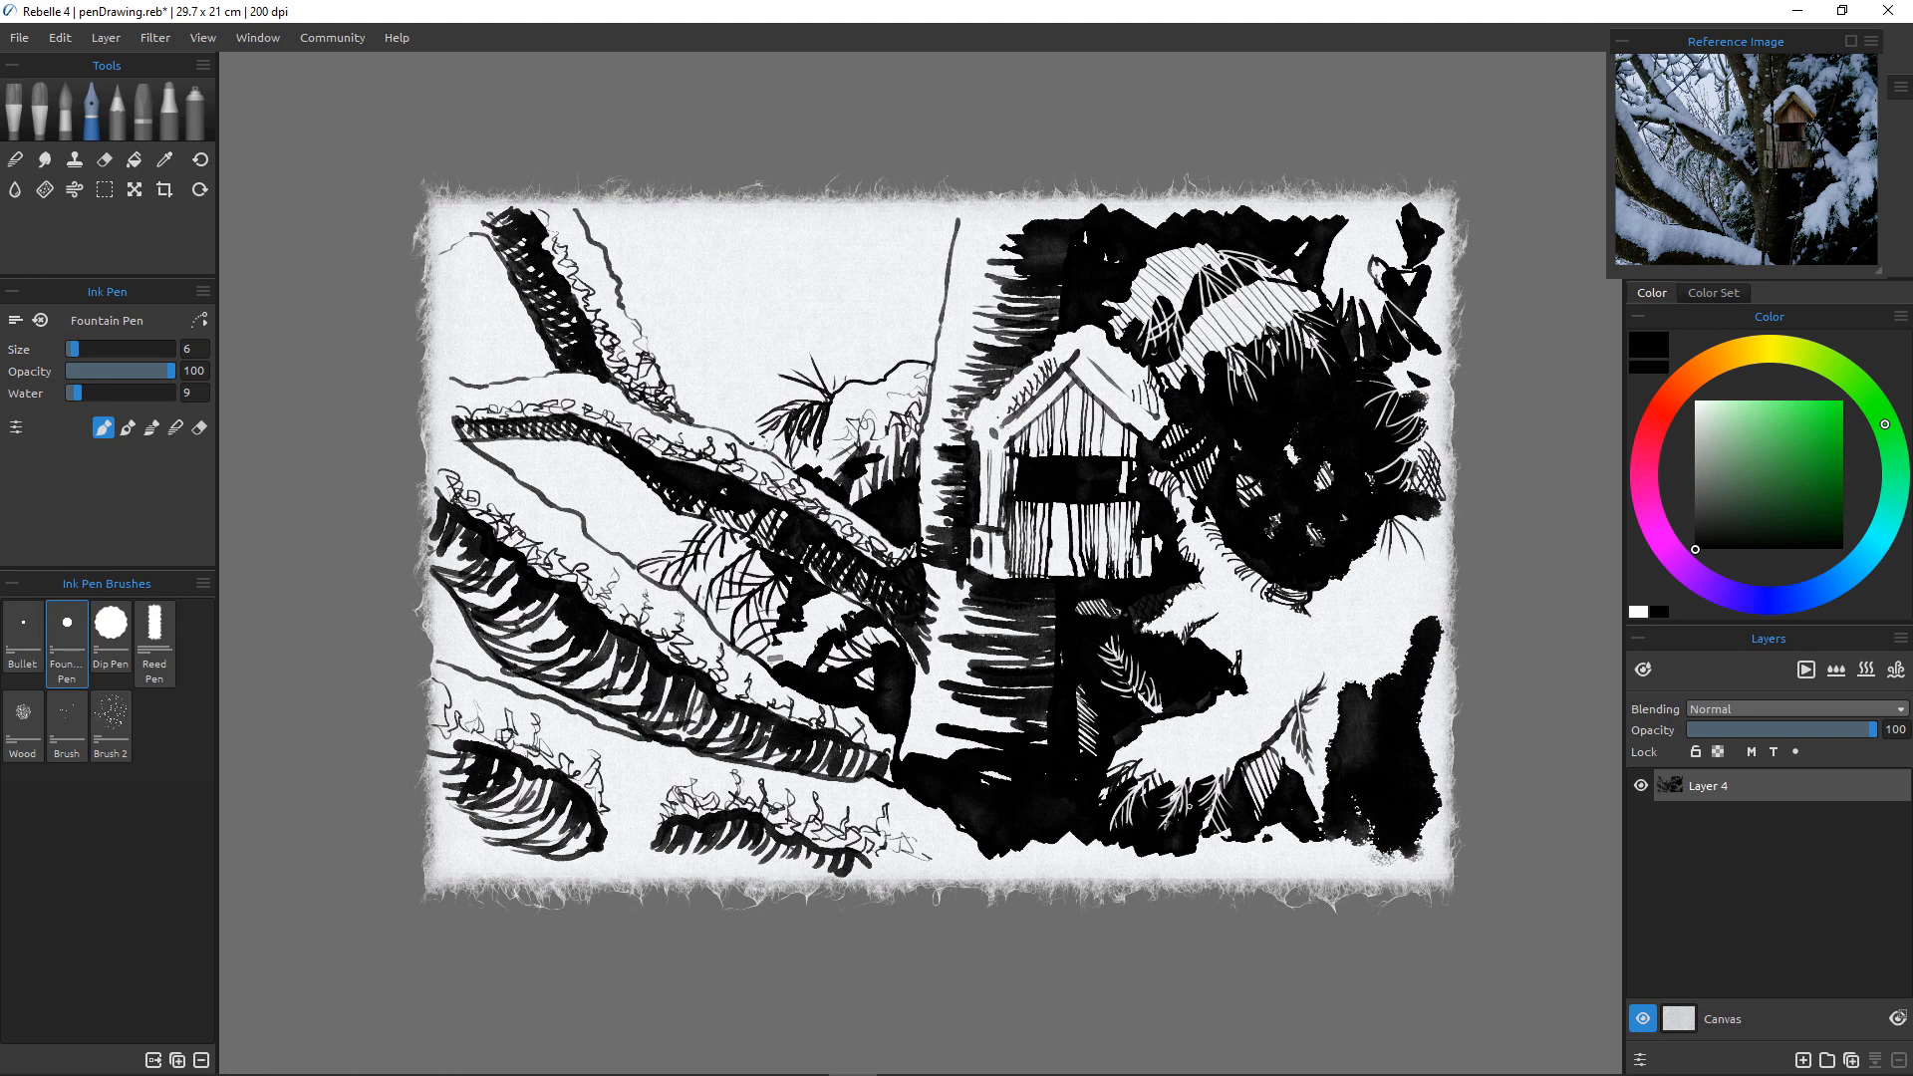
left_click_drag(1291, 692, 1226, 760)
left_click_drag(1291, 698, 1315, 673)
left_click_drag(1200, 737, 1131, 764)
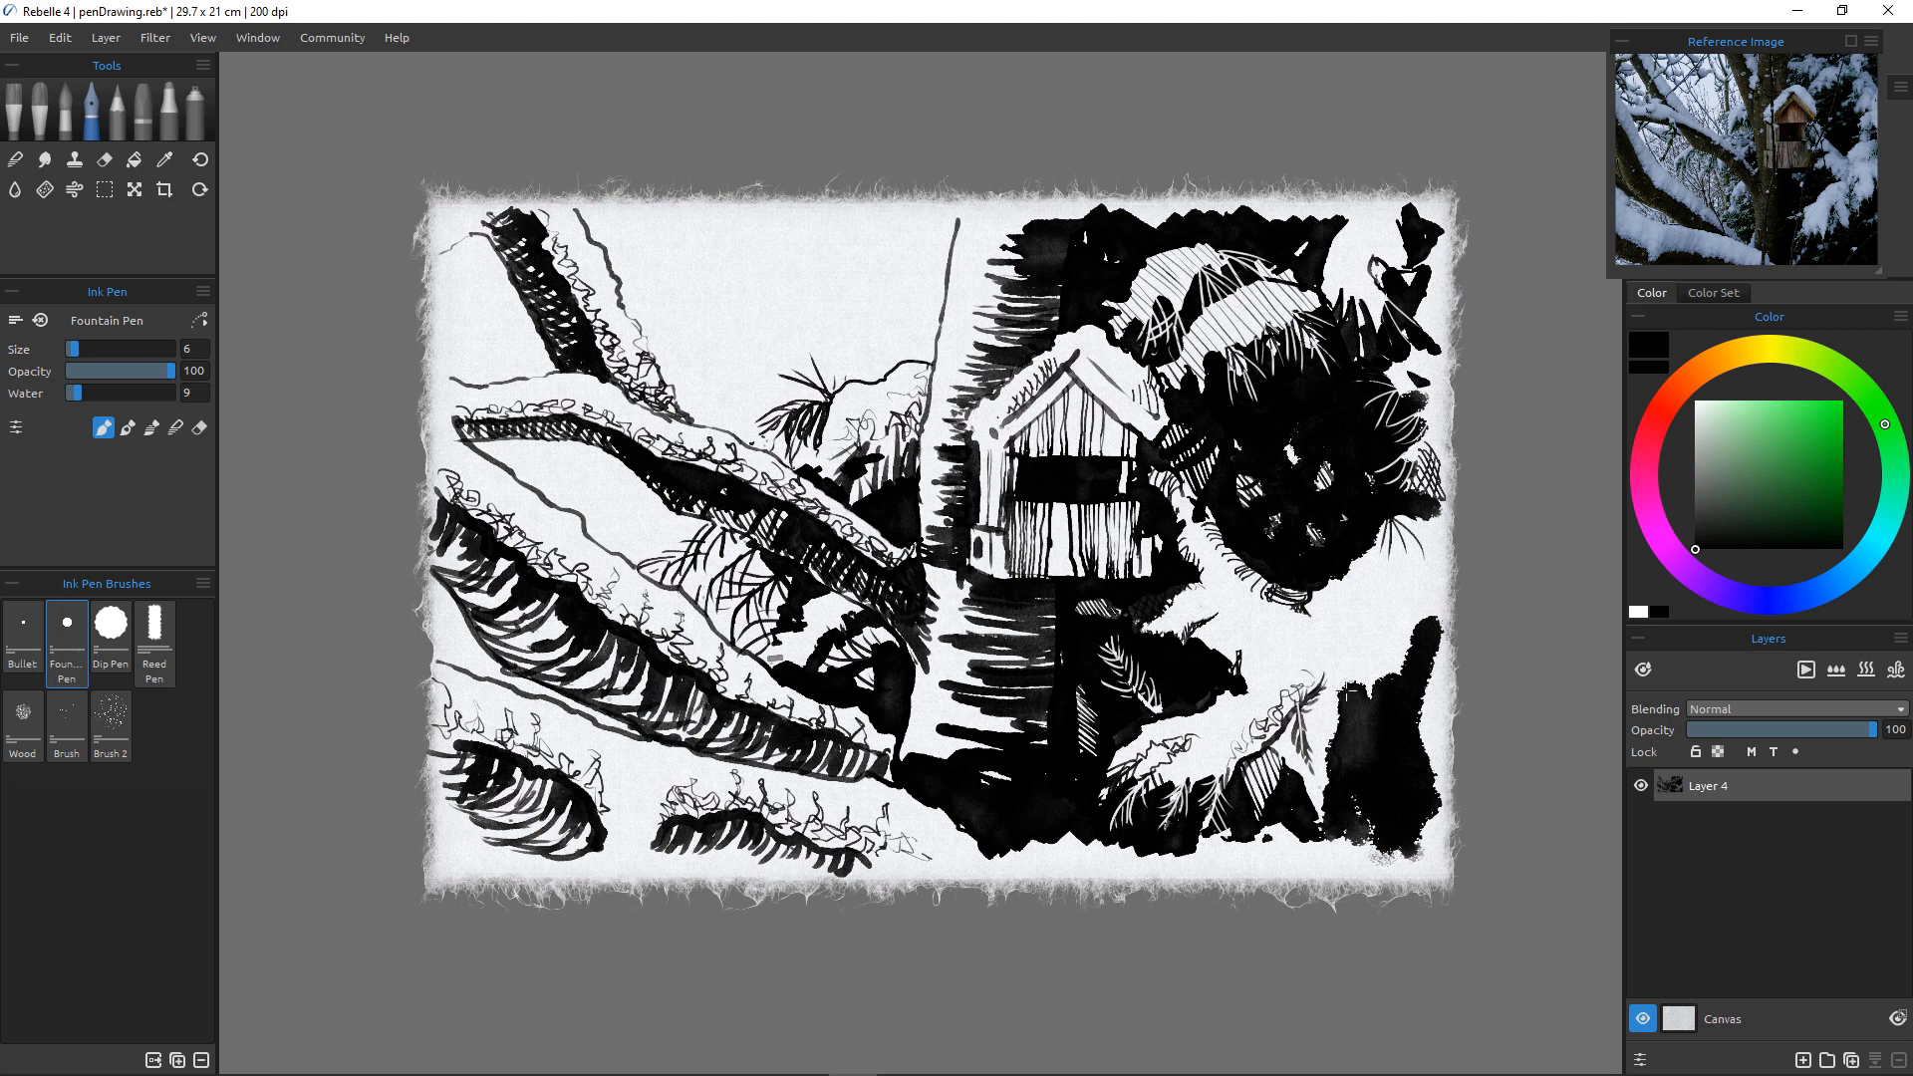
left_click_drag(1348, 691, 1330, 717)
left_click_drag(1344, 694, 1318, 742)
Draw a slanting Dip Pen contour for a new branch left of the trunk and erase the snow outline crossing it.
left_click(111, 628)
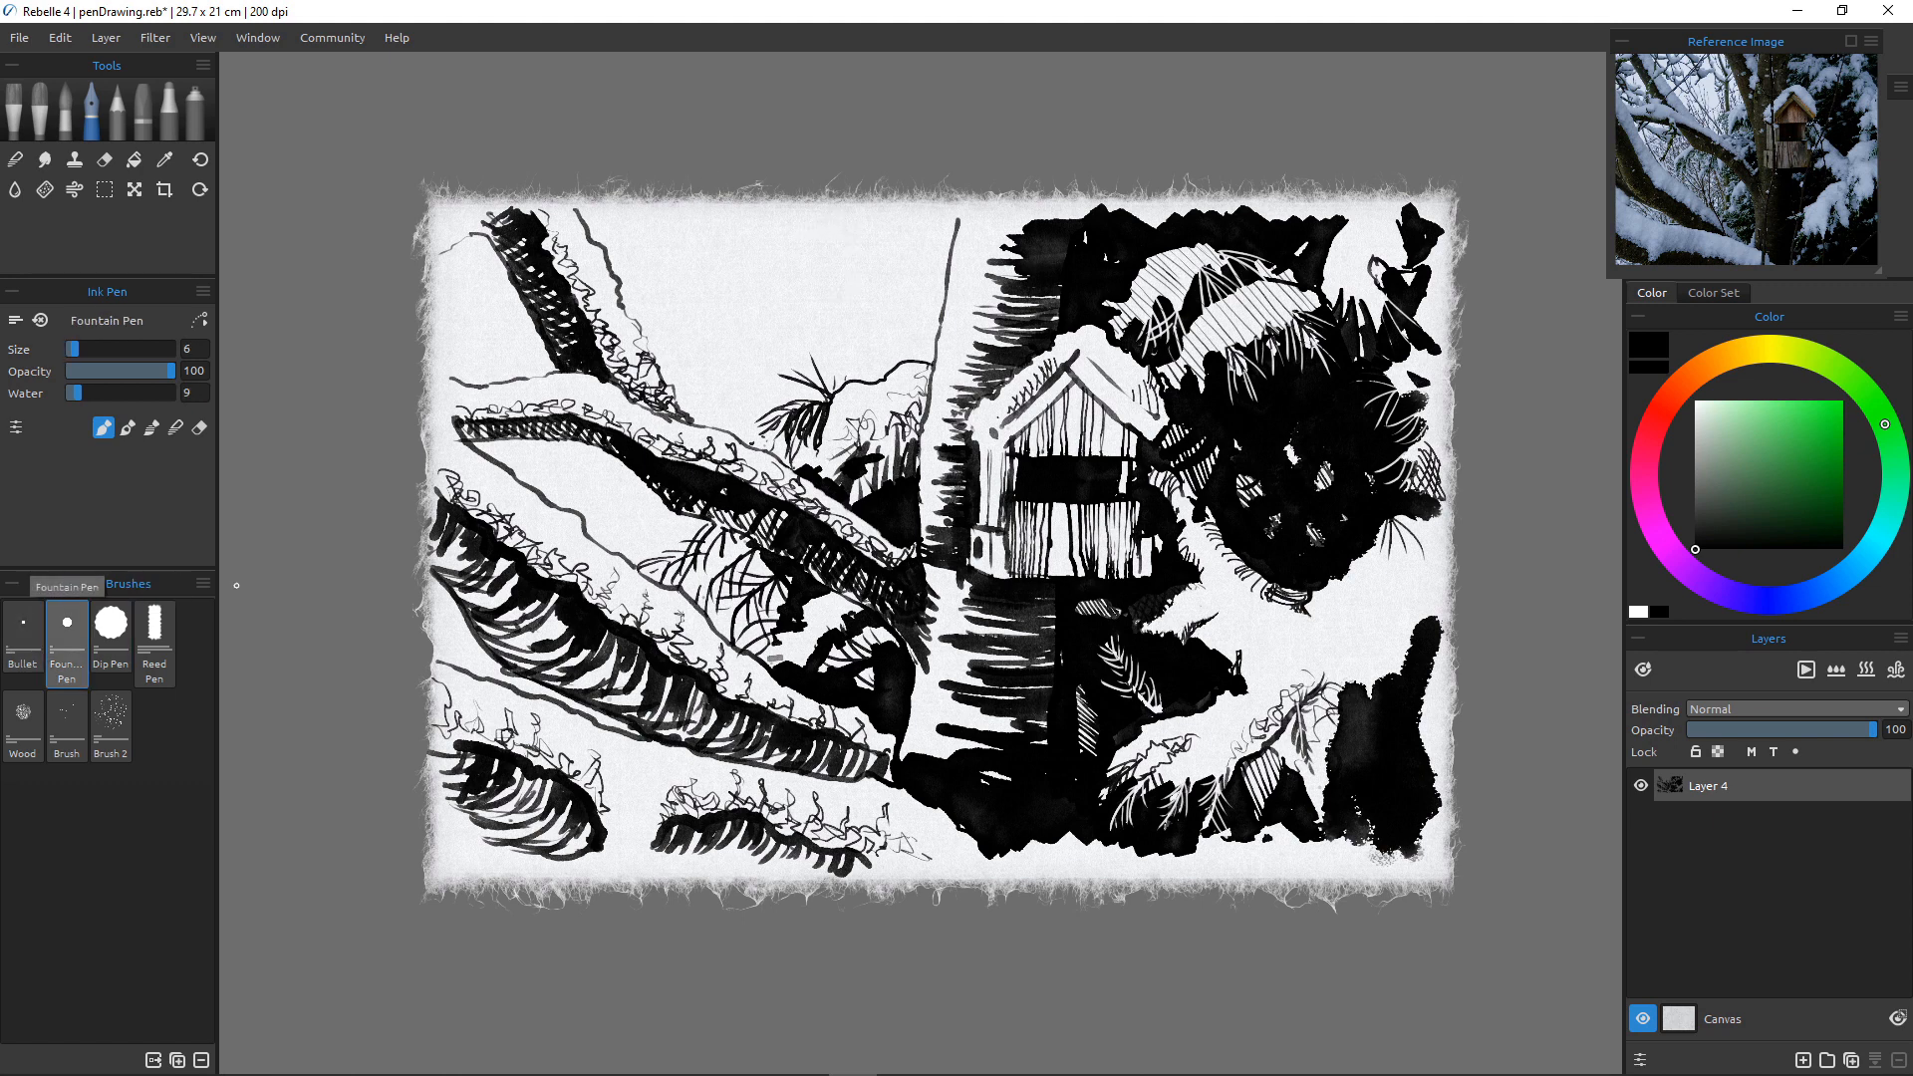
left_click(67, 632)
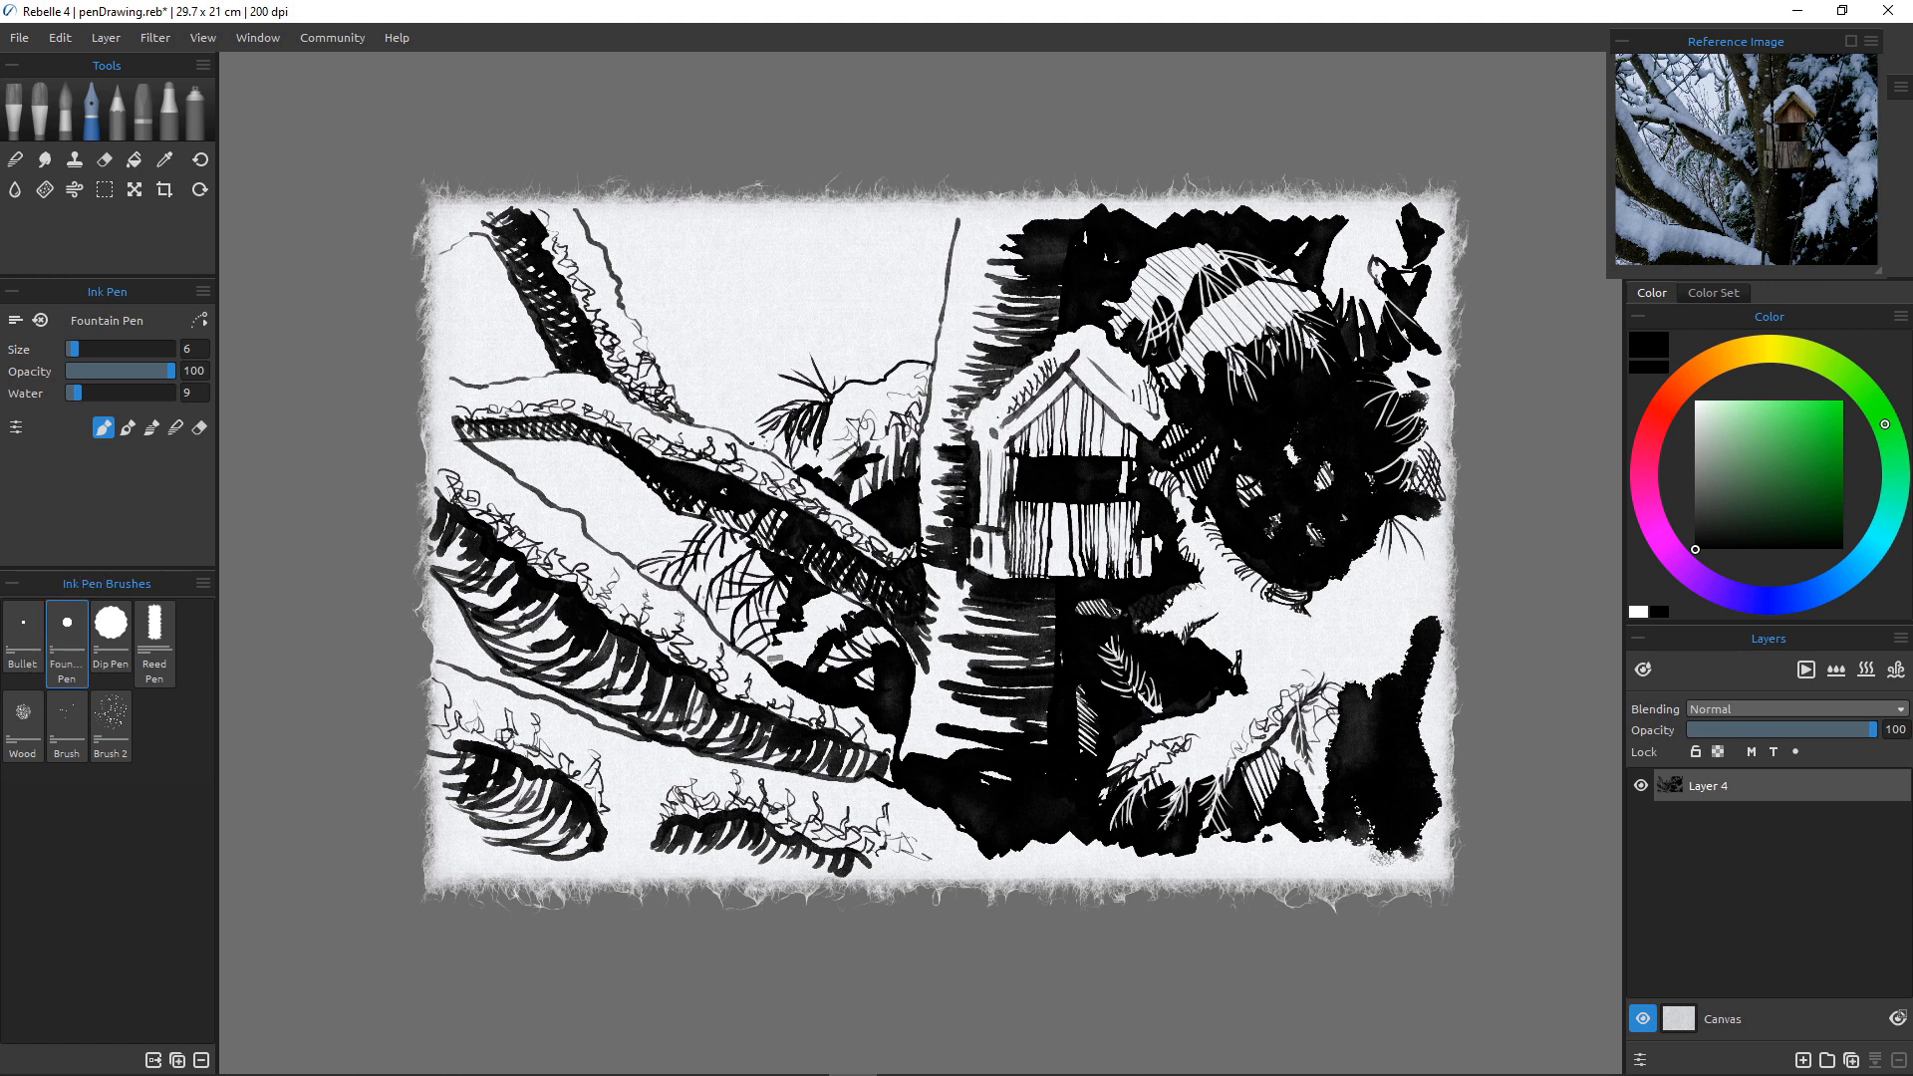
left_click(110, 630)
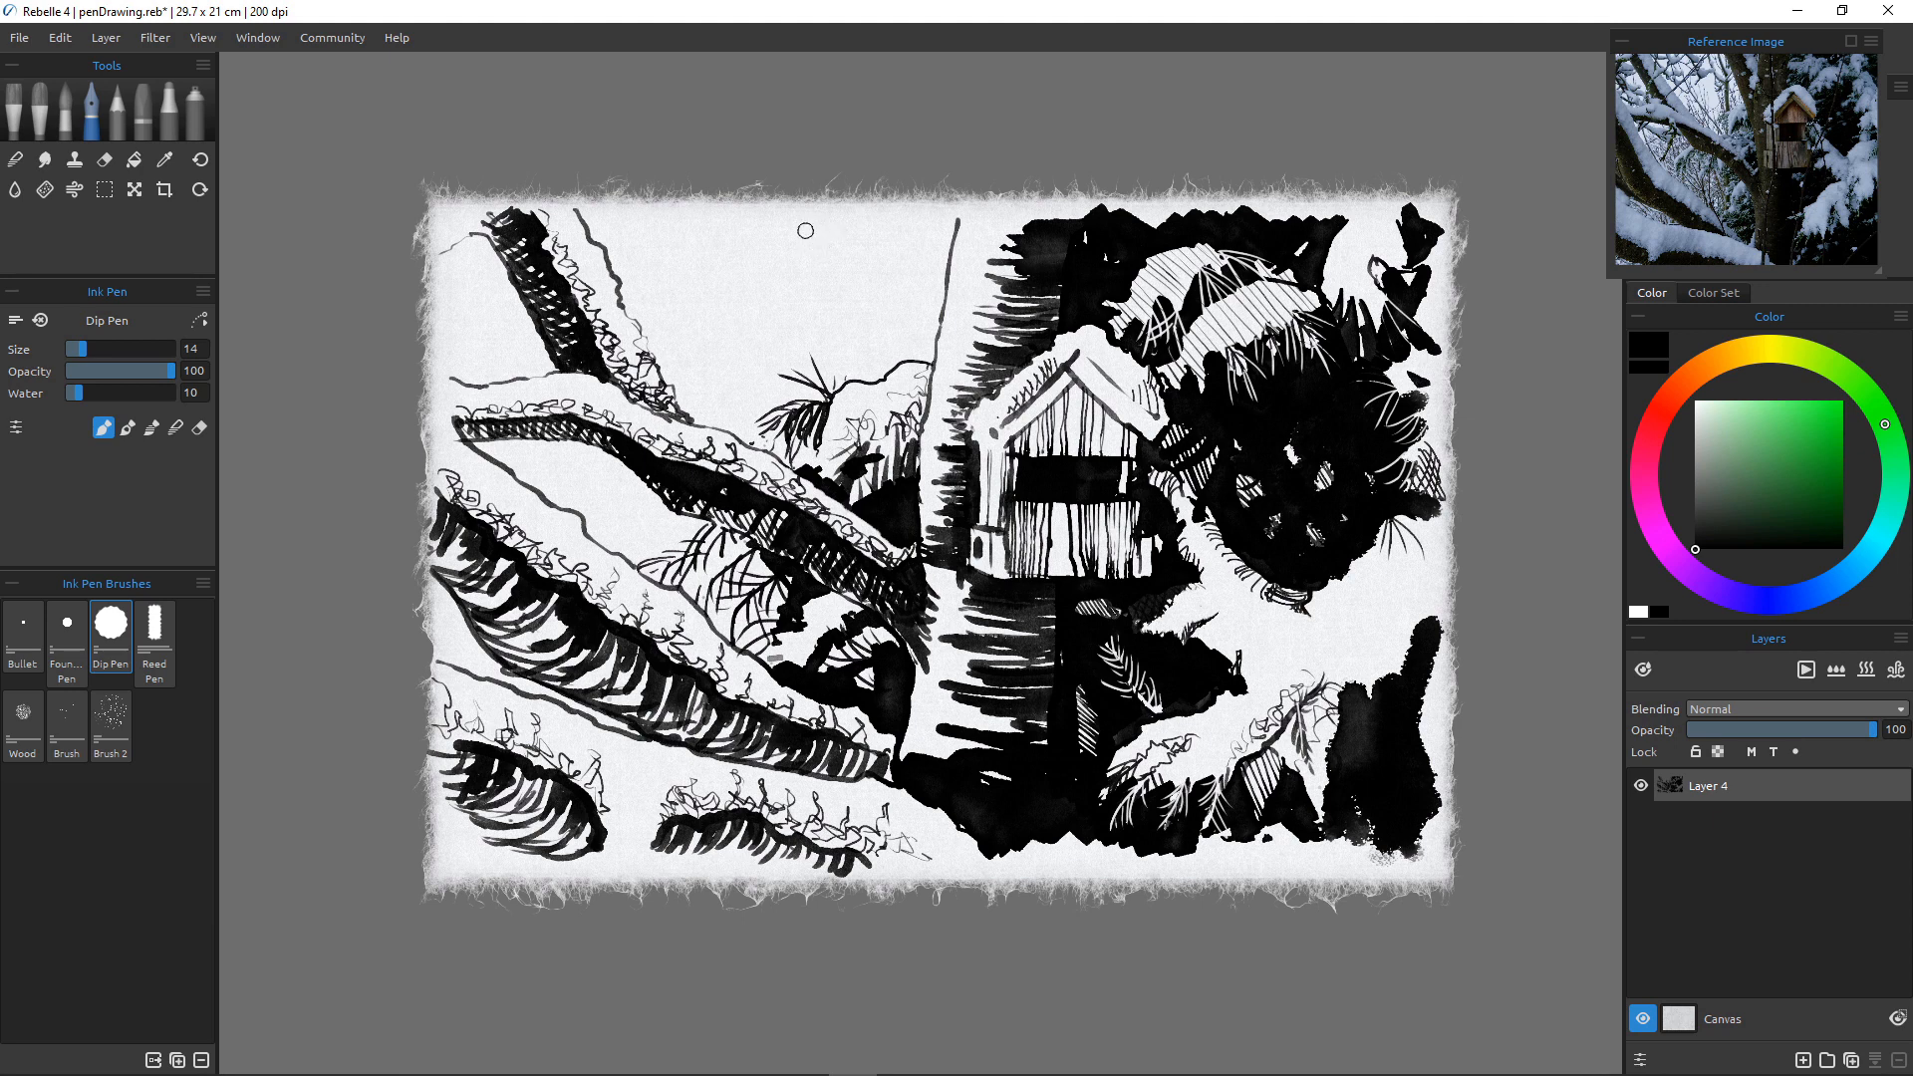
left_click_drag(801, 227, 917, 430)
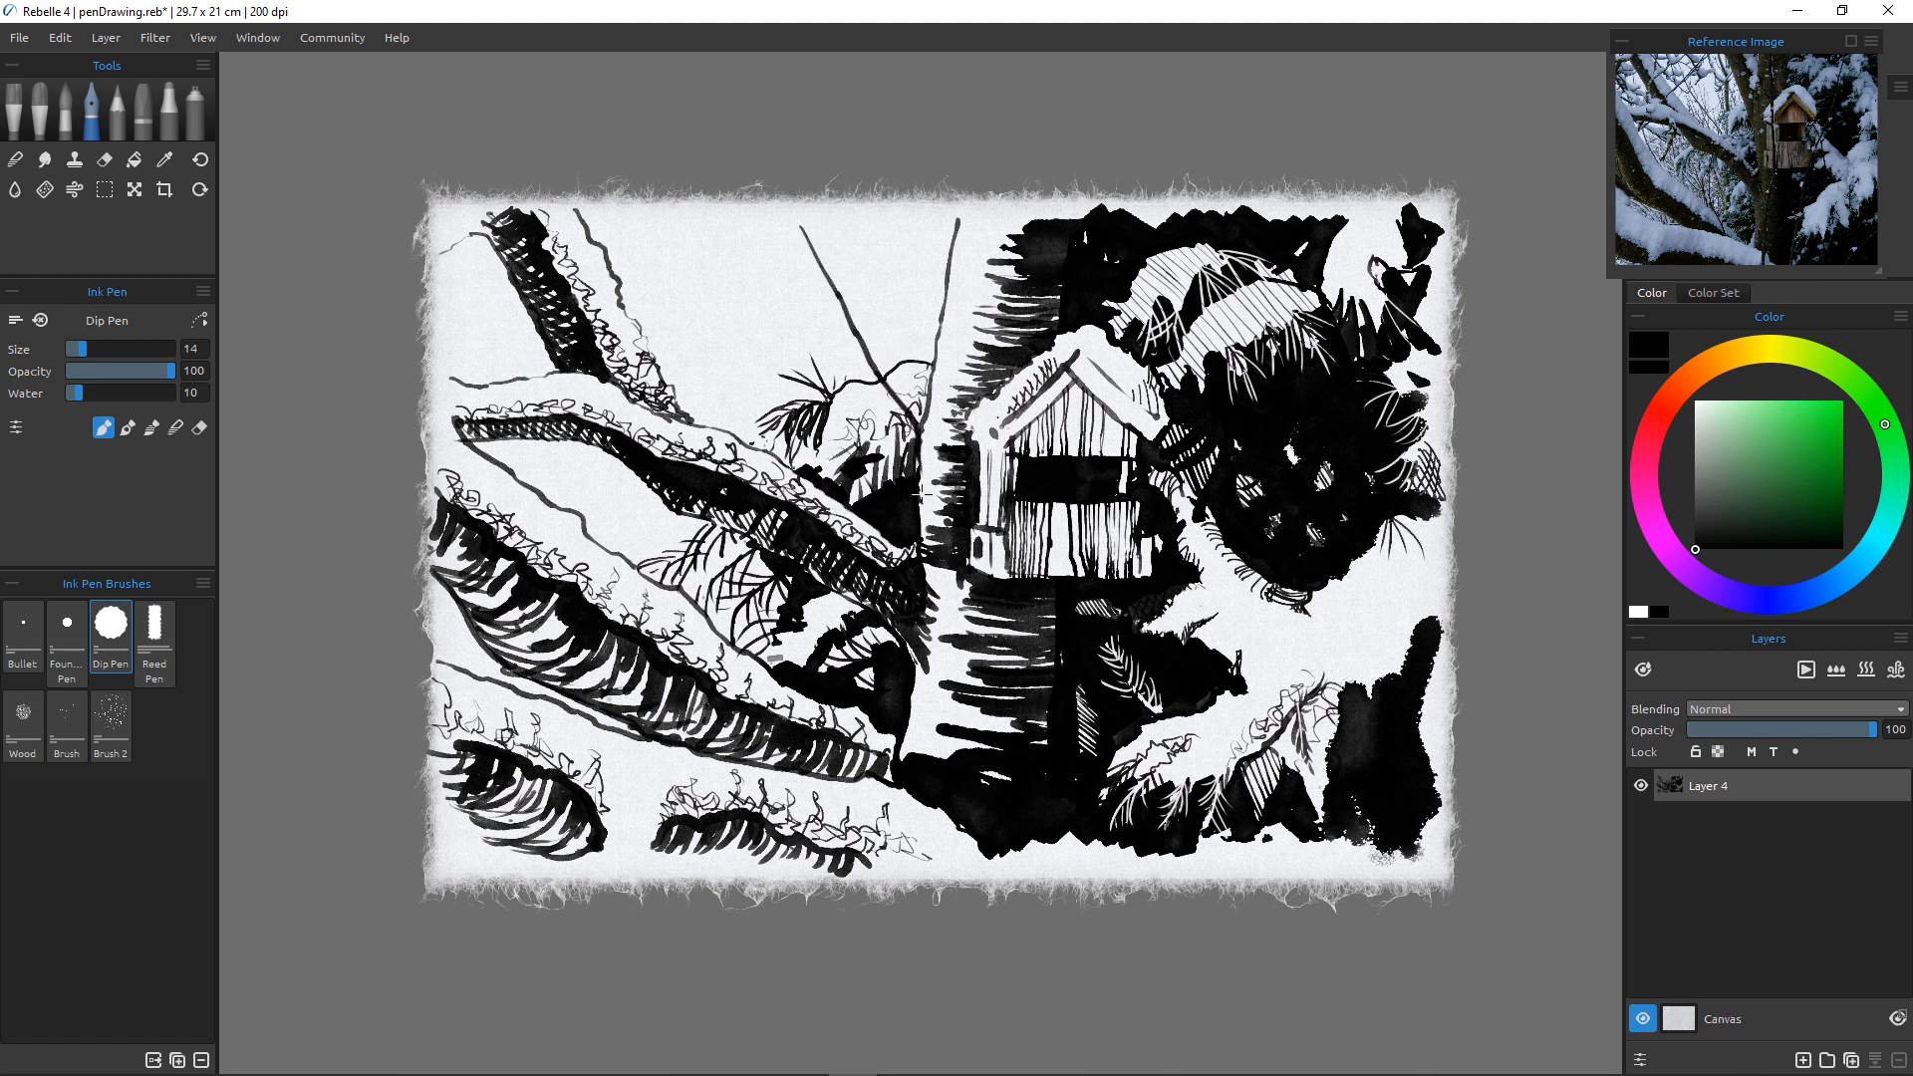
key("e")
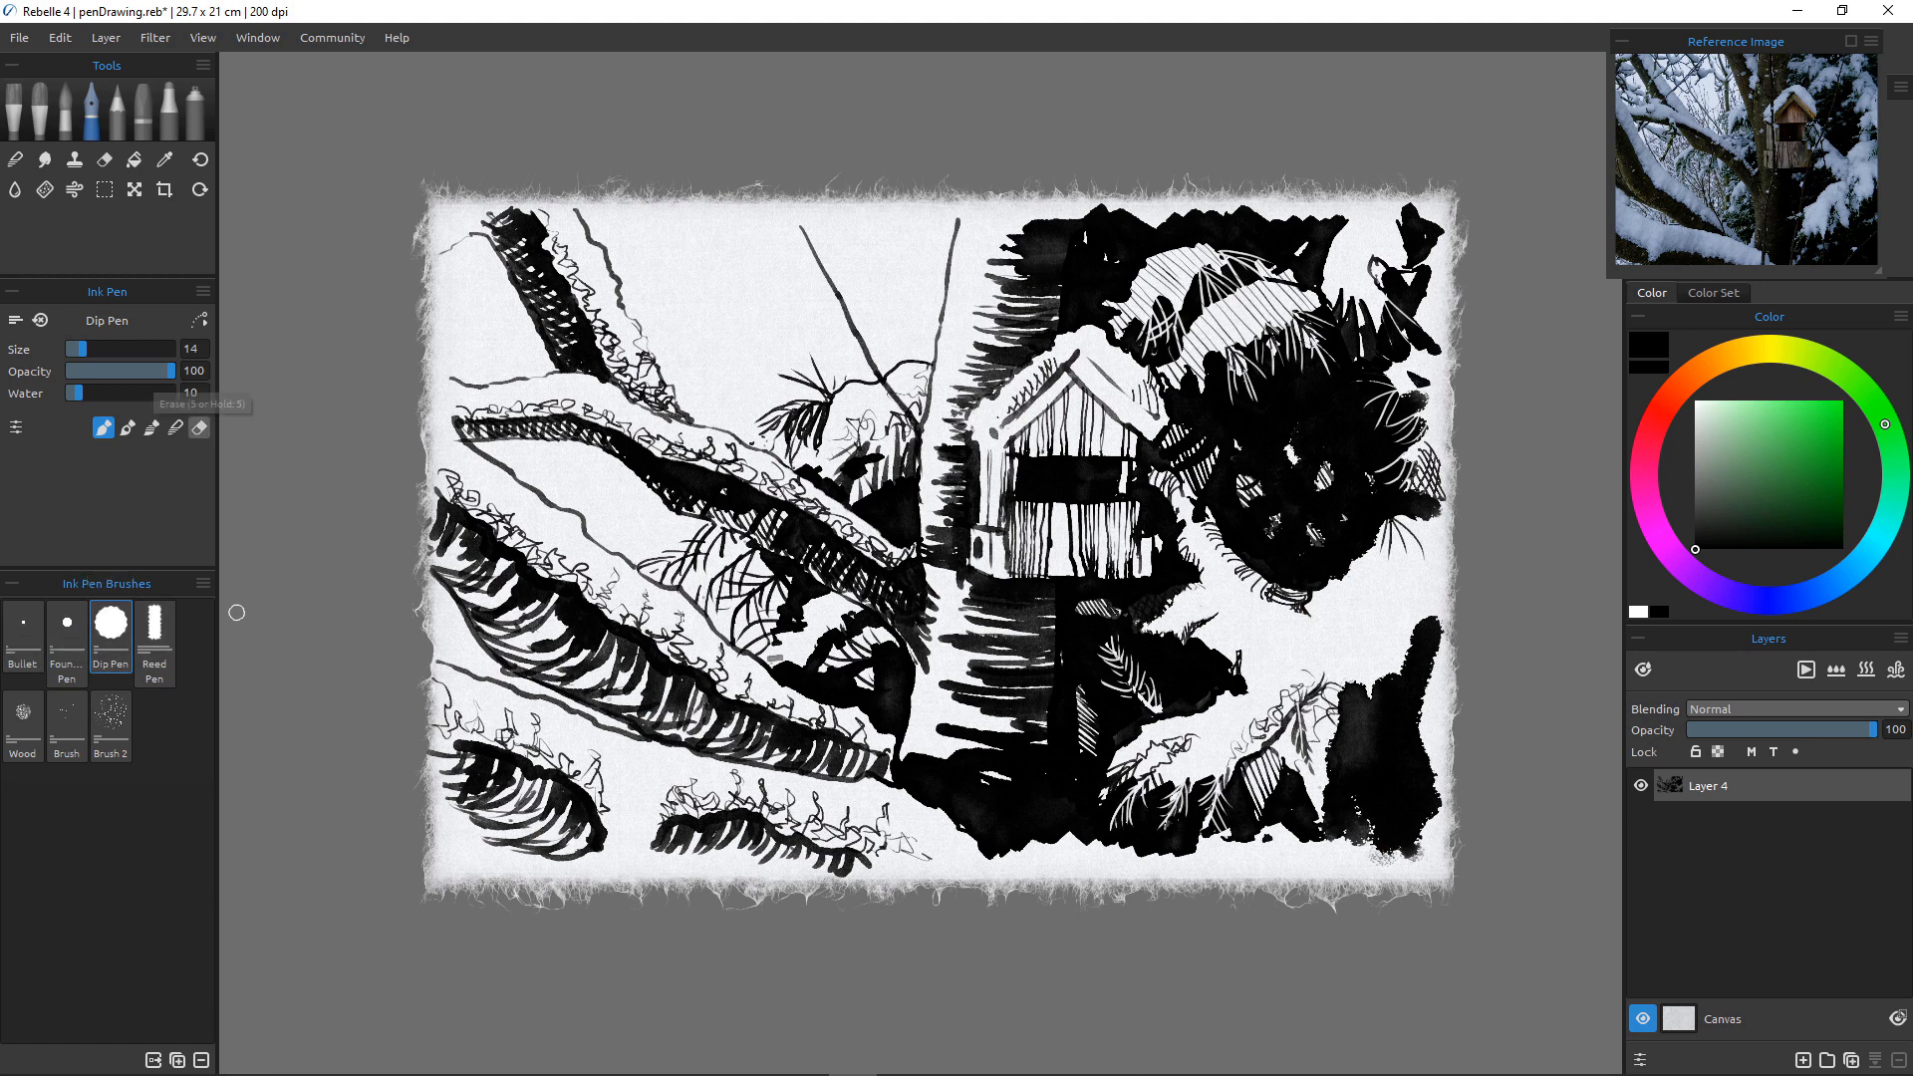
mouse_move(908, 366)
left_mouse_down()
mouse_move(899, 346)
mouse_move(918, 378)
mouse_move(927, 359)
mouse_move(909, 392)
mouse_move(877, 359)
mouse_move(922, 399)
left_mouse_up()
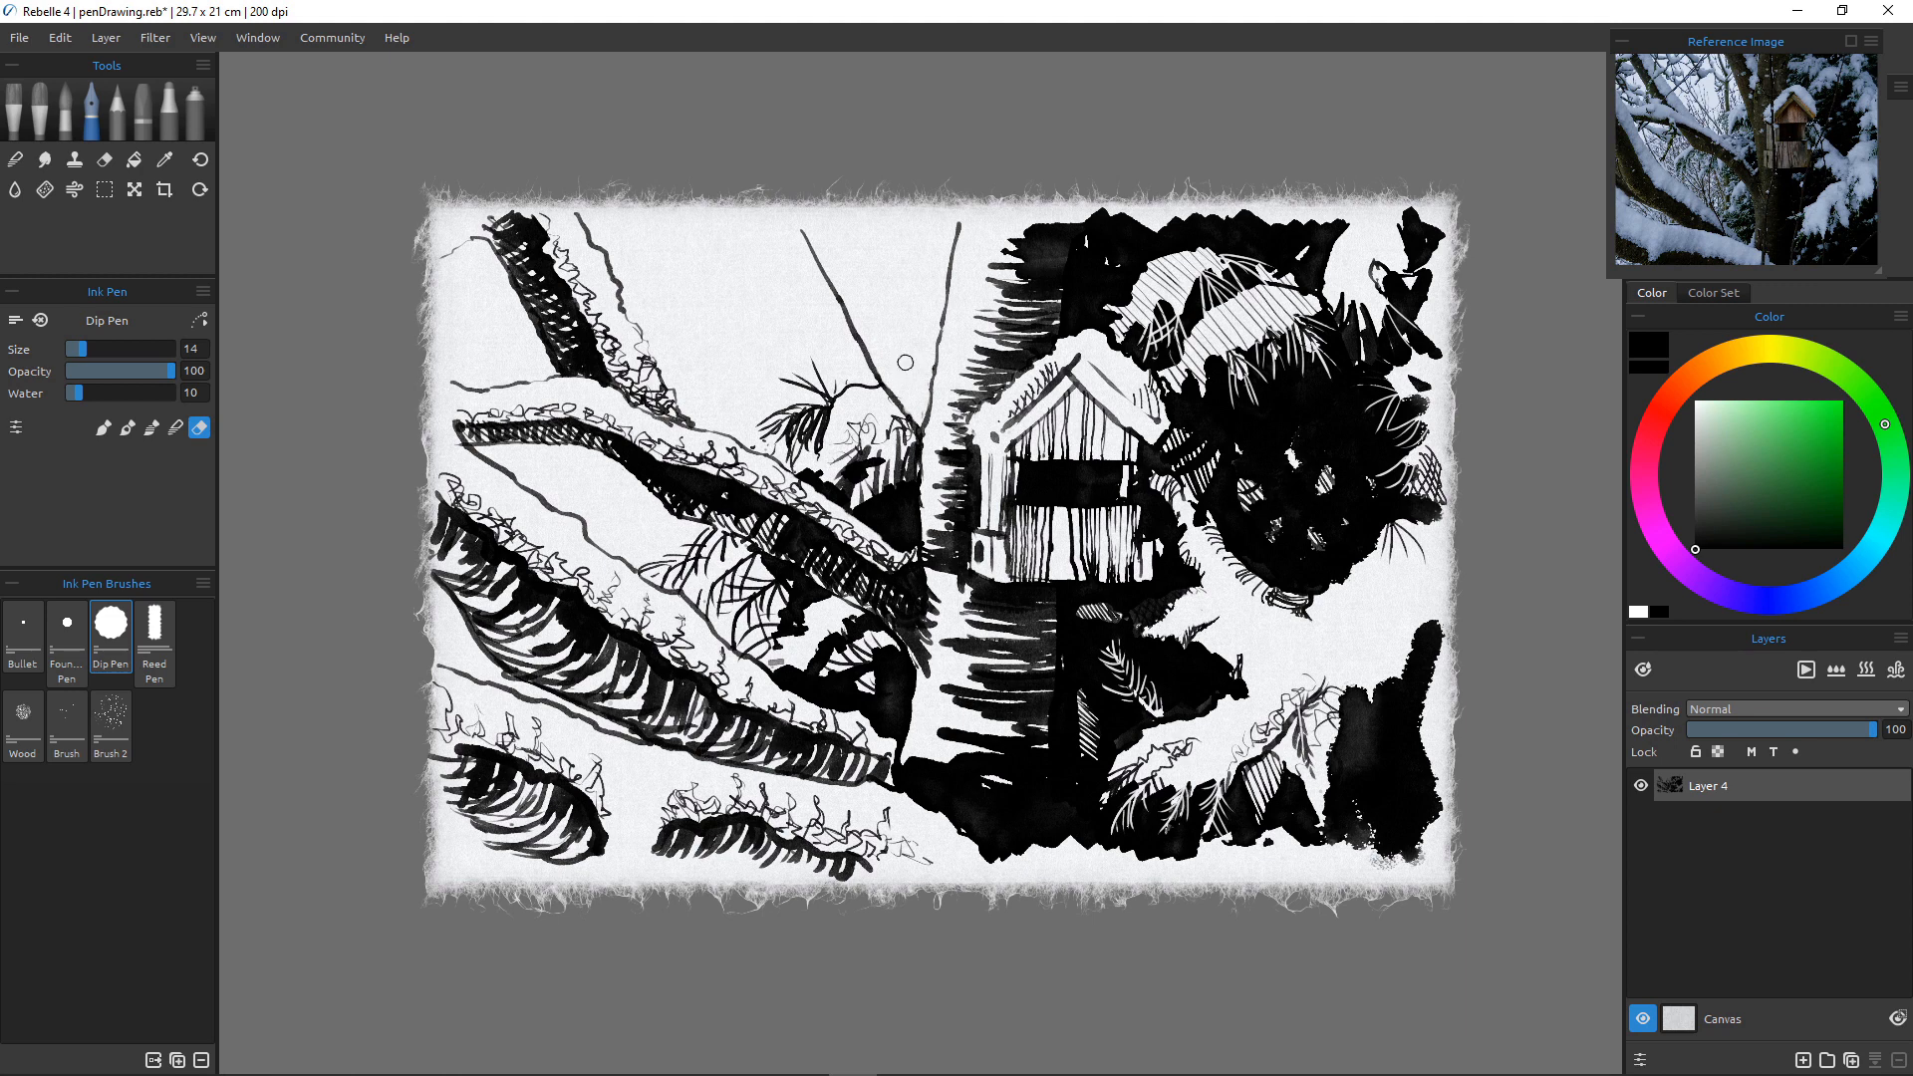
Ink the new branch left of the trunk with a thick jagged dark right edge and curved Dip Pen hatching.
key("b")
mouse_move(872, 225)
left_mouse_down()
mouse_move(920, 300)
mouse_move(903, 336)
mouse_move(935, 361)
mouse_move(917, 350)
mouse_move(927, 384)
mouse_move(887, 309)
mouse_move(912, 299)
mouse_move(877, 271)
mouse_move(892, 261)
mouse_move(872, 234)
mouse_move(877, 264)
mouse_move(842, 239)
mouse_move(867, 254)
left_mouse_up()
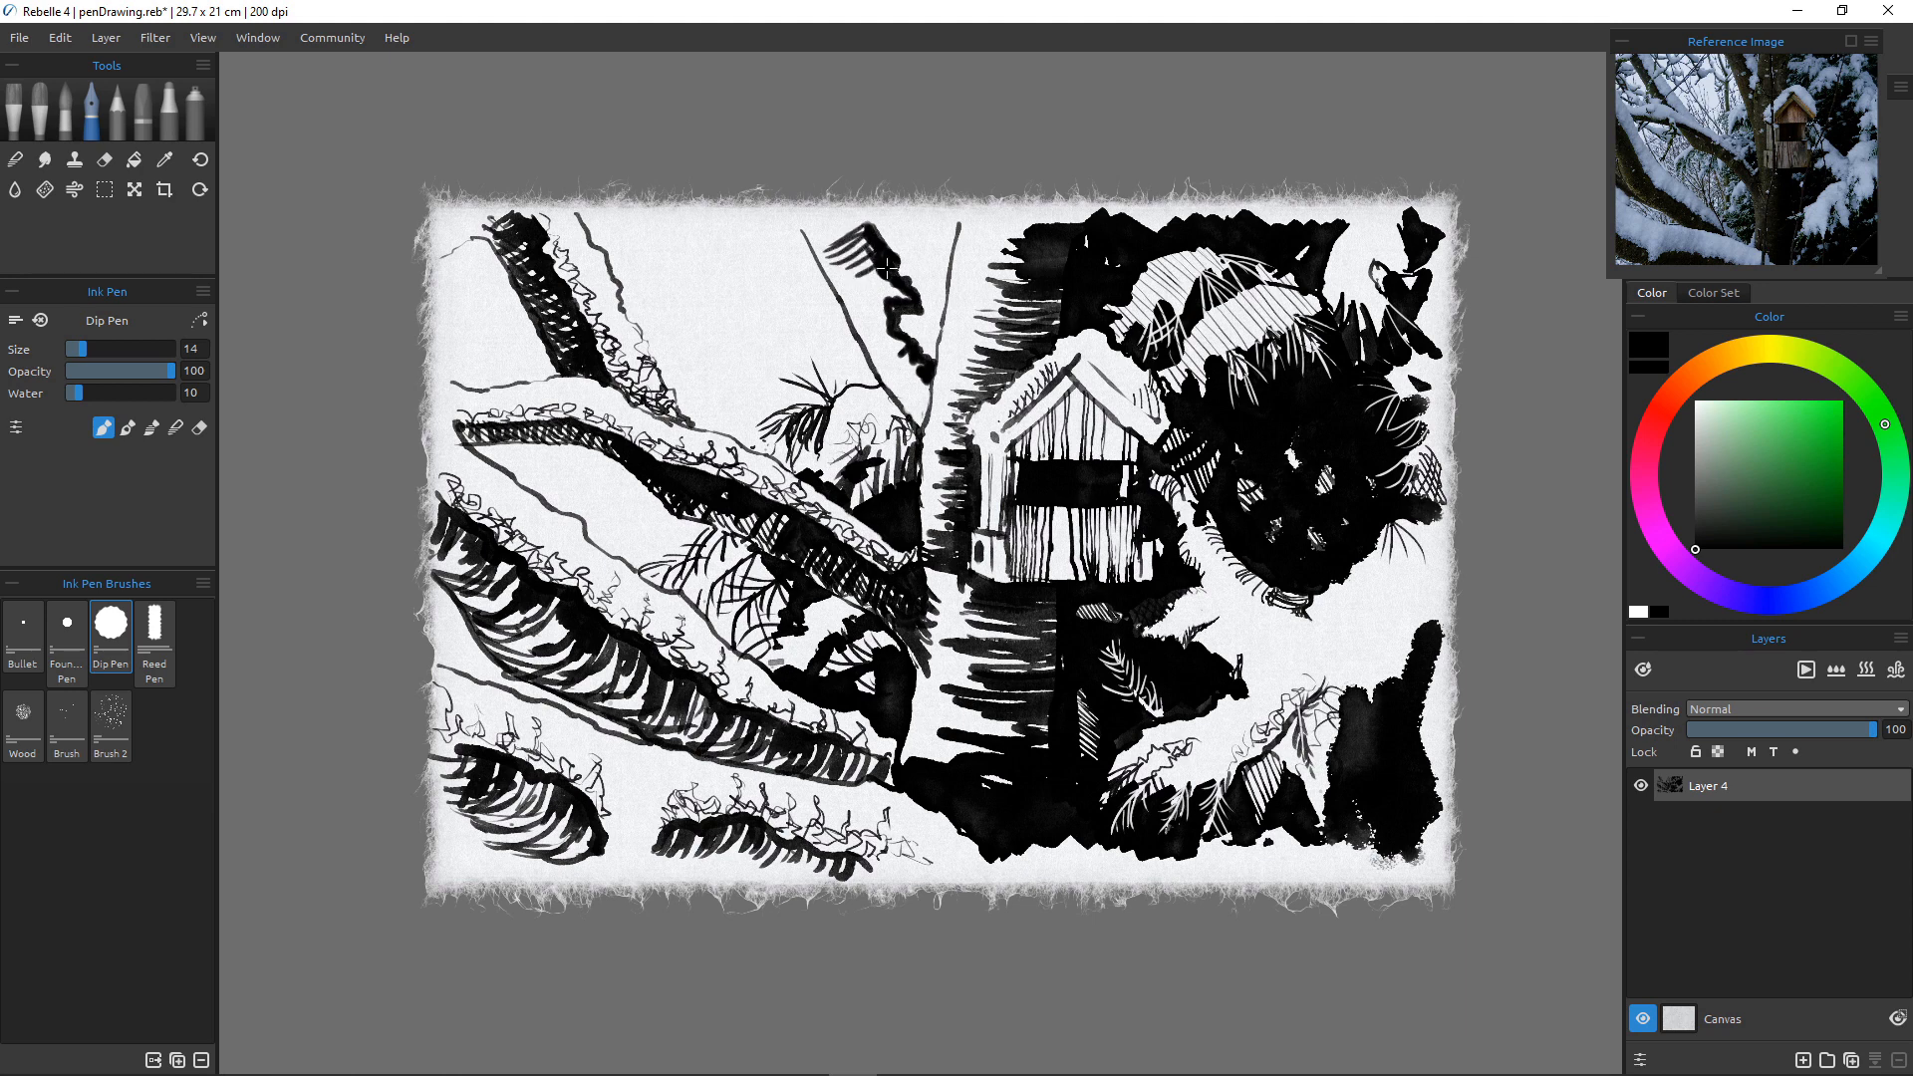
left_click_drag(897, 286, 865, 324)
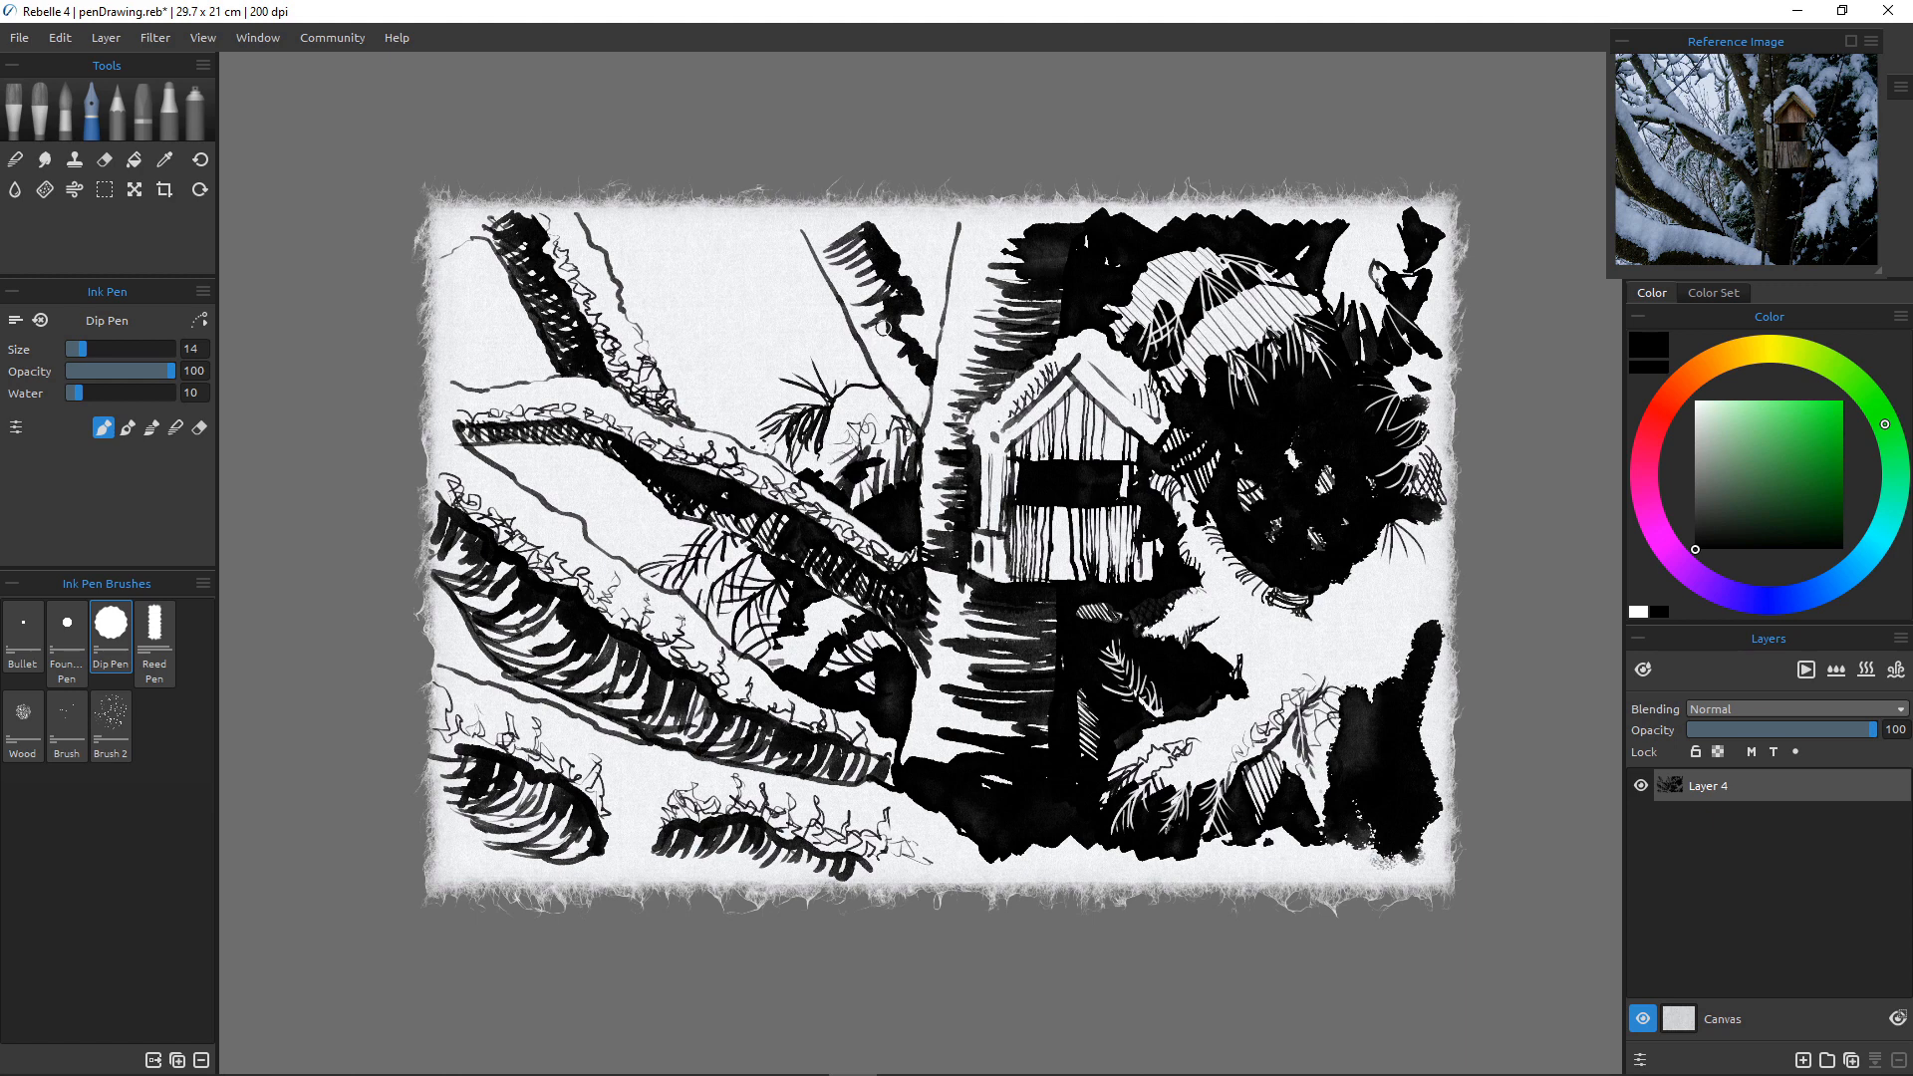
mouse_move(893, 334)
left_mouse_down()
mouse_move(926, 371)
mouse_move(915, 403)
mouse_move(849, 248)
mouse_move(900, 401)
mouse_move(924, 406)
mouse_move(909, 417)
mouse_move(856, 333)
mouse_move(885, 307)
mouse_move(846, 320)
mouse_move(880, 296)
left_mouse_up()
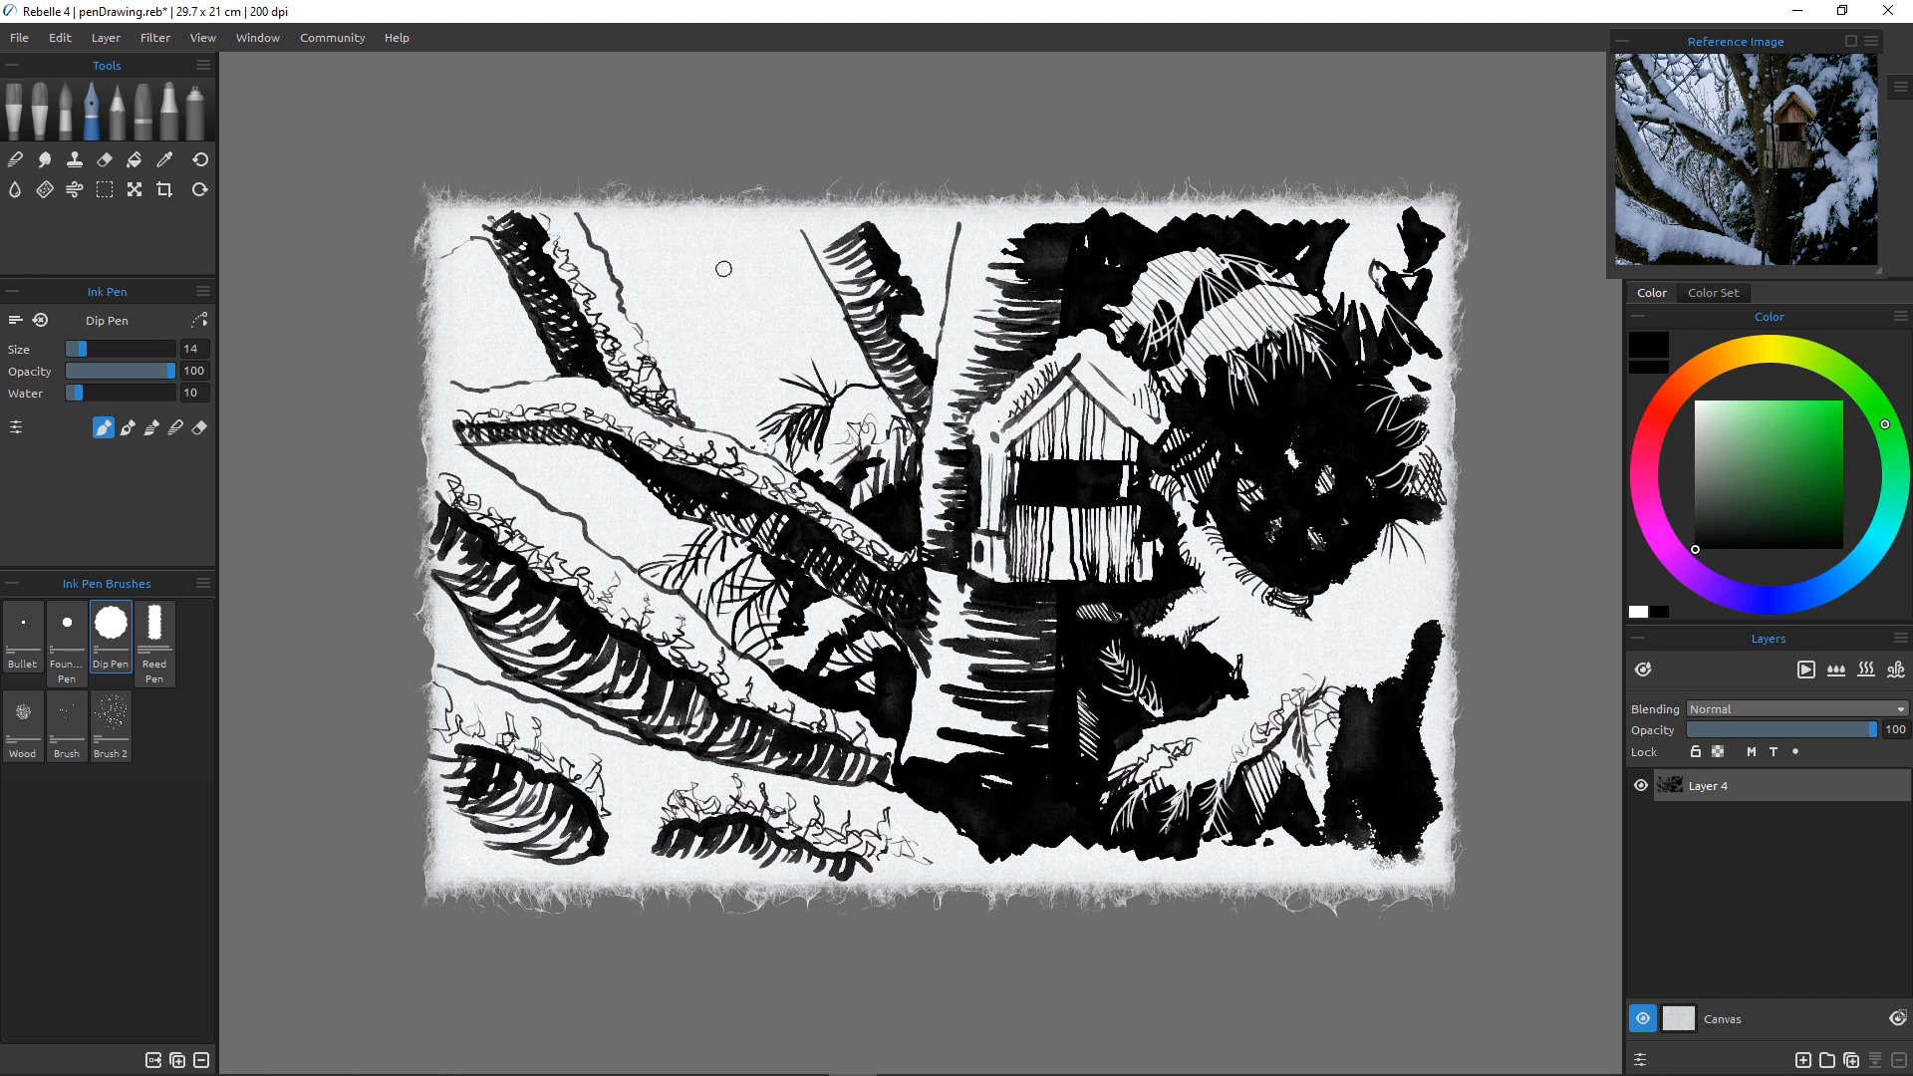
Erase the curved hatching from the new branch with the Reed Pen at size 14, leaving its contour and dark edge.
left_click(155, 640)
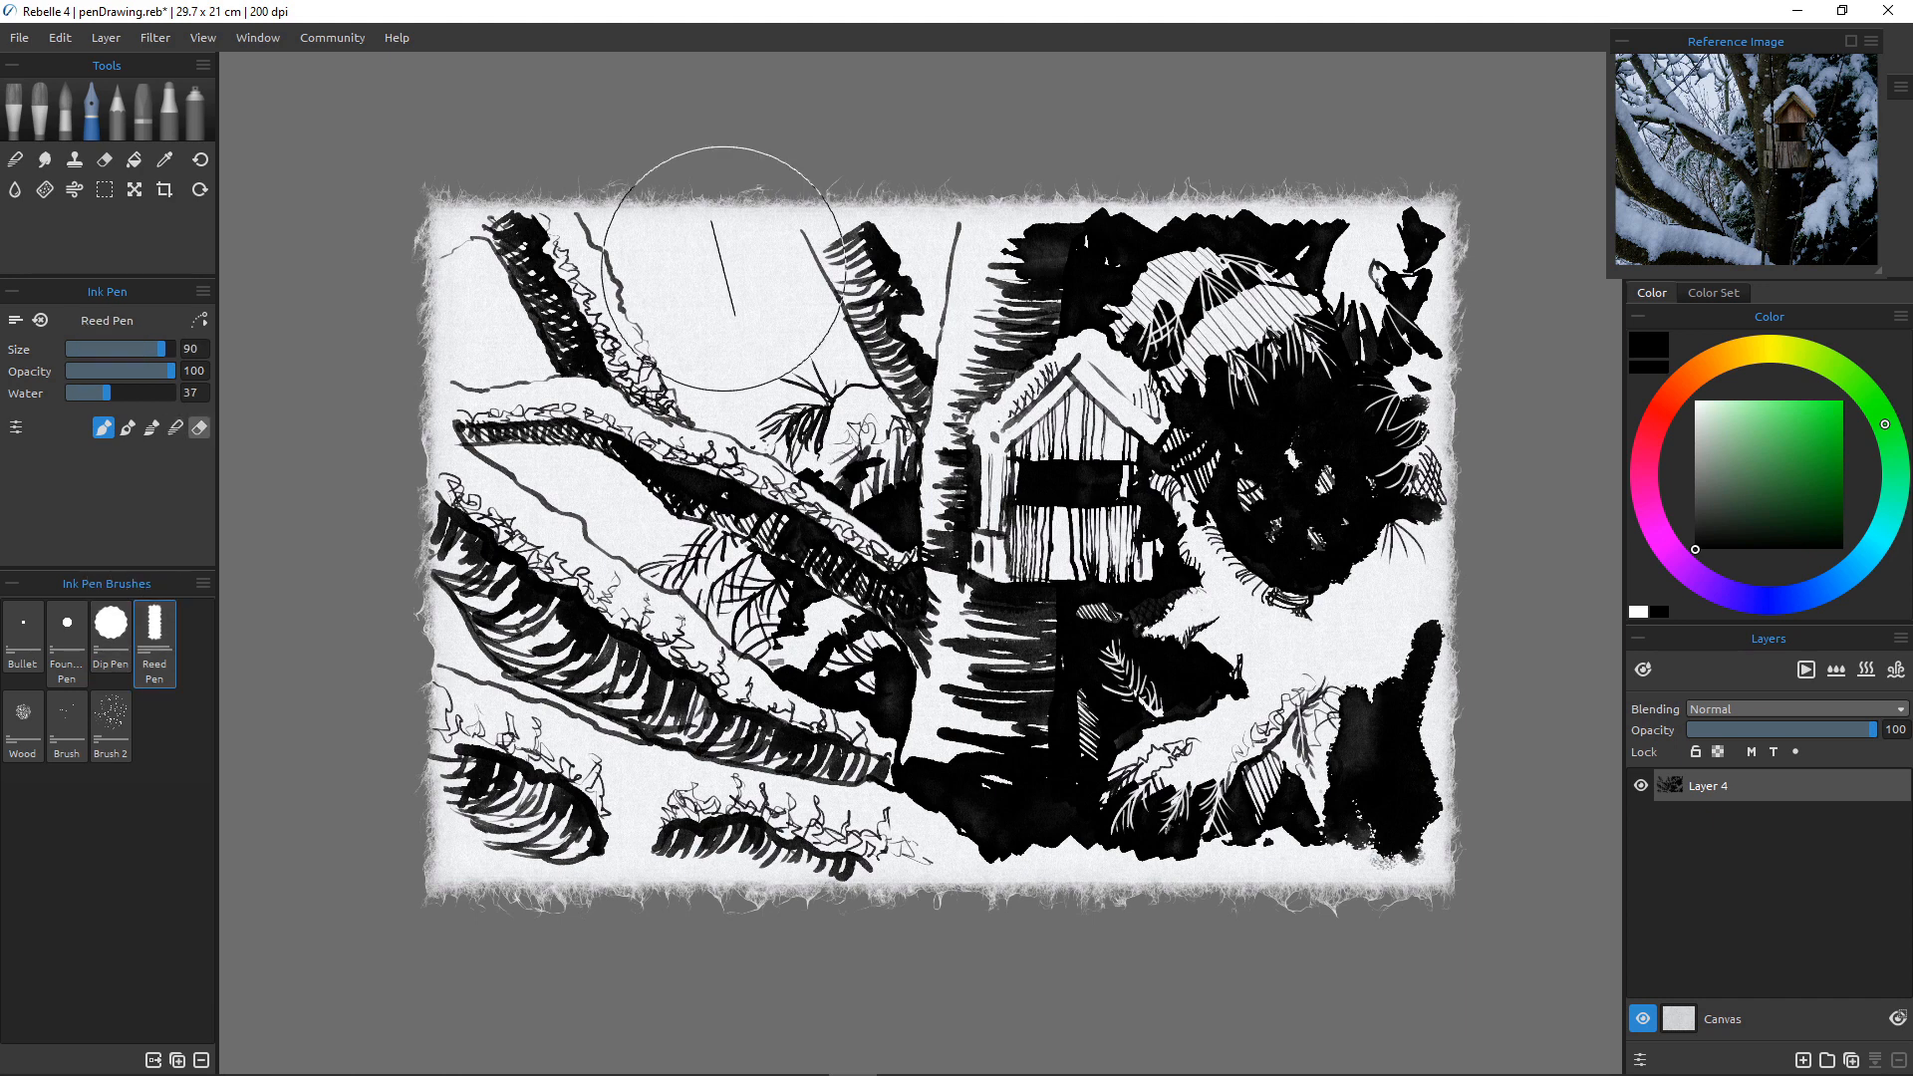
left_click(199, 428)
key("bracketleft")
key("bracketleft")
key("bracketleft")
key("bracketleft")
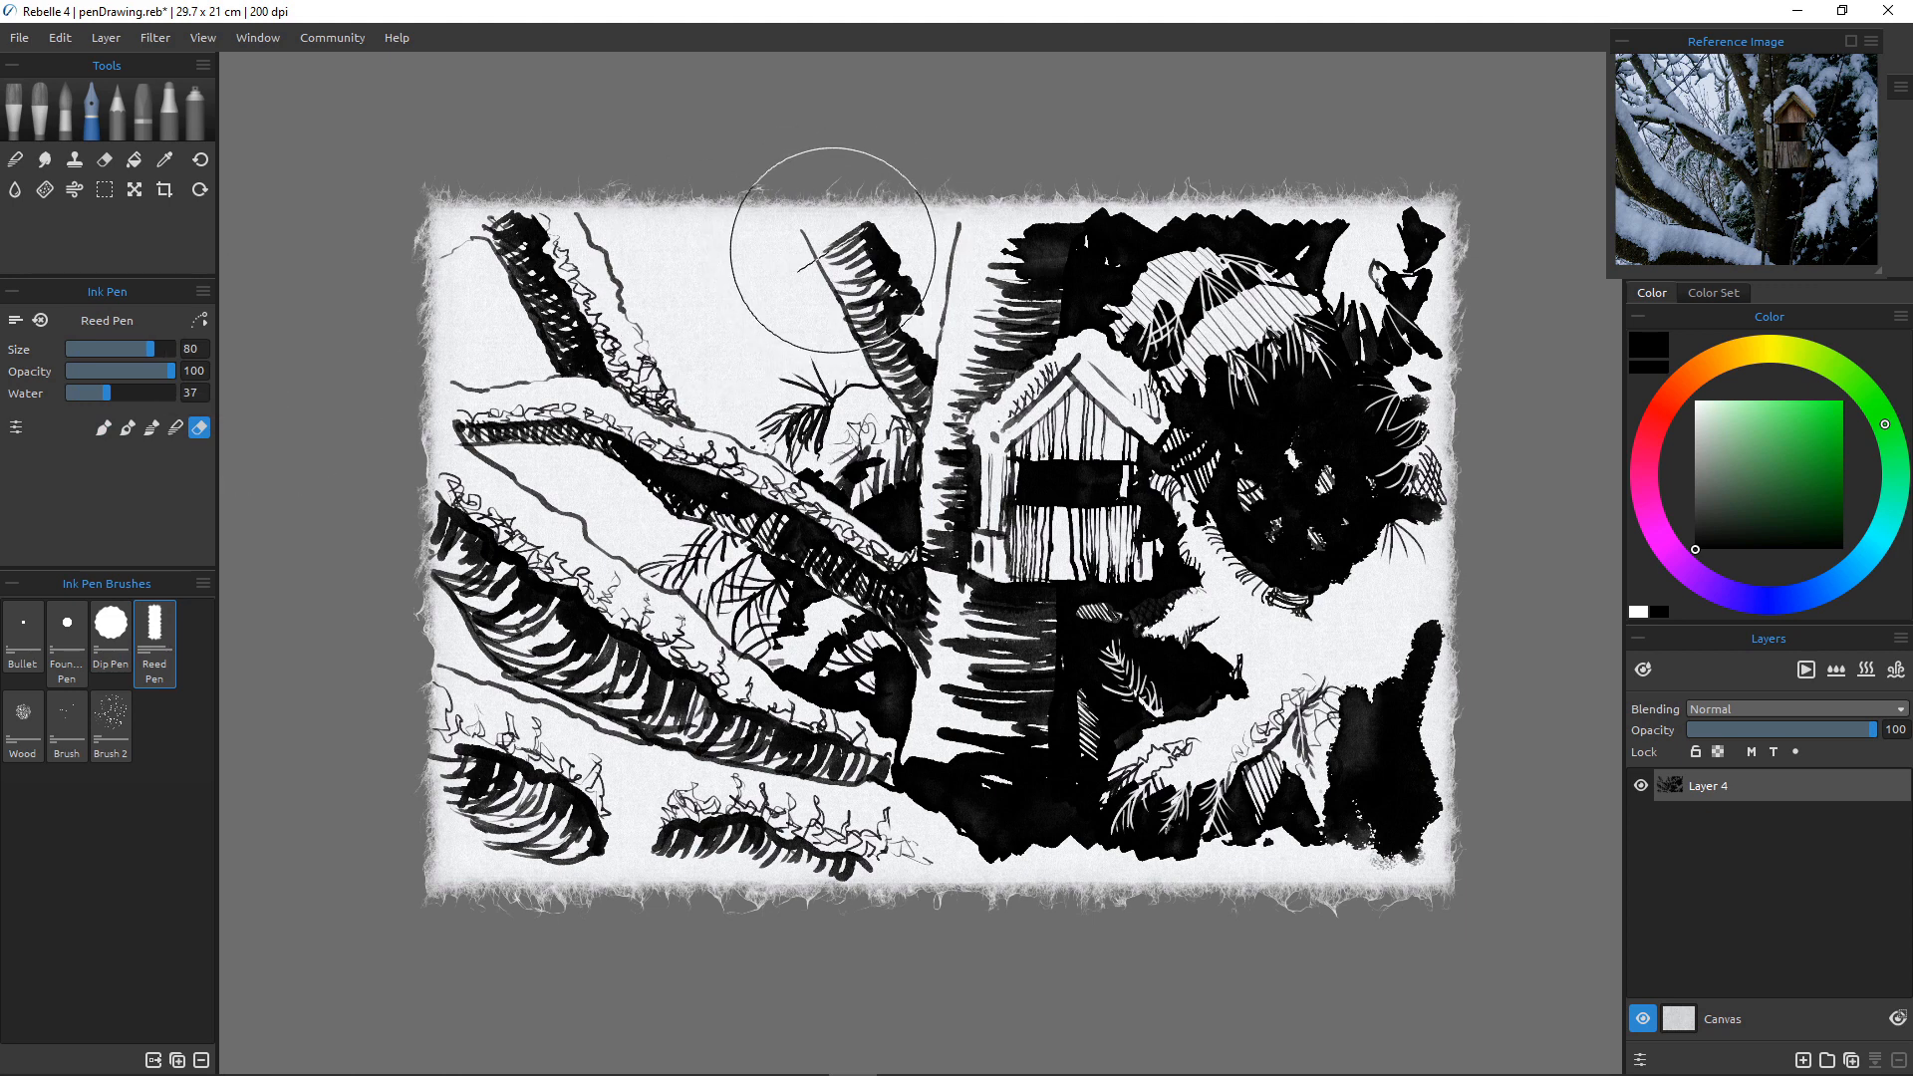
key("bracketleft")
key("bracketleft")
key("bracketleft")
key("bracketleft")
key("bracketleft")
key("bracketleft")
mouse_move(833, 228)
left_mouse_down()
mouse_move(860, 275)
mouse_move(859, 222)
mouse_move(895, 287)
mouse_move(835, 240)
mouse_move(930, 438)
mouse_move(877, 354)
mouse_move(904, 393)
left_mouse_up()
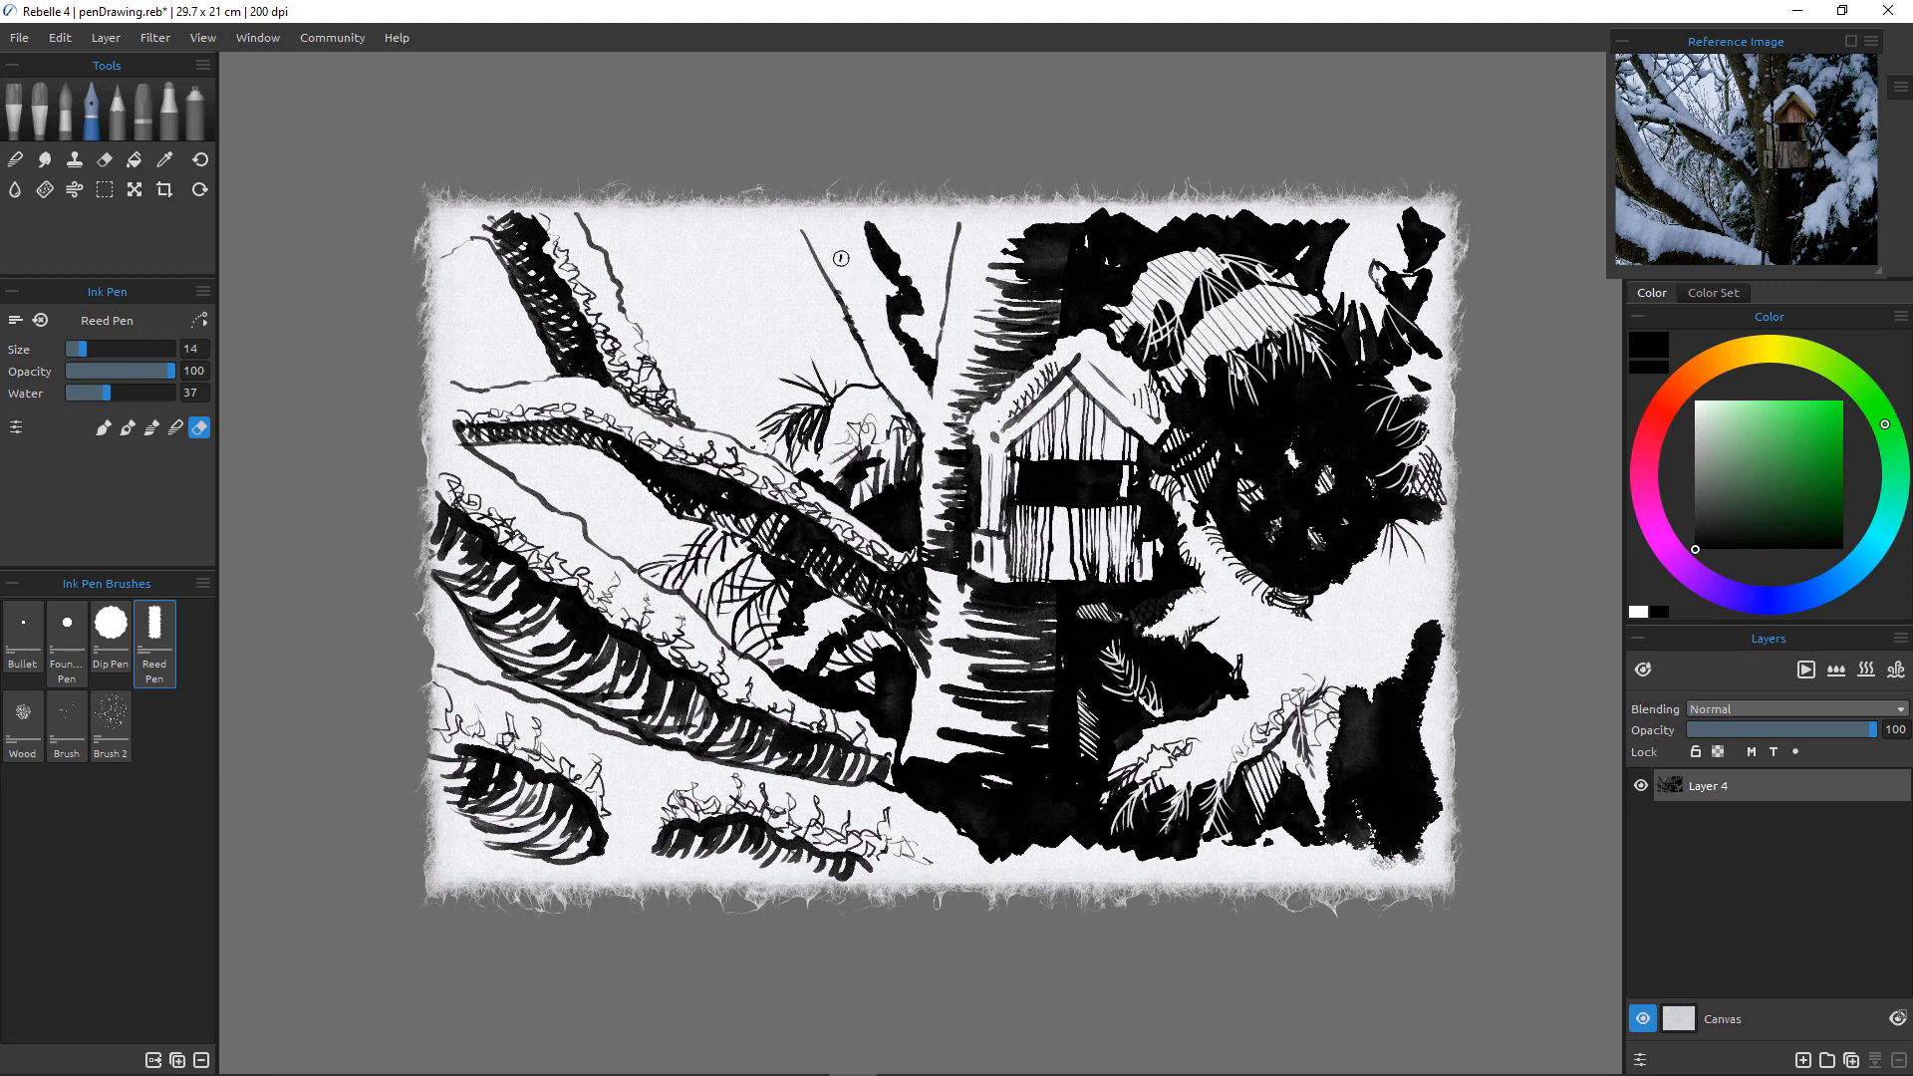
Redraw the curved bark hatching down the new branch left of the trunk with the Dip Pen in paint mode.
left_click(110, 633)
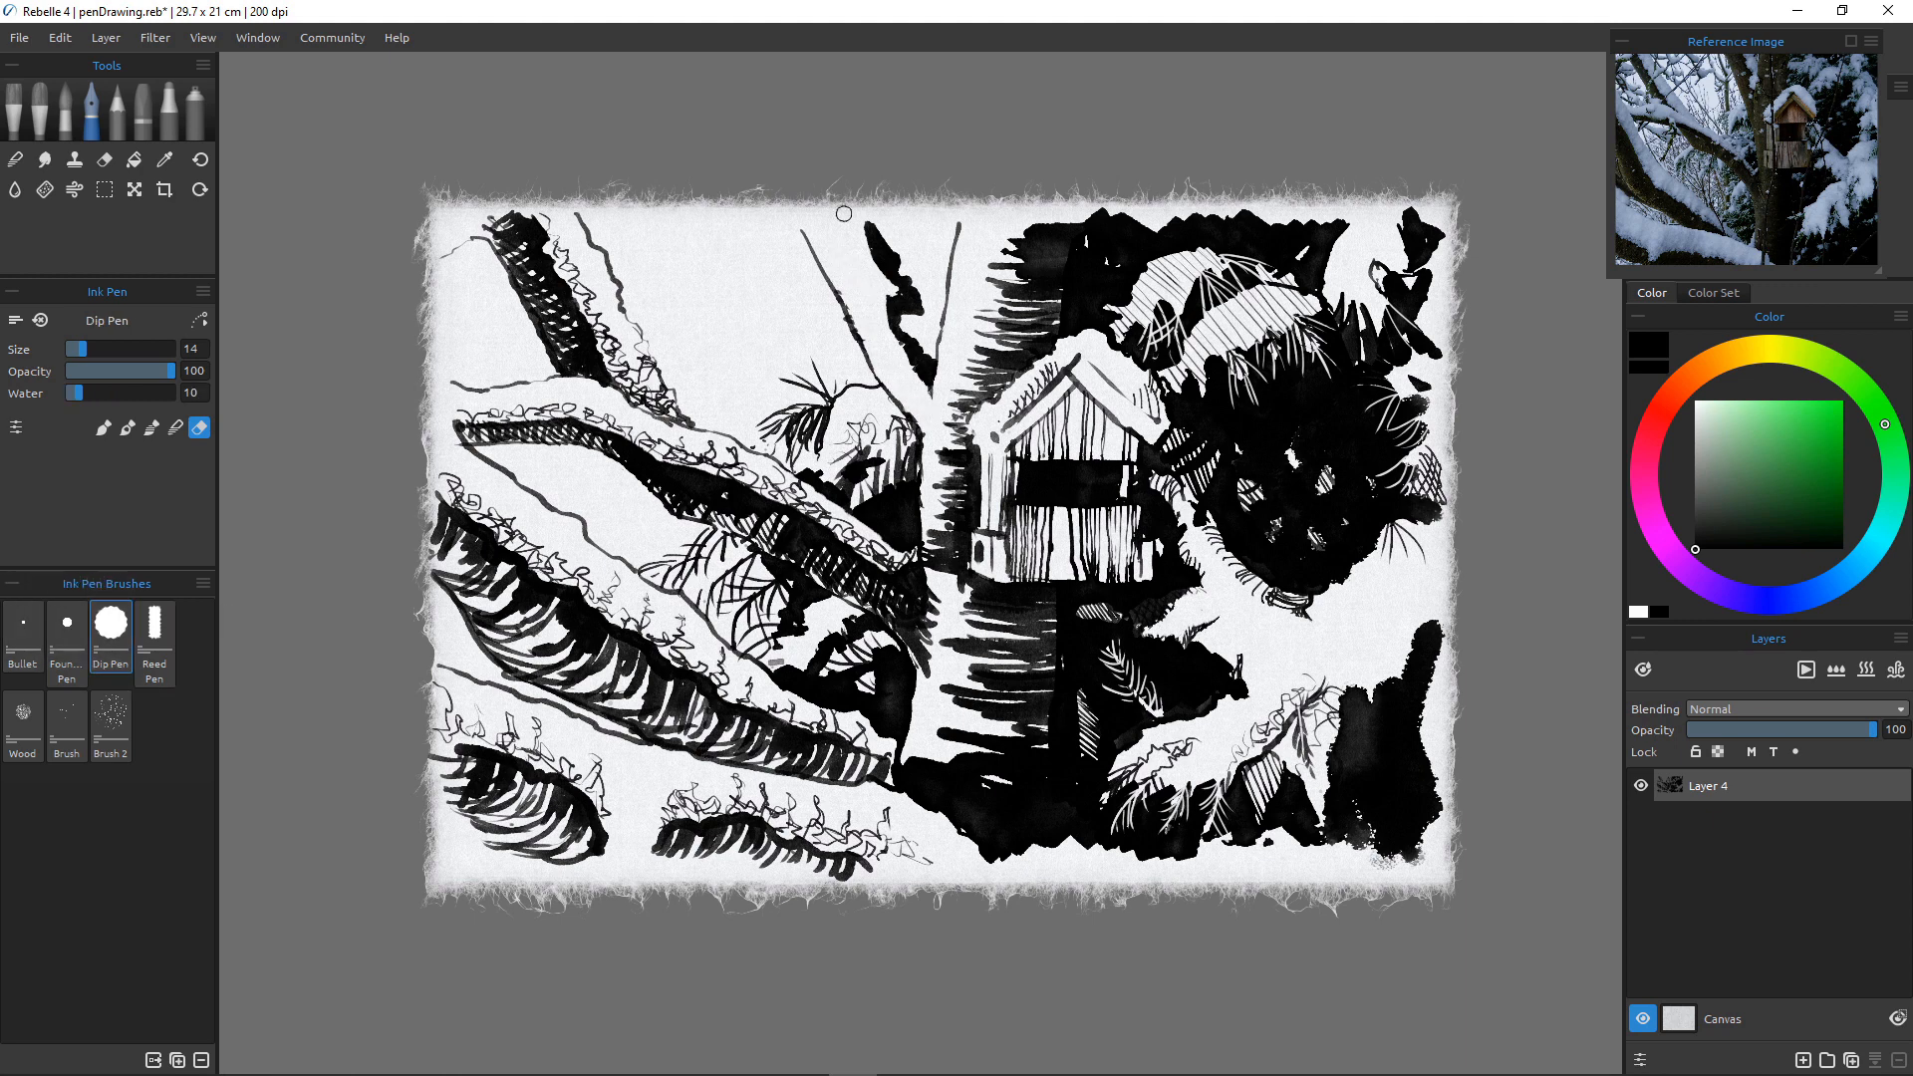
left_click(102, 428)
mouse_move(866, 228)
left_mouse_down()
mouse_move(821, 257)
mouse_move(877, 244)
mouse_move(834, 267)
mouse_move(880, 257)
mouse_move(843, 284)
mouse_move(888, 274)
mouse_move(843, 301)
mouse_move(897, 286)
mouse_move(860, 324)
mouse_move(883, 310)
mouse_move(855, 267)
left_mouse_up()
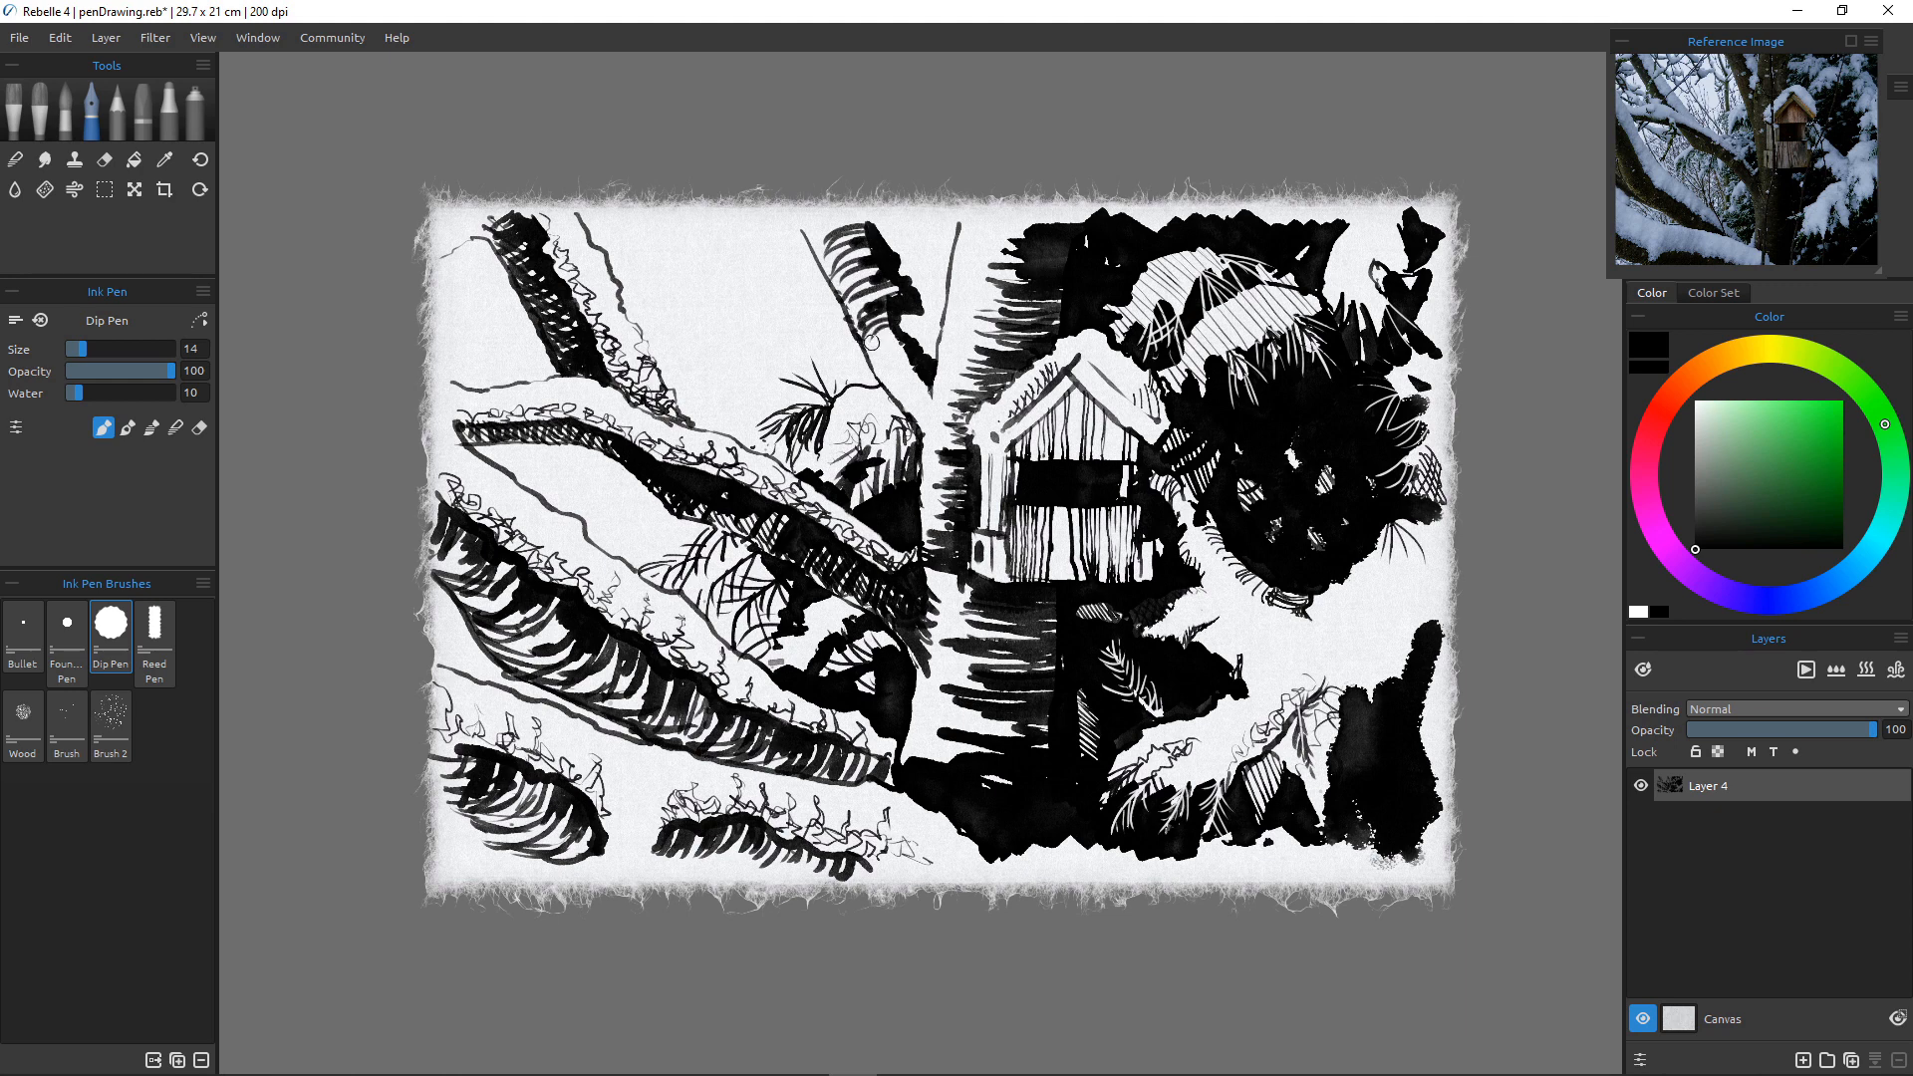
mouse_move(894, 330)
left_mouse_down()
mouse_move(879, 366)
mouse_move(928, 417)
left_mouse_up()
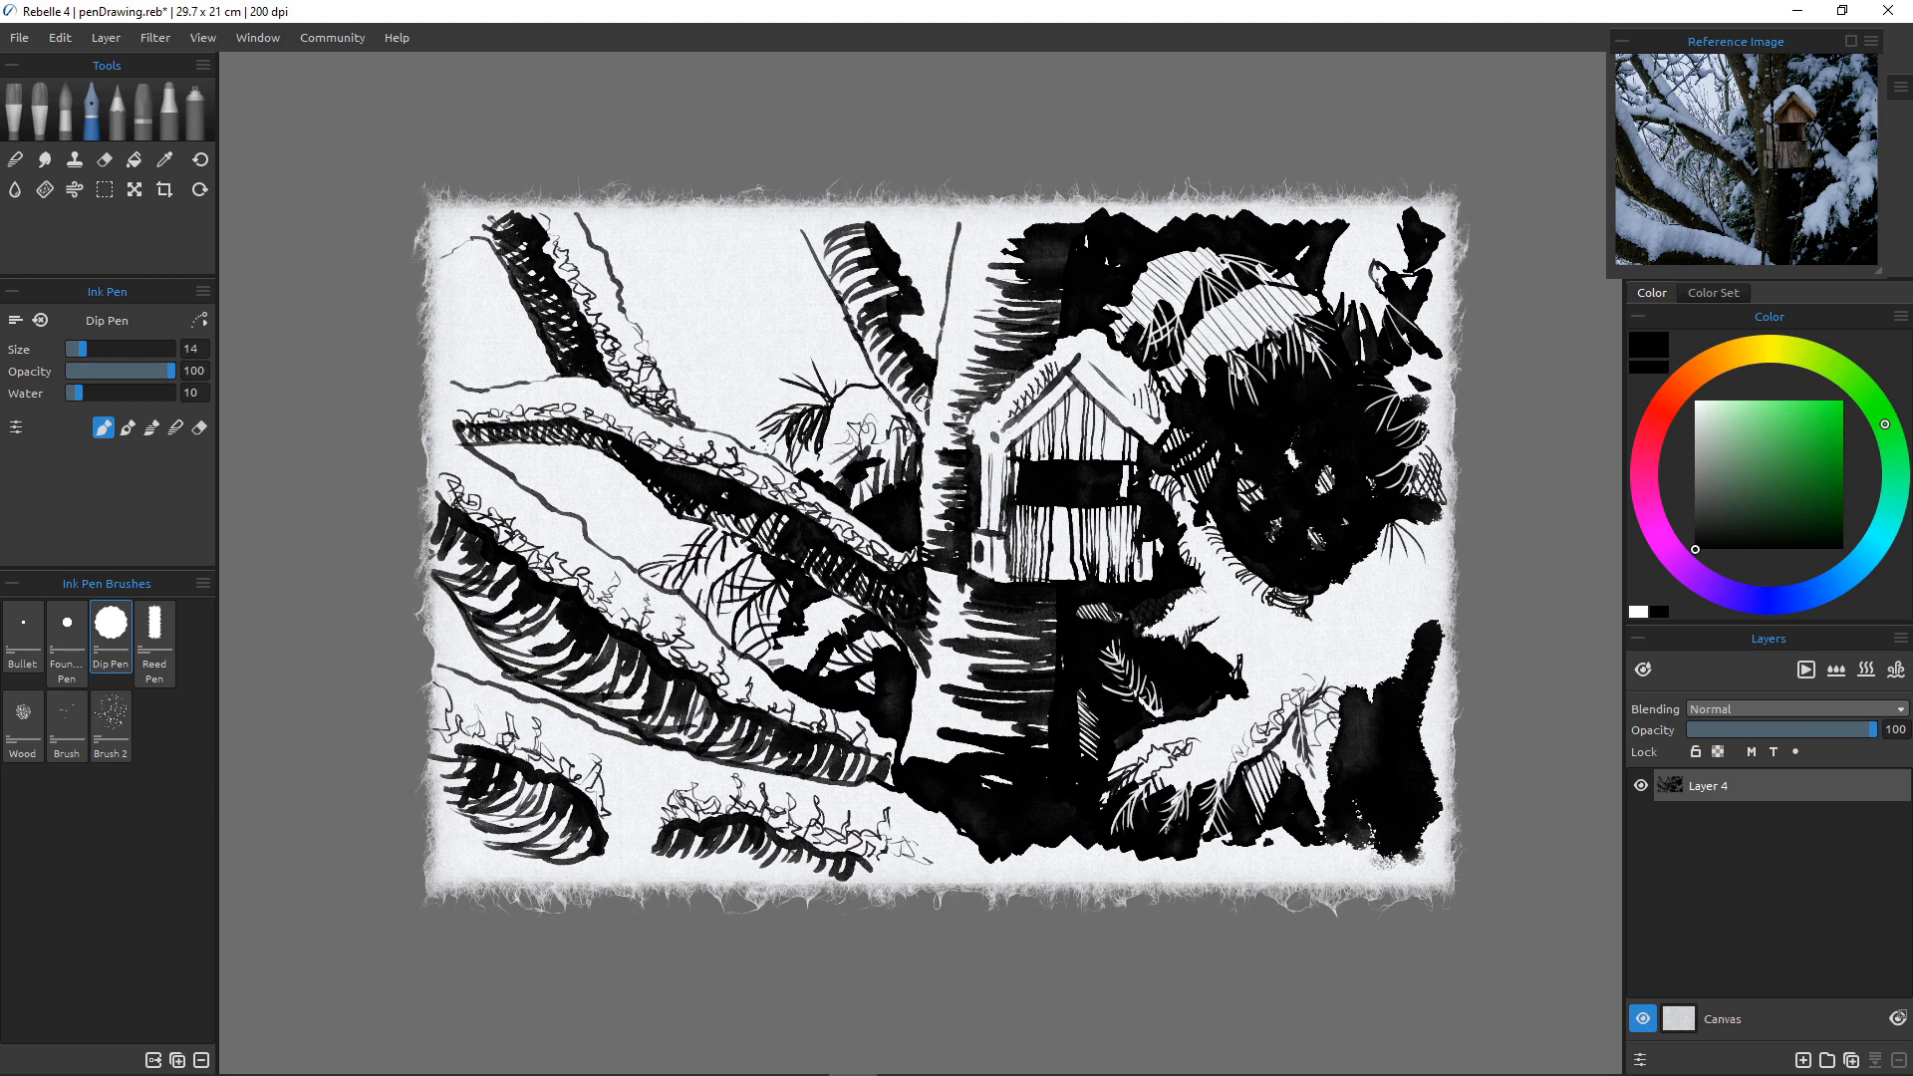
Texture the snow between the new branch and the trunk with fine Fountain Pen squiggles.
left_click(67, 643)
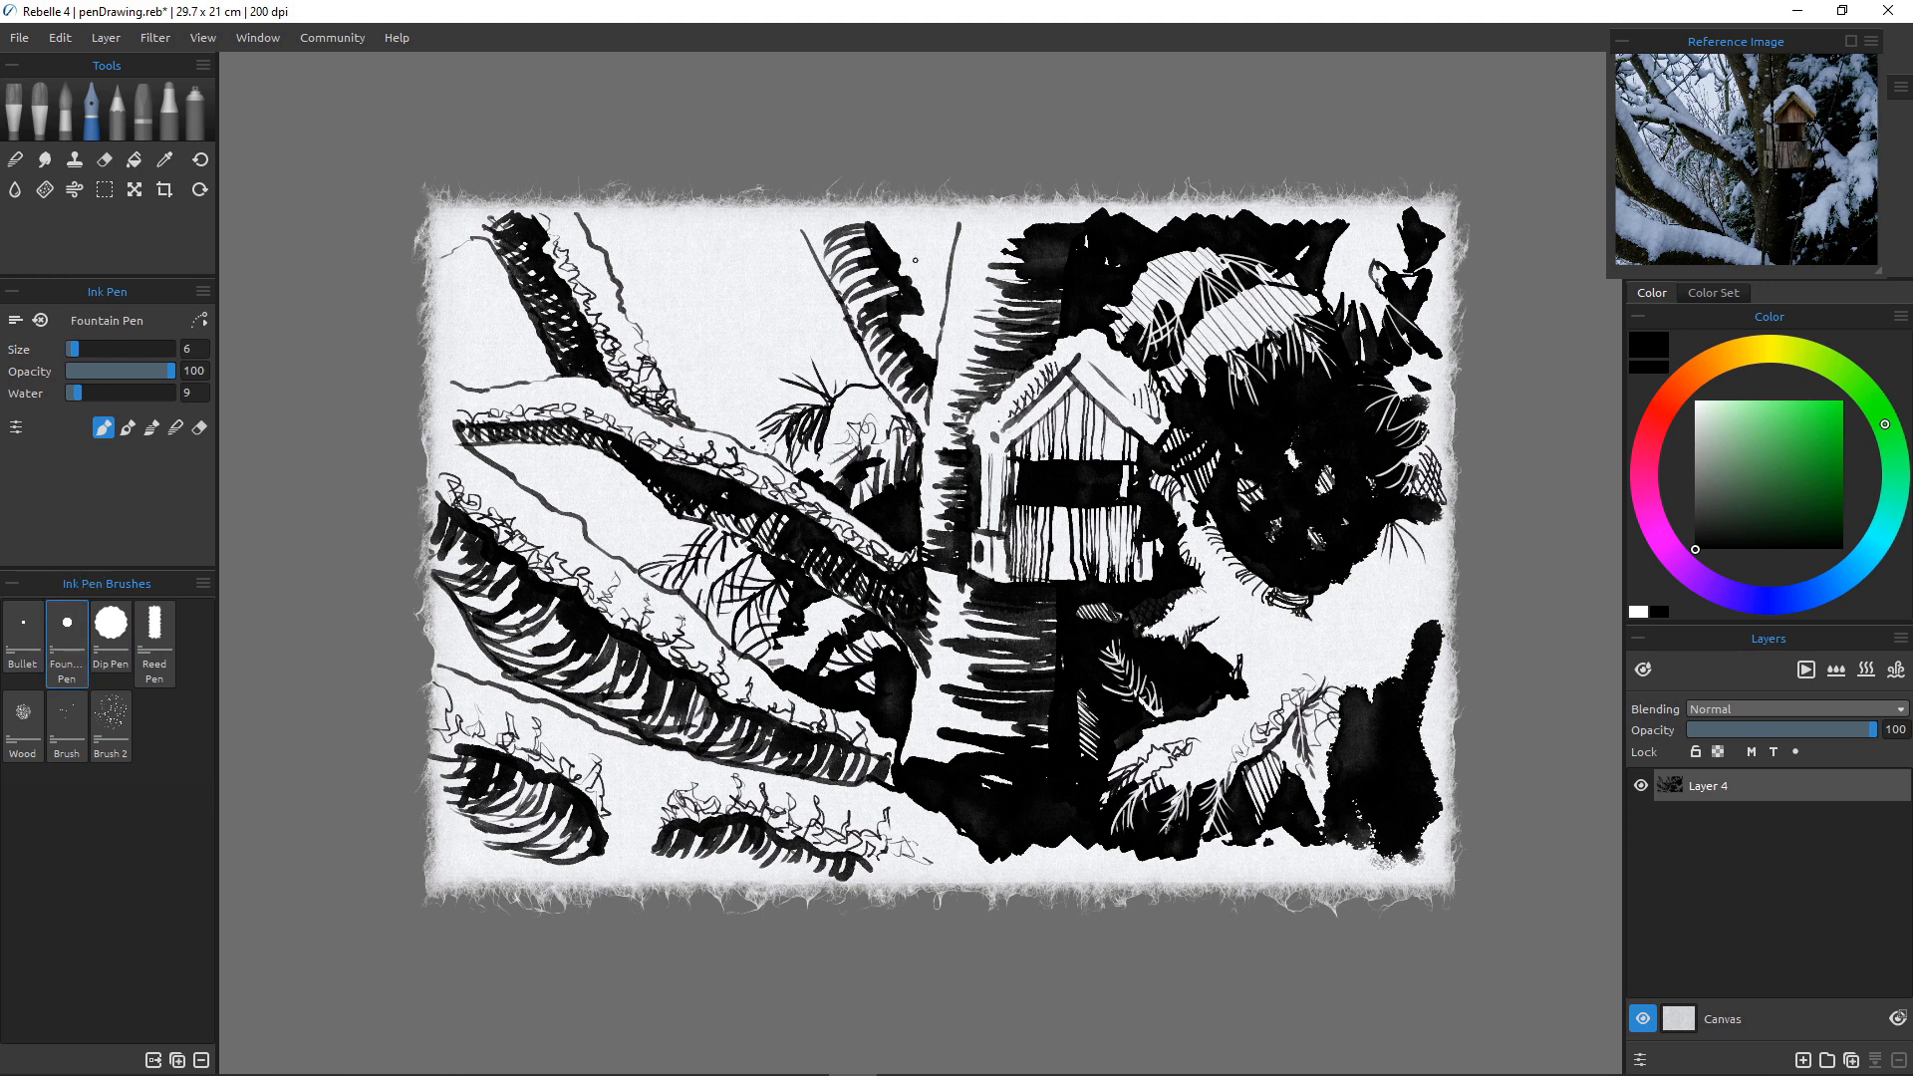
mouse_move(919, 218)
left_mouse_down()
mouse_move(949, 267)
mouse_move(928, 236)
mouse_move(936, 308)
left_mouse_up()
left_click_drag(927, 336, 937, 353)
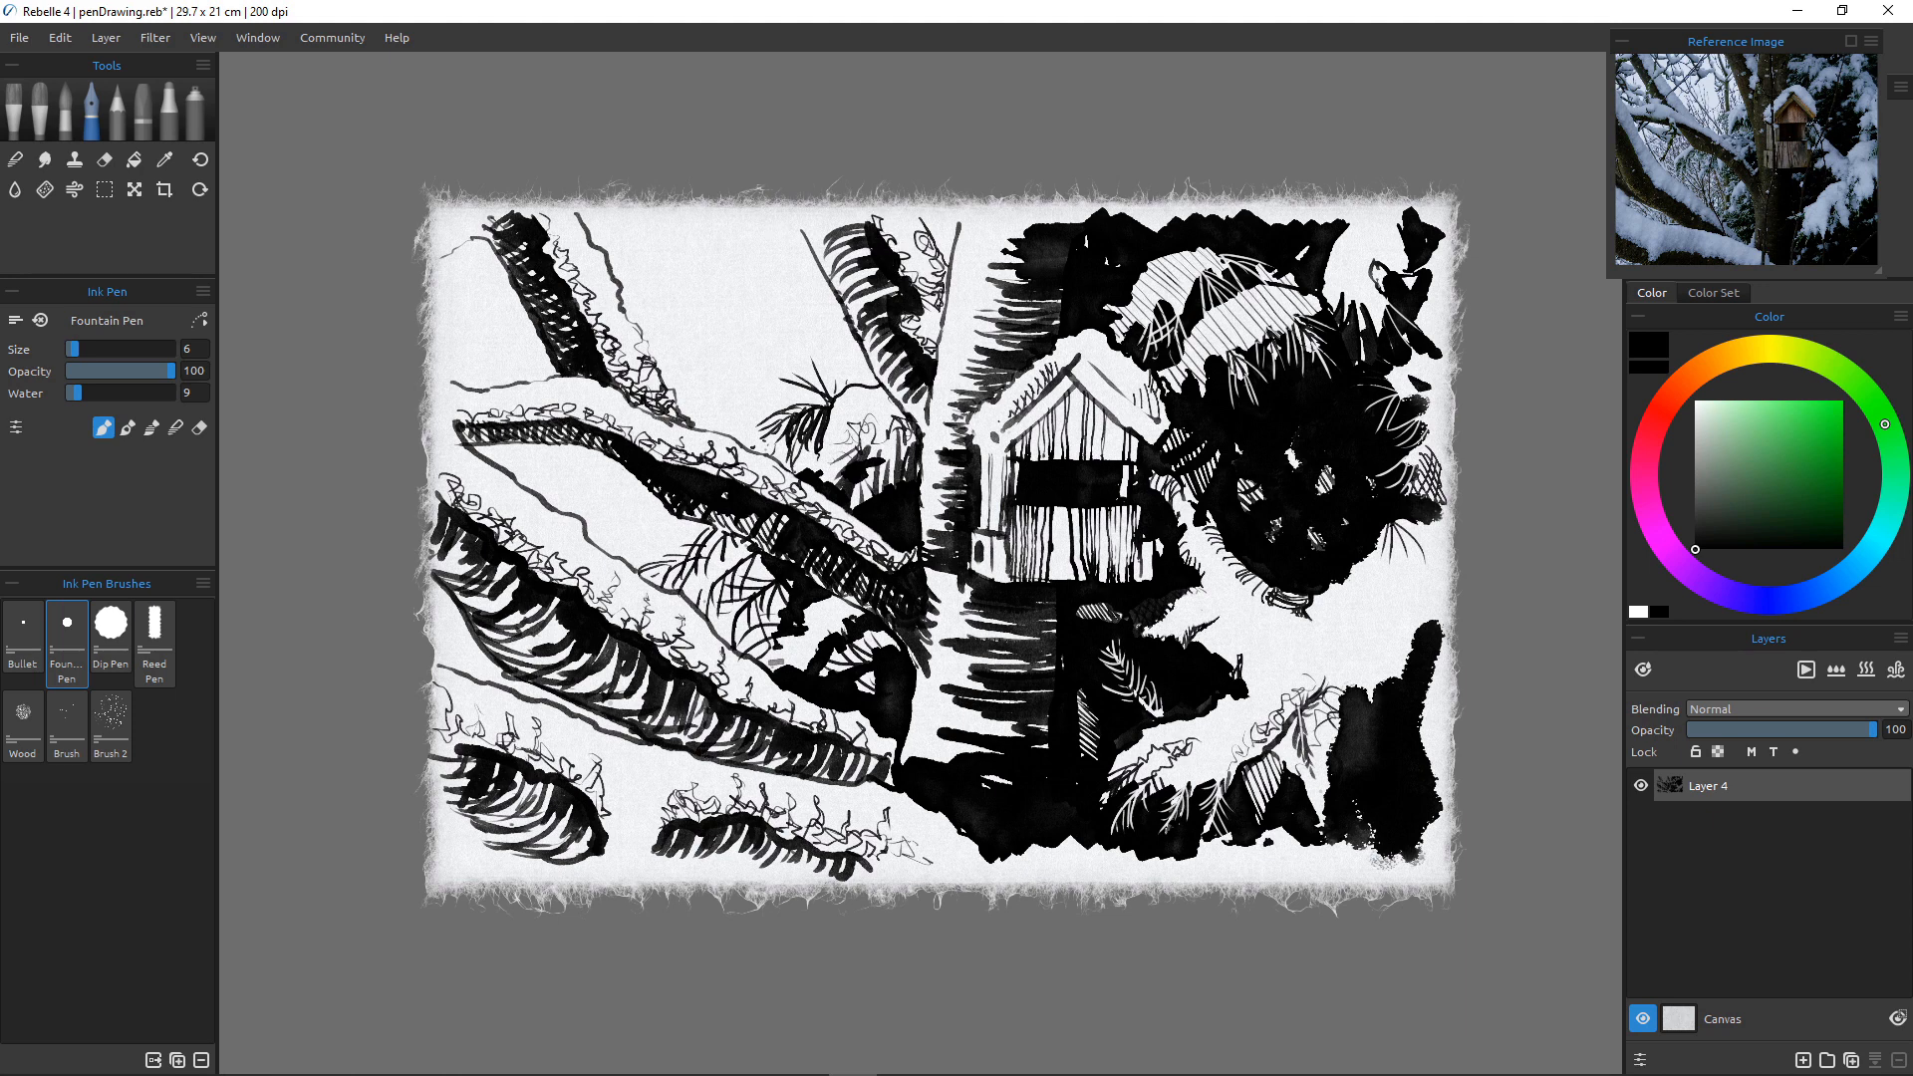
Densify the new branch's bark with a Dip Pen stroke near its upper end and fine curved Fountain Pen hatching down to the trunk.
left_click(111, 627)
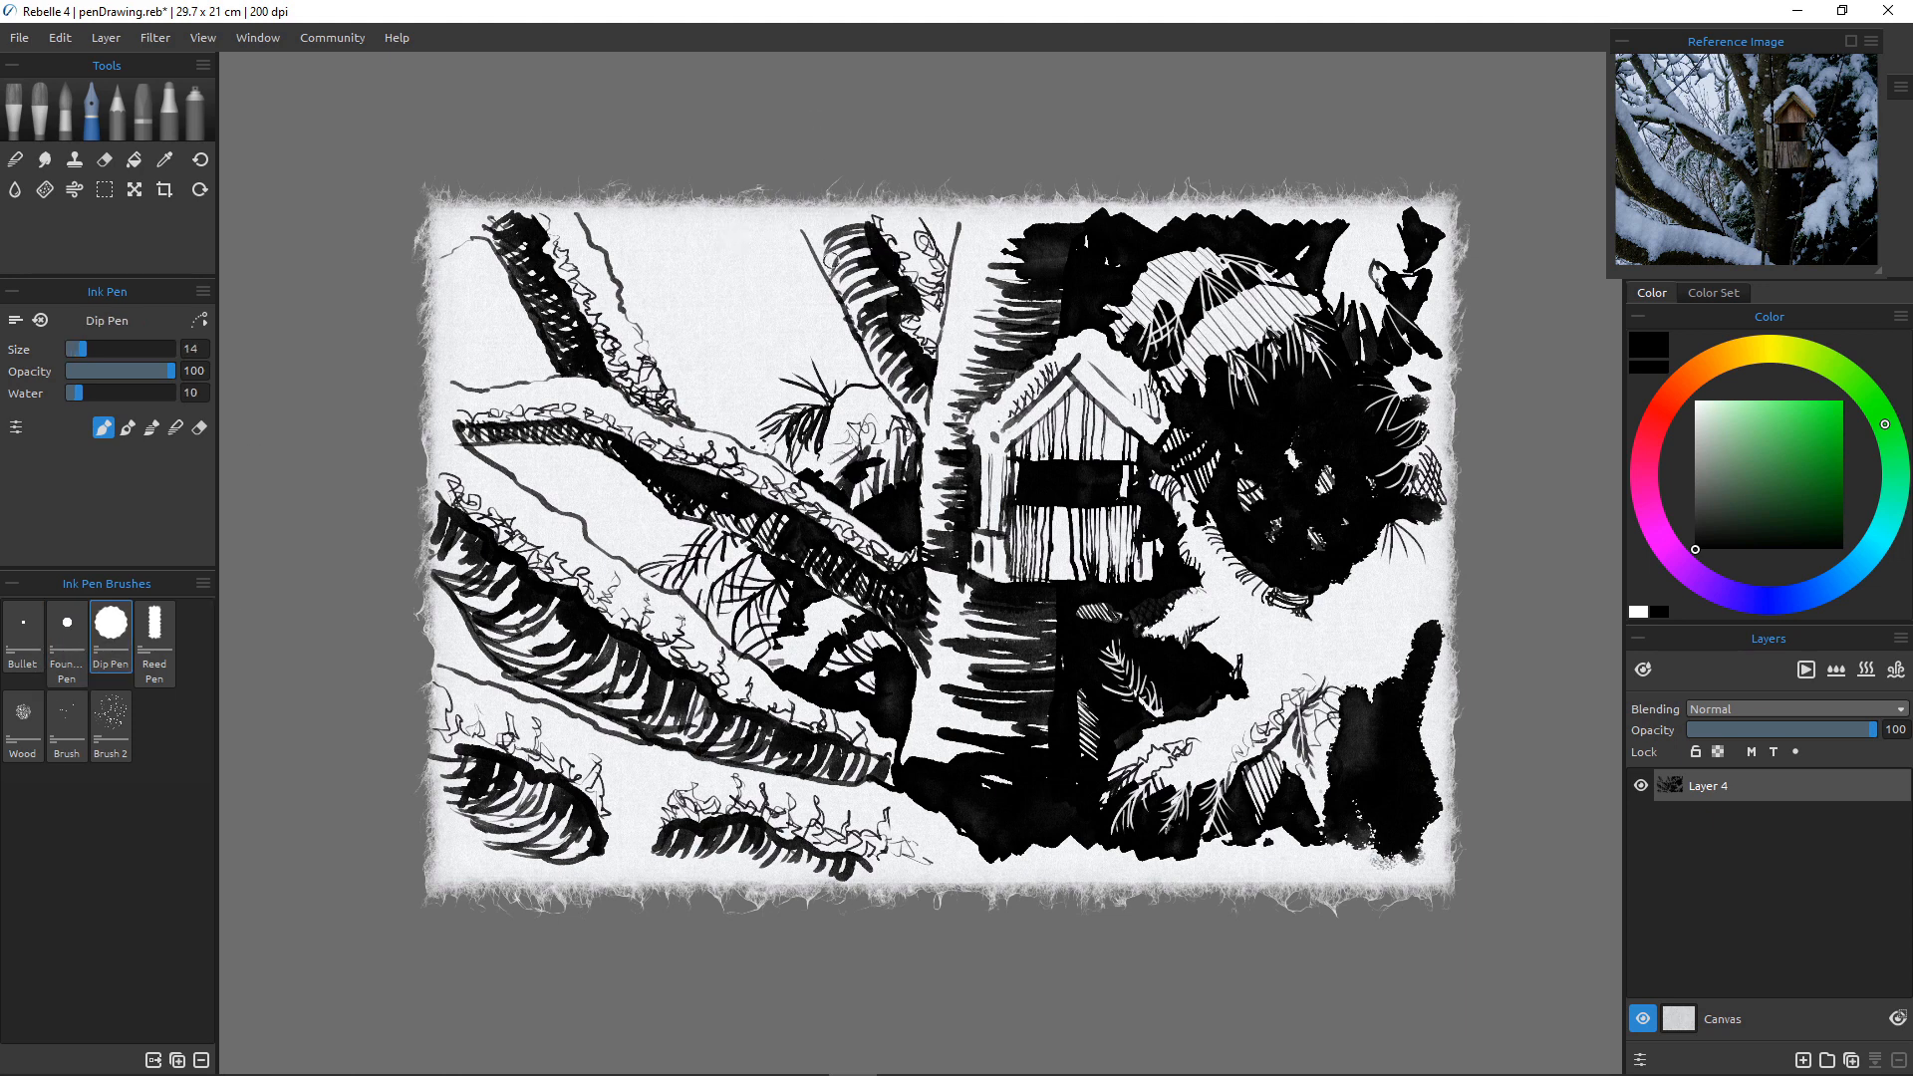
left_click_drag(809, 246, 836, 230)
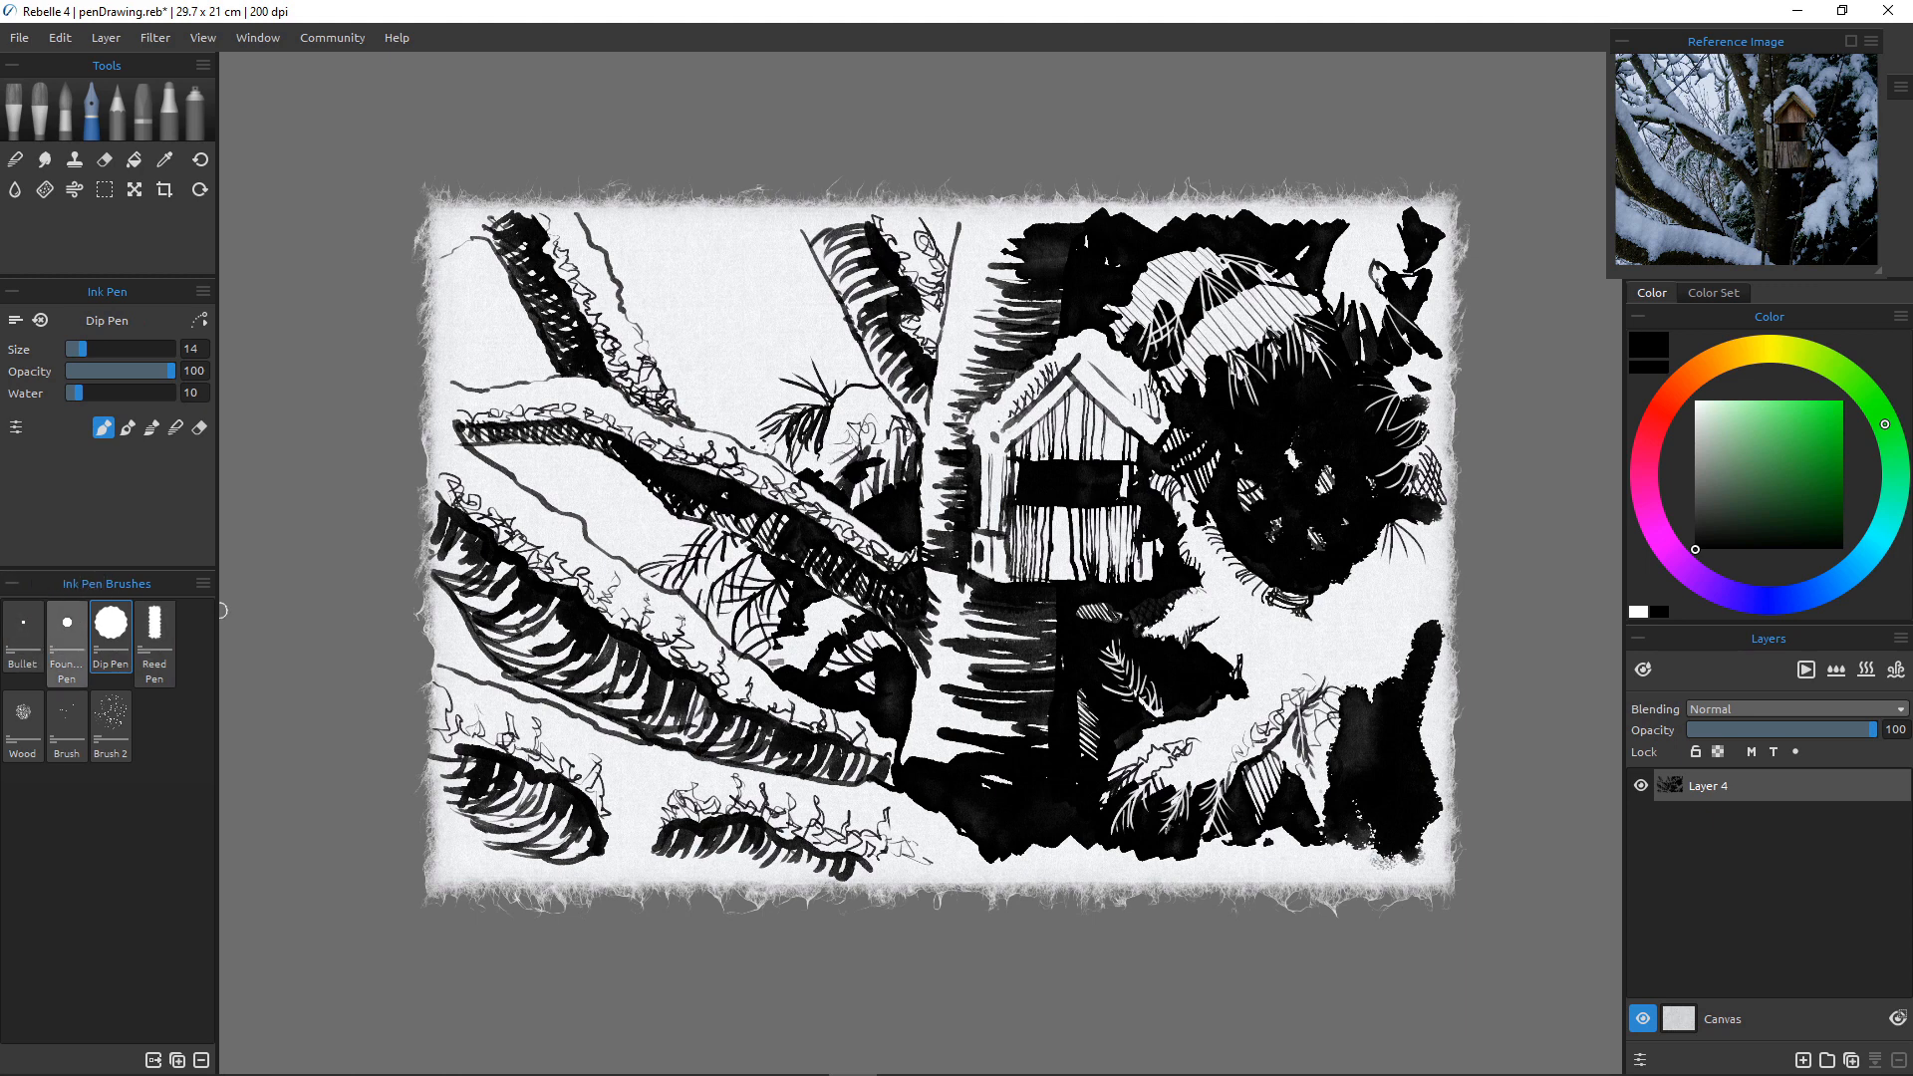
left_click(67, 638)
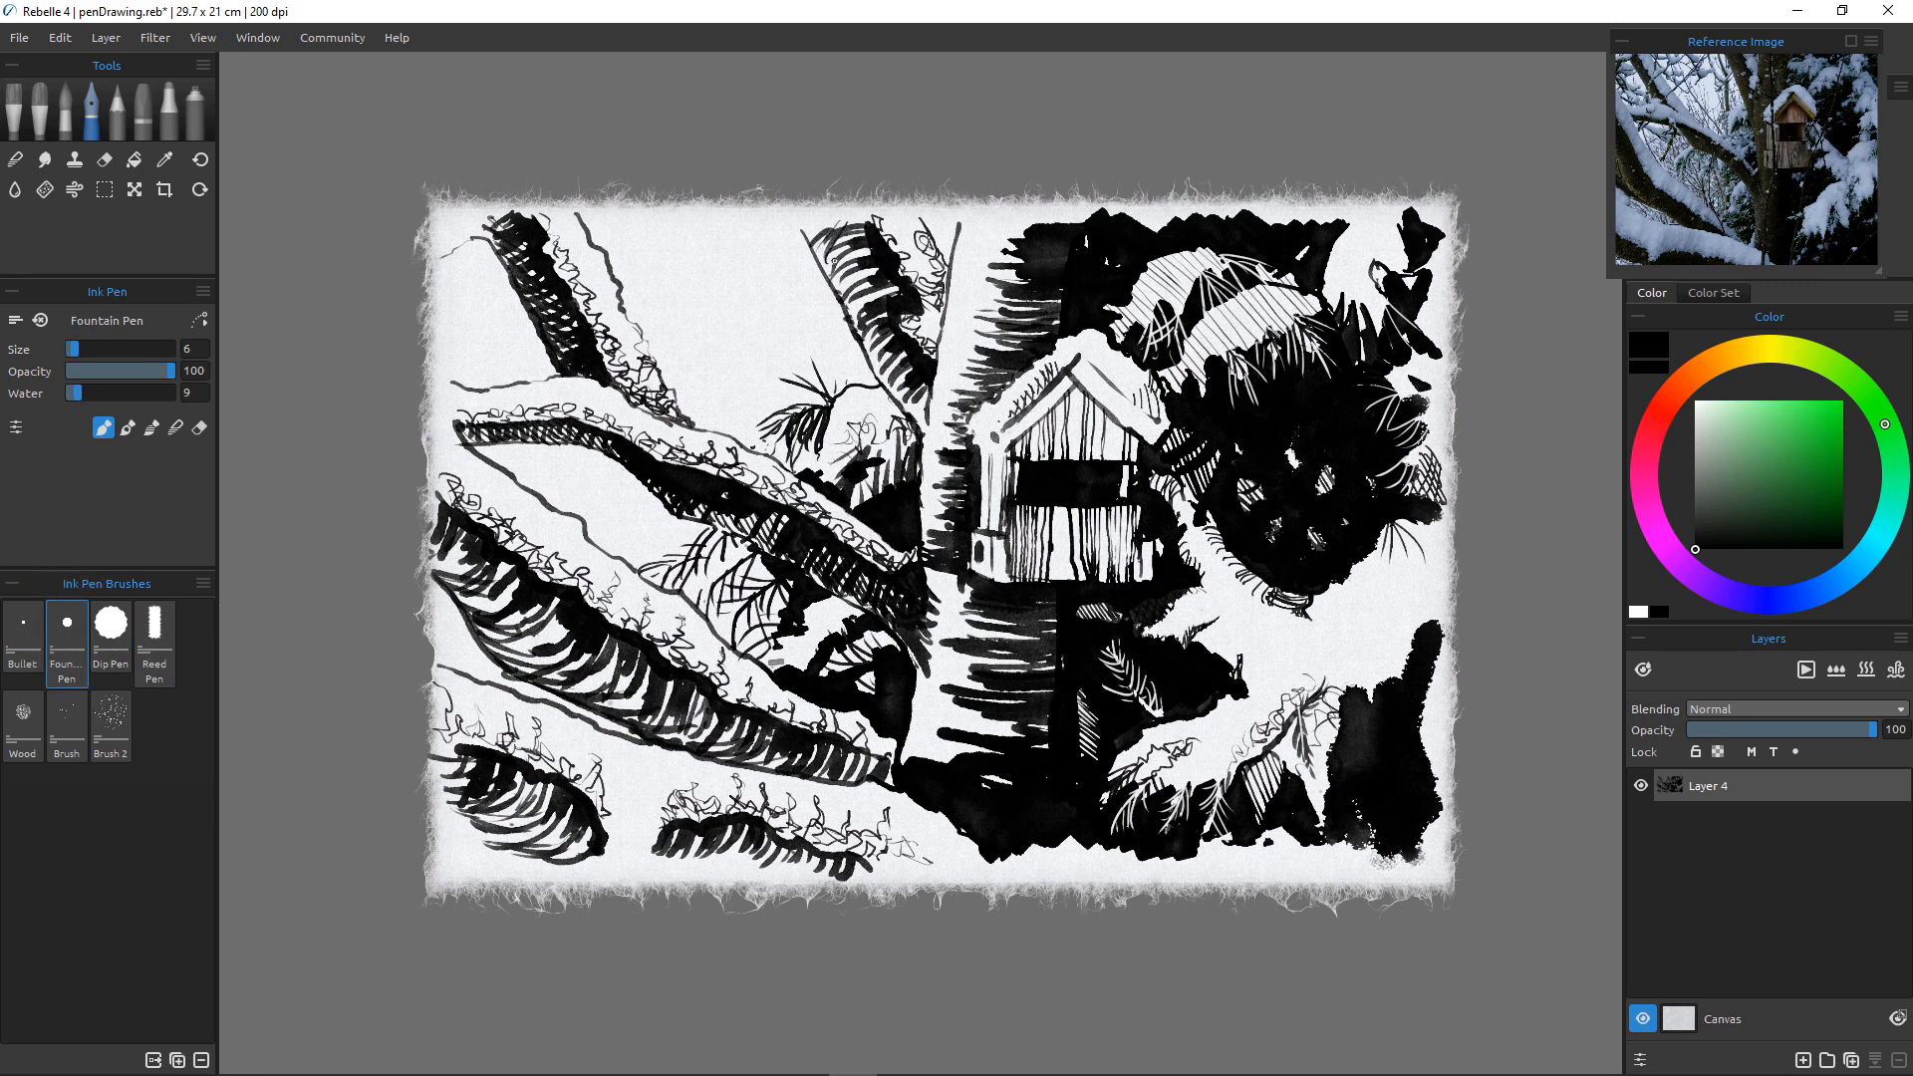
left_click_drag(834, 261, 867, 230)
mouse_move(843, 297)
left_mouse_down()
mouse_move(873, 224)
mouse_move(877, 265)
left_mouse_up()
left_click_drag(858, 339, 887, 285)
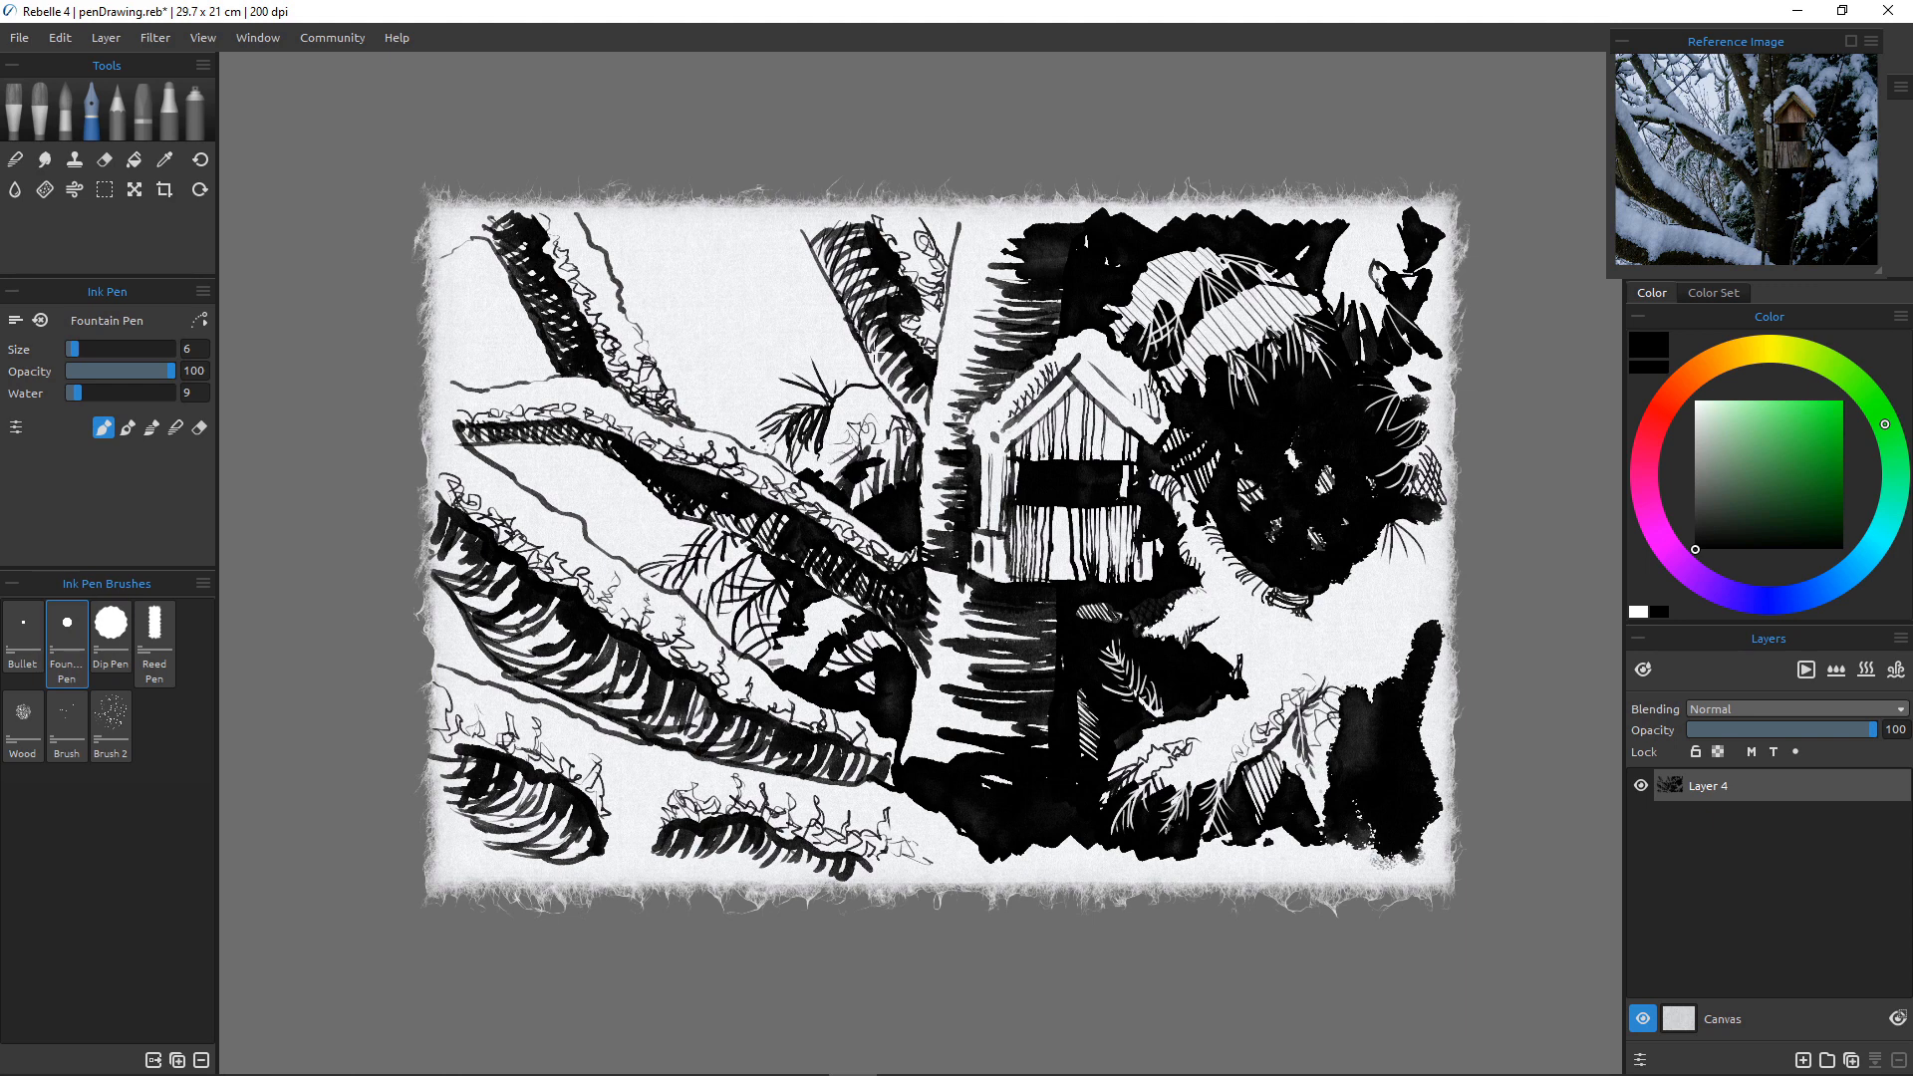
left_click_drag(865, 368, 885, 341)
left_click_drag(875, 386, 893, 327)
left_click_drag(894, 399, 909, 338)
mouse_move(923, 436)
left_mouse_down()
mouse_move(909, 371)
mouse_move(922, 387)
left_mouse_up()
Thicken the trunk's upper left contour with the Dip Pen and add short horizontal bark strokes along it.
left_click(111, 633)
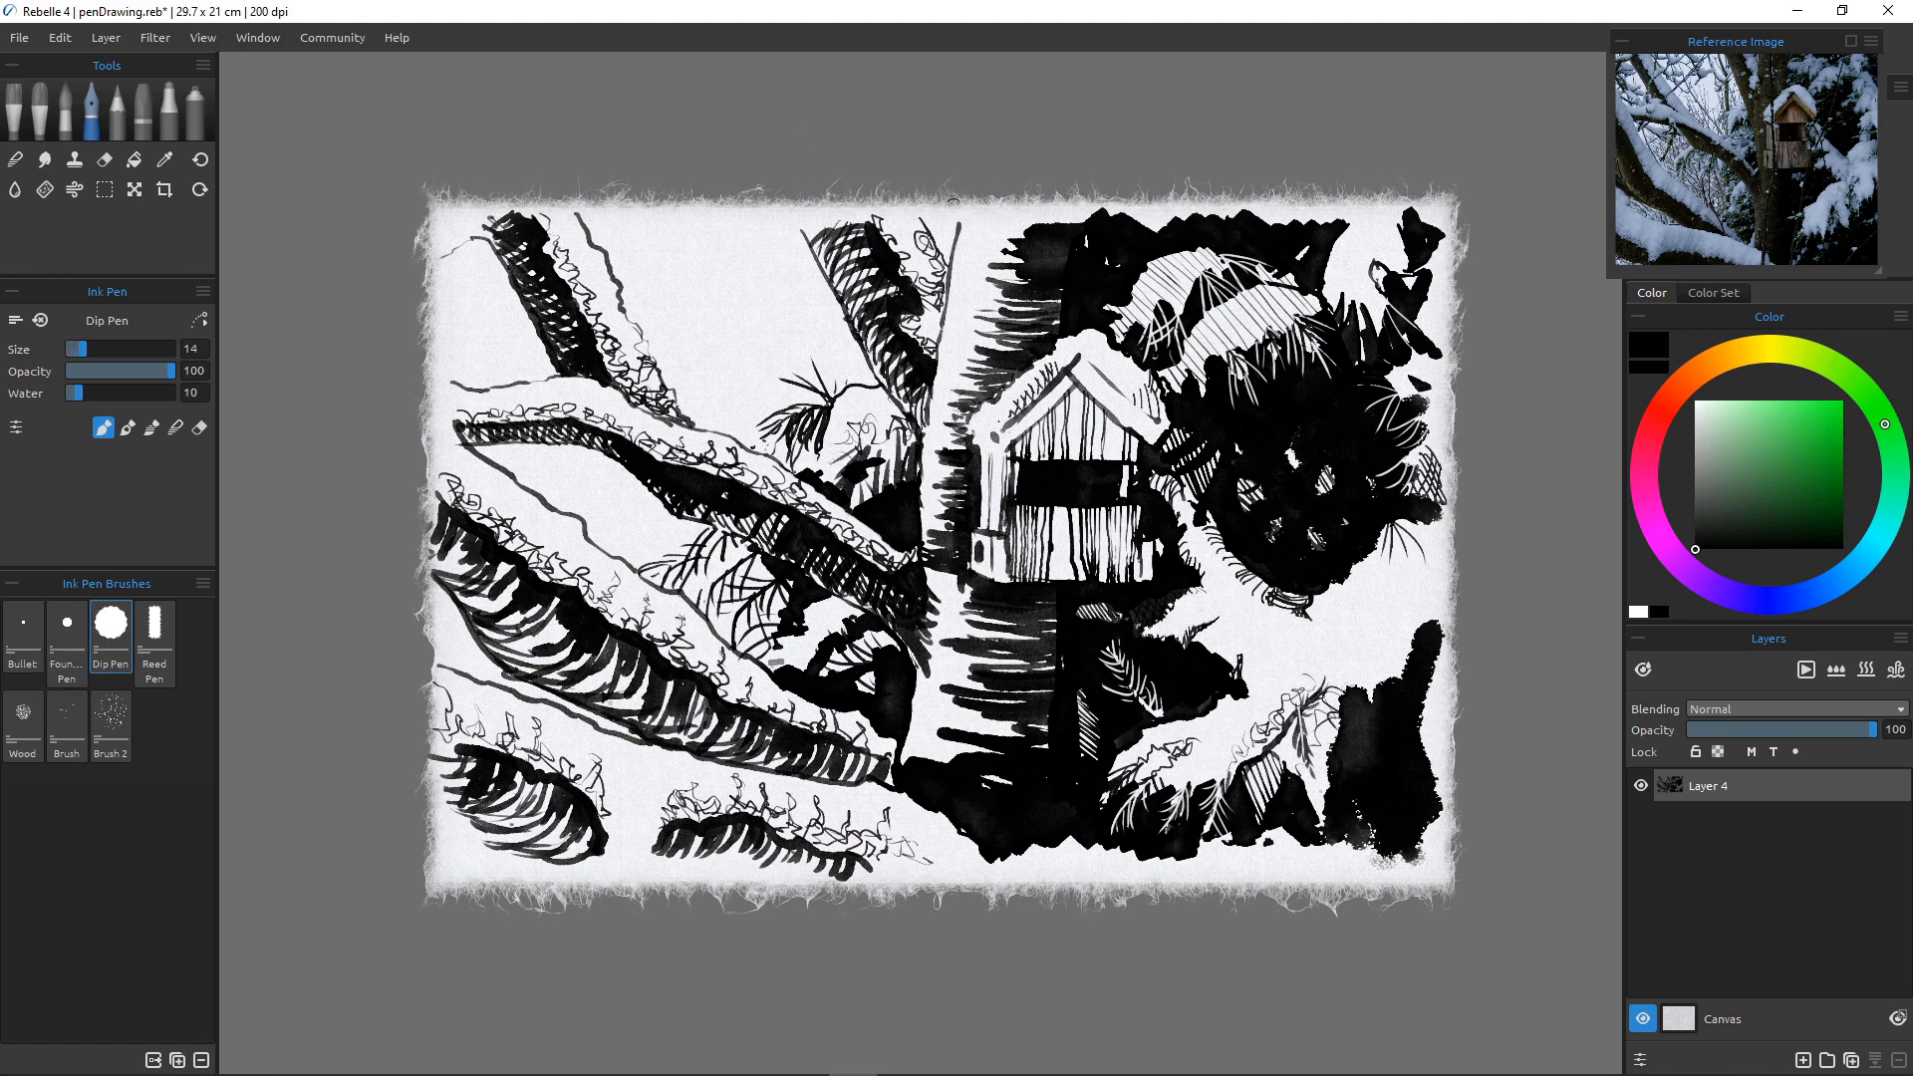
mouse_move(960, 236)
left_mouse_down()
mouse_move(1010, 249)
mouse_move(958, 232)
mouse_move(958, 252)
mouse_move(990, 256)
mouse_move(953, 266)
mouse_move(961, 249)
mouse_move(950, 284)
mouse_move(979, 271)
mouse_move(951, 284)
mouse_move(987, 290)
mouse_move(948, 287)
mouse_move(949, 307)
mouse_move(988, 307)
mouse_move(948, 319)
left_mouse_up()
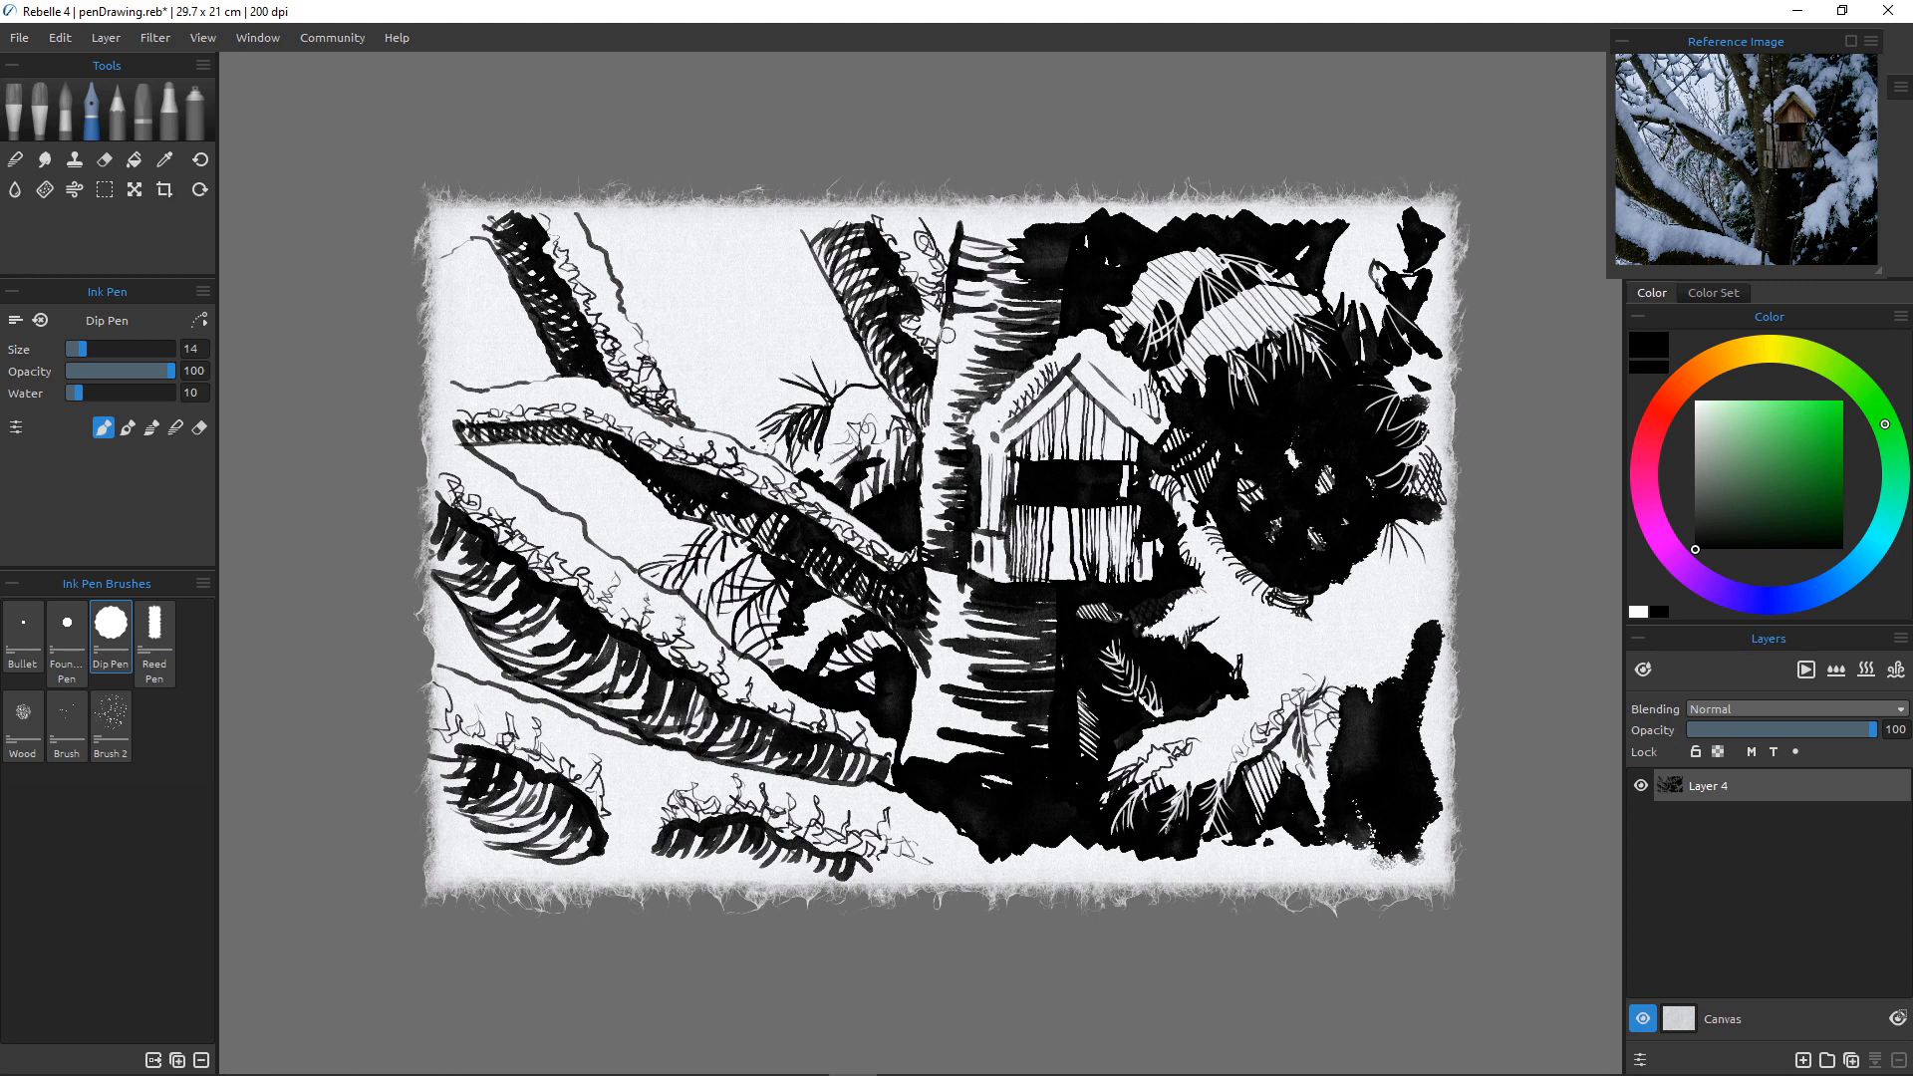
mouse_move(950, 327)
left_mouse_down()
mouse_move(943, 371)
mouse_move(944, 342)
mouse_move(991, 359)
mouse_move(931, 356)
mouse_move(936, 397)
left_mouse_up()
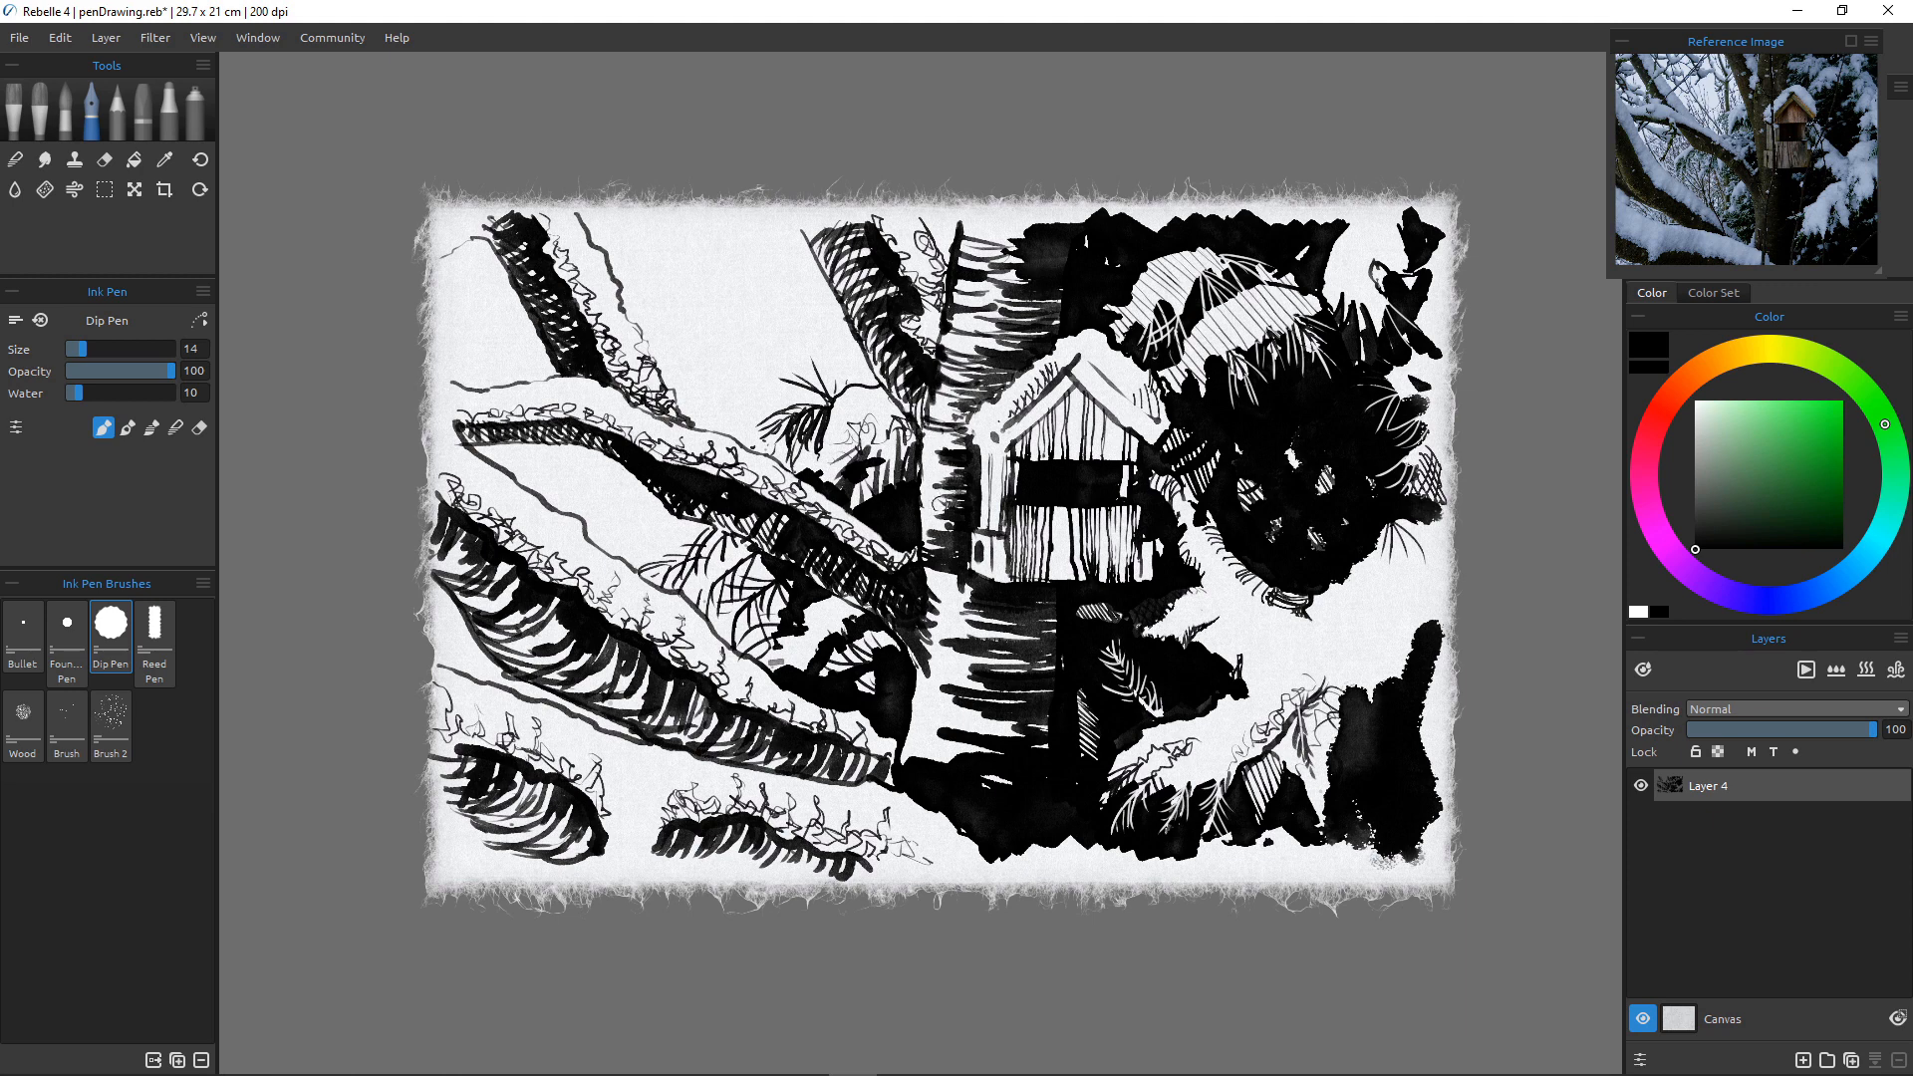
mouse_move(700, 299)
left_mouse_down()
mouse_move(754, 300)
mouse_move(727, 322)
mouse_move(749, 321)
mouse_move(743, 345)
left_mouse_up()
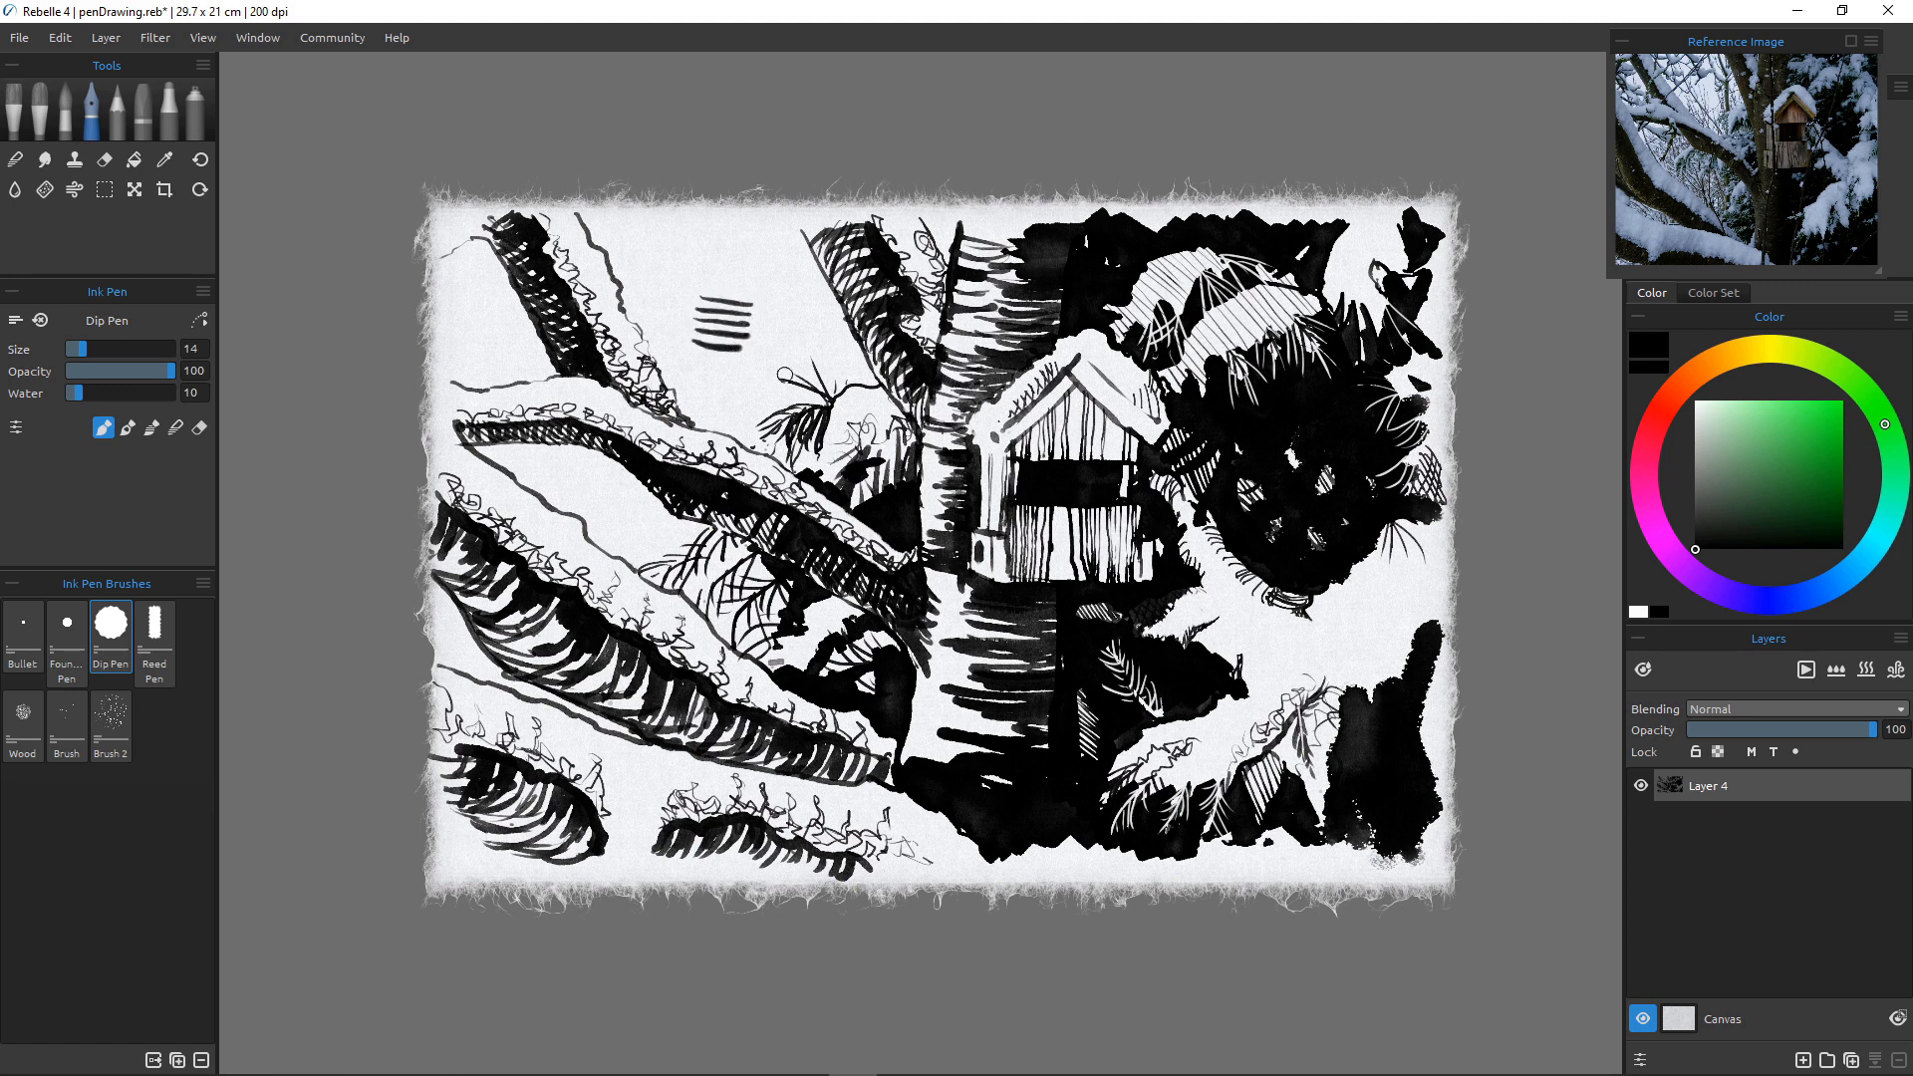
key("ctrl+z")
key("ctrl+z")
key("ctrl+z")
key("ctrl+z")
key("ctrl+z")
key("ctrl+z")
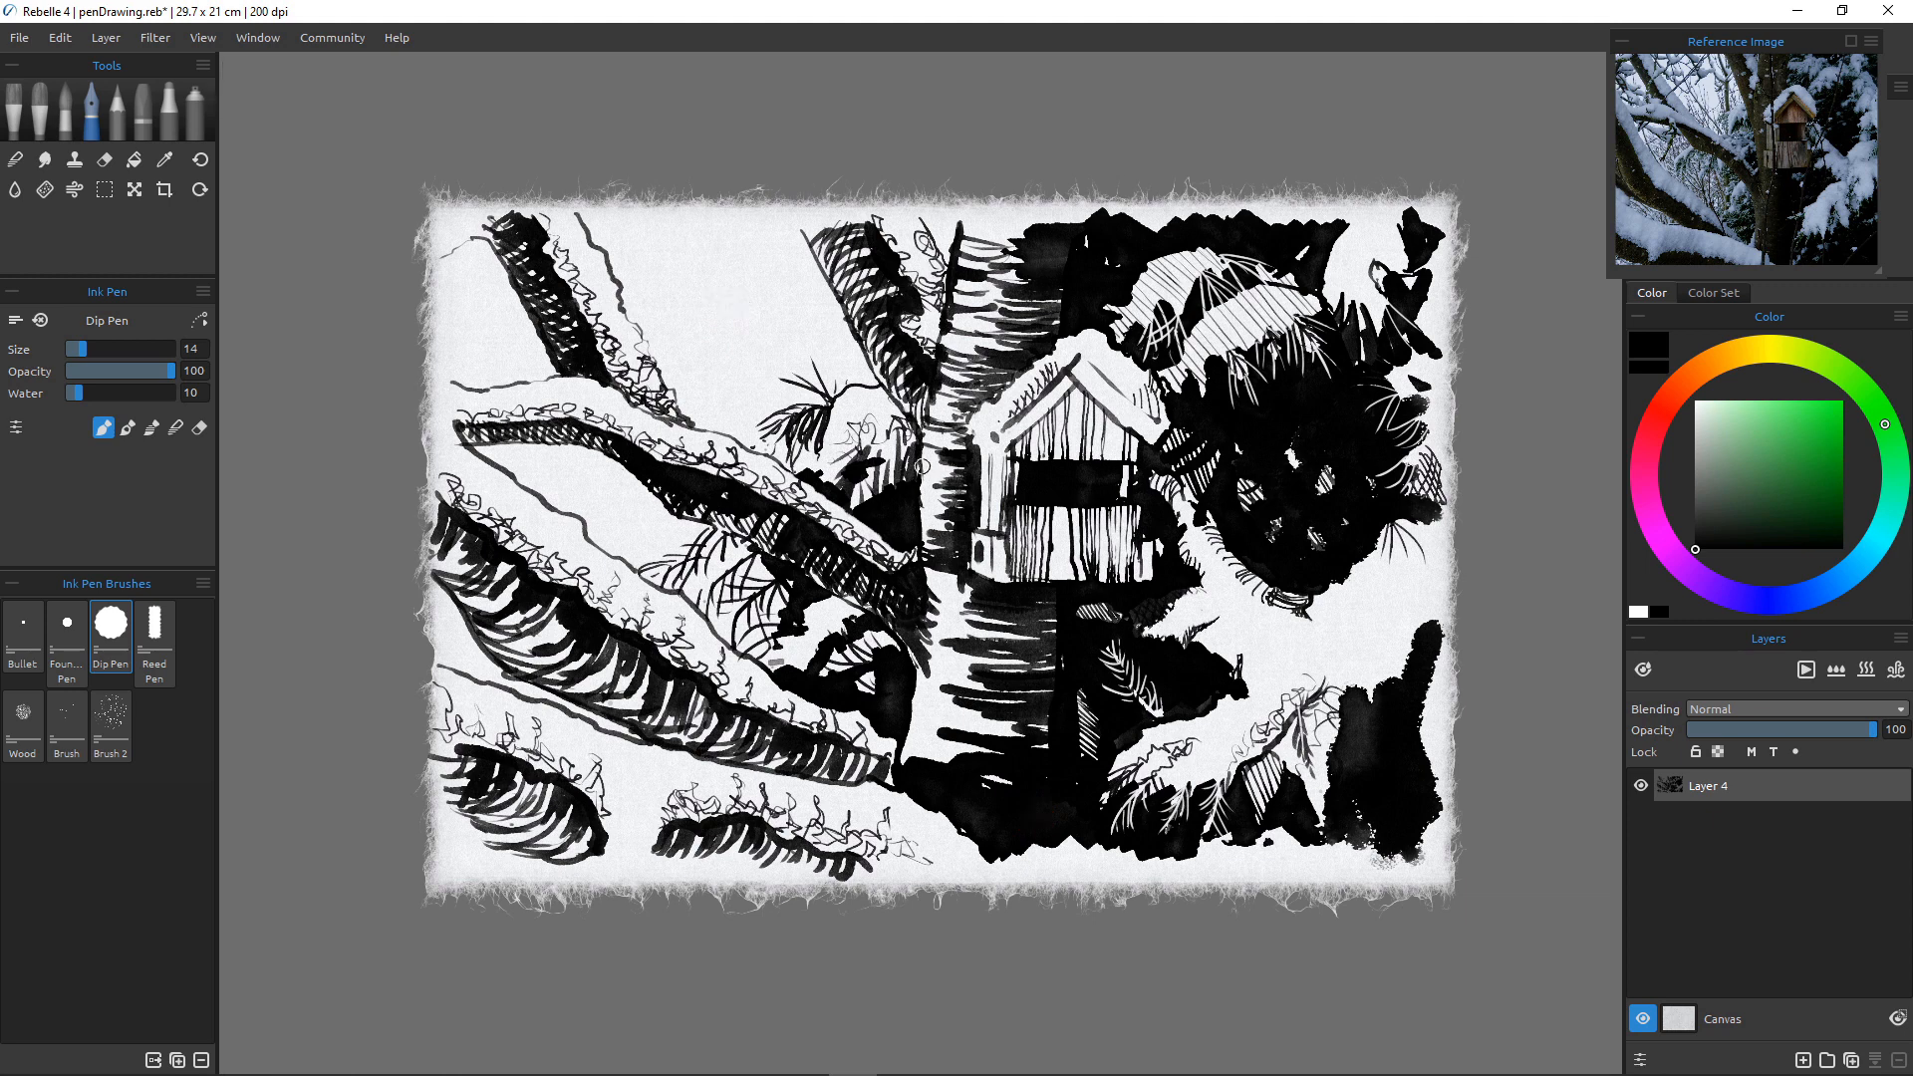
Continue the Dip Pen hatching down the trunk's left side to its base and darken the underside of the long lower branch.
mouse_move(912, 464)
left_mouse_down()
mouse_move(913, 517)
mouse_move(949, 531)
left_mouse_up()
mouse_move(928, 577)
left_mouse_down()
mouse_move(955, 635)
mouse_move(915, 602)
mouse_move(924, 707)
mouse_move(944, 668)
mouse_move(902, 675)
mouse_move(977, 688)
mouse_move(913, 695)
mouse_move(945, 707)
mouse_move(896, 723)
mouse_move(918, 767)
mouse_move(894, 732)
mouse_move(963, 754)
left_mouse_up()
left_click_drag(906, 750, 955, 762)
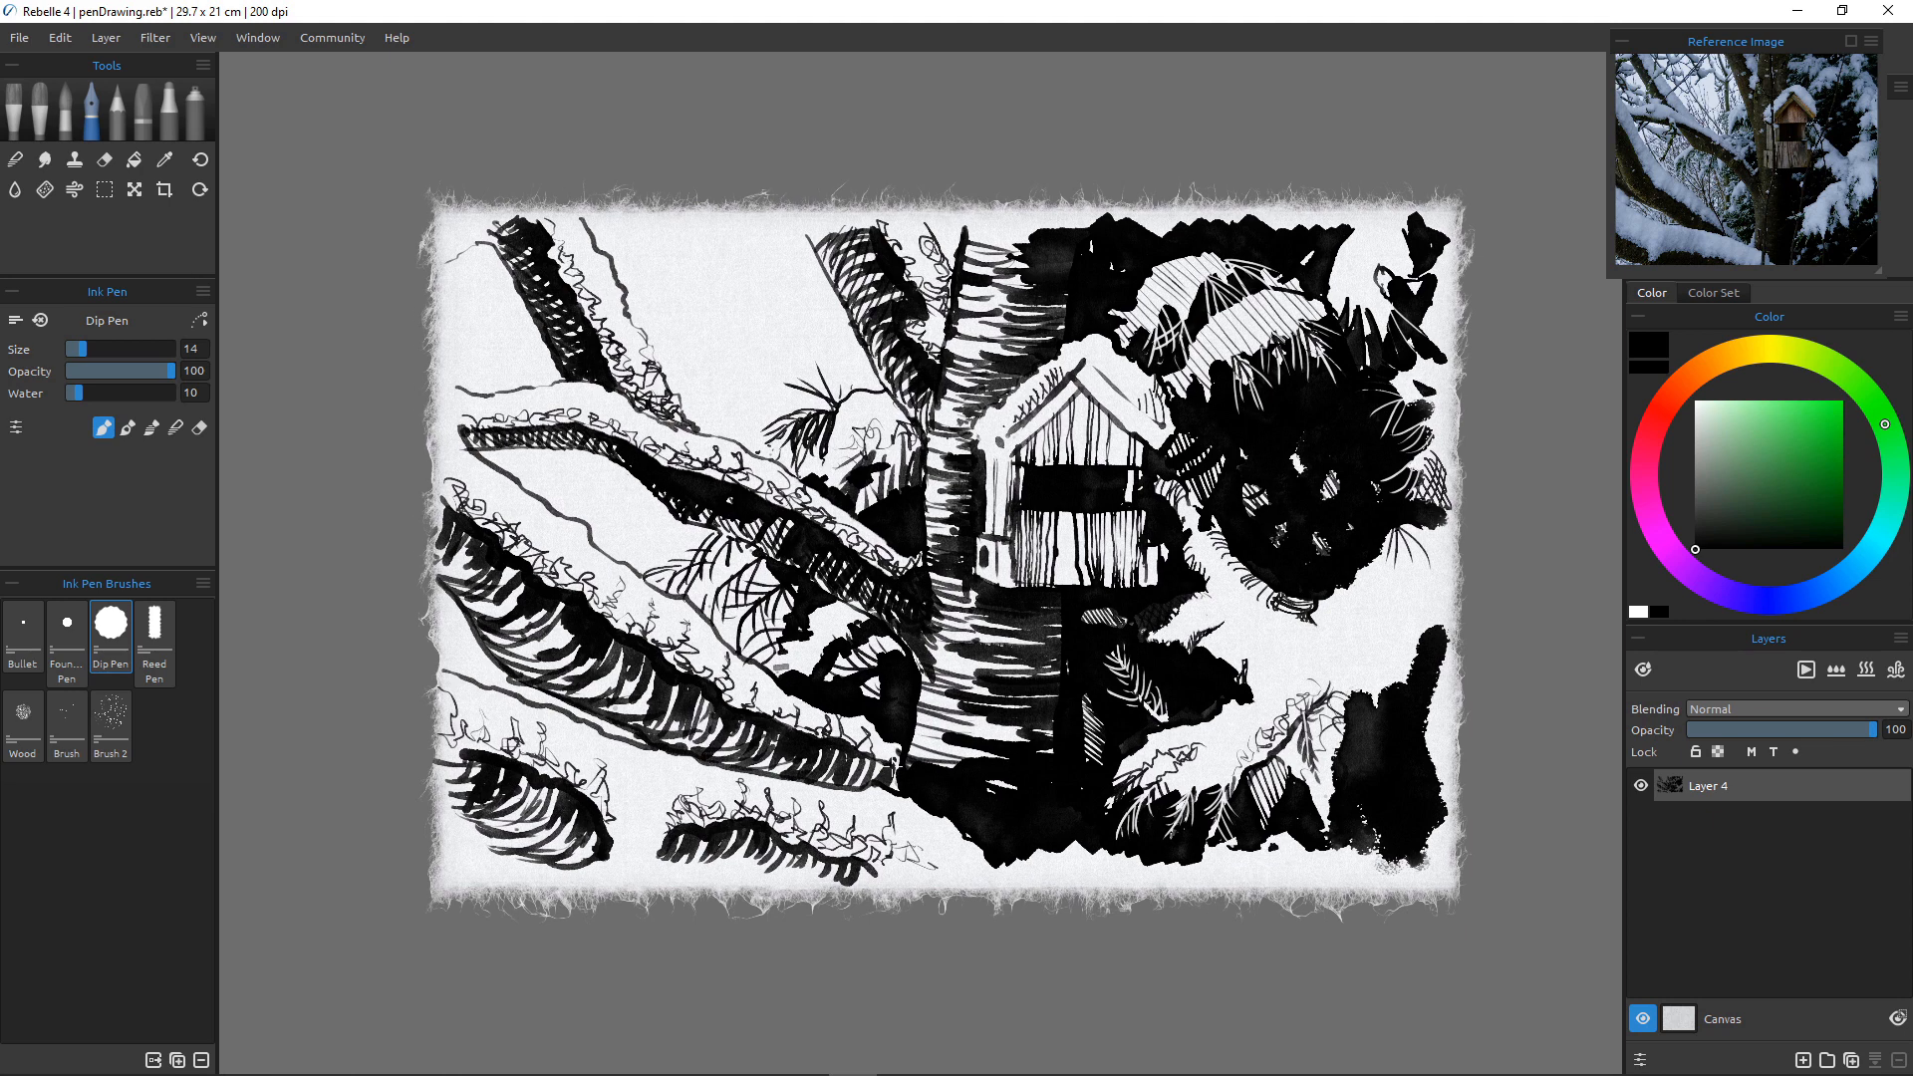
mouse_move(896, 758)
left_mouse_down()
mouse_move(888, 784)
mouse_move(825, 776)
mouse_move(944, 812)
left_mouse_up()
mouse_move(796, 774)
left_mouse_down()
mouse_move(872, 792)
mouse_move(653, 742)
left_mouse_up()
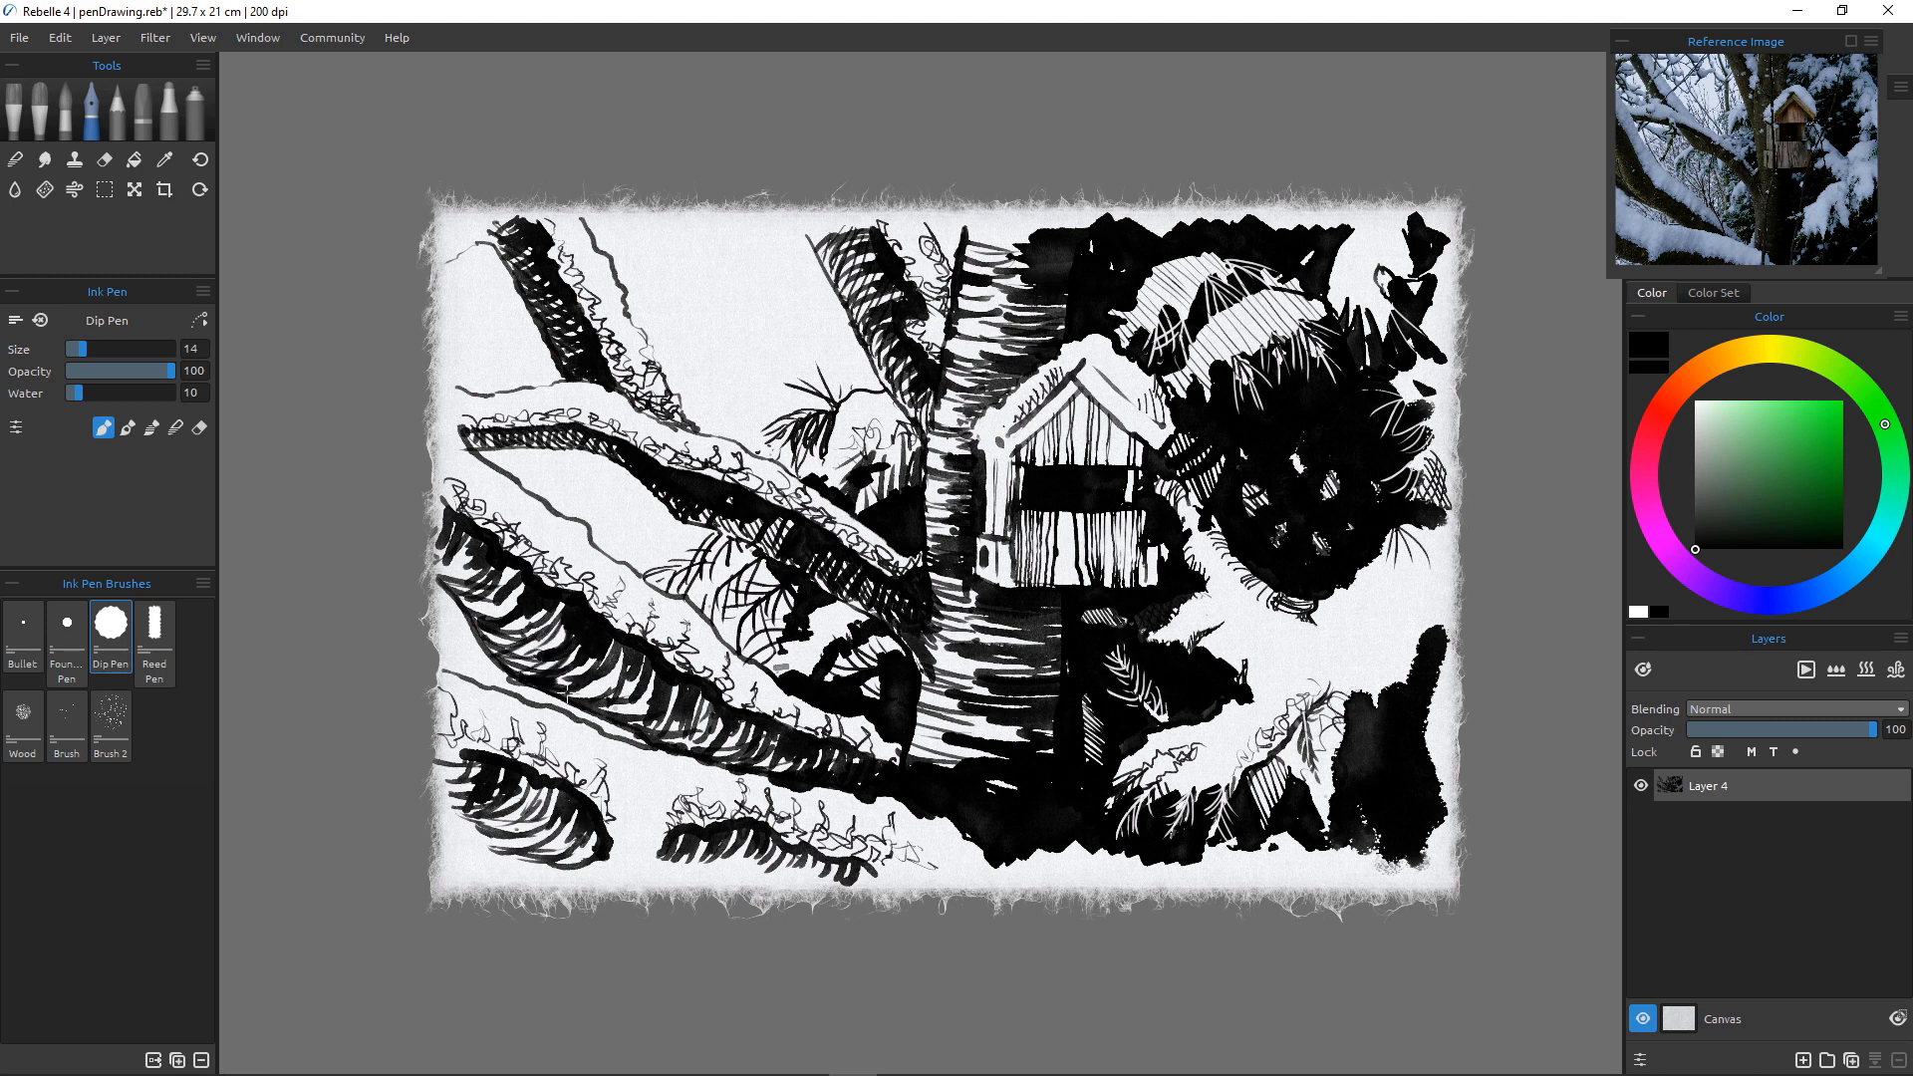
Fill the gaps in the long lower branch's bark with fine curved Fountain Pen hatching.
left_click(67, 643)
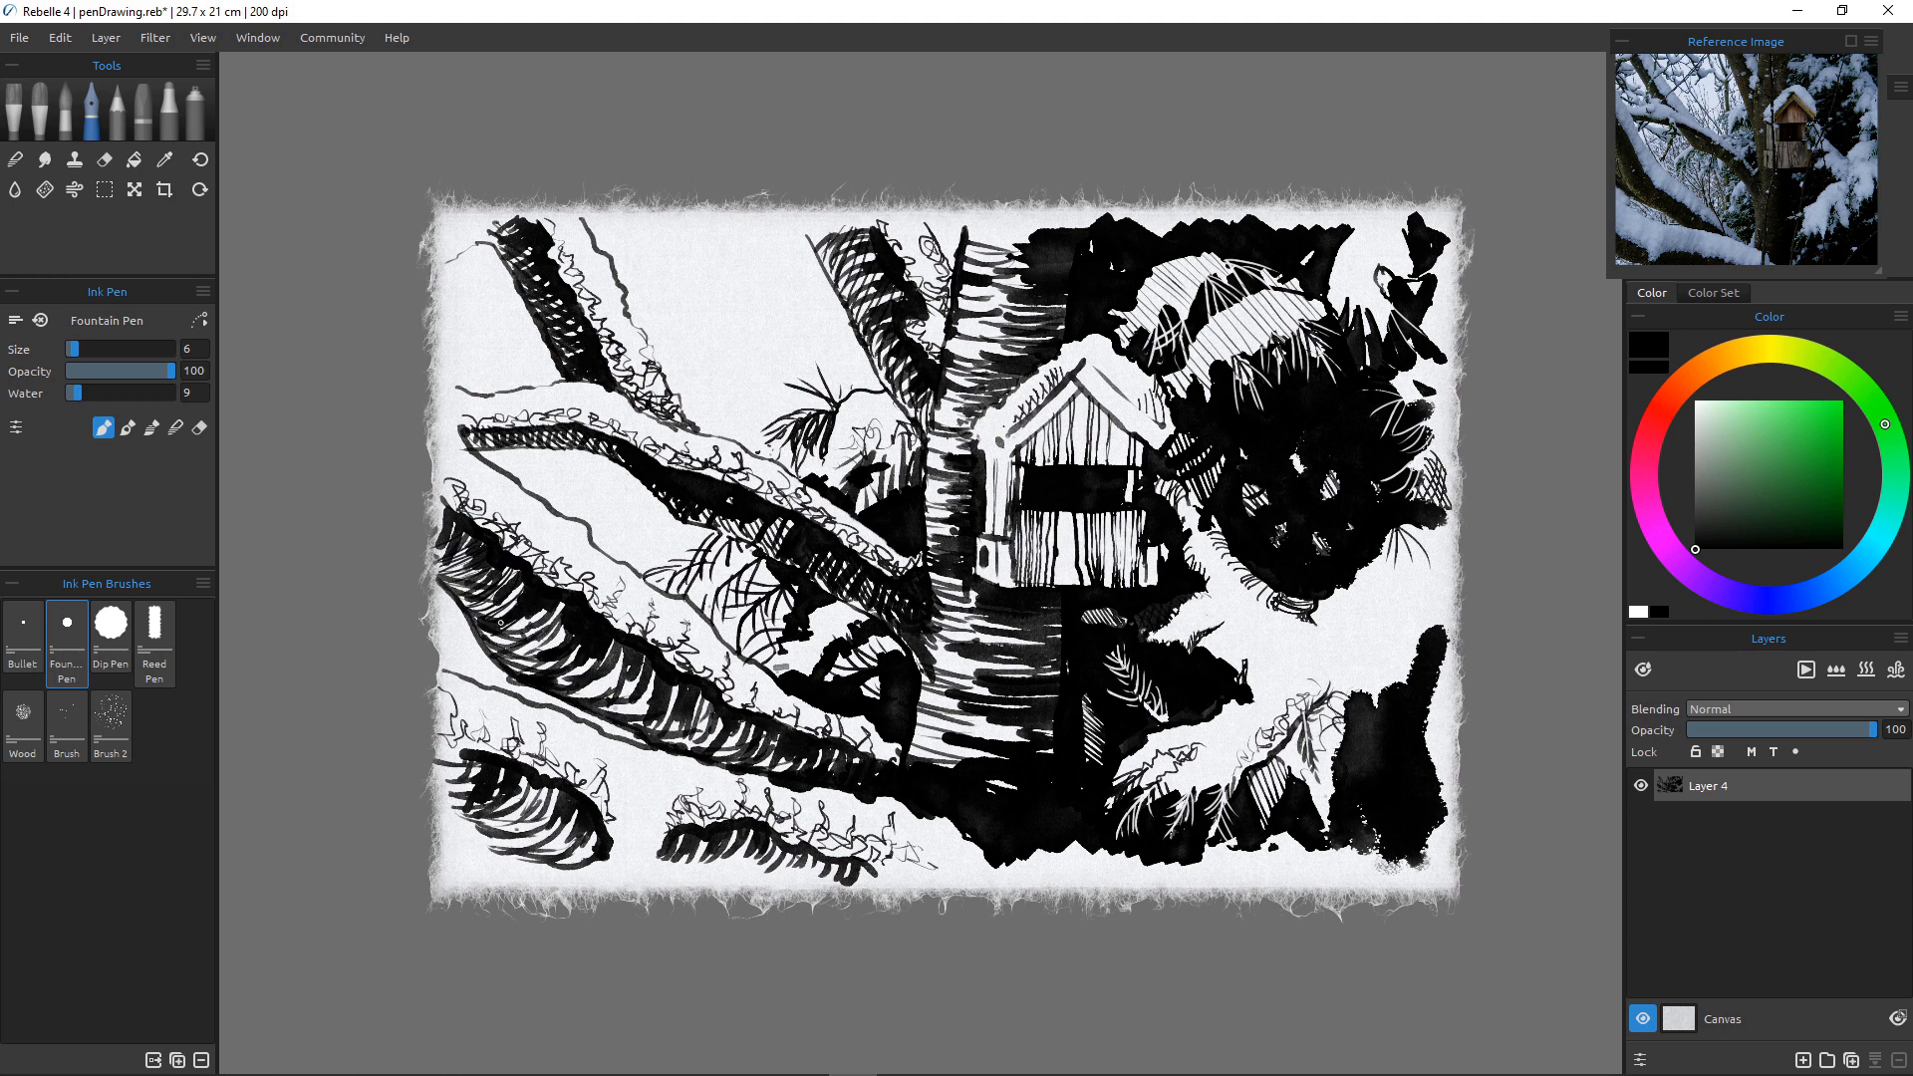
mouse_move(558, 608)
left_mouse_down()
mouse_move(519, 662)
mouse_move(638, 734)
left_mouse_up()
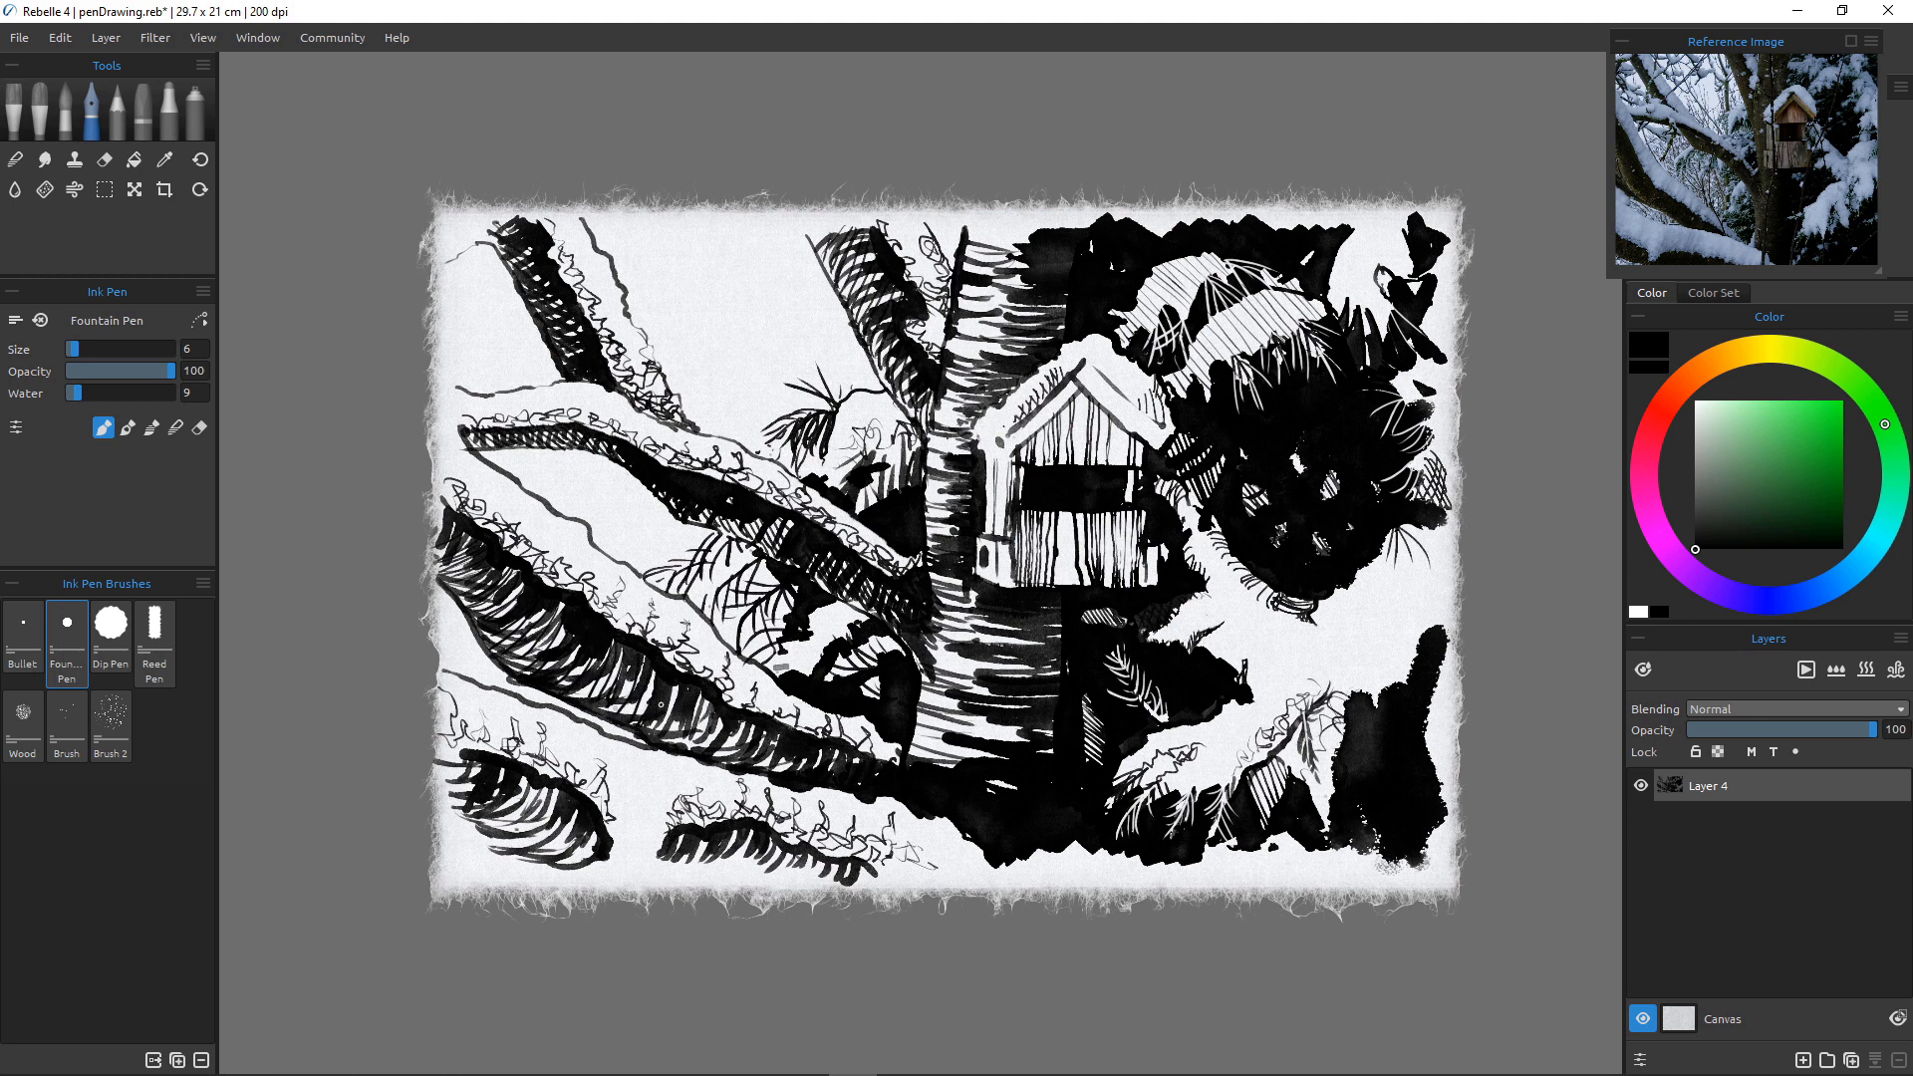
mouse_move(684, 671)
left_mouse_down()
mouse_move(658, 737)
mouse_move(691, 743)
left_mouse_up()
mouse_move(720, 719)
left_mouse_down()
mouse_move(704, 747)
mouse_move(695, 733)
mouse_move(763, 779)
left_mouse_up()
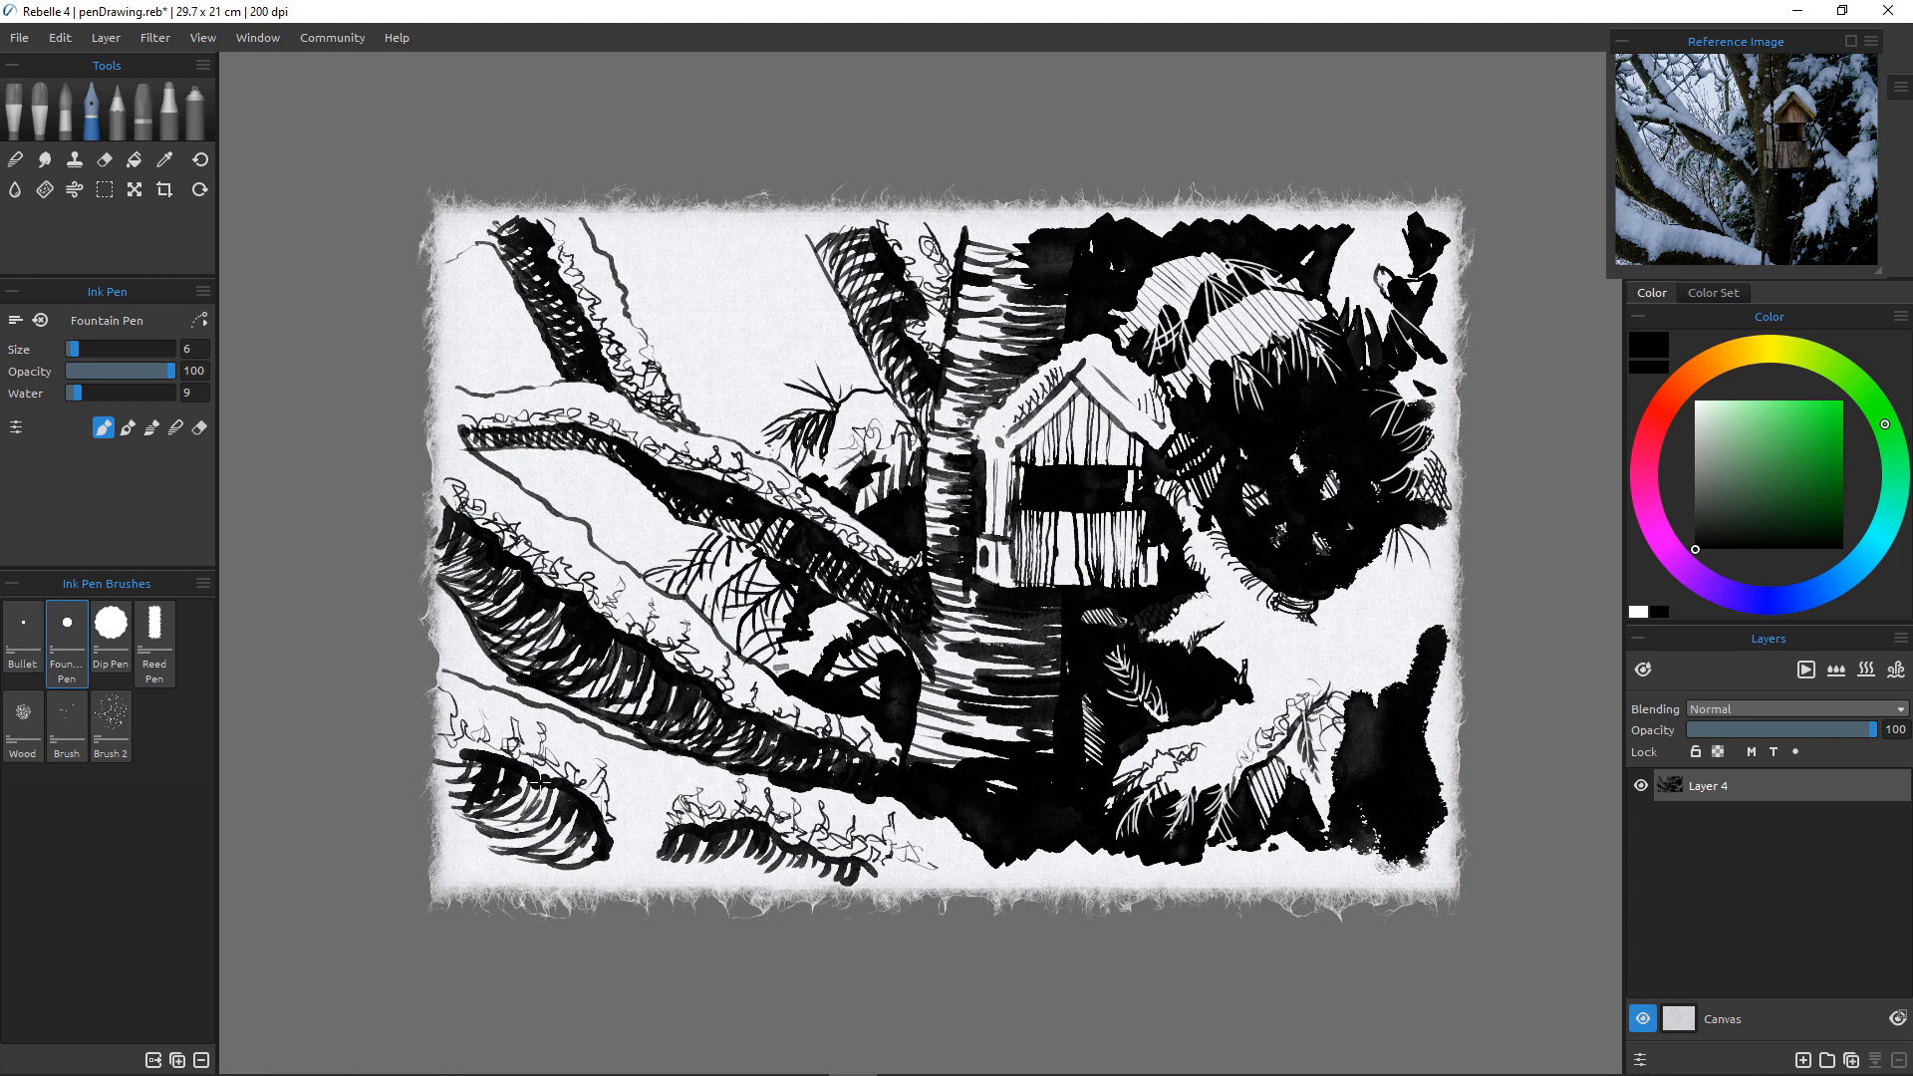
Hatch the short branch in the drawing's lower-left corner with fine curved Fountain Pen strokes.
mouse_move(541, 784)
left_mouse_down()
mouse_move(463, 810)
mouse_move(521, 828)
mouse_move(480, 837)
mouse_move(525, 867)
left_mouse_up()
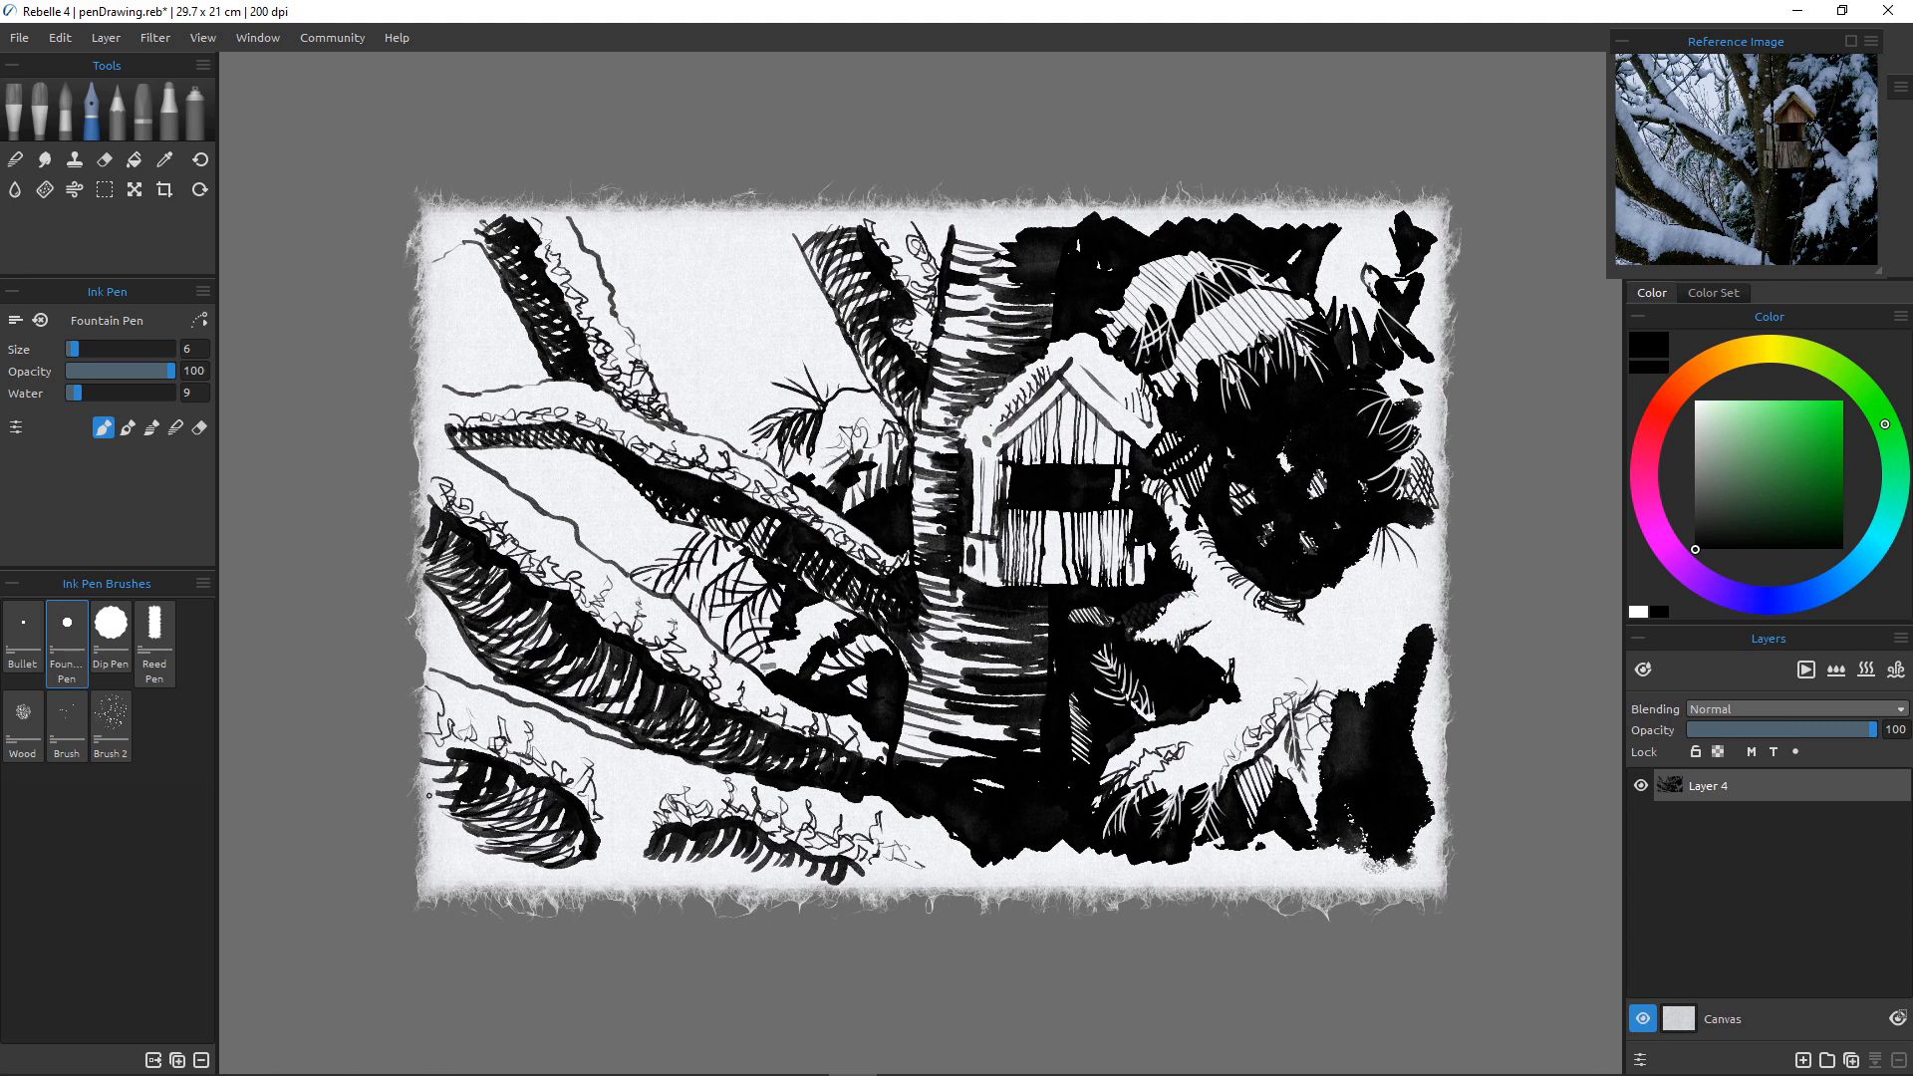
left_click_drag(476, 763, 425, 767)
mouse_move(442, 811)
left_mouse_down()
mouse_move(492, 833)
mouse_move(432, 787)
left_mouse_up()
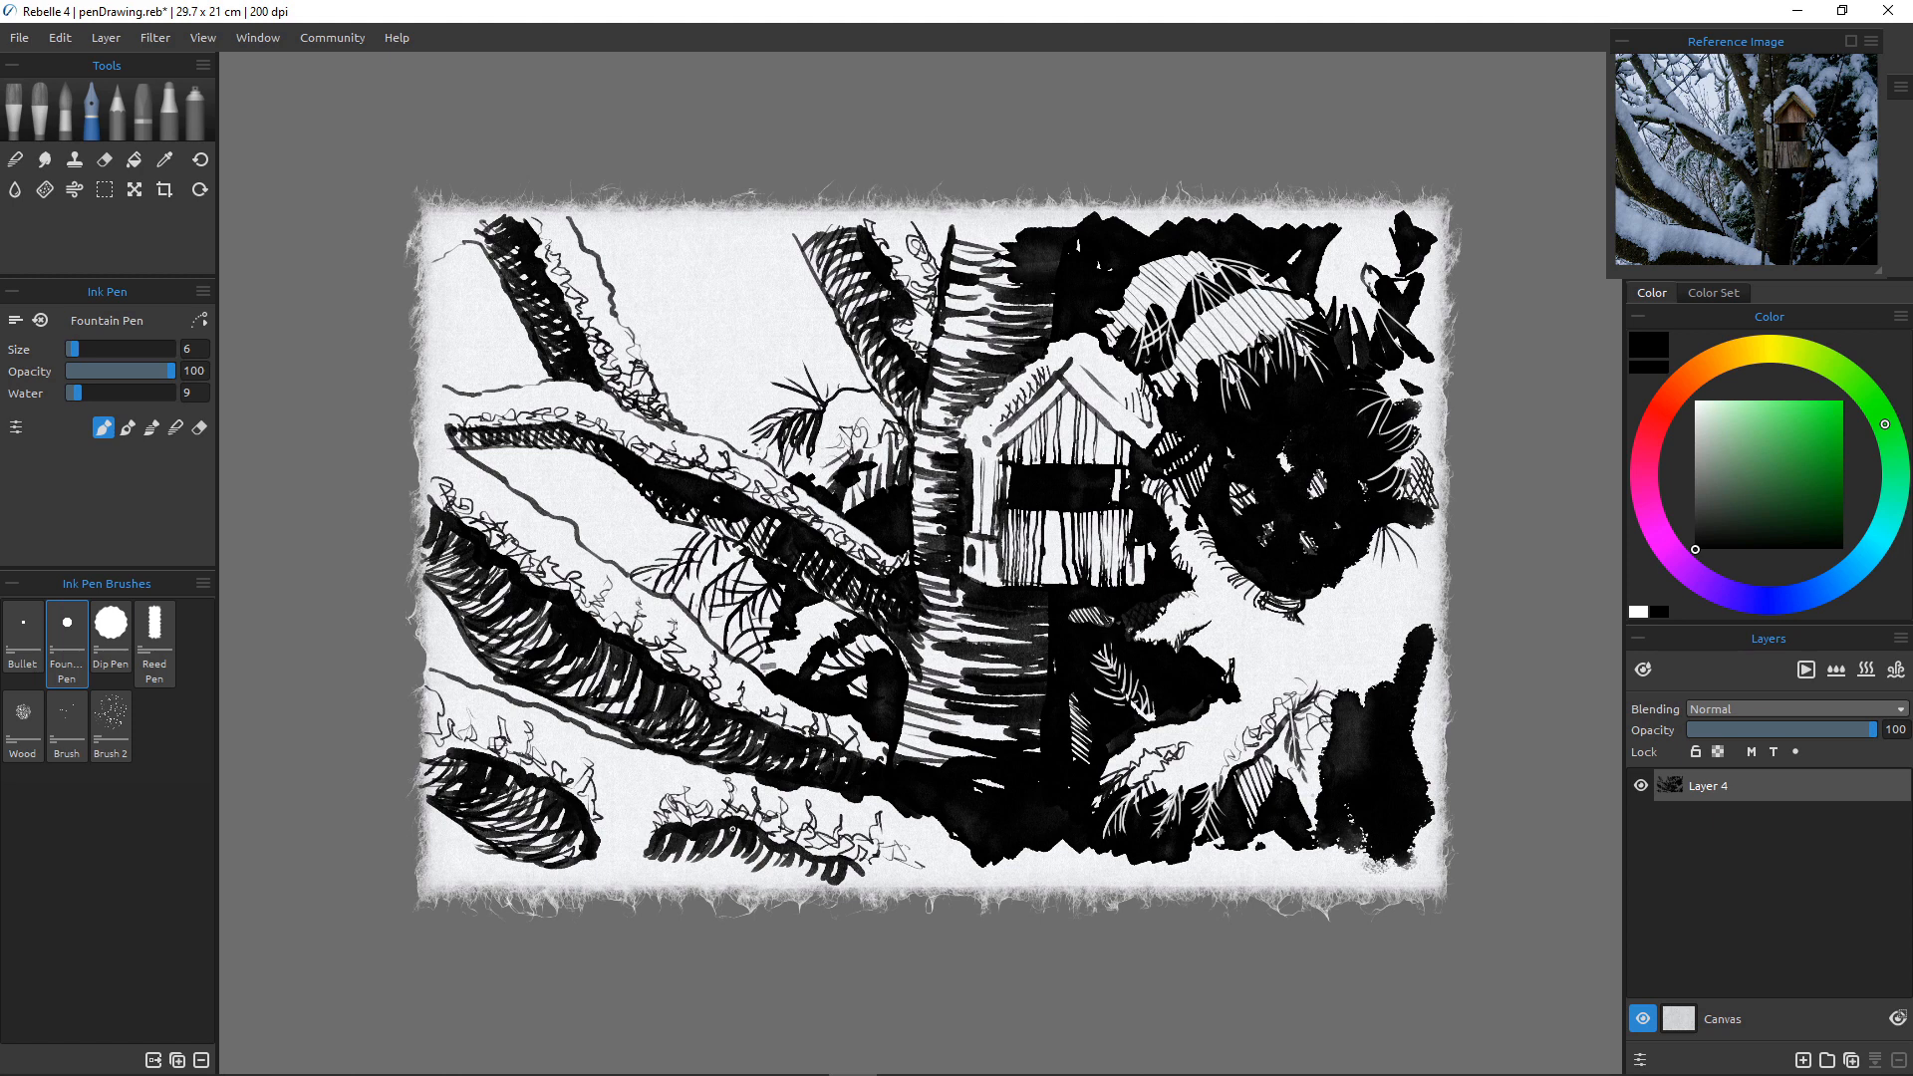
Hatch the underside of the short bottom-edge branch and add fine needle twigs beneath the middle branch with the Fountain Pen.
mouse_move(718, 826)
left_mouse_down()
mouse_move(735, 859)
mouse_move(785, 863)
left_mouse_up()
left_click_drag(680, 835, 696, 863)
left_click_drag(667, 838, 684, 863)
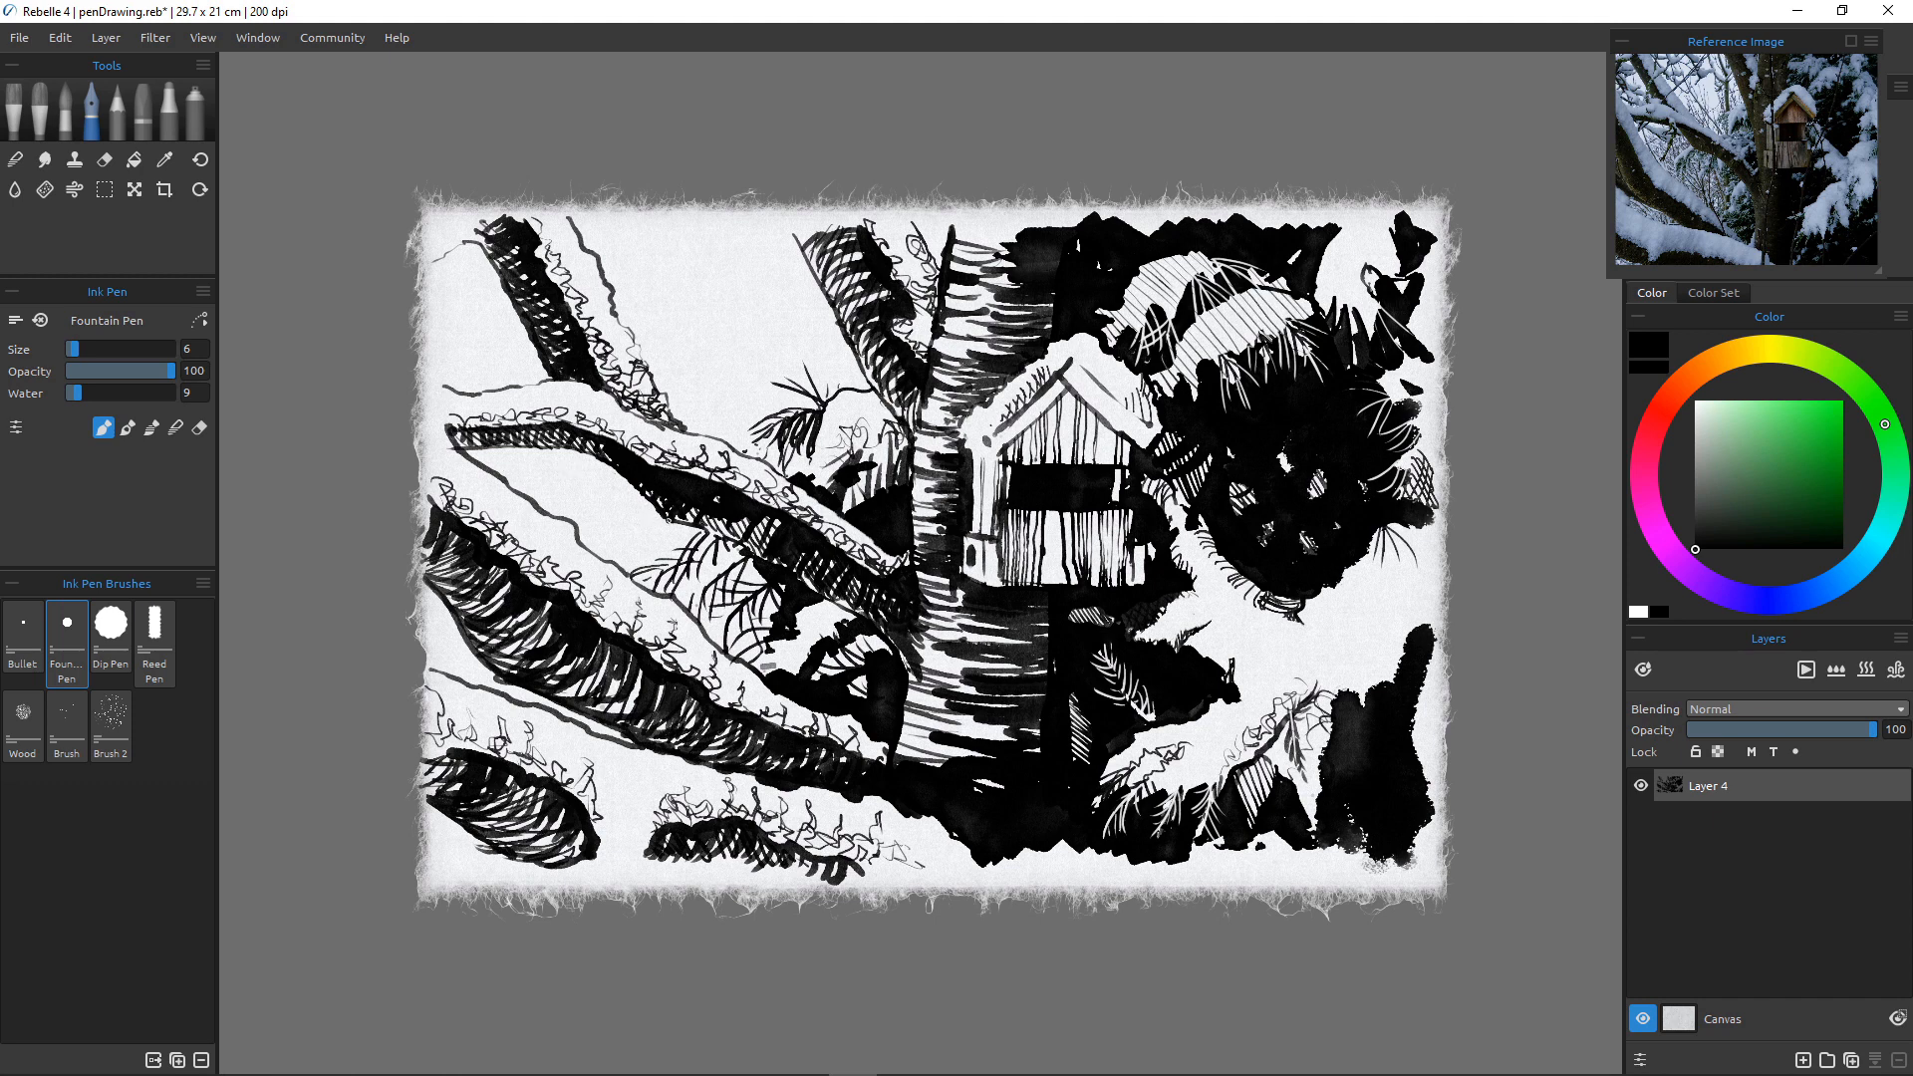
mouse_move(670, 510)
left_mouse_down()
mouse_move(630, 563)
mouse_move(607, 538)
mouse_move(659, 552)
mouse_move(629, 536)
mouse_move(602, 564)
left_mouse_up()
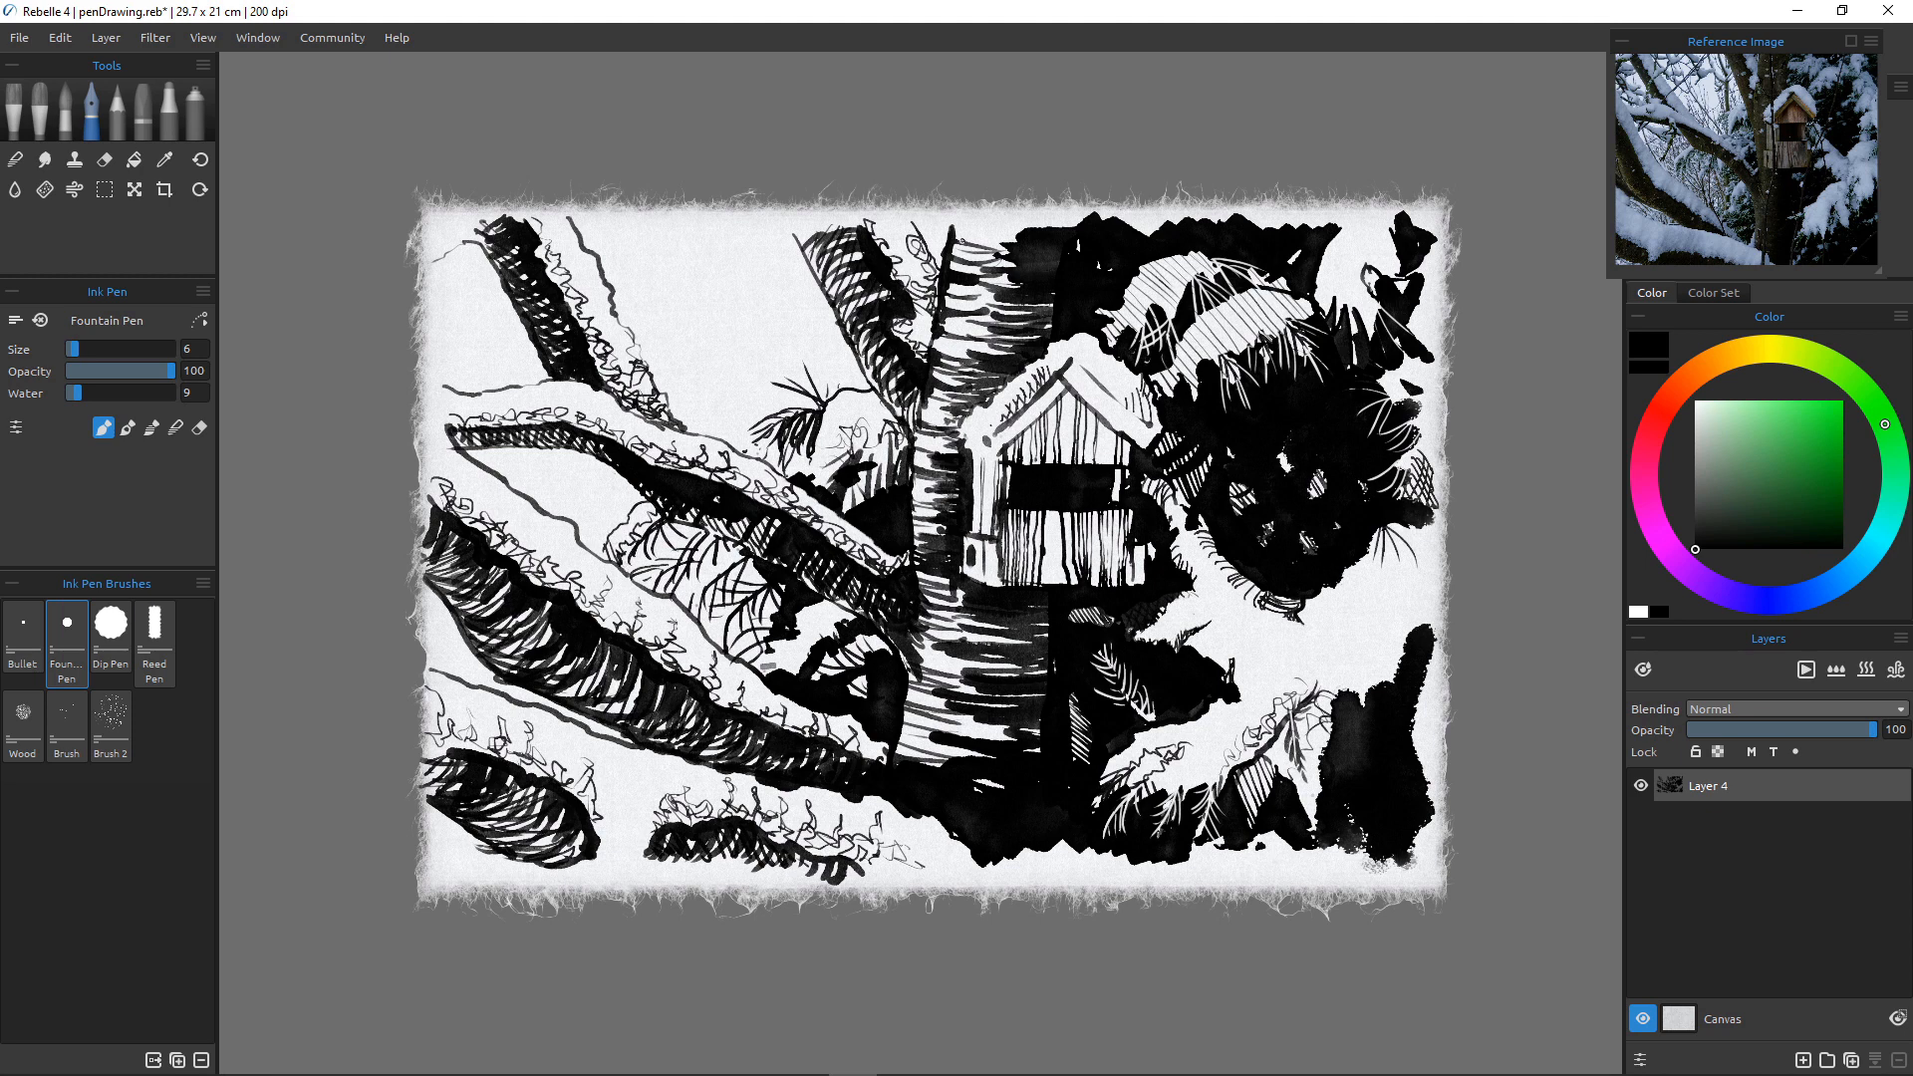
Fill the trunk from its upper end to its base with fine horizontal Fountain Pen bark lines.
mouse_move(1022, 232)
left_mouse_down()
mouse_move(960, 237)
mouse_move(937, 320)
left_mouse_up()
mouse_move(1012, 337)
left_mouse_down()
mouse_move(927, 341)
mouse_move(927, 380)
mouse_move(971, 401)
mouse_move(957, 515)
mouse_move(906, 575)
left_mouse_up()
mouse_move(915, 582)
left_mouse_down()
mouse_move(970, 600)
mouse_move(956, 609)
mouse_move(1011, 646)
mouse_move(963, 647)
mouse_move(1015, 665)
left_mouse_up()
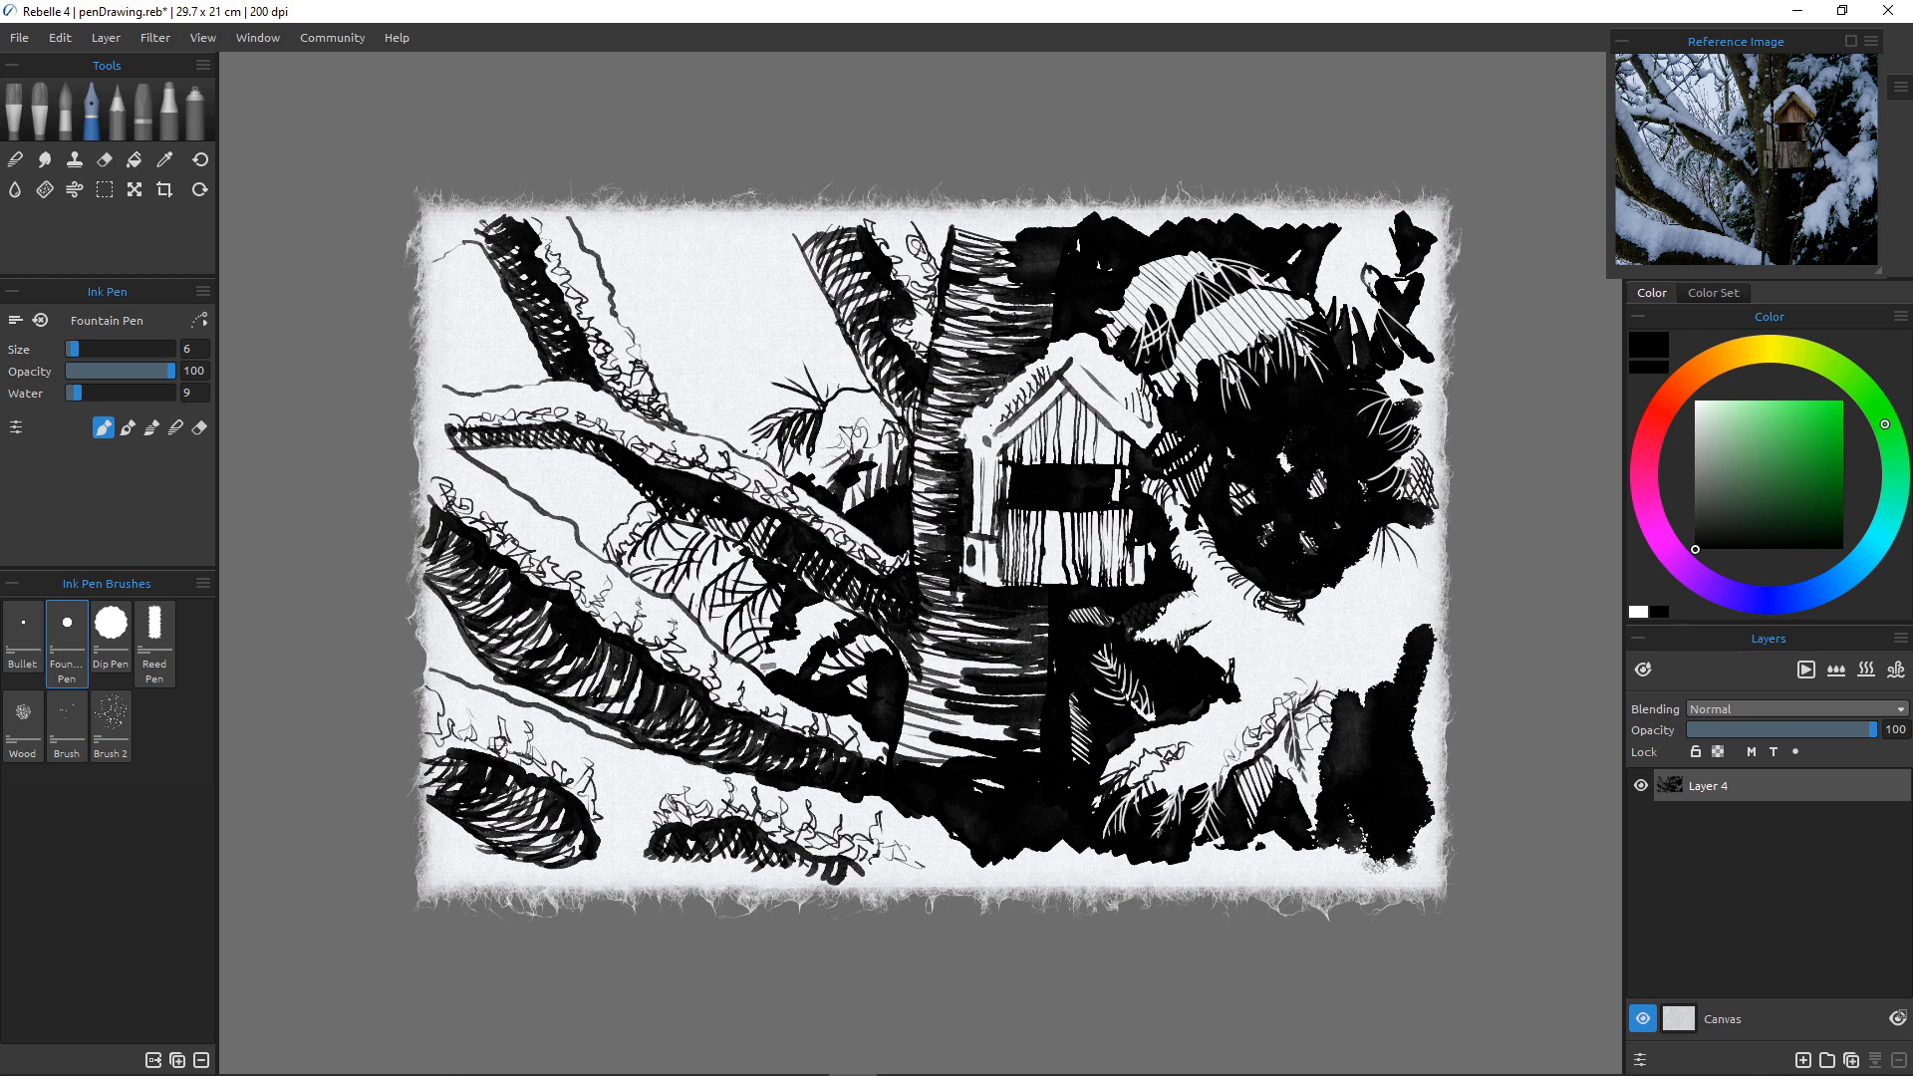
mouse_move(914, 659)
left_mouse_down()
mouse_move(1021, 669)
mouse_move(1006, 694)
mouse_move(947, 703)
mouse_move(1024, 736)
left_mouse_up()
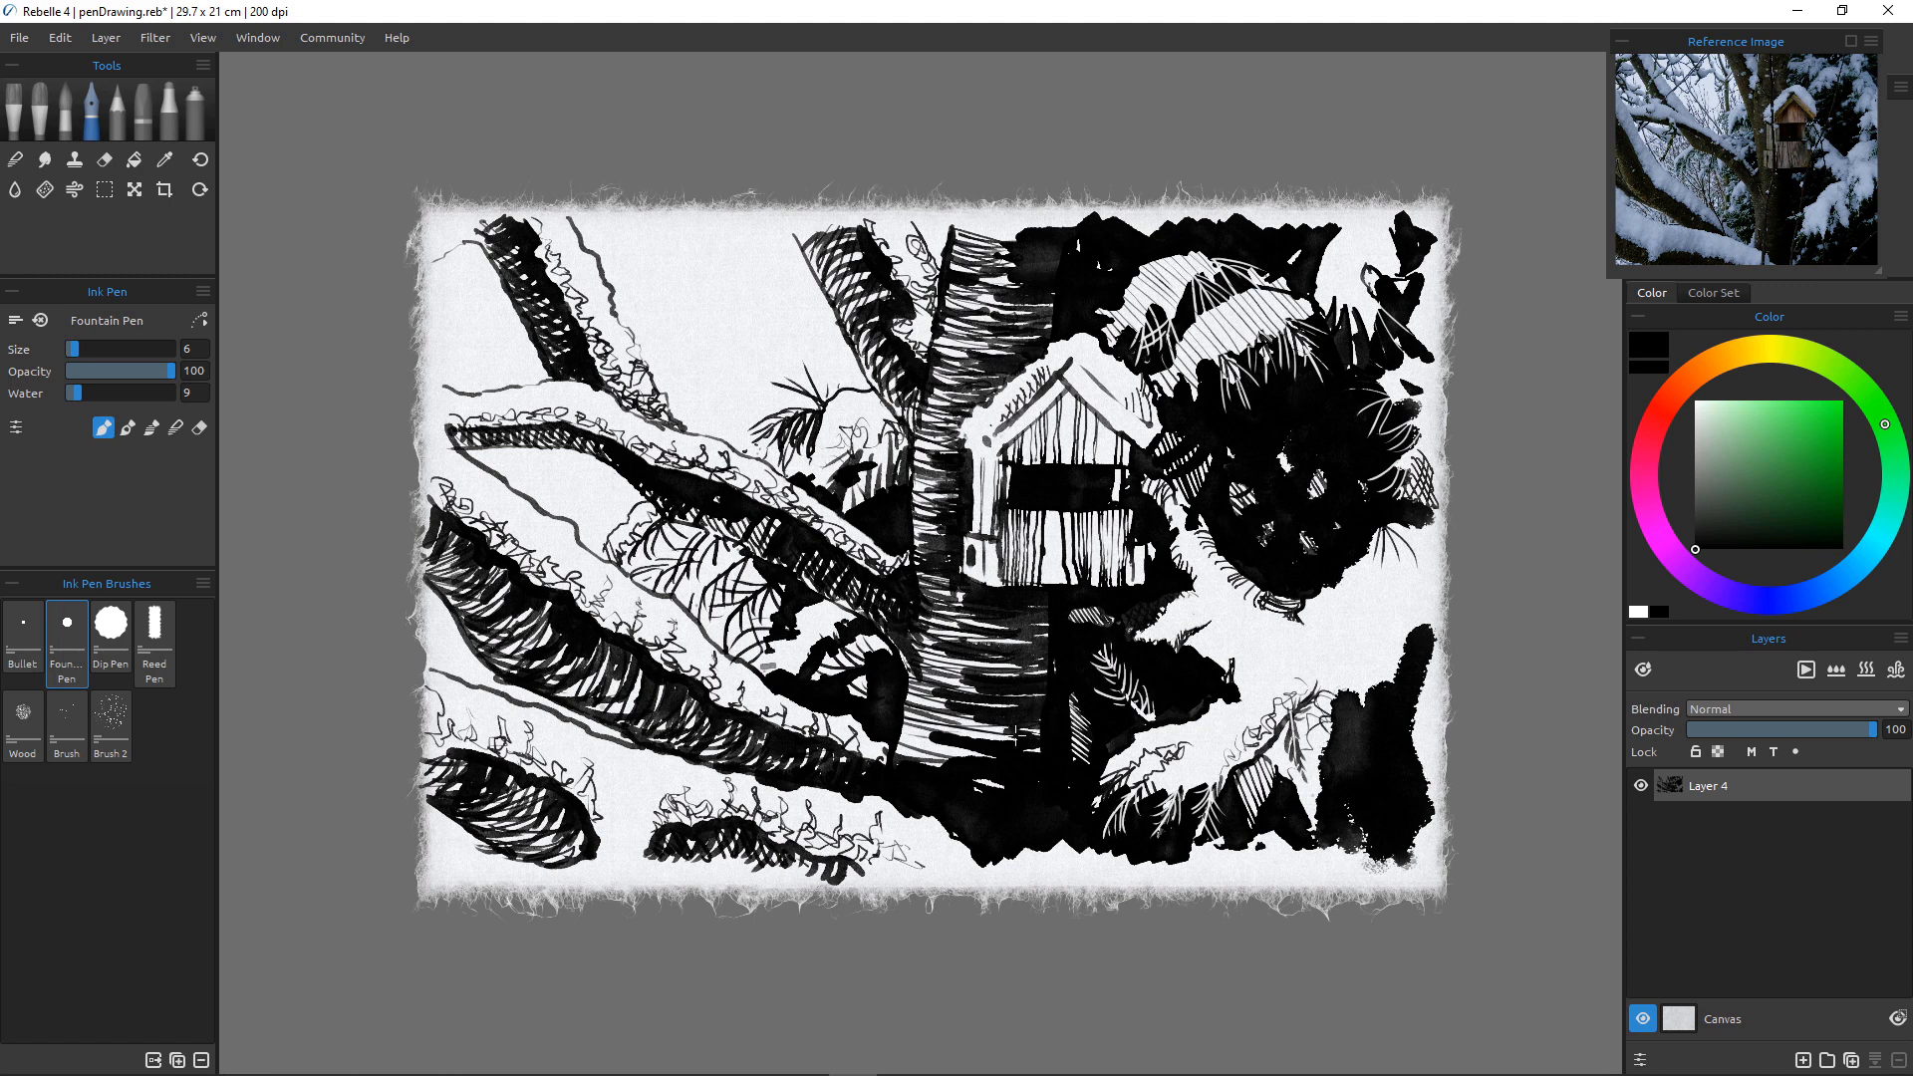
mouse_move(892, 719)
left_mouse_down()
mouse_move(1027, 745)
mouse_move(932, 740)
mouse_move(980, 759)
mouse_move(945, 765)
left_mouse_up()
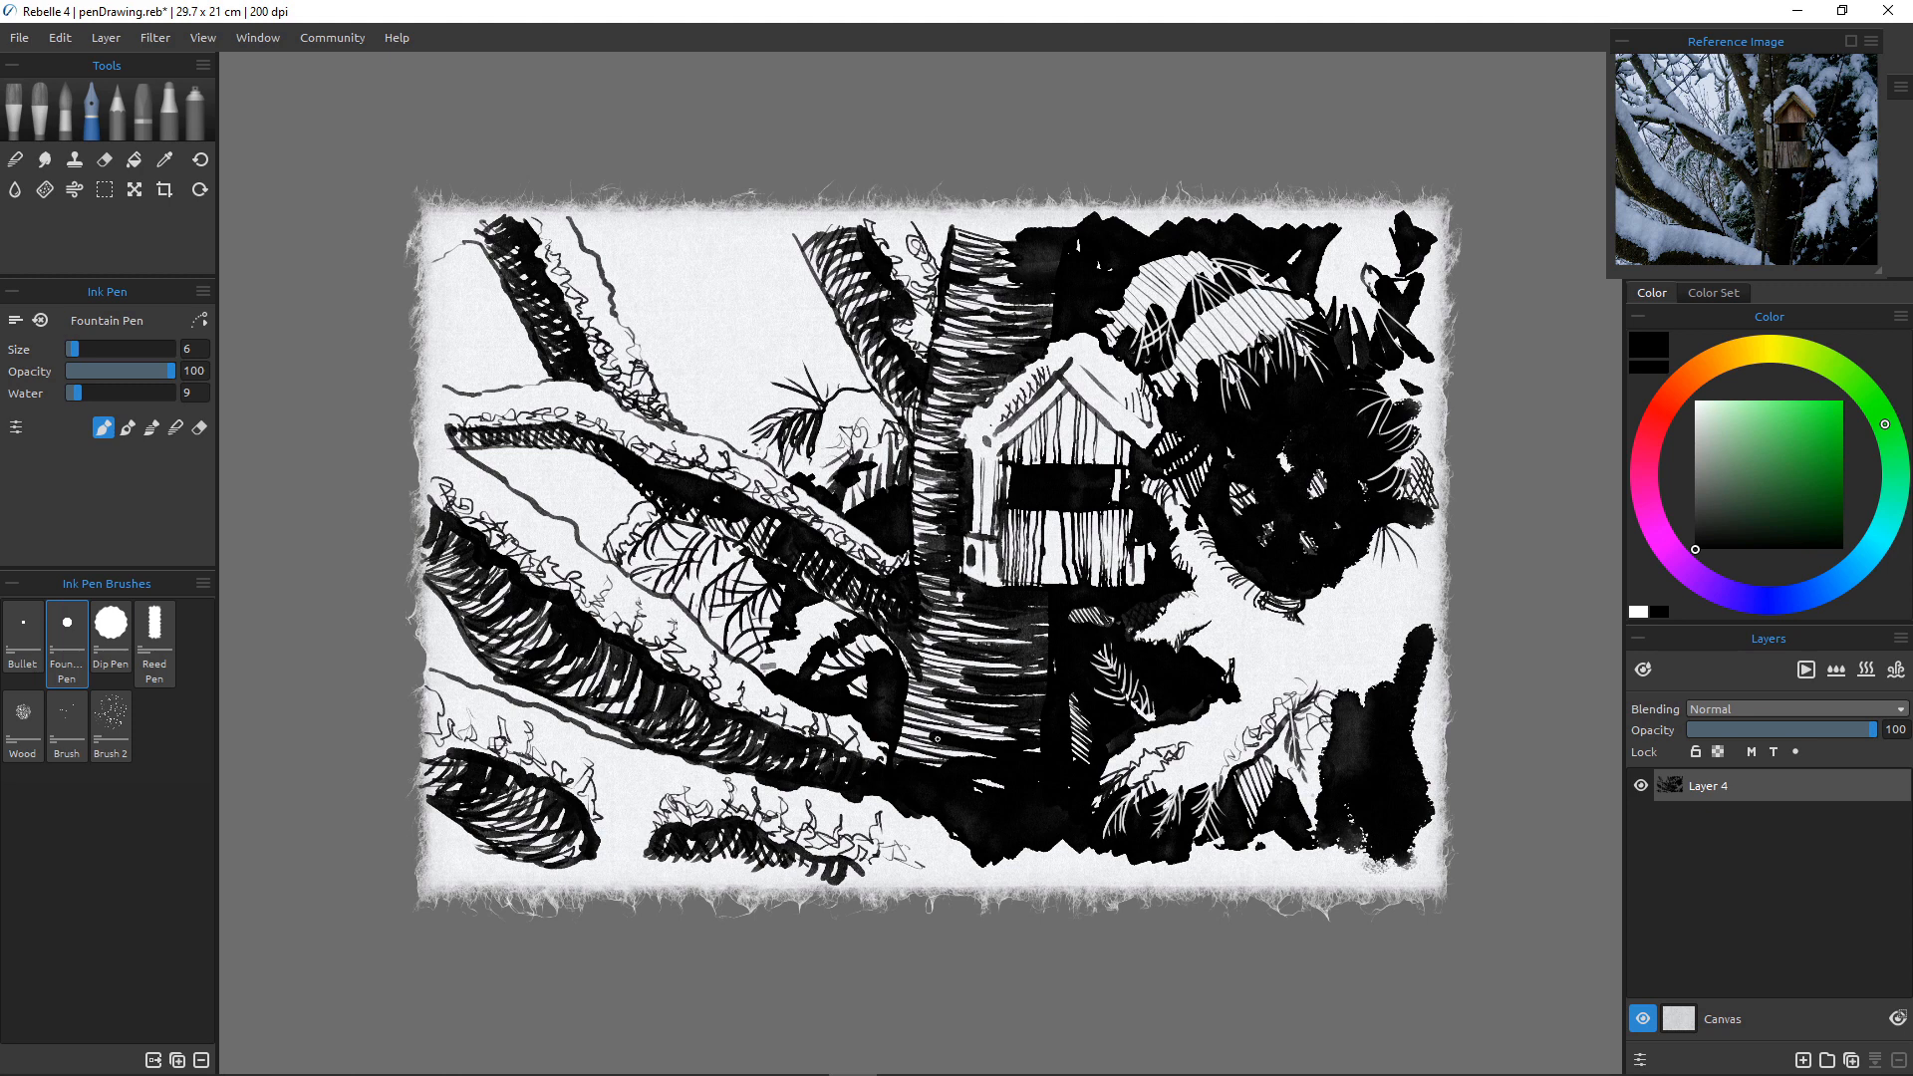
Draw a bare forked background branch from the upper edge down to the fir twigs left of the trunk with the Dip Pen.
left_click(110, 630)
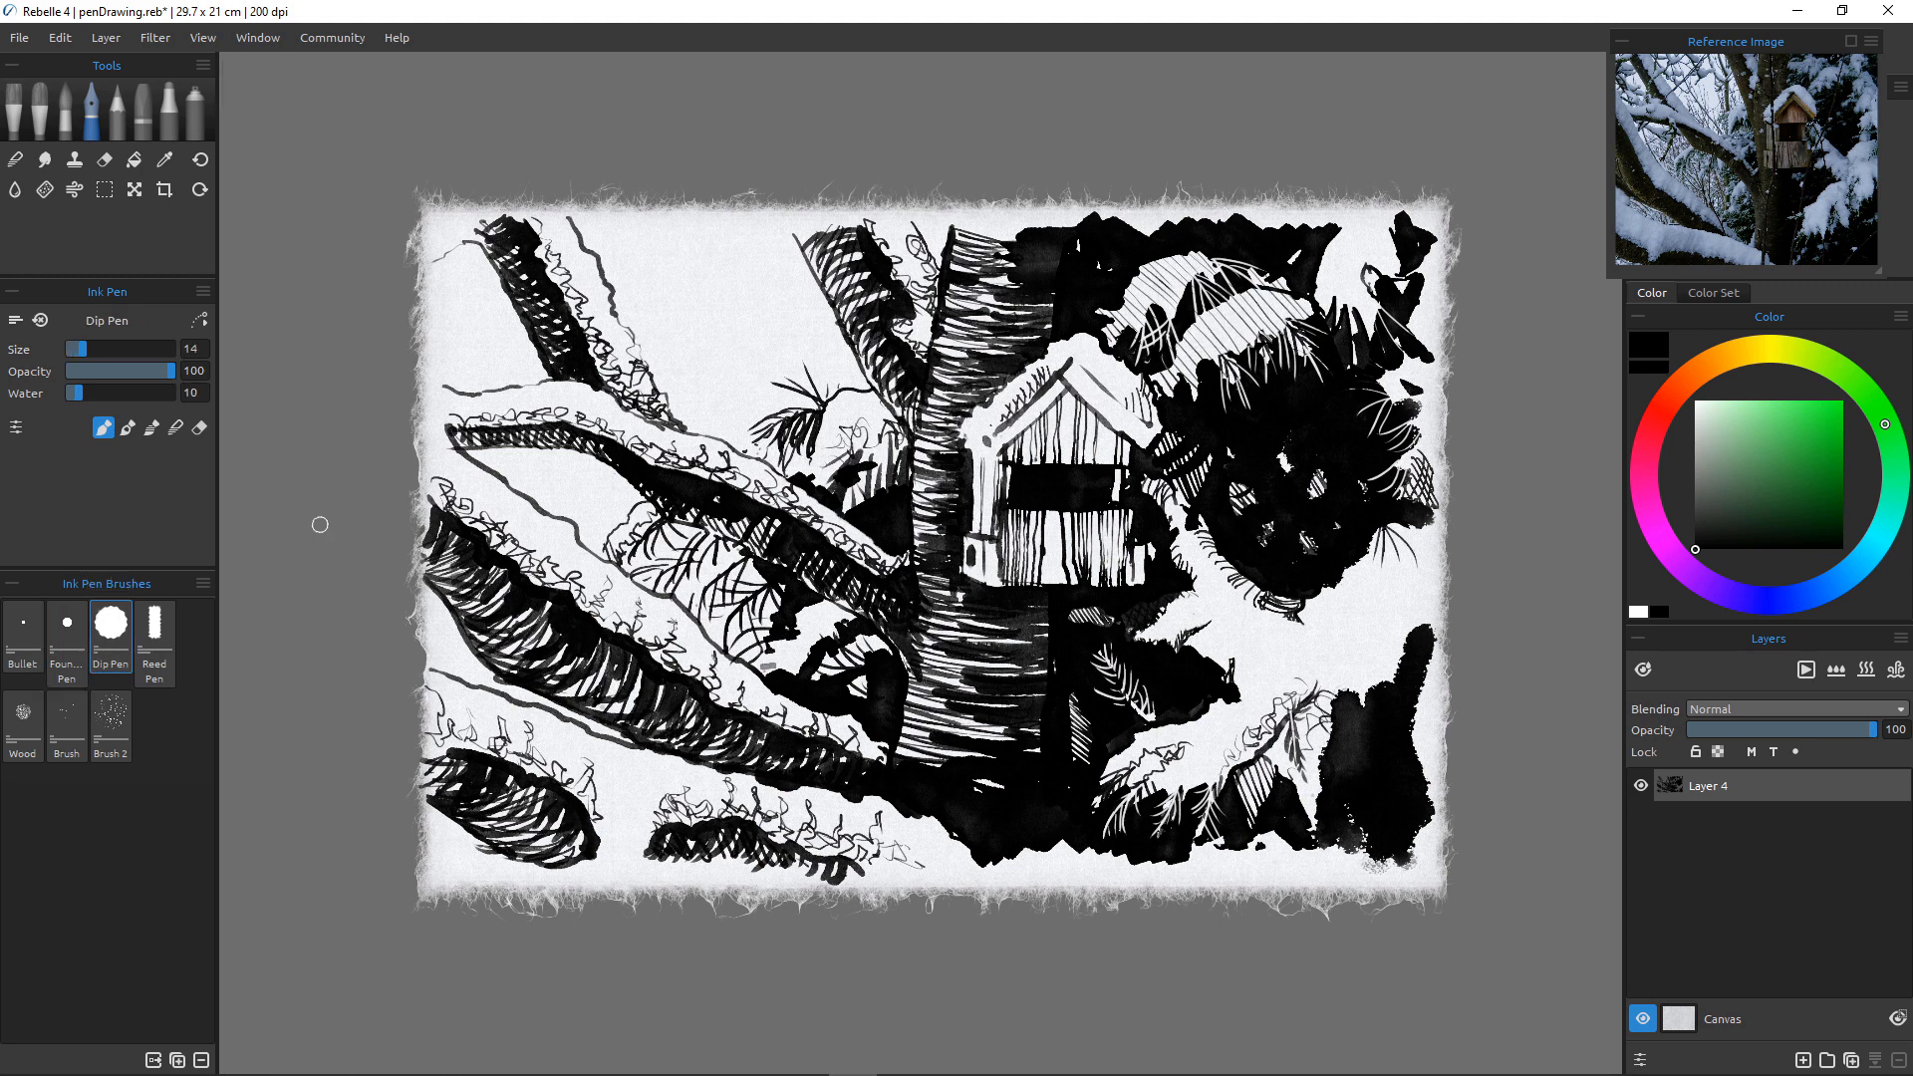
left_click_drag(748, 227, 794, 401)
mouse_move(749, 225)
left_mouse_down()
mouse_move(790, 406)
mouse_move(785, 388)
left_mouse_up()
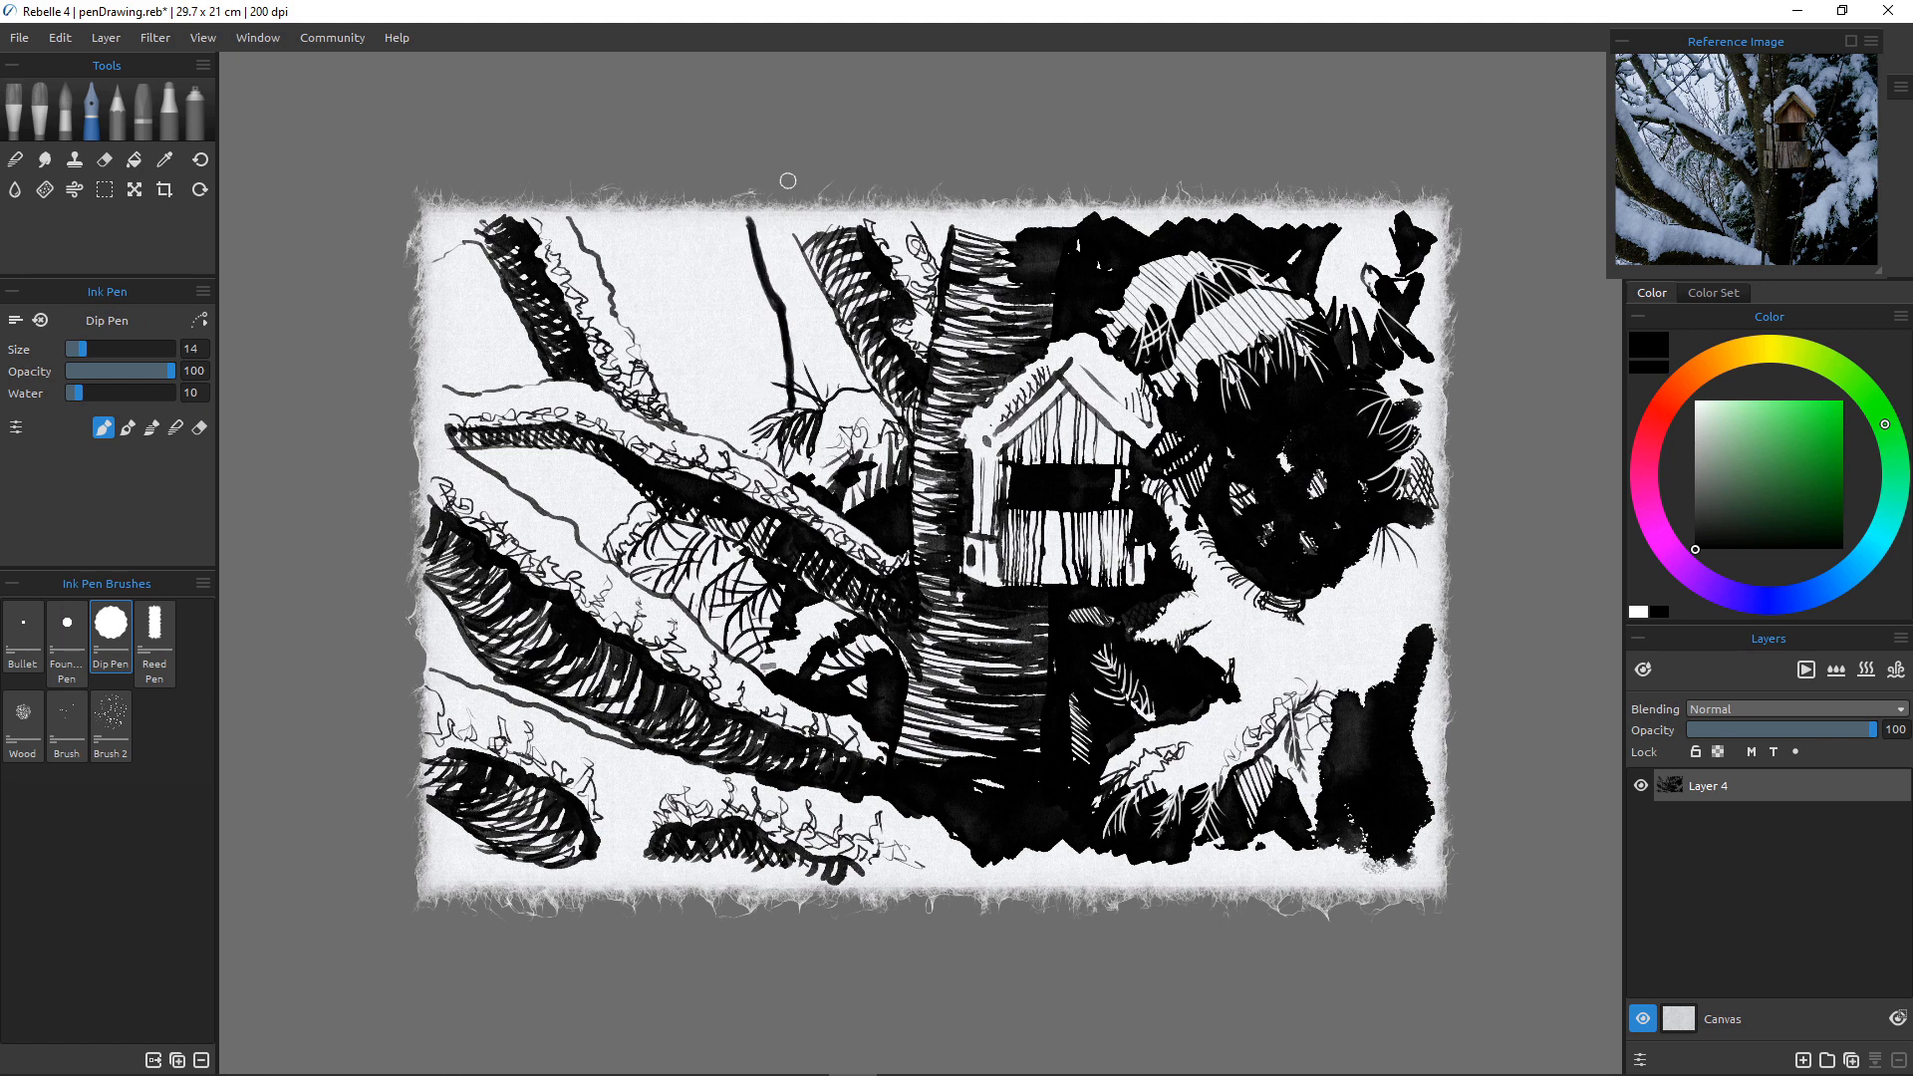
left_click_drag(796, 239, 798, 413)
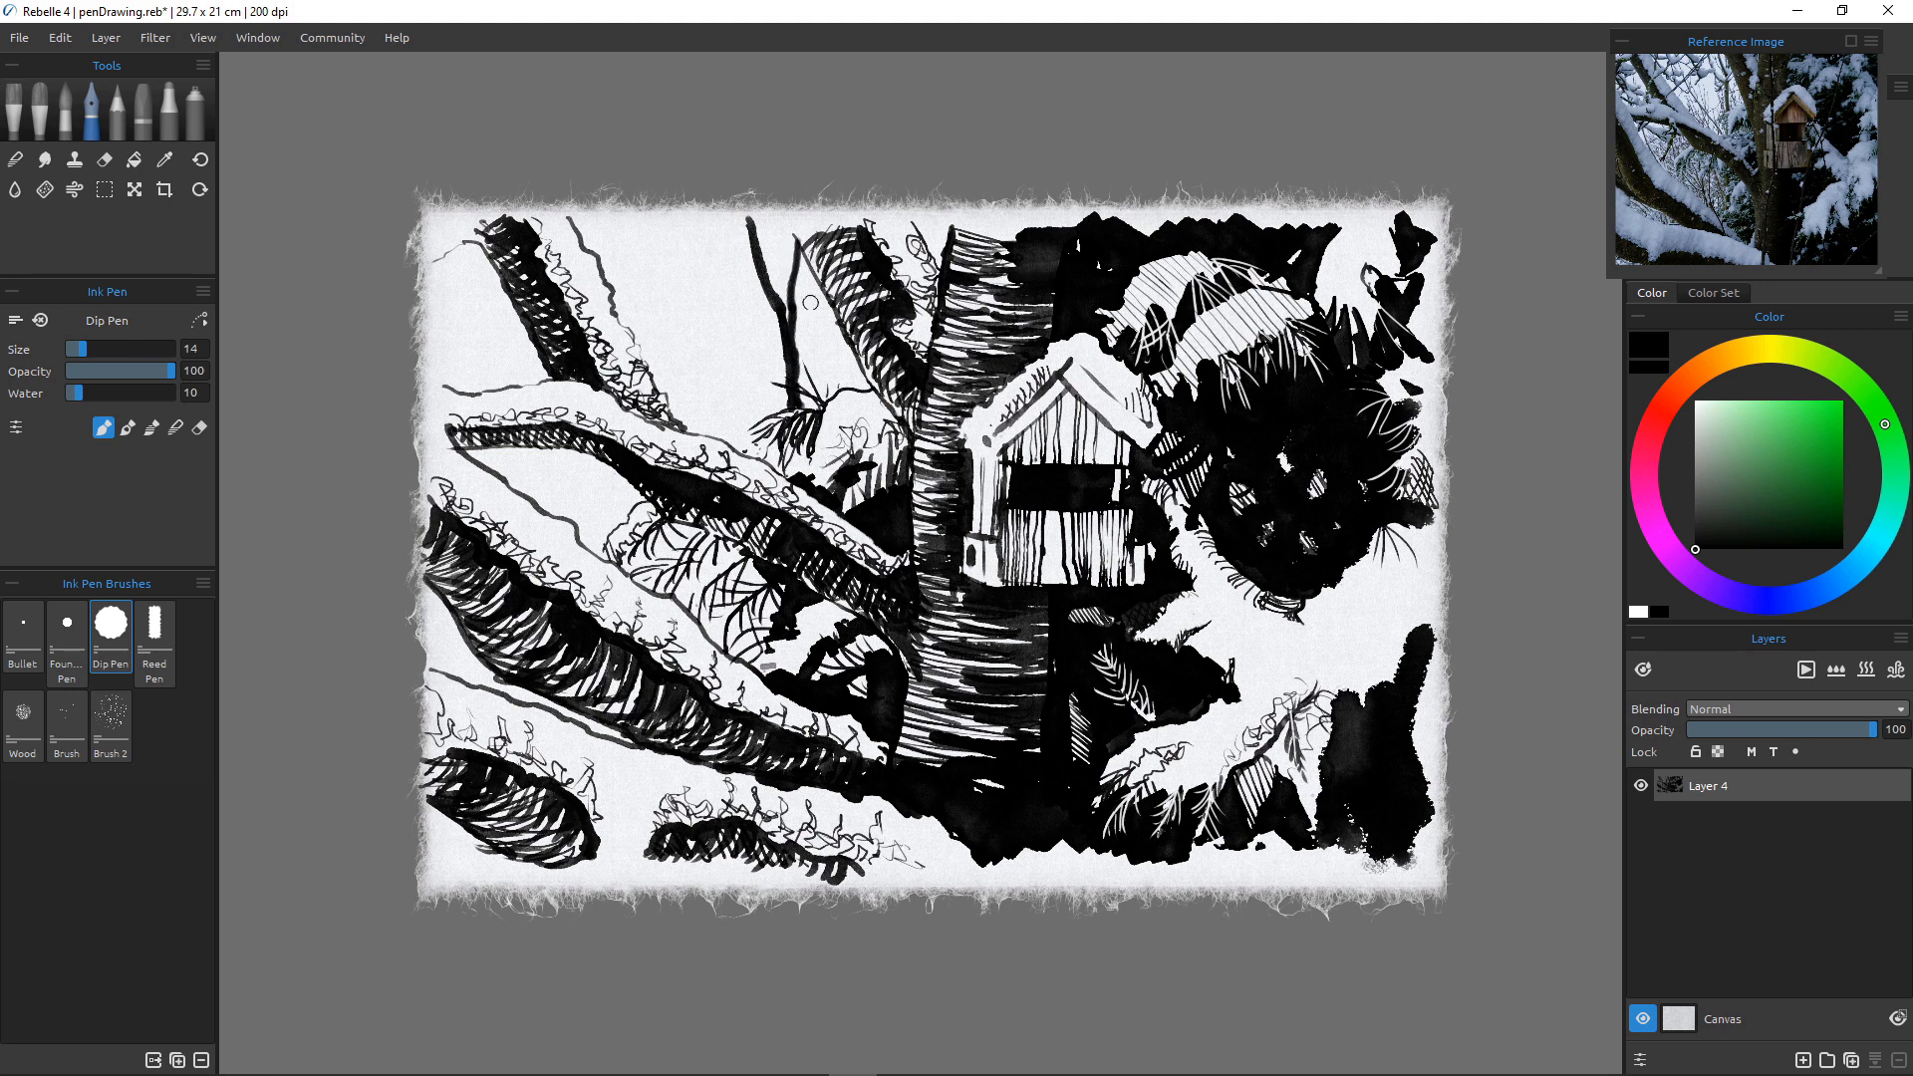
left_click_drag(820, 285, 798, 333)
left_click_drag(710, 229, 785, 376)
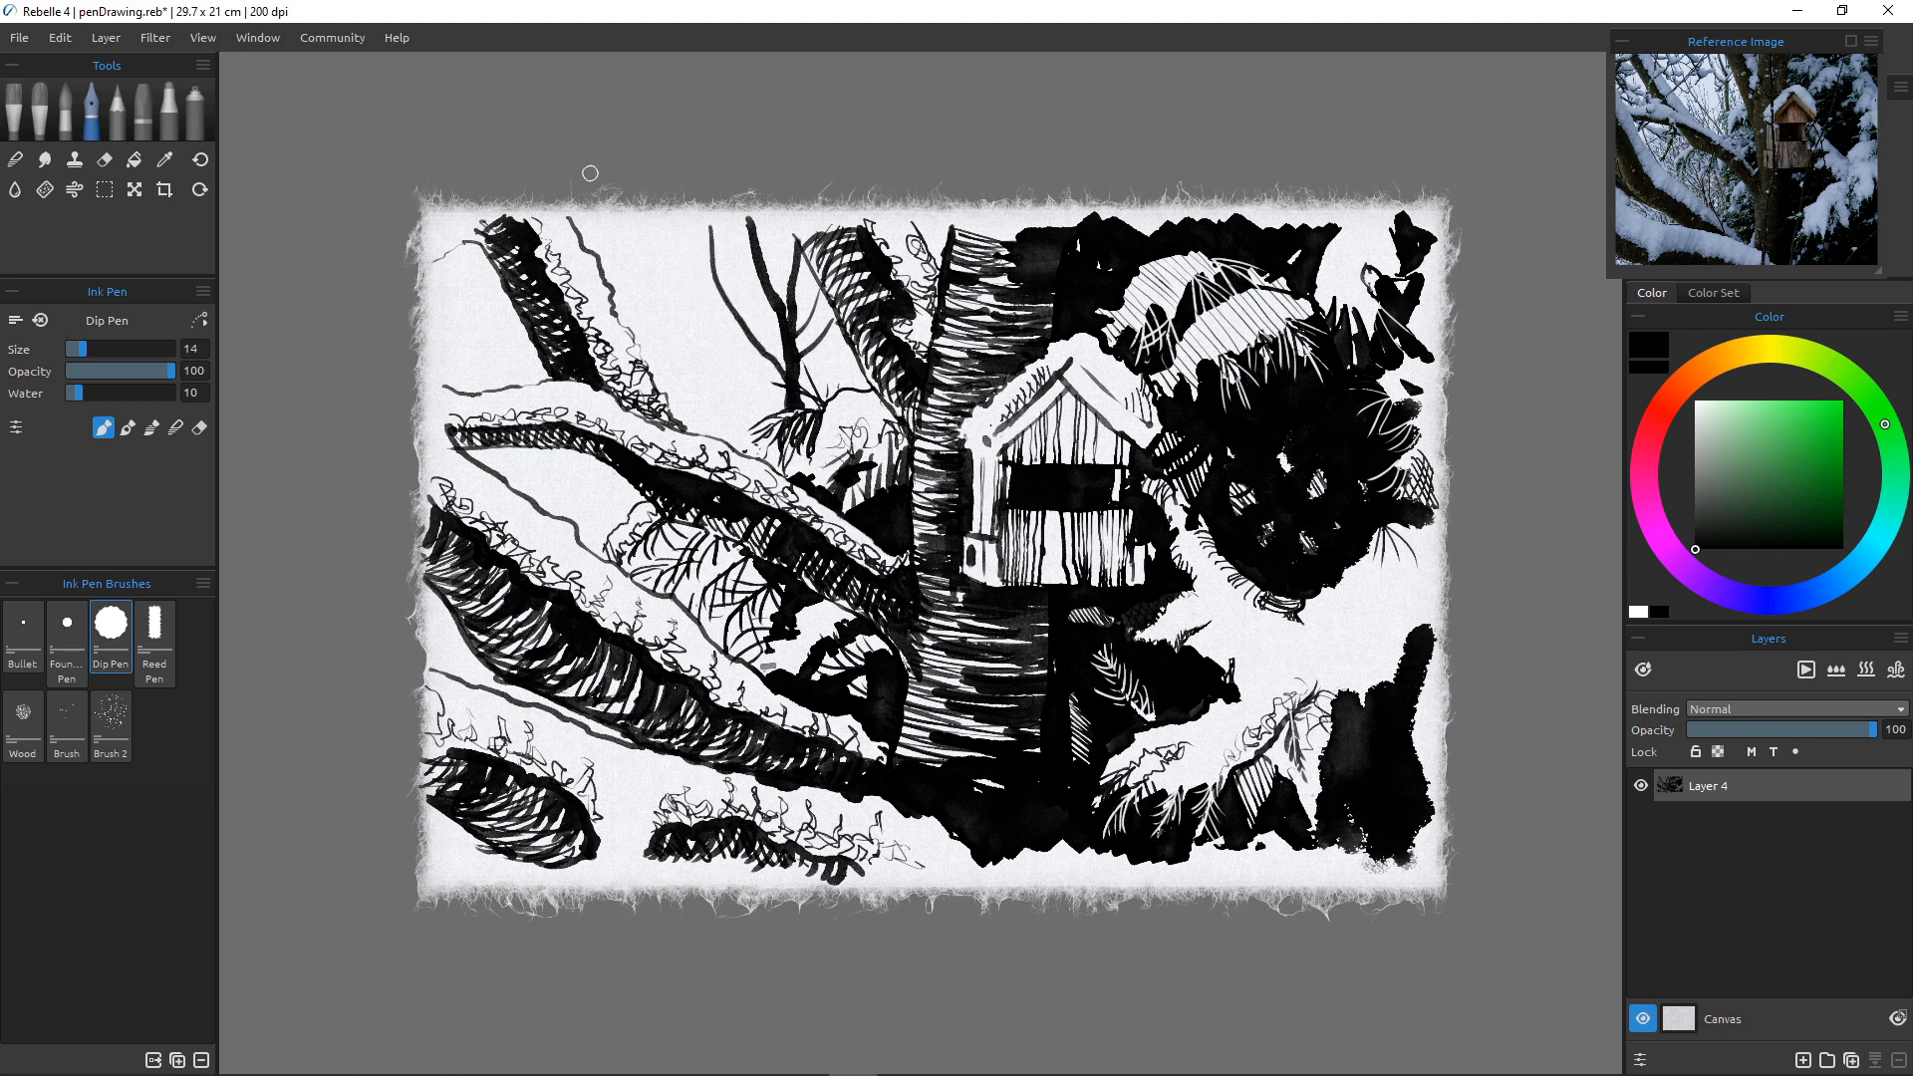
Draw thin forked background branches in the upper left gap and fill in short upright twigs above the snowy middle branch.
left_click_drag(625, 230, 716, 425)
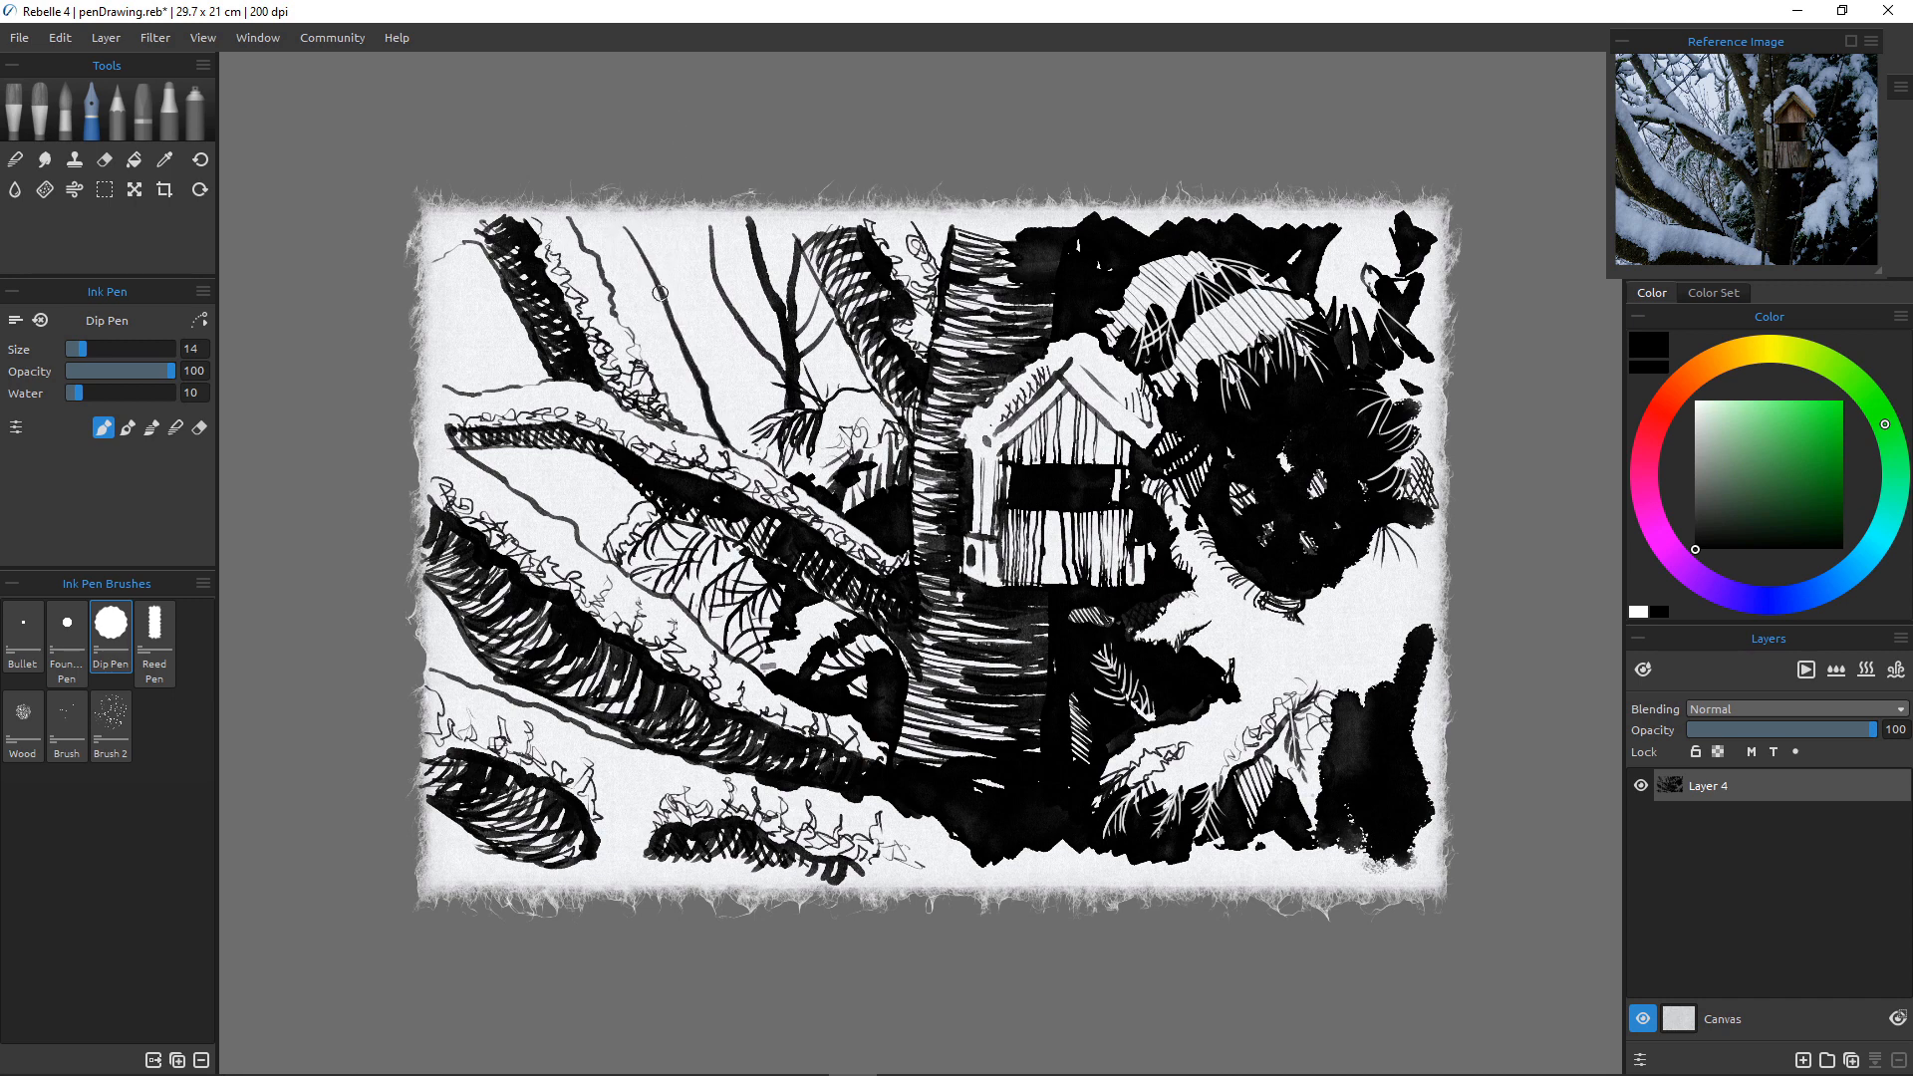
left_click_drag(660, 218, 698, 372)
mouse_move(679, 234)
left_mouse_down()
mouse_move(683, 304)
mouse_move(678, 284)
mouse_move(676, 303)
mouse_move(646, 289)
mouse_move(661, 319)
mouse_move(606, 262)
mouse_move(678, 341)
left_mouse_up()
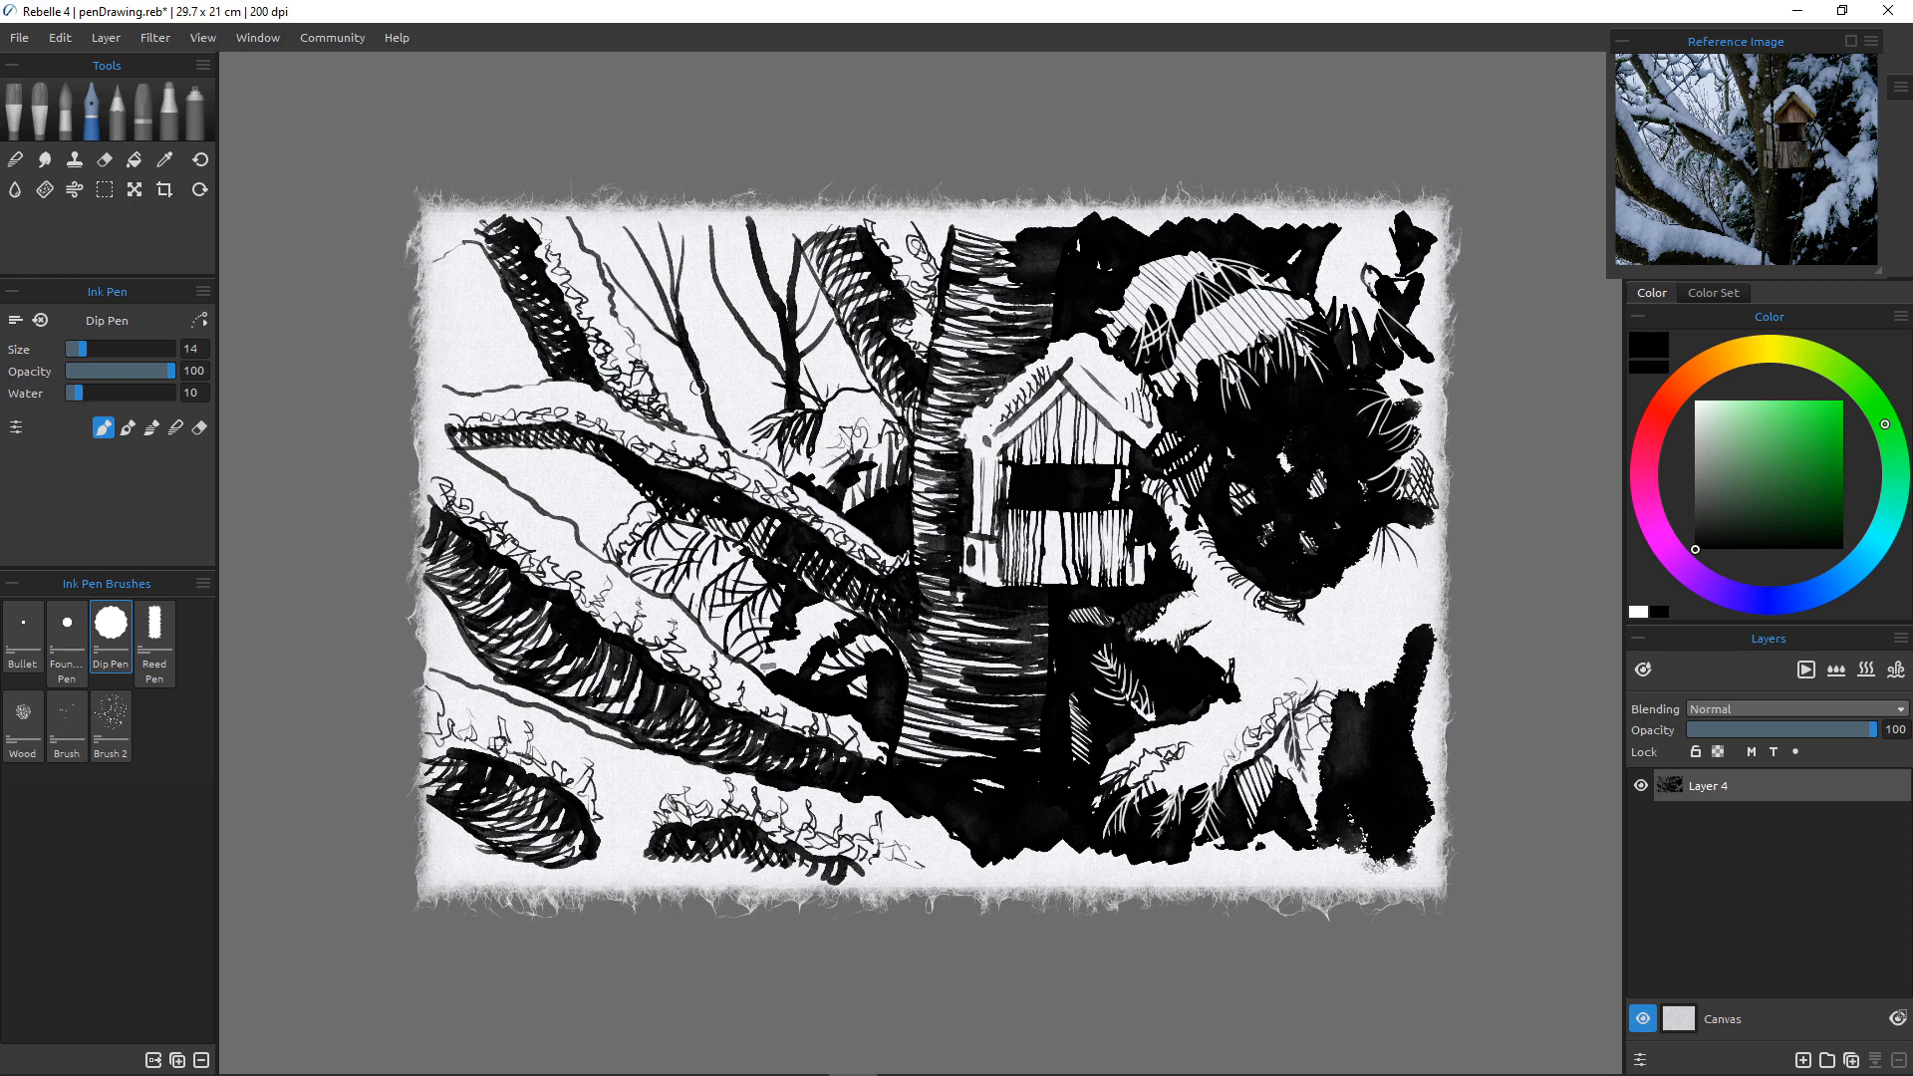
left_click_drag(719, 338, 745, 437)
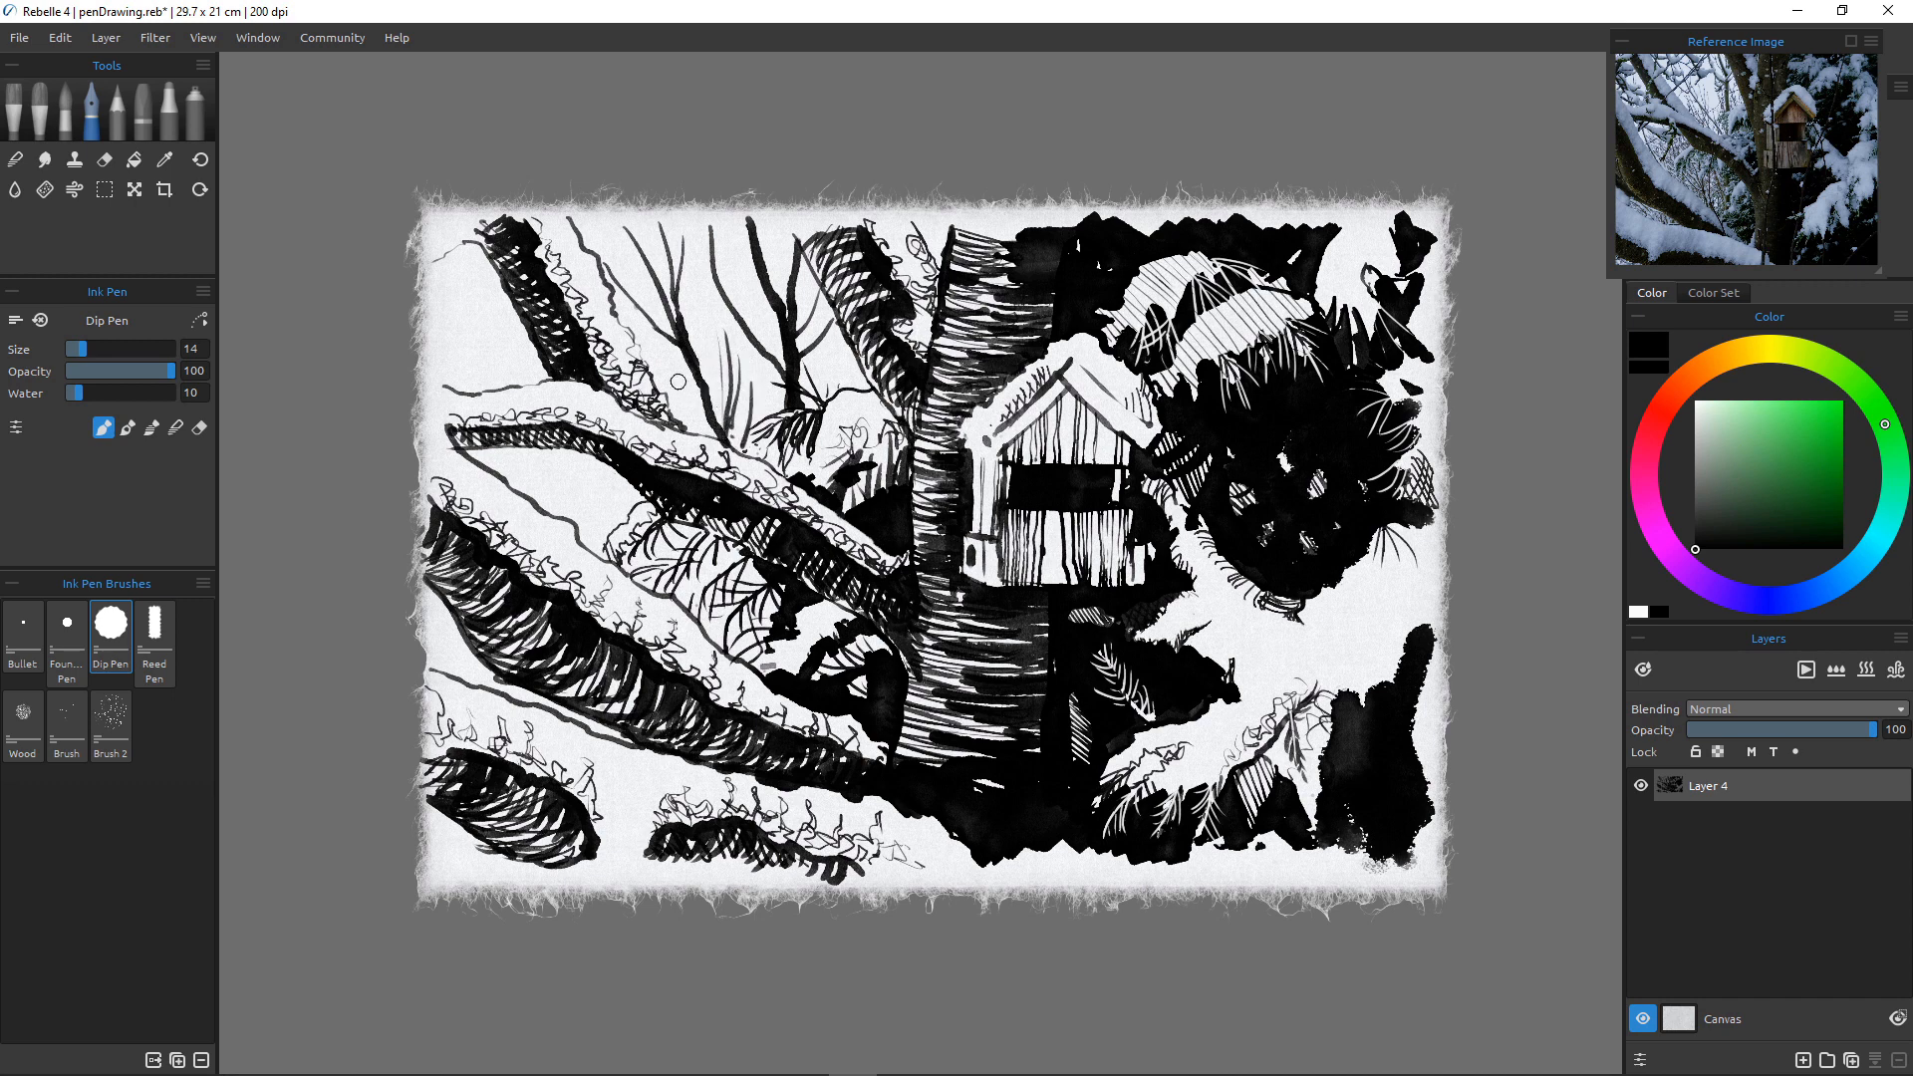
left_click_drag(669, 352, 695, 426)
left_click_drag(661, 355, 682, 425)
left_click_drag(680, 357, 691, 420)
left_click_drag(711, 355, 742, 442)
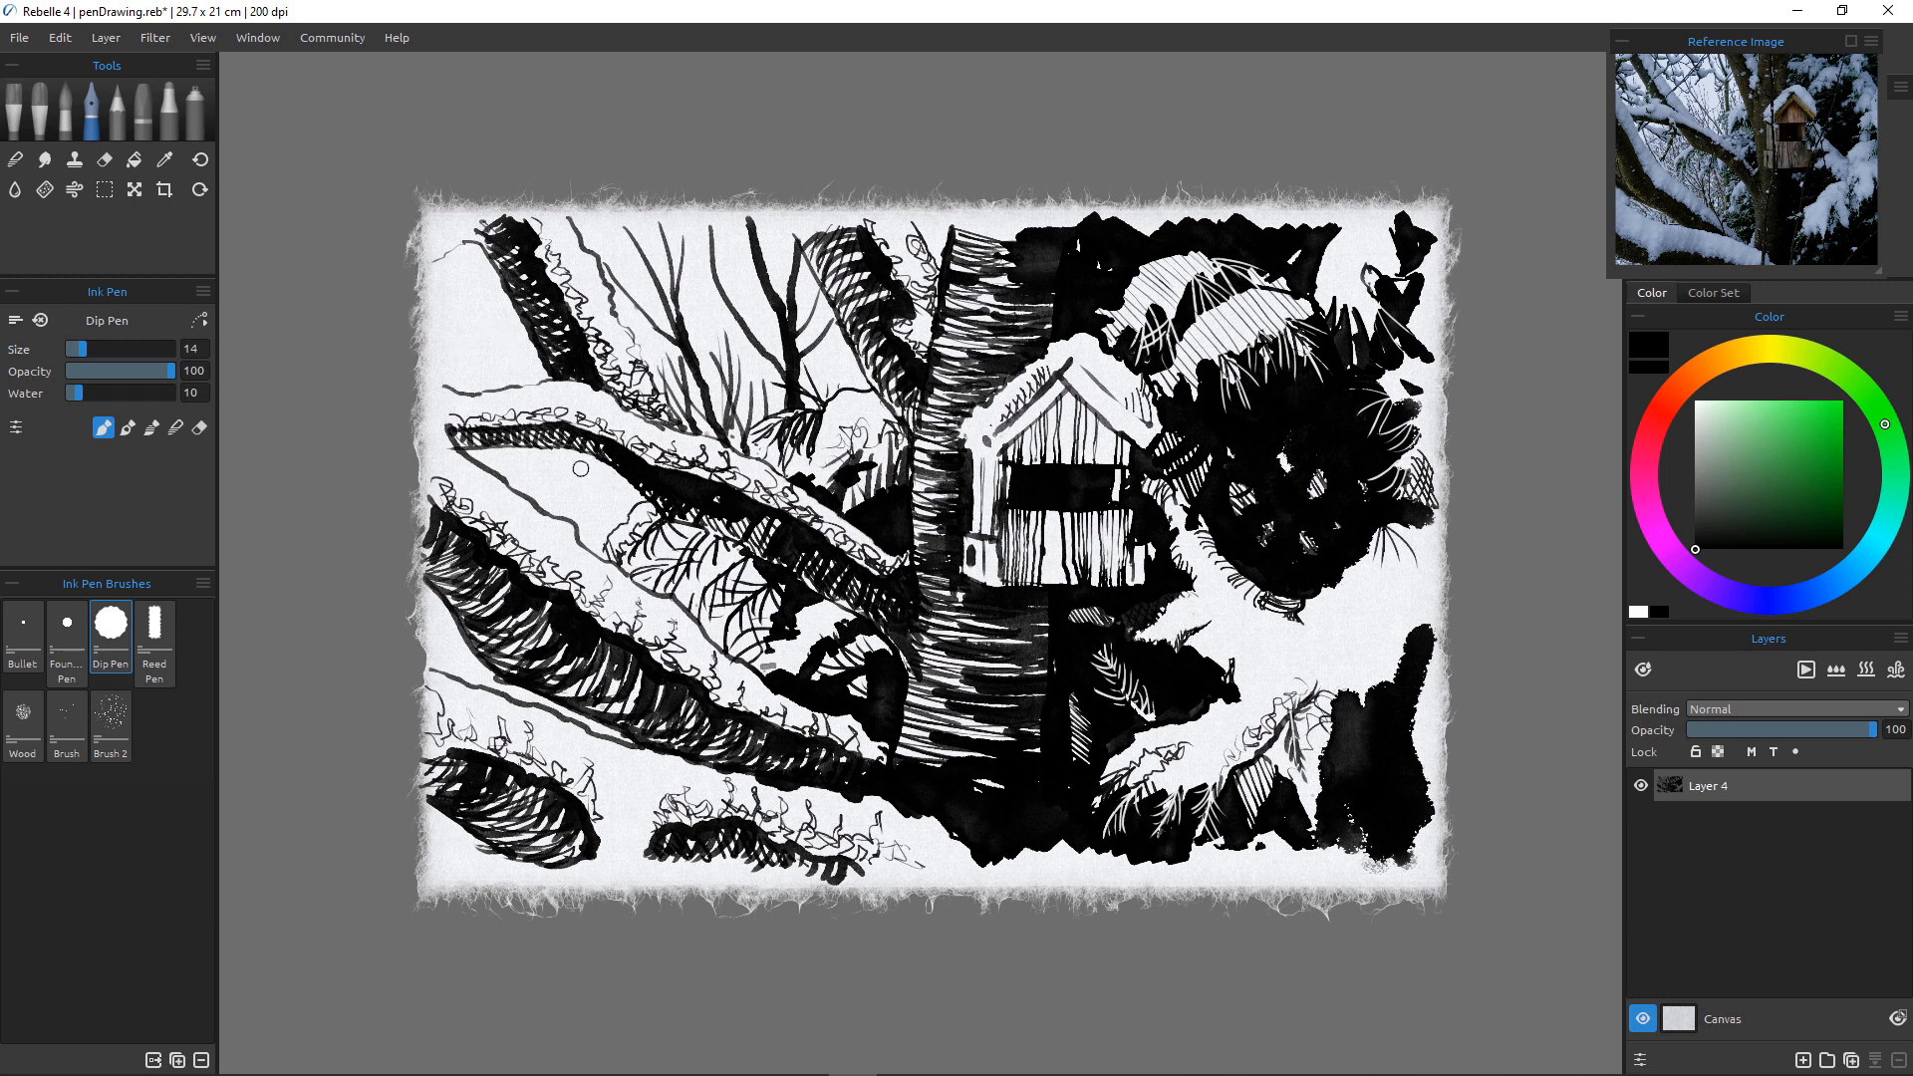
Draw a dark forked twig in the snowy gap beneath the middle branch's left end with the Dip Pen.
left_click_drag(560, 450, 572, 520)
left_click_drag(632, 487, 574, 512)
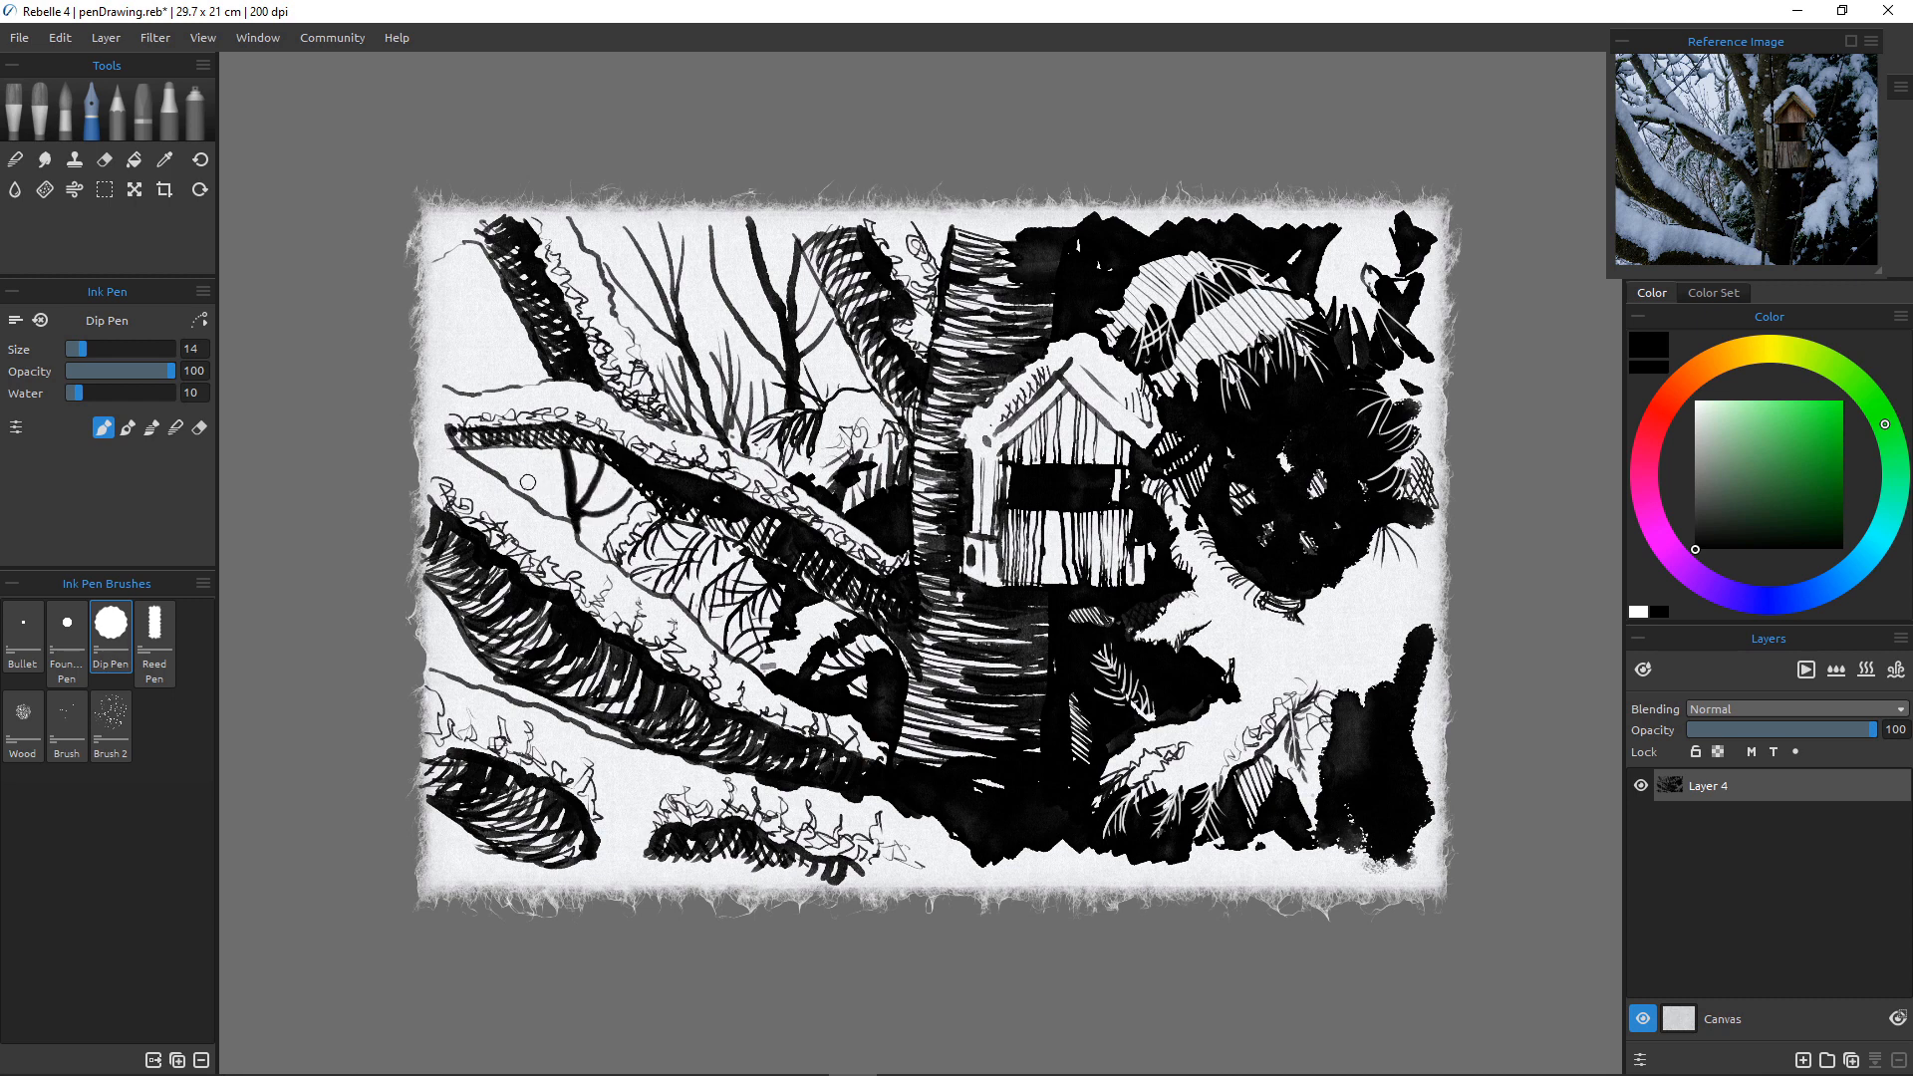
left_click_drag(574, 515, 505, 445)
Draw thin forked twigs in the upper left corner, then fill in more beneath the middle branch and along the lower left edge.
left_click_drag(469, 243, 495, 387)
left_click_drag(490, 285, 503, 378)
left_click_drag(479, 310, 435, 286)
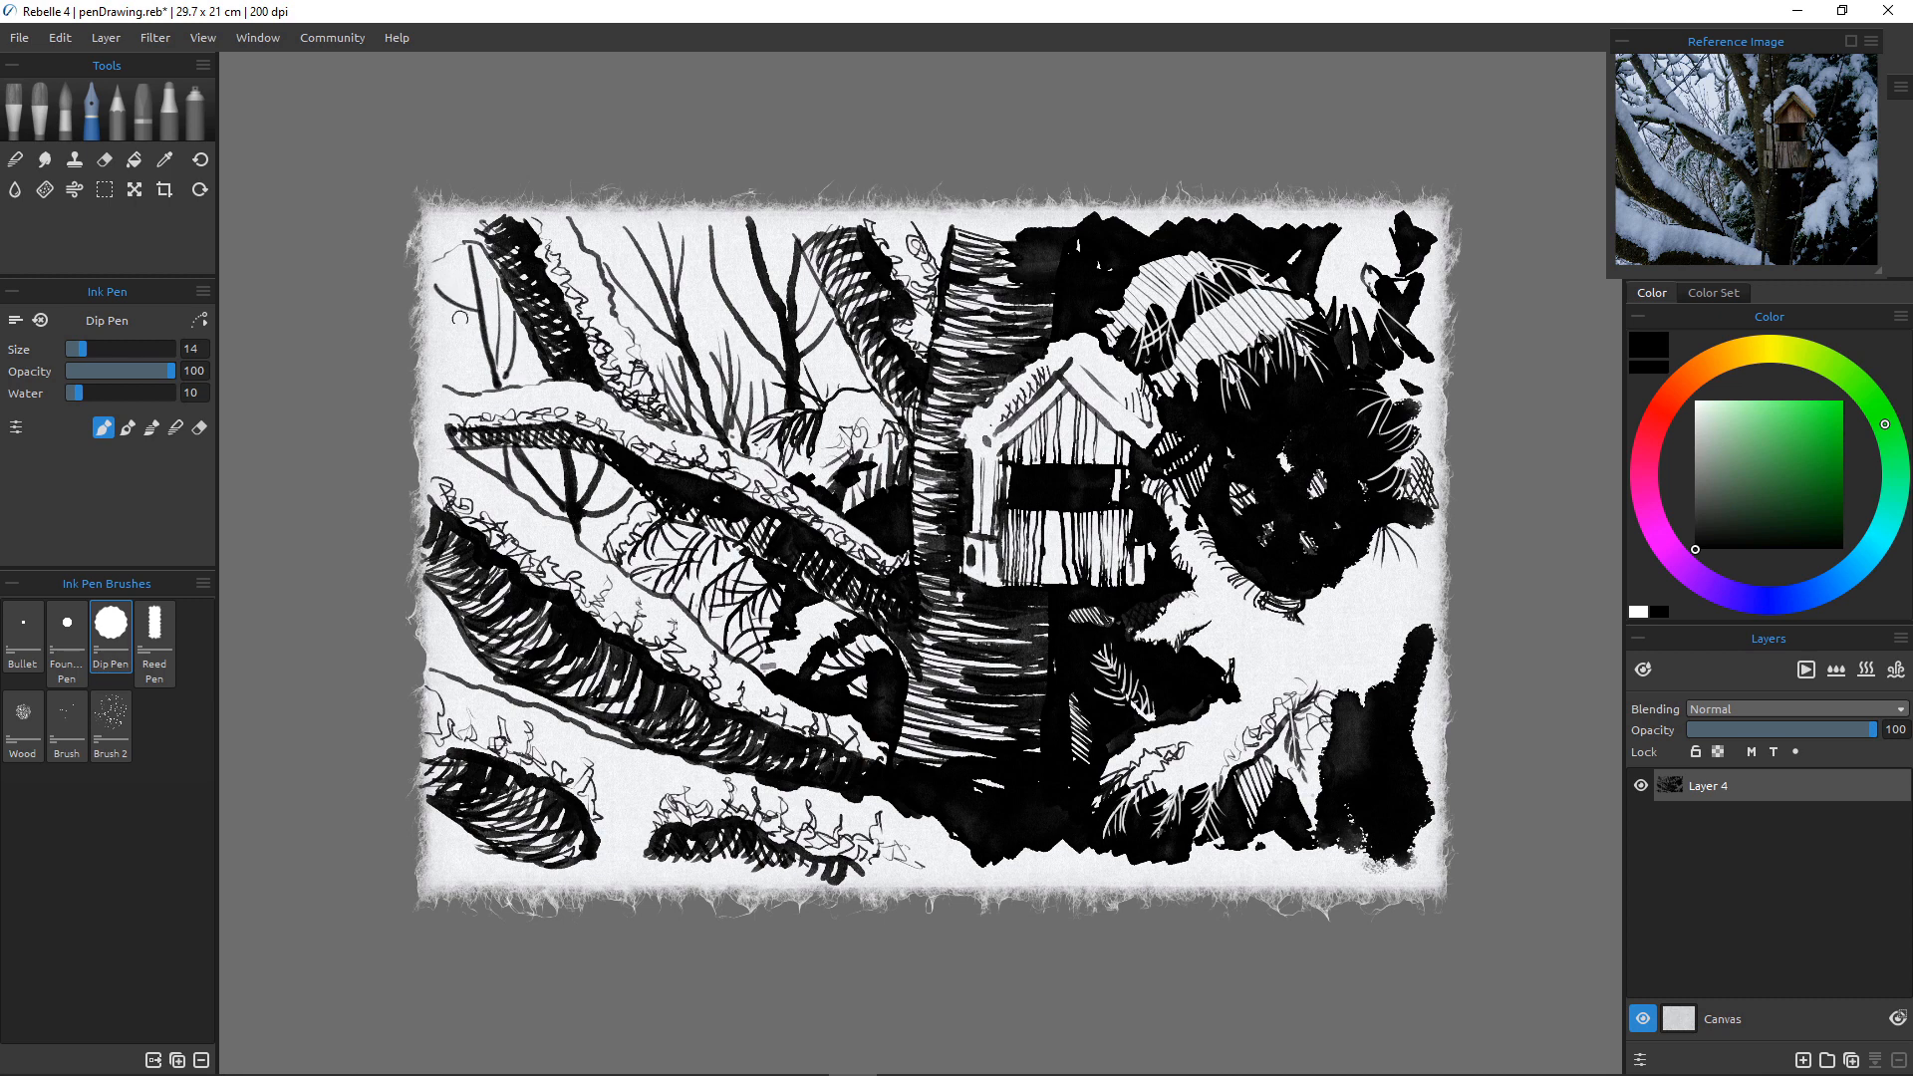
mouse_move(483, 349)
left_mouse_down()
mouse_move(439, 327)
mouse_move(507, 378)
mouse_move(451, 308)
left_mouse_up()
mouse_move(545, 447)
left_mouse_down()
mouse_move(512, 483)
mouse_move(571, 482)
mouse_move(535, 499)
mouse_move(508, 464)
mouse_move(597, 547)
left_mouse_up()
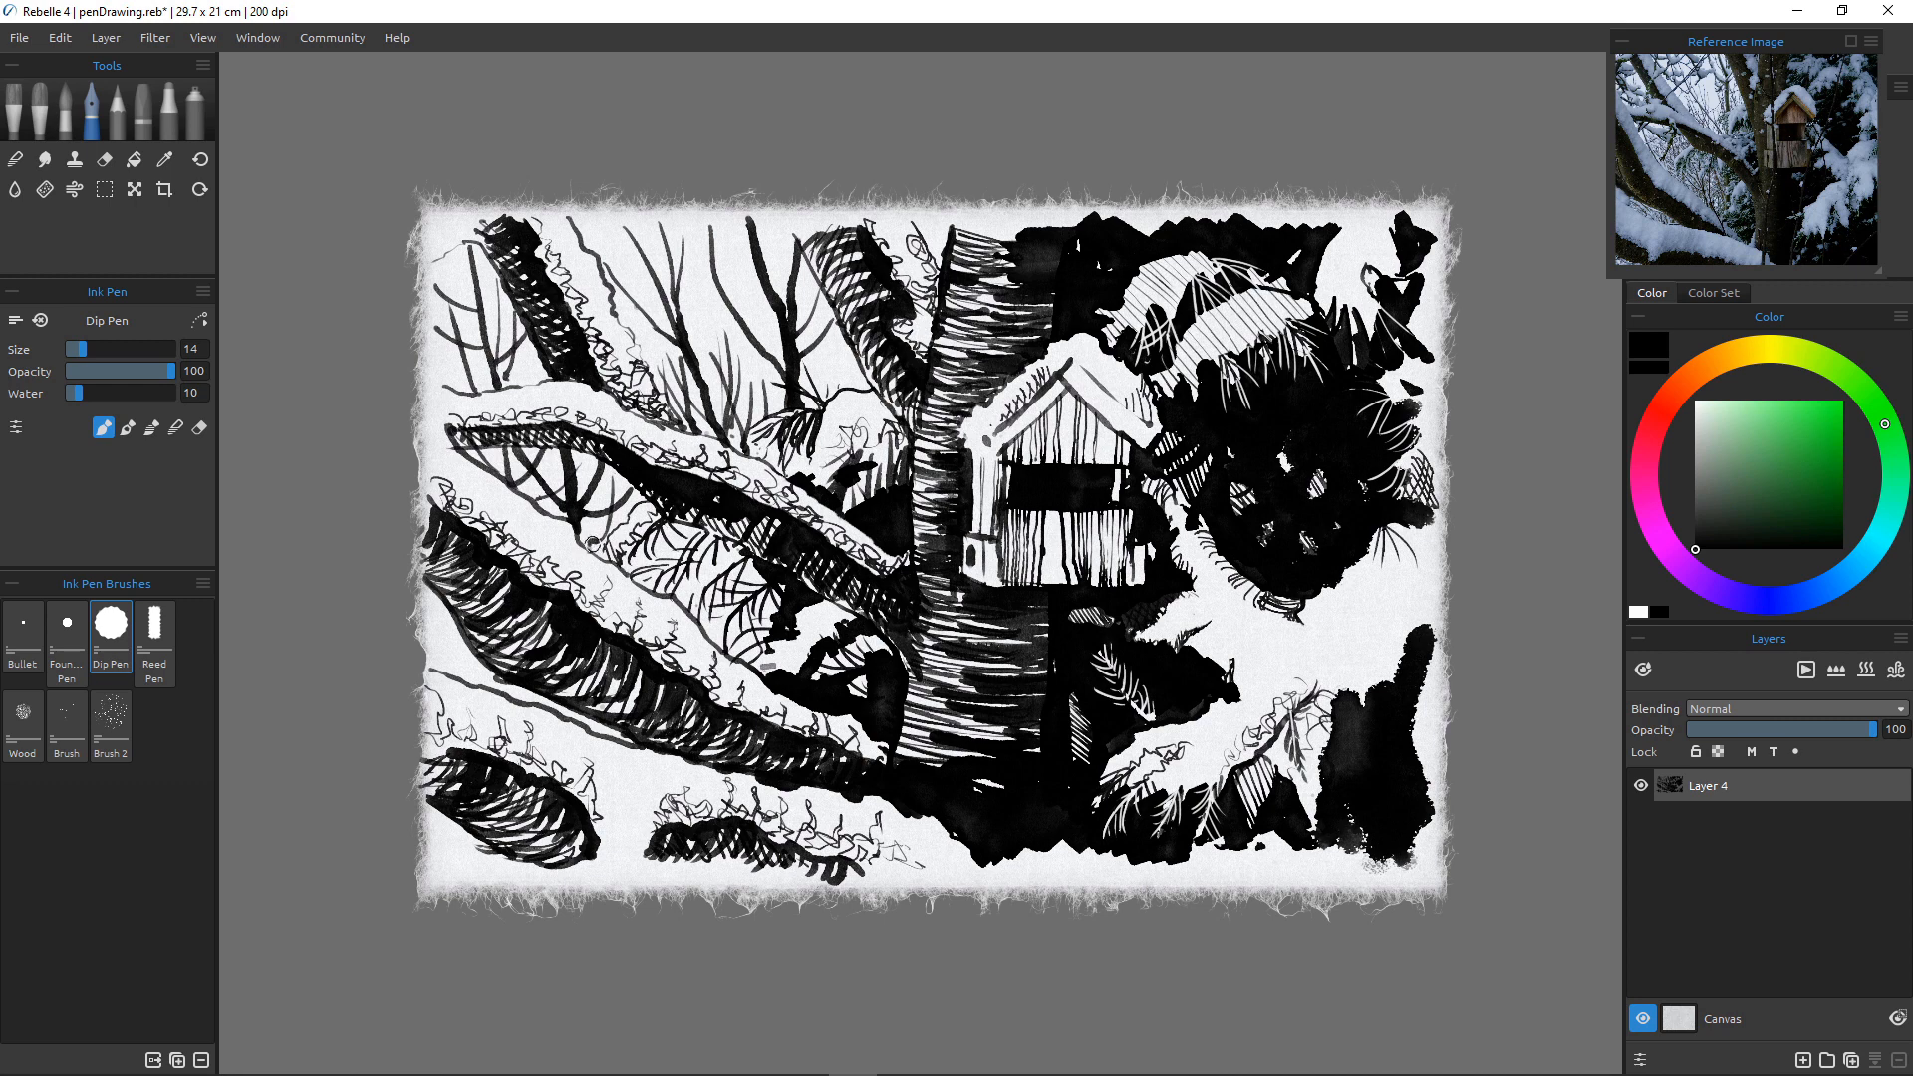
left_click_drag(442, 604, 461, 680)
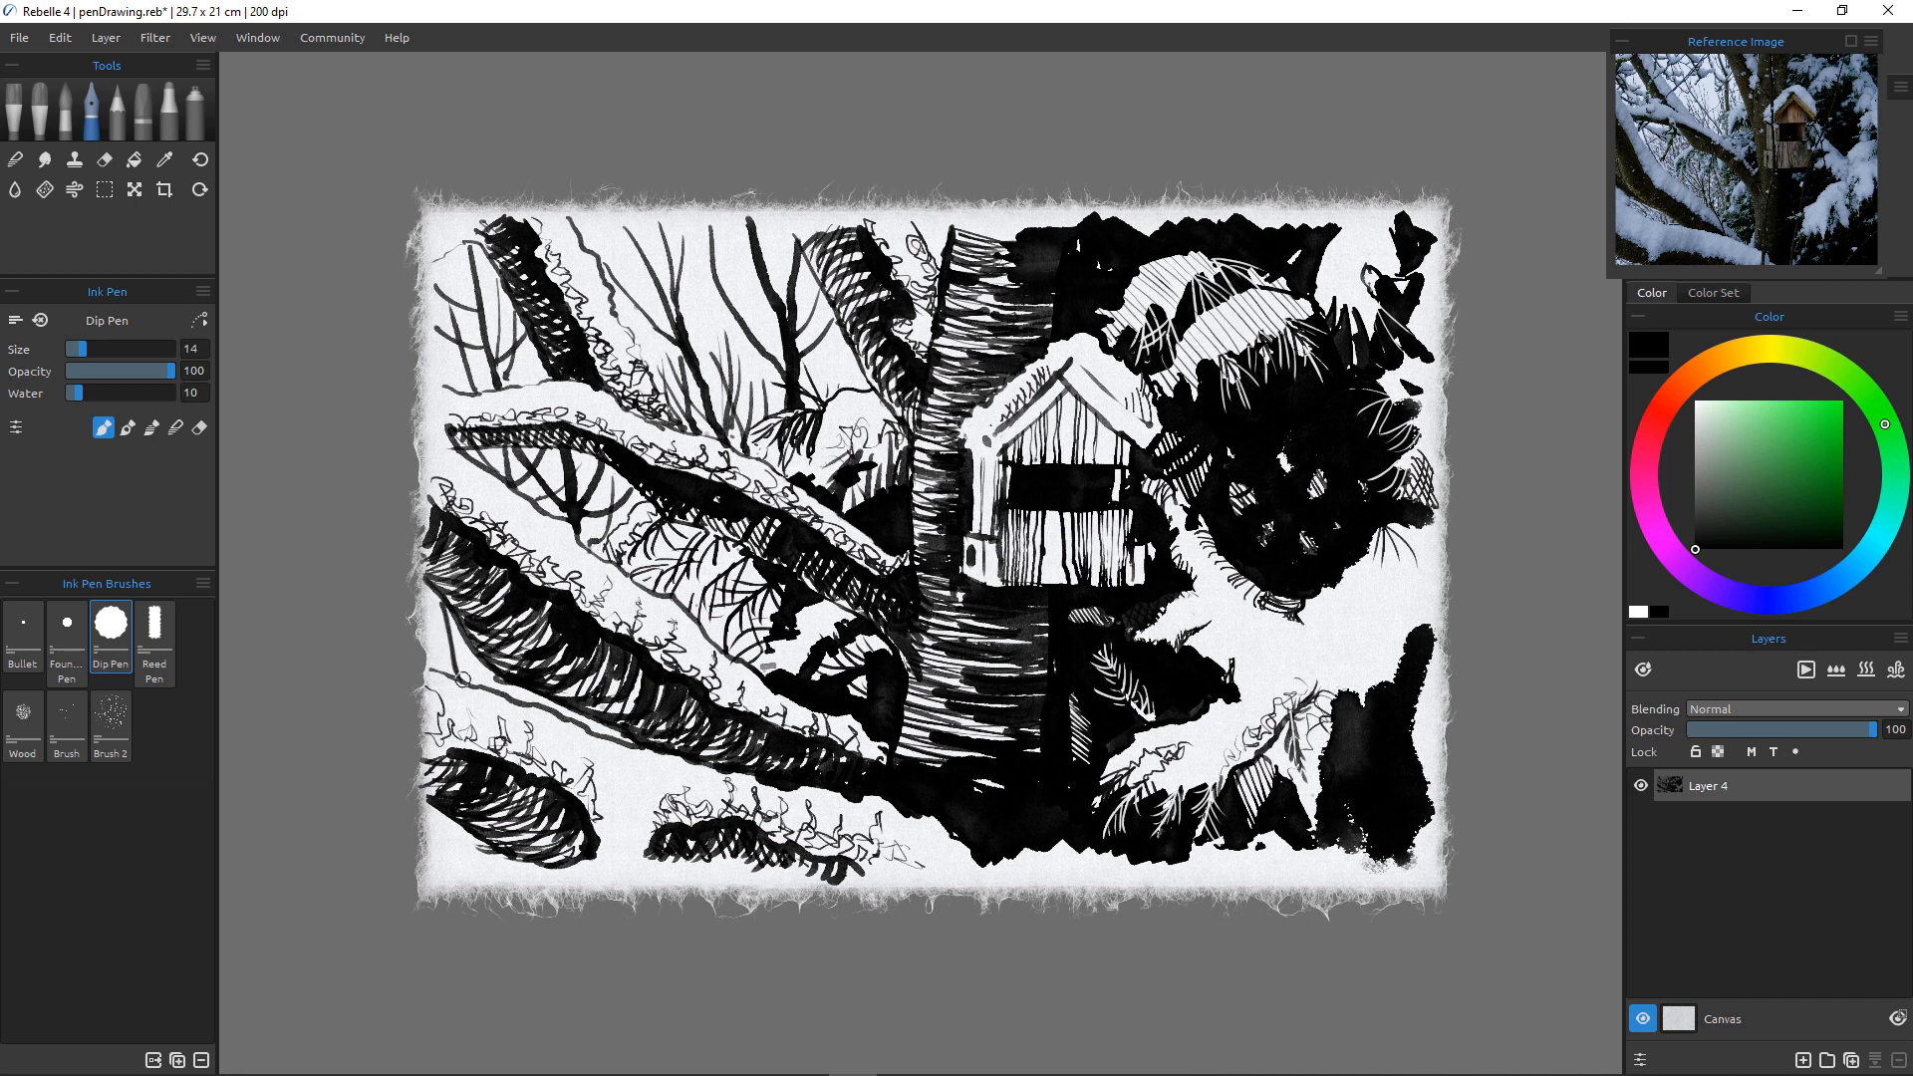
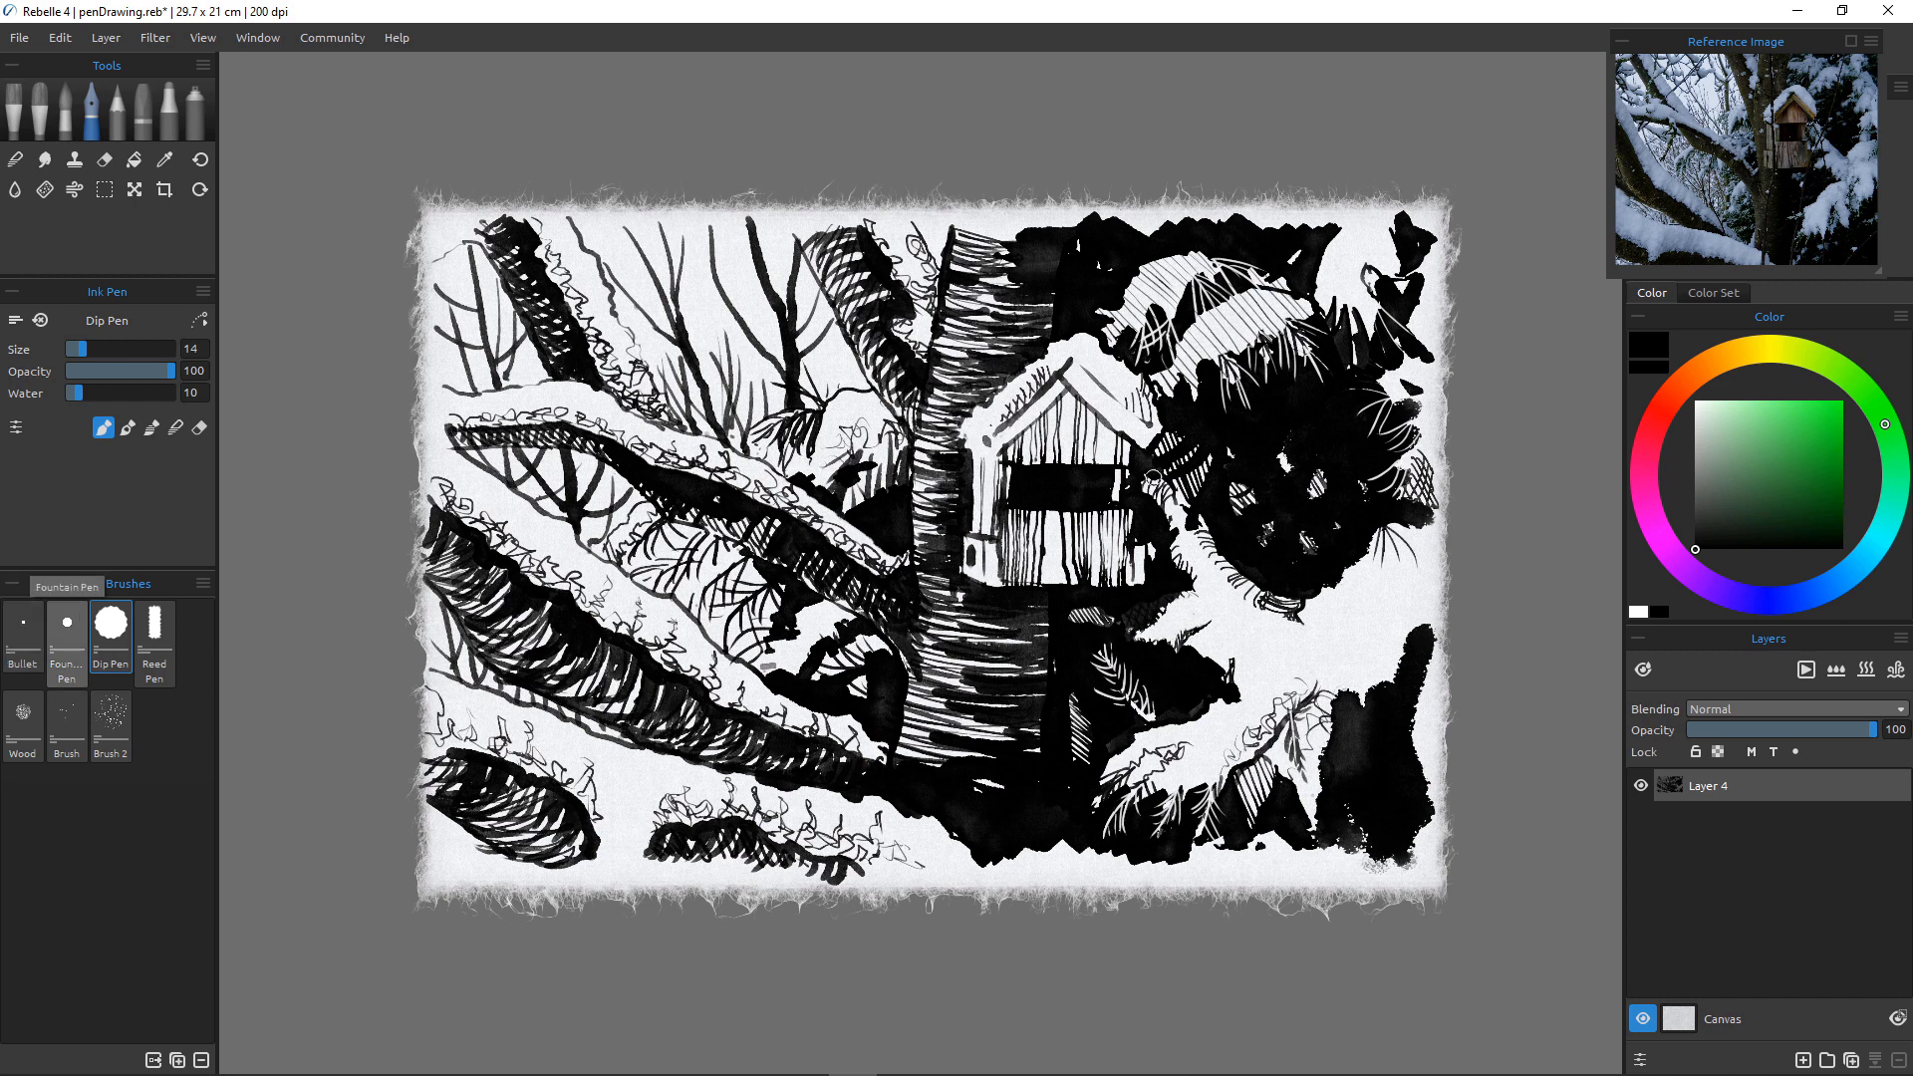
Ink the inner edge of the birdhouse's left roof slope with the Fountain Pen and erase a thin highlight into it.
left_click(66, 628)
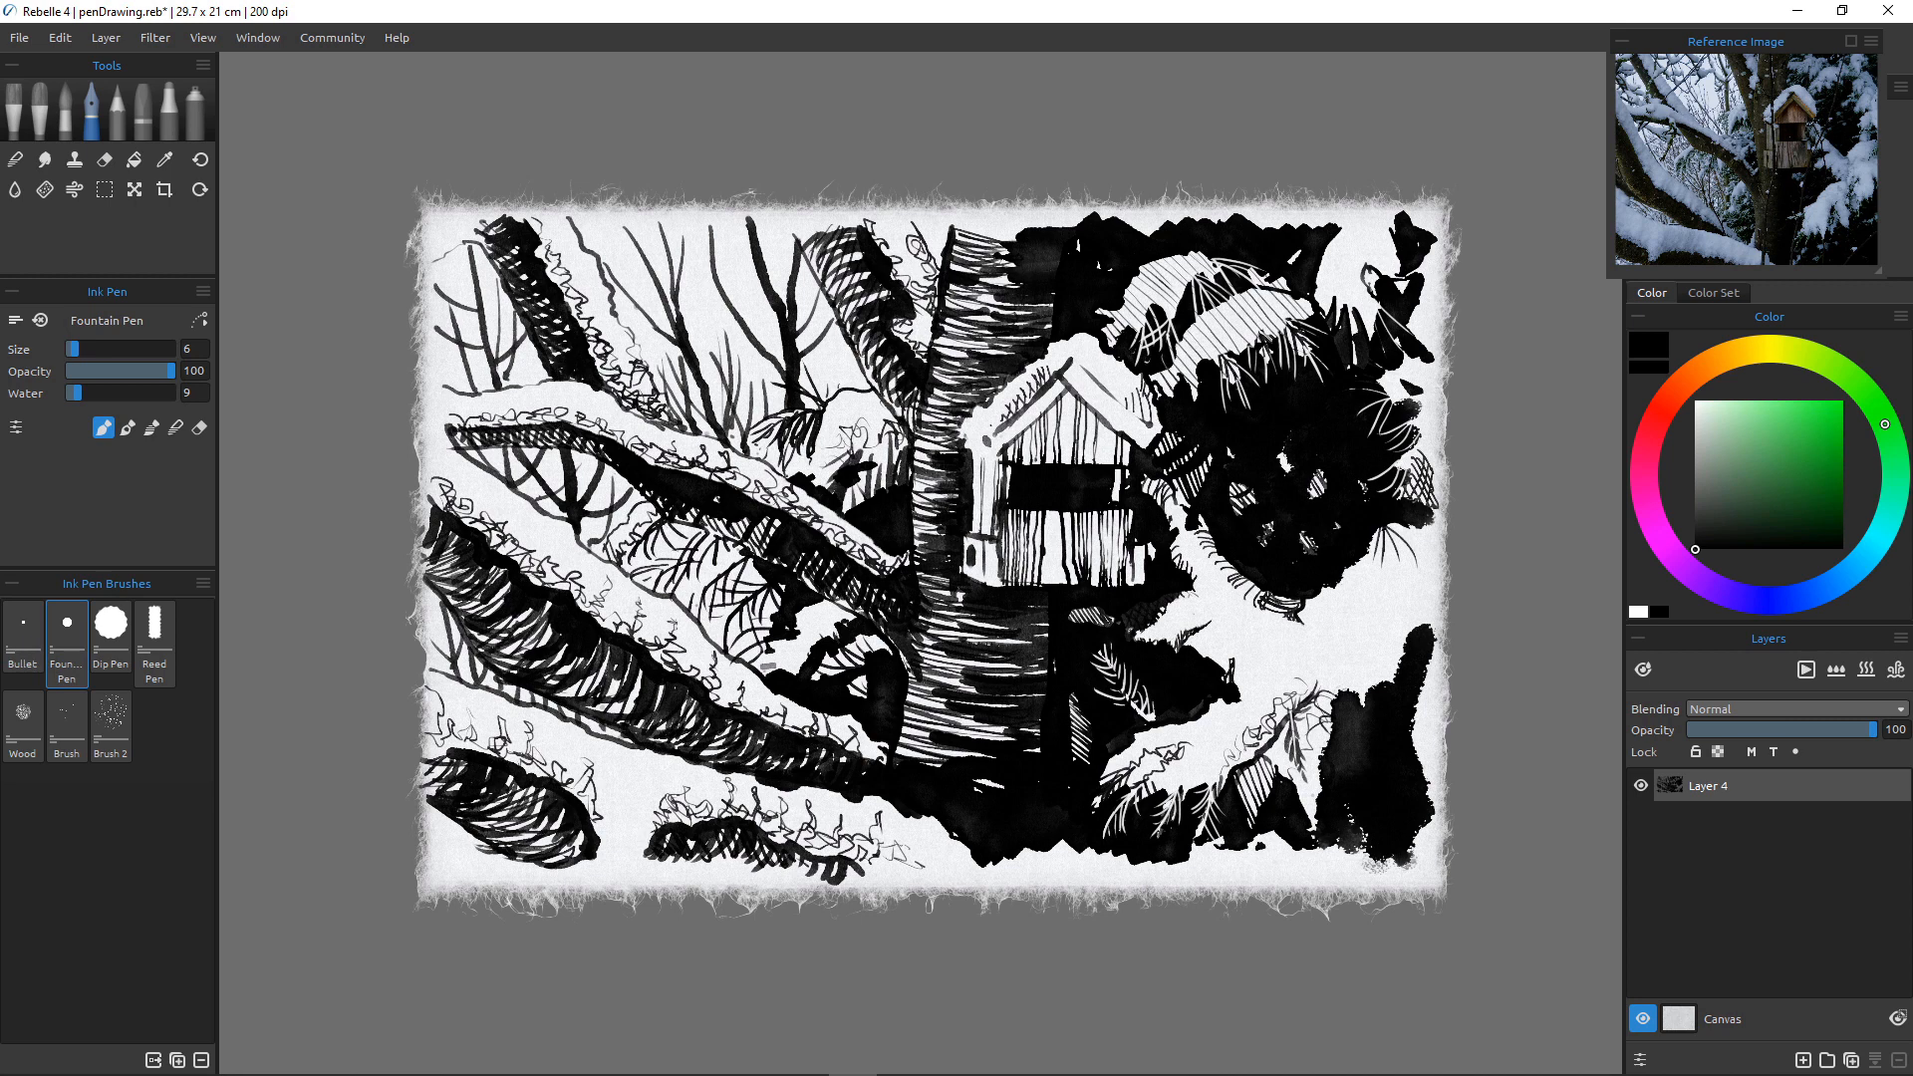
left_click_drag(1065, 390, 1132, 450)
key("ctrl+z")
mouse_move(1065, 388)
left_mouse_down()
mouse_move(1054, 425)
mouse_move(992, 473)
mouse_move(1045, 437)
mouse_move(1016, 464)
left_mouse_up()
left_click(199, 427)
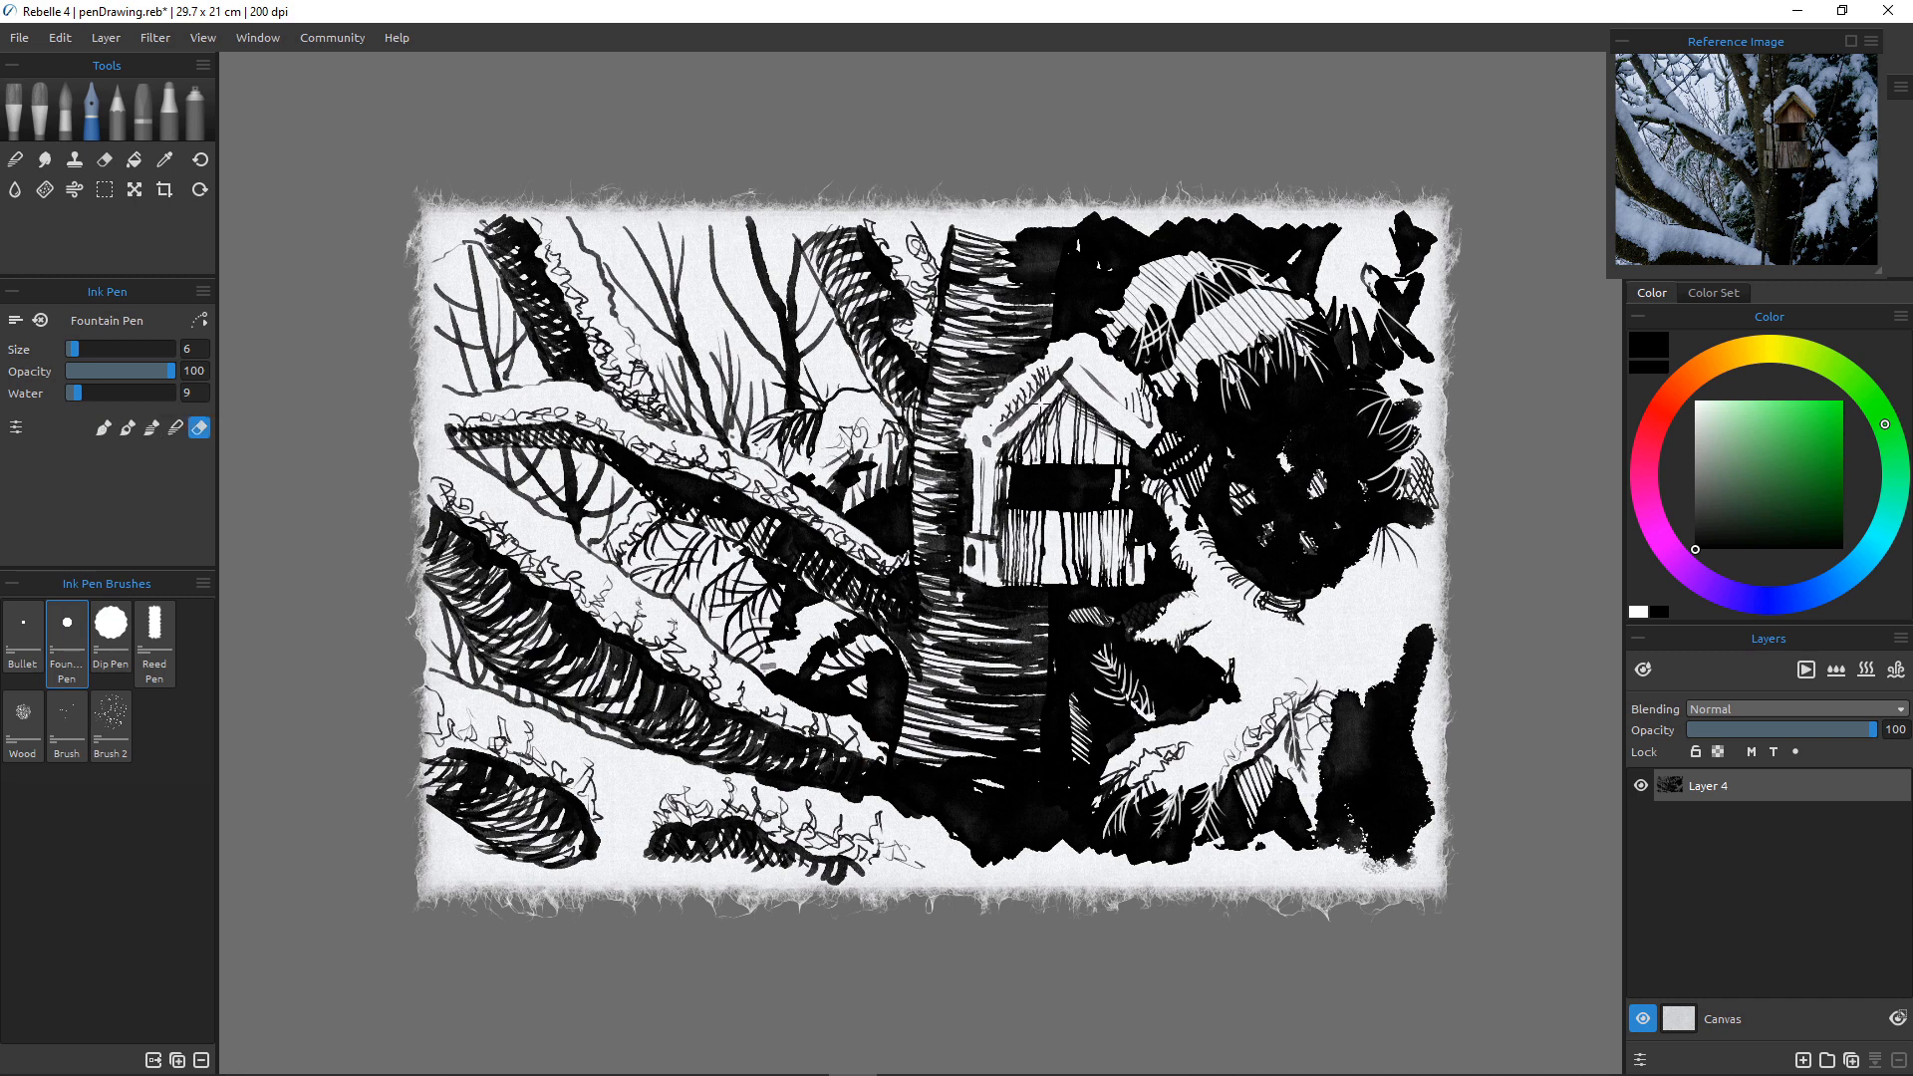
mouse_move(1028, 412)
left_mouse_down()
mouse_move(1014, 432)
mouse_move(1041, 407)
left_mouse_up()
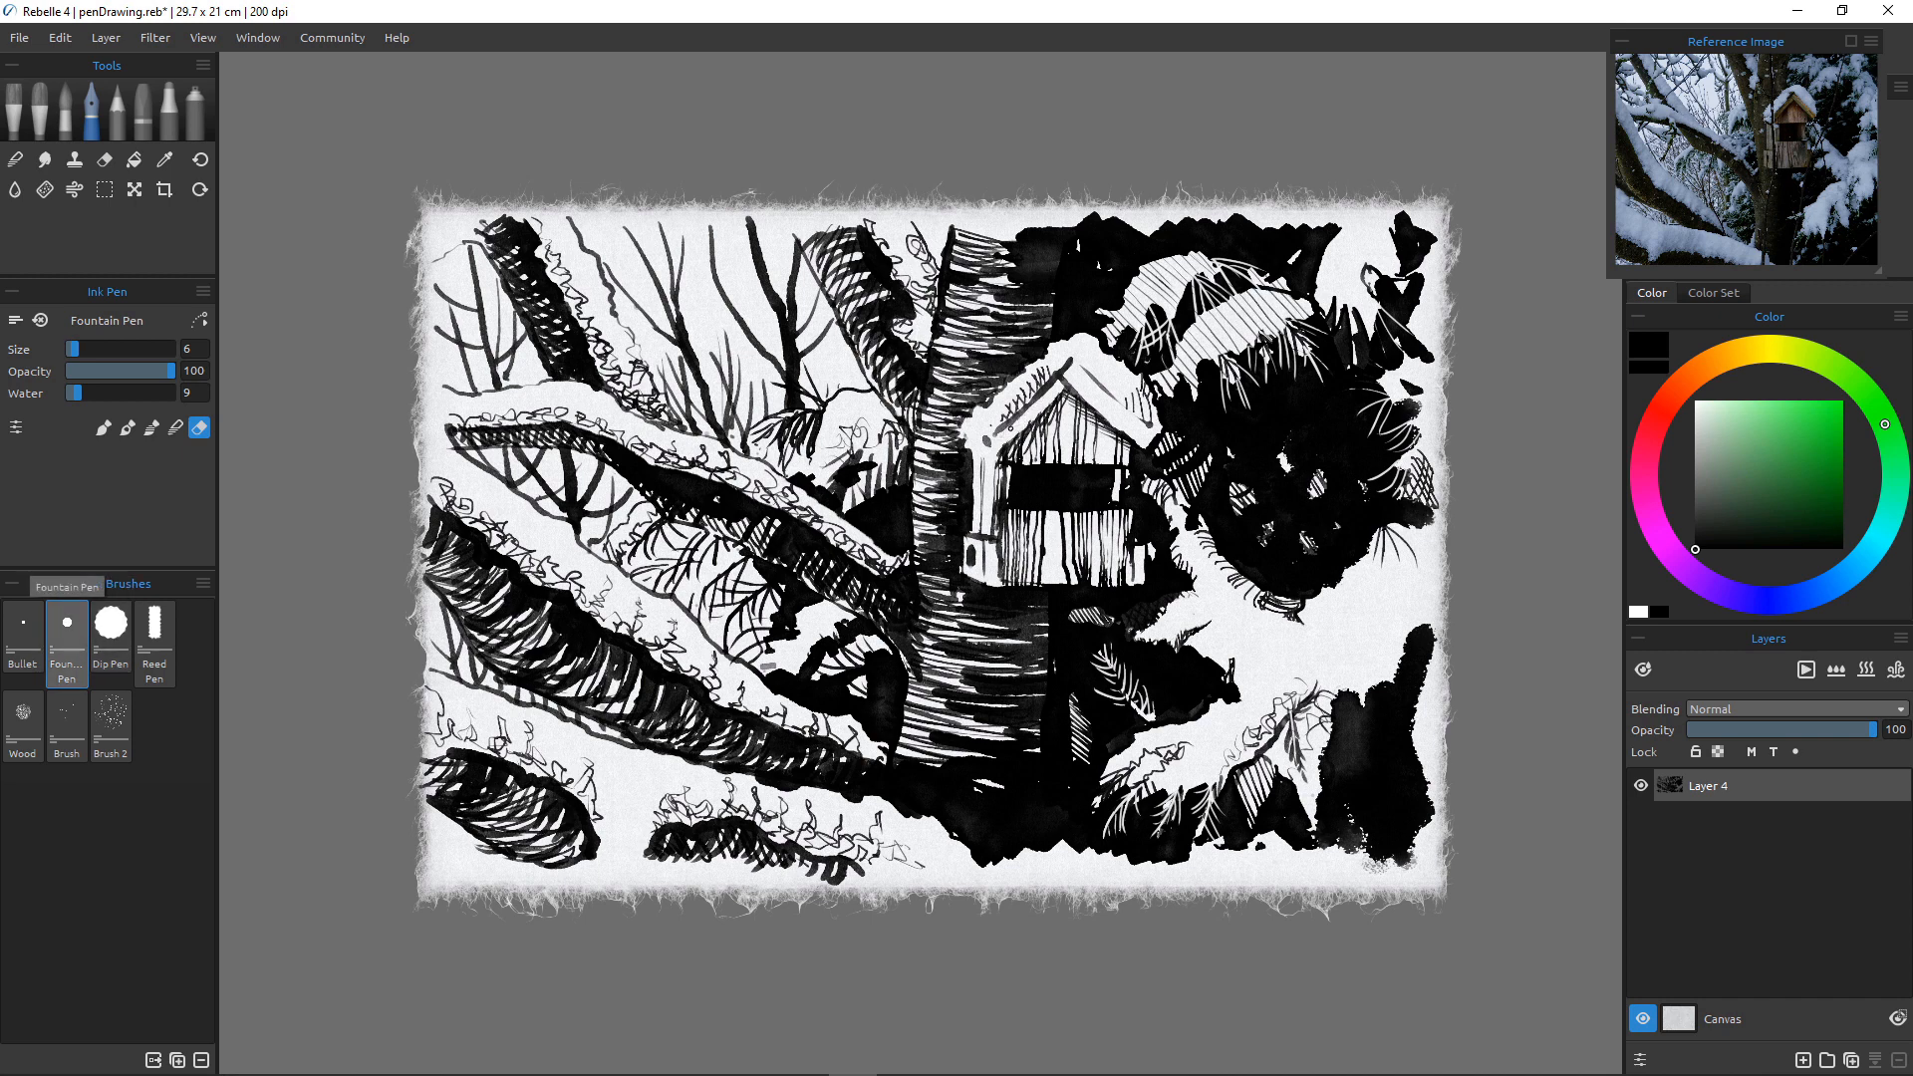
Ink the birdhouse's left eave and outline the board beneath the snow on the right roof slope with parallel black lines.
left_click(103, 428)
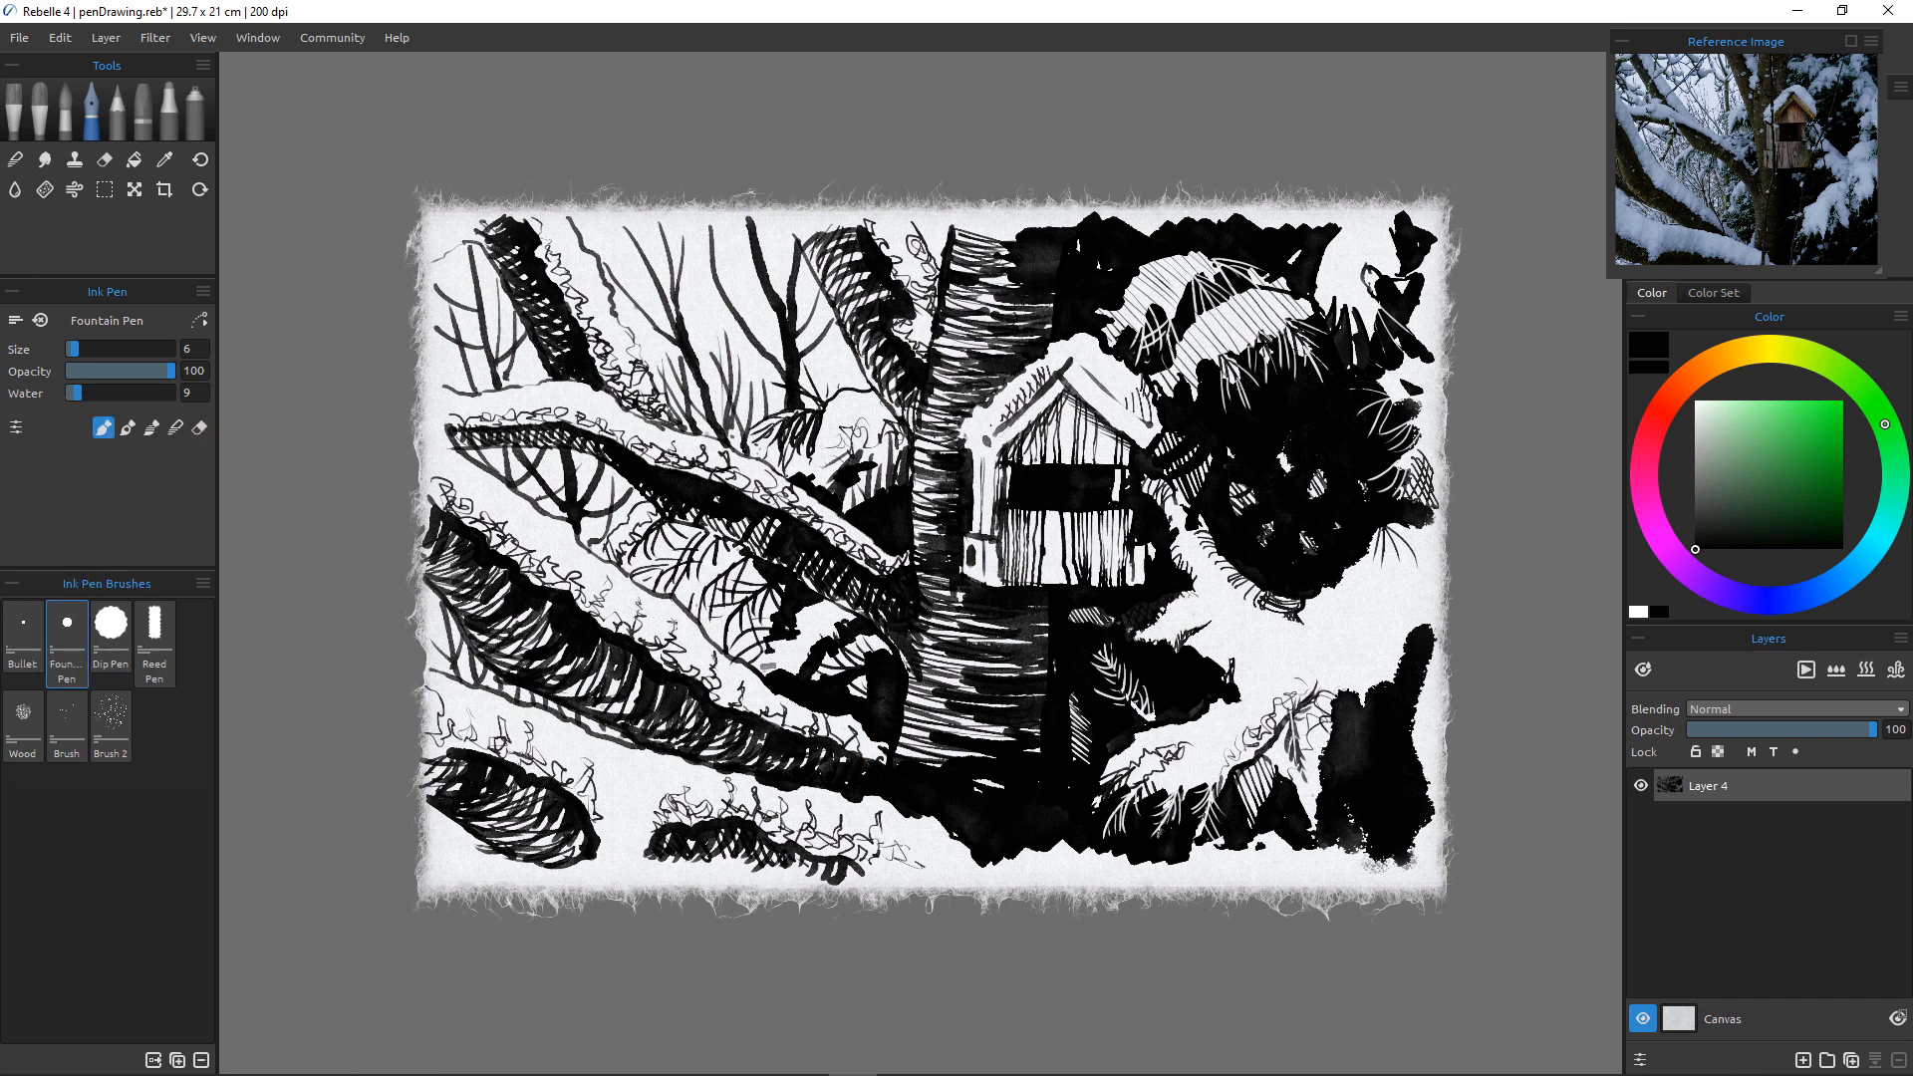
left_click_drag(984, 439, 997, 455)
left_click_drag(1074, 354, 1157, 436)
left_click_drag(1077, 374, 1148, 436)
left_click_drag(1069, 370, 1141, 437)
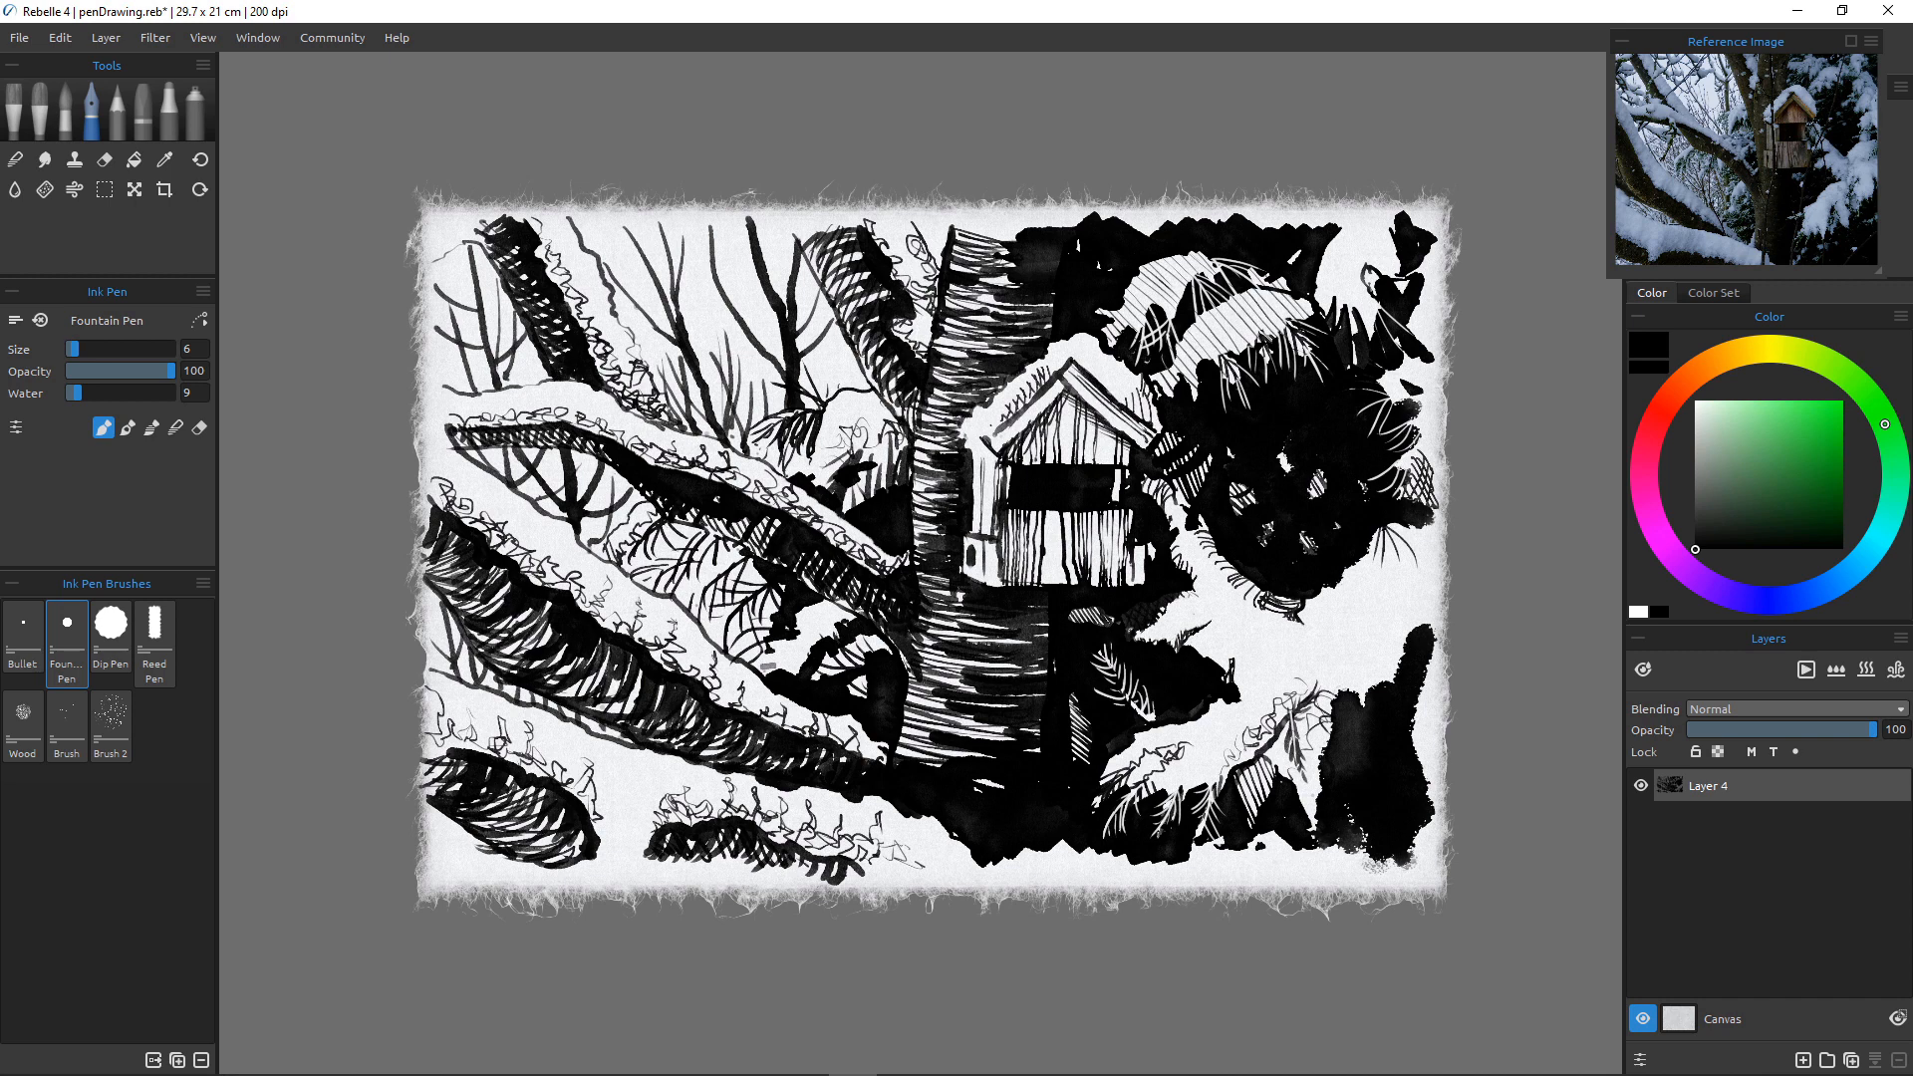
Add wood grain lines to the birdhouse's side wall and front boards and darken the underside of its gable.
left_click_drag(986, 457, 990, 530)
left_click_drag(977, 453, 977, 529)
left_click_drag(990, 452, 993, 483)
left_click_drag(1073, 360, 1052, 382)
mouse_move(1117, 508)
left_mouse_down()
mouse_move(1136, 538)
mouse_move(1106, 509)
mouse_move(1122, 557)
mouse_move(1101, 565)
left_mouse_up()
left_click_drag(1134, 548, 1144, 582)
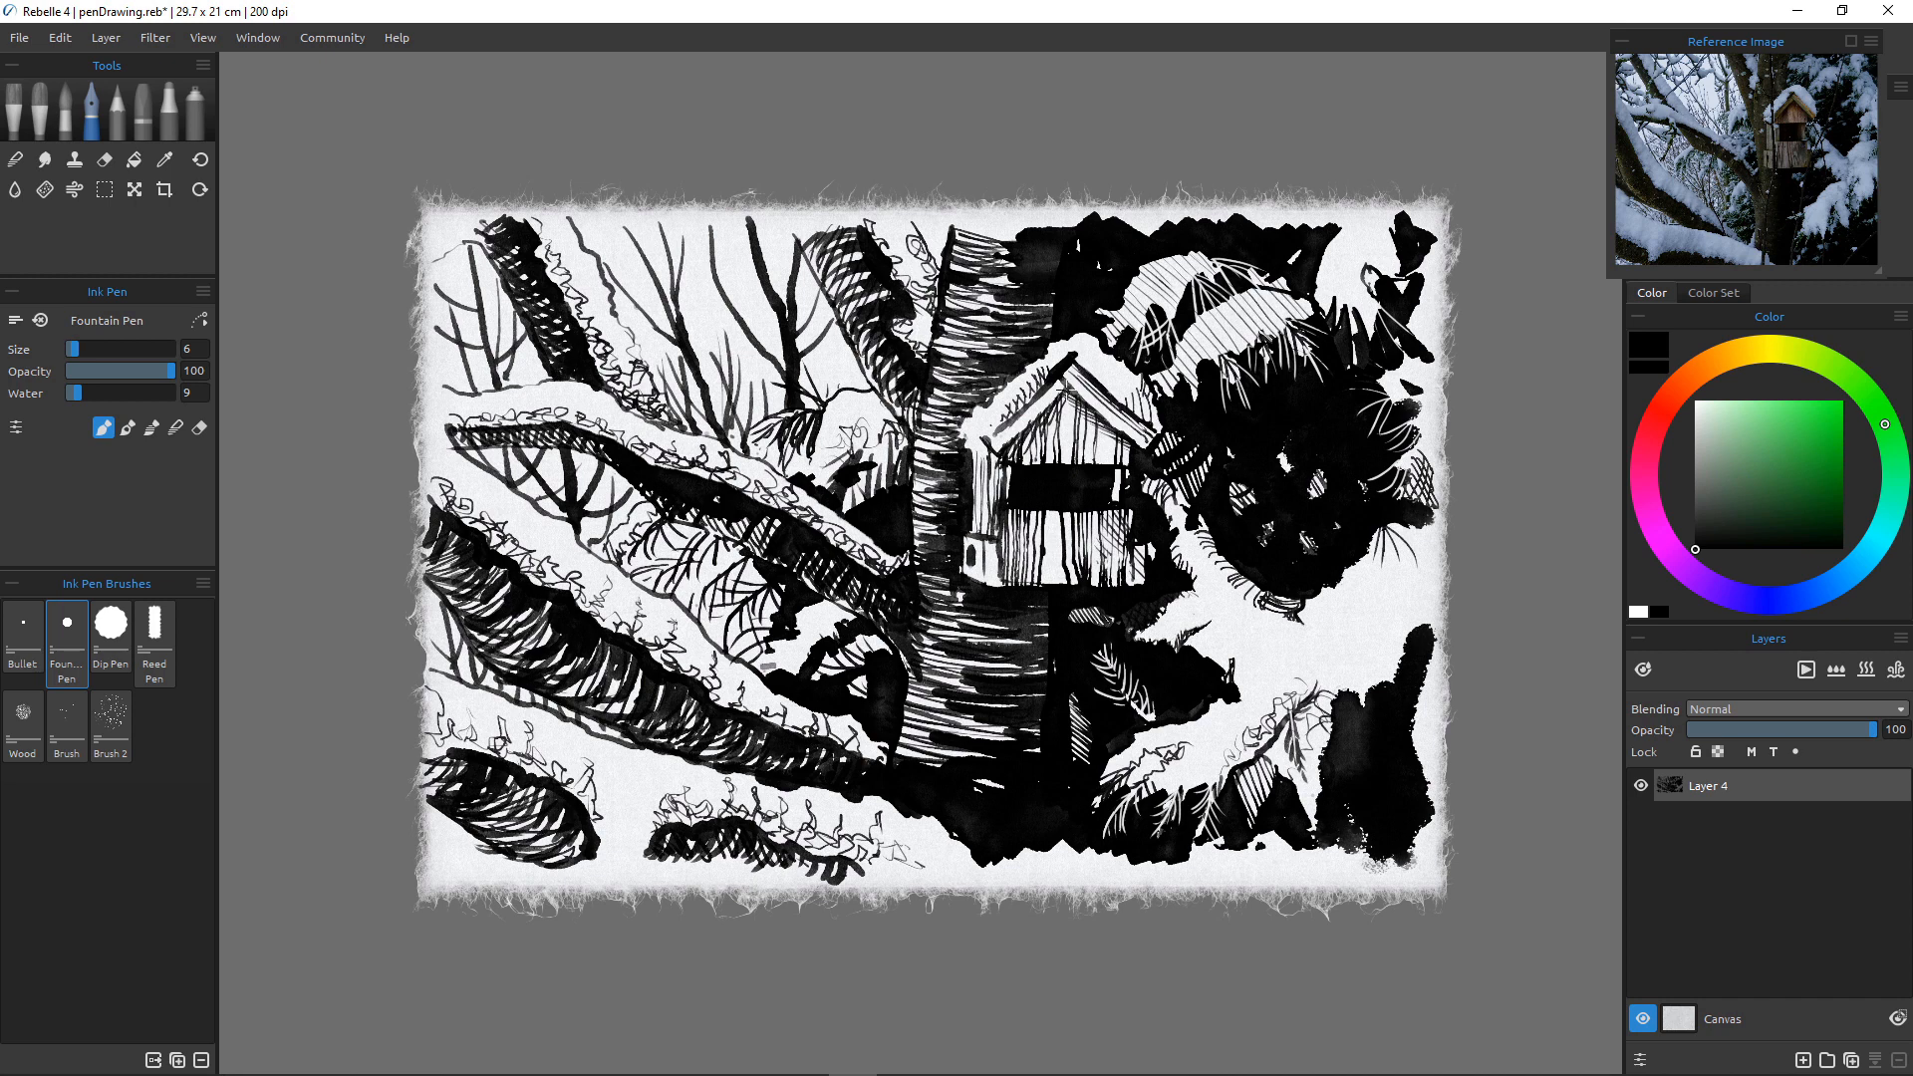
left_click_drag(1064, 387, 1132, 453)
left_click_drag(999, 461, 998, 486)
Erase a long thin branch in white with the Fountain Pen at size 10, from the upper edge past the birdhouse's right side to the base.
left_click(199, 428)
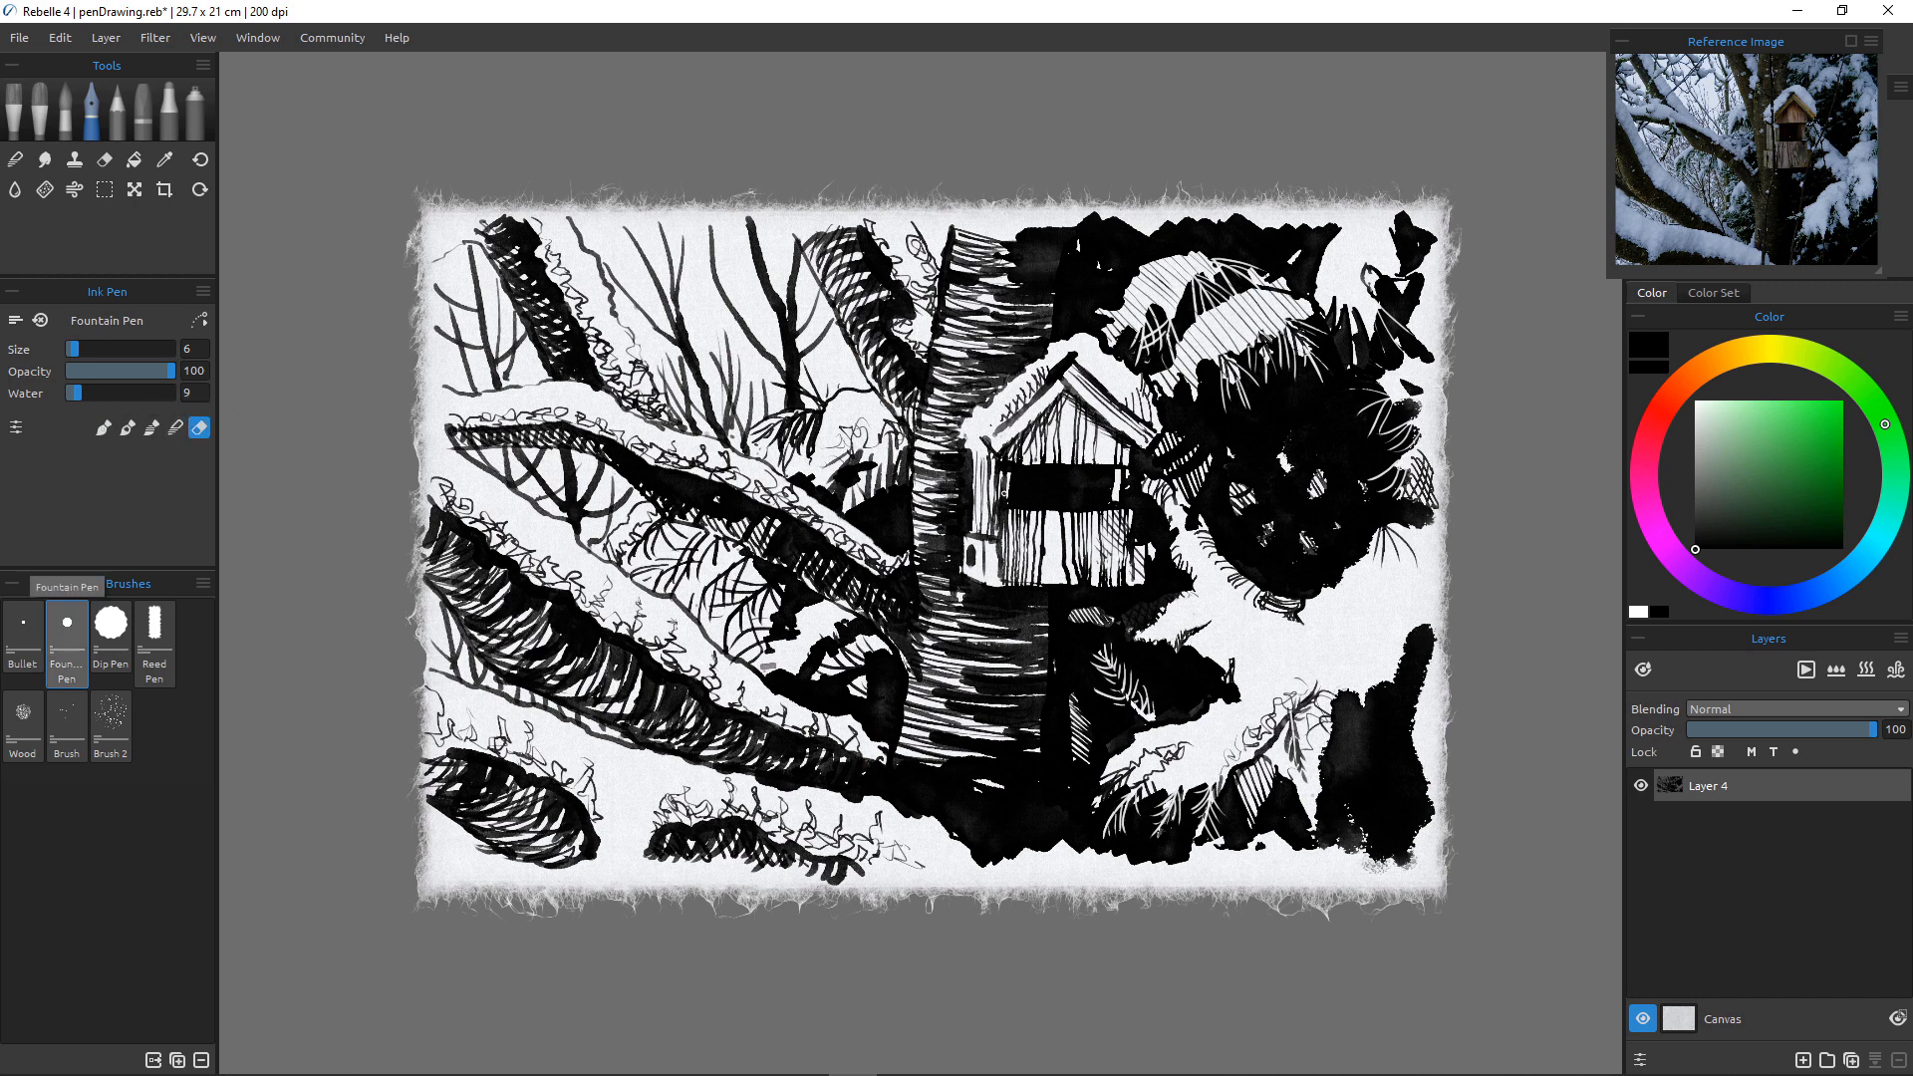
key("bracketright")
key("bracketright")
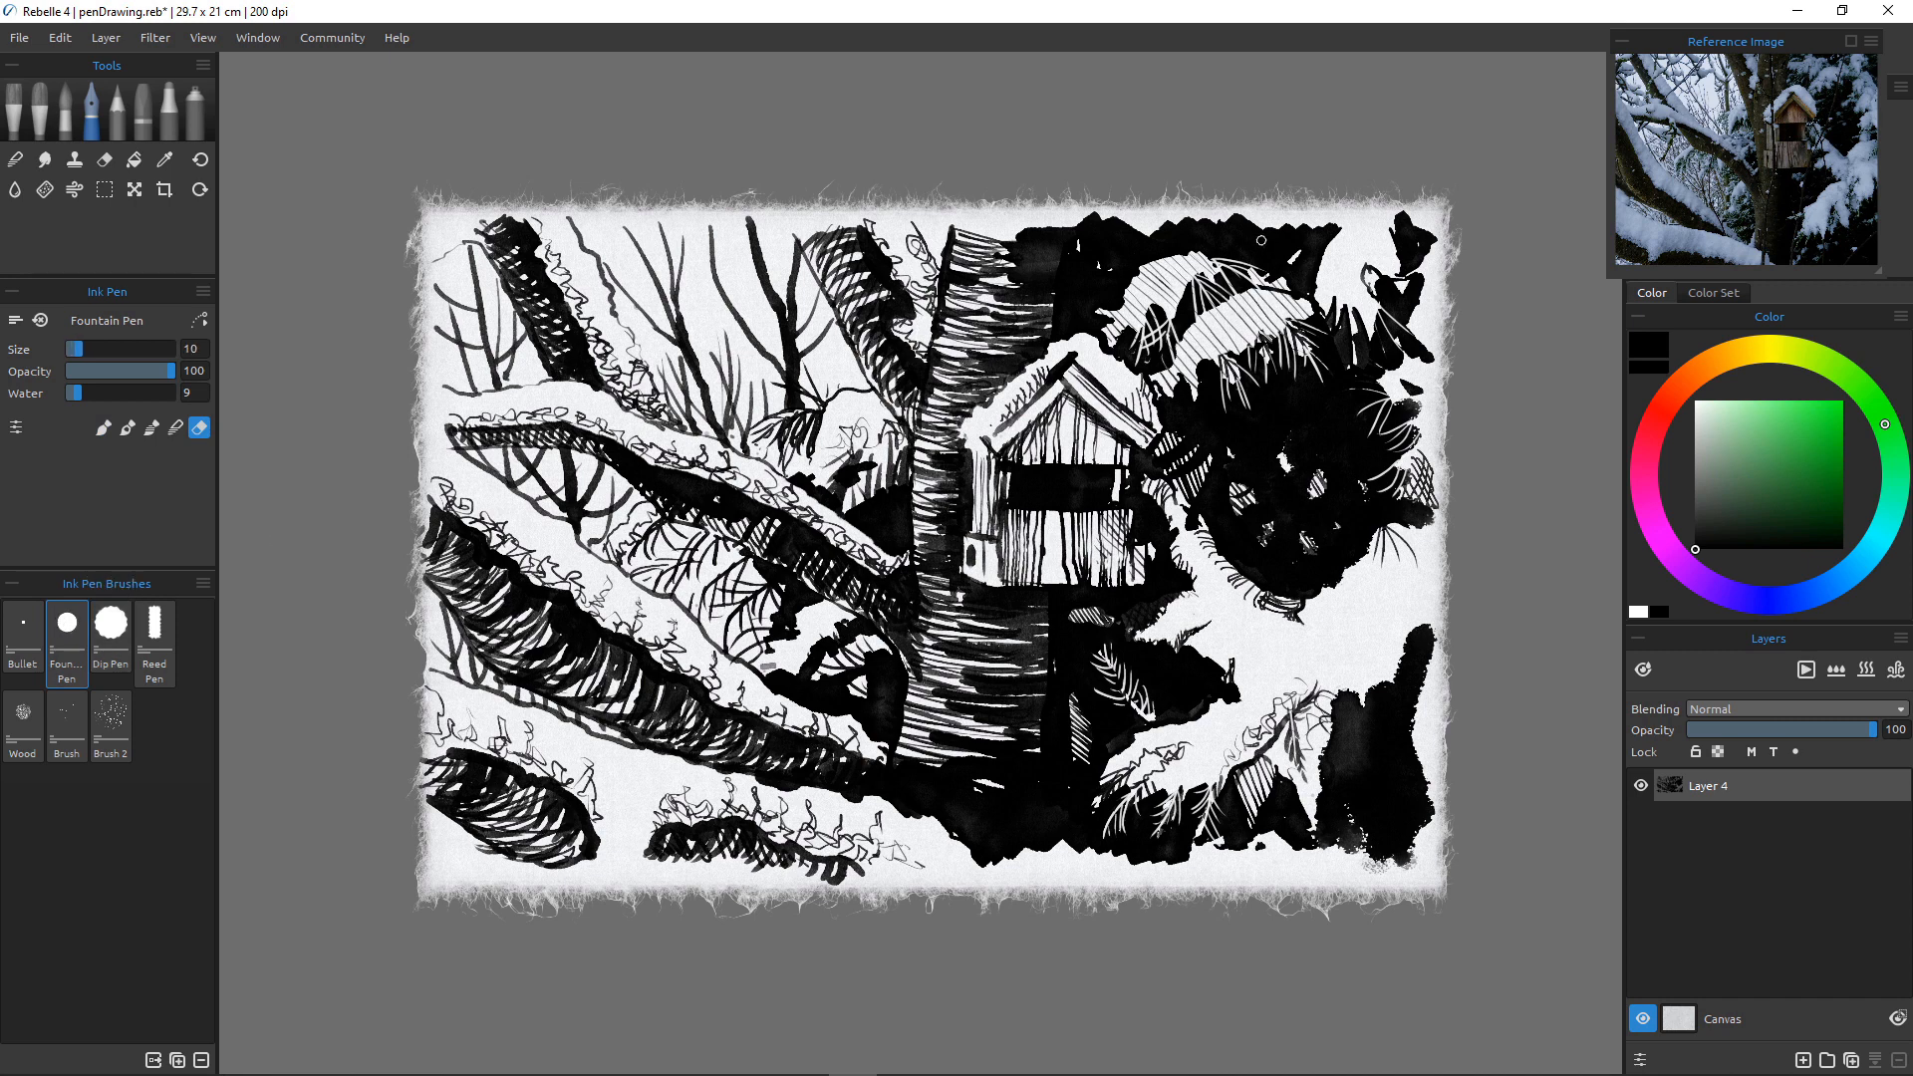
mouse_move(1263, 237)
left_mouse_down()
mouse_move(1159, 637)
mouse_move(1087, 764)
mouse_move(1064, 850)
left_mouse_up()
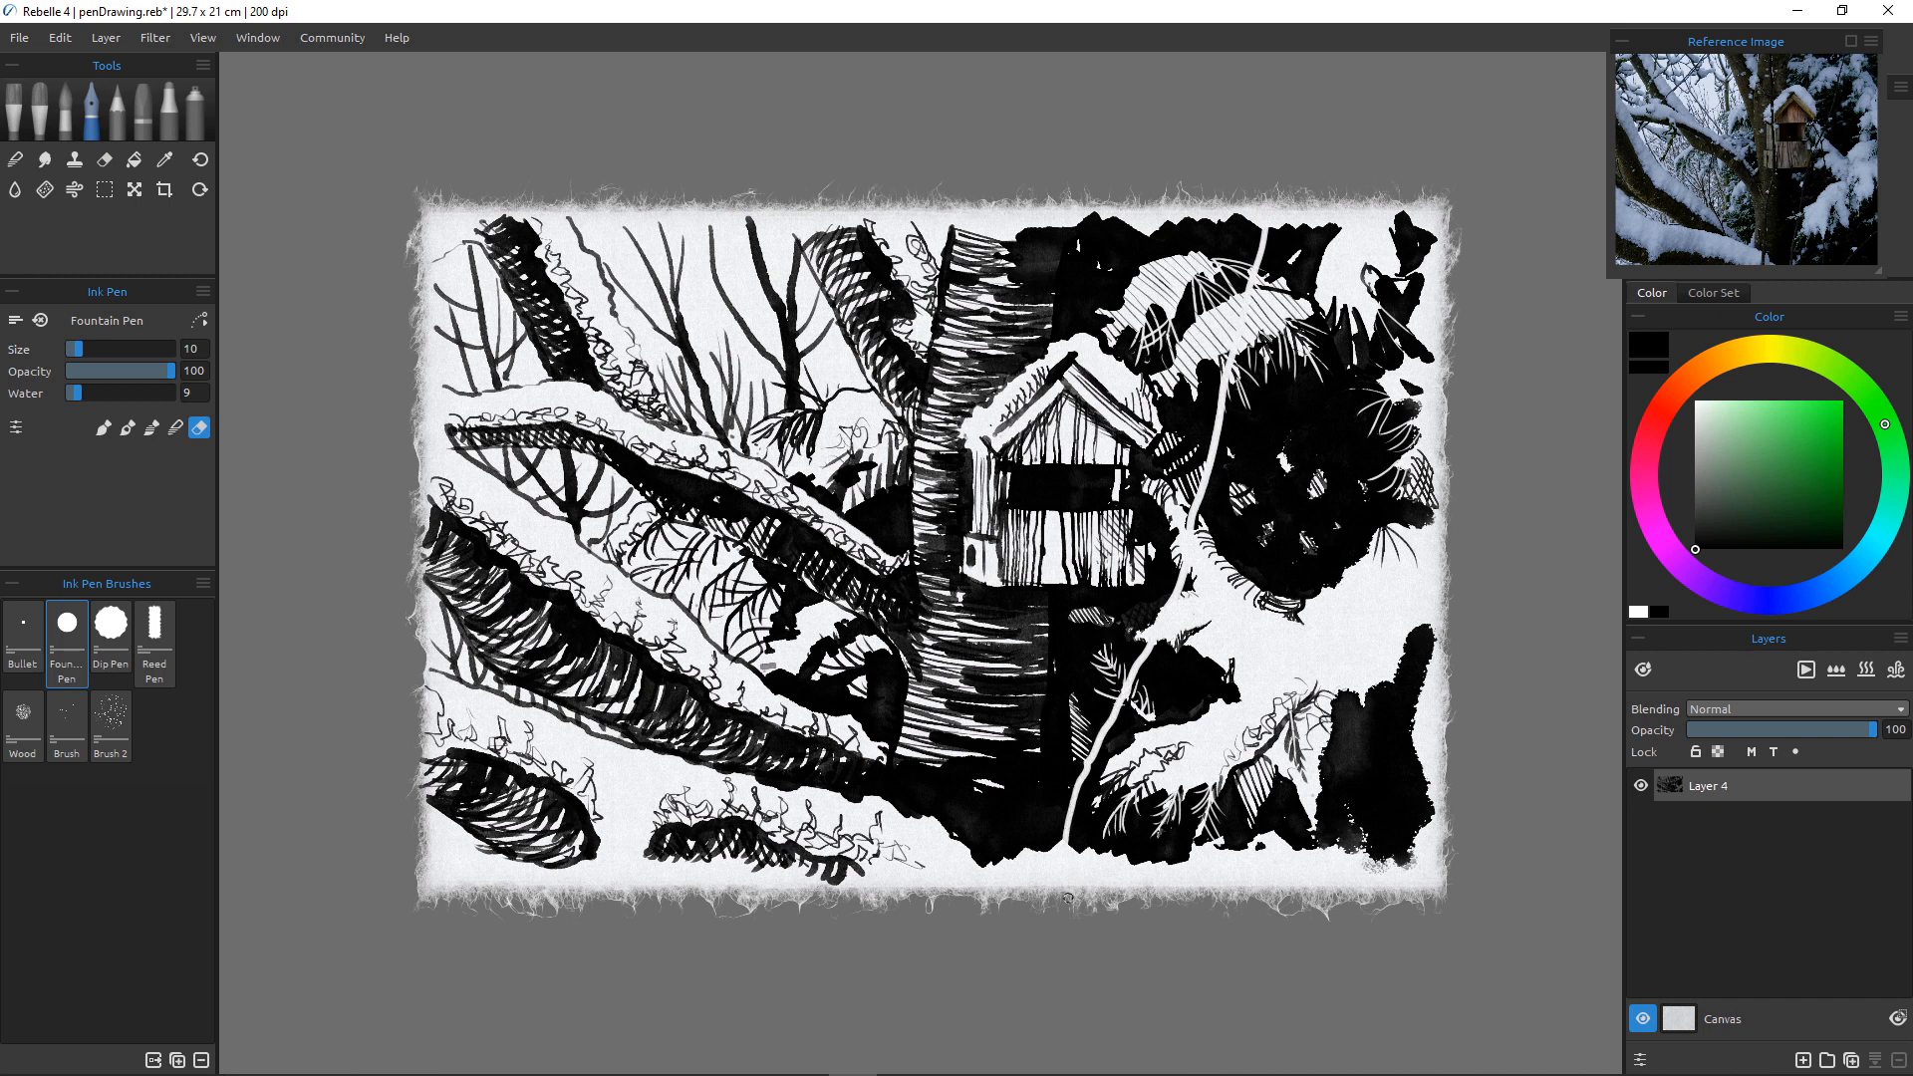
Erase thin white side twigs at size 8 off the branch right of the birdhouse.
key("bracketleft")
key("bracketleft")
mouse_move(1289, 378)
left_mouse_down()
mouse_move(1204, 485)
mouse_move(1250, 486)
mouse_move(1203, 524)
left_mouse_up()
mouse_move(1123, 619)
left_mouse_down()
mouse_move(1124, 691)
mouse_move(1182, 665)
mouse_move(1095, 753)
left_mouse_up()
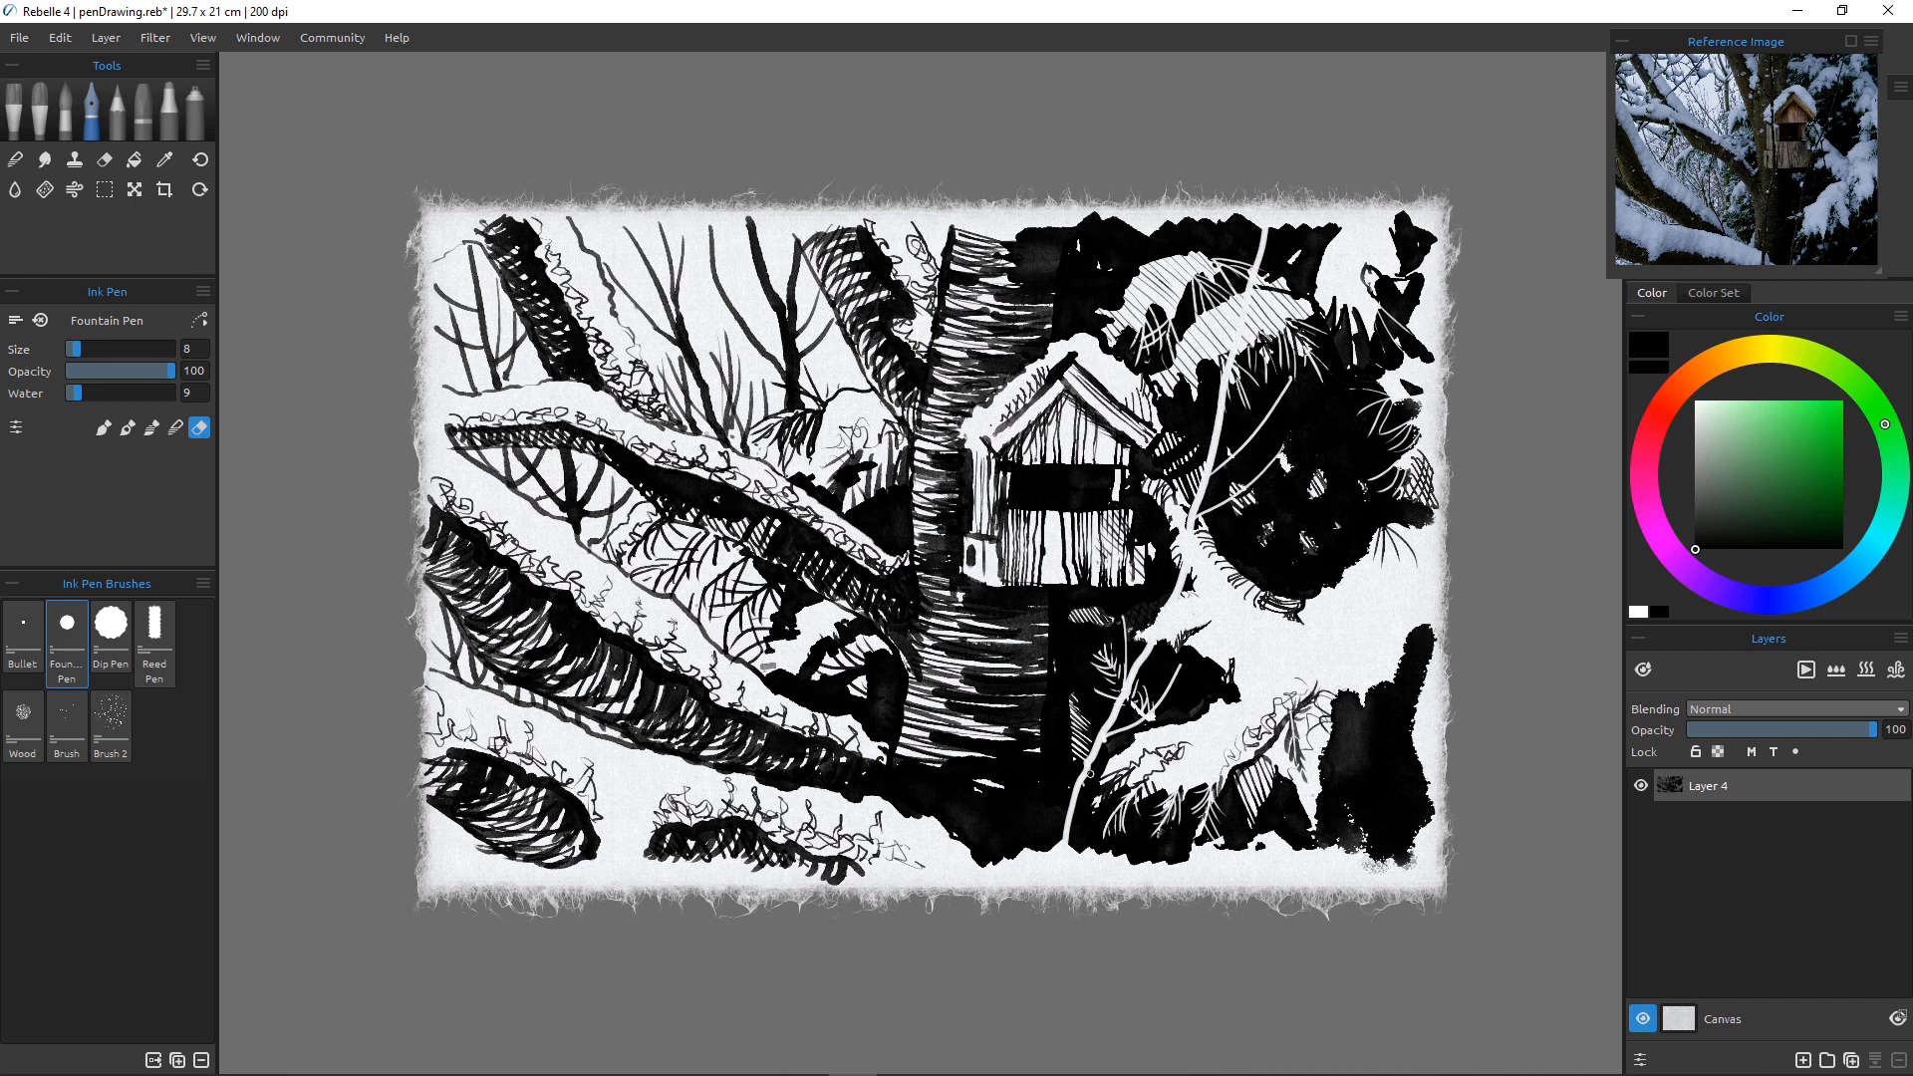
key("bracketright")
key("bracketright")
key("bracketright")
key("bracketright")
key("bracketright")
key("bracketright")
key("bracketright")
key("bracketright")
left_click_drag(833, 222, 981, 893)
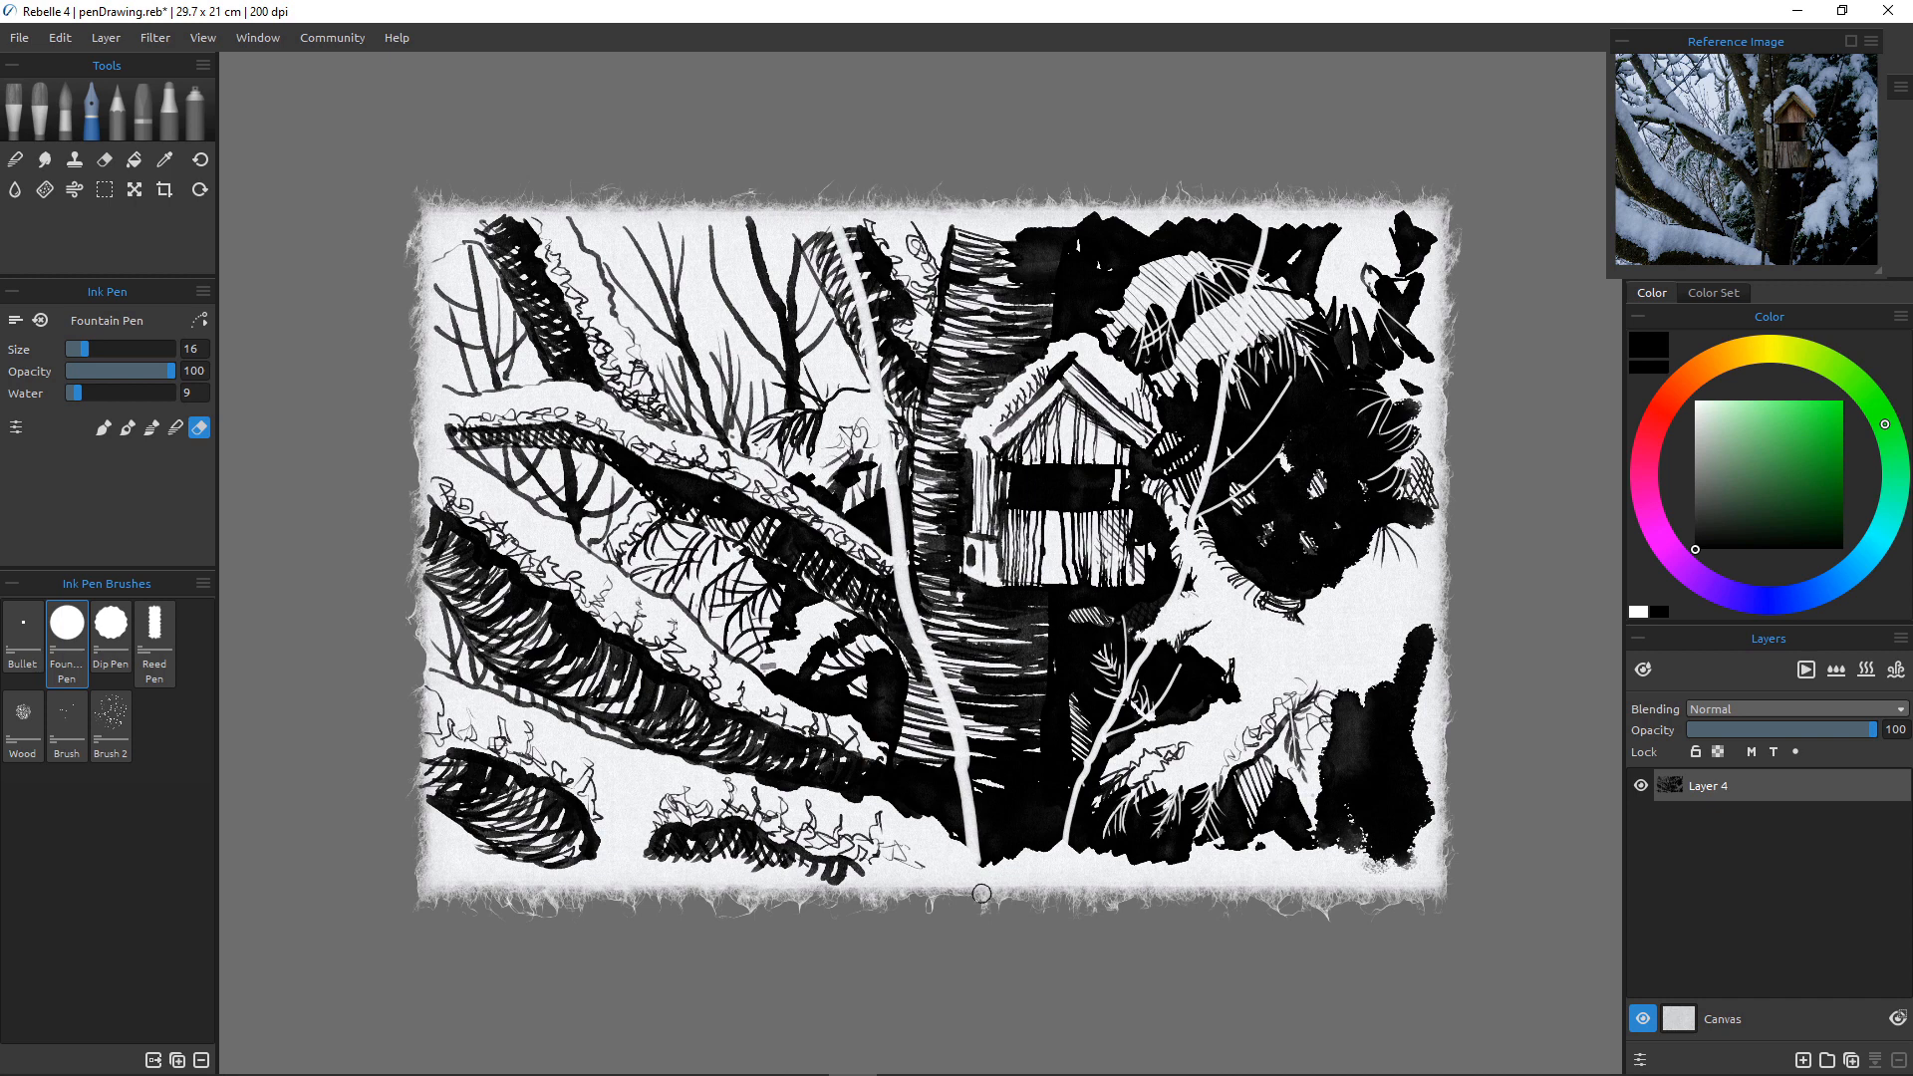
key("ctrl+z")
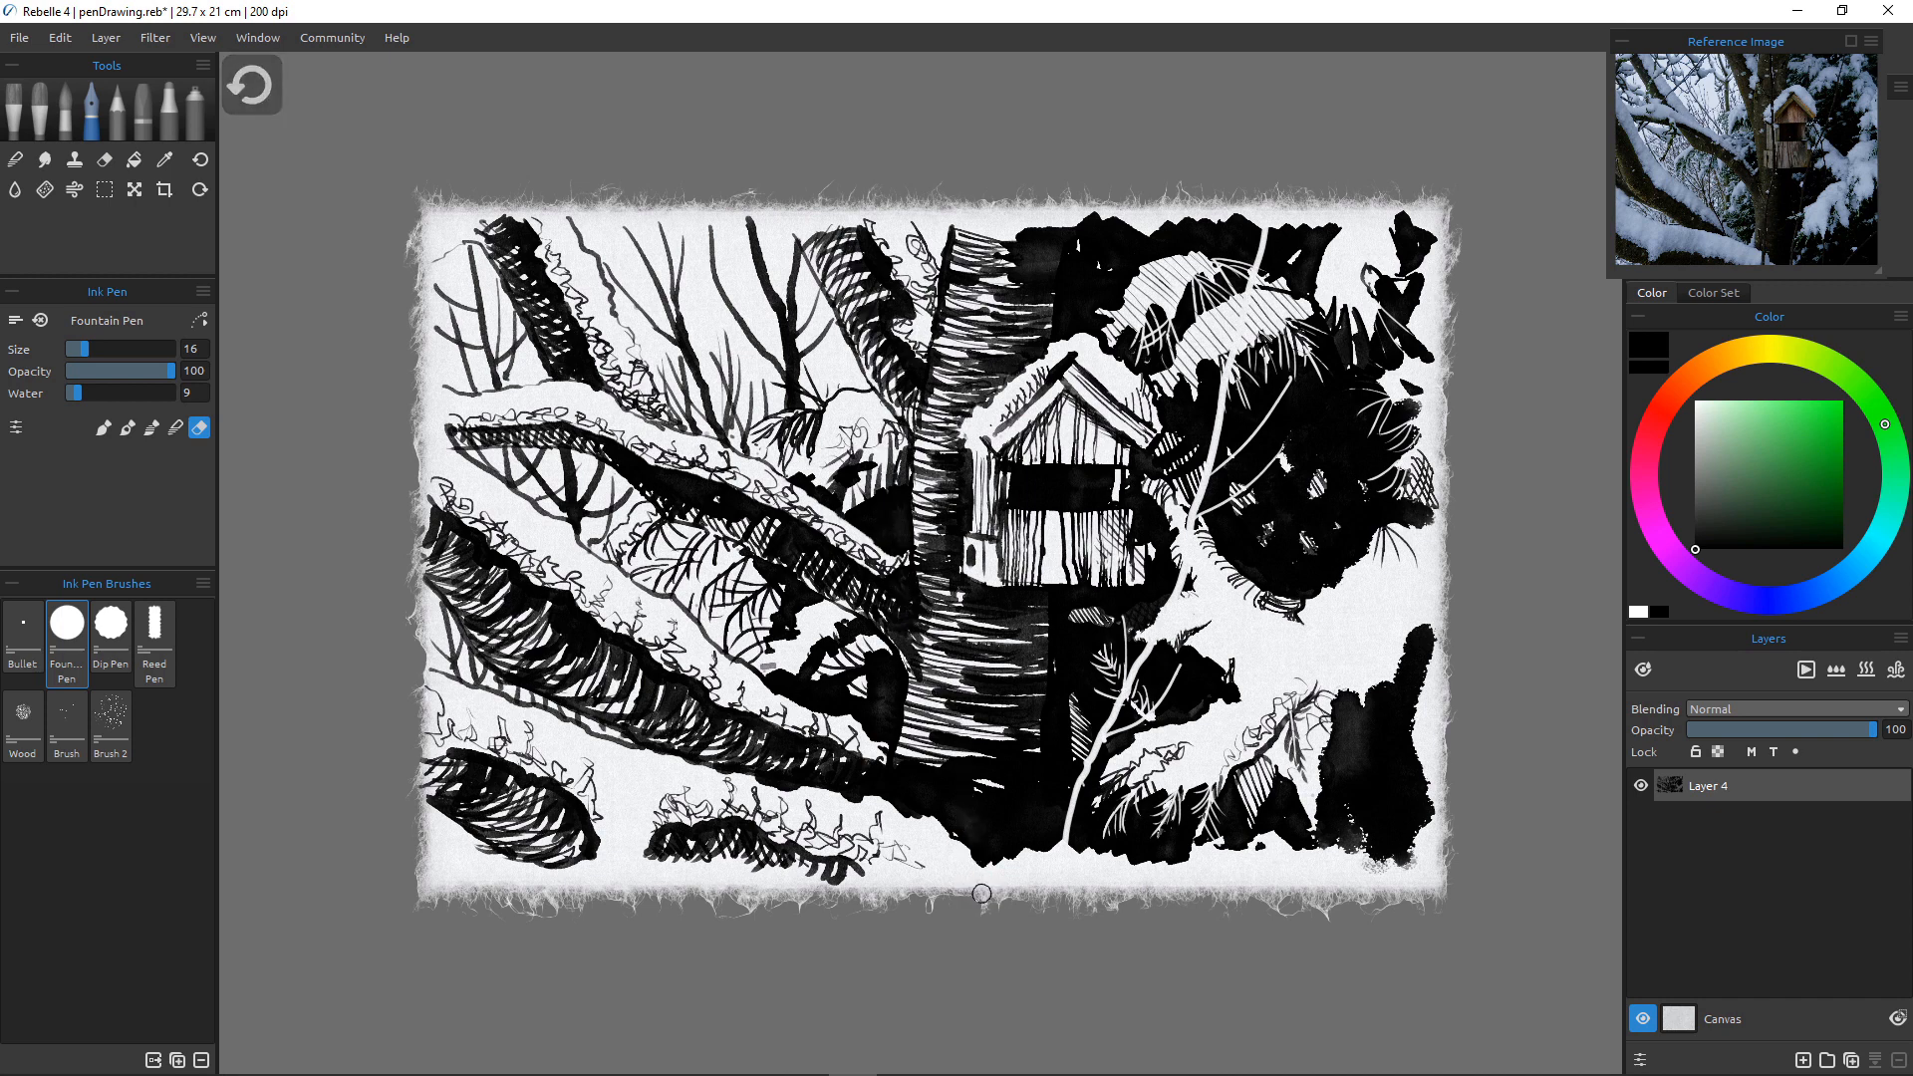
Erase a long white branch at size 10 from the upper edge down across the left side of the trunk to its base.
key("bracketleft")
key("bracketleft")
key("bracketleft")
key("bracketleft")
key("bracketleft")
key("bracketleft")
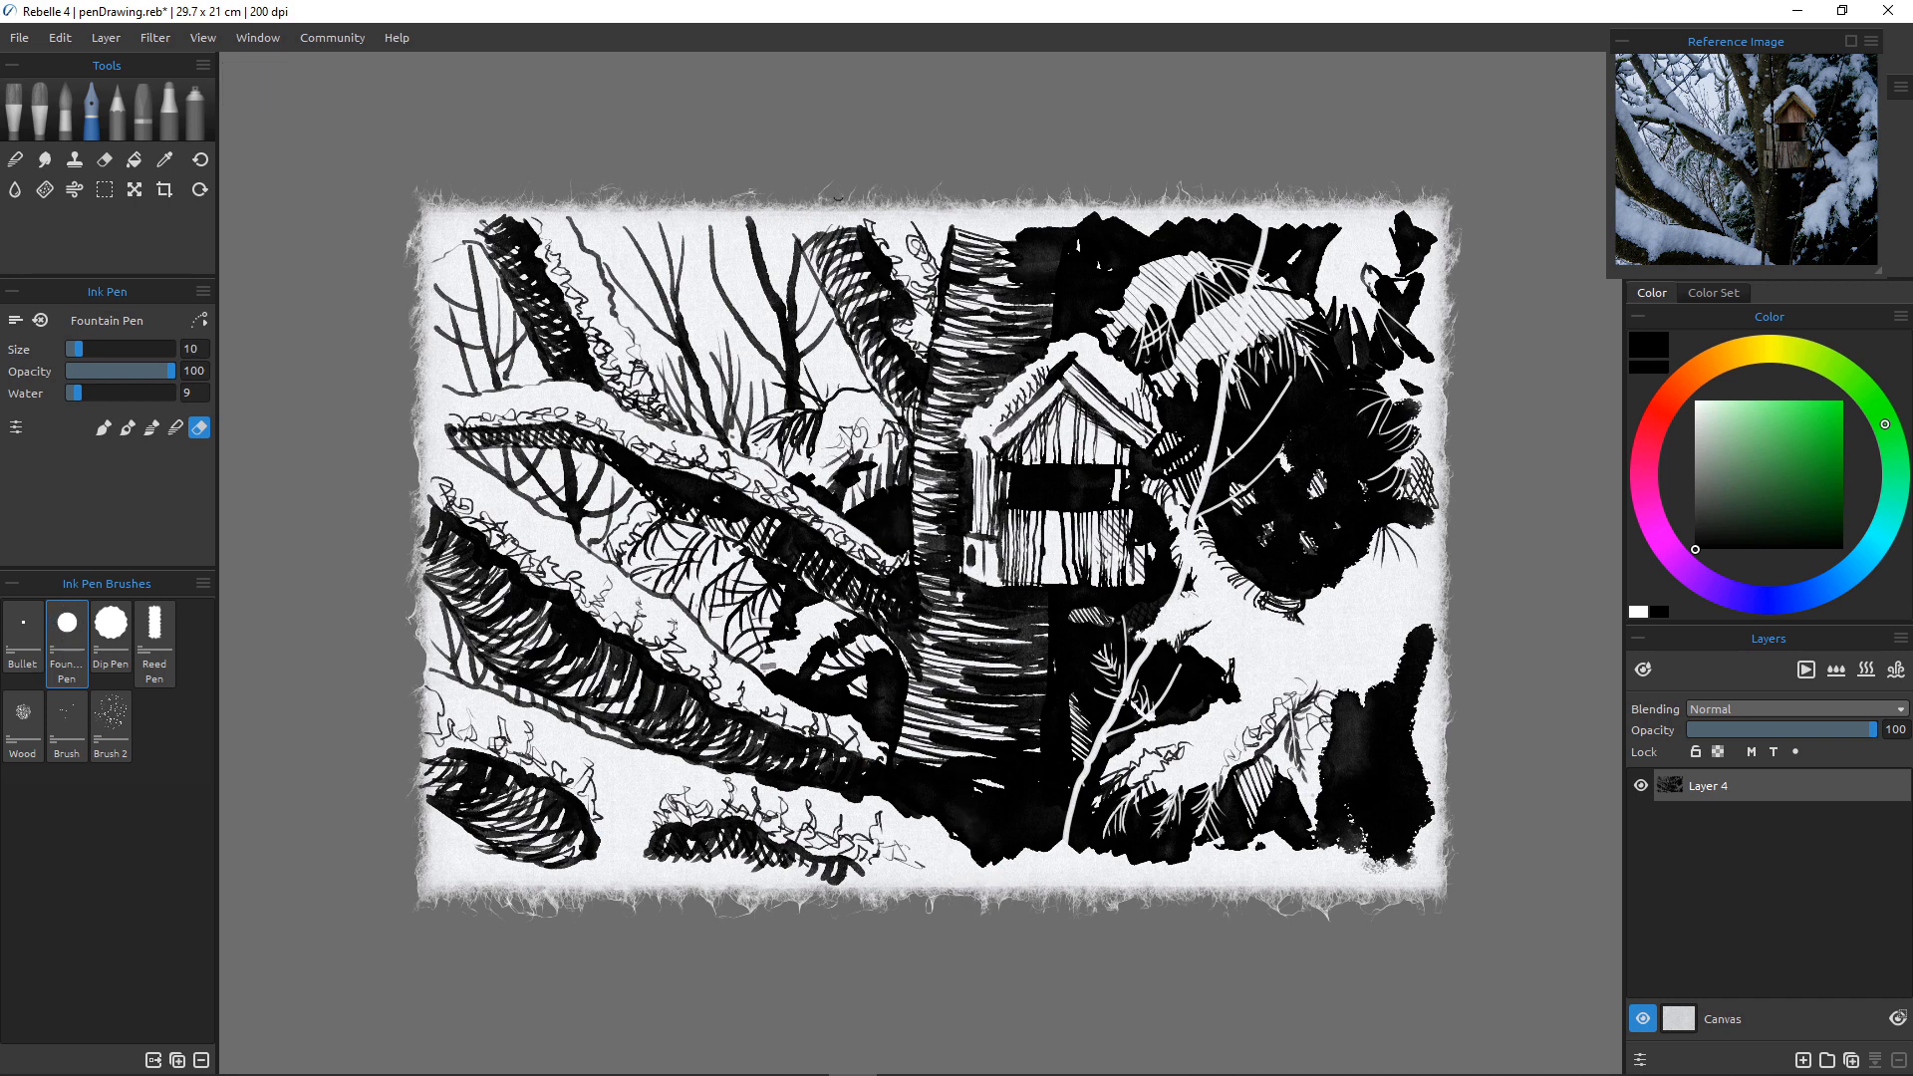
mouse_move(837, 227)
left_mouse_down()
mouse_move(876, 512)
mouse_move(965, 852)
left_mouse_up()
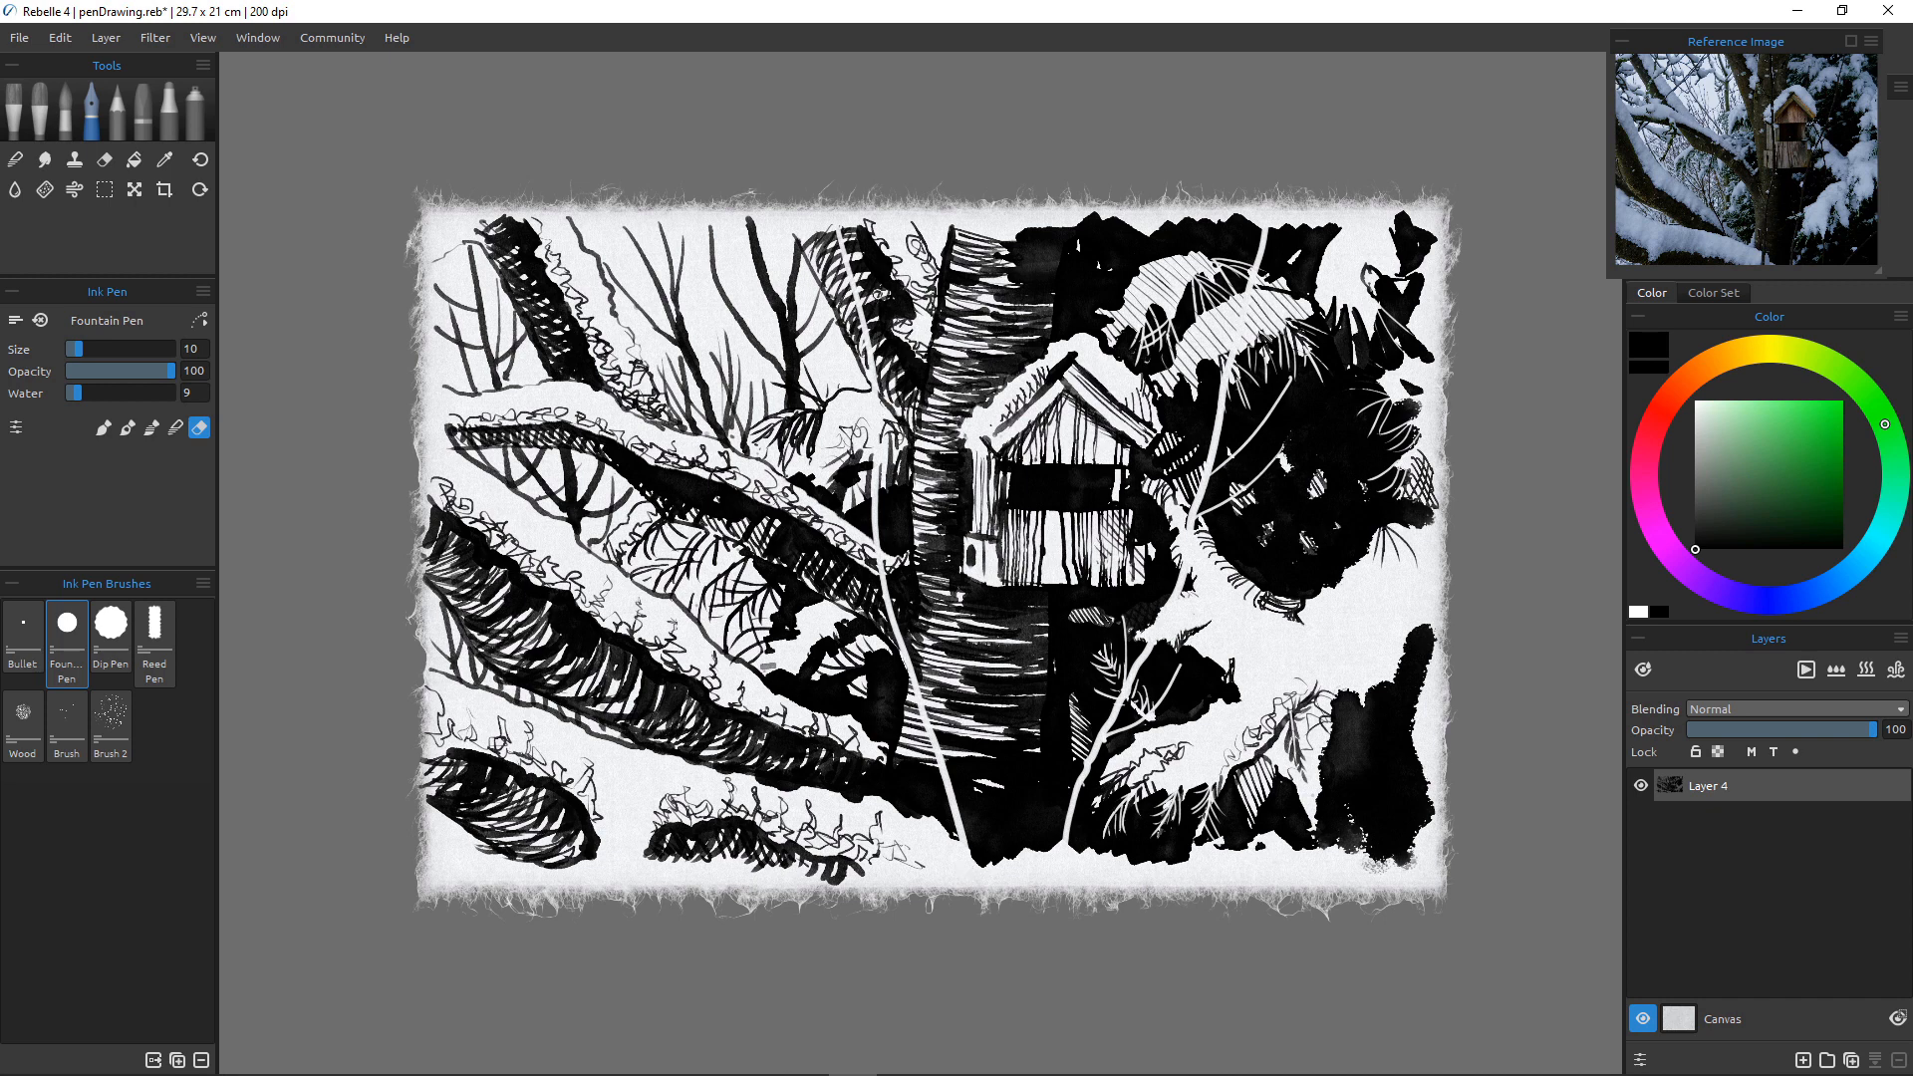
Erase short white side twigs along the branch crossing the left side of the trunk.
left_click_drag(879, 292, 876, 400)
mouse_move(927, 485)
left_mouse_down()
mouse_move(886, 554)
mouse_move(918, 671)
left_mouse_up()
left_click_drag(926, 724, 859, 698)
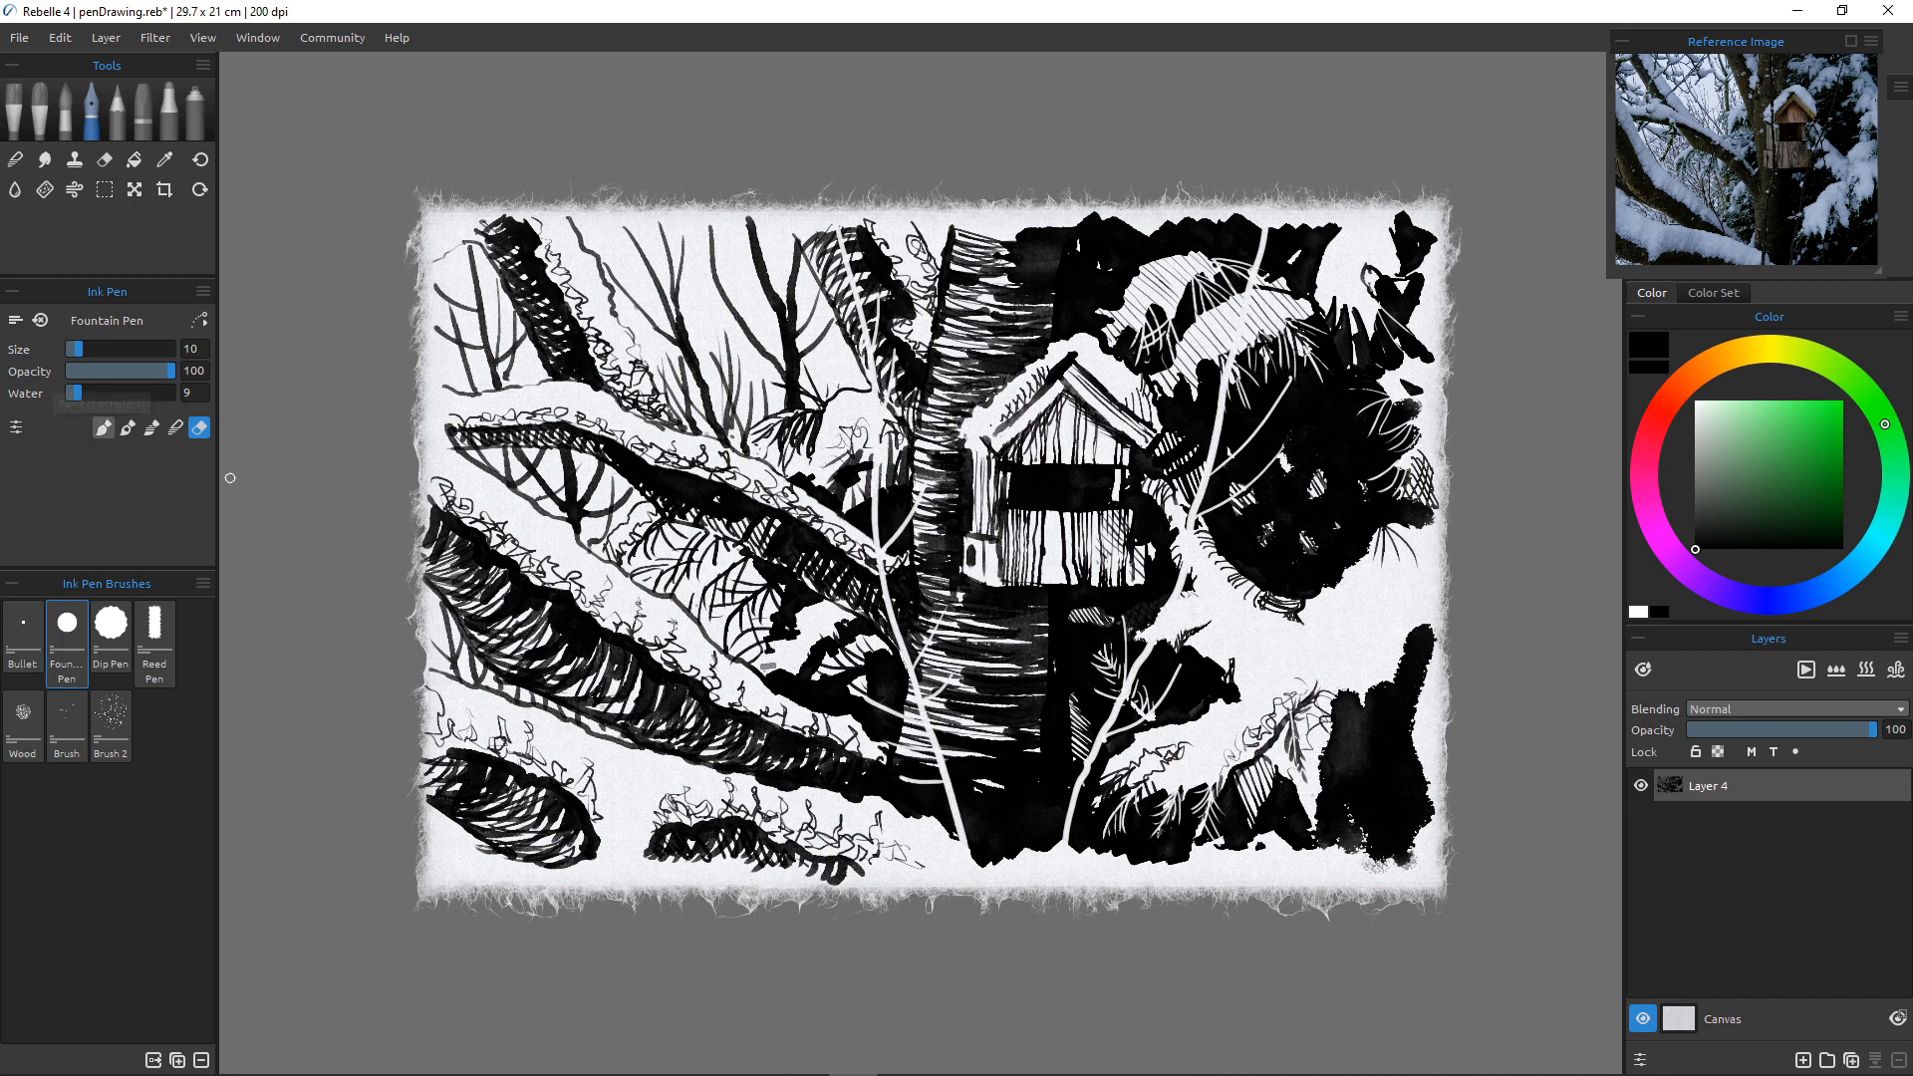
Set the Fountain Pen to size 12 and ink the branch right of the birdhouse black where it crosses the snow.
left_click(102, 428)
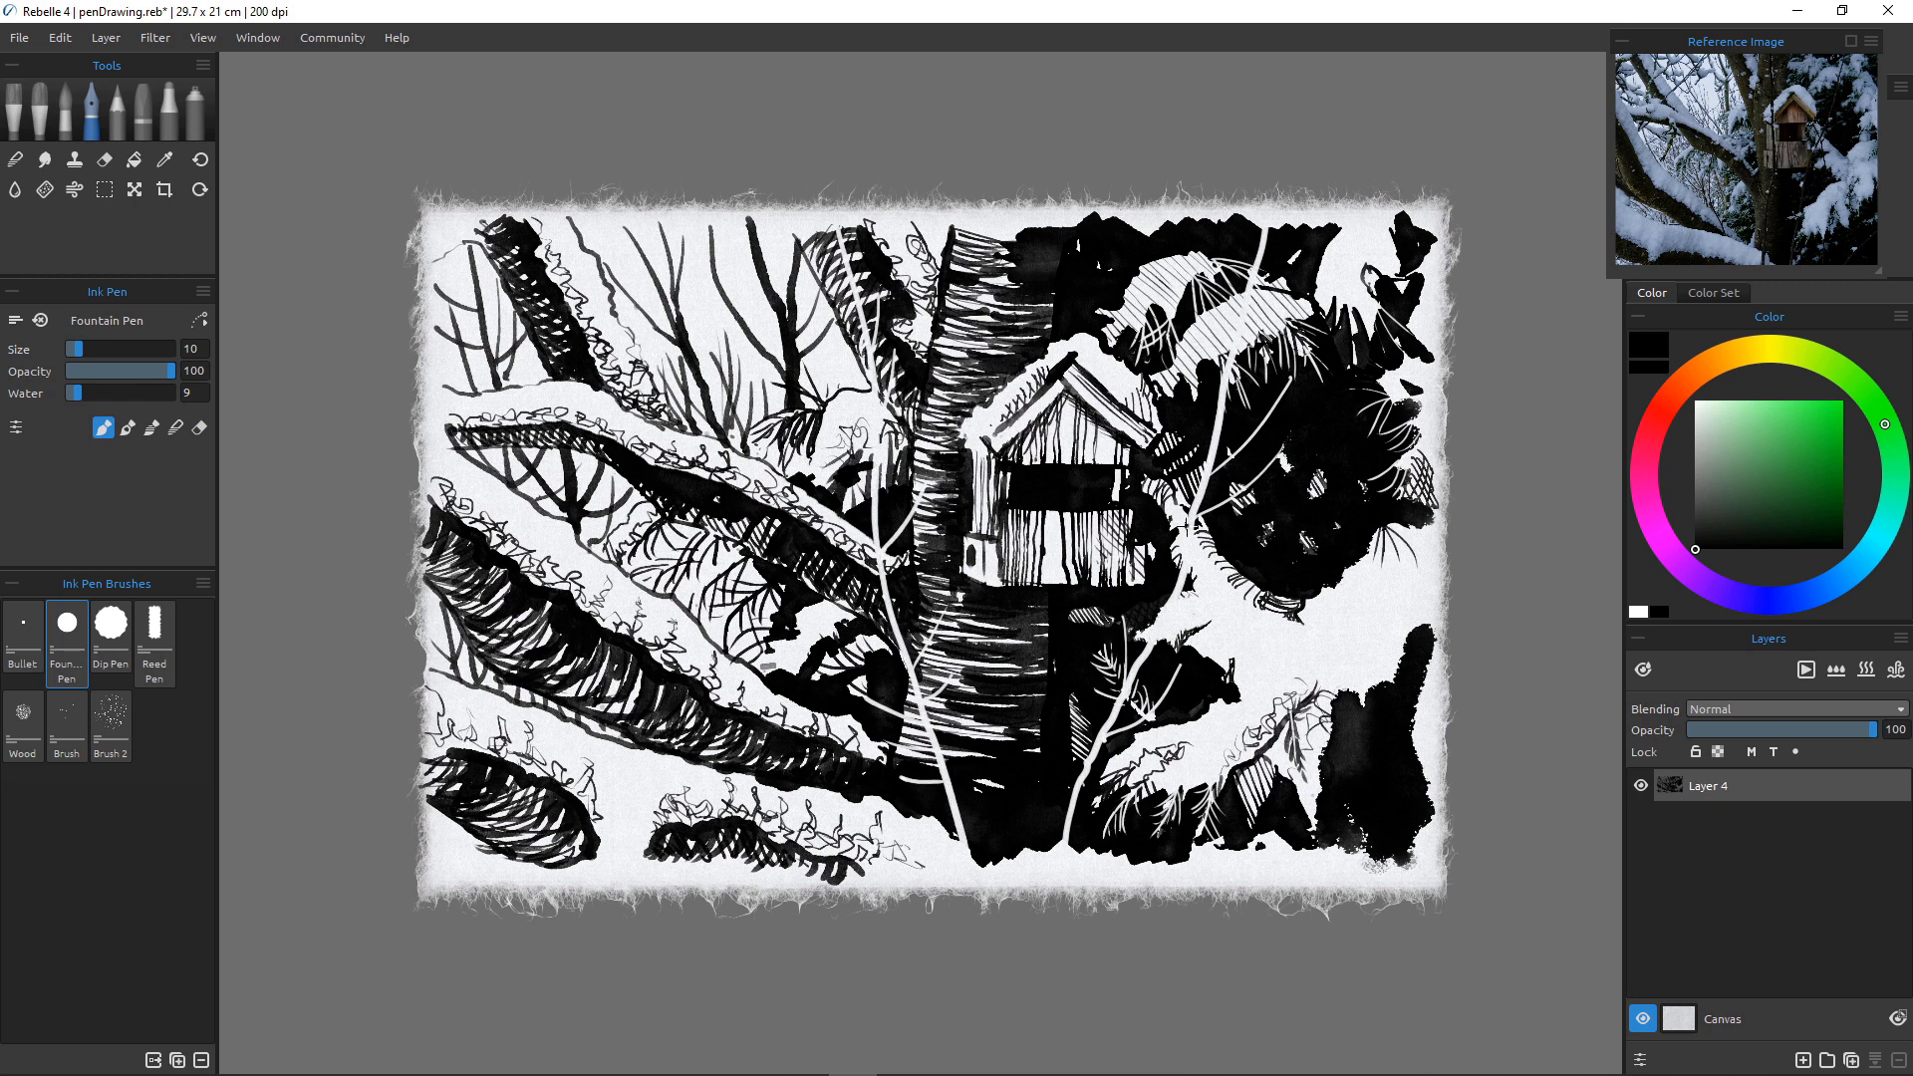
left_click_drag(1193, 525, 1179, 594)
key("ctrl+z")
left_click_drag(1199, 507, 1143, 646)
key("ctrl+z")
key("]")
left_click_drag(1199, 506, 1154, 640)
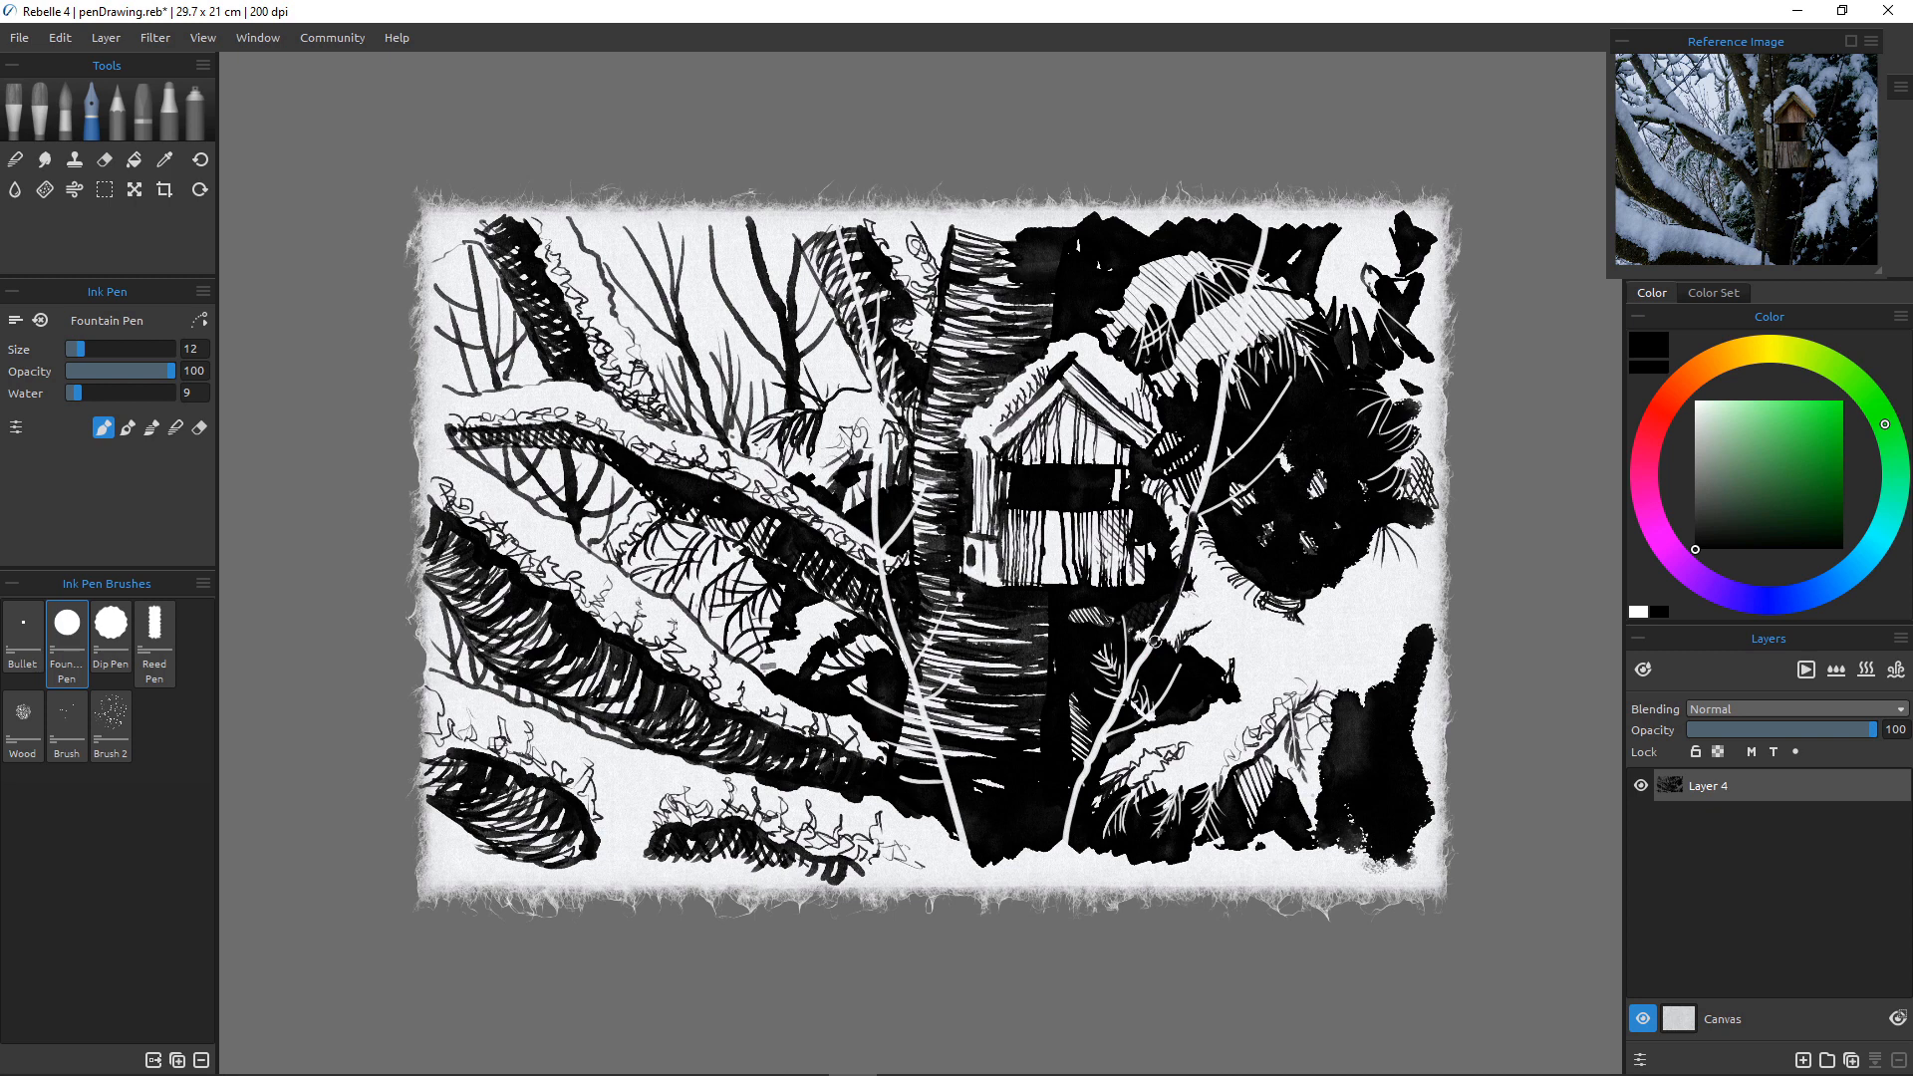
key("ctrl+z")
mouse_move(1191, 520)
left_mouse_down()
mouse_move(1182, 573)
mouse_move(1156, 556)
mouse_move(1188, 558)
mouse_move(1151, 658)
left_mouse_up()
key("ctrl+z")
key("ctrl+z")
key("ctrl+z")
Ink a black edge along the branch left of the trunk where it passes over the snow.
left_click_drag(876, 540, 885, 579)
key("ctrl+z")
left_click_drag(874, 390, 876, 480)
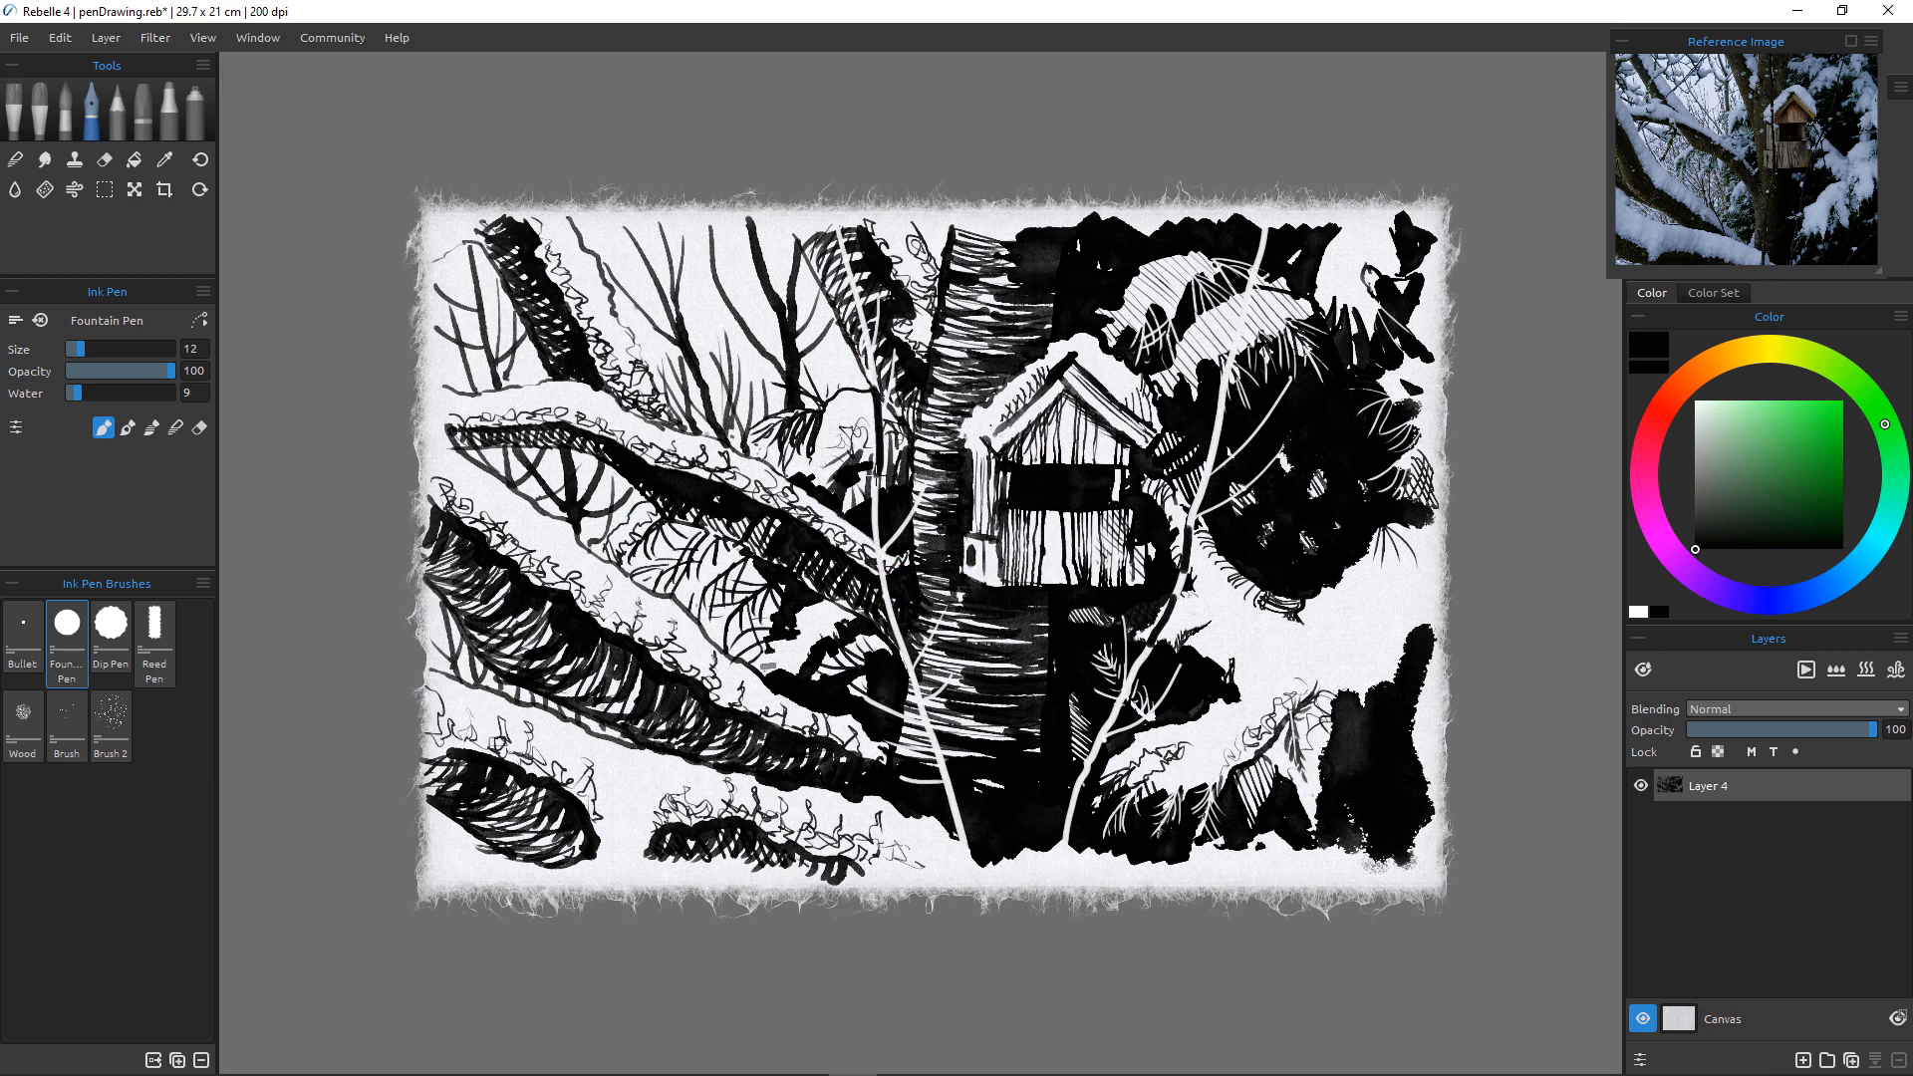
key("ctrl+z")
left_click_drag(873, 393, 876, 472)
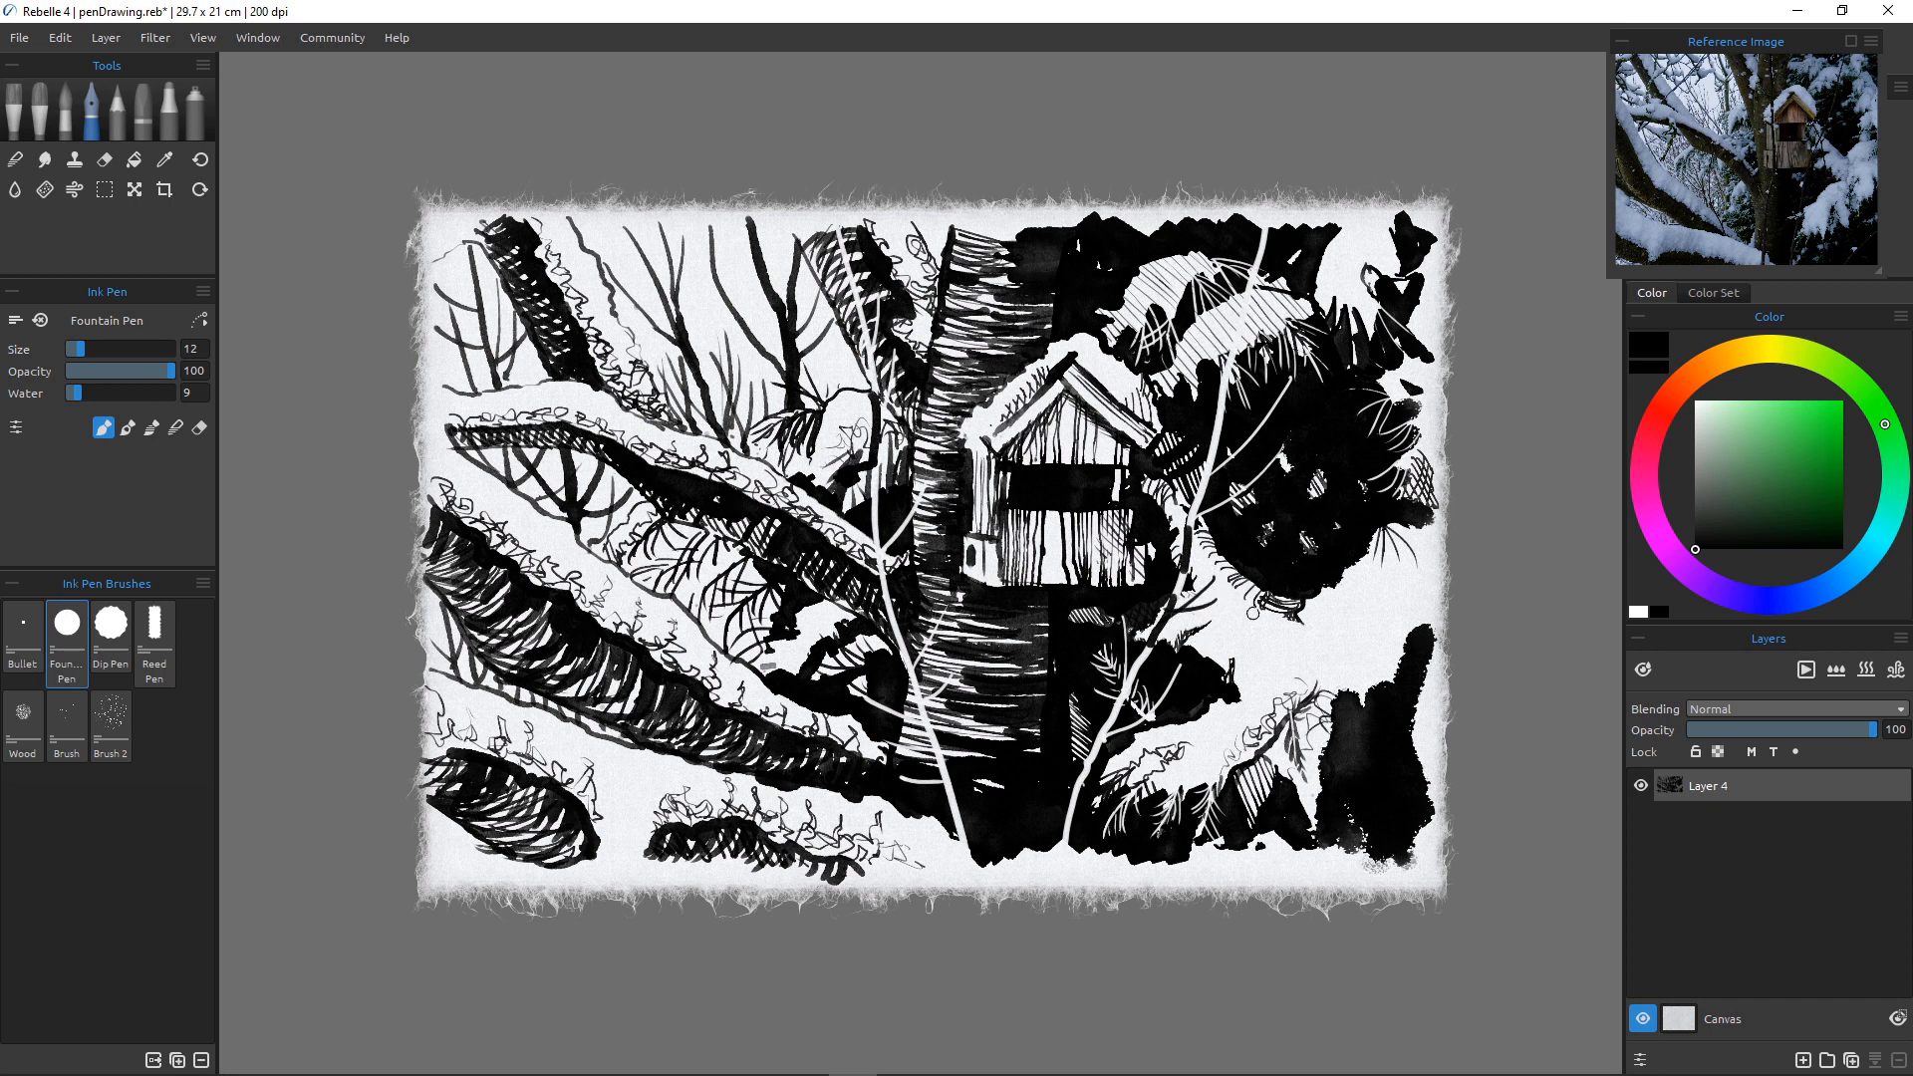
Draw black side twigs off both long branches over the snowy areas and beside the trunk.
left_click_drag(1254, 614, 1162, 640)
left_click_drag(874, 424, 800, 350)
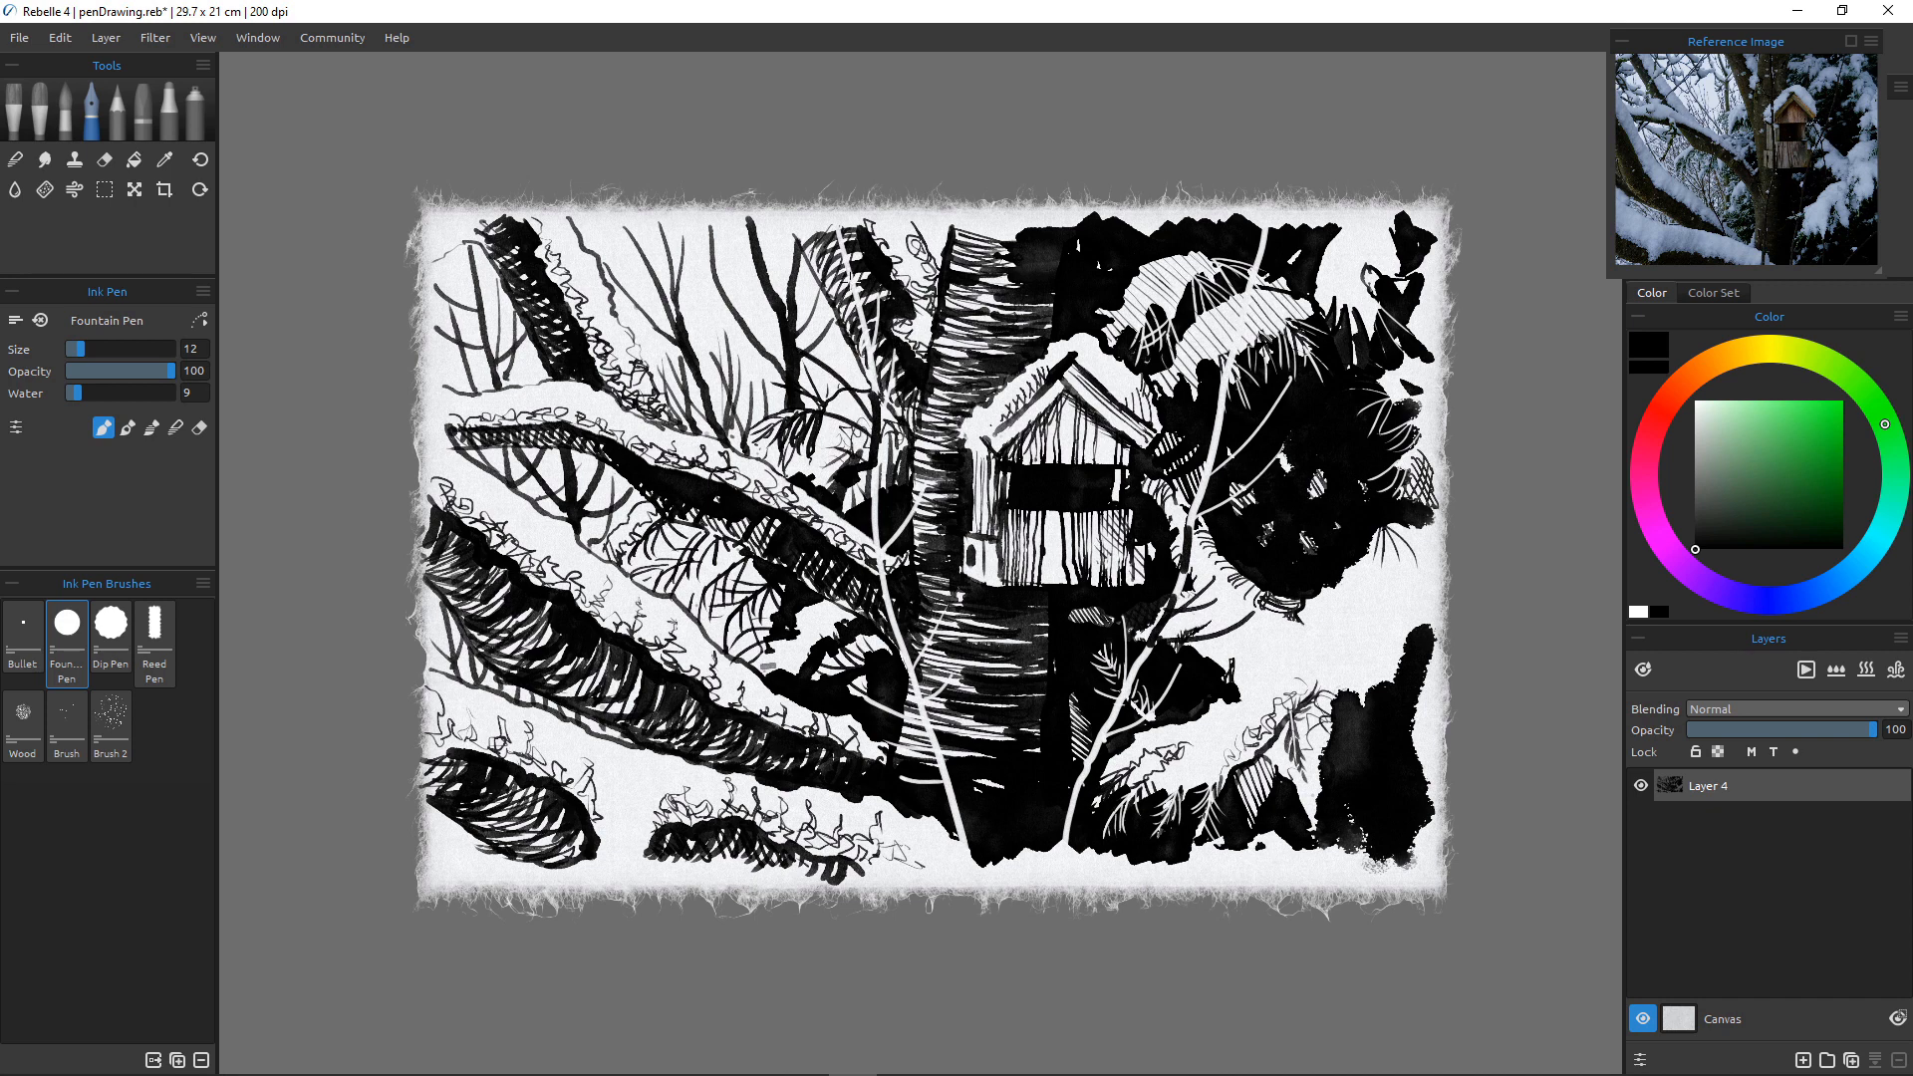
mouse_move(855, 285)
left_mouse_down()
mouse_move(783, 253)
mouse_move(807, 288)
left_mouse_up()
left_click_drag(890, 228, 864, 291)
left_click_drag(931, 459, 915, 503)
mouse_move(947, 612)
left_mouse_down()
mouse_move(919, 666)
mouse_move(933, 766)
left_mouse_up()
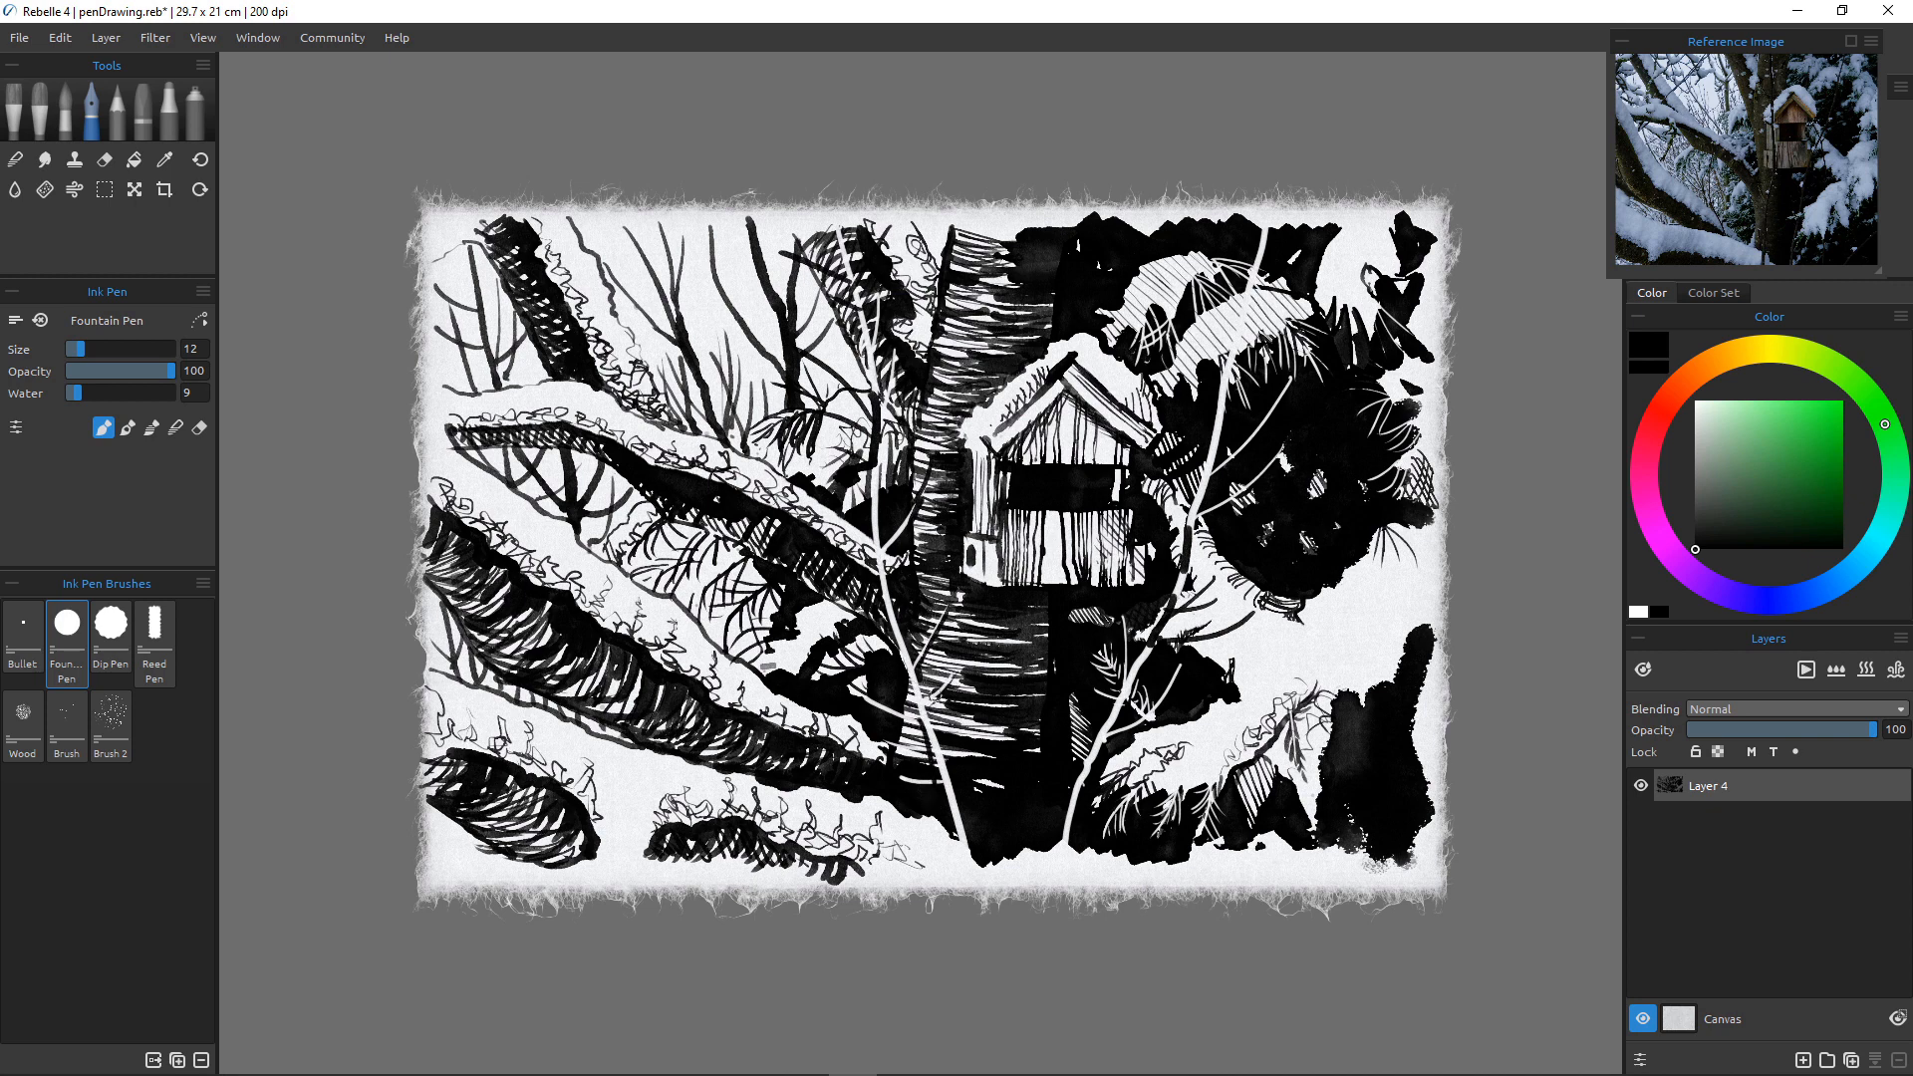
Darken the edges of the left white branch near the trunk's base and across the snow above the middle branch.
left_click_drag(922, 695, 905, 666)
key("ctrl+z")
key("ctrl+z")
left_click_drag(908, 677, 933, 751)
left_click_drag(859, 334, 872, 436)
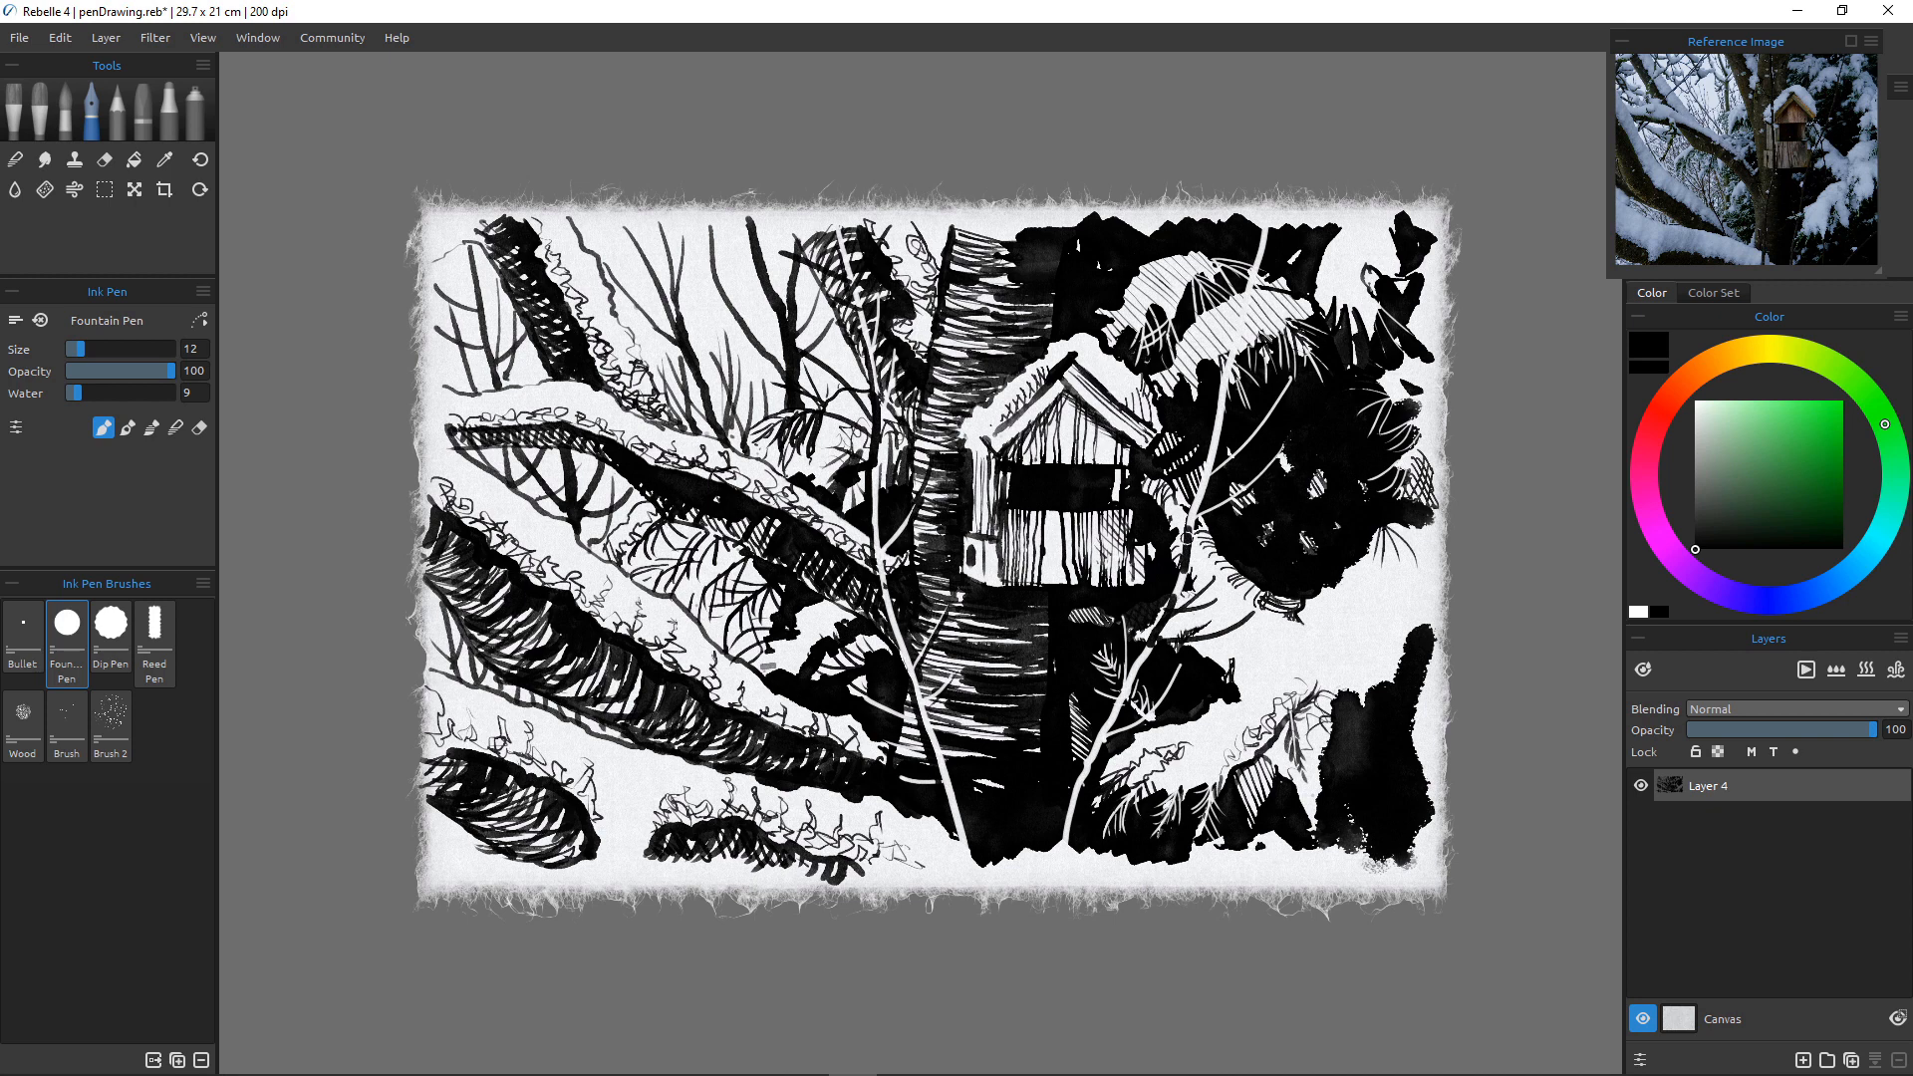
Rework the right branch's black section beside the birdhouse and ink its edge and a twig across the upper snowy foliage.
key("e")
mouse_move(1184, 523)
left_mouse_down()
mouse_move(1186, 578)
mouse_move(1151, 641)
mouse_move(1168, 605)
left_mouse_up()
key("b")
left_click_drag(1203, 460, 1145, 647)
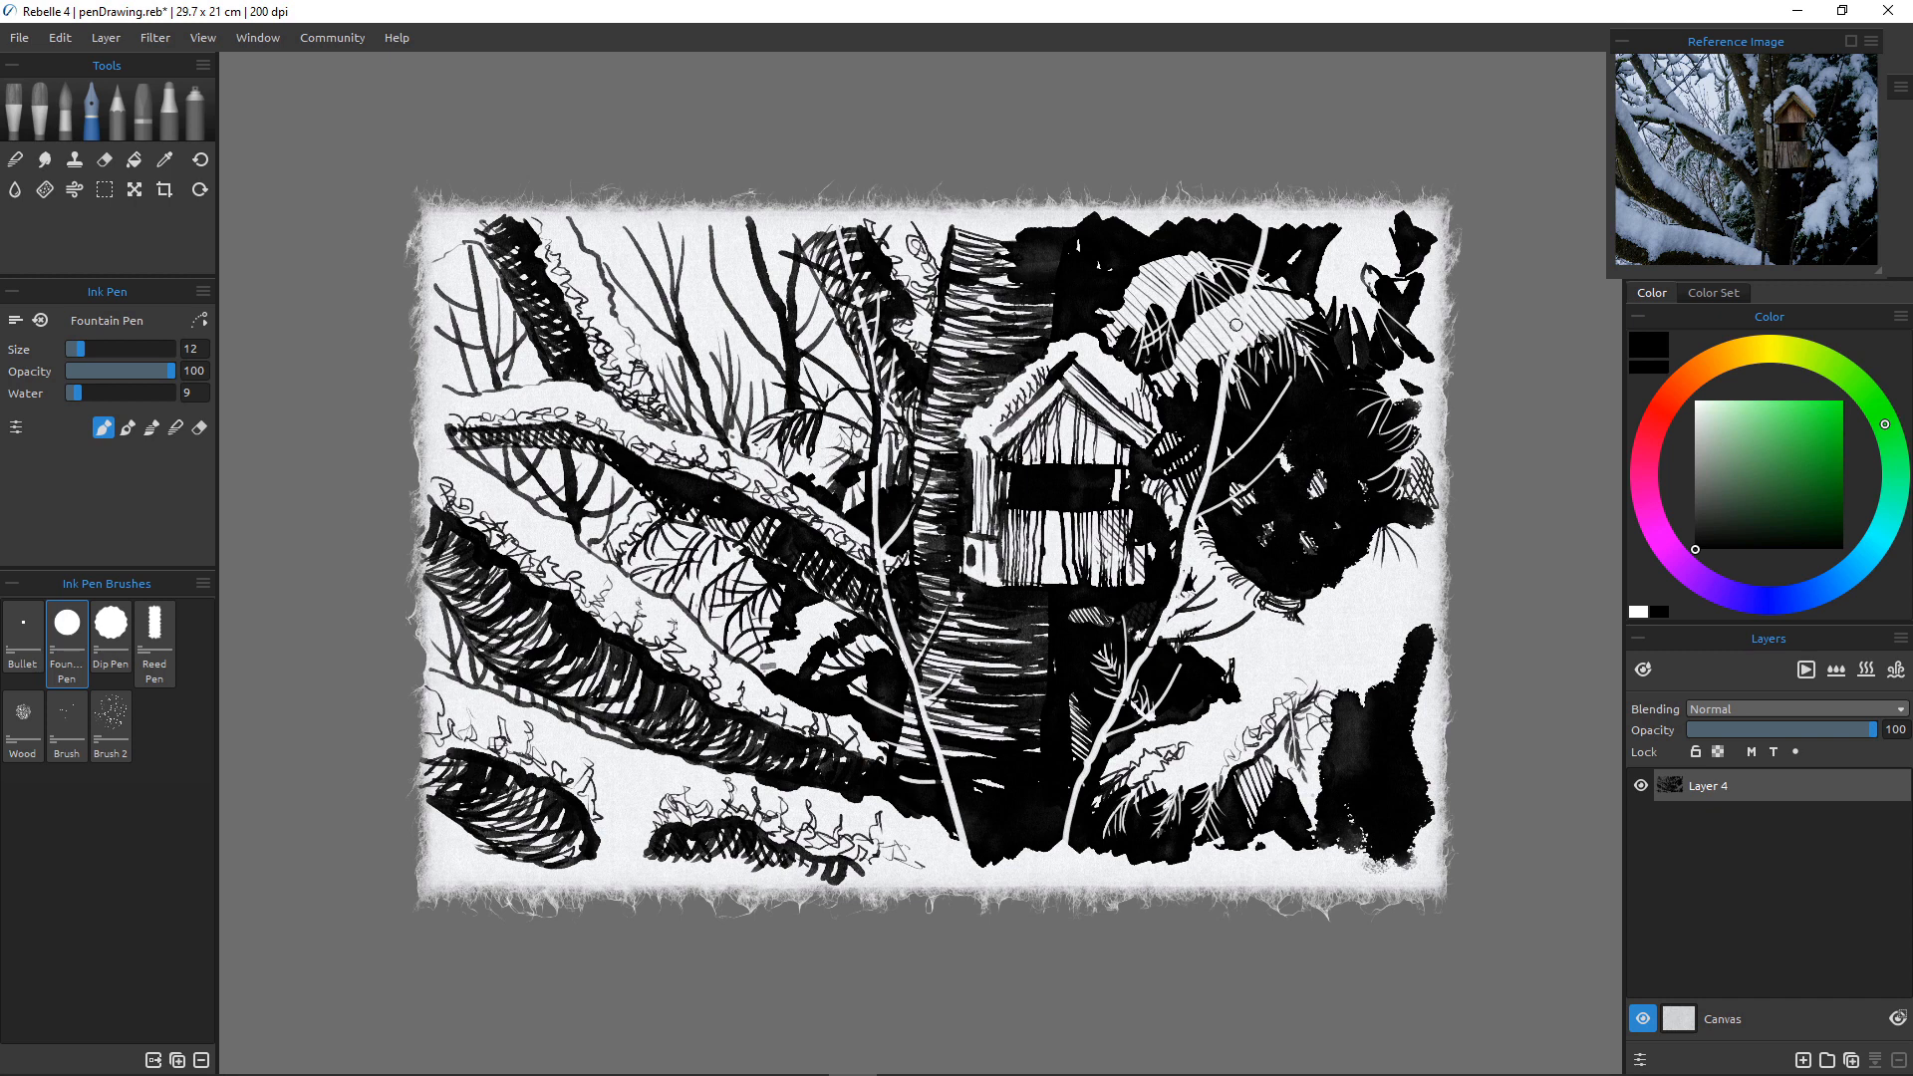
left_click_drag(1249, 257, 1218, 411)
left_click_drag(1233, 334, 1339, 285)
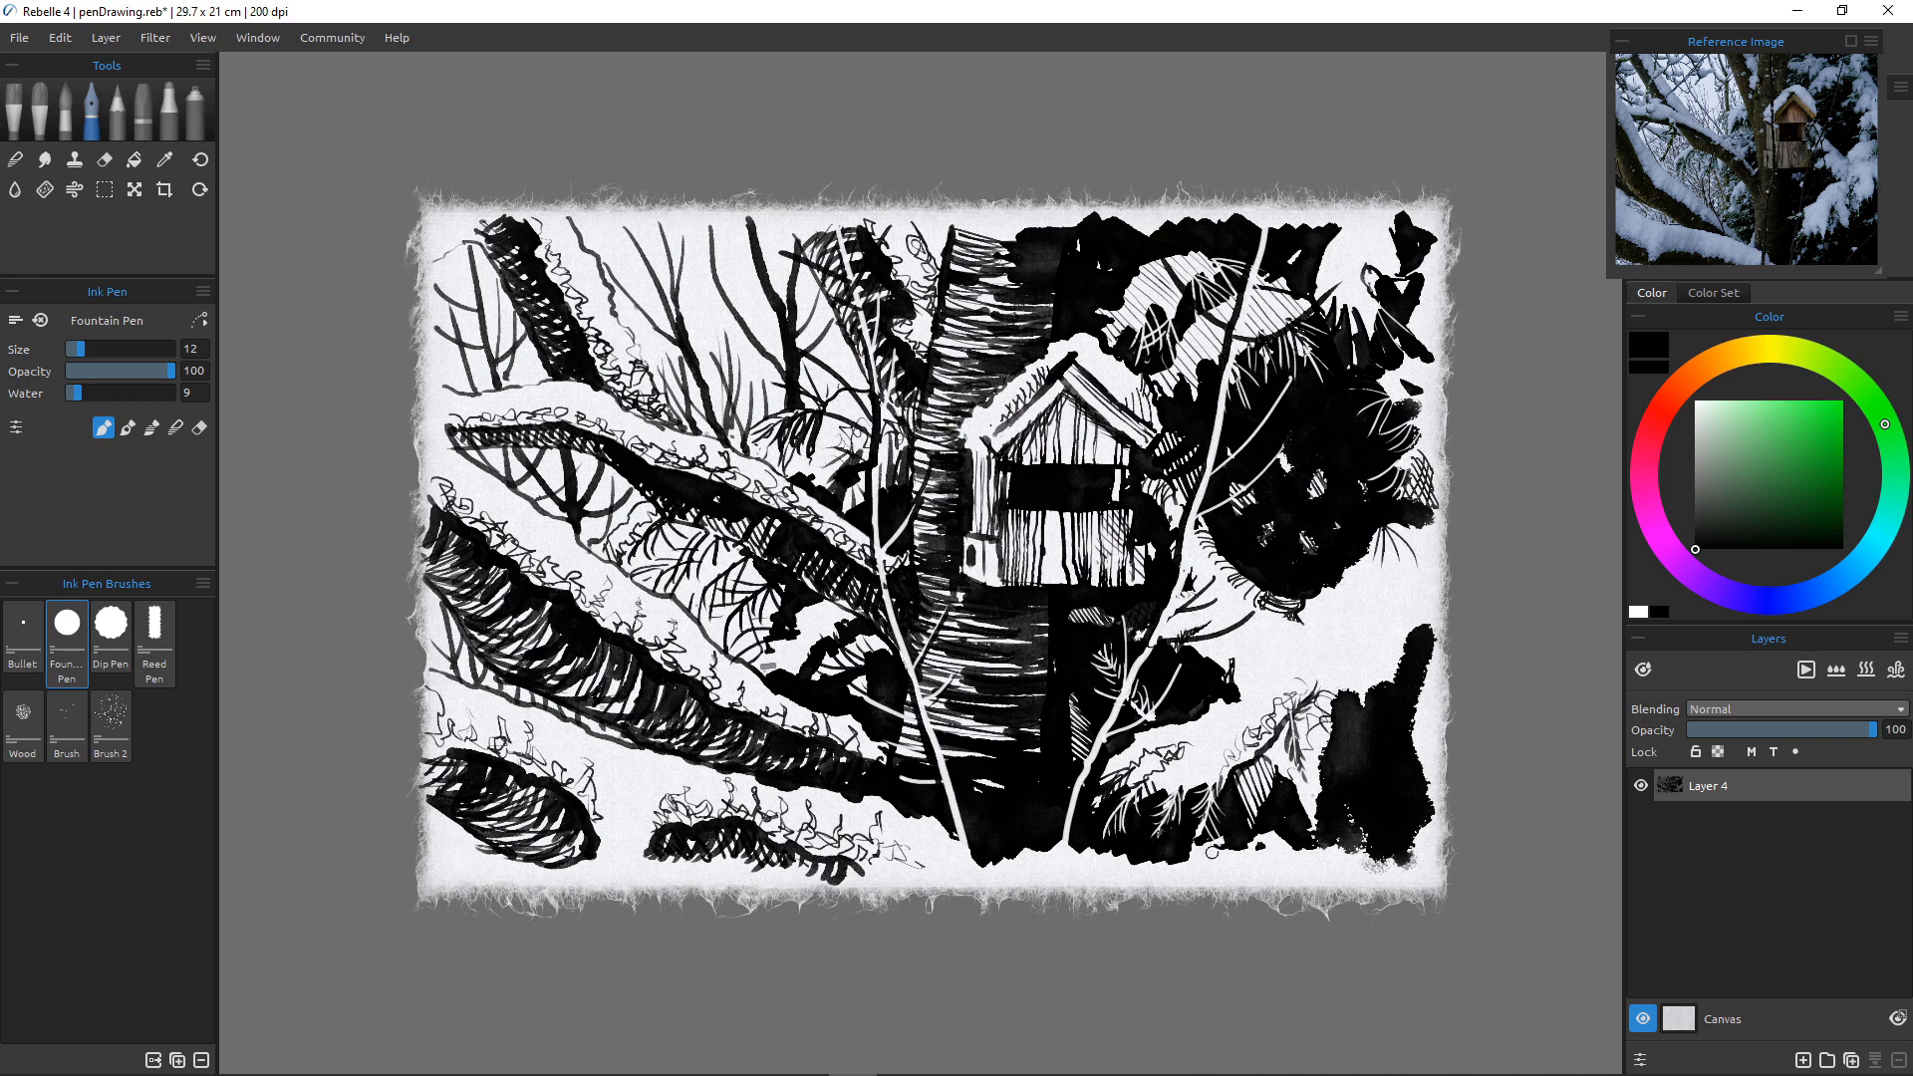
Sign the drawing with the artist's name near the lower right edge of the paper using the Fountain Pen at size 6.
key("bracketleft")
key("bracketleft")
key("bracketleft")
key("bracketleft")
key("bracketleft")
mouse_move(1208, 846)
left_mouse_down()
mouse_move(1197, 869)
mouse_move(1221, 847)
mouse_move(1336, 877)
left_mouse_up()
mouse_move(1281, 855)
left_mouse_down()
mouse_move(1339, 845)
mouse_move(1296, 842)
left_mouse_up()
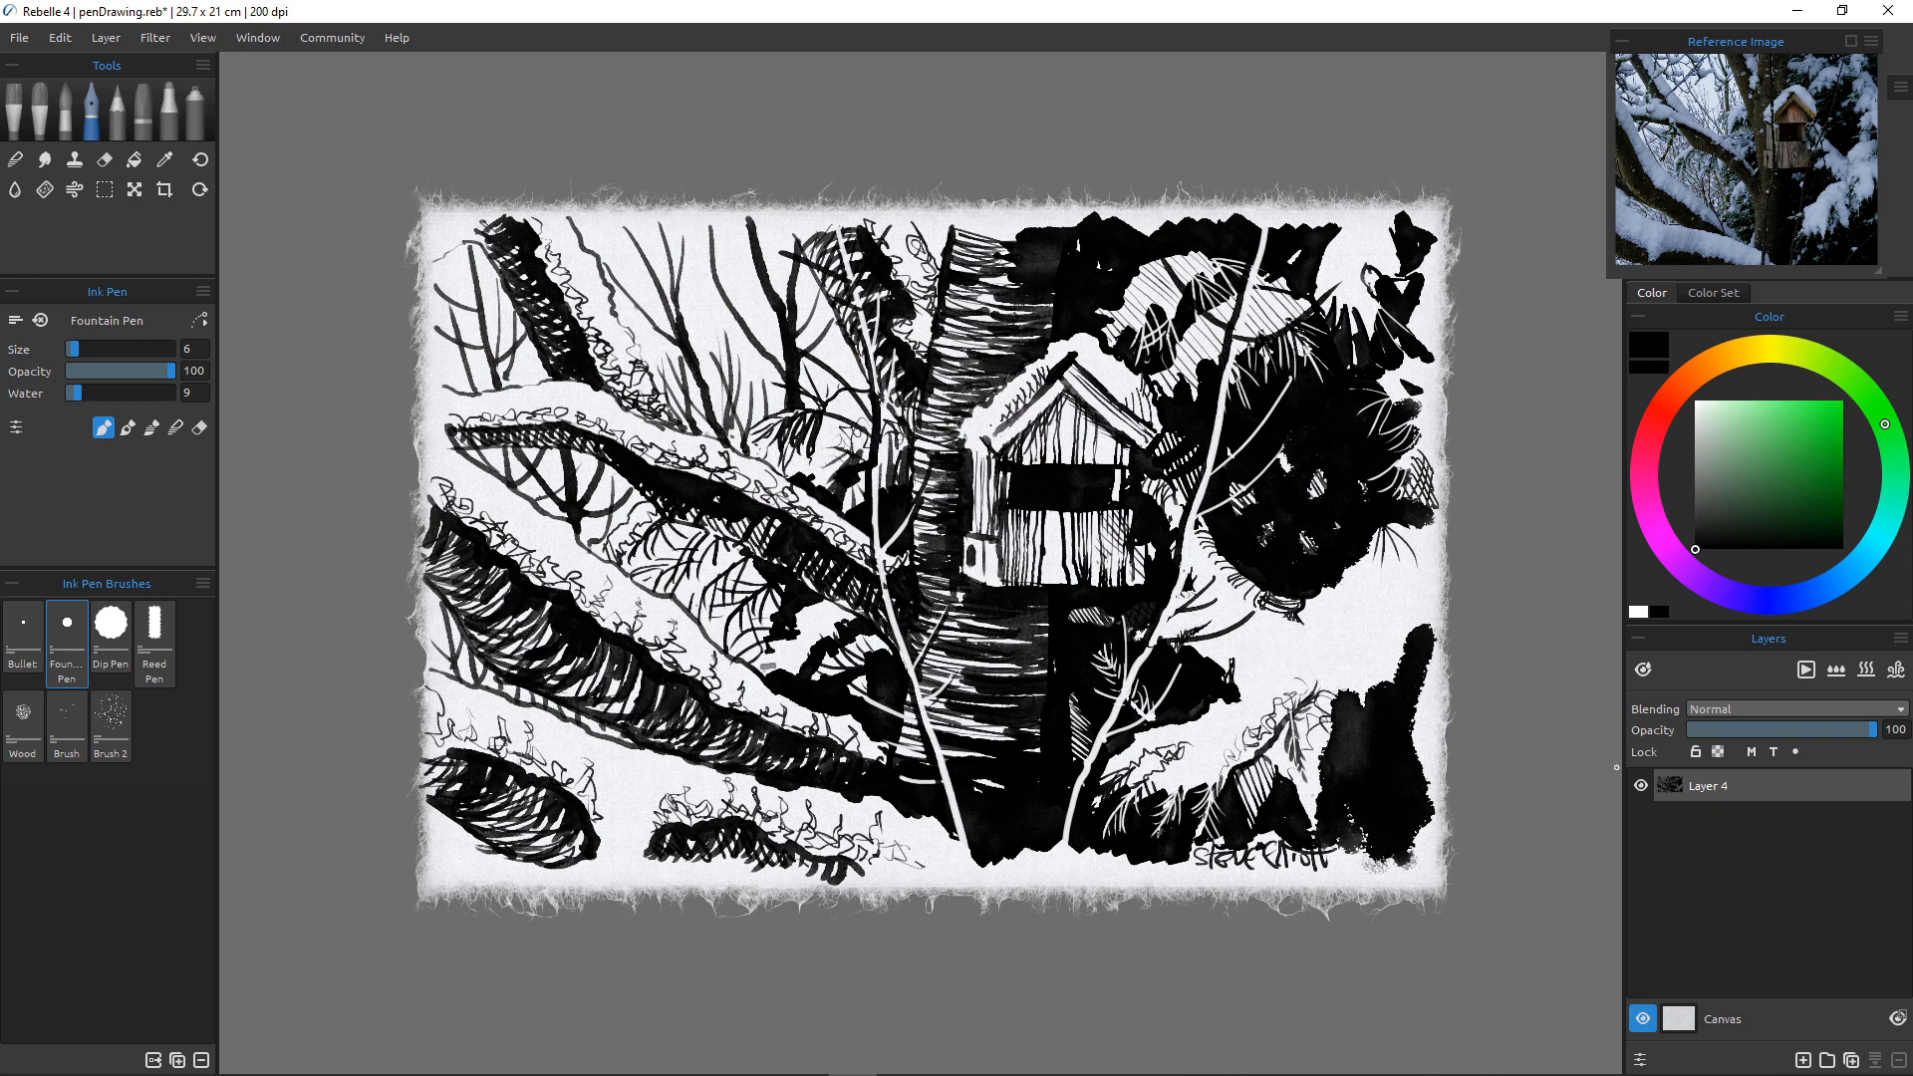
Add a new empty layer and place it above Layer 4.
left_click(1804, 1059)
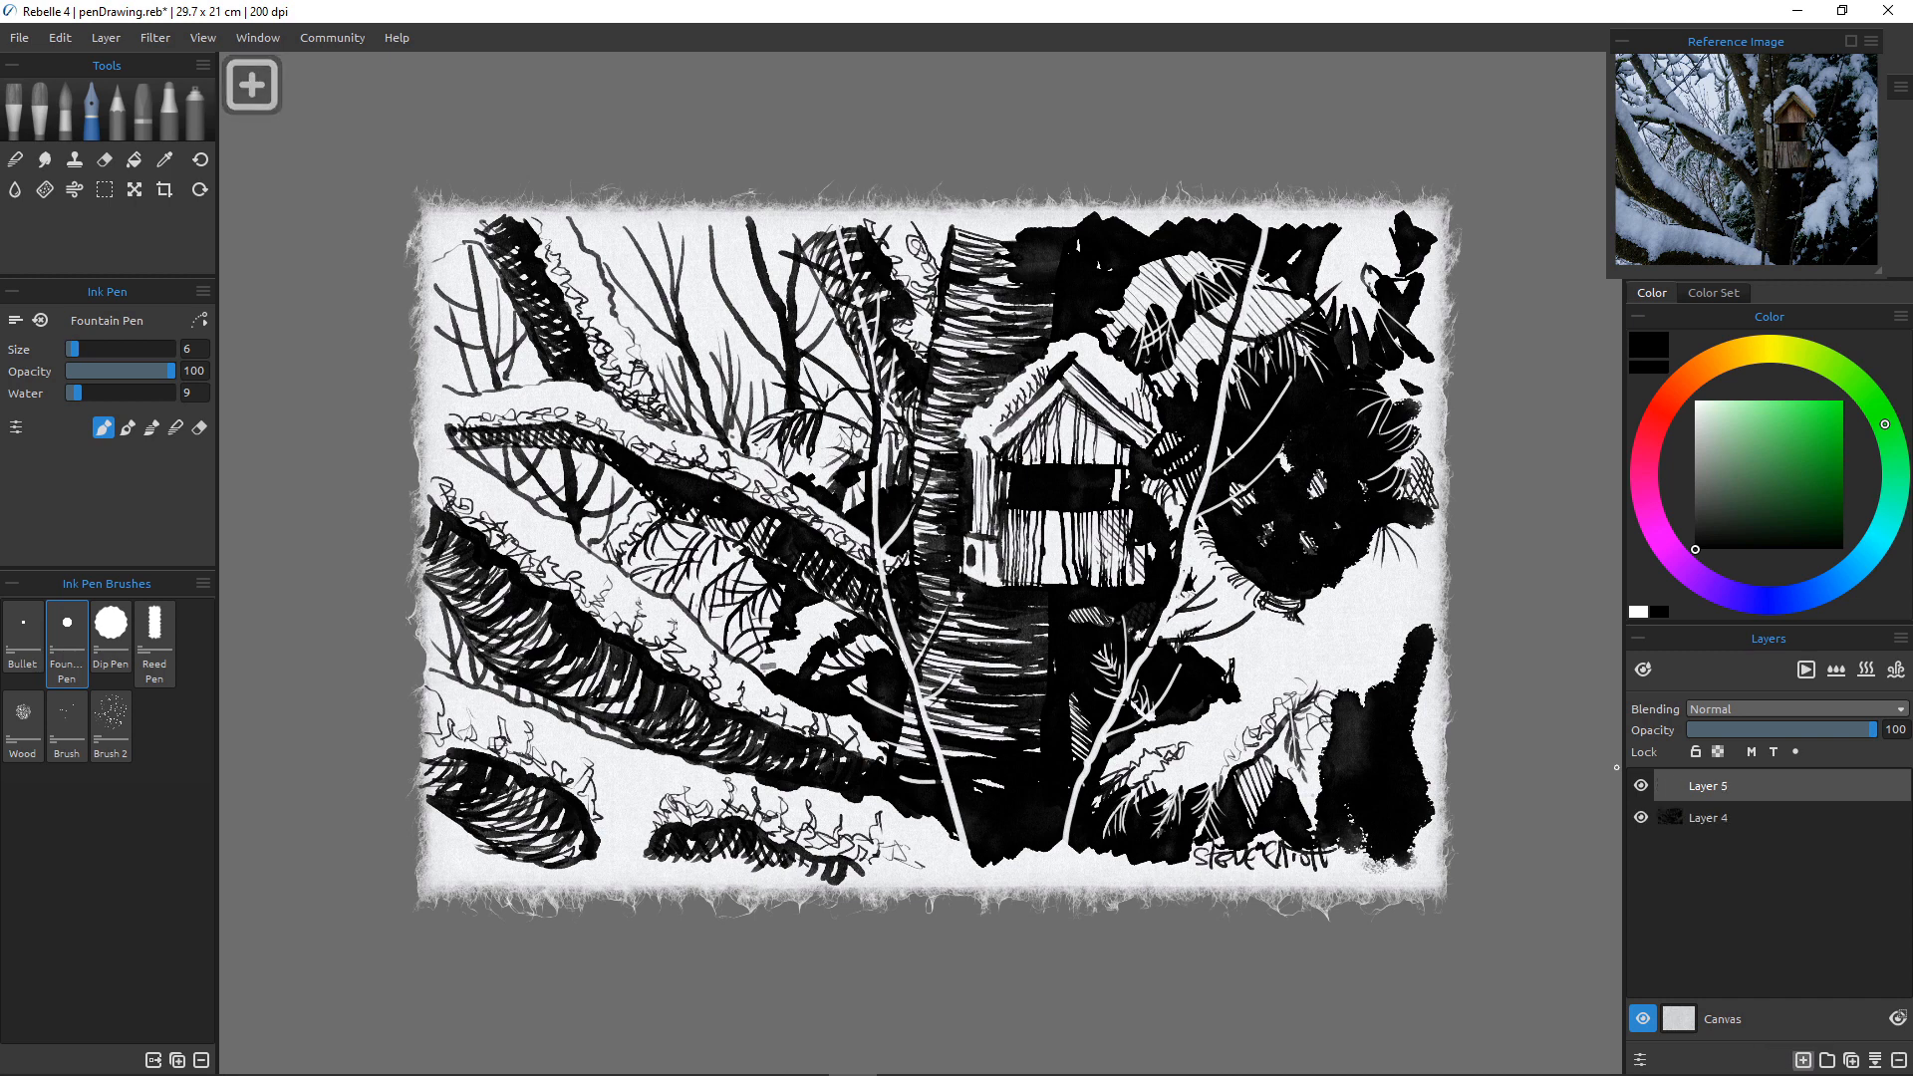
left_click_drag(1724, 786, 1722, 830)
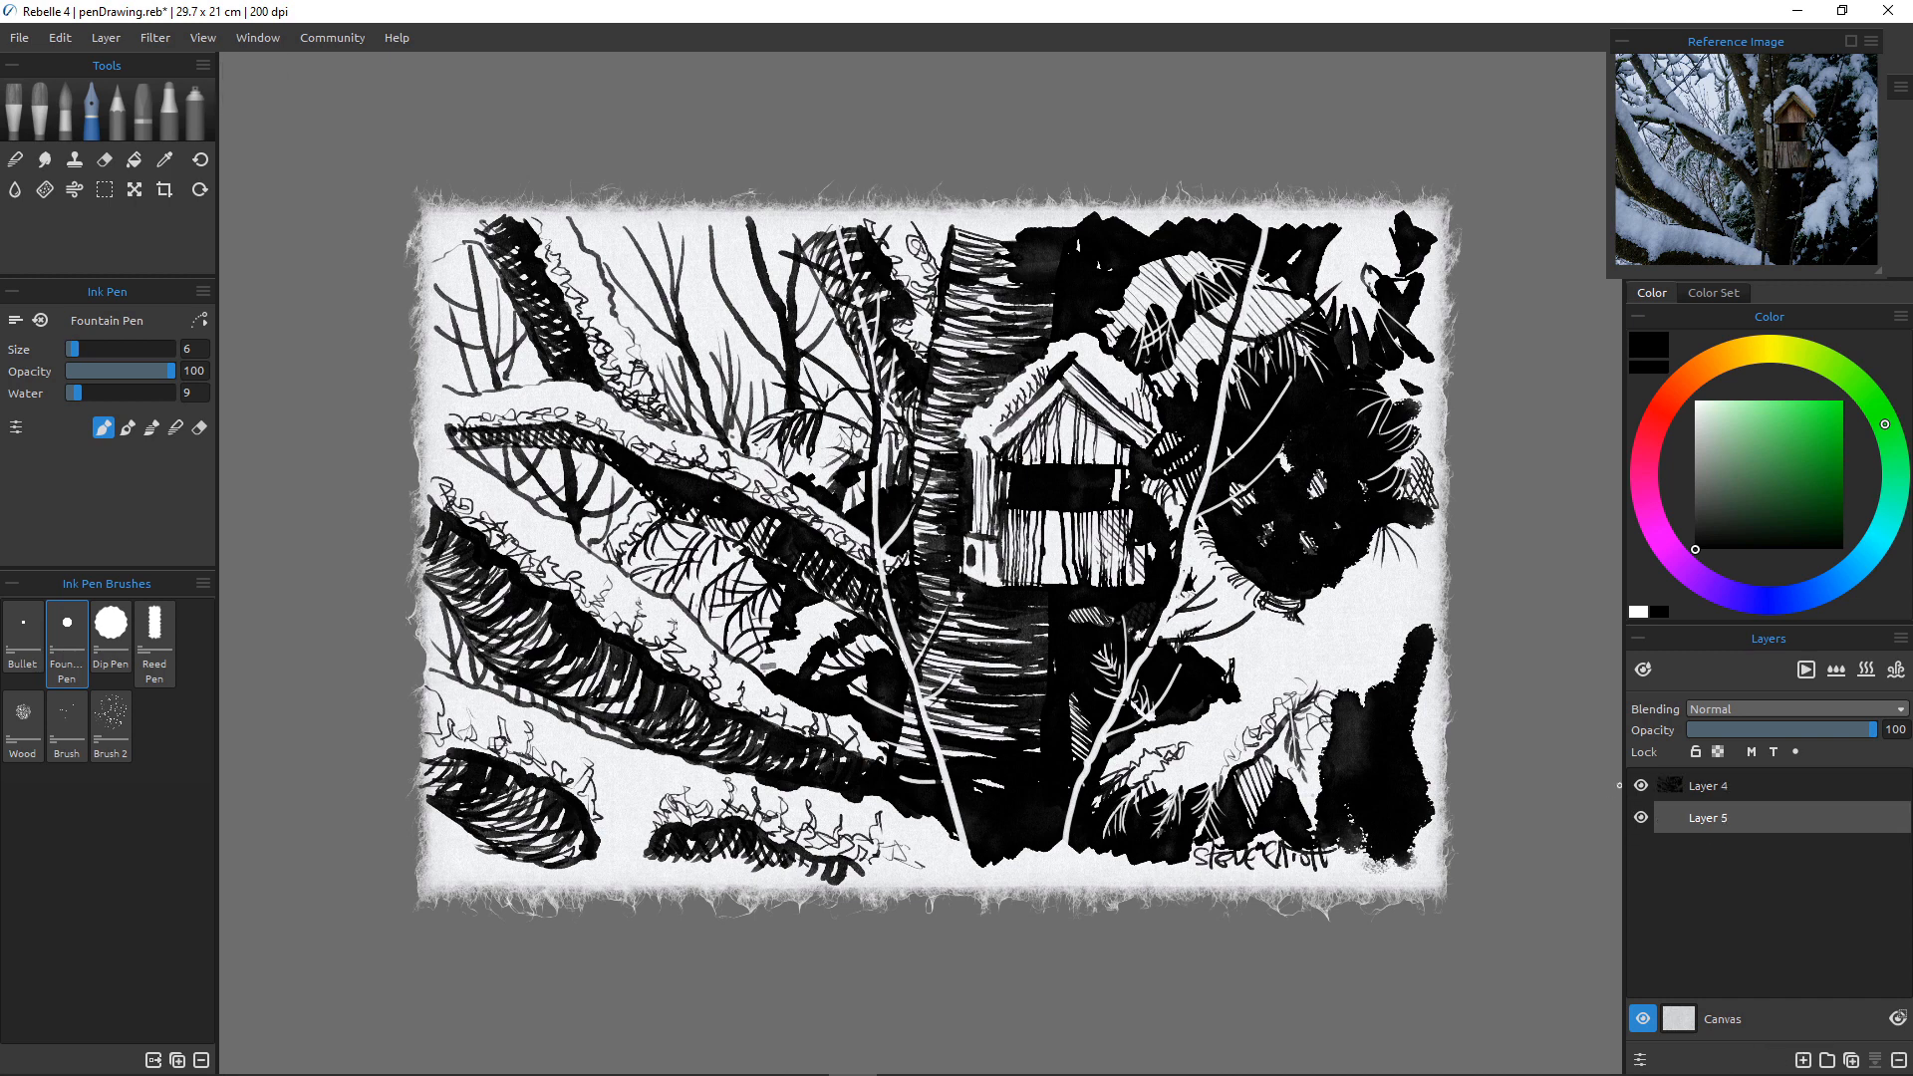
left_click_drag(1722, 819, 1723, 776)
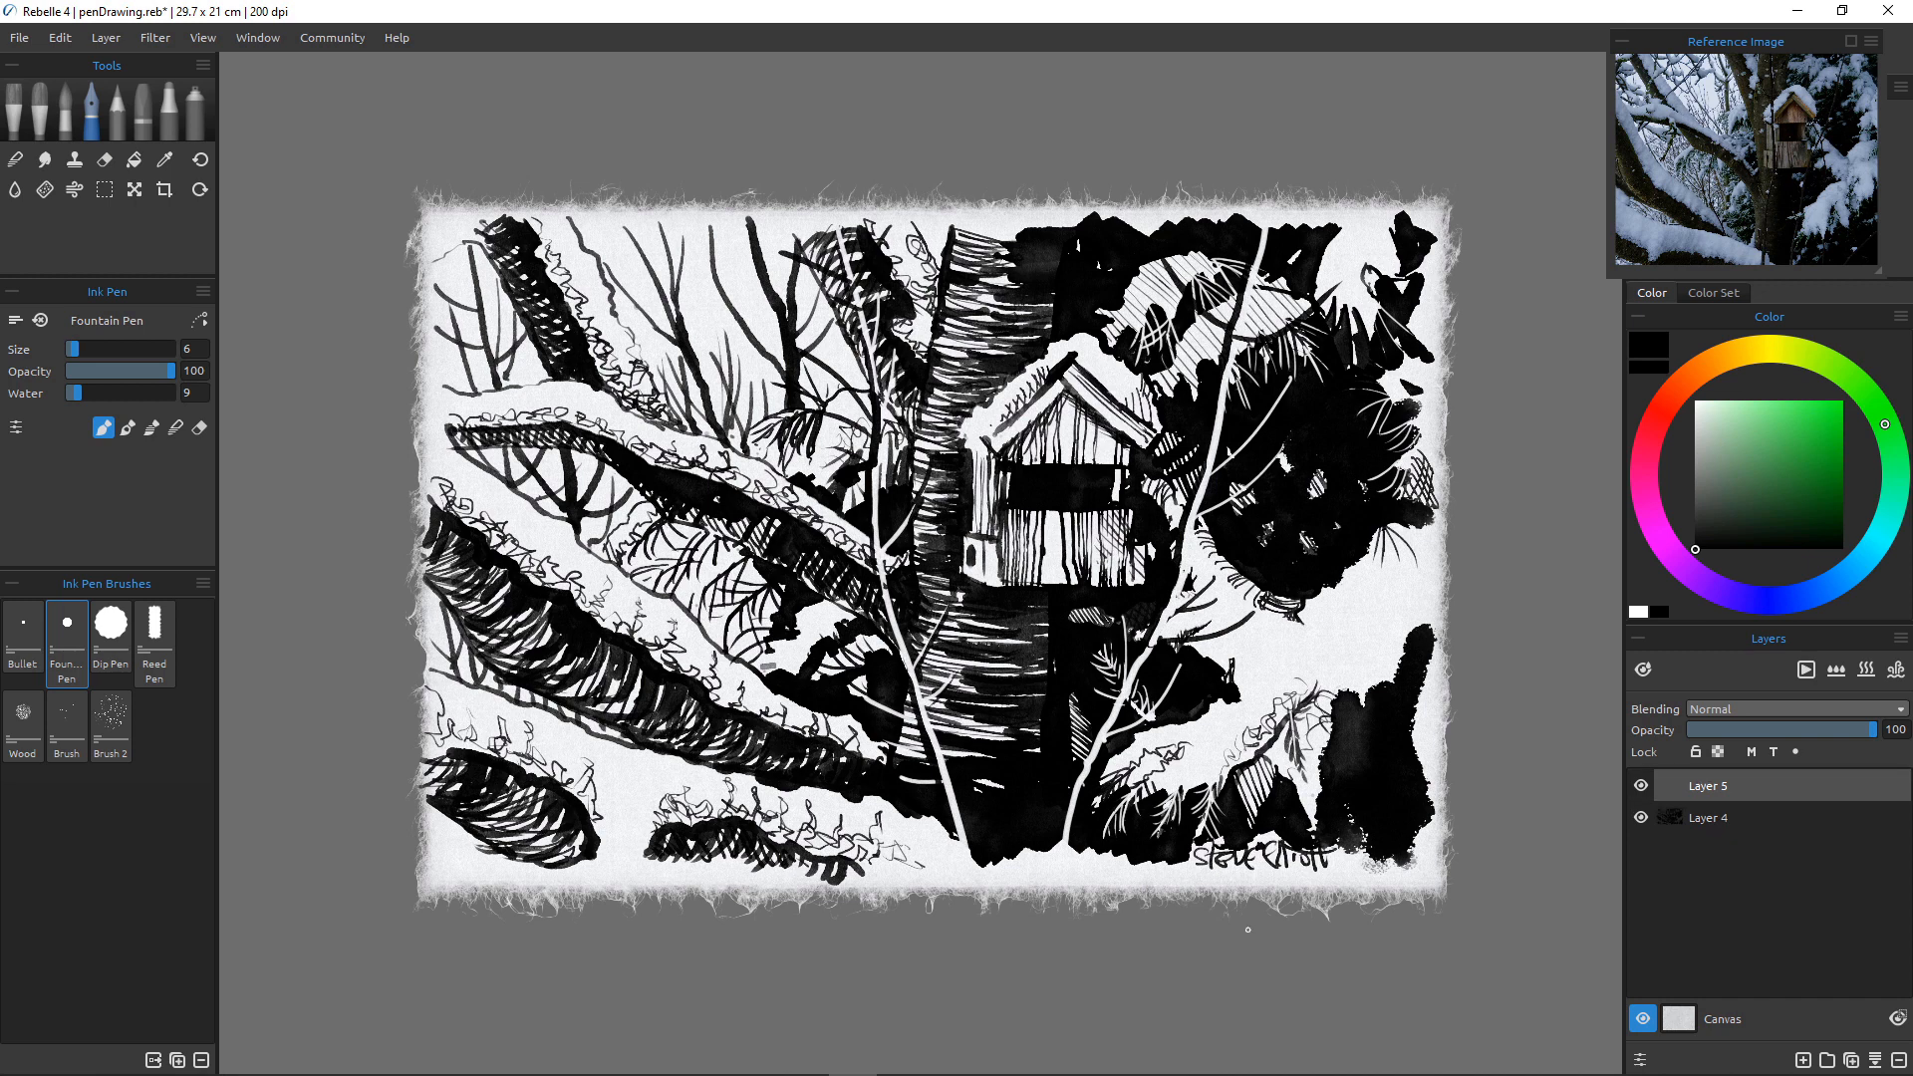
Set up the Dip Pen at size 29 with a bright orange-red colour for adding ink washes.
left_click(111, 628)
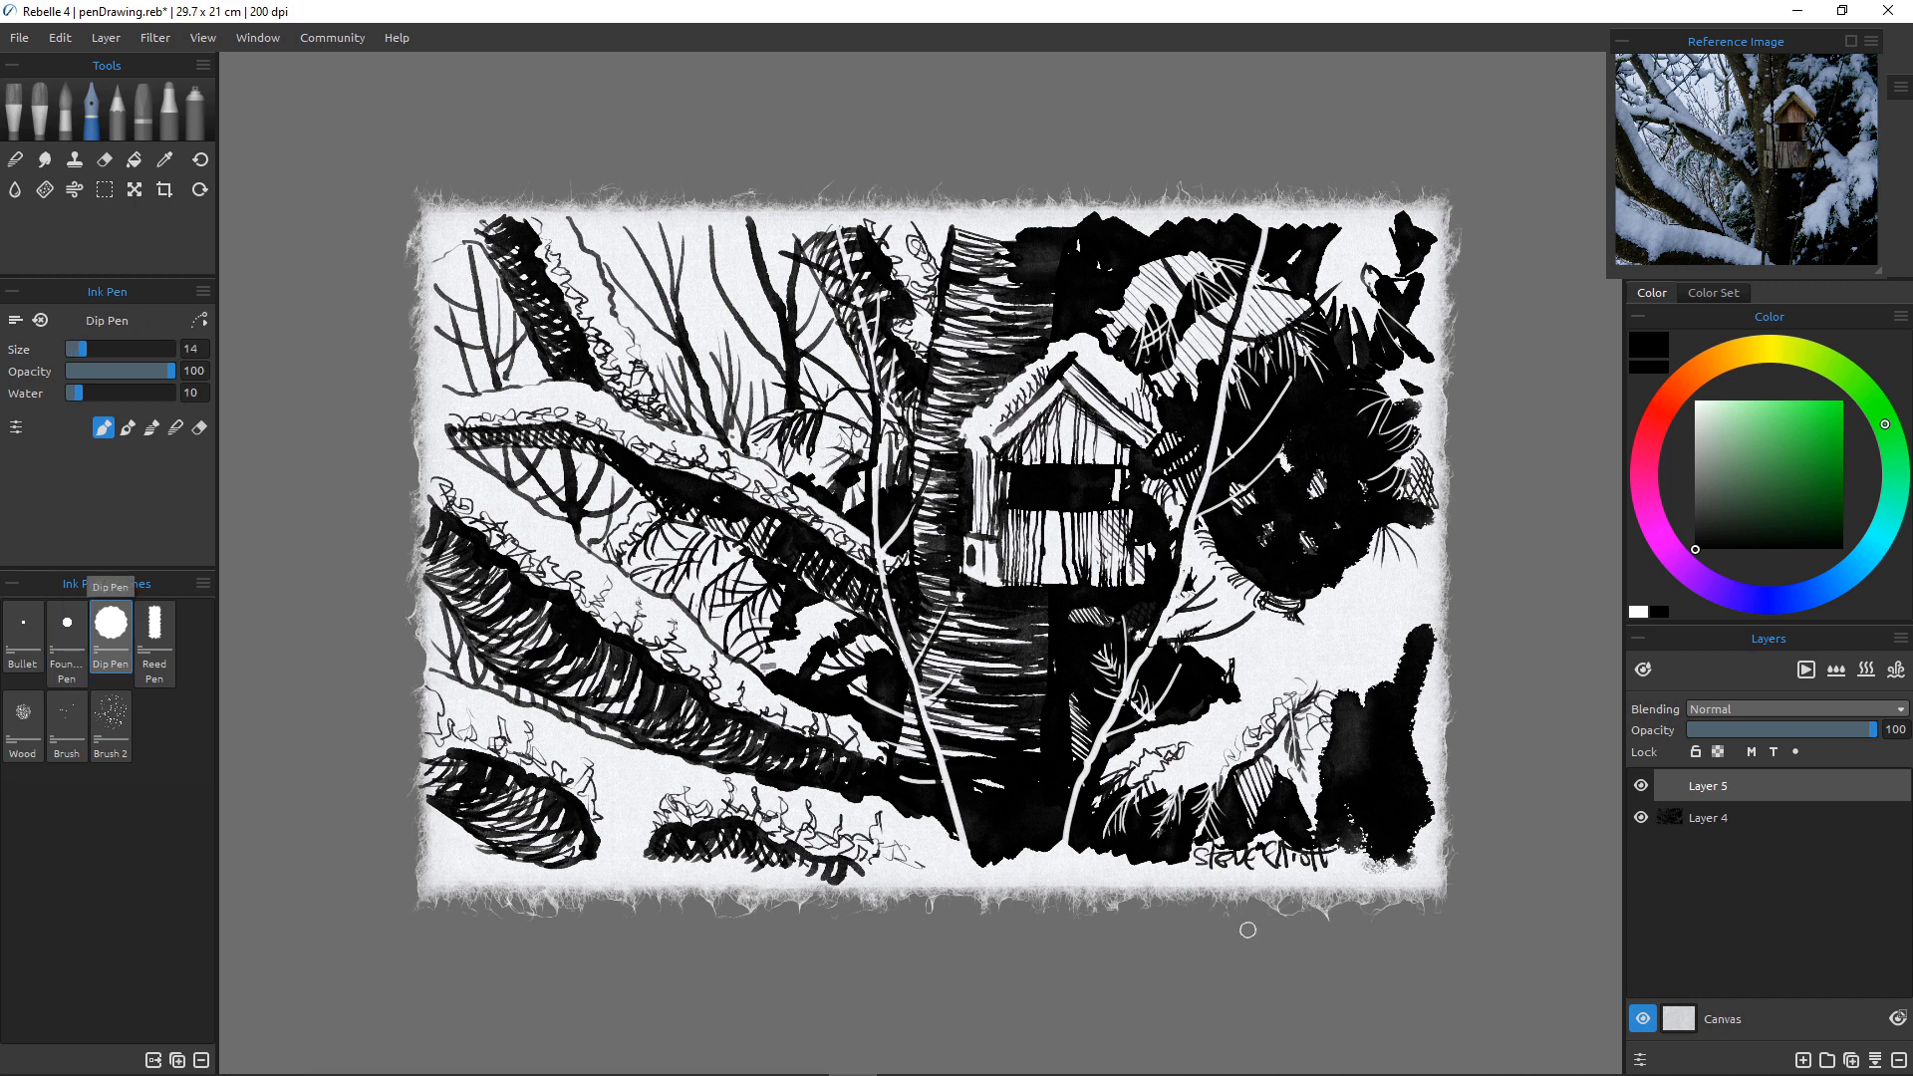
left_click(99, 394)
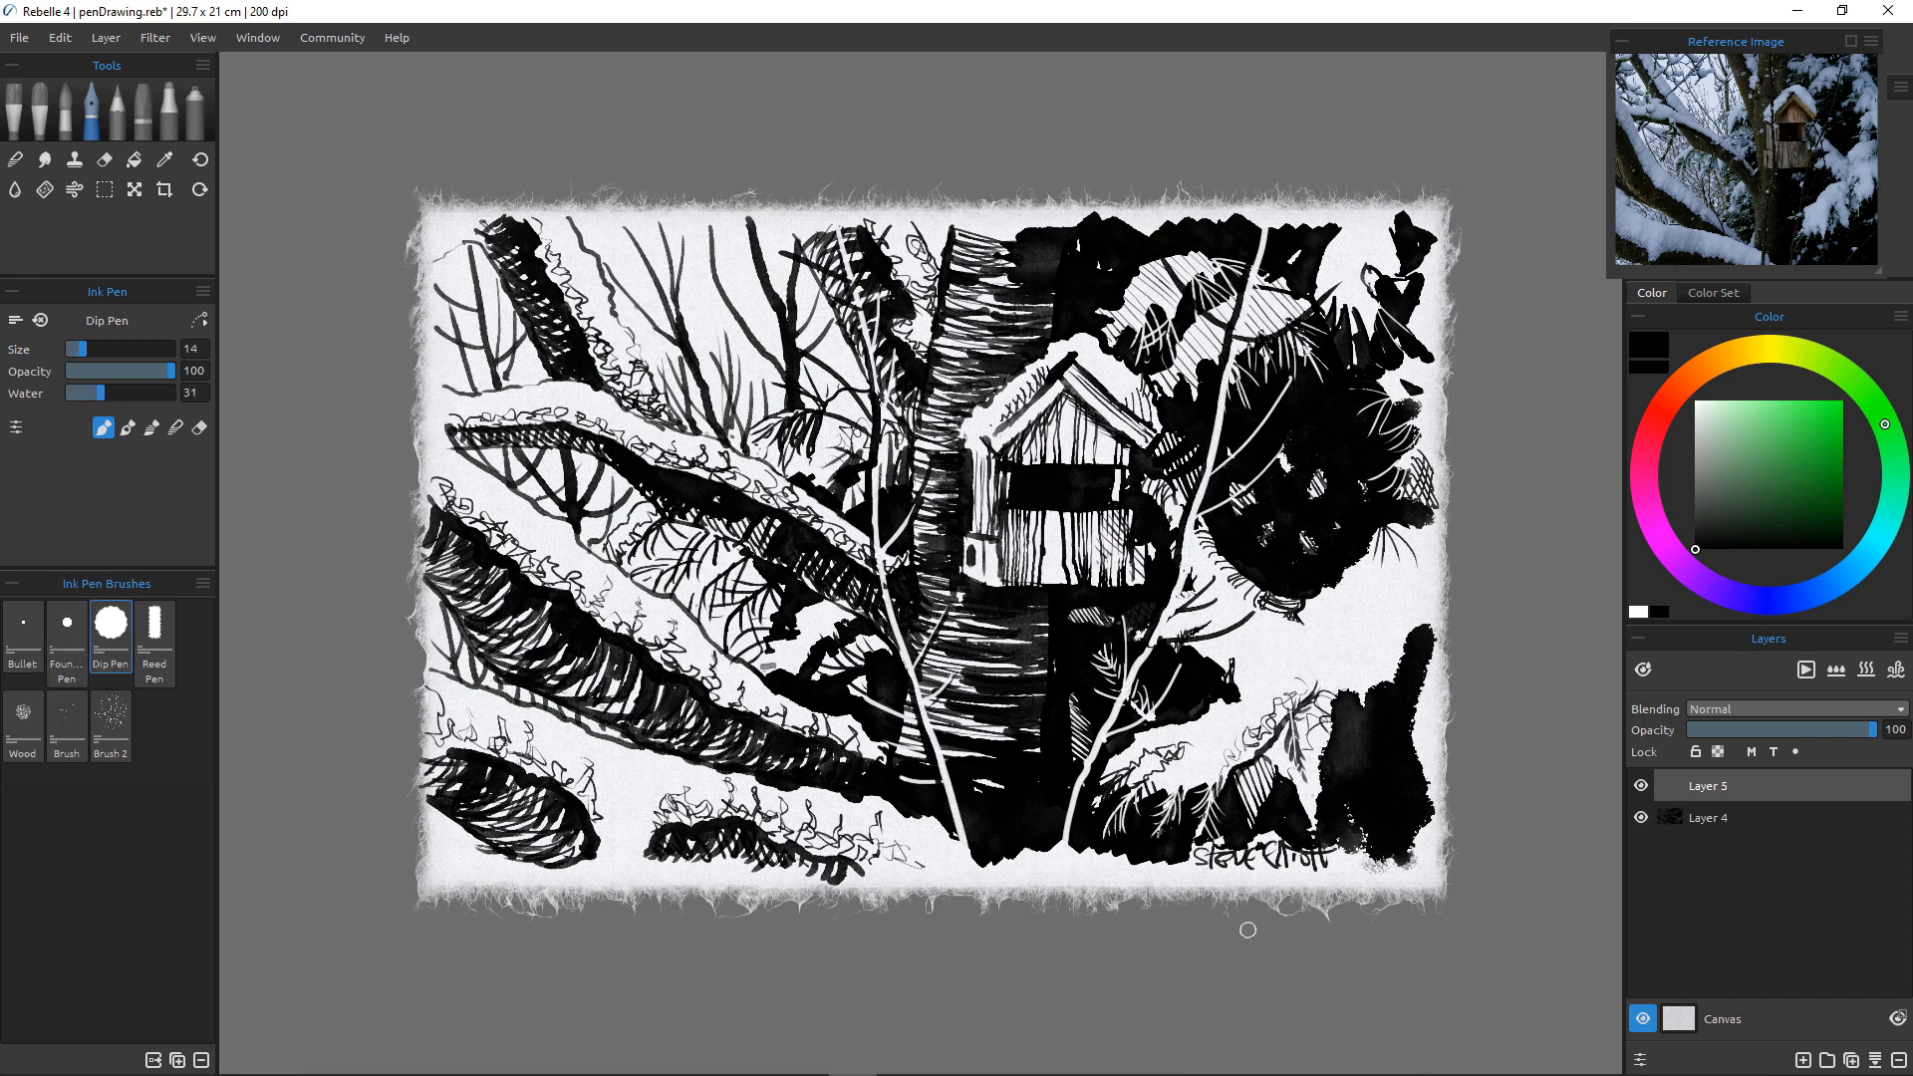
left_click_drag(91, 349, 99, 349)
left_click(1677, 388)
left_click_drag(1791, 449, 1831, 419)
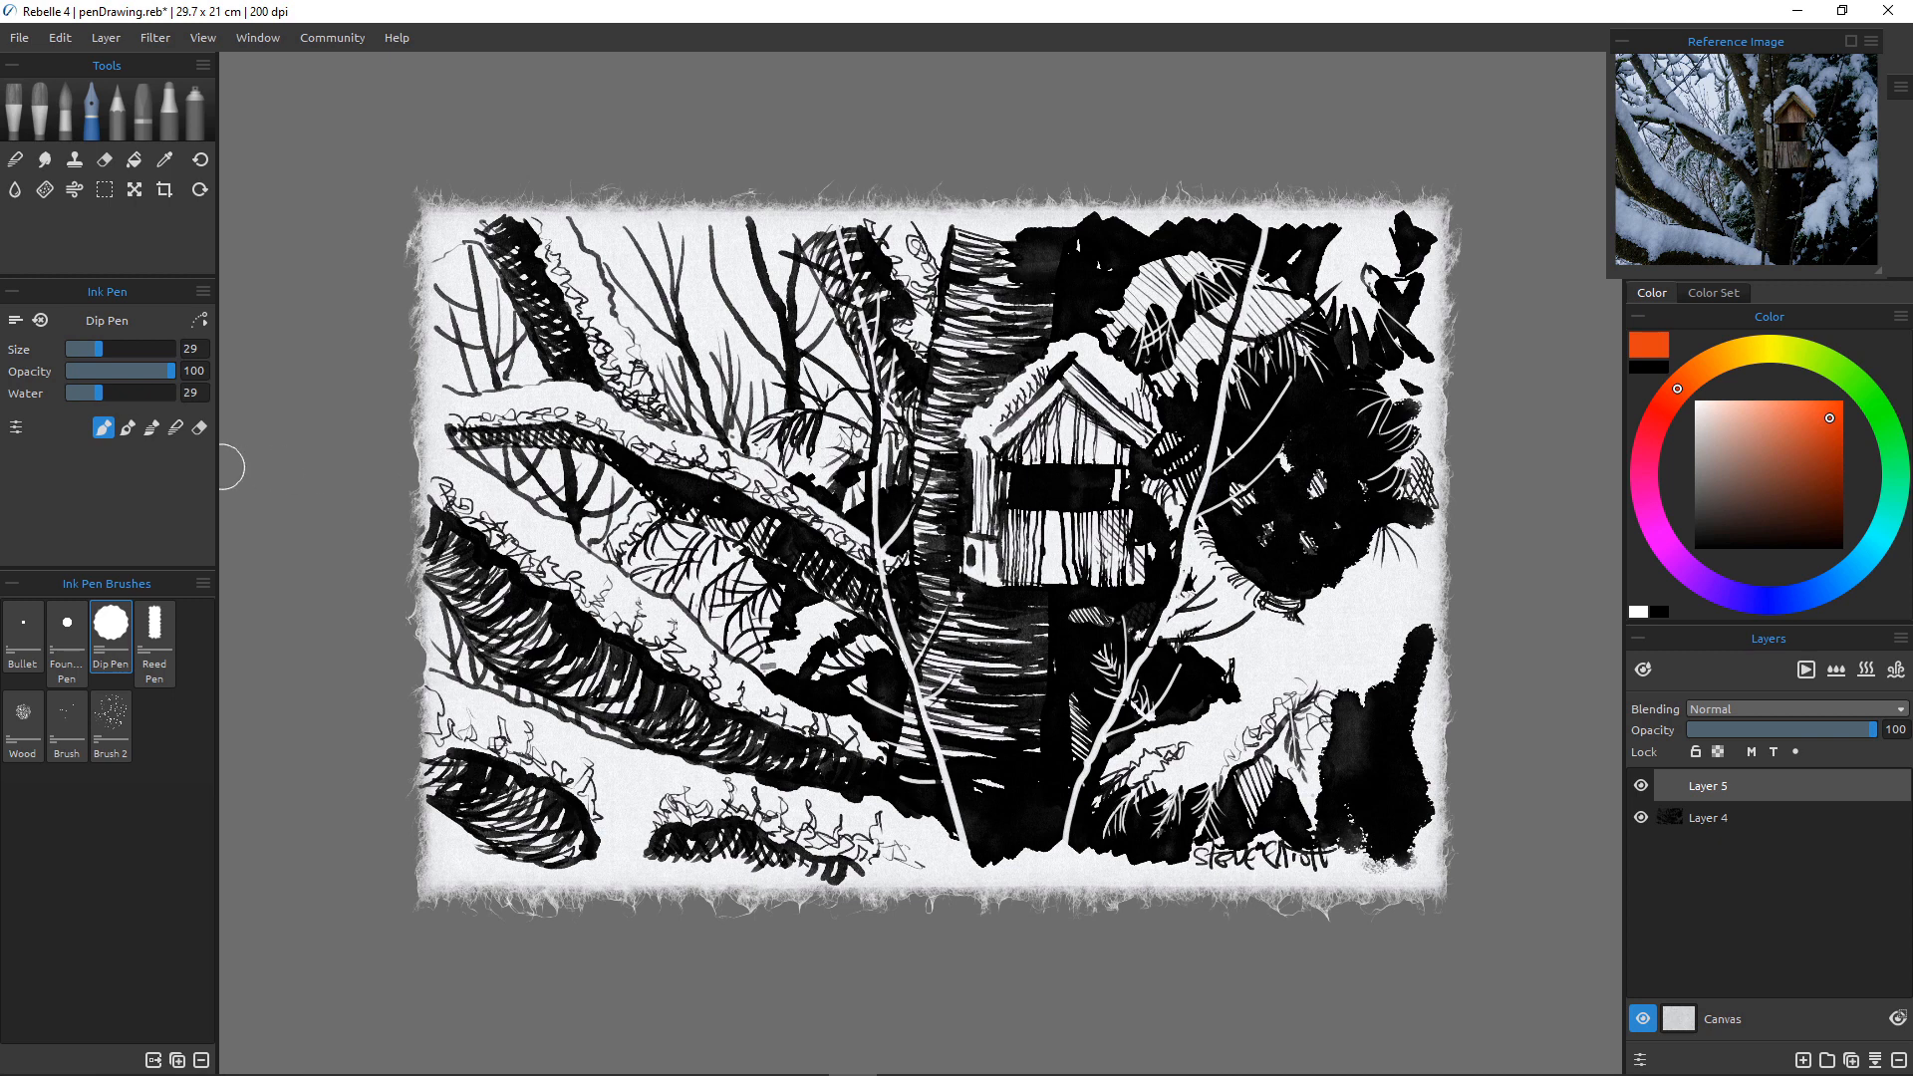
Brush orange-red and dark brown ink over the birdhouse's gable, raising the pen's water to 51 for the final strokes.
mouse_move(1069, 379)
left_mouse_down()
mouse_move(1109, 430)
mouse_move(1091, 399)
mouse_move(1132, 425)
mouse_move(1062, 407)
mouse_move(1100, 481)
left_mouse_up()
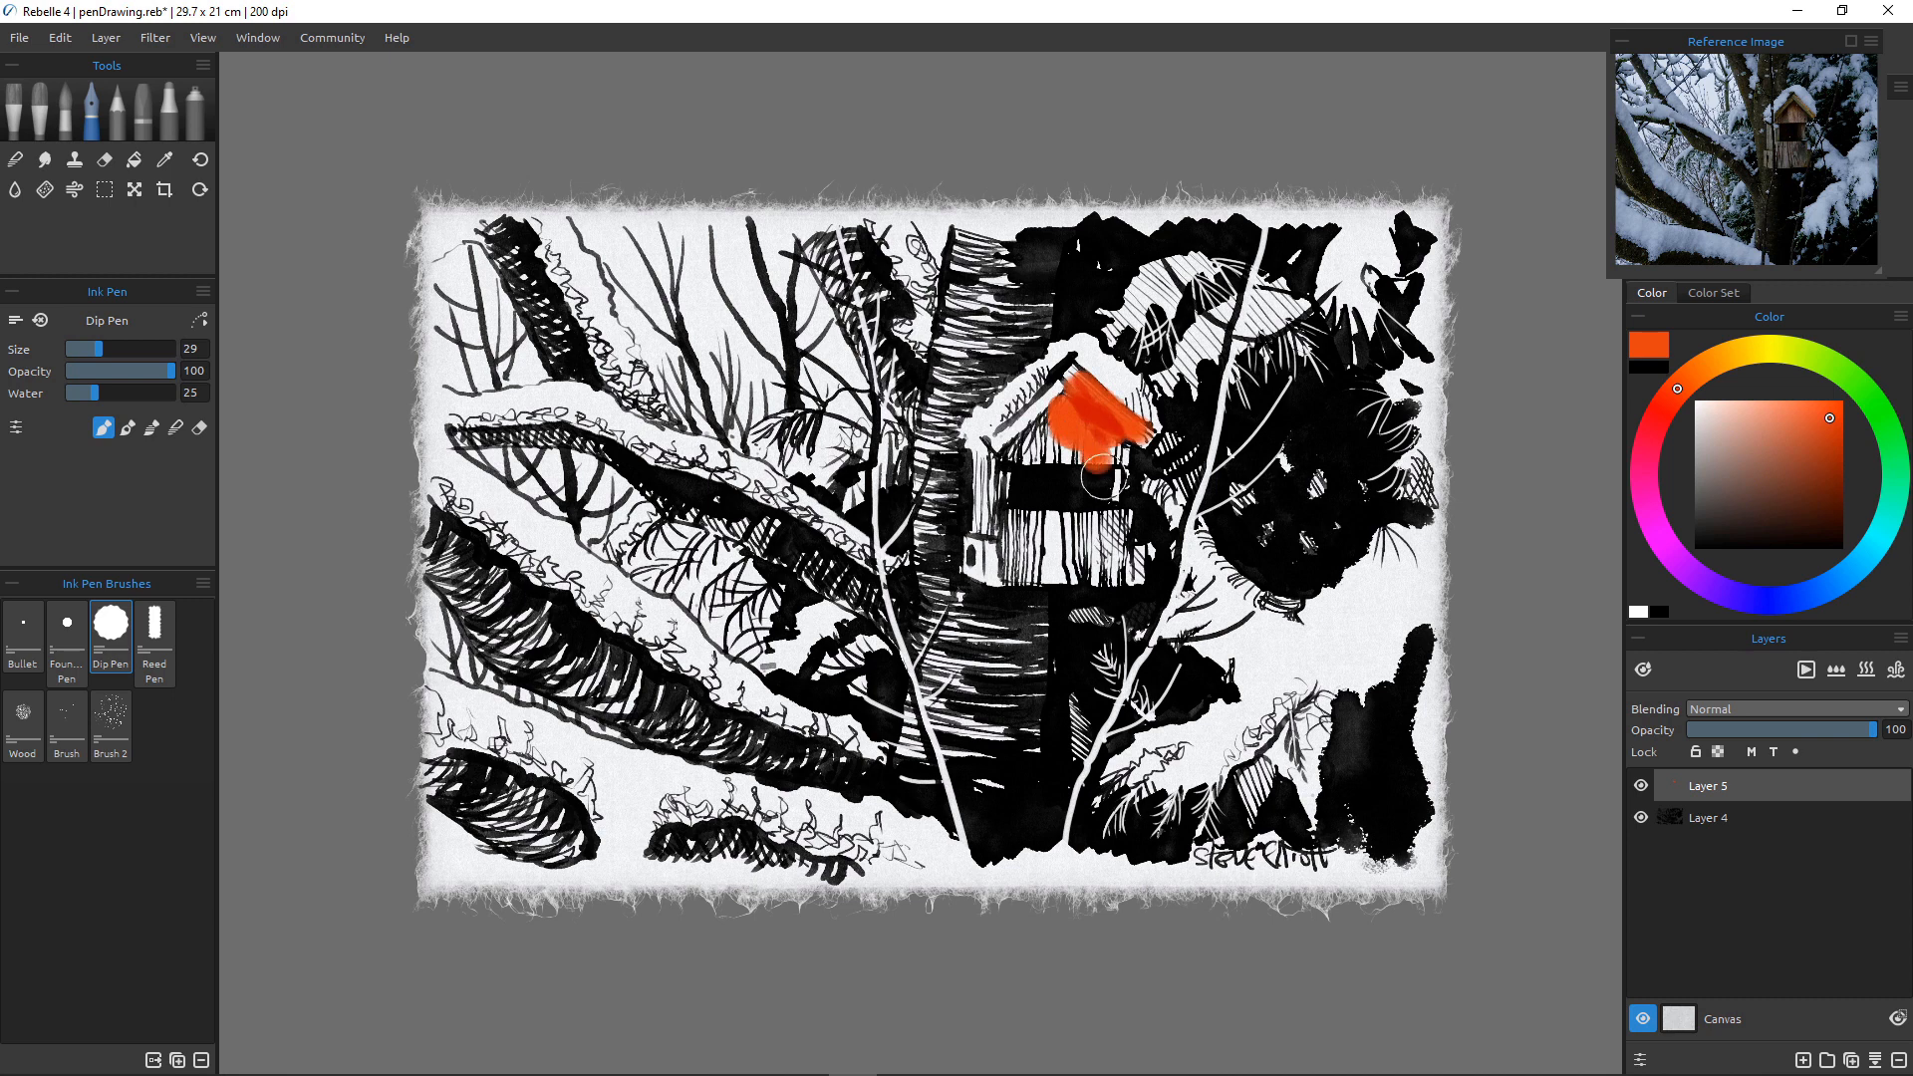
left_click(1827, 490)
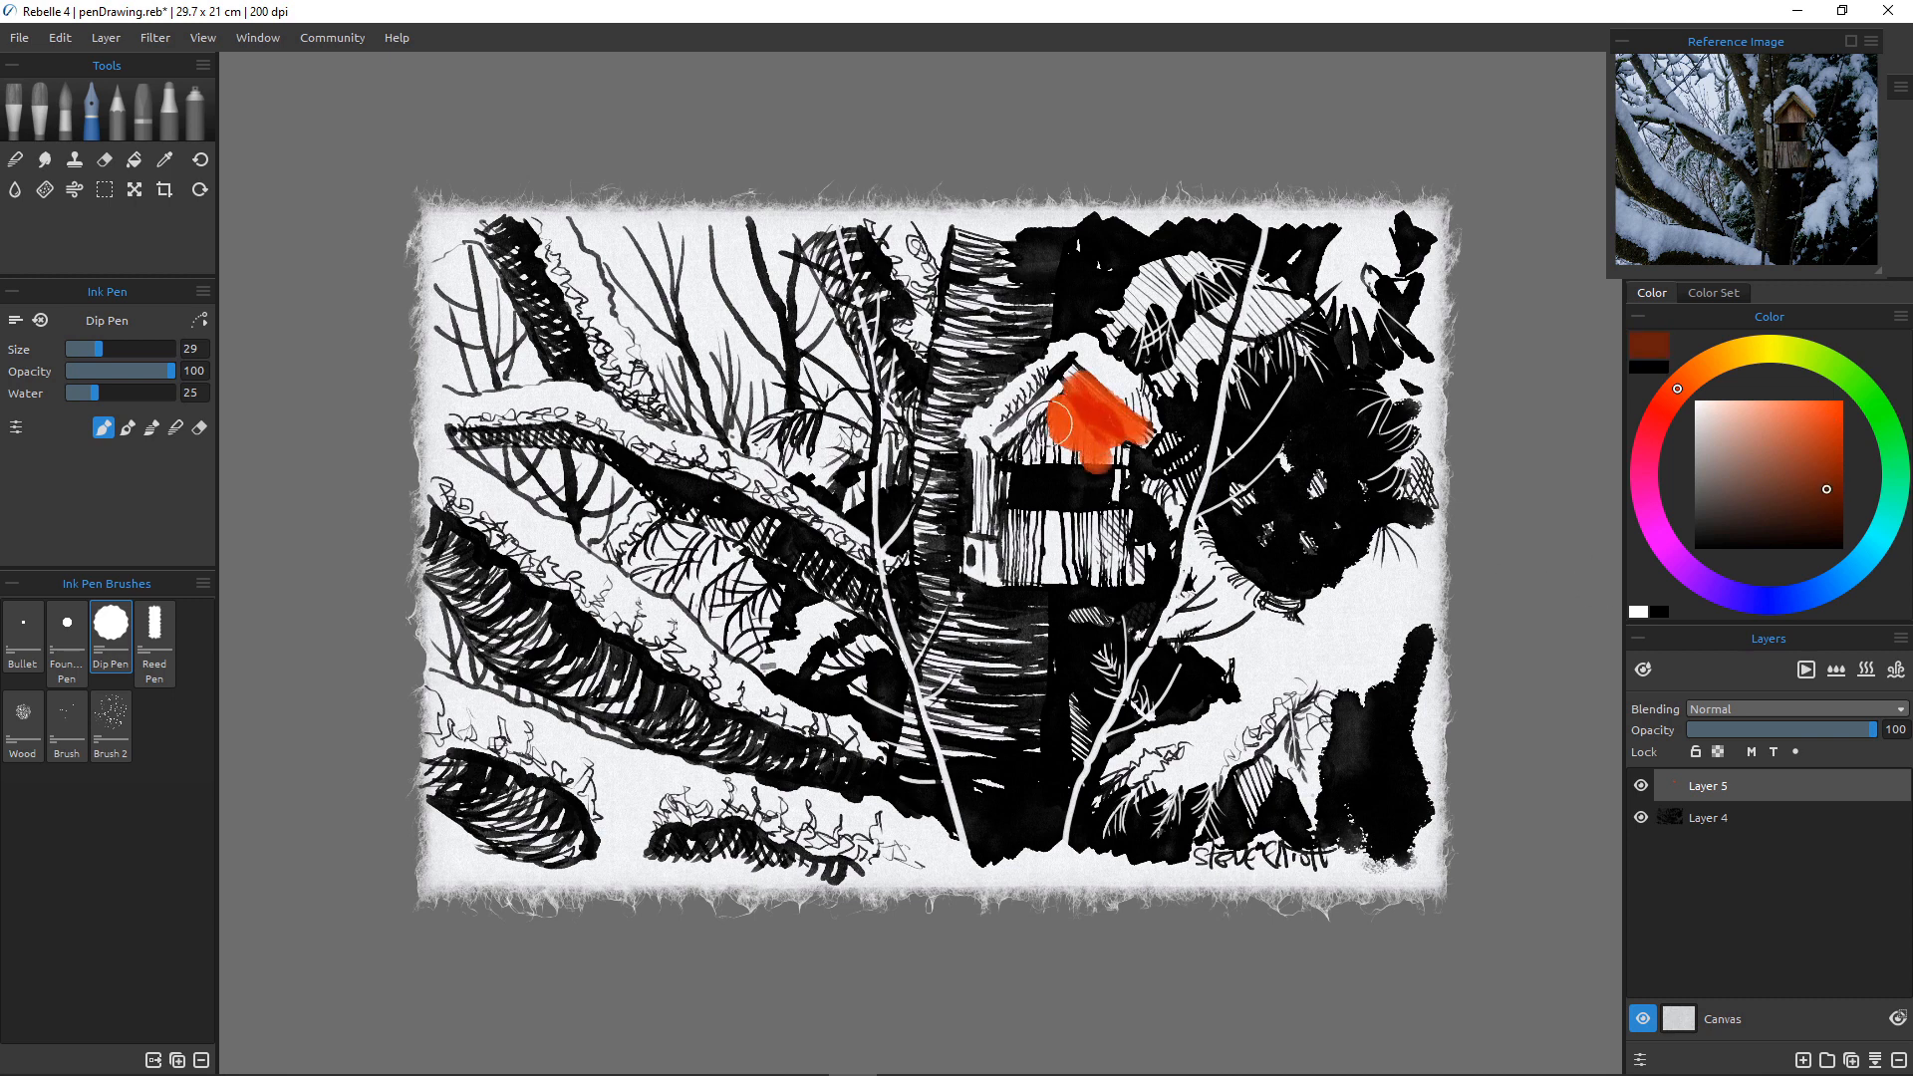
mouse_move(1050, 422)
left_mouse_down()
mouse_move(1081, 454)
mouse_move(1009, 441)
mouse_move(1052, 391)
left_mouse_up()
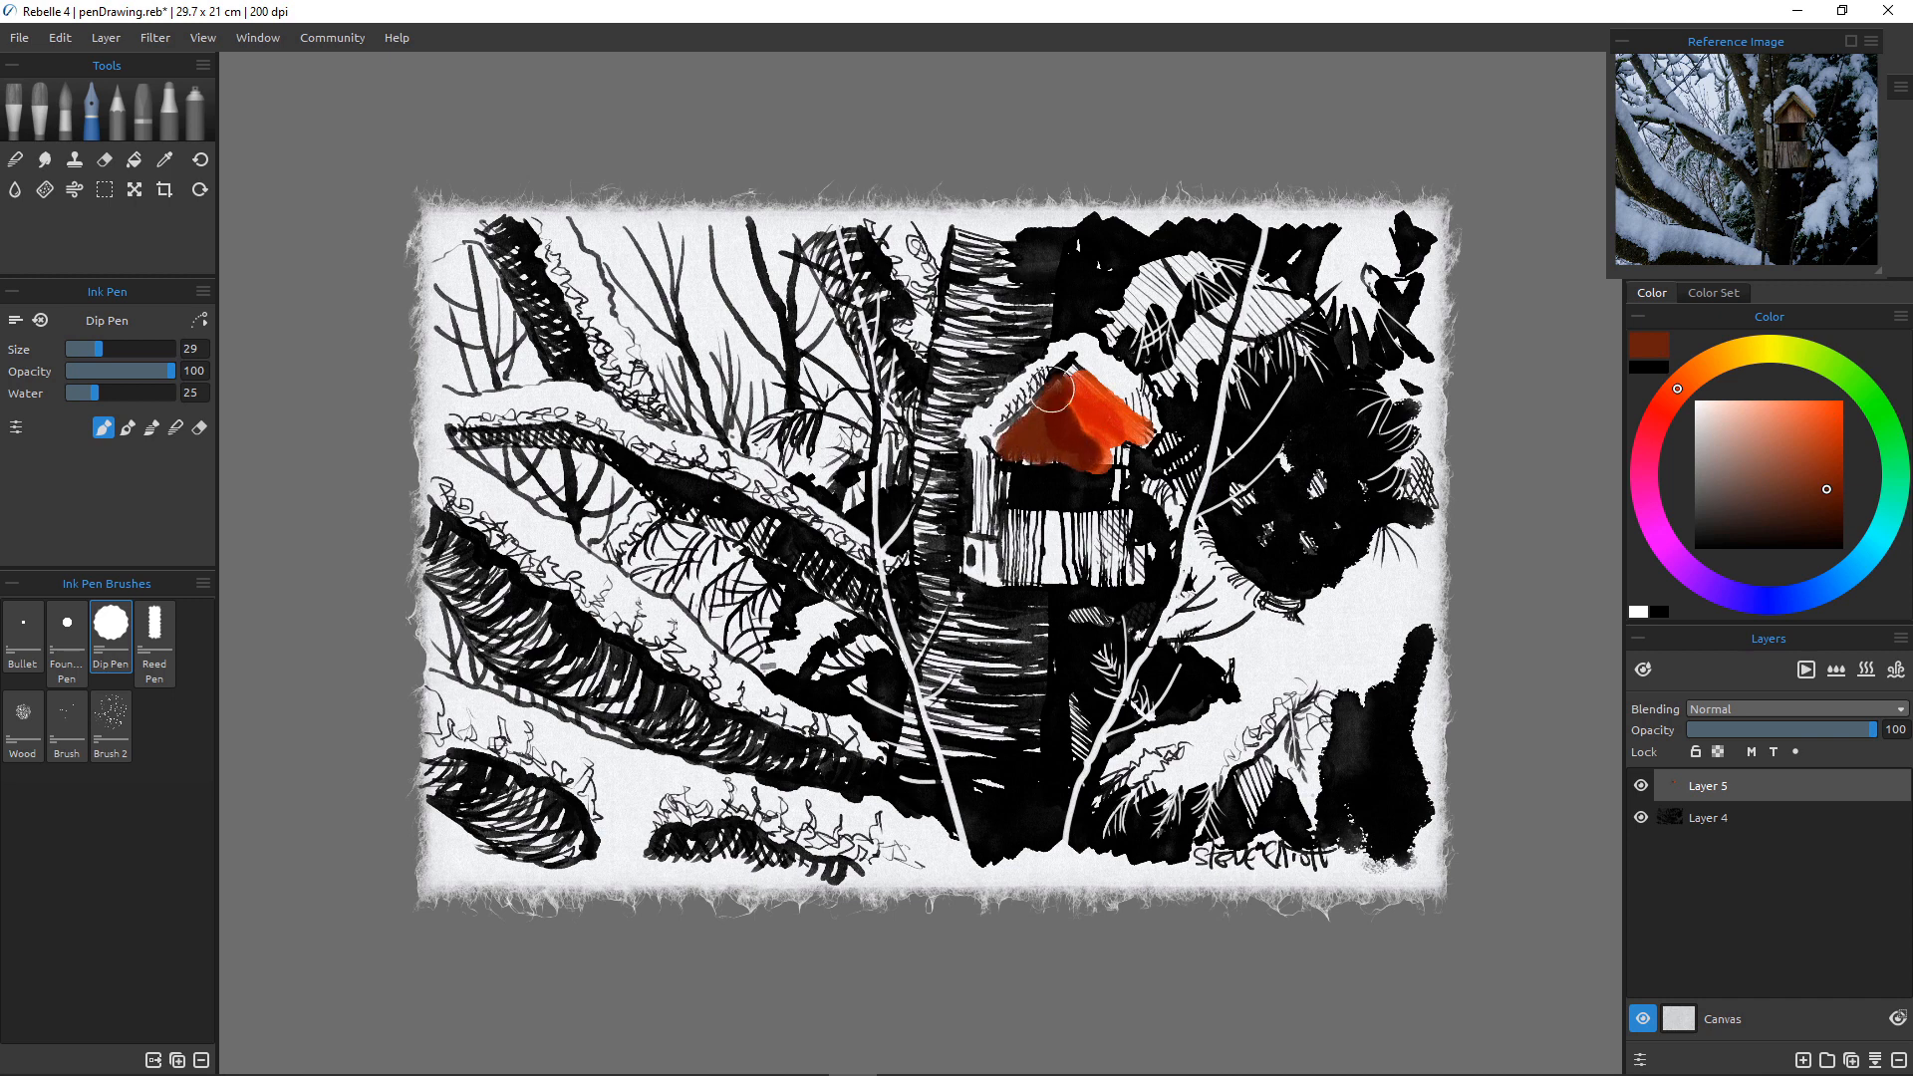
left_click_drag(100, 394, 121, 393)
left_click_drag(1067, 422, 1082, 384)
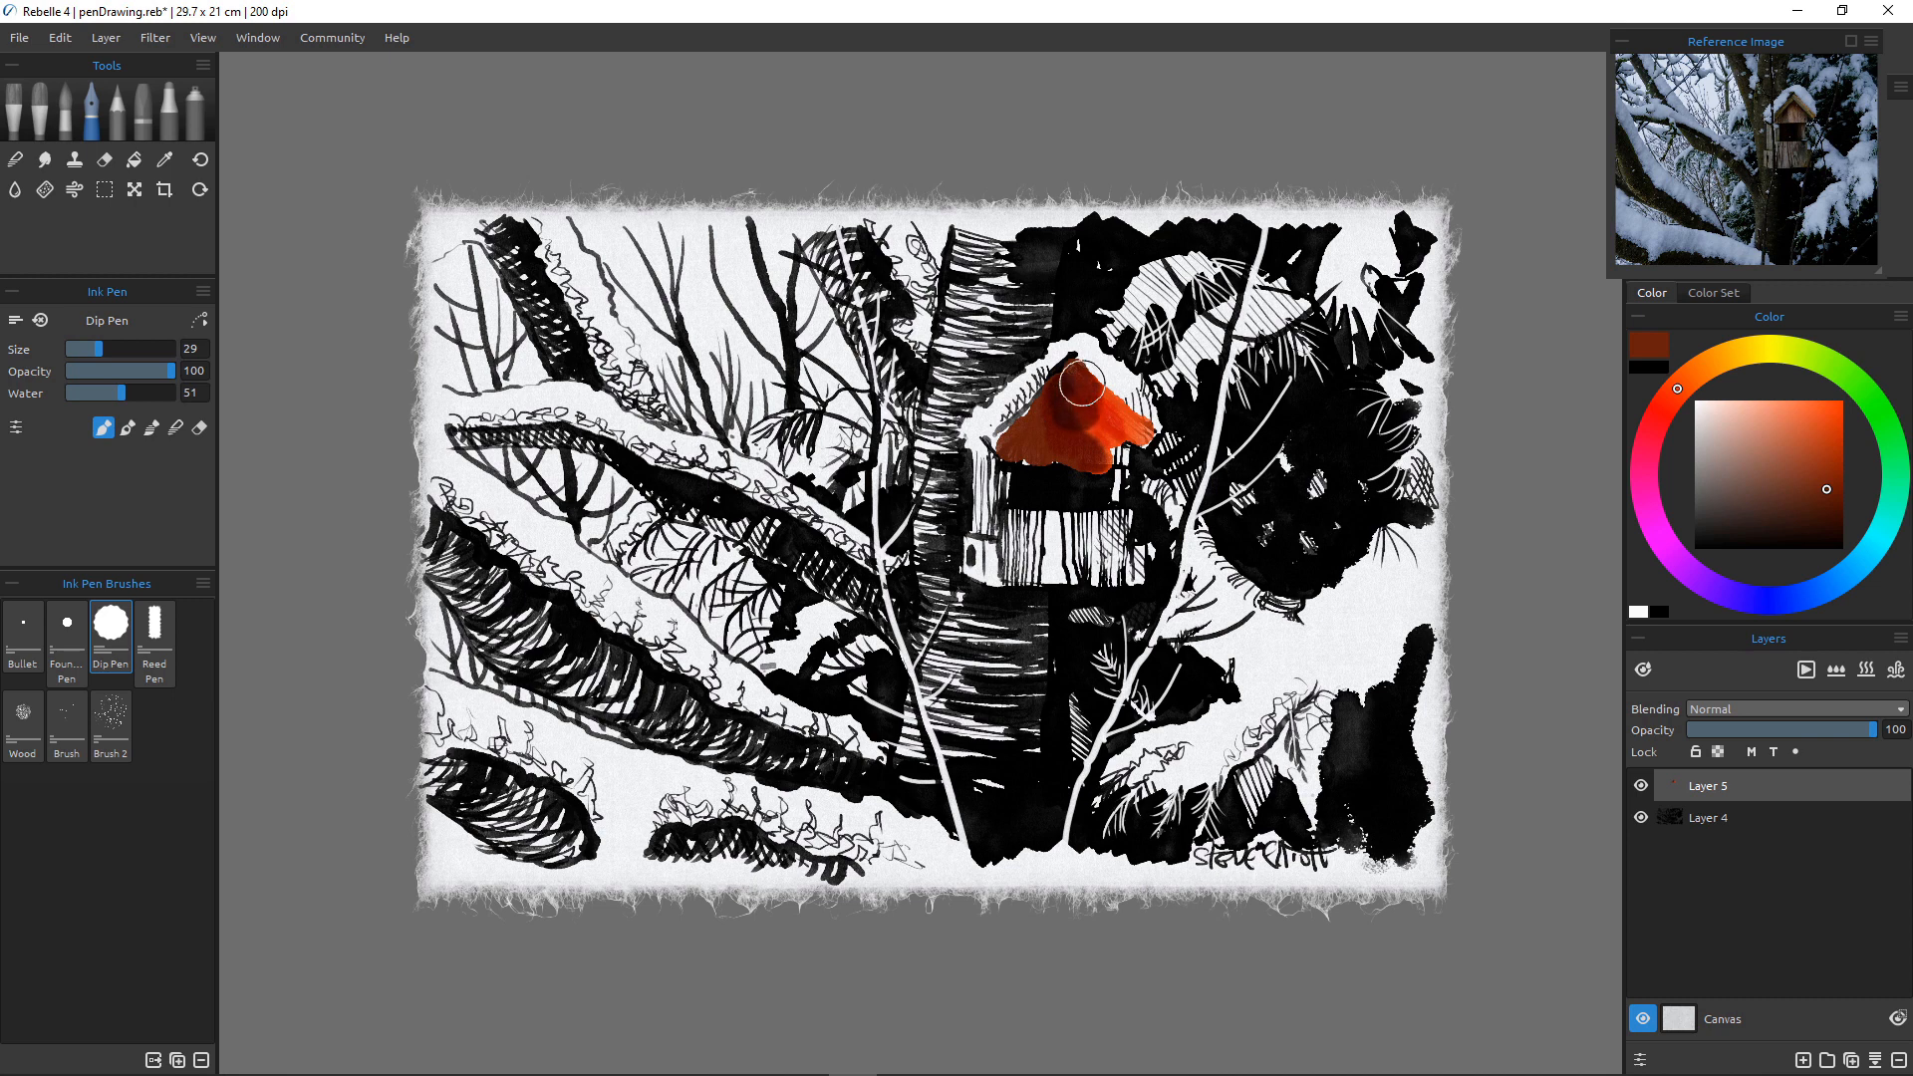
Move Layer 5 beneath Layer 4 and clear its painted contents.
left_click_drag(1708, 787, 1709, 831)
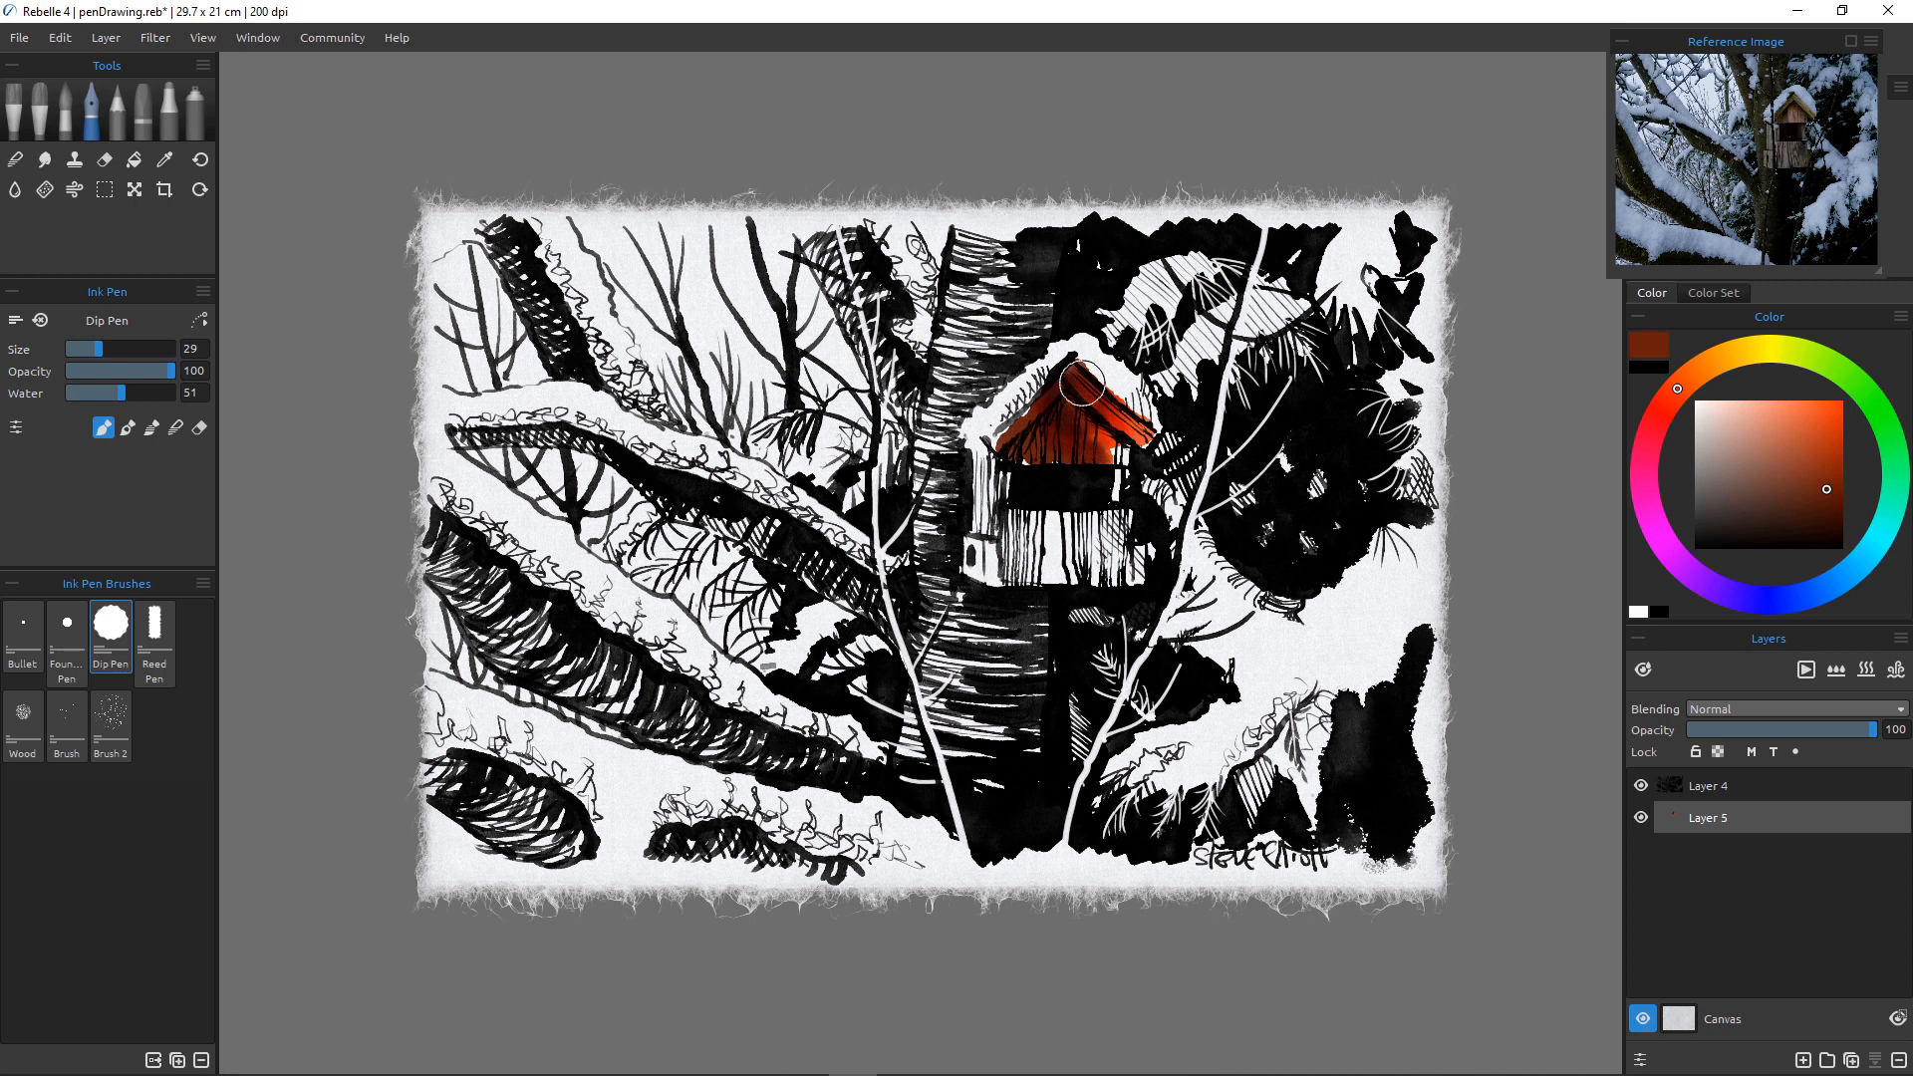
key("Delete")
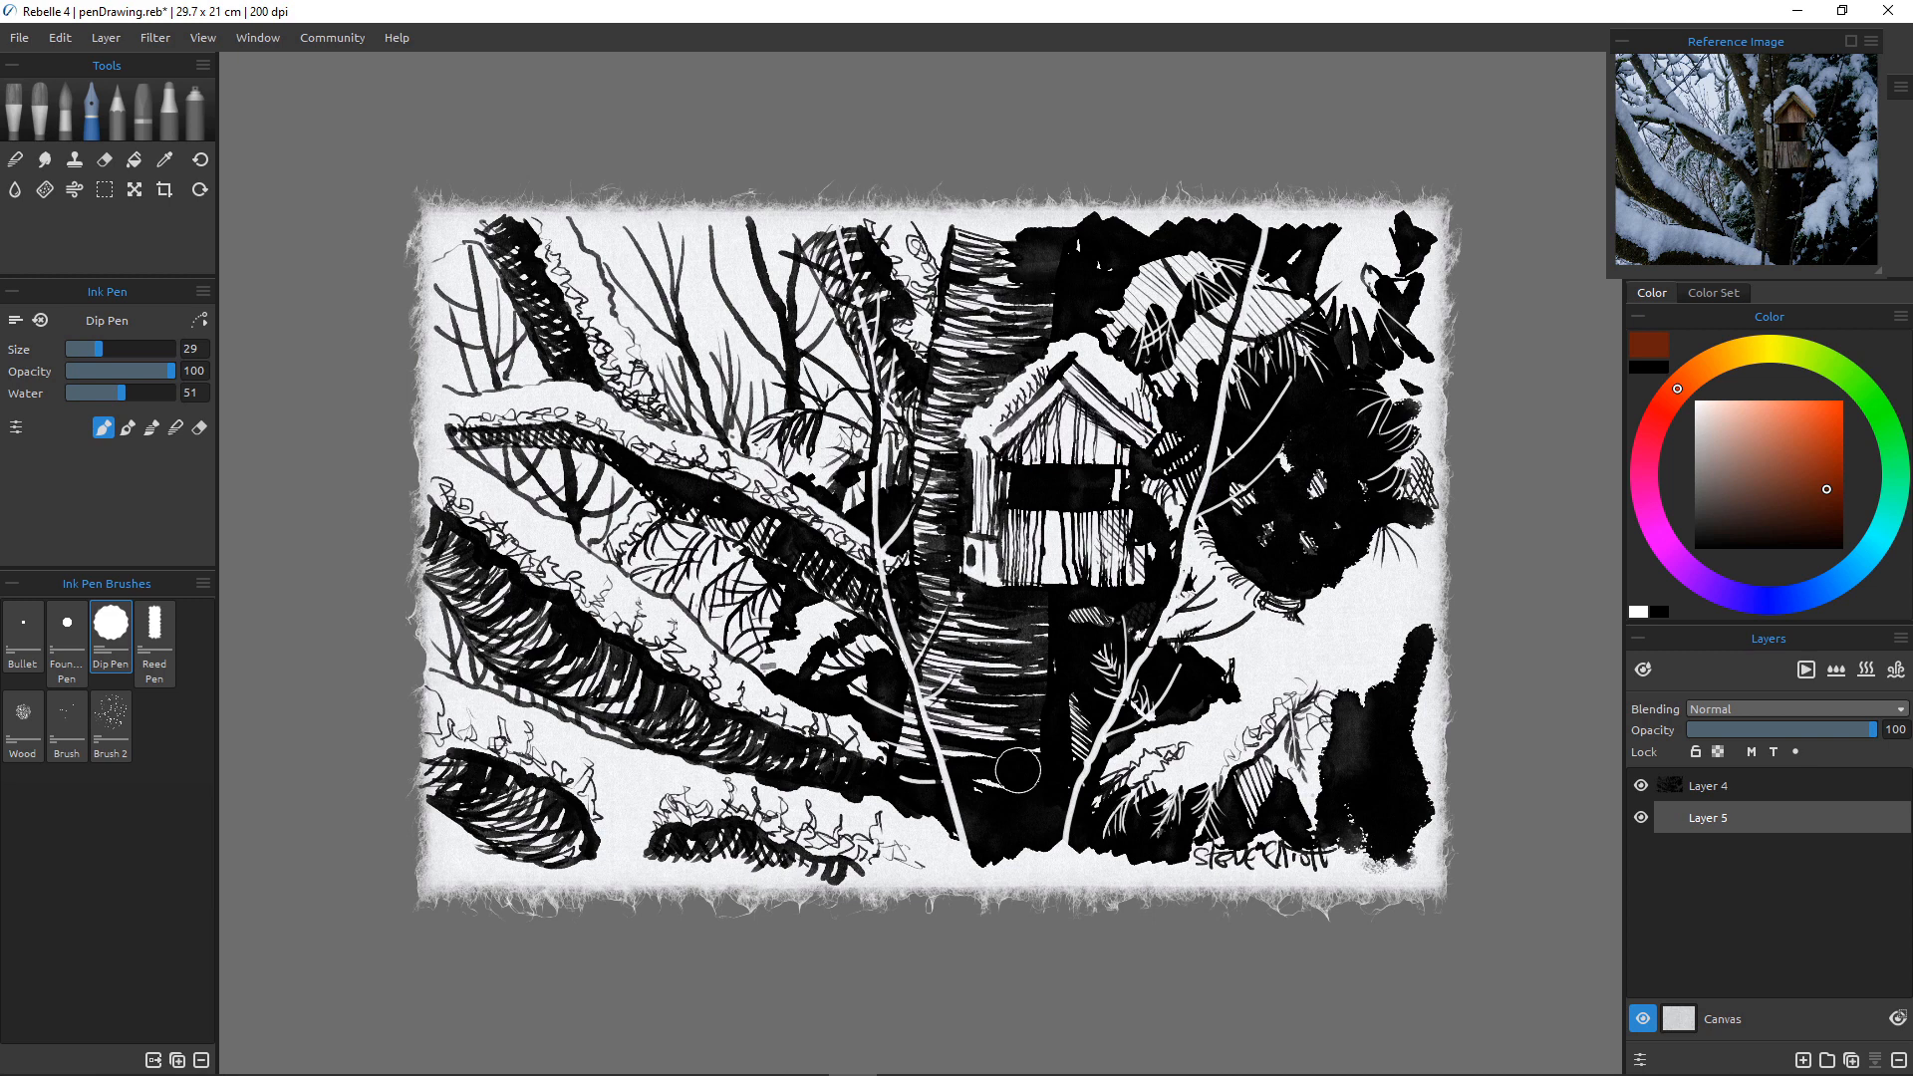
Colour the birdhouse's roof boards orange-red and add green accents across the roof and gable.
left_click(1837, 435)
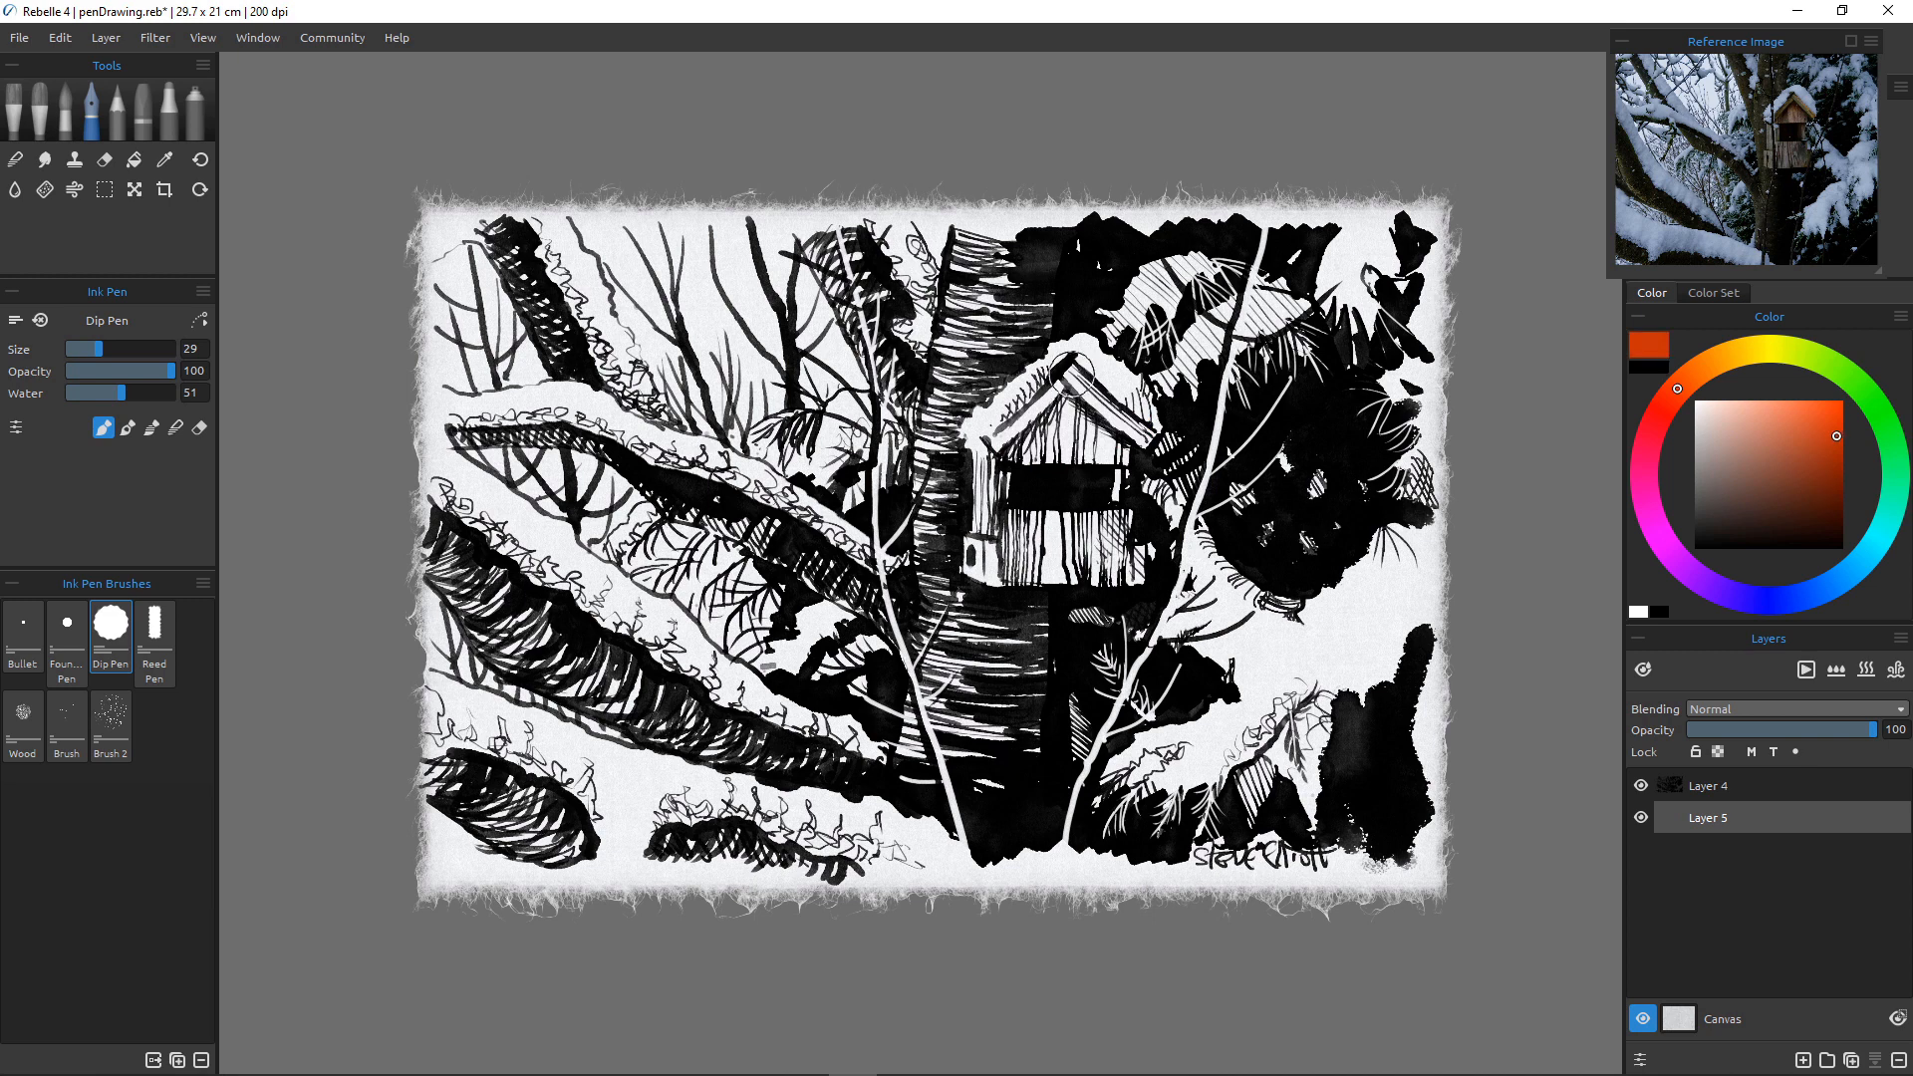
mouse_move(1073, 376)
left_mouse_down()
mouse_move(1091, 427)
mouse_move(1076, 381)
mouse_move(1141, 436)
mouse_move(1088, 438)
mouse_move(1057, 384)
mouse_move(1006, 438)
mouse_move(1027, 429)
left_mouse_up()
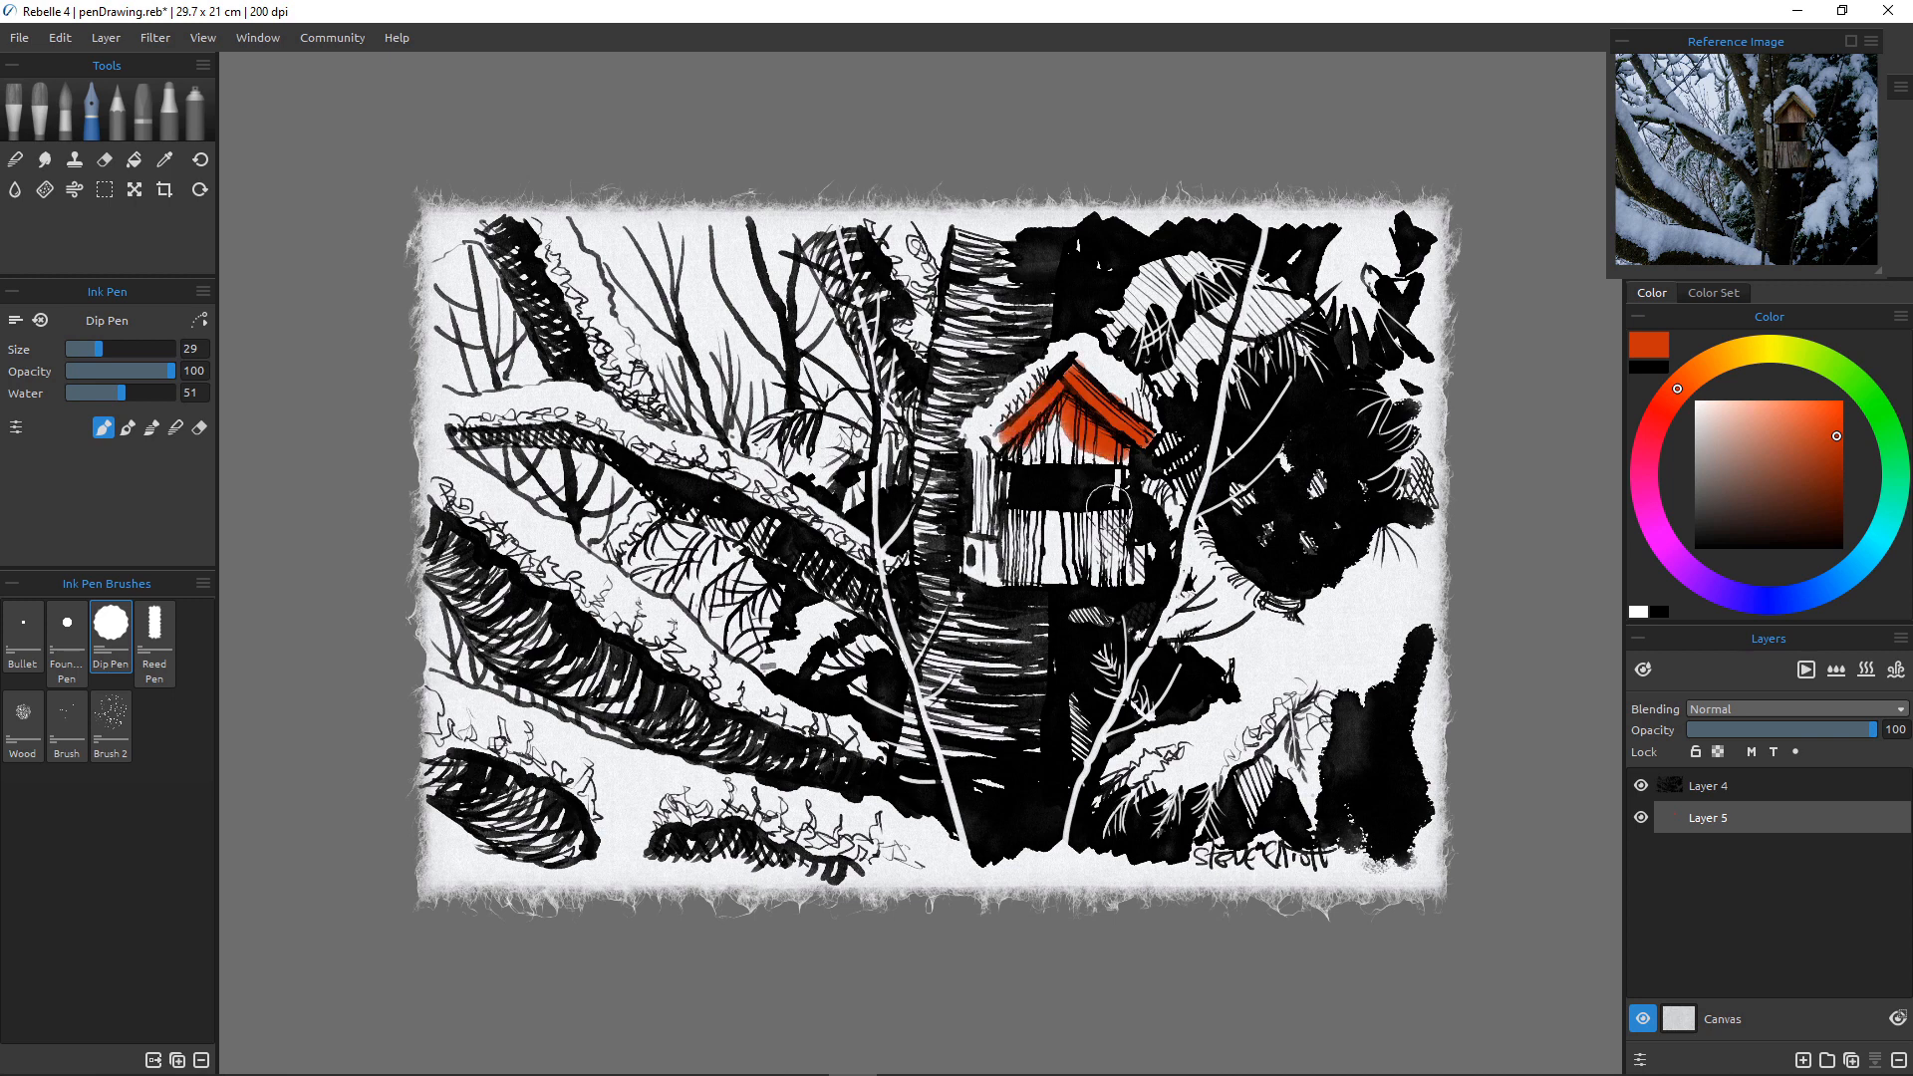
left_click(1880, 412)
left_click_drag(1045, 409, 999, 449)
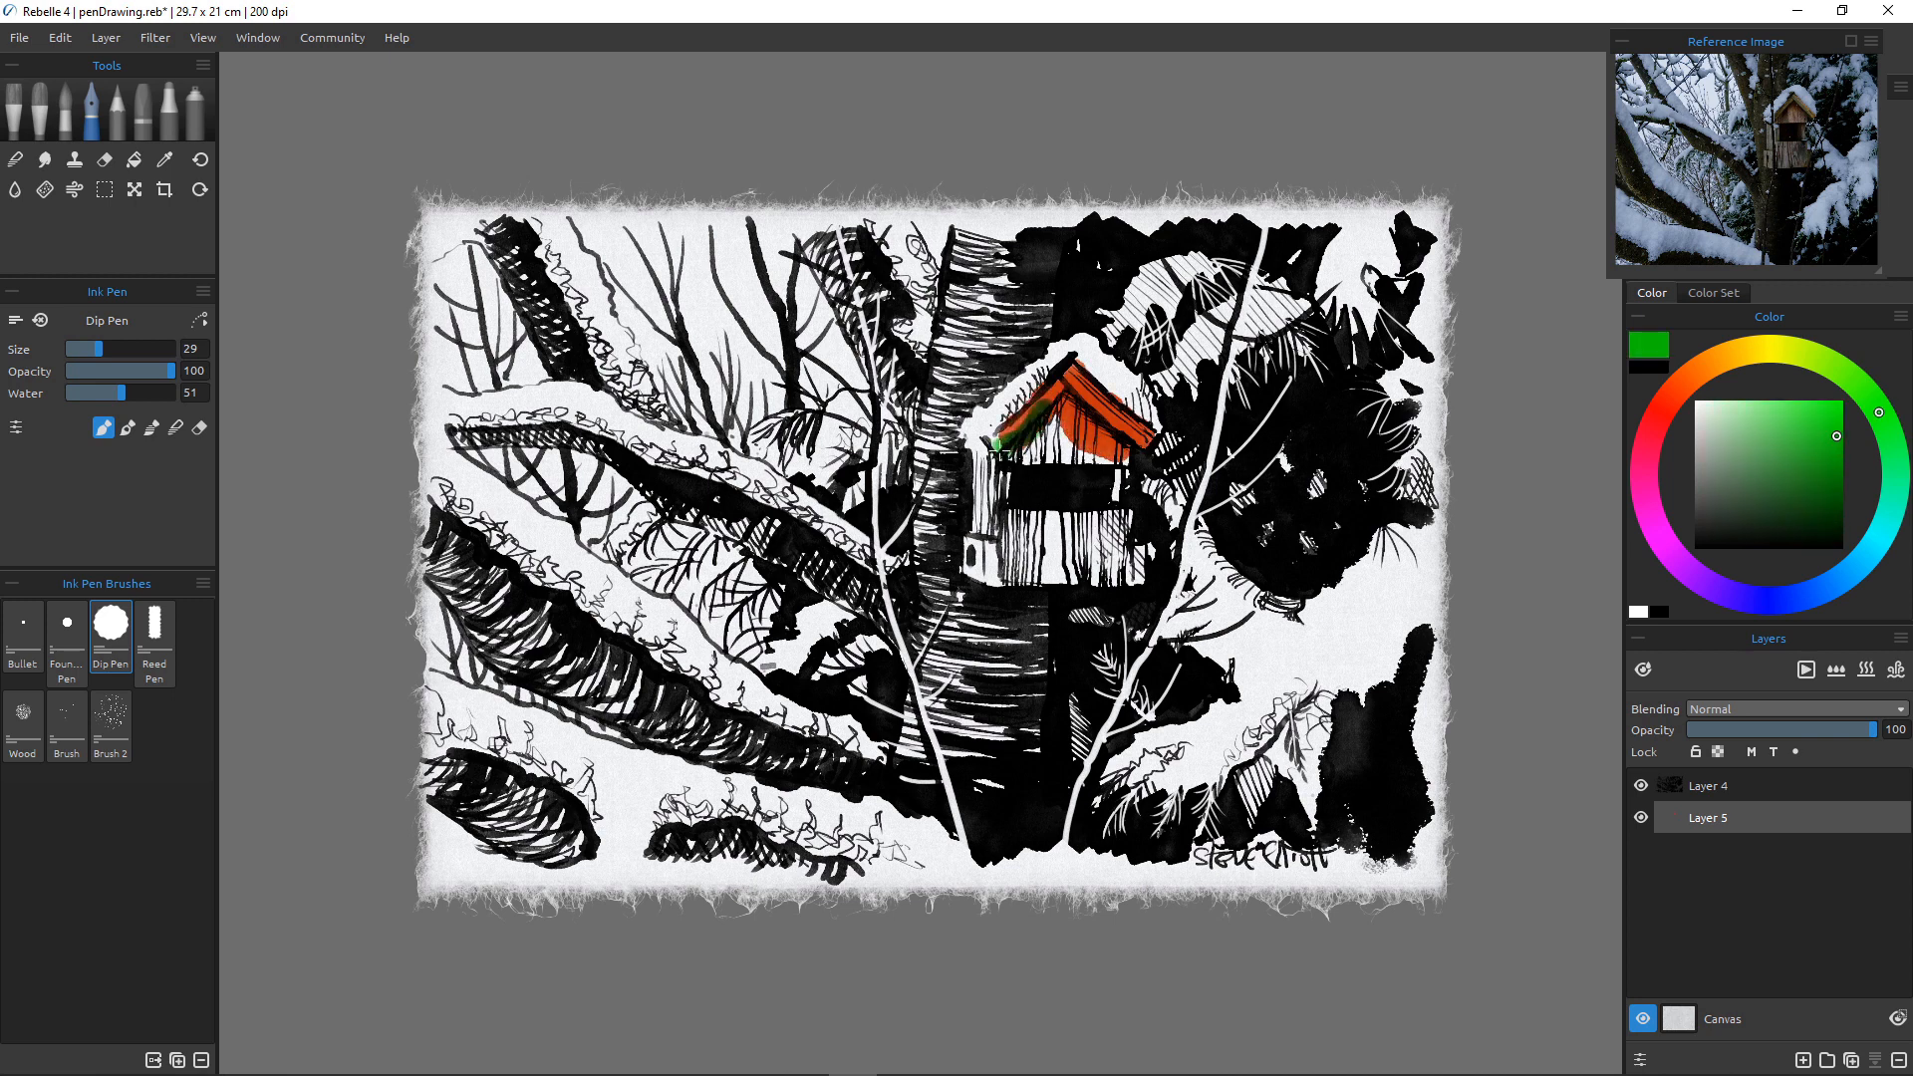
left_click_drag(1103, 411, 1144, 438)
mouse_move(1009, 468)
left_mouse_down()
mouse_move(1038, 411)
mouse_move(1005, 445)
mouse_move(1026, 487)
mouse_move(1006, 486)
mouse_move(1056, 416)
mouse_move(1057, 451)
mouse_move(1086, 454)
mouse_move(1061, 666)
mouse_move(1114, 521)
left_mouse_up()
Fill the birdhouse's lower front and its left side wall with orange ink.
left_click(1708, 365)
mouse_move(1120, 576)
left_mouse_down()
mouse_move(1126, 548)
mouse_move(1017, 508)
mouse_move(1116, 583)
mouse_move(1027, 576)
left_mouse_up()
left_click_drag(992, 453, 994, 524)
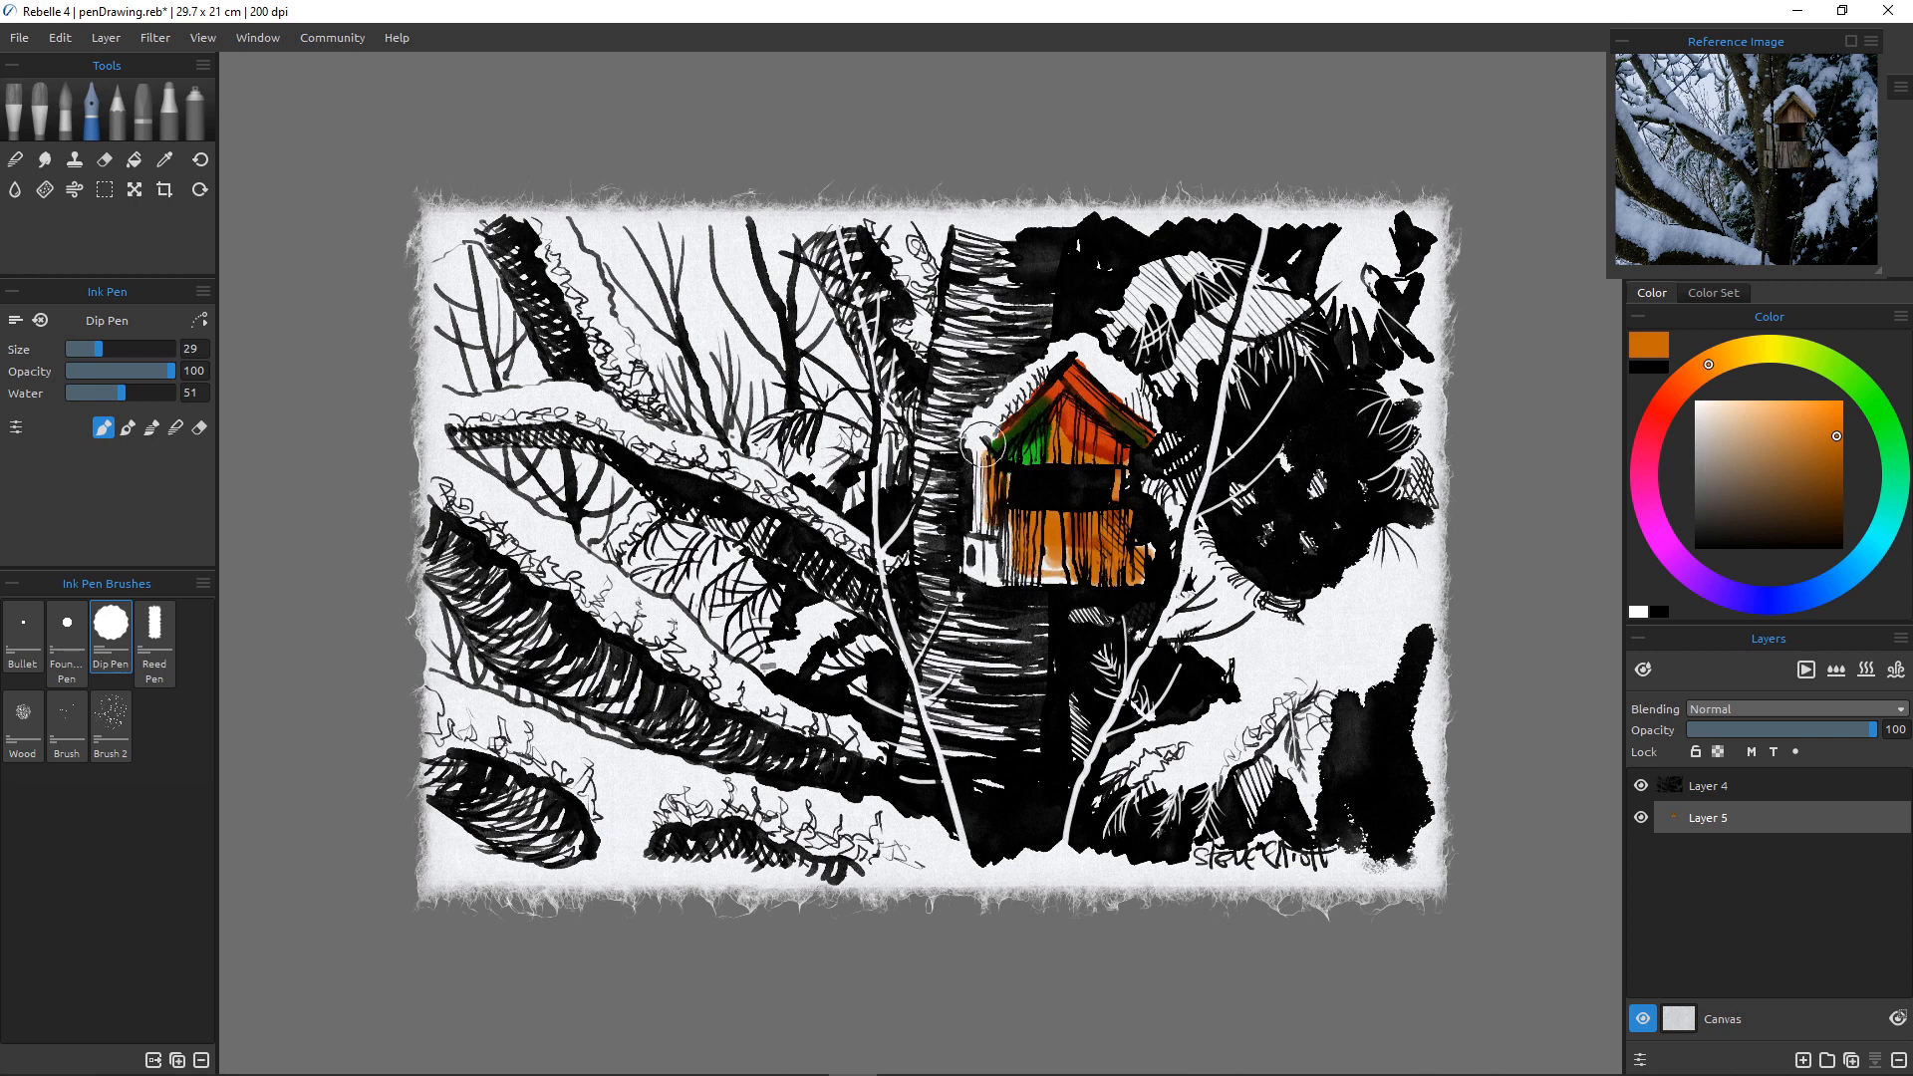
mouse_move(982, 438)
left_mouse_down()
mouse_move(999, 563)
mouse_move(981, 568)
mouse_move(1046, 550)
left_mouse_up()
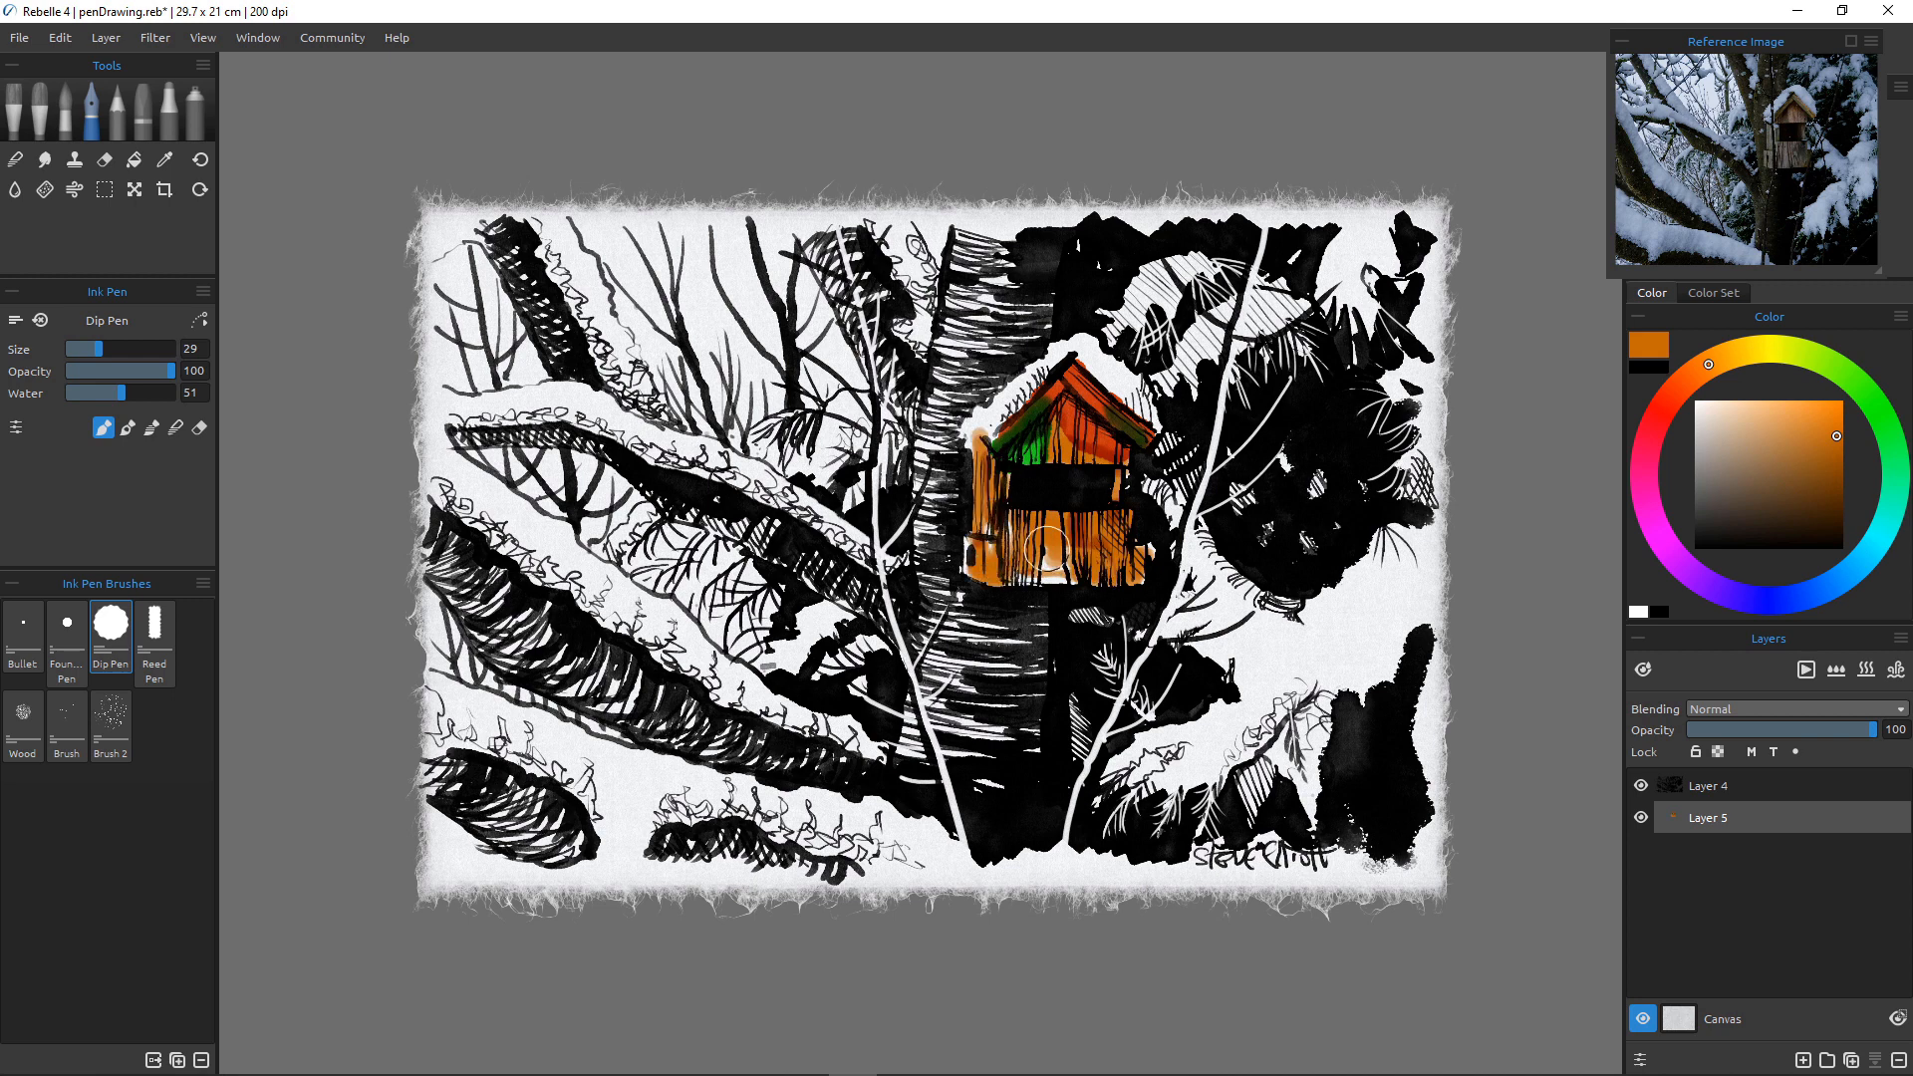
Shade the birdhouse's front panel and left side wall with a deeper orange-red.
left_click(1681, 386)
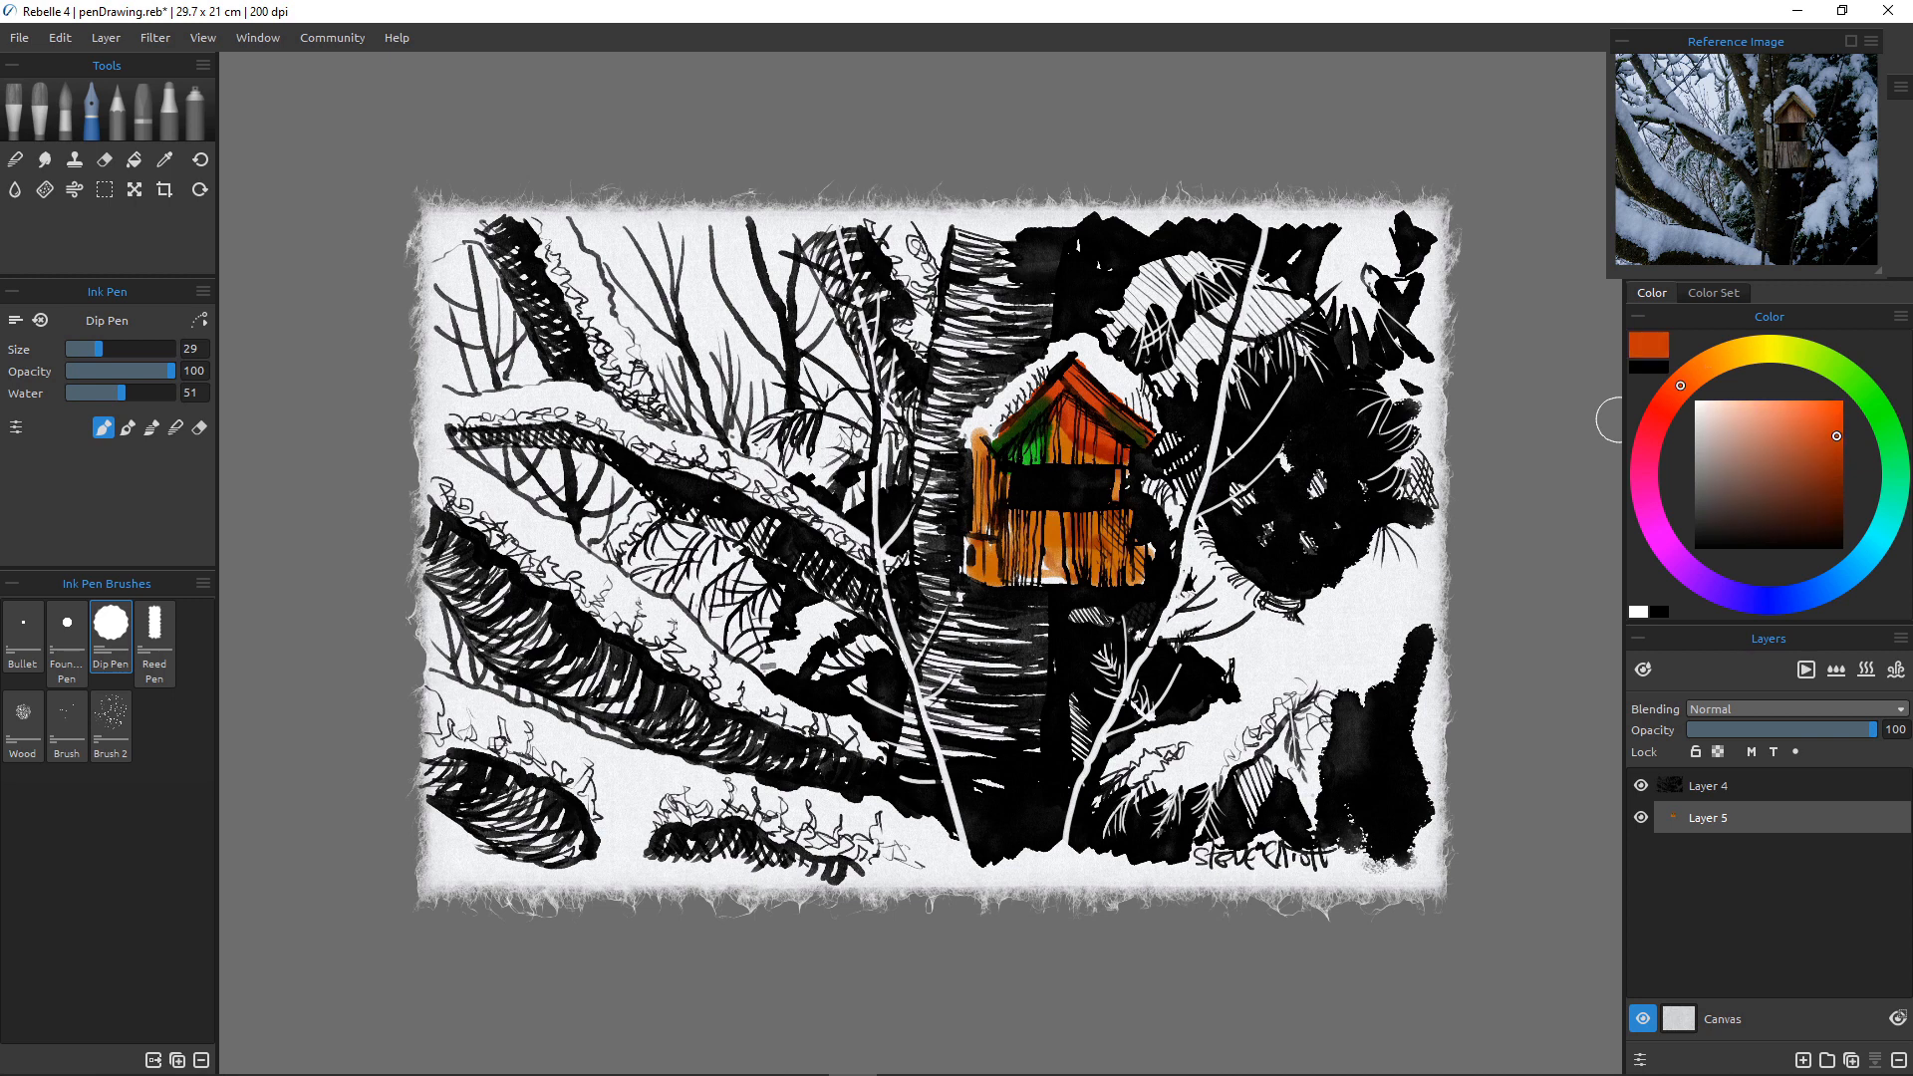
left_click_drag(1121, 515, 1128, 568)
mouse_move(1126, 525)
left_mouse_down()
mouse_move(1069, 519)
mouse_move(1117, 500)
left_mouse_up()
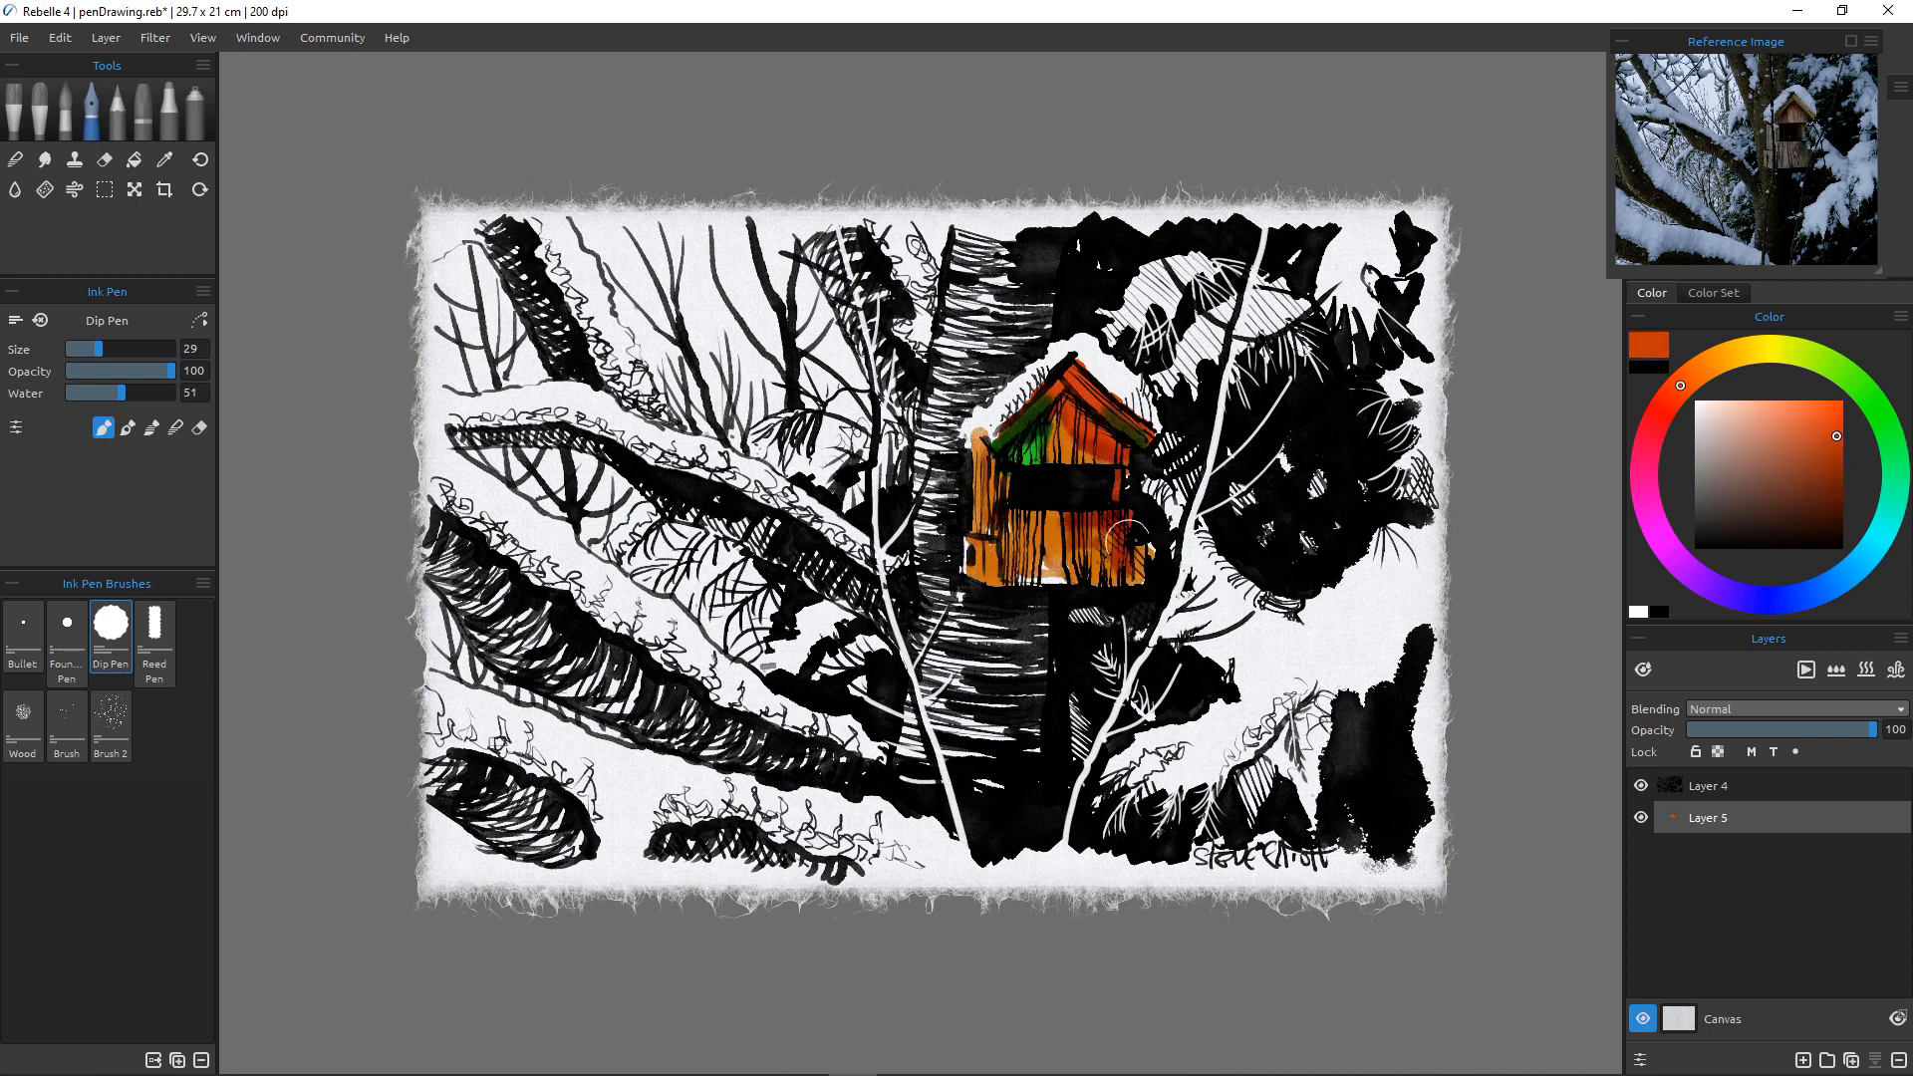
mouse_move(1000, 470)
left_mouse_down()
mouse_move(982, 494)
mouse_move(987, 573)
mouse_move(994, 539)
left_mouse_up()
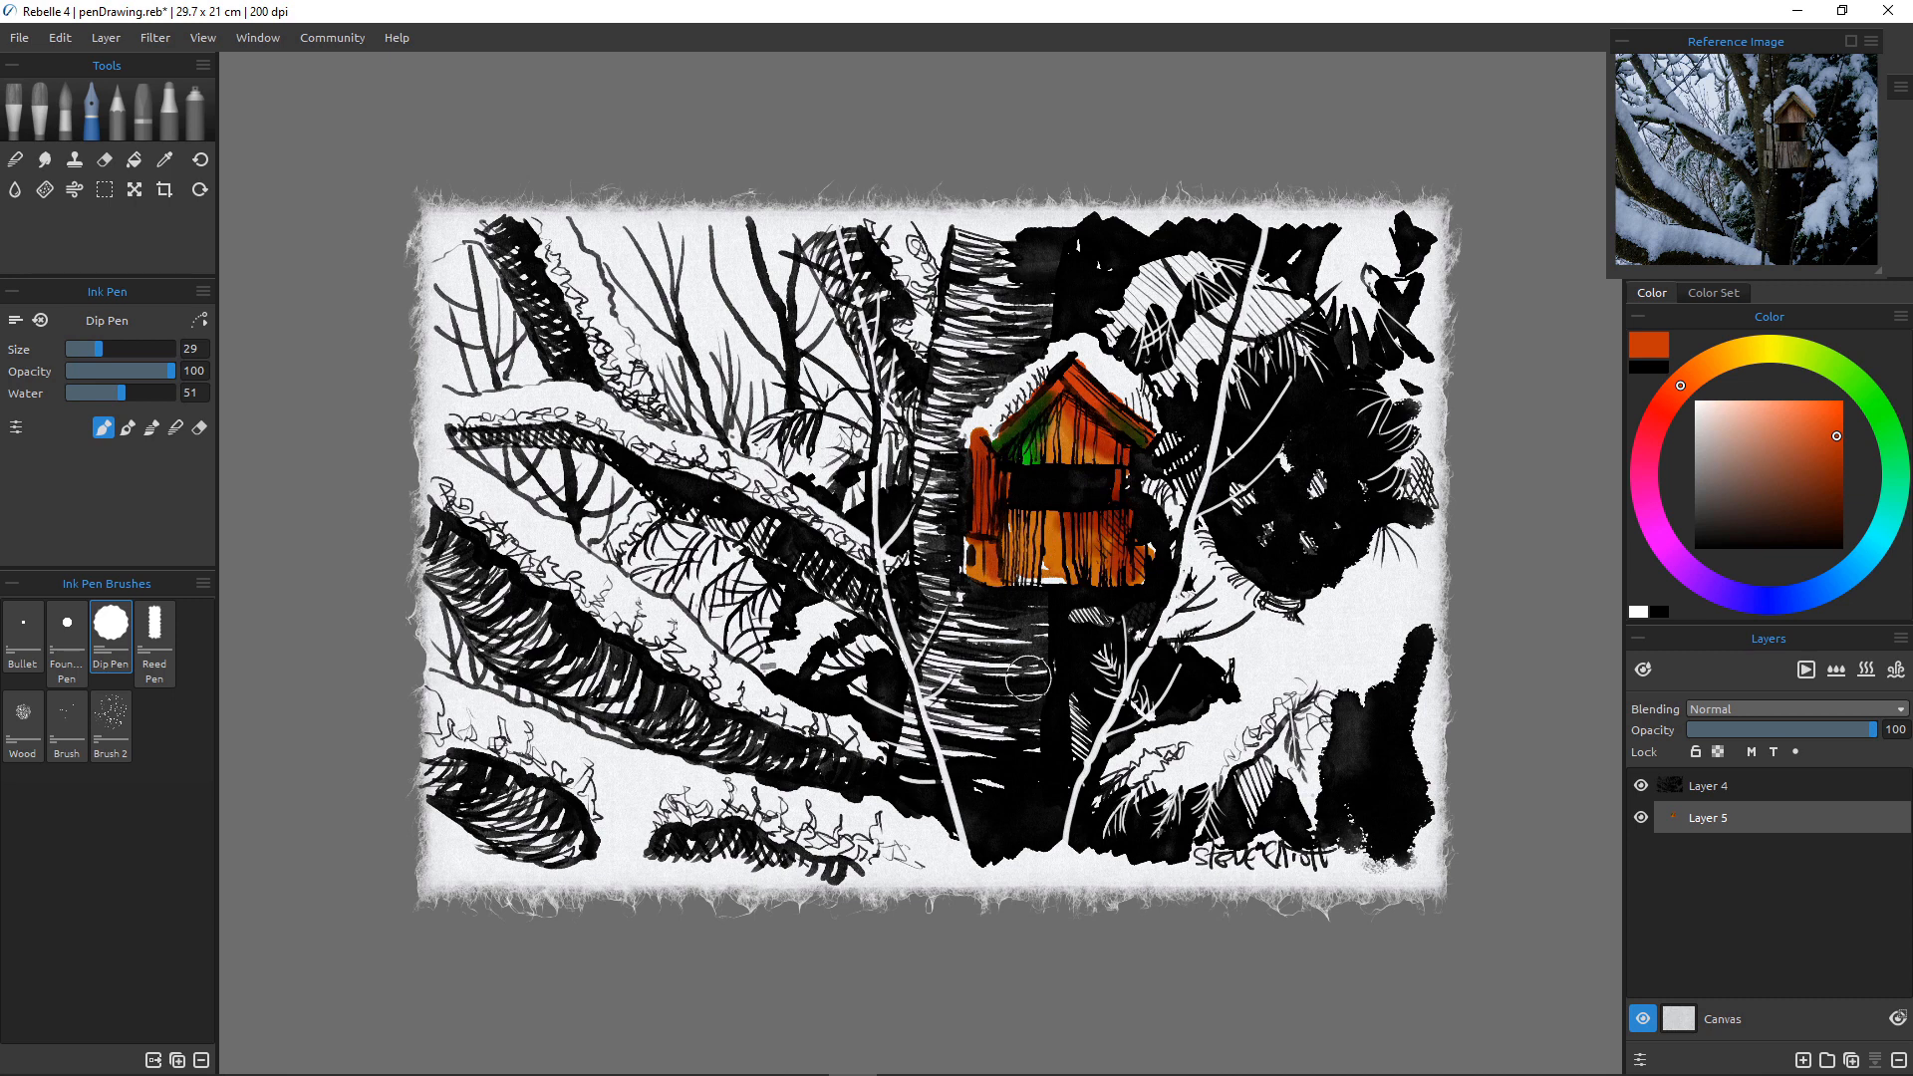
Shade the snow on the birdhouse roof and beside the lower-right foliage with light blue.
left_click(1883, 529)
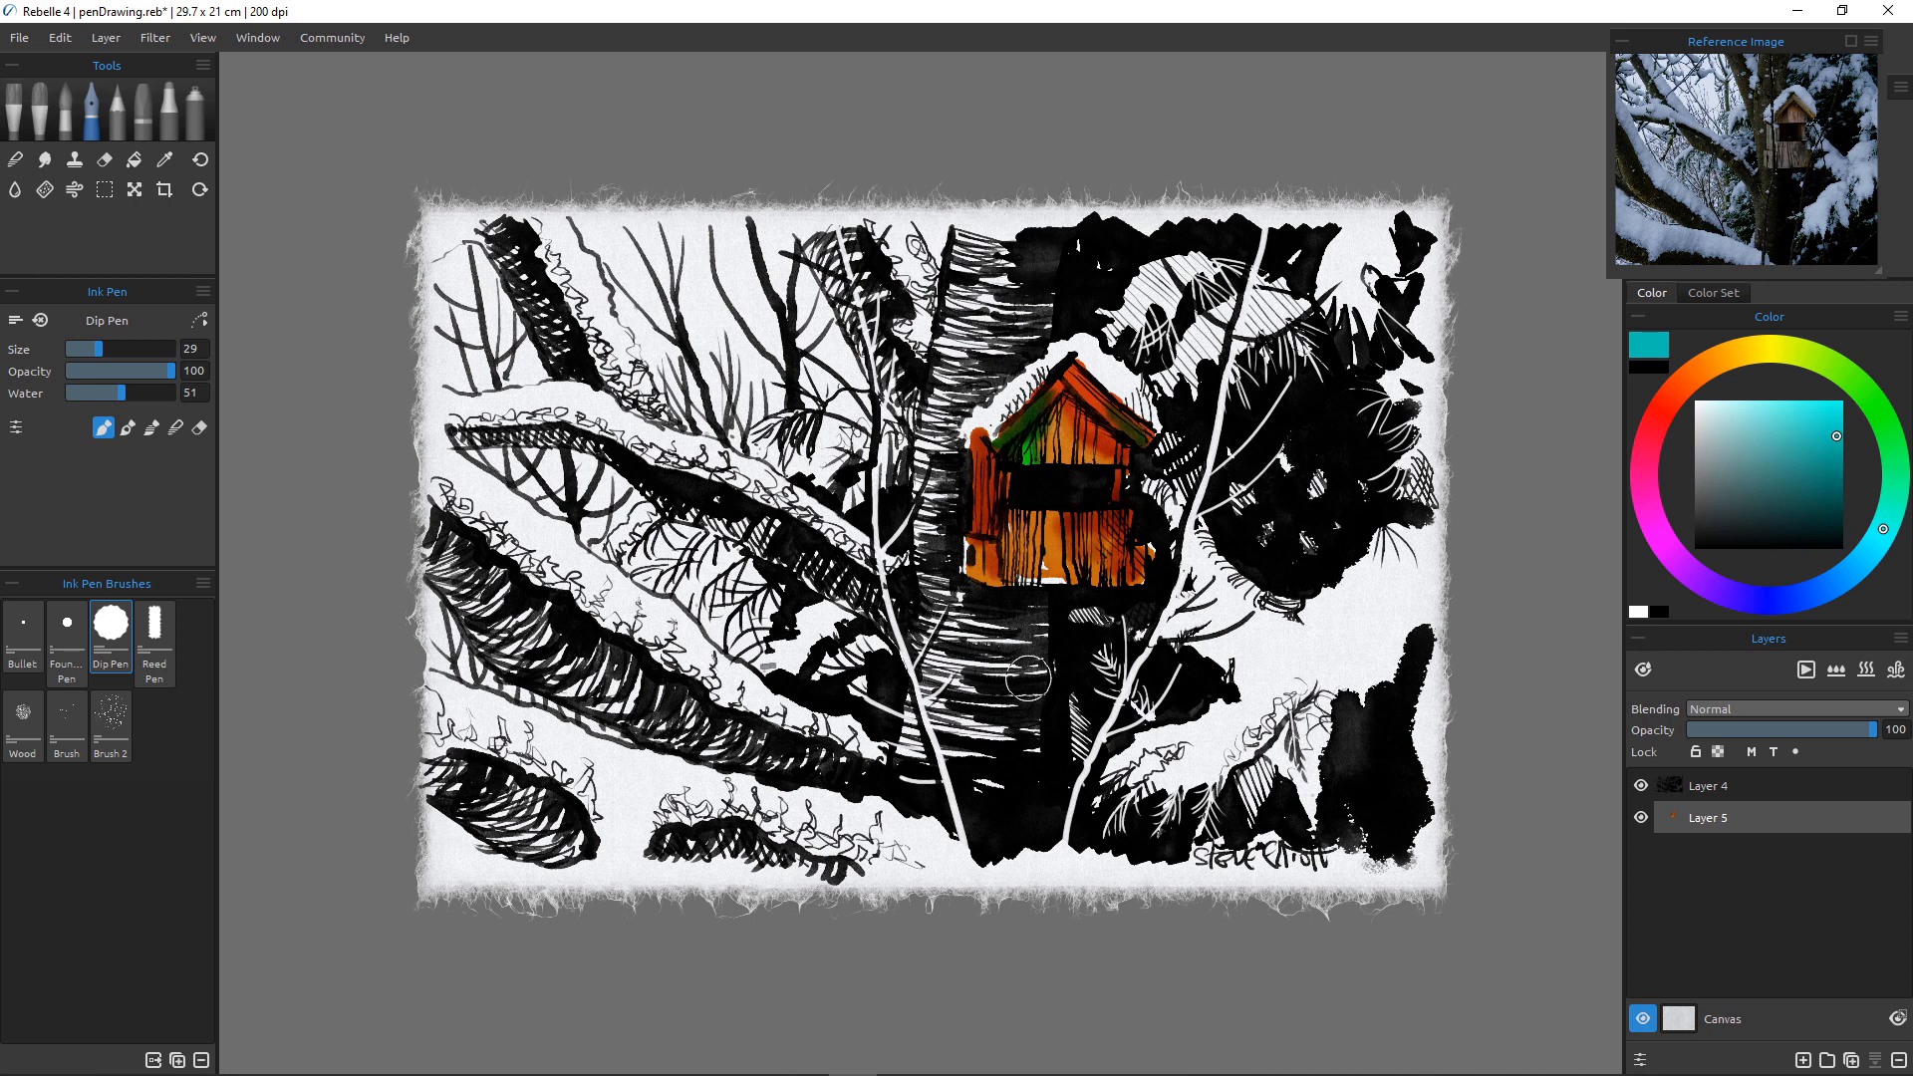
left_click_drag(1883, 530, 1857, 566)
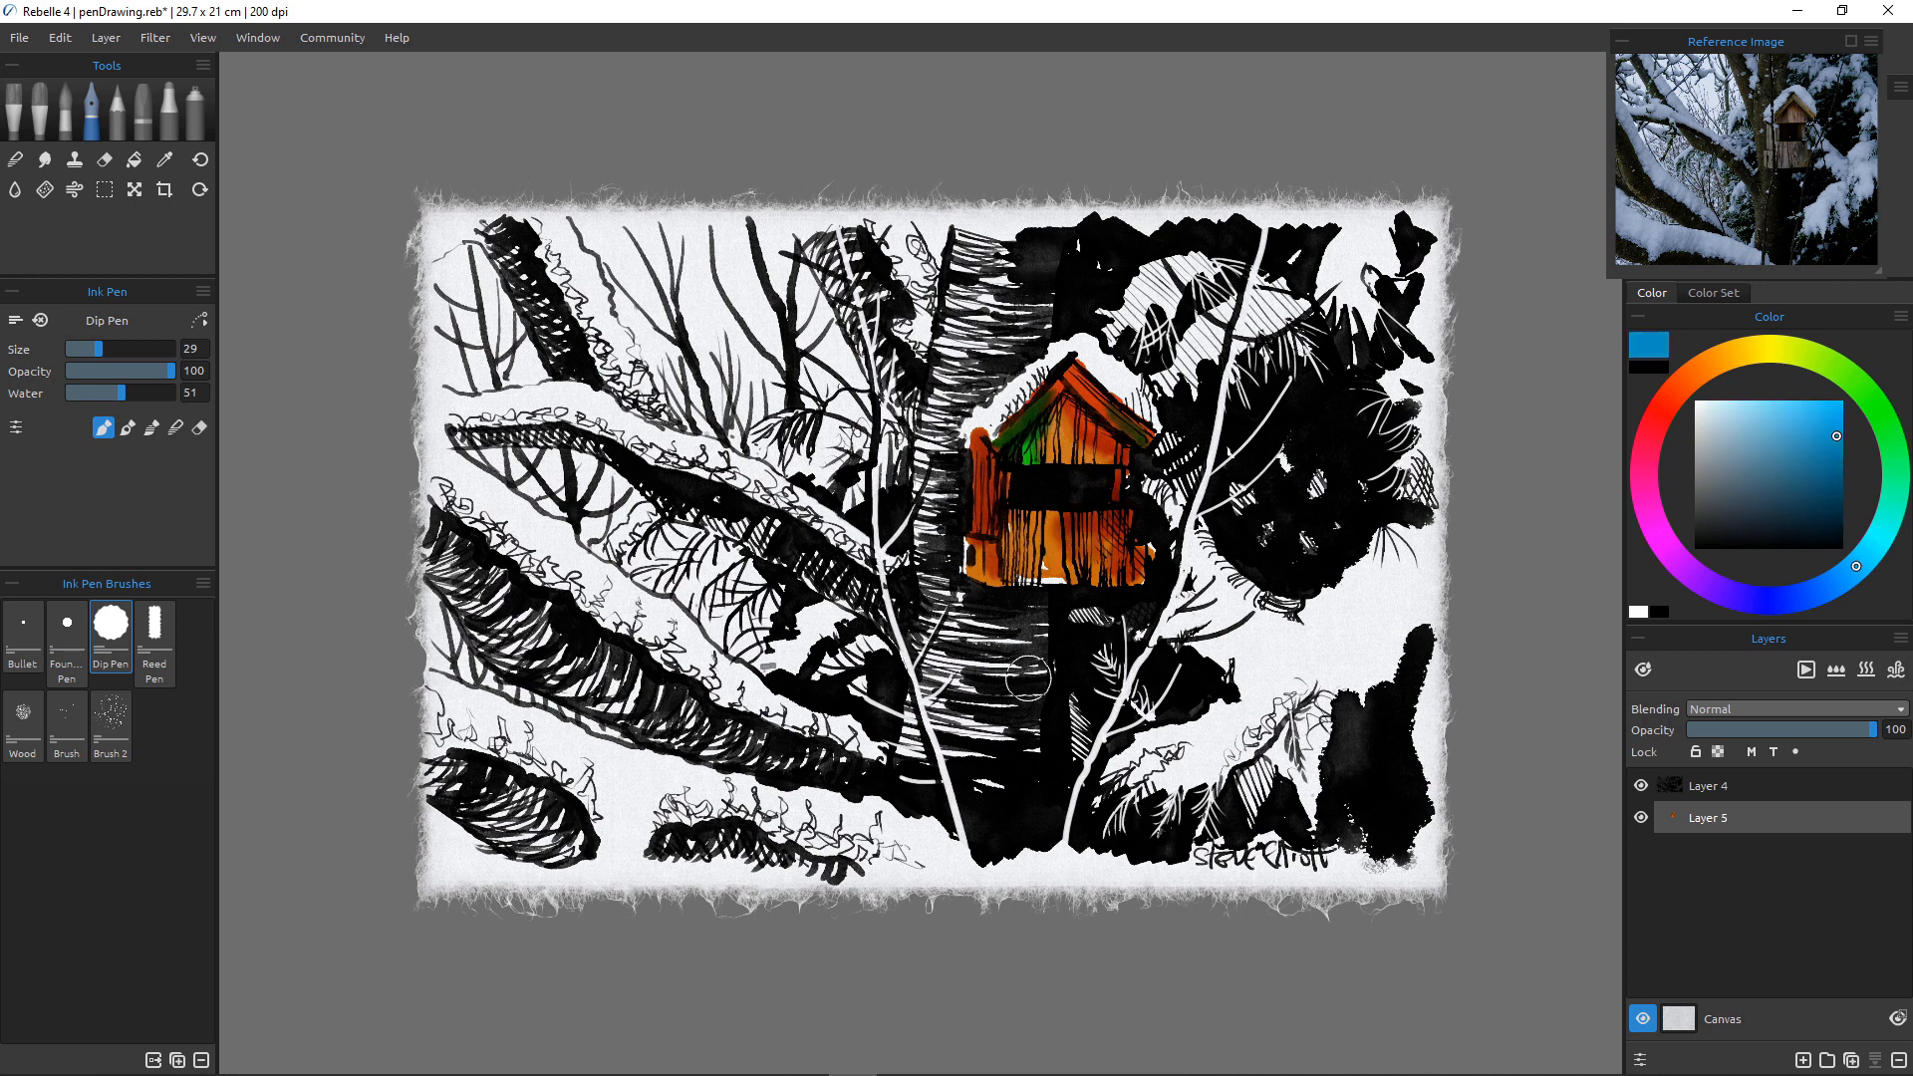
left_click(1776, 423)
left_click_drag(1084, 357, 1160, 429)
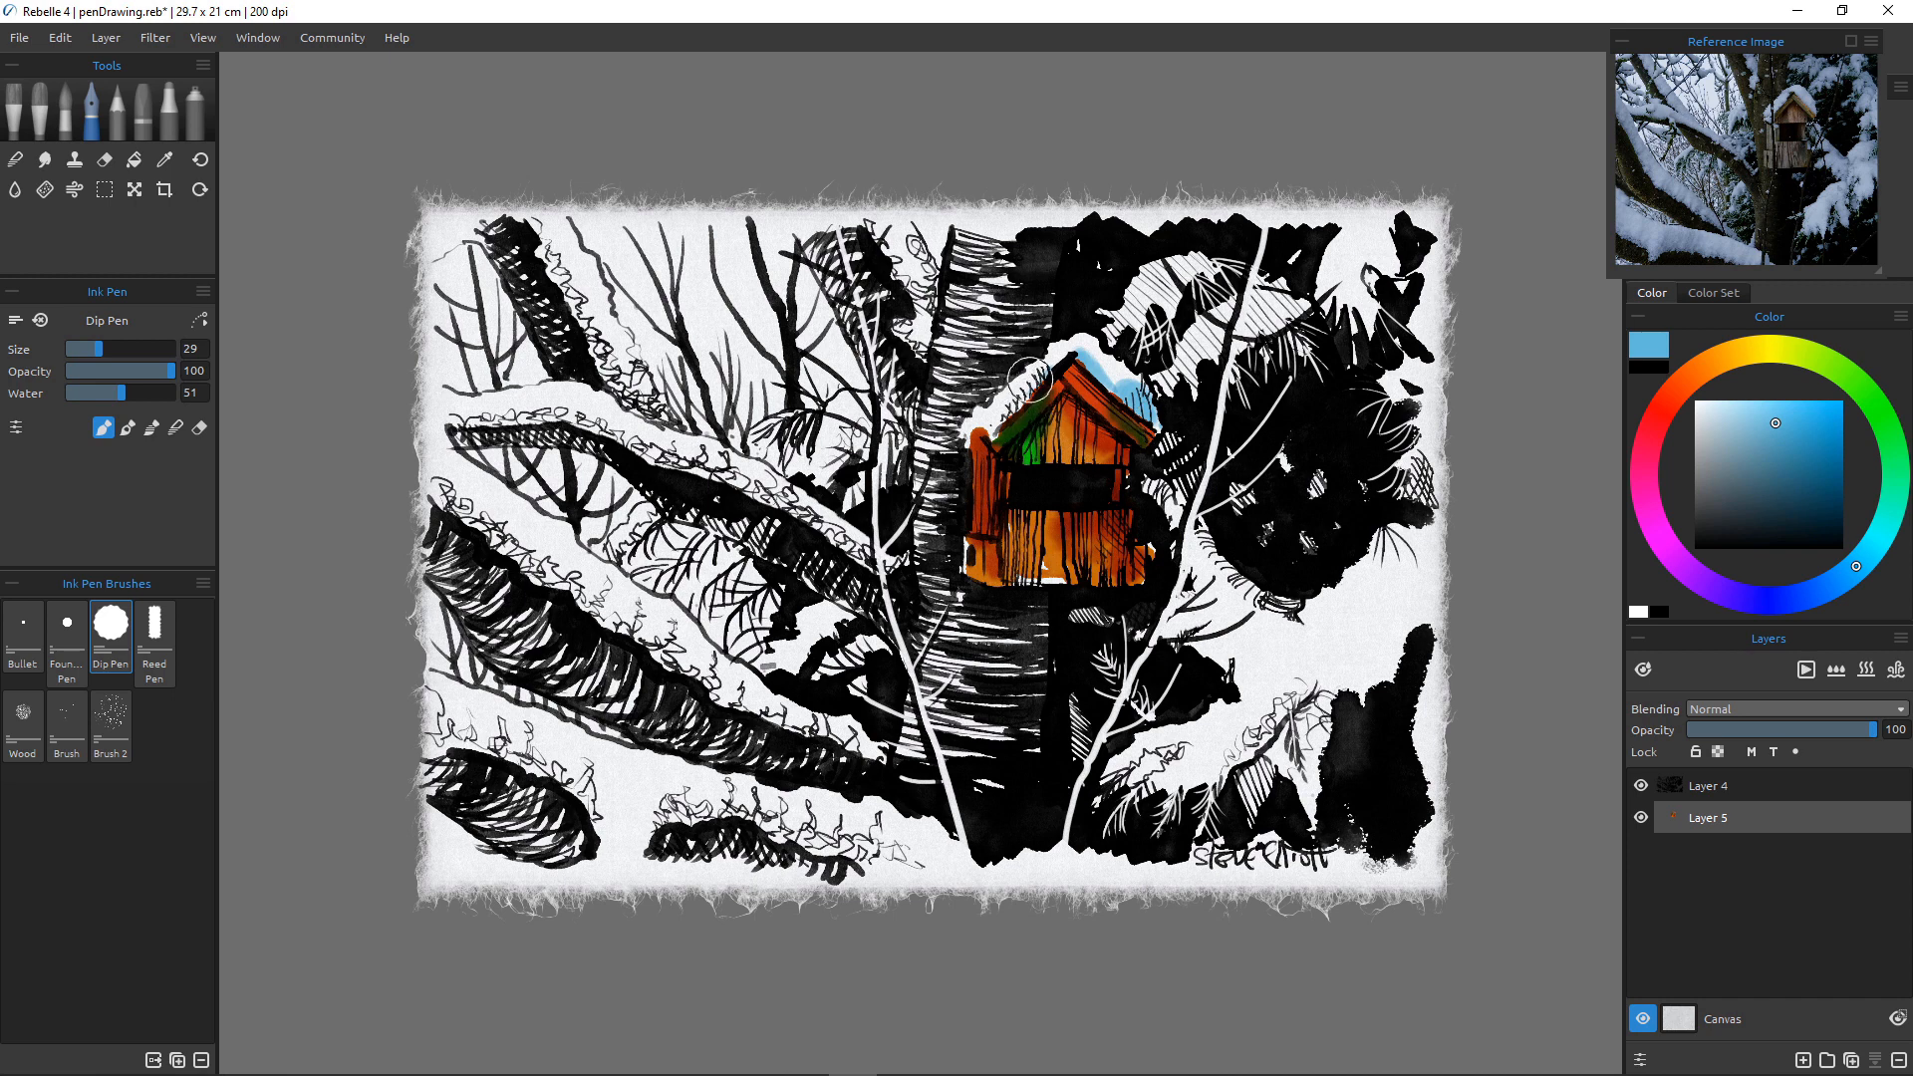
left_click_drag(1029, 379, 987, 424)
mouse_move(1228, 797)
left_mouse_down()
mouse_move(1325, 720)
mouse_move(1304, 795)
mouse_move(1288, 774)
left_mouse_up()
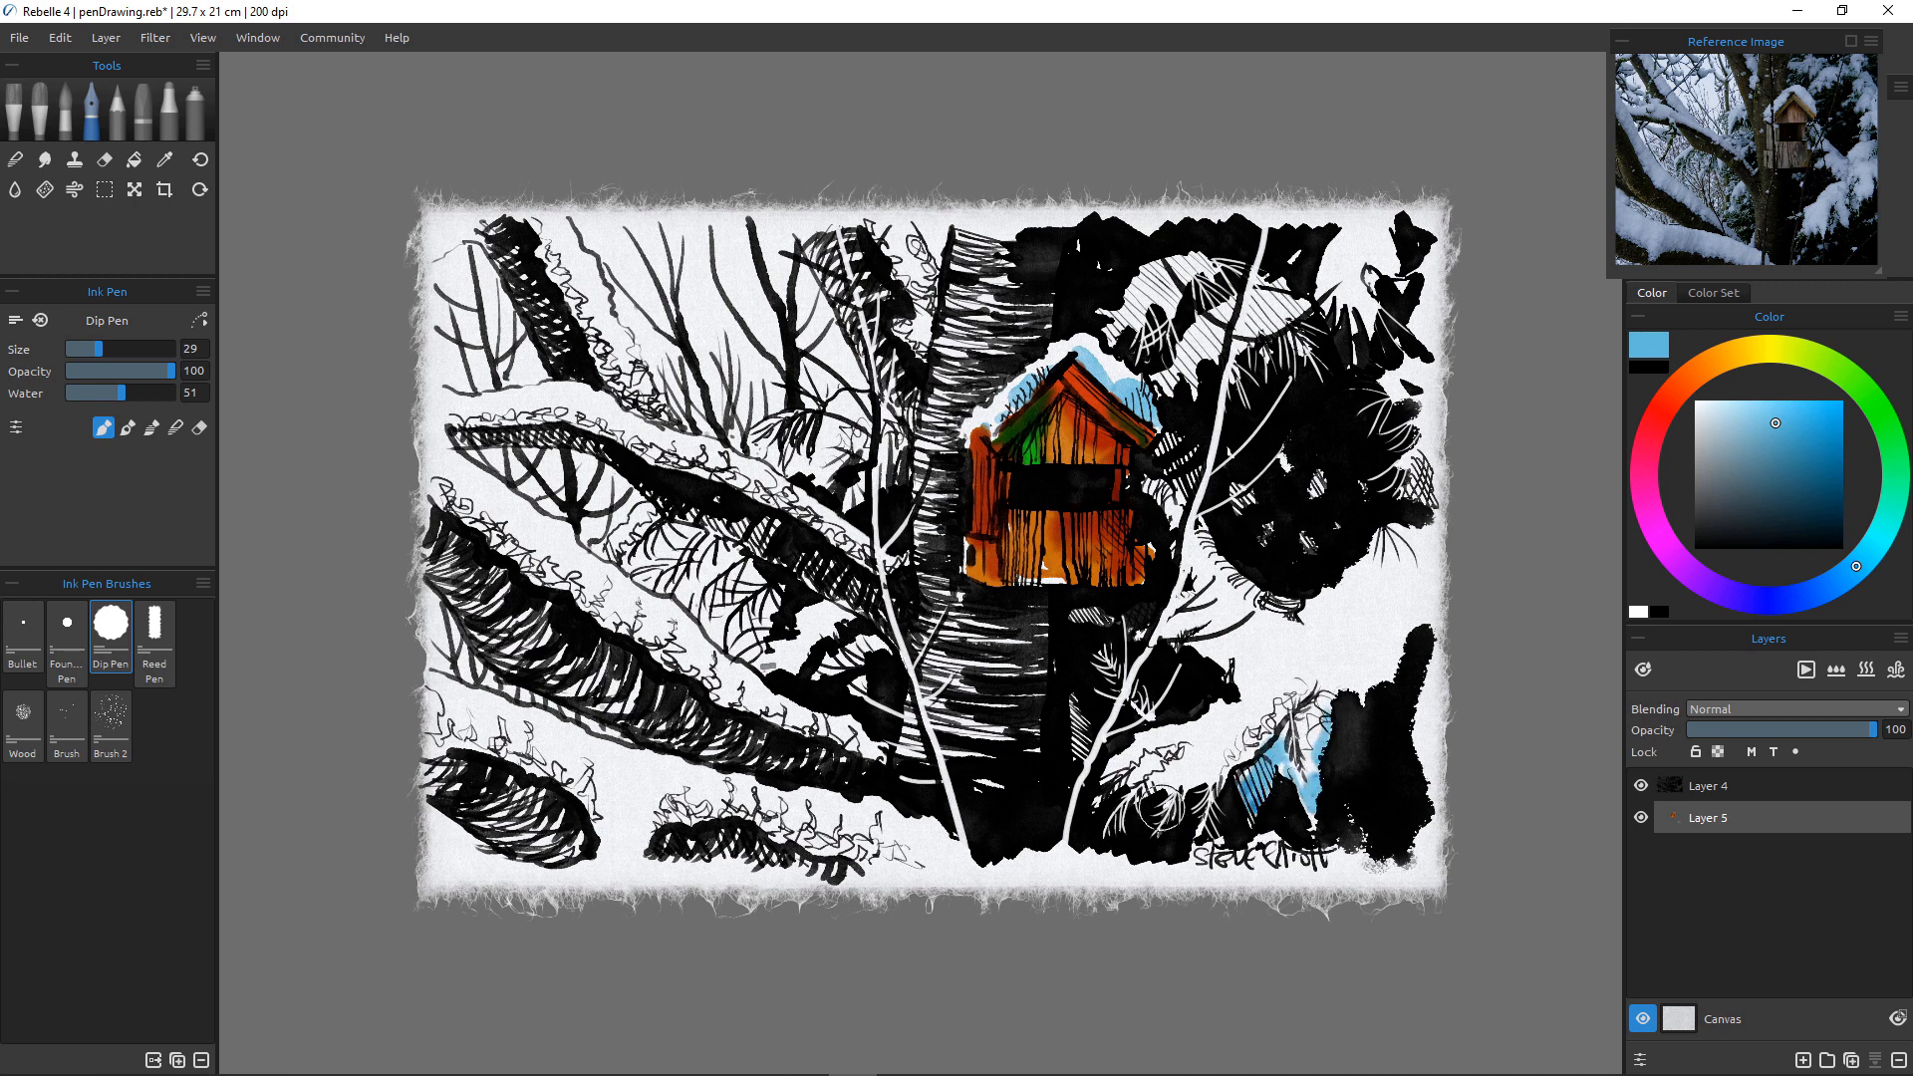
Add light blue shadows along the snow on the four long branches left of the trunk.
mouse_move(430, 485)
left_mouse_down()
mouse_move(585, 614)
mouse_move(642, 618)
mouse_move(667, 654)
mouse_move(708, 655)
mouse_move(735, 702)
mouse_move(875, 750)
left_mouse_up()
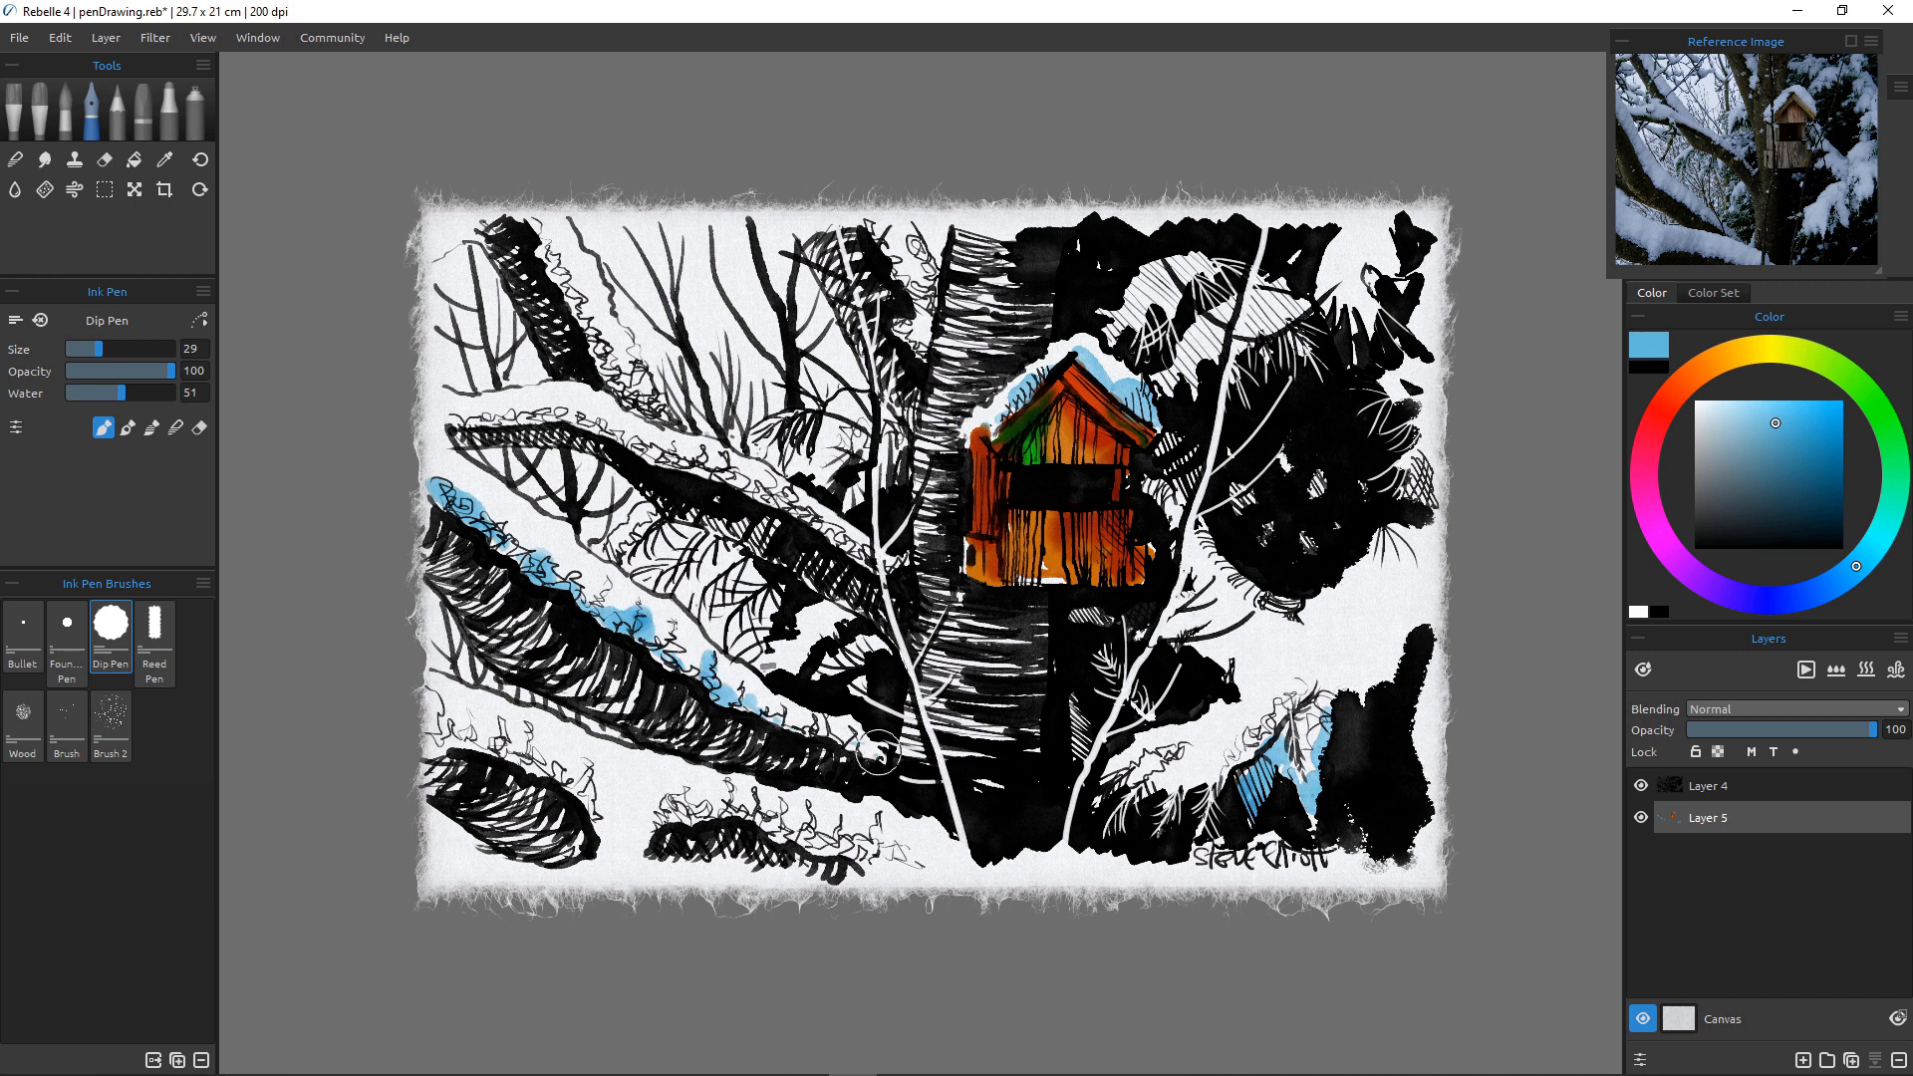
mouse_move(451, 419)
left_mouse_down()
mouse_move(608, 429)
mouse_move(811, 518)
left_mouse_up()
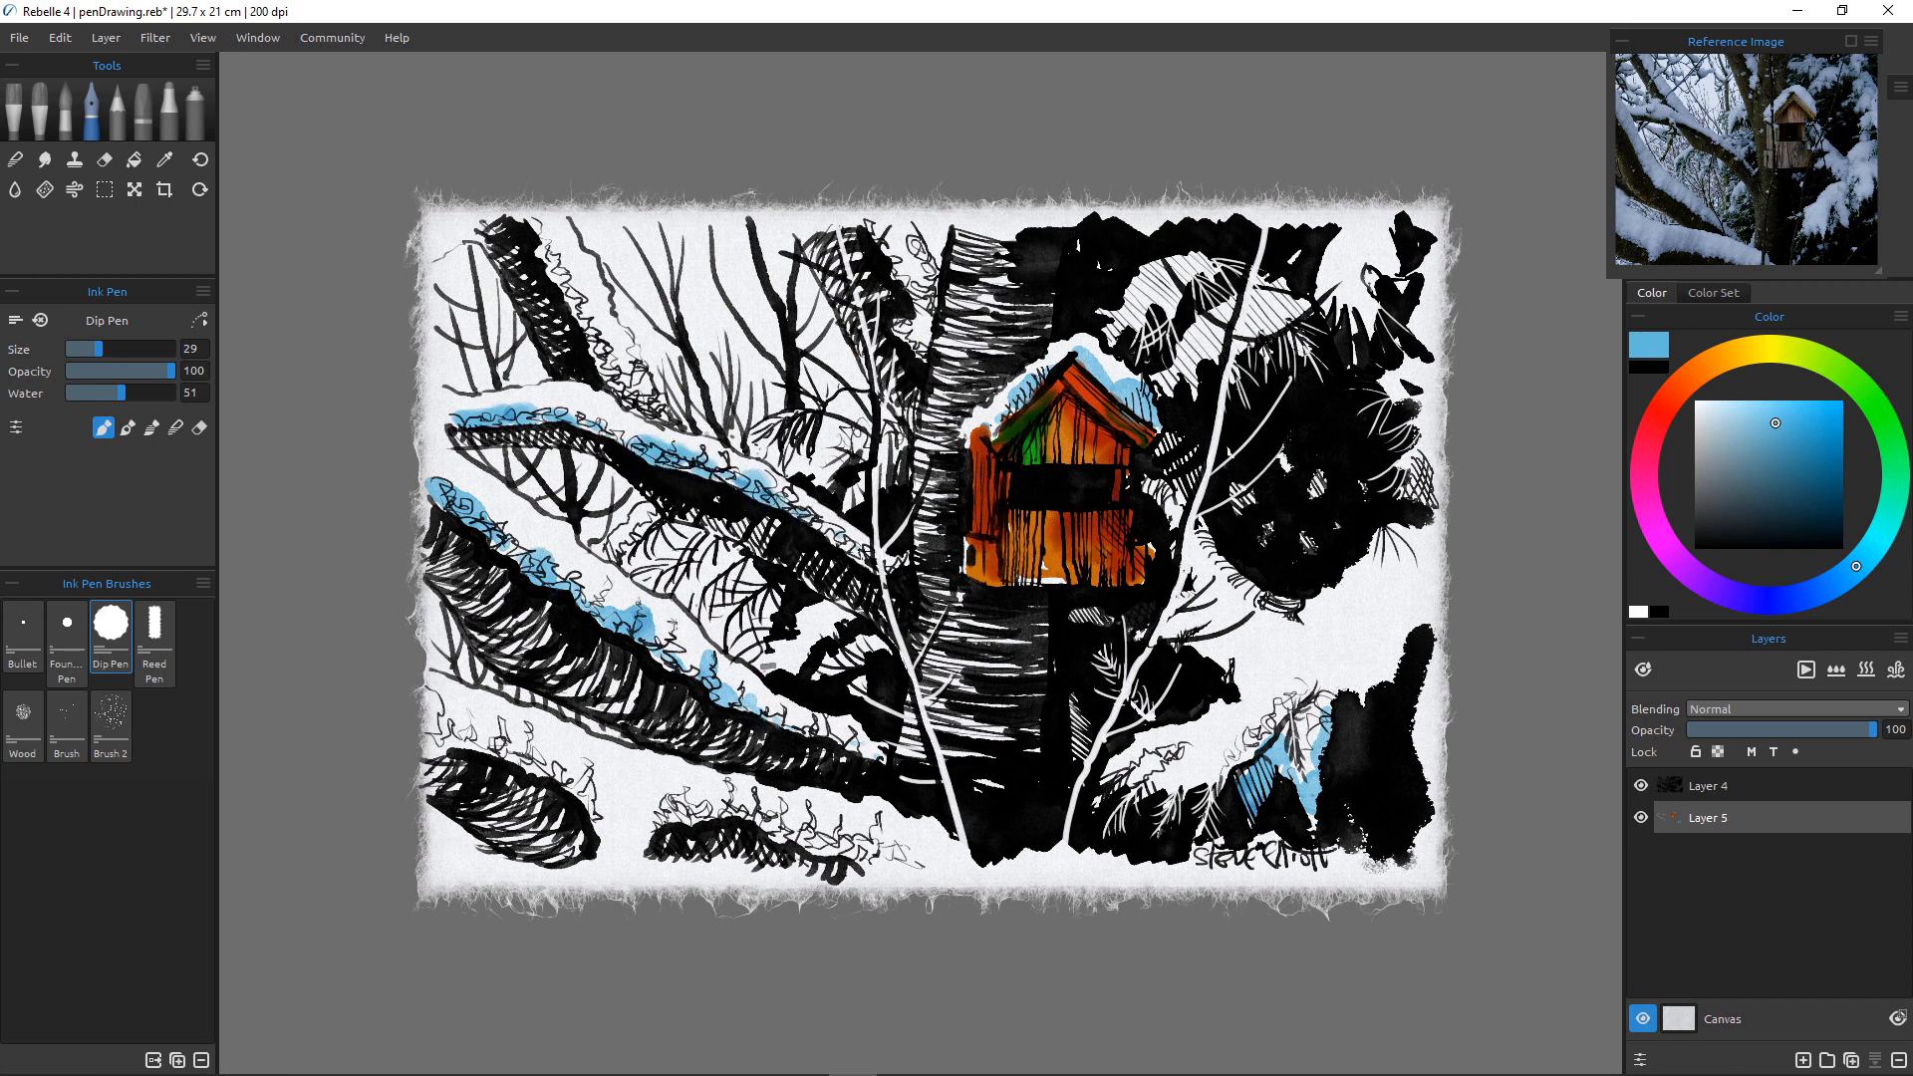
left_click_drag(453, 736, 563, 768)
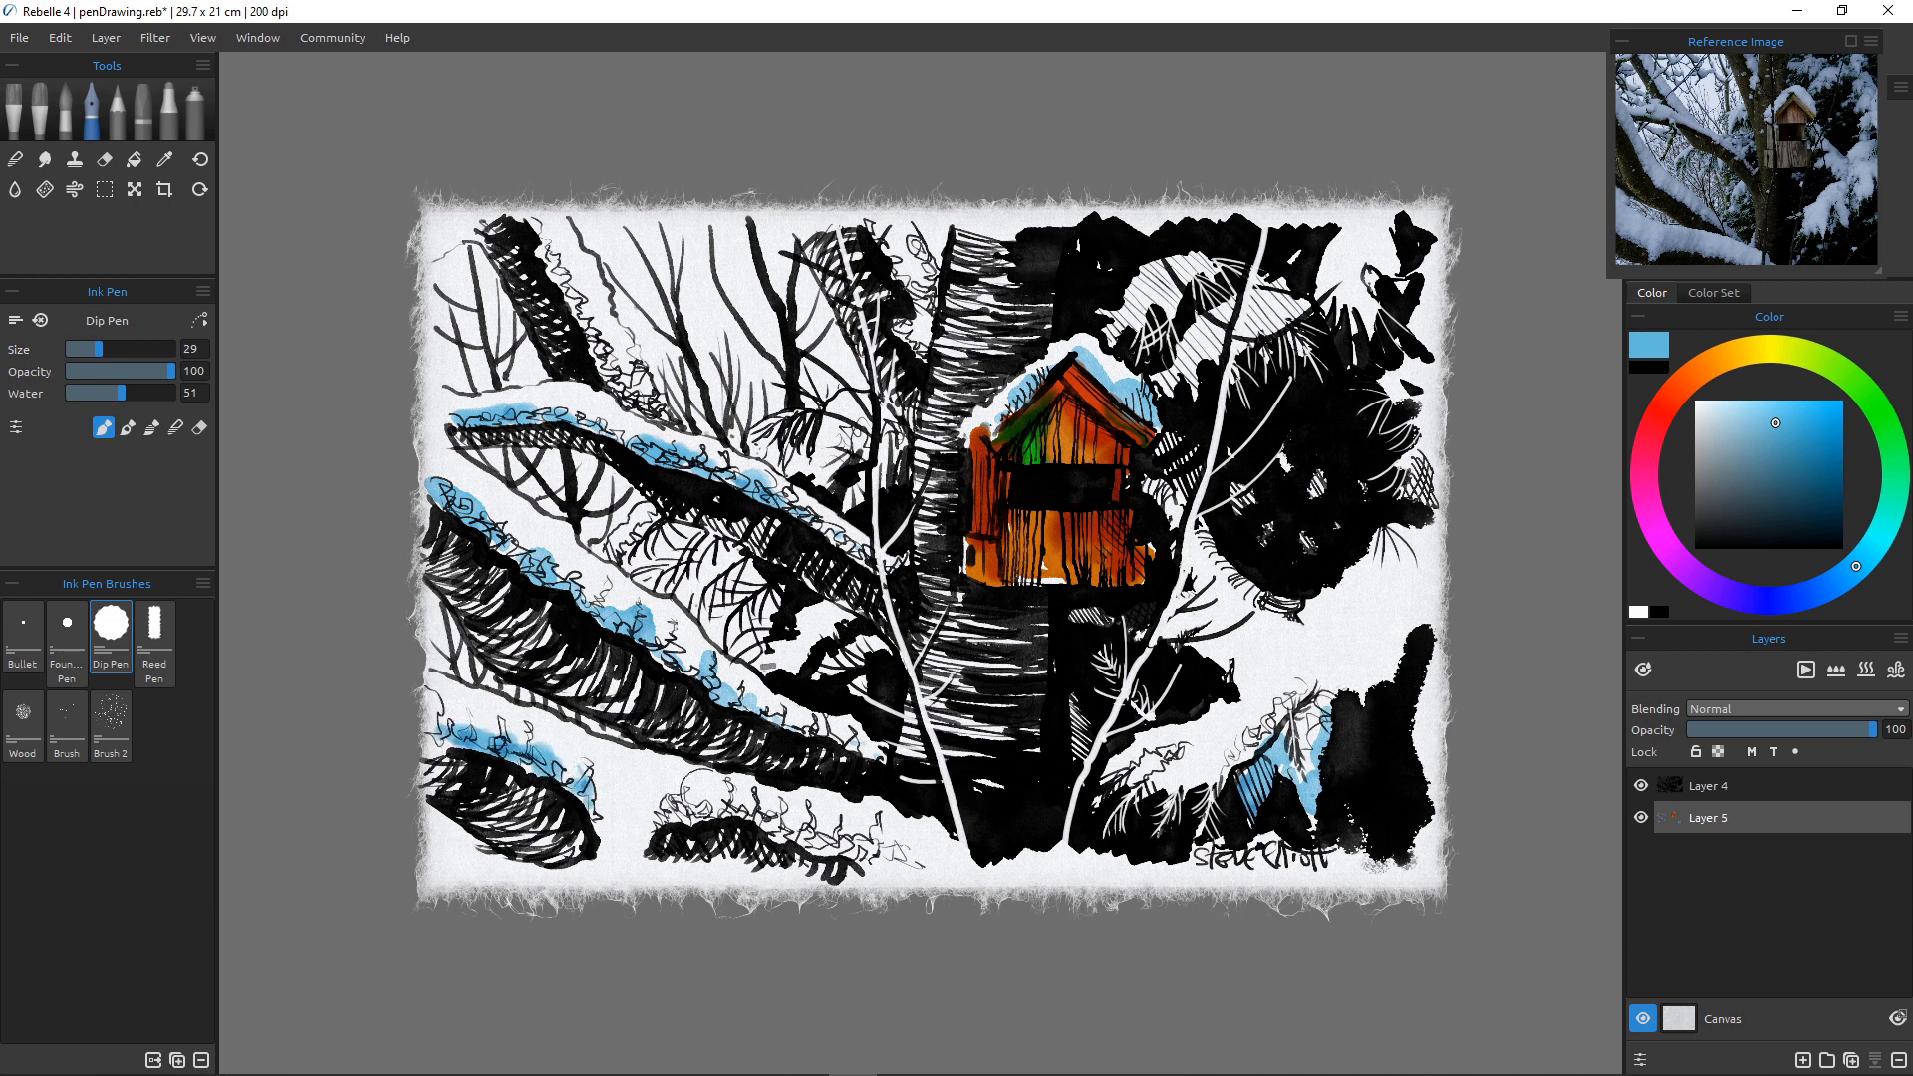
left_click_drag(683, 792, 875, 856)
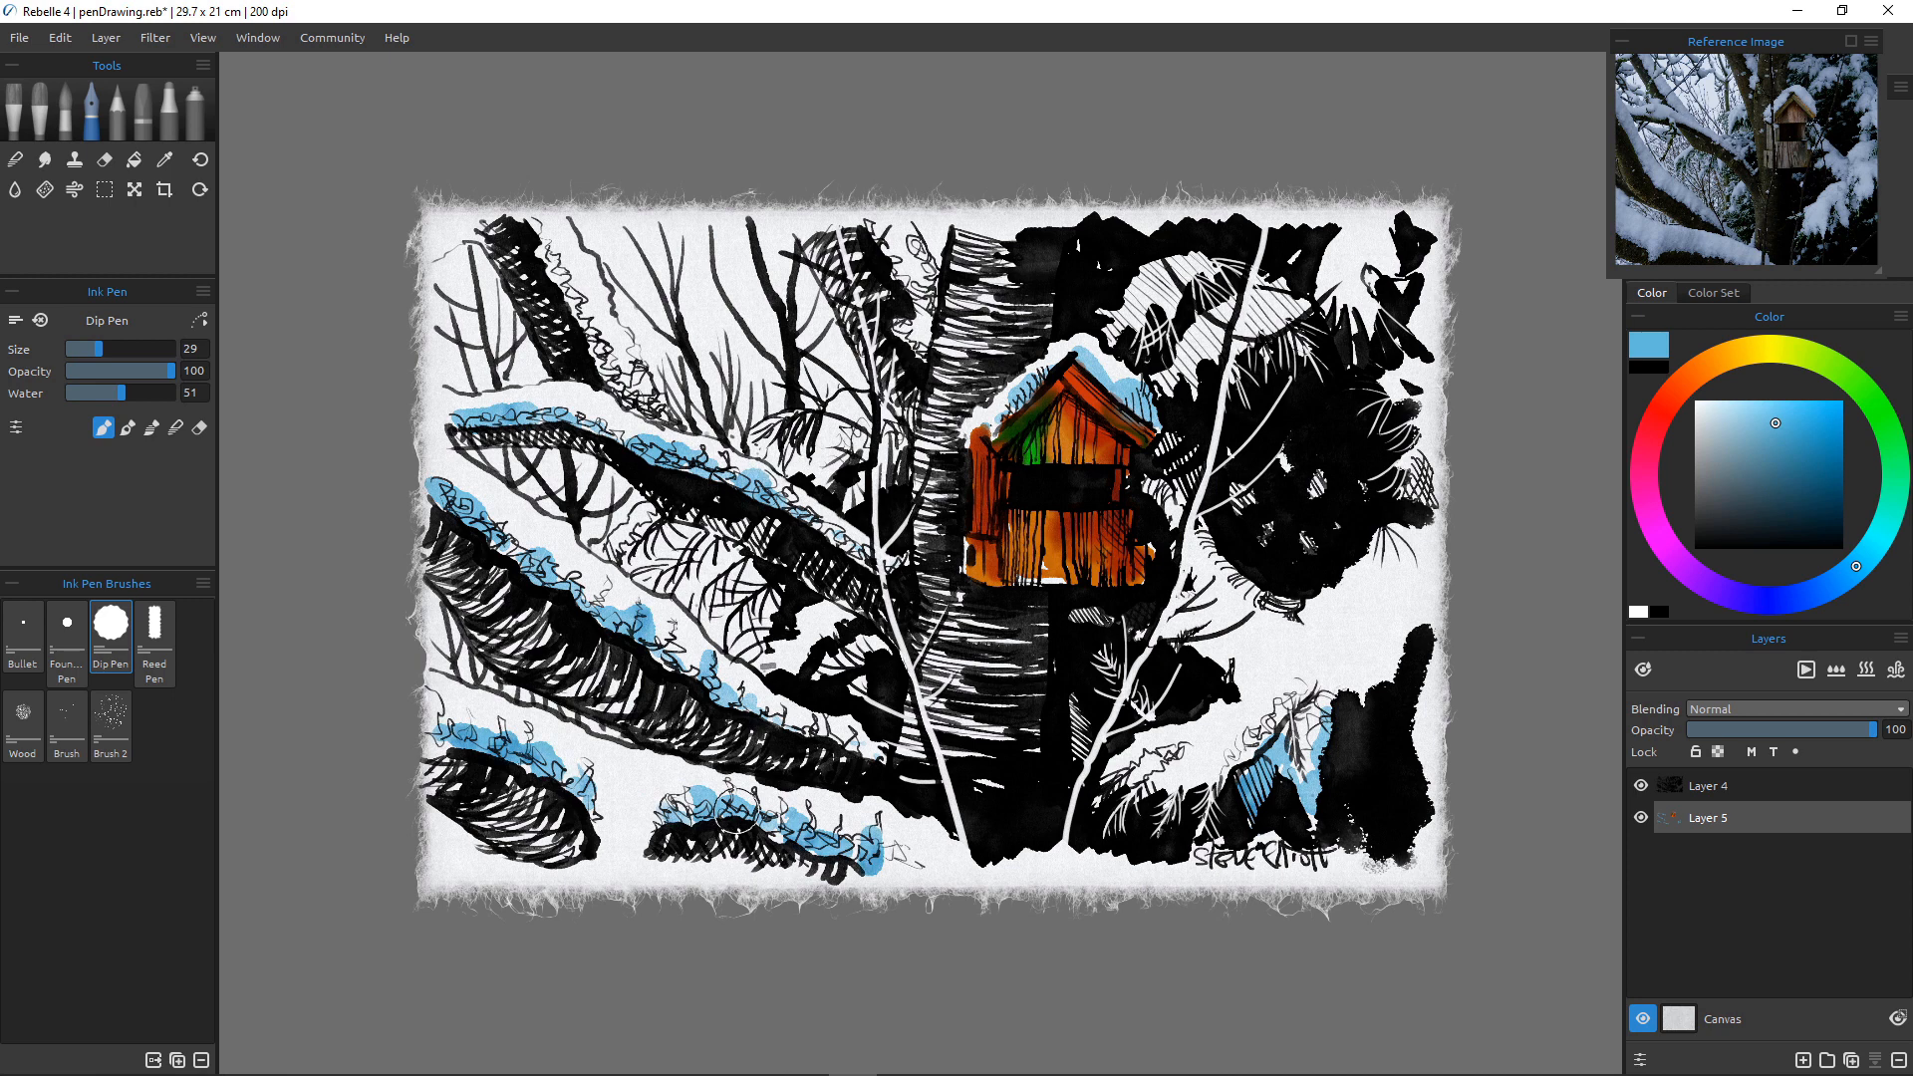
Choose a dark teal green and tint the needles of the lower-right foliage above the signature.
left_click(1895, 480)
left_click_drag(1895, 480, 1880, 412)
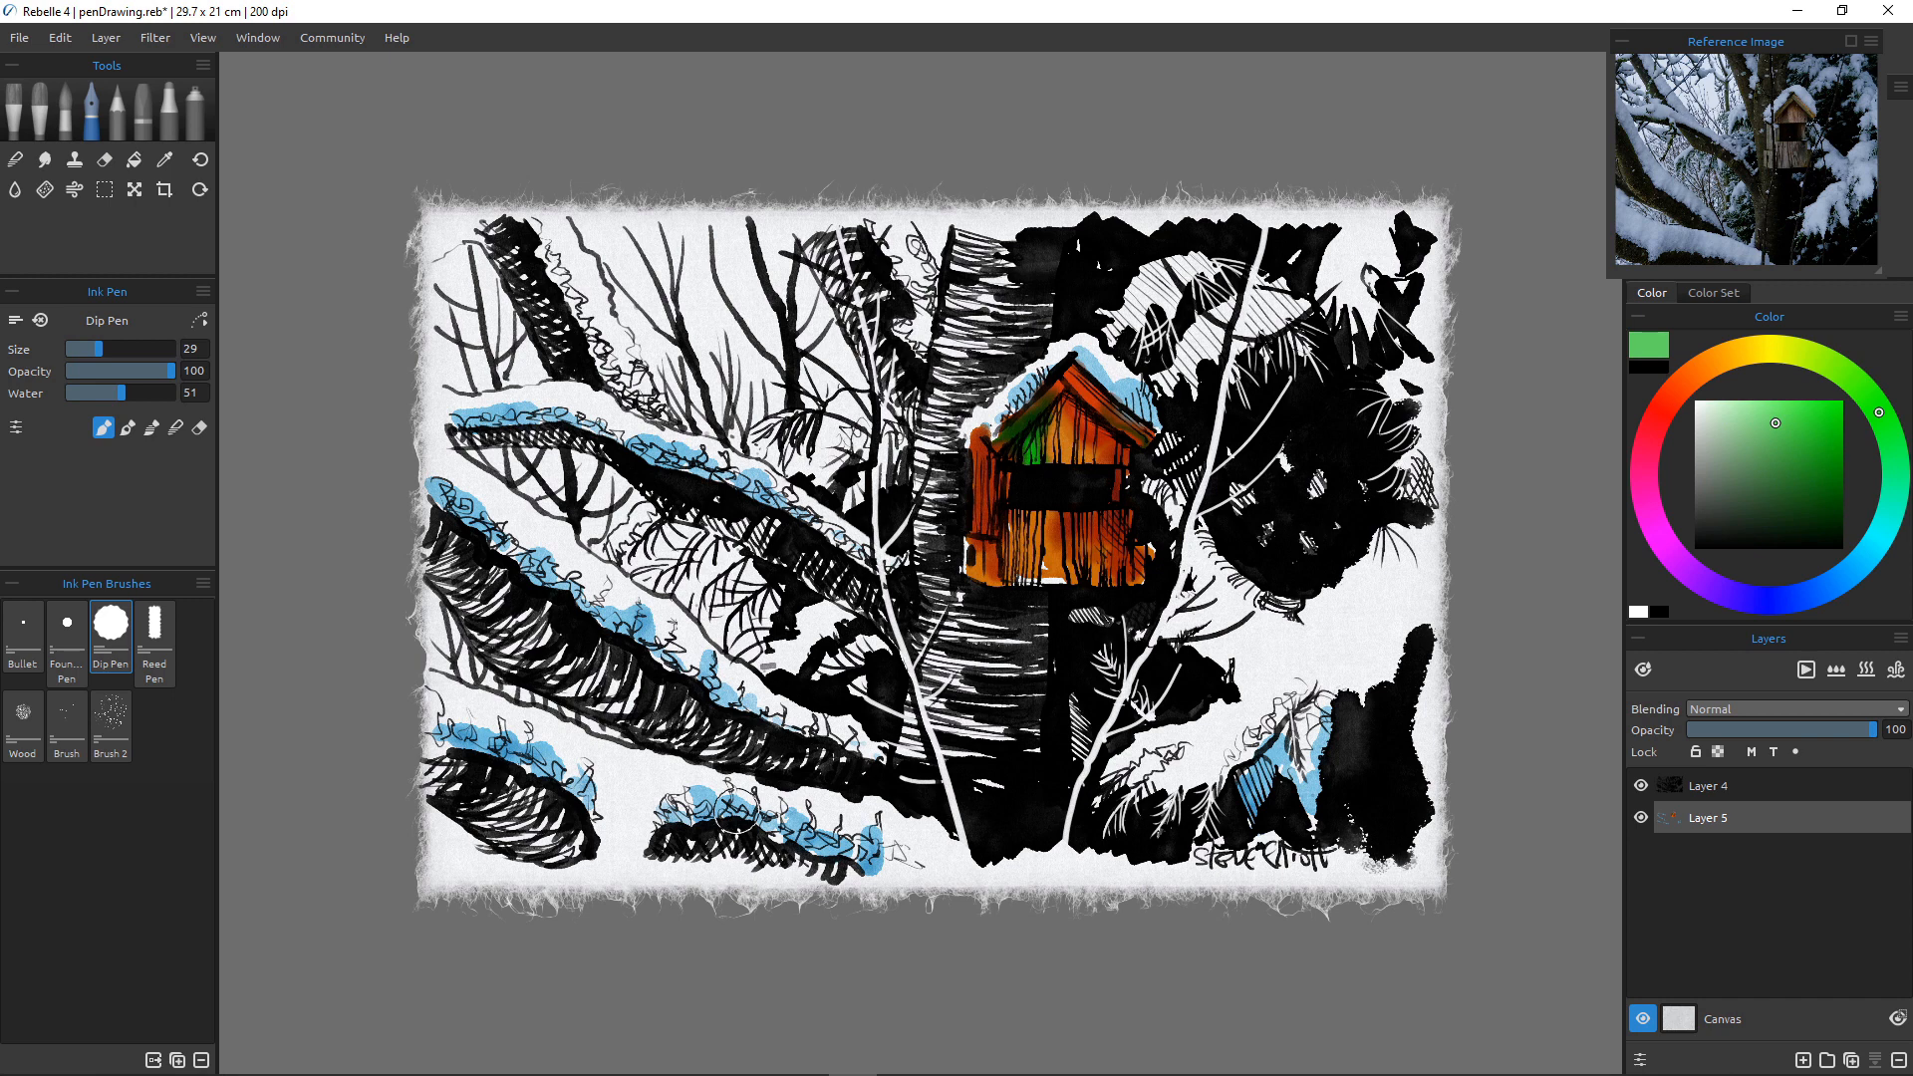
left_click(1842, 456)
left_click(1892, 502)
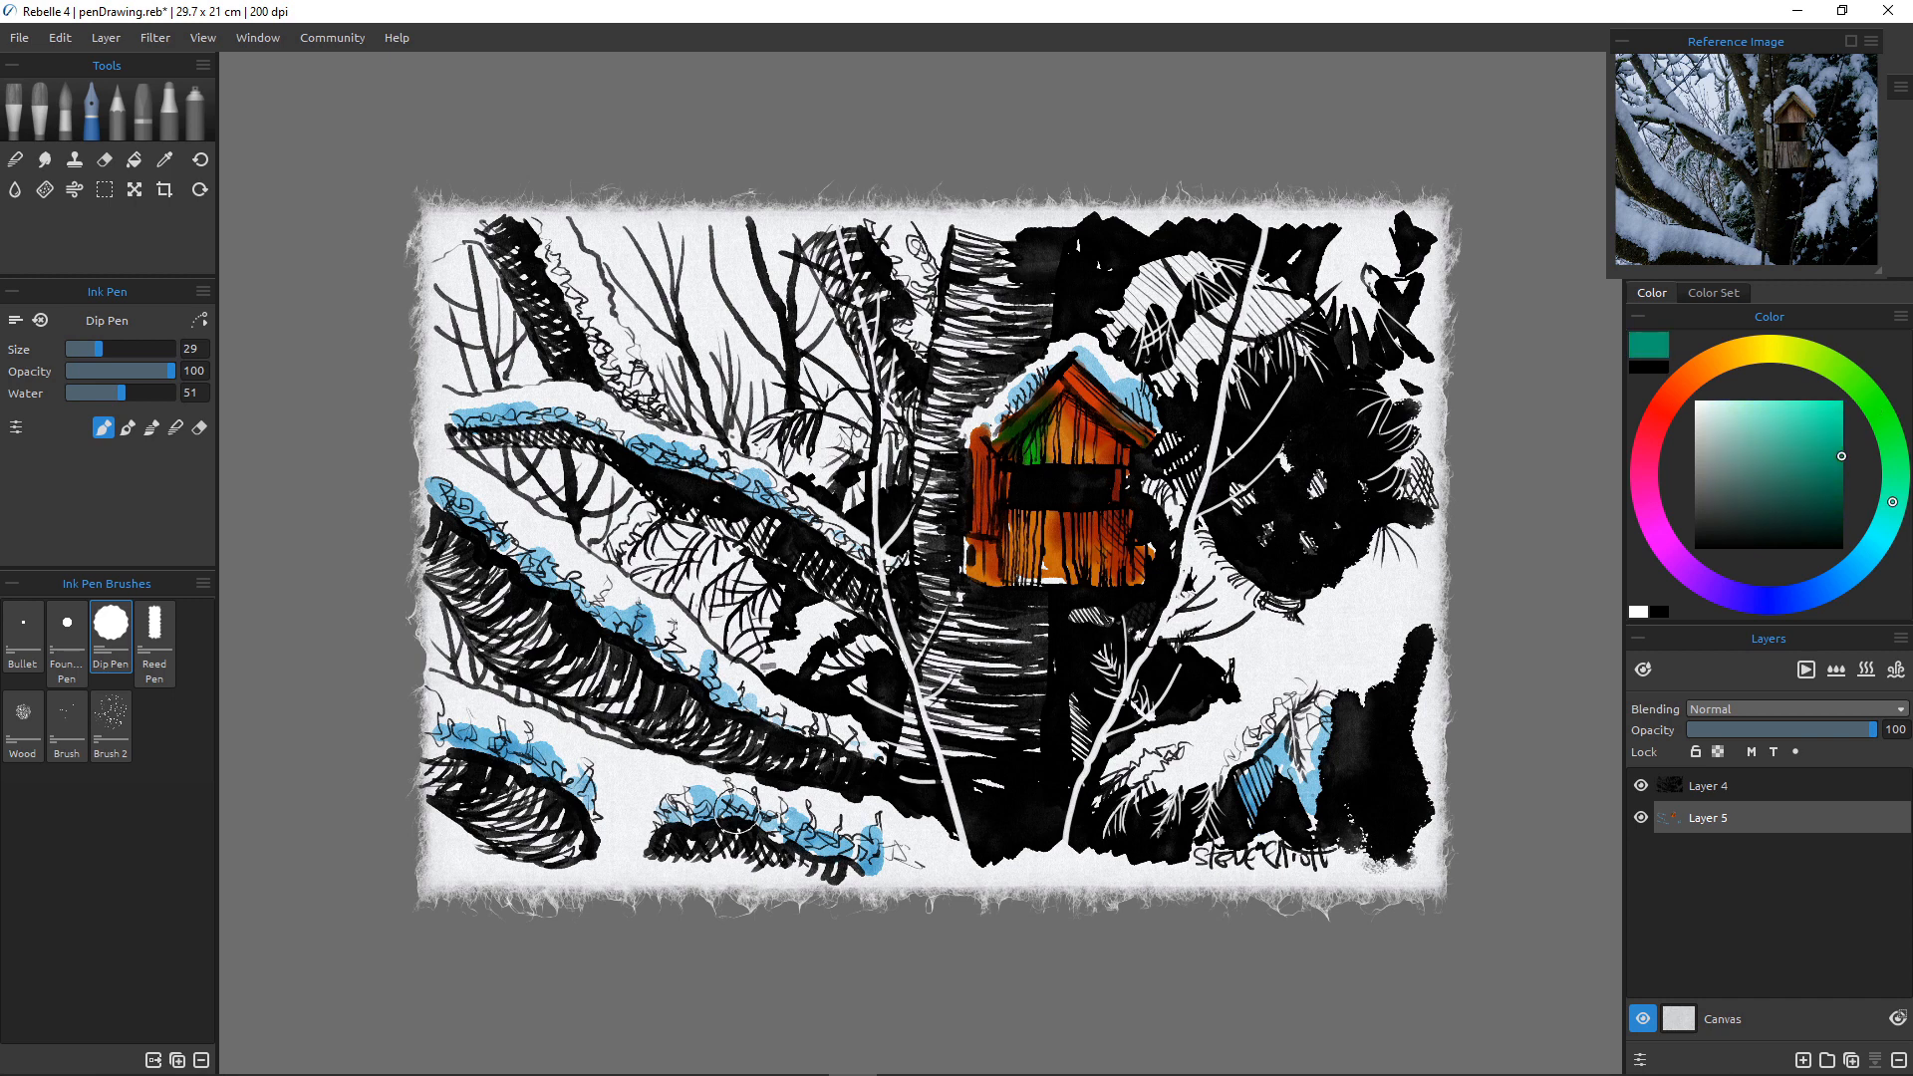
left_click(1176, 789)
left_click_drag(1241, 775, 1258, 805)
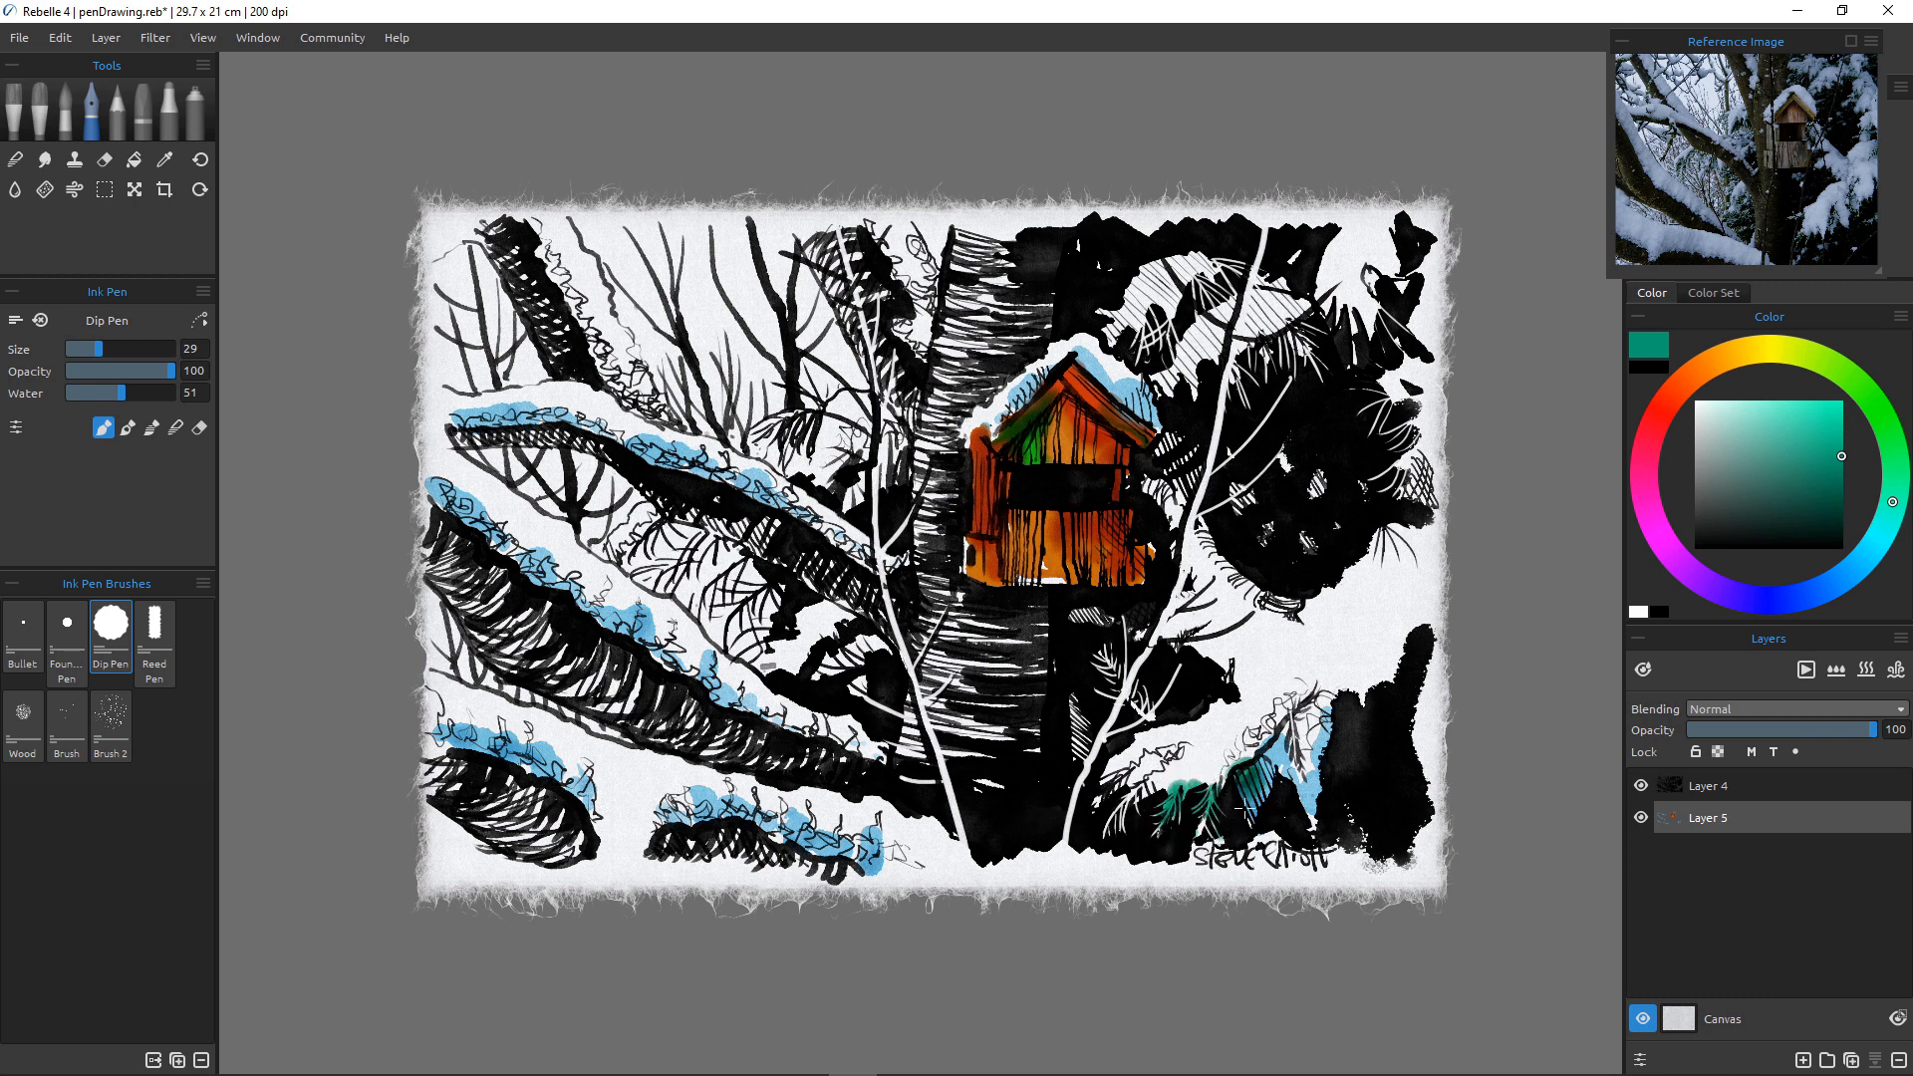
mouse_move(1139, 795)
left_mouse_down()
mouse_move(1122, 823)
mouse_move(1115, 750)
left_mouse_up()
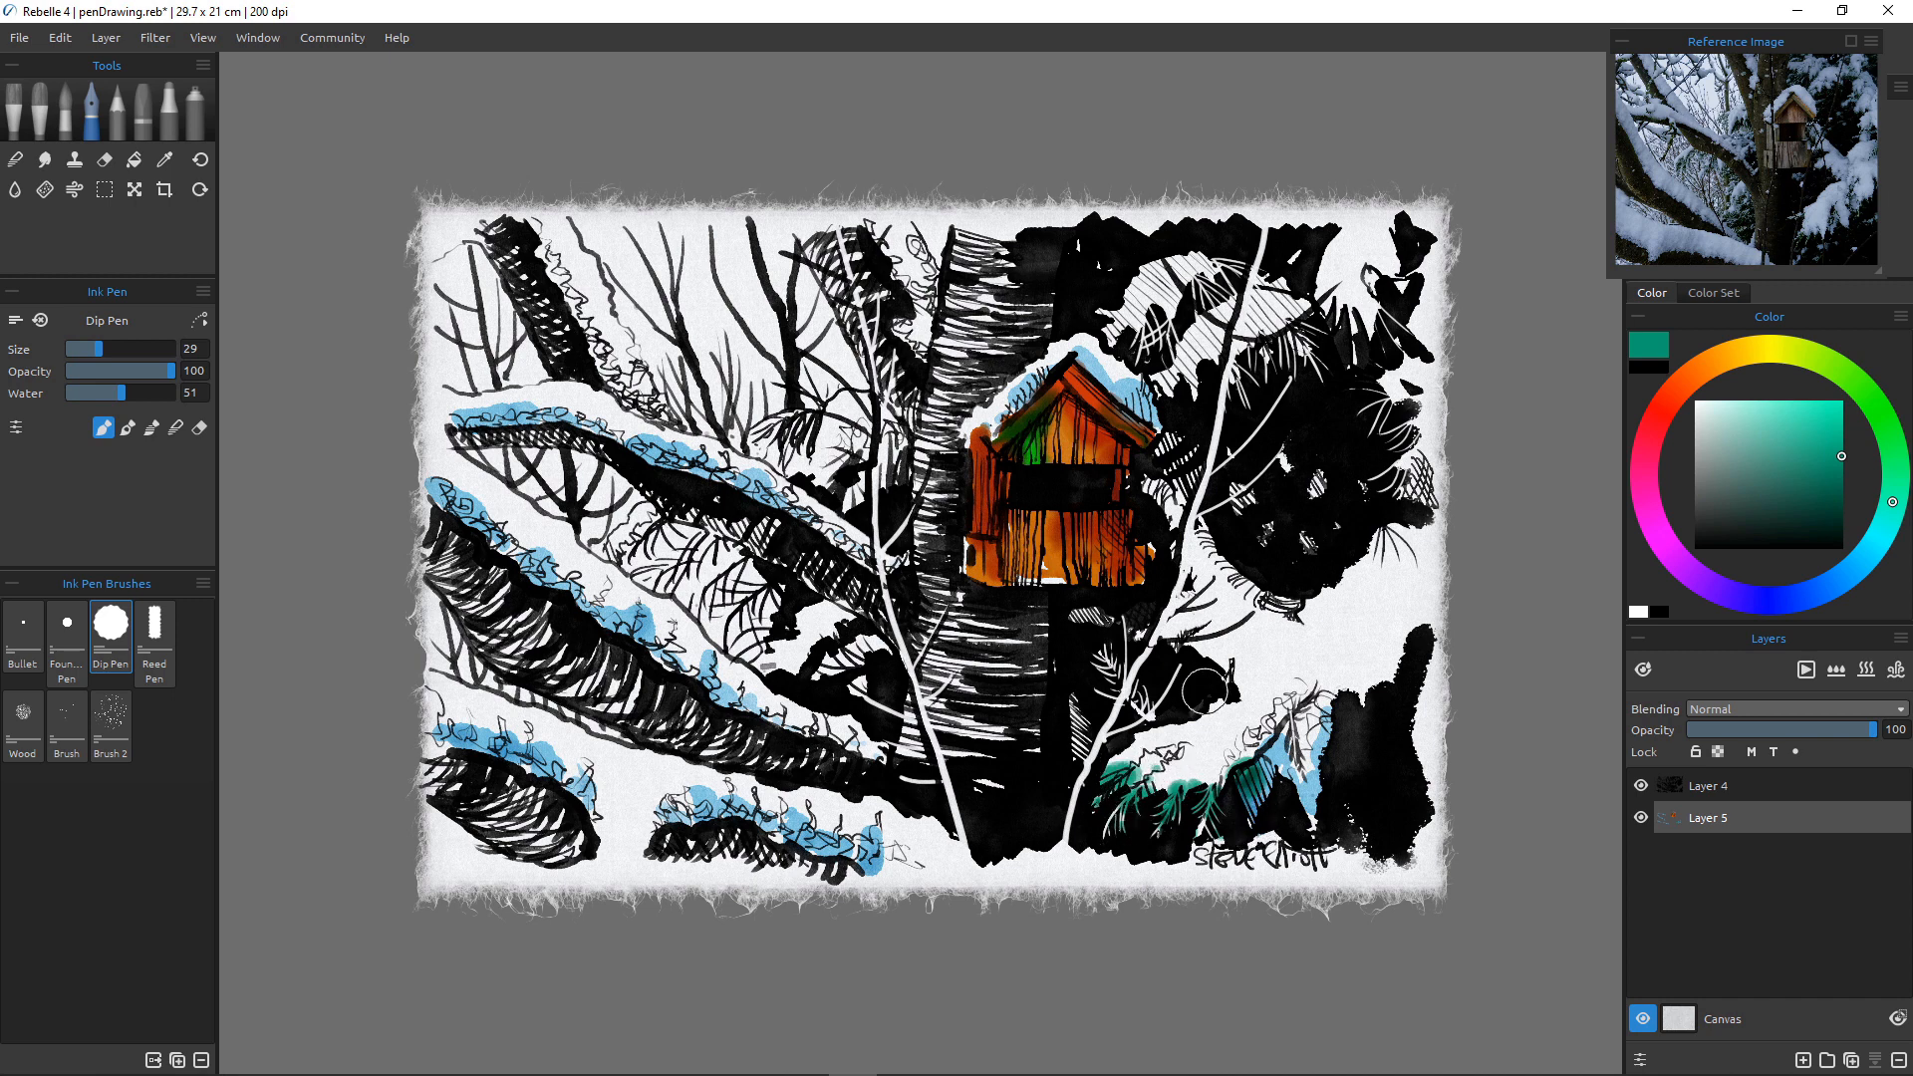
Add teal green to the foliage beneath the birdhouse and along the edge of the lower-right snow.
mouse_move(1213, 708)
left_mouse_down()
mouse_move(1157, 714)
mouse_move(1150, 689)
mouse_move(1144, 717)
mouse_move(1125, 613)
left_mouse_up()
left_click_drag(1096, 695, 1074, 755)
left_click_drag(1122, 610, 1079, 621)
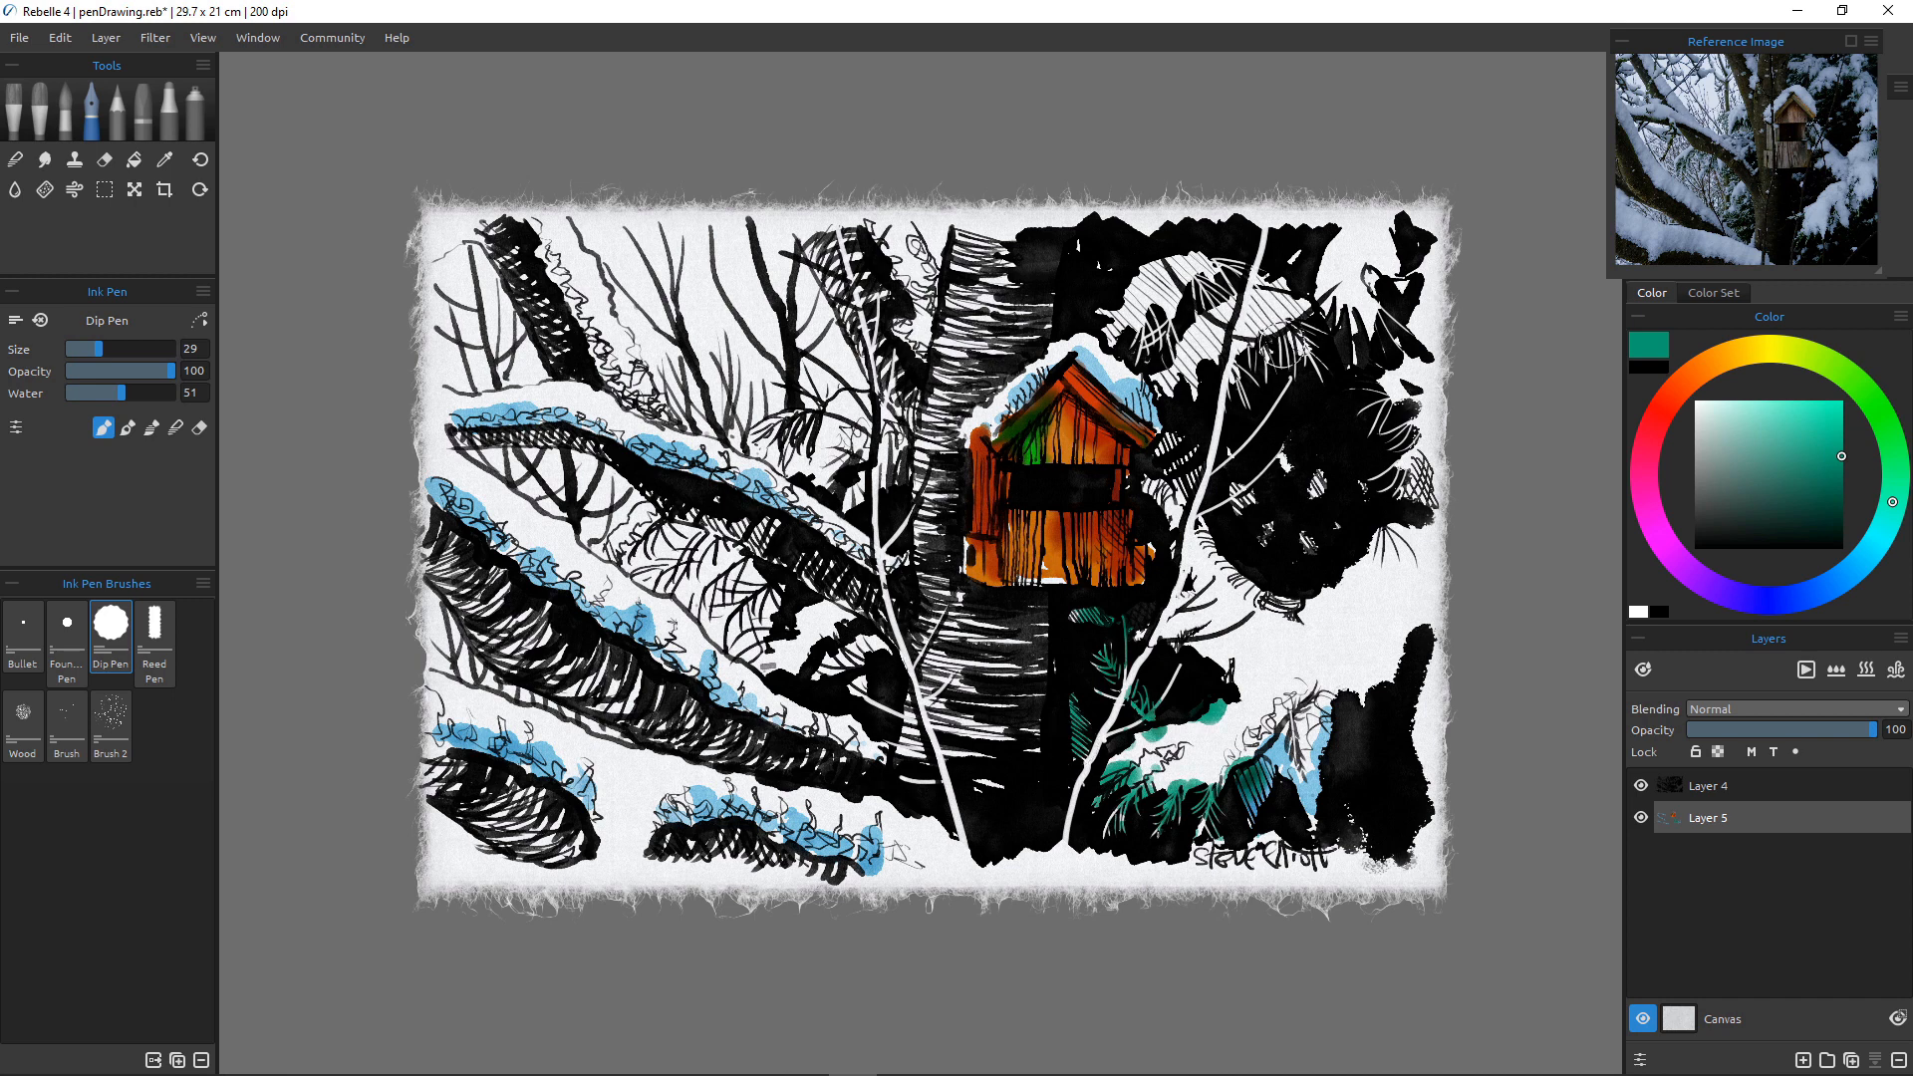
Tint the upper-right foliage with teal green, from the needles beside the birdhouse roof to the paper's right edge.
mouse_move(1281, 329)
left_mouse_down()
mouse_move(1311, 375)
mouse_move(1257, 353)
mouse_move(1237, 393)
mouse_move(1285, 398)
left_mouse_up()
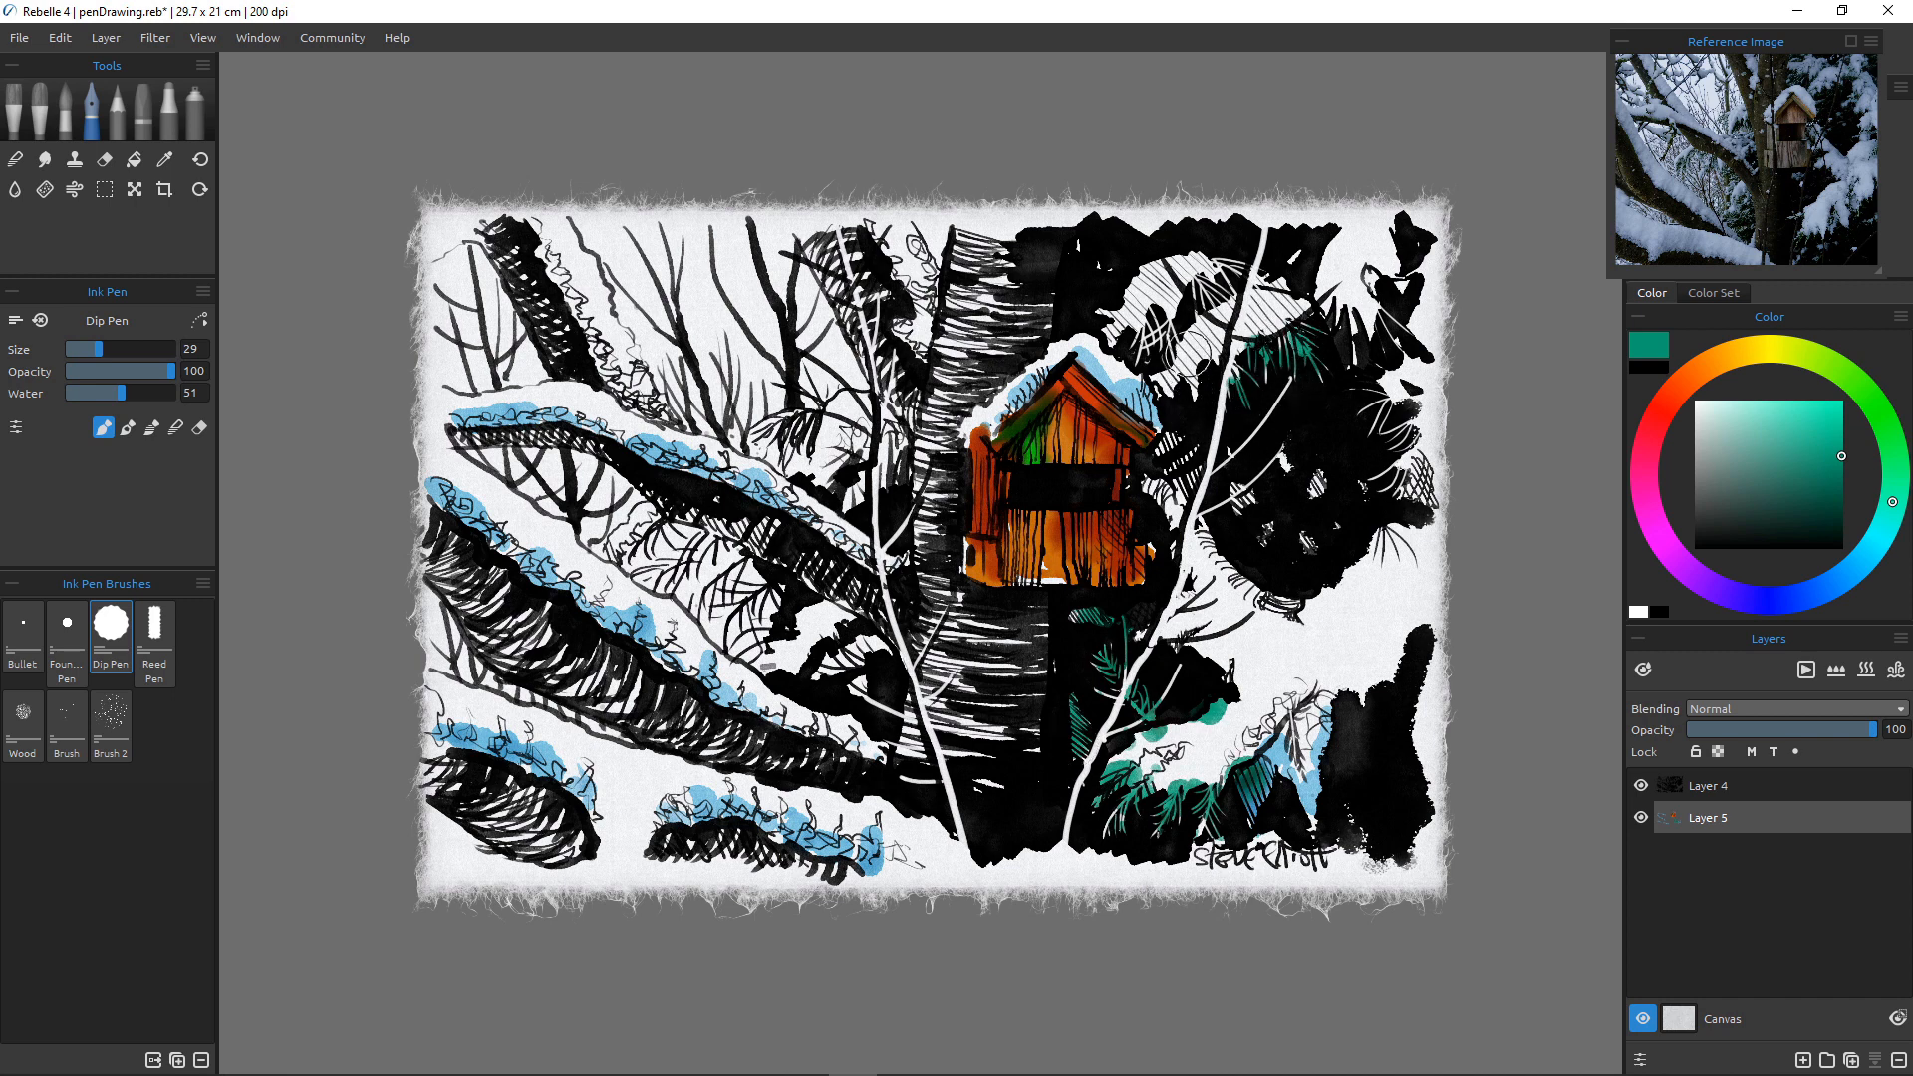
left_click_drag(1206, 334, 1191, 394)
mouse_move(1181, 299)
left_mouse_down()
mouse_move(1156, 354)
mouse_move(1134, 352)
left_mouse_up()
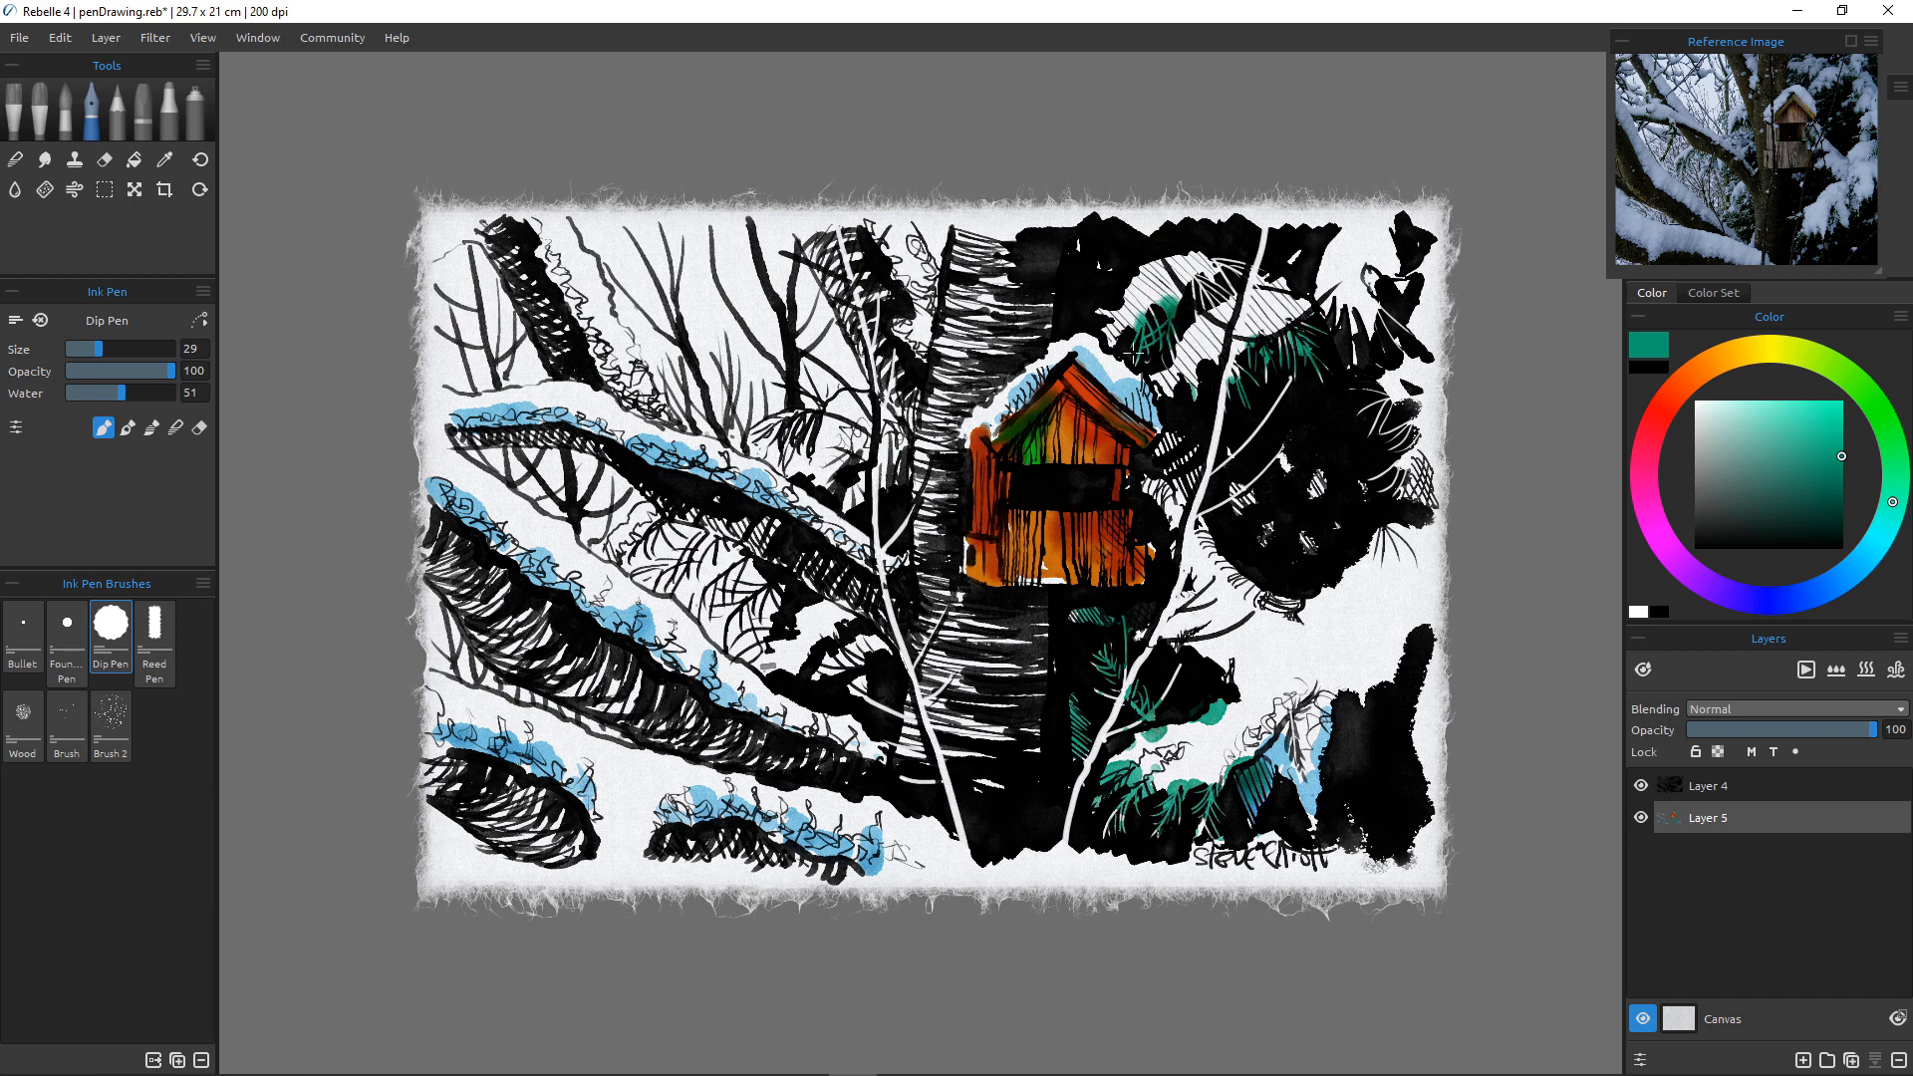
mouse_move(1241, 271)
left_mouse_down()
mouse_move(1201, 311)
mouse_move(1211, 299)
left_mouse_up()
mouse_move(1330, 299)
left_mouse_down()
mouse_move(1405, 339)
mouse_move(1385, 351)
mouse_move(1380, 483)
left_mouse_up()
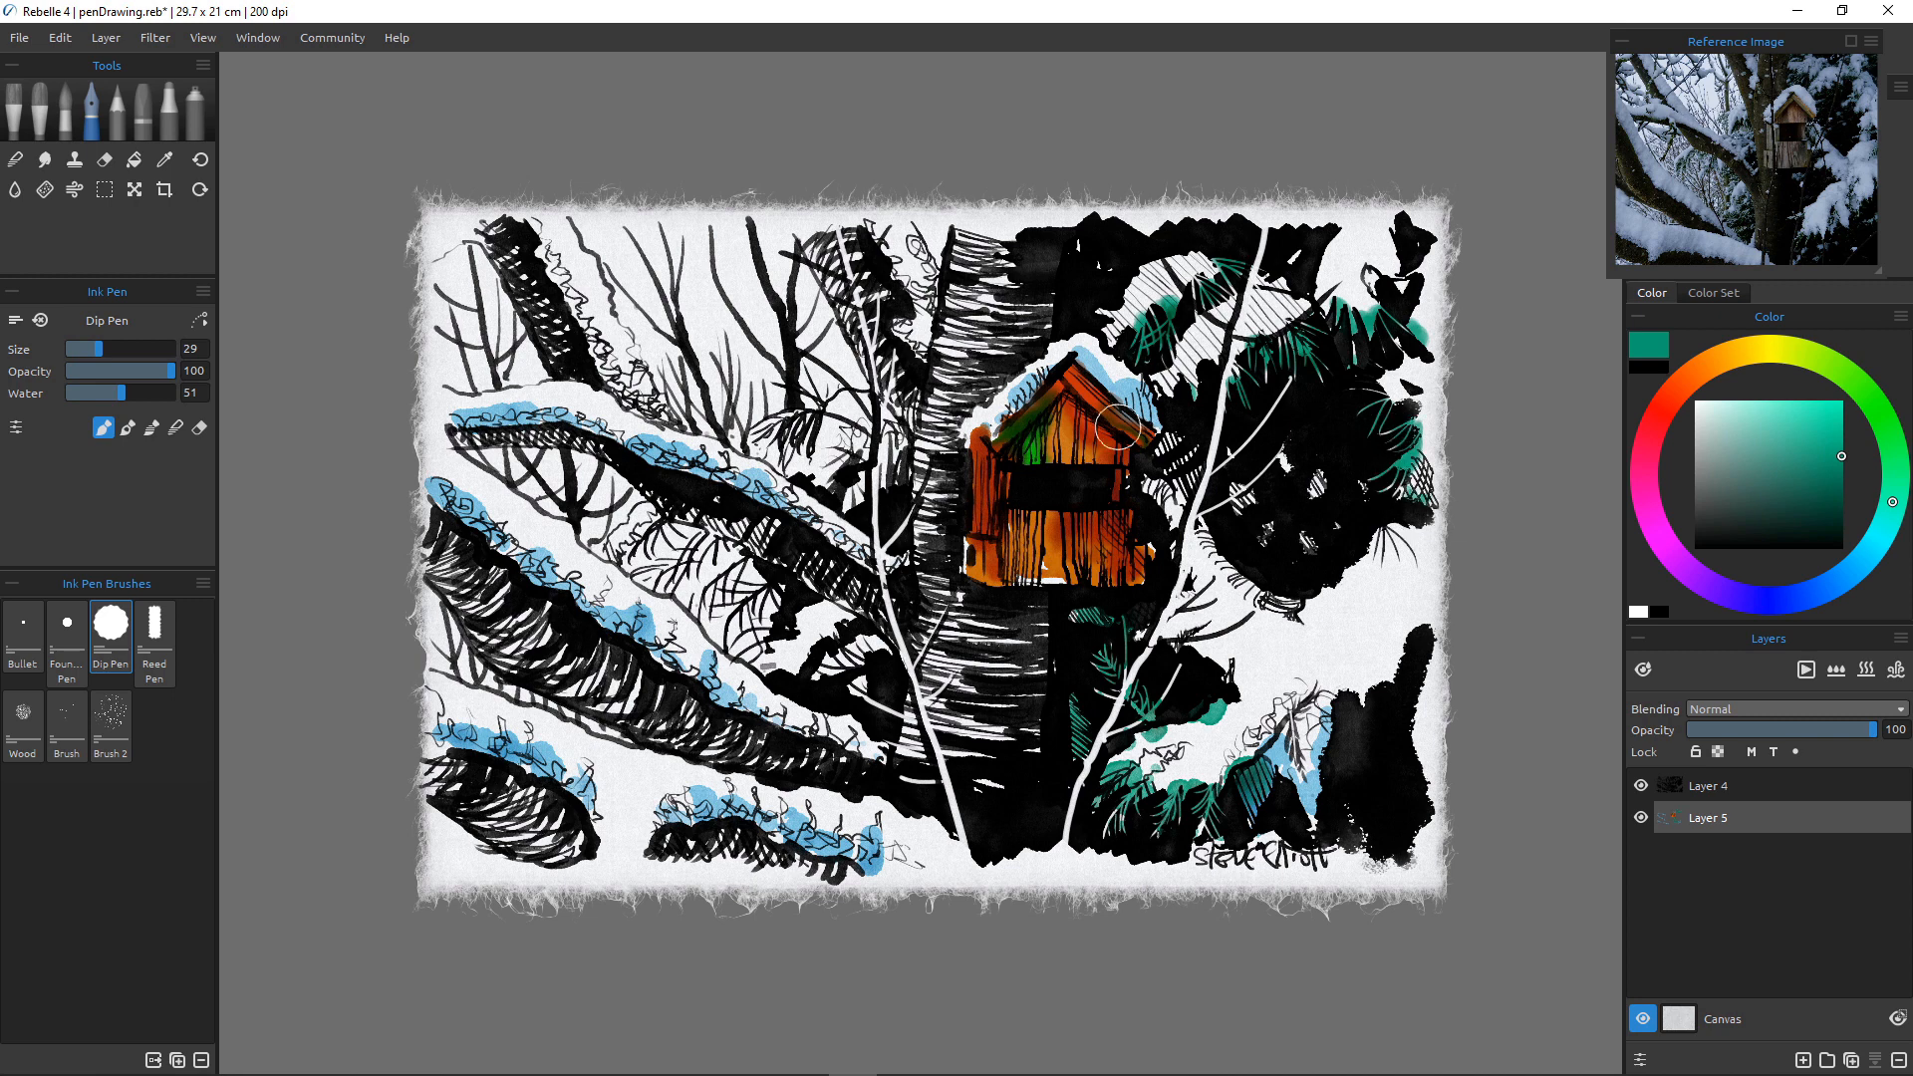
Sample the light blue from the birdhouse's roof snow and shade the snow on the upper-right foliage.
key("alt")
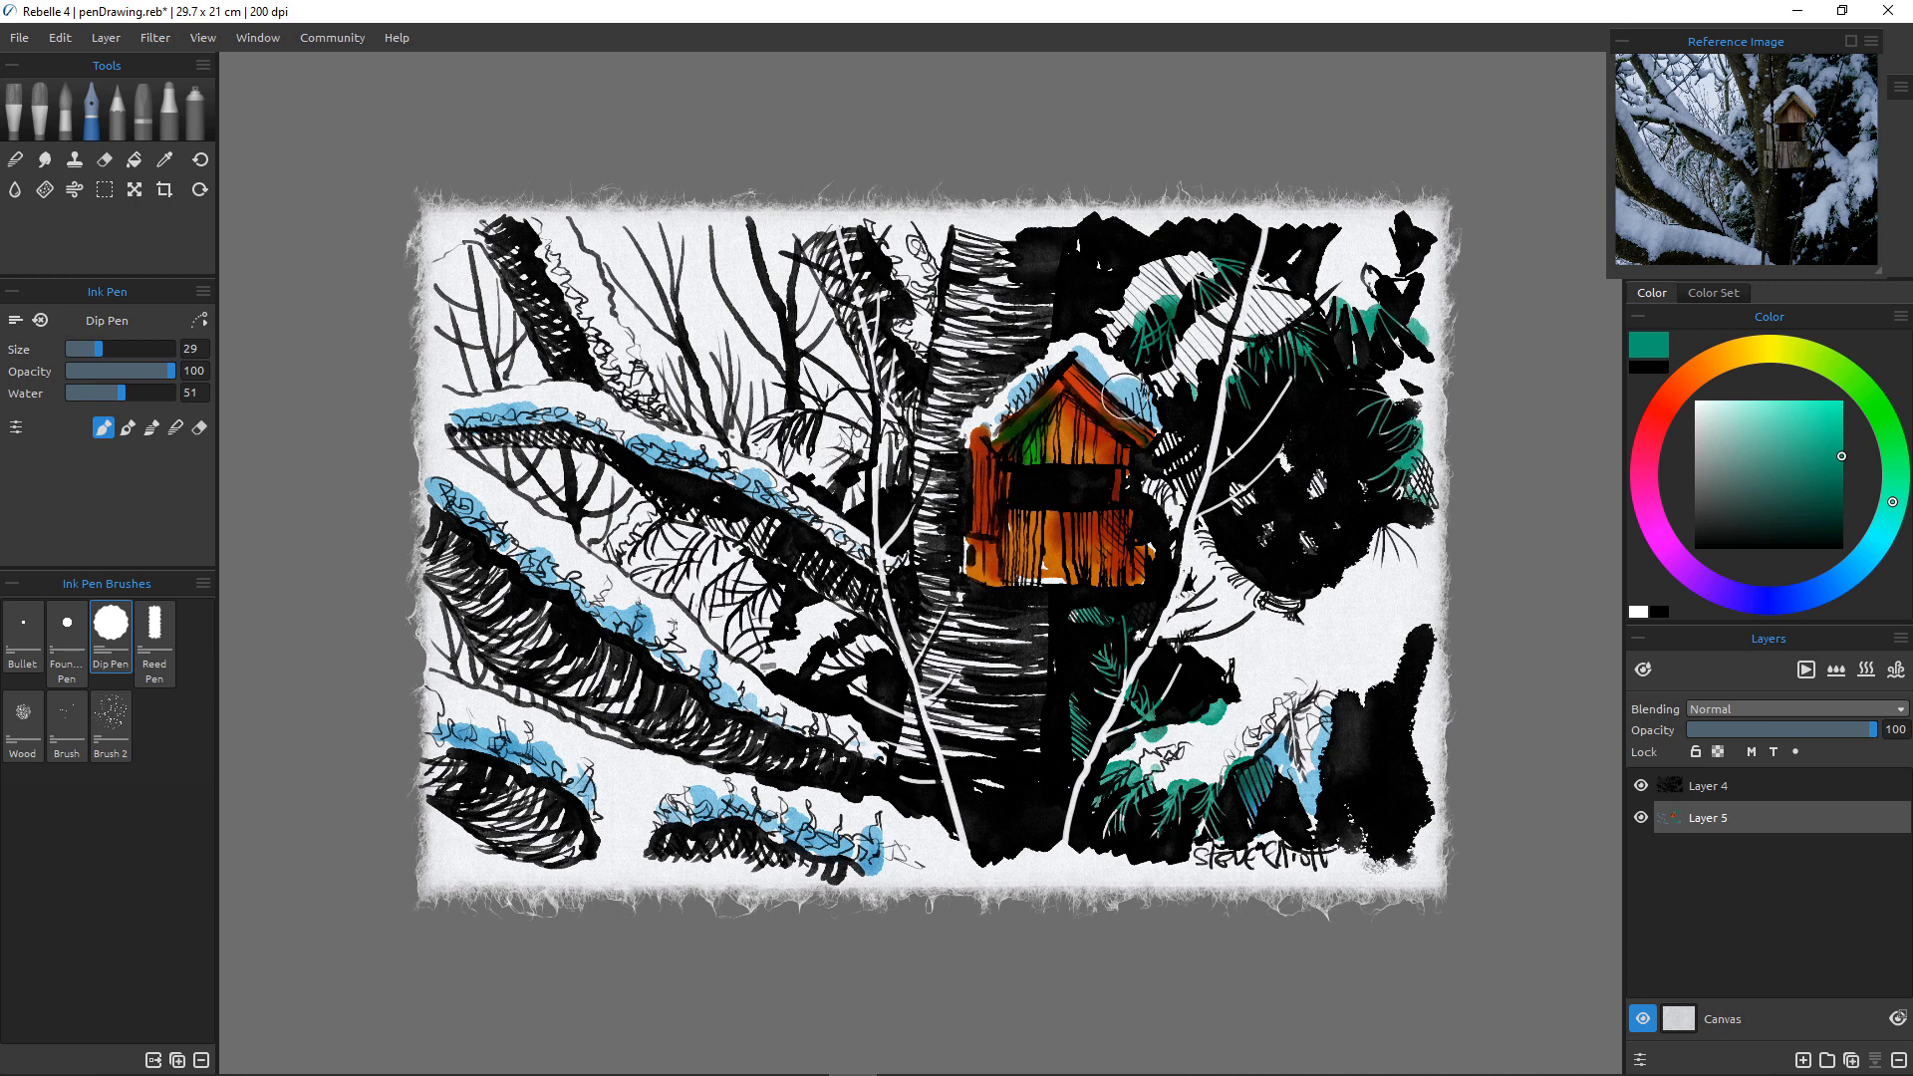
left_click(1124, 390, "alt")
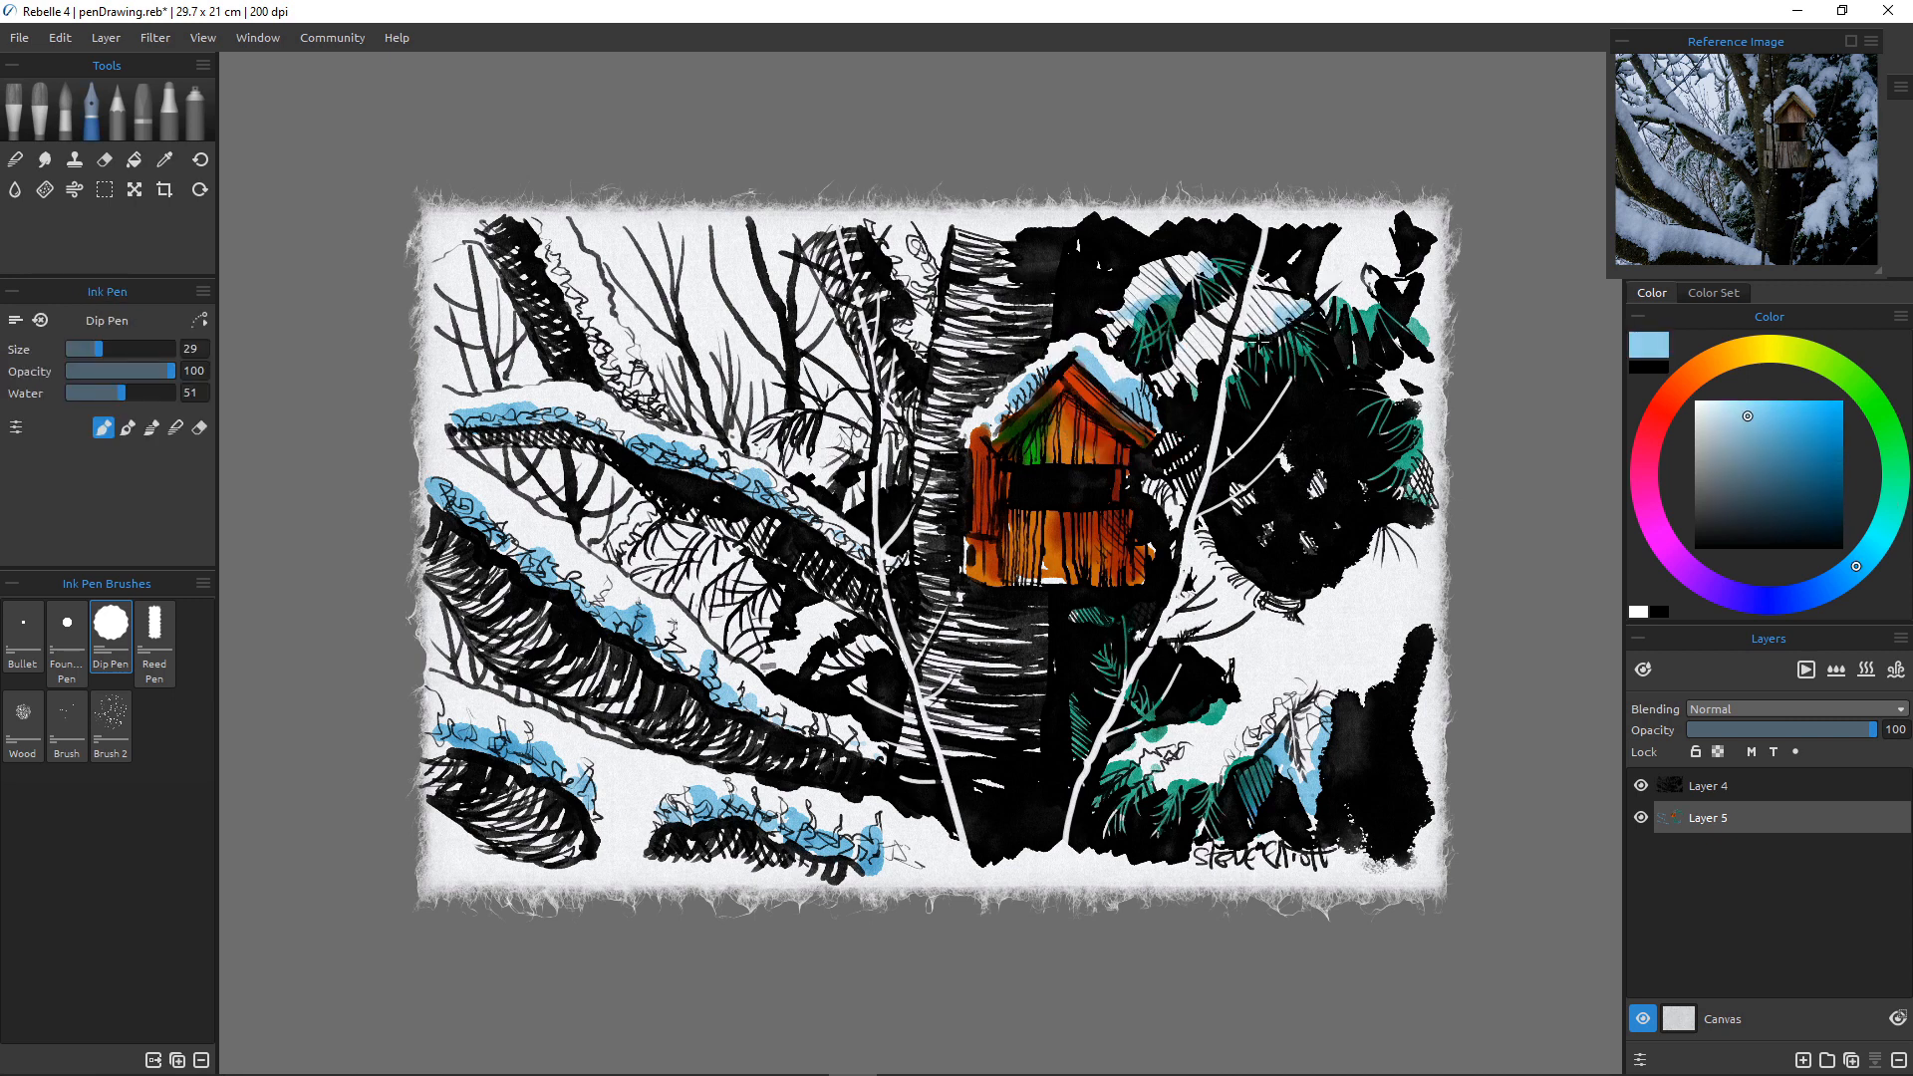
Continue the light blue snow shading across the upper-right foliage, the snow beneath the birdhouse and the lower-right snow mass.
left_click_drag(1260, 342, 1212, 364)
mouse_move(1349, 300)
left_mouse_down()
mouse_move(1403, 295)
mouse_move(1391, 228)
mouse_move(1393, 286)
left_mouse_up()
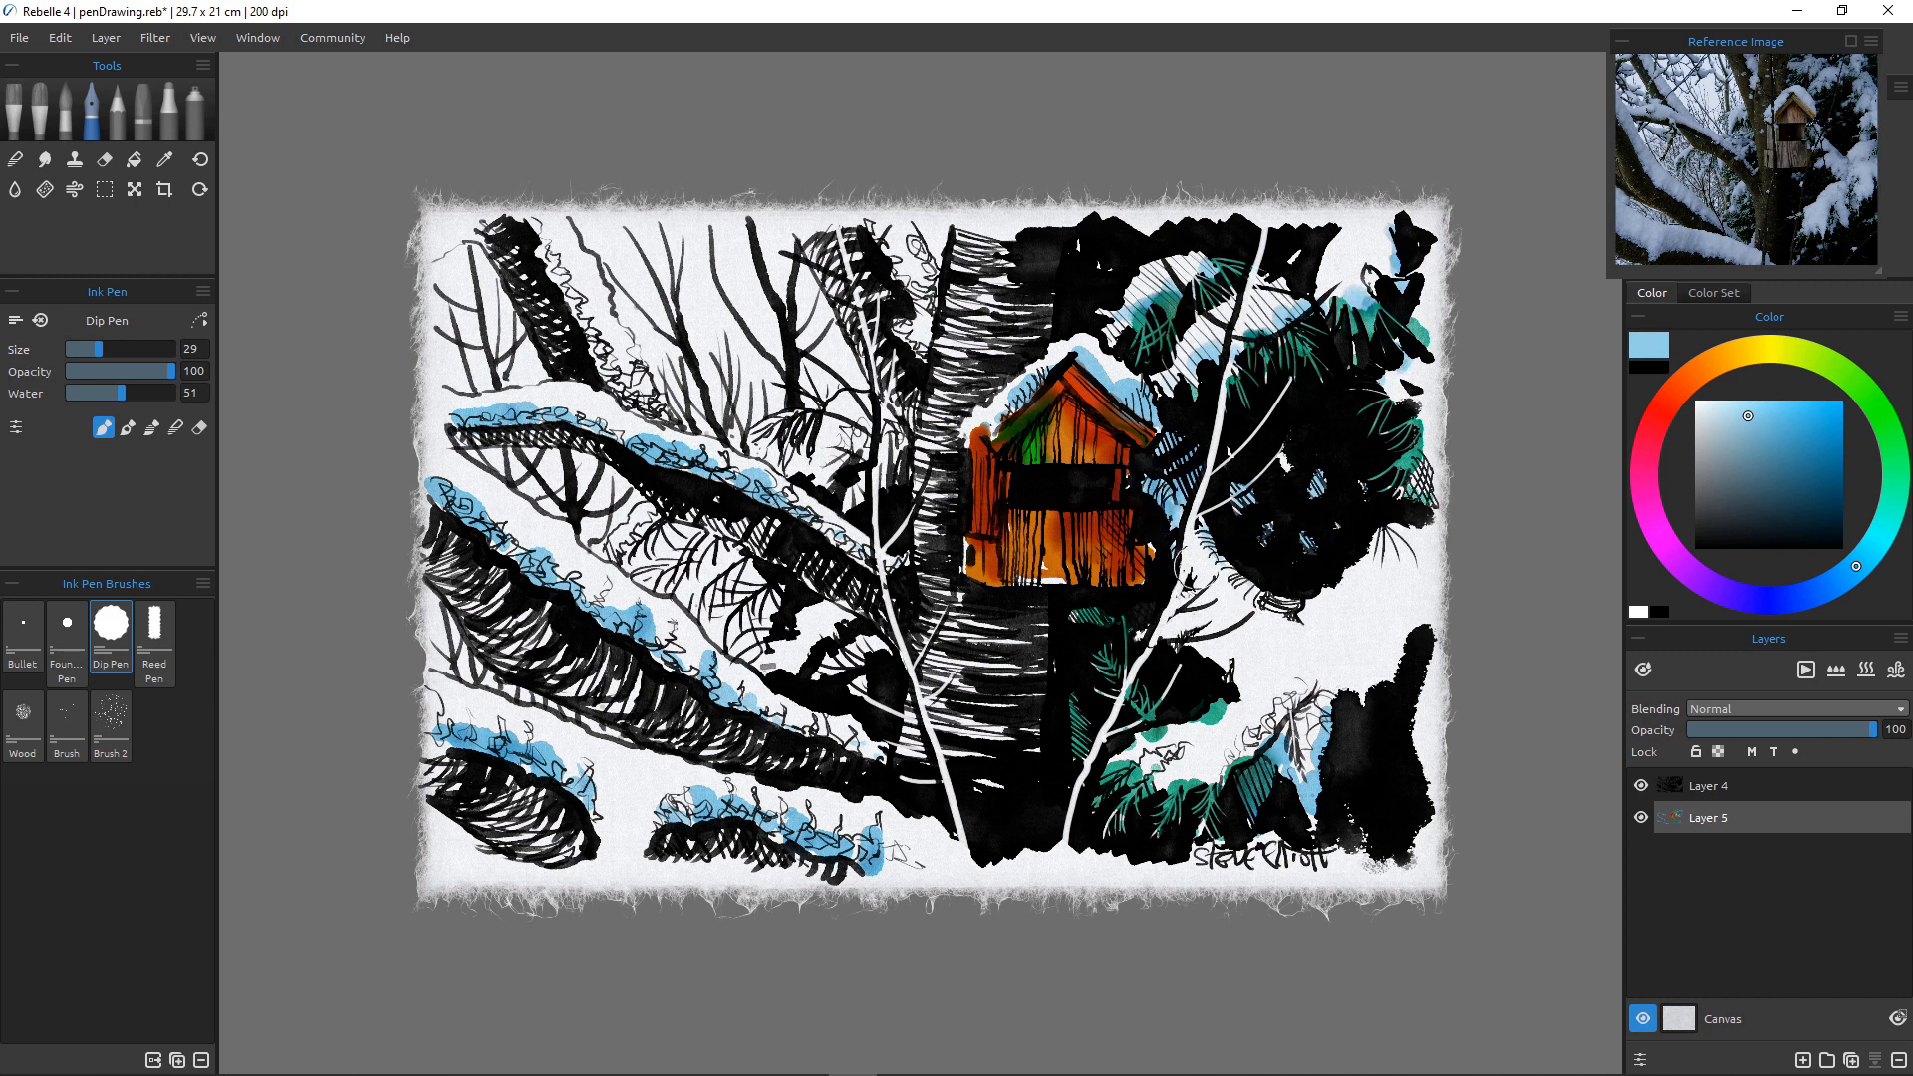
mouse_move(1176, 608)
left_mouse_down()
mouse_move(1199, 594)
mouse_move(1199, 627)
left_mouse_up()
mouse_move(1173, 731)
left_mouse_down()
mouse_move(1195, 725)
mouse_move(1147, 777)
mouse_move(1217, 774)
mouse_move(1316, 687)
mouse_move(1303, 797)
left_mouse_up()
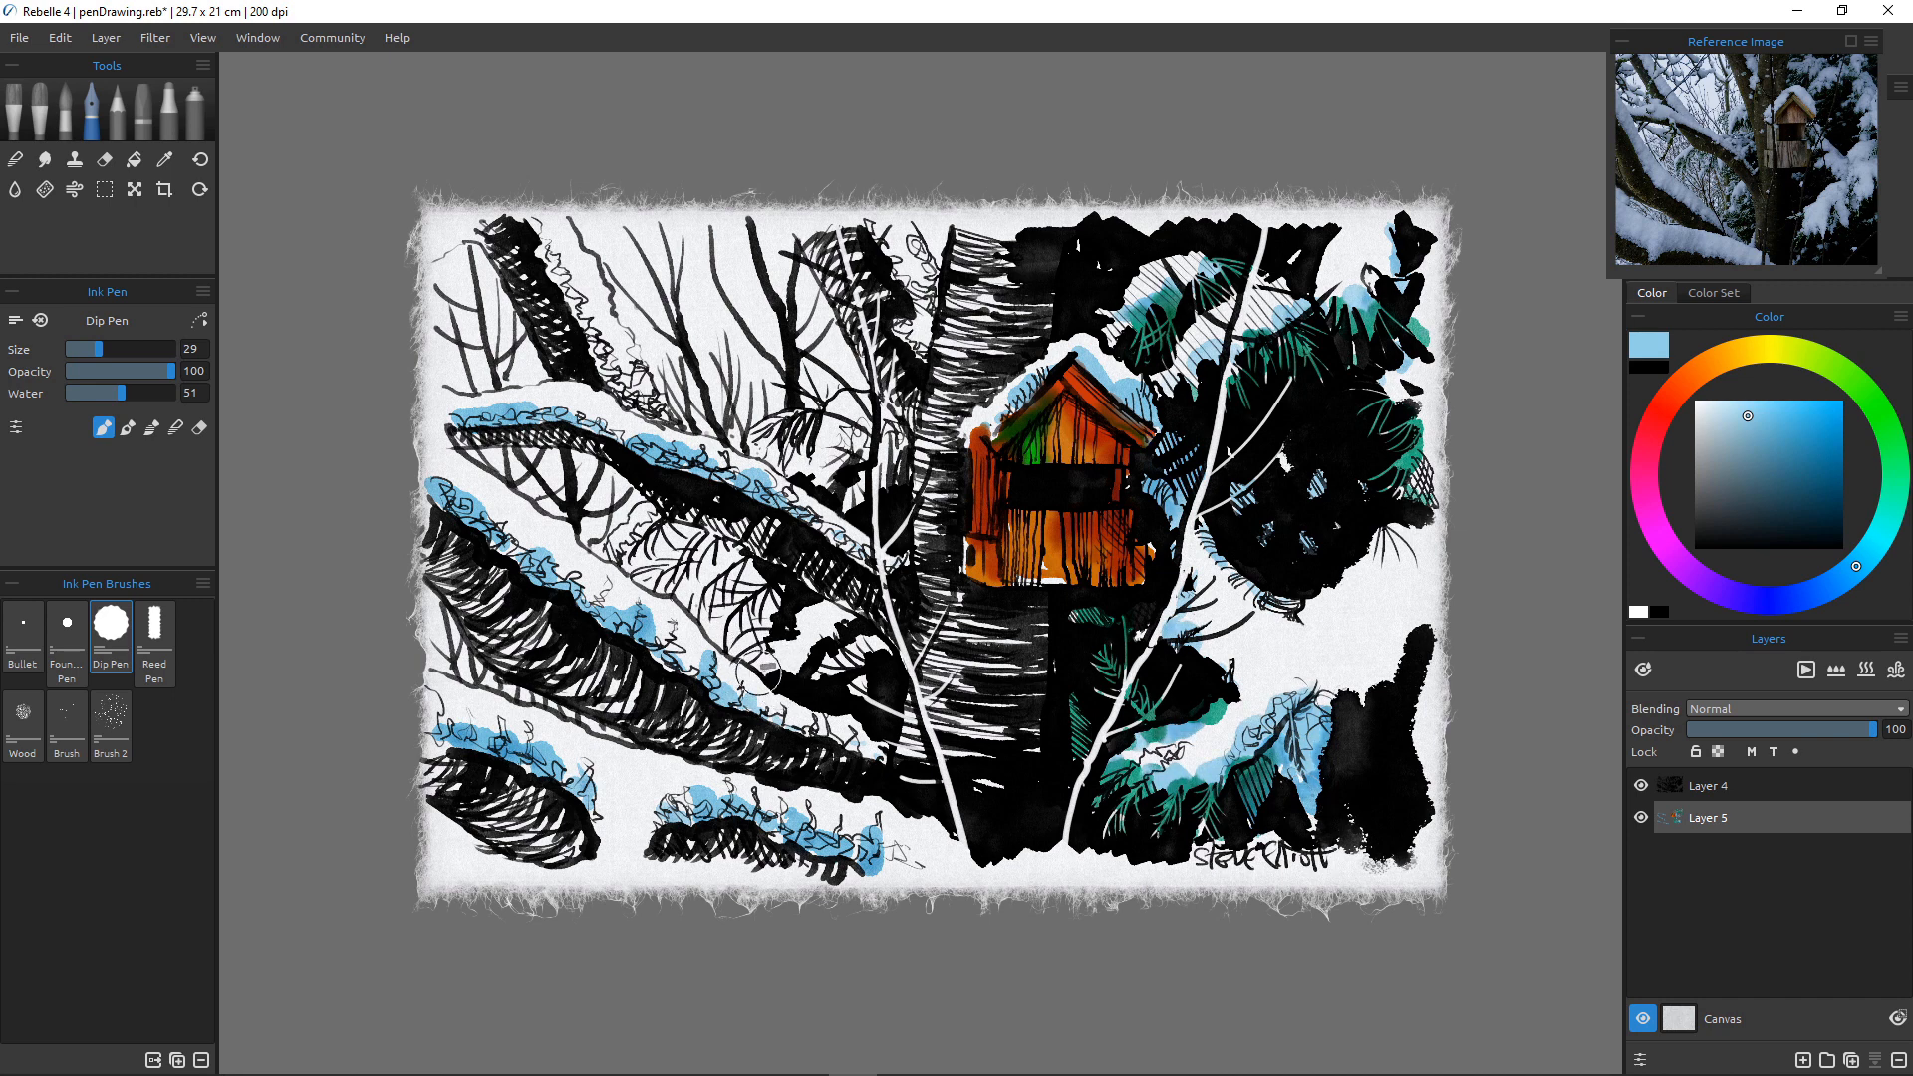
Shade the snow on the small foliage left of the trunk and on the upper-left branch with the same light blue.
left_click(829, 625)
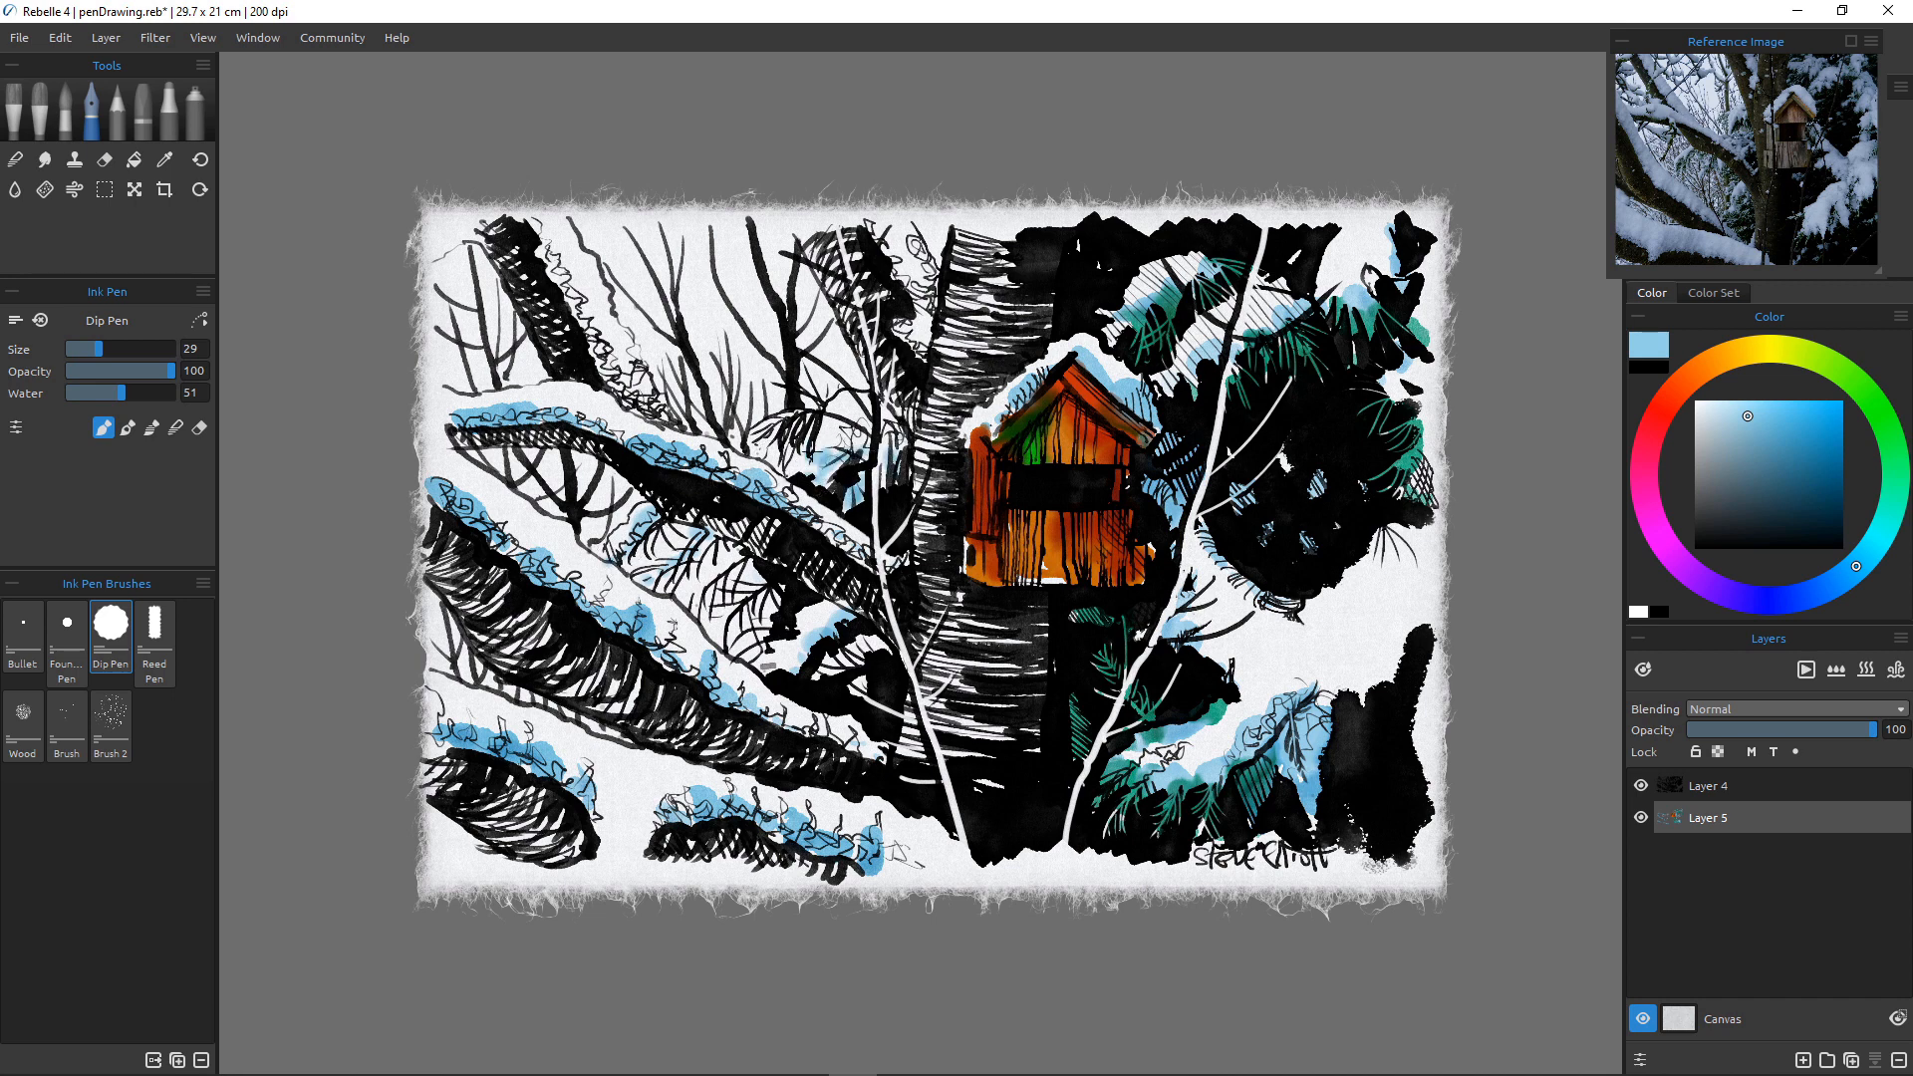
left_click_drag(802, 457, 733, 436)
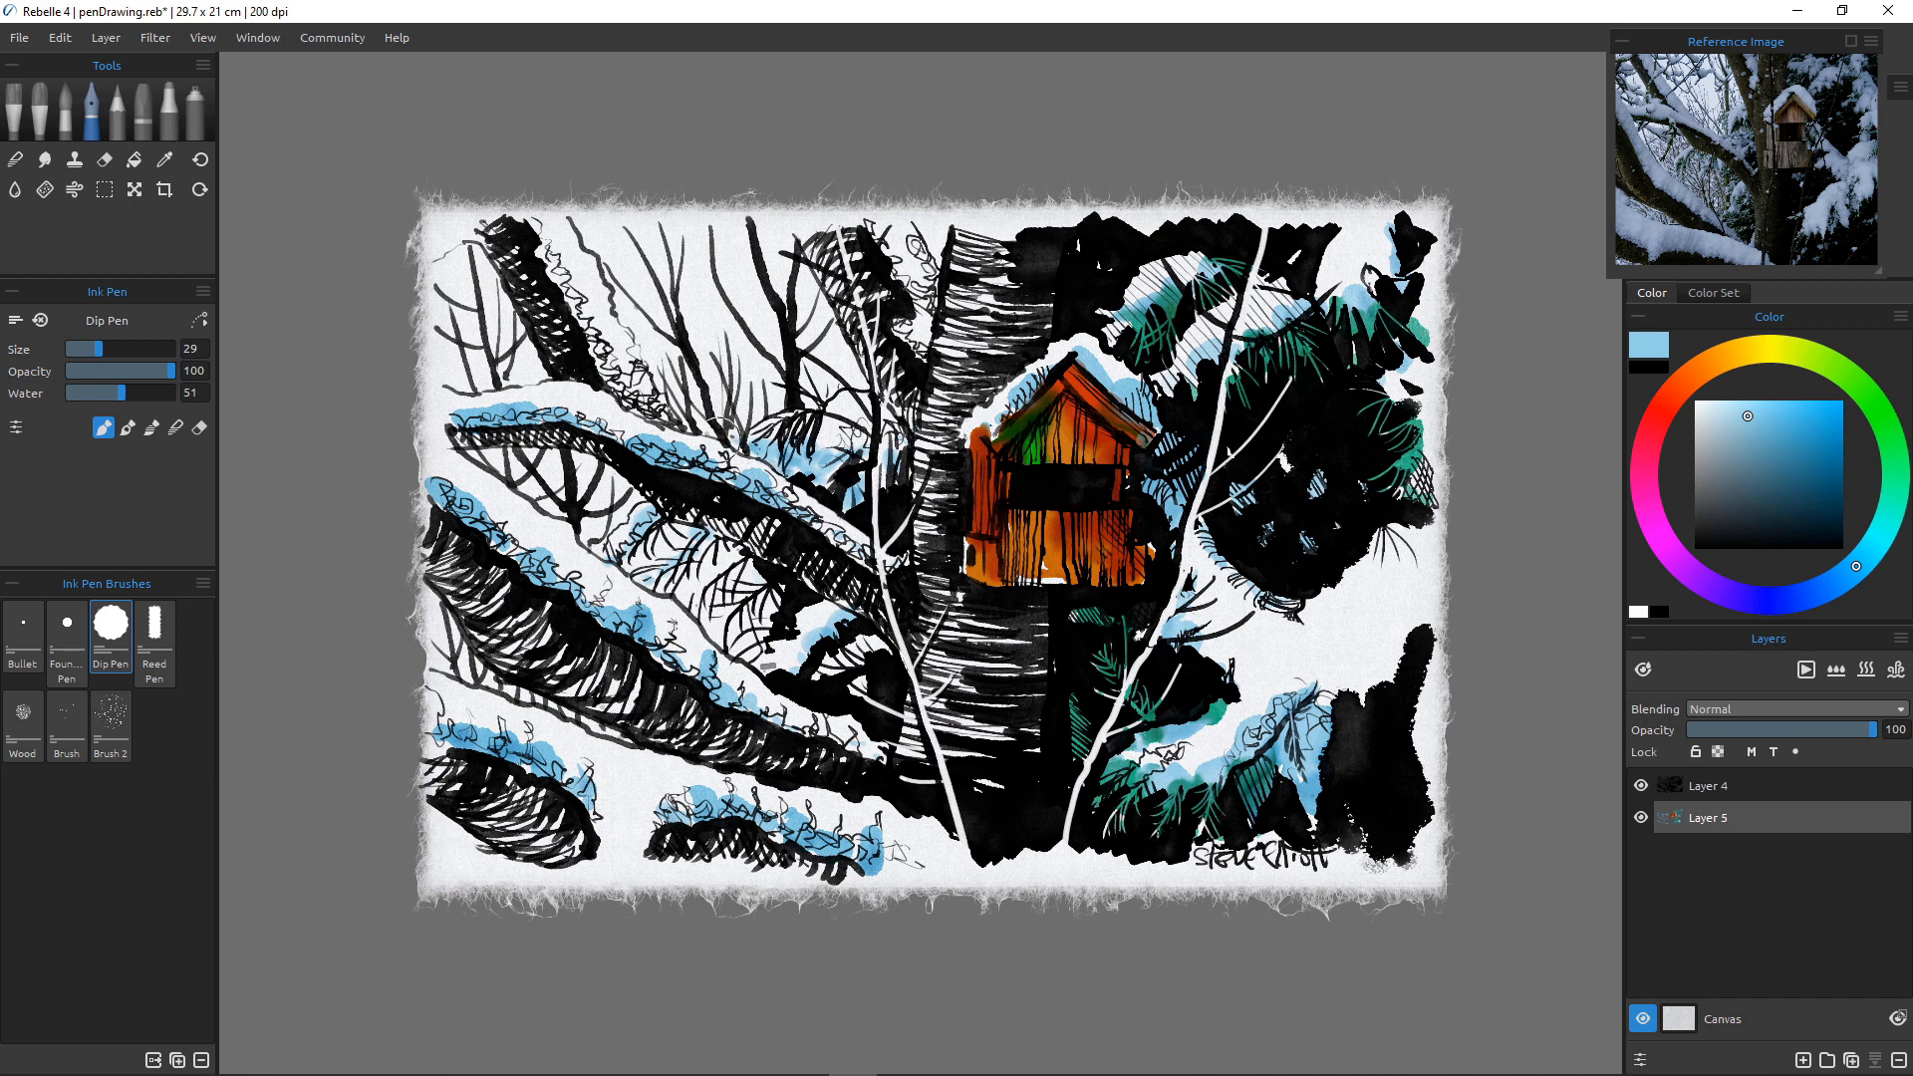
mouse_move(574, 291)
left_mouse_down()
mouse_move(596, 337)
mouse_move(534, 215)
left_mouse_up()
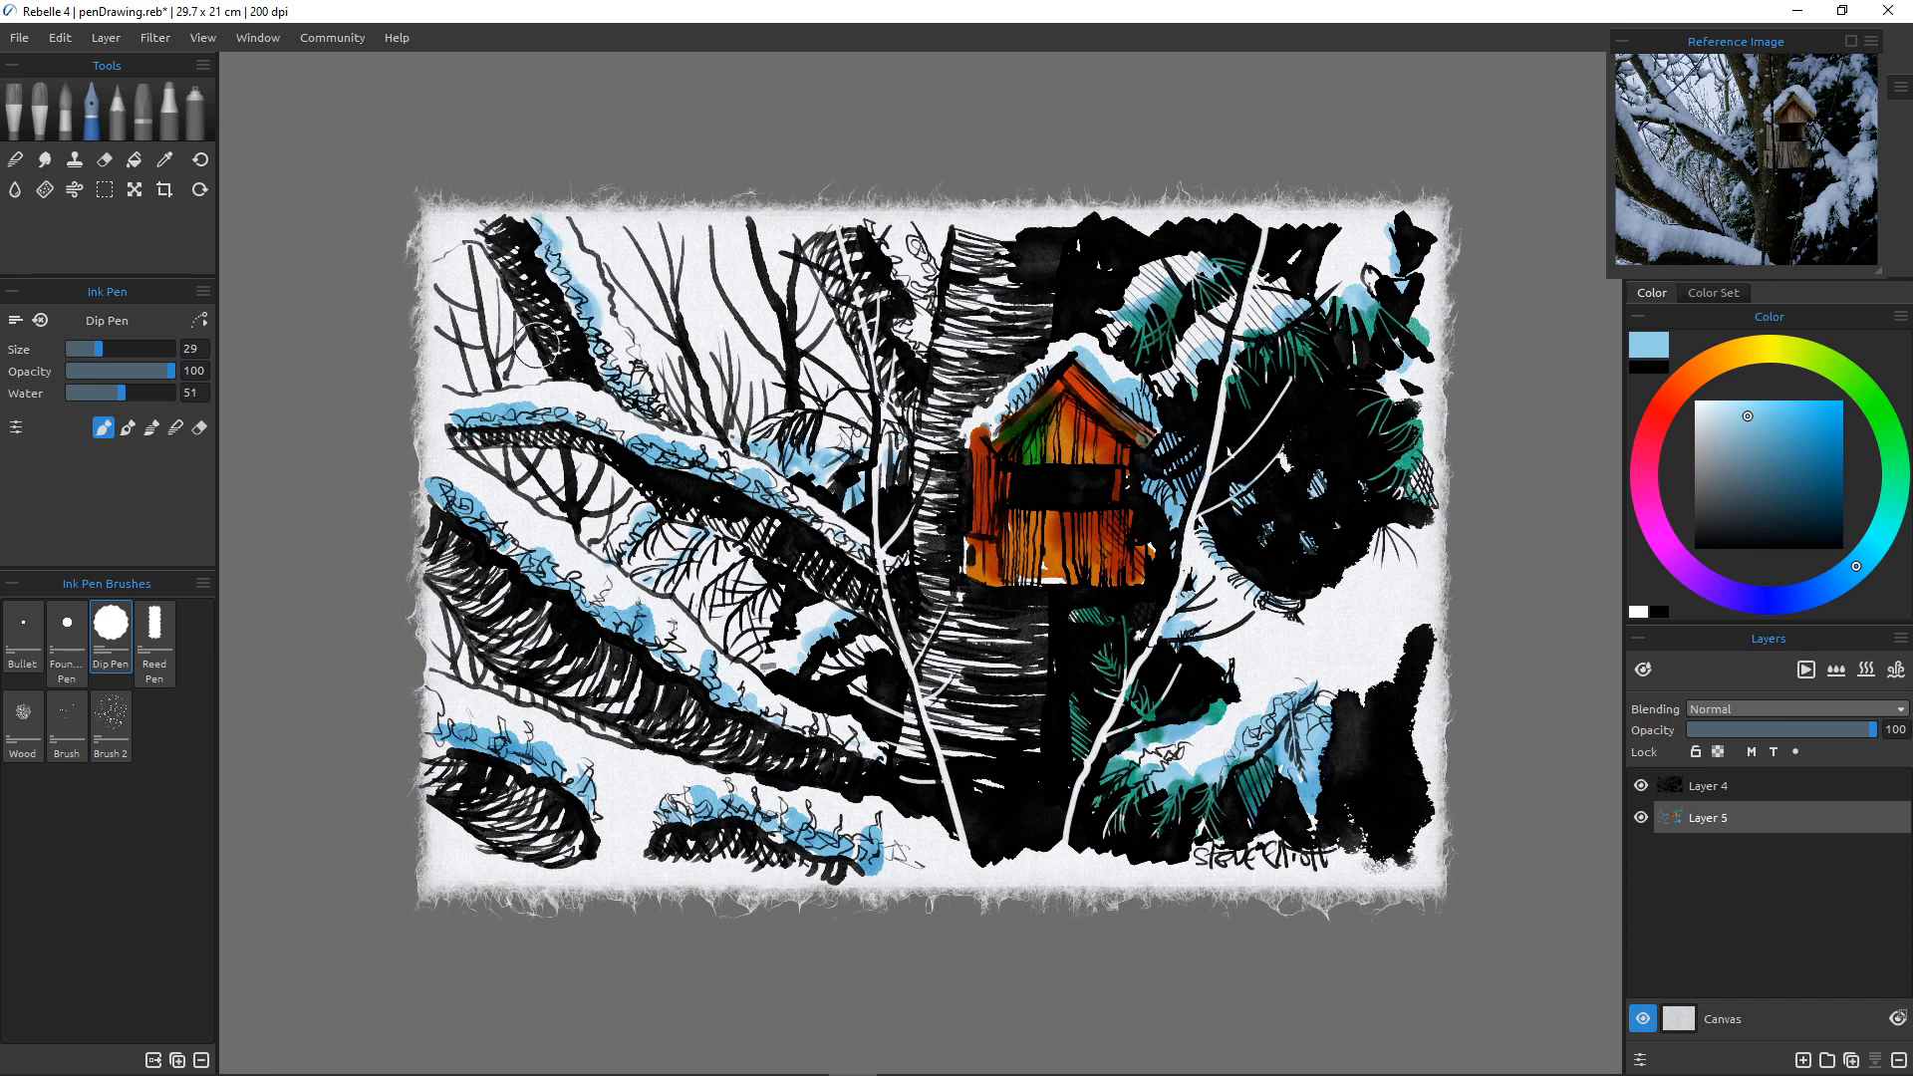
left_click(1080, 724, "alt")
left_click_drag(770, 592, 773, 600)
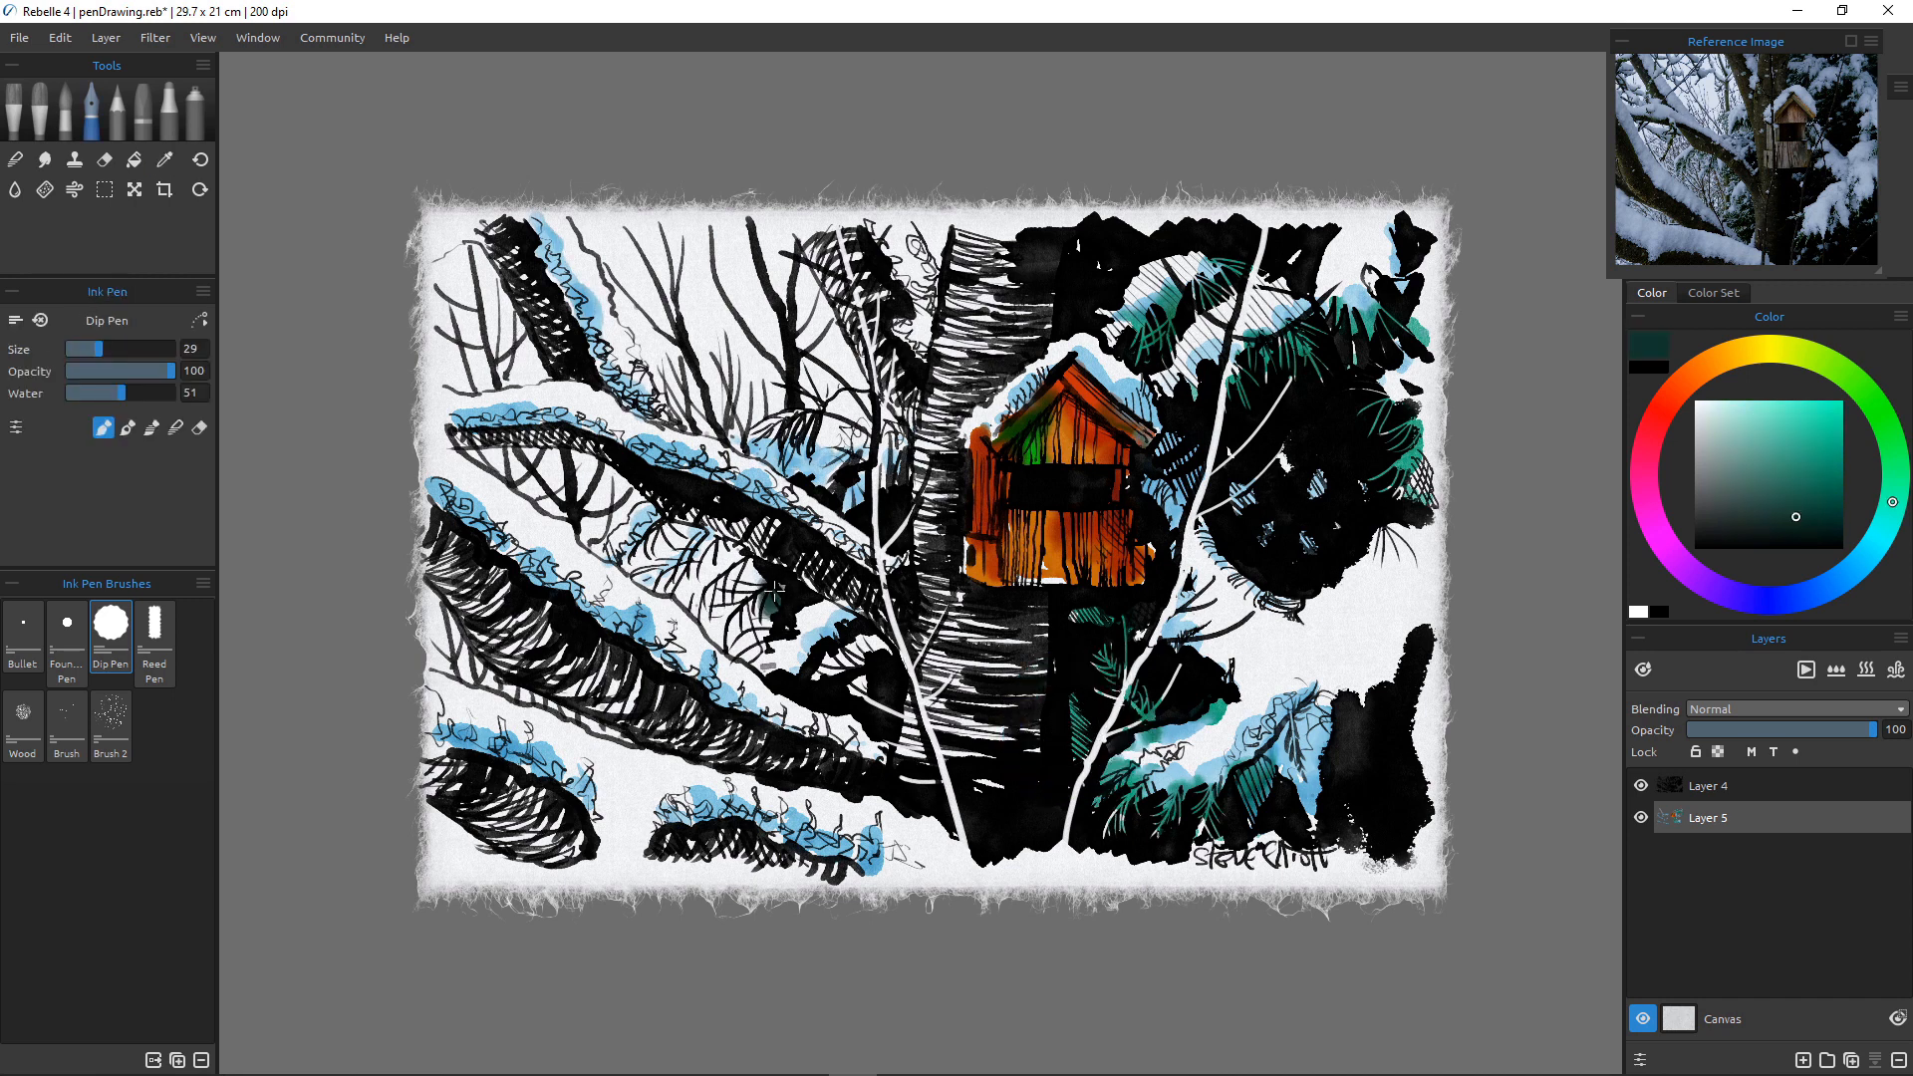
key("ctrl+z")
key("ctrl+z")
Sample the teal green from the lower-right foliage and tint the foliage left of the trunk, above and below the long snowy branch.
left_click(1207, 718, "alt")
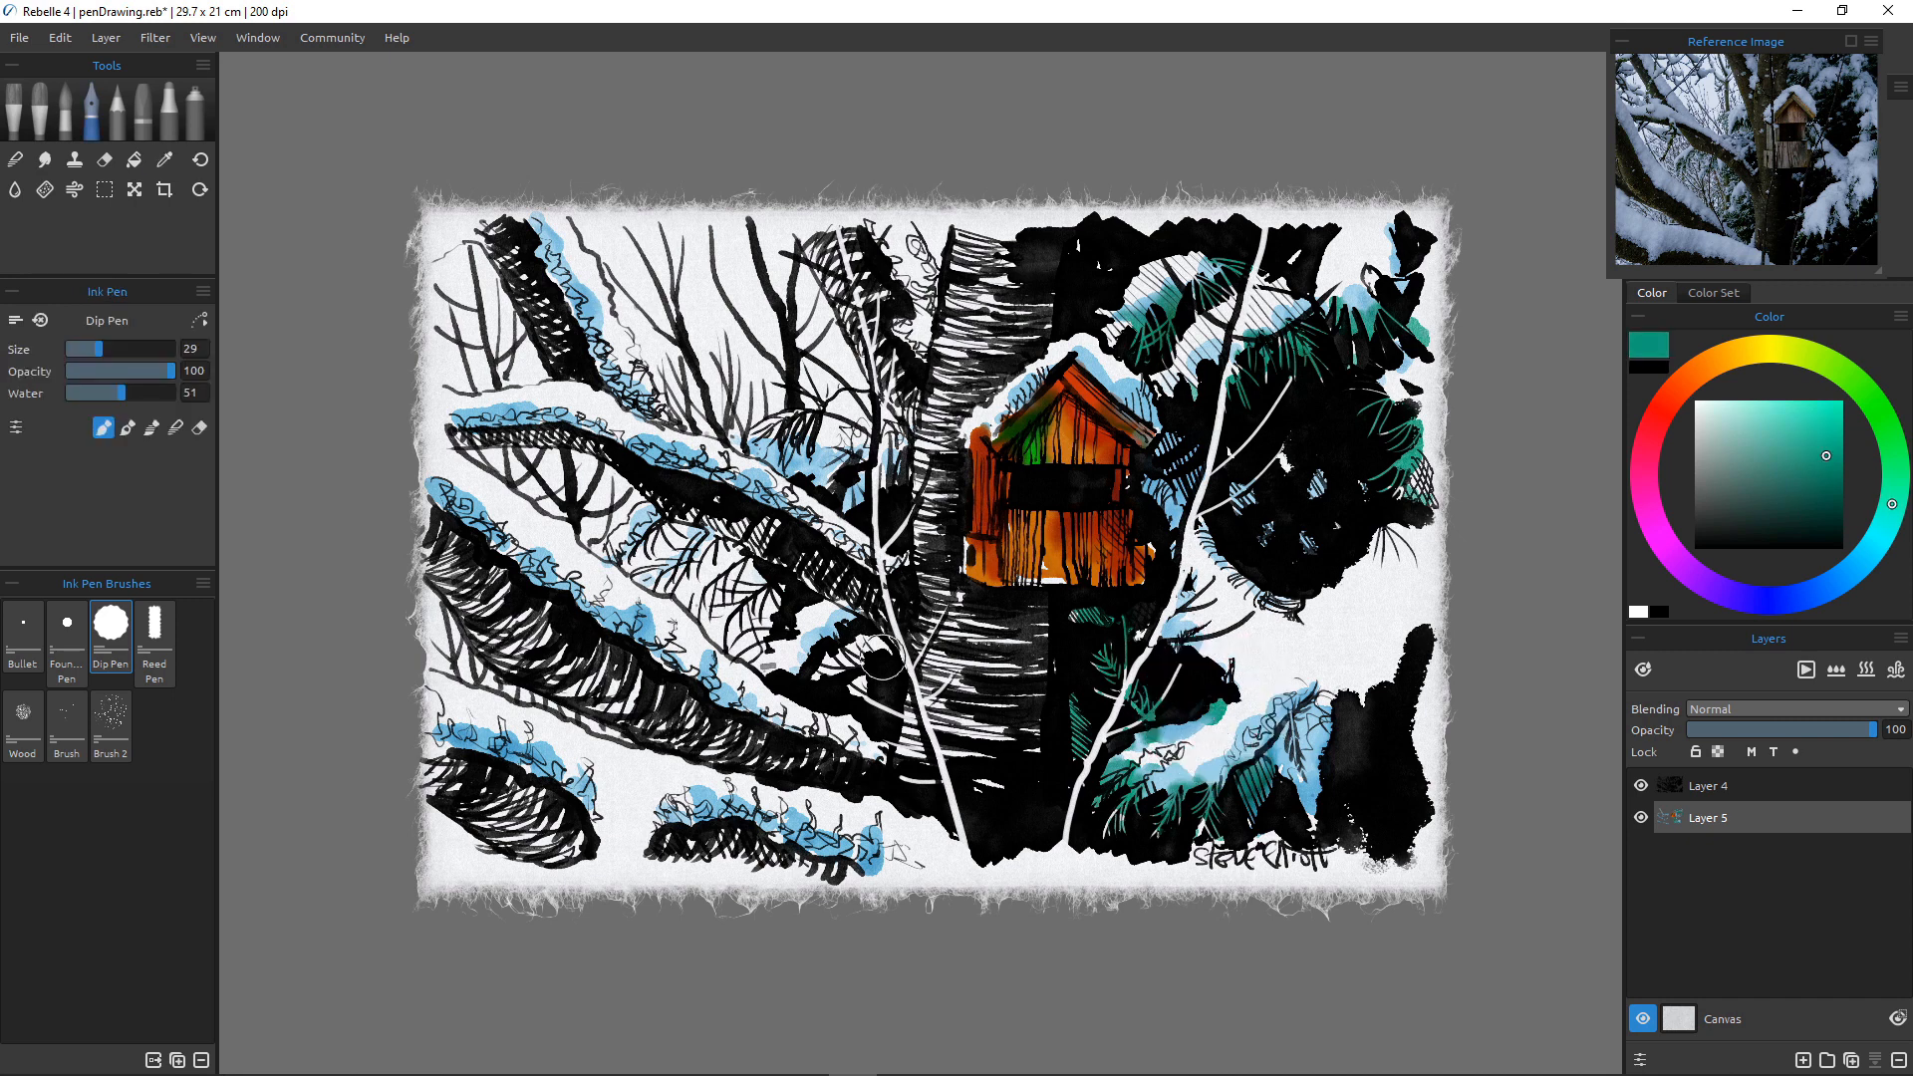
mouse_move(765, 593)
left_mouse_down()
mouse_move(730, 635)
mouse_move(722, 610)
mouse_move(703, 618)
mouse_move(729, 556)
mouse_move(766, 574)
left_mouse_up()
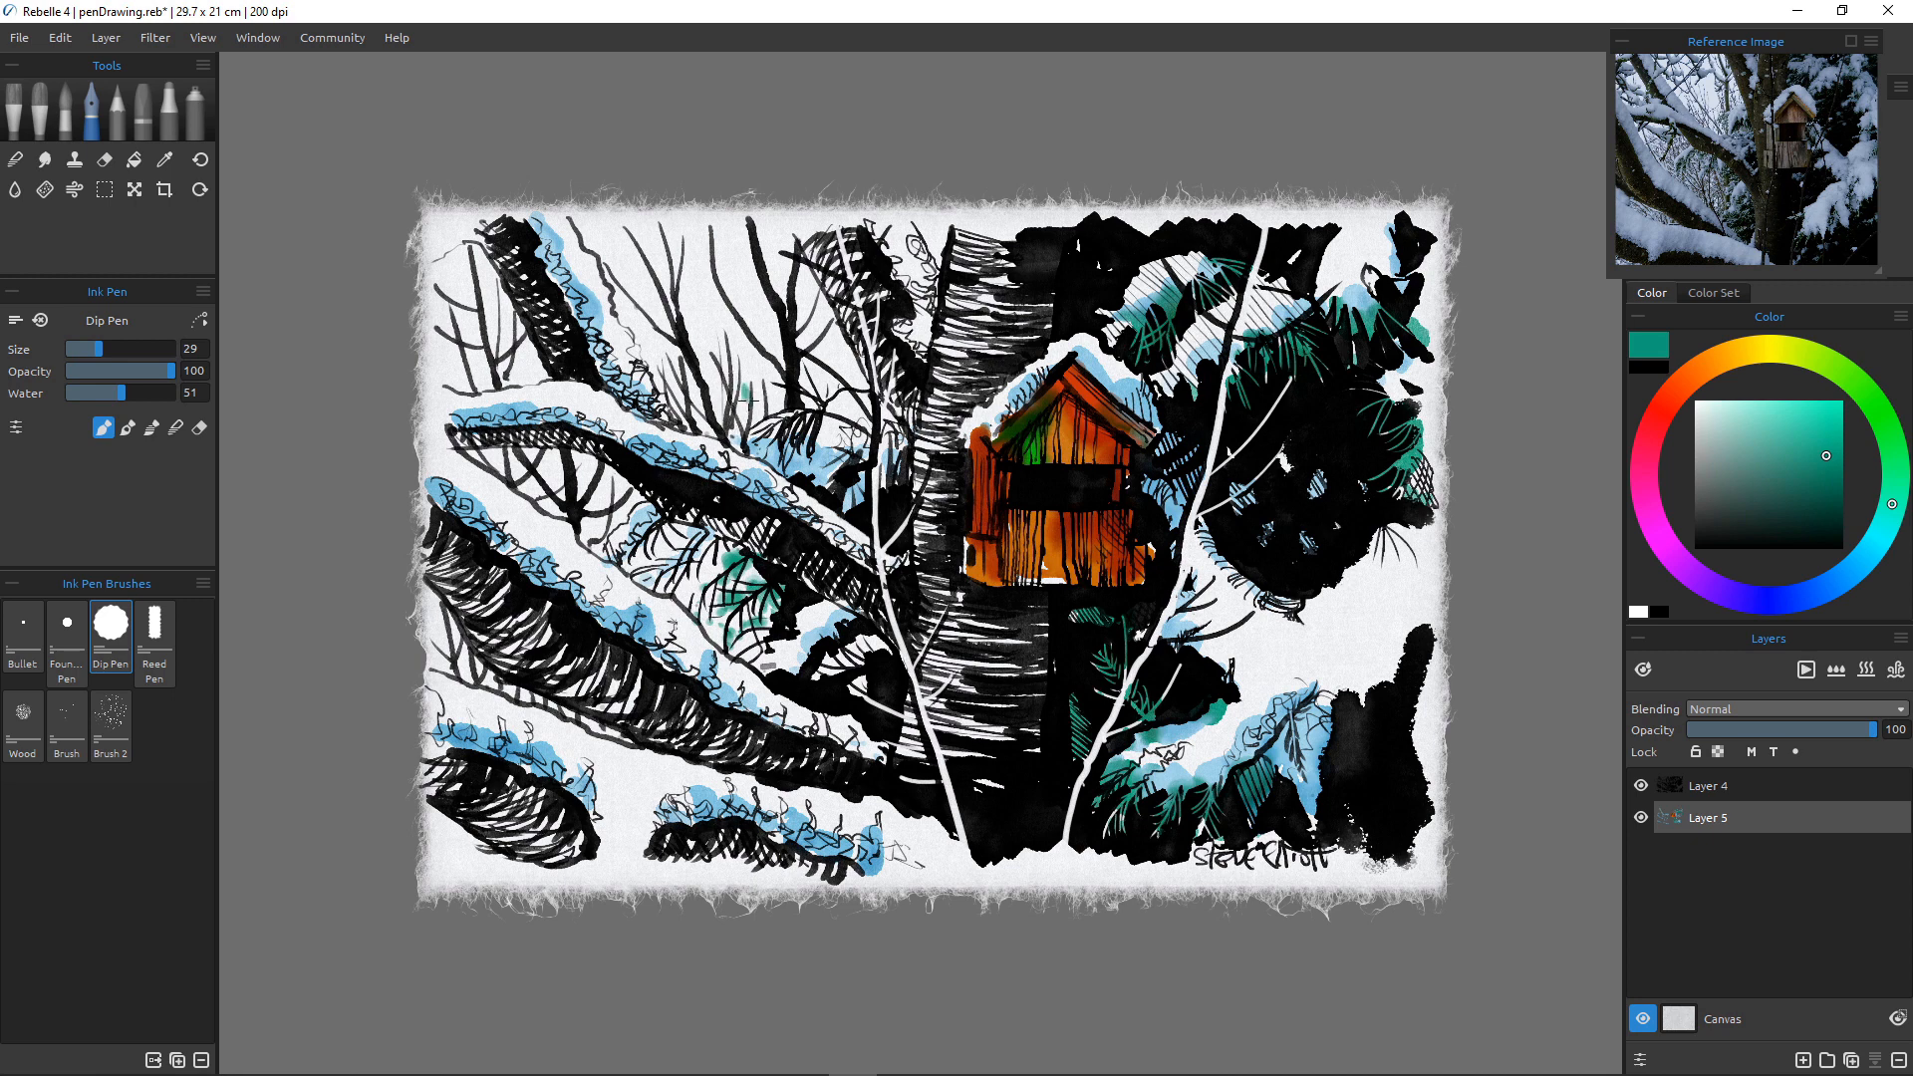
mouse_move(757, 377)
left_mouse_down()
mouse_move(746, 434)
mouse_move(769, 413)
mouse_move(857, 438)
mouse_move(787, 439)
left_mouse_up()
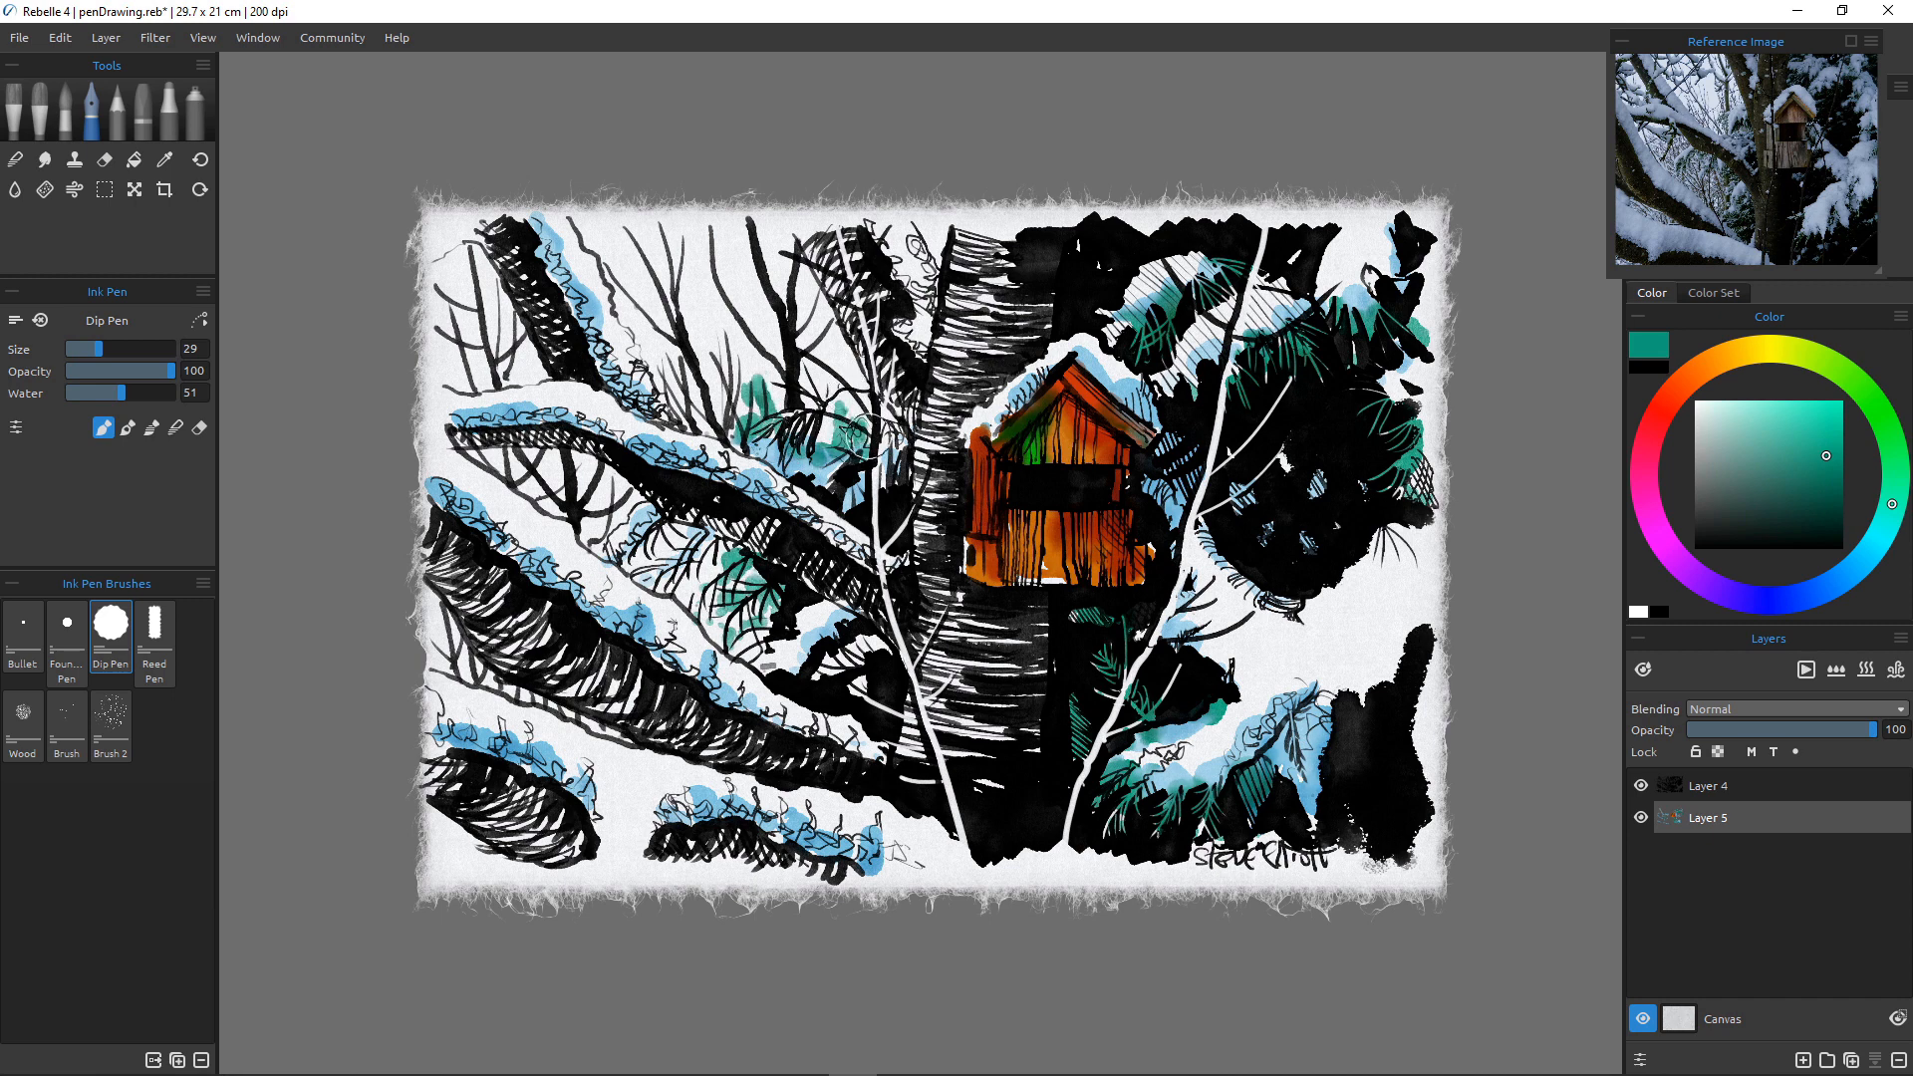
left_click_drag(885, 436, 882, 484)
mouse_move(732, 419)
left_mouse_down()
mouse_move(740, 443)
mouse_move(722, 437)
left_mouse_up()
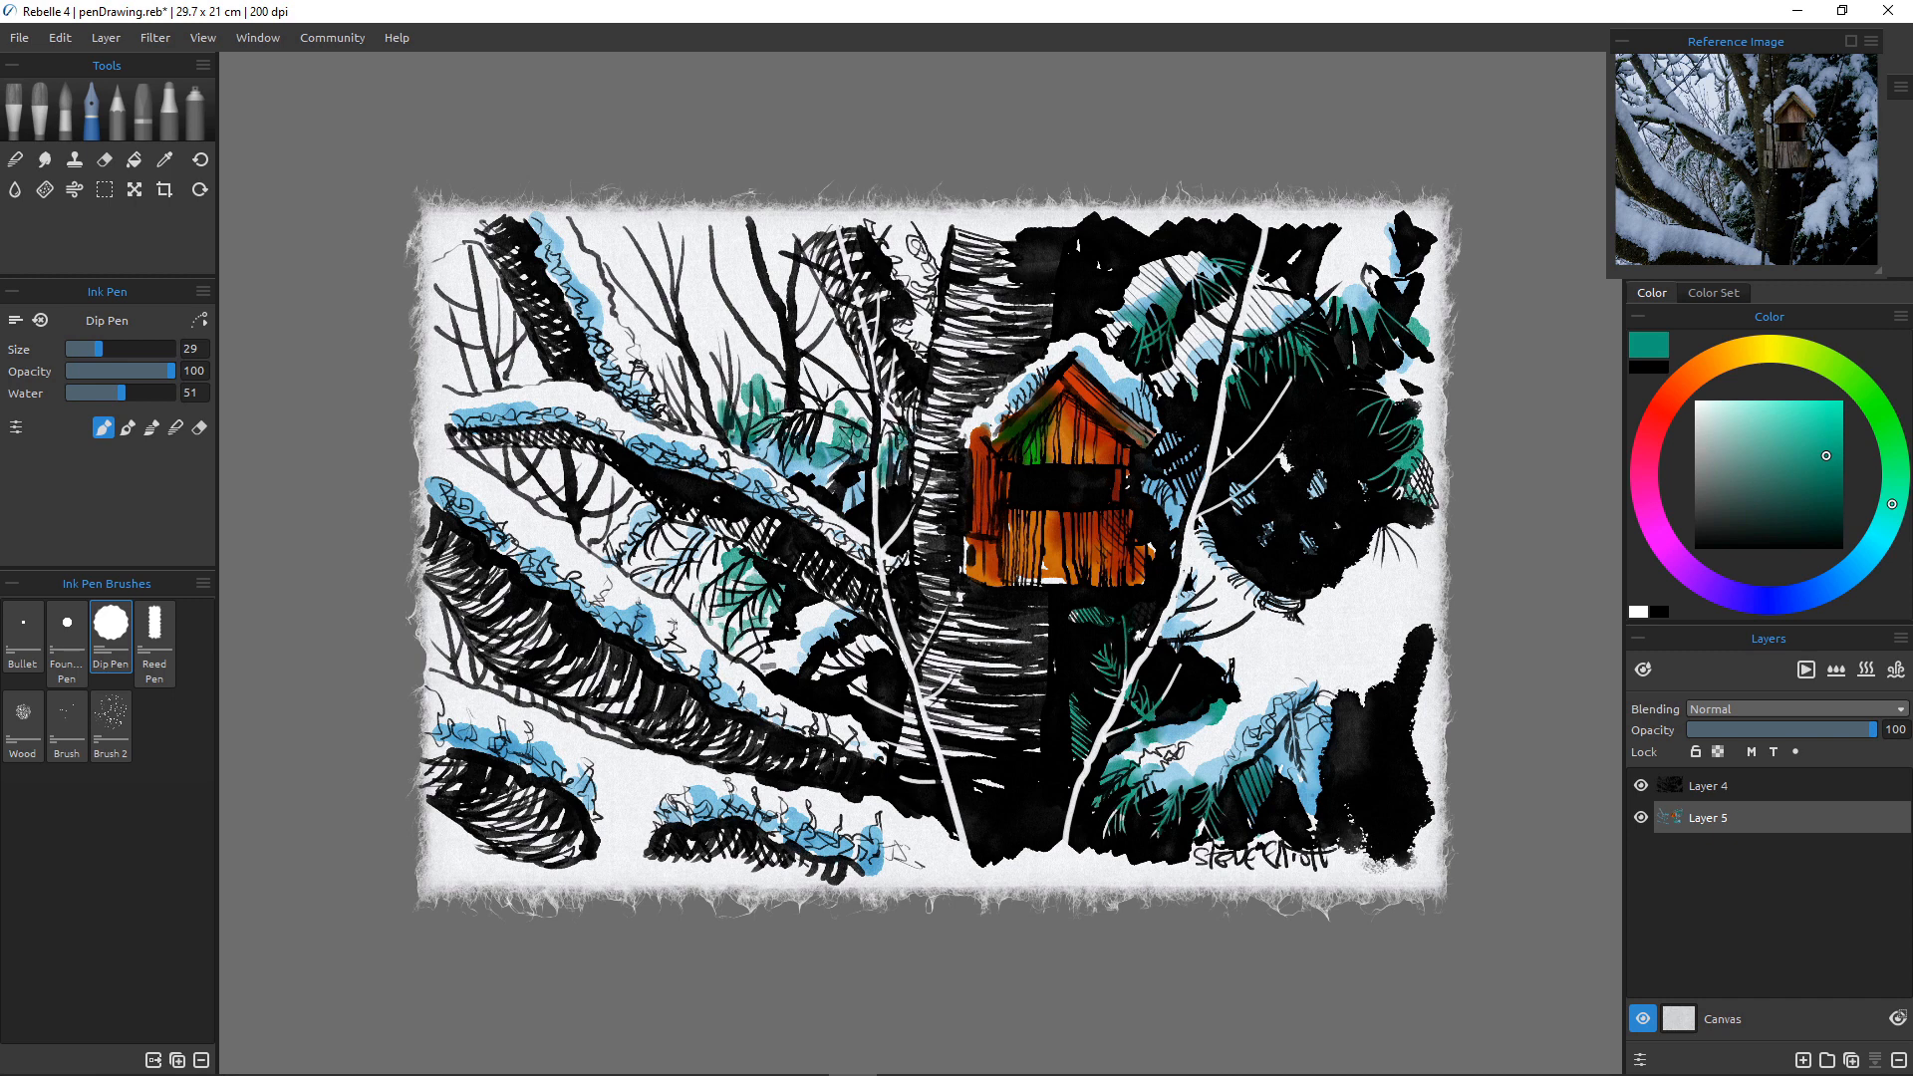
Extend the teal green further left around the long snowy branch and into the gap beneath the large branch under it.
left_click_drag(692, 419, 651, 370)
mouse_move(650, 566)
left_mouse_down()
mouse_move(660, 590)
mouse_move(688, 558)
mouse_move(723, 638)
mouse_move(762, 643)
mouse_move(742, 646)
mouse_move(740, 610)
mouse_move(771, 618)
mouse_move(721, 600)
mouse_move(598, 588)
left_mouse_up()
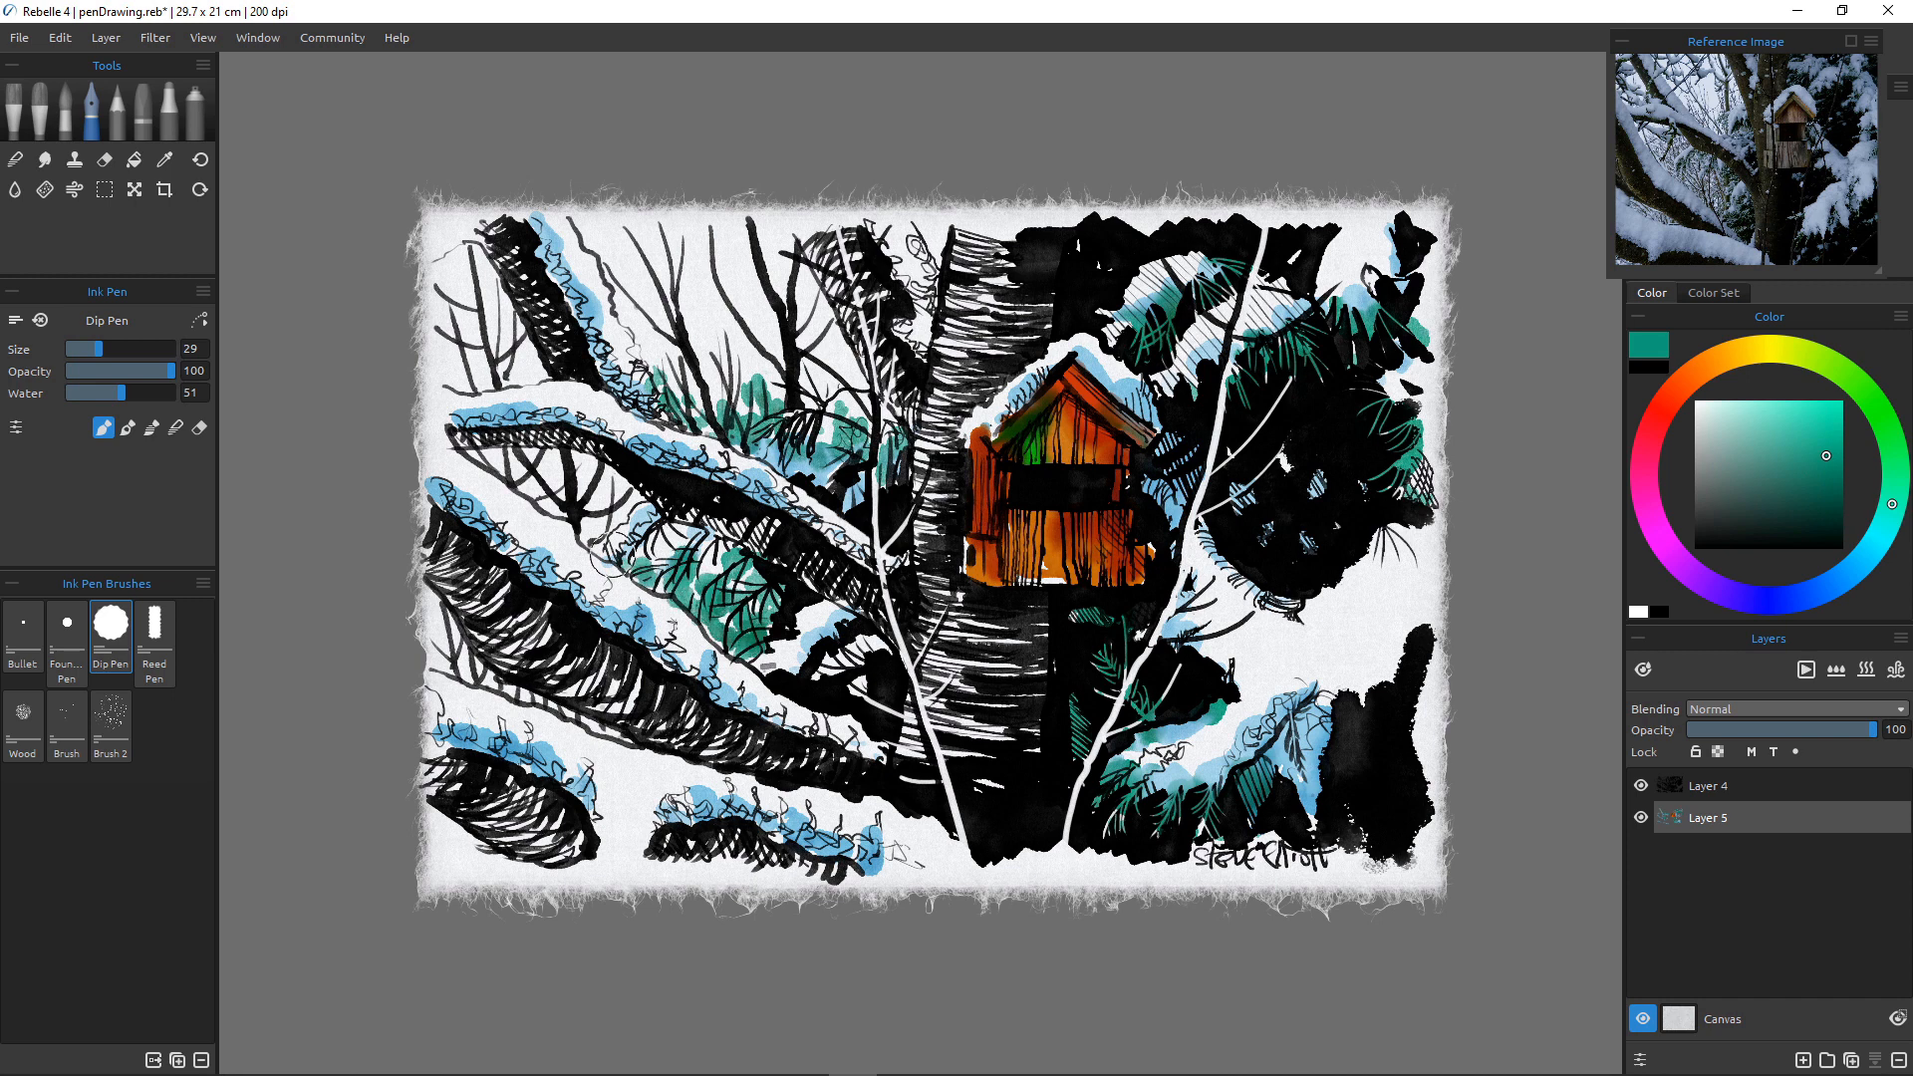
left_click_drag(468, 677, 626, 739)
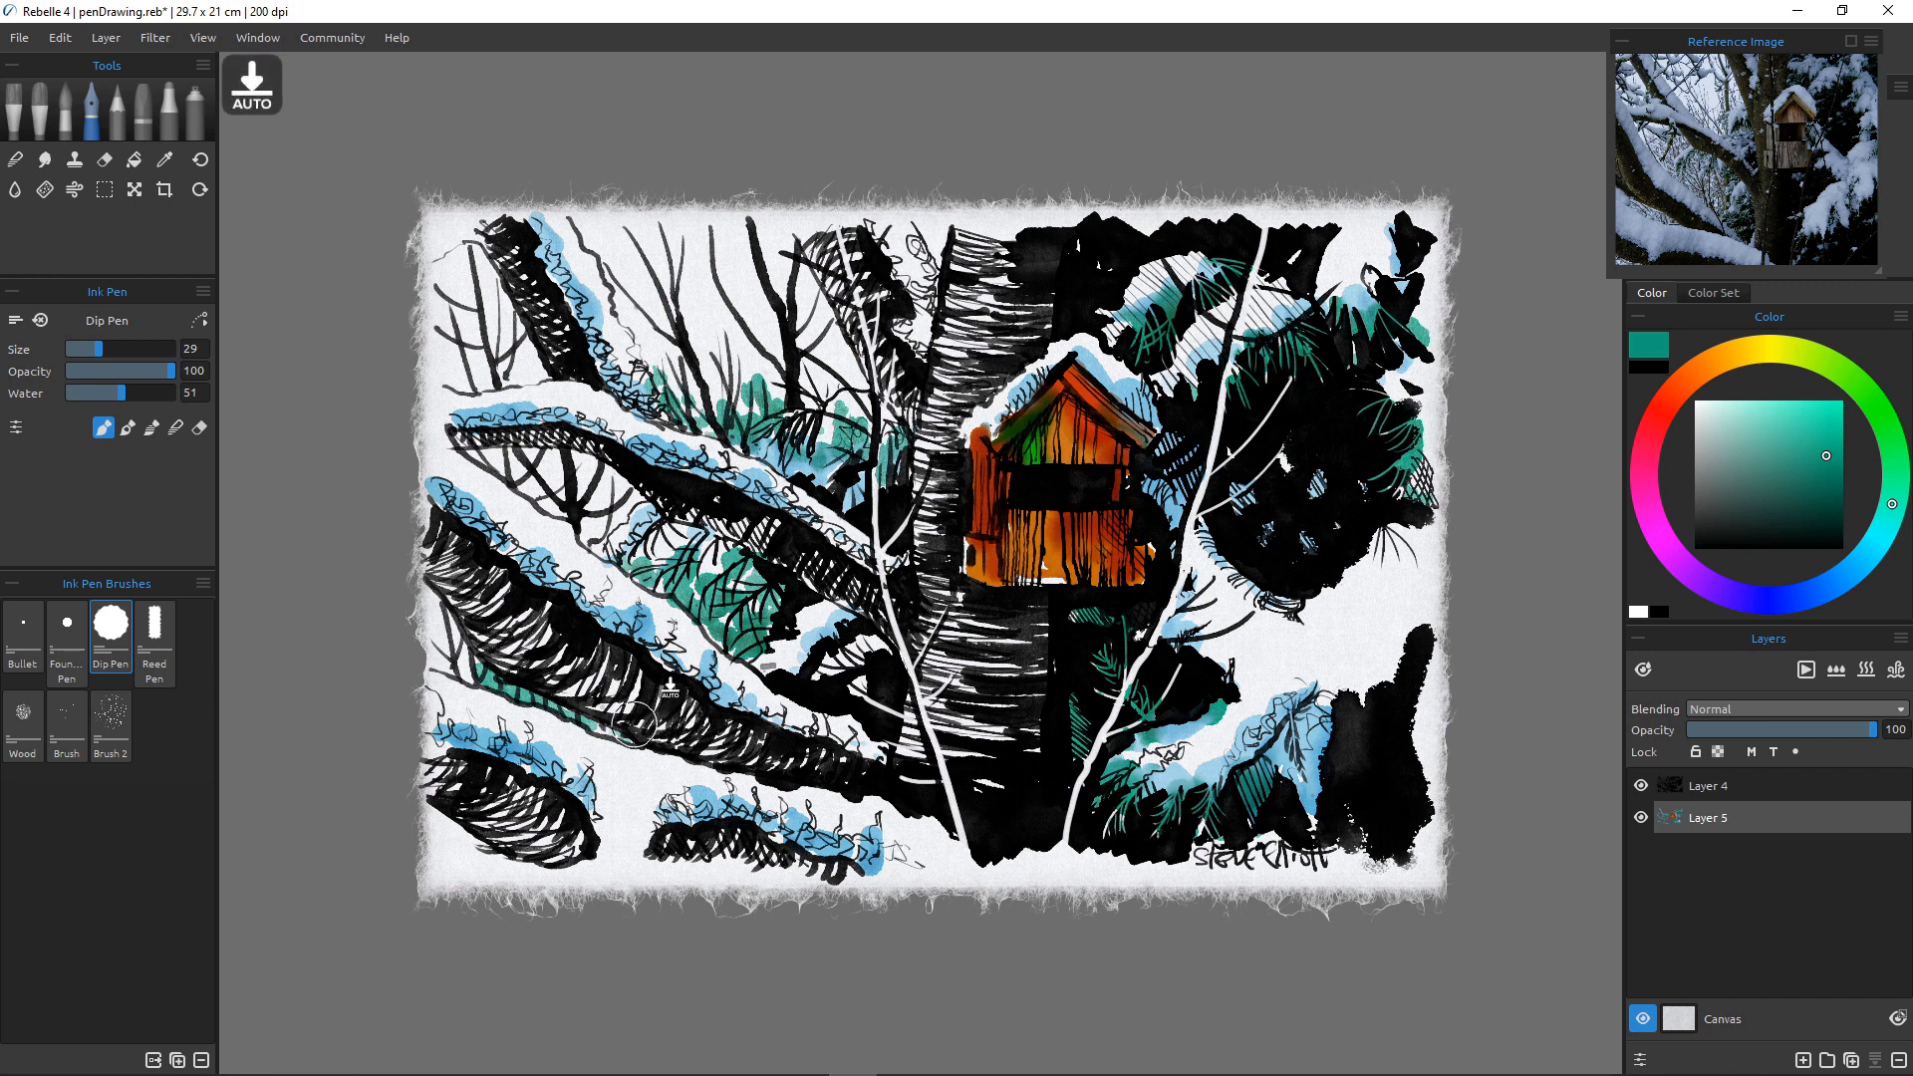
Choose a dark golden brown and tint the bark of the trunk, the long snowy branch and the two upper branches left of the trunk.
left_click_drag(1827, 456, 1831, 479)
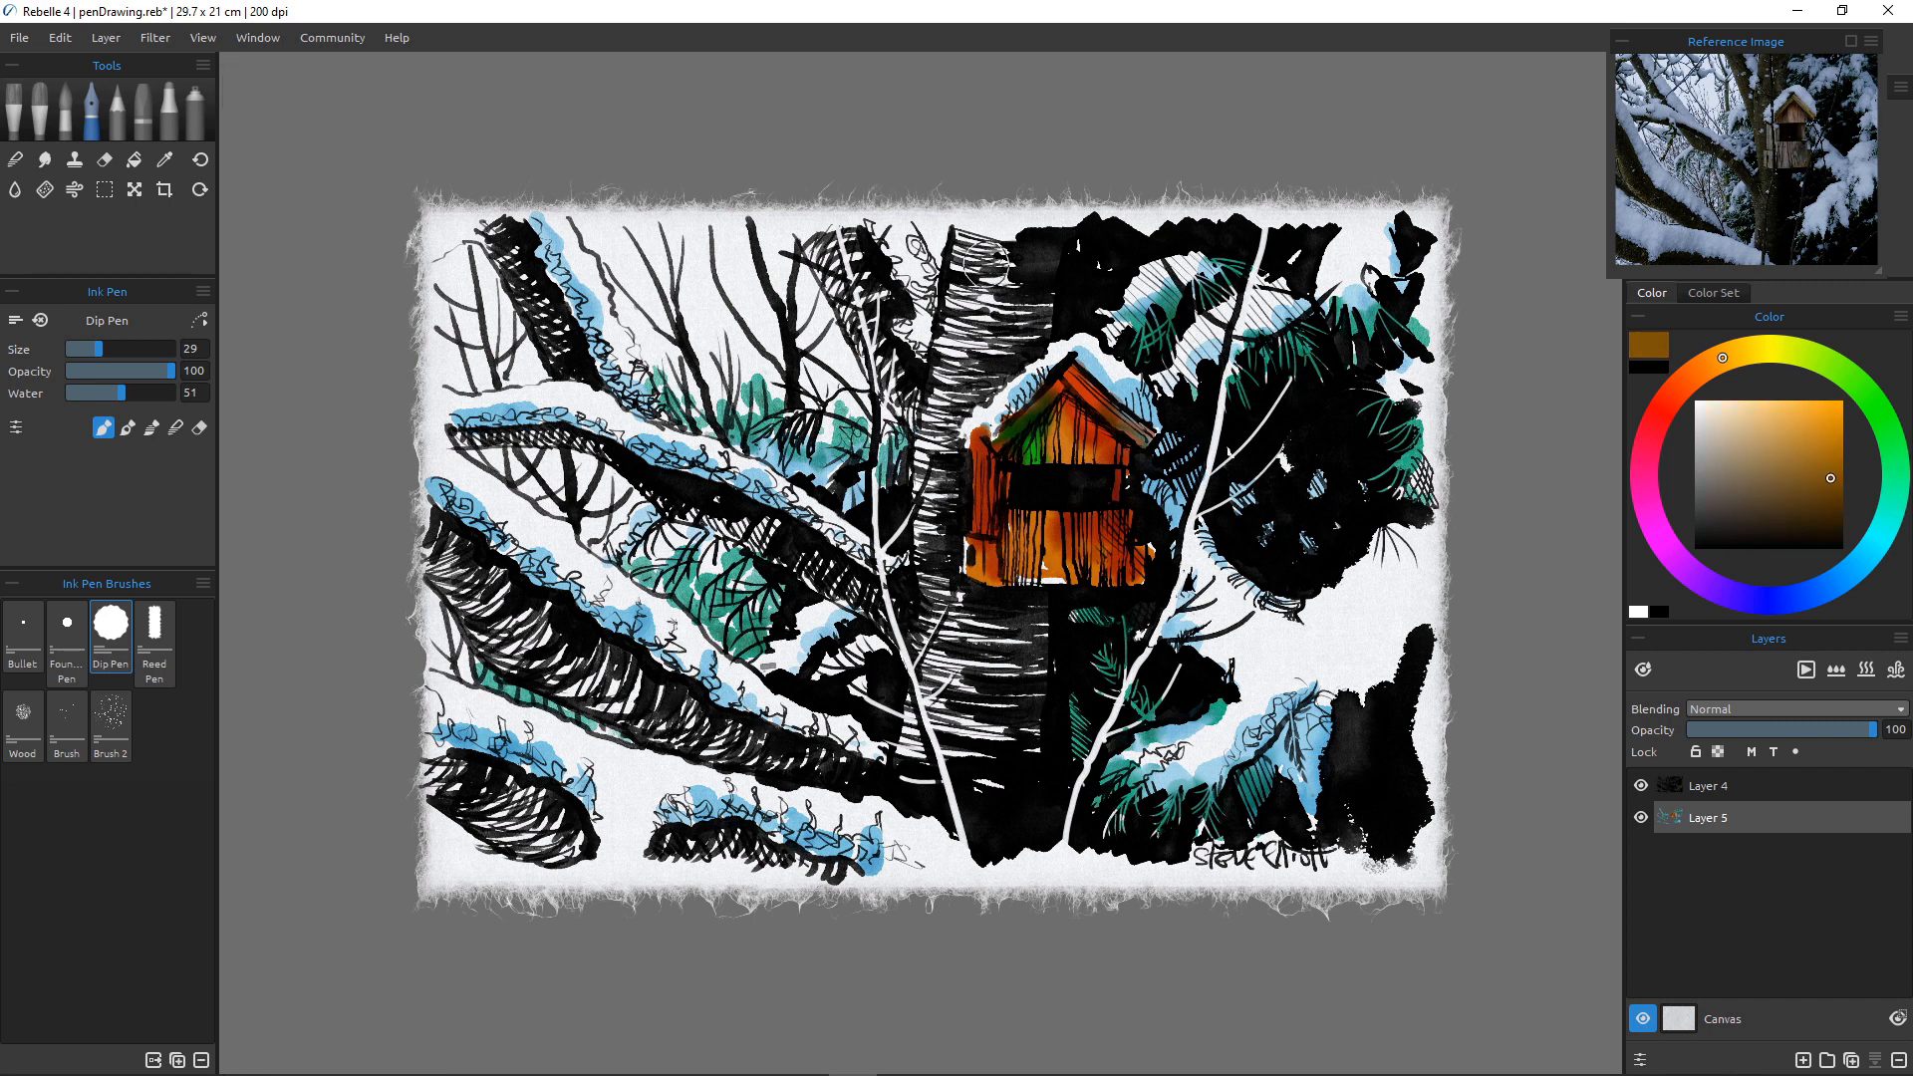
mouse_move(981, 248)
left_mouse_down()
mouse_move(966, 284)
mouse_move(1025, 291)
mouse_move(972, 291)
mouse_move(975, 377)
mouse_move(941, 375)
mouse_move(934, 457)
mouse_move(962, 443)
mouse_move(919, 491)
mouse_move(956, 586)
mouse_move(1009, 605)
mouse_move(948, 607)
mouse_move(958, 637)
mouse_move(929, 682)
mouse_move(959, 650)
mouse_move(968, 680)
mouse_move(952, 691)
mouse_move(956, 664)
mouse_move(950, 778)
mouse_move(922, 766)
mouse_move(977, 733)
mouse_move(1032, 736)
mouse_move(971, 749)
mouse_move(999, 788)
mouse_move(987, 665)
mouse_move(955, 634)
mouse_move(999, 692)
mouse_move(983, 696)
mouse_move(989, 662)
mouse_move(978, 724)
left_mouse_up()
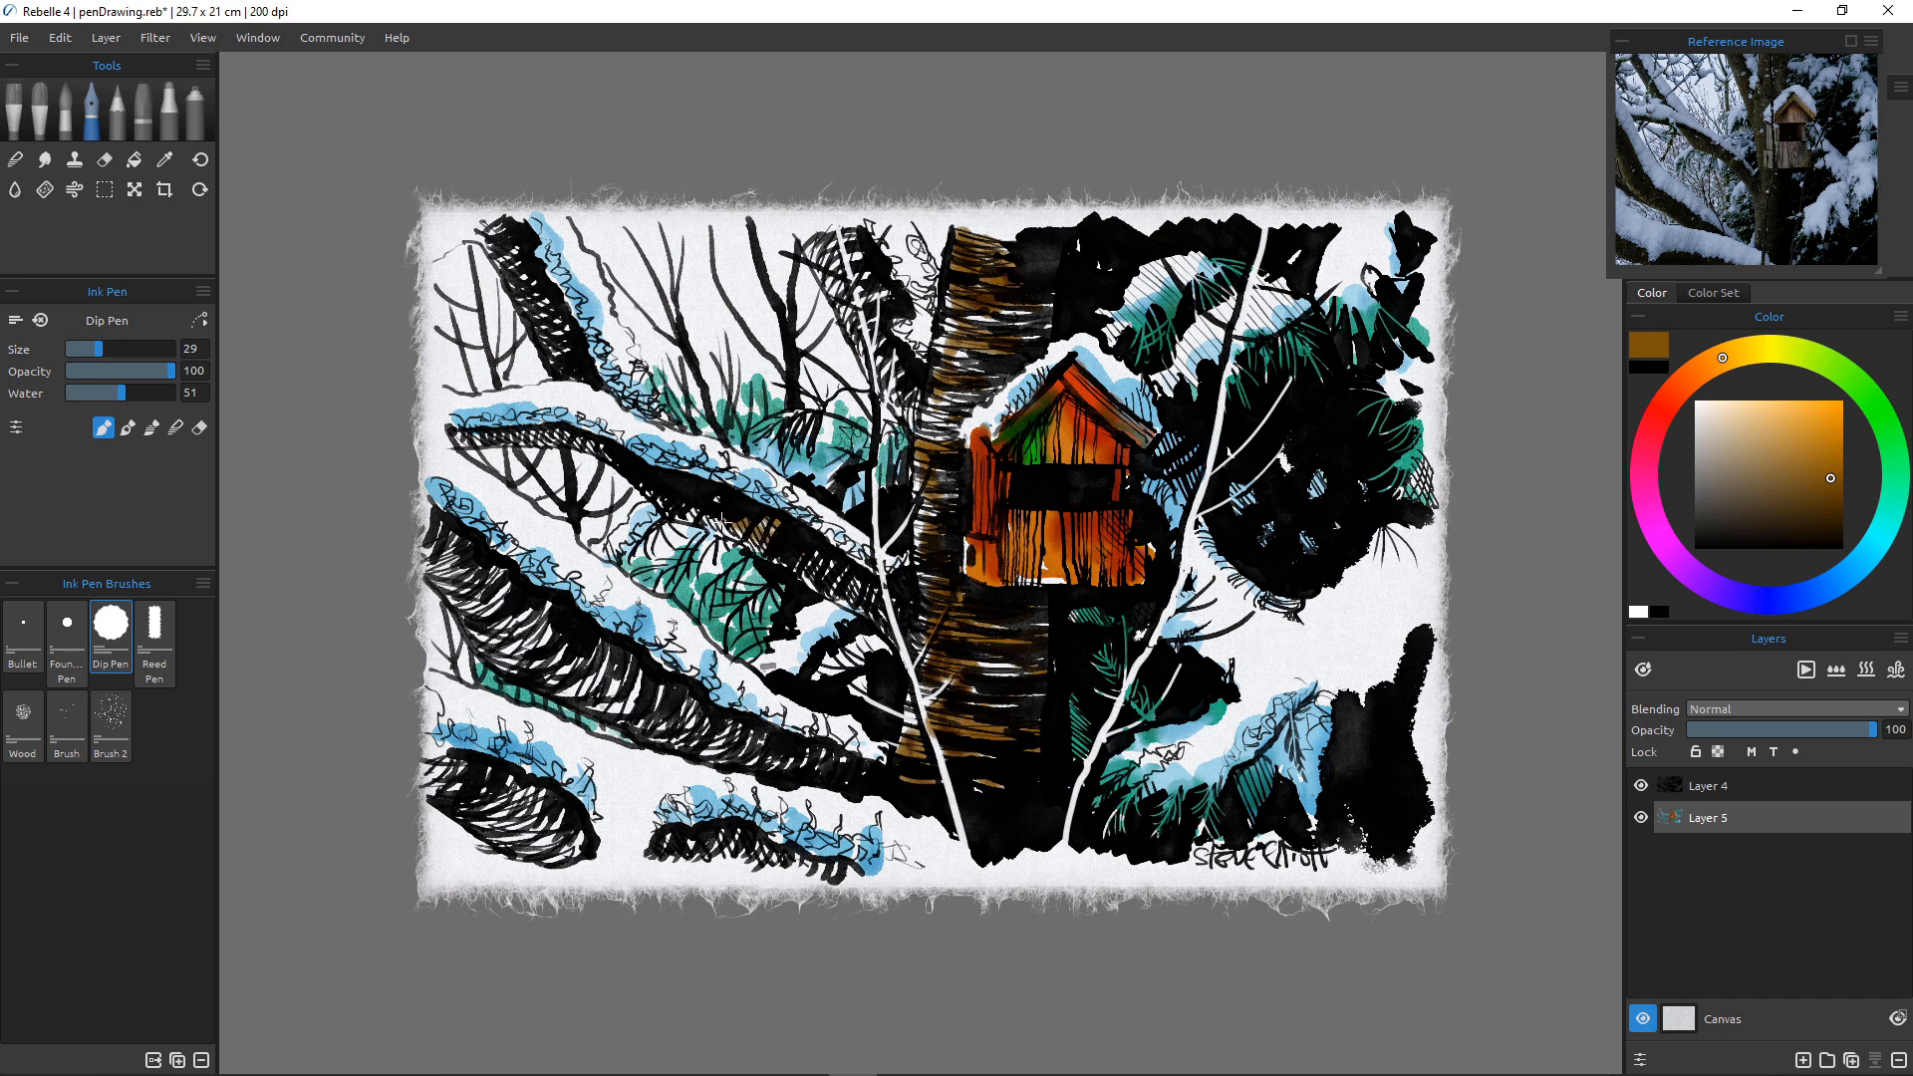
left_click_drag(723, 515, 876, 619)
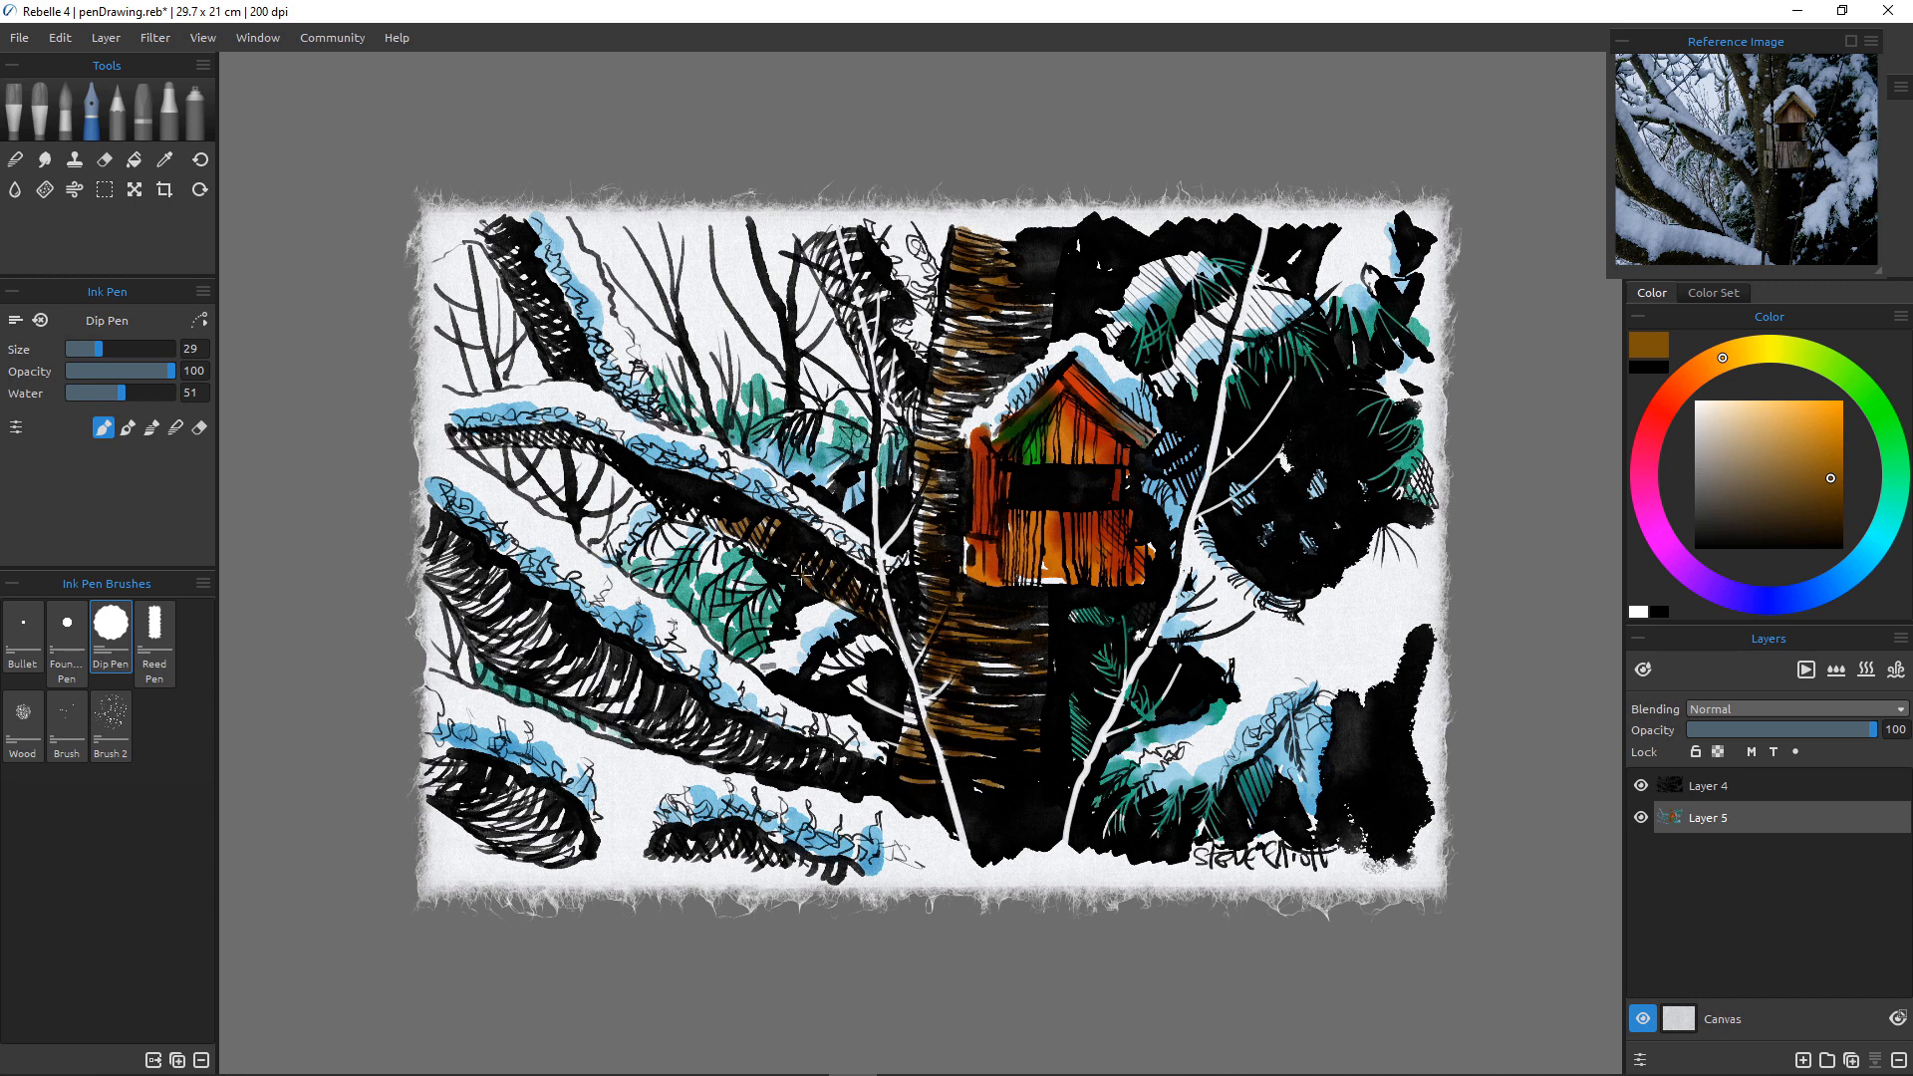
mouse_move(708, 519)
left_mouse_down()
mouse_move(556, 434)
mouse_move(603, 454)
mouse_move(491, 435)
left_mouse_up()
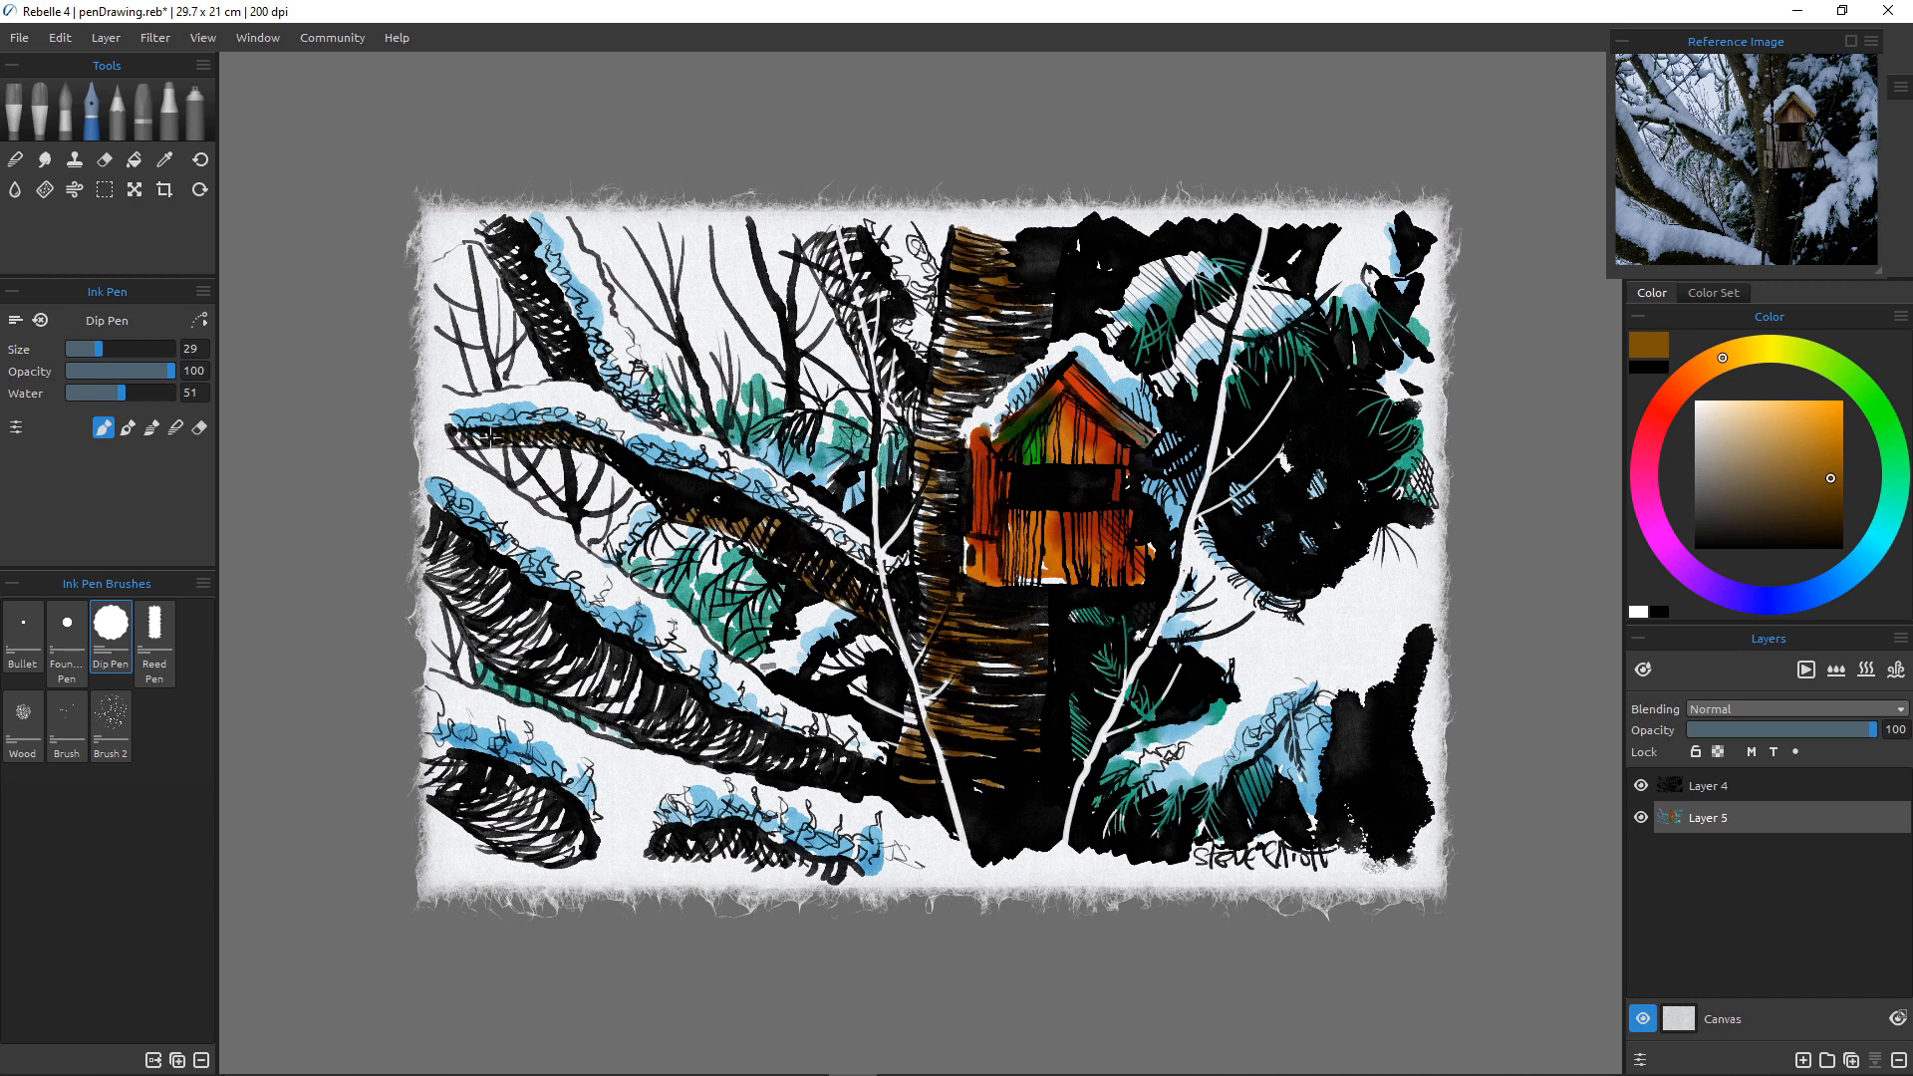
left_click_drag(492, 237, 566, 354)
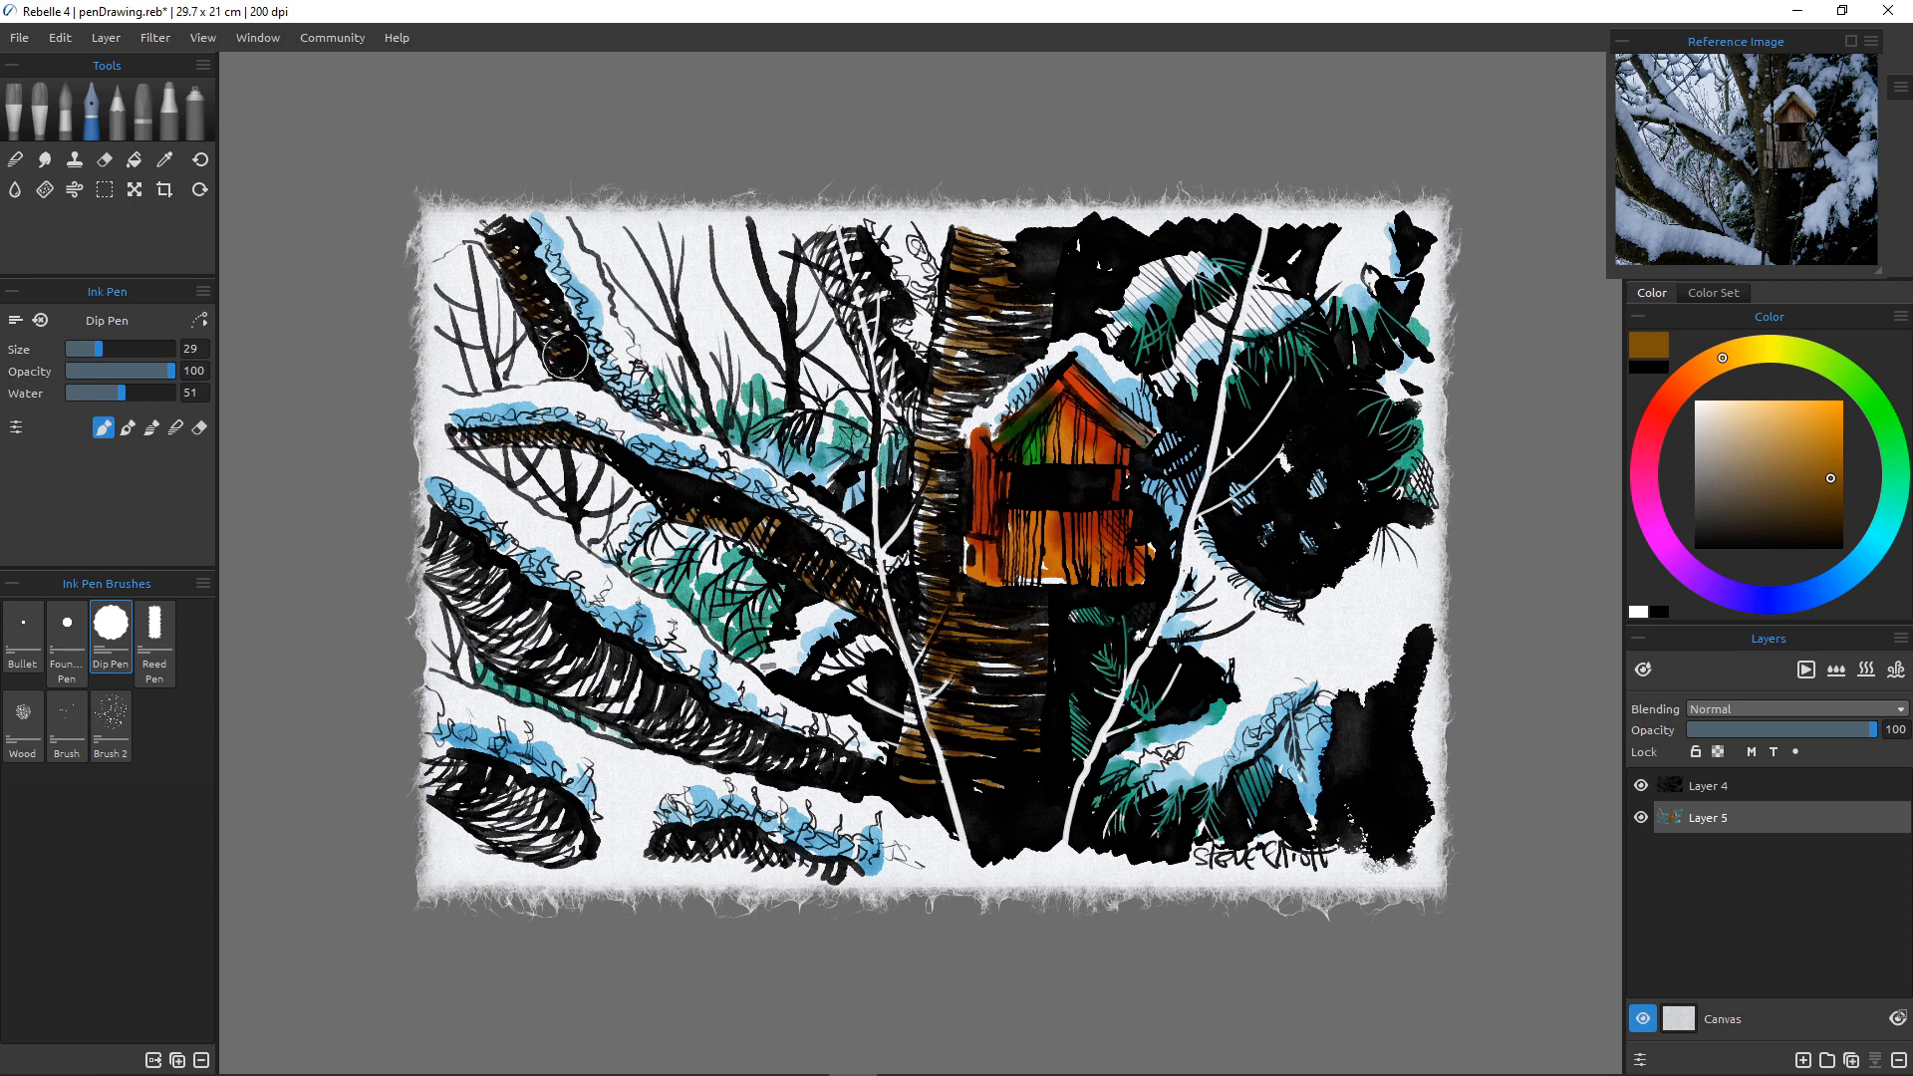
mouse_move(807, 230)
left_mouse_down()
mouse_move(875, 369)
mouse_move(856, 261)
mouse_move(902, 377)
left_mouse_up()
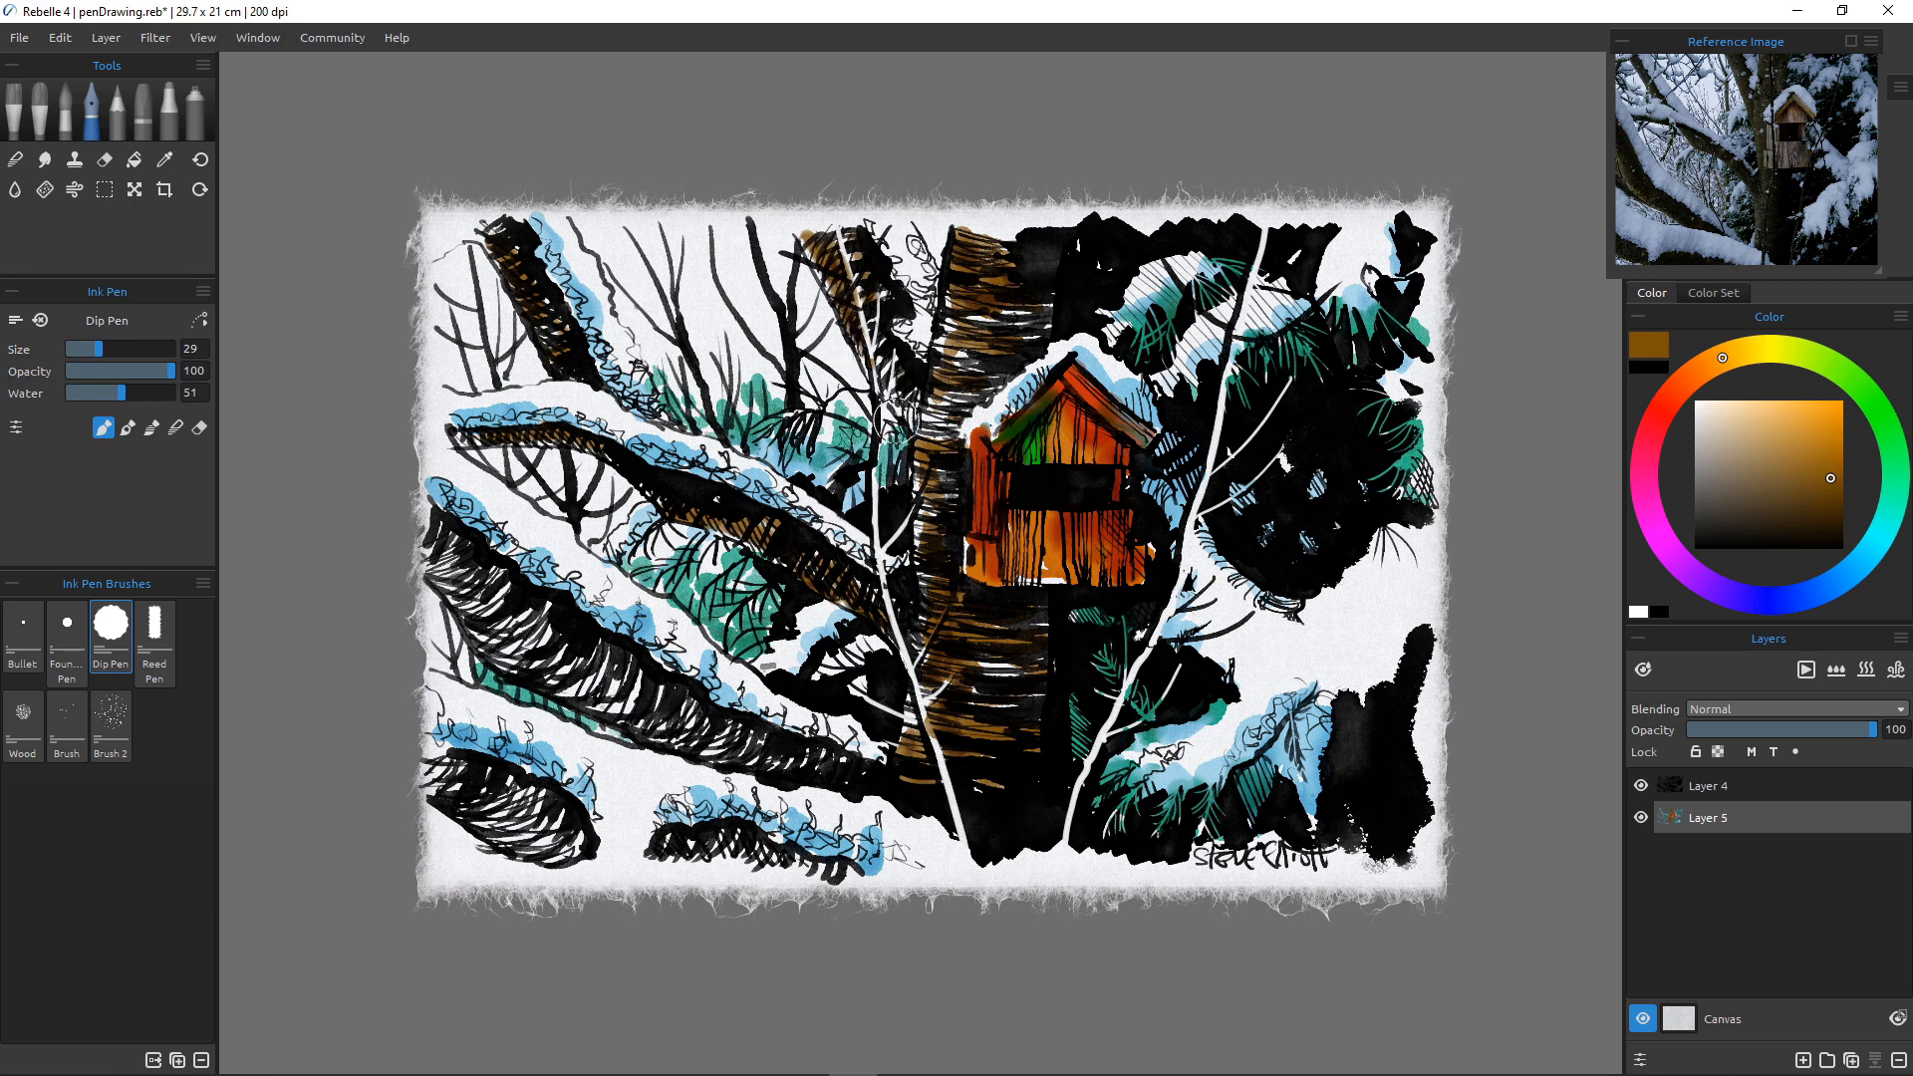
Tint the bark of the large left branch and the two short lower-left branches with the golden brown.
mouse_move(439, 554)
left_mouse_down()
mouse_move(536, 665)
mouse_move(517, 667)
mouse_move(623, 696)
mouse_move(626, 664)
mouse_move(784, 749)
left_mouse_up()
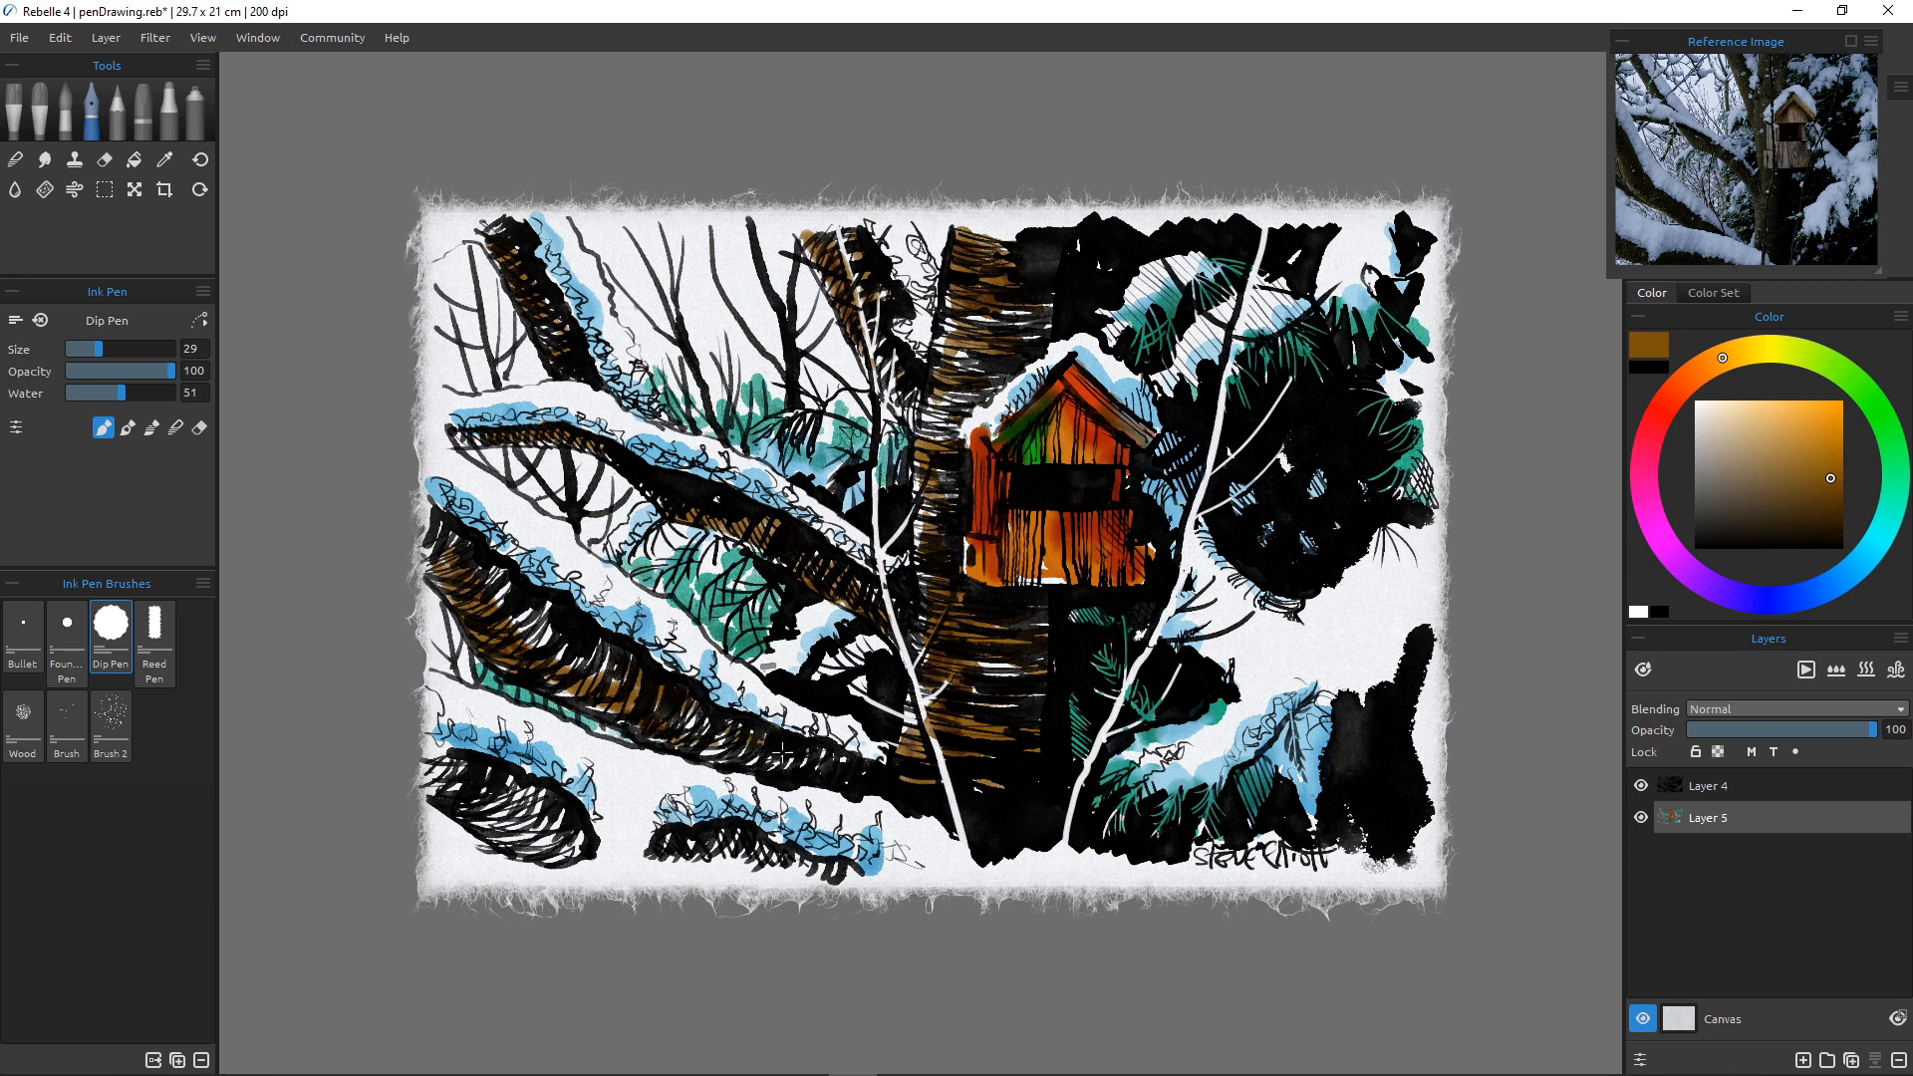
mouse_move(478, 781)
left_mouse_down()
mouse_move(536, 810)
mouse_move(578, 853)
left_mouse_up()
left_click_drag(480, 817, 568, 855)
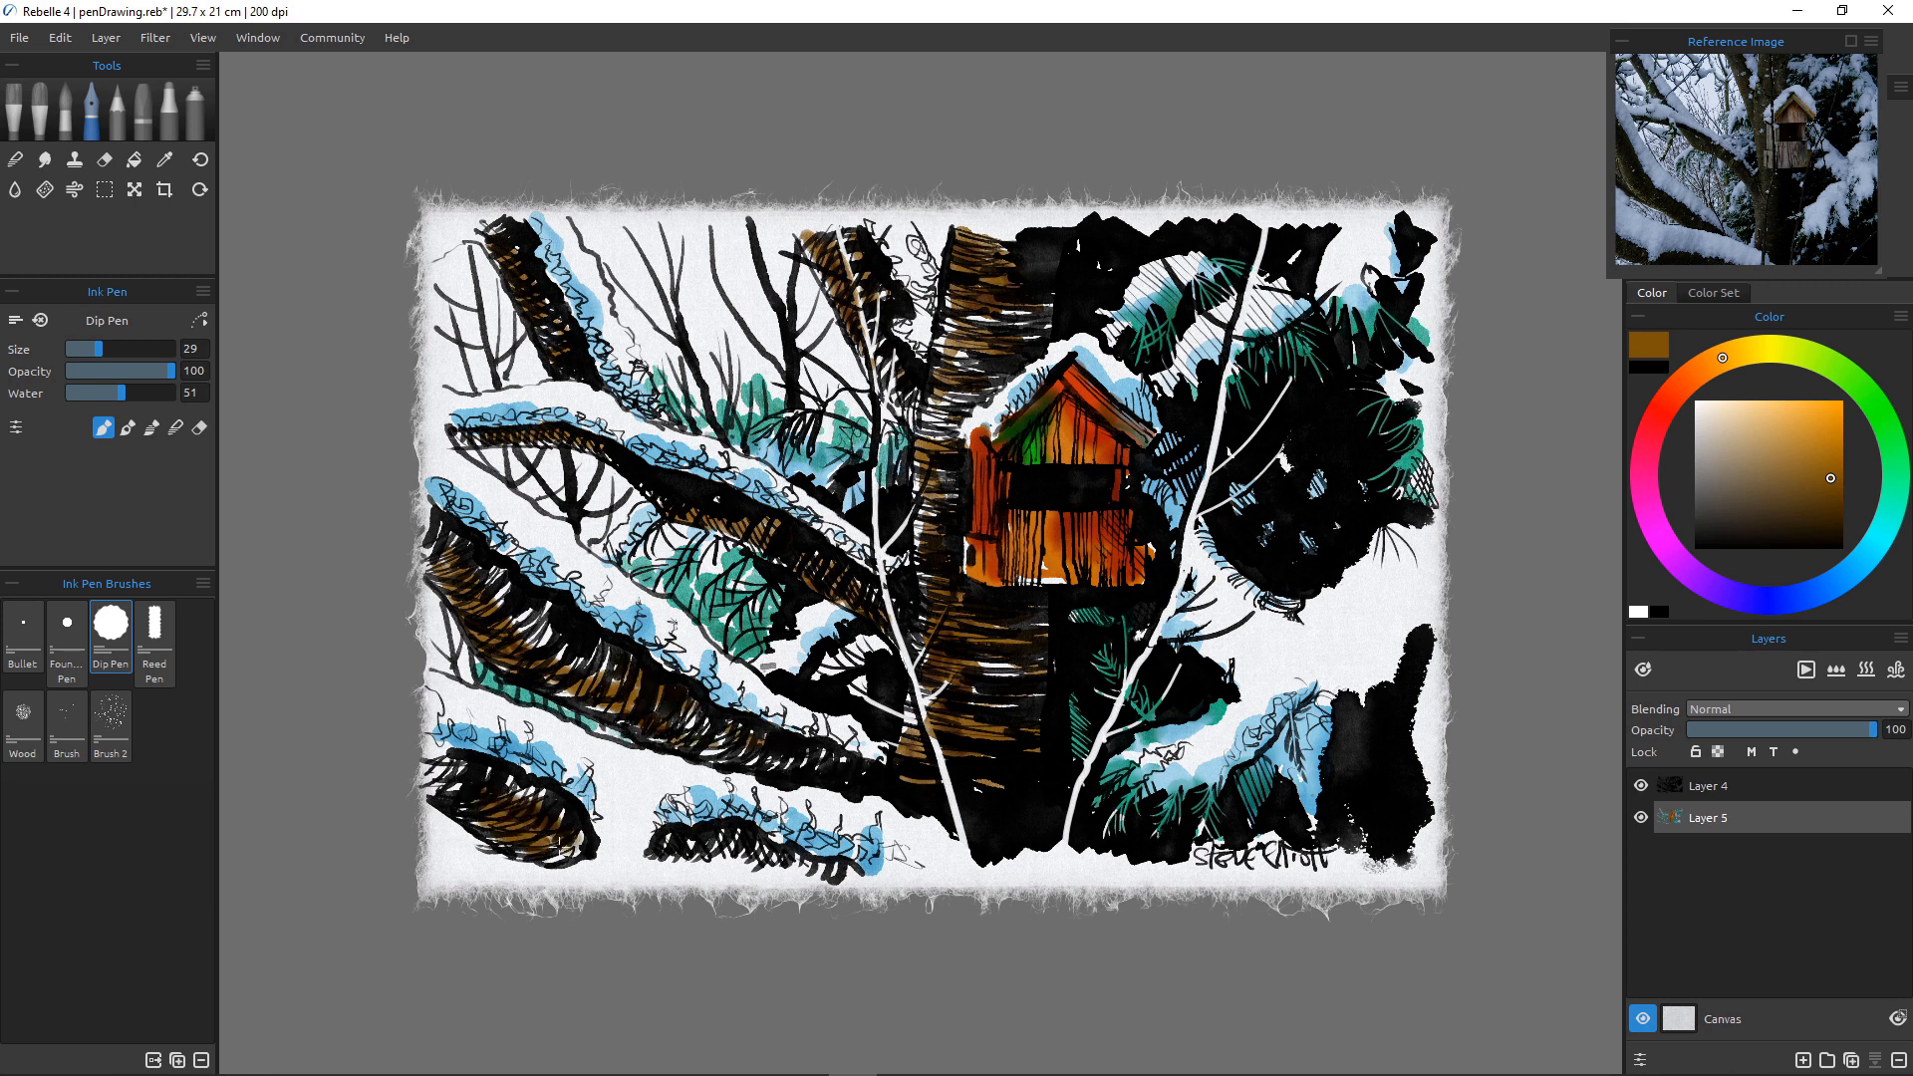
left_click_drag(427, 760, 471, 806)
left_click_drag(688, 845, 842, 853)
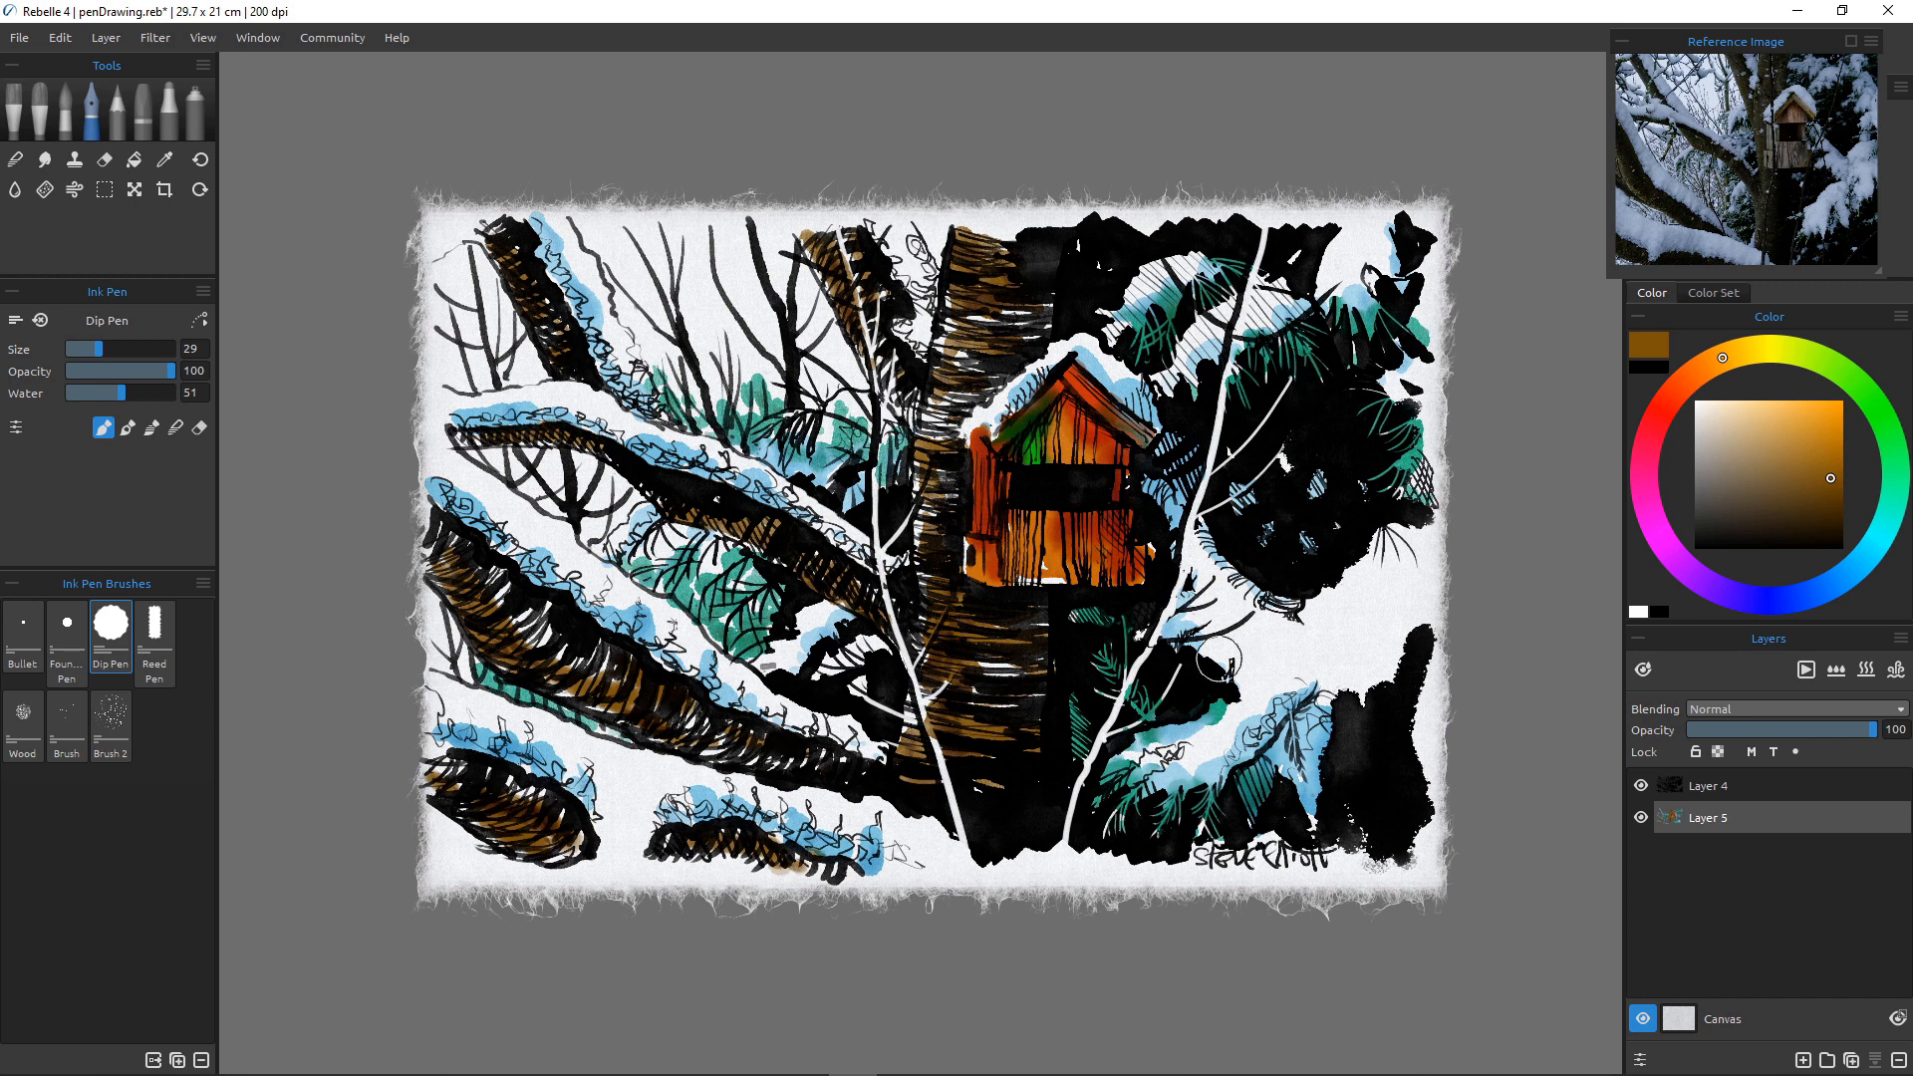
Choose a dark olive green and add mossy tones to the trunk and the upper branch joining it.
left_click(1885, 422)
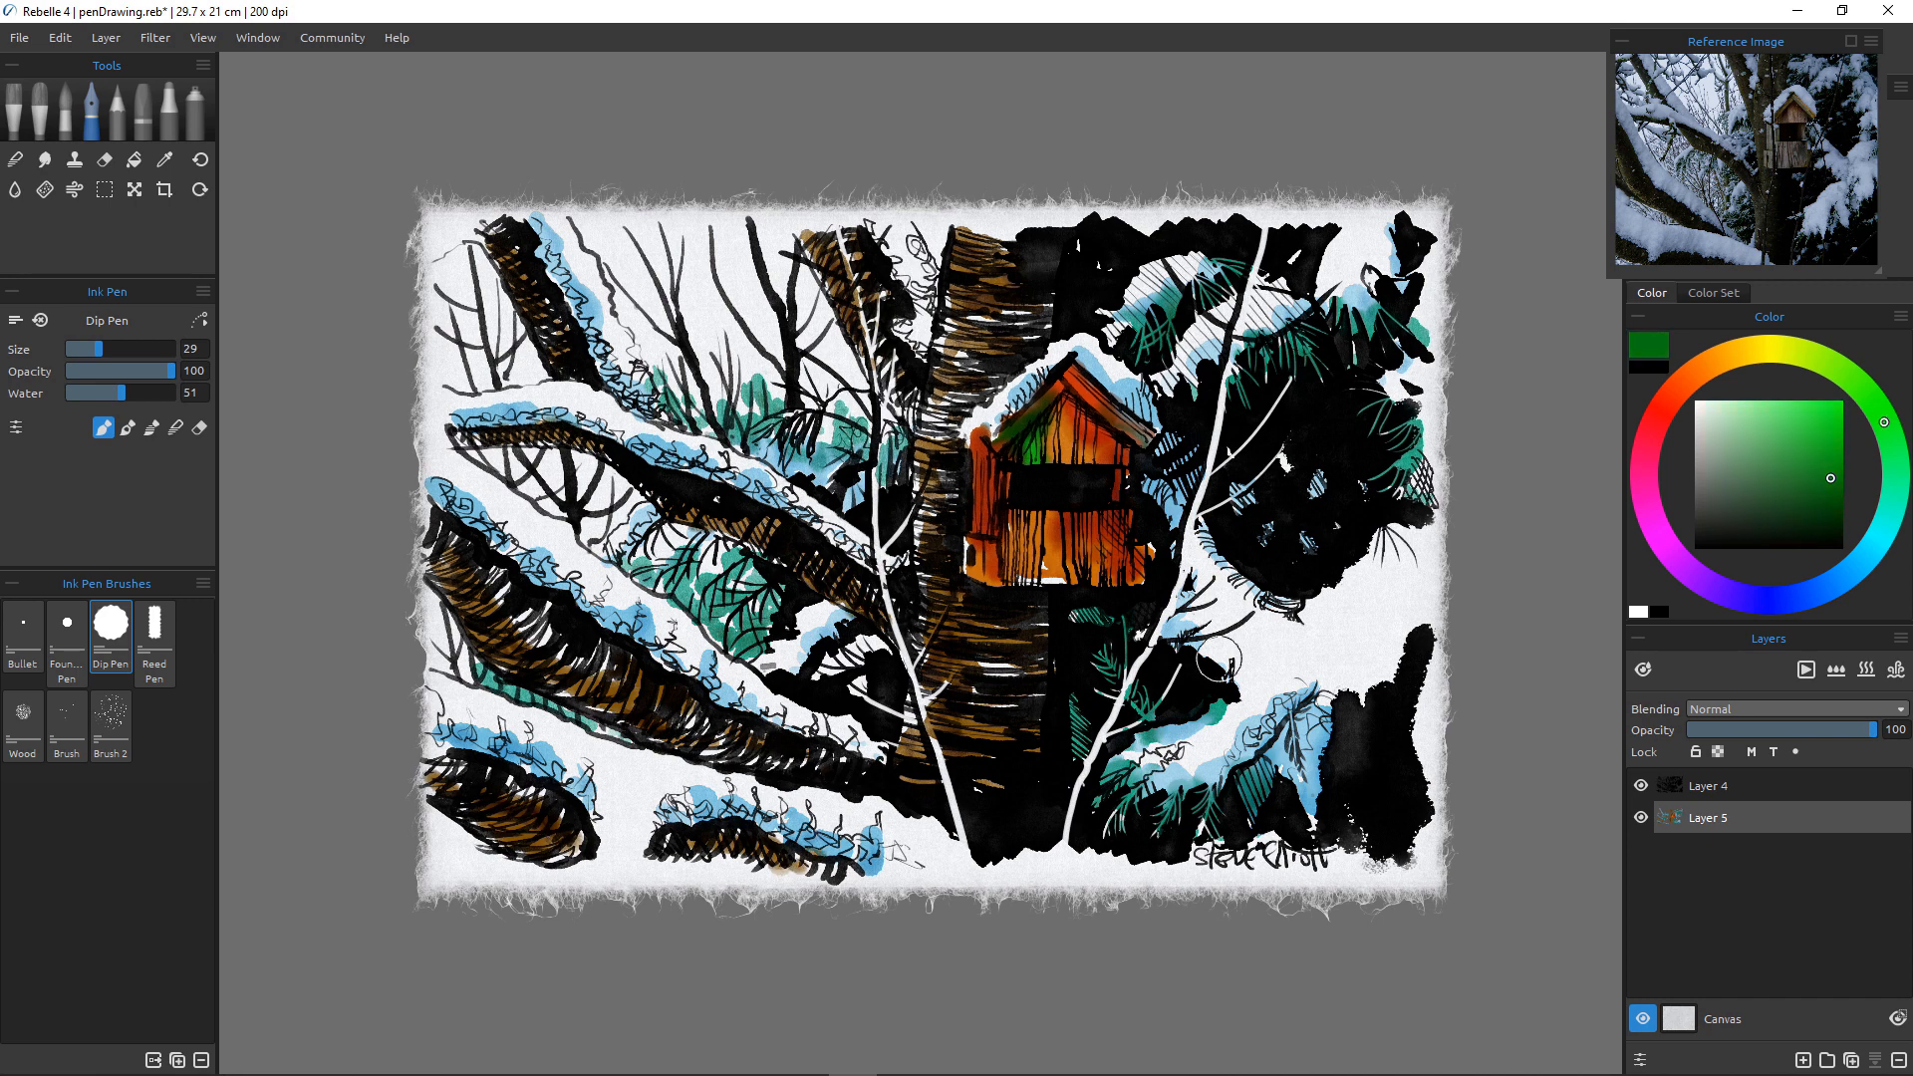
left_click(1826, 361)
left_click(1830, 493)
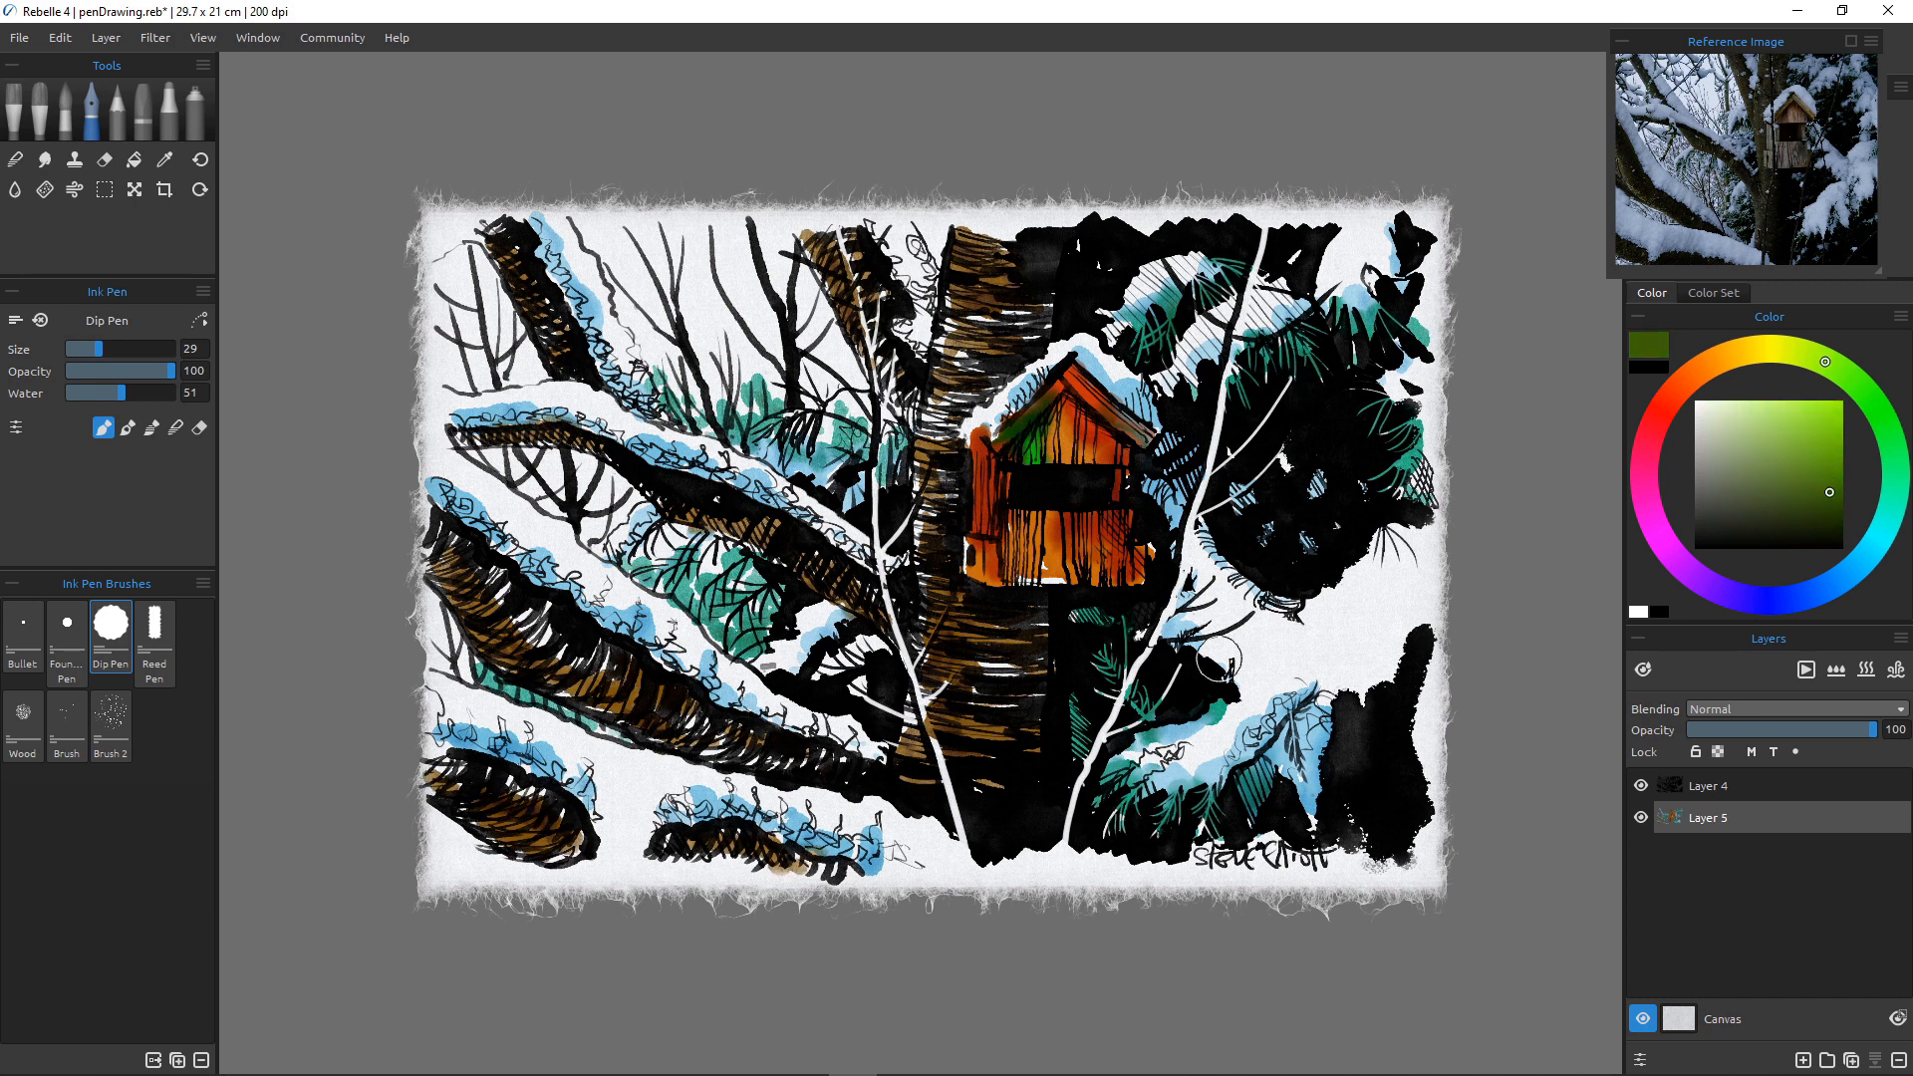
mouse_move(987, 343)
left_mouse_down()
mouse_move(944, 289)
mouse_move(947, 345)
mouse_move(970, 337)
mouse_move(940, 335)
mouse_move(938, 367)
mouse_move(1037, 326)
left_mouse_up()
mouse_move(922, 400)
left_mouse_down()
mouse_move(971, 385)
mouse_move(946, 391)
mouse_move(968, 379)
mouse_move(934, 430)
mouse_move(947, 473)
mouse_move(930, 489)
mouse_move(903, 376)
mouse_move(914, 389)
mouse_move(909, 409)
mouse_move(872, 317)
mouse_move(872, 271)
mouse_move(873, 289)
mouse_move(916, 238)
mouse_move(821, 289)
mouse_move(802, 228)
mouse_move(822, 289)
left_mouse_up()
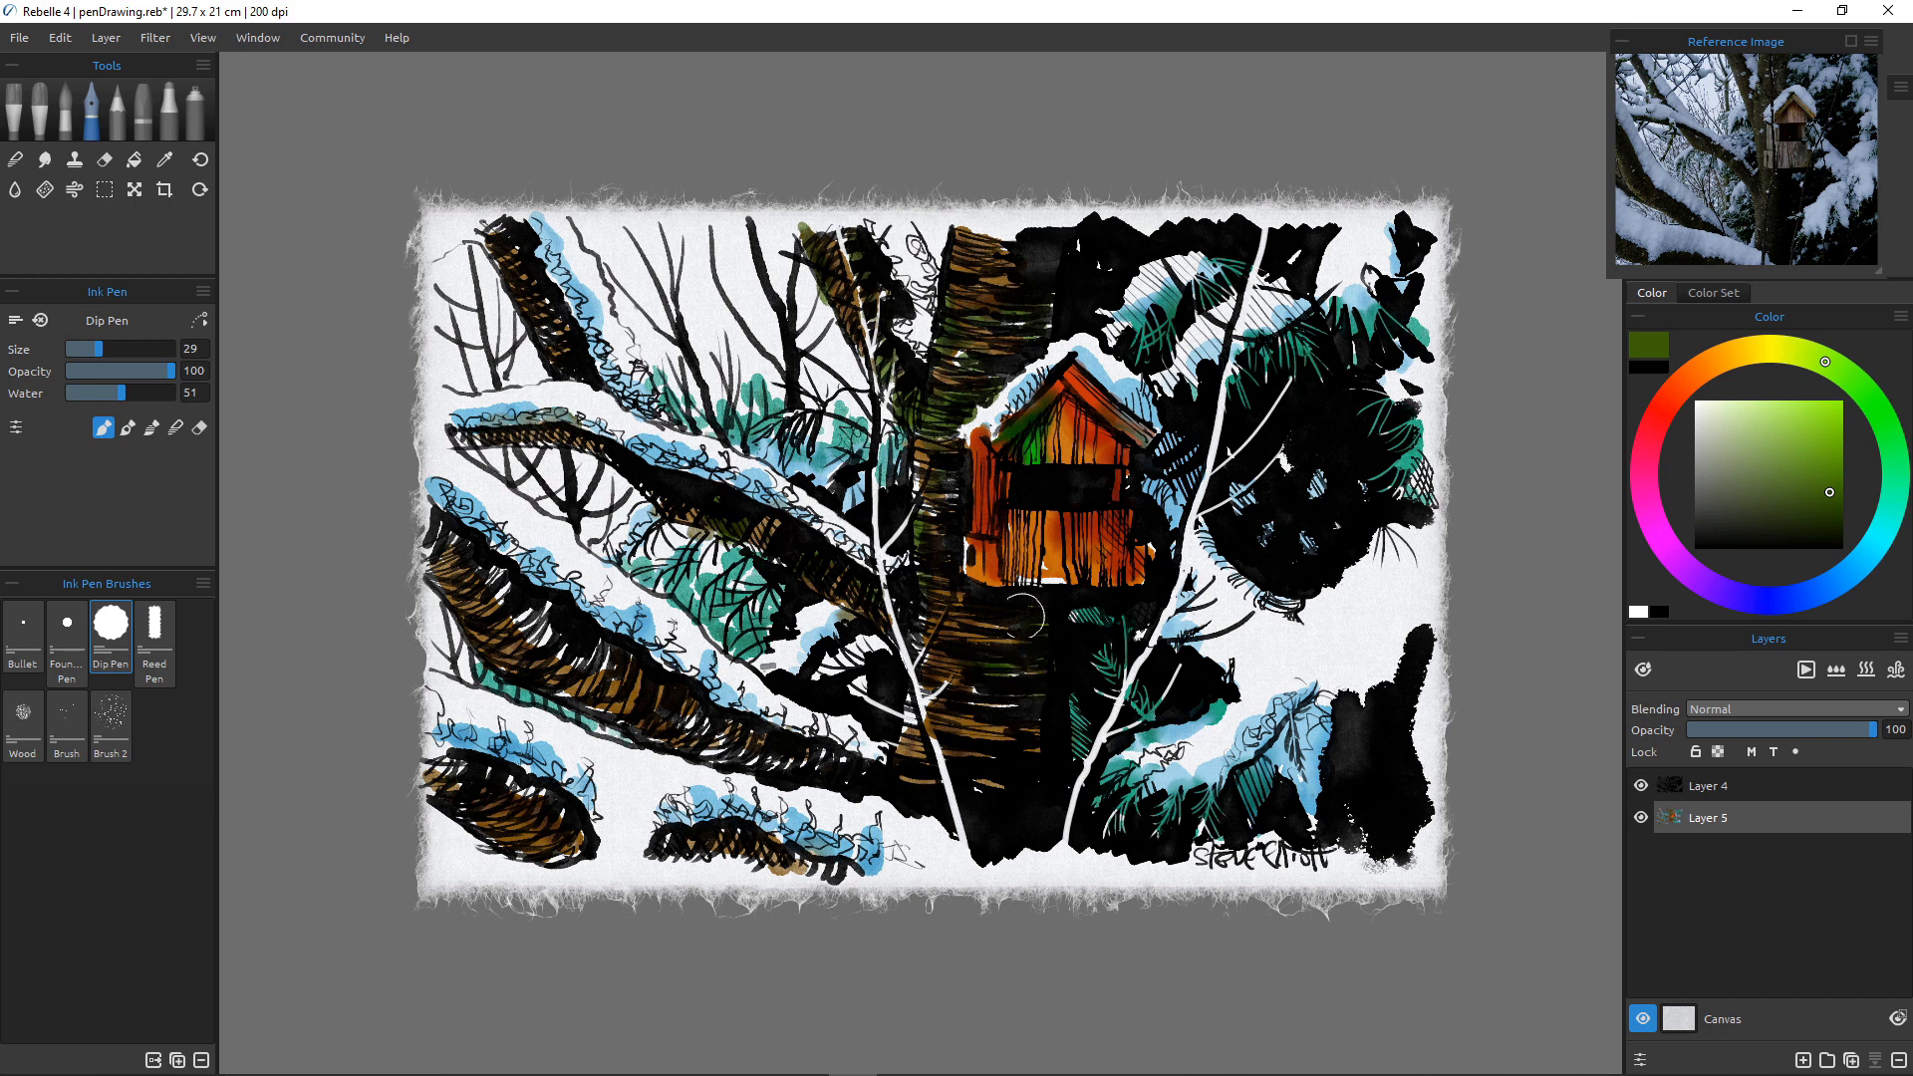
mouse_move(1025, 701)
left_mouse_down()
mouse_move(972, 702)
mouse_move(985, 795)
left_mouse_up()
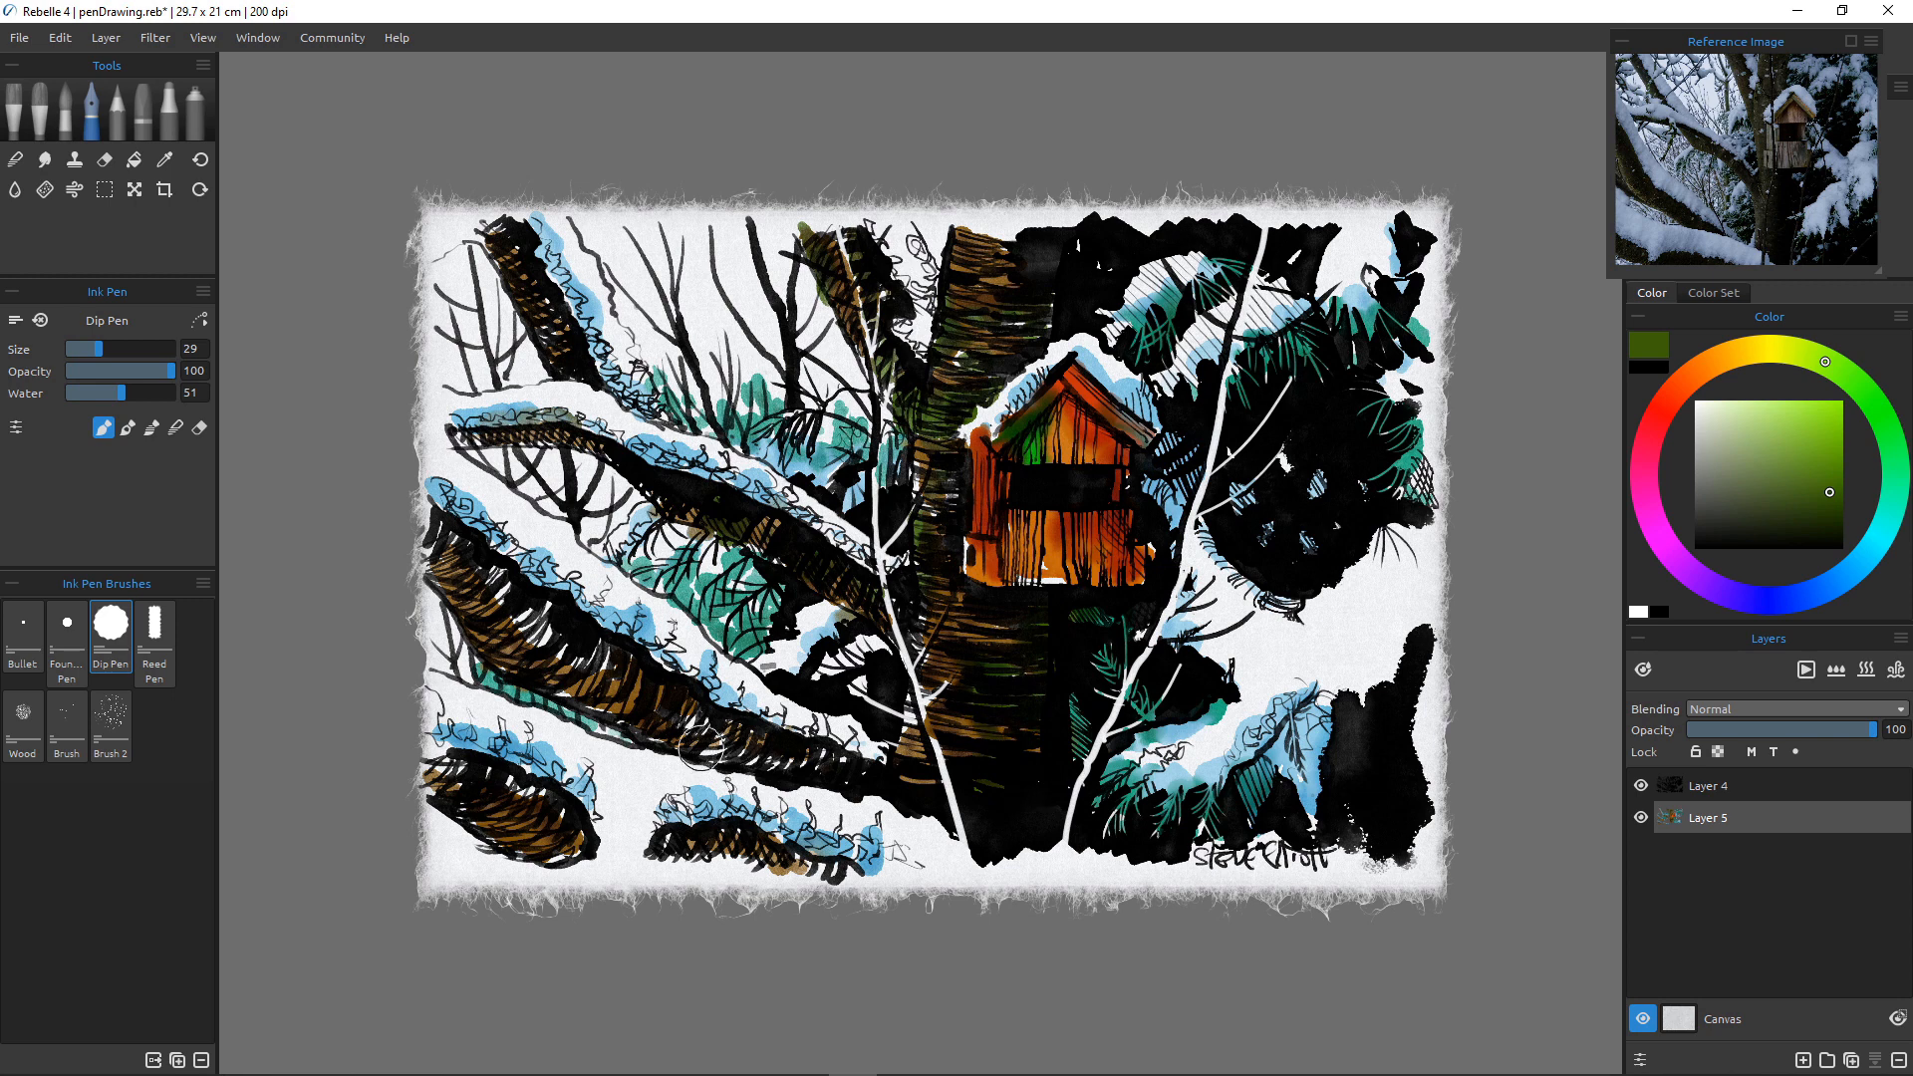
Add olive green to the bark of the left branches, from the upper-left limb down to the two short lower ones.
mouse_move(698, 745)
left_mouse_down()
mouse_move(789, 771)
mouse_move(830, 751)
mouse_move(674, 730)
mouse_move(603, 690)
mouse_move(621, 672)
mouse_move(609, 647)
mouse_move(554, 647)
mouse_move(526, 616)
mouse_move(536, 593)
mouse_move(438, 534)
left_mouse_up()
mouse_move(464, 439)
left_mouse_down()
mouse_move(554, 443)
mouse_move(668, 511)
left_mouse_up()
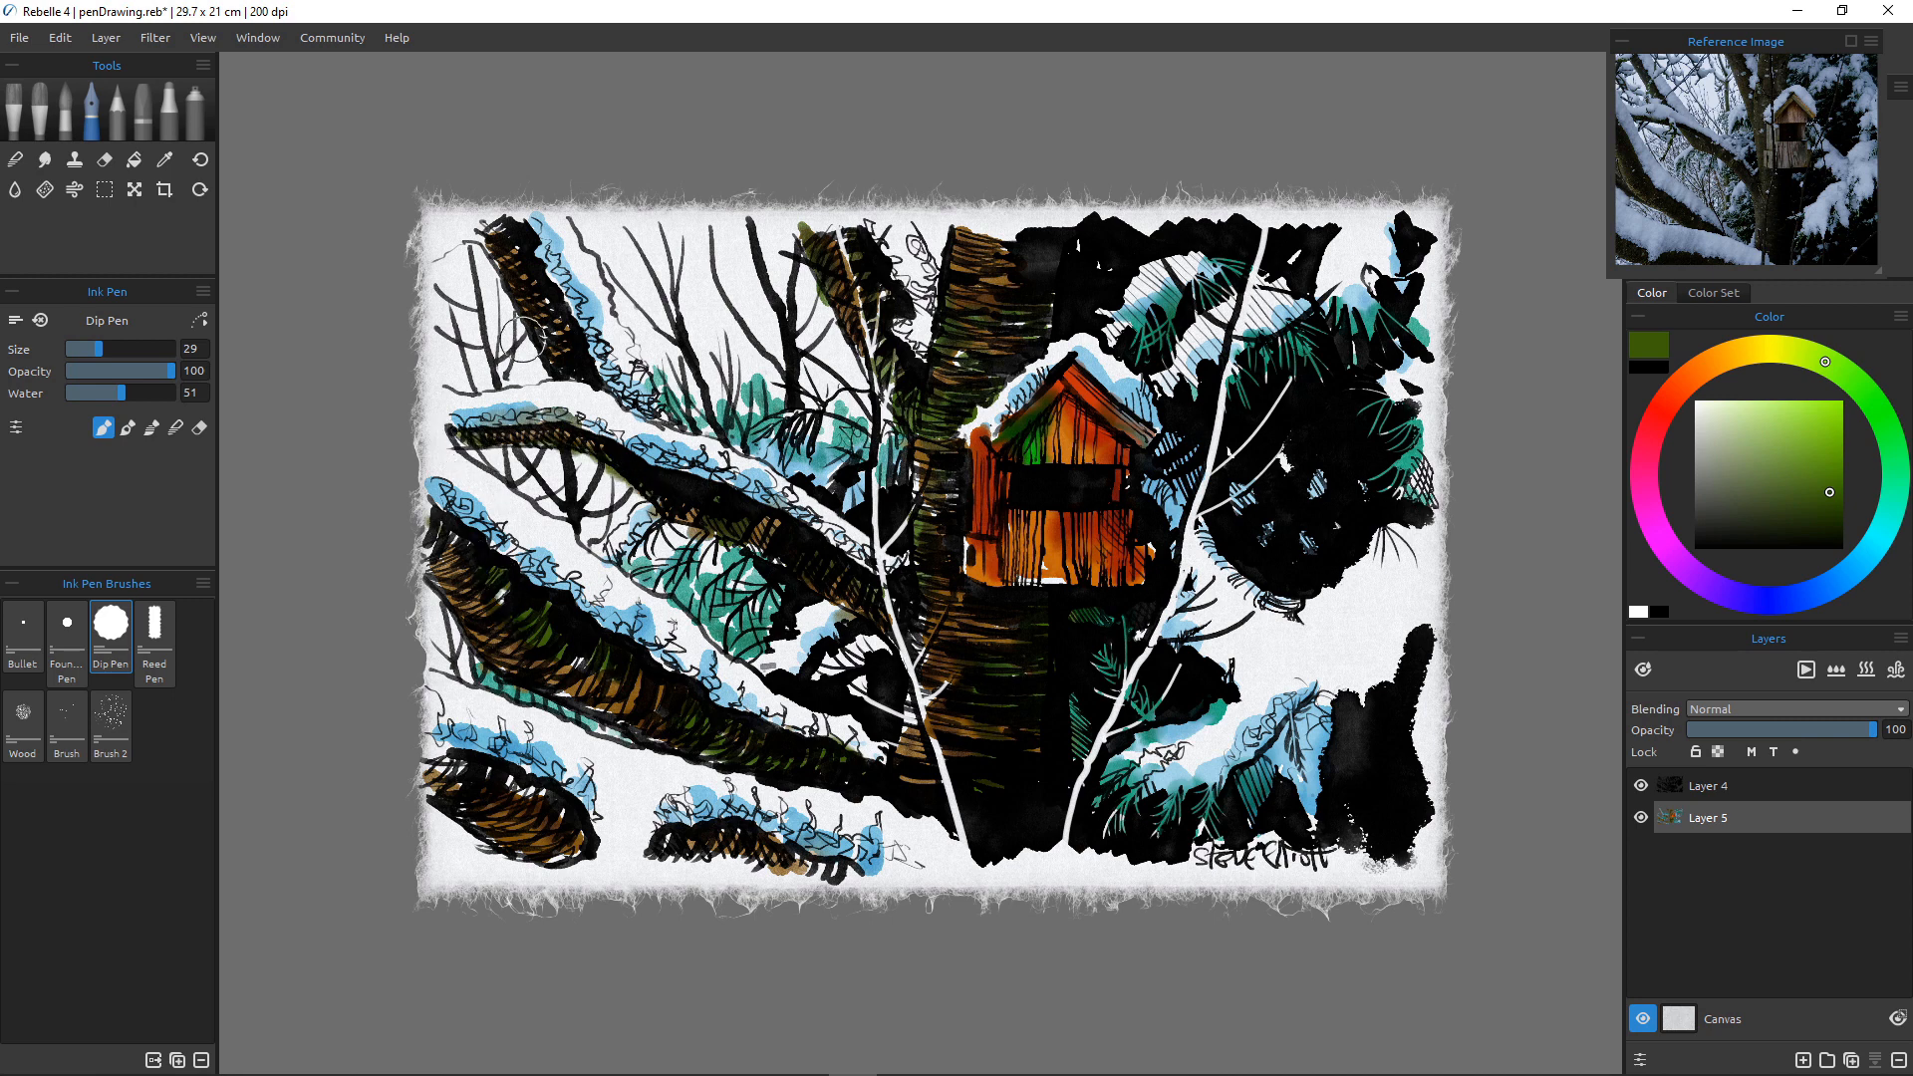
mouse_move(508, 253)
left_mouse_down()
mouse_move(546, 302)
mouse_move(538, 327)
mouse_move(491, 227)
left_mouse_up()
mouse_move(450, 756)
left_mouse_down()
mouse_move(542, 793)
mouse_move(479, 776)
mouse_move(483, 825)
mouse_move(461, 782)
mouse_move(558, 840)
mouse_move(565, 819)
mouse_move(586, 851)
mouse_move(532, 850)
left_mouse_up()
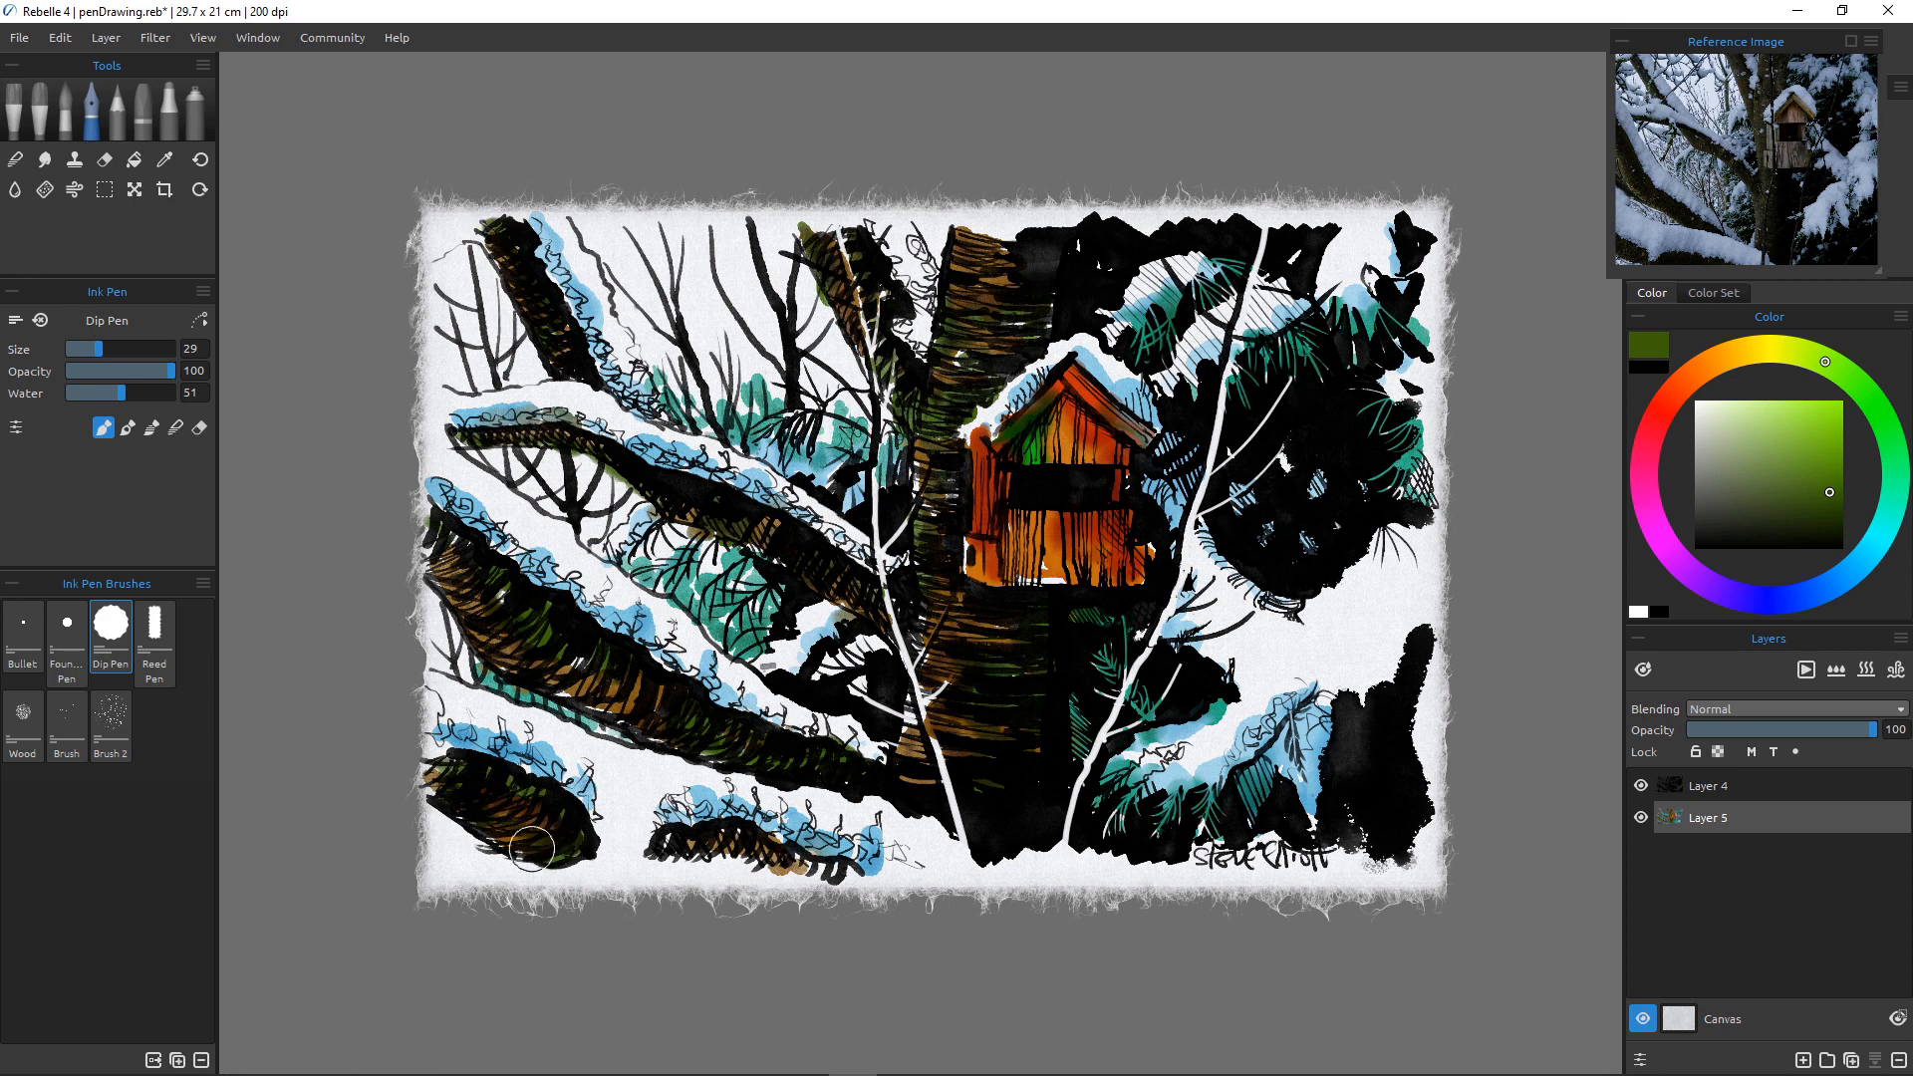
mouse_move(667, 849)
left_mouse_down()
mouse_move(738, 842)
mouse_move(722, 832)
mouse_move(843, 873)
mouse_move(853, 847)
mouse_move(835, 855)
left_mouse_up()
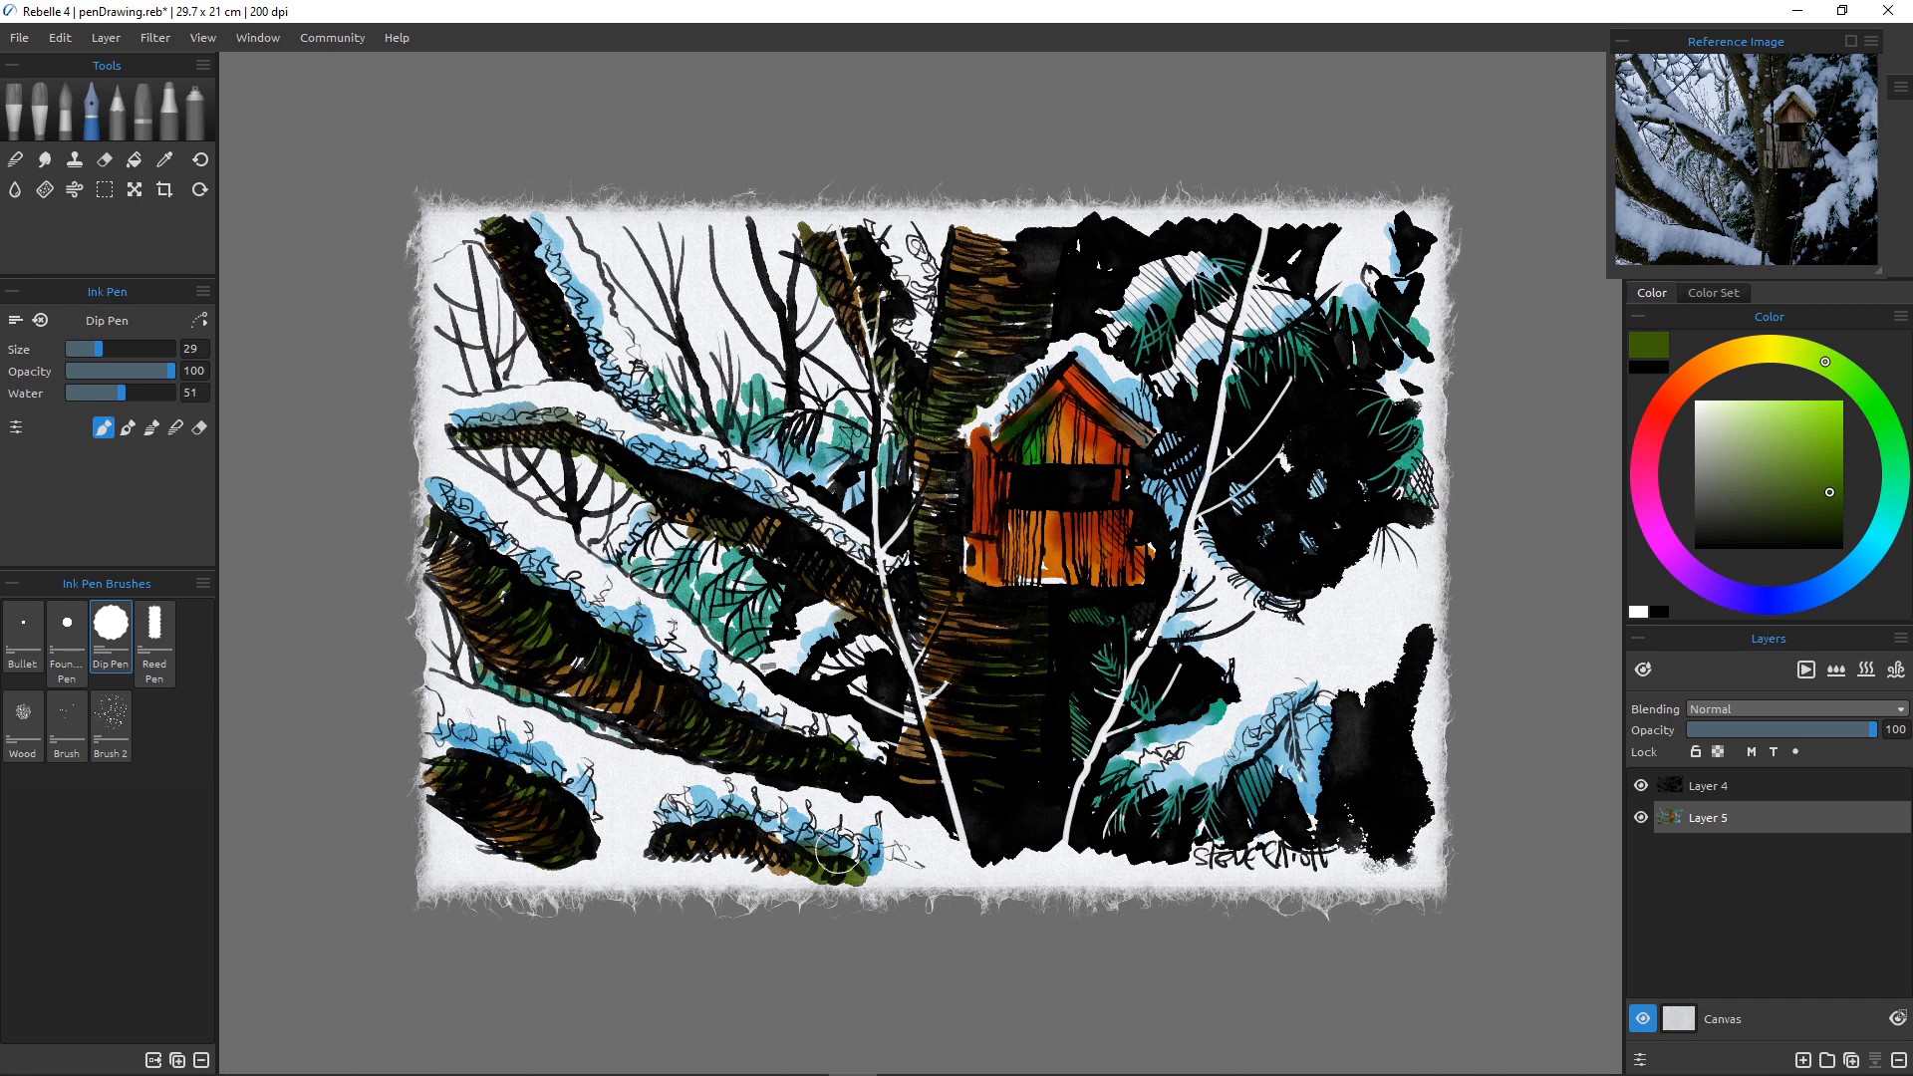
Sample the light blue from the lower-left snow and shade the snow beside the upper trunk and along the left branches.
left_click(705, 790, "alt")
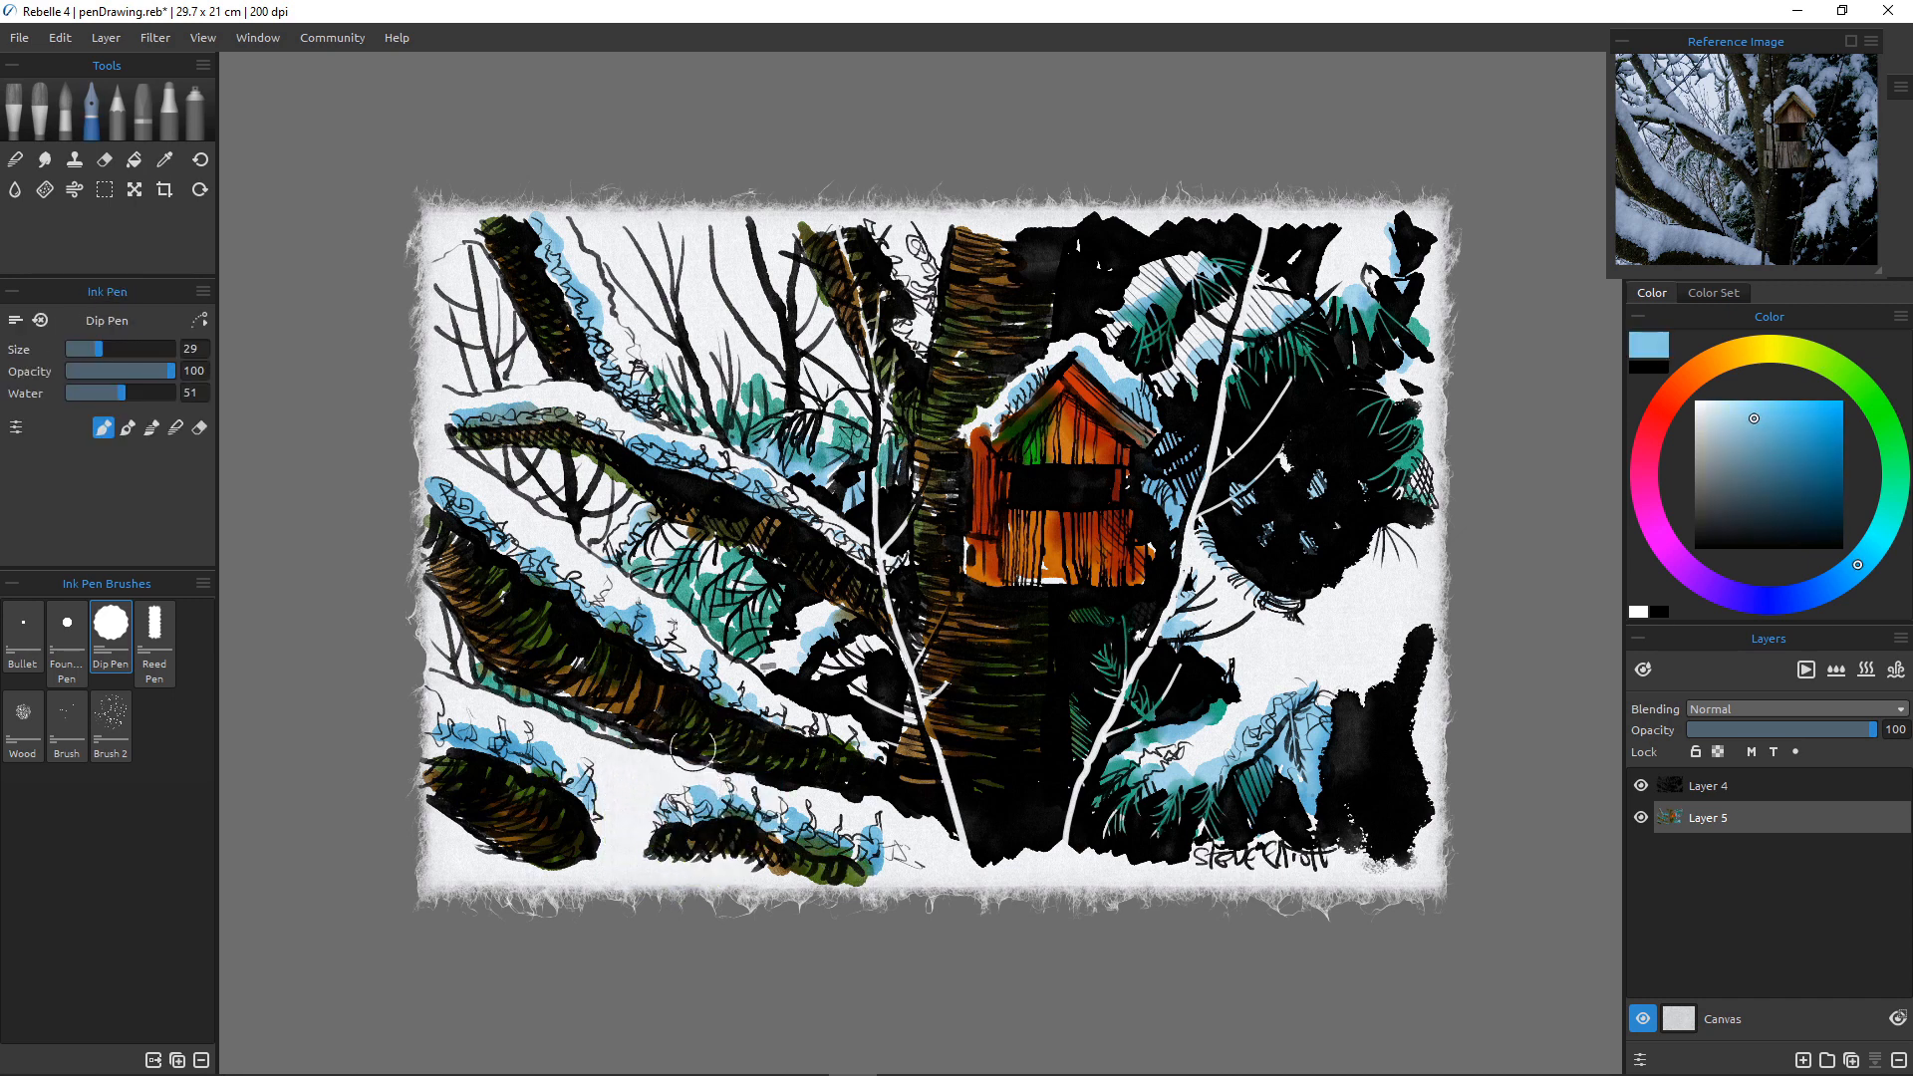
mouse_move(839, 295)
left_mouse_down()
mouse_move(894, 244)
mouse_move(882, 227)
mouse_move(918, 345)
left_mouse_up()
mouse_move(898, 218)
left_mouse_down()
mouse_move(934, 270)
mouse_move(904, 223)
mouse_move(920, 239)
left_mouse_up()
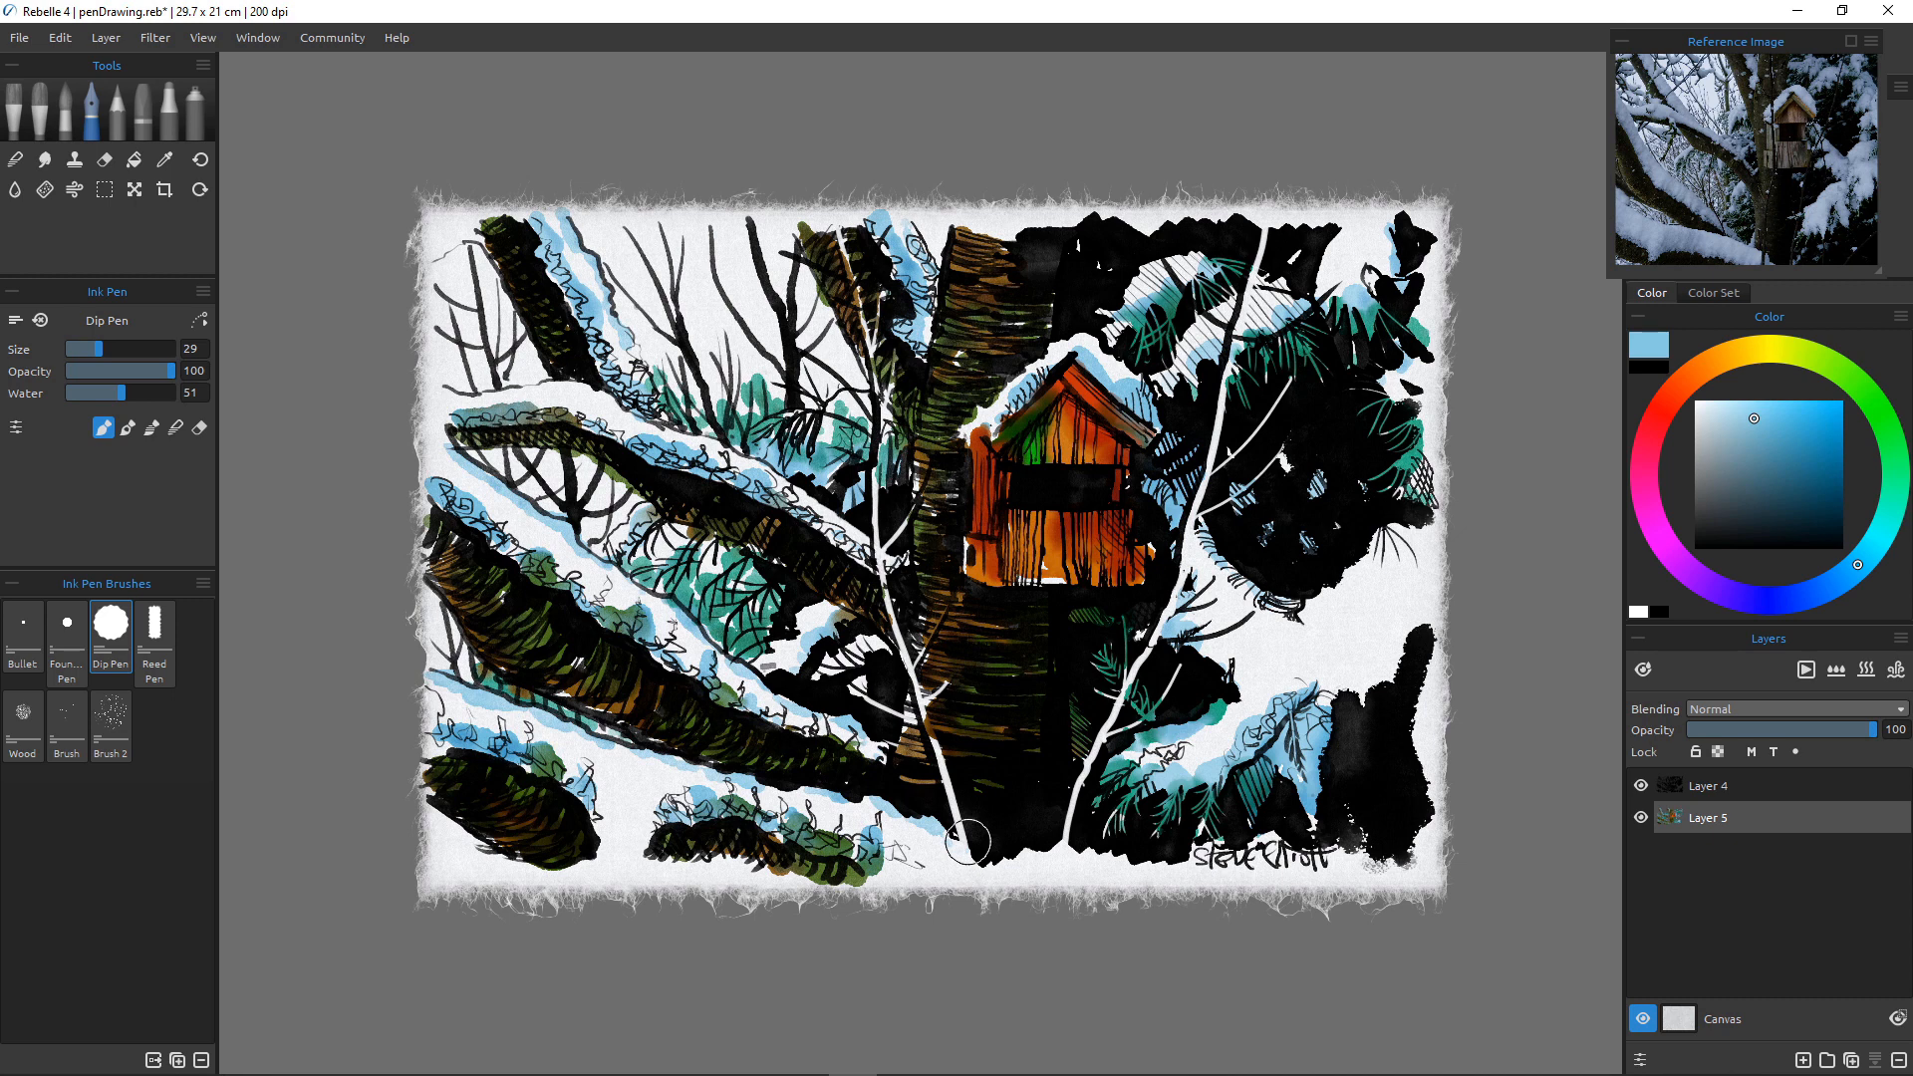
Erase thin highlight lines along the birdhouse's vertical planks and roof edge using the Fountain Pen in erase mode.
left_click(67, 643)
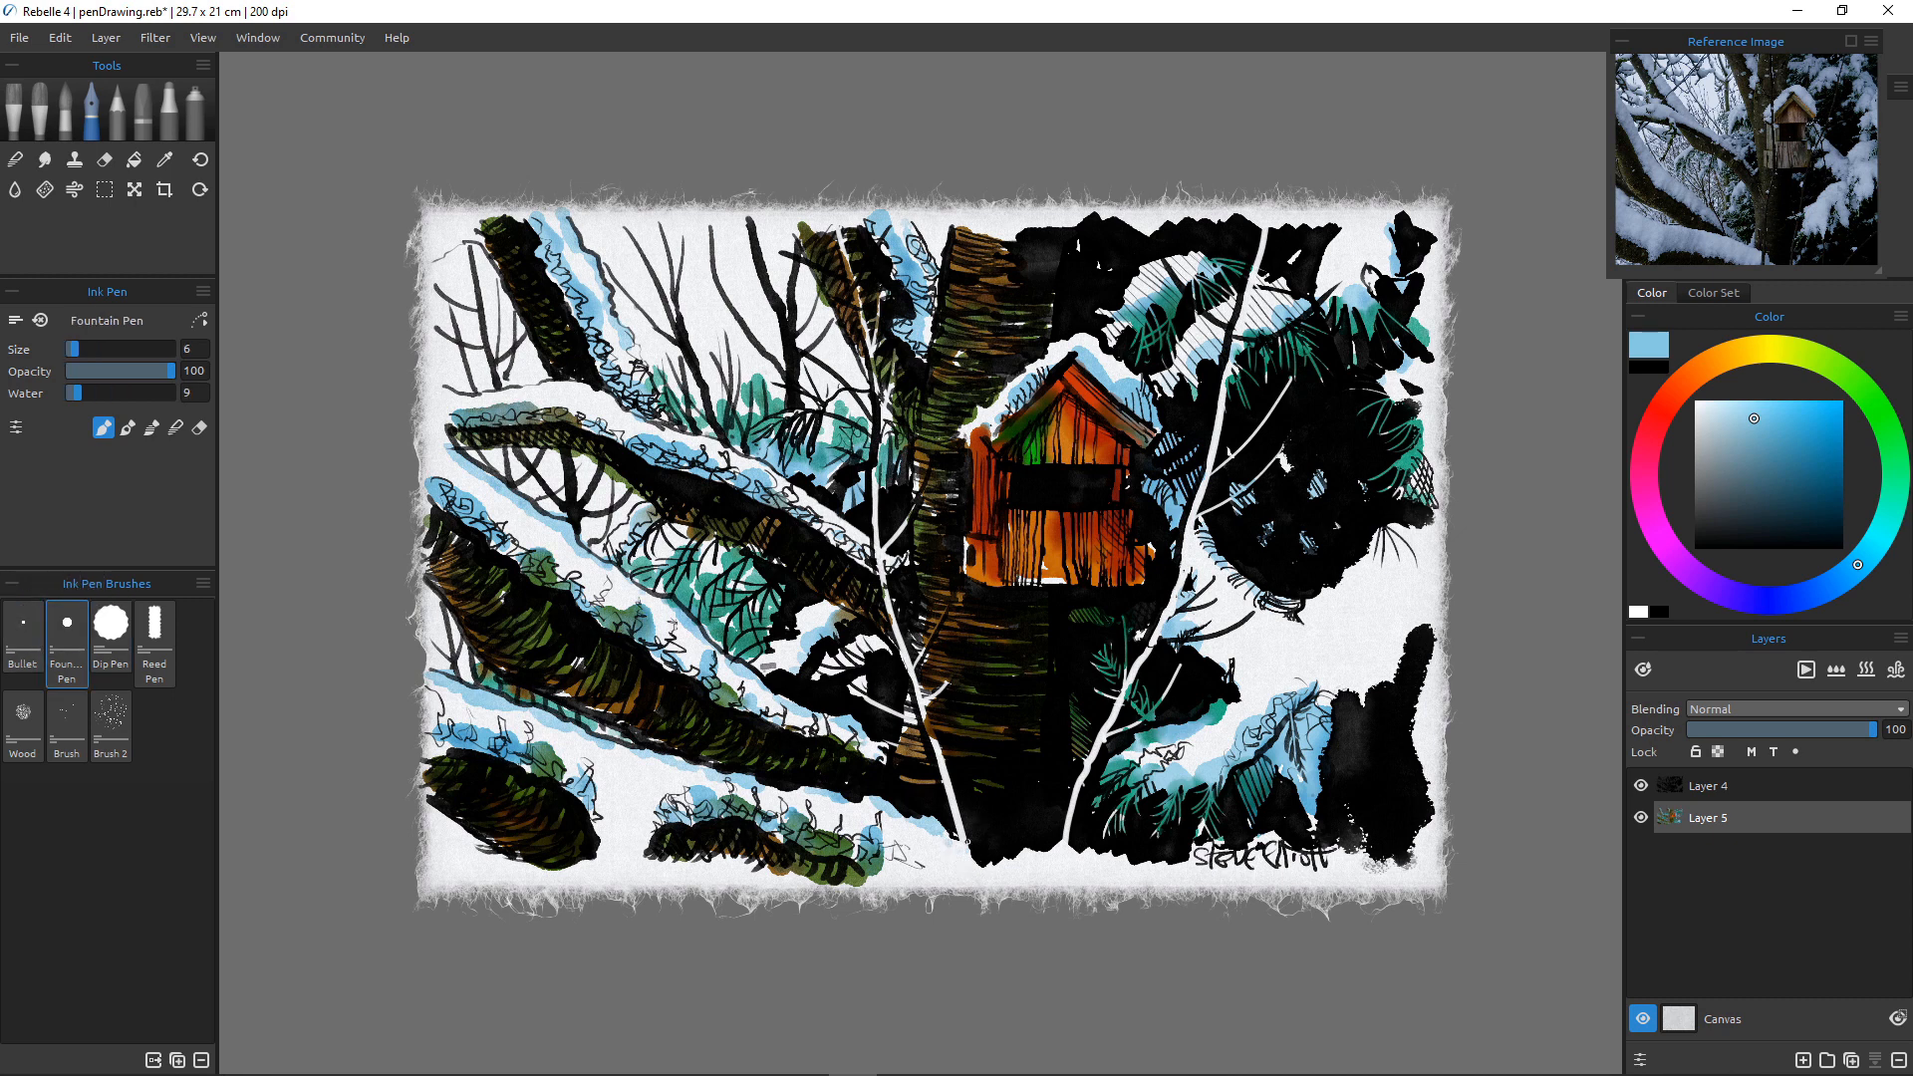
left_click(199, 427)
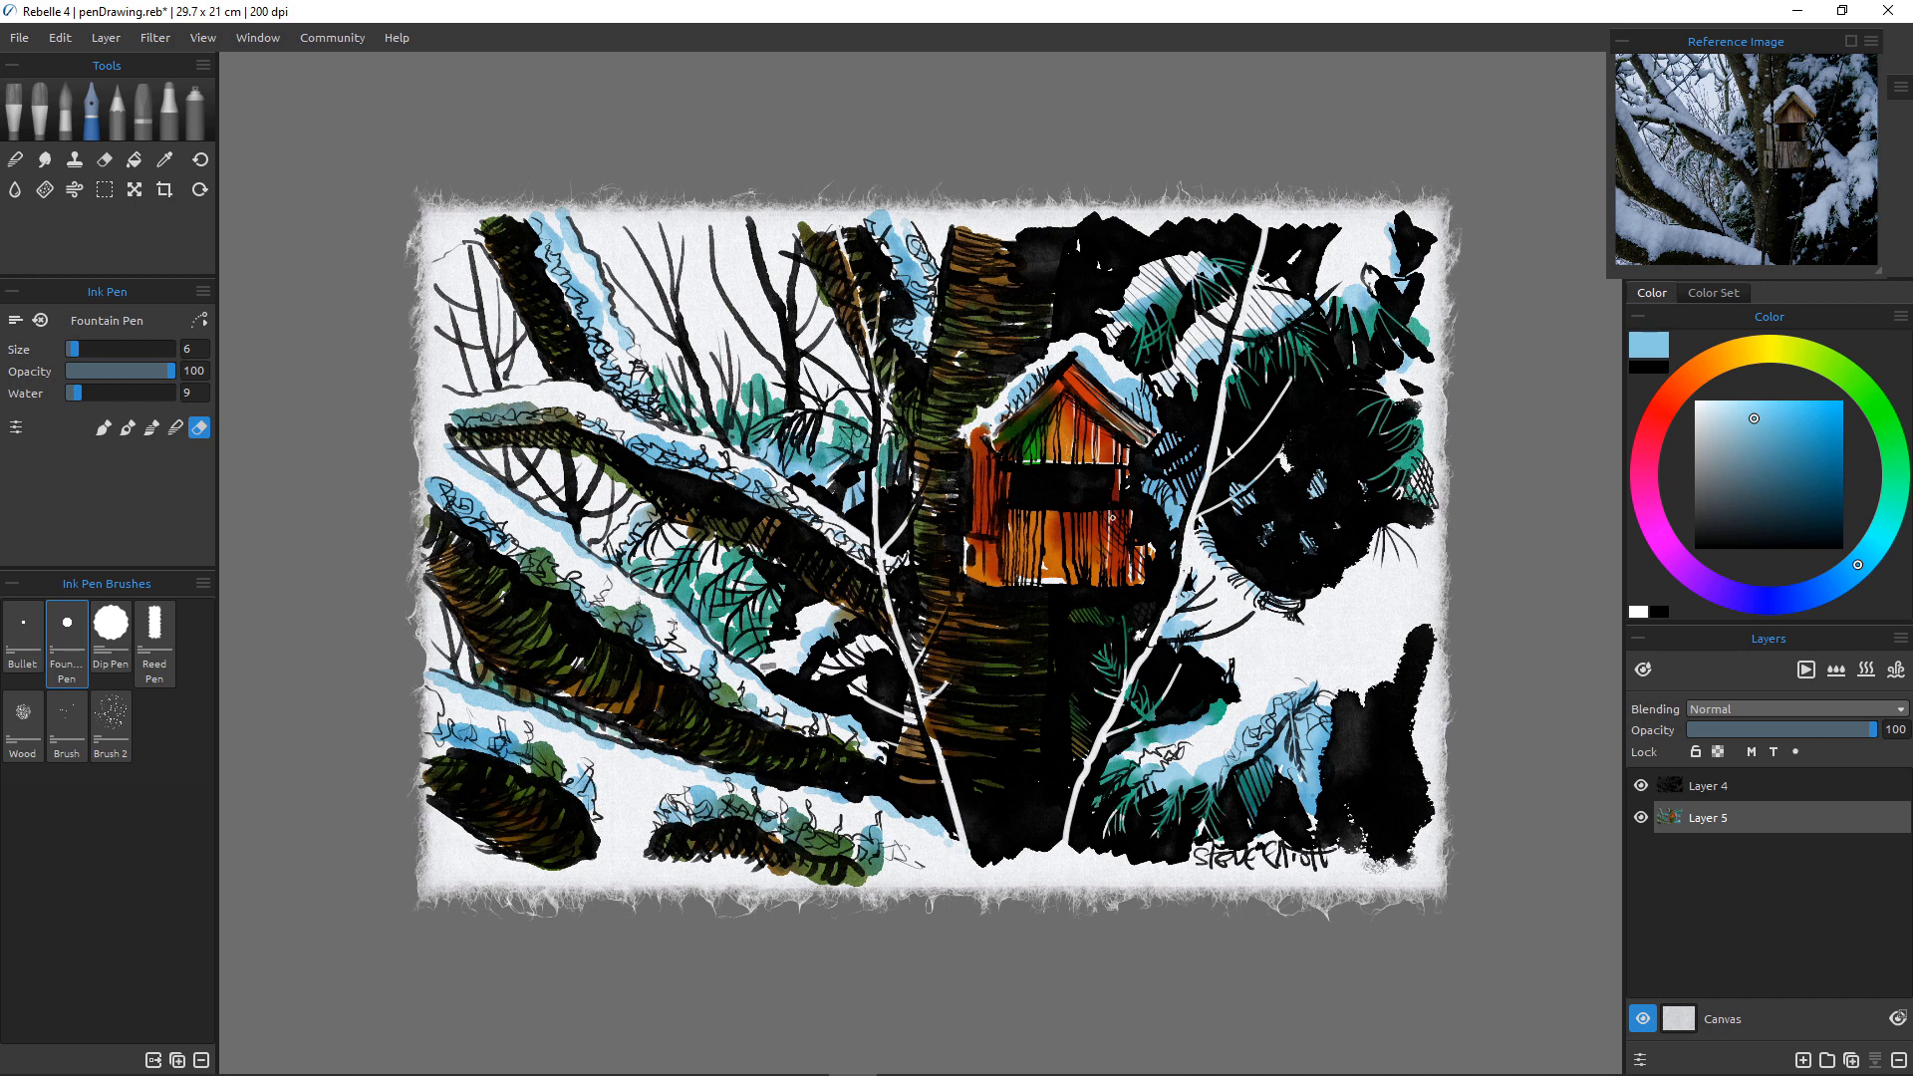
left_click_drag(1118, 512, 1117, 584)
left_click_drag(1058, 506, 1069, 582)
left_click_drag(1033, 503, 1033, 572)
left_click_drag(1015, 506, 1011, 574)
left_click_drag(1071, 365, 1117, 411)
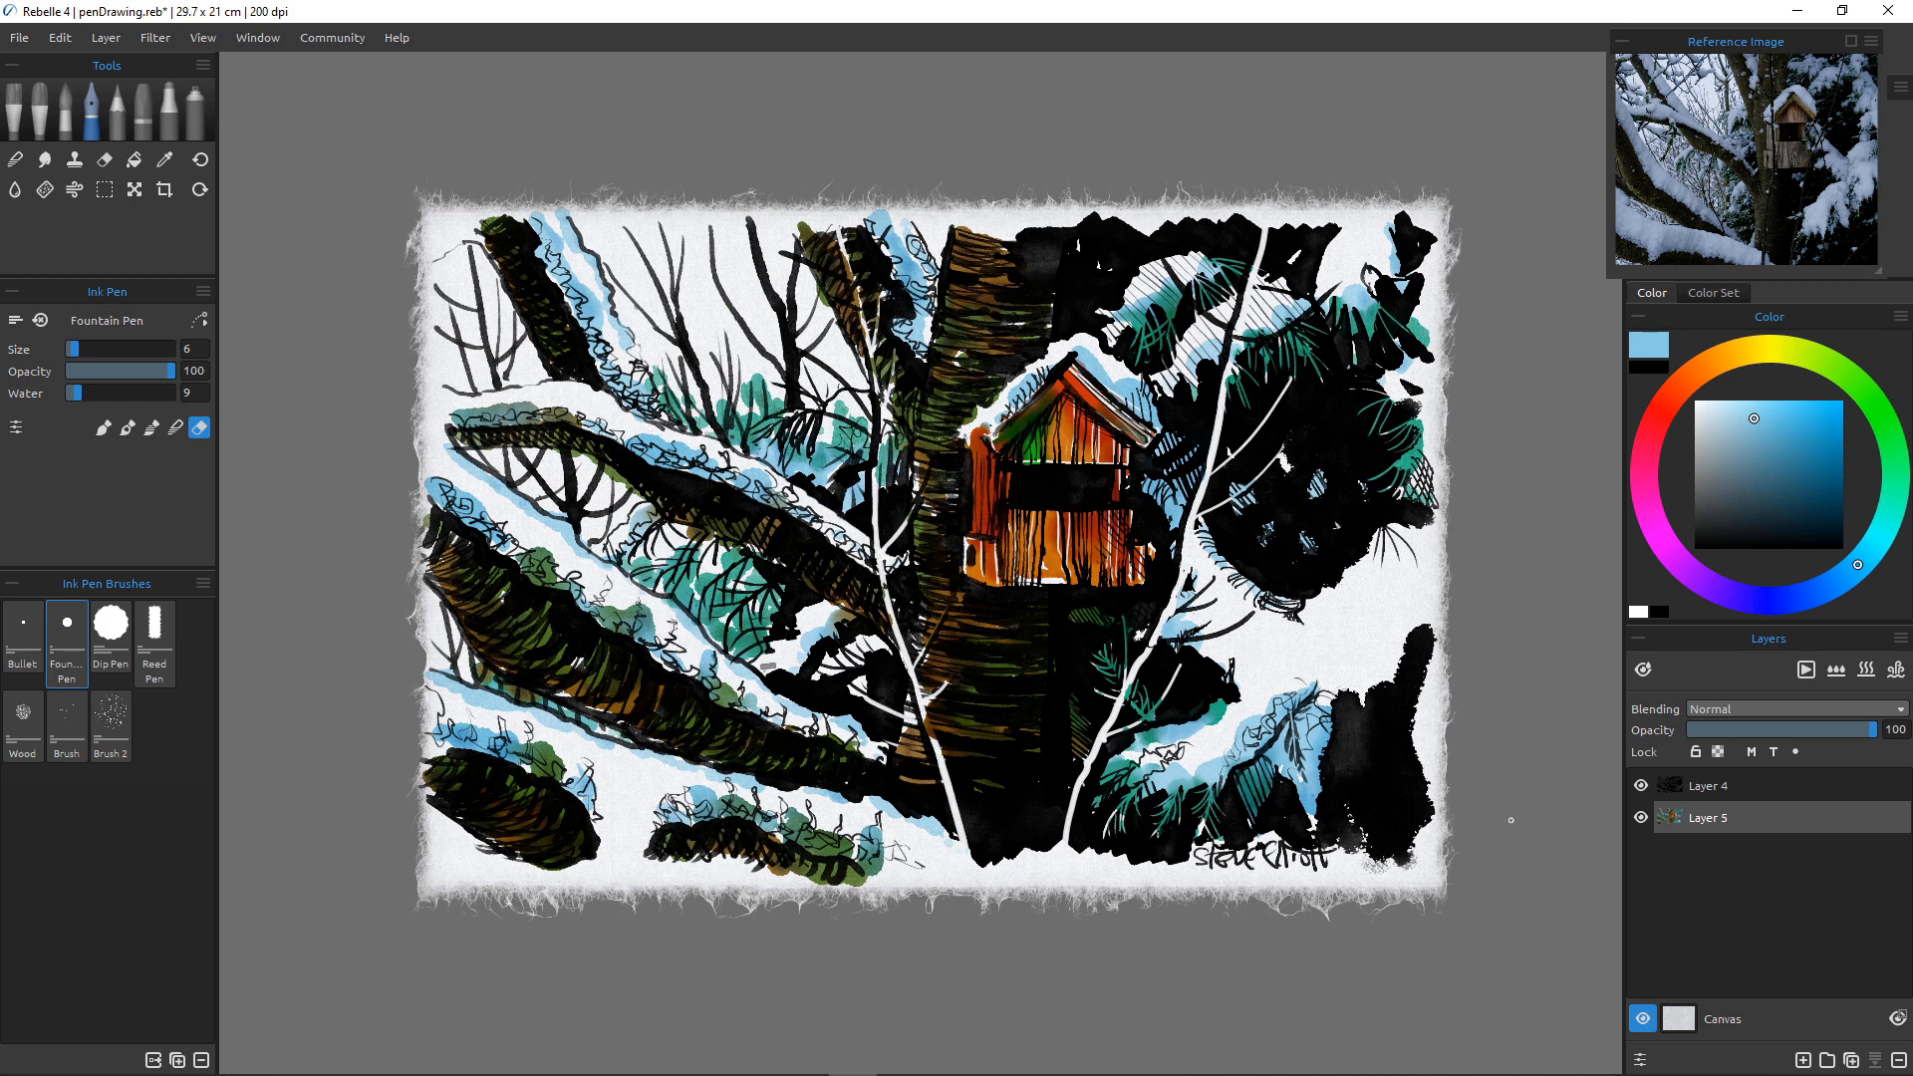
Hide and show Layer 5 repeatedly to compare the drawing with and without the colour washes.
left_click(1640, 817)
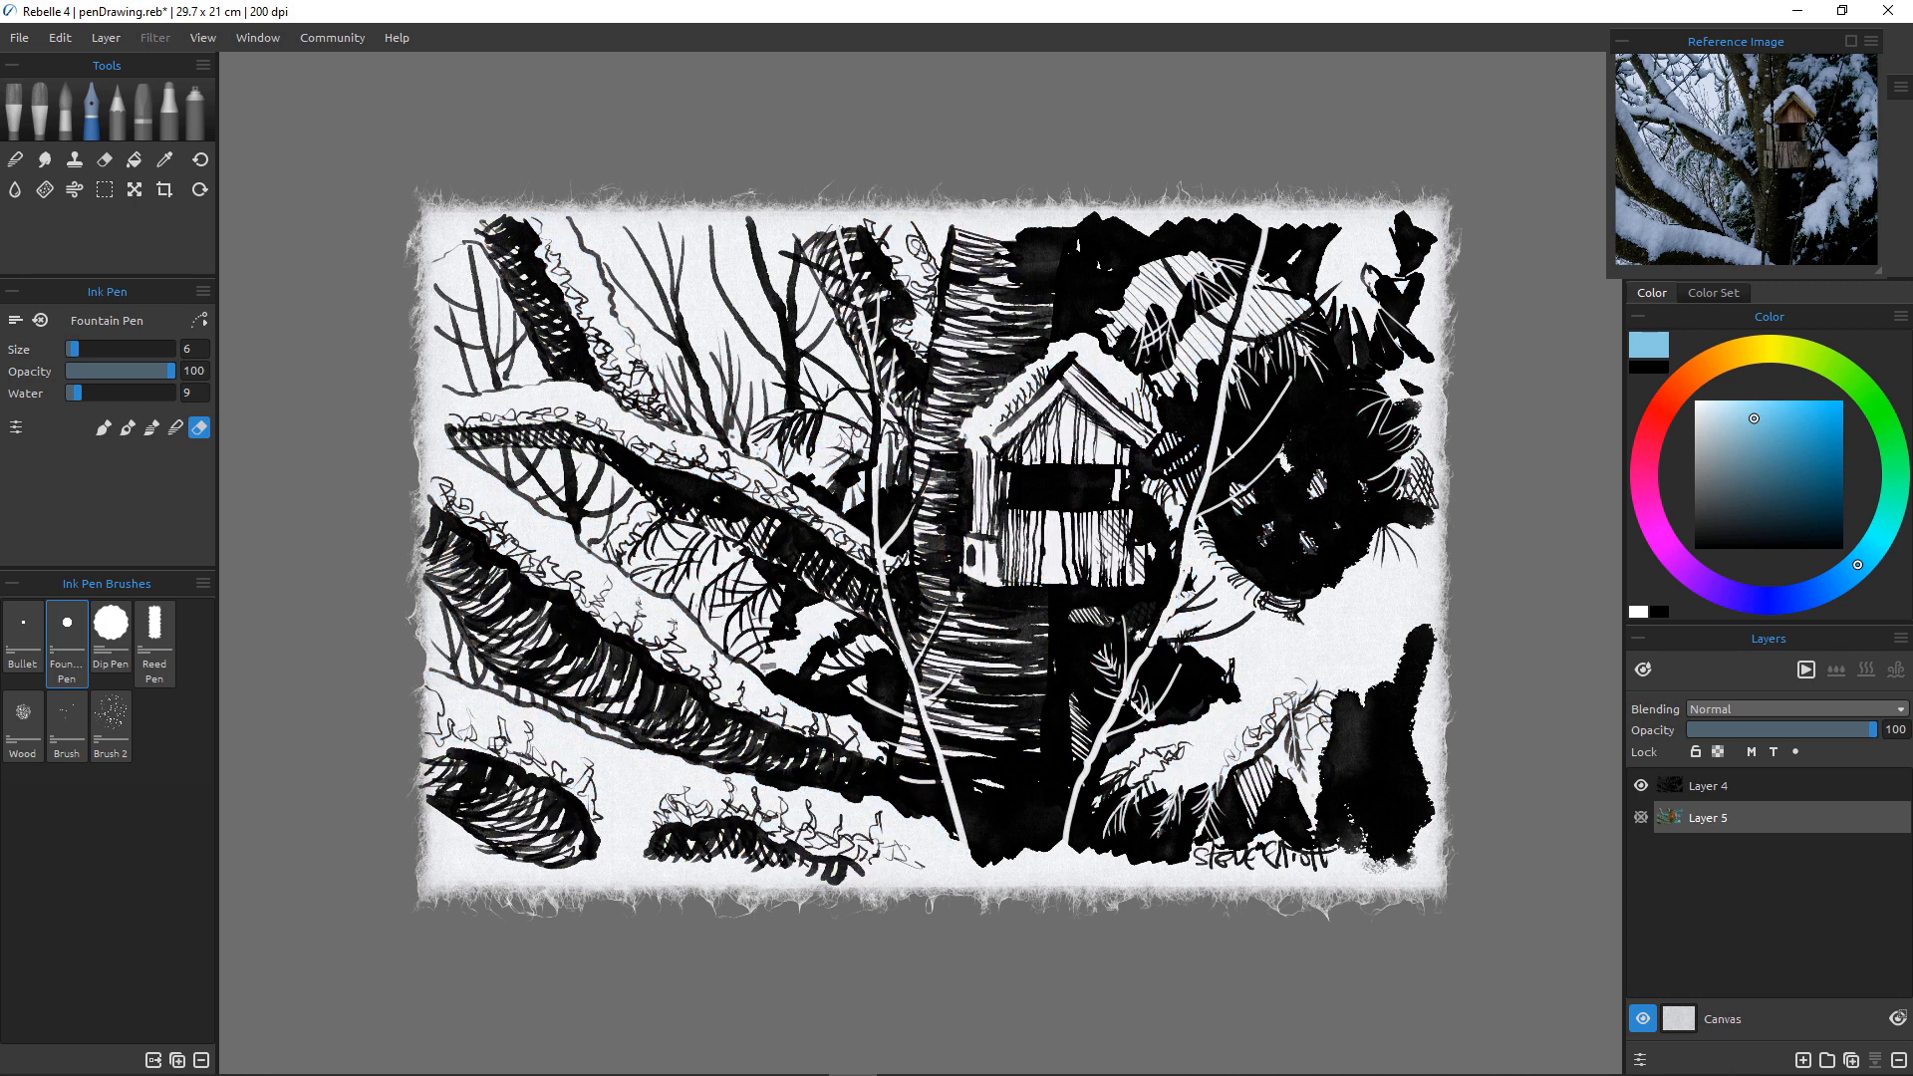
left_click(1641, 818)
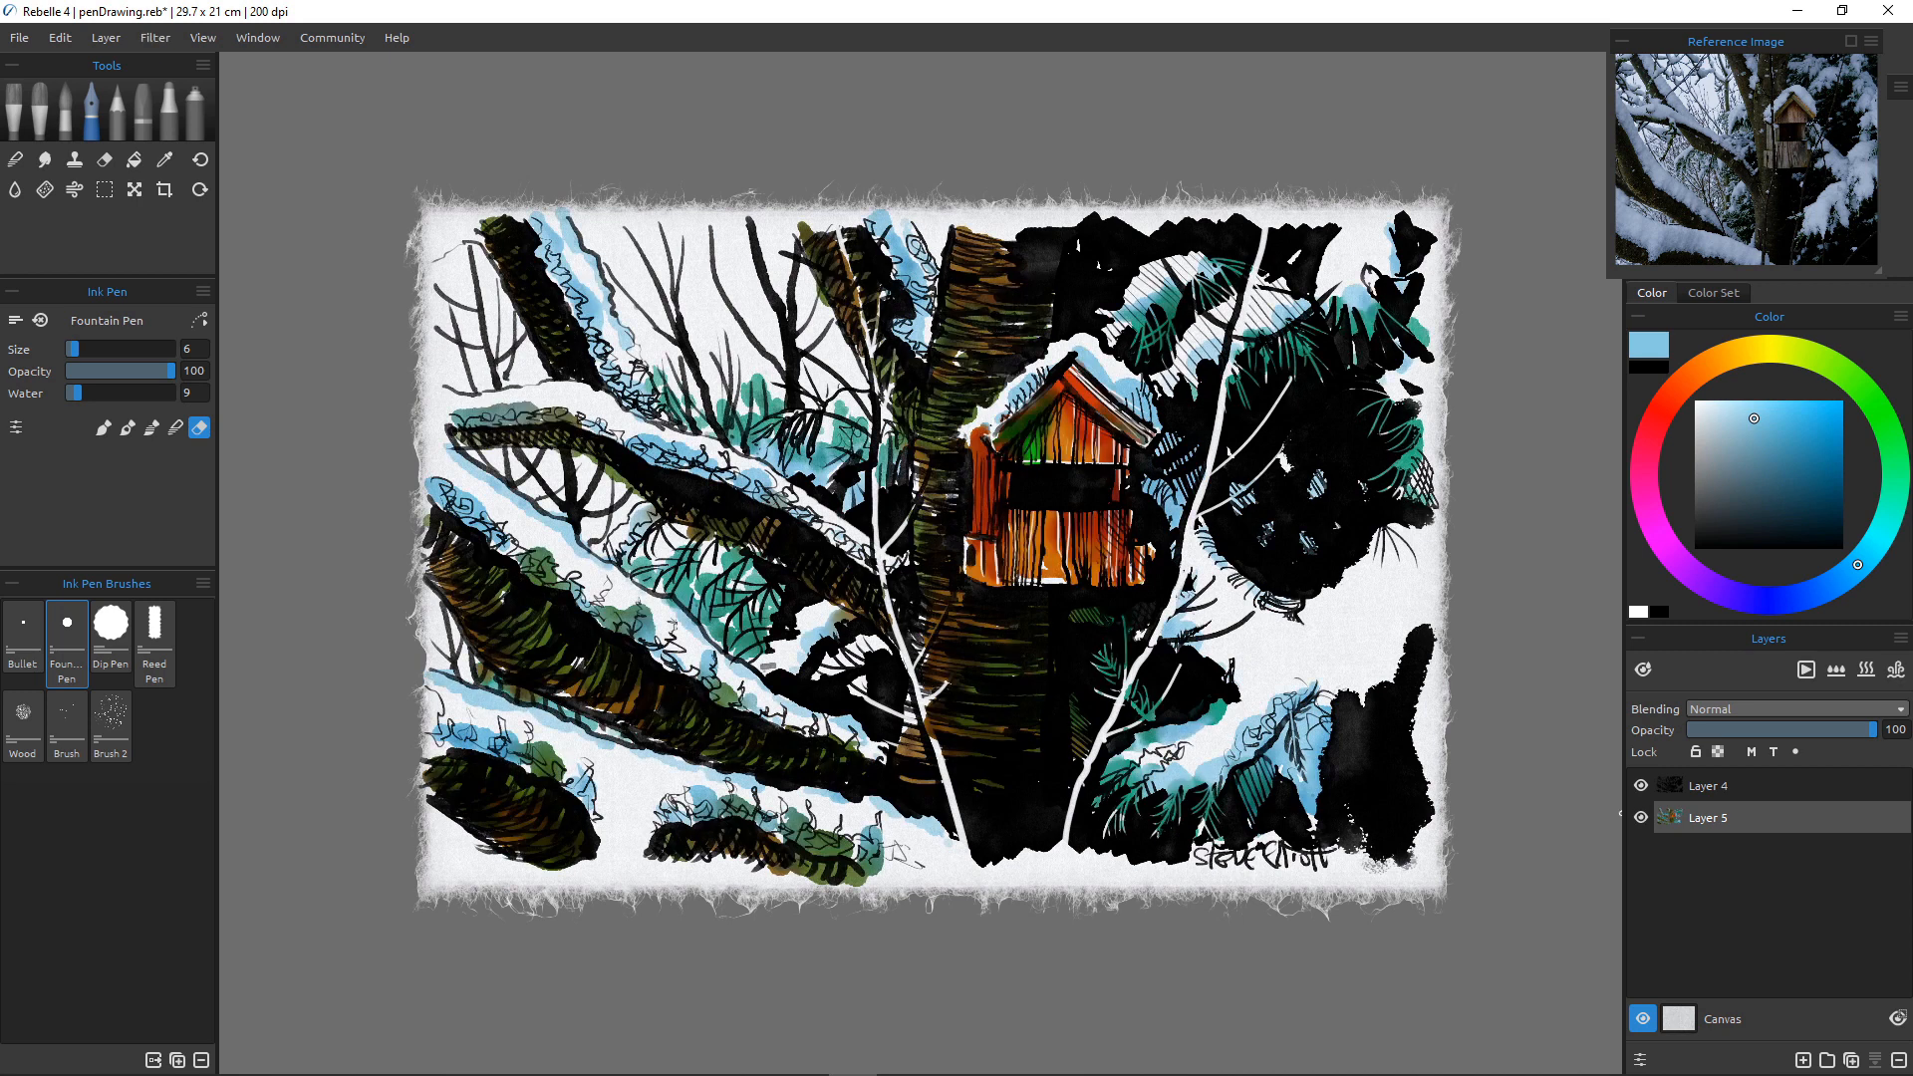
left_click(1641, 818)
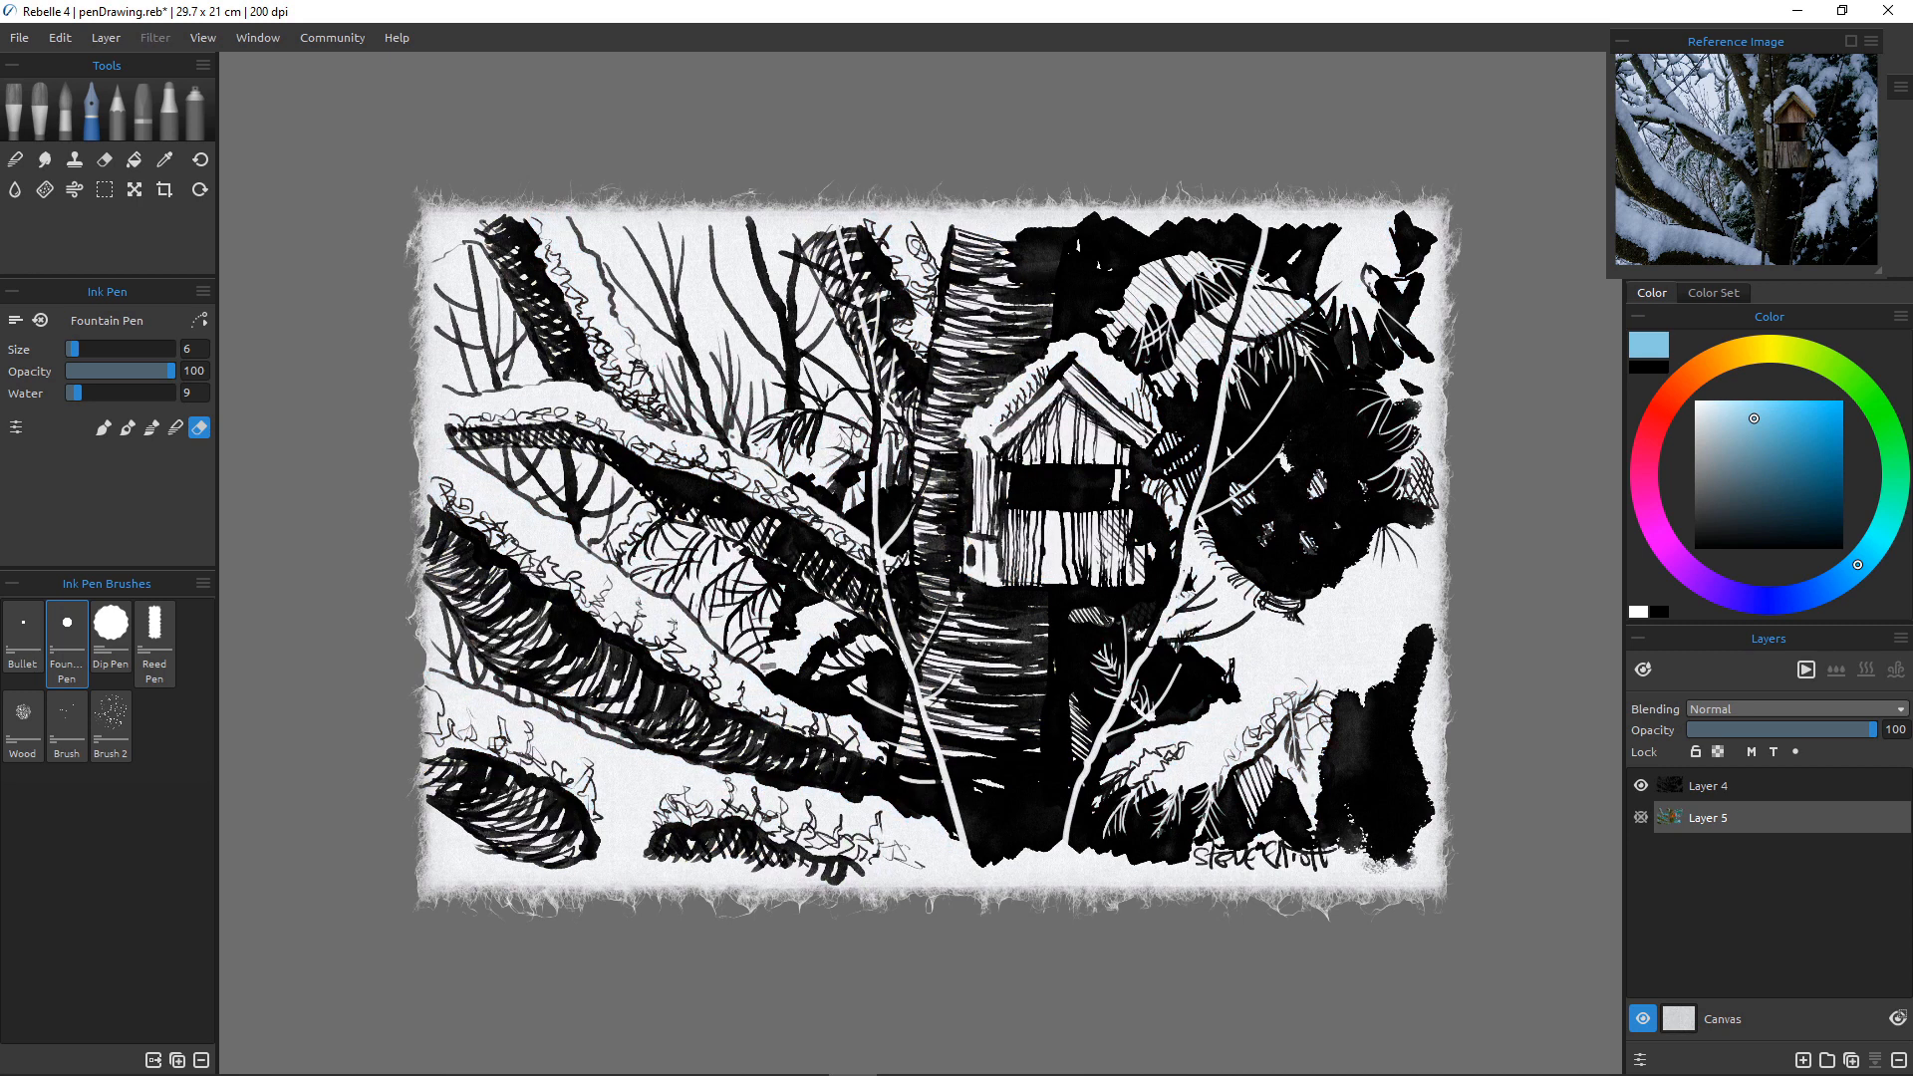
left_click(1640, 817)
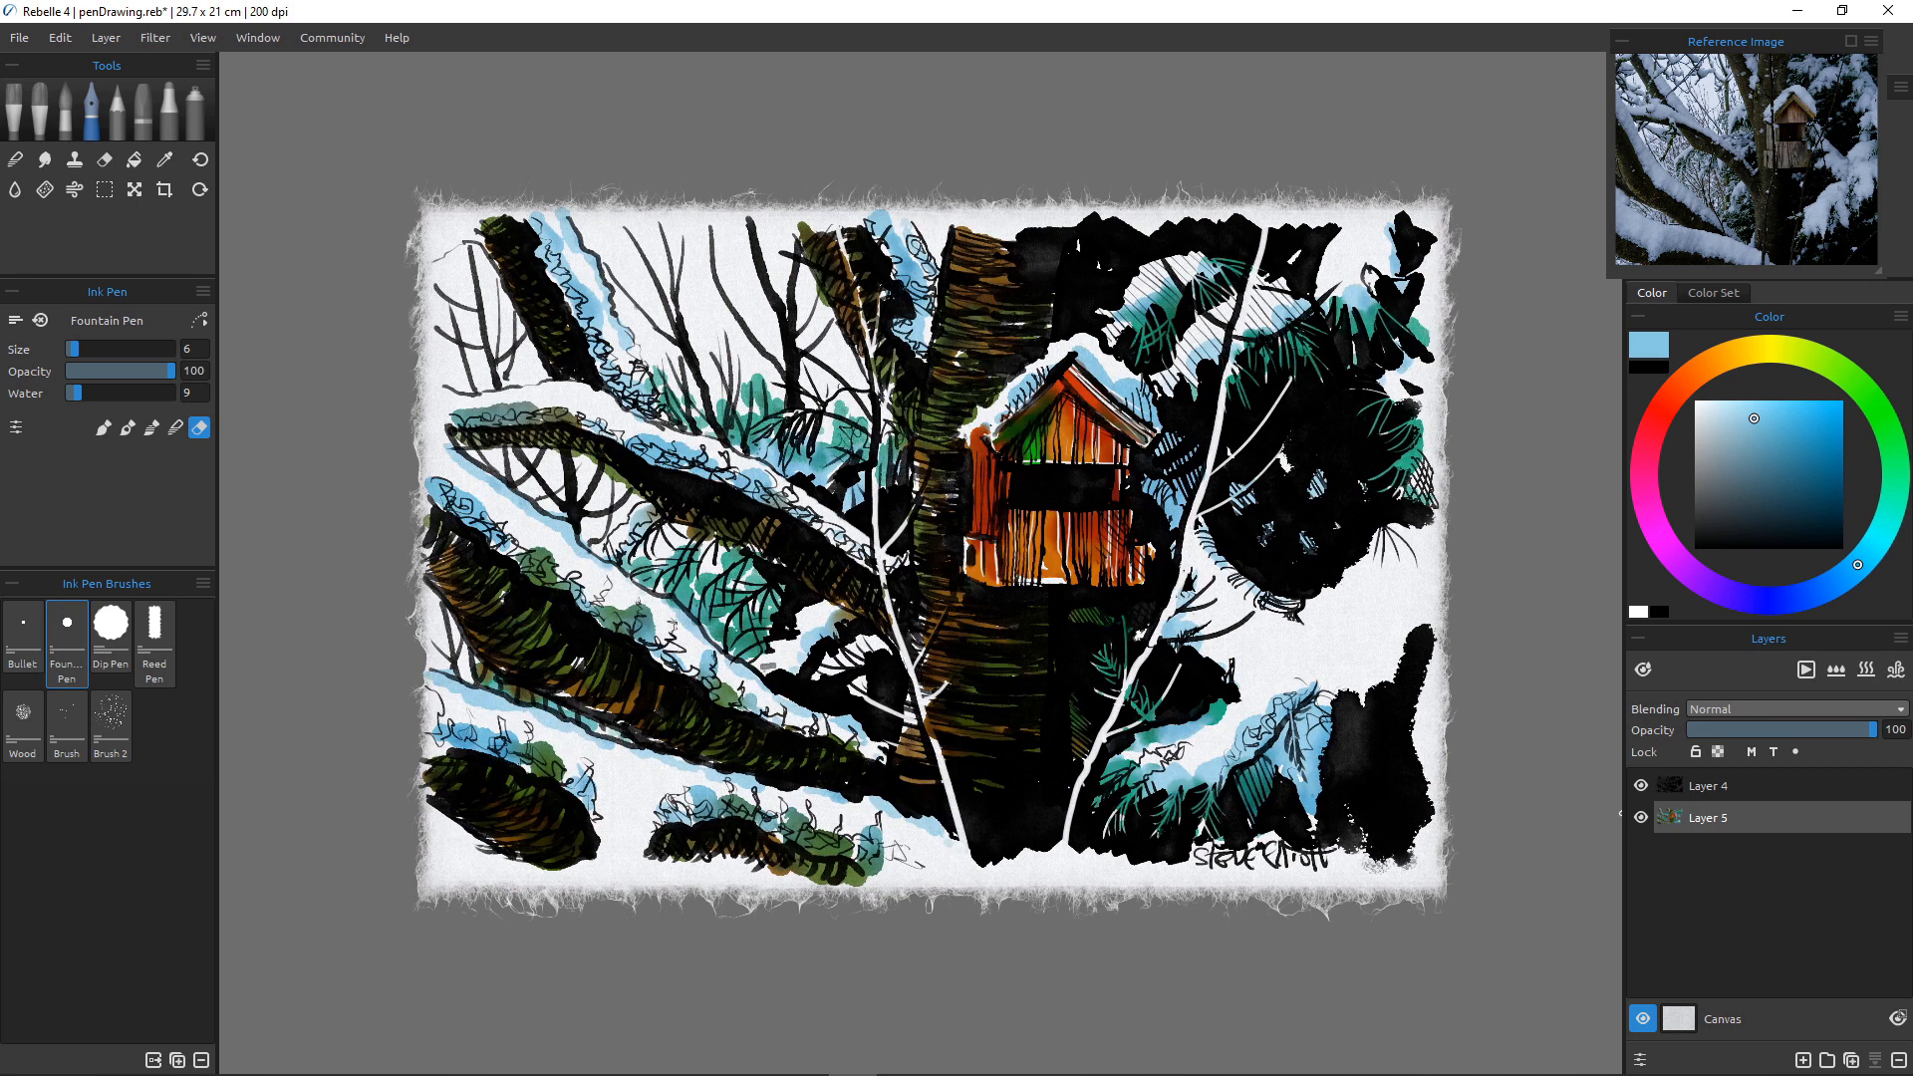